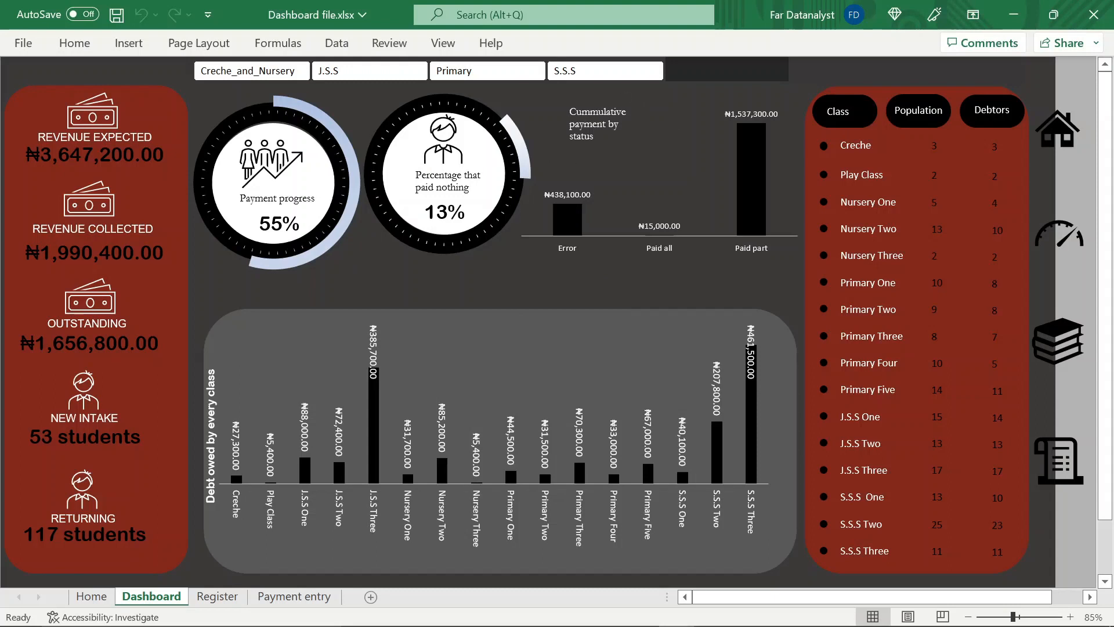
Filter the finished dashboard by the J.S.S, S.S.S and Creche_and_Nursery sections in turn to review its figures and charts
mouse_move(563, 224)
left_click(353, 75)
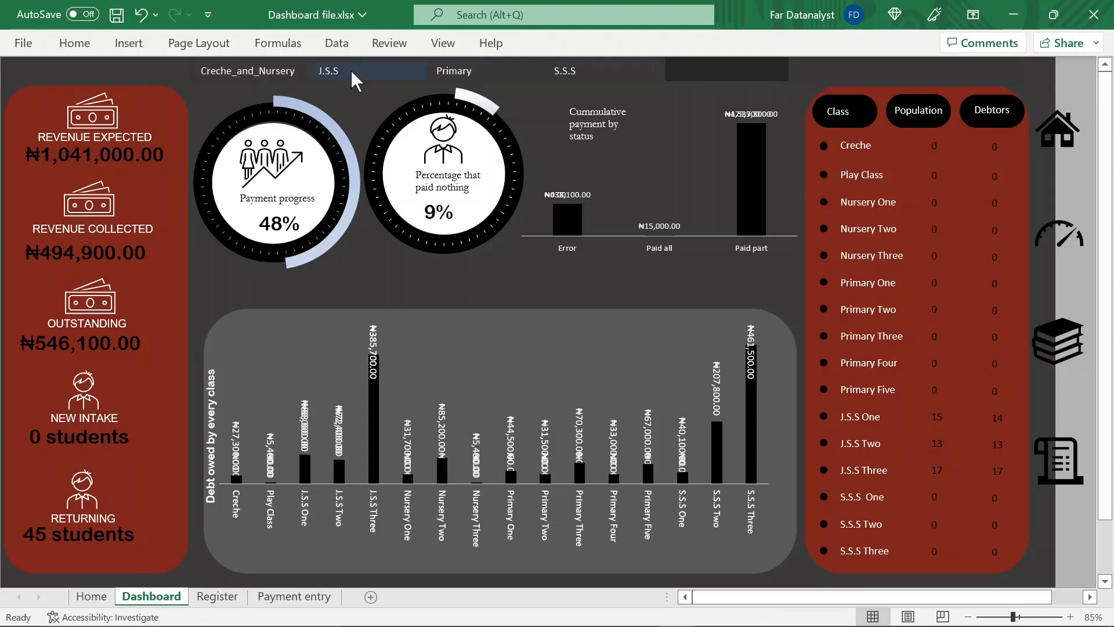
left_click(575, 75)
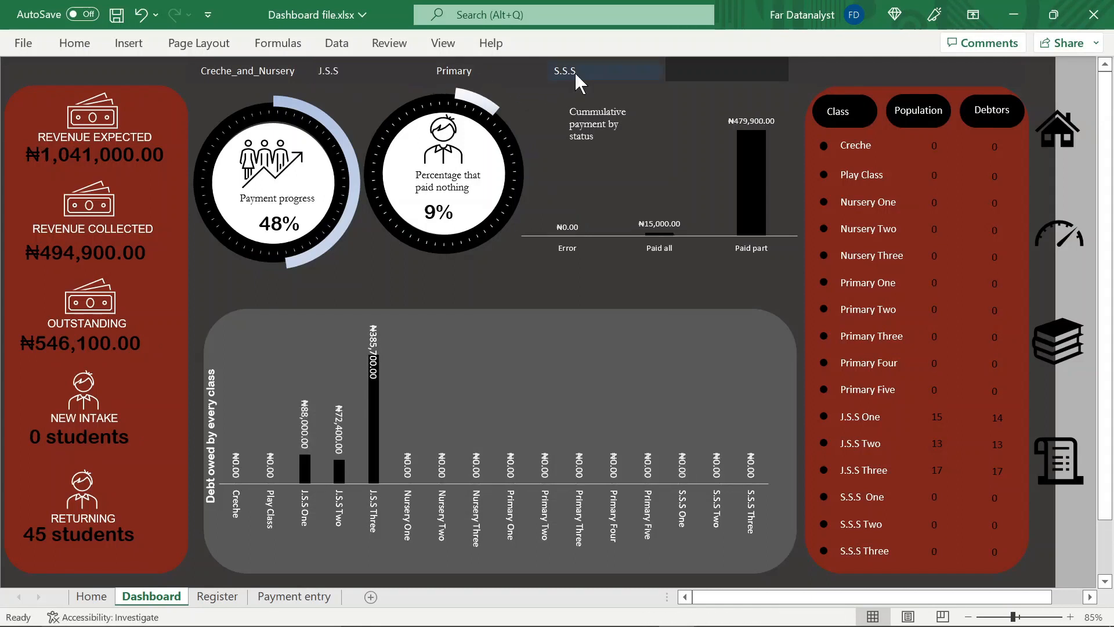
left_click(248, 80)
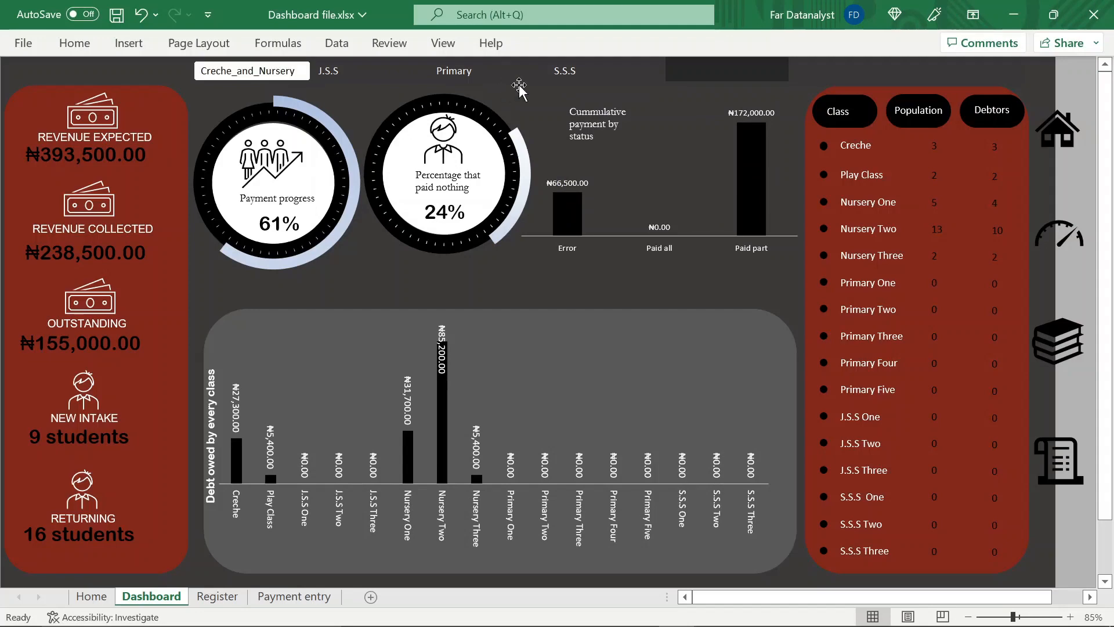
Open the Register sheet from the dashboard and examine its columns from section and class through to payment status
left_click(1050, 348)
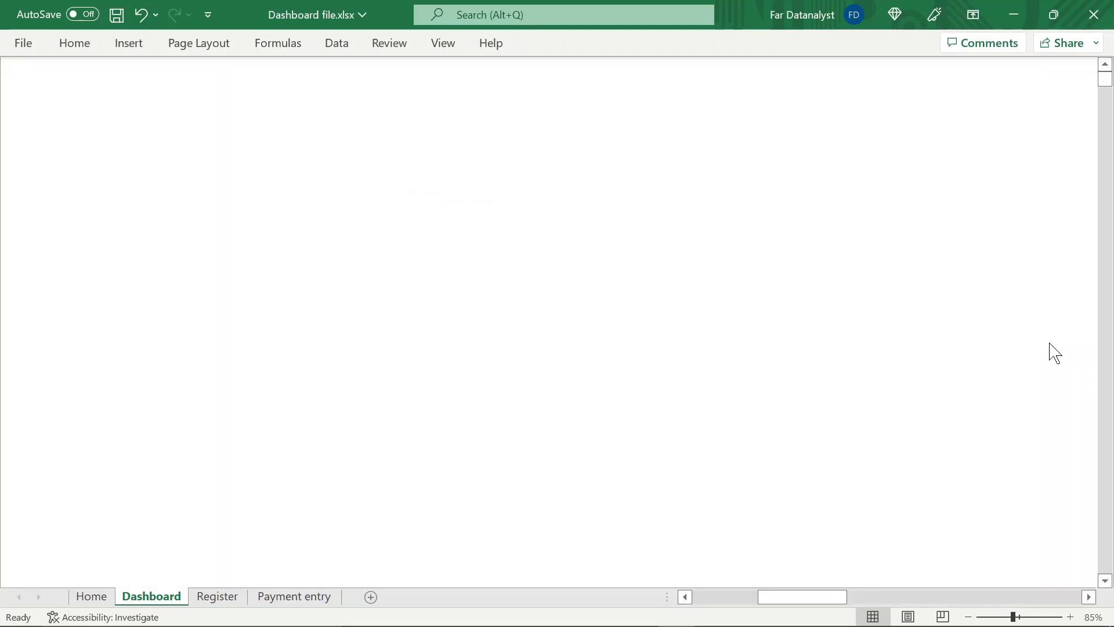
left_click(611, 289)
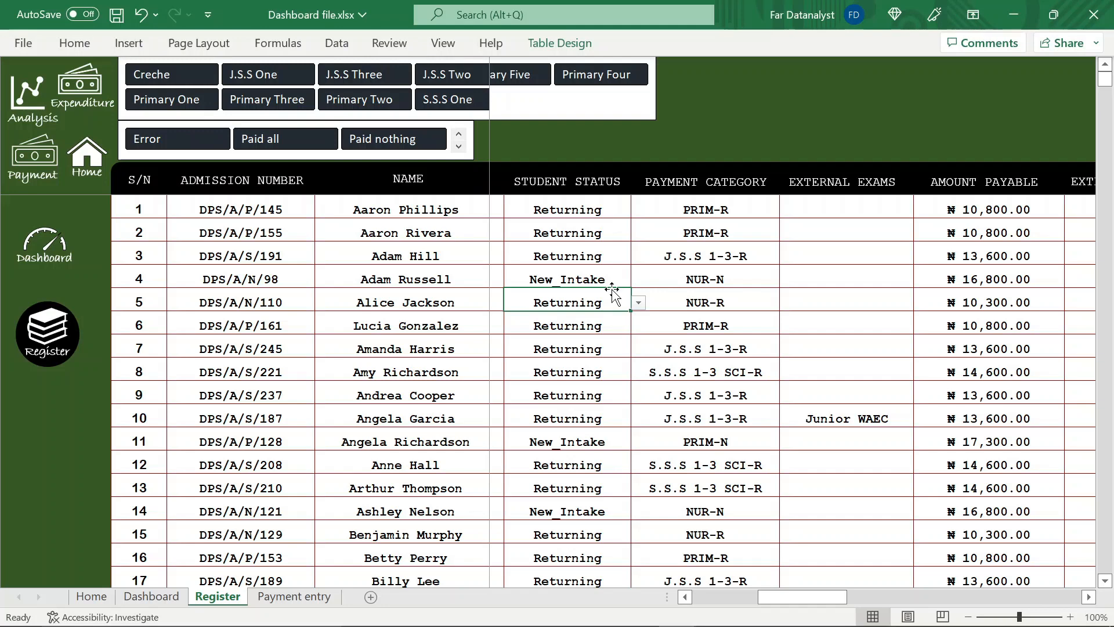
scroll(763, 254, "left", 2)
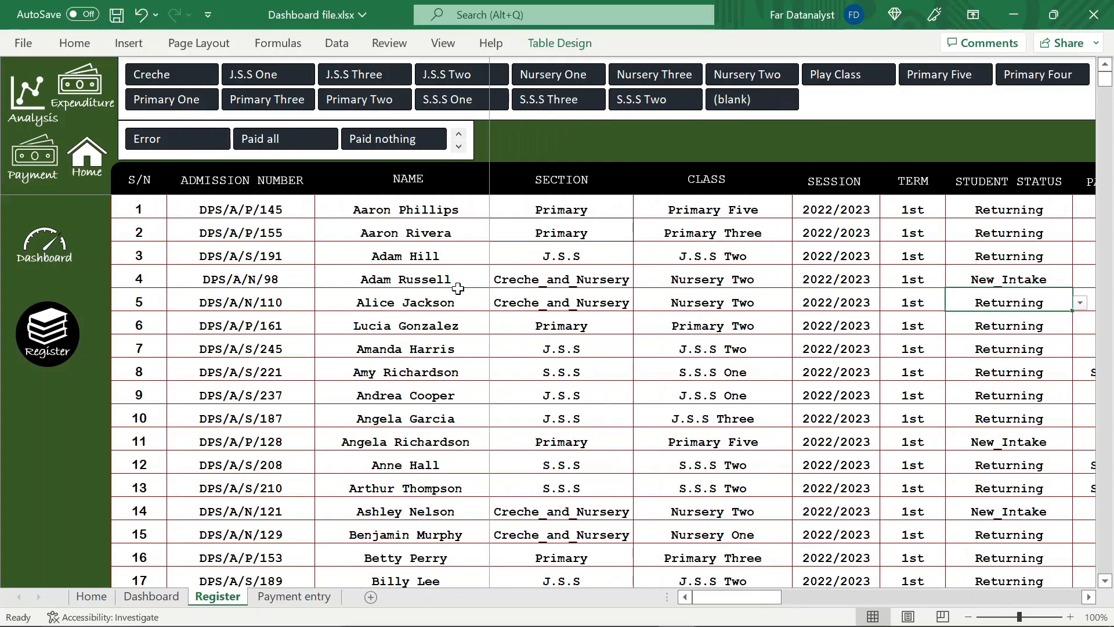
left_click(575, 212)
key("Right")
key("Right")
key("Right")
key("Right")
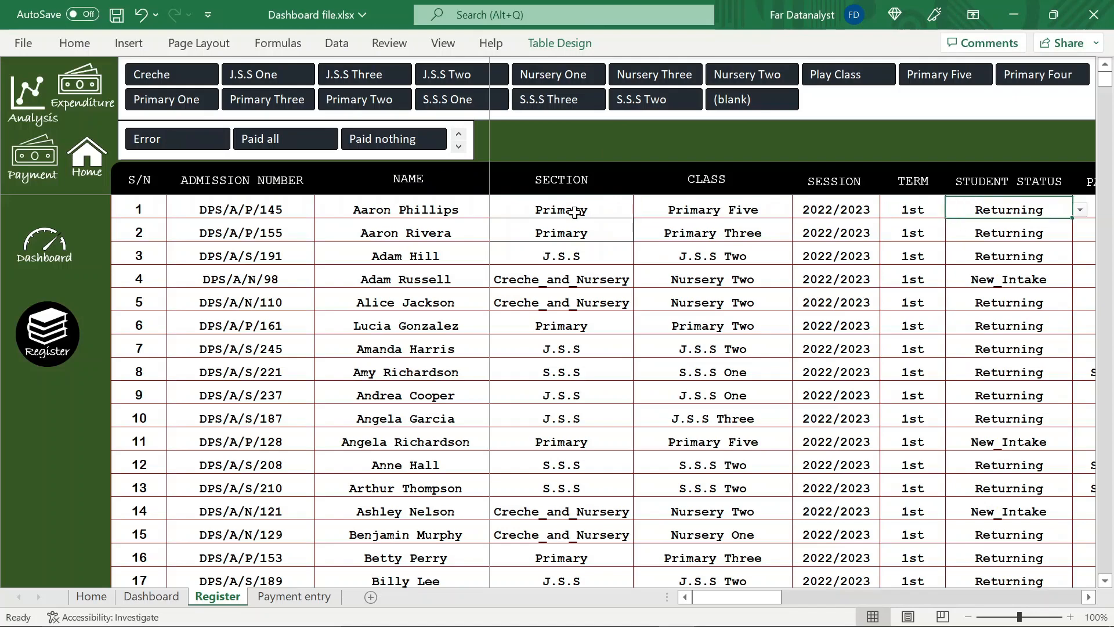
key("Right")
key("Right")
key("Right")
key("Right")
key("Right")
key("Right")
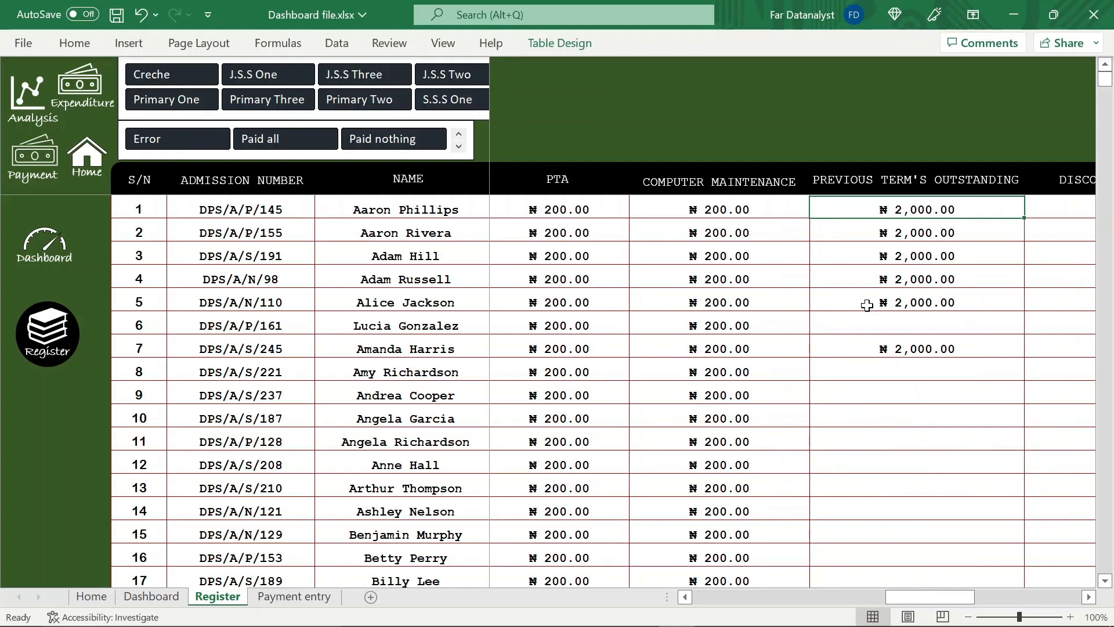
scroll(867, 305, "right", 2)
scroll(867, 305, "right", 8)
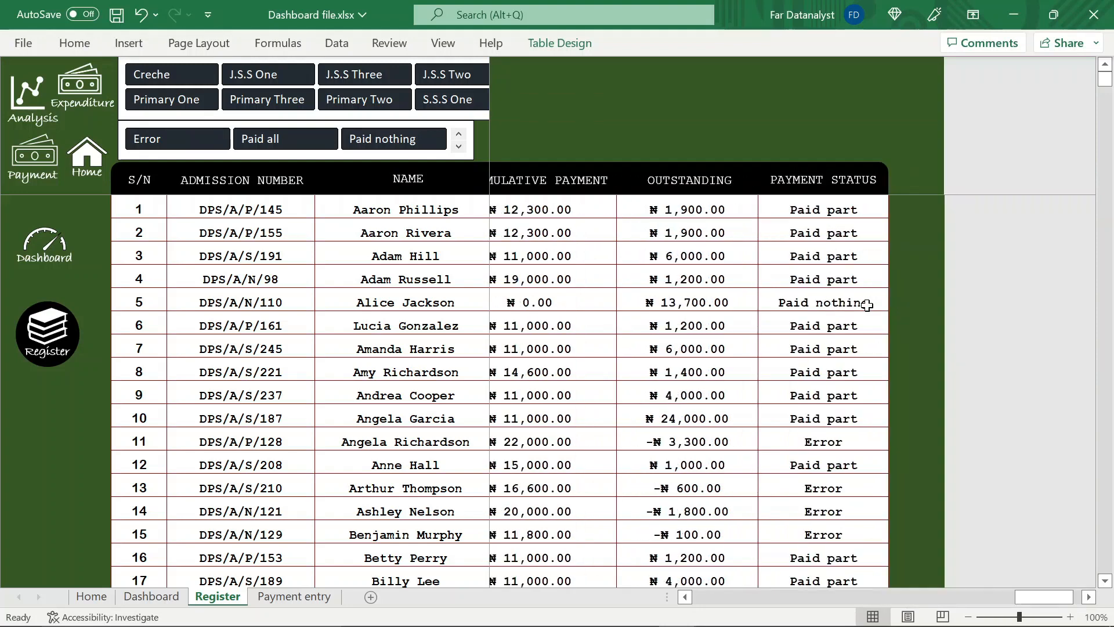
scroll(867, 305, "left", 6)
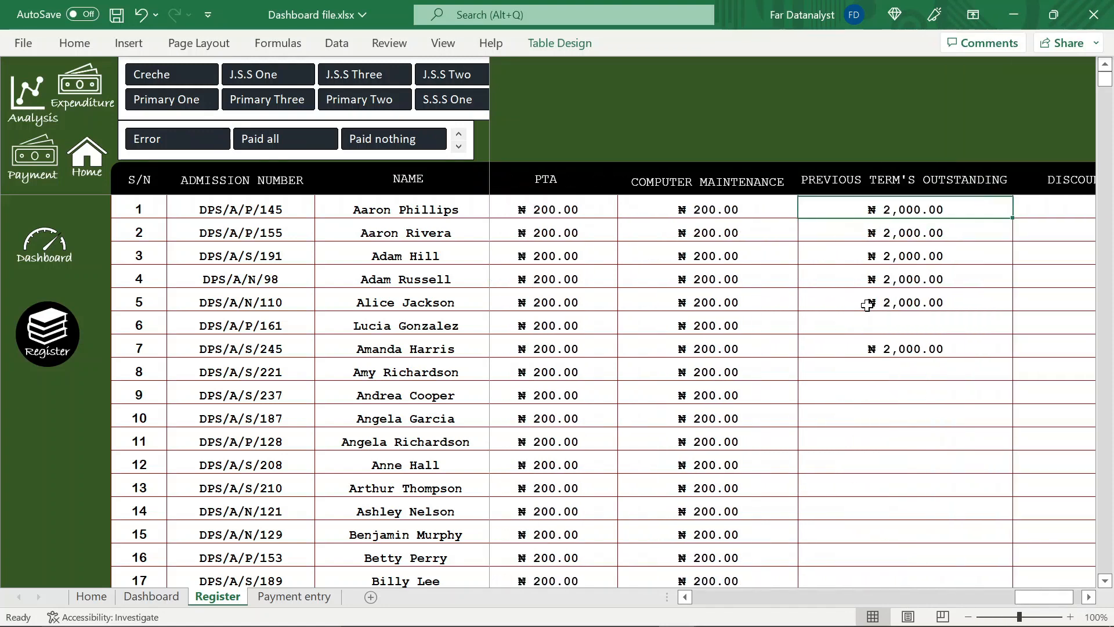
scroll(963, 291, "right", 2)
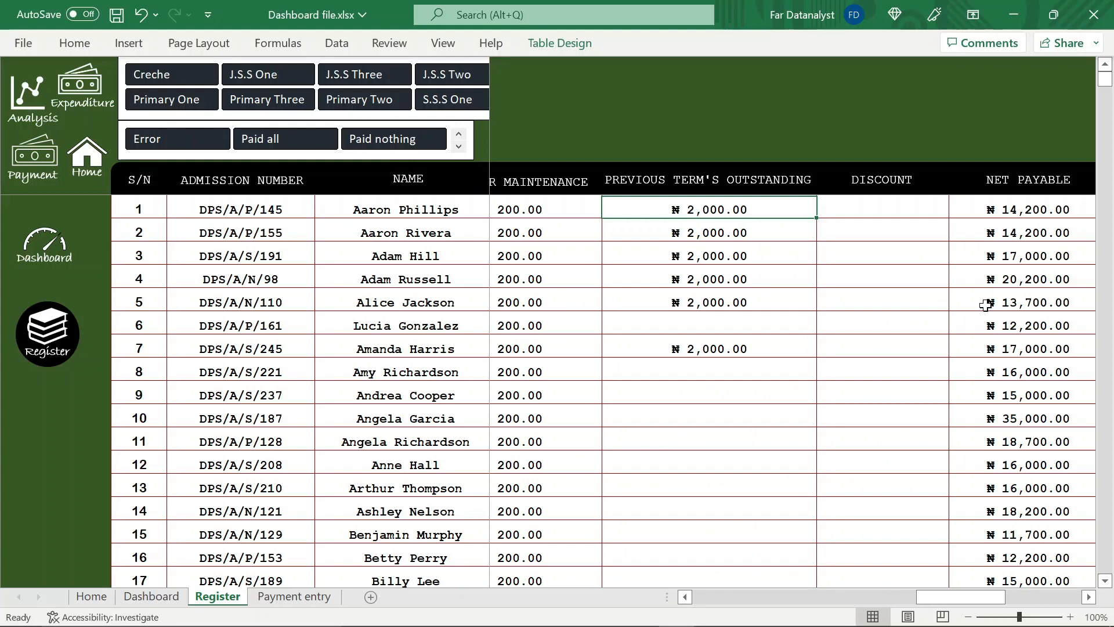
Return along the first record to its admission number in the register, and view the Home sheet
key("Left")
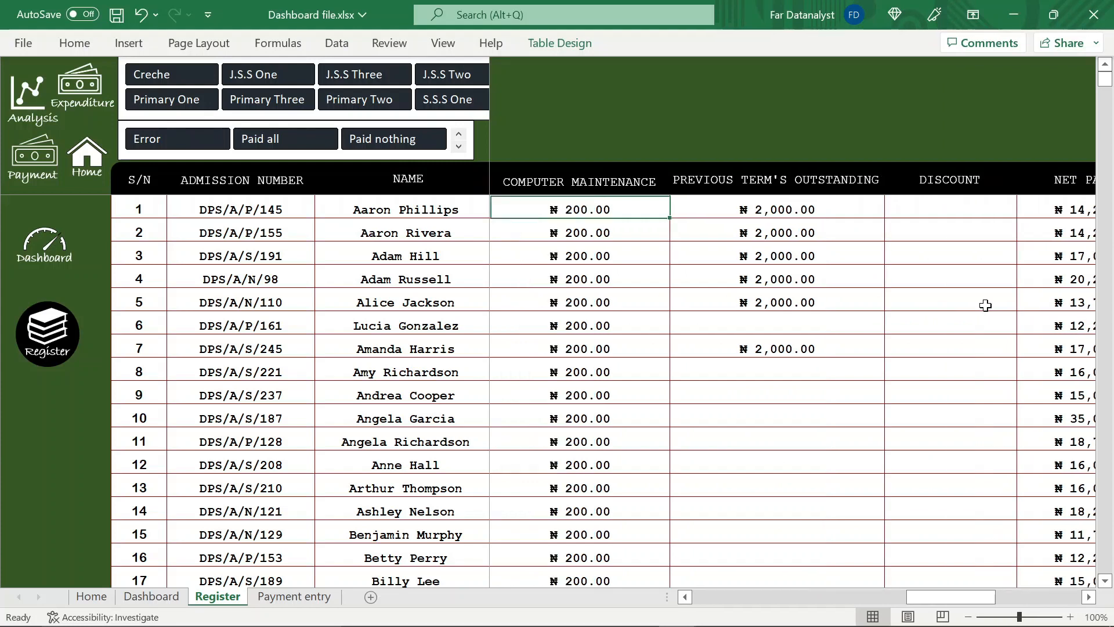
key("Left")
key("Left")
key("Left")
key("Left")
key("Left")
key("Left")
key("Left")
key("Left")
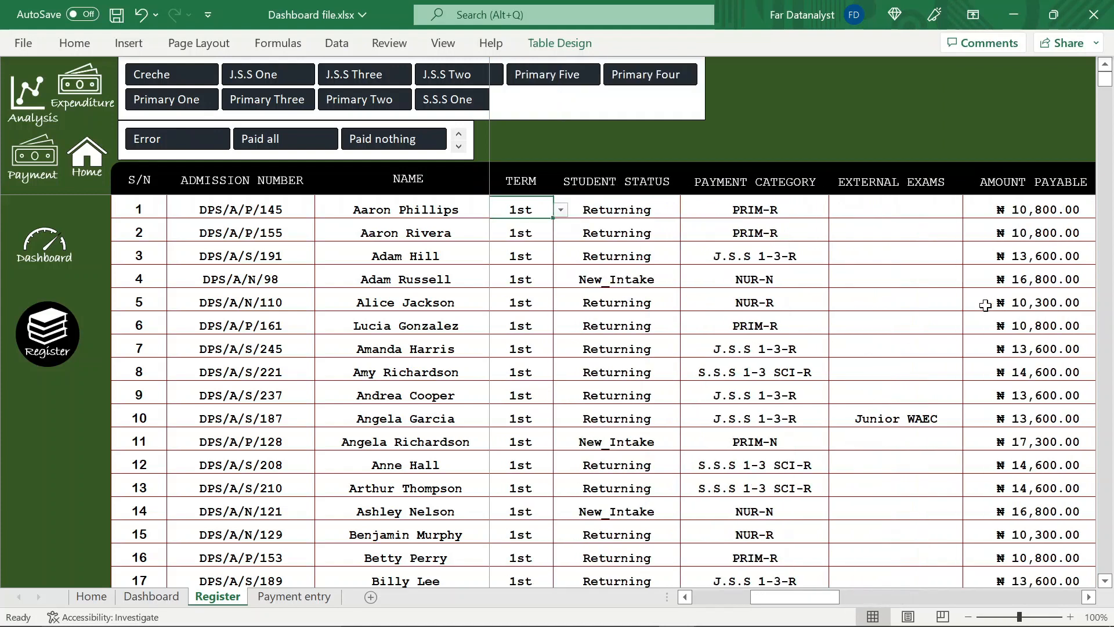
key("Left")
key("Left")
key("Left")
key("Left")
key("Left")
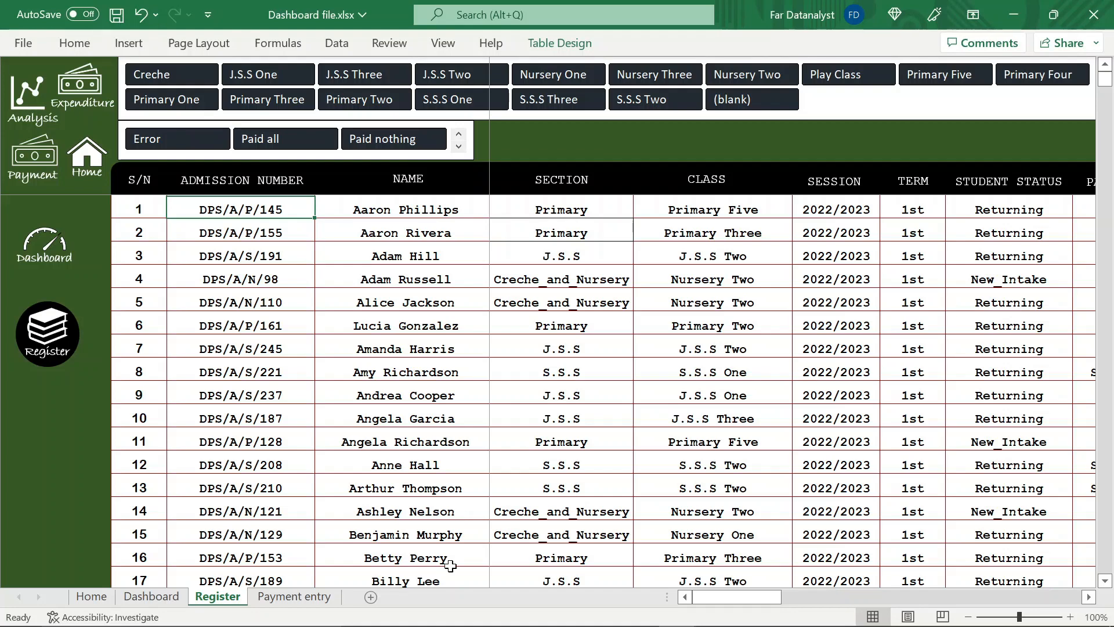
left_click(92, 598)
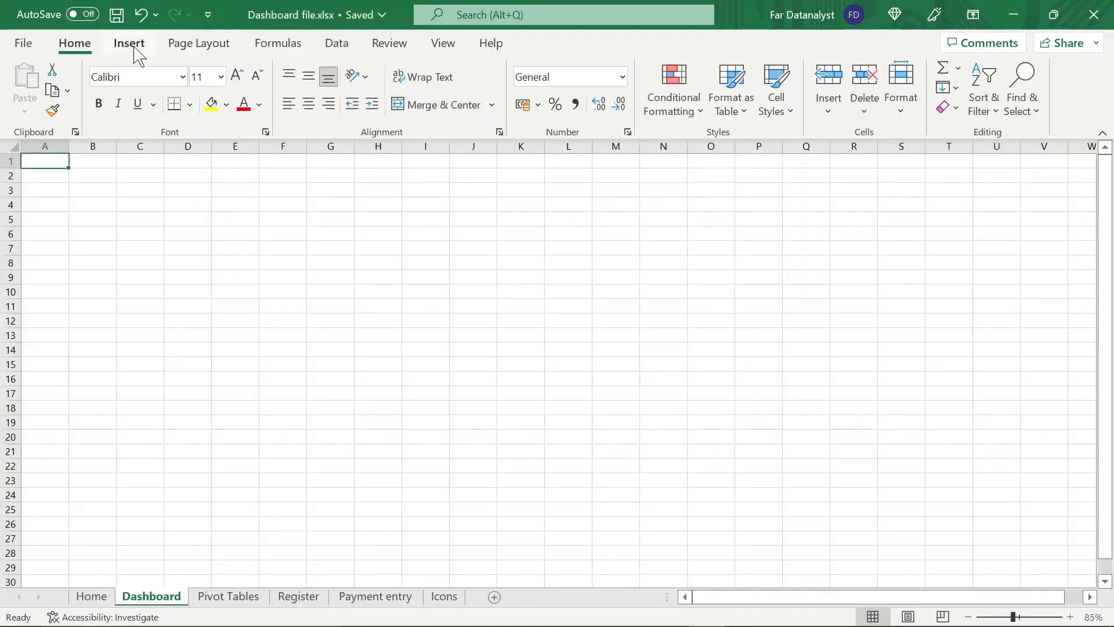
Draw a rectangle about 8.2 cm high and 9 cm wide on the blank Dashboard sheet and remove its outline
left_click(133, 46)
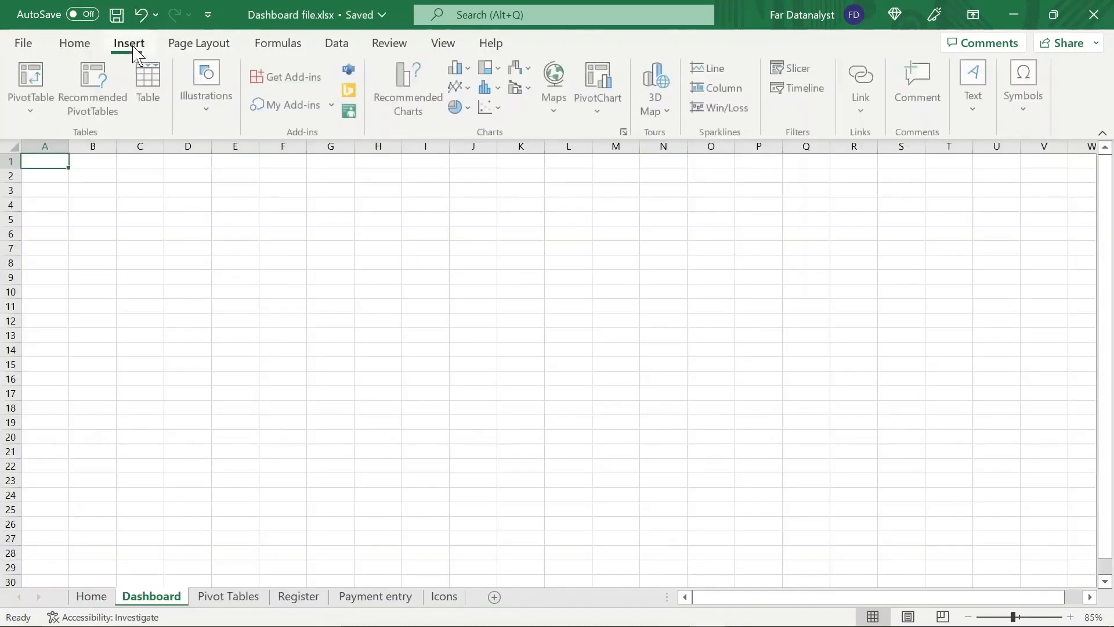
left_click(204, 125)
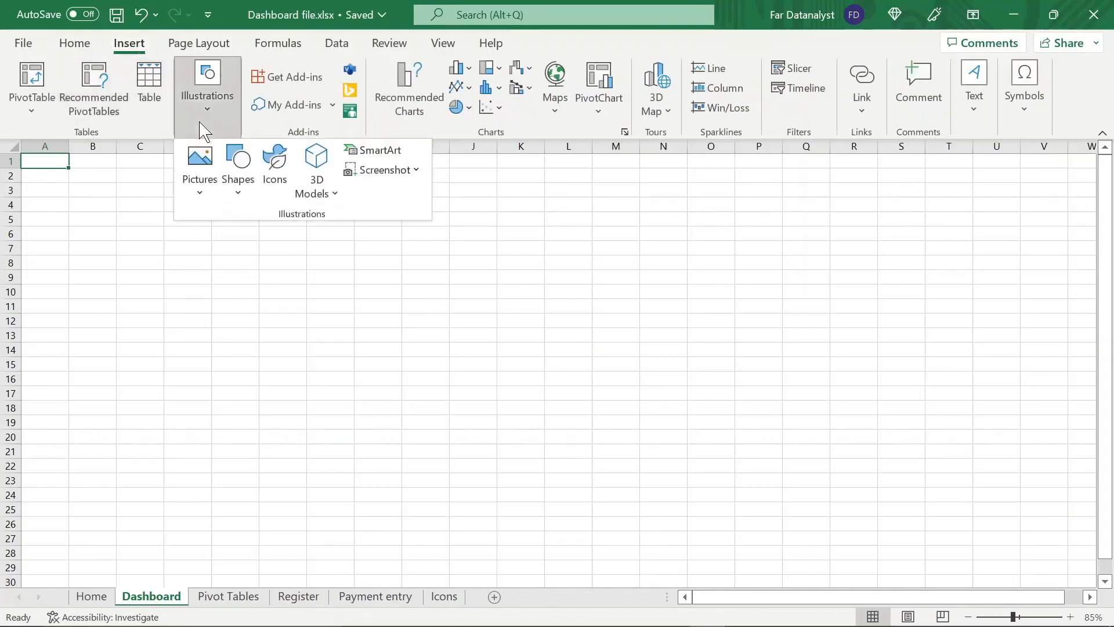
left_click(238, 173)
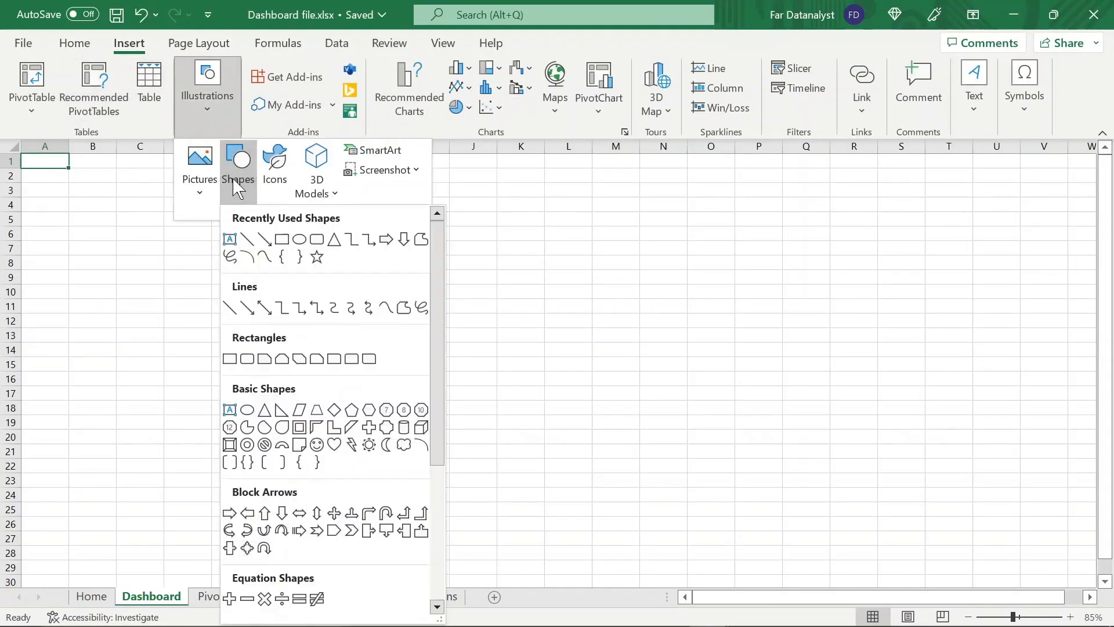
left_click(283, 242)
left_click_drag(151, 170, 403, 399)
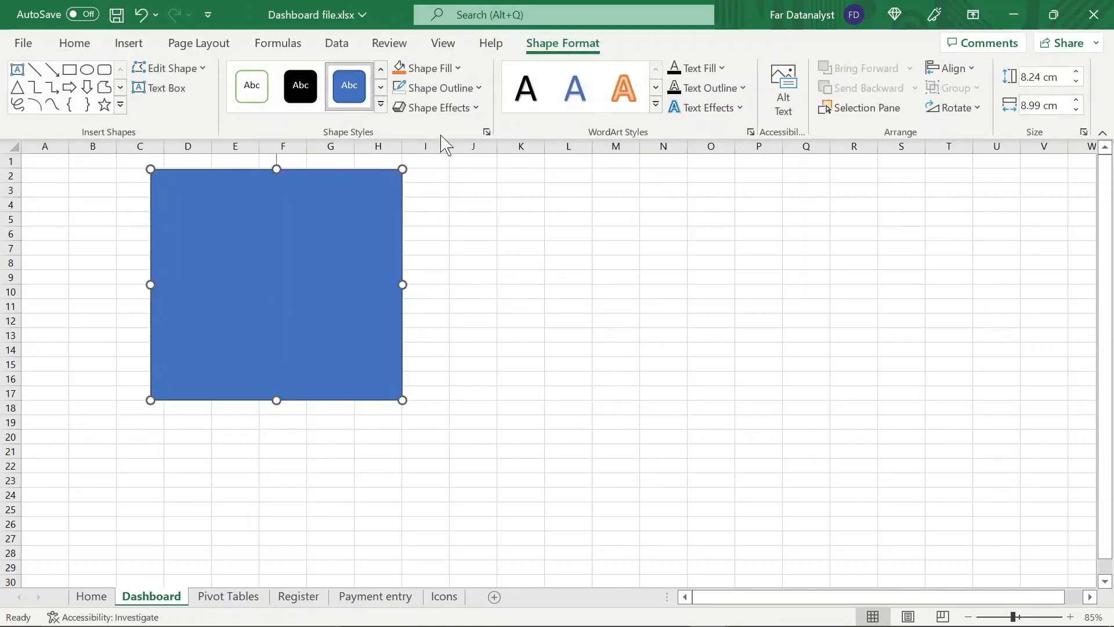
left_click(469, 89)
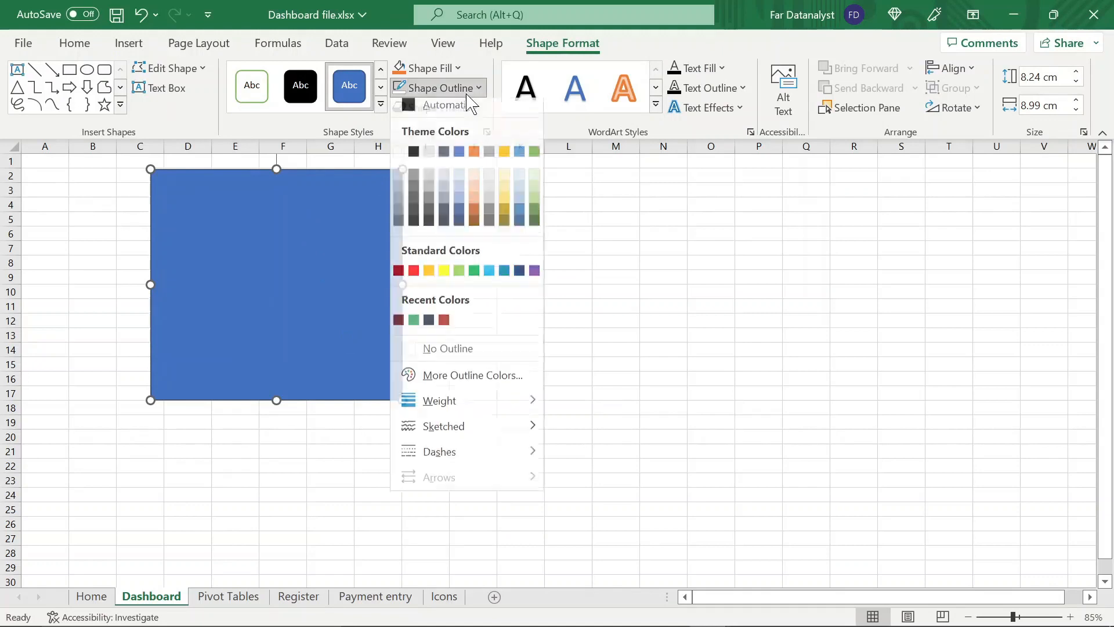
left_click(450, 350)
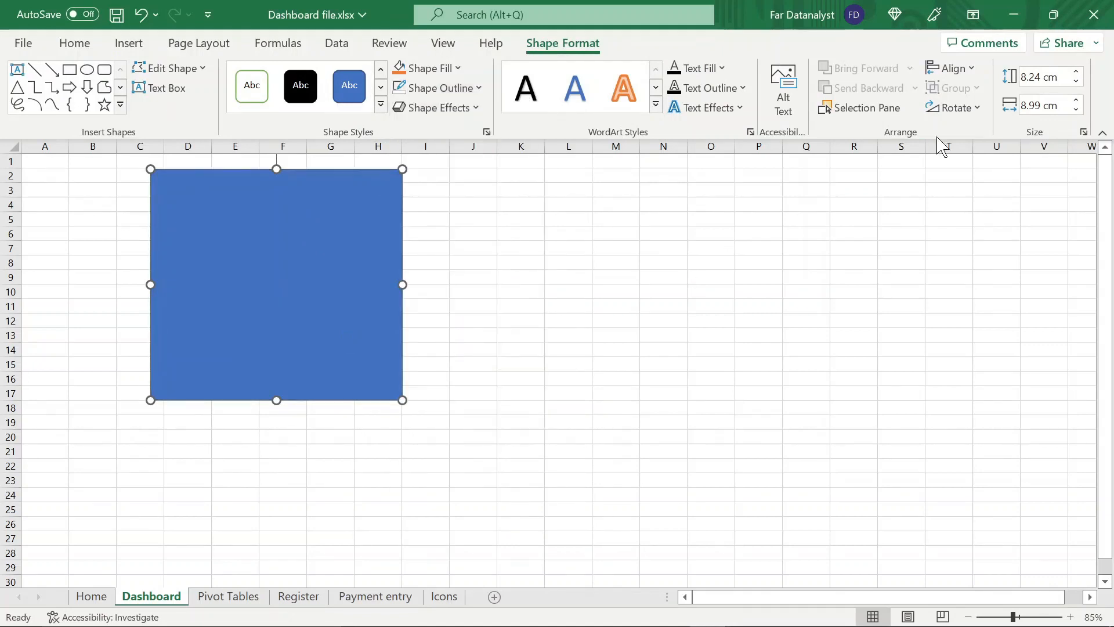
Set the background rectangle's height to 19.2 cm and its width to 40.84 cm
left_click(1066, 82)
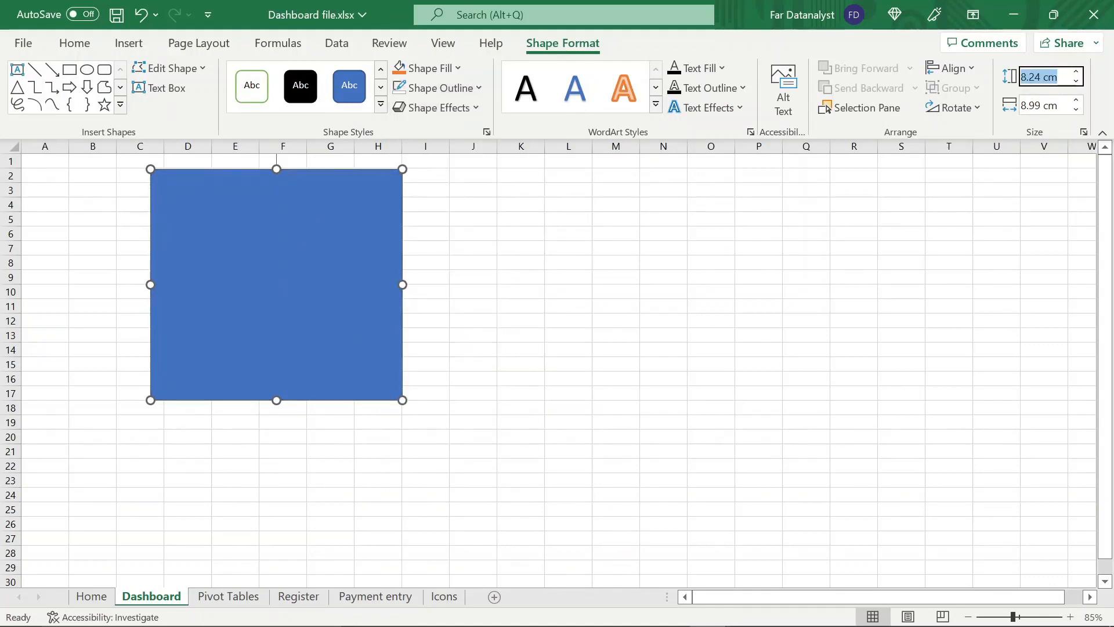
type("19.2")
key("Return")
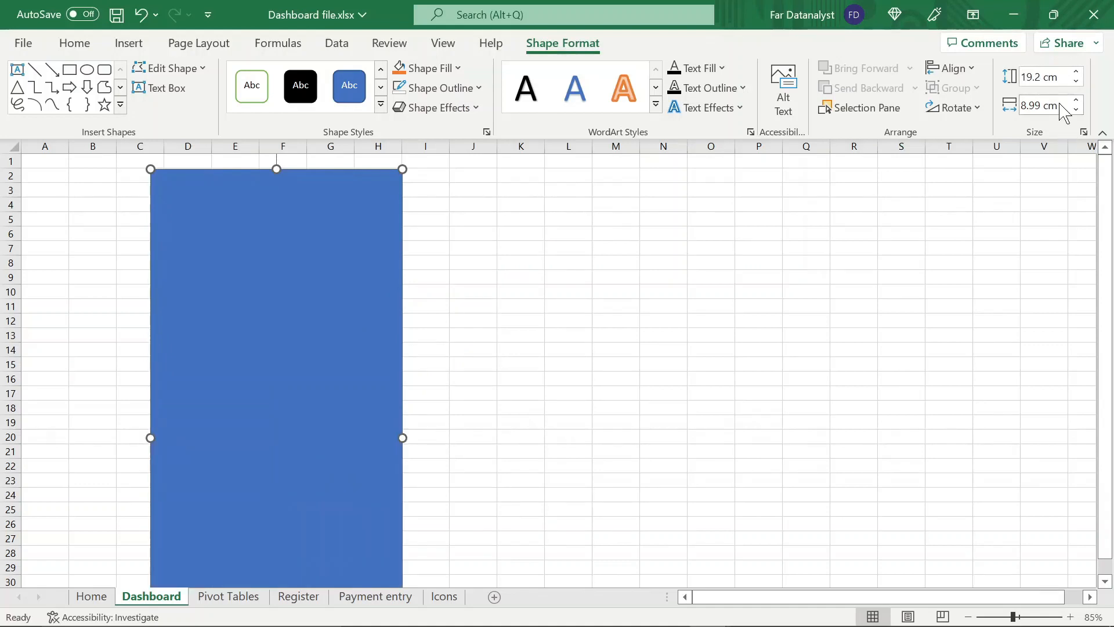
left_click(1065, 108)
type("40.84")
key("Return")
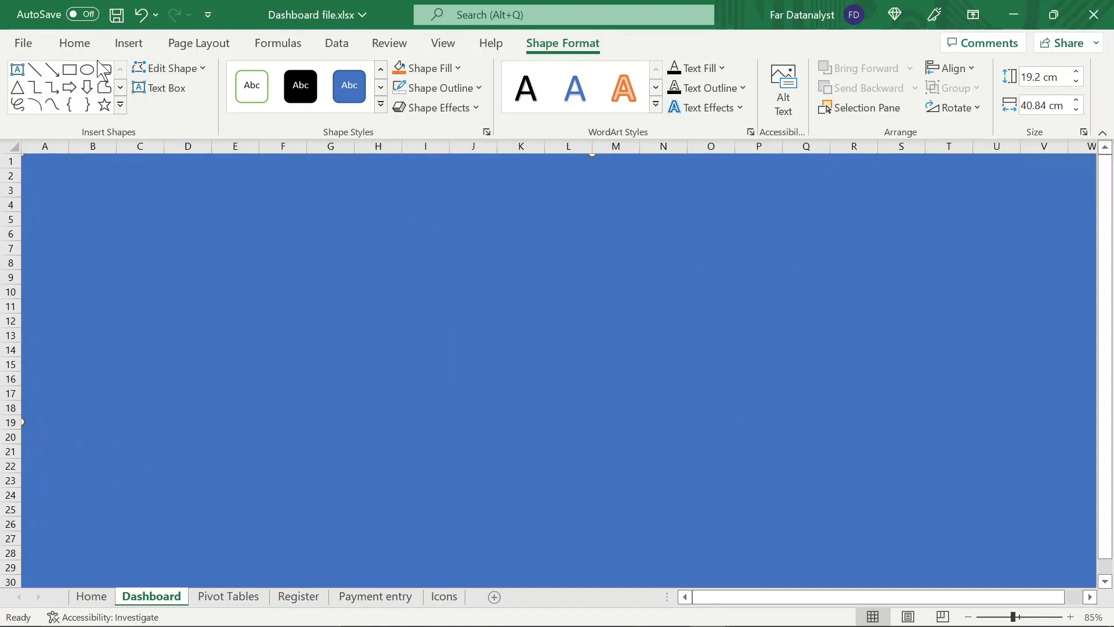
Fill the background rectangle with Light Gray, Background 2, Darker 75%
left_click(70, 44)
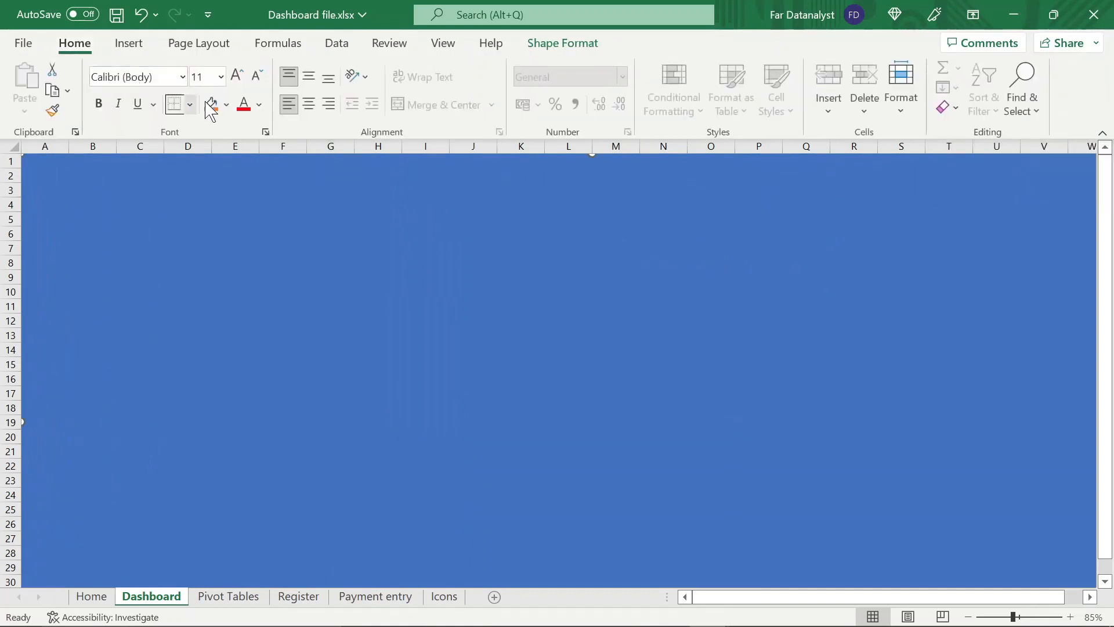
left_click(227, 106)
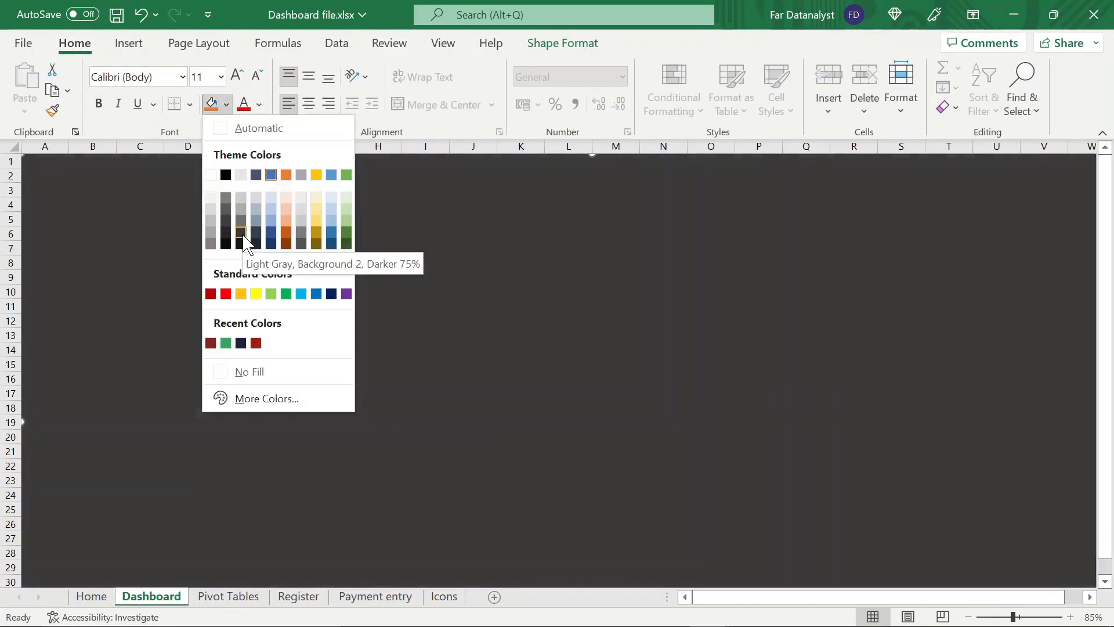
left_click(241, 233)
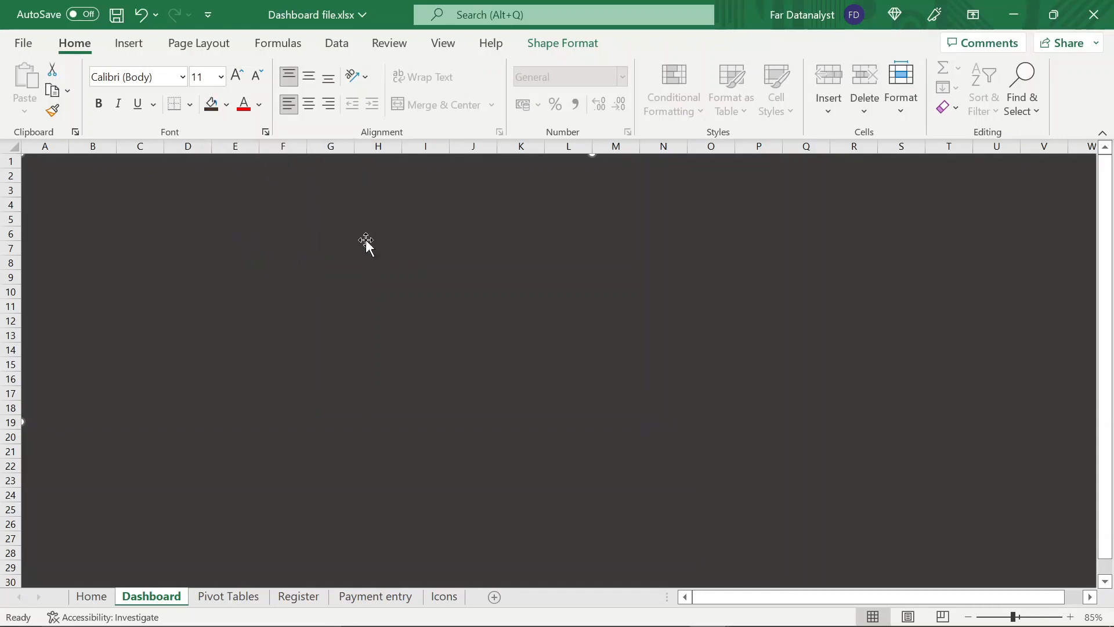
Draw a rounded-corner rectangle about 6.9 cm high and 6.2 cm wide on the dark background and remove its outline
left_click(128, 46)
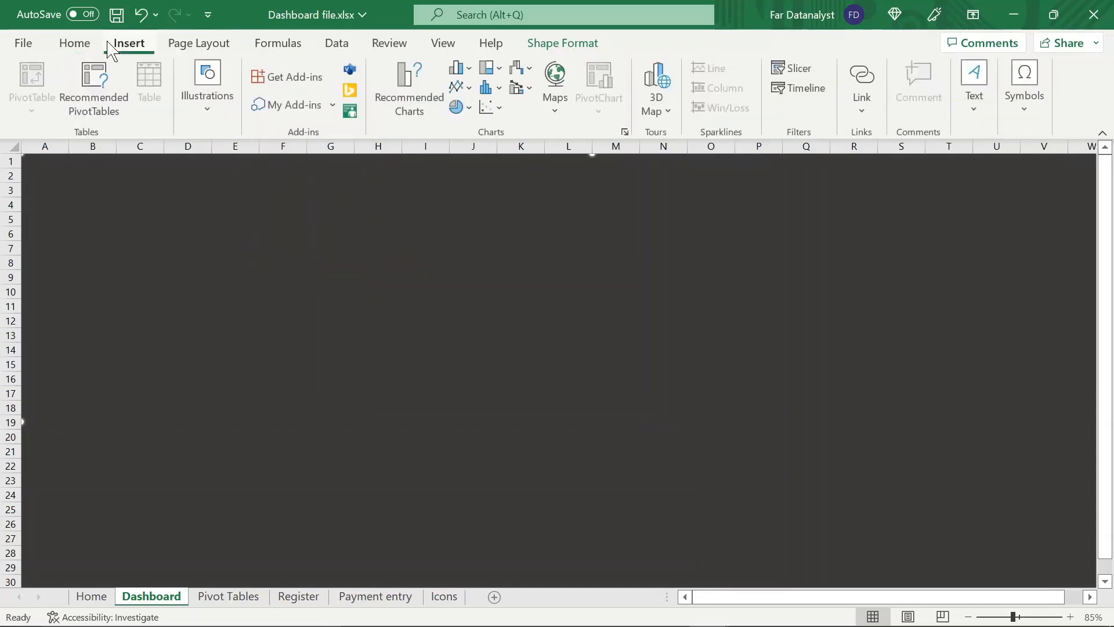
left_click(194, 95)
left_click(243, 197)
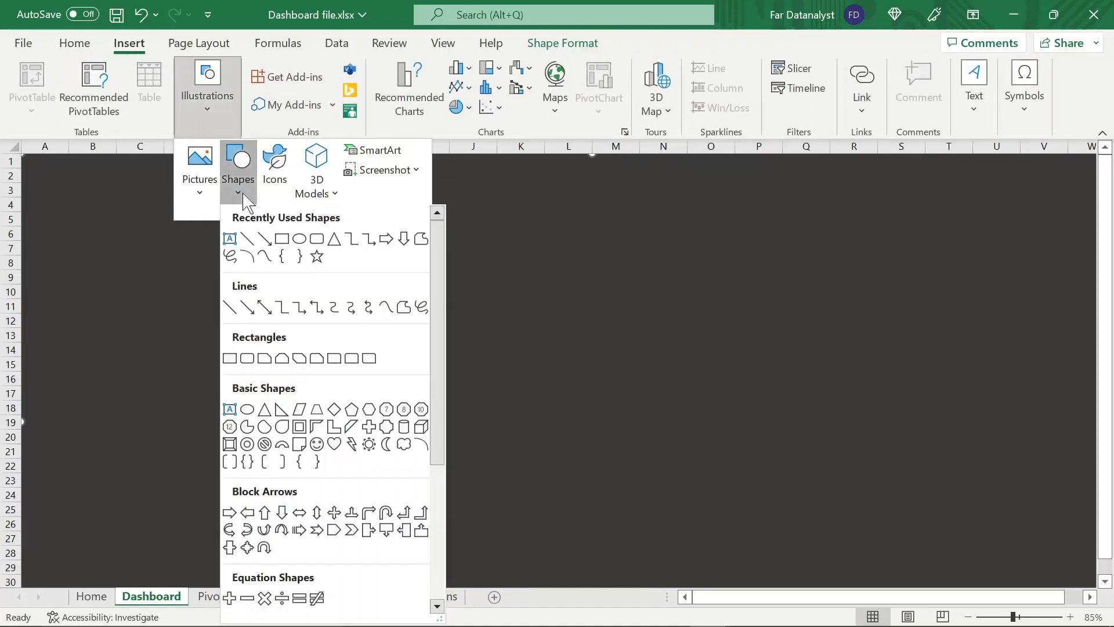
left_click(247, 358)
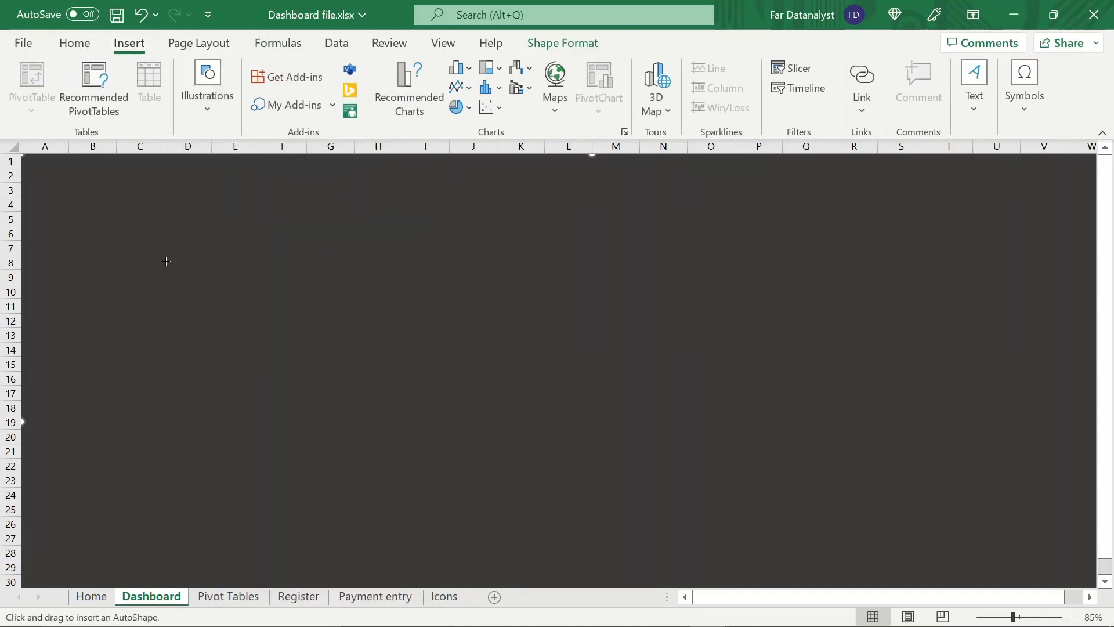
left_click_drag(165, 260, 340, 456)
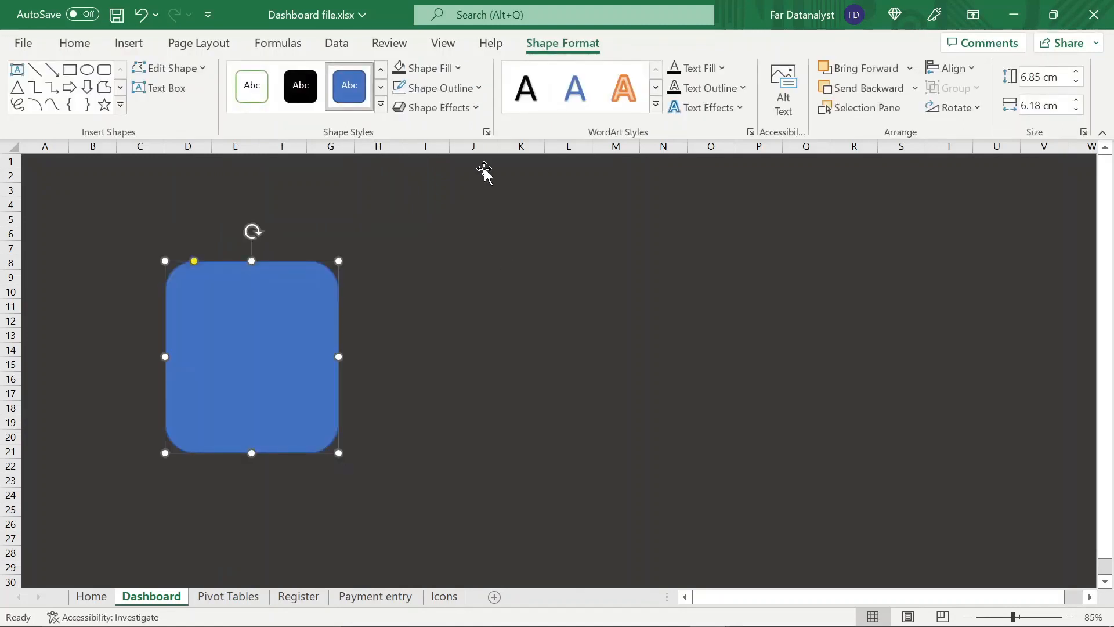
left_click(481, 89)
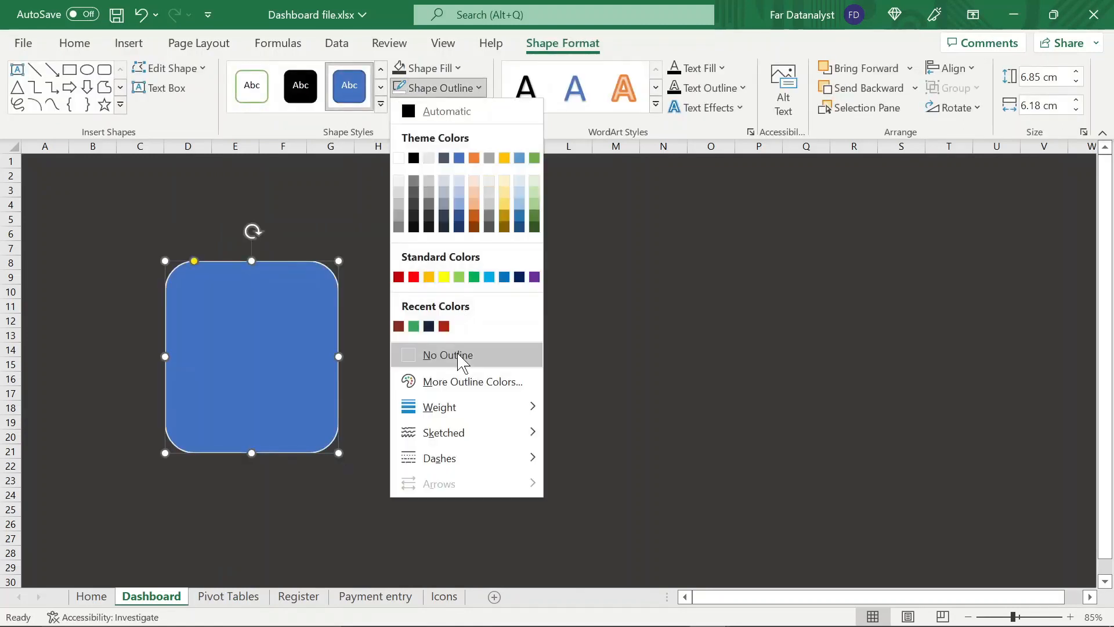
left_click(458, 353)
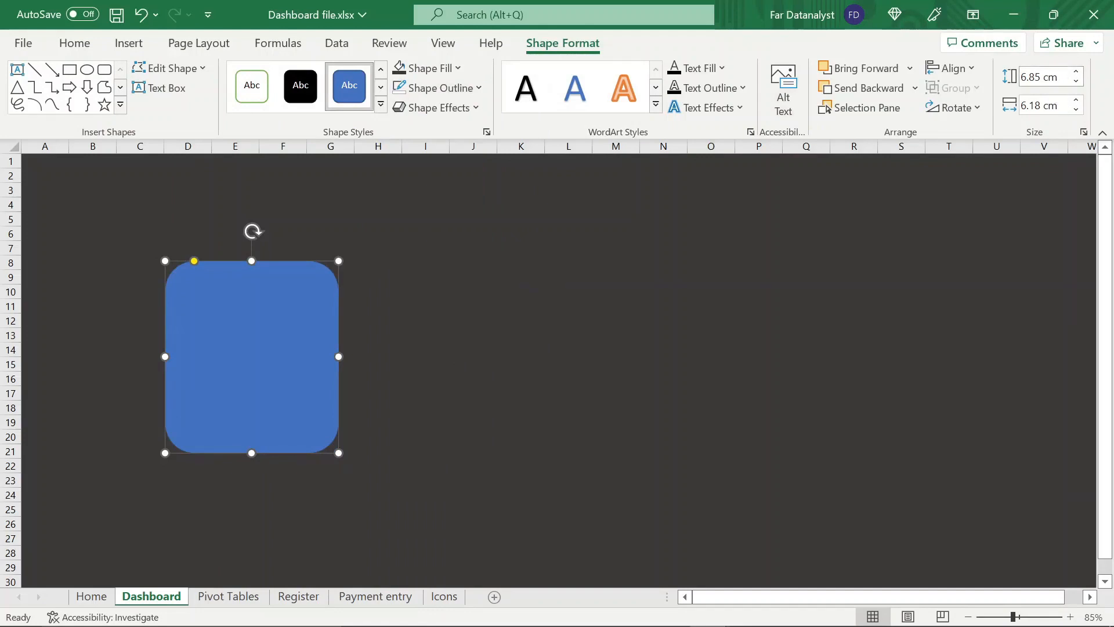
Resize the blue rounded rectangle to 17.45 cm high and 6.58 cm wide and place it over columns A to D, starting at row 1
left_click(1065, 77)
key("BackSpace")
type("17.45")
key("Tab")
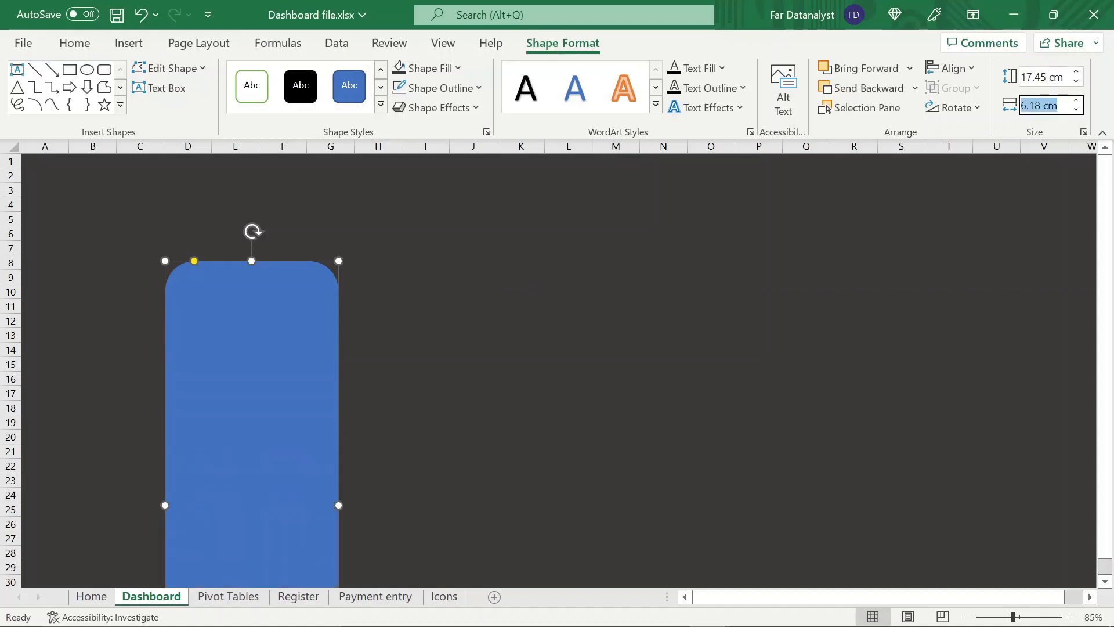
type("6.58")
key("Return")
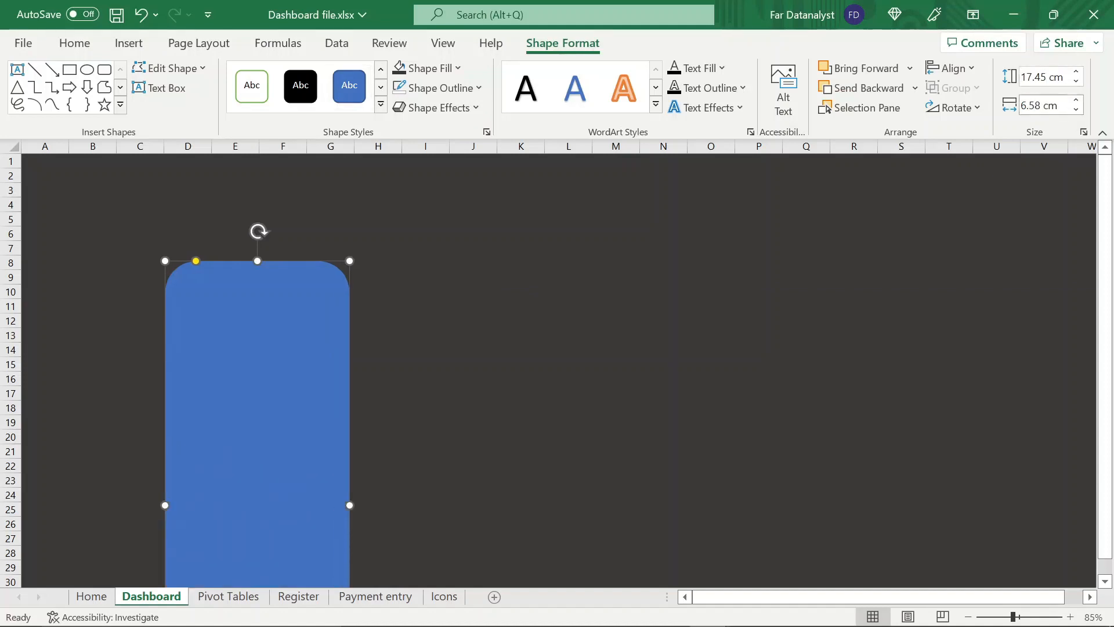
left_click_drag(331, 393, 199, 293)
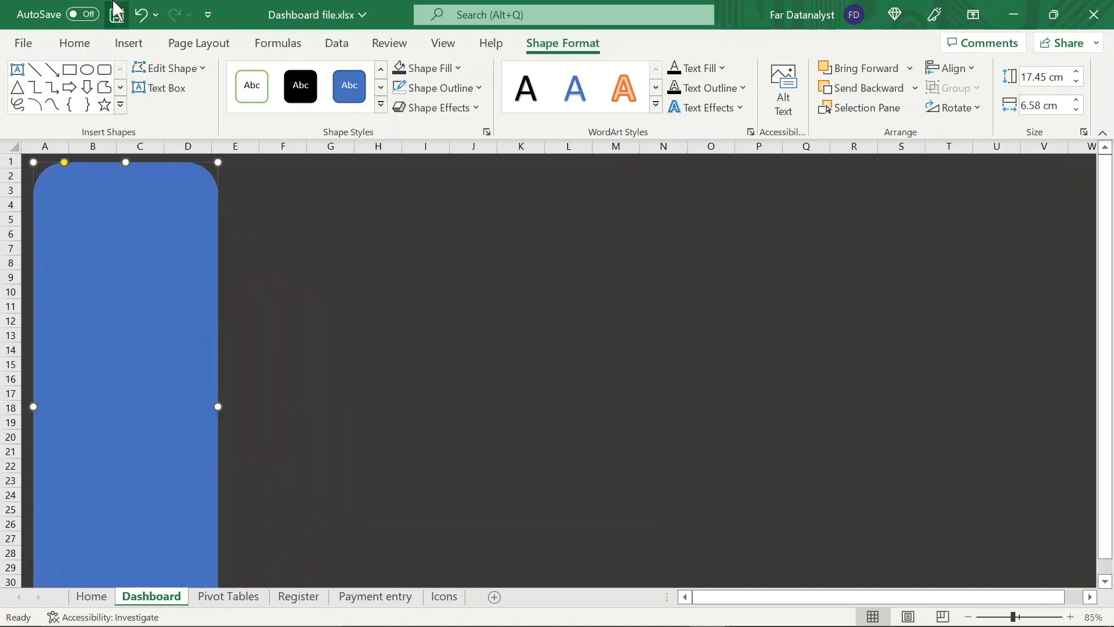
Fill the tall rounded rectangle with the custom colour #84291A
left_click(75, 43)
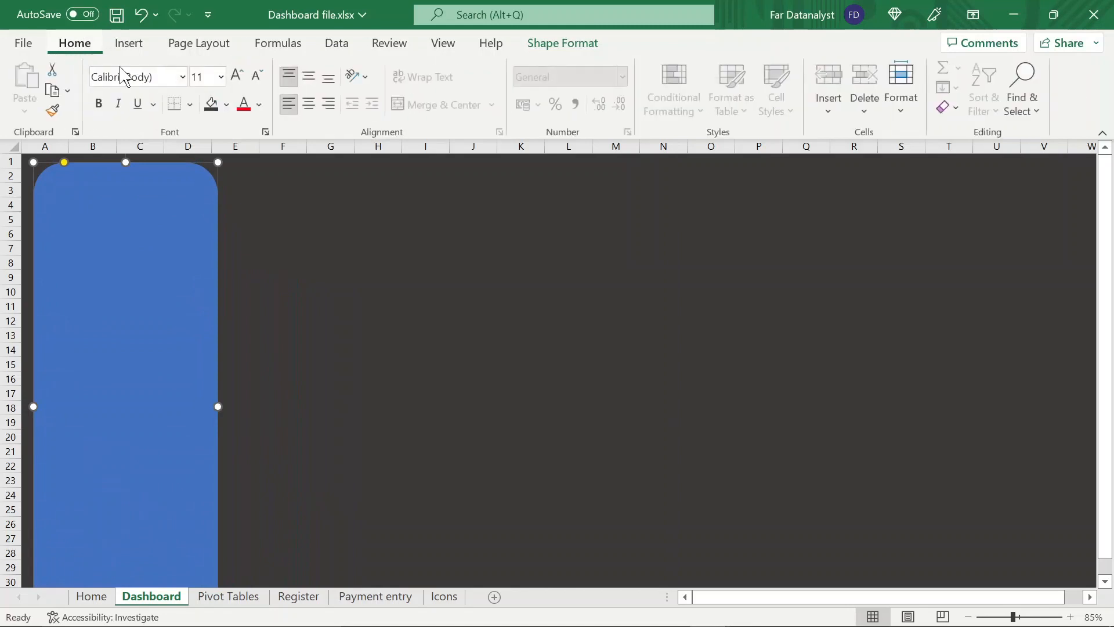
left_click(226, 105)
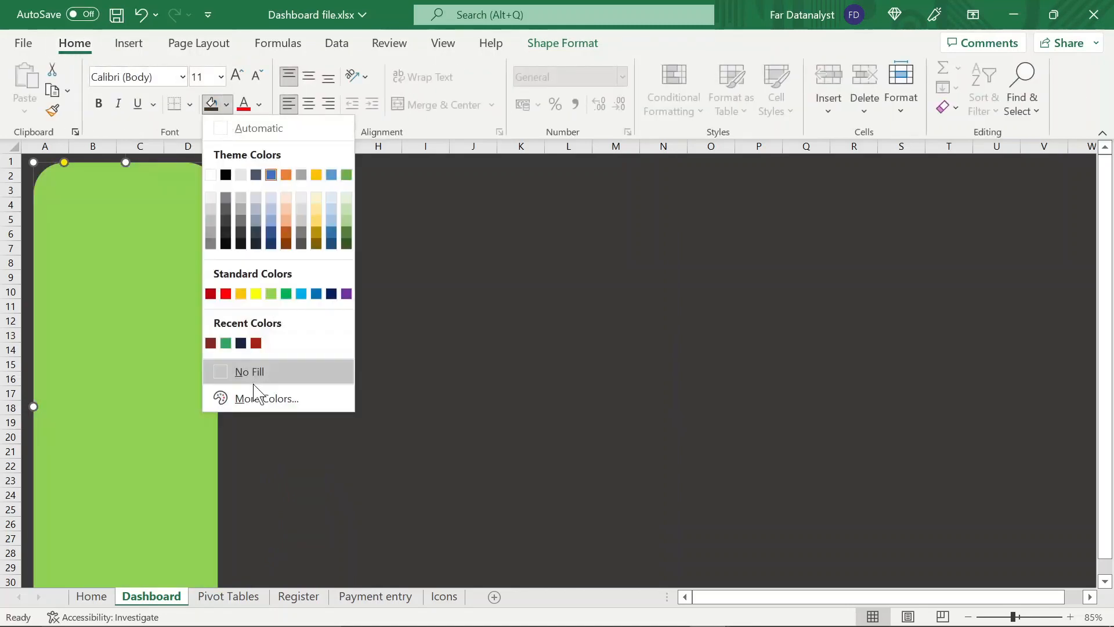
left_click(266, 399)
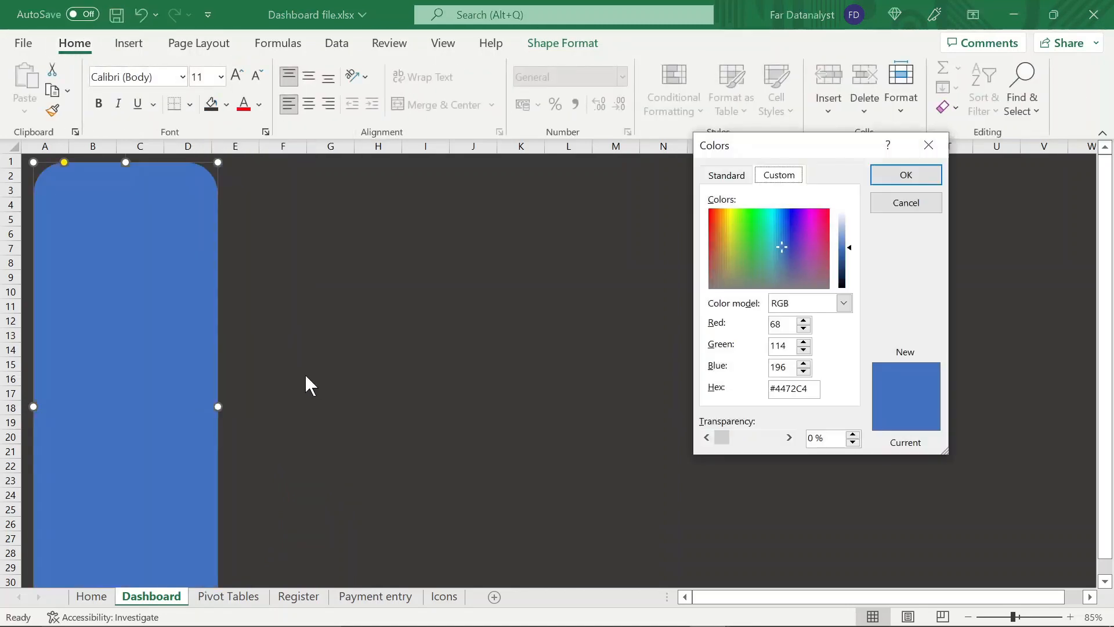
left_click(813, 388)
key("BackSpace")
key("BackSpace")
key("BackSpace")
key("BackSpace")
key("BackSpace")
key("BackSpace")
type("84291A")
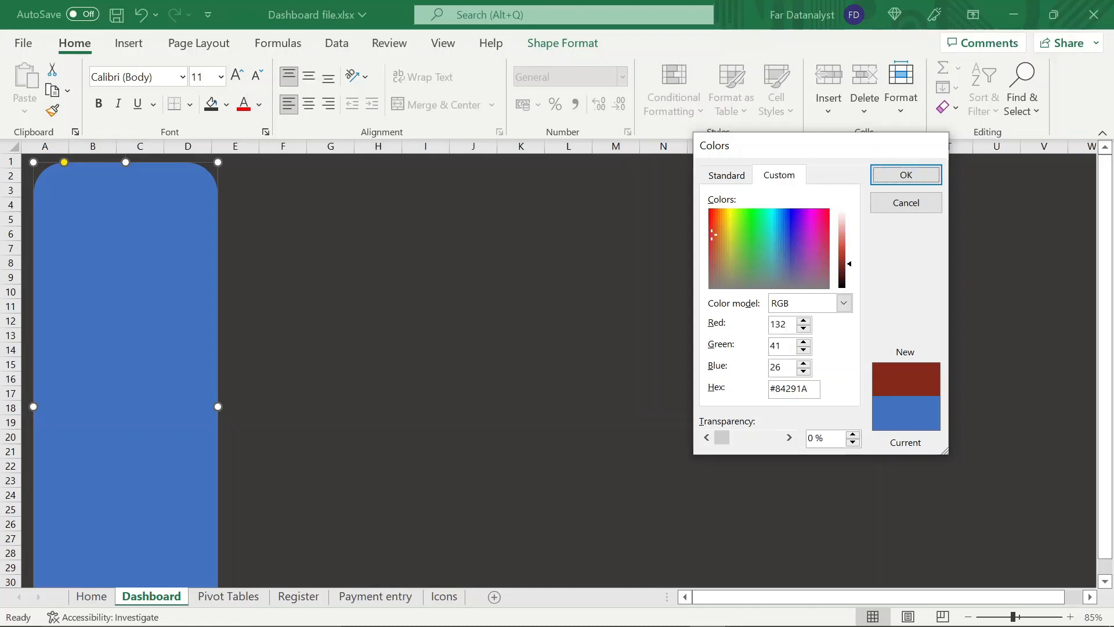
key("Return")
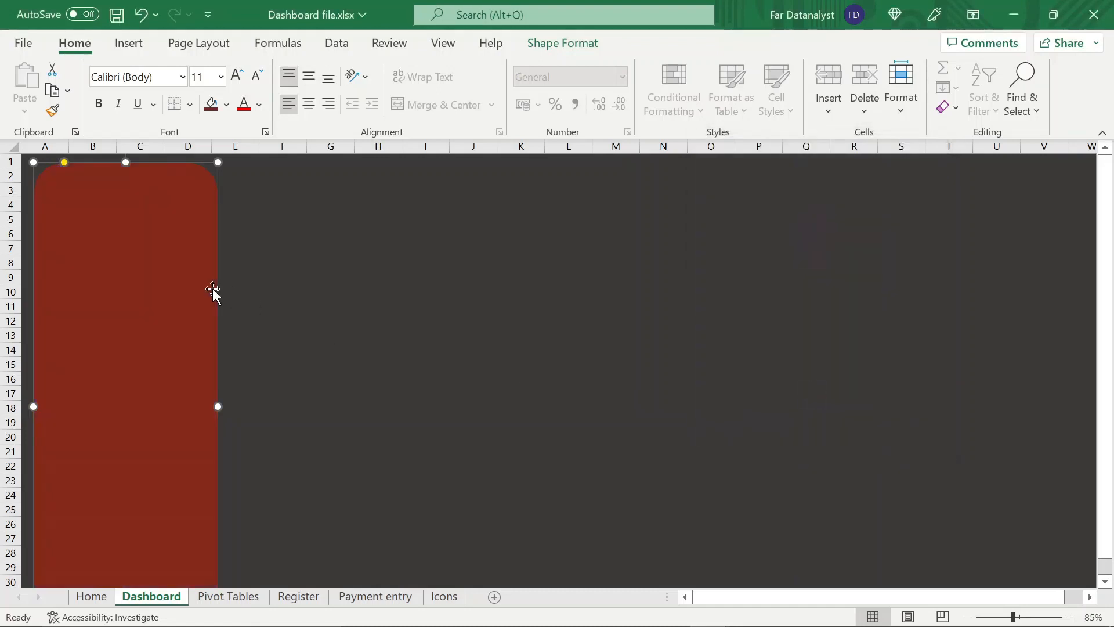
Duplicate the dark red panel and place the copy over columns S to V, level with the original
key("ctrl+c")
key("ctrl+v")
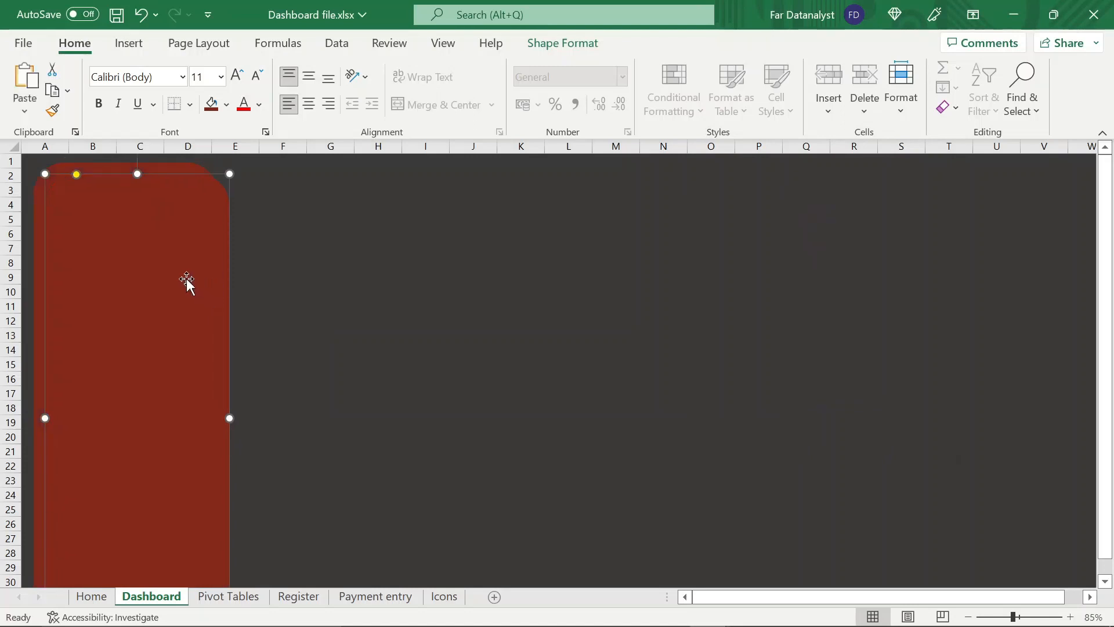
left_click_drag(183, 277, 1017, 267)
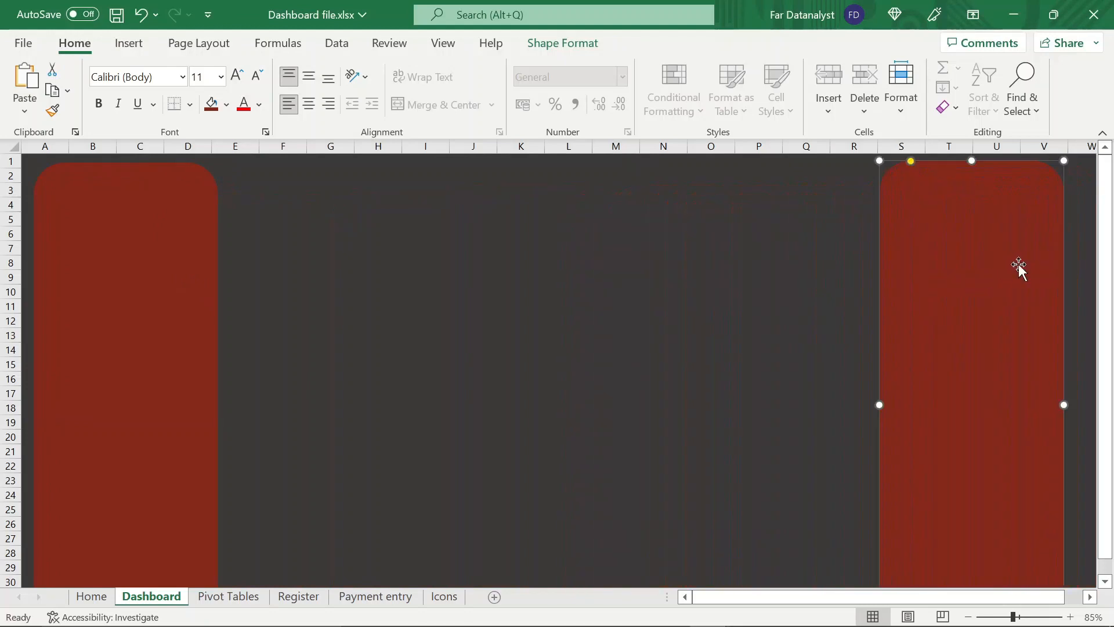
Set the copied panel's width to 8.01 cm and reposition it over columns R to V
left_click(577, 47)
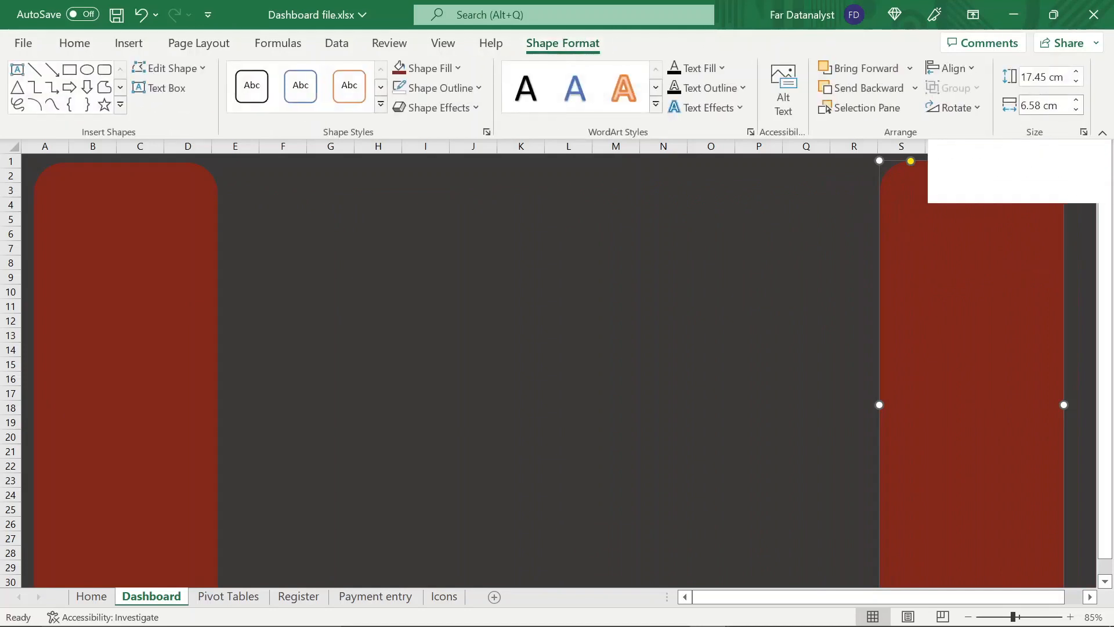
left_click(1048, 105)
type("8.01")
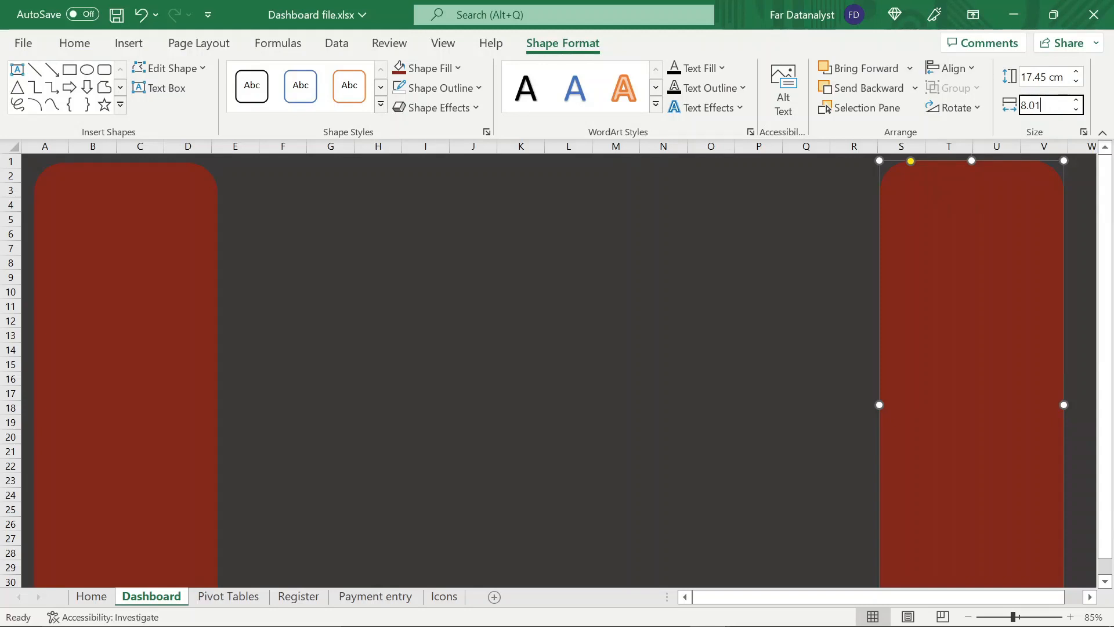
key("Return")
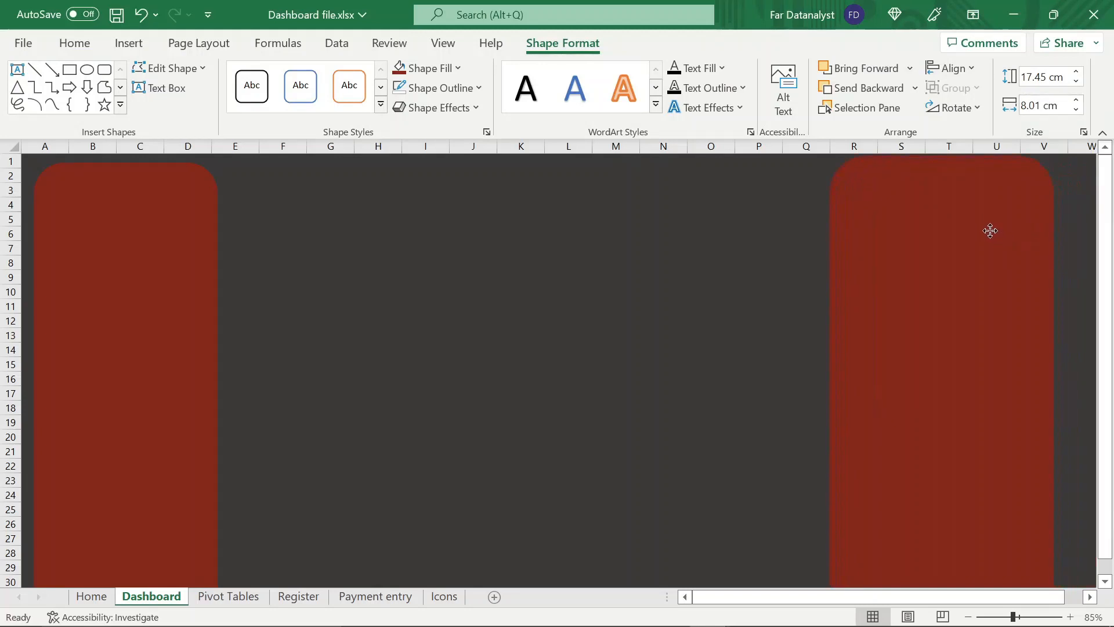
left_click_drag(991, 231, 1002, 235)
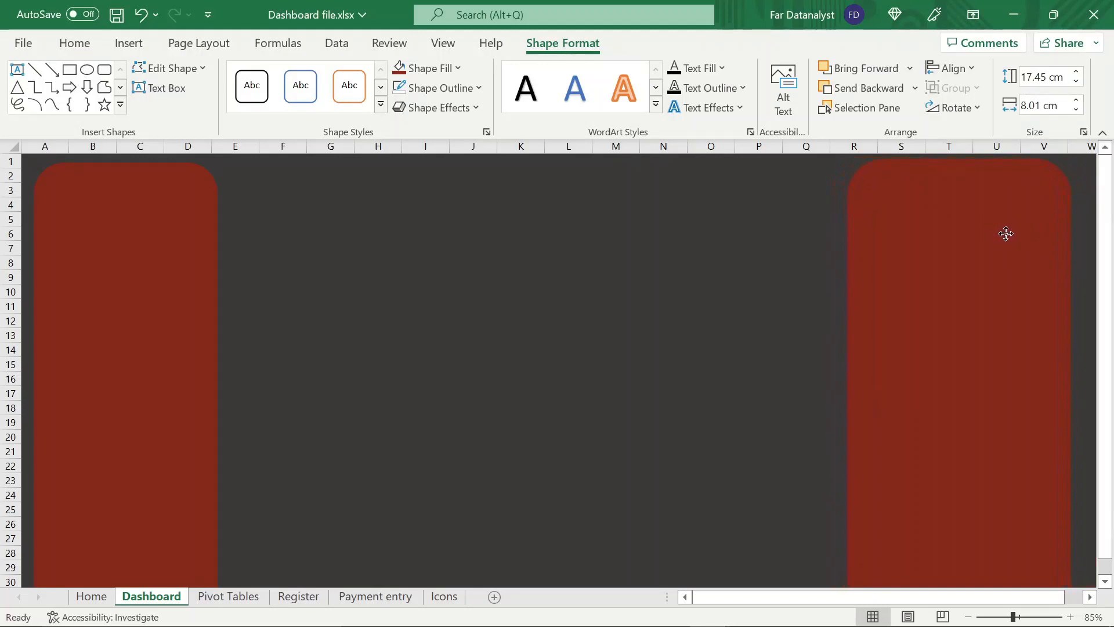
Duplicate the 8.01 cm wide panel, resize the copy to 9.47 cm high and 21.21 cm wide, and place it between the two side panels
left_click(1007, 233)
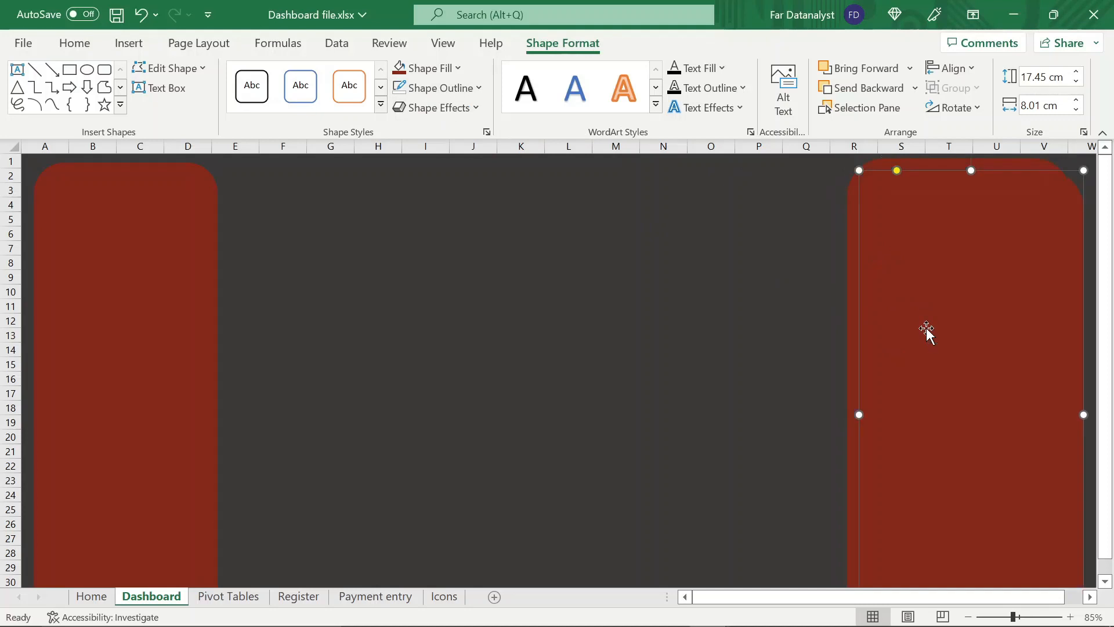
left_click_drag(926, 311, 542, 317)
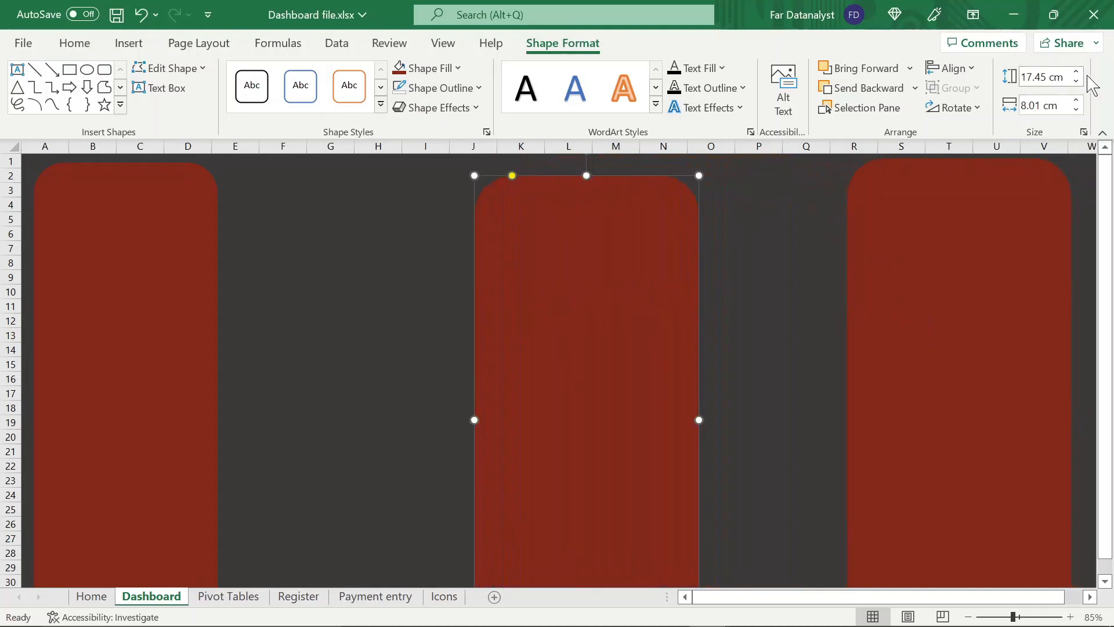
left_click(1065, 77)
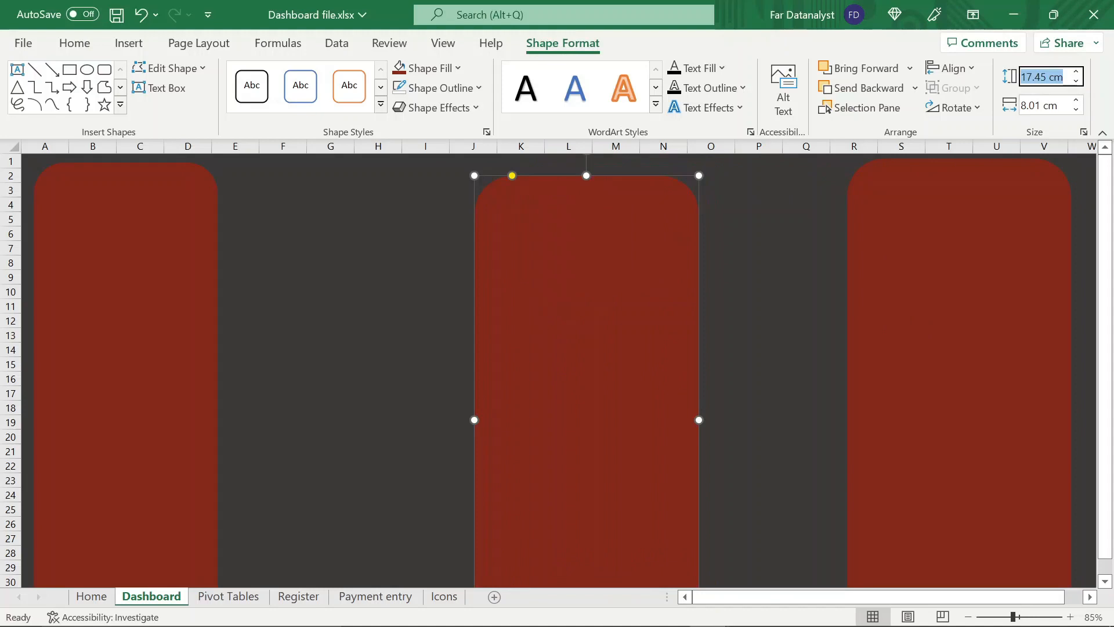
type("9.47")
key("Tab")
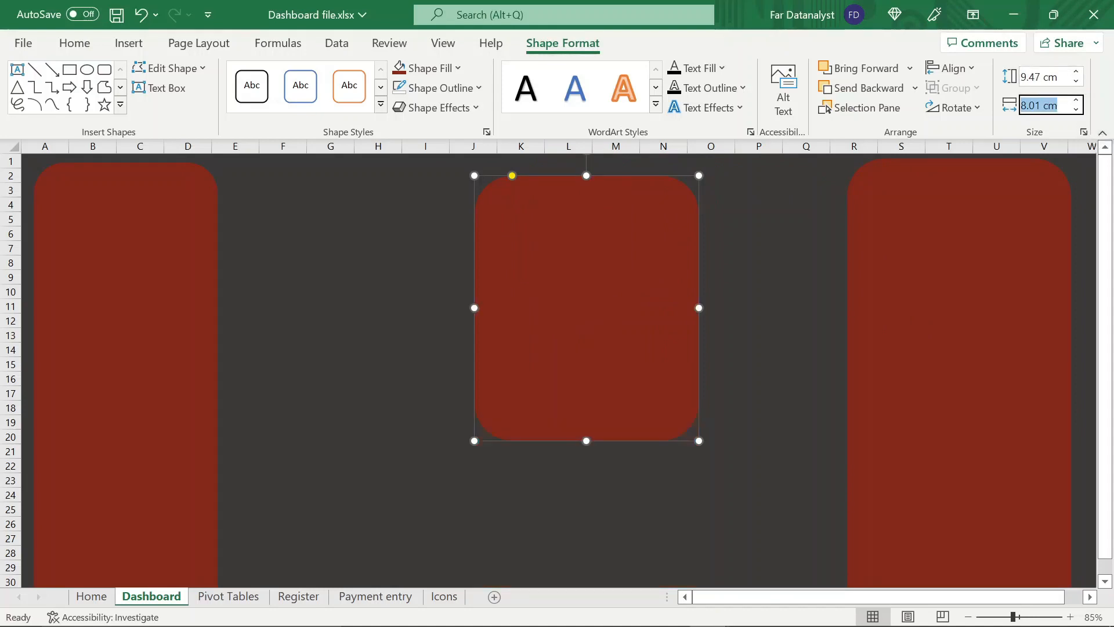
type("21.21")
key("Return")
left_click_drag(858, 229, 619, 333)
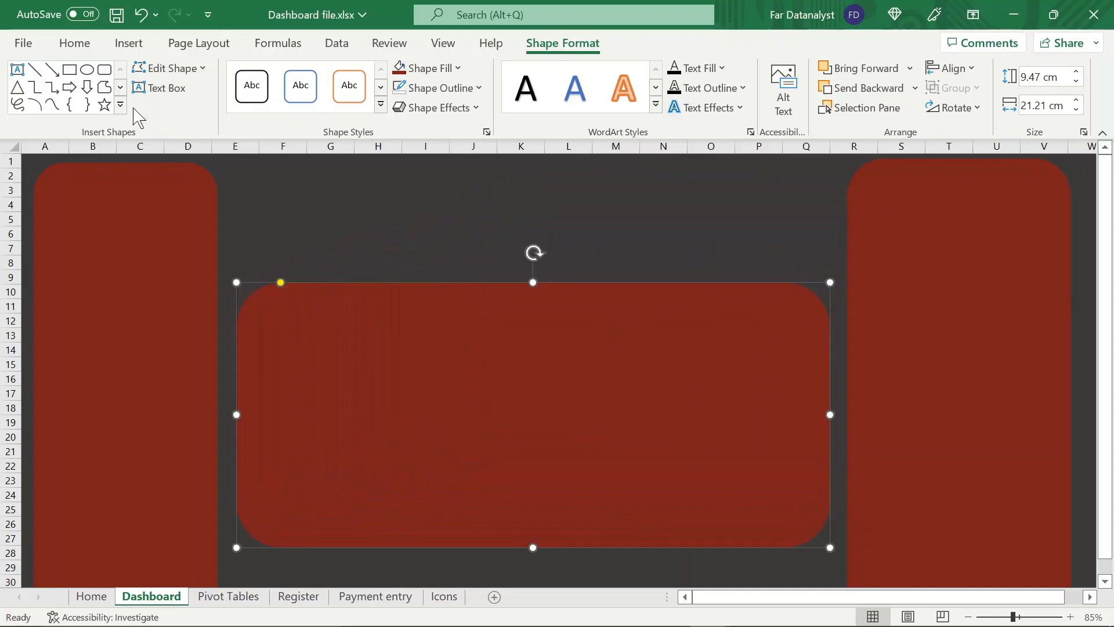
Fill the wide centre panel with Black, Text 1, Lighter 35%
left_click(74, 43)
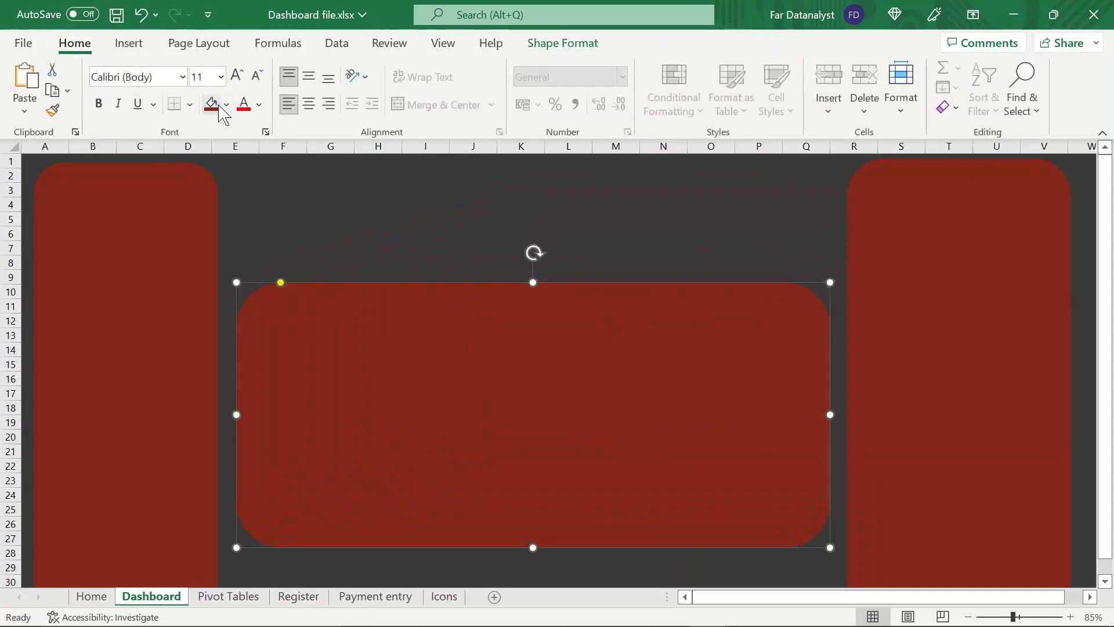
left_click(222, 108)
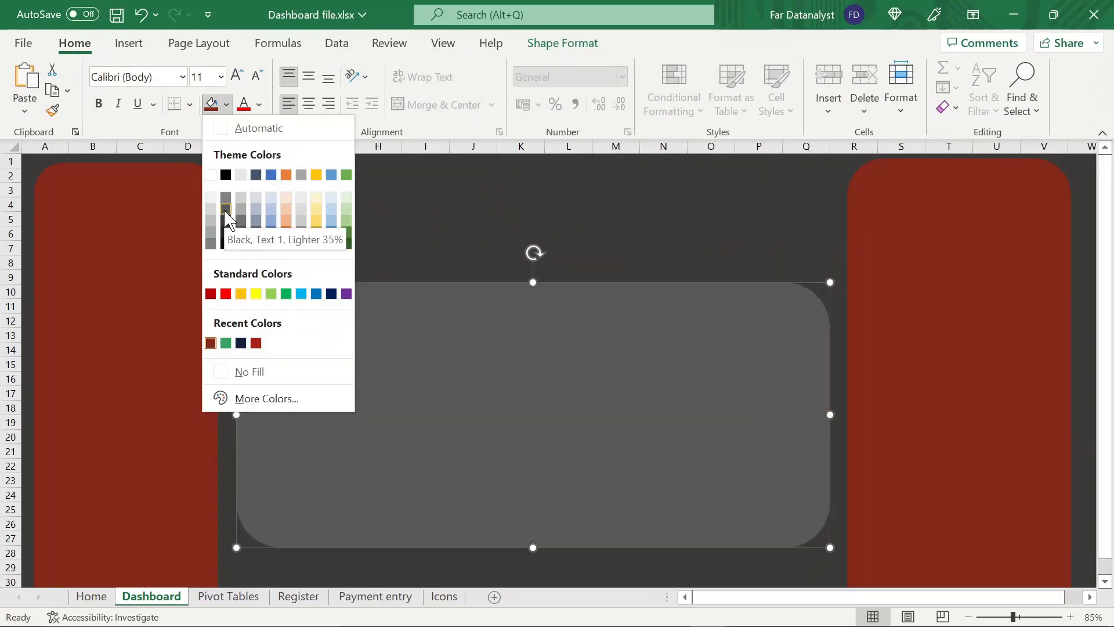
left_click(224, 210)
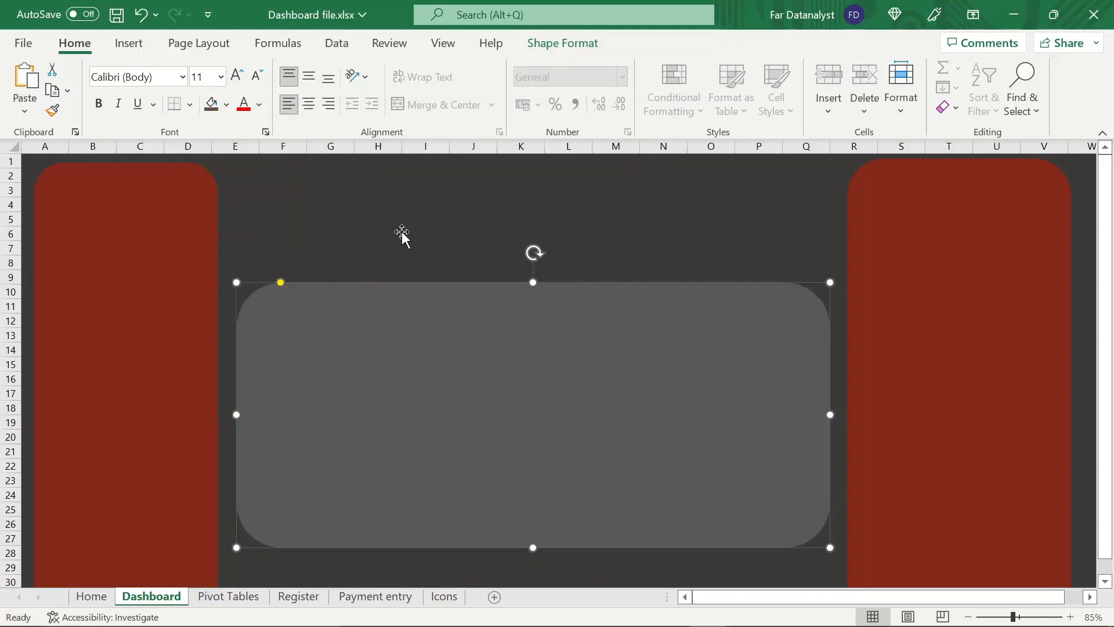
Move the grey centre panel further down between the side panels and save the workbook
left_click_drag(485, 331, 478, 403)
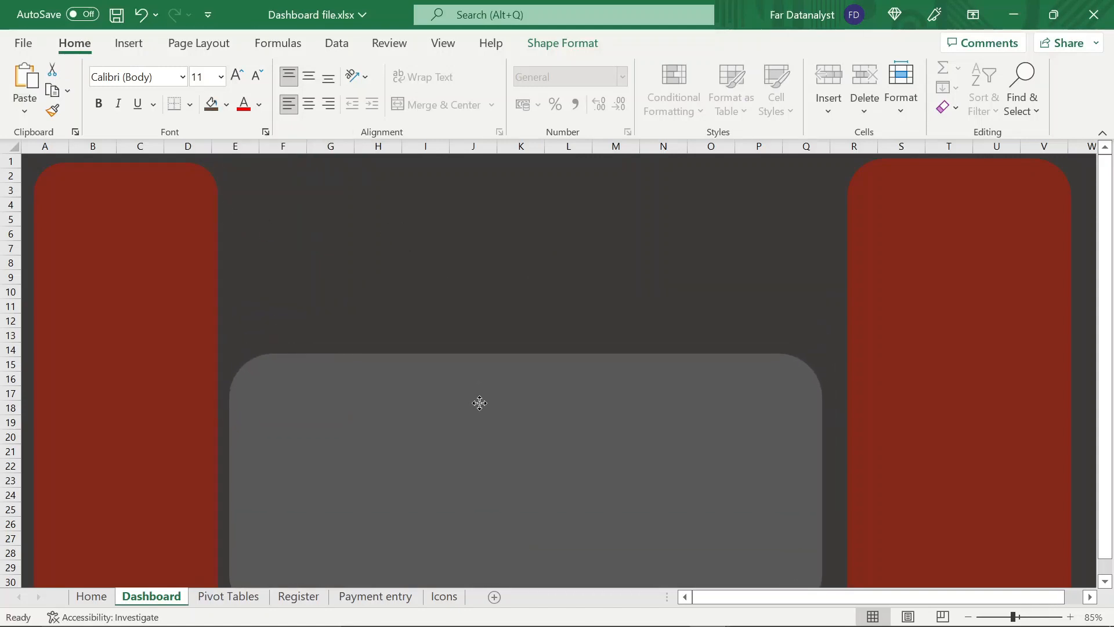
key("ctrl+s")
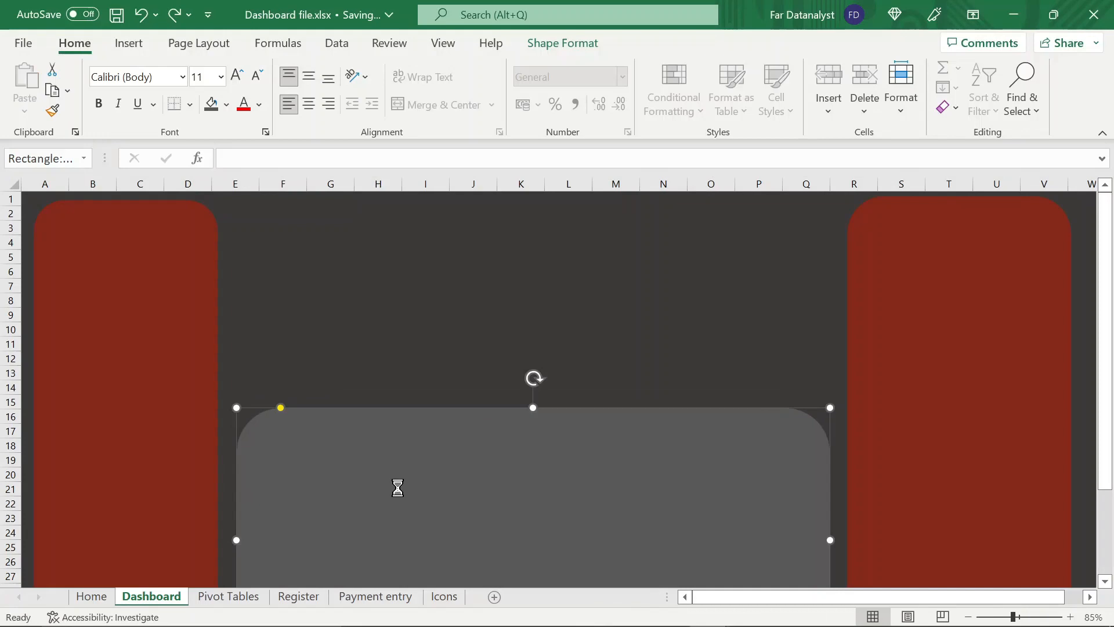
Create a PivotTable from Register_table on the Register sheet, placed in cell A1 of the existing Pivot Tables sheet
left_click(321, 598)
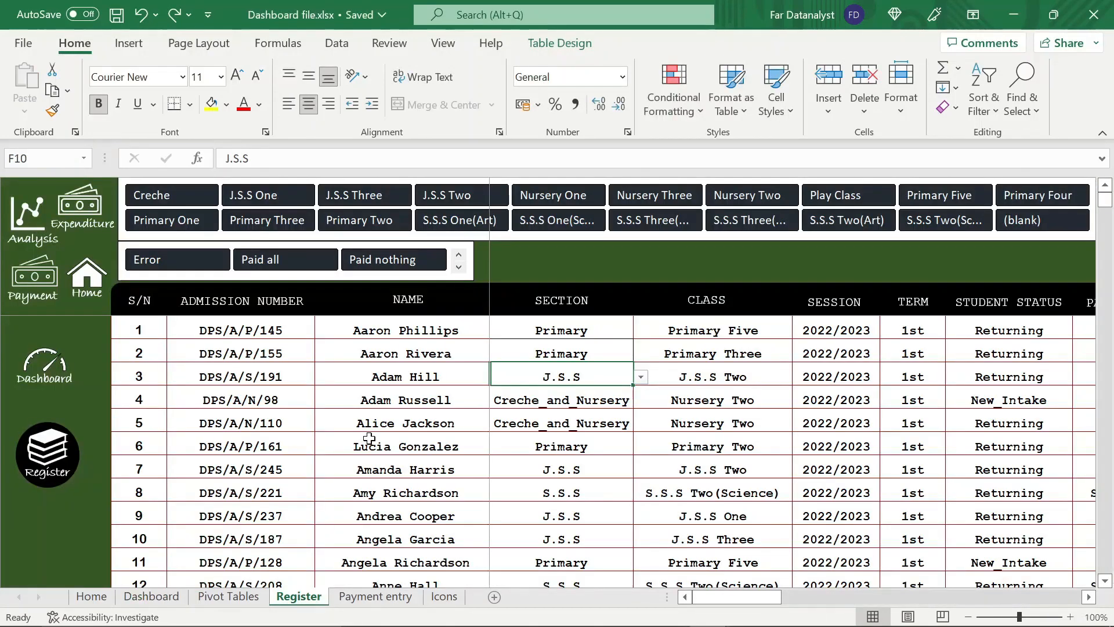
left_click(389, 380)
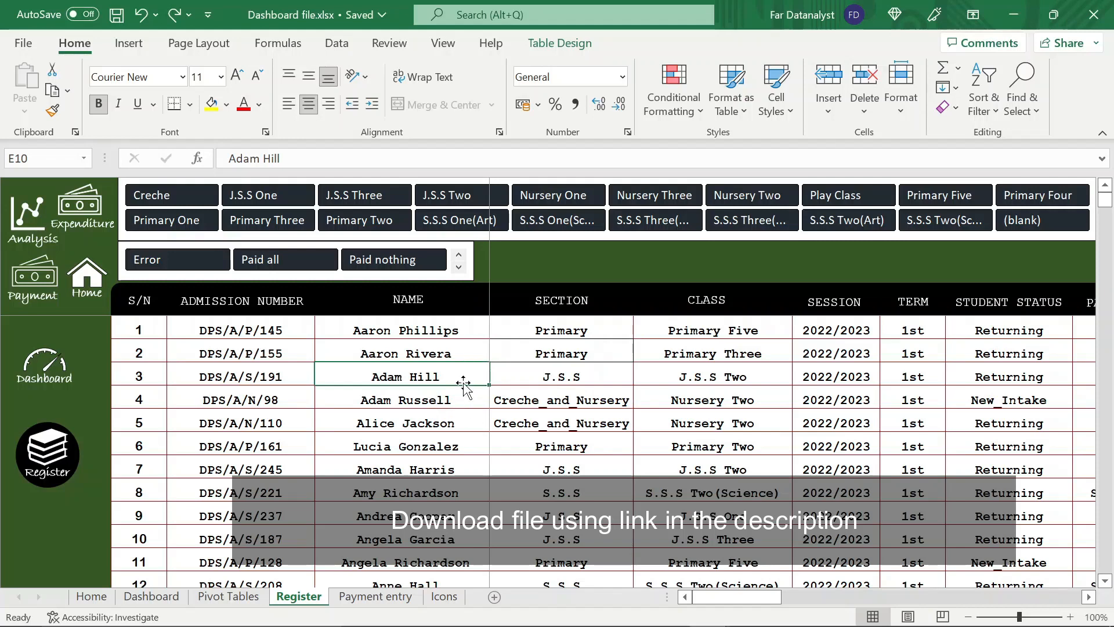
left_click(120, 50)
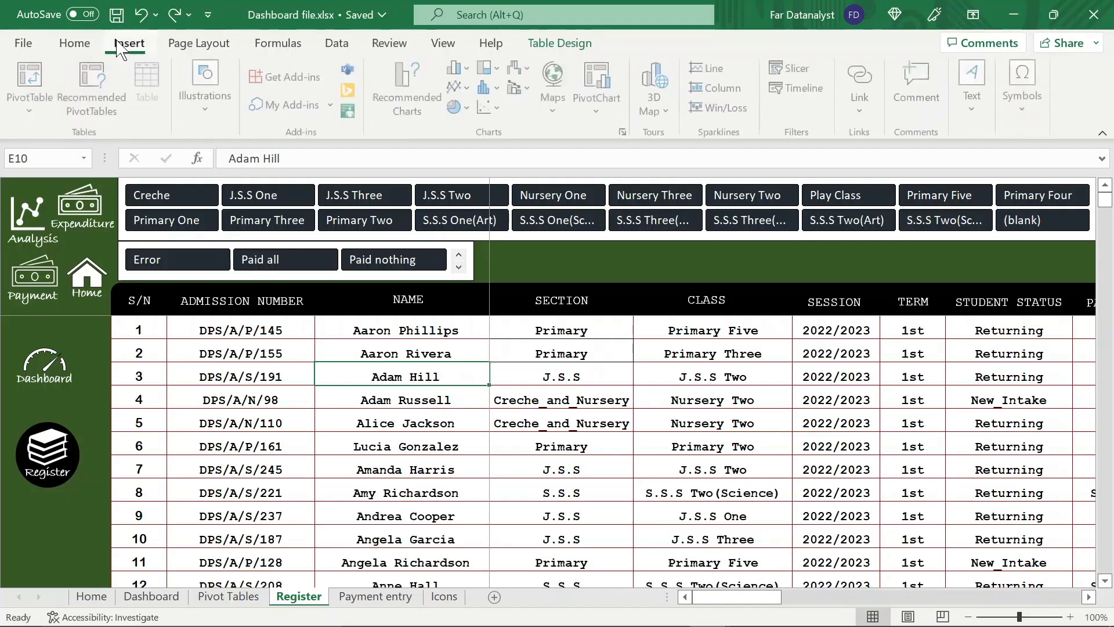
left_click(46, 87)
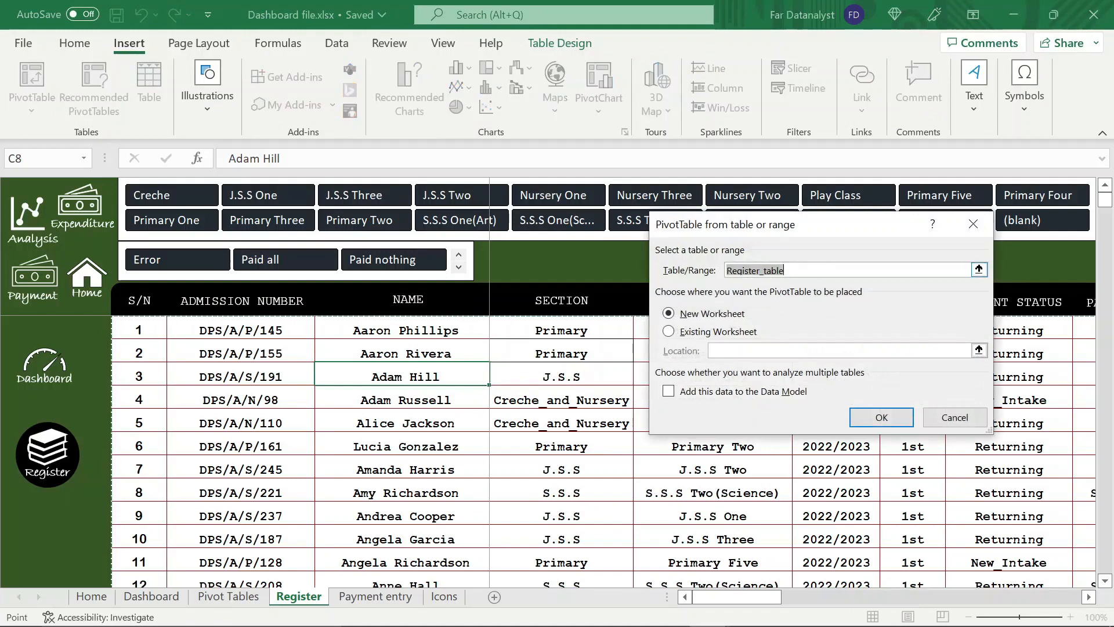
left_click(672, 333)
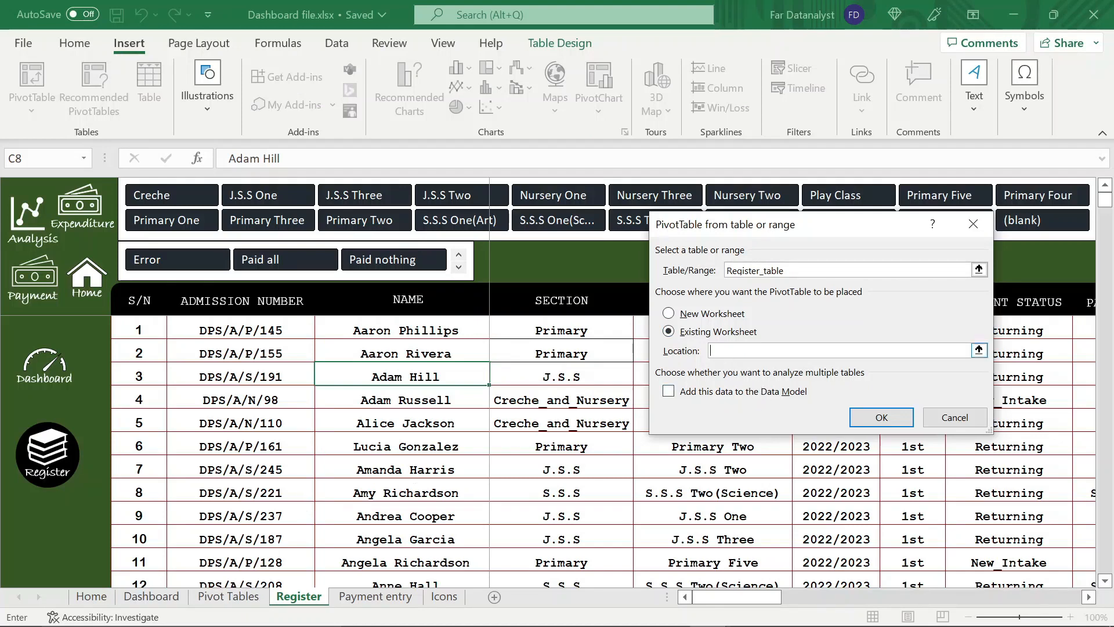
left_click(246, 595)
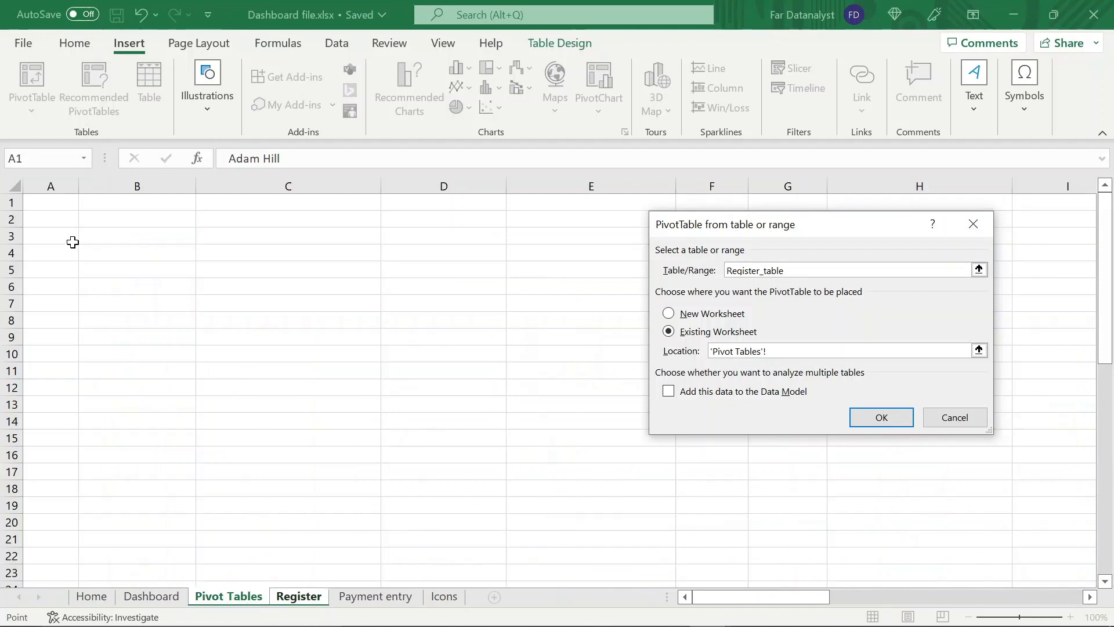
left_click(64, 202)
left_click(887, 418)
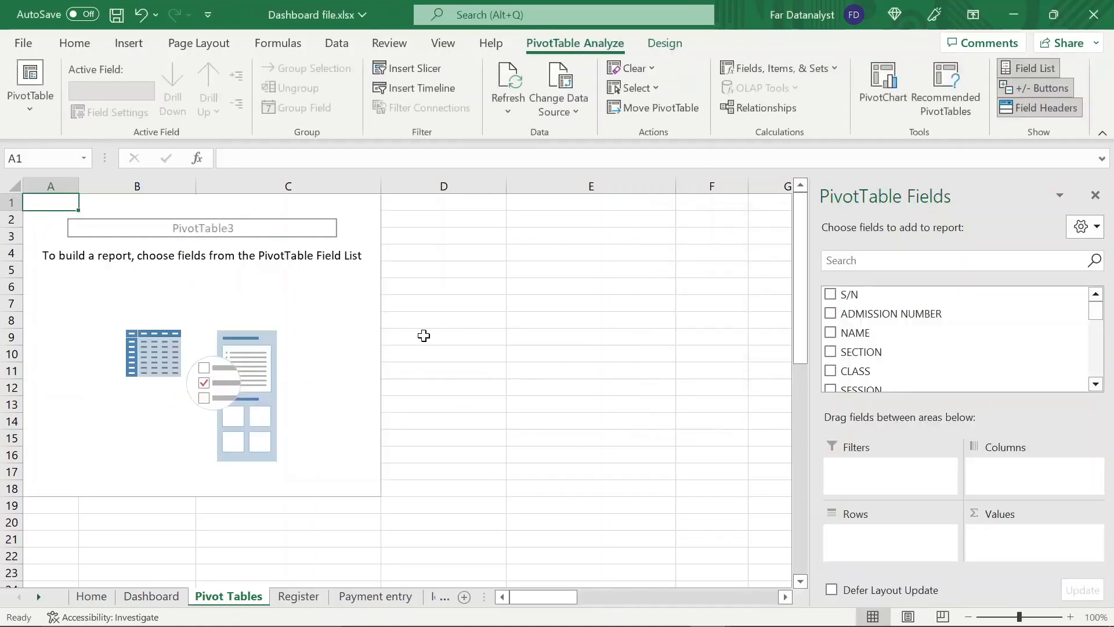
Add the NET PAYABLE field to the new PivotTable's values as a sum and select its total in A2
left_click(259, 305)
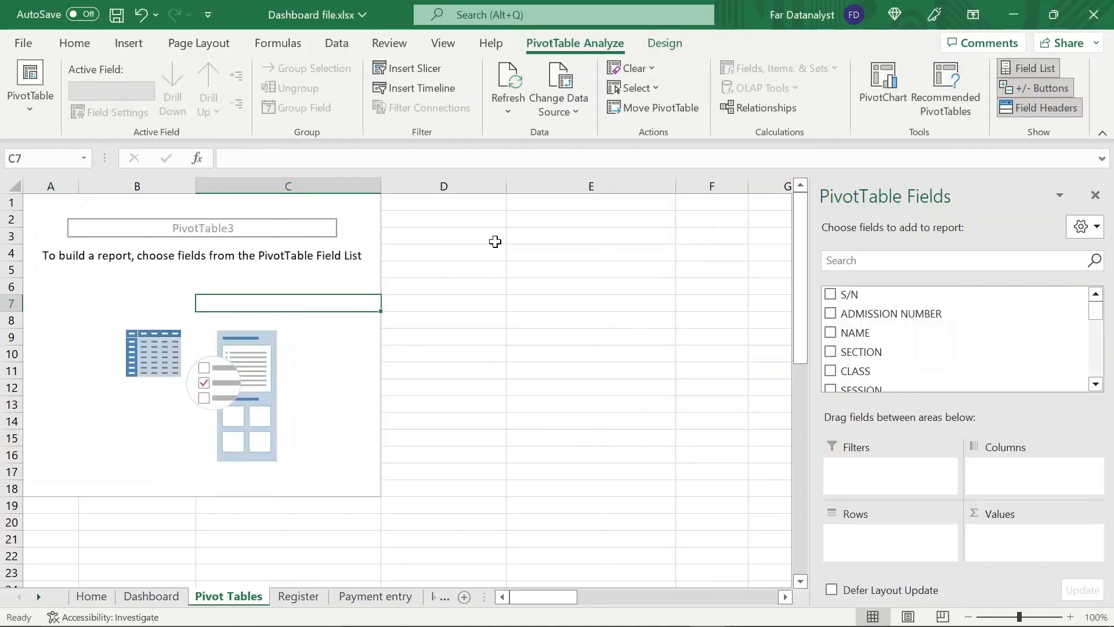
scroll(917, 371, "down", 8)
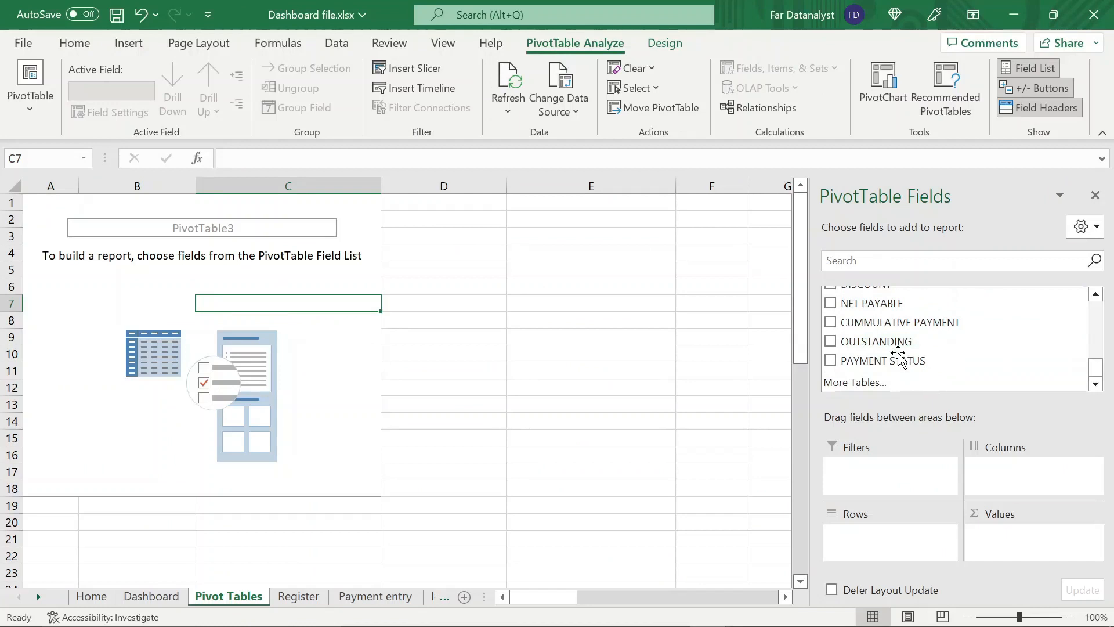
left_click_drag(874, 307, 999, 542)
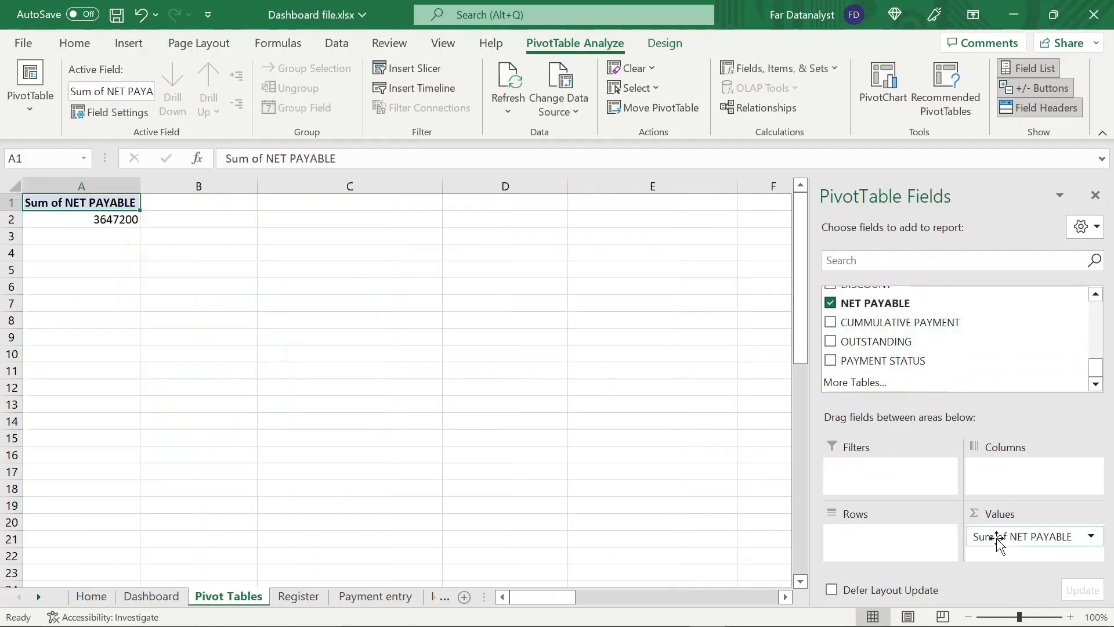
left_click(131, 220)
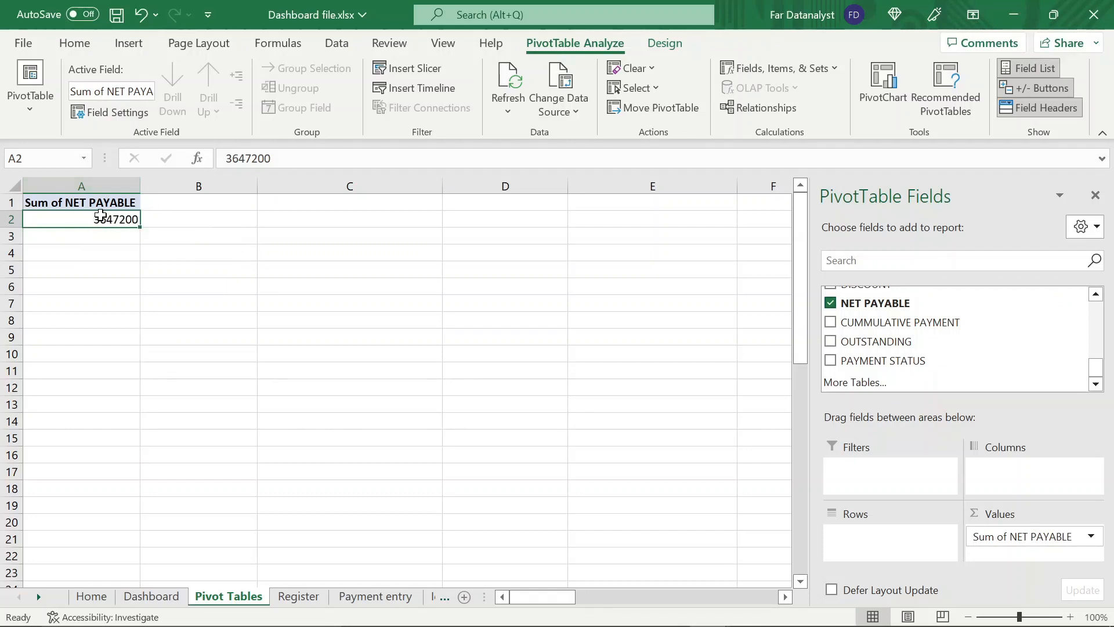
Add the CUMMULATIVE PAYMENT and OUTSTANDING fields to the PivotTable's values as sums
mouse_move(101, 215)
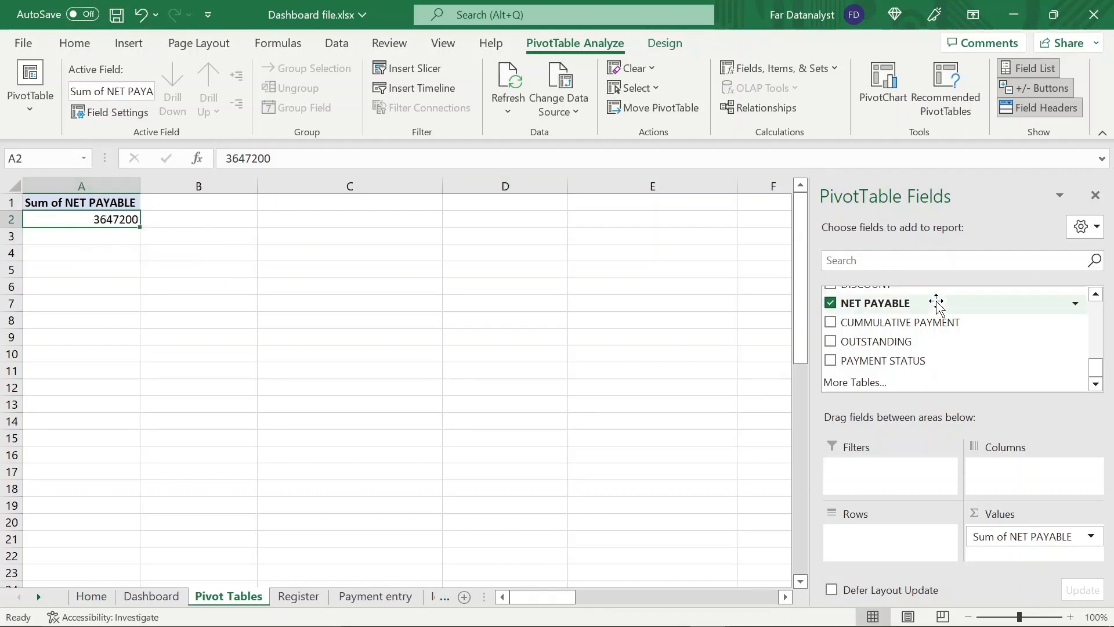
left_click_drag(926, 323, 1024, 554)
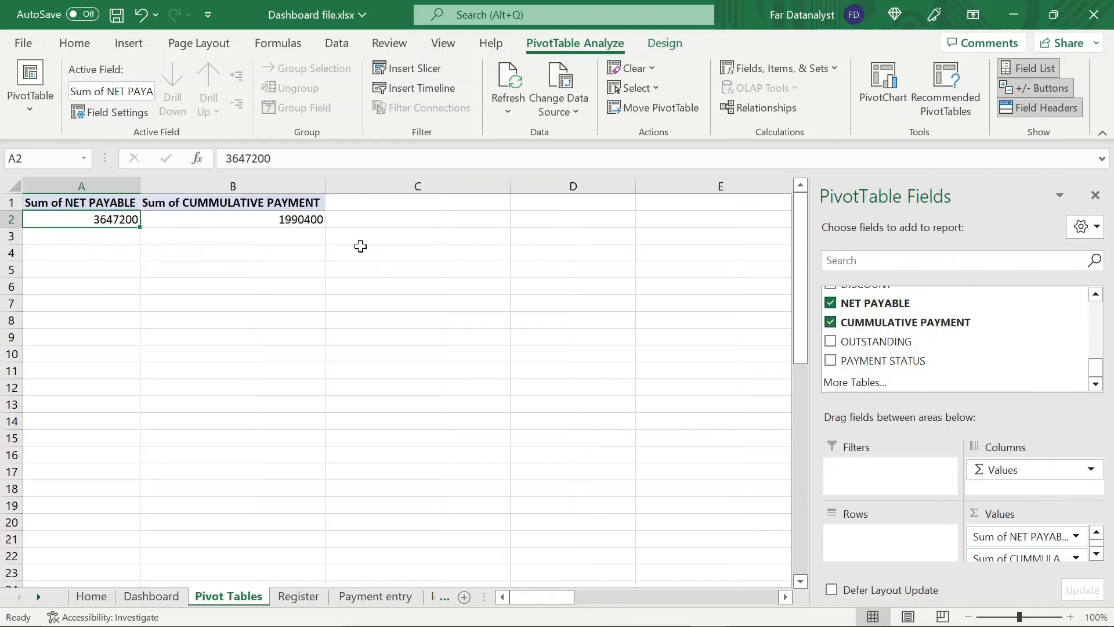
left_click(328, 221)
left_click(296, 219)
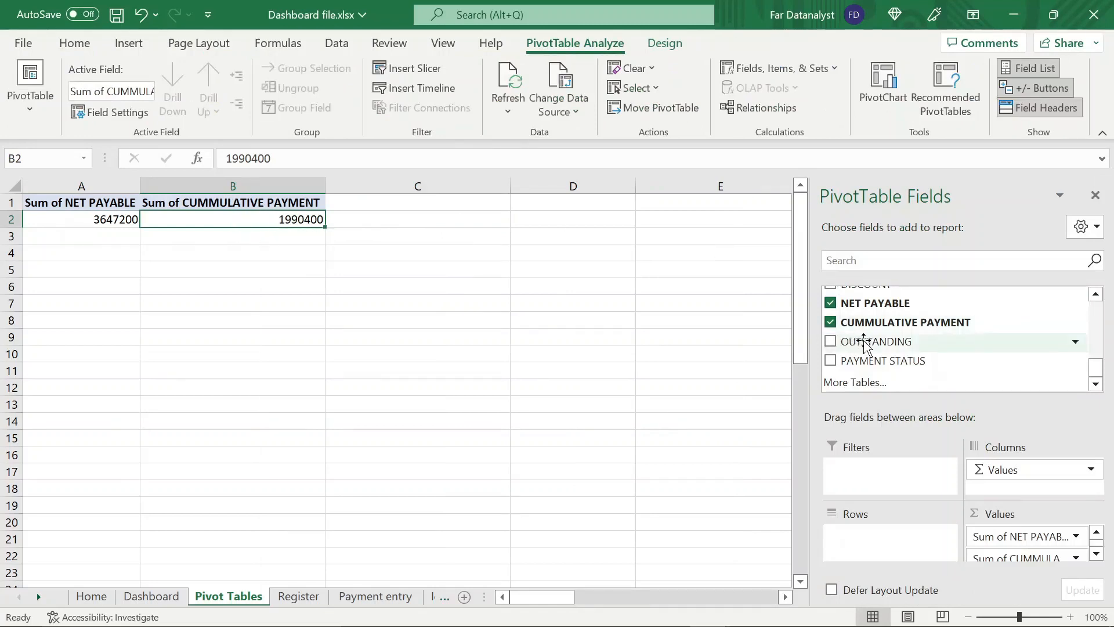
left_click_drag(858, 342, 1025, 557)
left_click(422, 220)
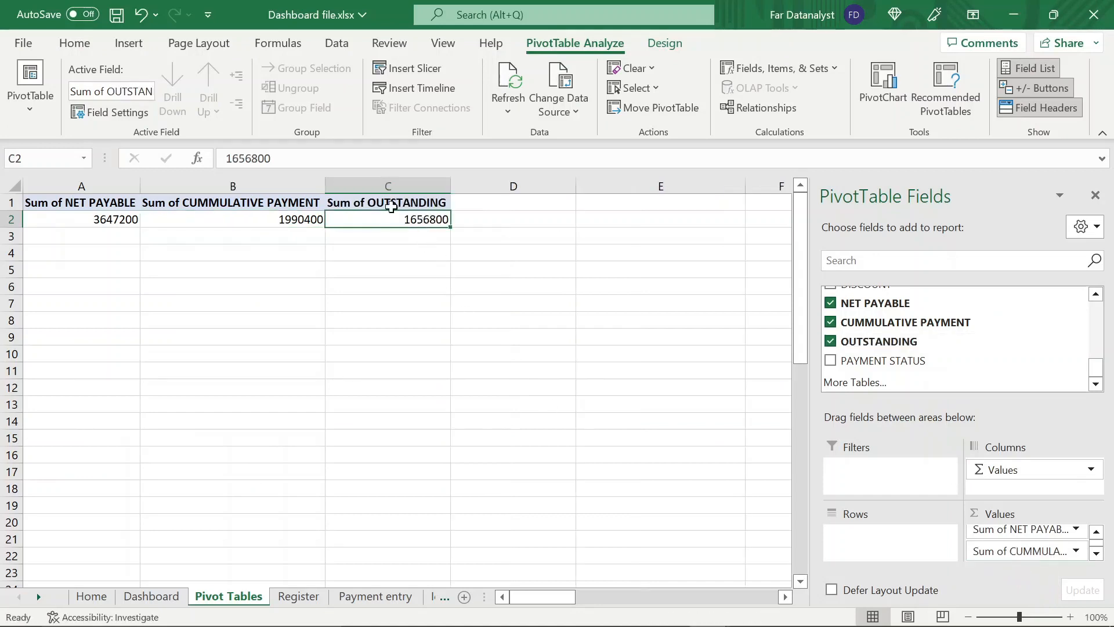
Check the combined sum of the cumulative payment and outstanding totals in B2:C2
left_click(300, 218)
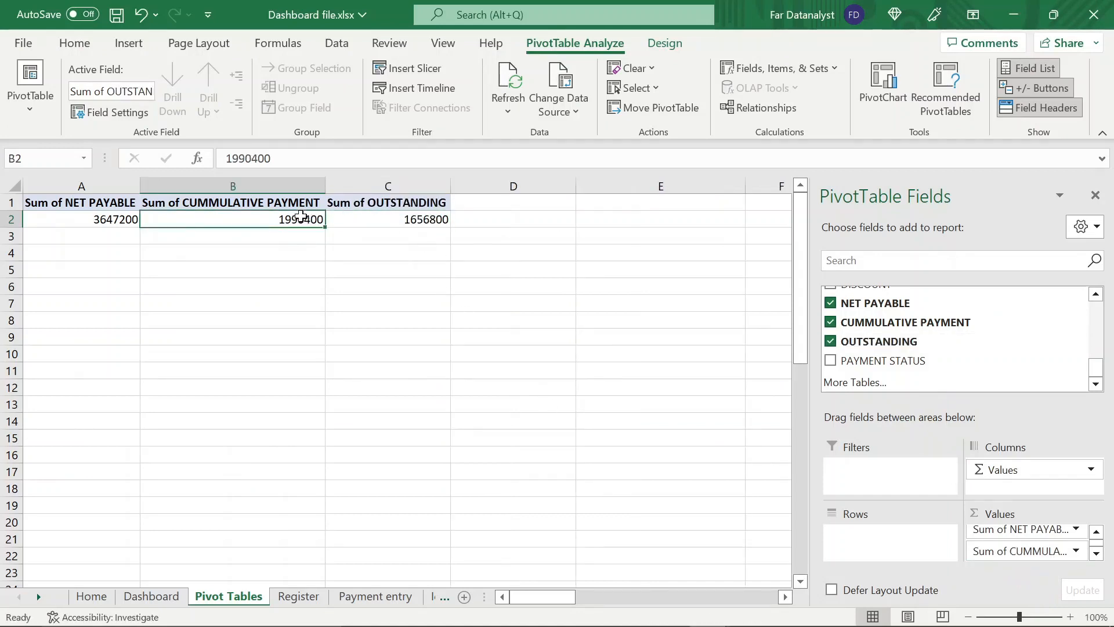
key("shift+Right")
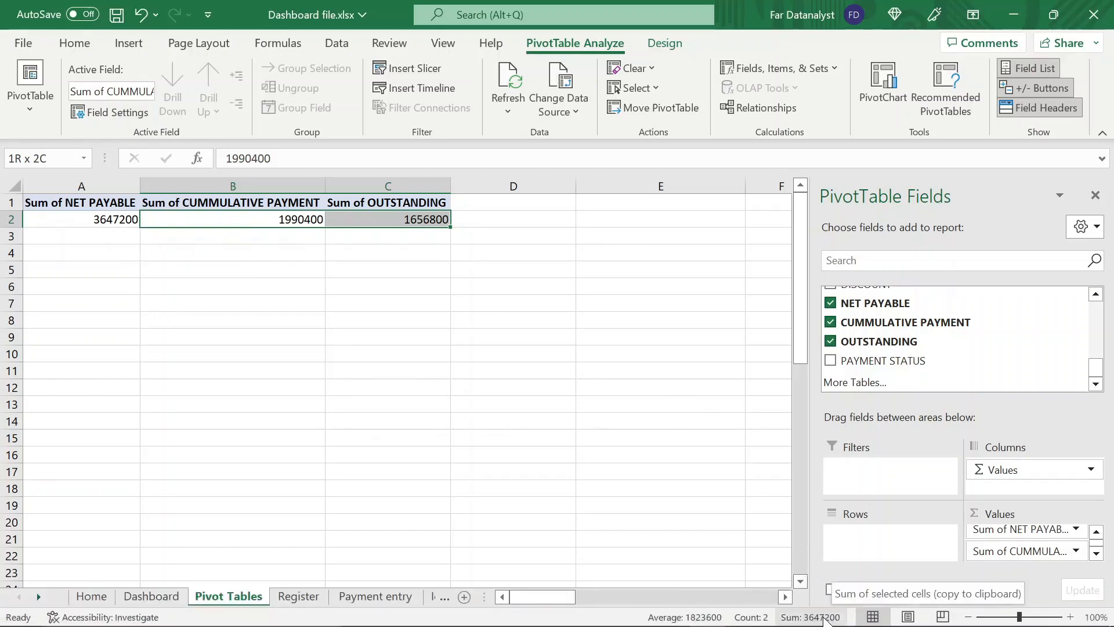
left_click(465, 249)
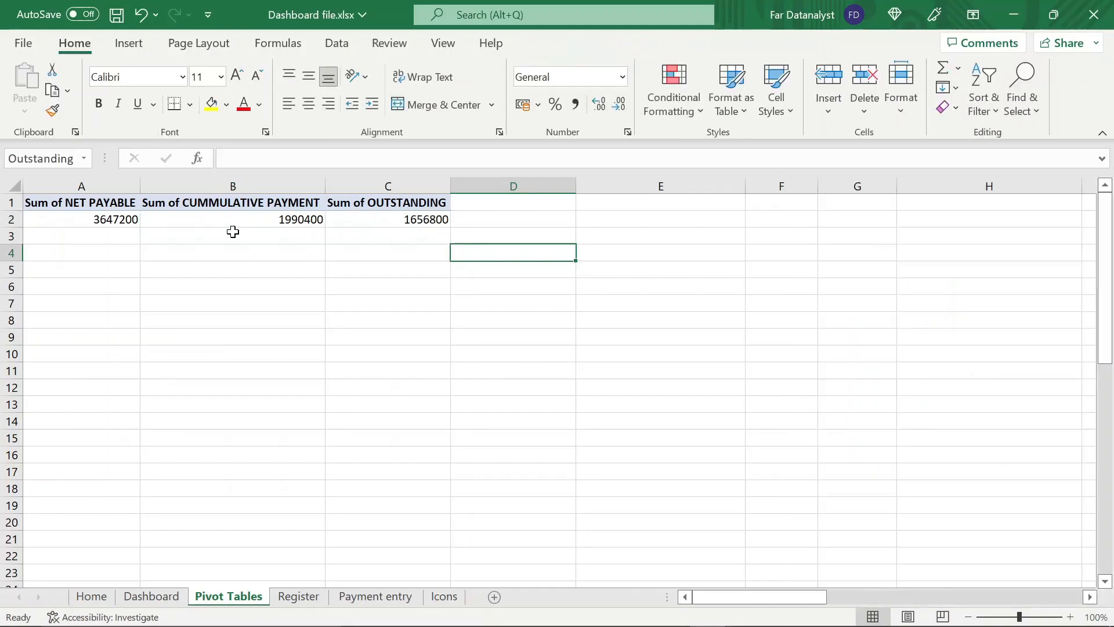
Enter the labels "Net payable", "Cummulative payment" and "Outstanding" in cells A4 to C4 below the PivotTable
left_click(130, 223)
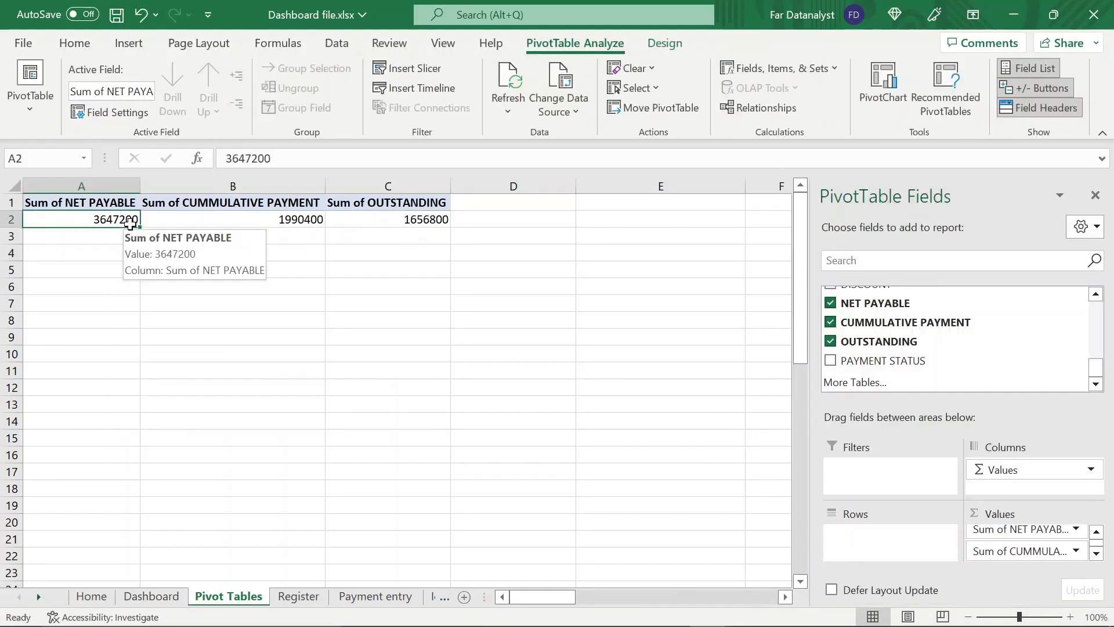
left_click(110, 238)
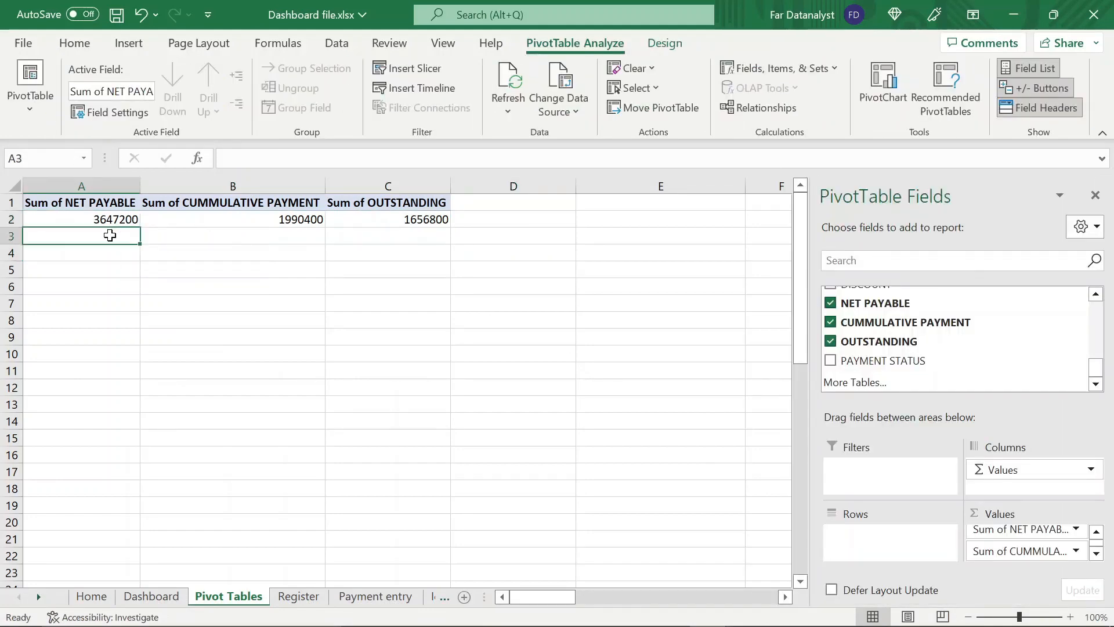
left_click(98, 254)
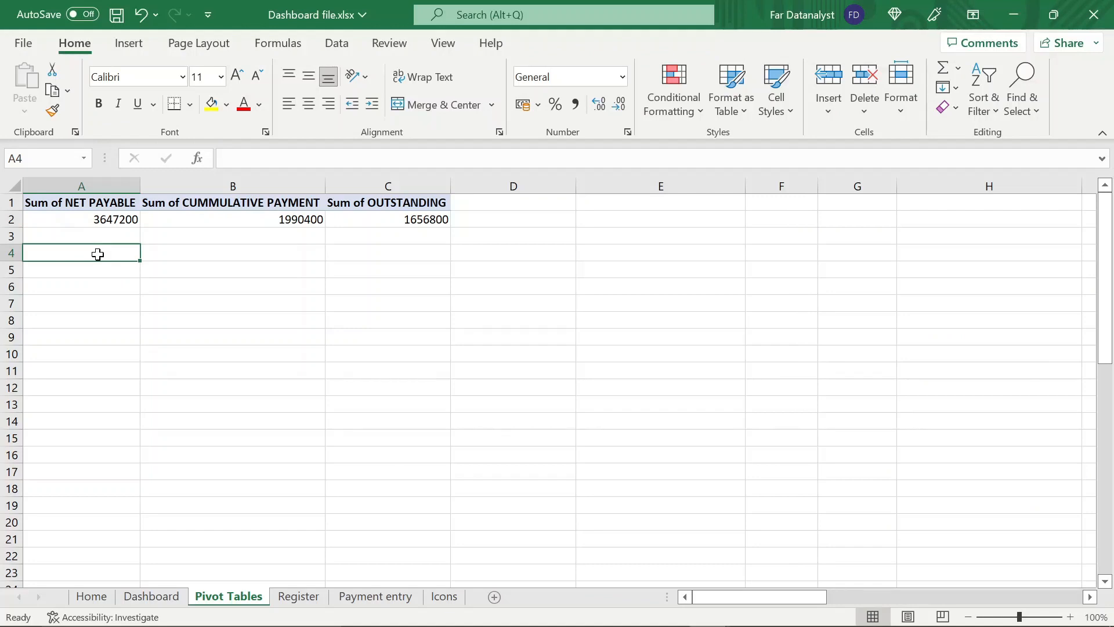
type("N")
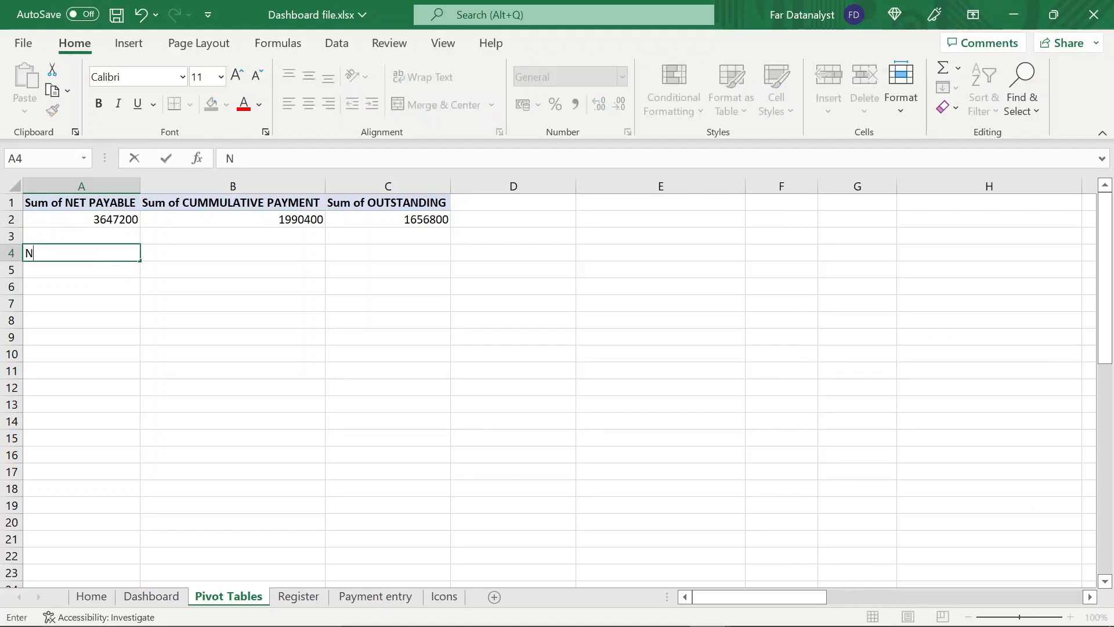
type("et payable")
key("Tab")
type("le")
key("Tab")
type("Cu")
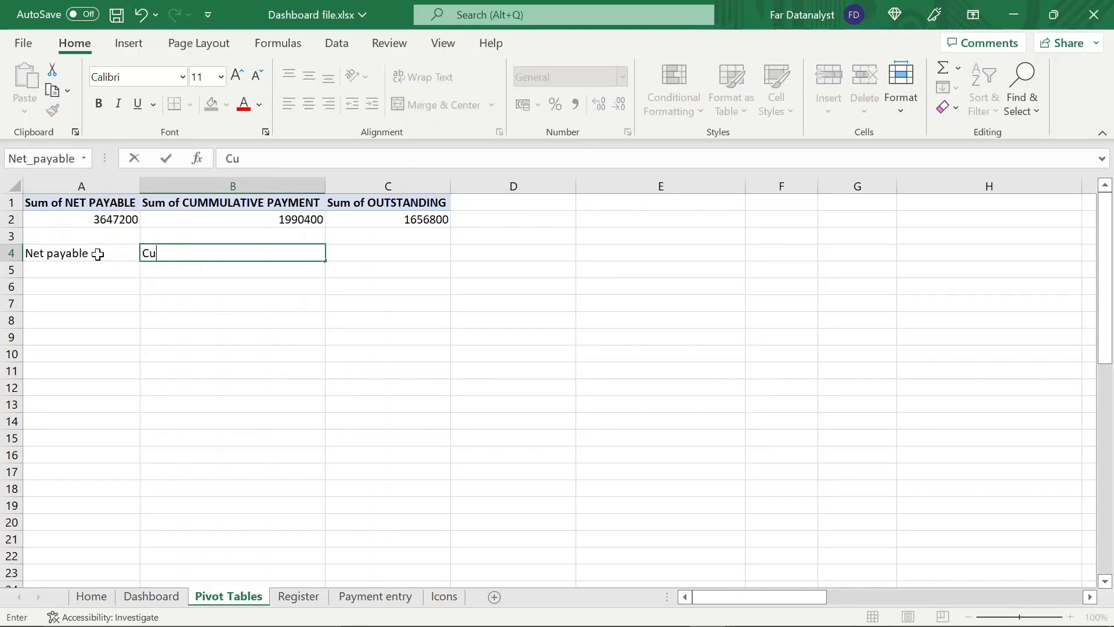
type("mmulative payment")
key("Tab")
type("Outstanding")
key("Return")
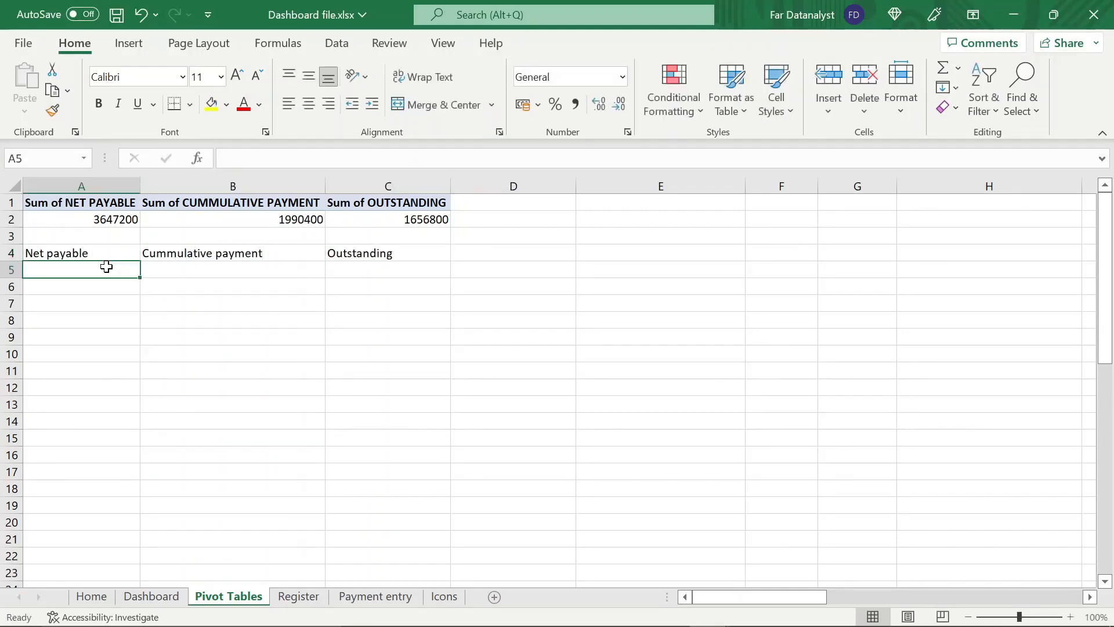
Link A5 to the PivotTable's NET PAYABLE total in A2 and B5 to its CUMMULATIVE PAYMENT total in B2
type("=")
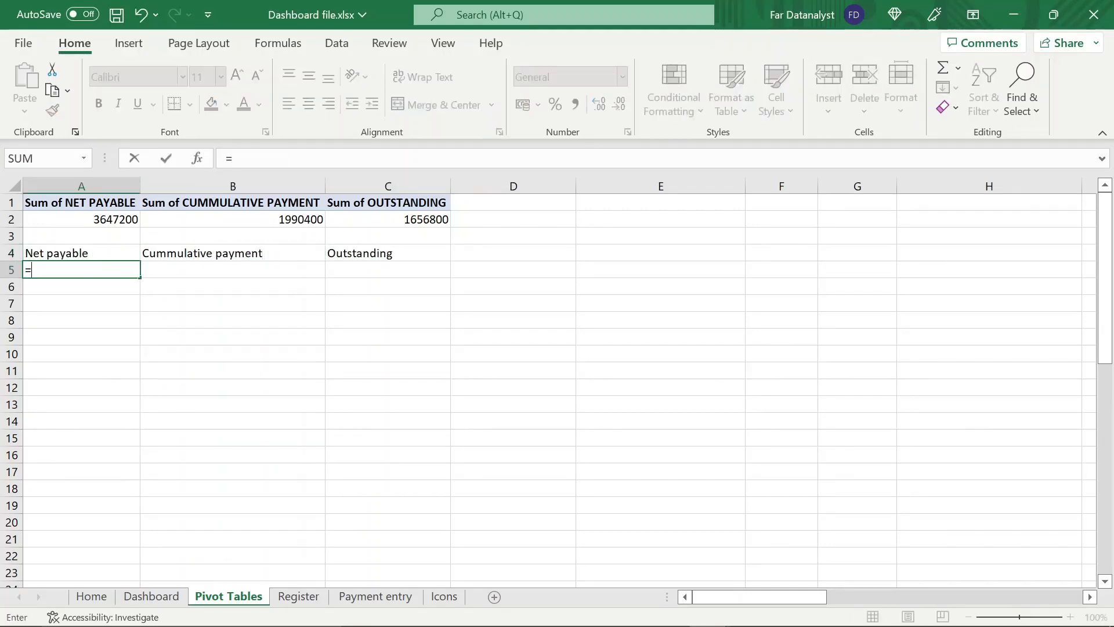
left_click(105, 222)
key("Return")
key("Up")
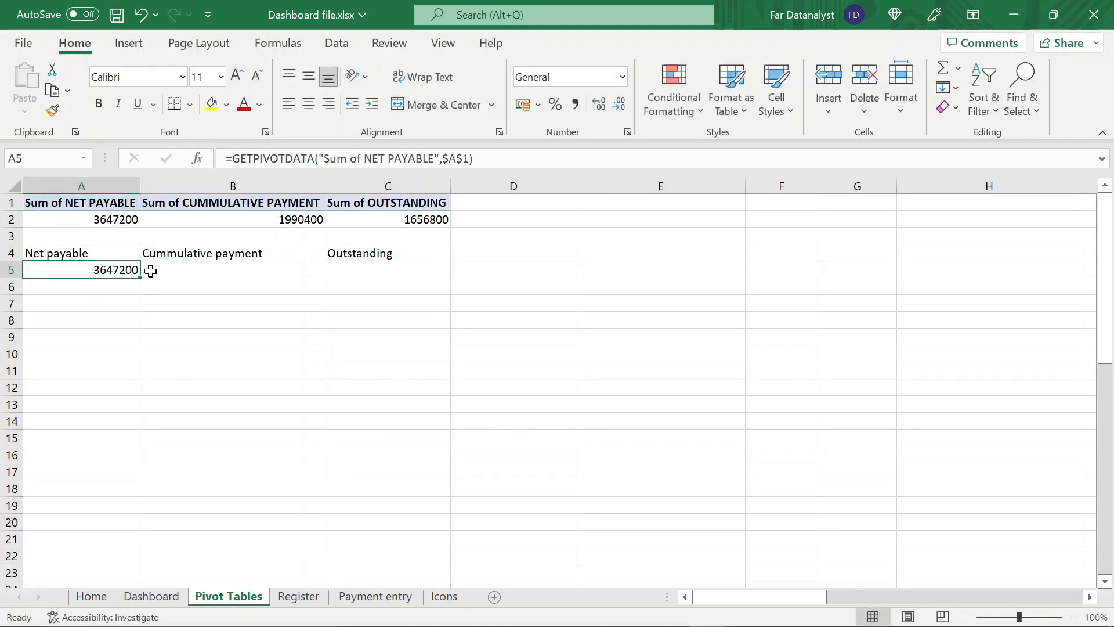
left_click(152, 270)
type("=")
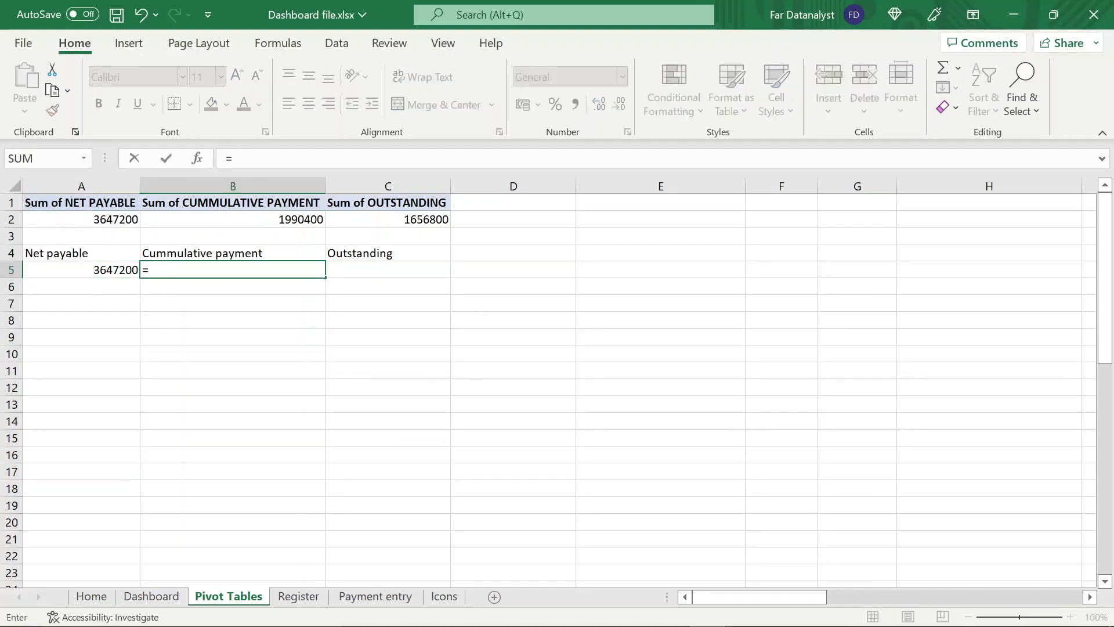
left_click(179, 222)
key("Return")
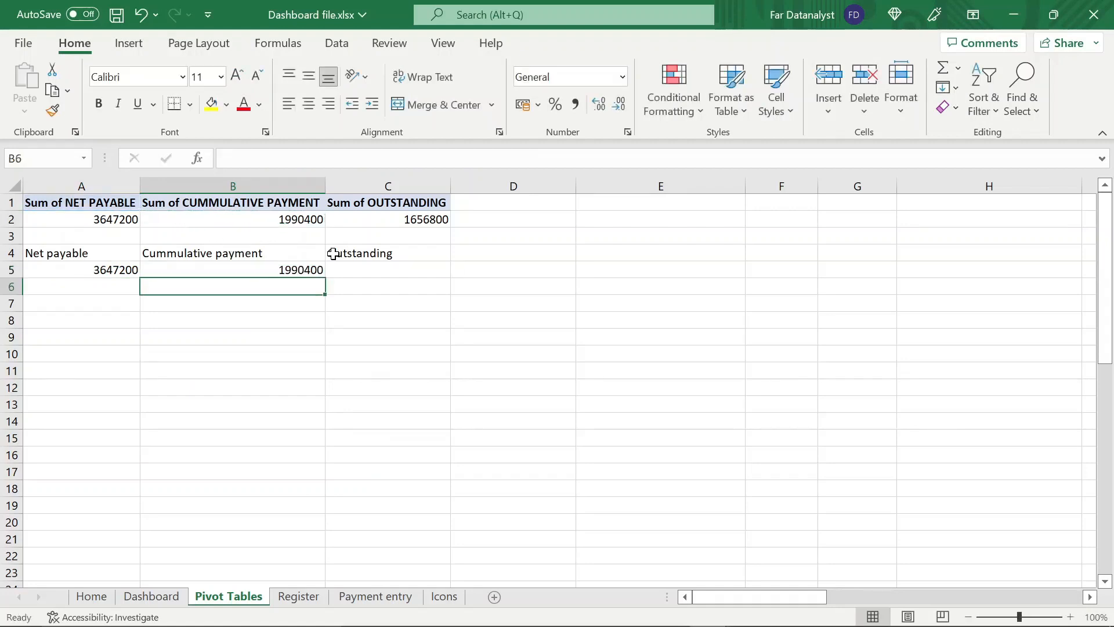
Link C5 to the PivotTable's OUTSTANDING total in C2 with a GETPIVOTDATA formula
left_click(351, 268)
type("=")
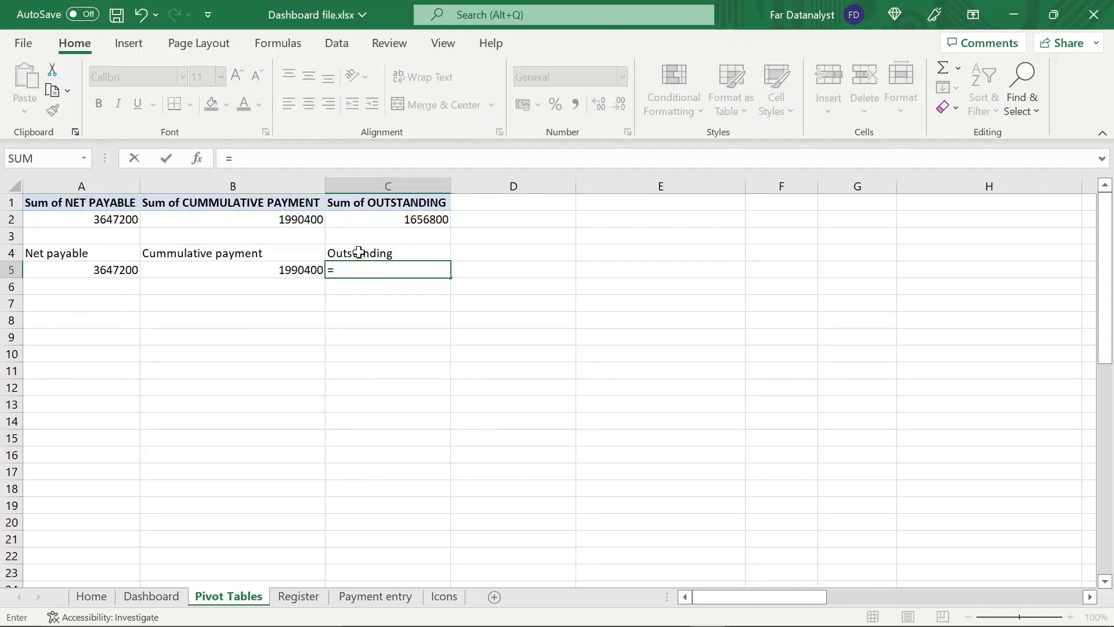
left_click(377, 208)
left_click(369, 220)
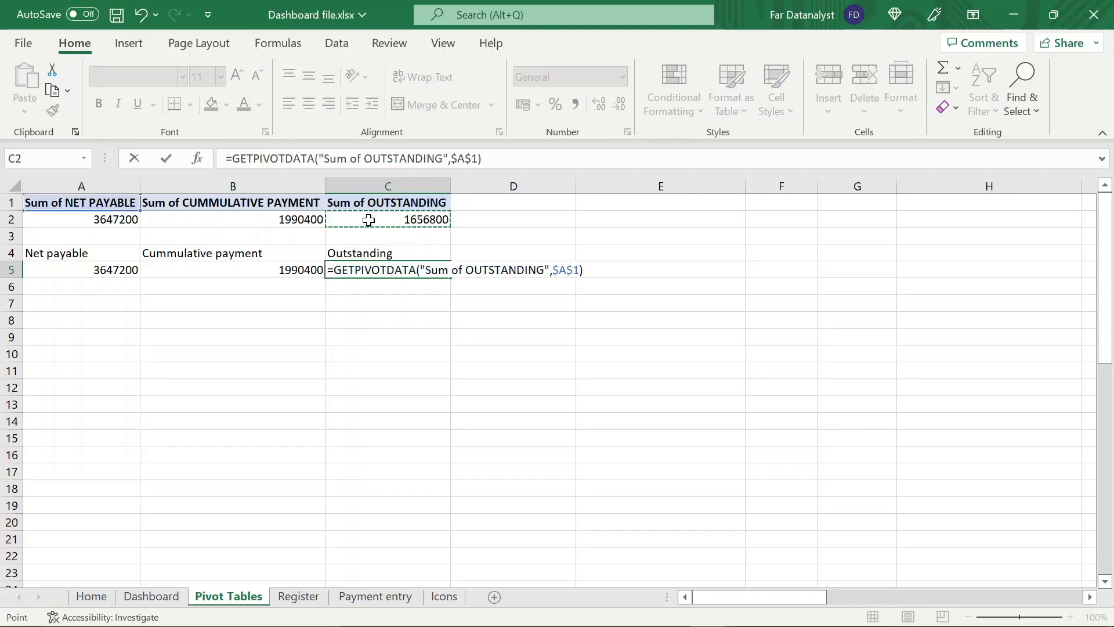
key("Return")
Wrap the Net payable formula in A5 in IFERROR with 0 as the value if error
left_click(120, 269)
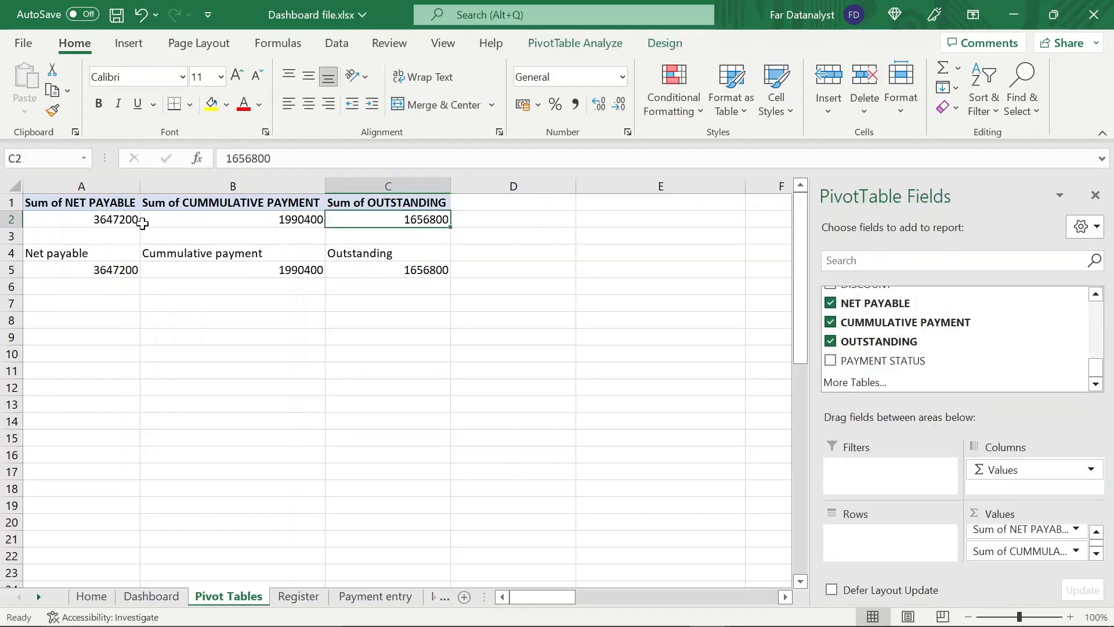
left_click(130, 219)
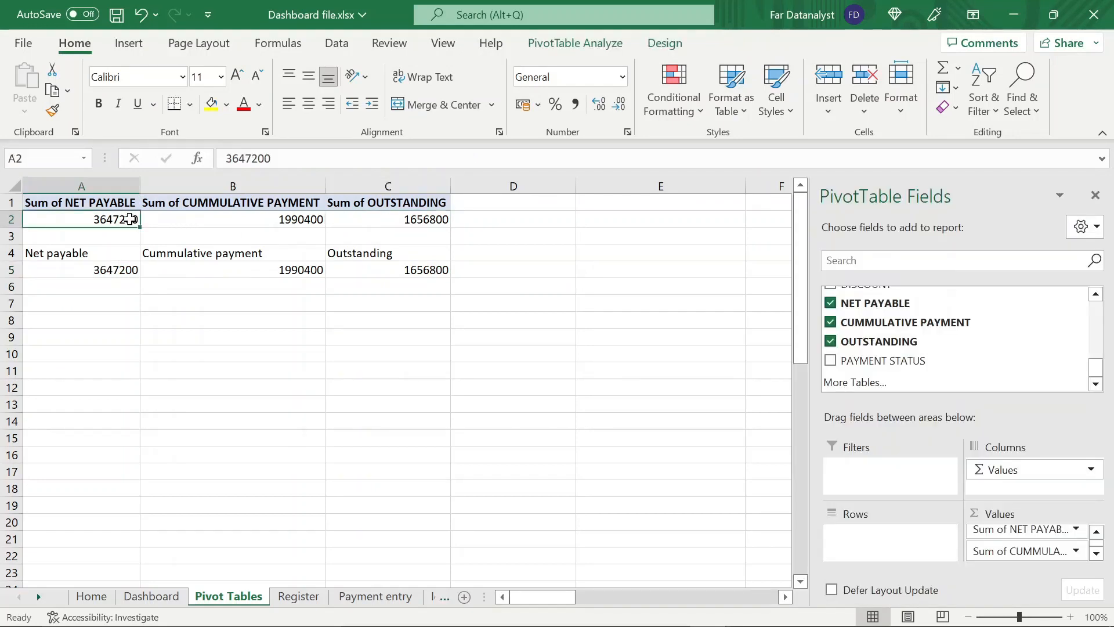
left_click(124, 268)
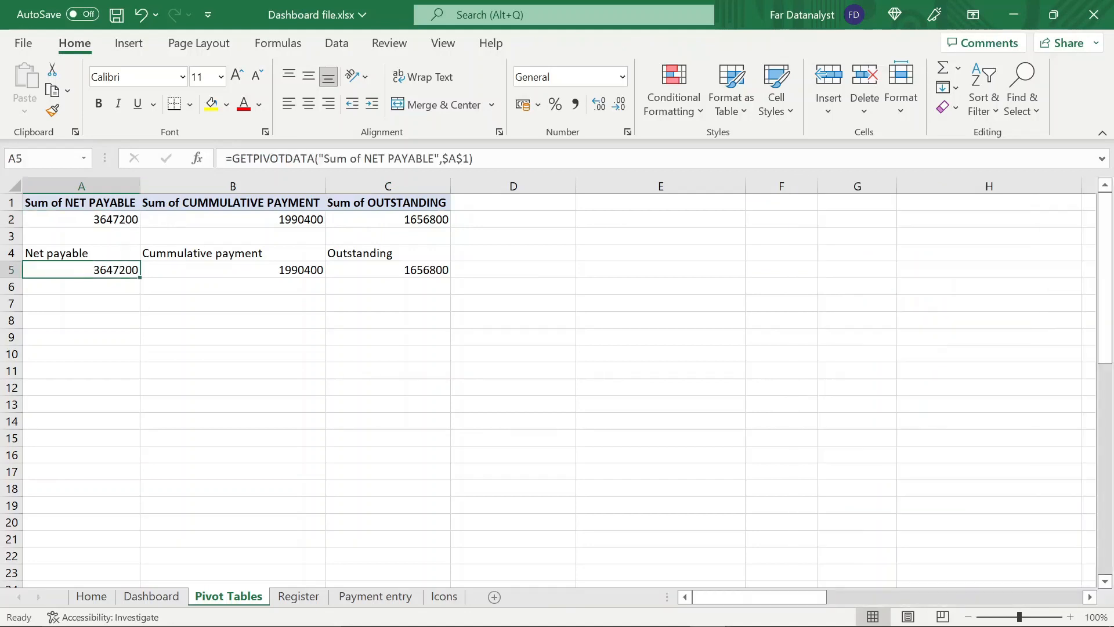
left_click(229, 158)
type("i")
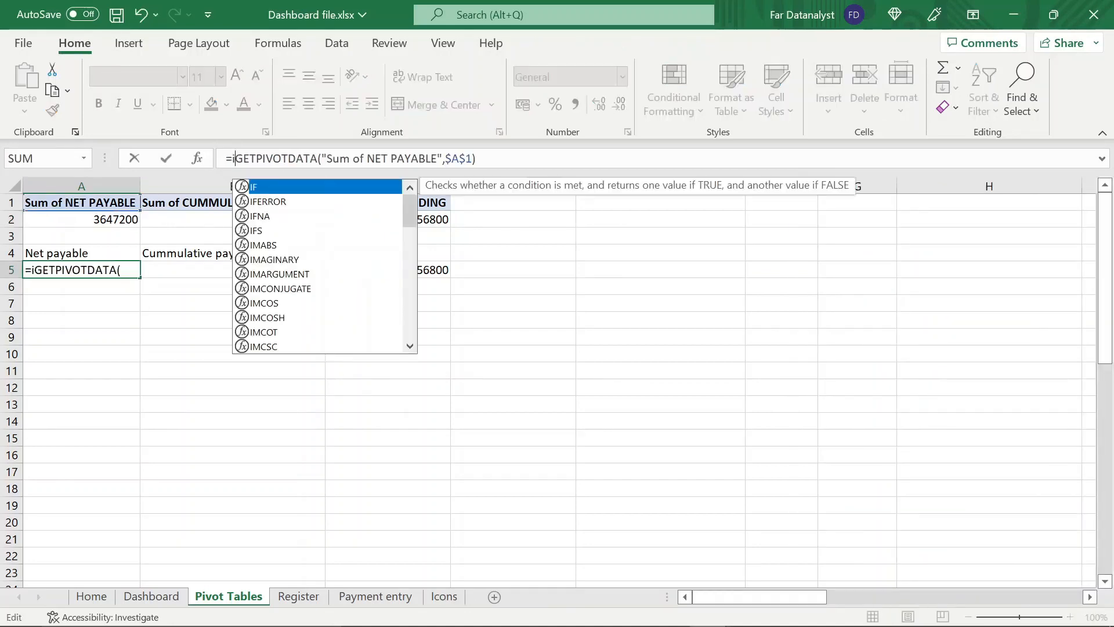
type("fer")
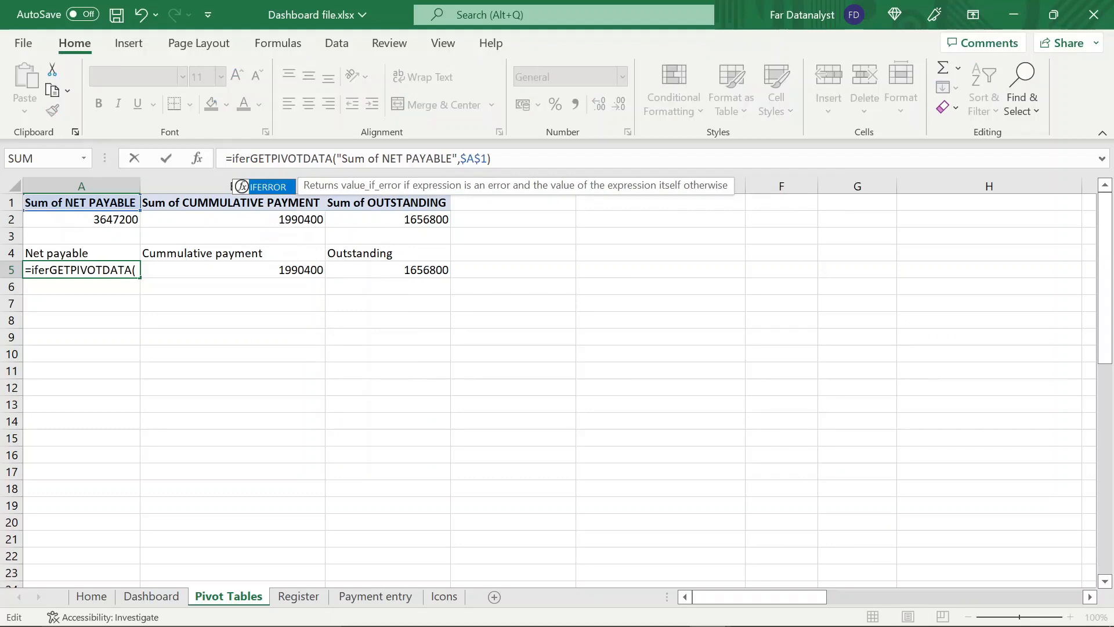
double_click(281, 186)
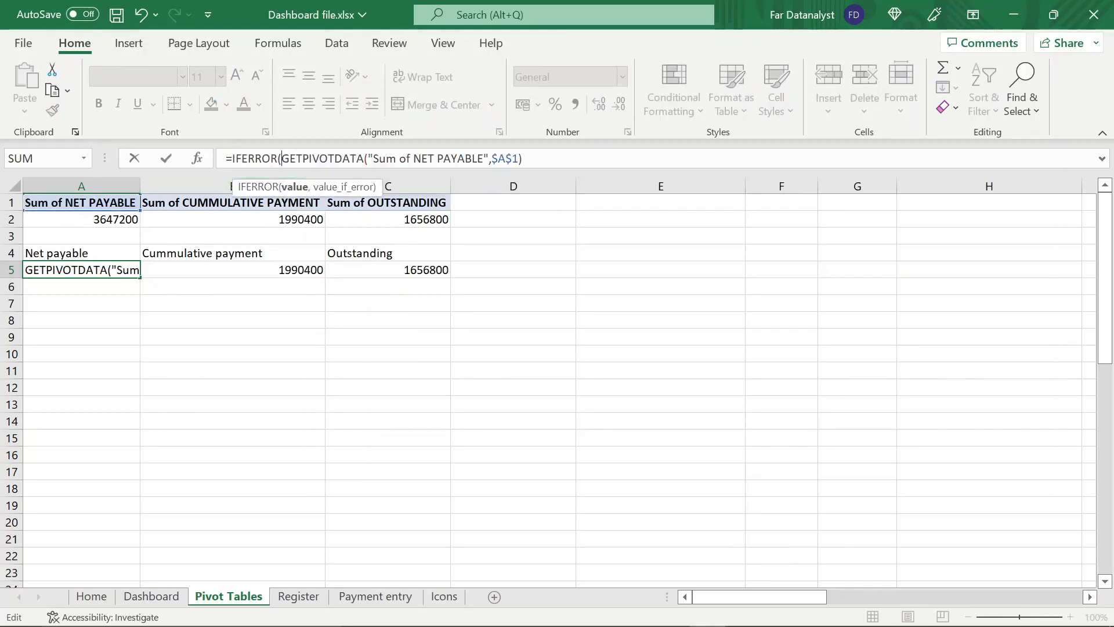
left_click(196, 159)
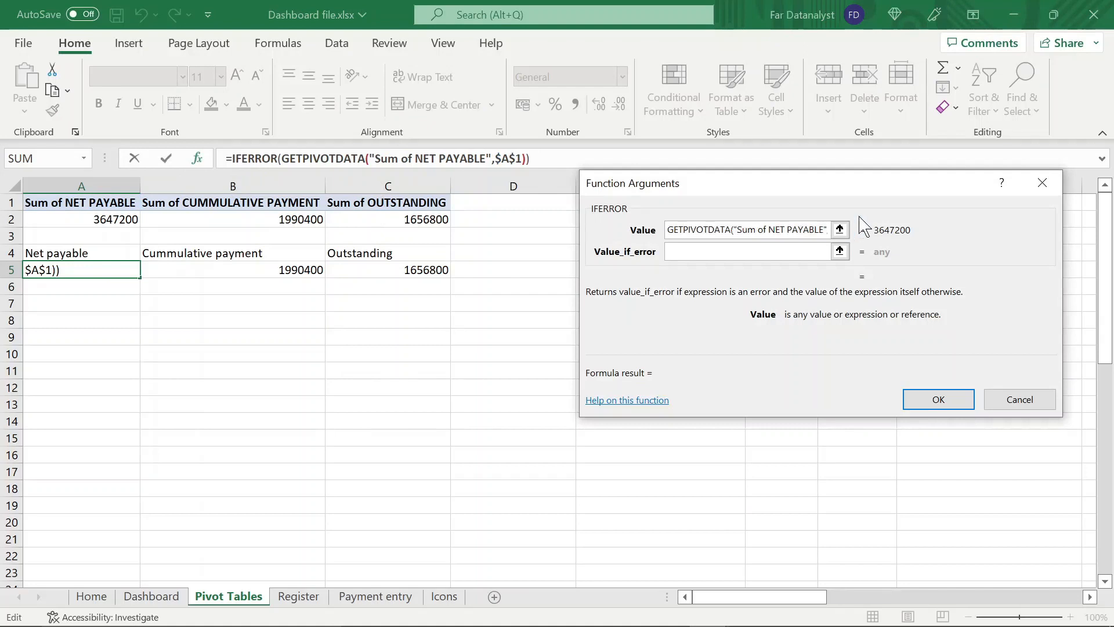
left_click(815, 252)
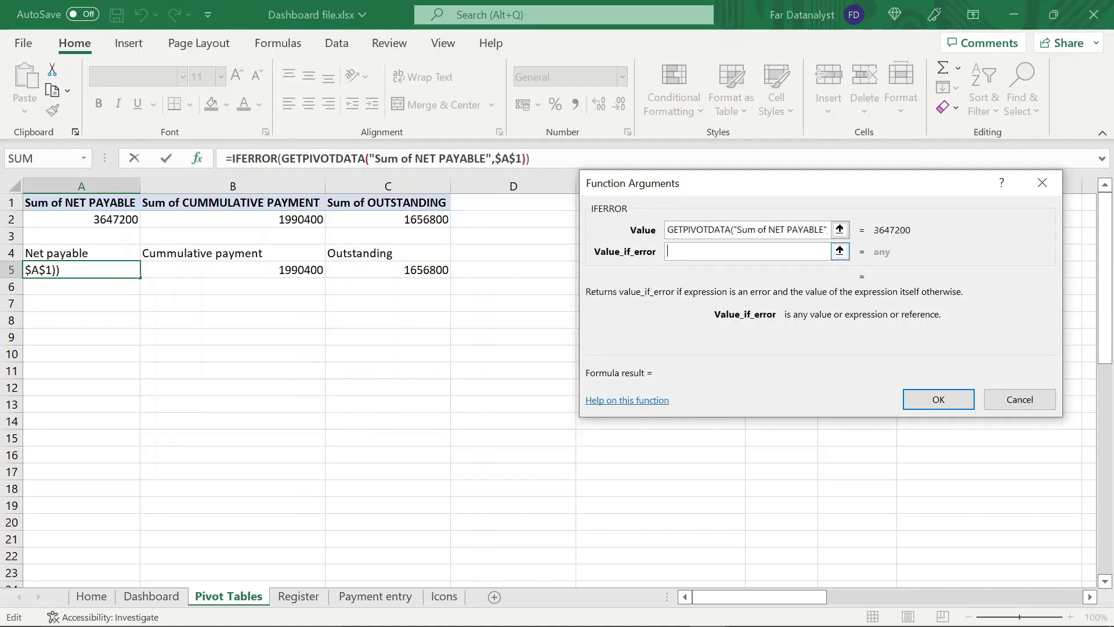
type("0")
key("Return")
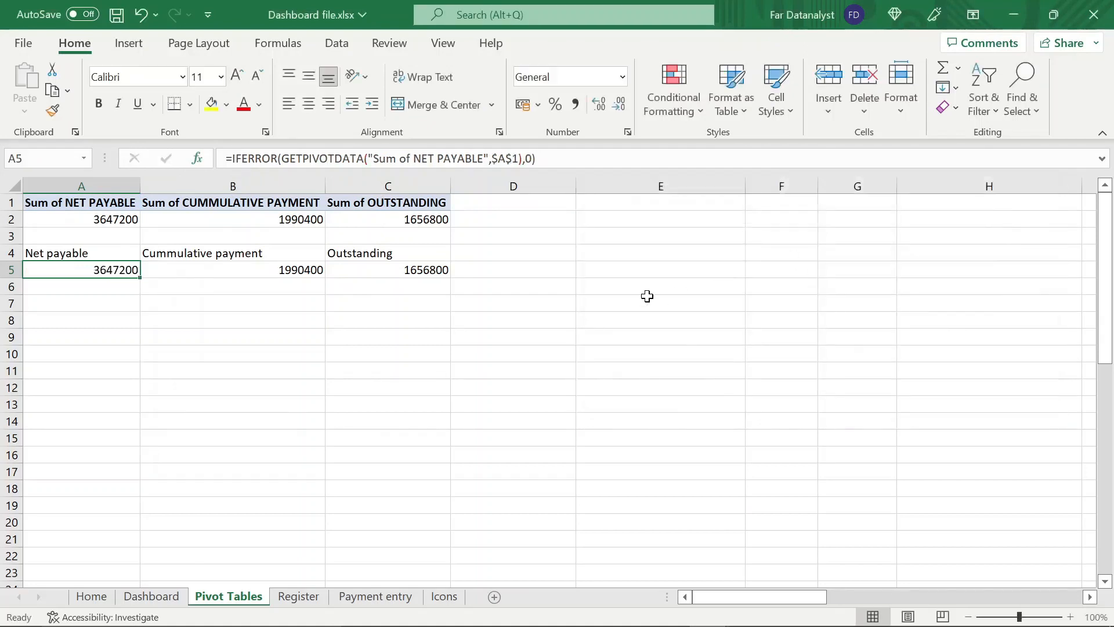
Wrap the Cummulative payment formula in B5 in IFERROR with 0 as the fallback value, and select C5
left_click(327, 268)
left_click(308, 269)
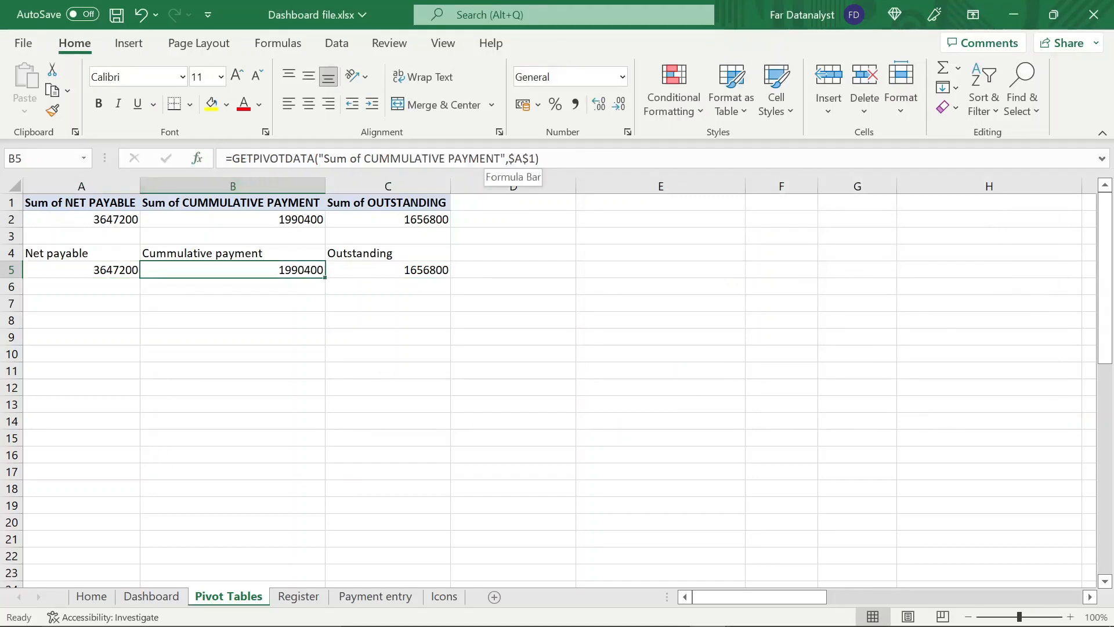
left_click(232, 159)
type("if")
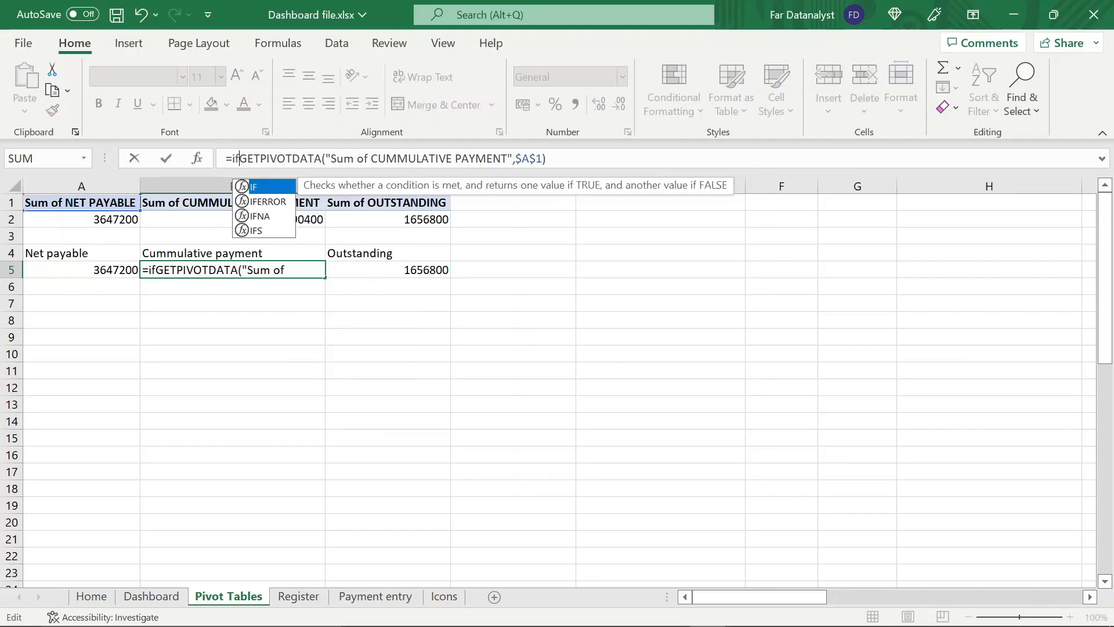
double_click(272, 201)
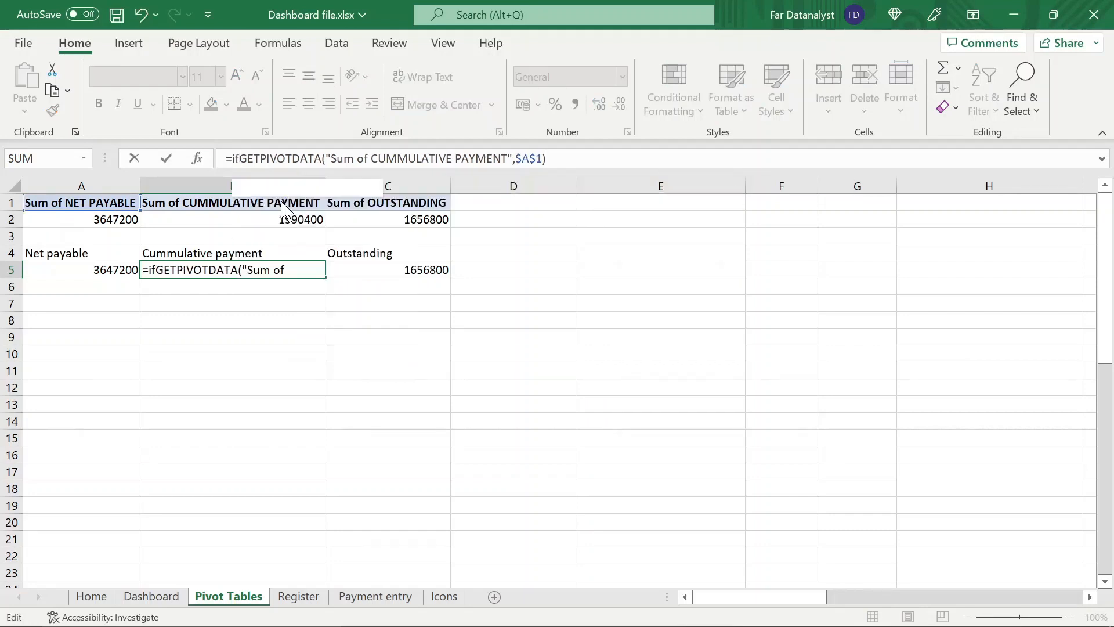
key("End")
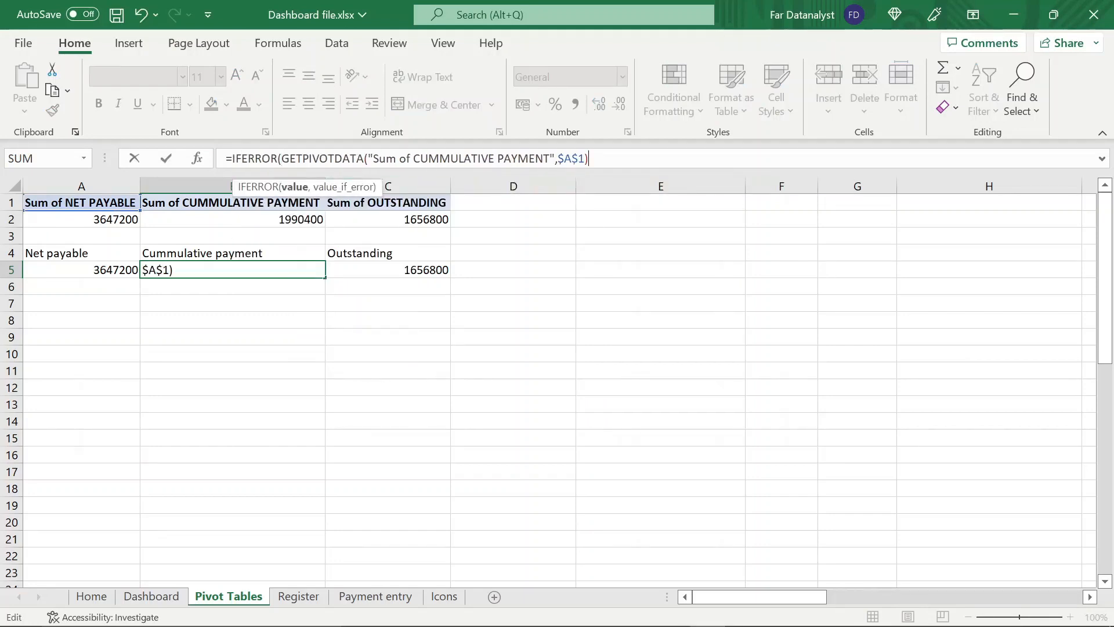
type(",")
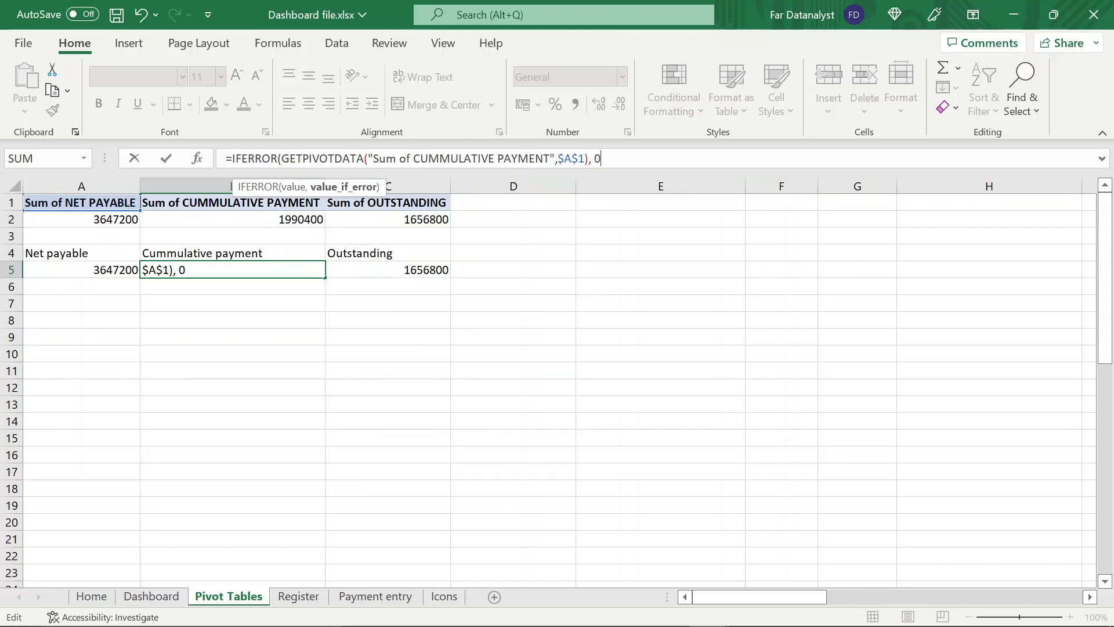
type(" 0)")
key("Return")
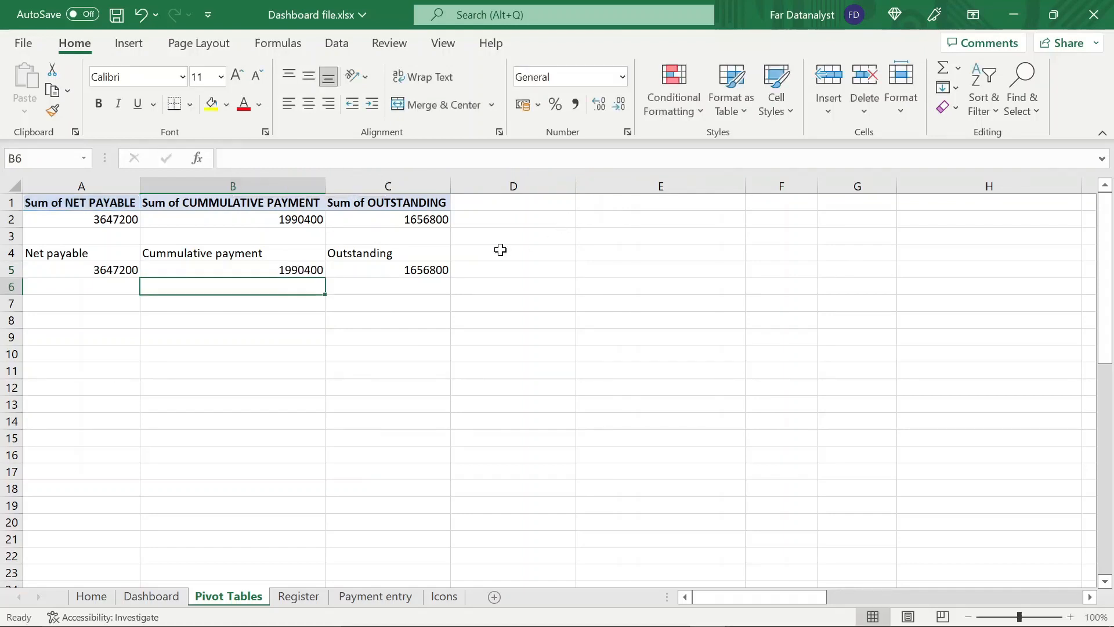
left_click(442, 266)
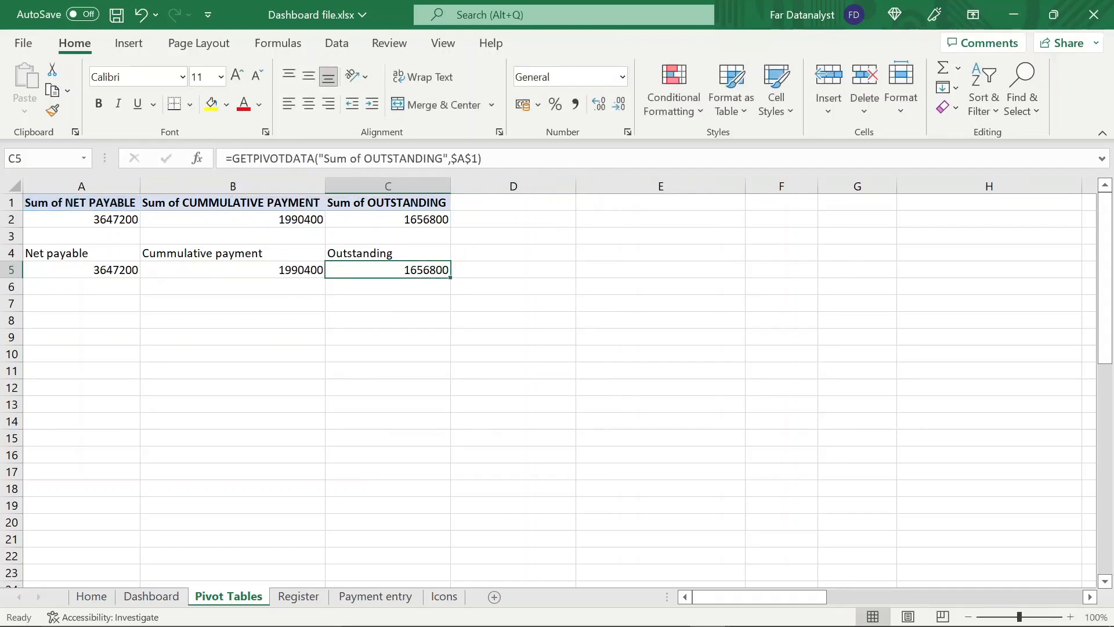
Wrap the Outstanding formula in C5 in IFERROR with 0 as the value if error
left_click(231, 158)
type("if")
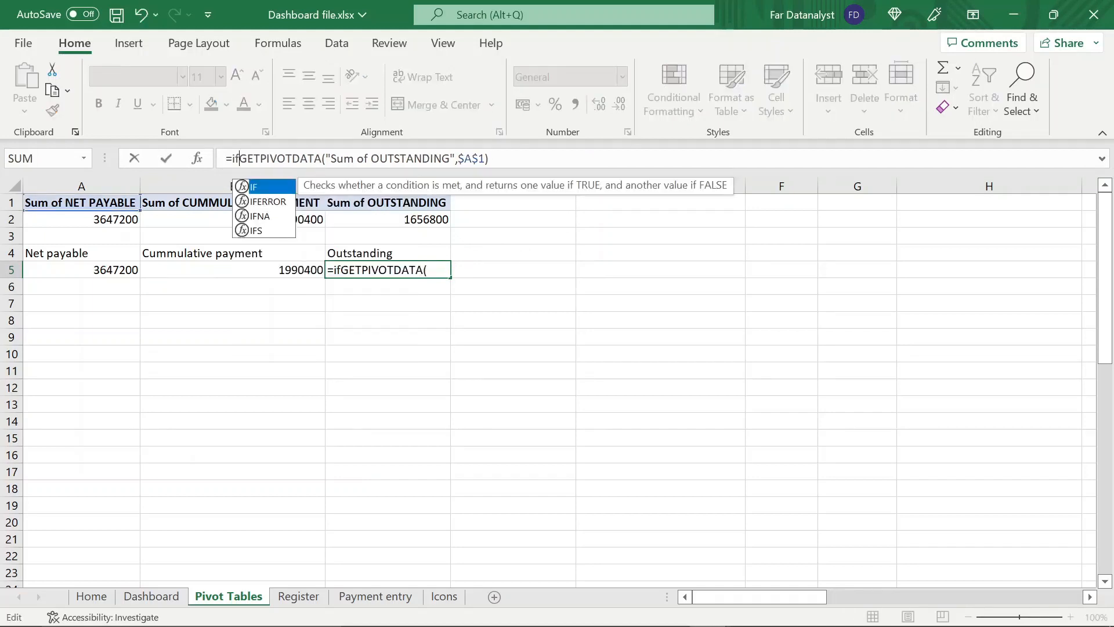
double_click(262, 202)
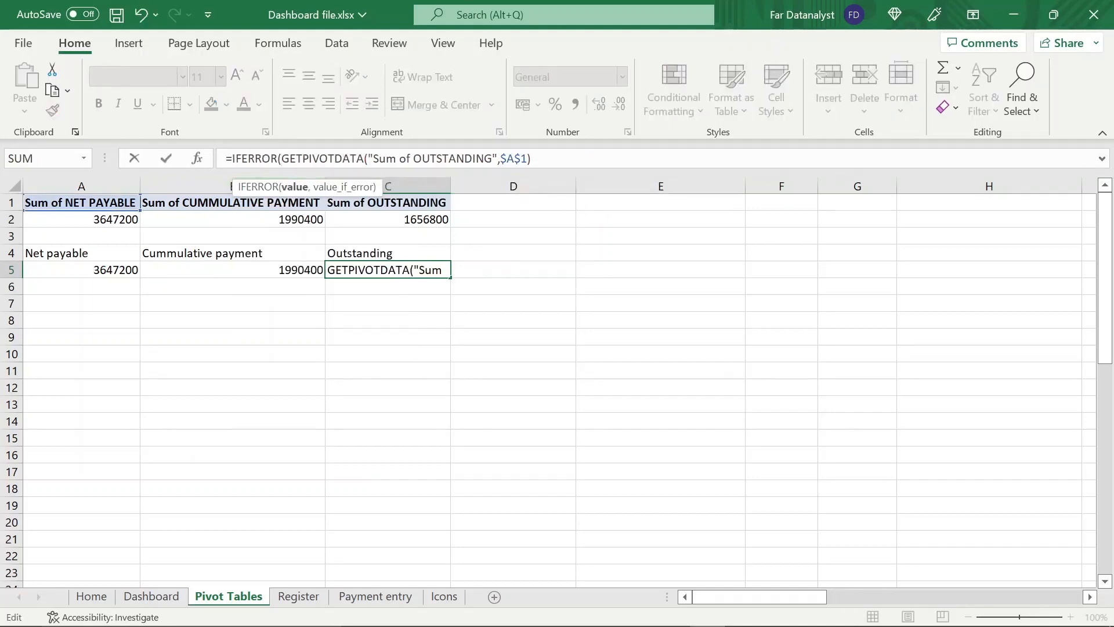
type(",")
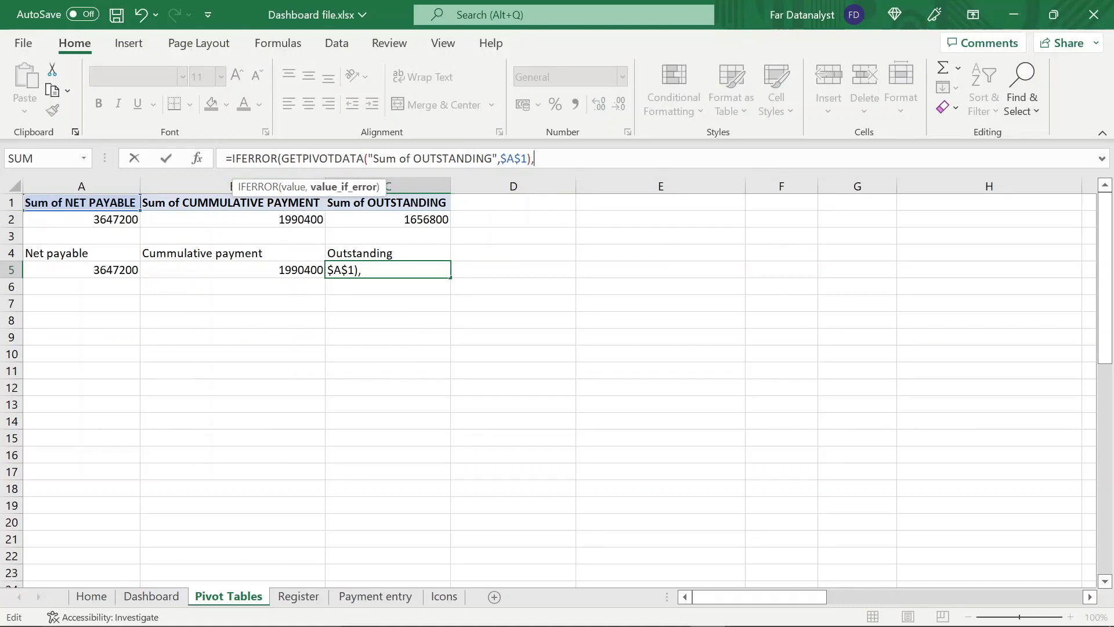
type(" 0)")
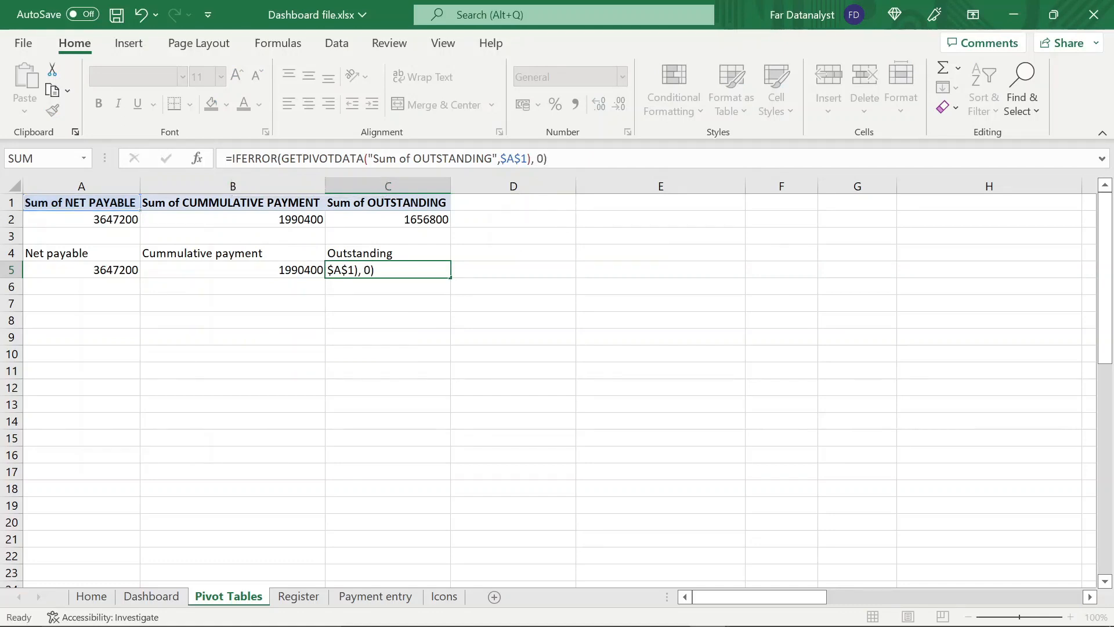
key("Return")
In A6, divide the PivotTable's NET PAYABLE total in A2 by itself and format the cell as a percentage
left_click(108, 283)
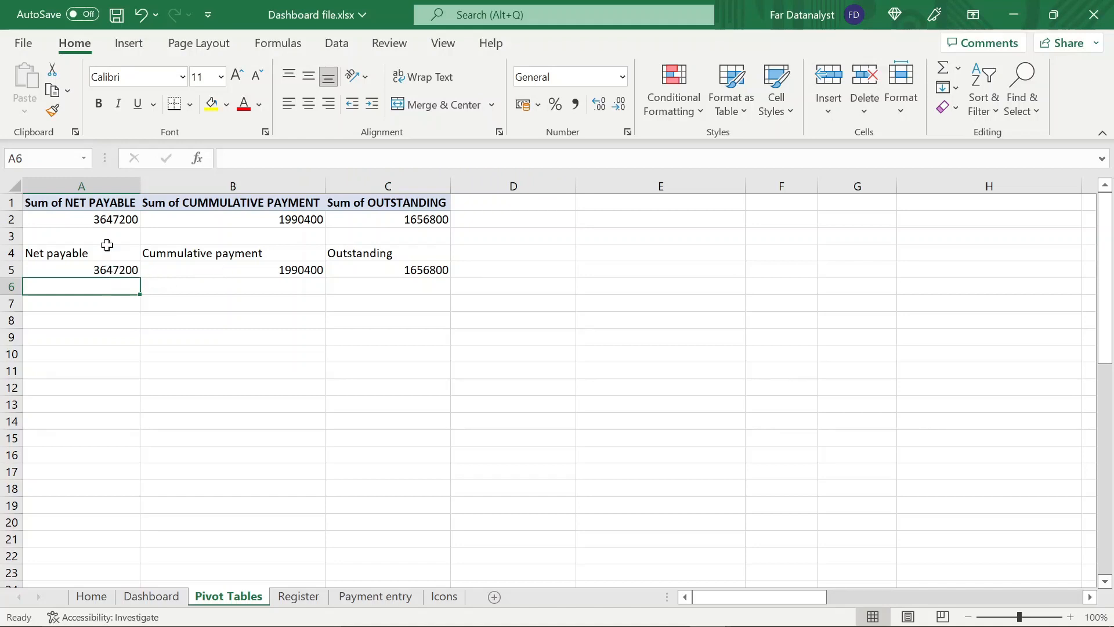
left_click(227, 219)
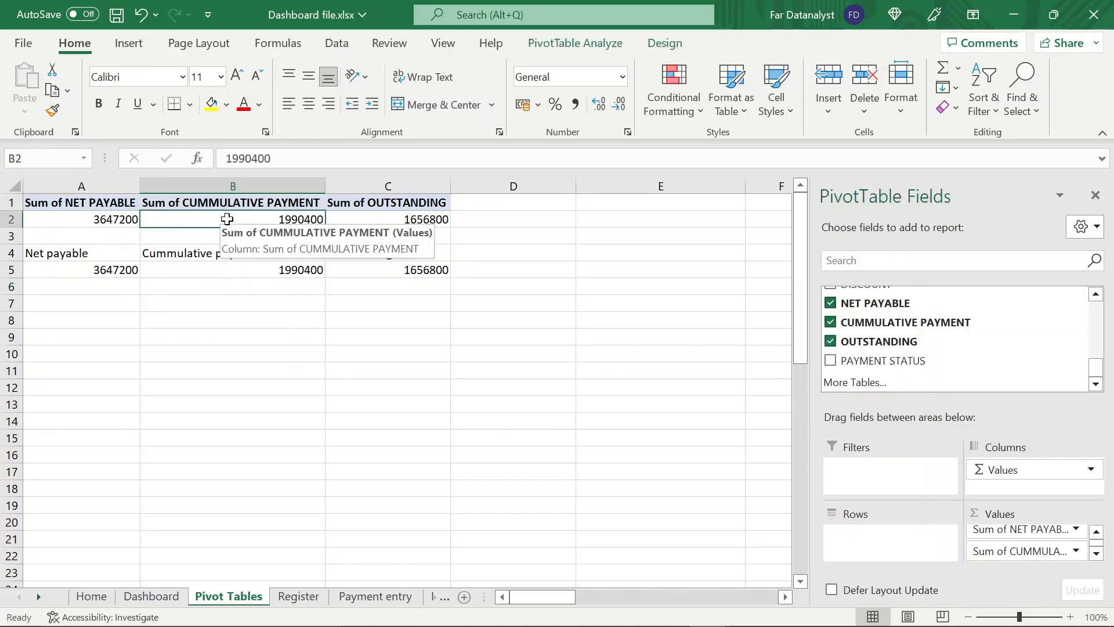
key("shift+Right")
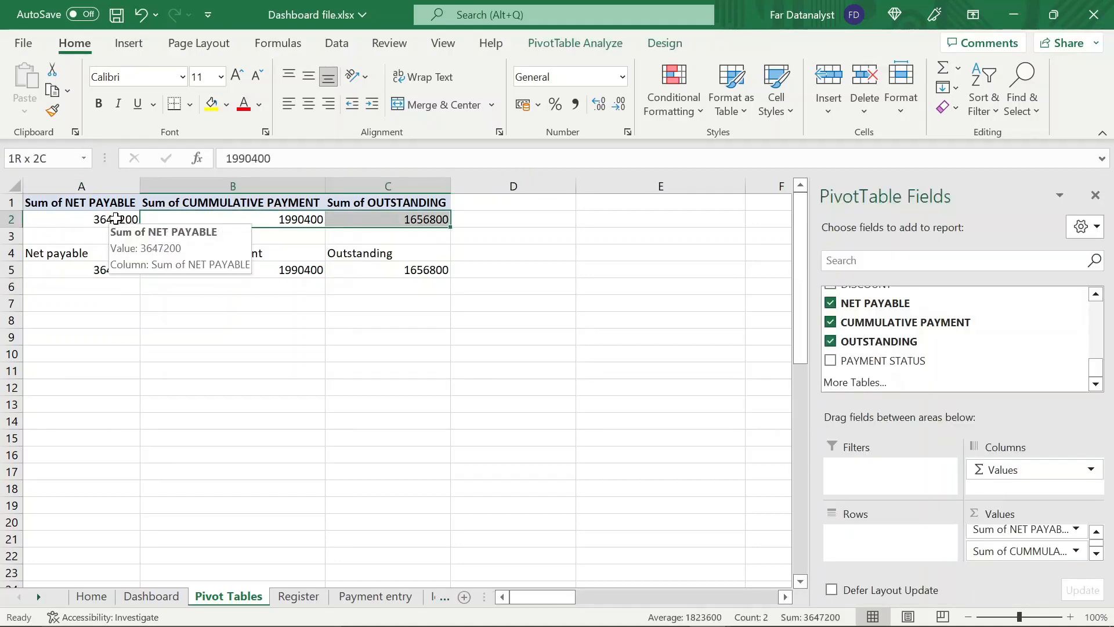
left_click(103, 275)
left_click(108, 281)
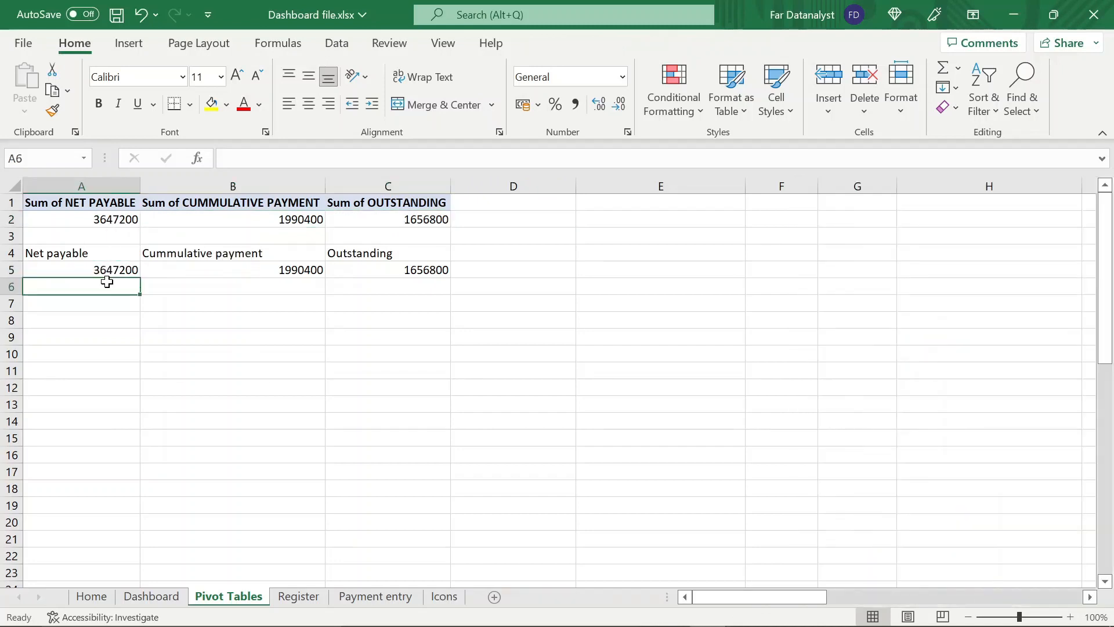
type("=")
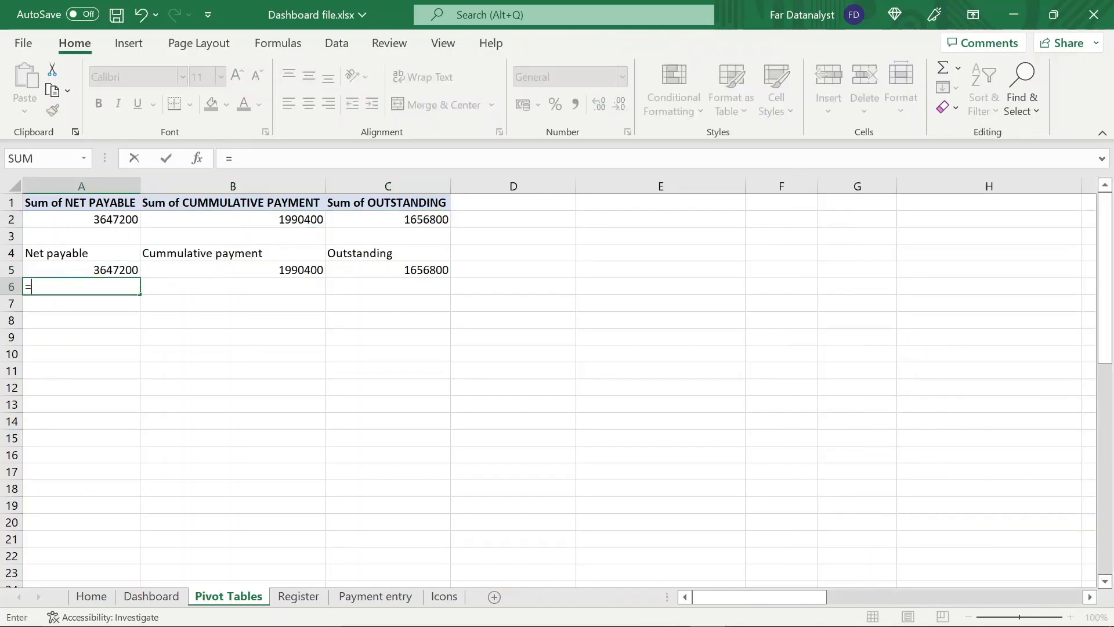
left_click(99, 219)
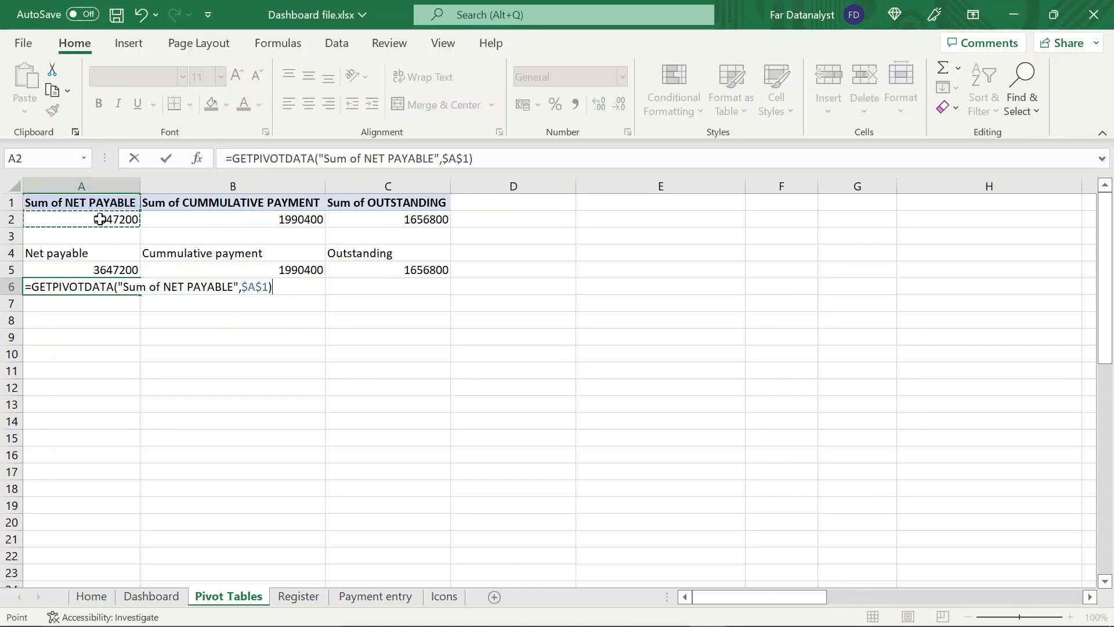
type("/")
left_click(103, 219)
key("Return")
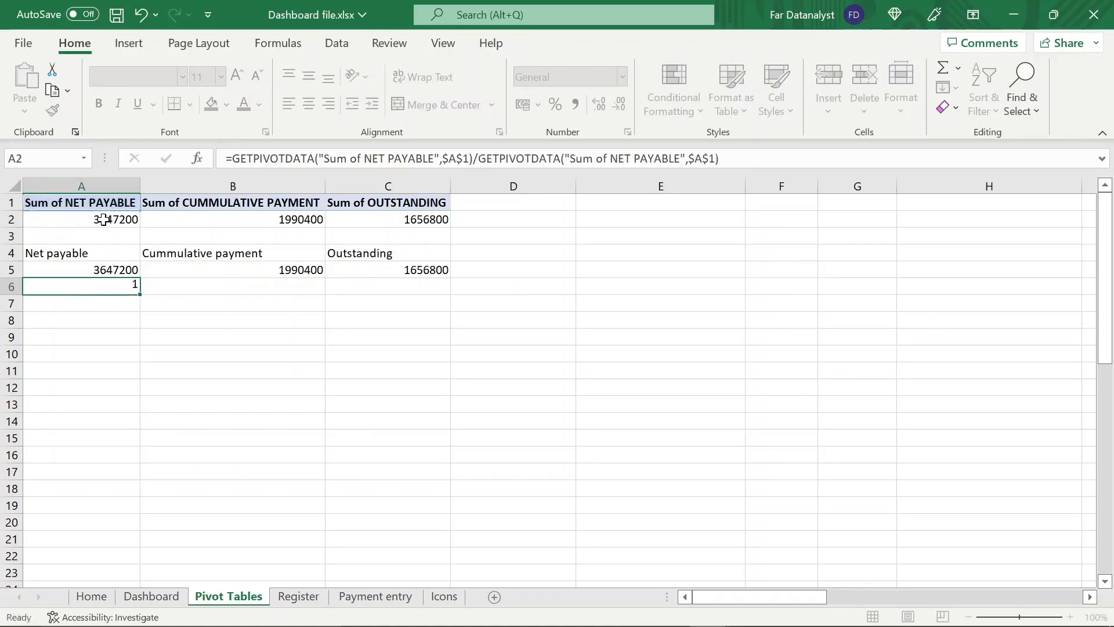
left_click(105, 286)
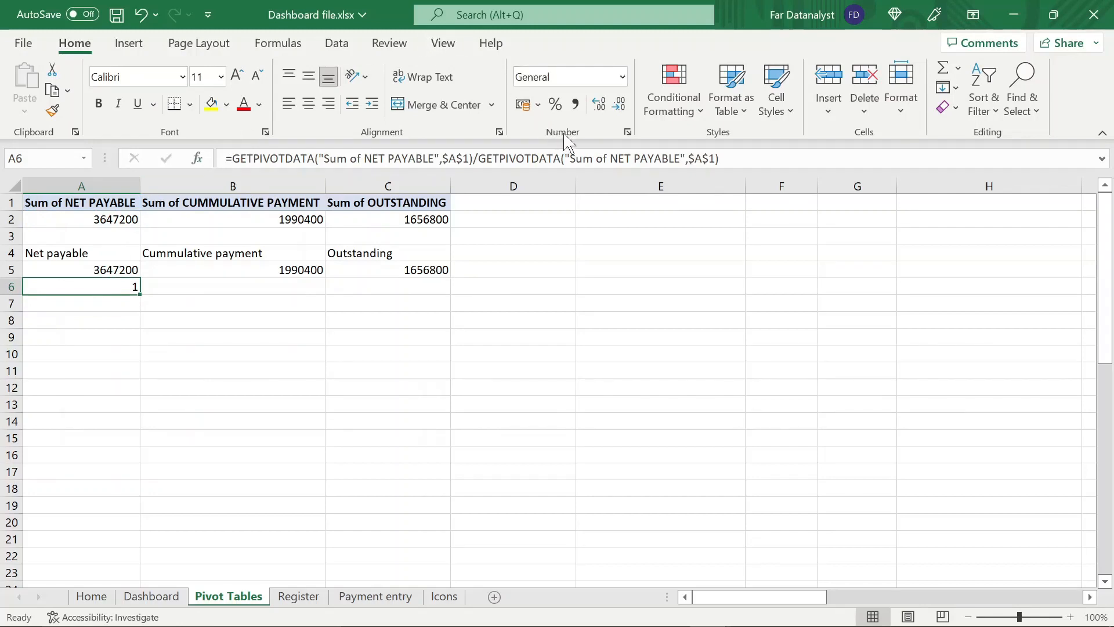
left_click(555, 104)
In B6, divide the PivotTable's CUMMULATIVE PAYMENT total by its NET PAYABLE total and format the cell as a percentage
left_click(312, 283)
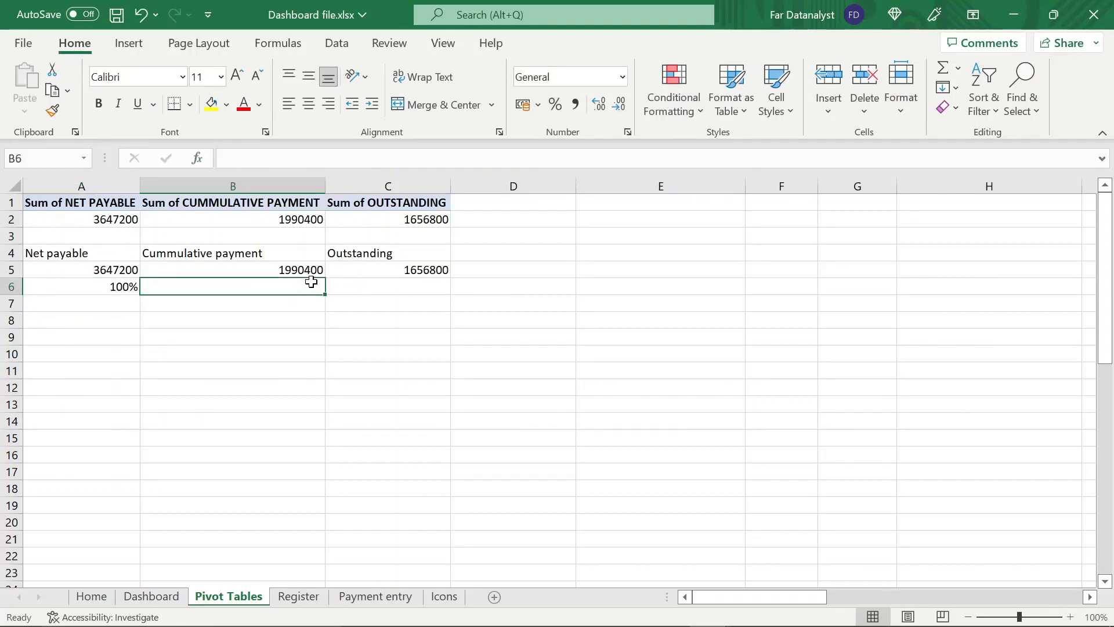
type("=")
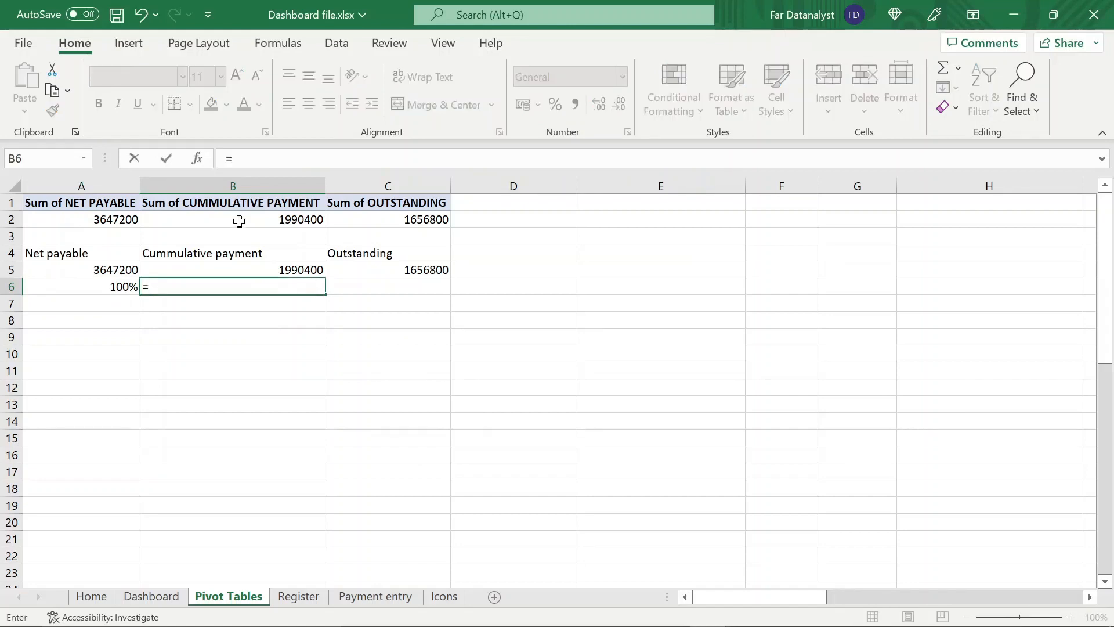
left_click(239, 220)
type("/")
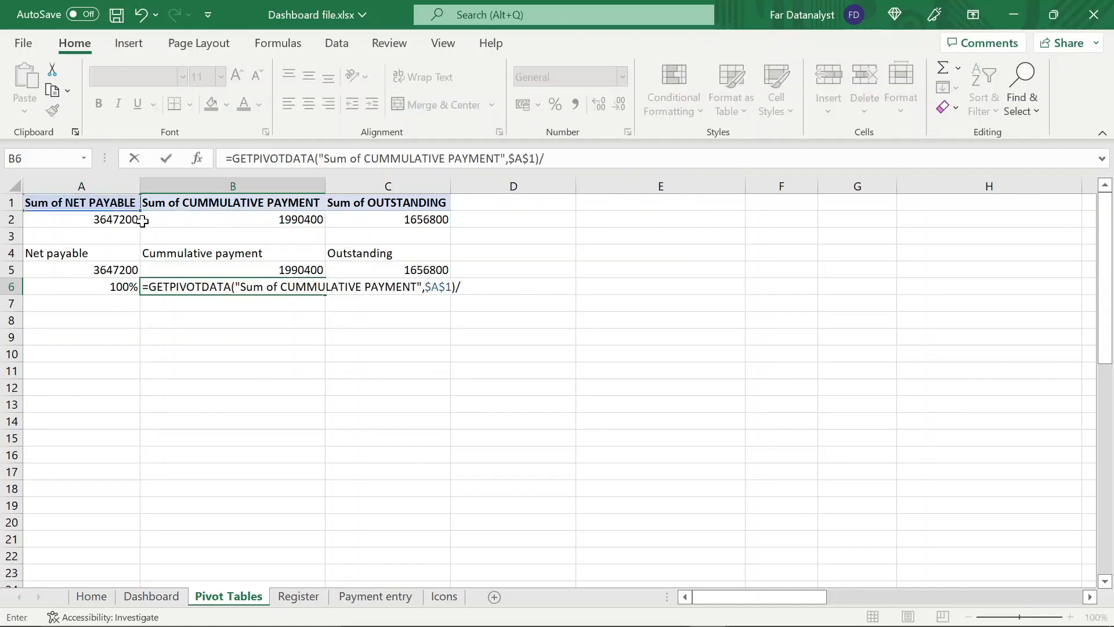
left_click(137, 220)
key("Return")
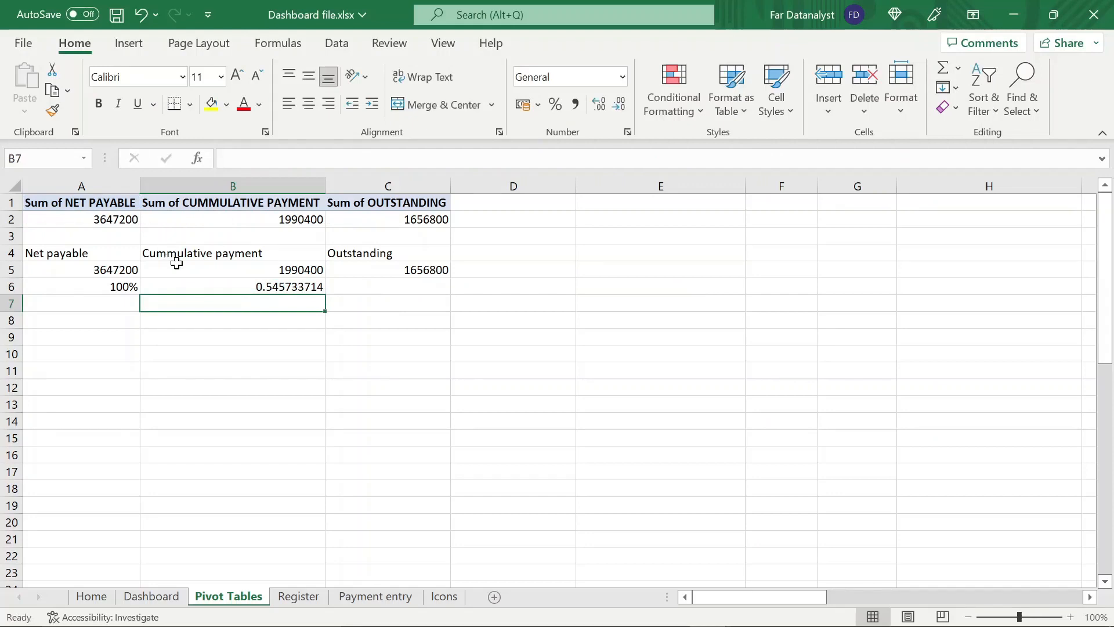
left_click(209, 288)
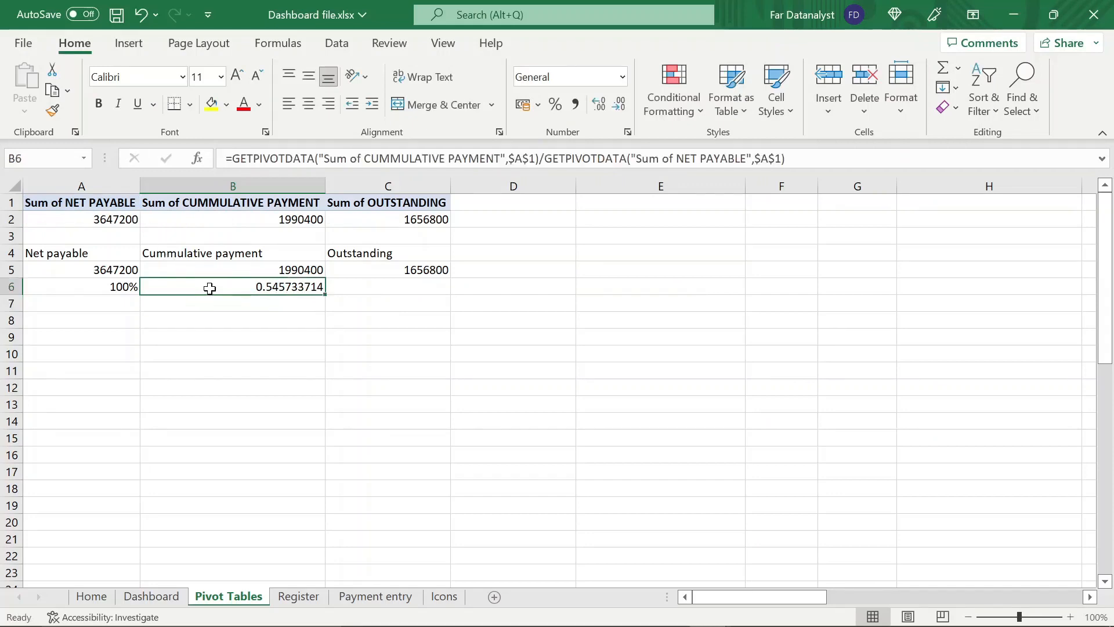
left_click(555, 106)
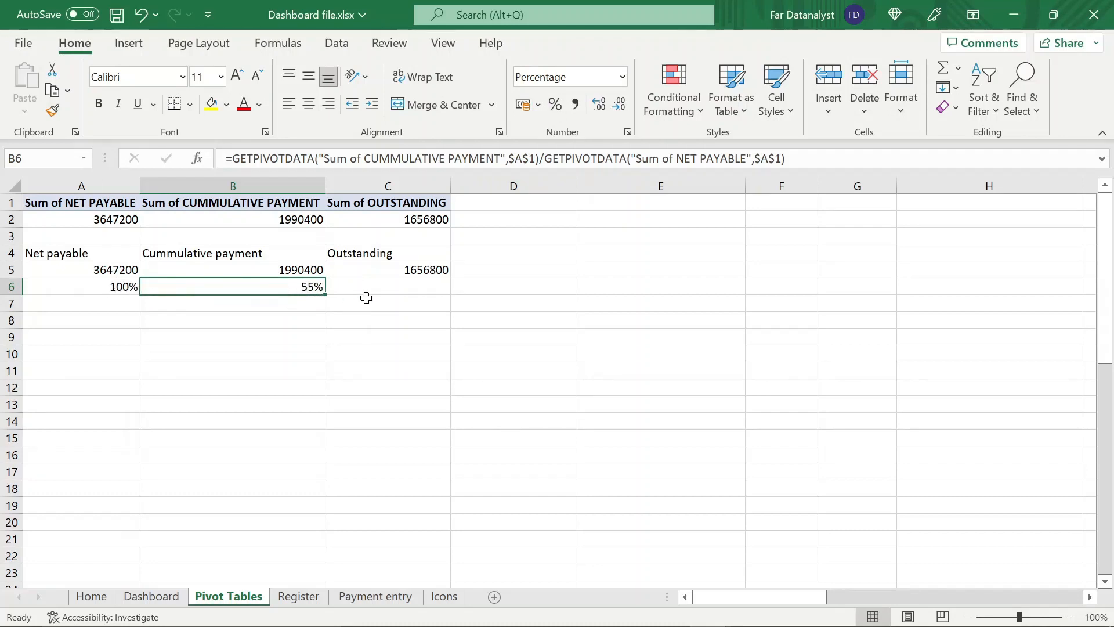
Calculate the Outstanding percentage in C6 with the formula =A6-B6
left_click(388, 286)
type("=")
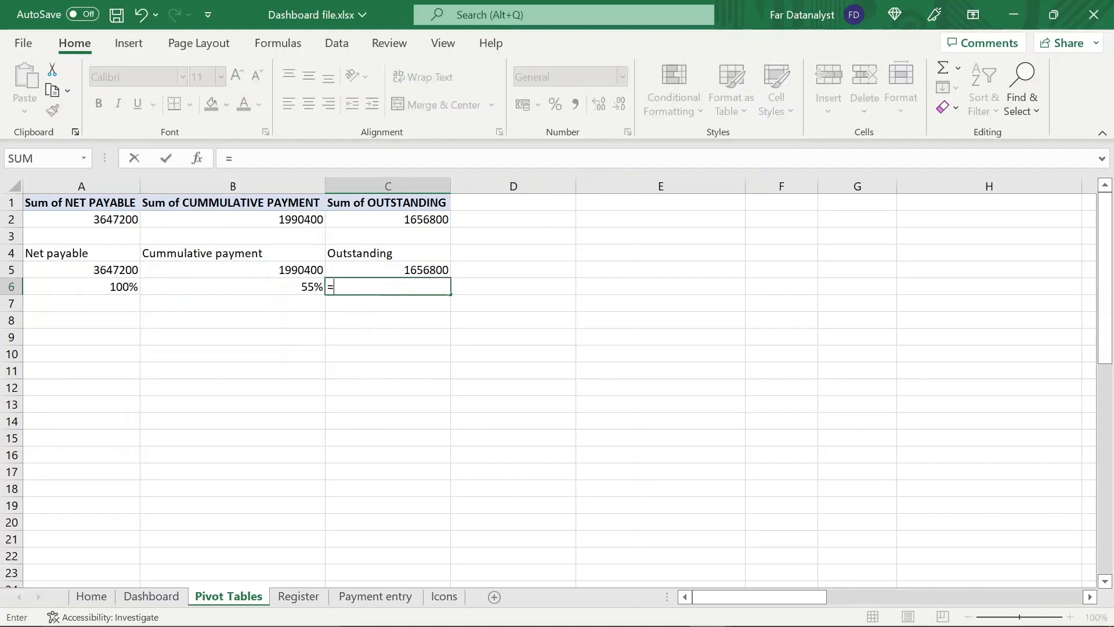
left_click(114, 284)
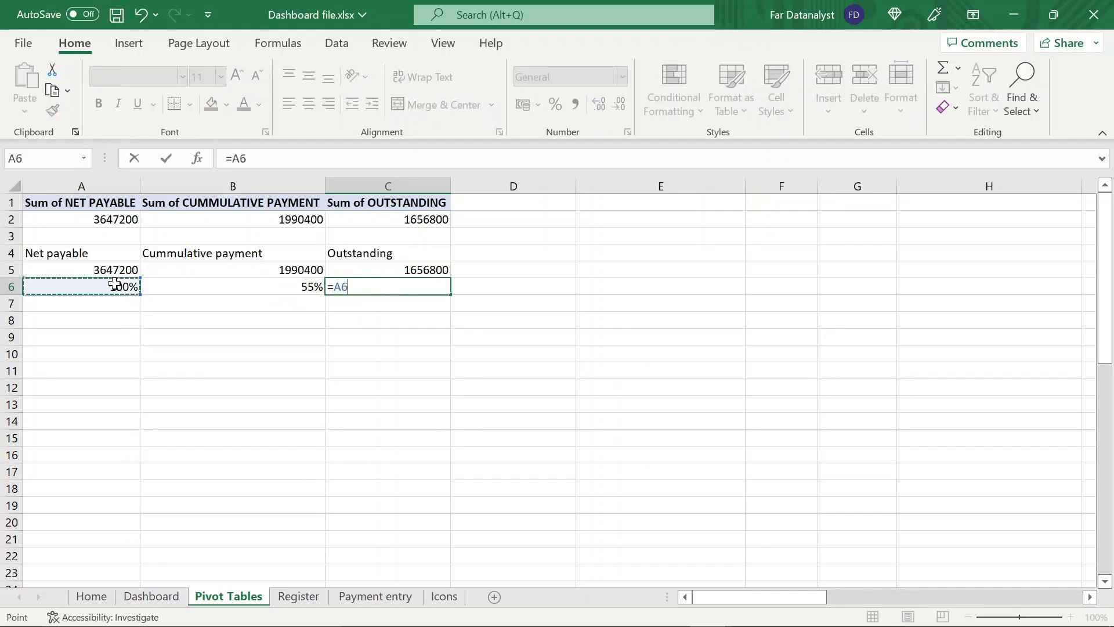
type("-")
left_click(167, 288)
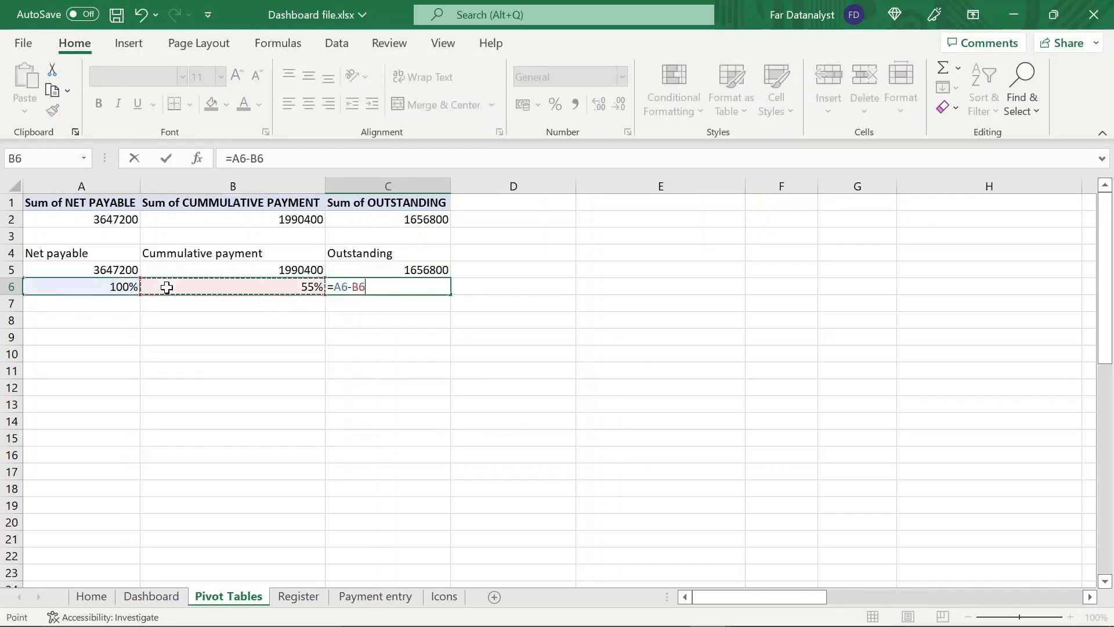
key("Return")
Wrap the Net payable percentage formula in A6 in IFERROR with 0 as the value if error
left_click(291, 284)
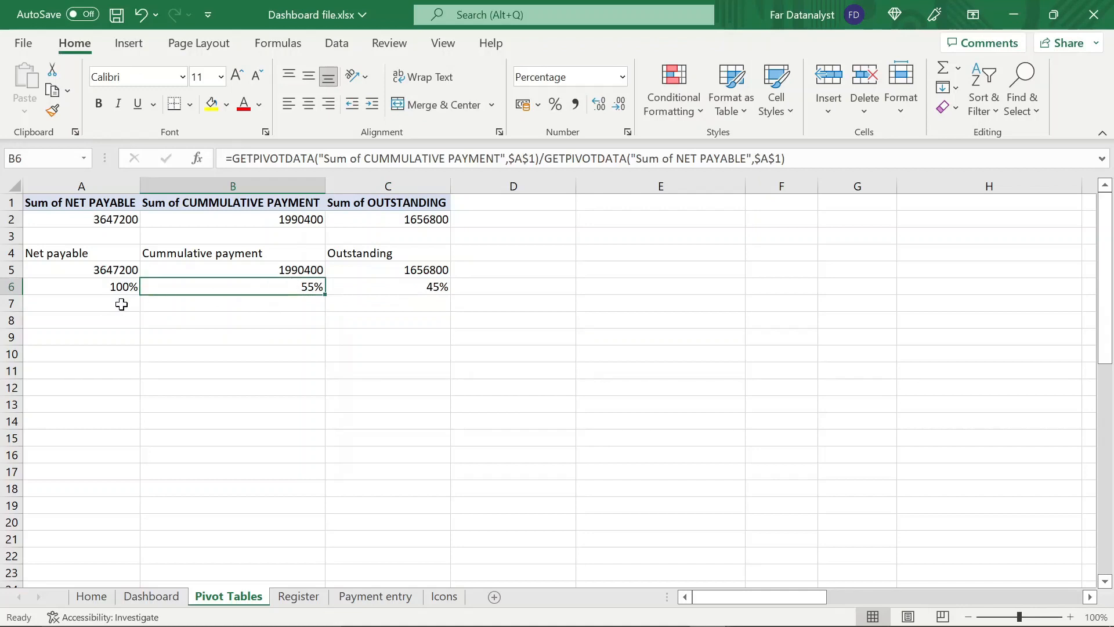
left_click(111, 288)
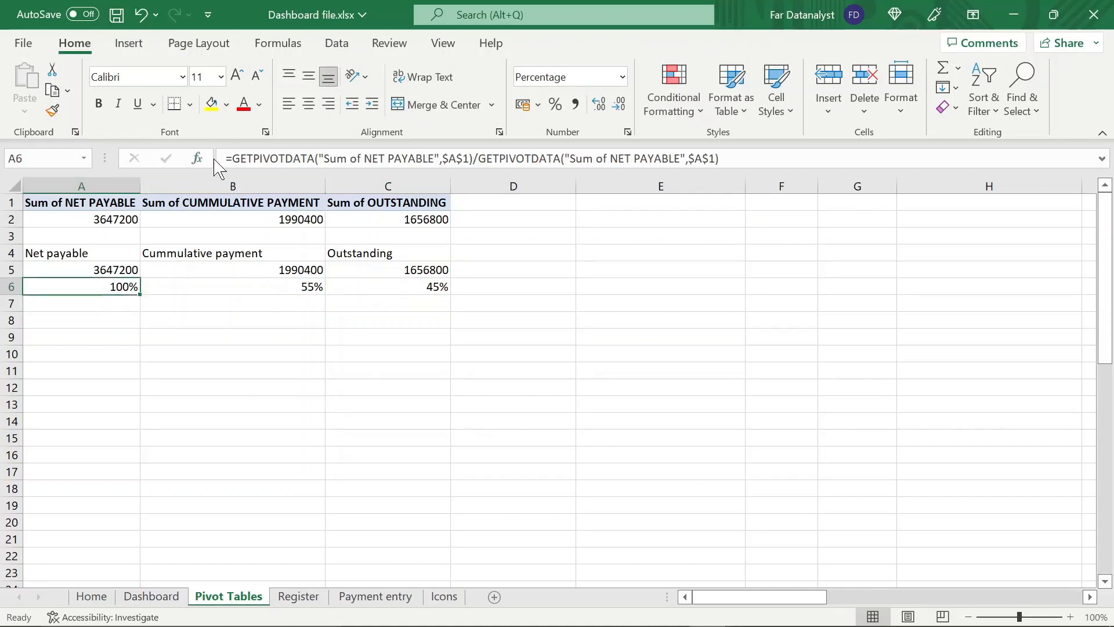
left_click(231, 159)
type("if")
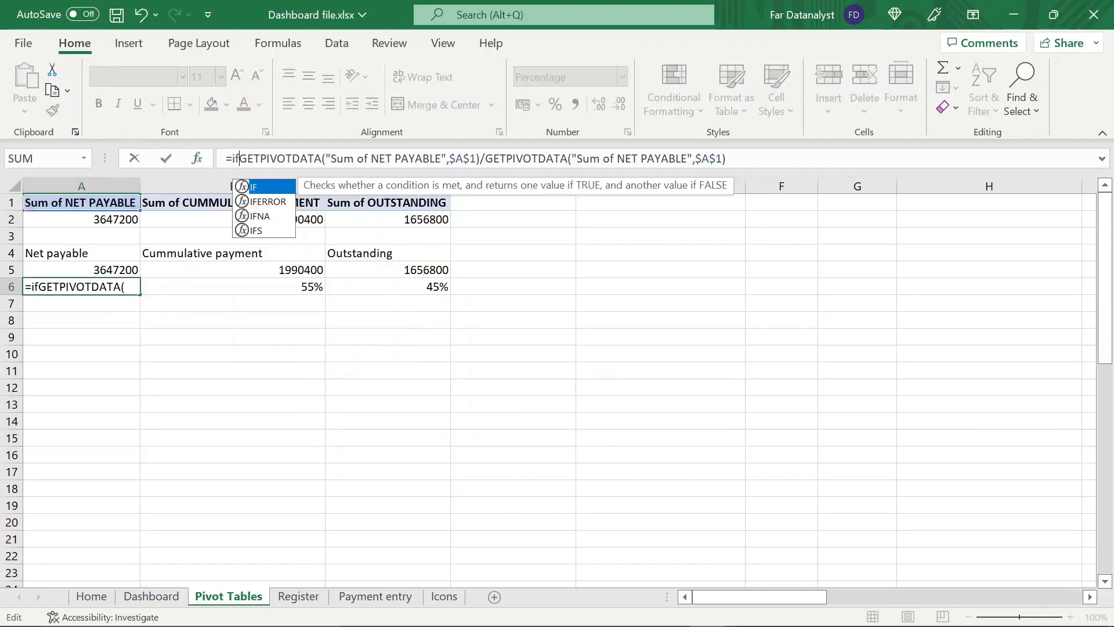
key("Down")
key("Tab")
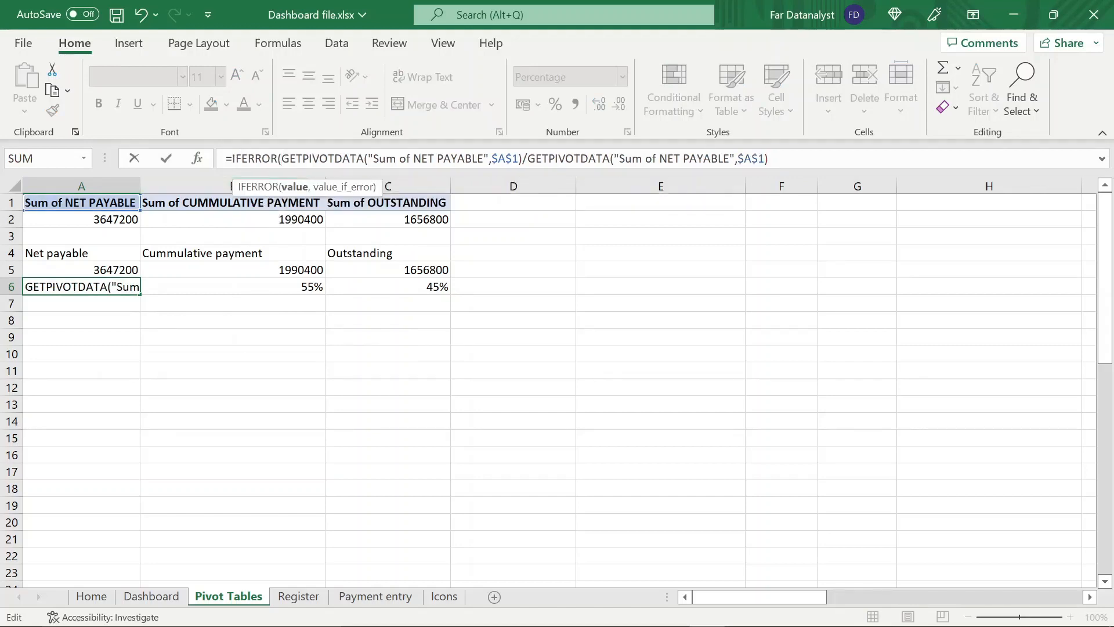
left_click(771, 159)
type(",0")
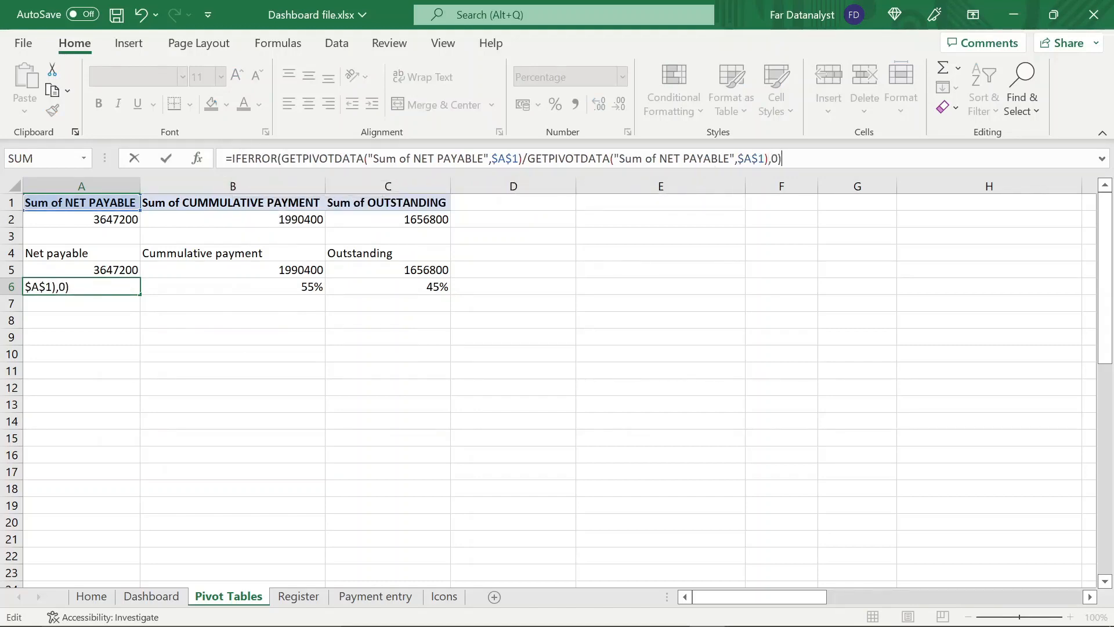
key("Return")
Wrap the Cummulative payment percentage formula in B6 in IFERROR with 0 as the fallback value
left_click(317, 289)
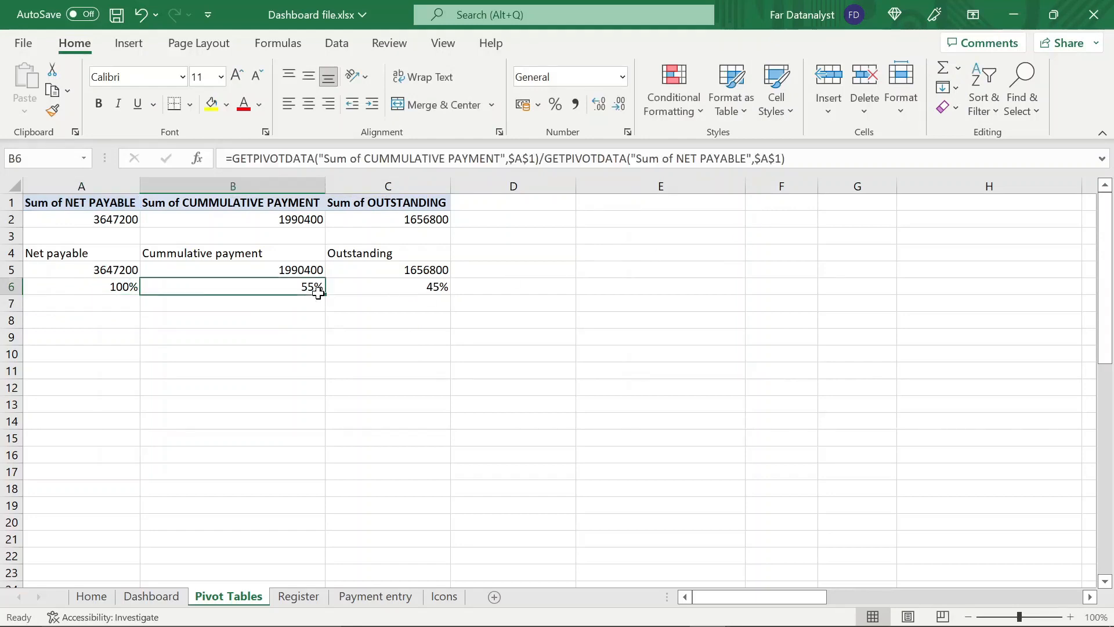
key("F2")
left_click(231, 159)
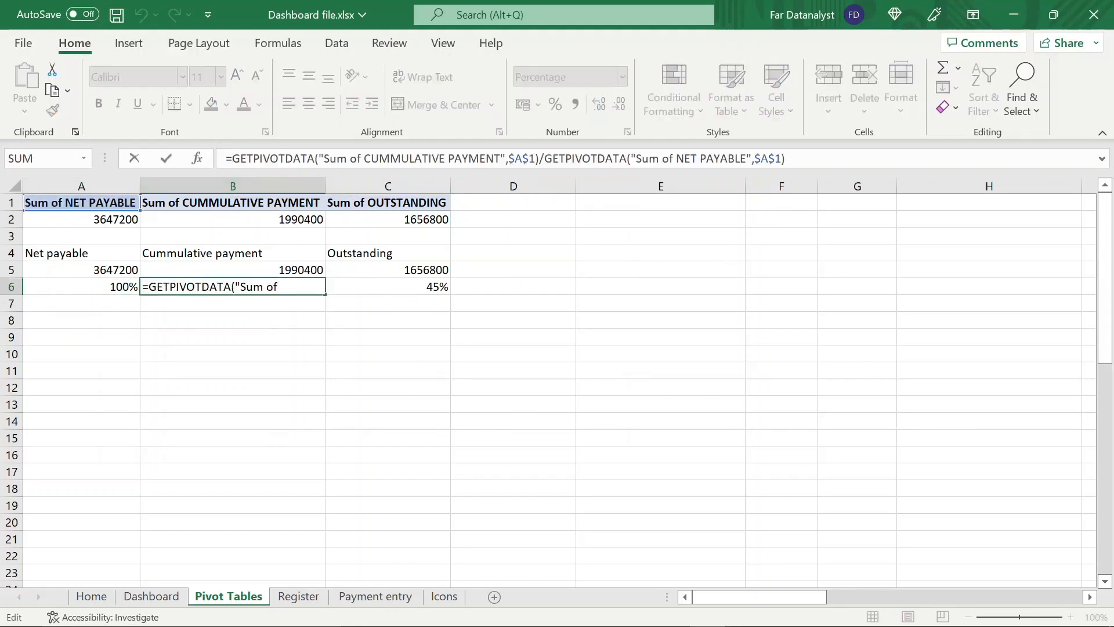
type("if")
key("Down")
key("Tab")
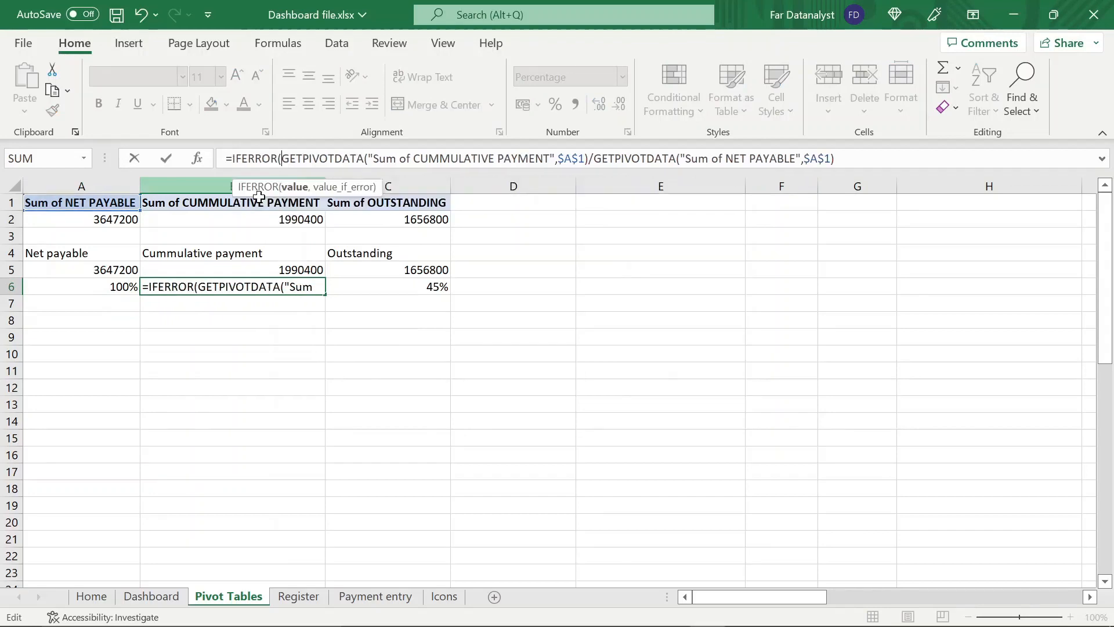
key("End")
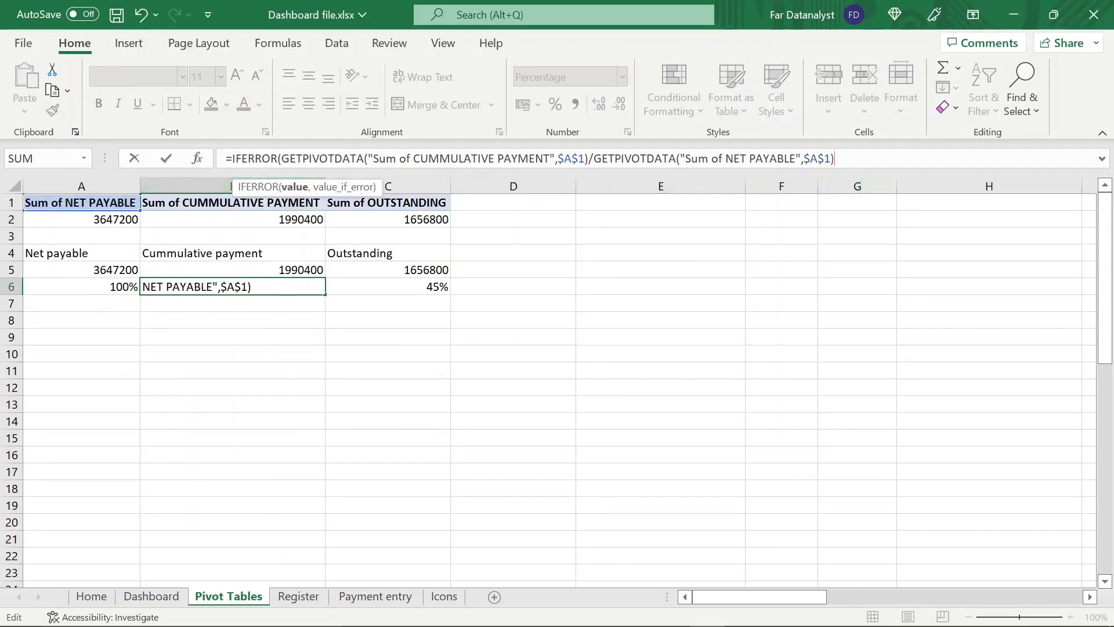
type(",0)")
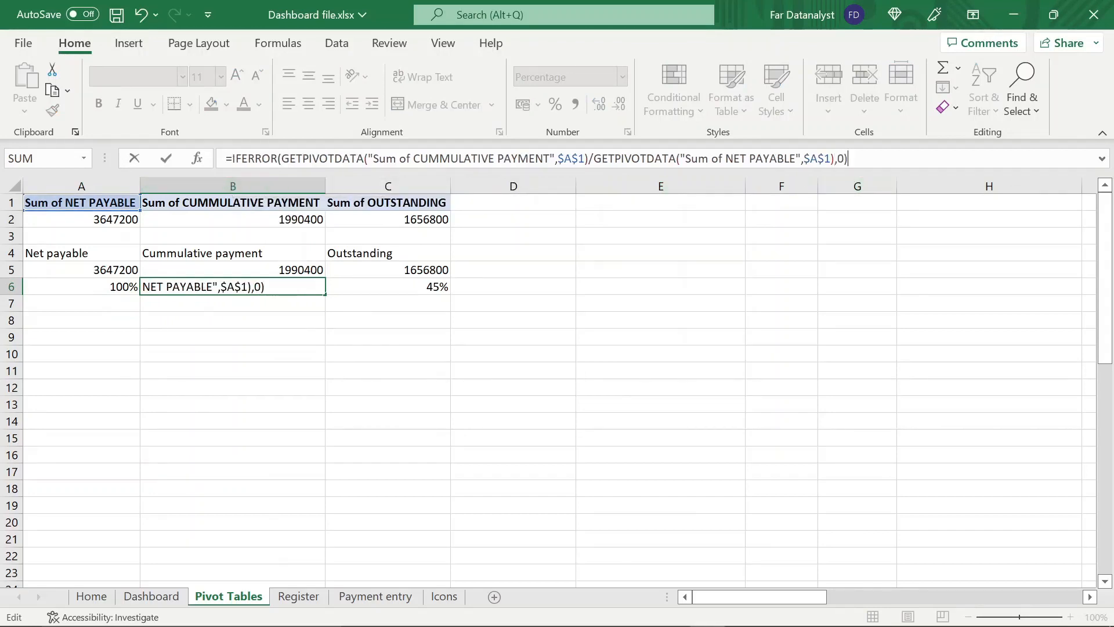
key("Return")
Move to an empty cell below the percentages and save the workbook
key("Down")
key("Down")
key("Down")
key("Down")
key("ctrl+s")
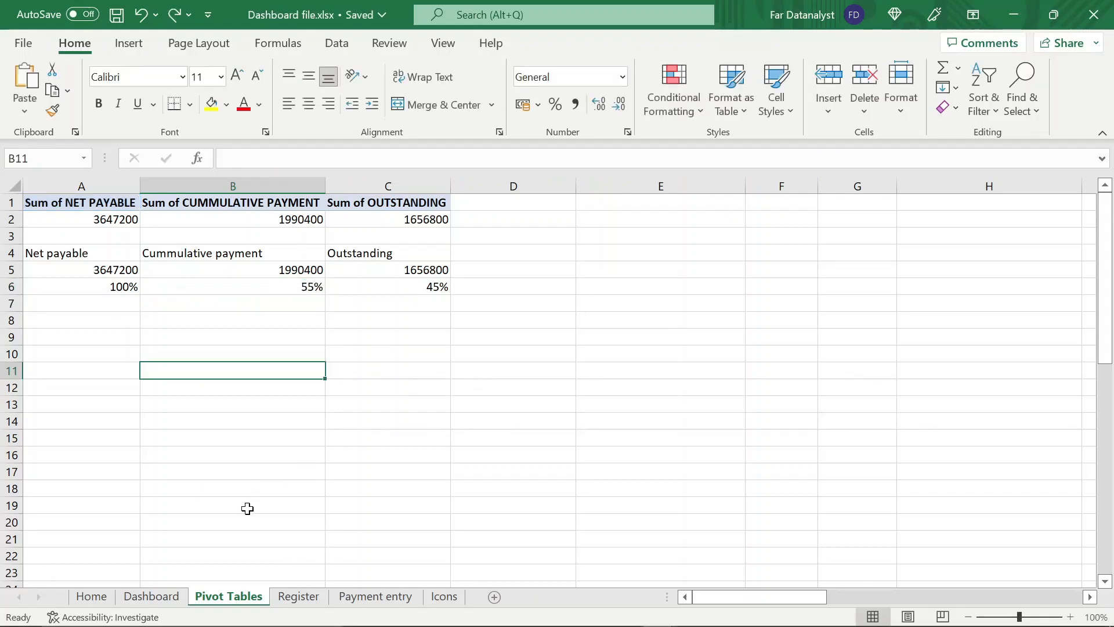
Draw a text box about 2.57 cm high and 3.26 cm wide on the Dashboard's left red panel
left_click(152, 596)
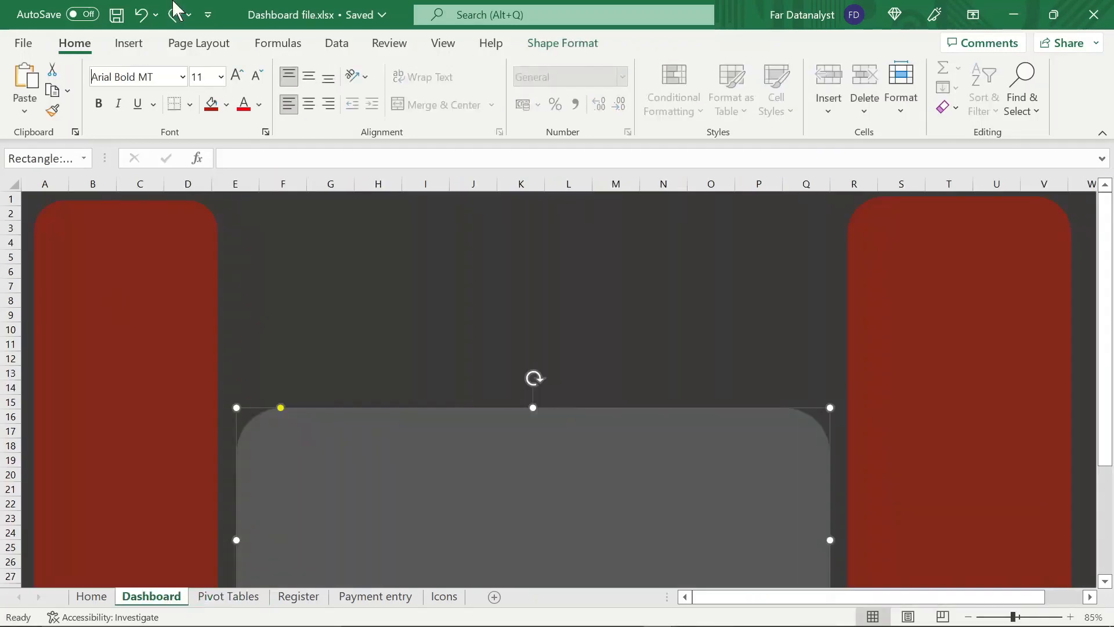
left_click(129, 43)
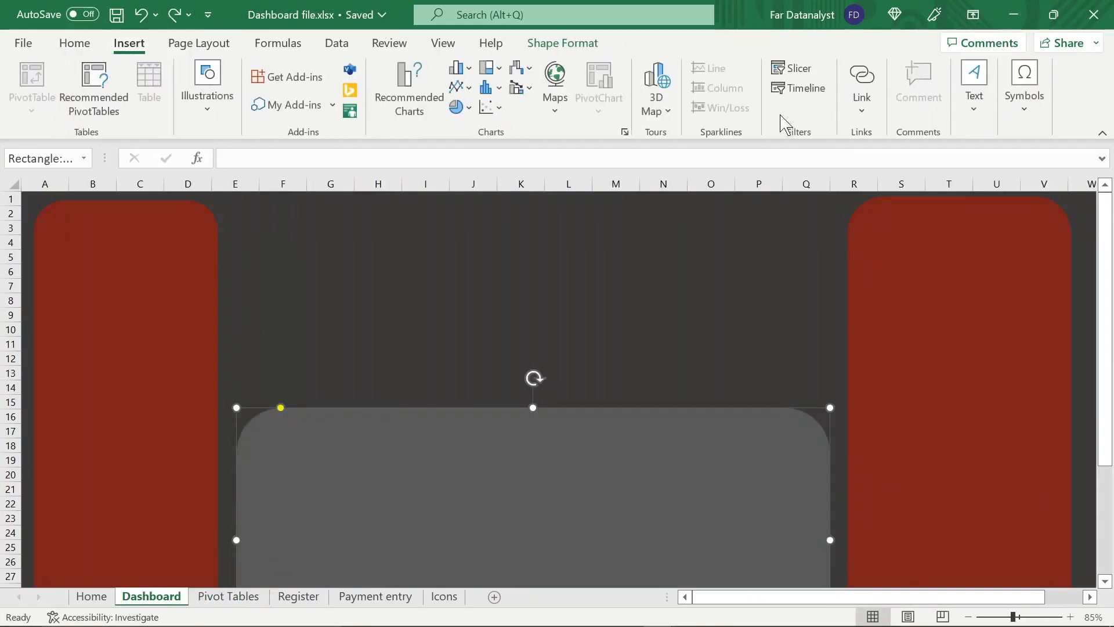
left_click(975, 102)
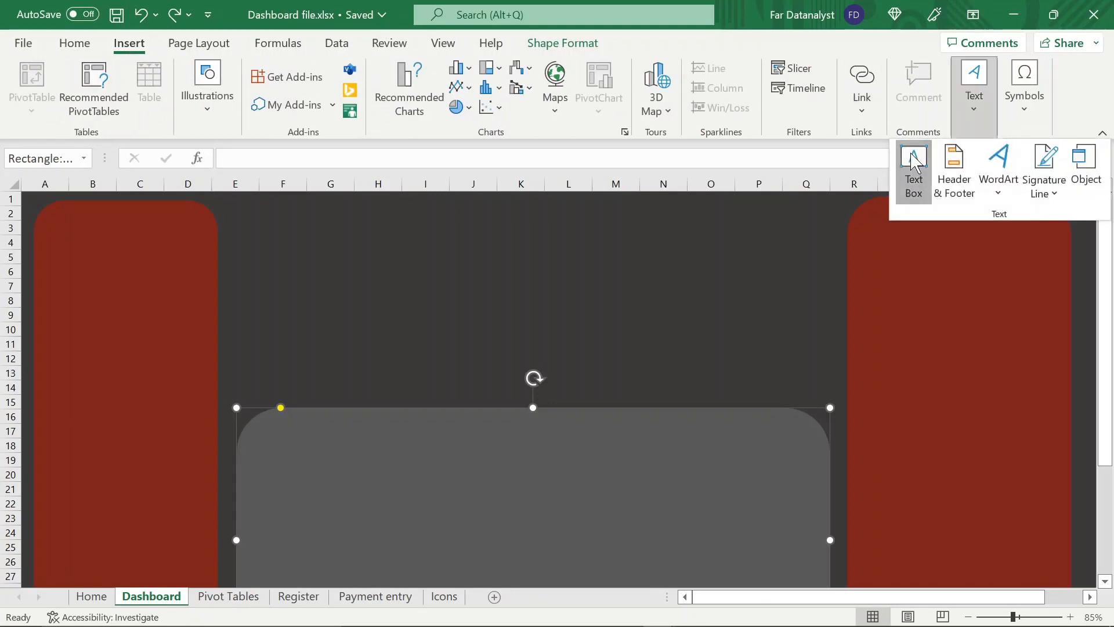
left_click(914, 164)
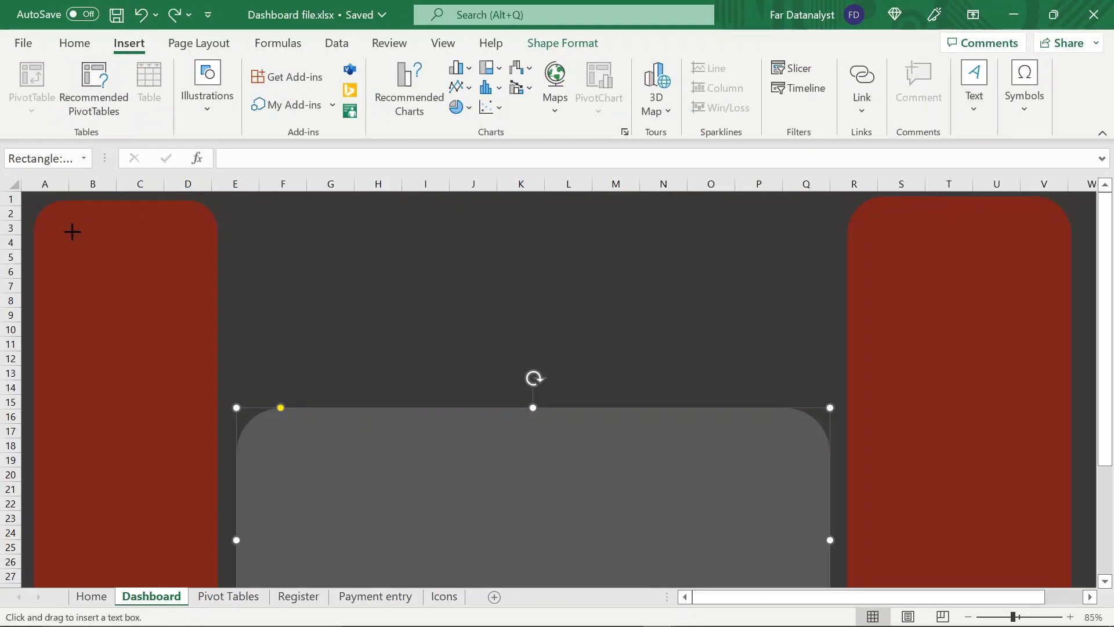
left_click_drag(72, 232, 163, 302)
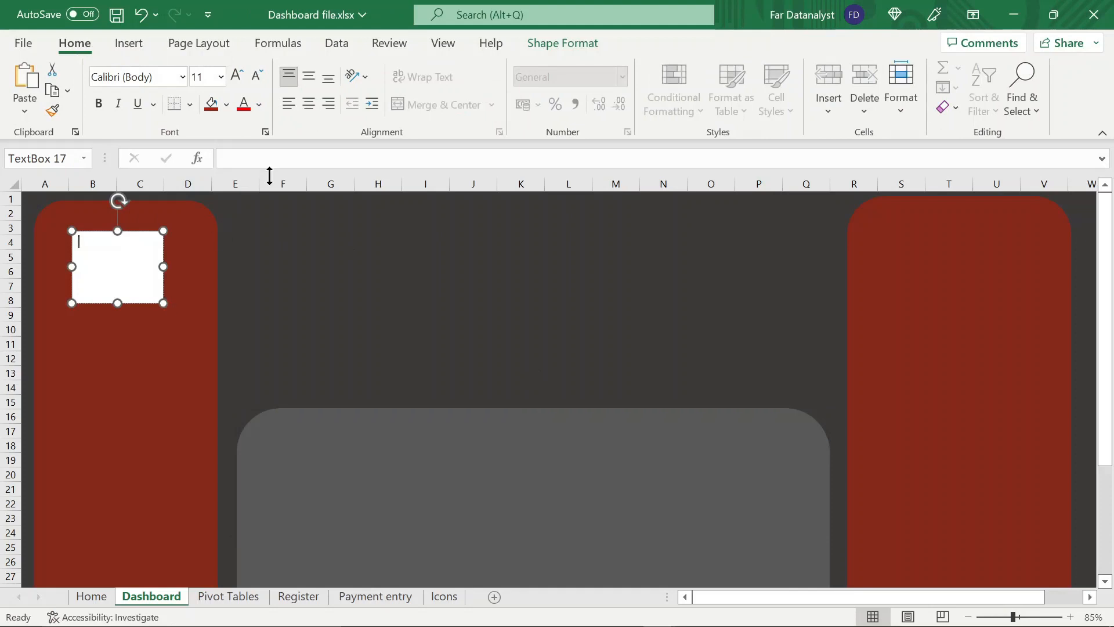
Remove the text box's outline and reduce its height to about 0.89 cm
left_click(538, 44)
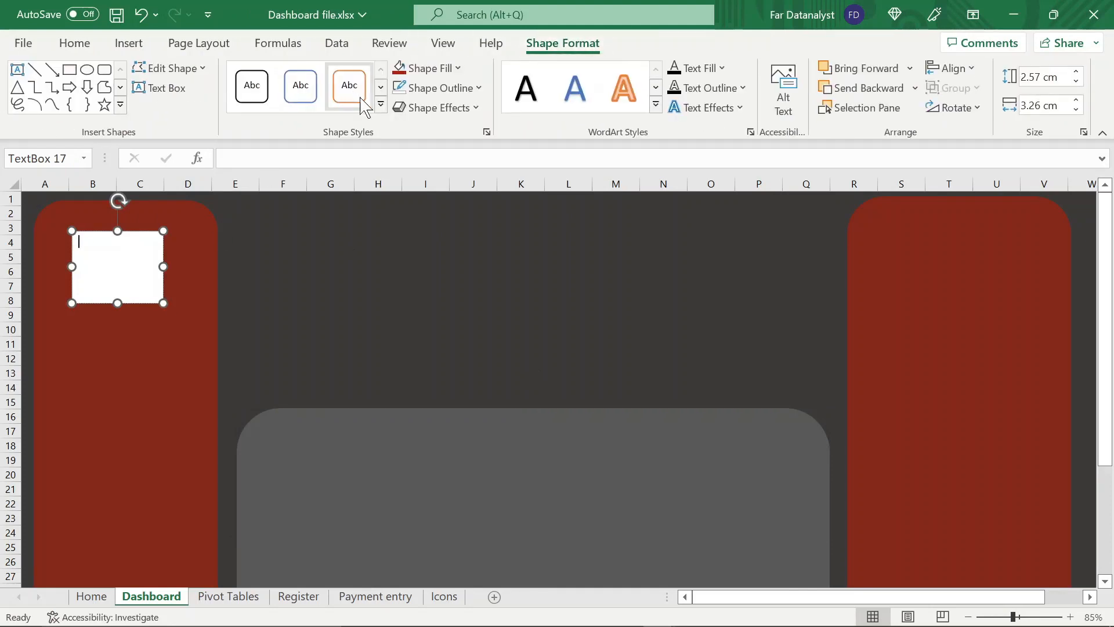
left_click(473, 90)
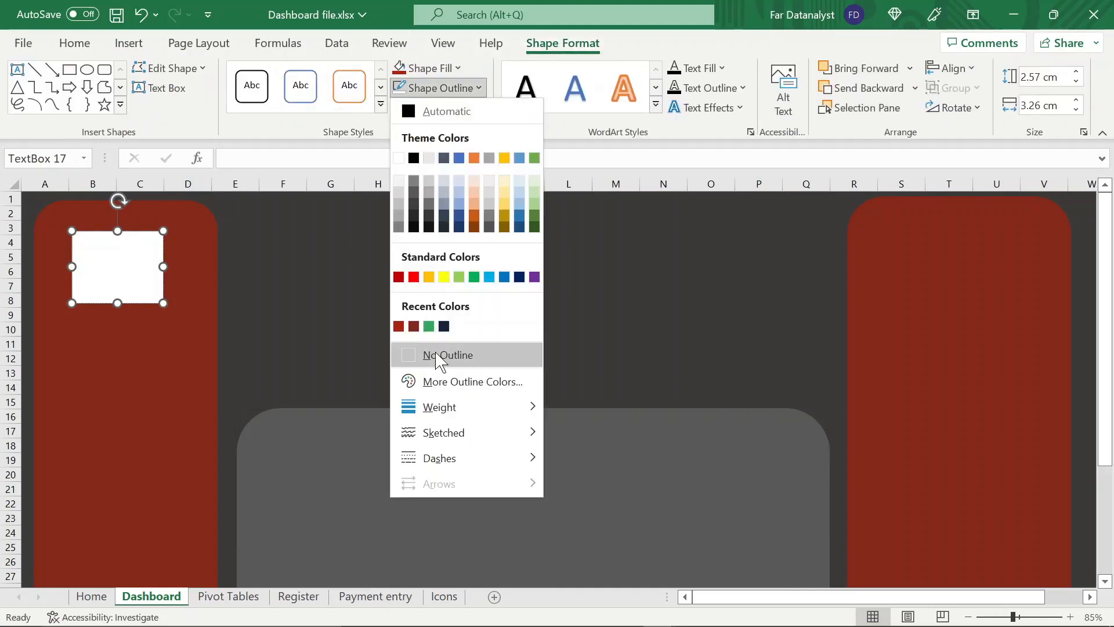
left_click(439, 358)
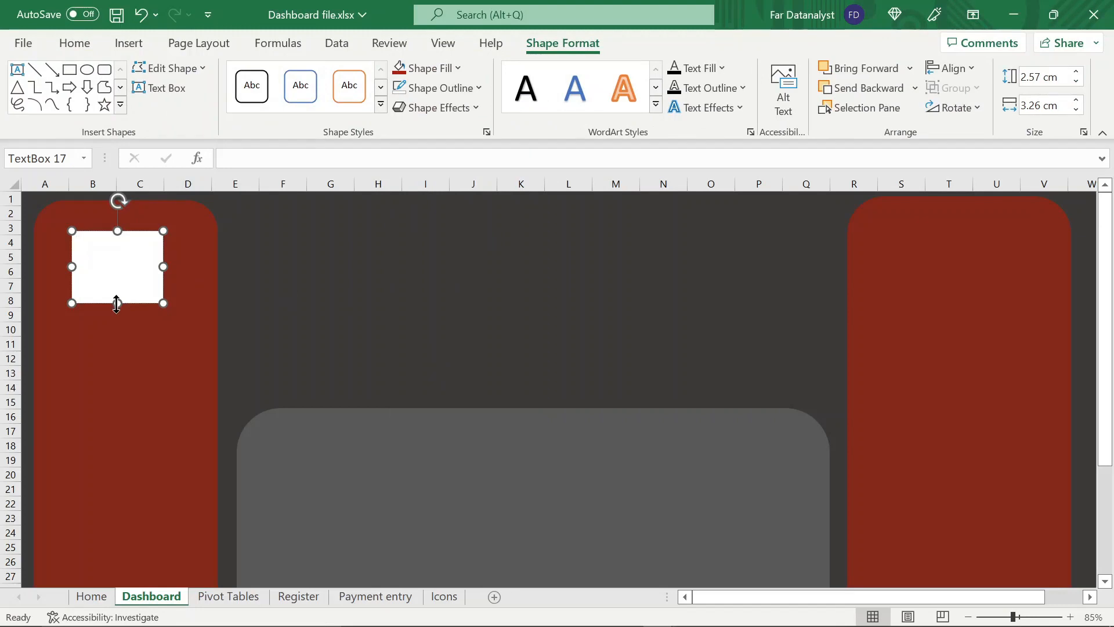
left_click_drag(116, 300, 117, 280)
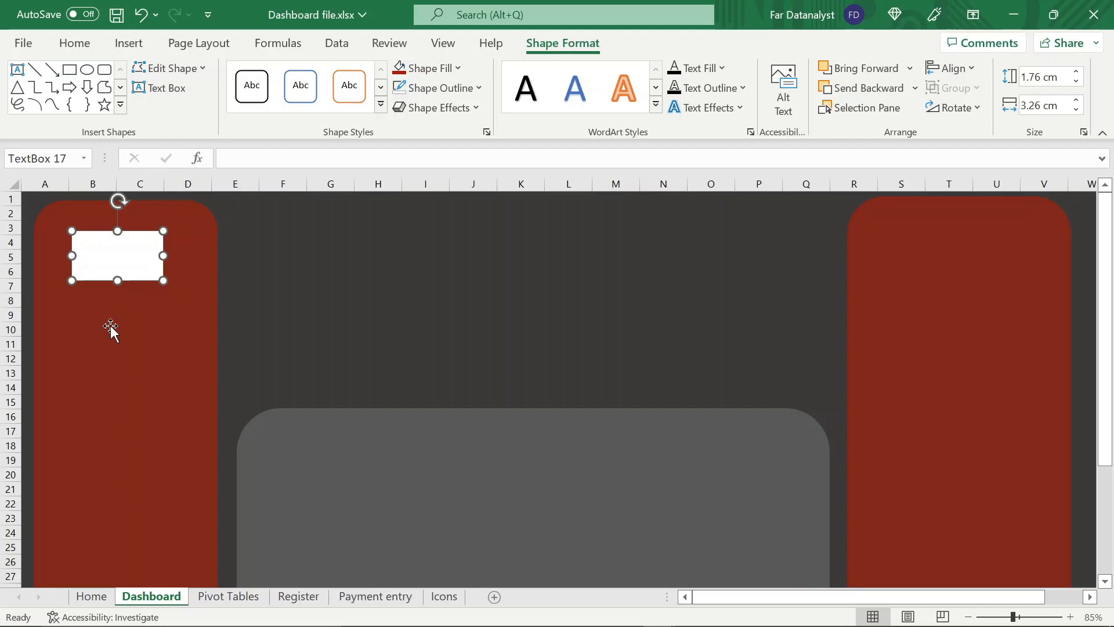
left_click_drag(117, 280, 118, 255)
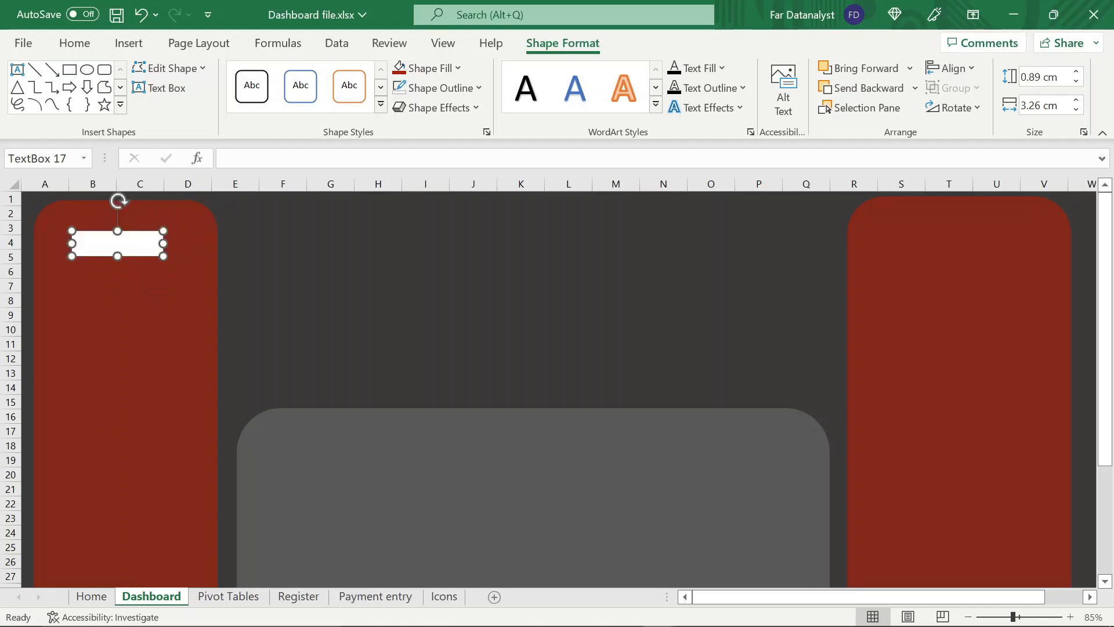
Link the text box to the Net payable total with the formula ='Pivot Tables'!A5
left_click(226, 157)
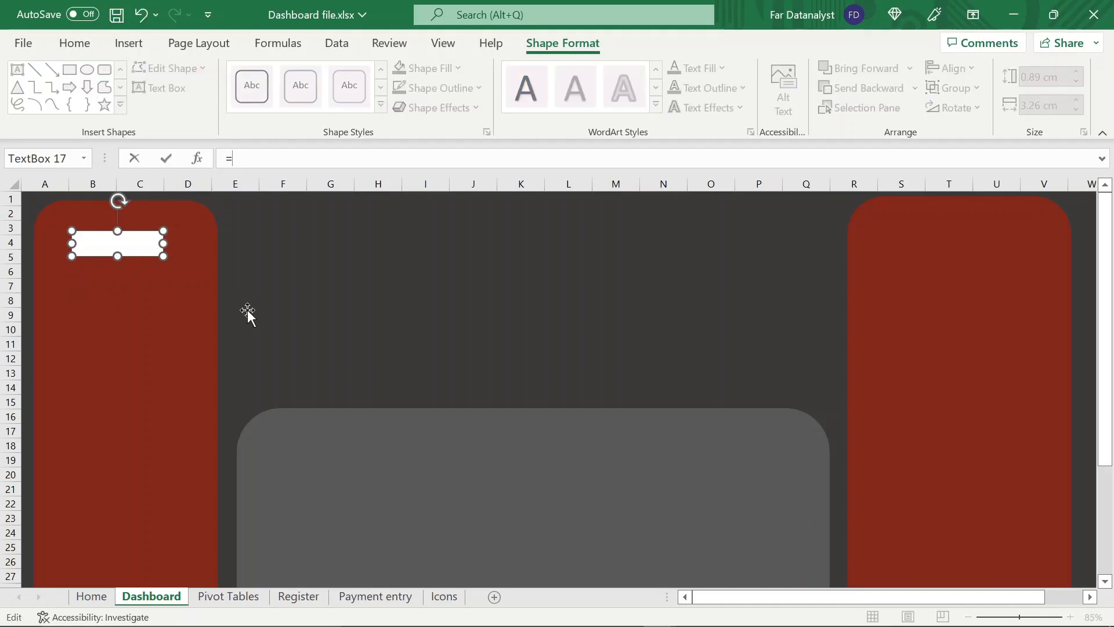
left_click(249, 599)
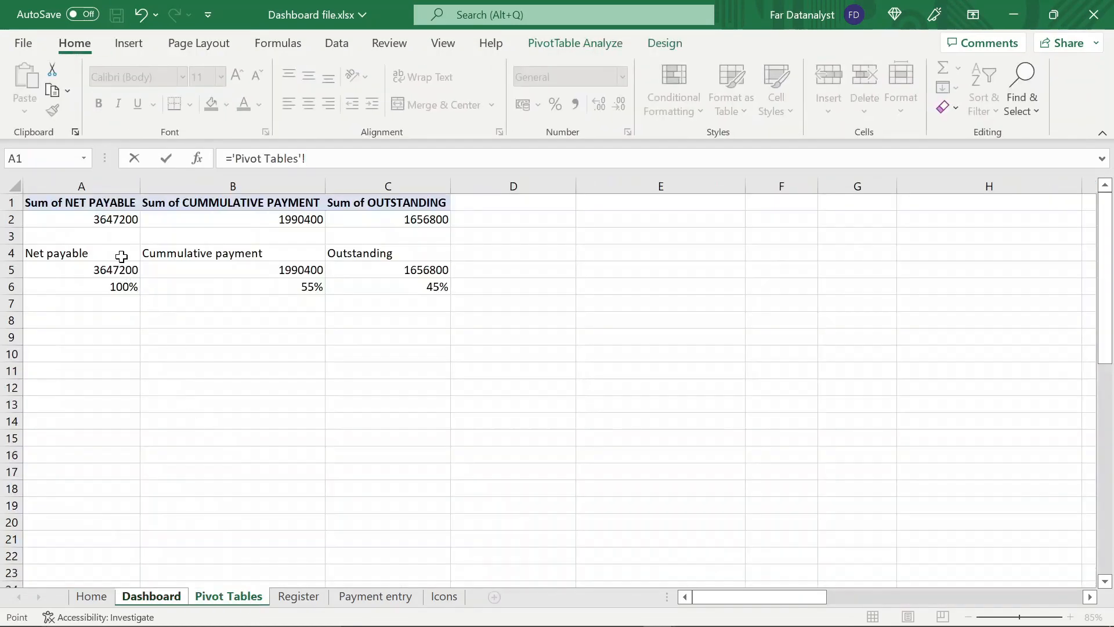
left_click(121, 273)
key("Return")
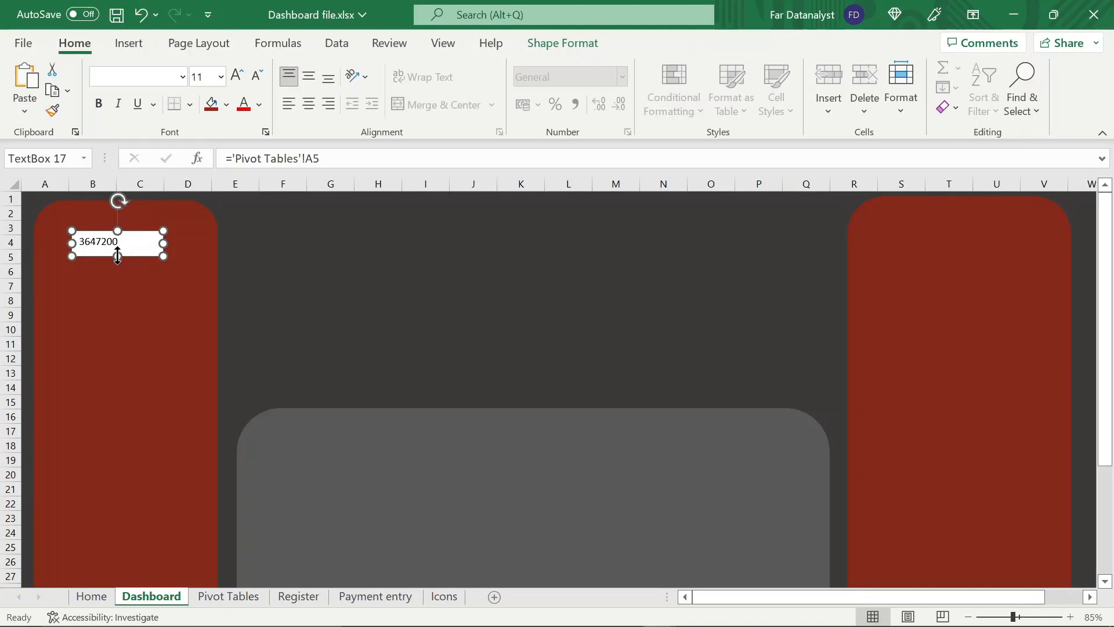
Duplicate the linked text box twice and space the copies below the original on the red panel
key("ctrl+d")
key("ctrl+d")
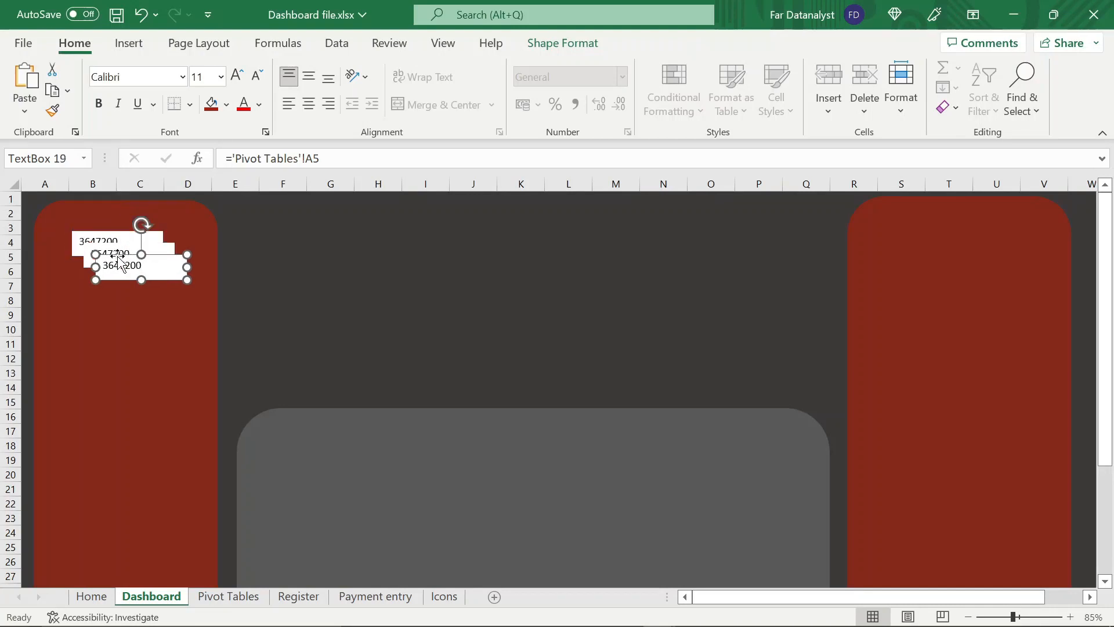
left_click(128, 255)
left_click_drag(123, 279, 114, 301)
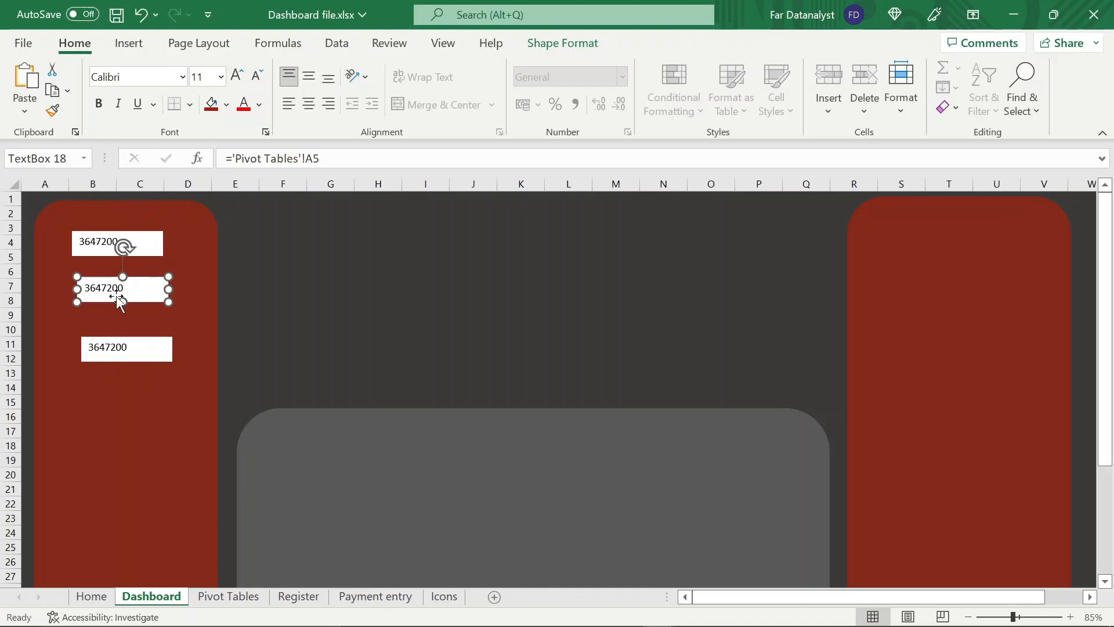
Relink the middle text box to the Cummulative payment total with the formula ='Pivot Tables'!B5
left_click(321, 159)
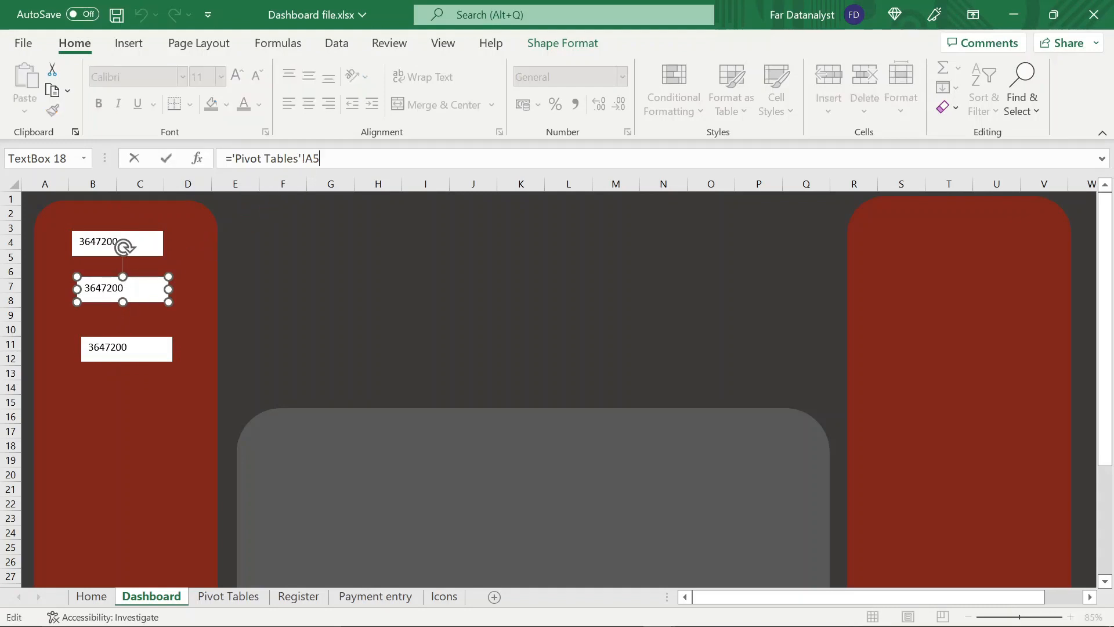
key("BackSpace")
key("BackSpace")
key("BackSpace")
key("BackSpace")
key("BackSpace")
key("BackSpace")
key("BackSpace")
key("BackSpace")
key("BackSpace")
key("BackSpace")
key("BackSpace")
key("BackSpace")
key("BackSpace")
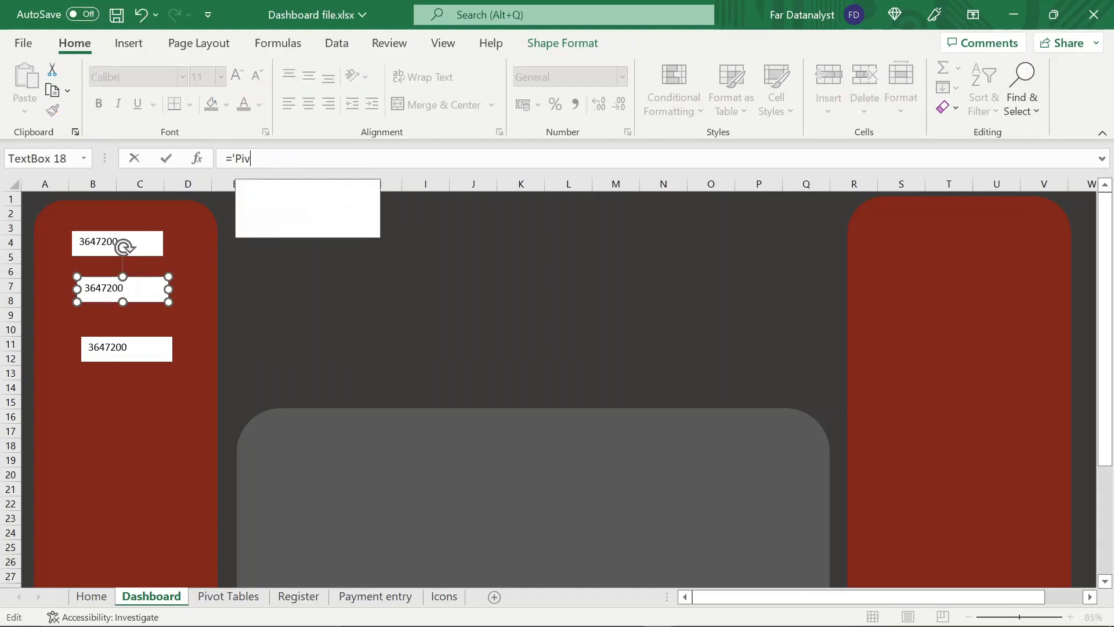
left_click(235, 597)
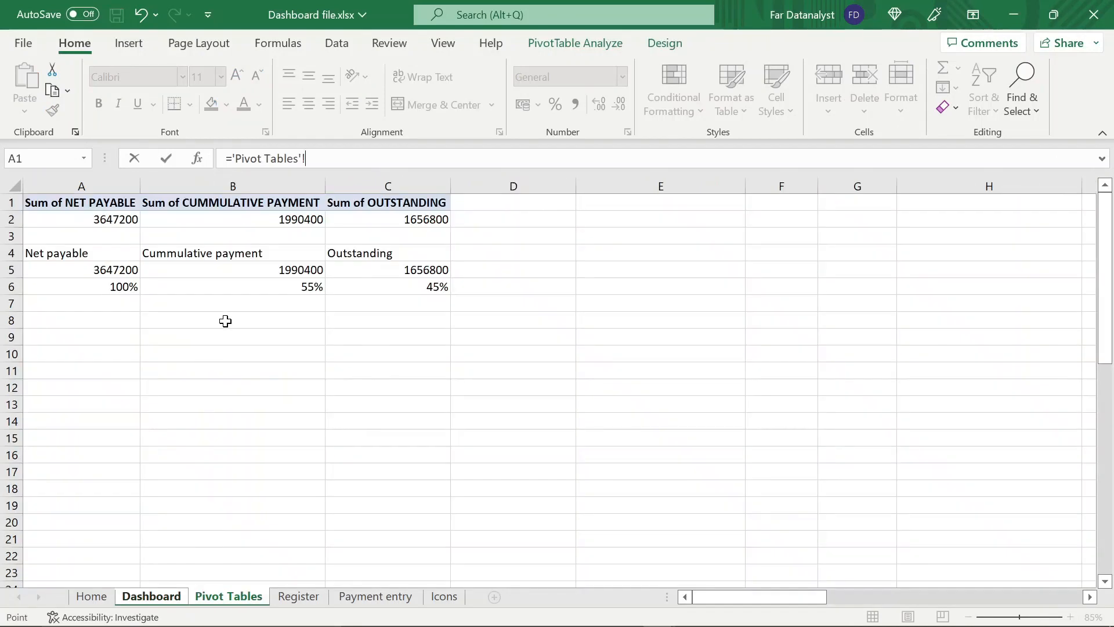
left_click(247, 271)
key("Return")
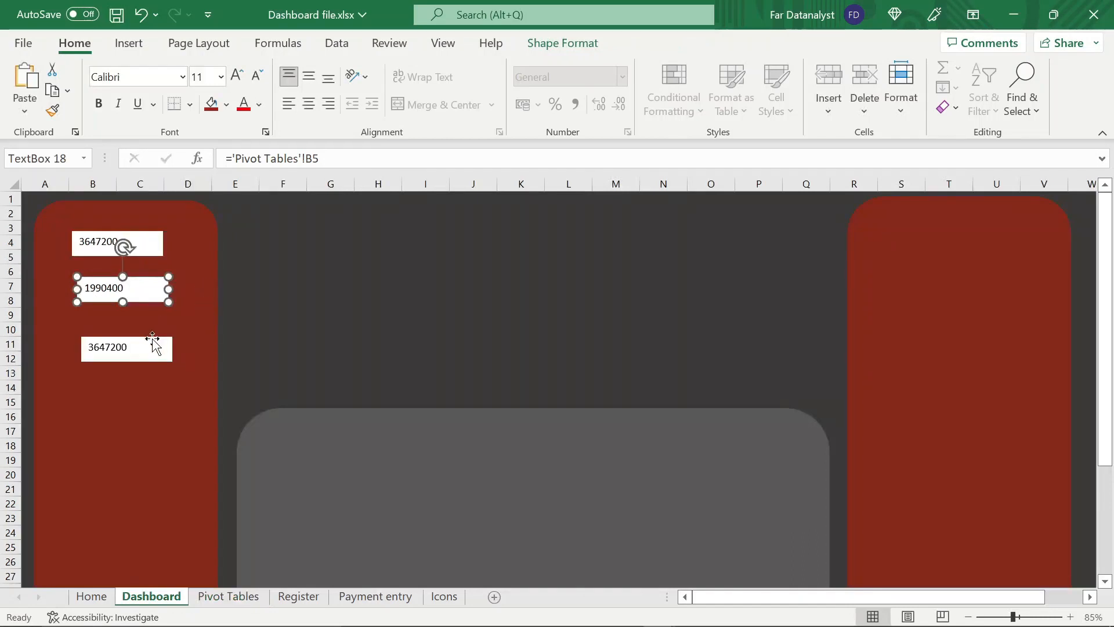
Relink the lowest text box to the Outstanding total with the formula ='Pivot Tables'!C5
left_click(154, 343)
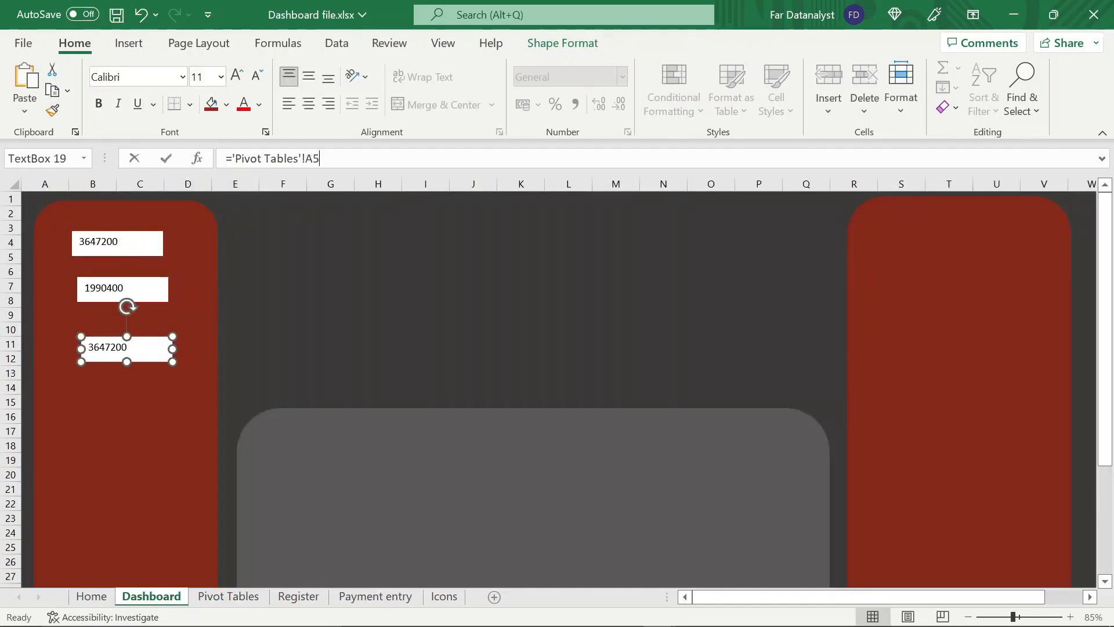
triple_click(319, 159)
key("BackSpace")
type("=")
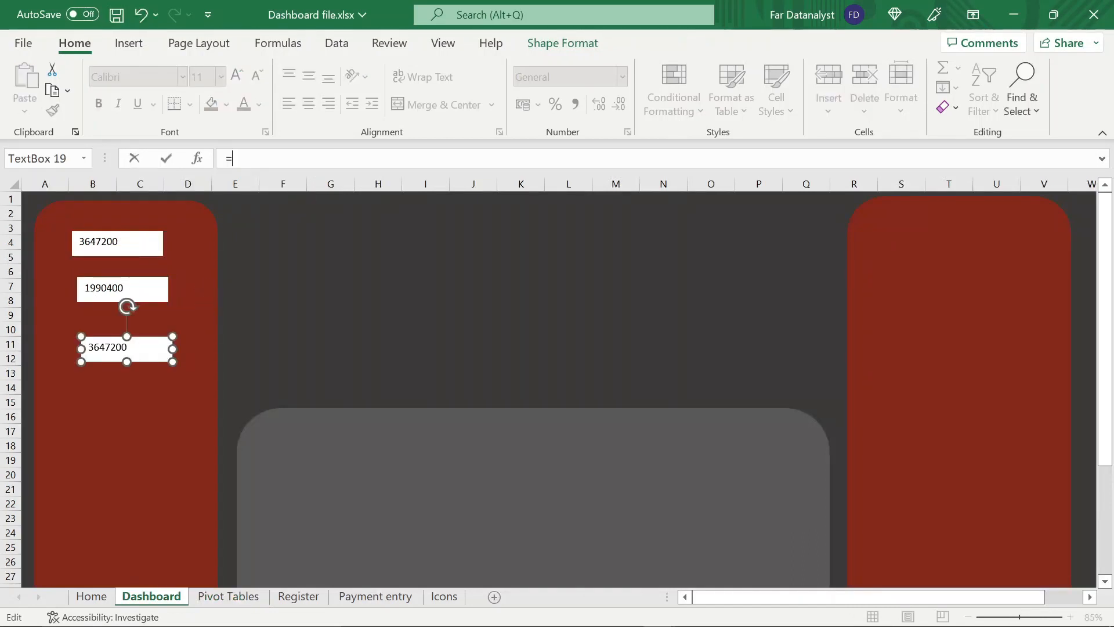
left_click(243, 598)
left_click(368, 271)
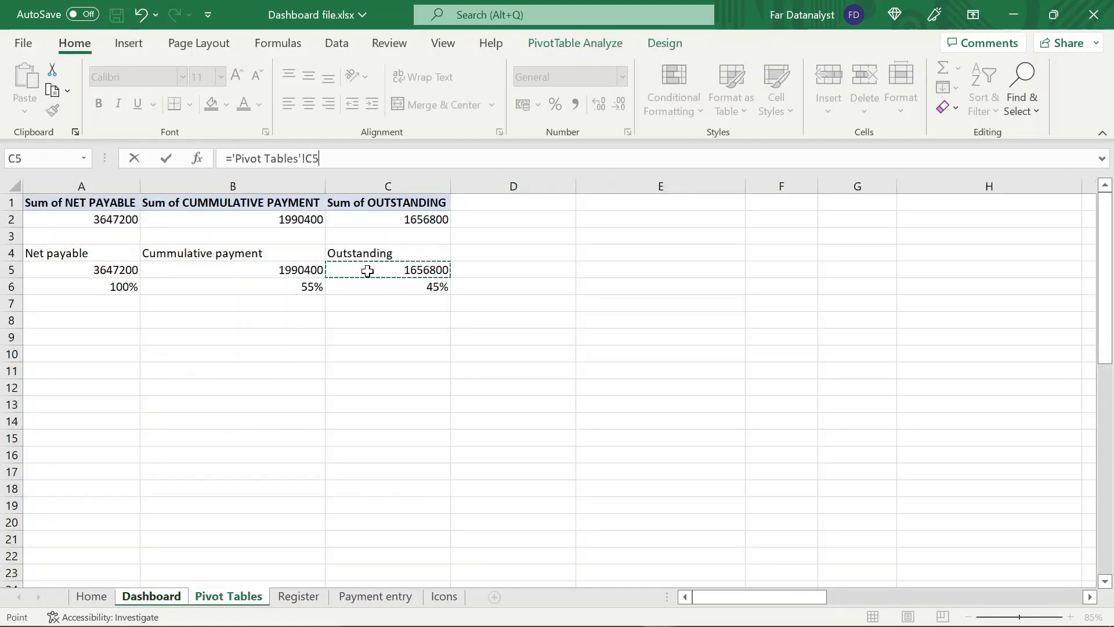
key("Return")
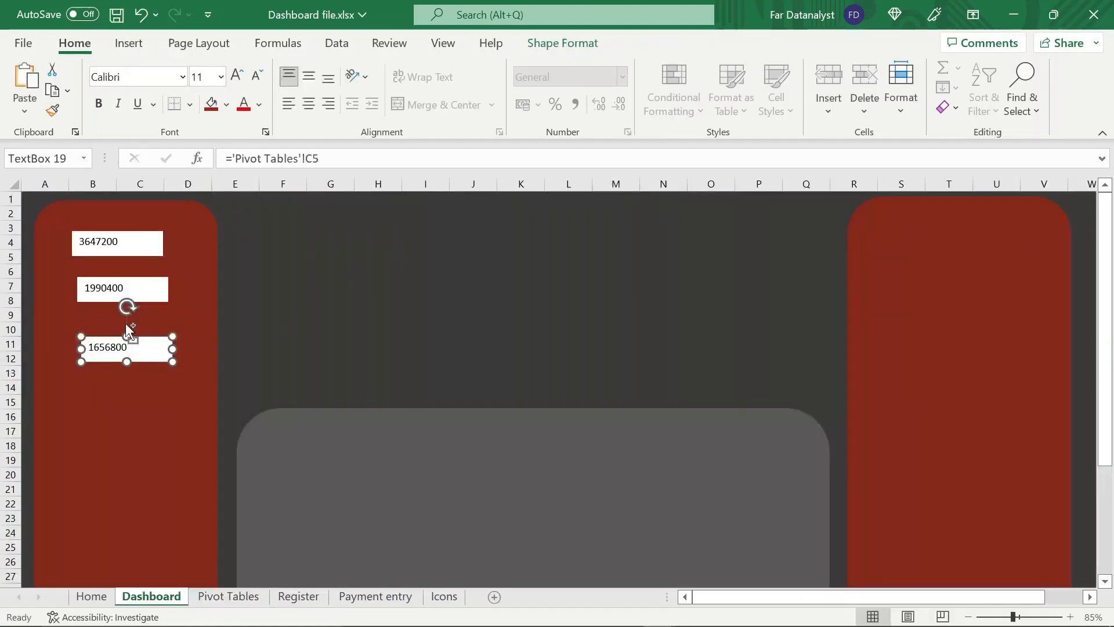
Set the text in all three linked text boxes to size 20 in the Arial Rounded MT font
left_click(123, 294, "shift")
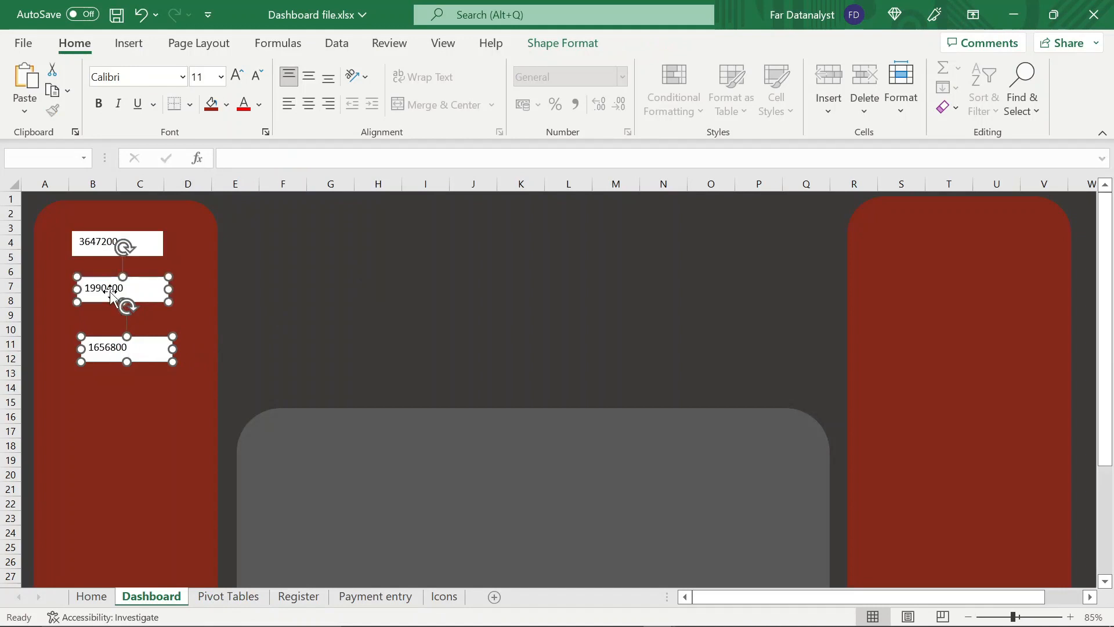
left_click(103, 243, "shift")
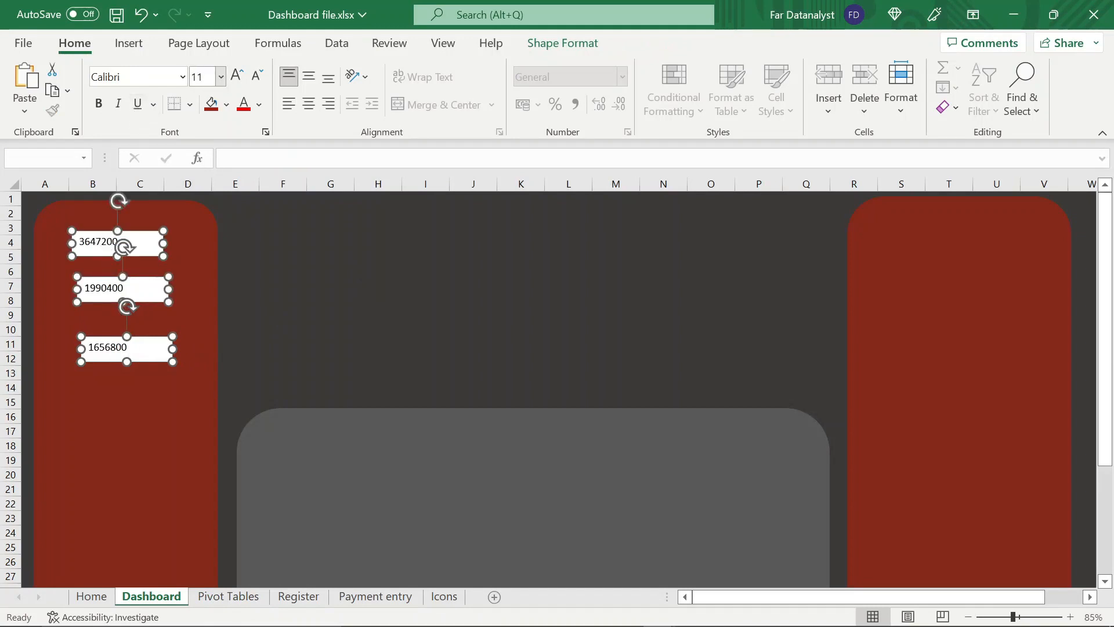
left_click(201, 77)
type("20")
key("Return")
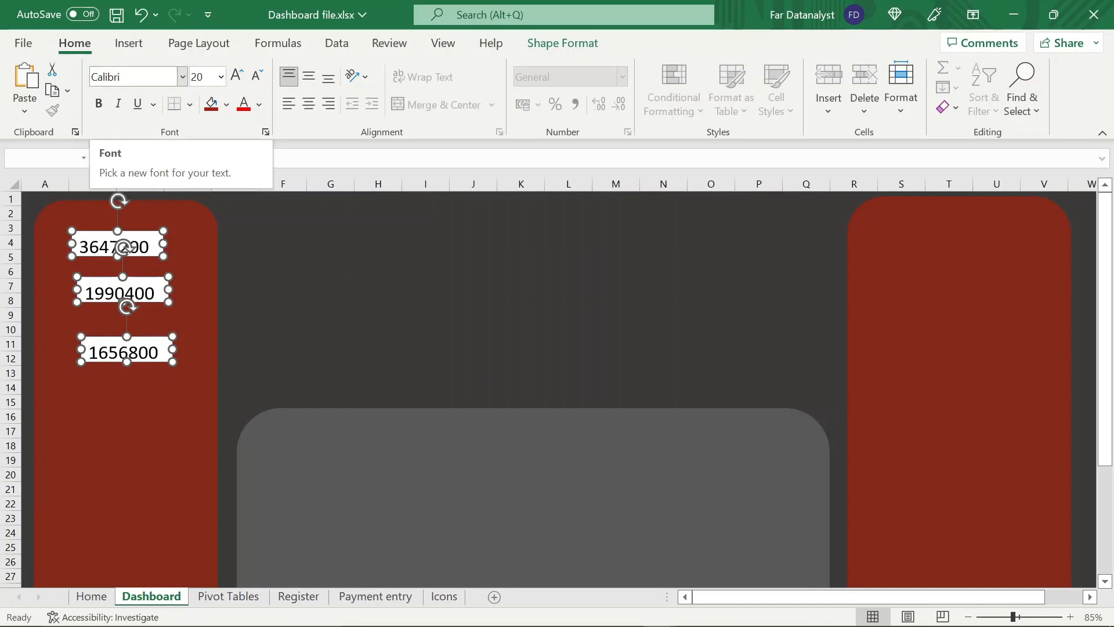
left_click(133, 77)
type("Arial Rounded MT")
key("Return")
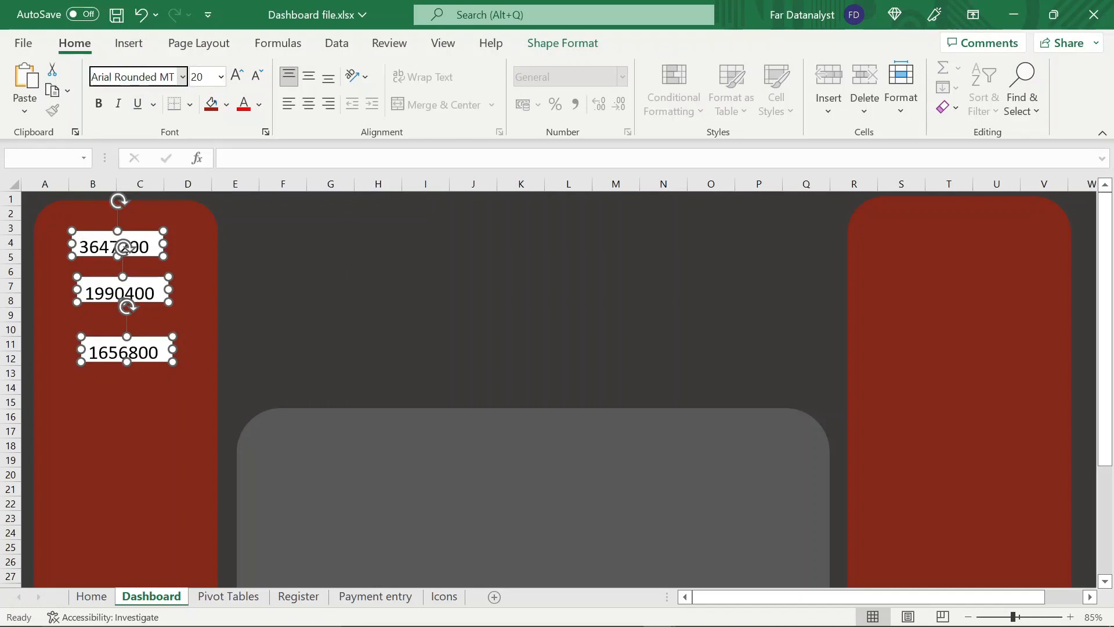
Widen the three text boxes together and move them slightly down within the red panel
left_click_drag(169, 289, 208, 293)
left_click_drag(123, 337, 114, 365)
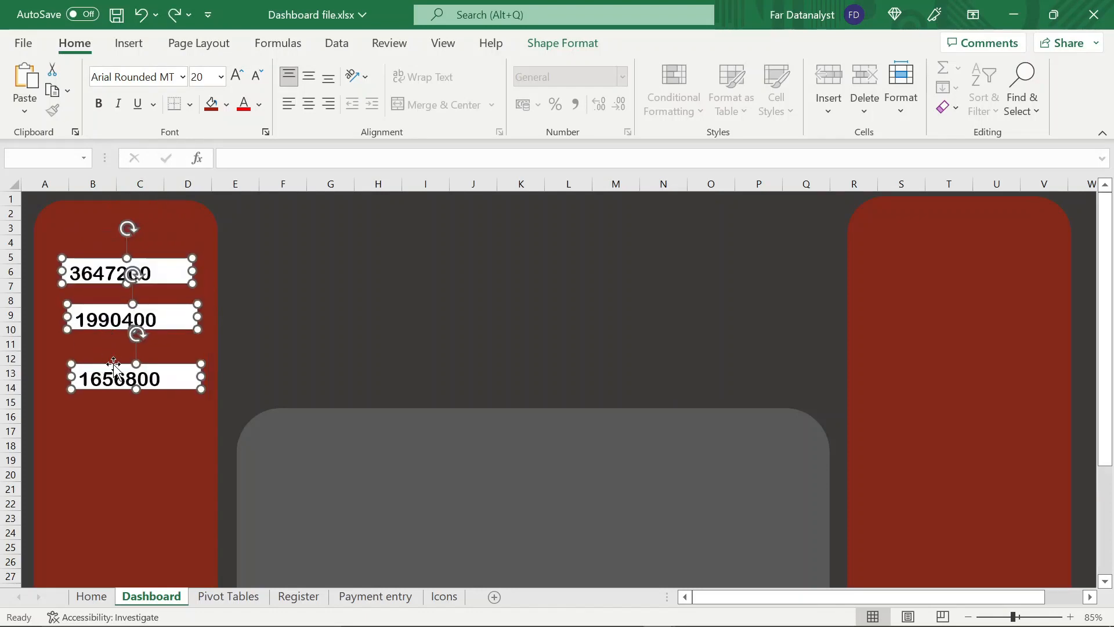
left_click(105, 416)
Format the totals in A2:C2 and A5:C5 of the Pivot Tables sheet as Currency and save the workbook
left_click(221, 598)
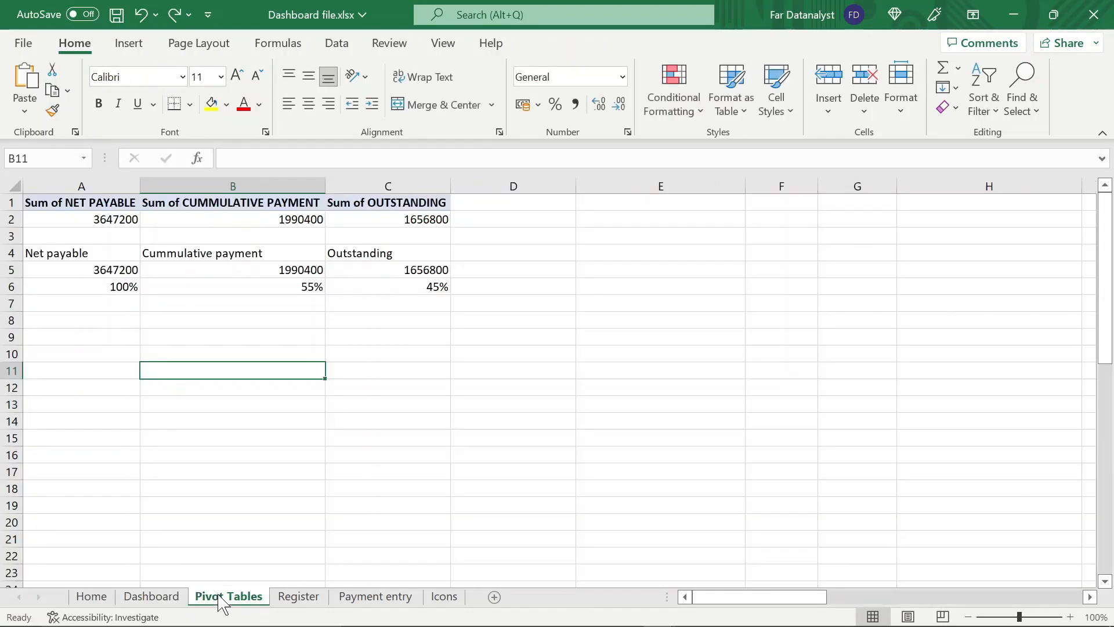
left_click(96, 272)
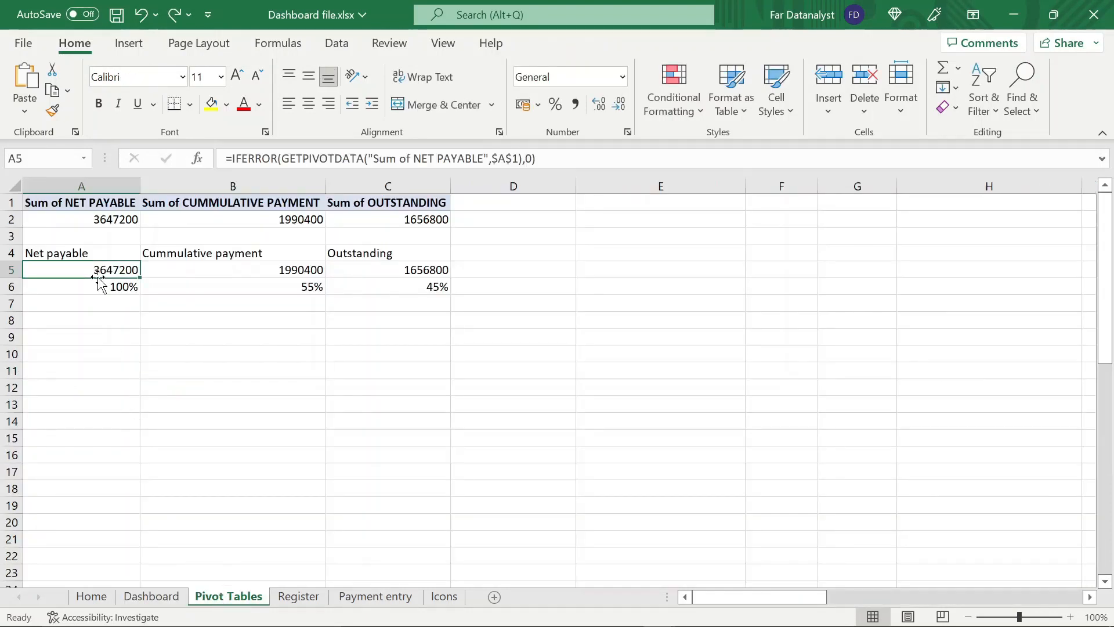
key("shift+Right")
key("shift+Right")
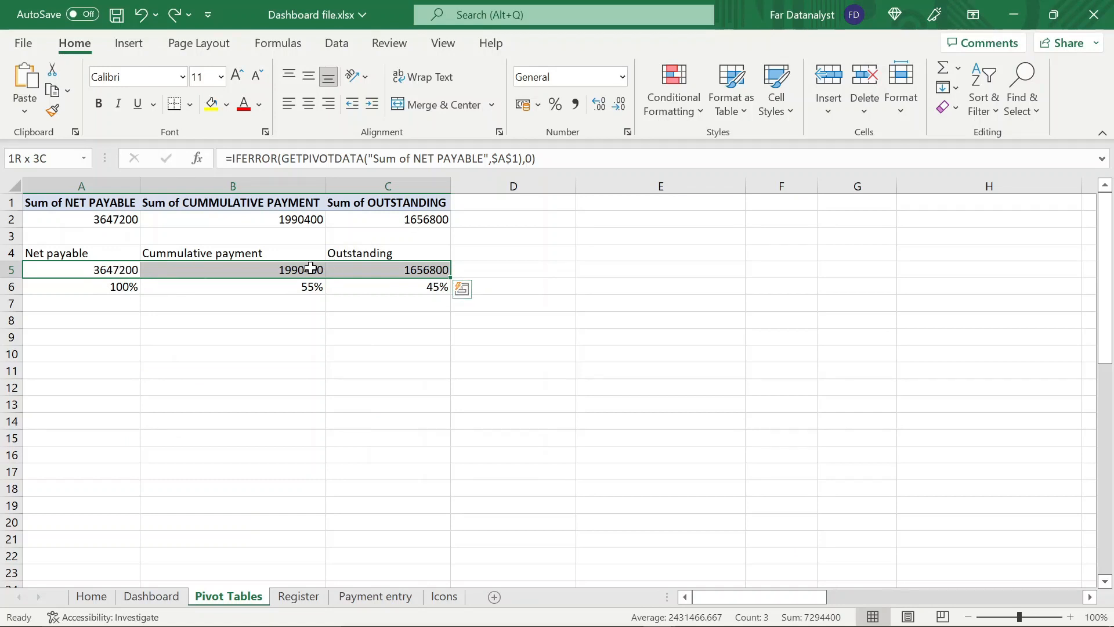
left_click(622, 77)
left_click(589, 209)
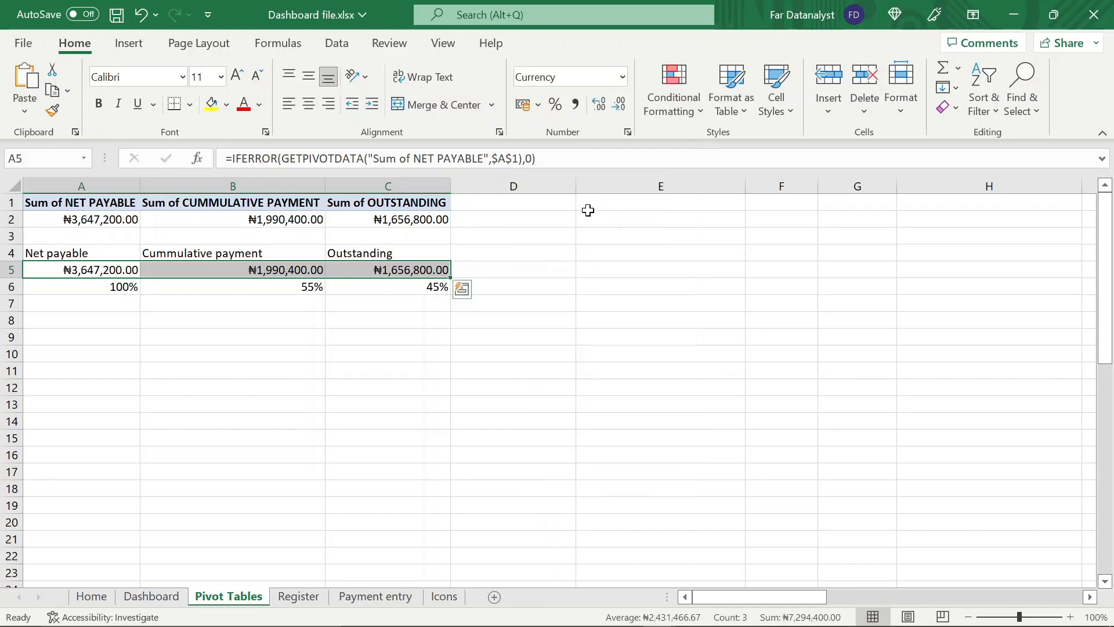
left_click(497, 369)
key("ctrl+s")
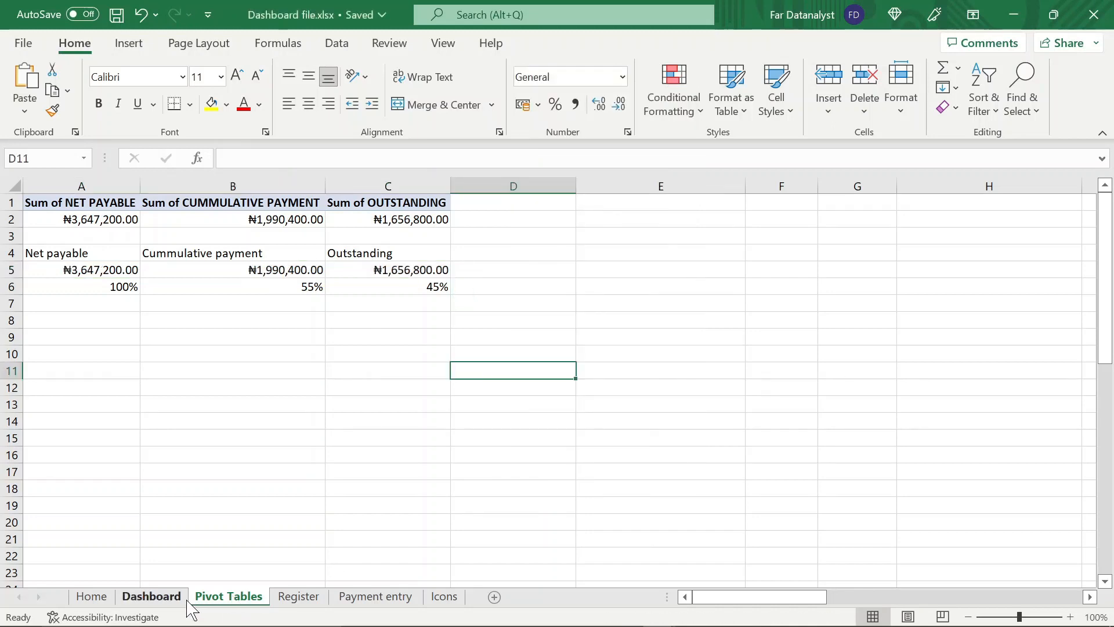
Check how the currency amounts fit in the Dashboard text boxes, and return to the Pivot Tables sheet
left_click(186, 600)
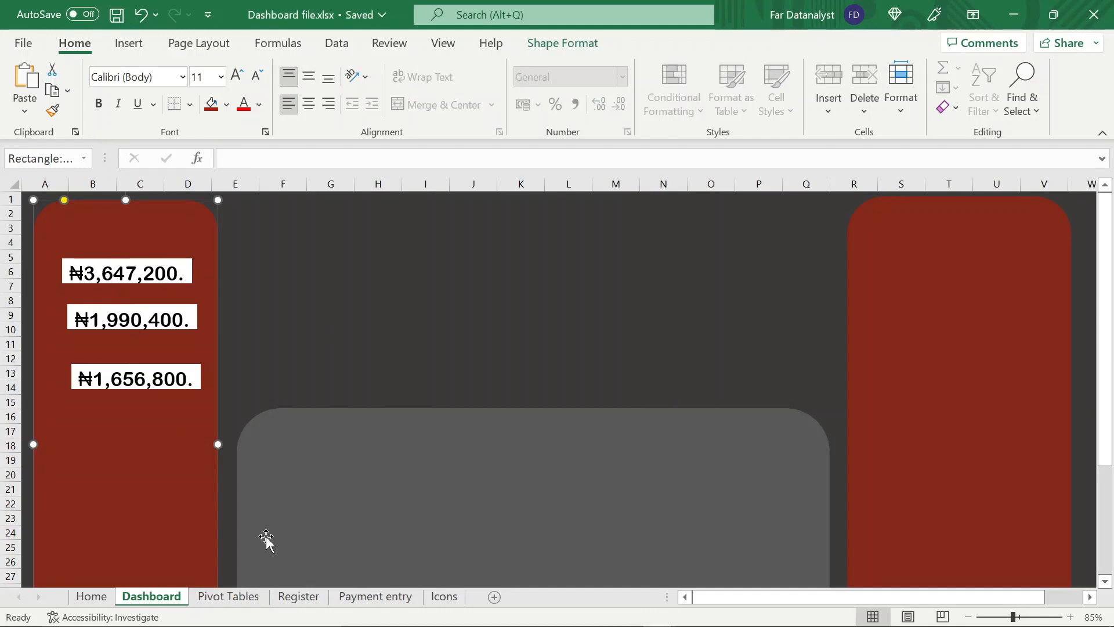
left_click(221, 597)
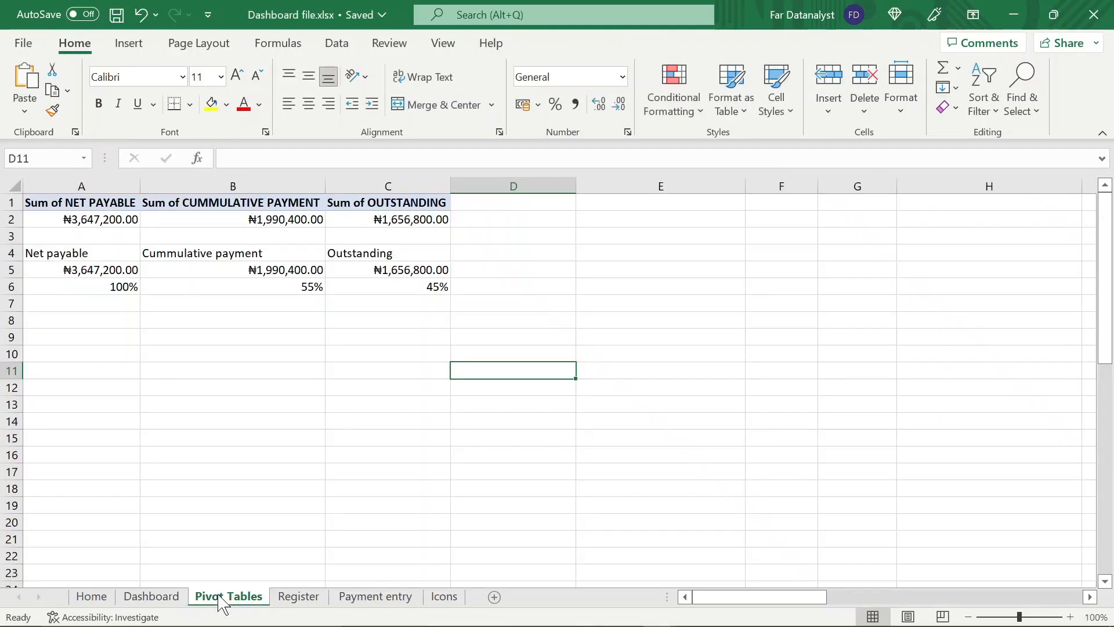
Widen the three linked amount text boxes on the Dashboard sheet so the full currency amounts fit
left_click(151, 597)
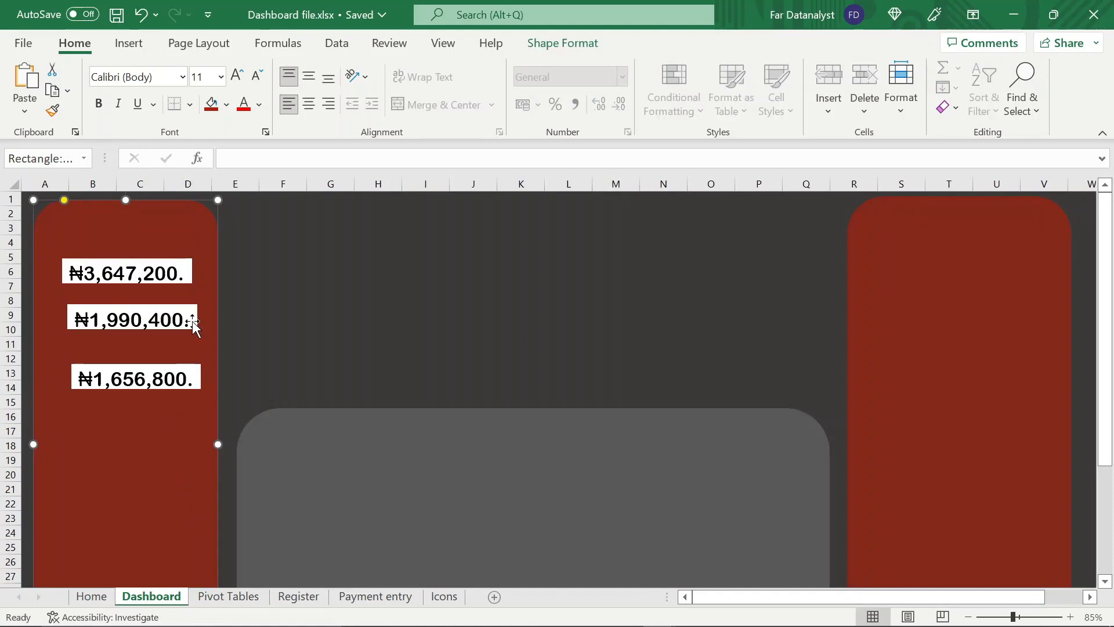
left_click(152, 282)
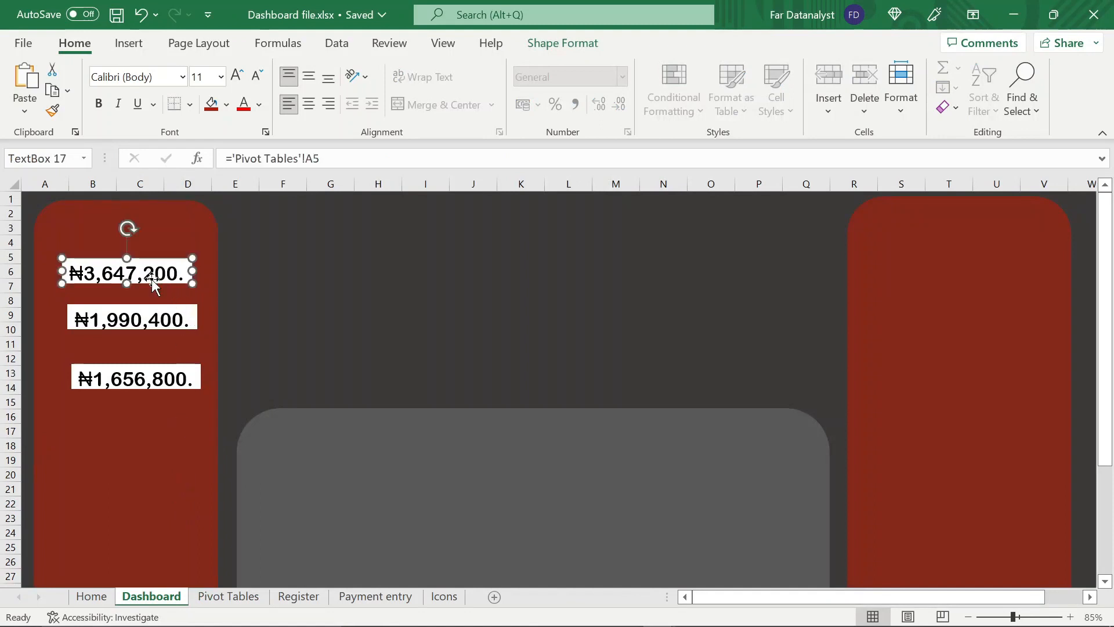
left_click_drag(196, 269, 212, 270)
left_click(143, 323, "shift")
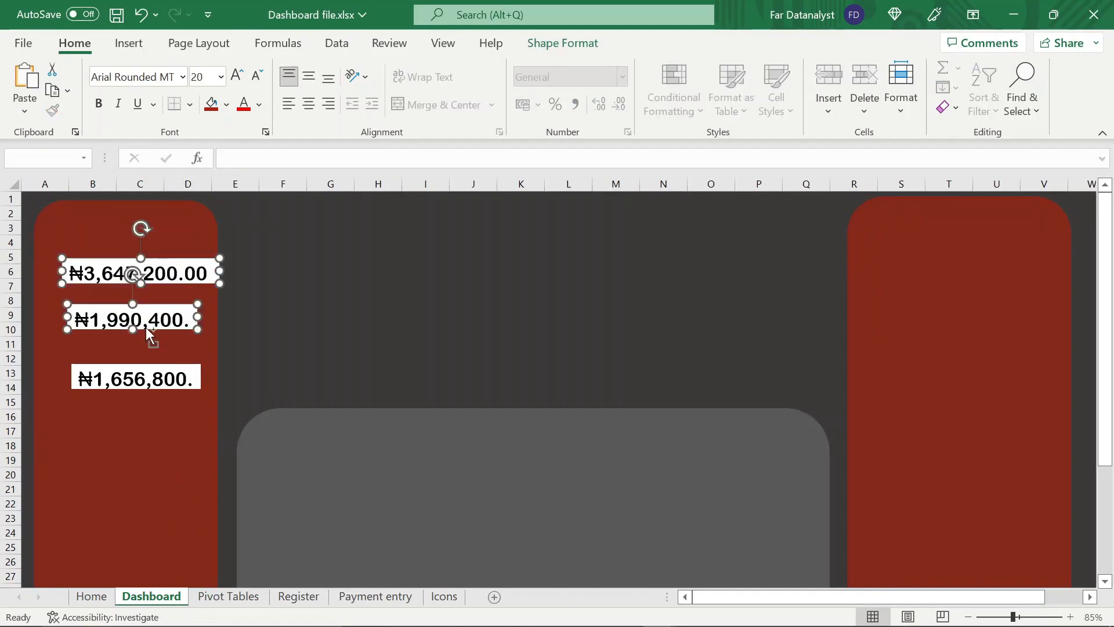
left_click(146, 380, "shift")
left_click_drag(197, 316, 240, 321)
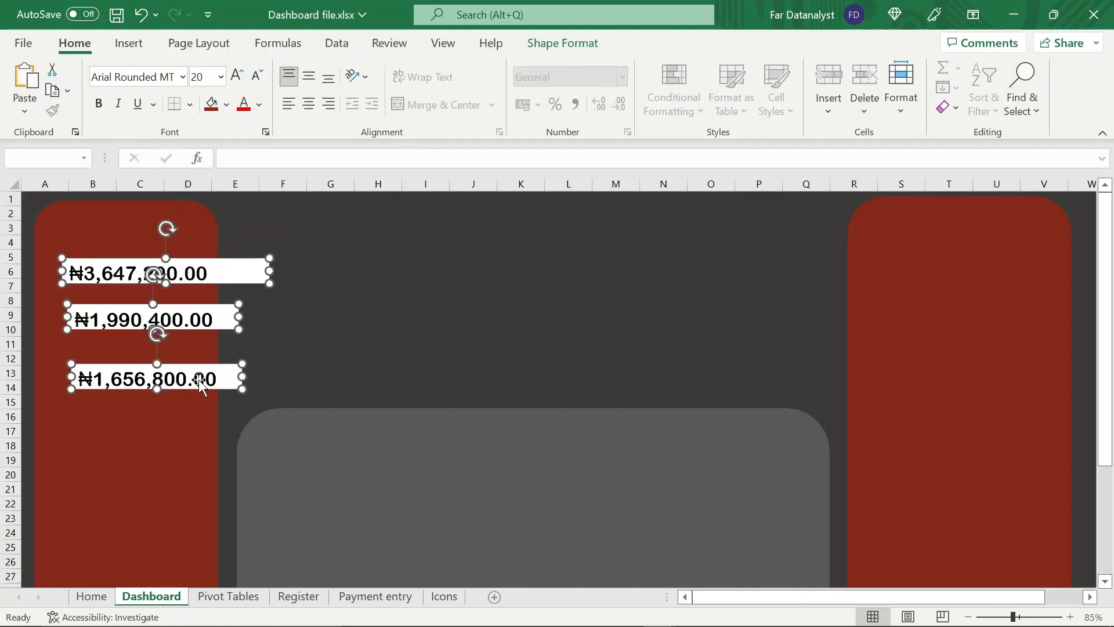
Remove the fill from the three amount text boxes and narrow them toward the red panel's width
key("ctrl+1")
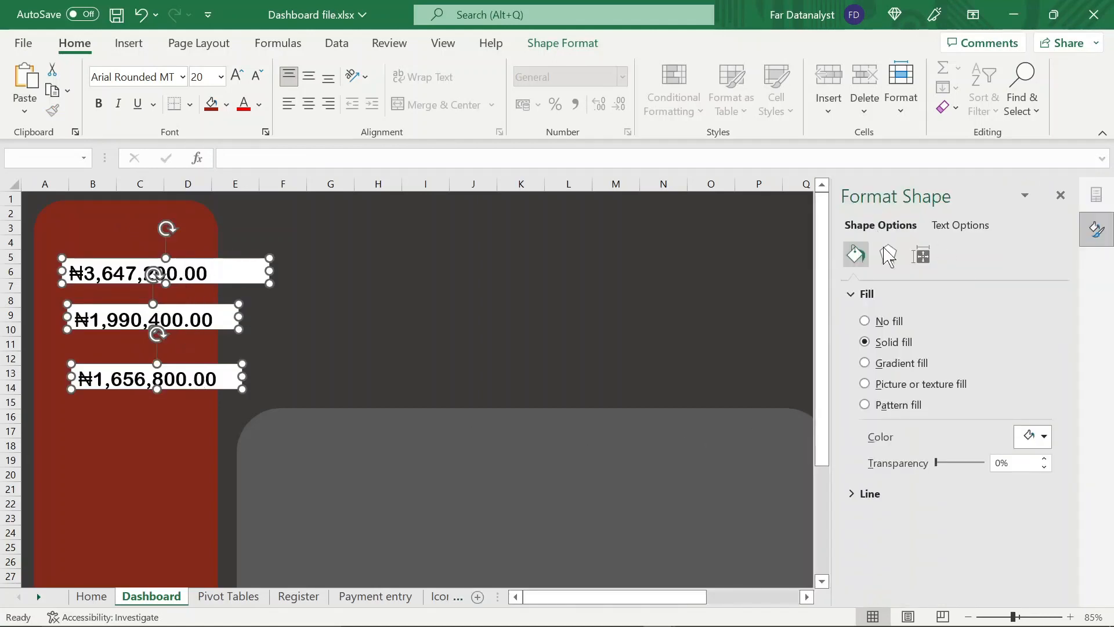
left_click(865, 321)
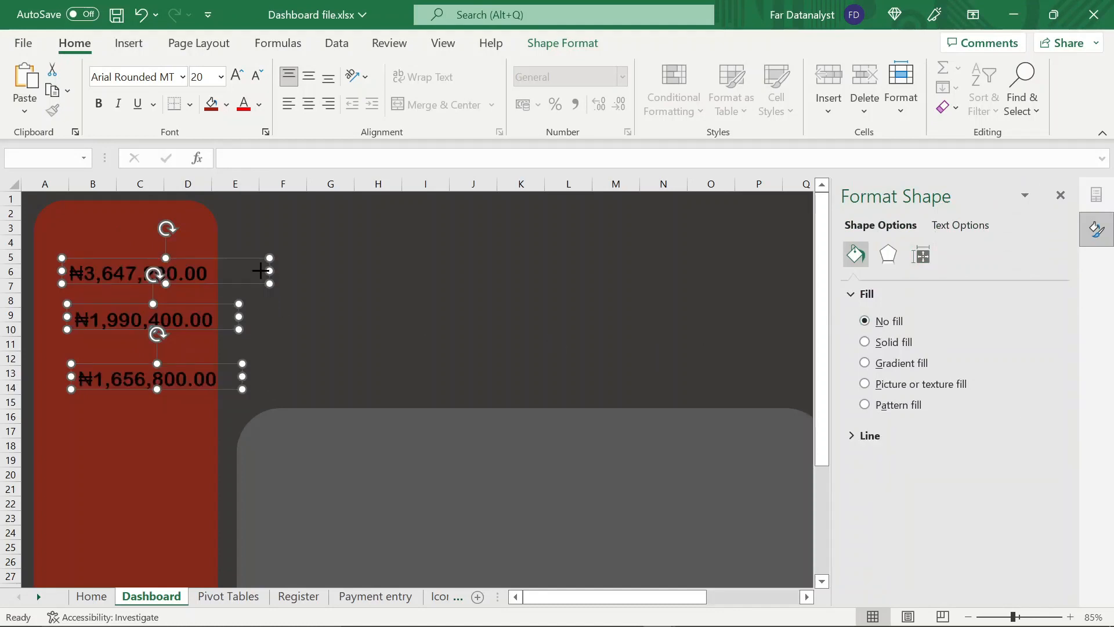
left_click_drag(260, 271, 217, 270)
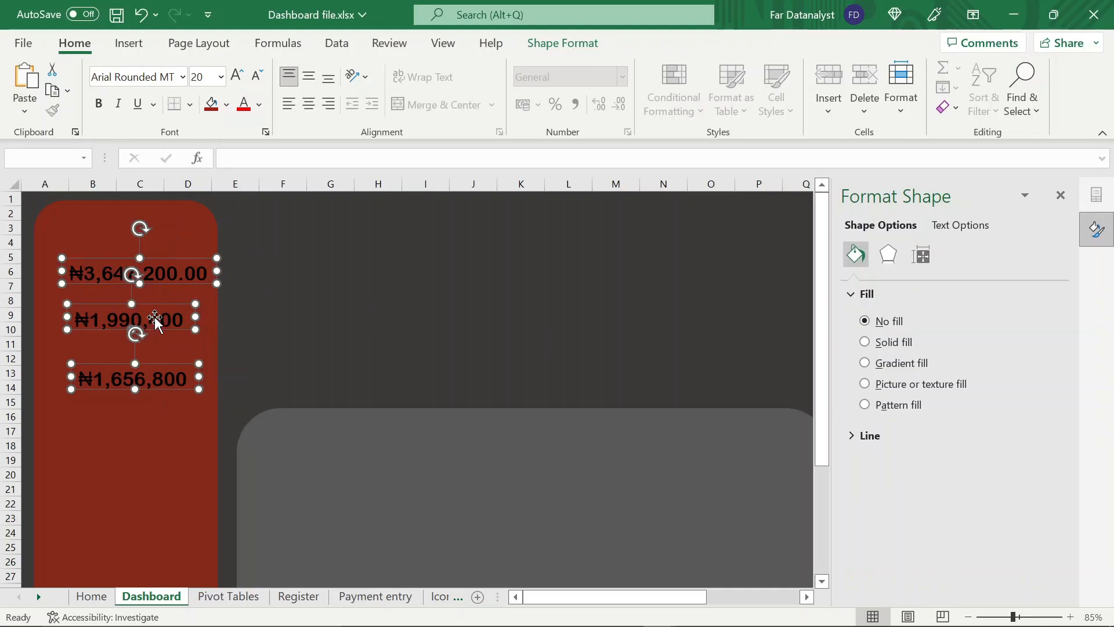
left_click(180, 426)
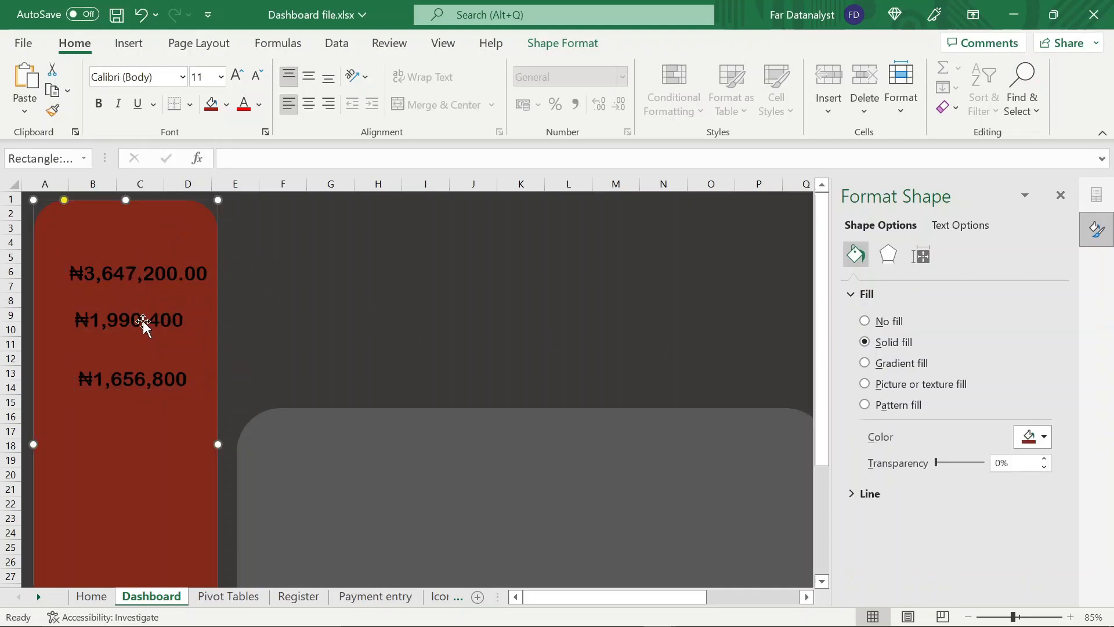
Widen the lower two amount text boxes and move all three amounts further down the left red panel
left_click(143, 322)
left_click(148, 384, "shift")
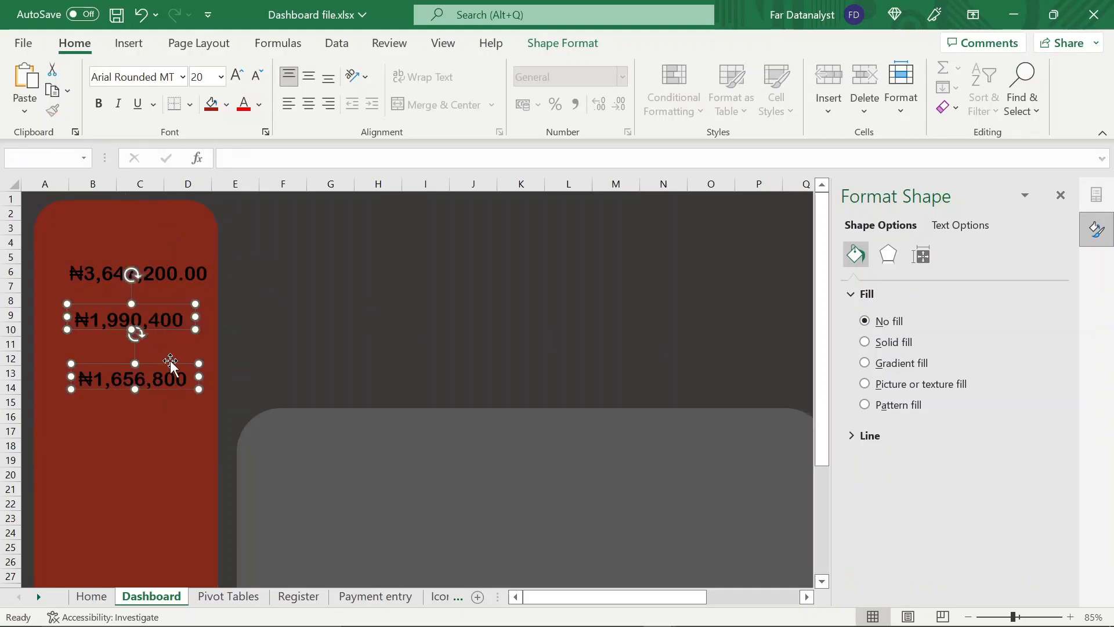
left_click_drag(196, 317, 235, 317)
left_click_drag(130, 365, 112, 419)
left_click_drag(116, 281, 108, 313)
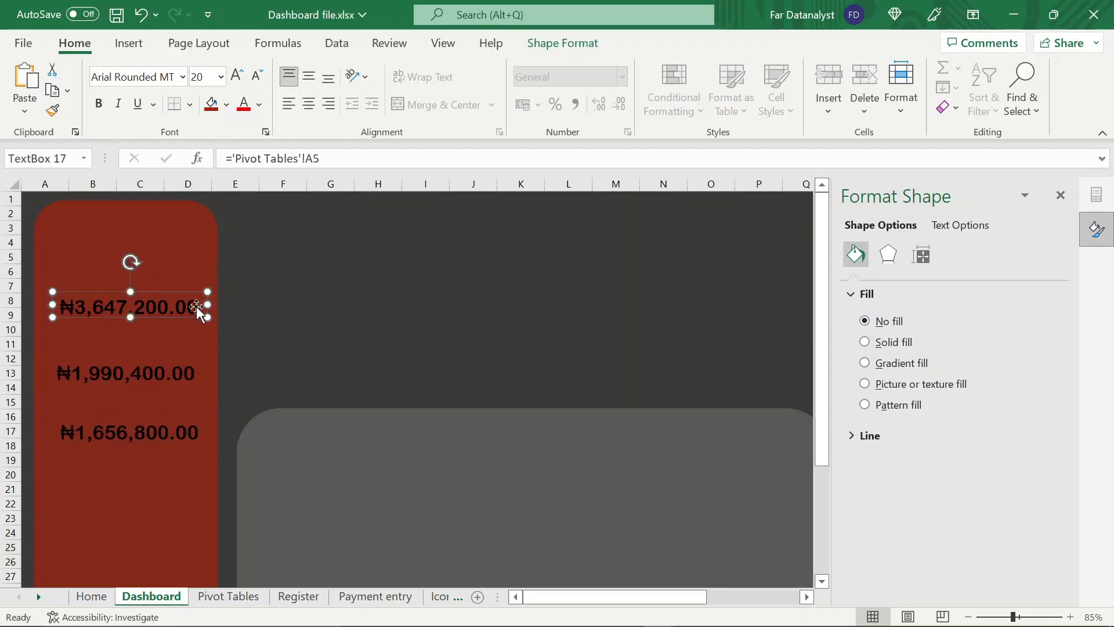
left_click(194, 257)
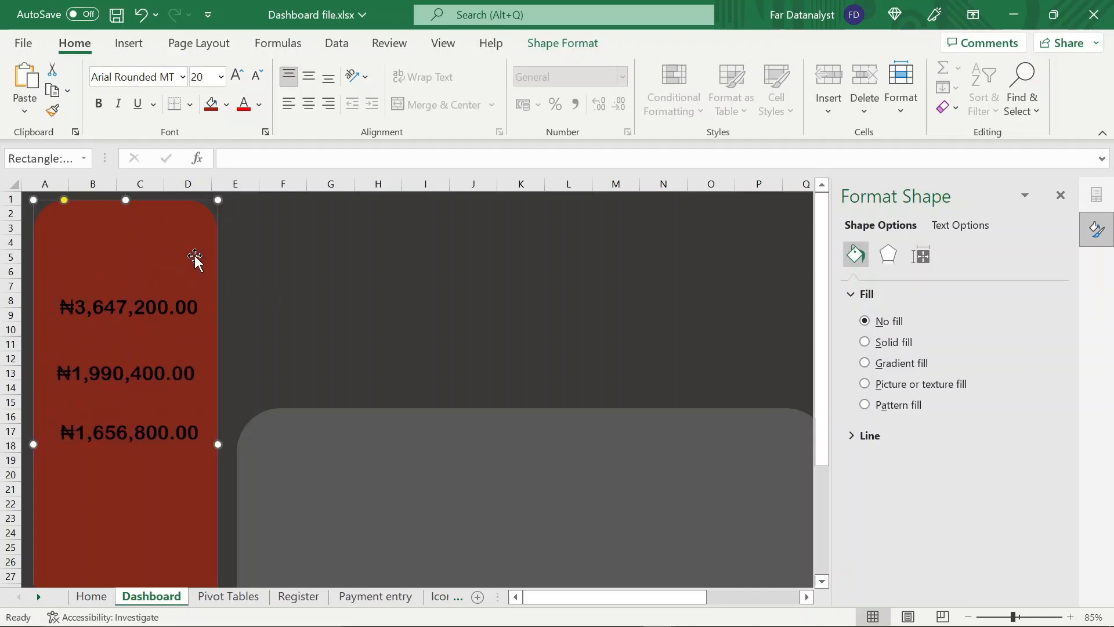
Add a text box about 2.53 by 0.66 cm above the first amount and remove its outline
left_click(130, 46)
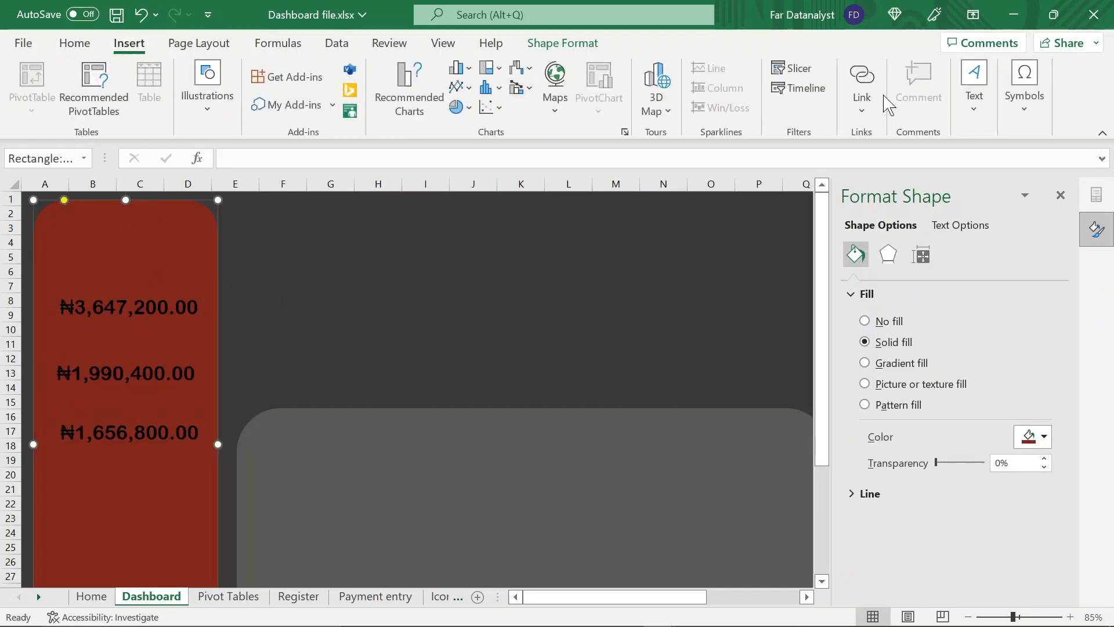
left_click(980, 103)
left_click(913, 183)
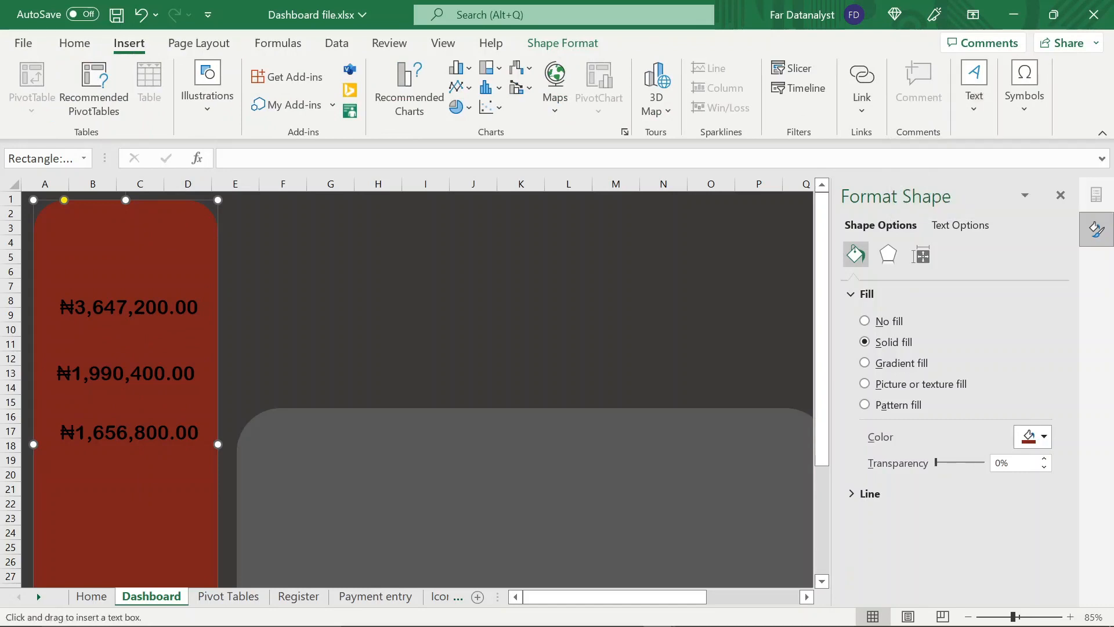
left_click_drag(117, 254, 159, 264)
left_click(556, 45)
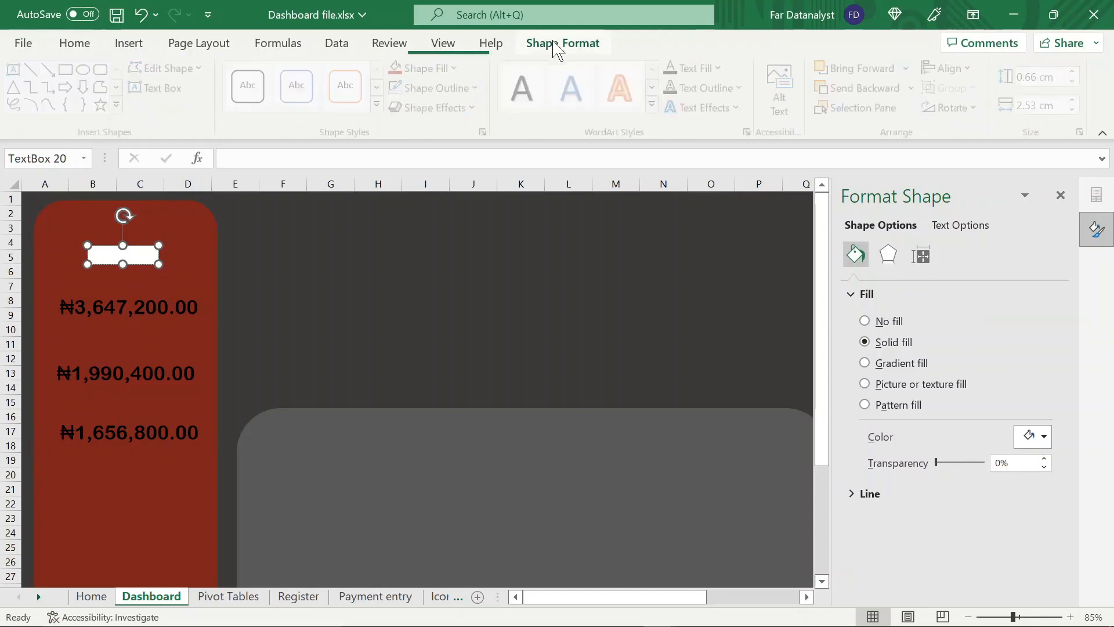
left_click(480, 88)
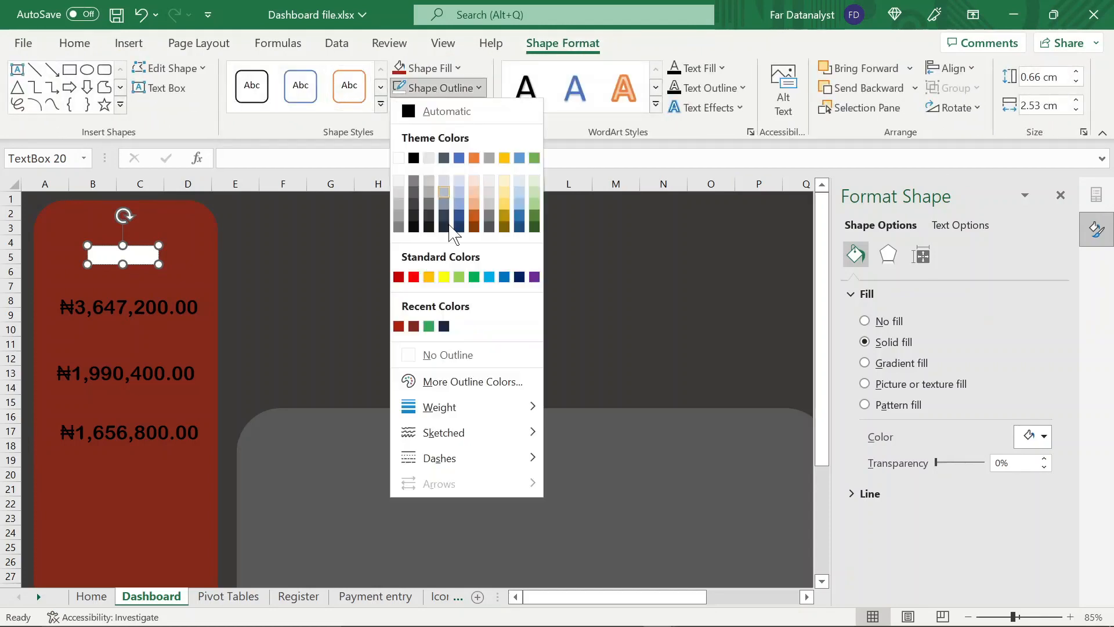
left_click(438, 354)
left_click(439, 354)
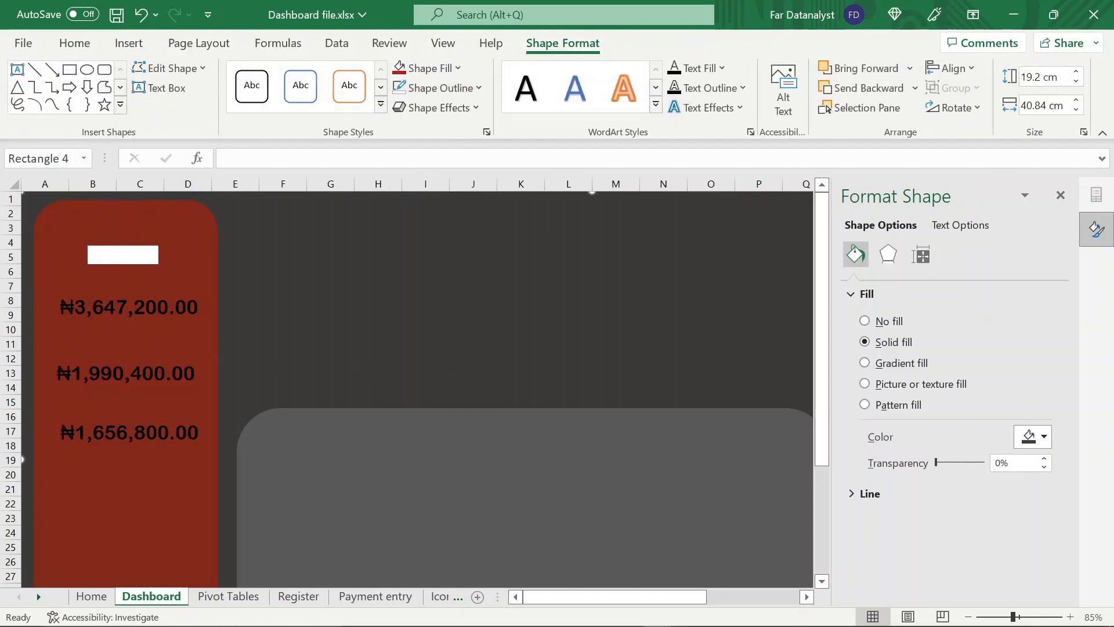
Enter REVENUE EXPECTED in the new text box and enlarge the box to about 4.03 by 0.75 cm
left_click(149, 260)
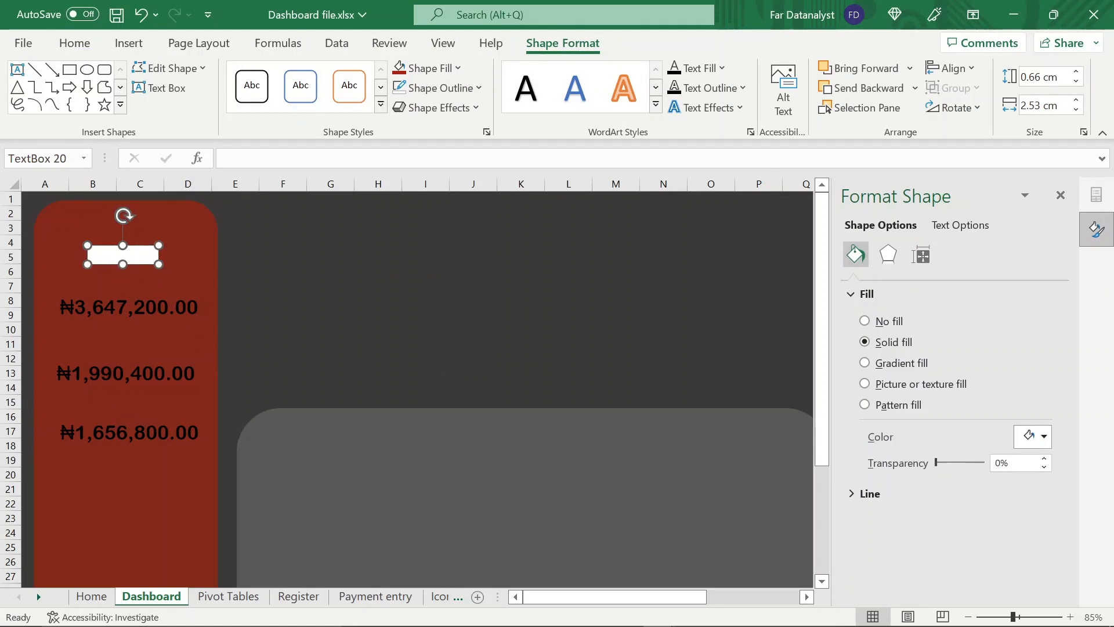
key("BackSpace")
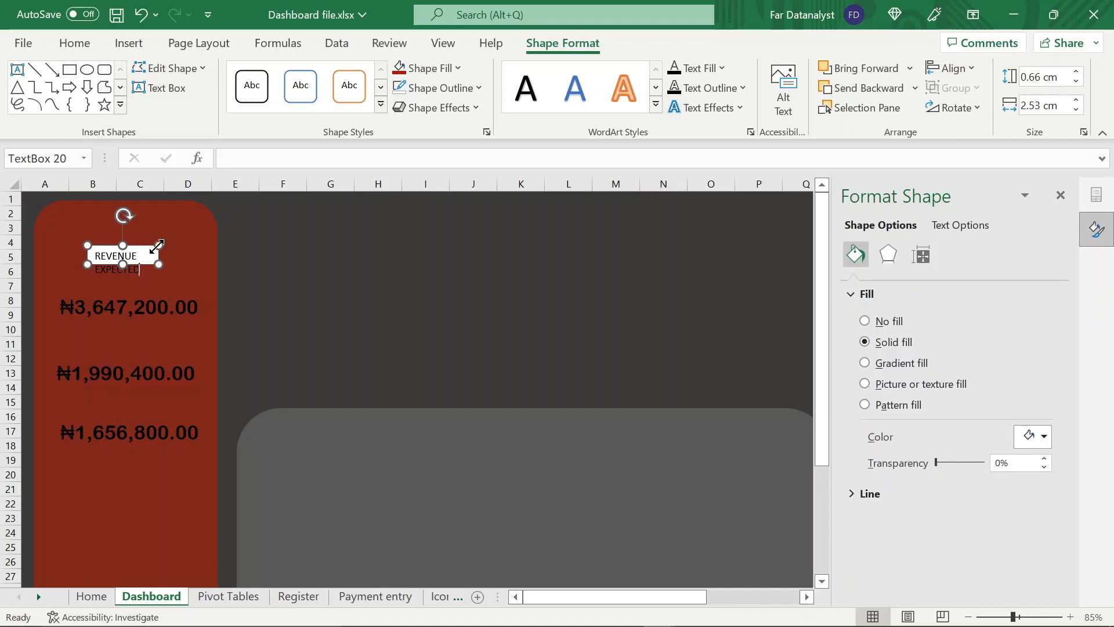
left_click_drag(157, 246, 200, 241)
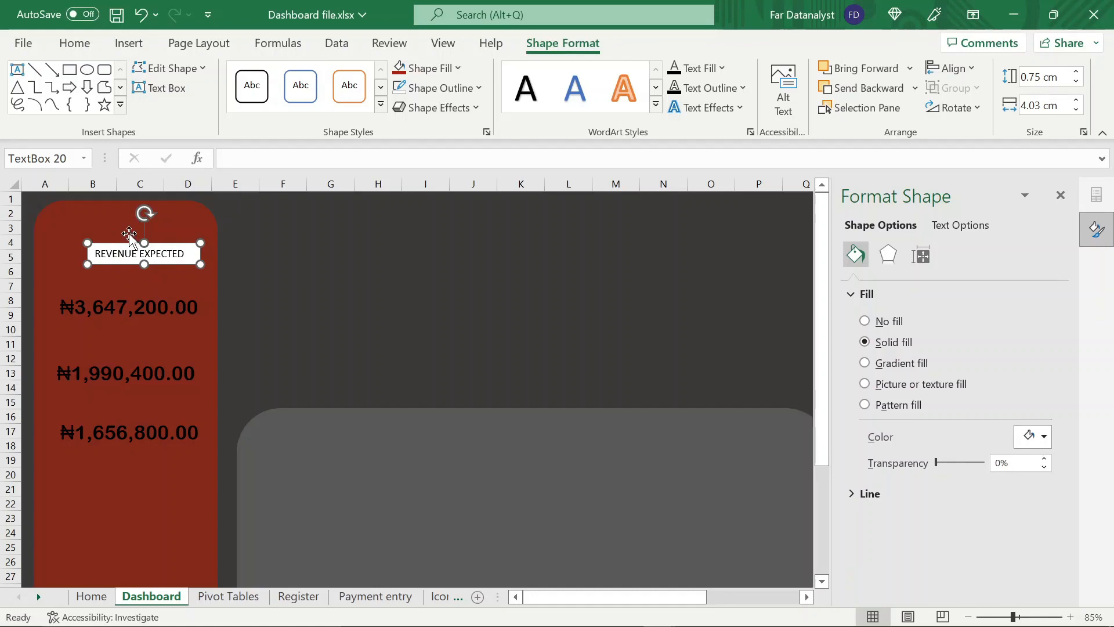
Move the REVENUE EXPECTED label near the top of the red panel and the first amount up beneath it
left_click_drag(119, 242, 107, 224)
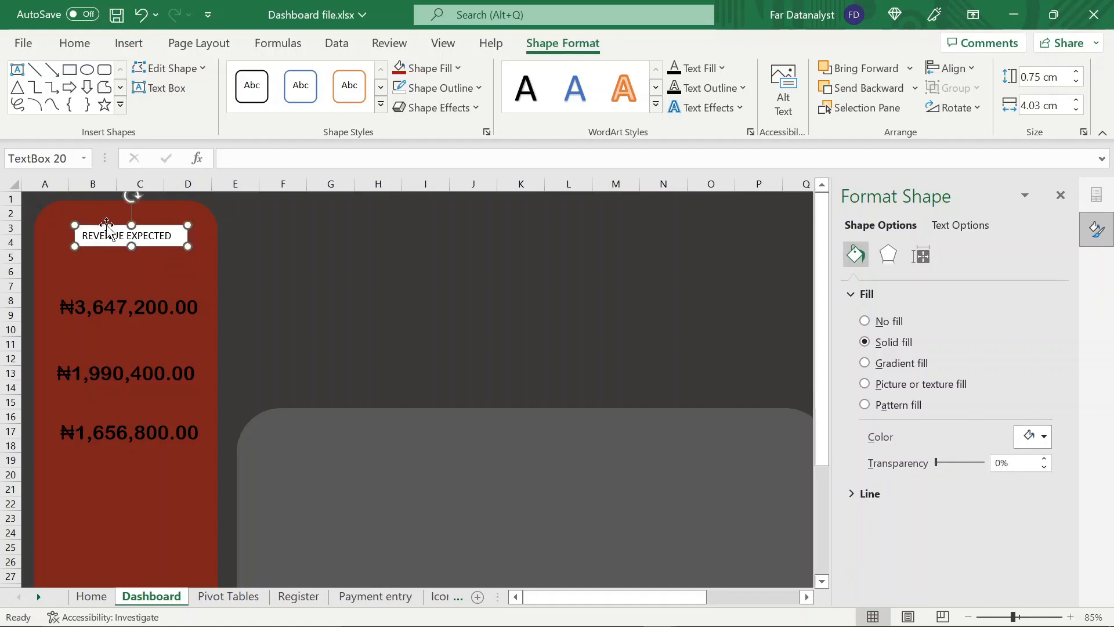
left_click(117, 281)
left_click_drag(116, 281, 116, 240)
Duplicate the REVENUE EXPECTED label twice and place the copies above the second and third amounts
left_click(172, 235)
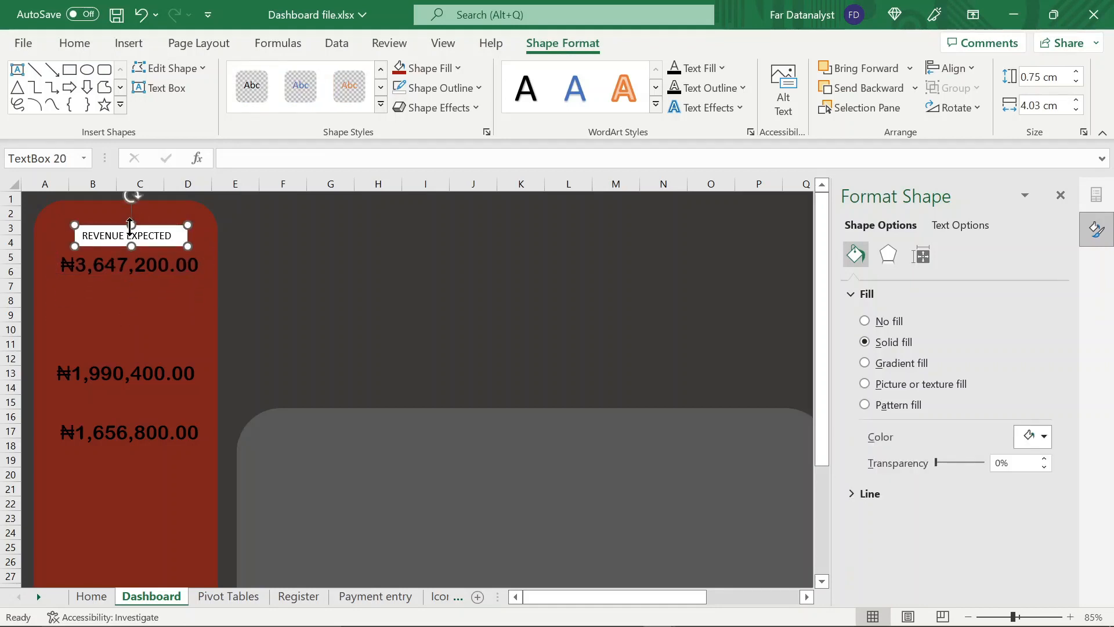
key("ctrl+d")
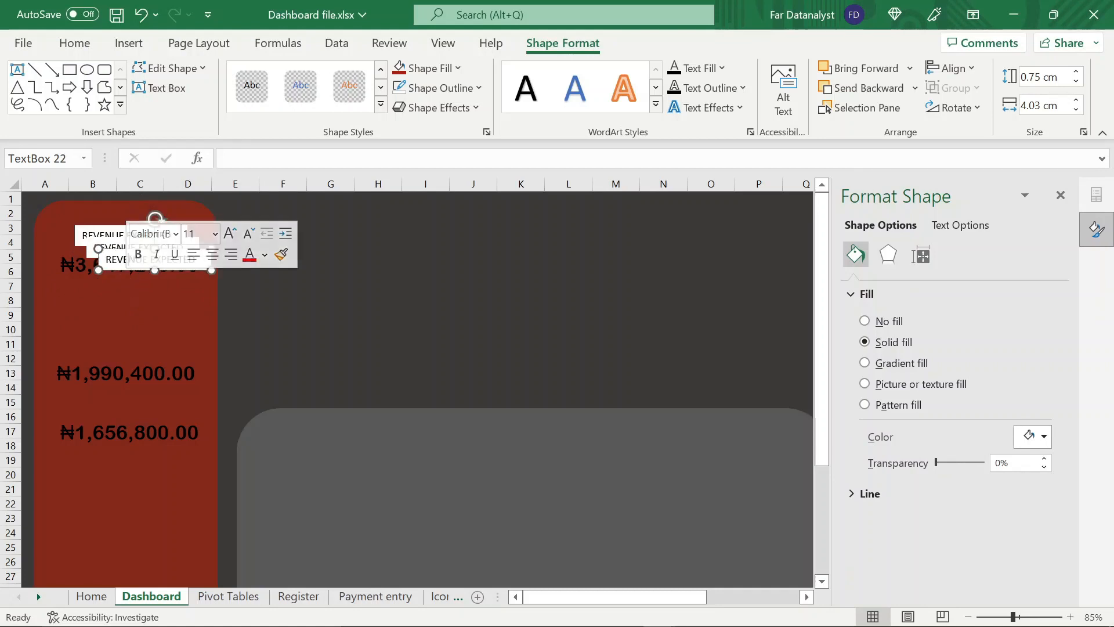
left_click_drag(110, 247, 118, 416)
Set the font of all three label text boxes to Arial and enlarge the boxes together to fit the text
left_click(119, 344, "shift")
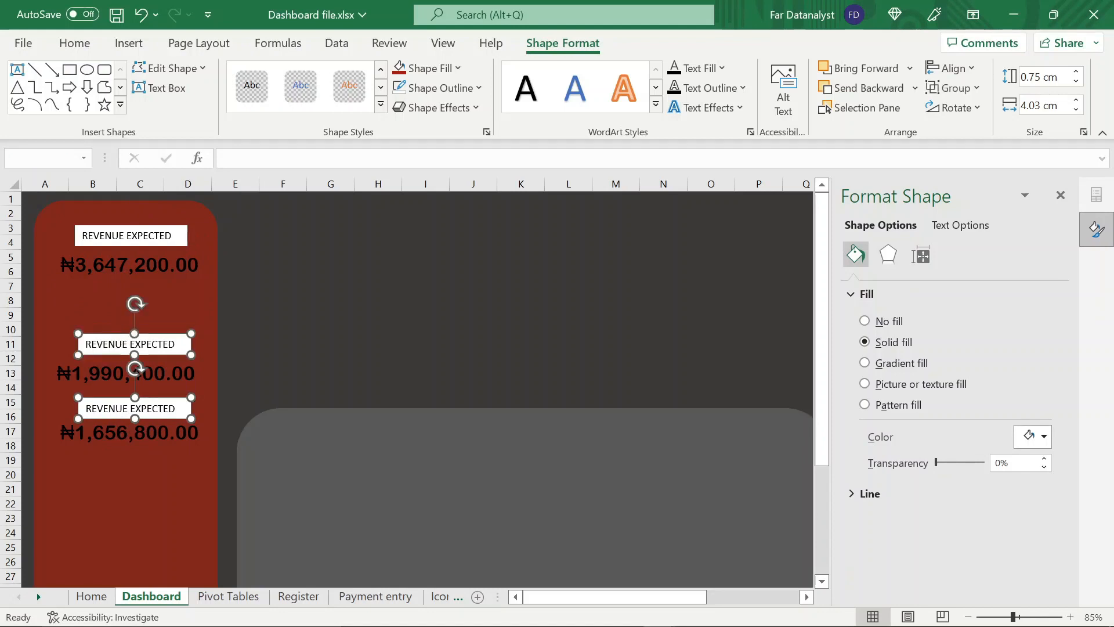
left_click(131, 235, "shift")
left_click(74, 43)
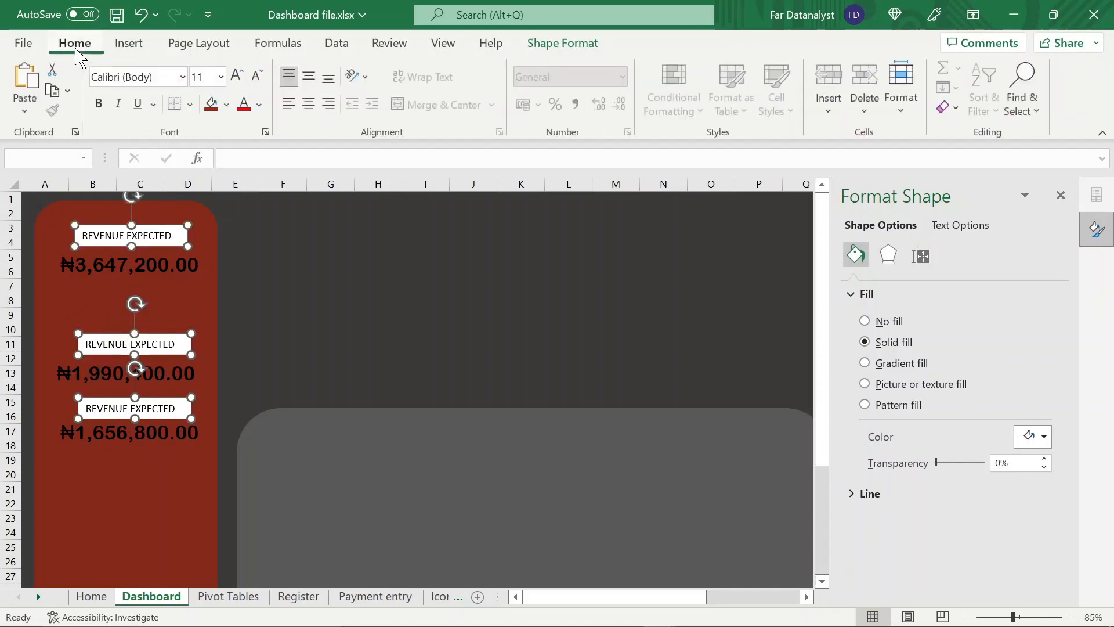
left_click(133, 77)
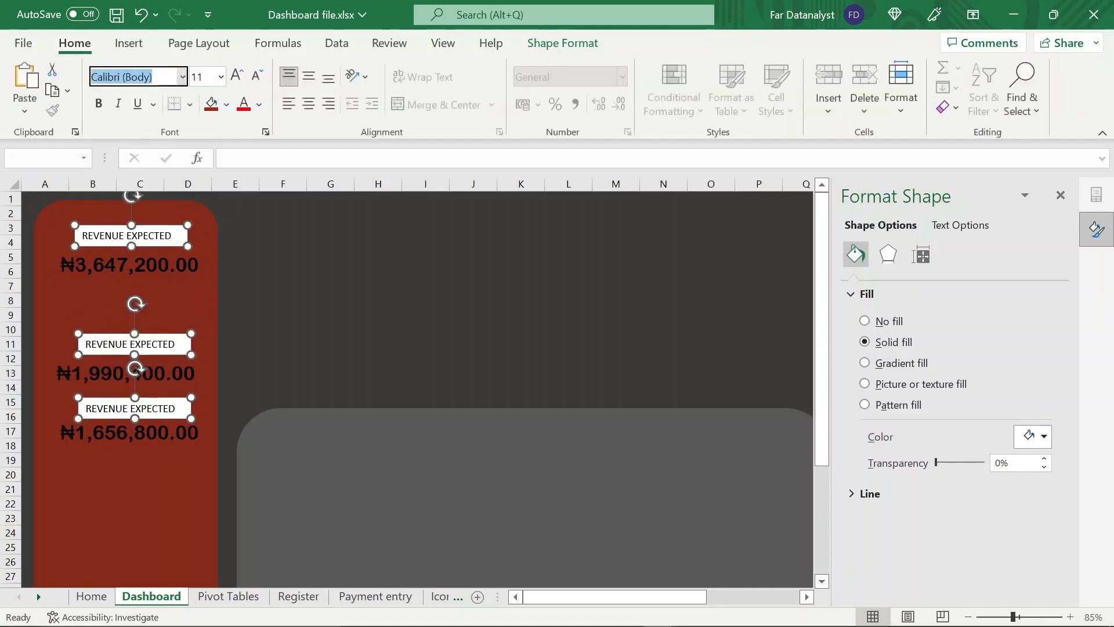
type("A")
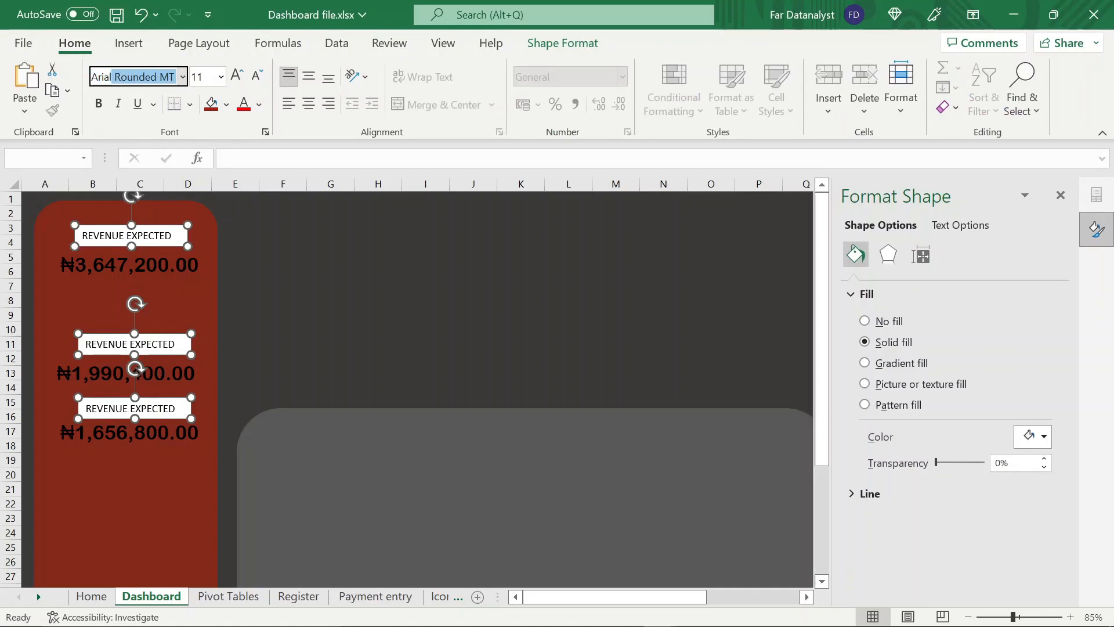
key("Delete")
key("Return")
left_click_drag(188, 246, 207, 251)
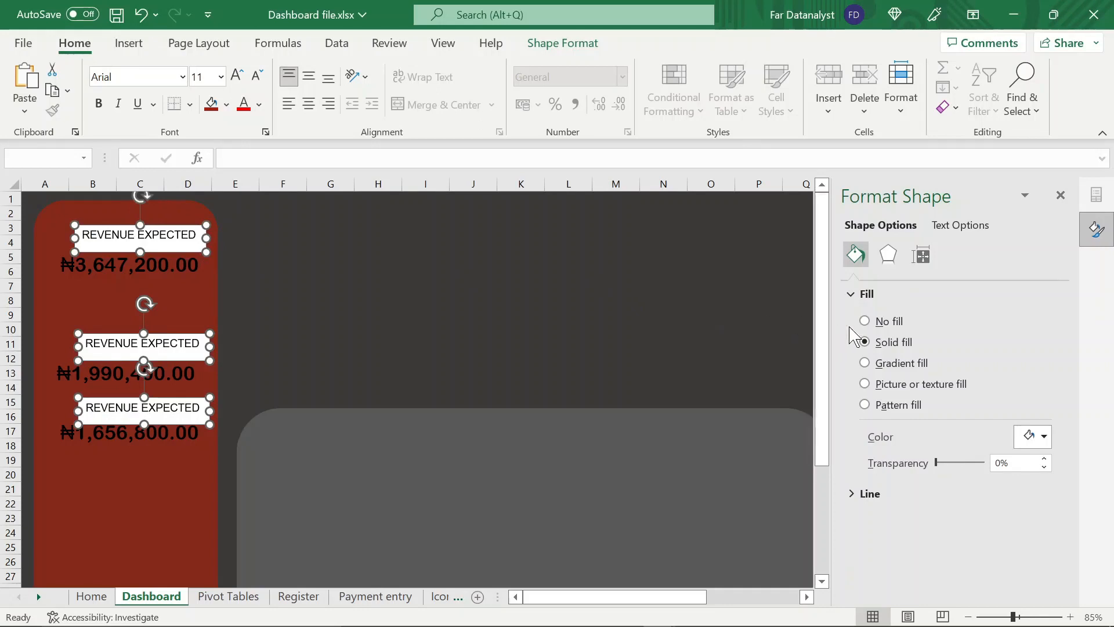
Give the three labels no fill and white text, and slightly reduce the height of their boxes
left_click(865, 321)
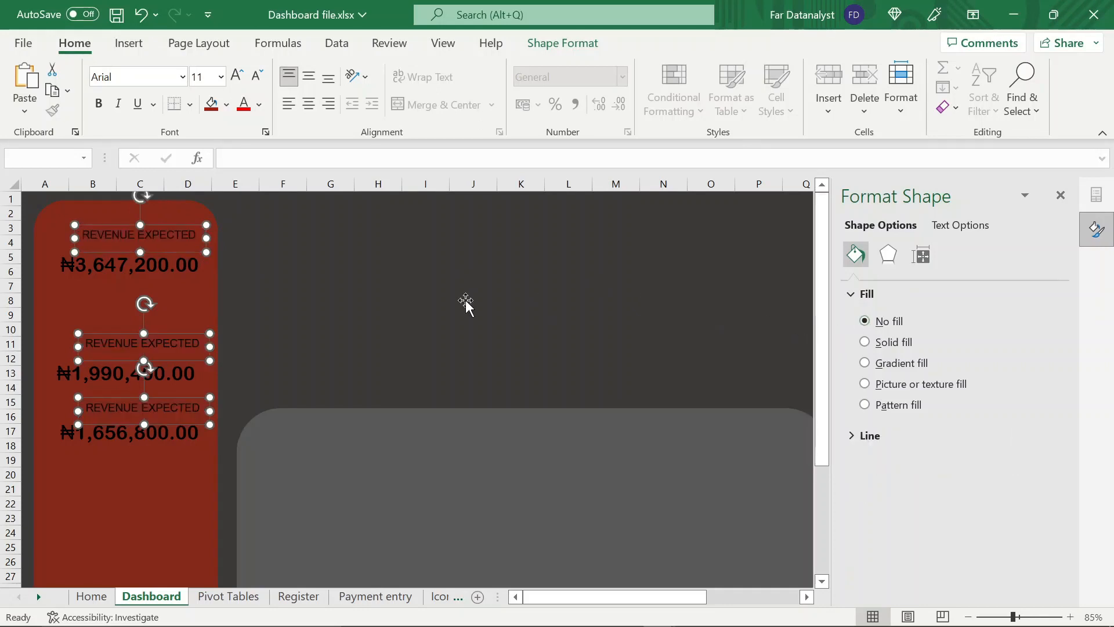
left_click(260, 105)
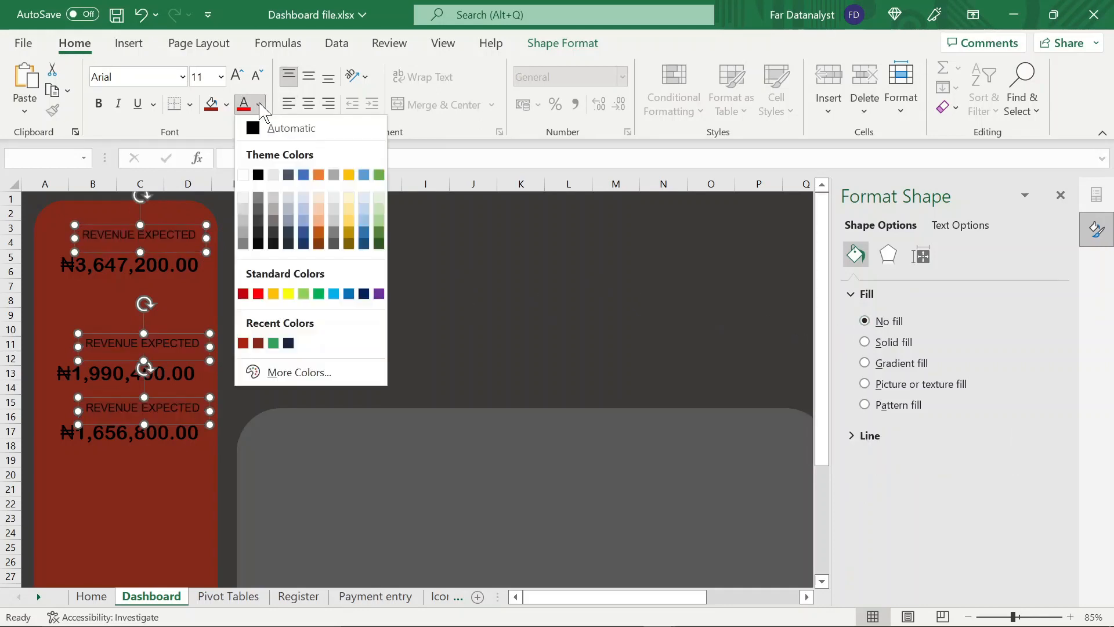
left_click(244, 176)
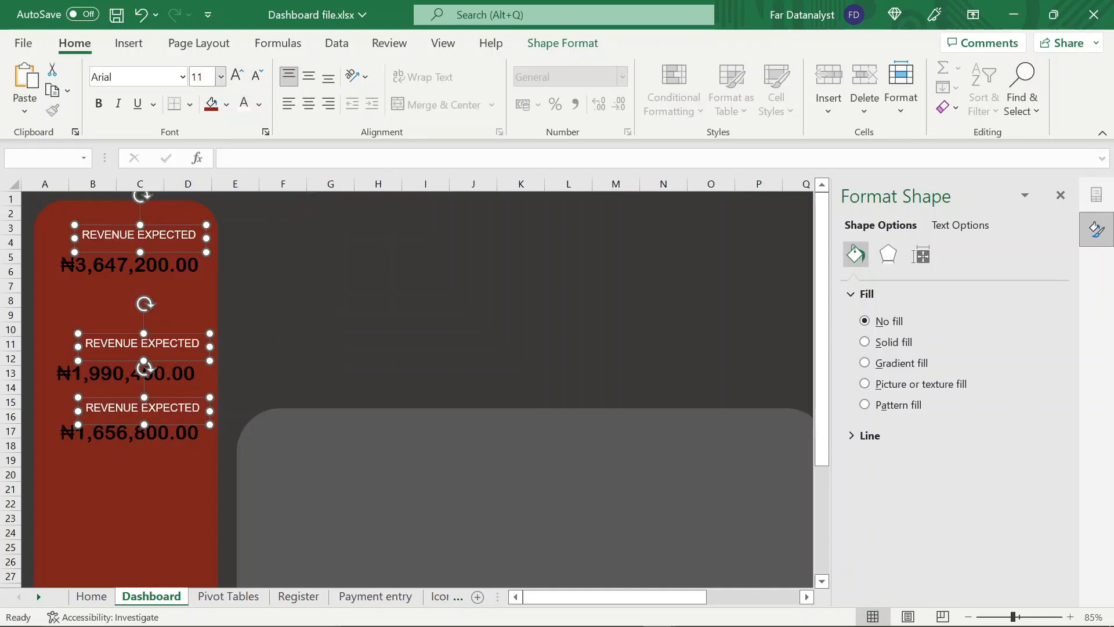
left_click_drag(140, 251, 140, 246)
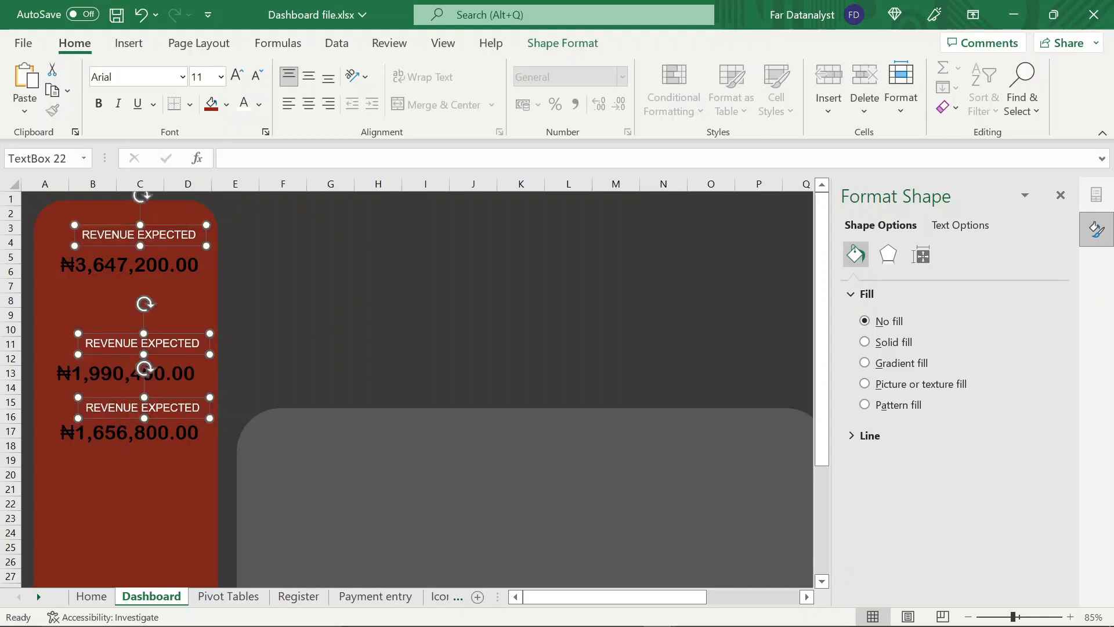
Change the second label to REVENUE COLLECTED and the third to OUTSTANDING, and widen the REVENUE COLLECTED box
left_click(199, 343)
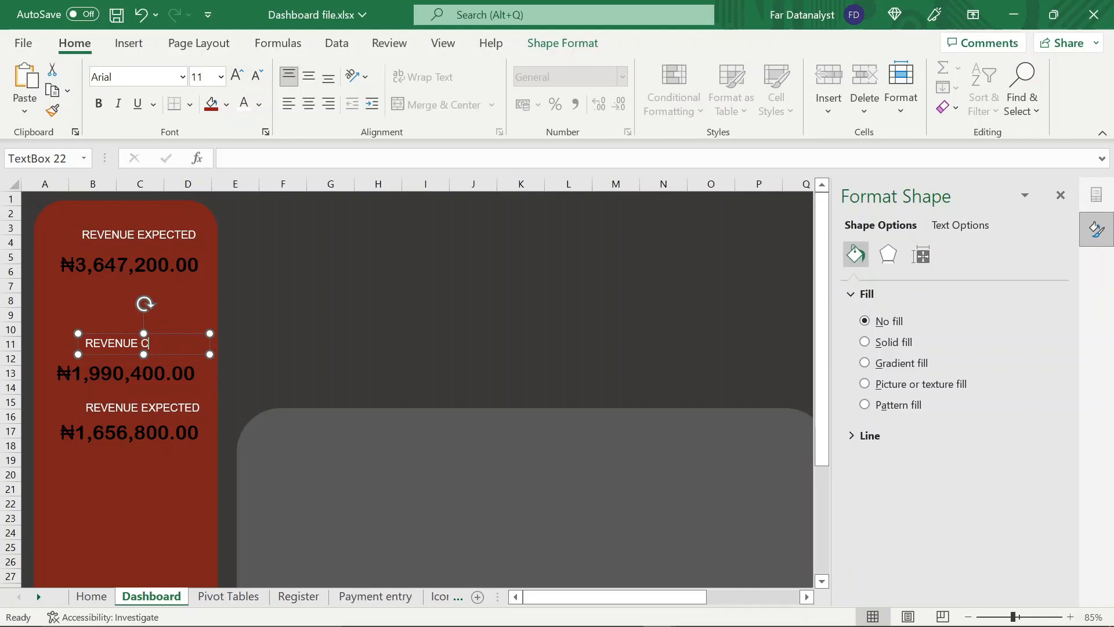
type("COLLECTED")
left_click(143, 408)
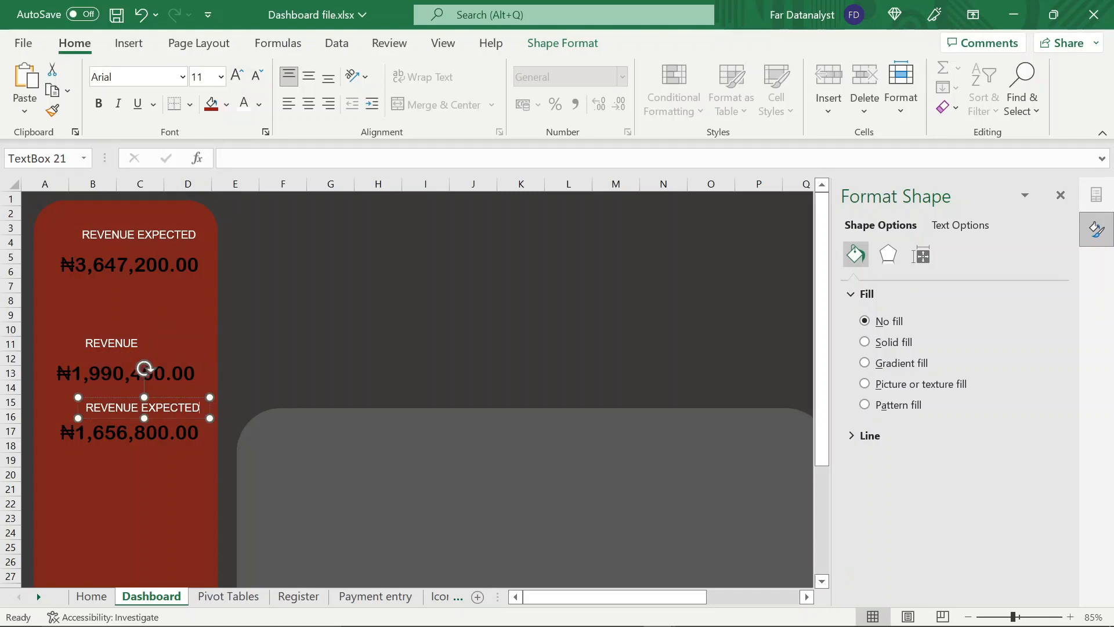
type("OUTSTANDING")
left_click_drag(200, 409, 174, 417)
left_click(116, 344)
left_click_drag(209, 353, 219, 358)
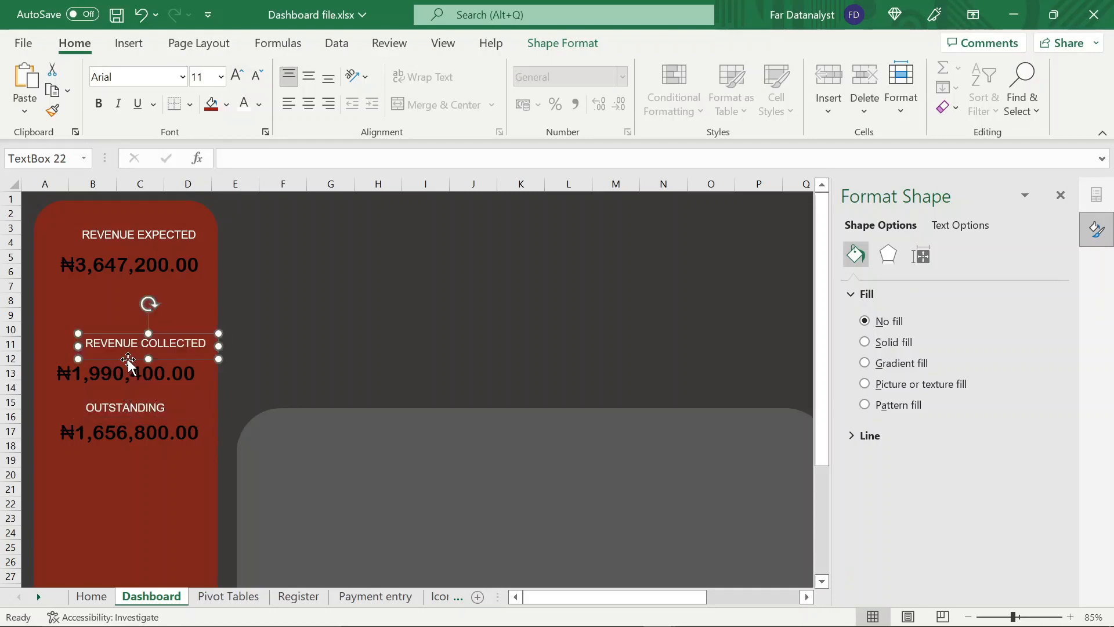
Move the third amount further down and position each of the three labels closely above its amount
left_click_drag(129, 358, 115, 367)
left_click(116, 440)
left_click_drag(116, 441, 112, 459)
left_click(111, 410)
left_click_drag(108, 416, 104, 440)
left_click(128, 244)
left_click_drag(127, 244, 117, 256)
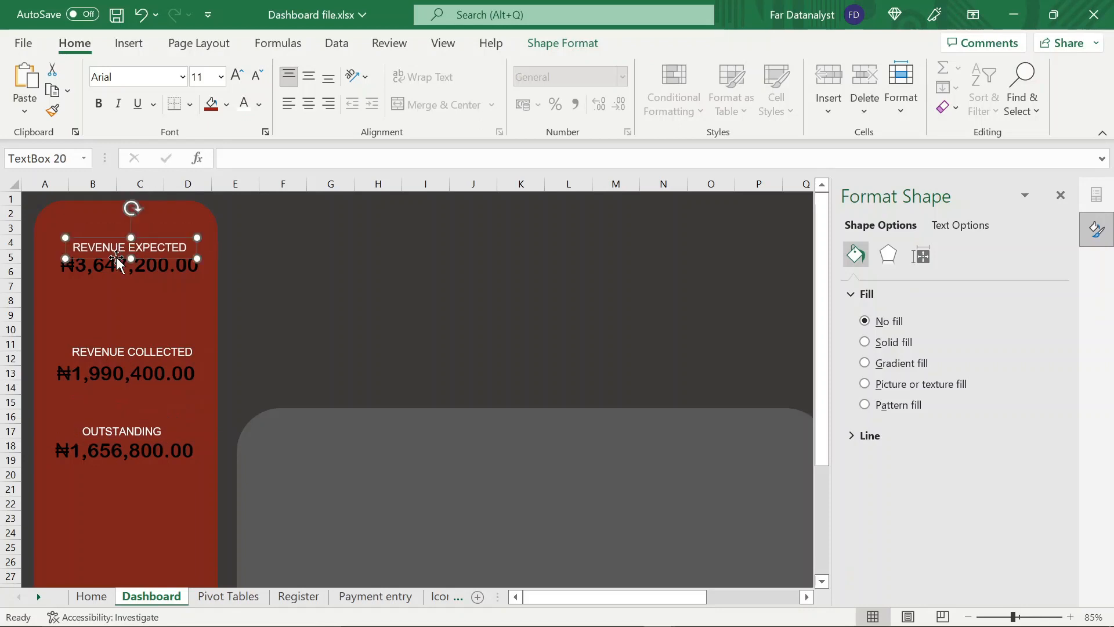
Close the shape formatting pane, review the collected icons on the Icons sheet, and return to the Dashboard sheet
left_click(1061, 195)
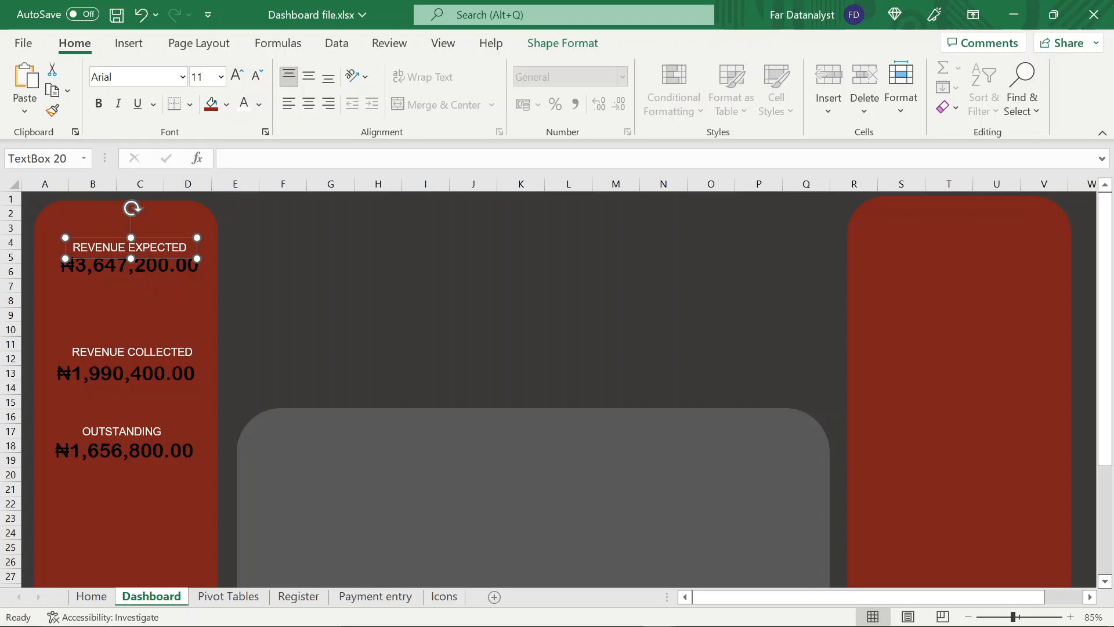
left_click(444, 596)
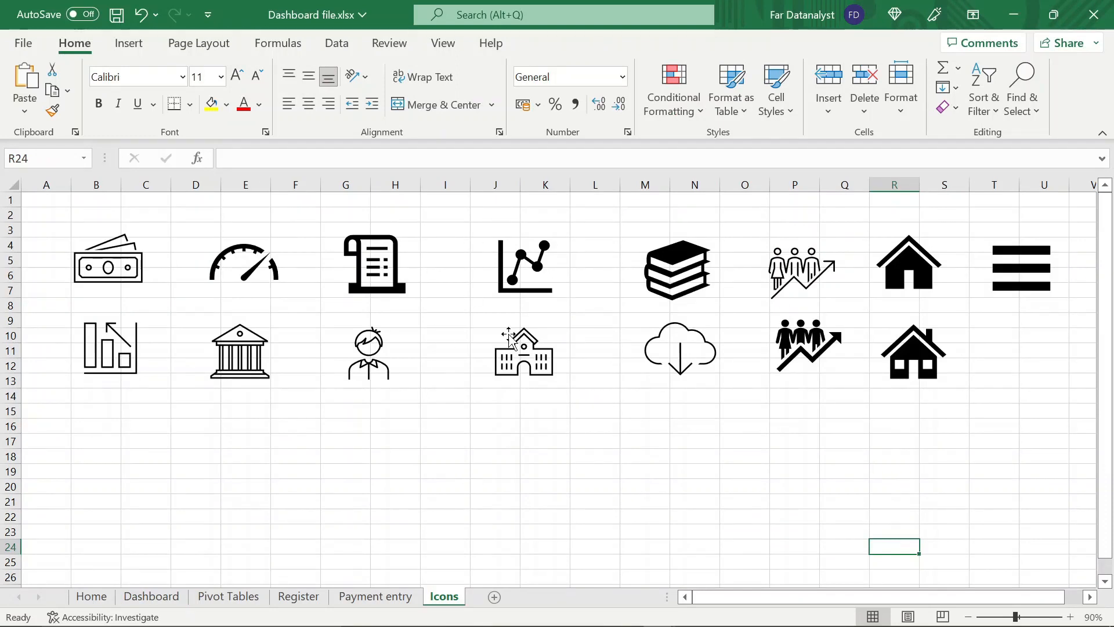
left_click(179, 597)
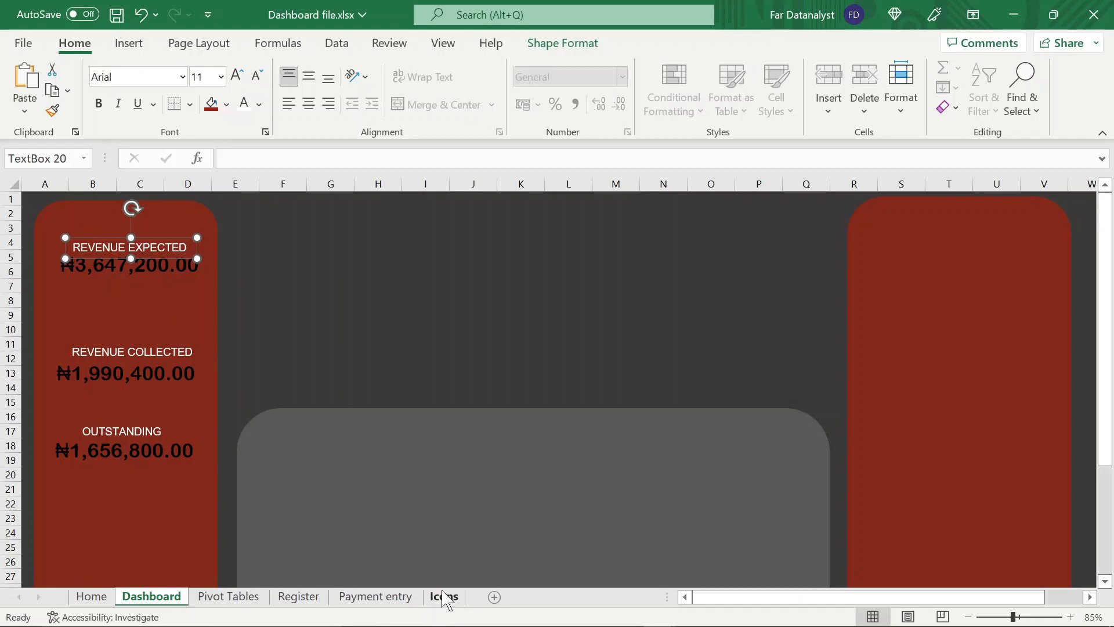
Open the stock icon library from the Dashboard sheet to insert an icon
left_click(171, 313)
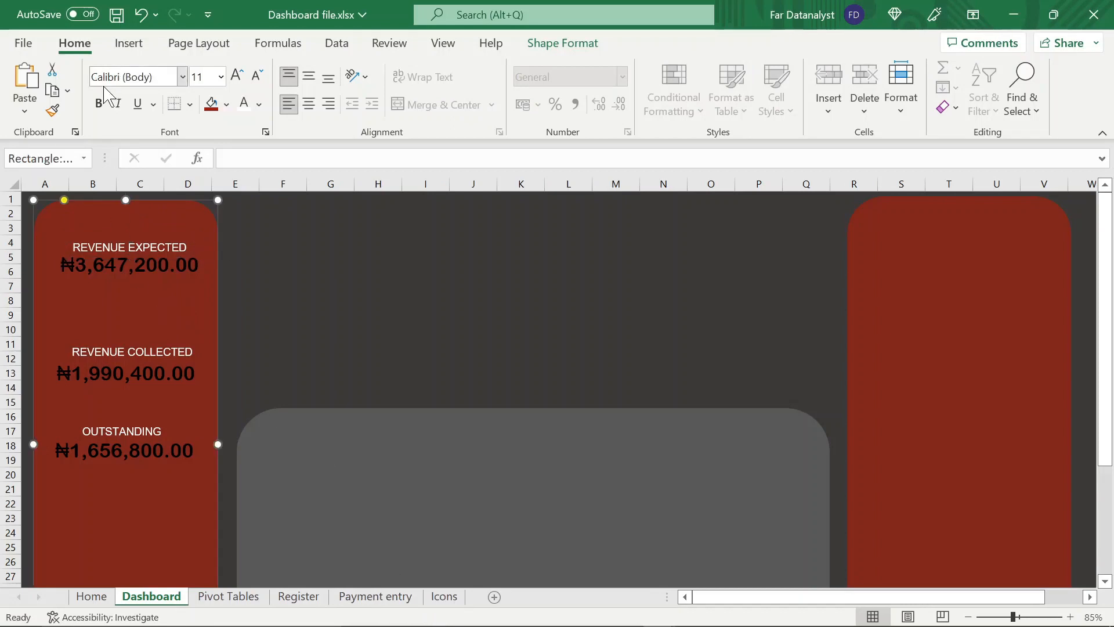
left_click(131, 46)
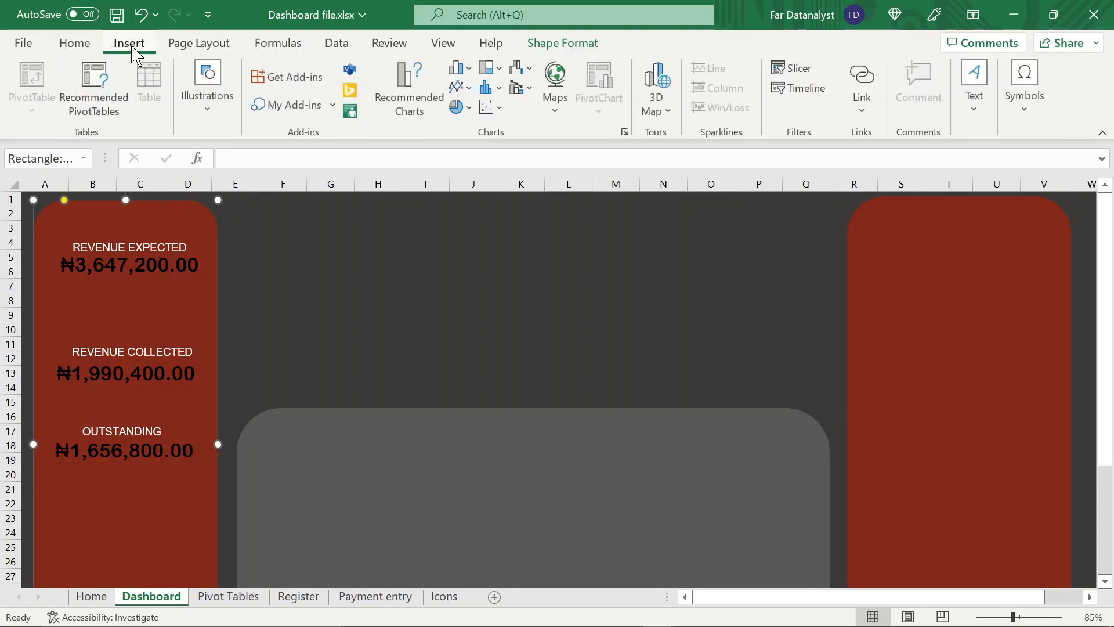
left_click(224, 126)
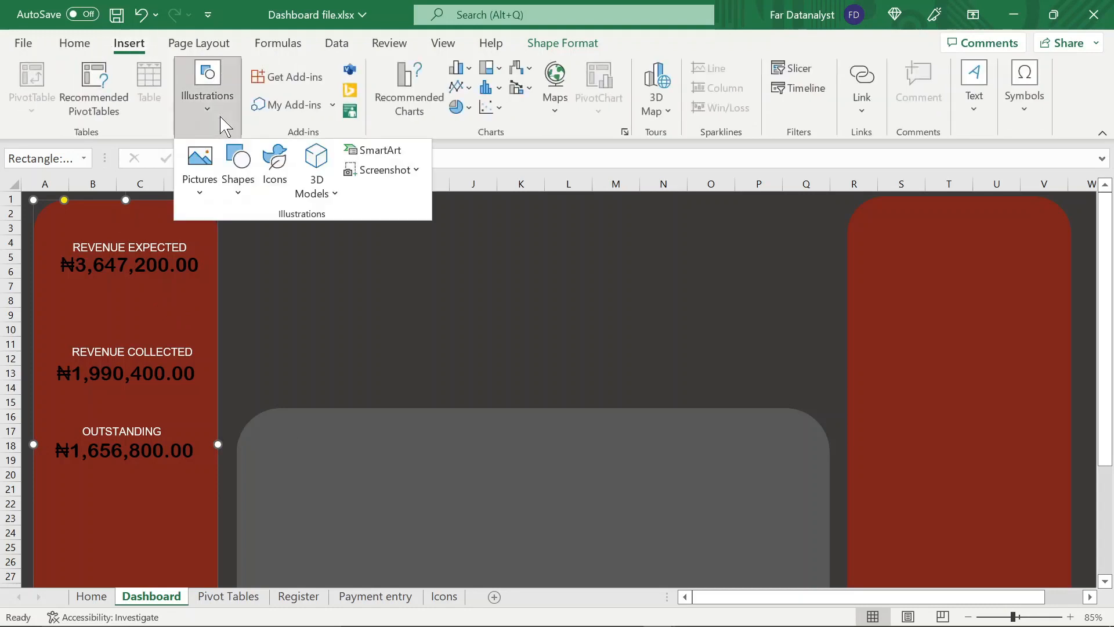
left_click(275, 165)
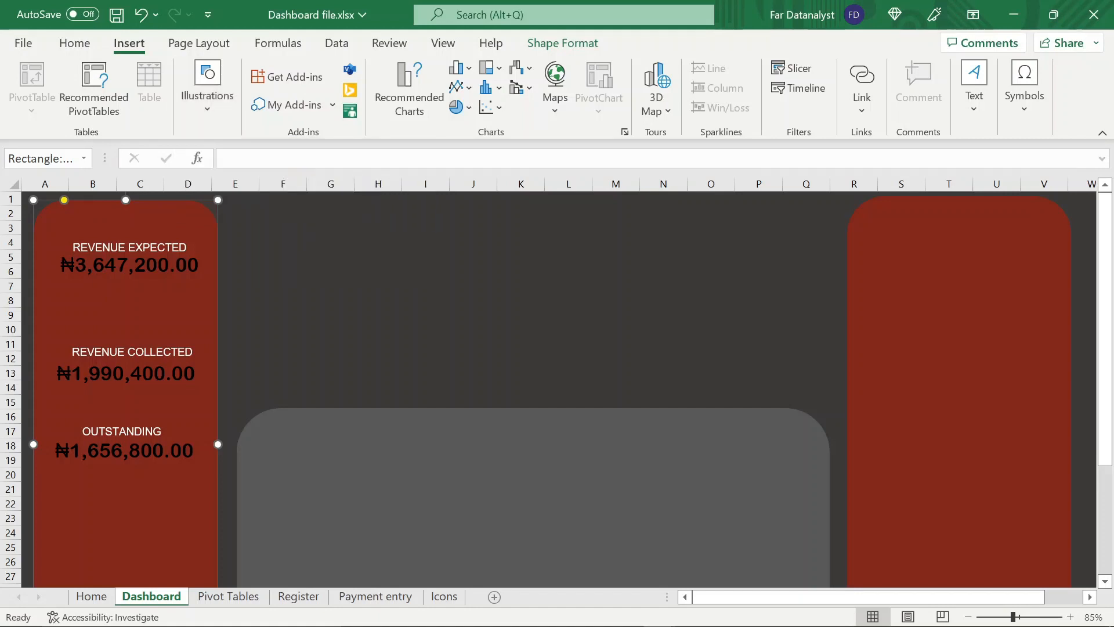
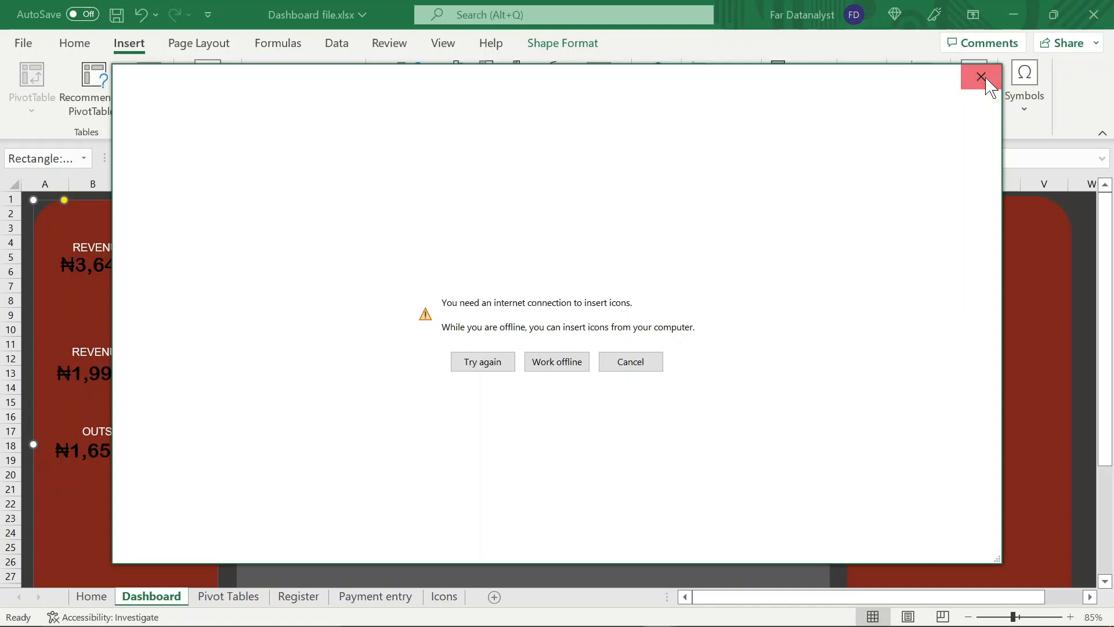
Dismiss the icon library, copy the banknotes icon from the Icons sheet, and paste it on the Dashboard above the REVENUE EXPECTED label
left_click(986, 82)
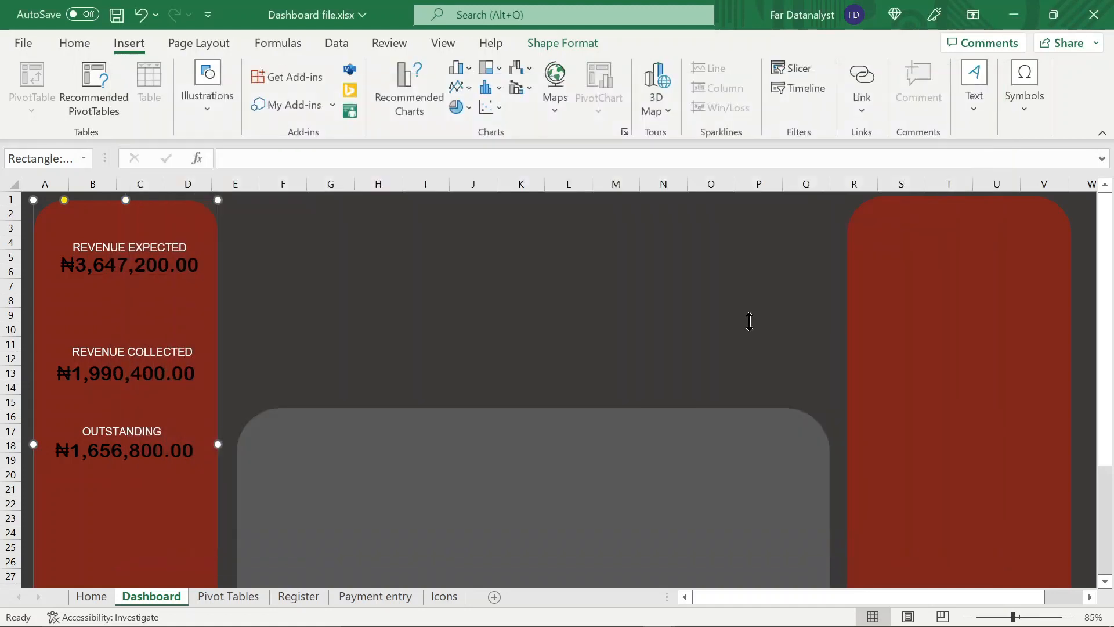
left_click(450, 597)
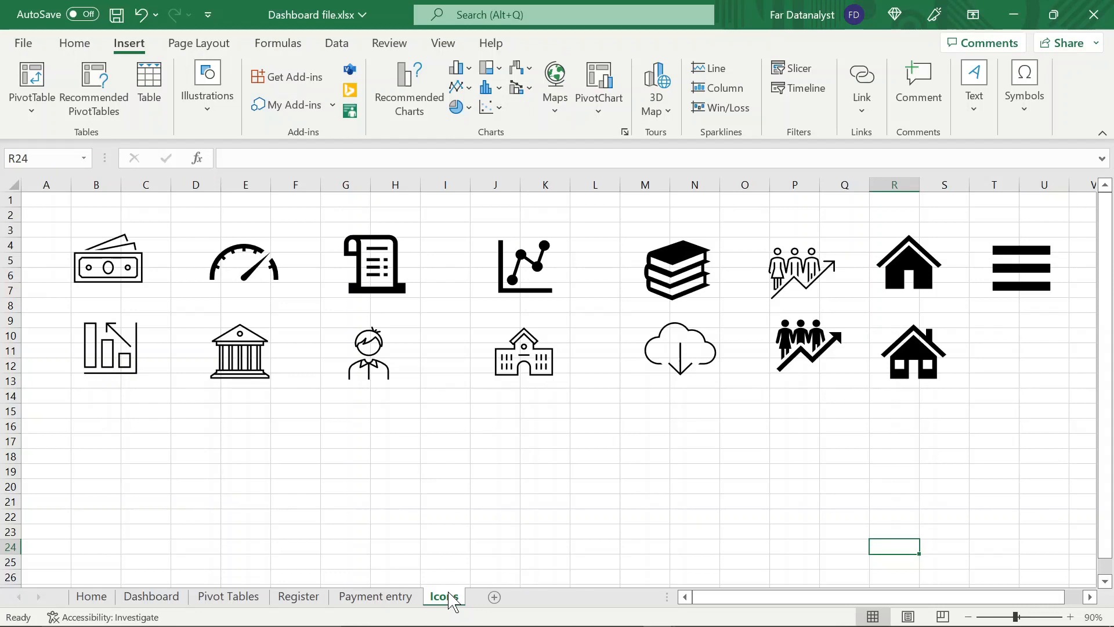
left_click(127, 306)
left_click(120, 279)
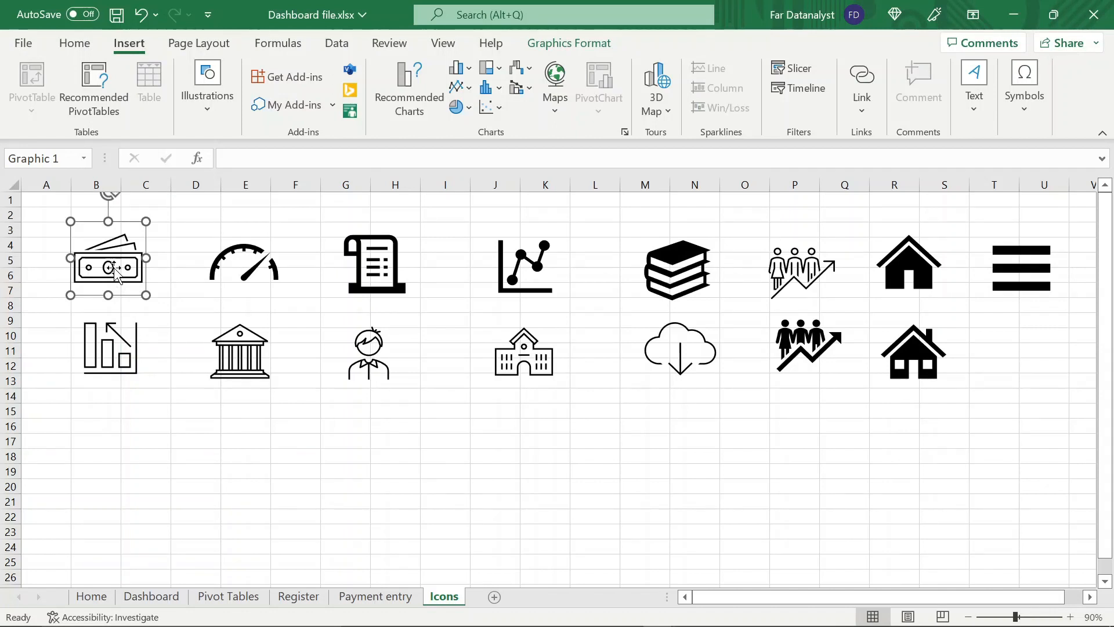
left_click(171, 599)
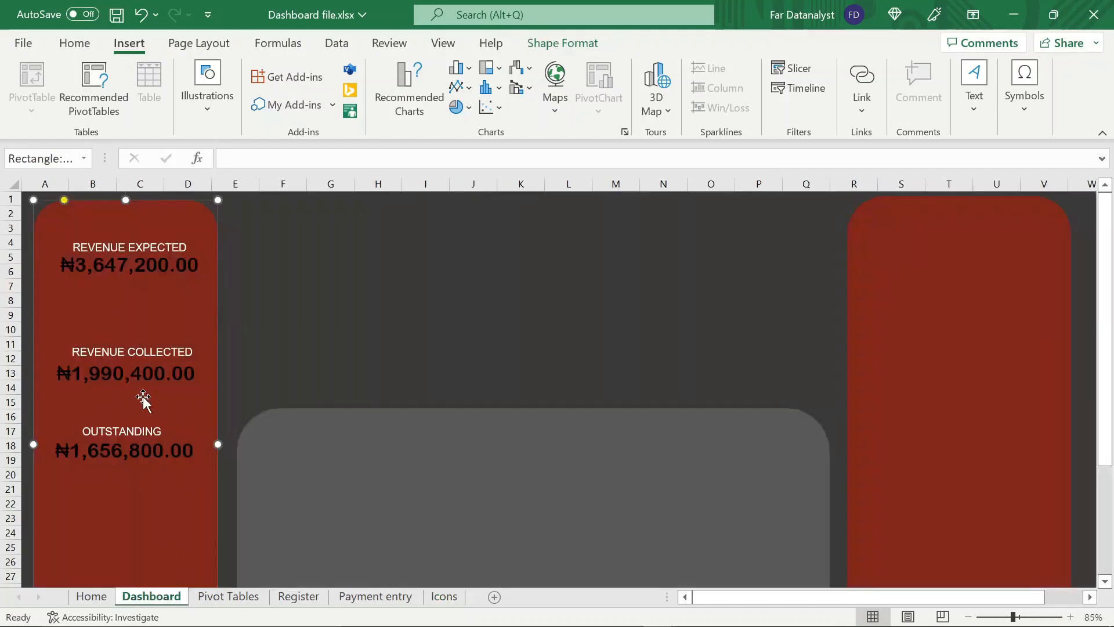
key("ctrl+v")
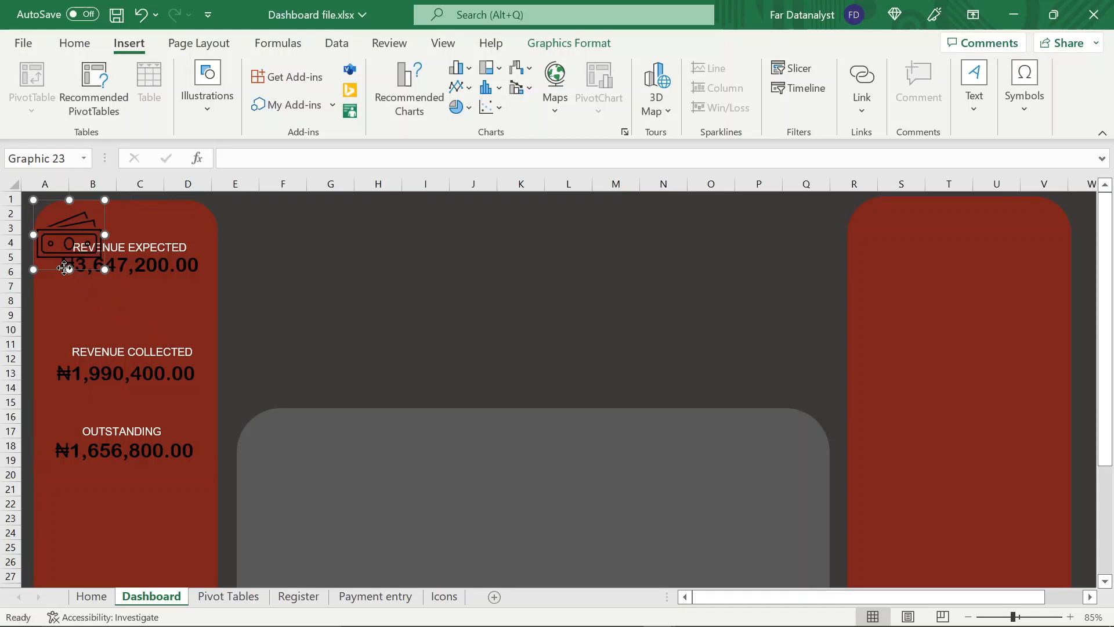
left_click_drag(65, 267, 122, 259)
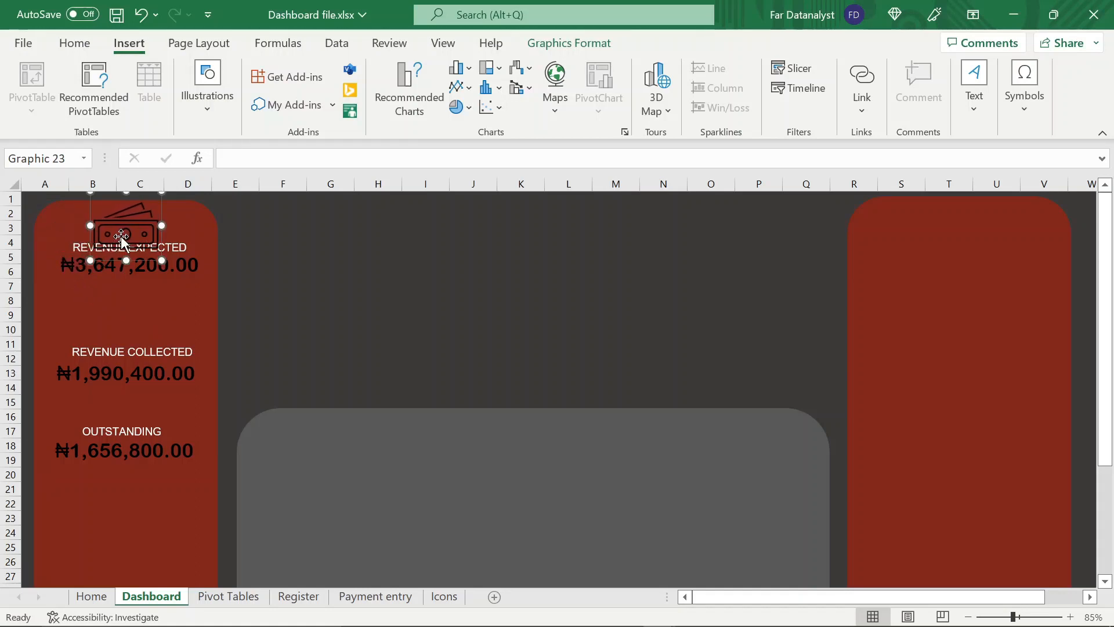
Give the banknotes icon a white fill and remove its outline
left_click(551, 46)
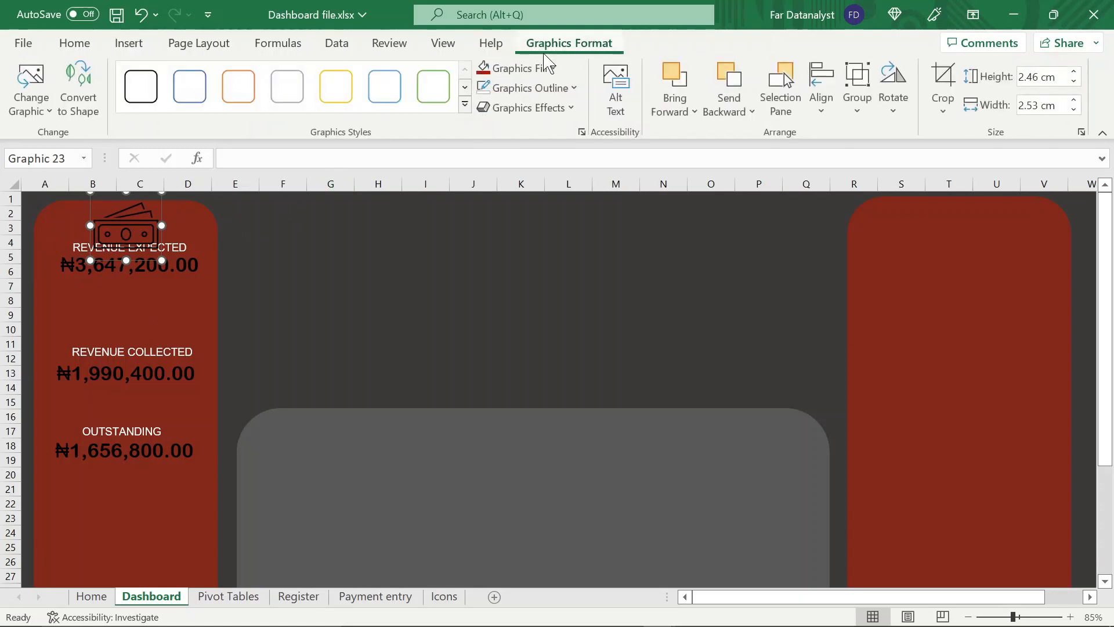
left_click(567, 87)
left_click(482, 158)
left_click(544, 69)
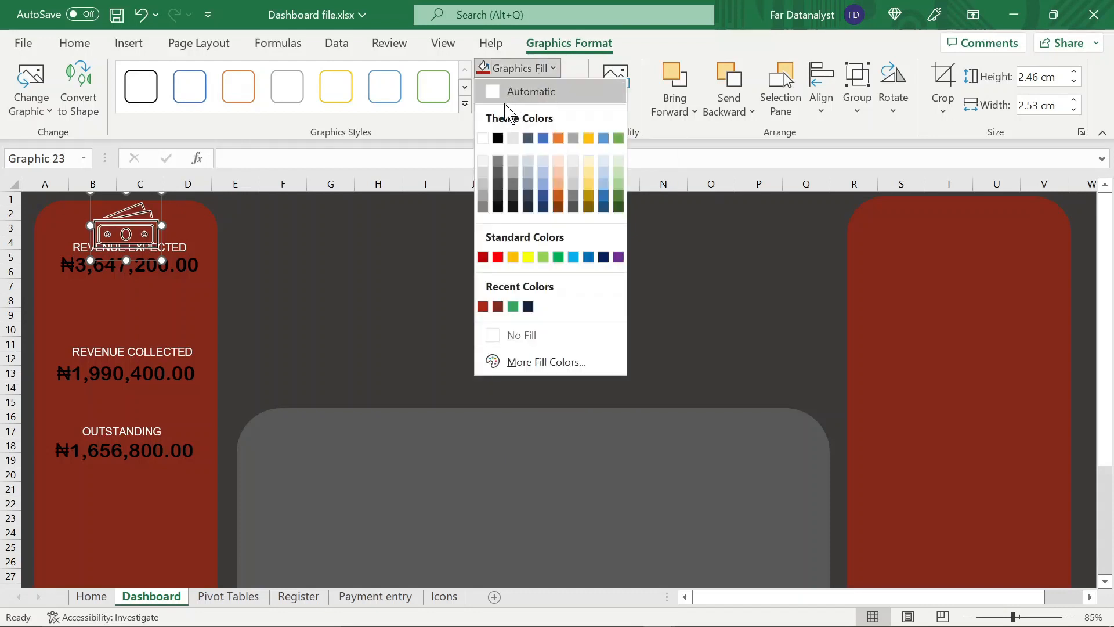
left_click(482, 140)
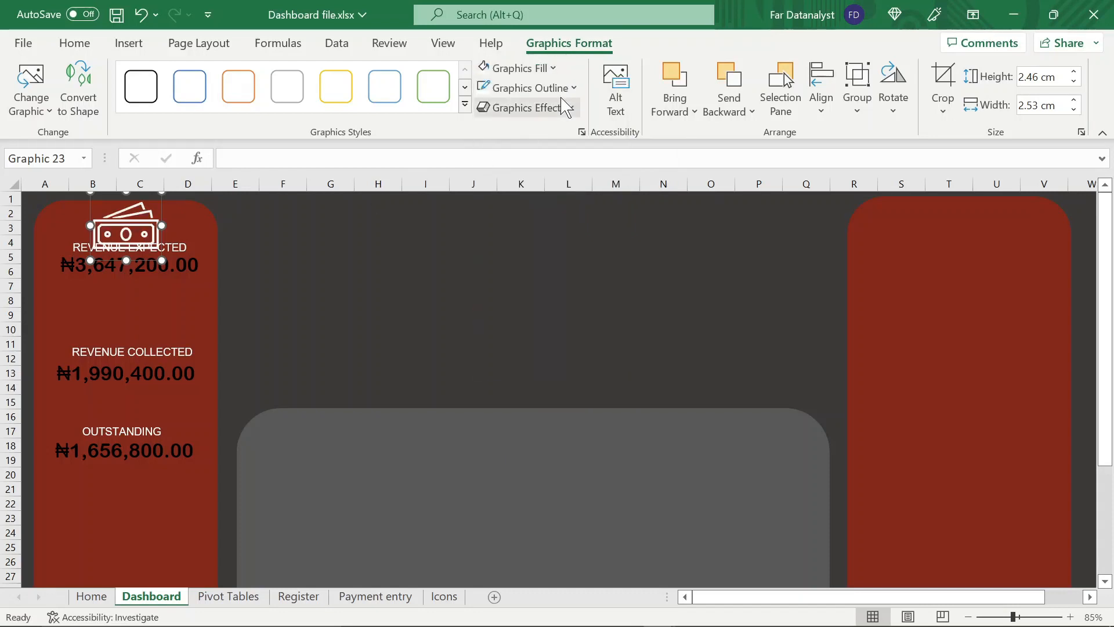
left_click(575, 88)
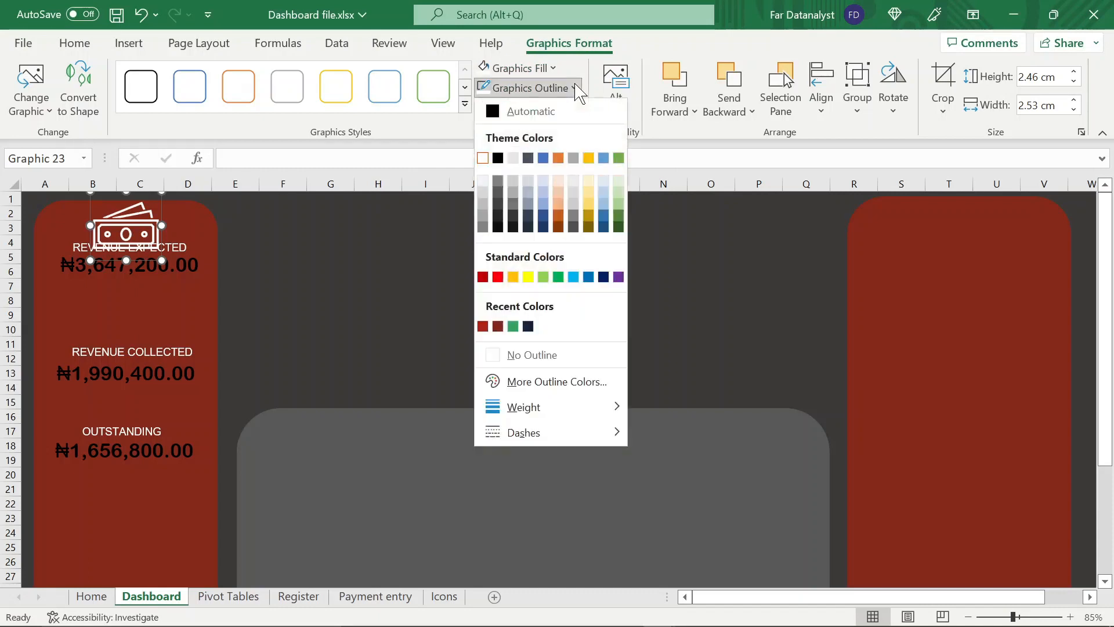
left_click(521, 351)
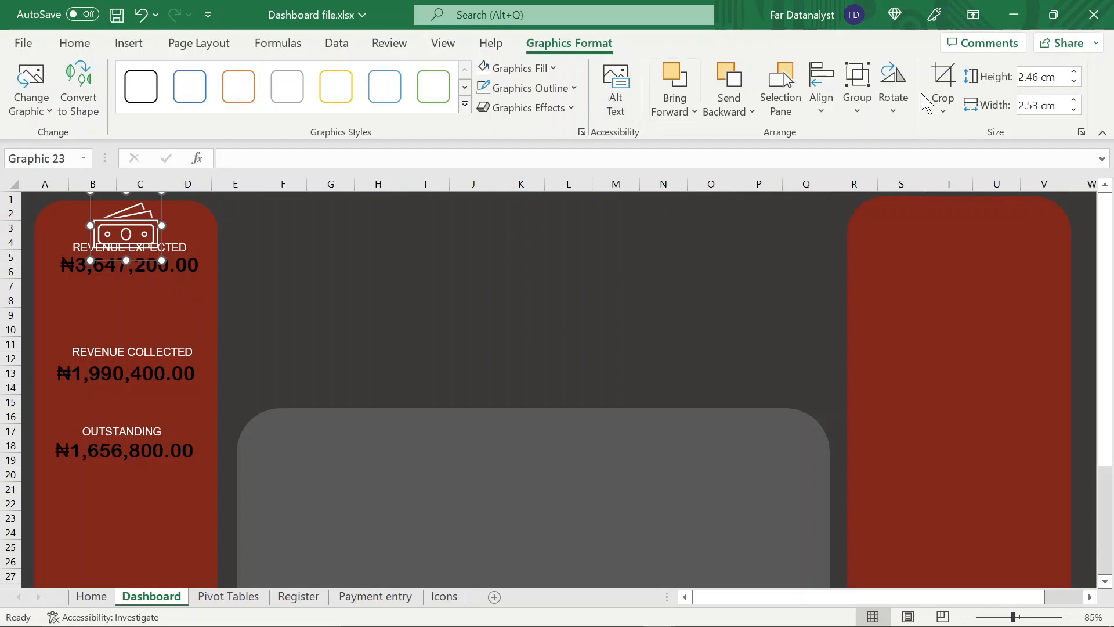
Resize the banknotes icon to a width of 1.97 cm and centre it just above the REVENUE EXPECTED label
left_click(1042, 77)
type("1.49")
key("Tab")
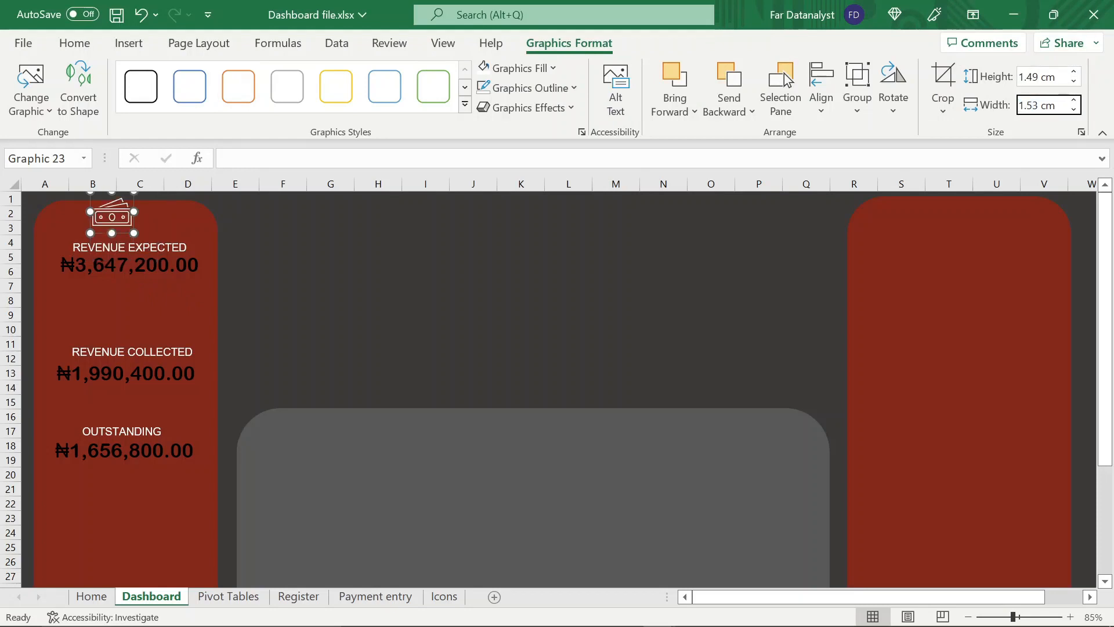
type("1.97")
key("Return")
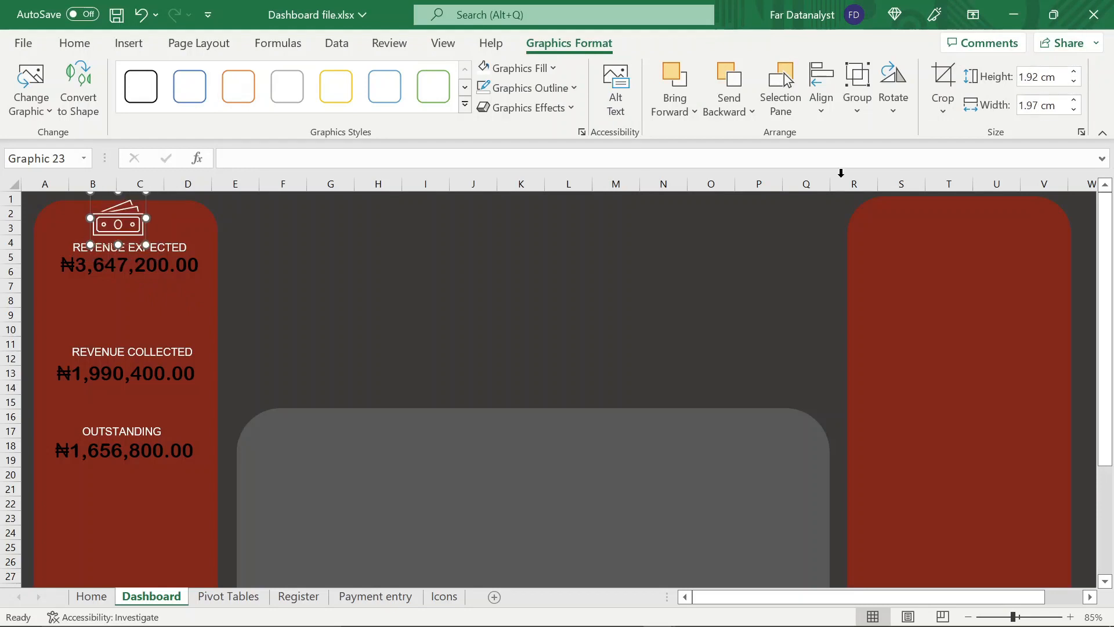
left_click_drag(110, 241, 117, 246)
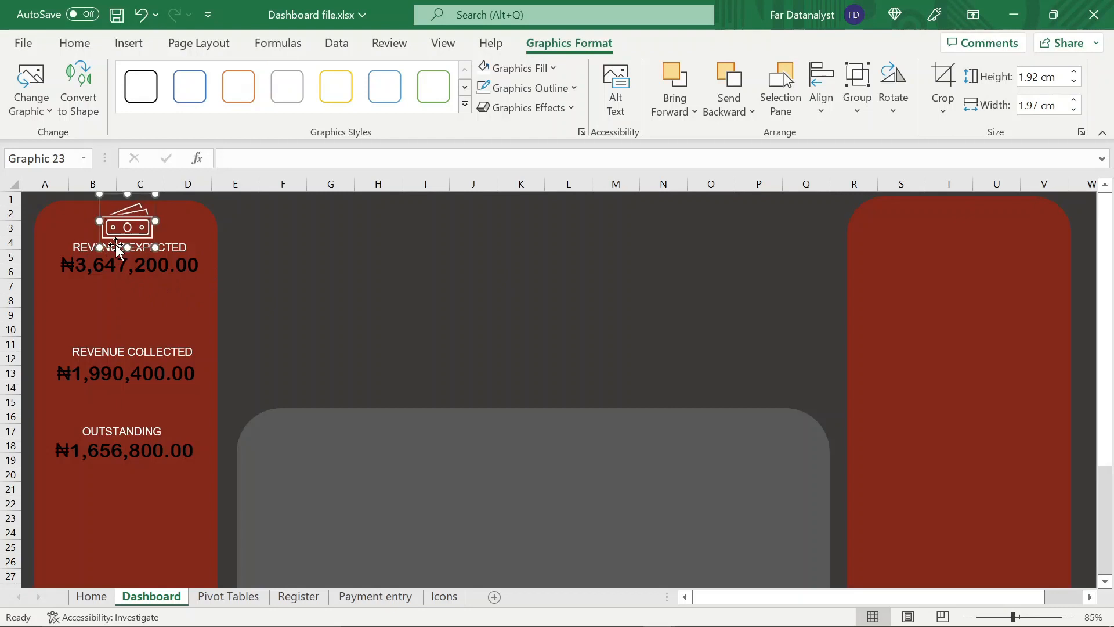
Duplicate the banknotes icon twice and place the copies above the REVENUE COLLECTED and OUTSTANDING labels
key("ctrl+d")
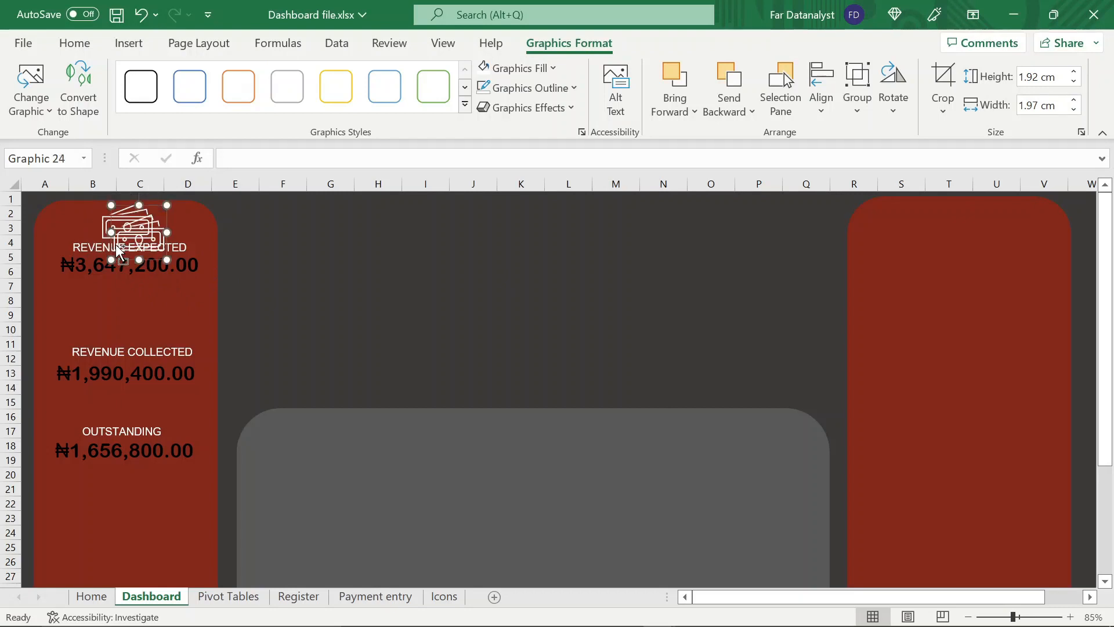
key("ctrl+d")
left_click_drag(142, 268, 119, 347)
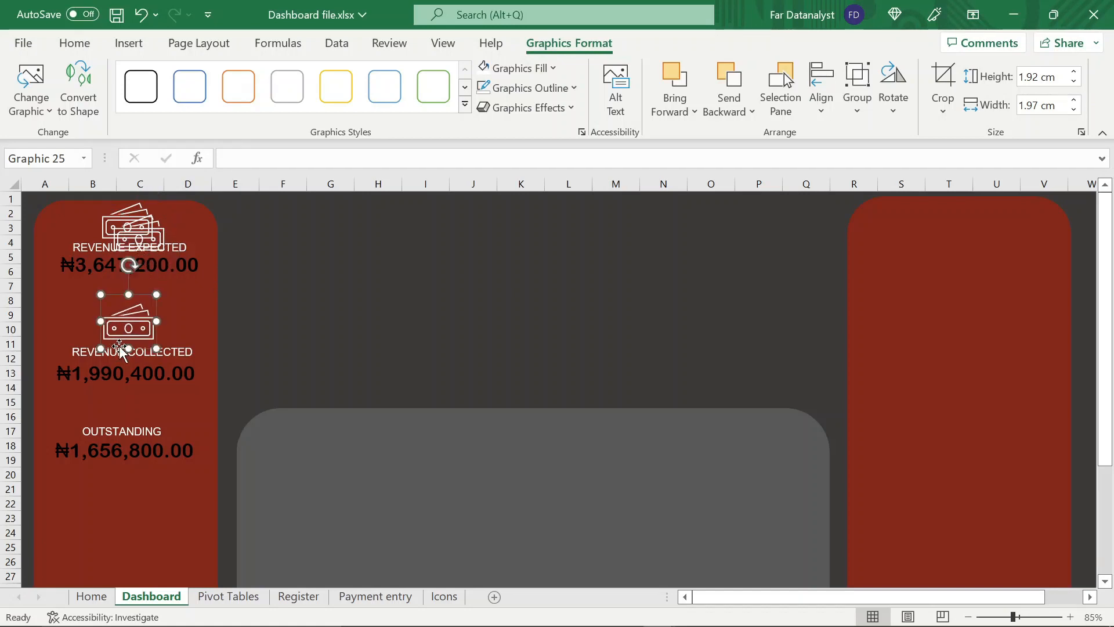
left_click(132, 255)
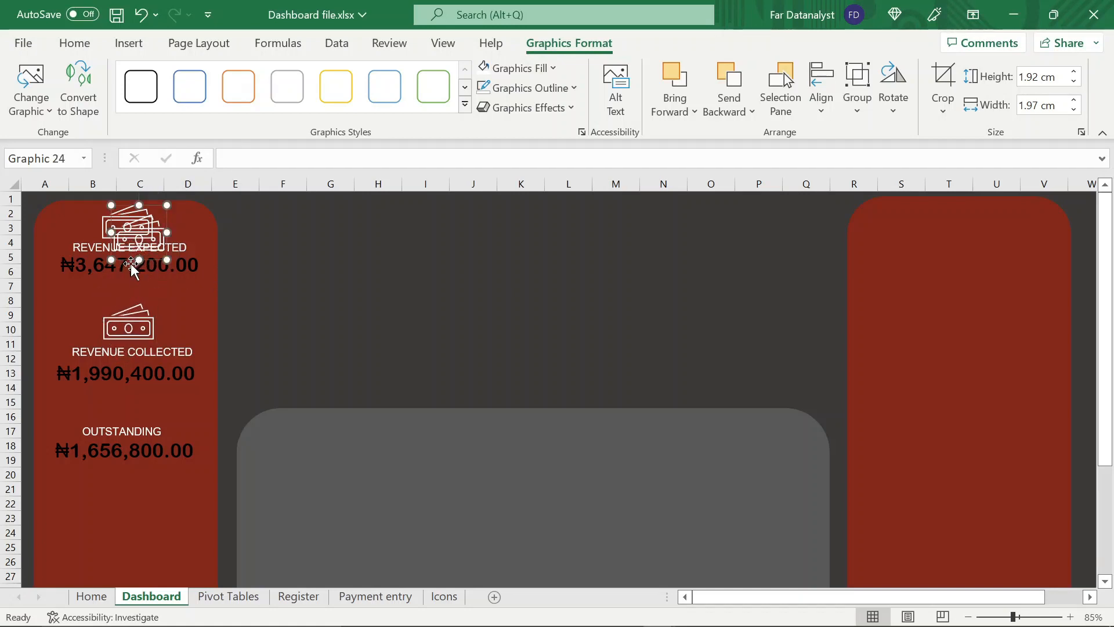
left_click_drag(130, 263, 116, 428)
key("ctrl+z")
left_click(255, 261)
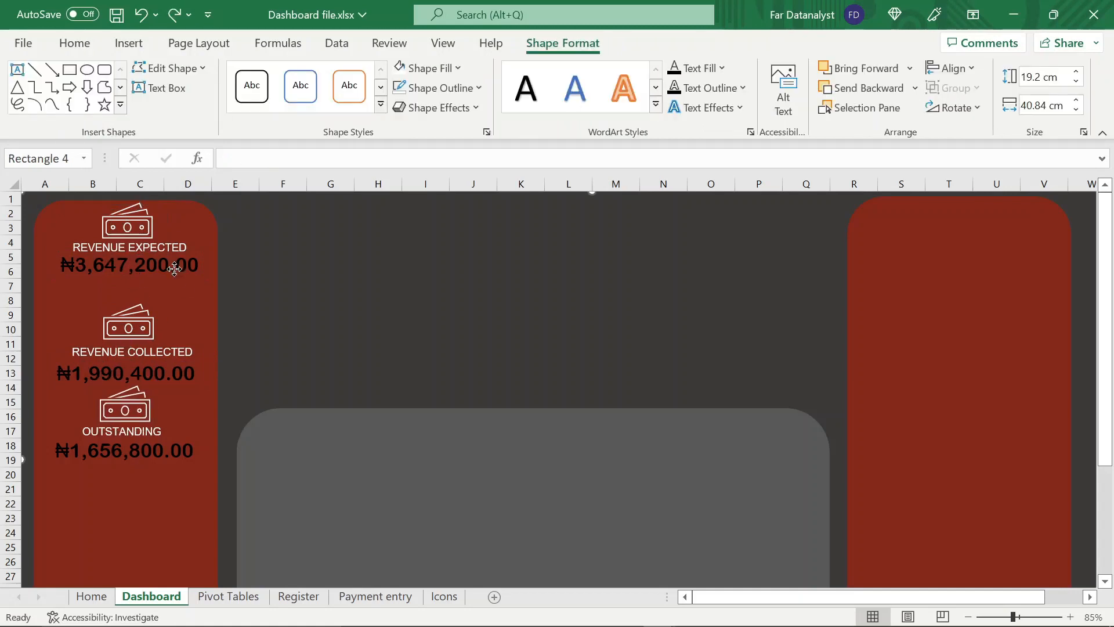
Group the REVENUE EXPECTED label with its amount and banknotes icon
left_click(174, 268)
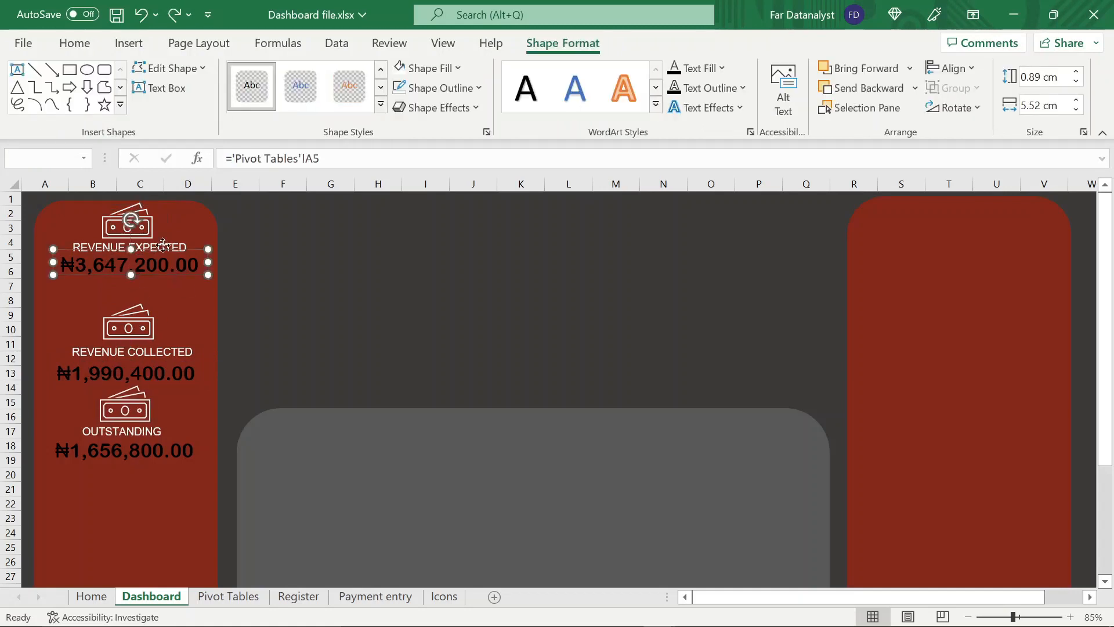
left_click(138, 227, "ctrl")
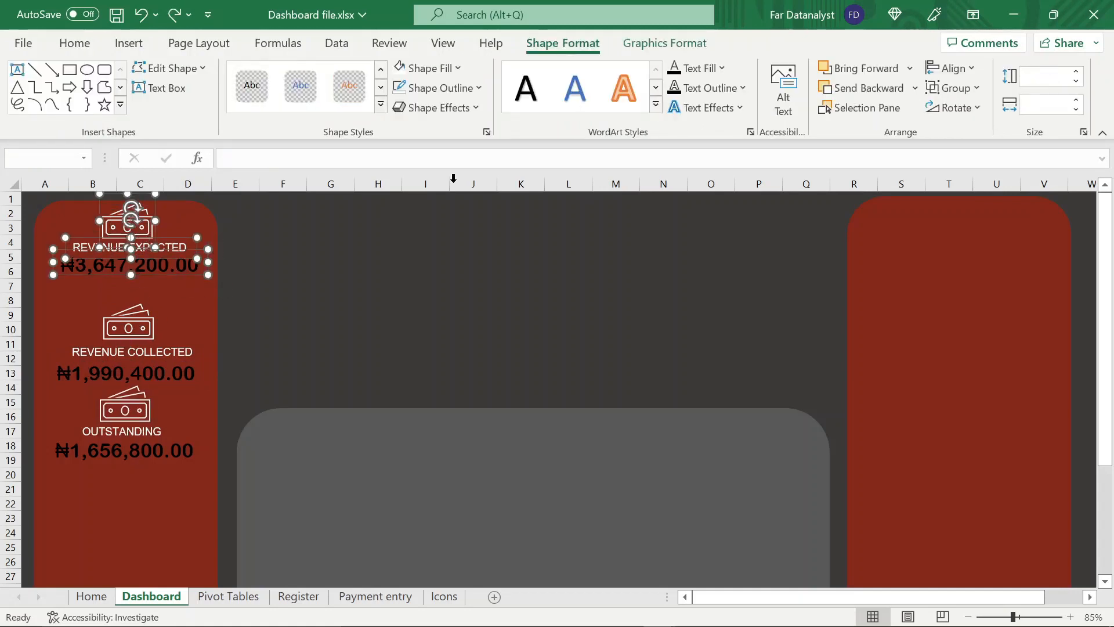
left_click(976, 88)
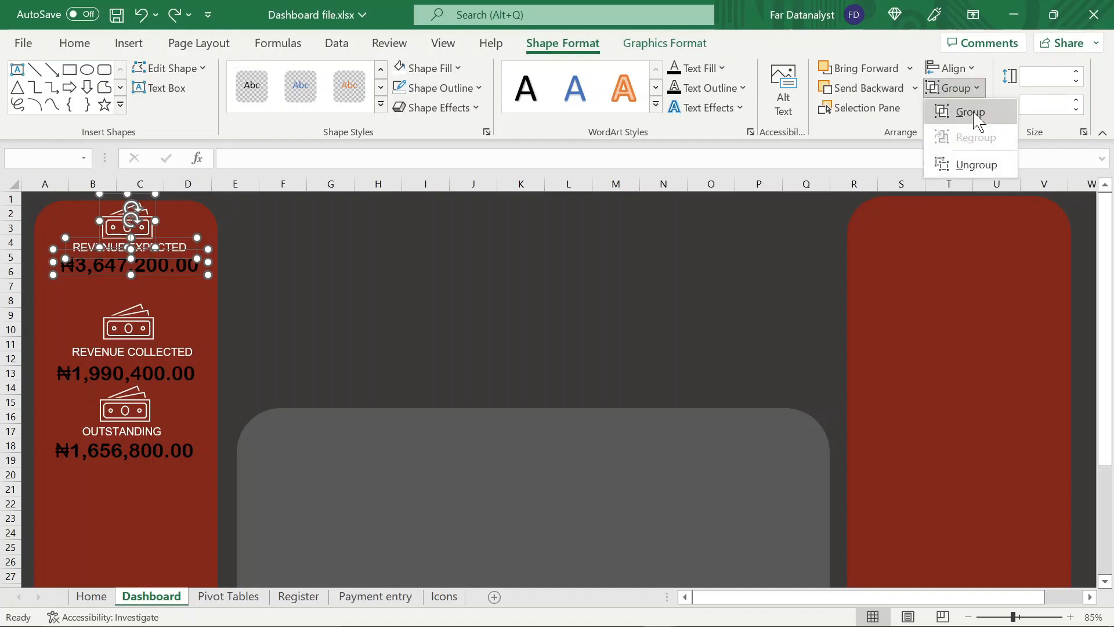
left_click(971, 111)
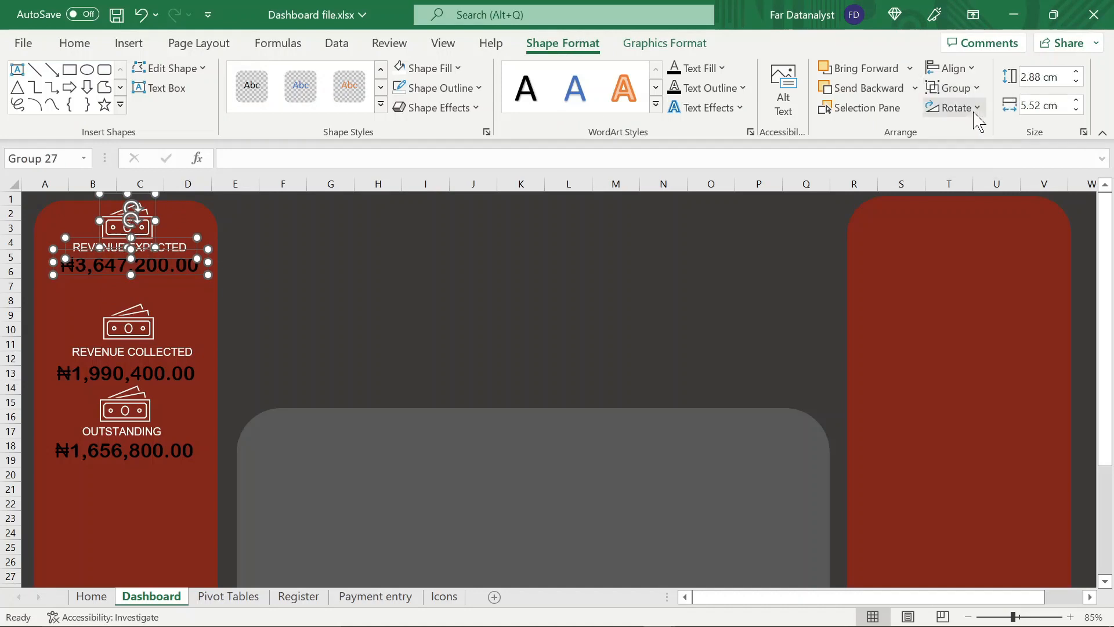
Group the REVENUE COLLECTED label with its amount and banknotes icon
left_click(132, 325)
left_click(160, 351, "ctrl")
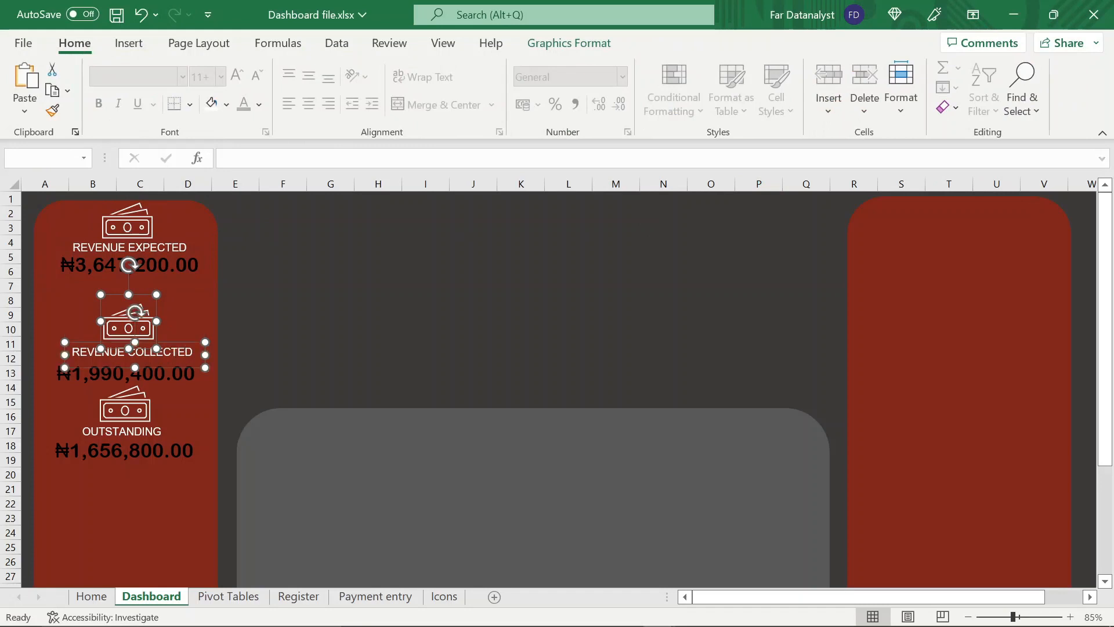
left_click(174, 374, "ctrl")
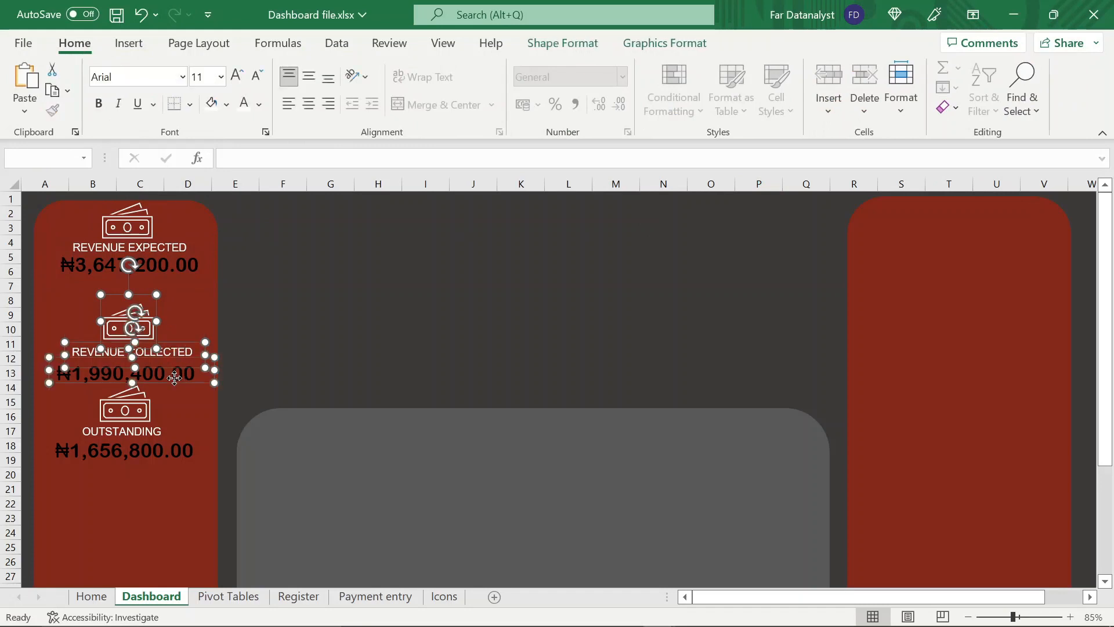
left_click(563, 43)
left_click(973, 90)
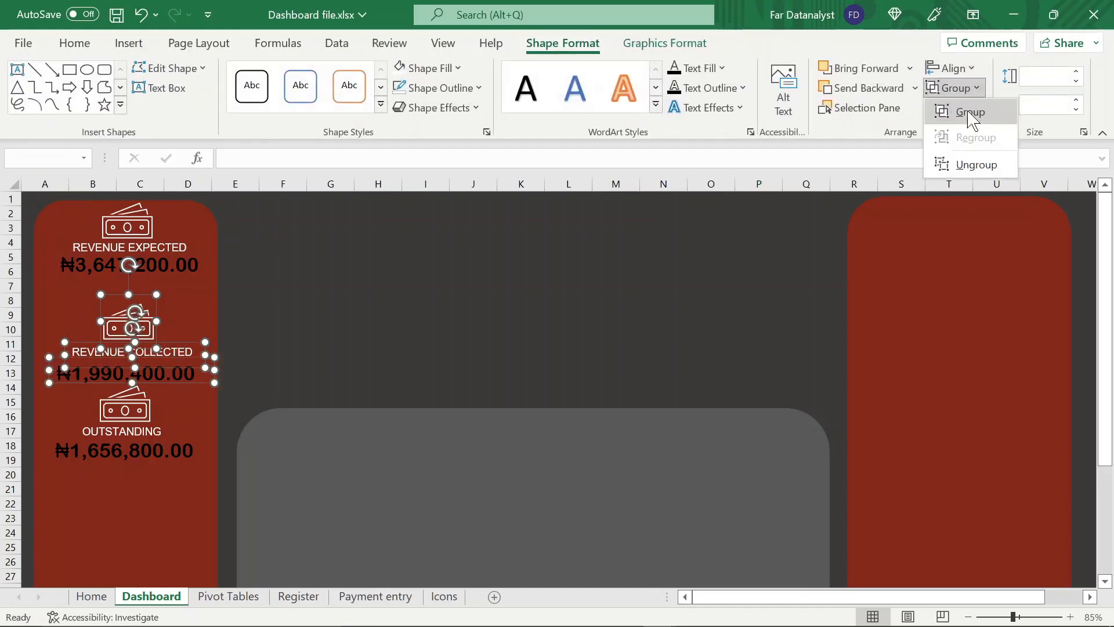
left_click(970, 113)
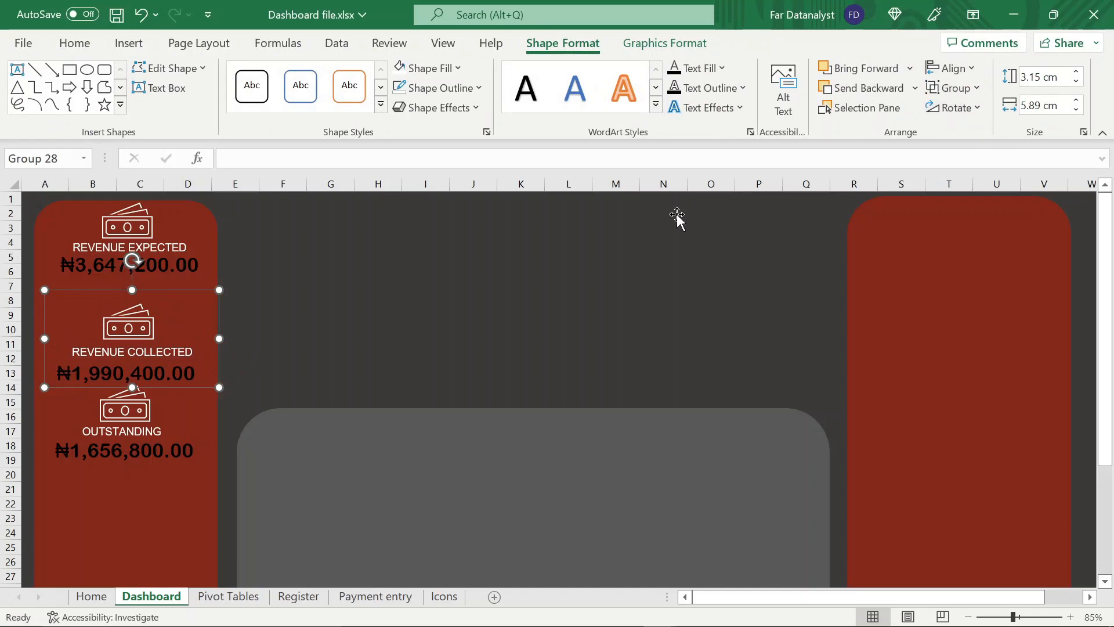
Group the OUTSTANDING label with its amount and banknotes icon
left_click(124, 411)
left_click(138, 432, "ctrl")
left_click(138, 452, "ctrl")
left_click(563, 43)
left_click(960, 88)
left_click(952, 113)
Reposition the three groups one below another in the first red panel, leaving clear gaps between them
left_click_drag(142, 417, 138, 447)
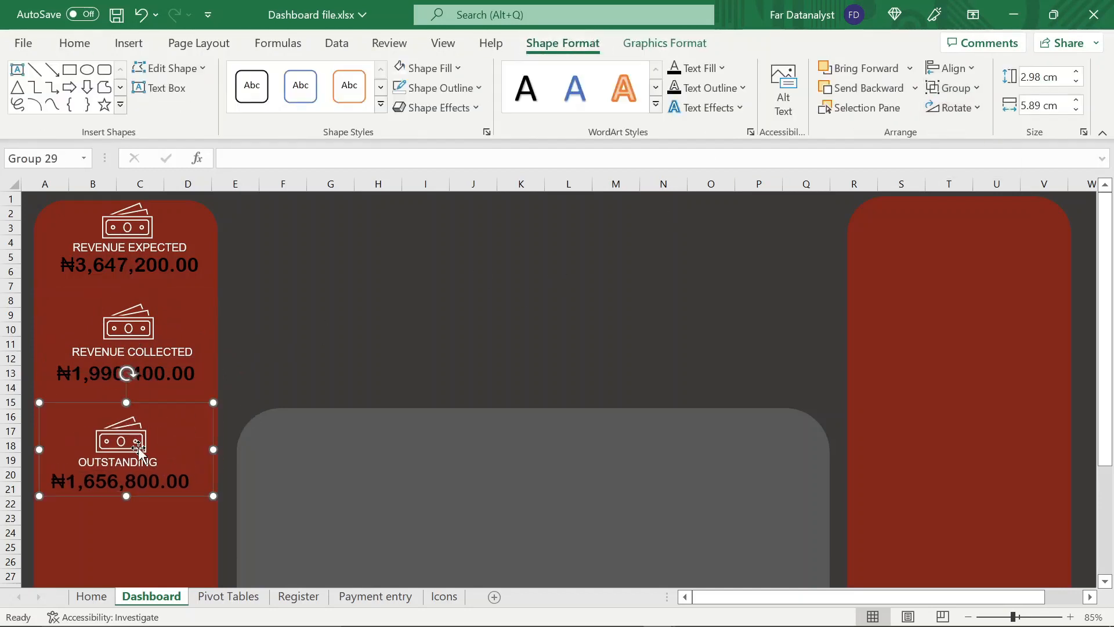
left_click_drag(126, 336, 121, 344)
left_click_drag(130, 232, 126, 237)
left_click_drag(123, 331, 118, 314)
left_click_drag(130, 444, 129, 423)
Shift the amount inside the REVENUE COLLECTED group slightly to the right so it sits centred under its label
left_click(166, 372)
left_click(167, 369)
left_click_drag(172, 368, 180, 370)
Select only the three revenue groups, distribute them vertically, and save the workbook
left_click(160, 456)
left_click(209, 355, "ctrl")
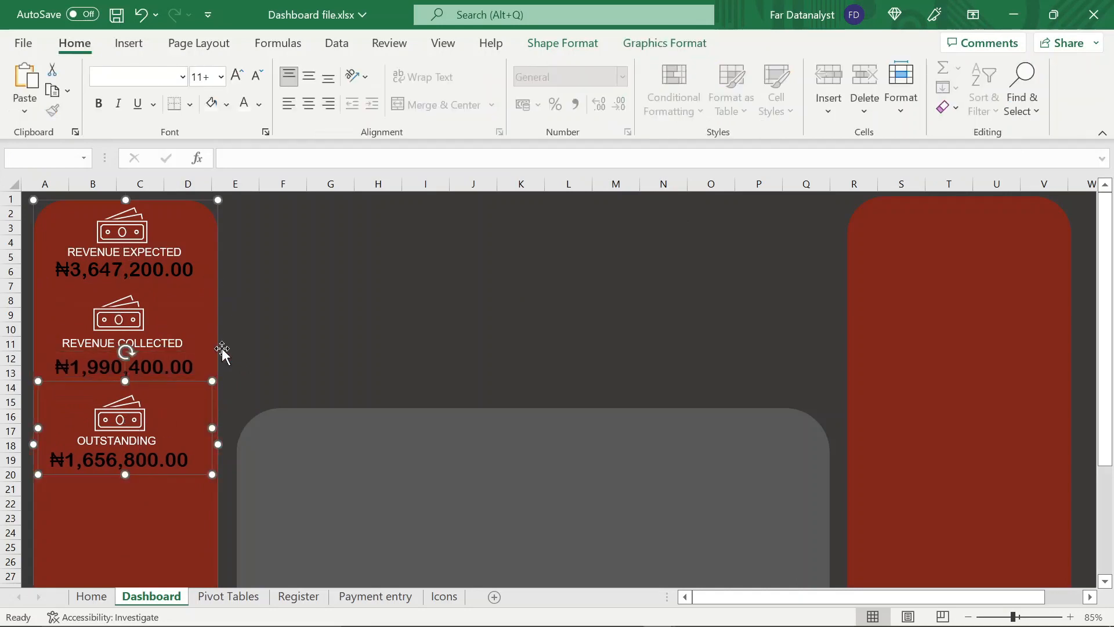
left_click(228, 352)
left_click(150, 411)
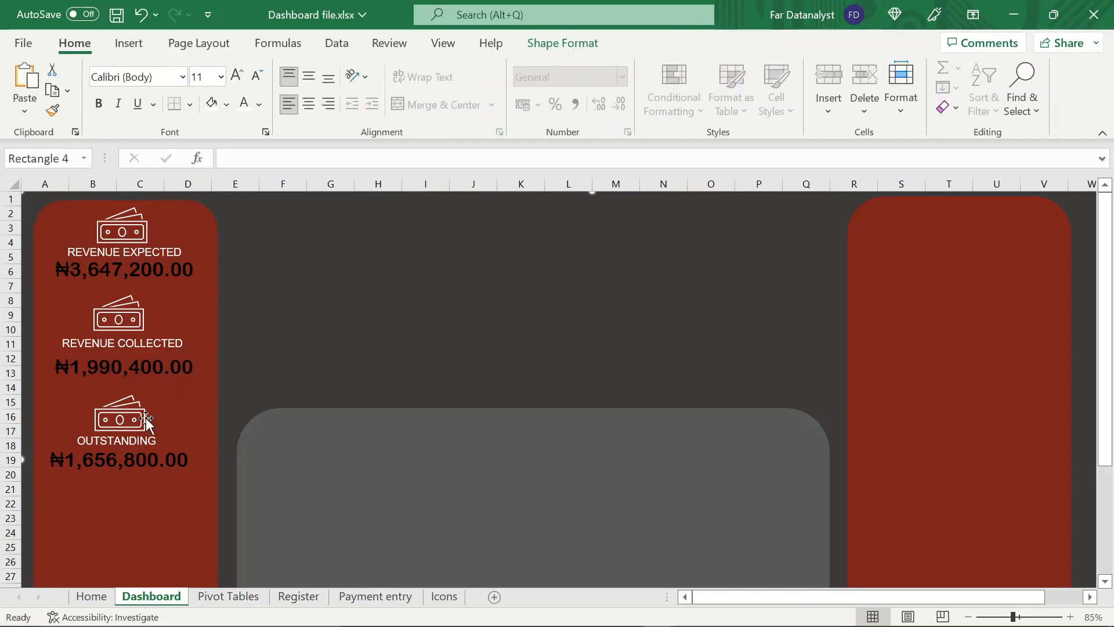
left_click(130, 433)
left_click(134, 320, "ctrl")
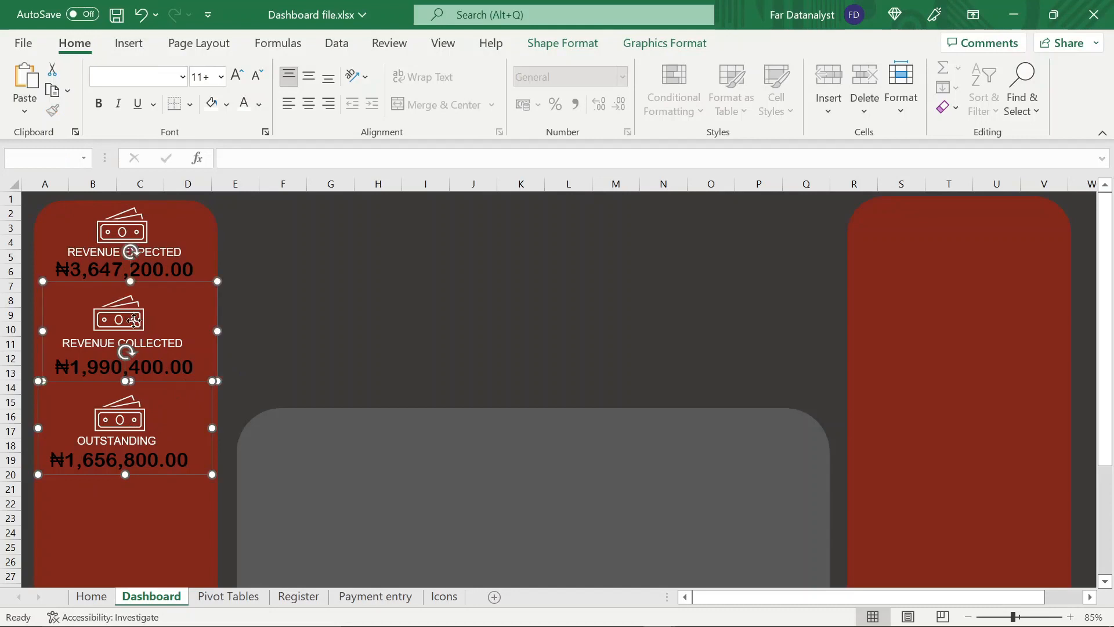
left_click(128, 248, "ctrl")
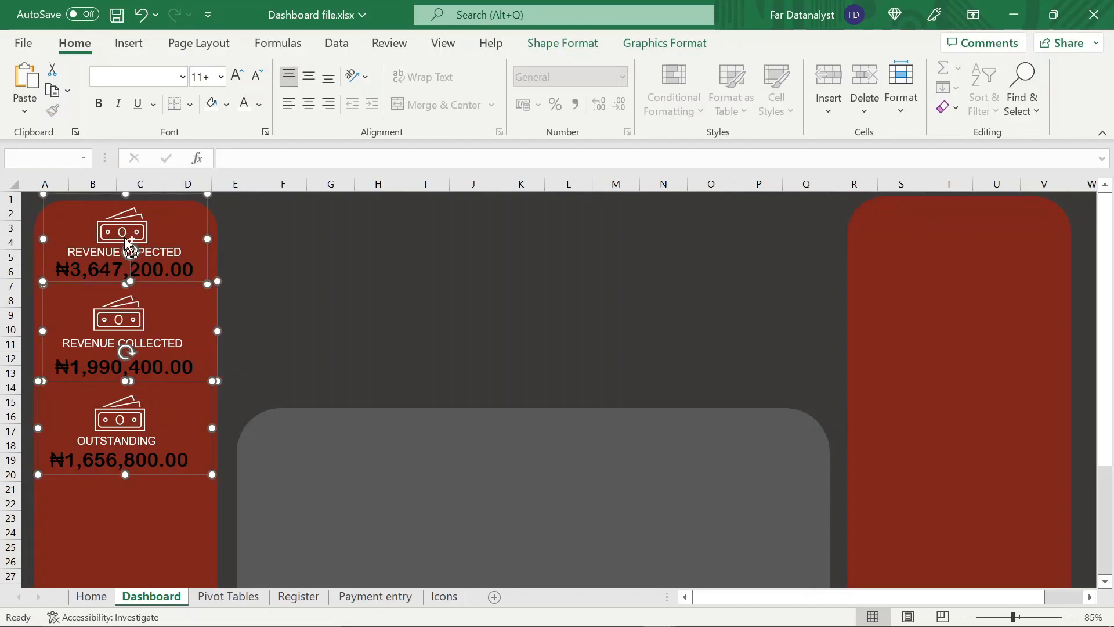
left_click(585, 49)
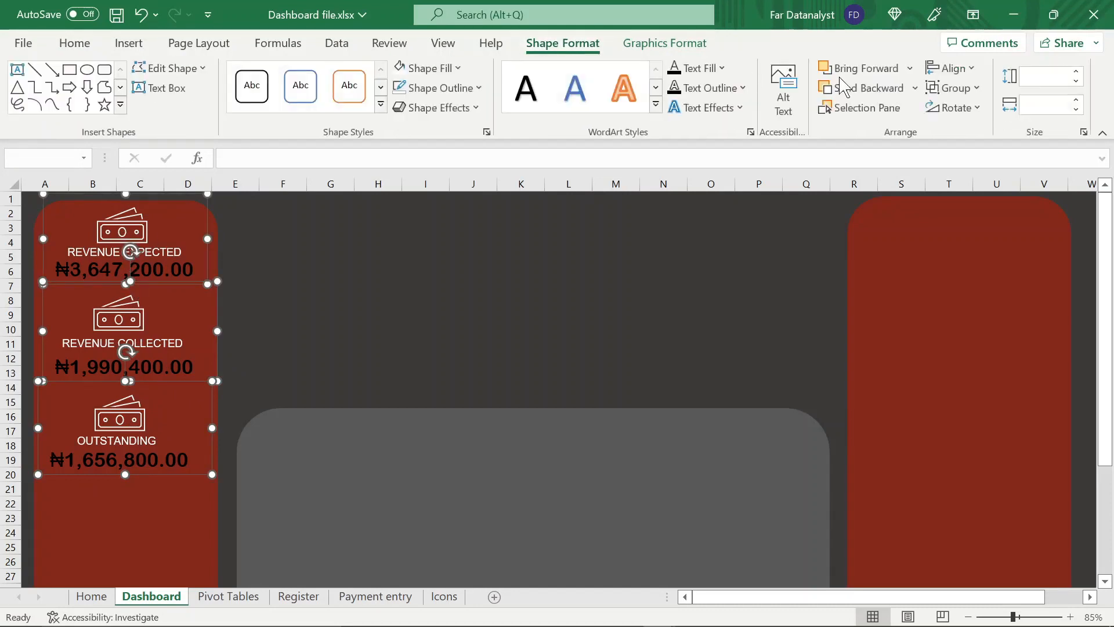
left_click(968, 71)
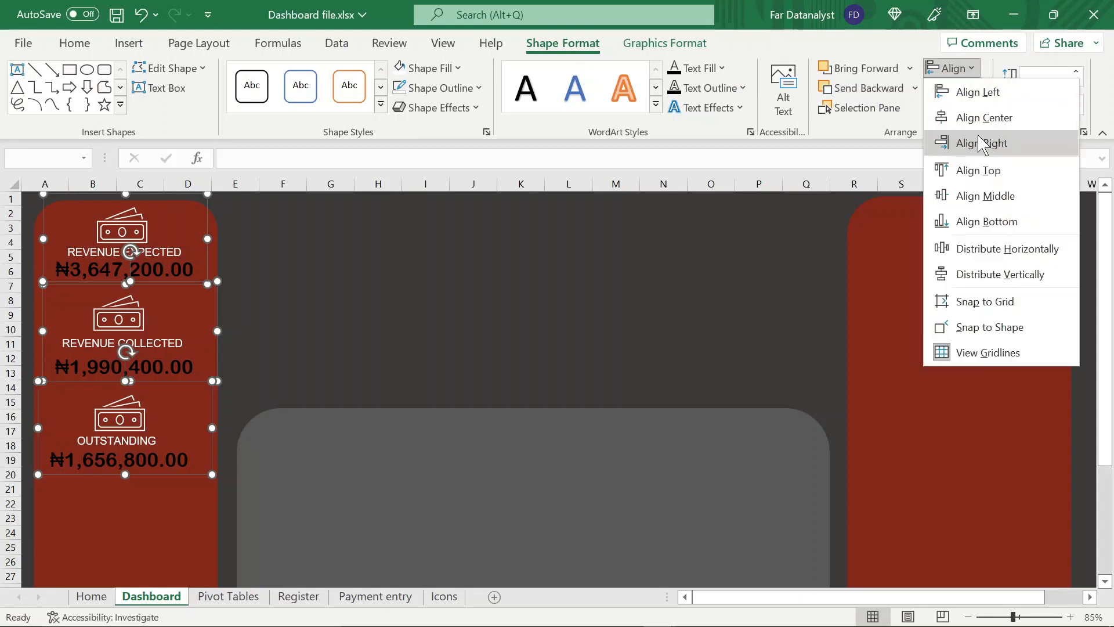
left_click(990, 277)
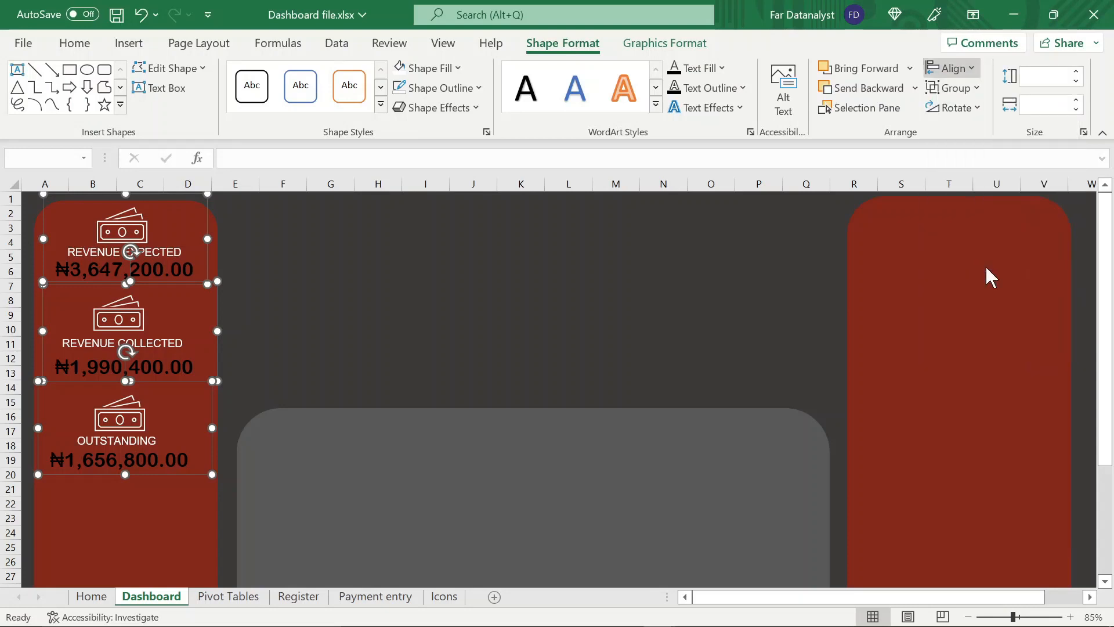
left_click(376, 328)
key("ctrl+s")
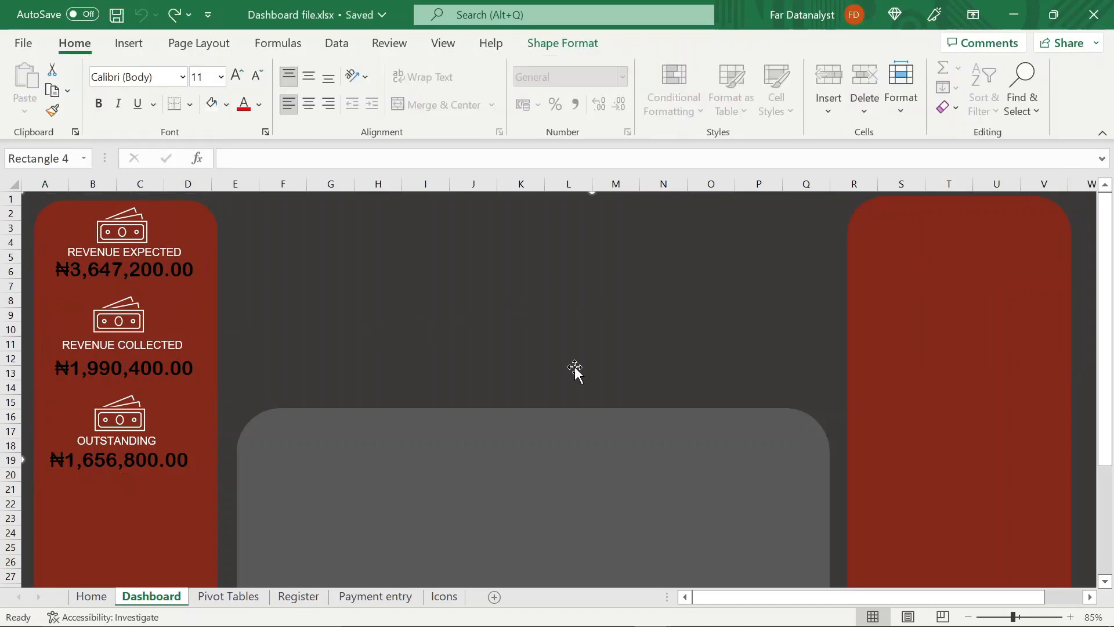
On the Pivot Tables sheet, copy the totals PivotTable in A1:C2 and paste it at E1
left_click(238, 599)
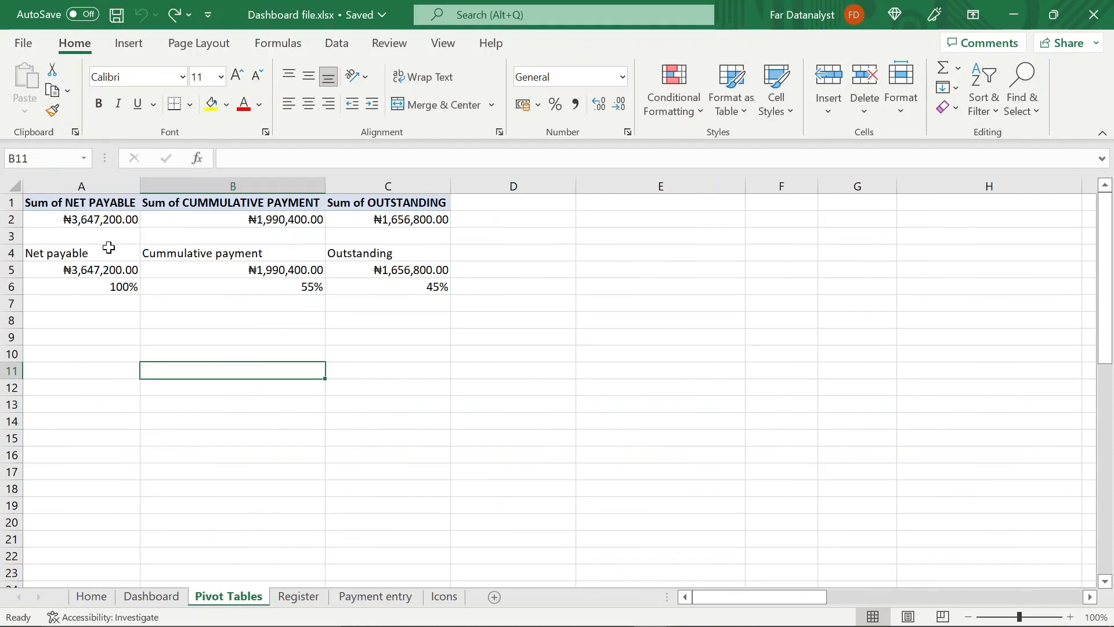
left_click(100, 207)
key("shift+Right")
key("shift+Right")
key("shift+Down")
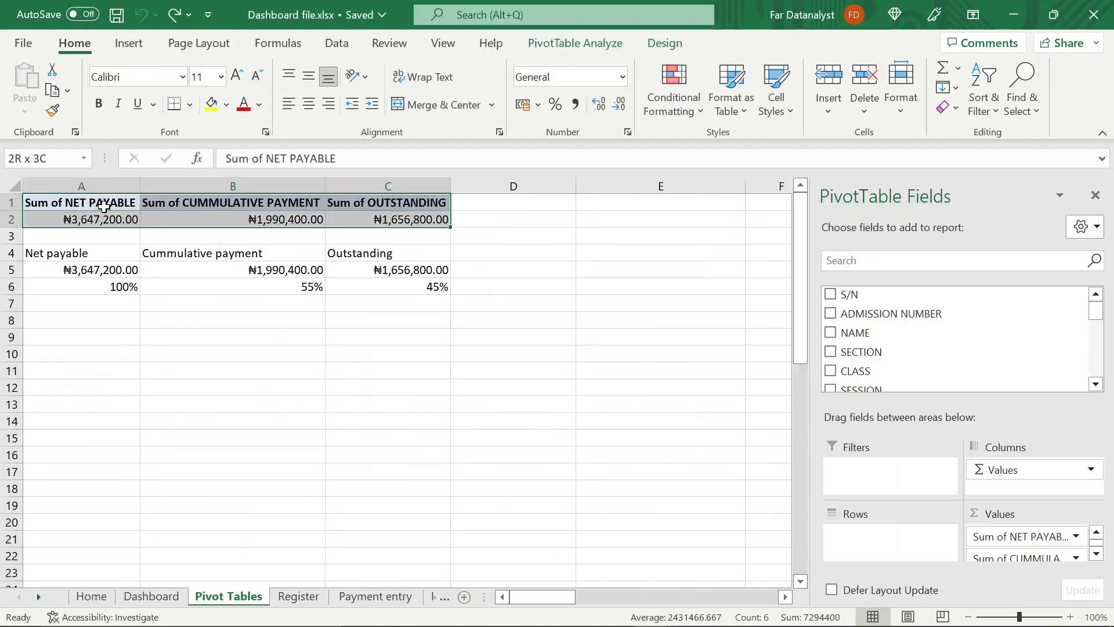
key("ctrl+c")
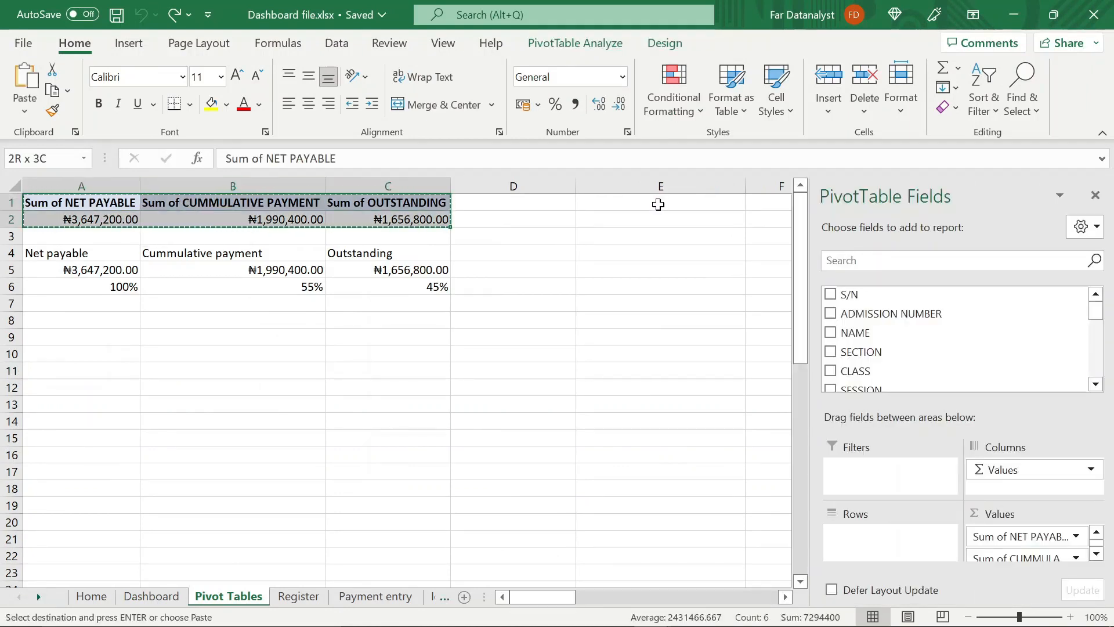
left_click(655, 203)
key("ctrl+v")
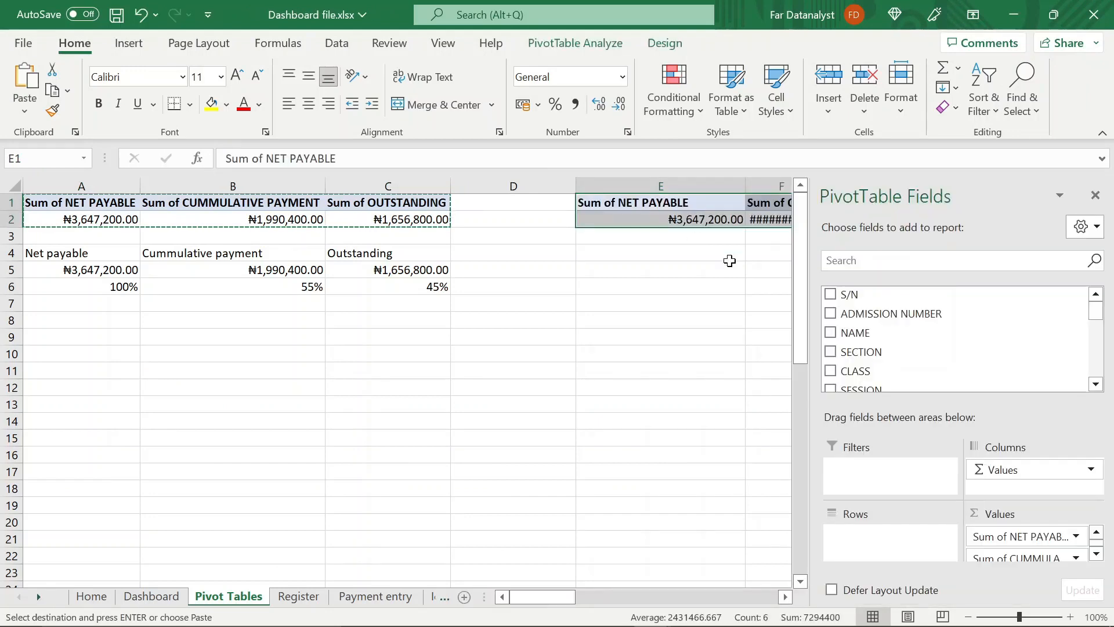
Remove all the value fields from the pasted PivotTable at E1, leaving it empty
left_click(786, 598)
left_click(786, 597)
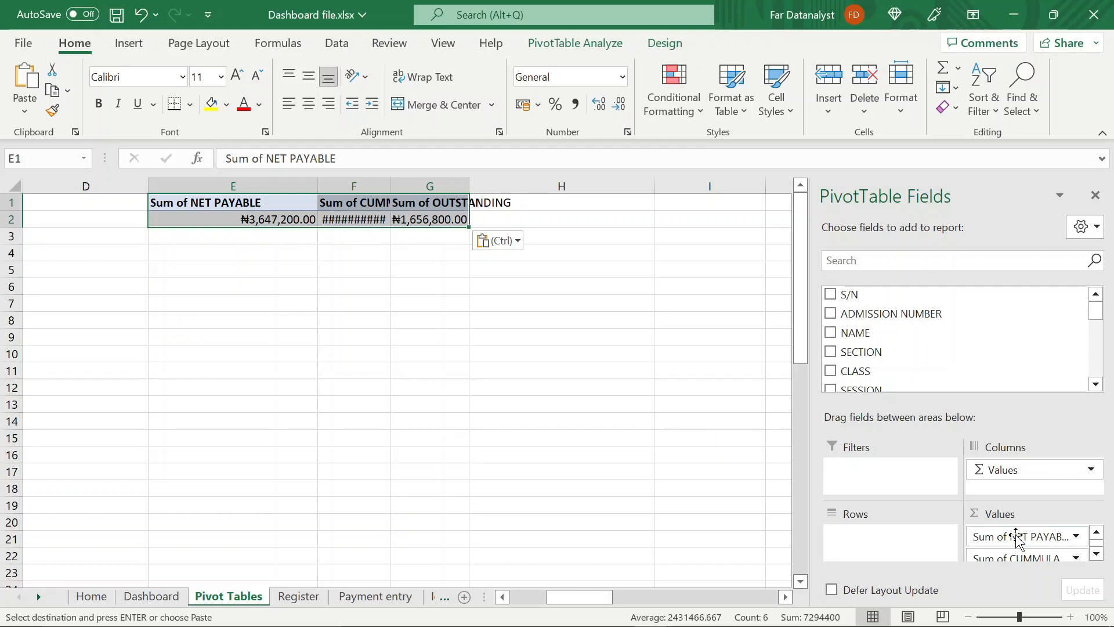
left_click_drag(1048, 462, 615, 426)
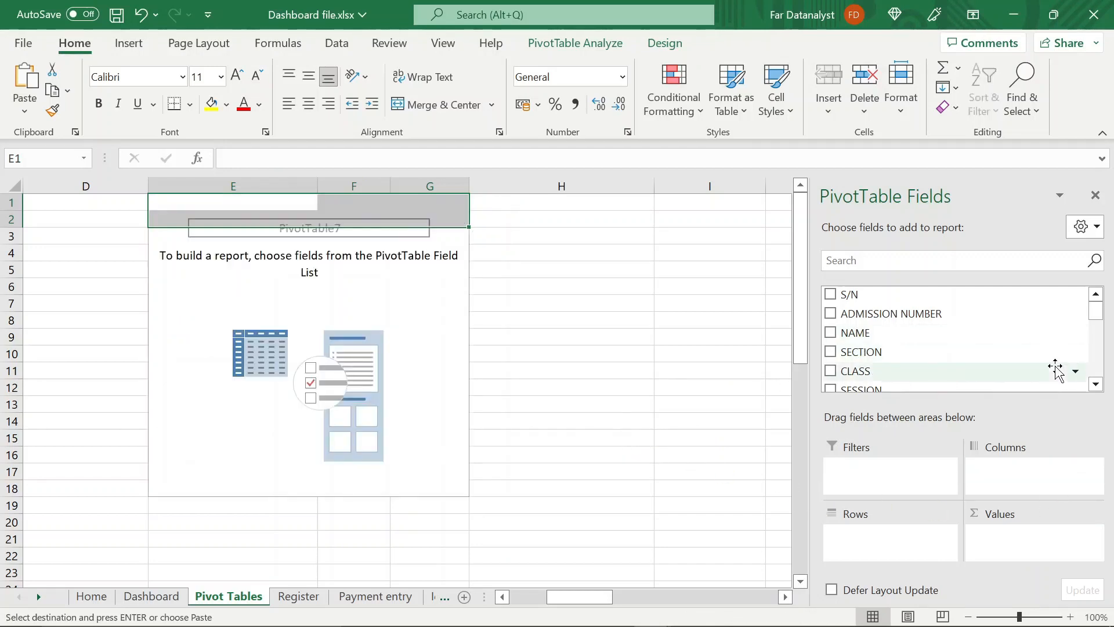
Lay out the emptied PivotTable with STUDENT STATUS as rows and the count of ADMISSION NUMBER as values
left_click(1096, 385)
left_click(1096, 384)
left_click(1096, 384)
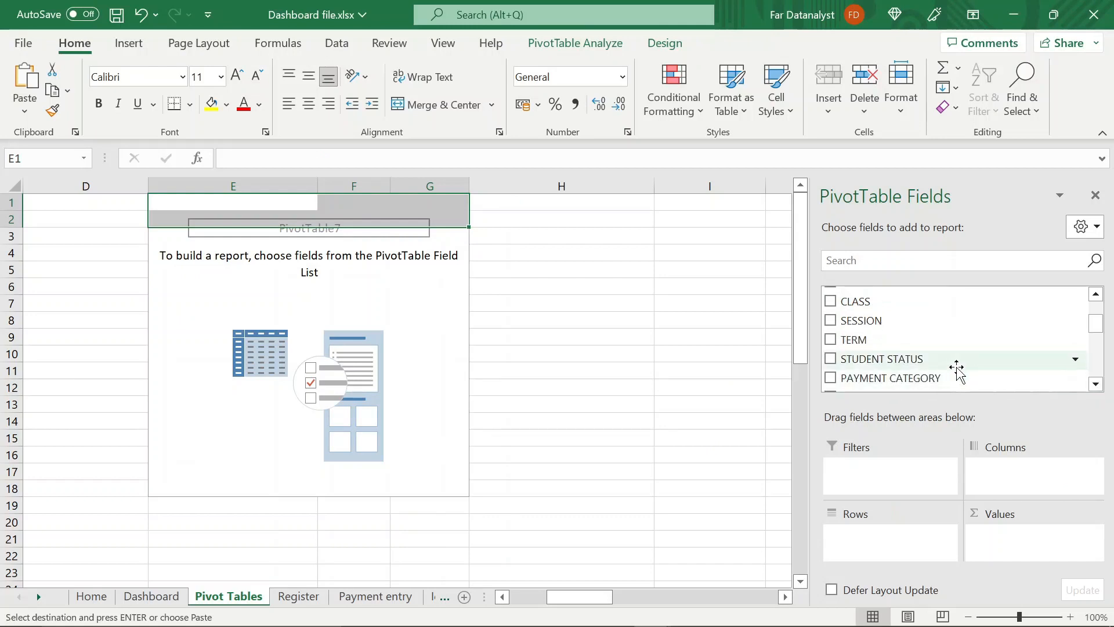
left_click_drag(944, 366, 905, 529)
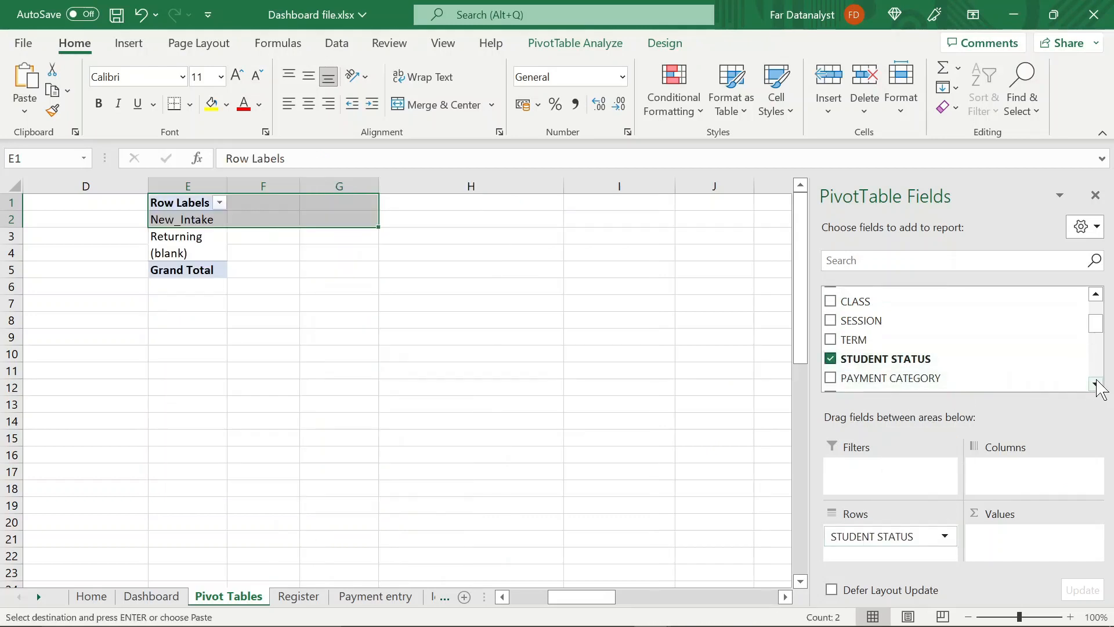
left_click_drag(1096, 324, 1095, 268)
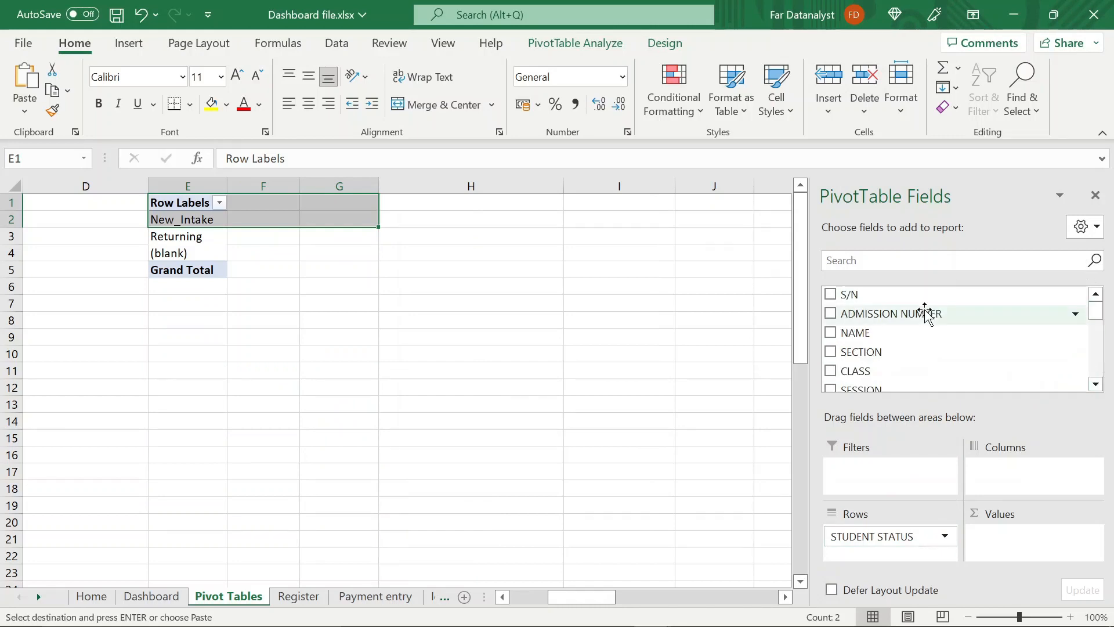
left_click_drag(925, 312, 1012, 542)
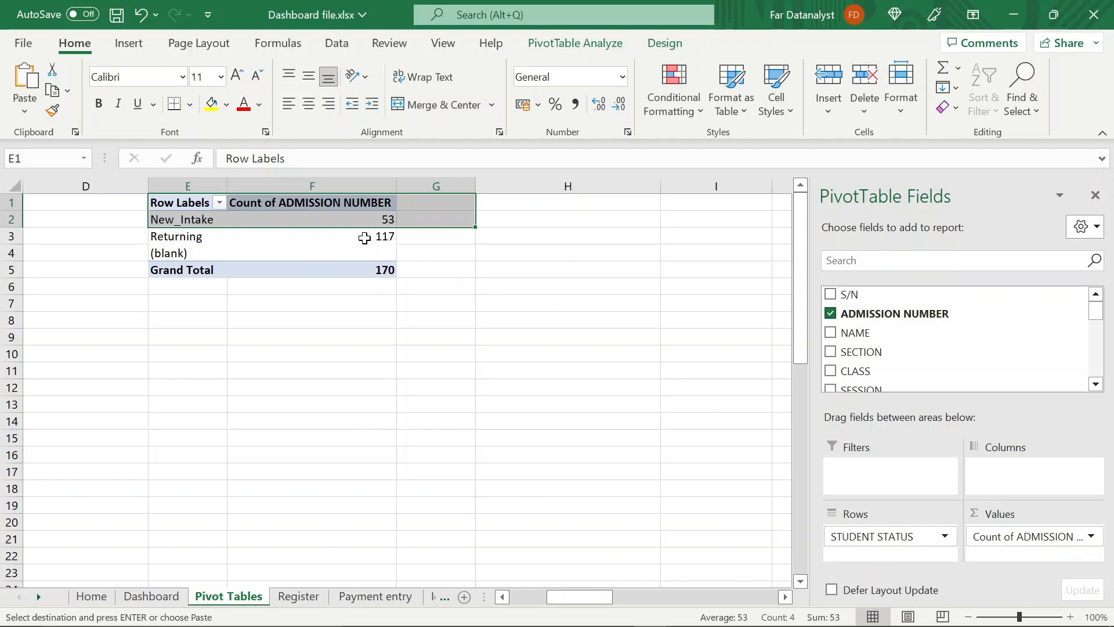
Filter the (blank) entry out of the student status PivotTable's row labels
left_click(362, 250)
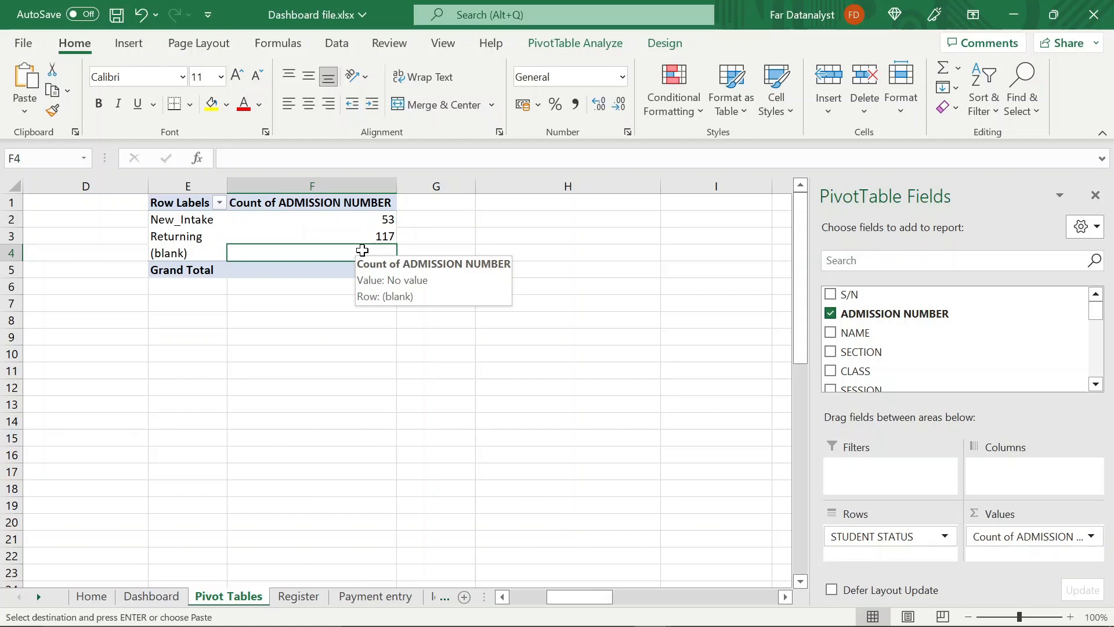
left_click(378, 269)
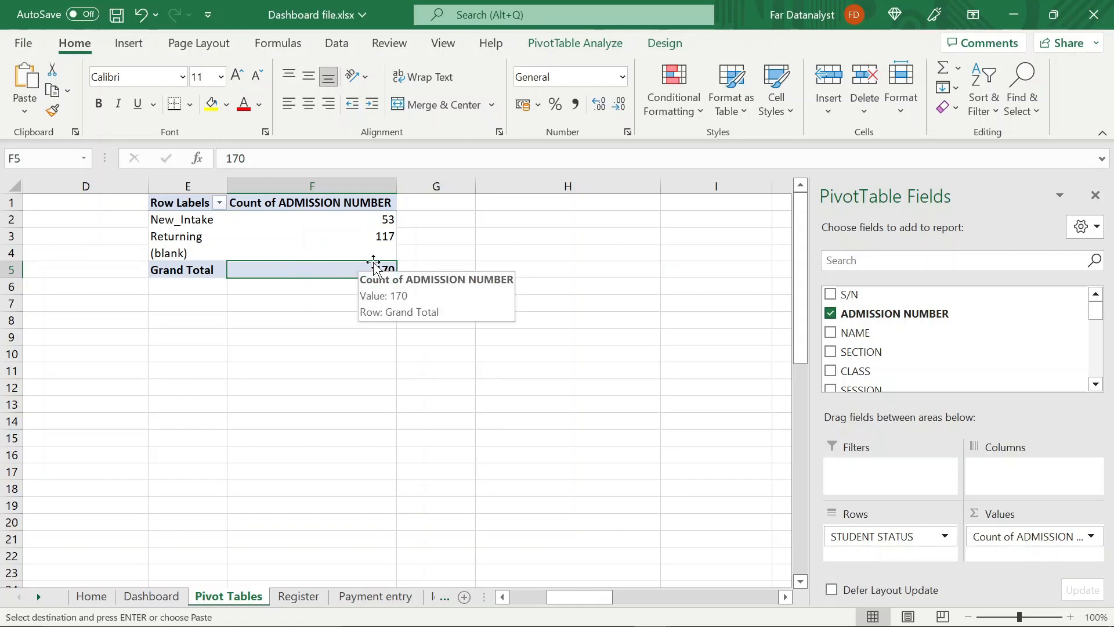
left_click(366, 219)
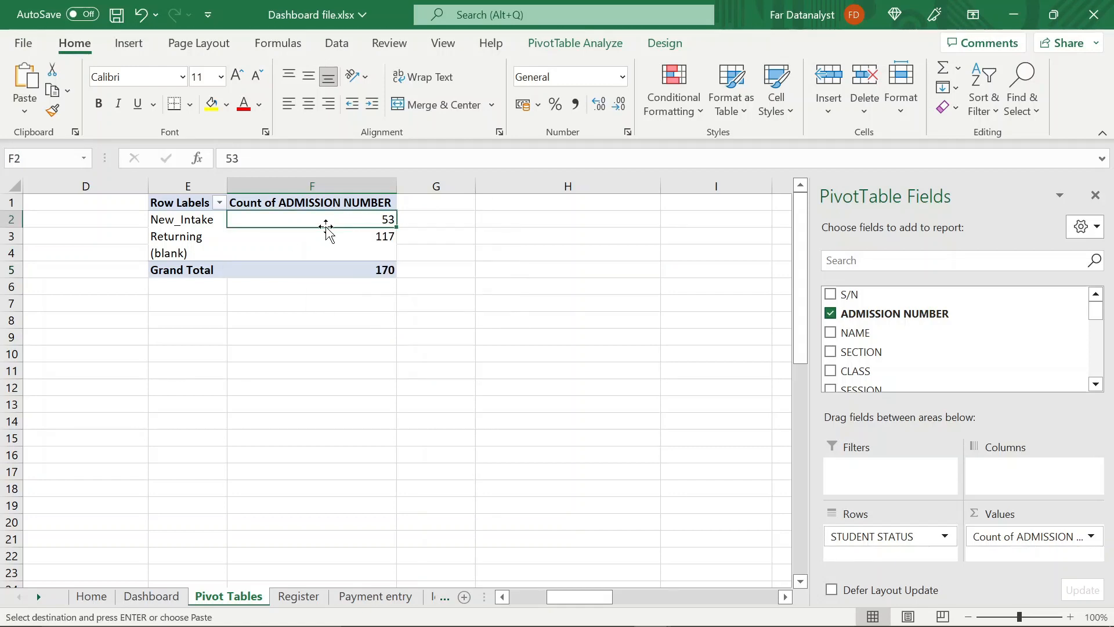
left_click(374, 236)
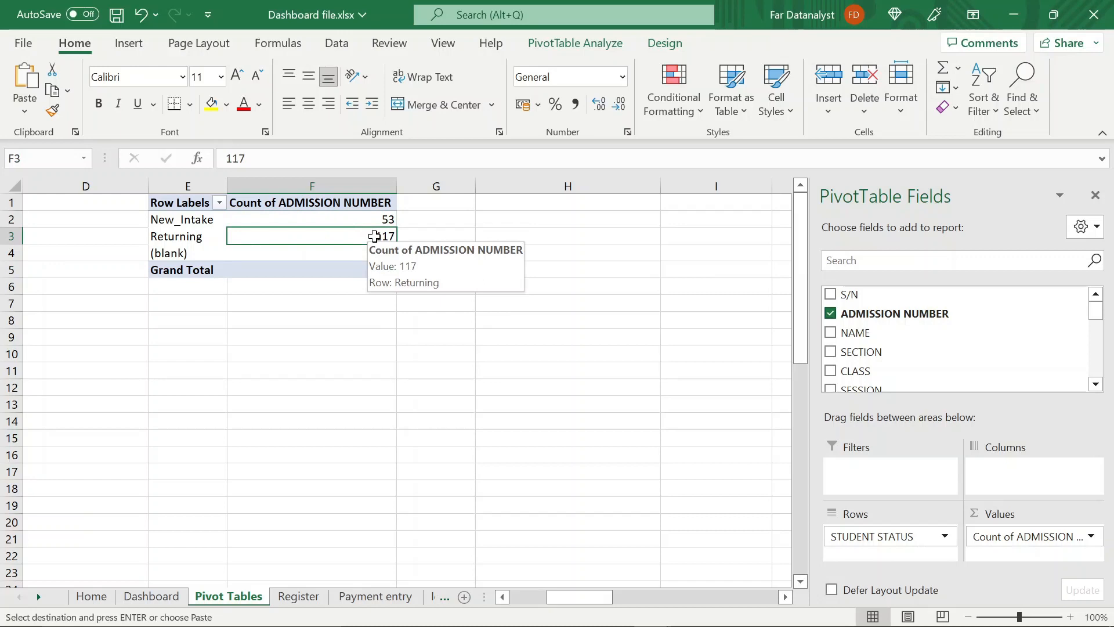
left_click(206, 250)
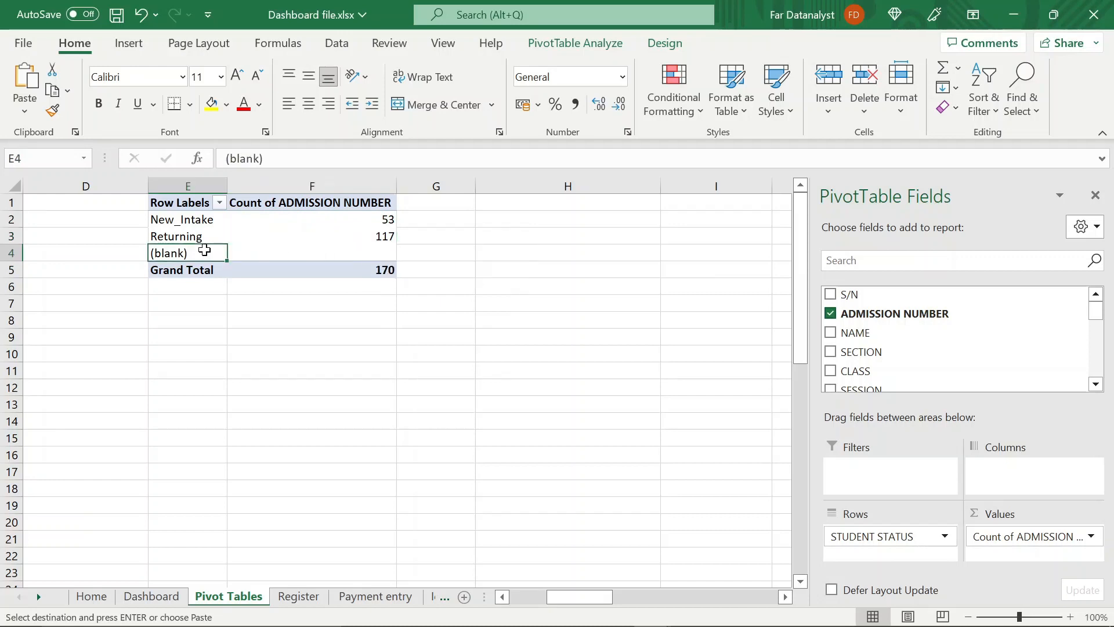
left_click(219, 202)
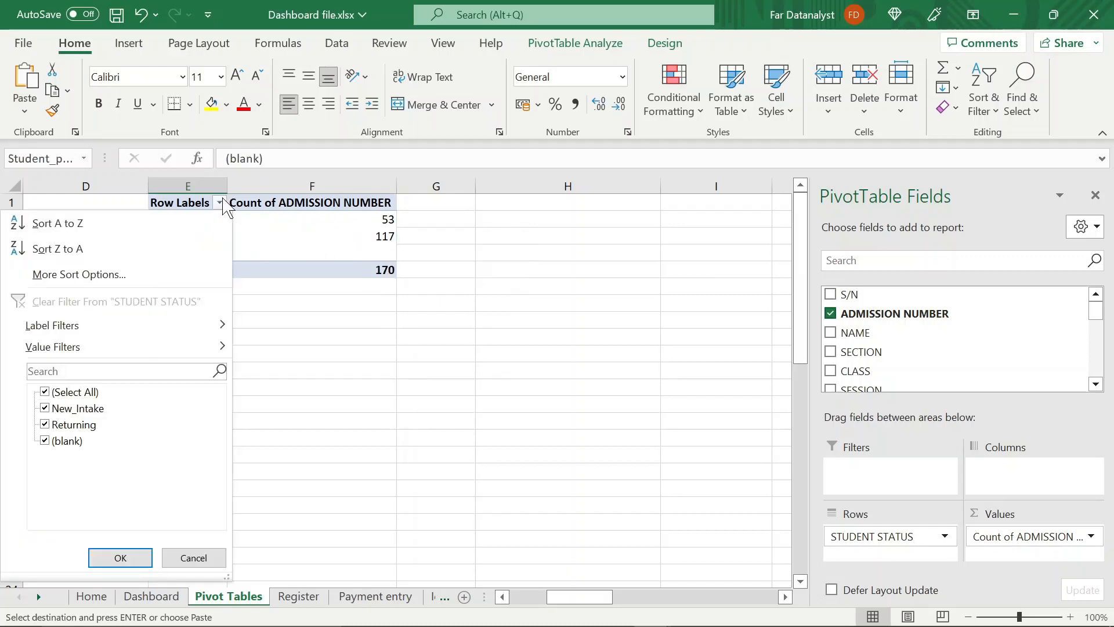
left_click(46, 442)
key("Return")
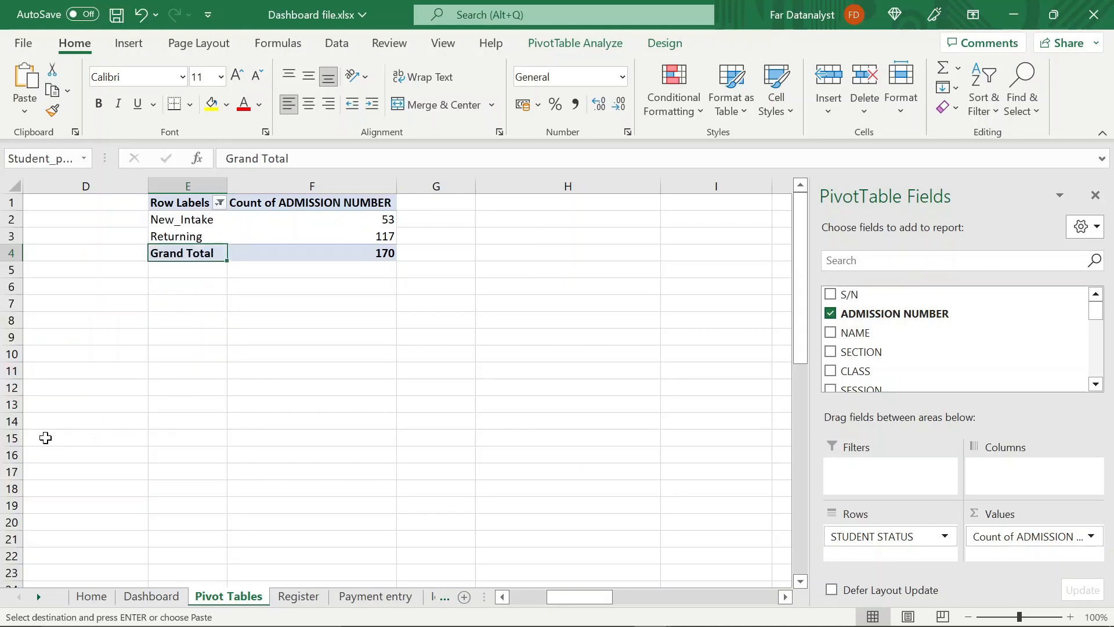
Enter the labels New_Intake in E6 and Returning in E7 below the student status PivotTable
left_click(195, 289)
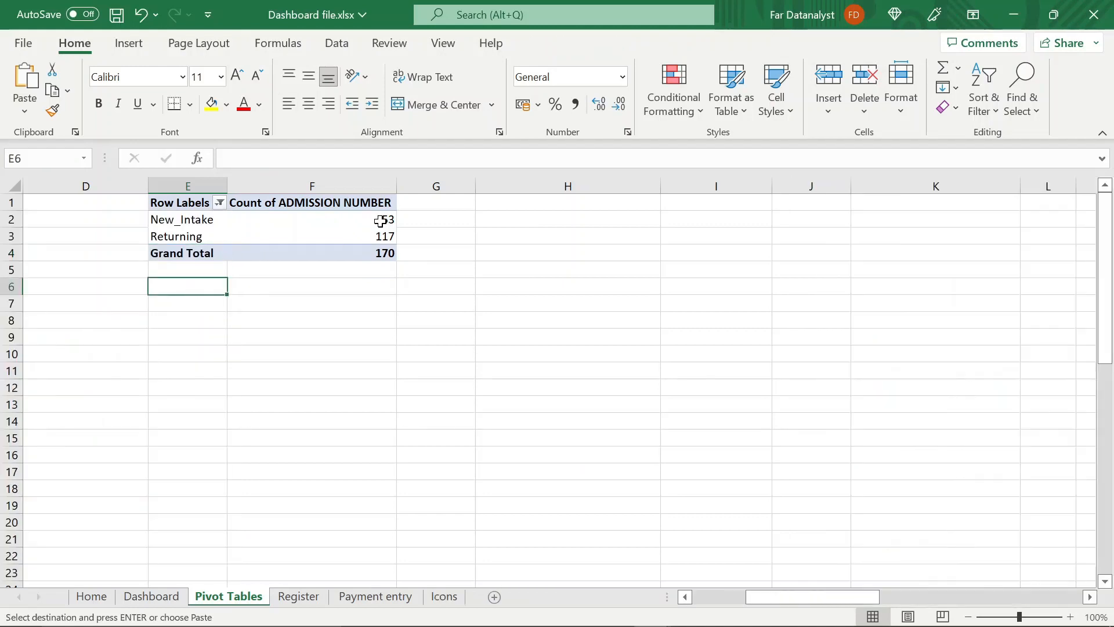
left_click(349, 288)
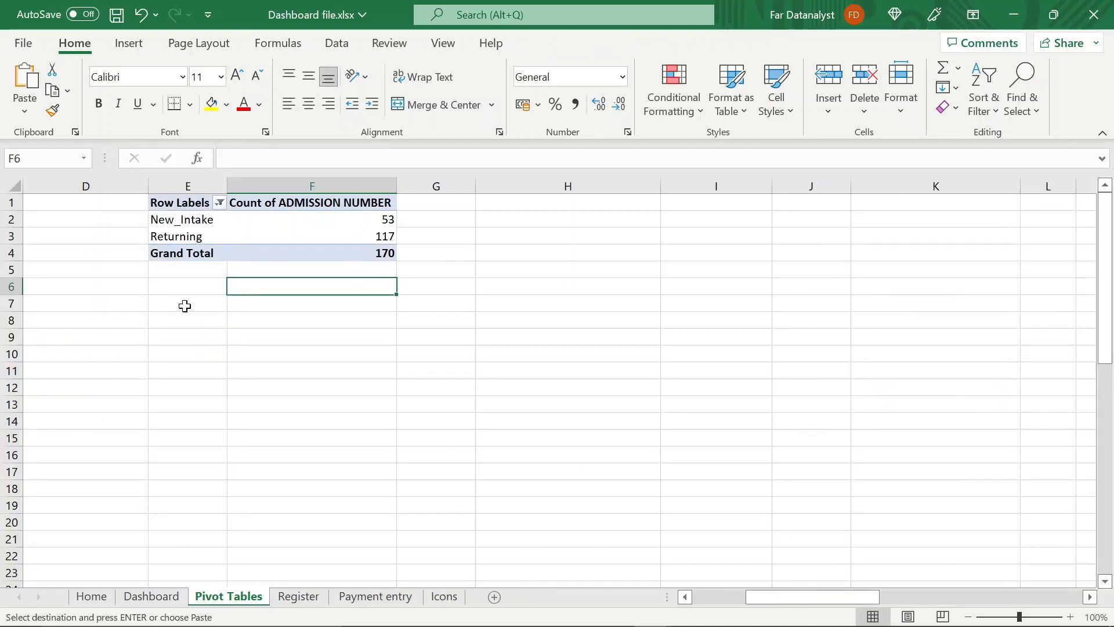
left_click(192, 285)
type("New_intake")
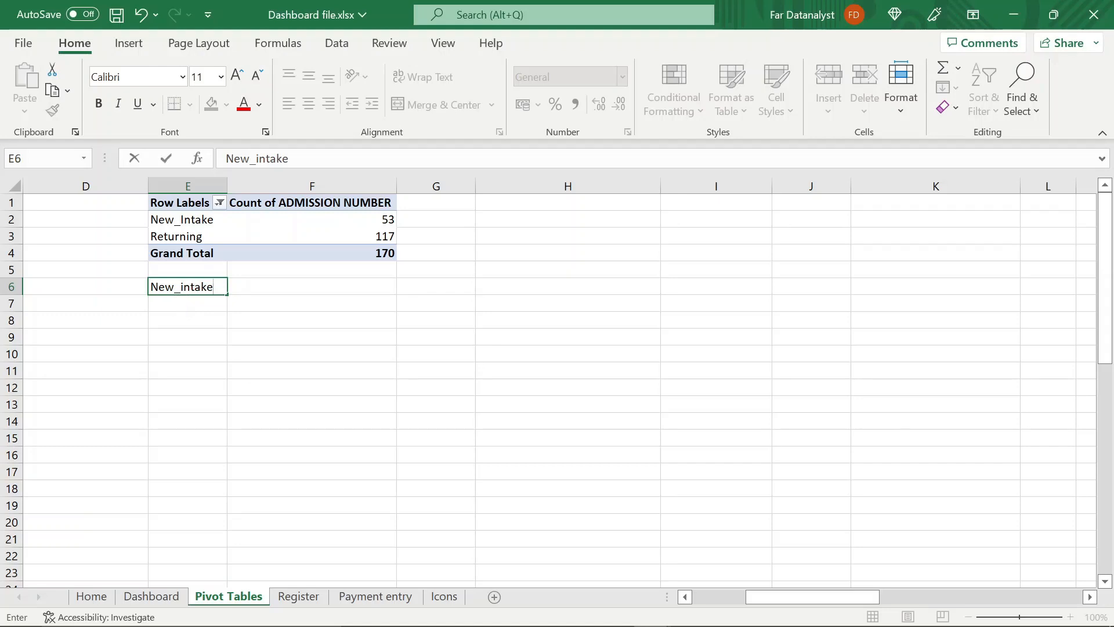
key("BackSpace")
type("I")
left_click(182, 309)
type("Returnung")
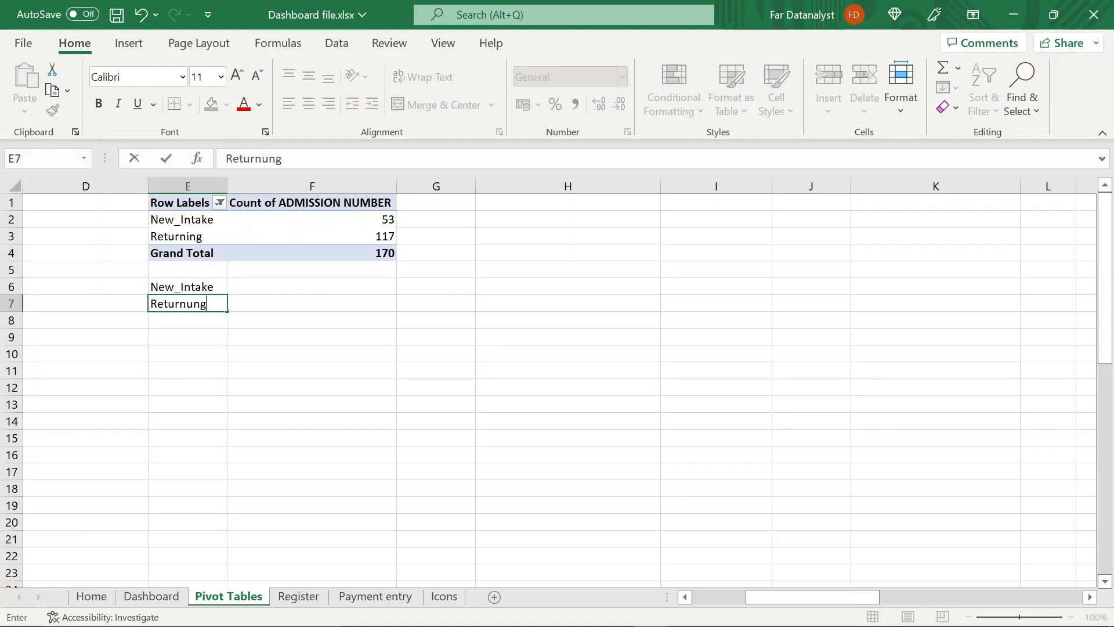
key("BackSpace")
key("BackSpace")
key("BackSpace")
type("ing")
Build a VLOOKUP in F6 with lookup value E6, table array $E$1:$F$4, column index 2 and range lookup 0
left_click(291, 287)
type("=vl")
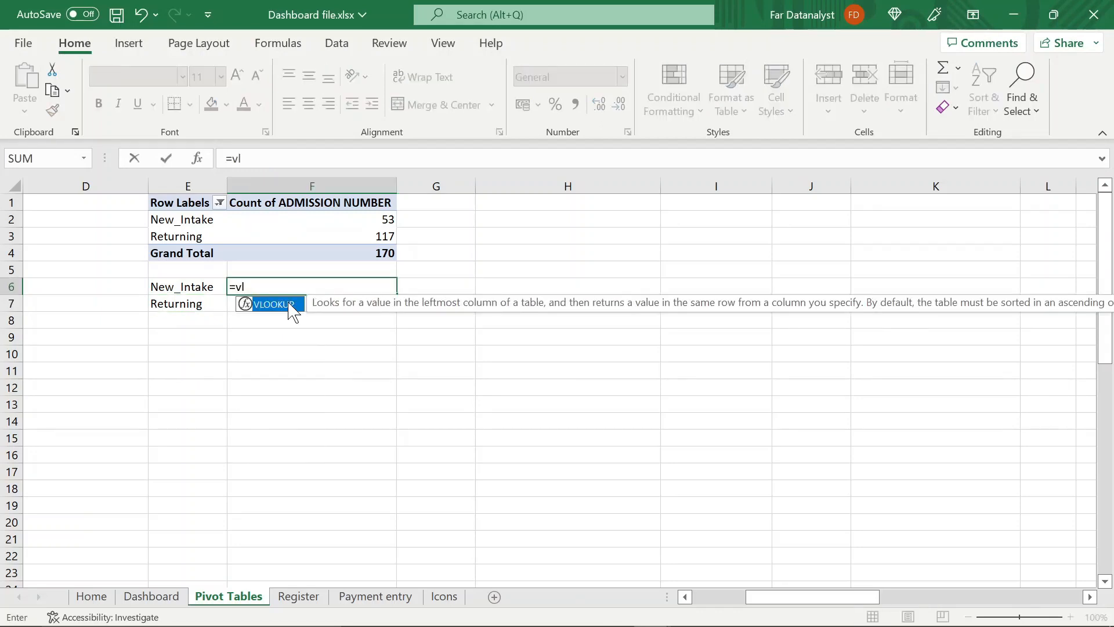
double_click(290, 304)
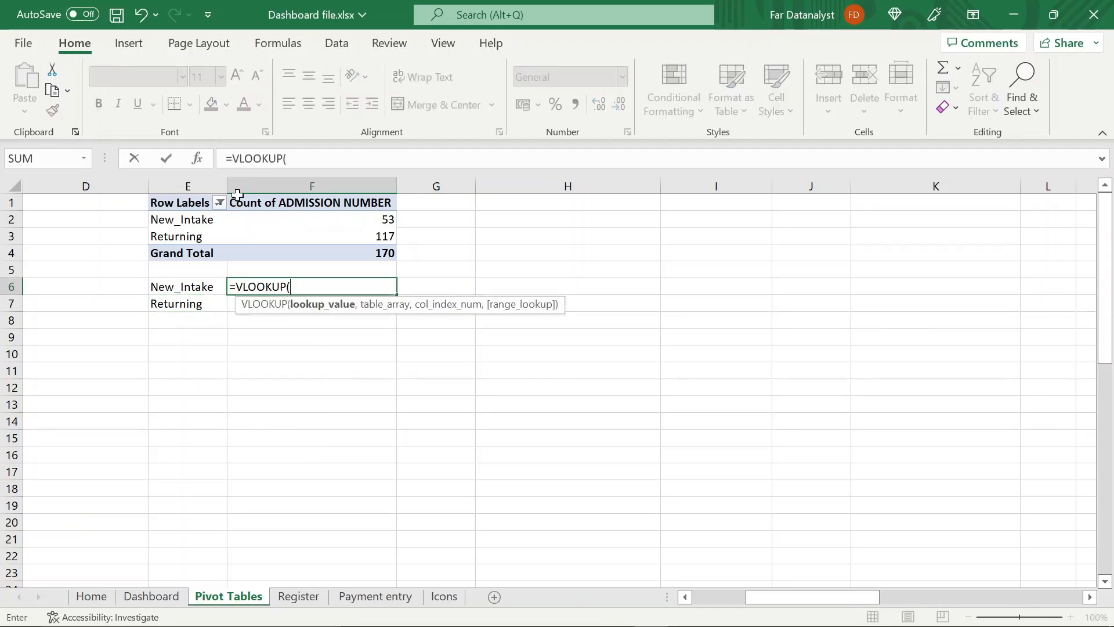
left_click(198, 159)
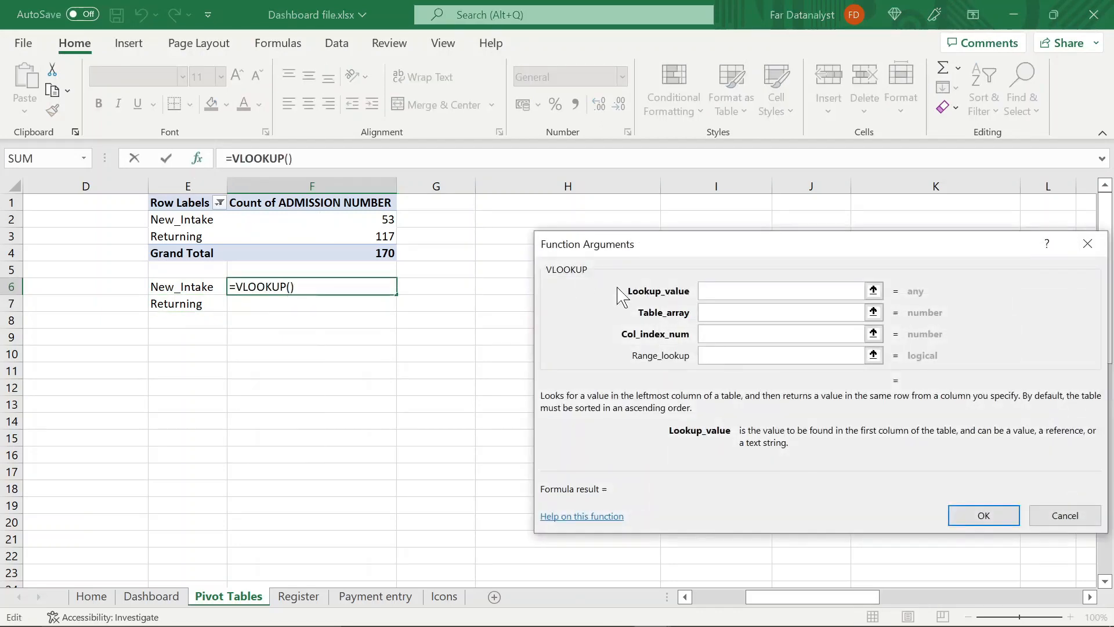
left_click(198, 287)
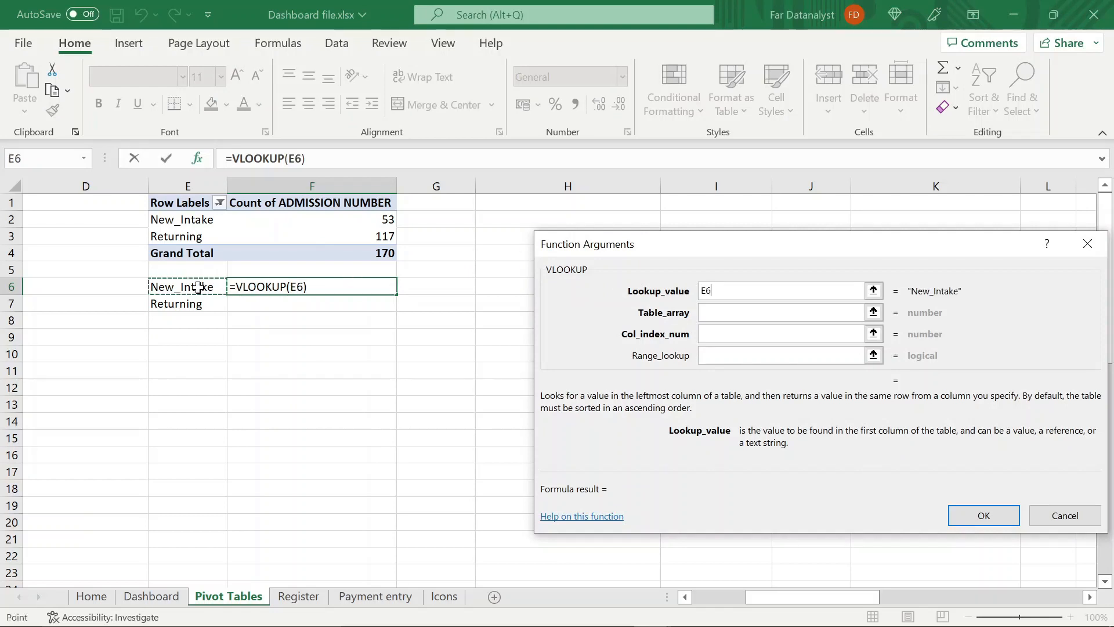
left_click(704, 316)
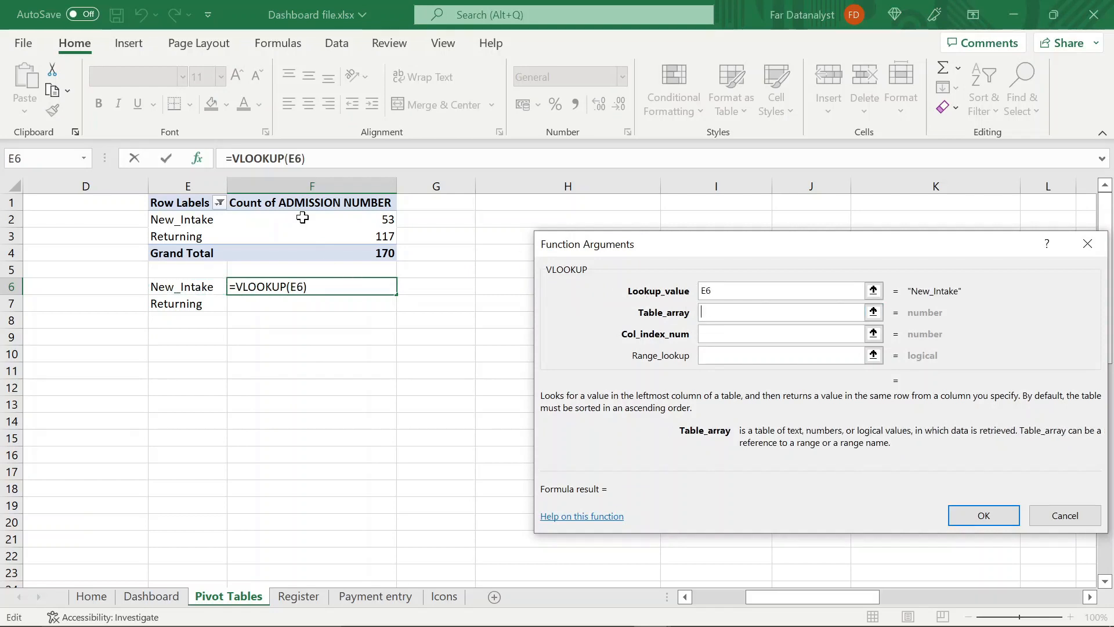
left_click(199, 200)
left_click_drag(198, 201, 385, 255)
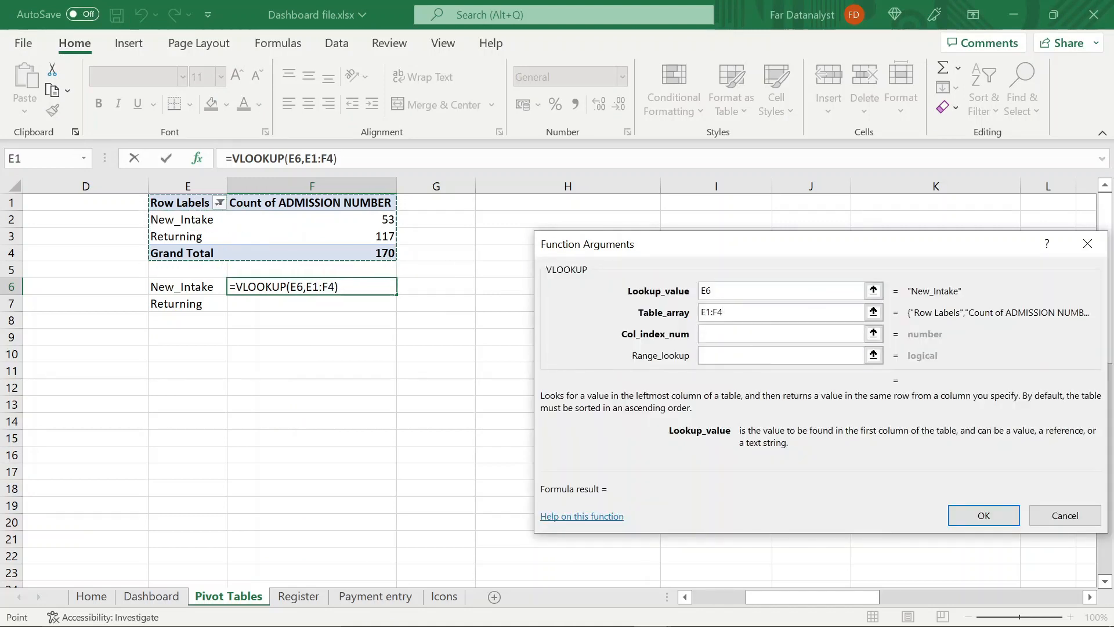
key("F4")
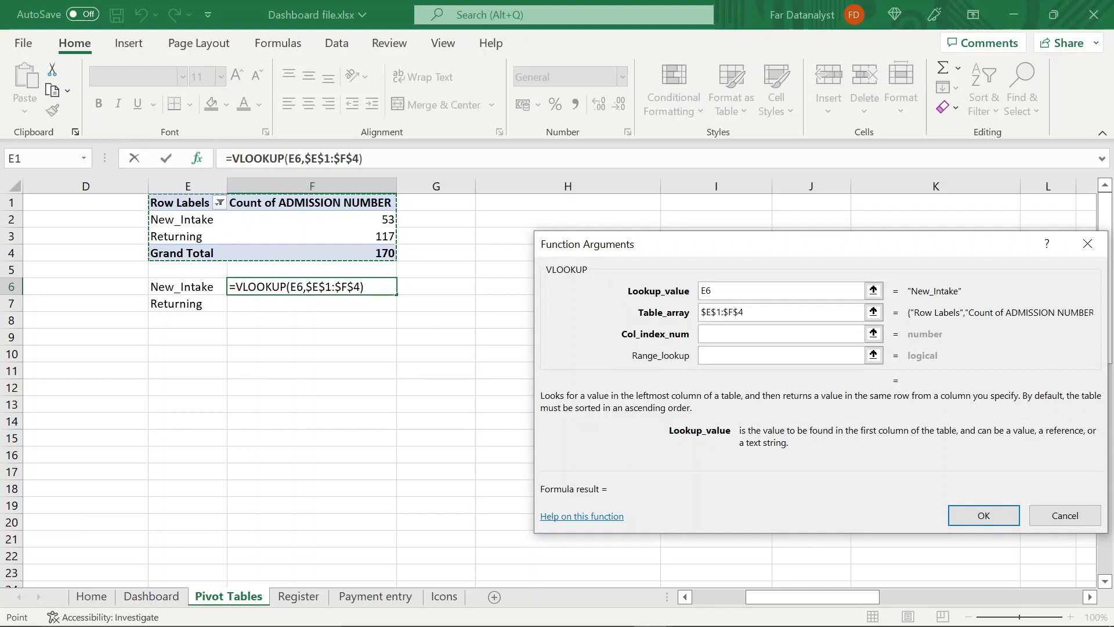
left_click(731, 335)
type("2")
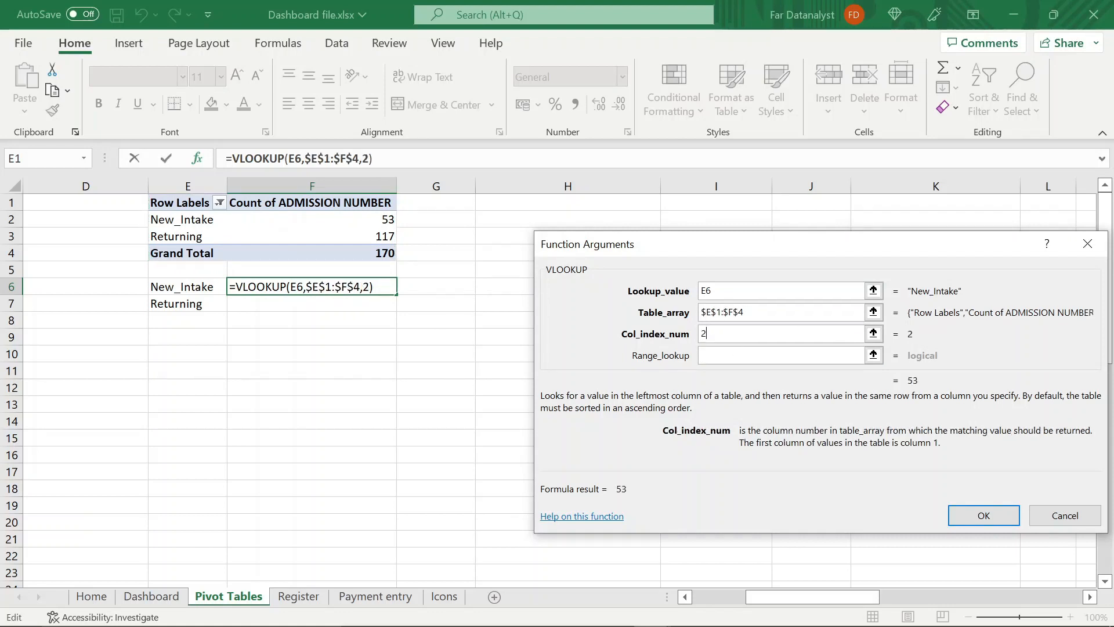
left_click(723, 355)
type("0")
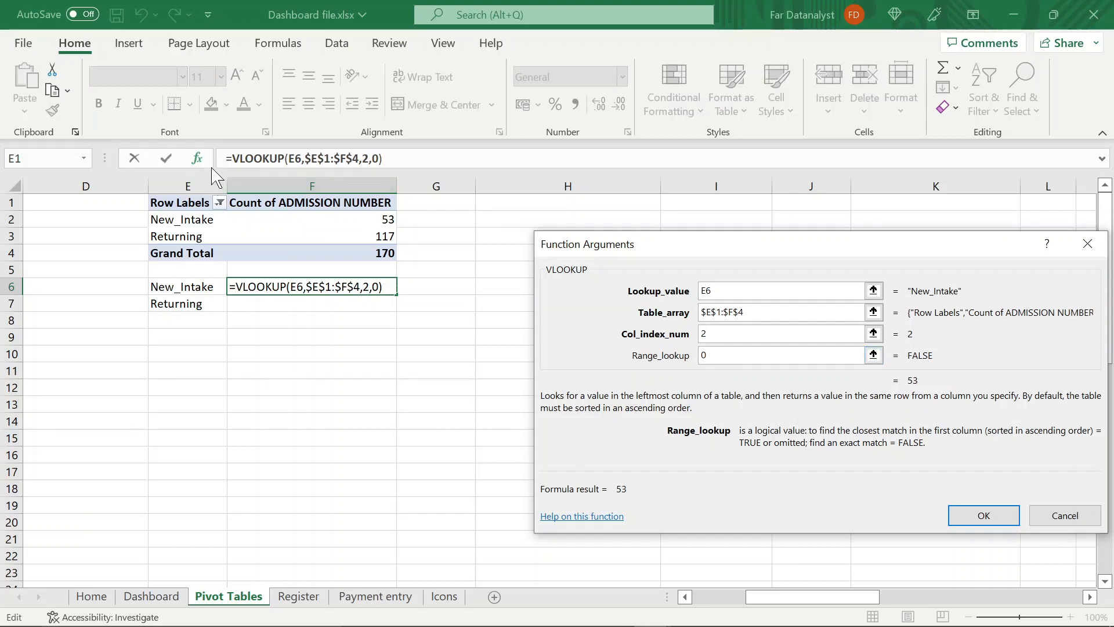
Wrap the VLOOKUP in F6 in IFERROR with 0 as the error value, and commit the formula
left_click(232, 158)
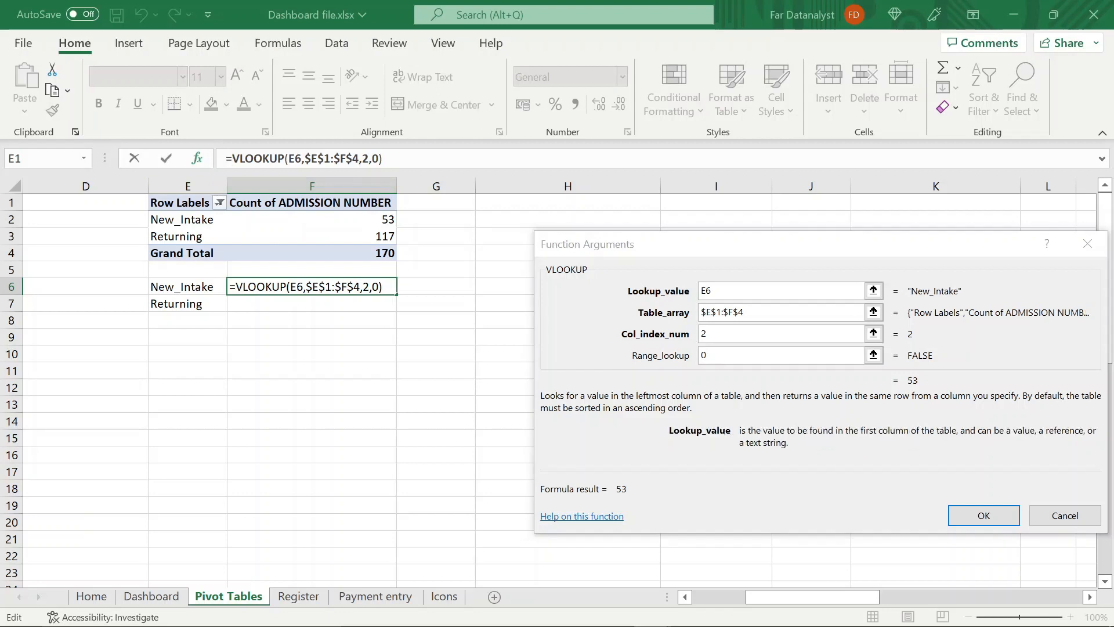
type("iferro")
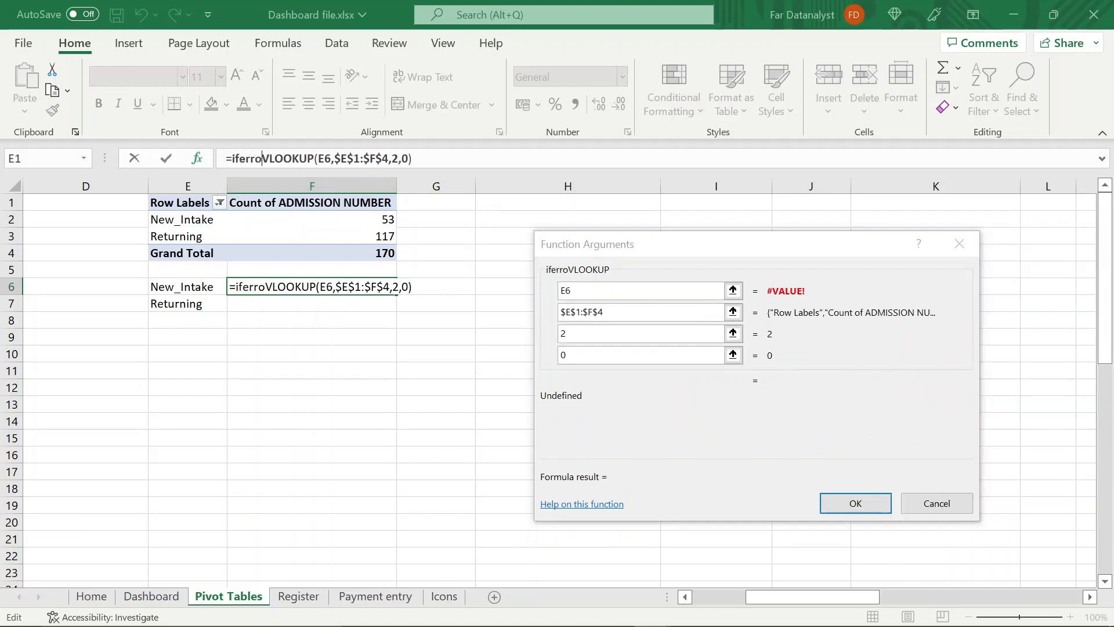
type("r(")
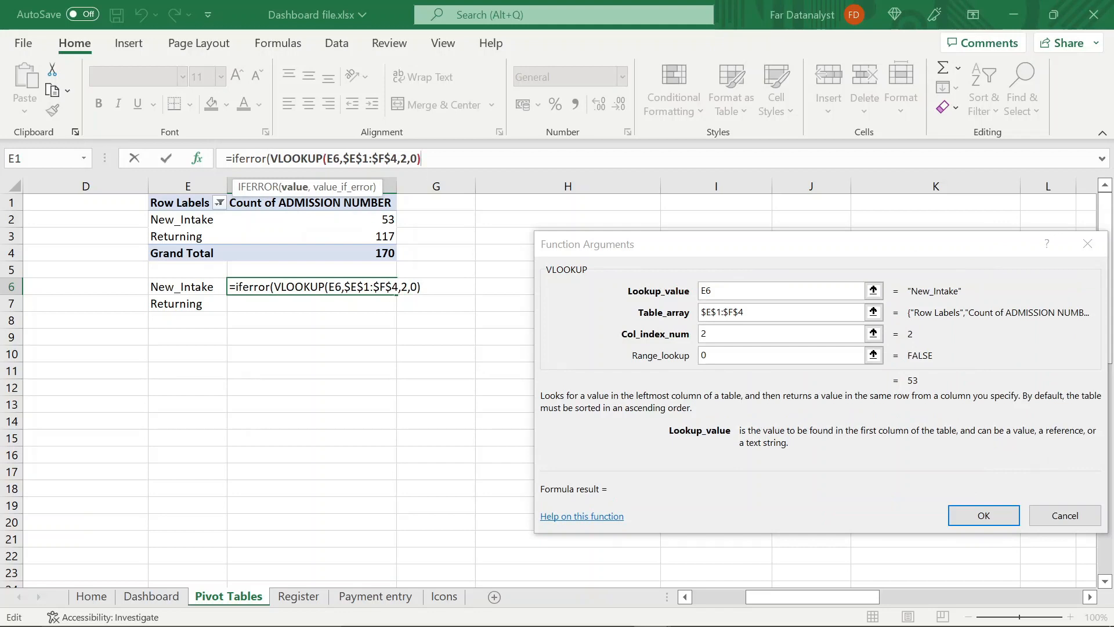
type(",0")
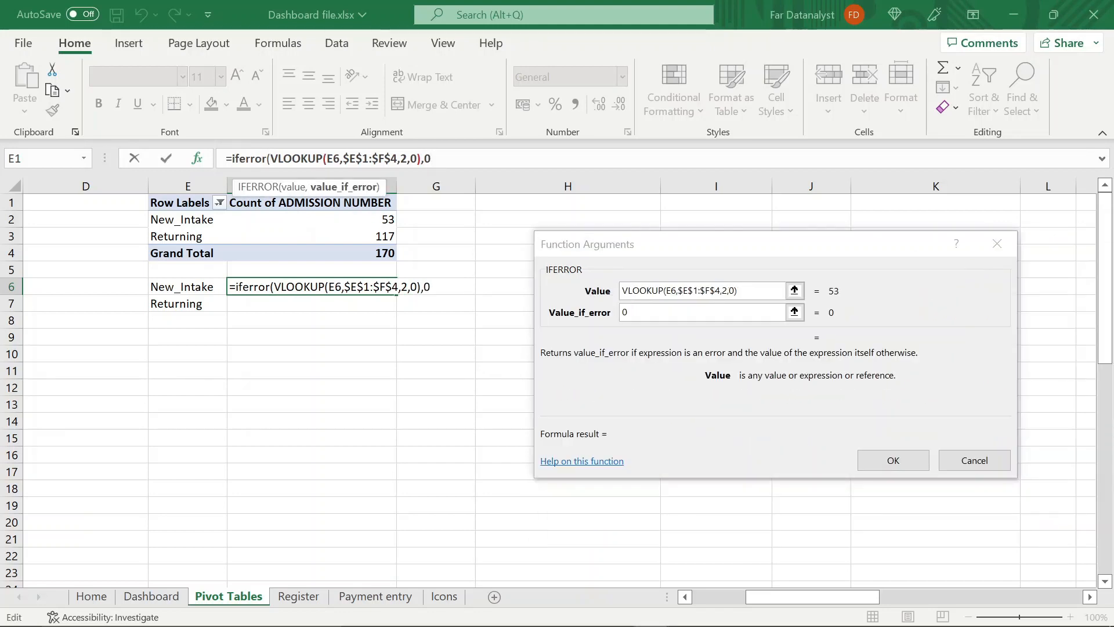
type(")")
key("Return")
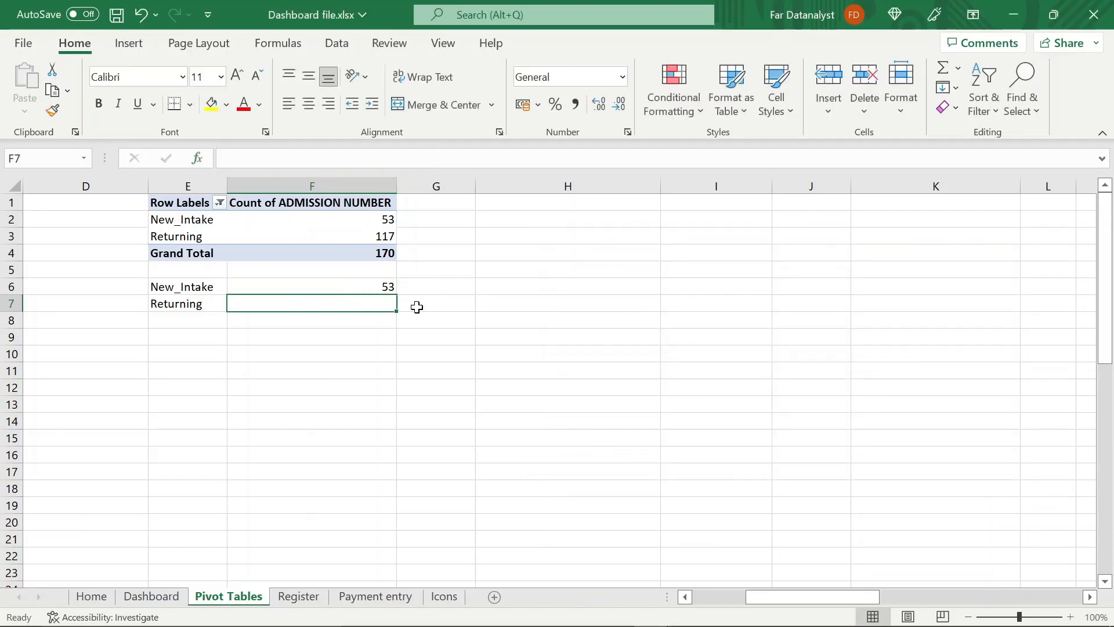
Copy the IFERROR lookup formula from F6 down to F7 for the Returning label
left_click(366, 285)
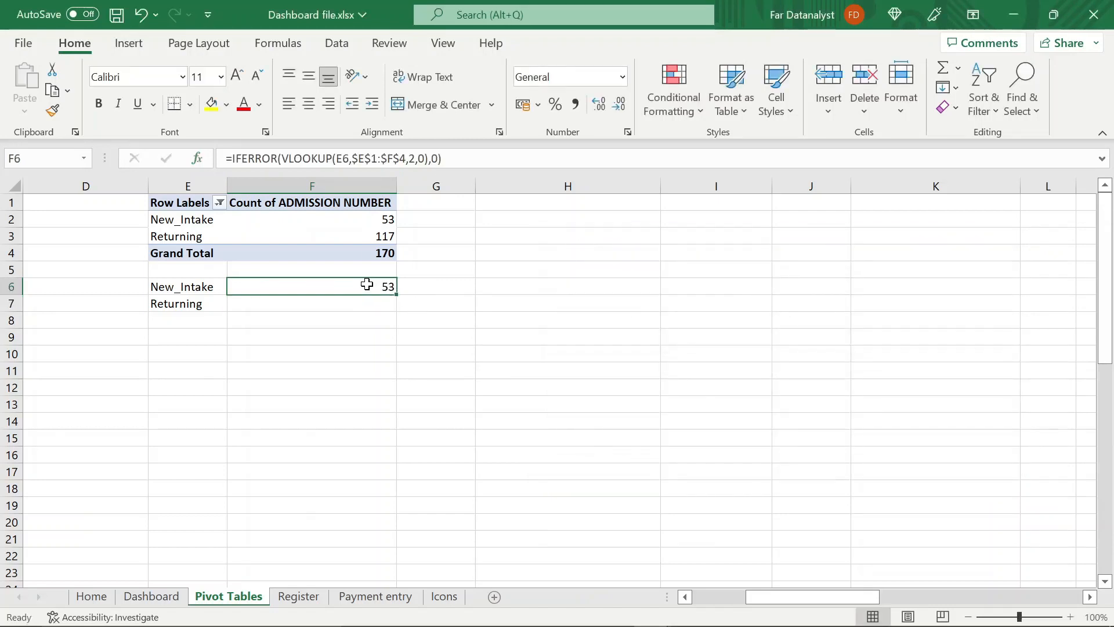
key("Up")
left_click(367, 284)
left_click_drag(396, 297, 393, 309)
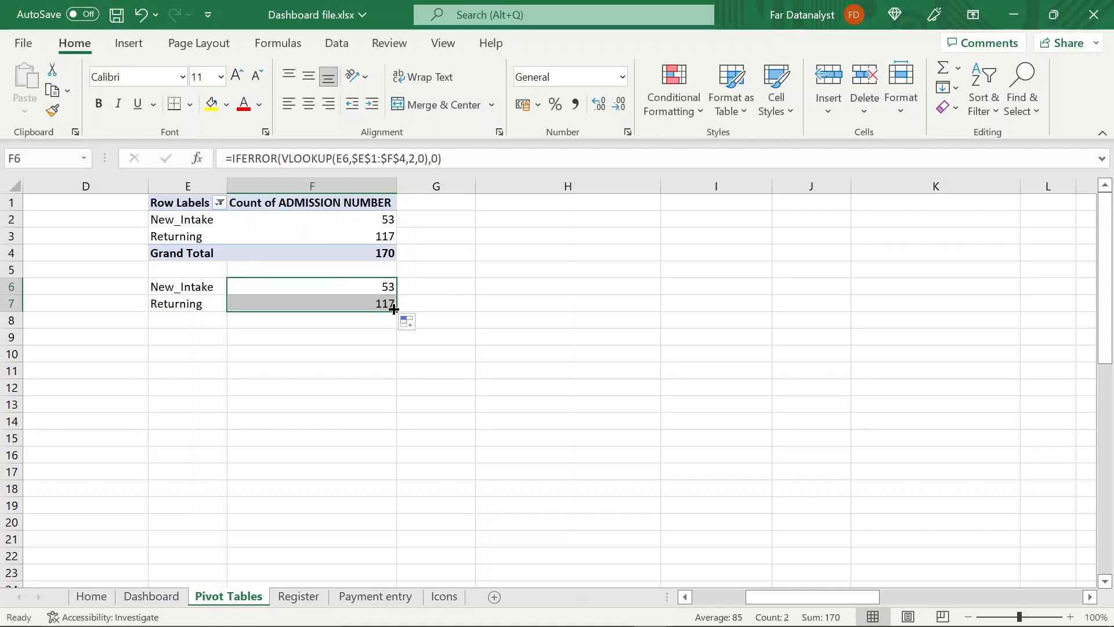
scroll(308, 331, "left", 3)
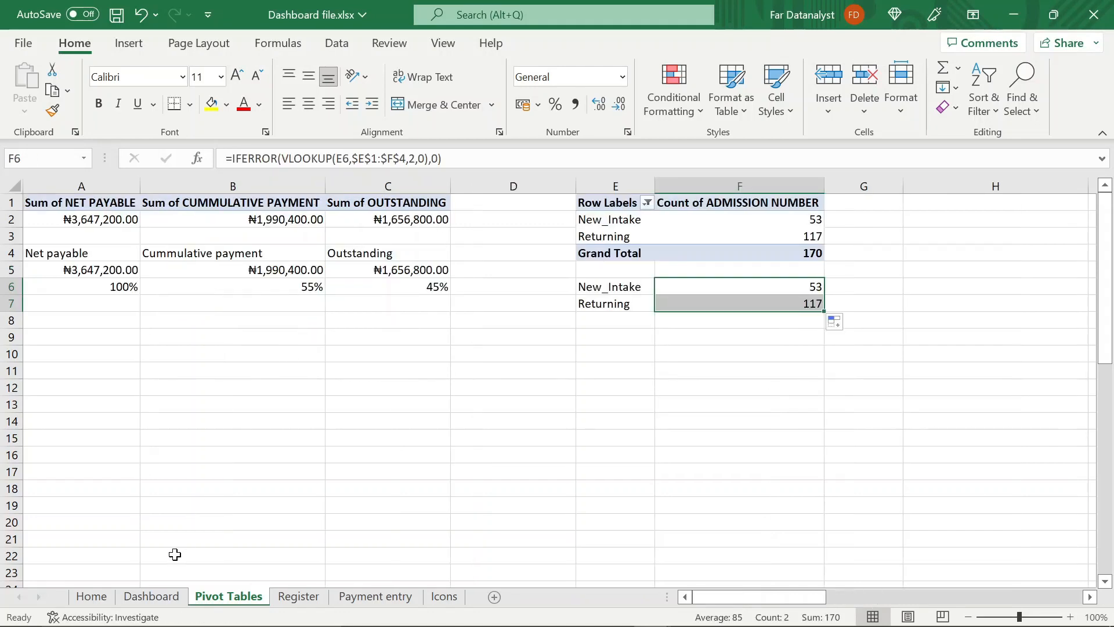
Insert a text box about 1.89 cm by 2.86 cm below the OUTSTANDING amount in the Dashboard's red panel
left_click(152, 597)
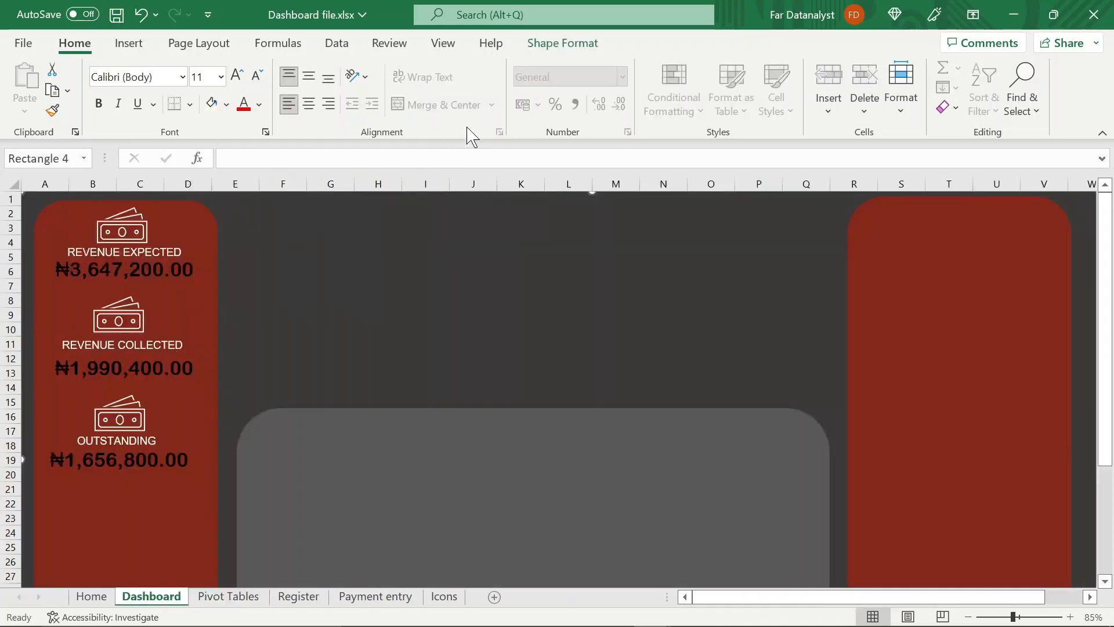
left_click(128, 43)
left_click(974, 84)
left_click(921, 174)
scroll(116, 406, "down", 2)
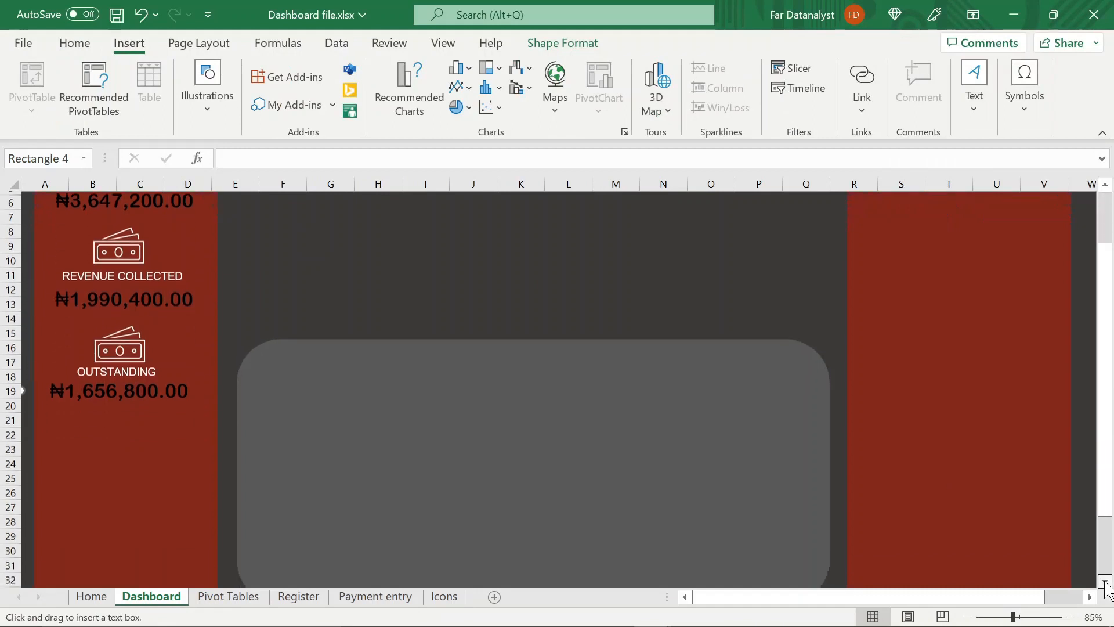
left_click_drag(68, 423, 150, 475)
Remove the fill and the outline from the new text box
left_click(551, 43)
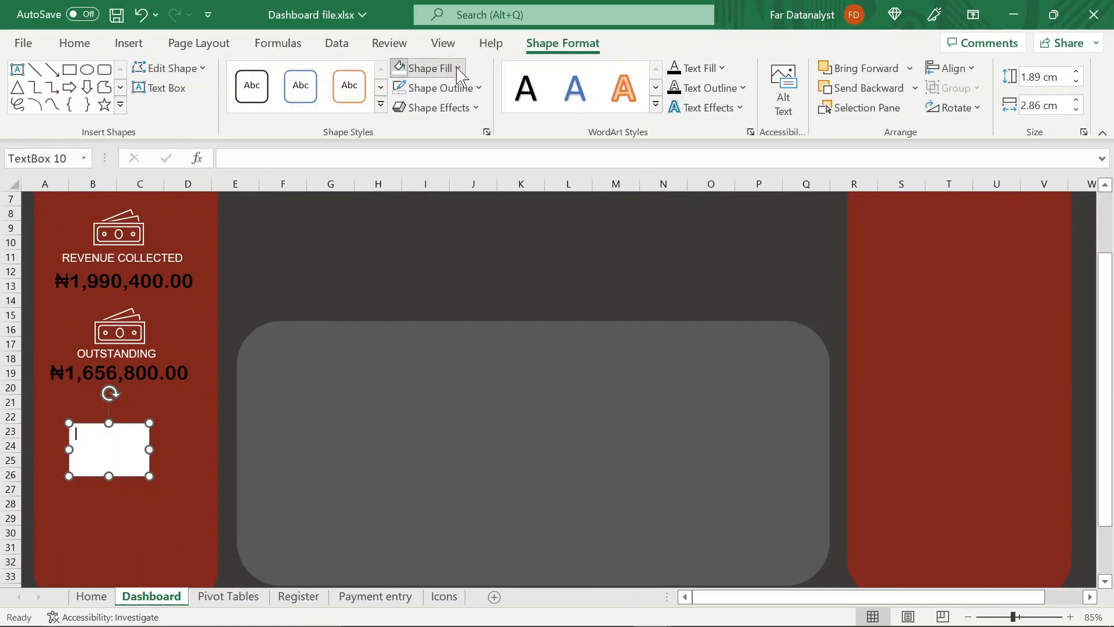
left_click(457, 69)
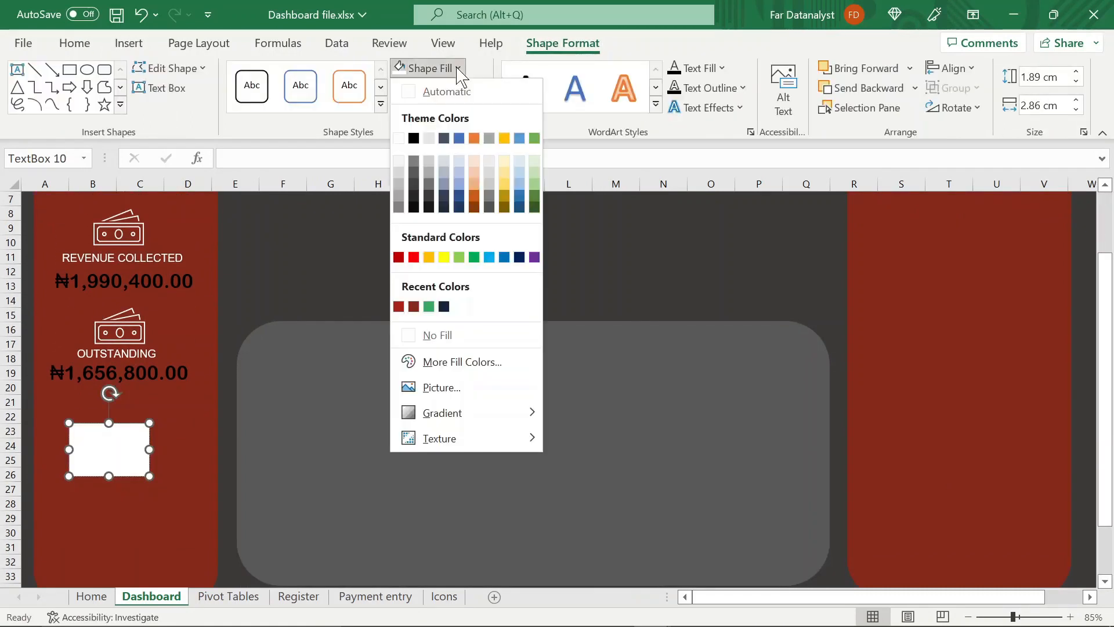
left_click(422, 335)
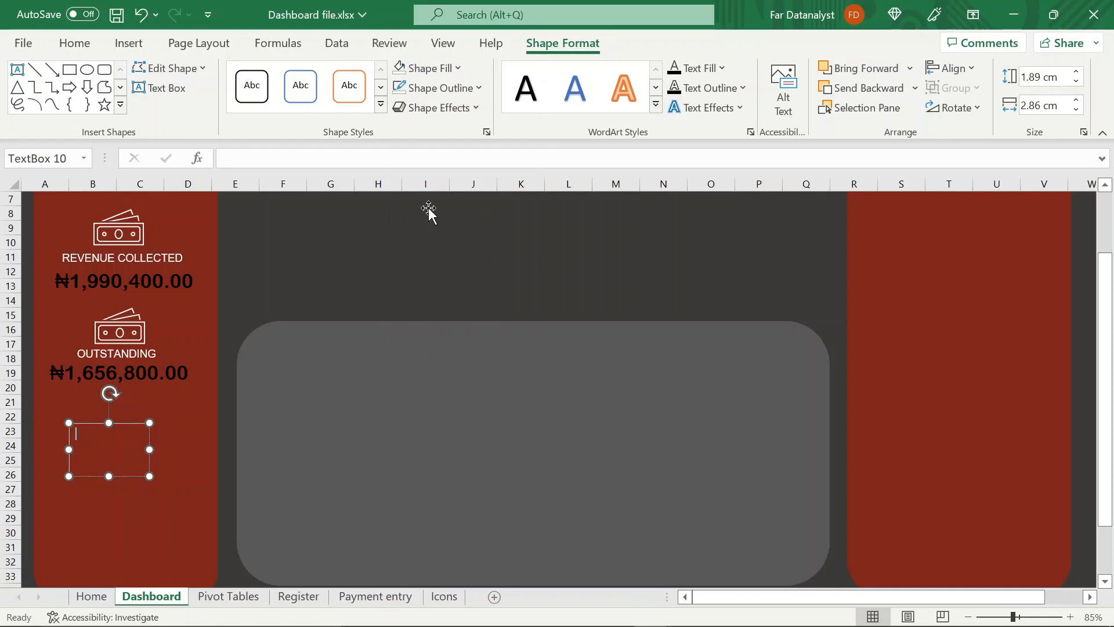
left_click(476, 87)
left_click(412, 354)
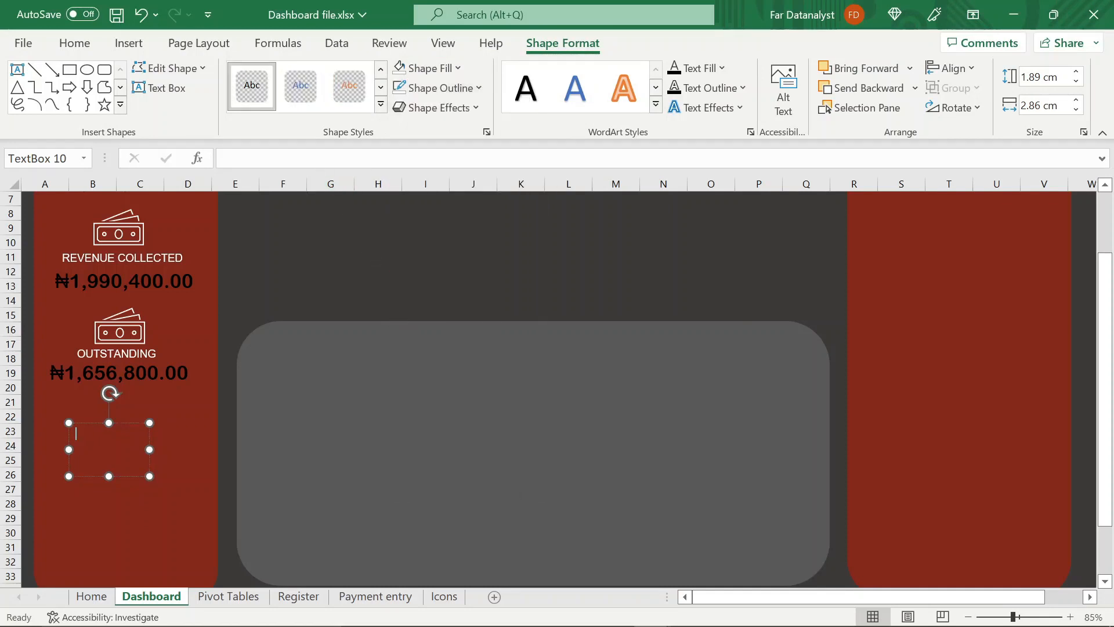
Link the text box to cell F6 of the Pivot Tables sheet and reduce the box's height to fit one line
left_click(296, 158)
type("=")
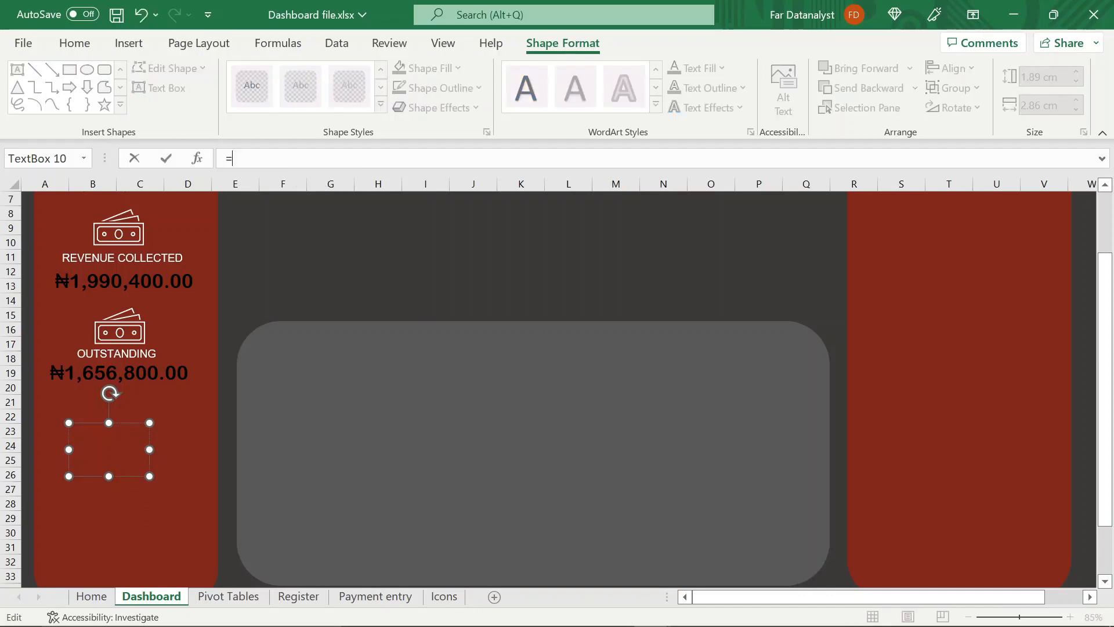
left_click(235, 599)
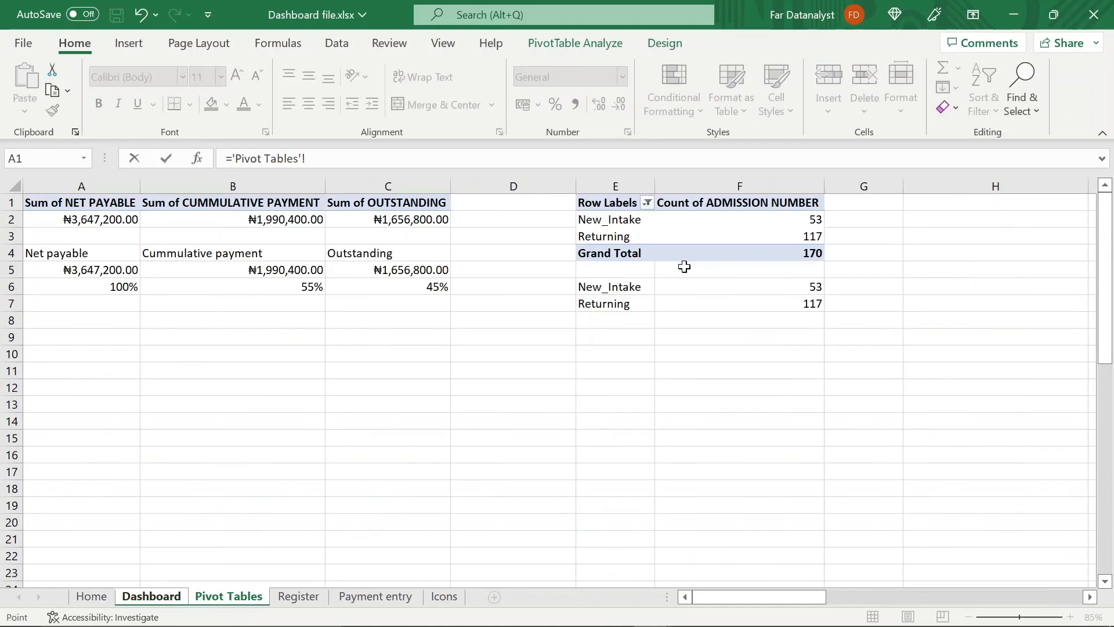
left_click(789, 288)
key("Return")
left_click_drag(109, 476, 110, 451)
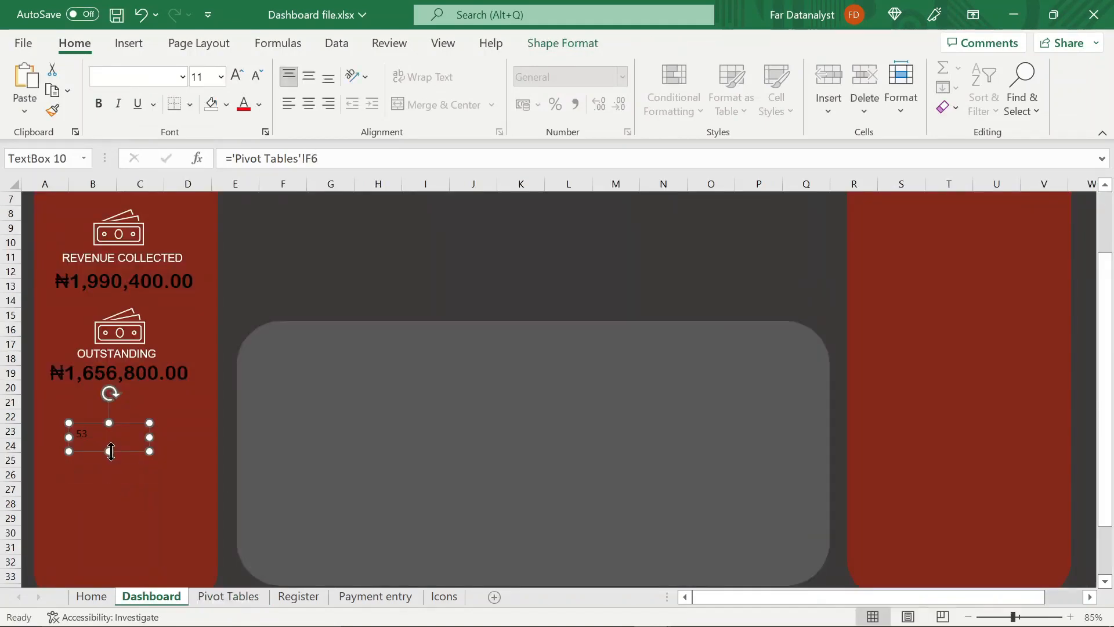
Duplicate the linked text box, place the copy below the original, and link it to cell F7 of the Pivot Tables sheet
key("ctrl+d")
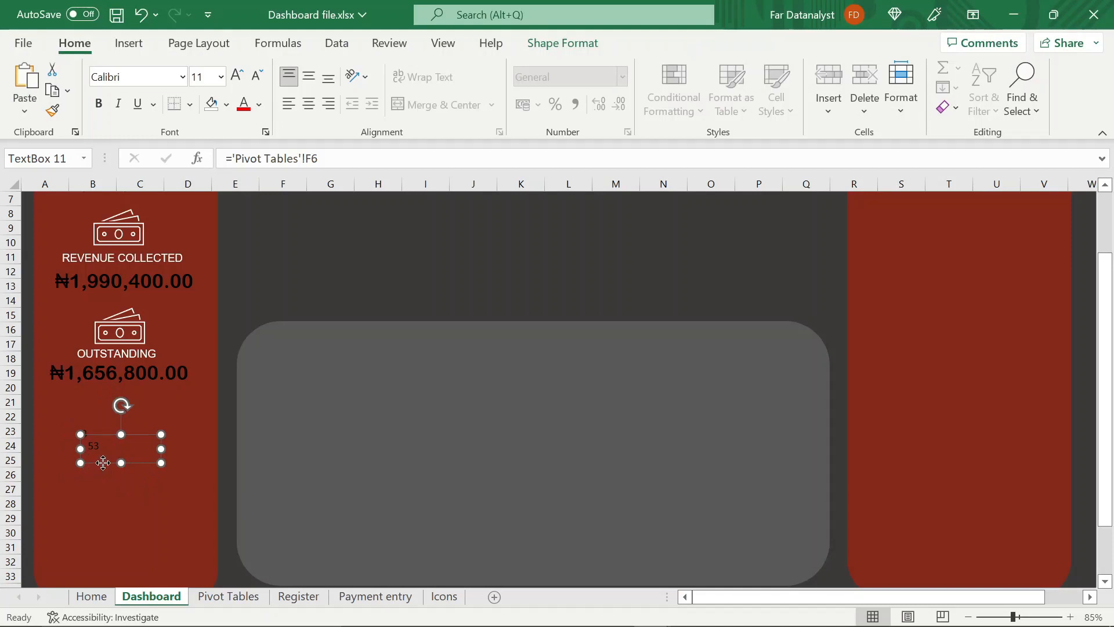
left_click_drag(103, 463, 87, 483)
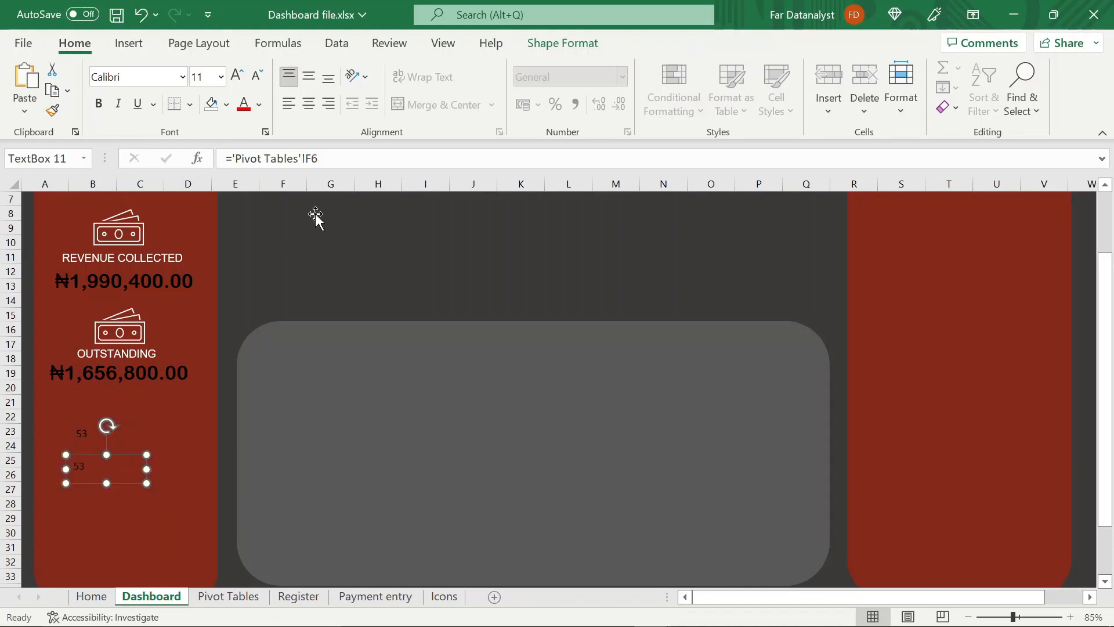
left_click(323, 162)
key("BackSpace")
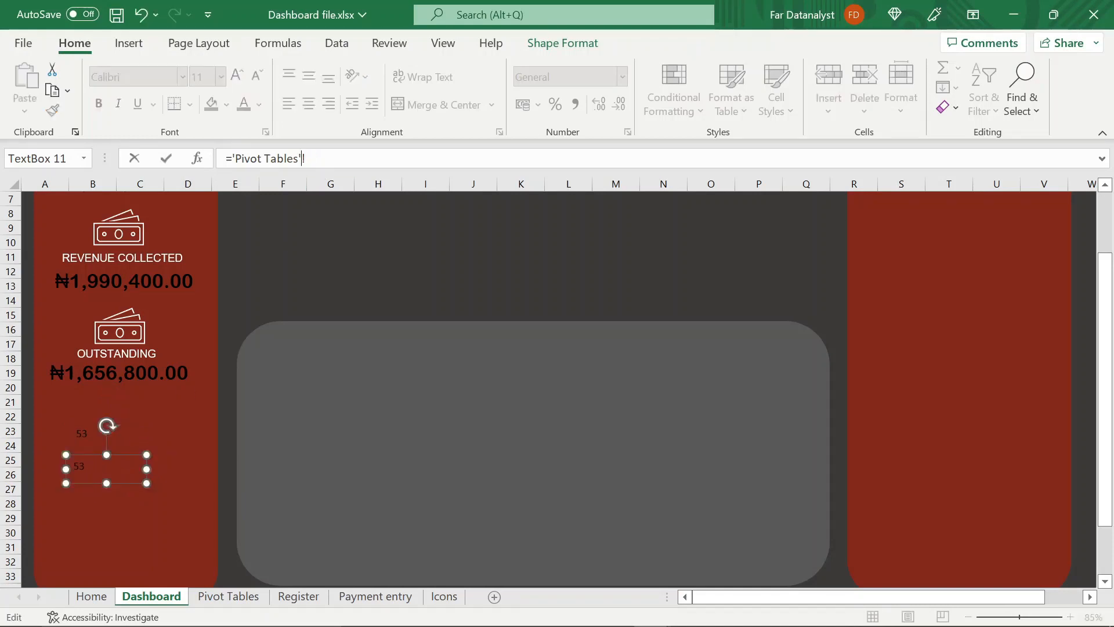
key("BackSpace")
key("BackSpace")
key("BackSpace")
key("BackSpace")
key("BackSpace")
key("BackSpace")
key("BackSpace")
key("BackSpace")
key("BackSpace")
key("BackSpace")
key("BackSpace")
key("BackSpace")
key("BackSpace")
key("BackSpace")
key("BackSpace")
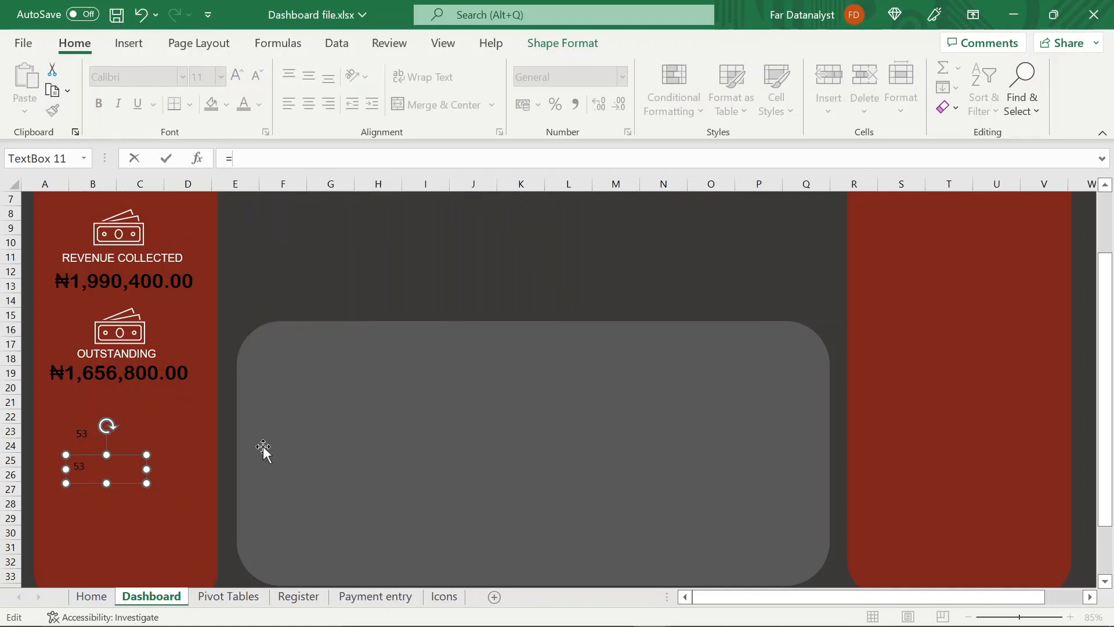
left_click(228, 598)
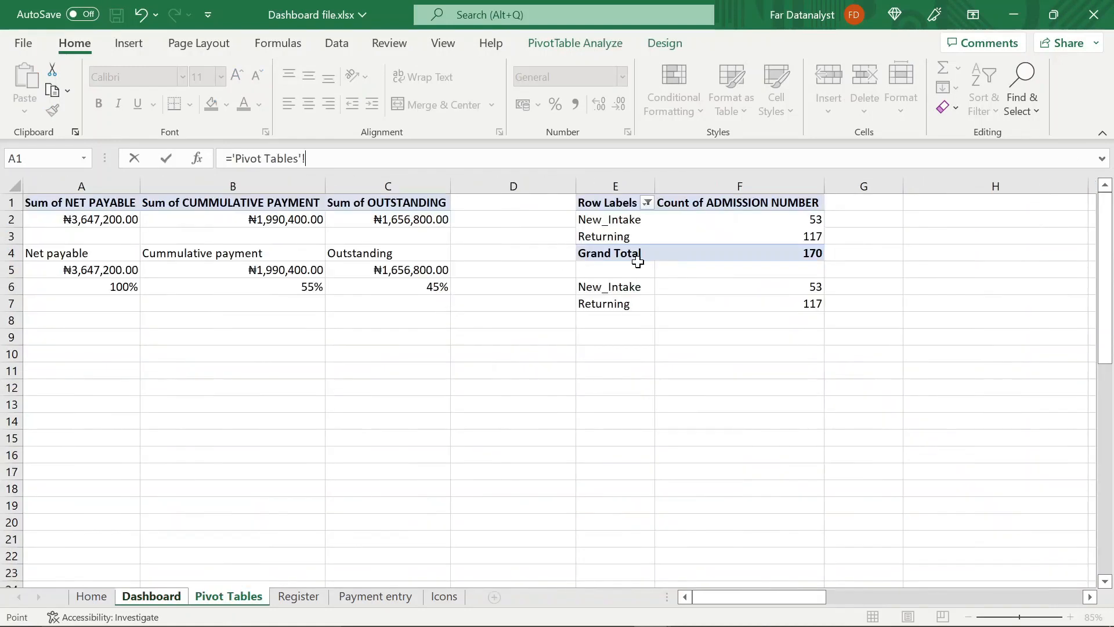
left_click(714, 302)
key("Return")
Format both student count text boxes in Arial Rounded MT at font size 20
left_click(82, 440, "shift")
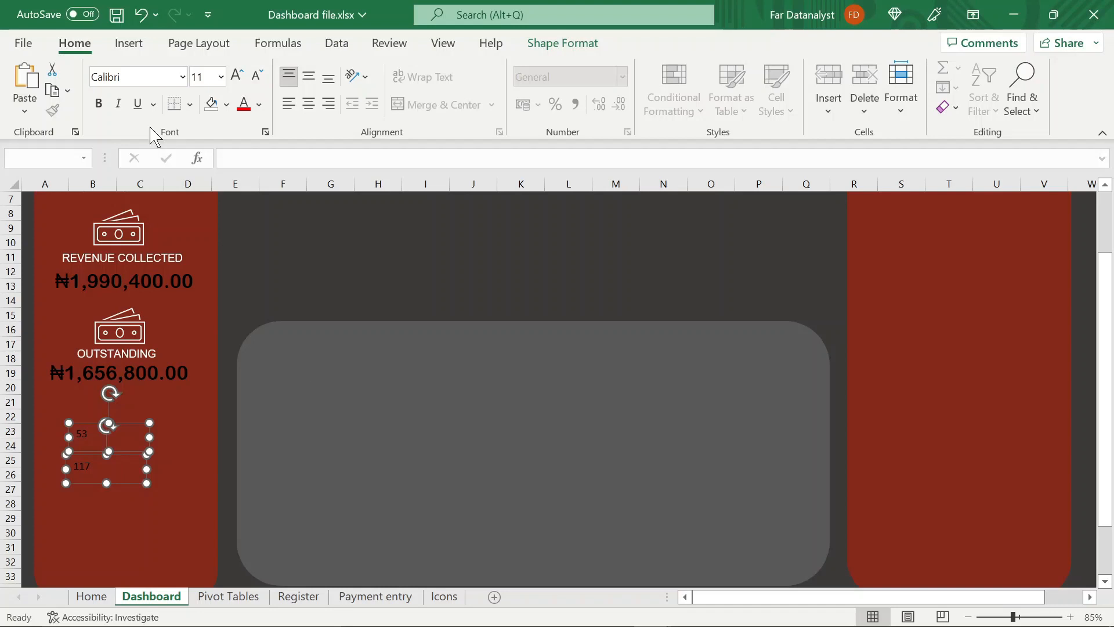
left_click(143, 76)
type("Arial")
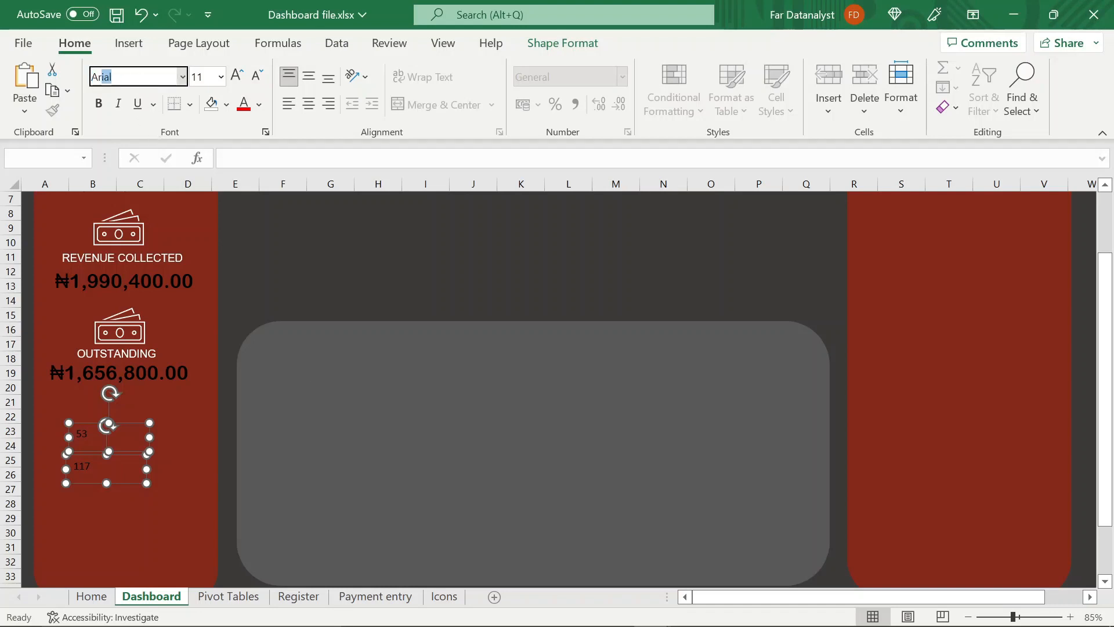
key("Return")
type("Rounded MT")
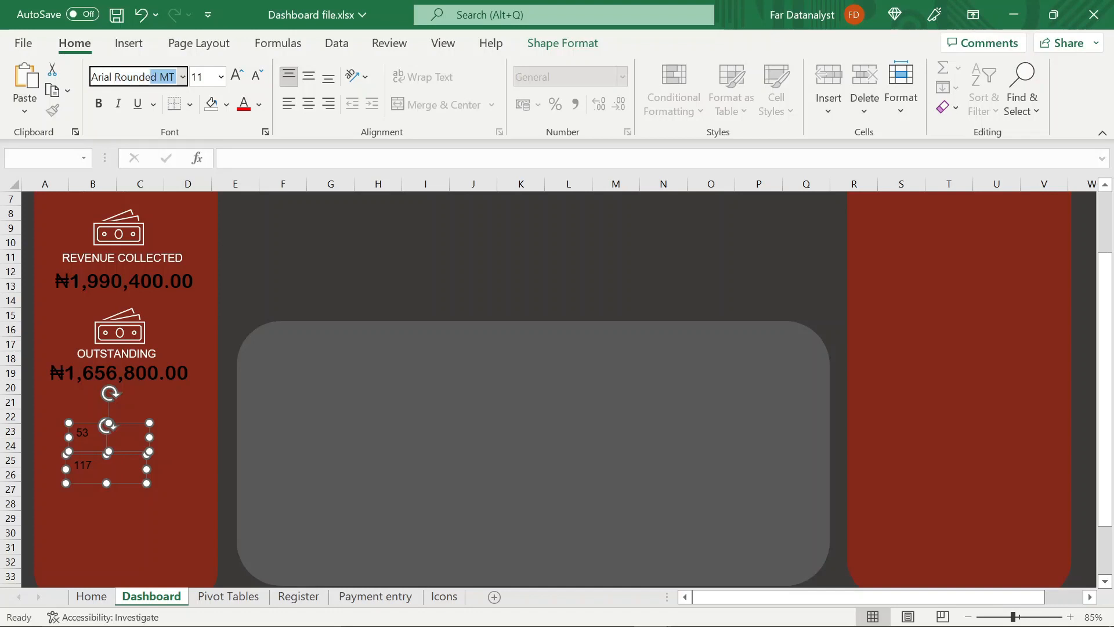
key("Return")
left_click(207, 81)
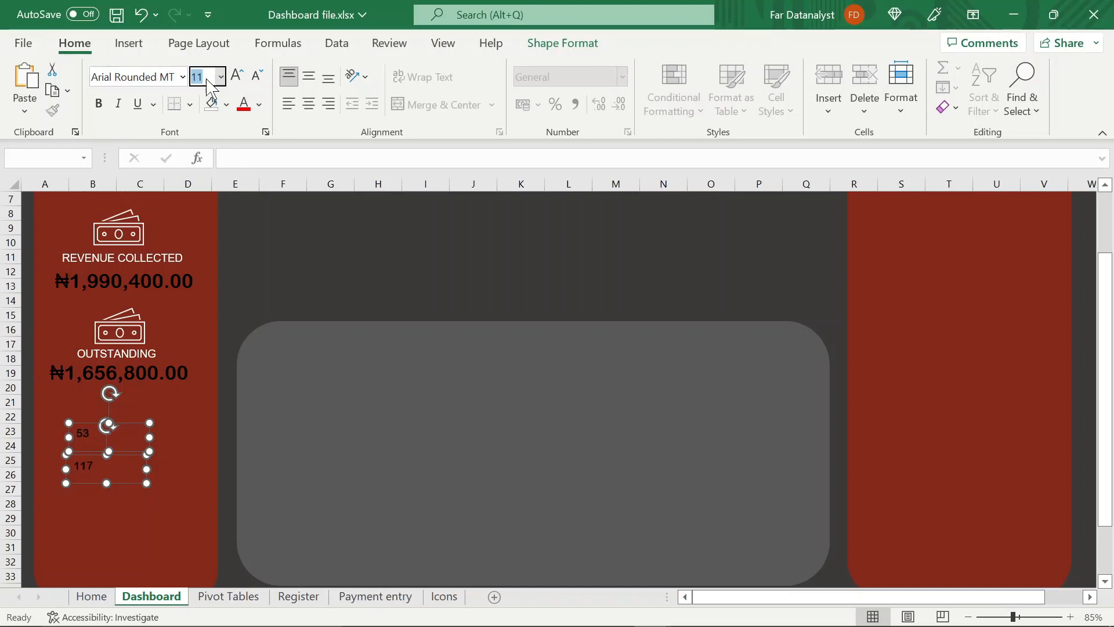
type("20")
key("Return")
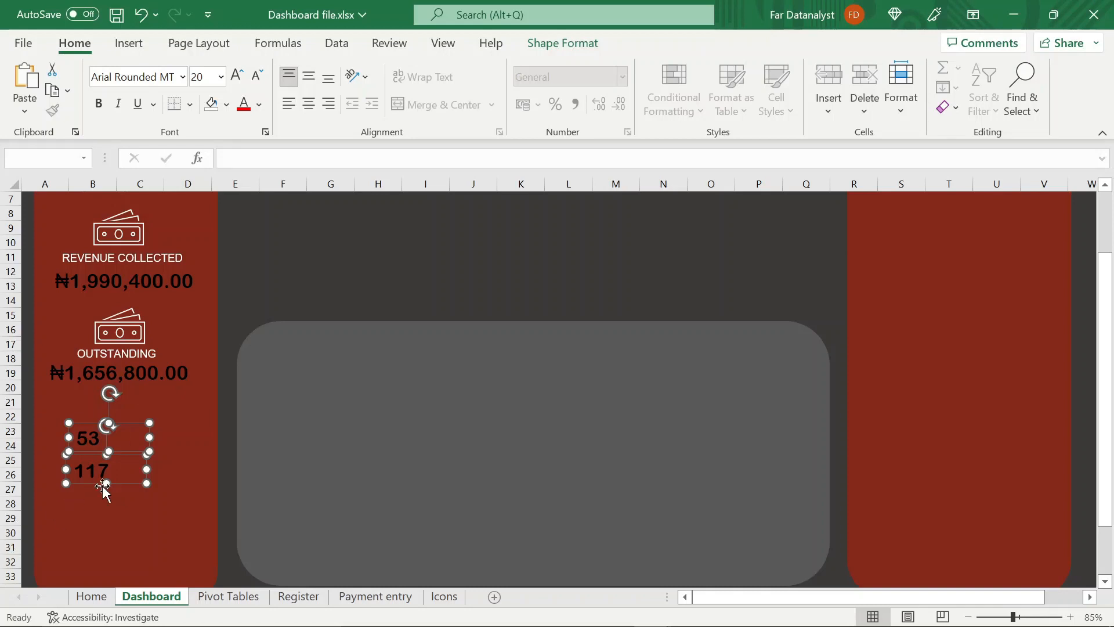
Append "students" to the new-intake count and widen its text box so the text fits on one line
left_click(110, 439)
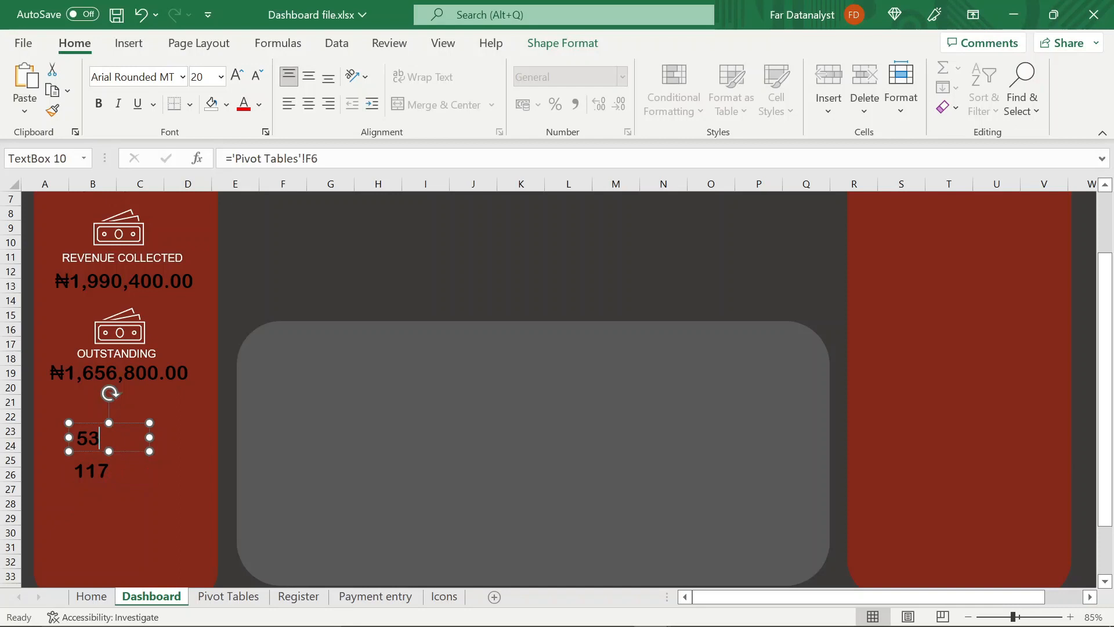
type("students")
left_click_drag(151, 437, 201, 438)
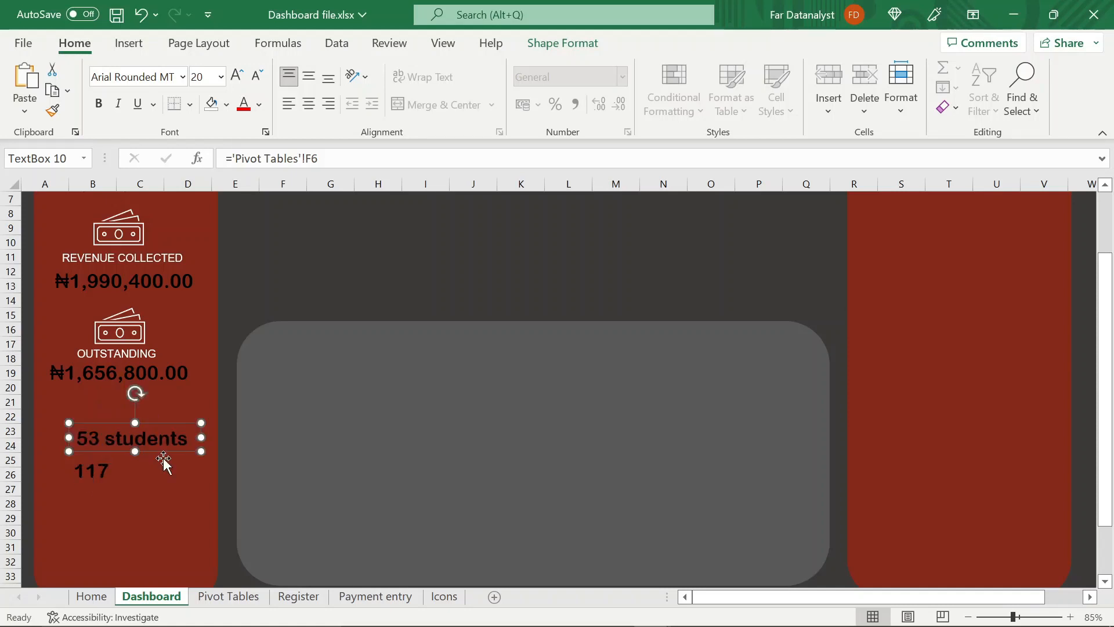
left_click(124, 475)
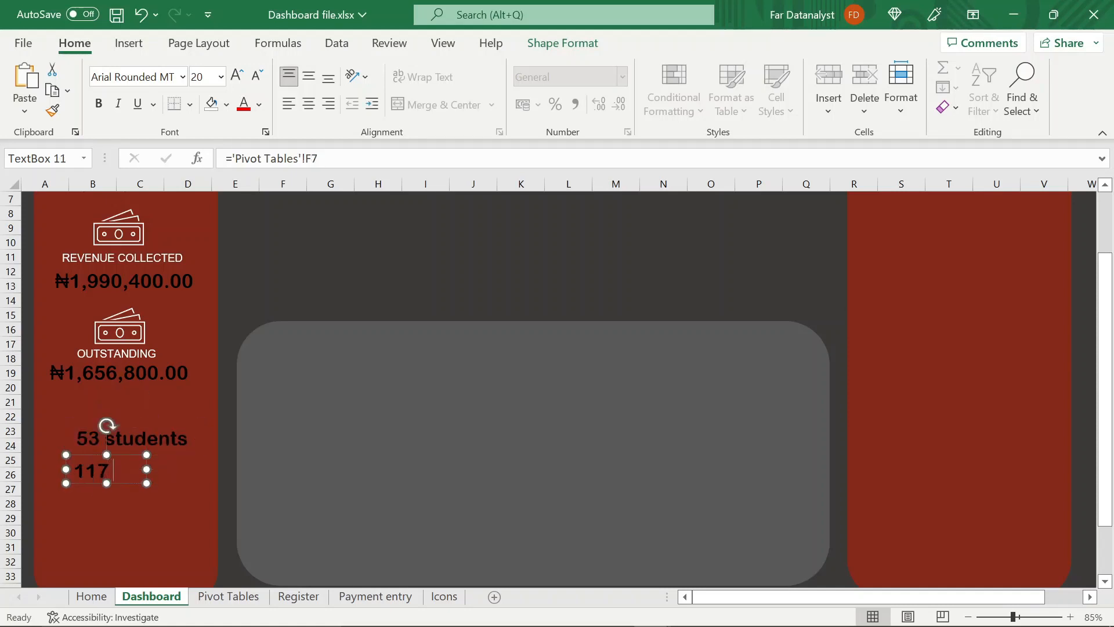
type("students")
left_click(149, 475)
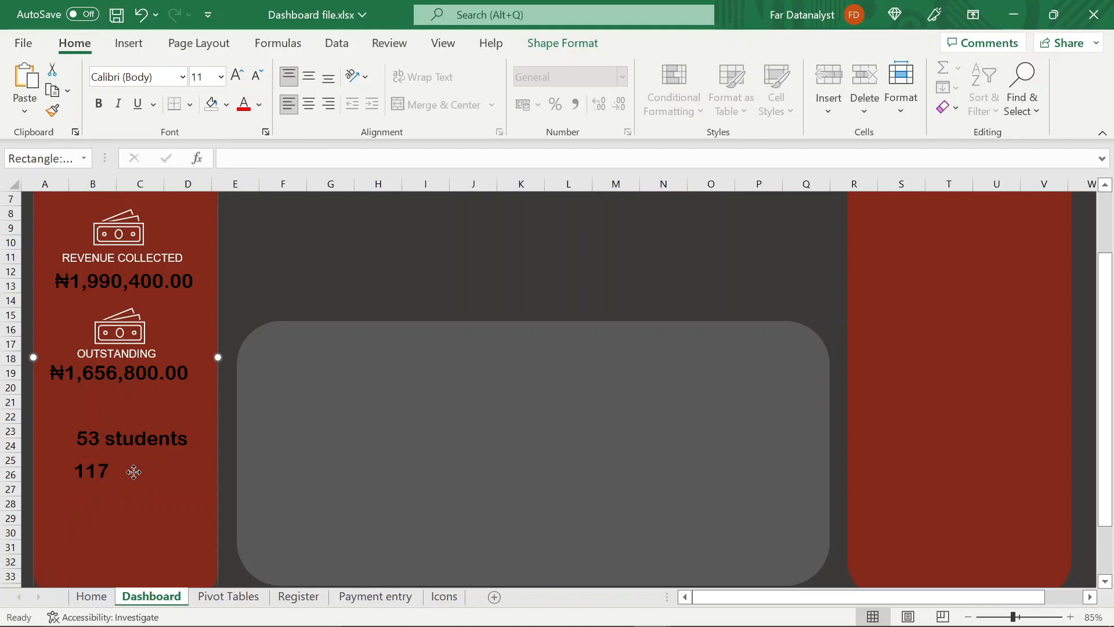
left_click(135, 473)
left_click_drag(152, 470, 154, 471)
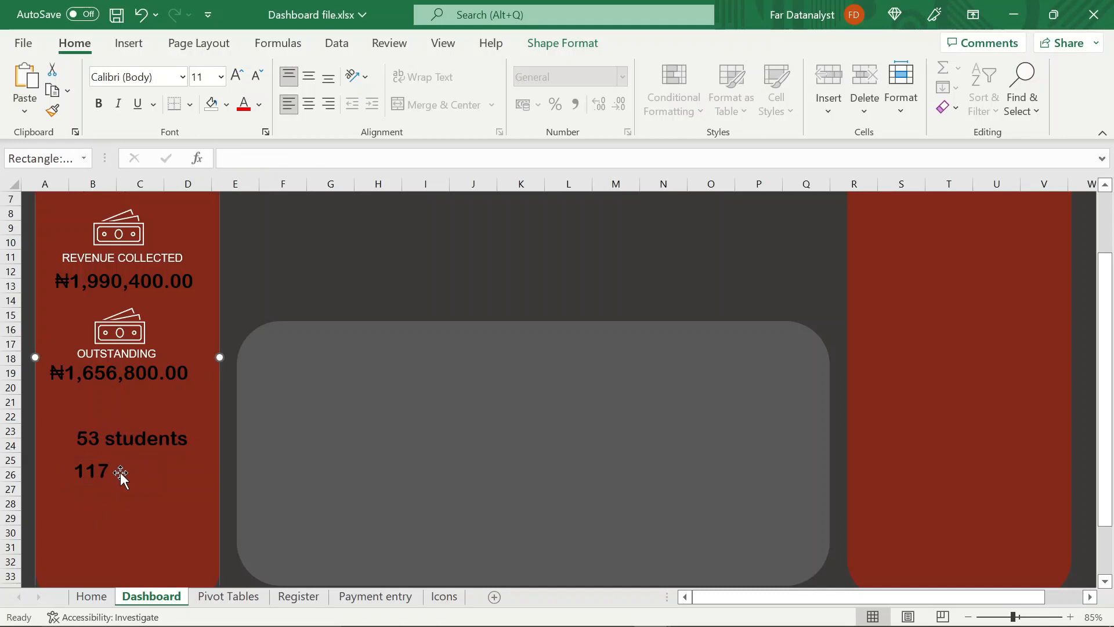
left_click(121, 471)
left_click(120, 472)
key("ctrl+z")
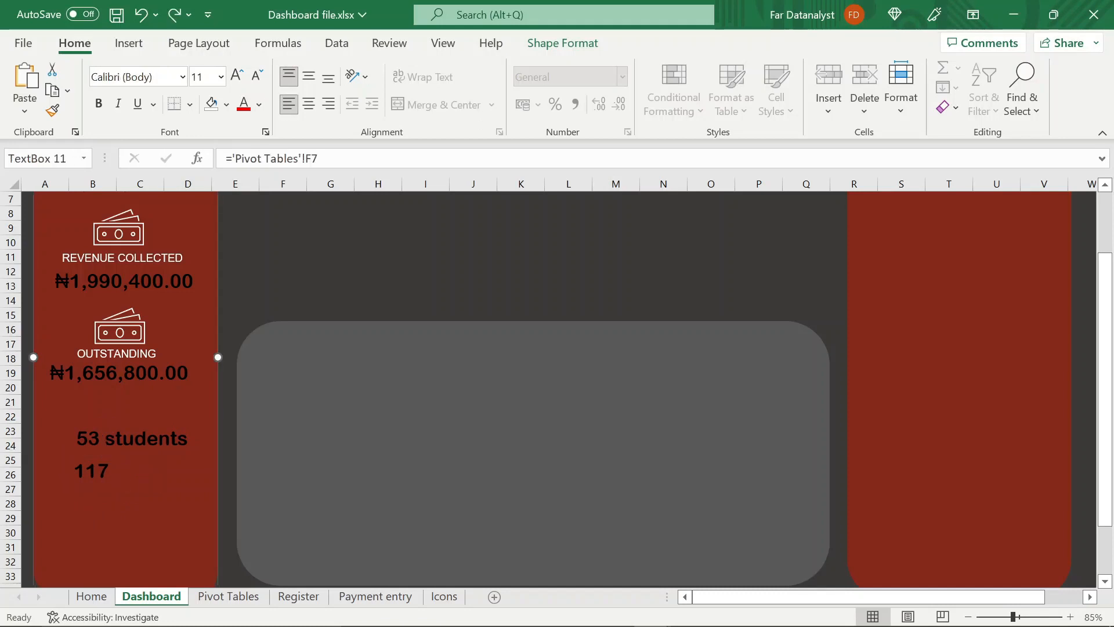
Append "students" to the returning count on a single line, and space both count boxes lower in the red panel
left_click(109, 470)
type("students")
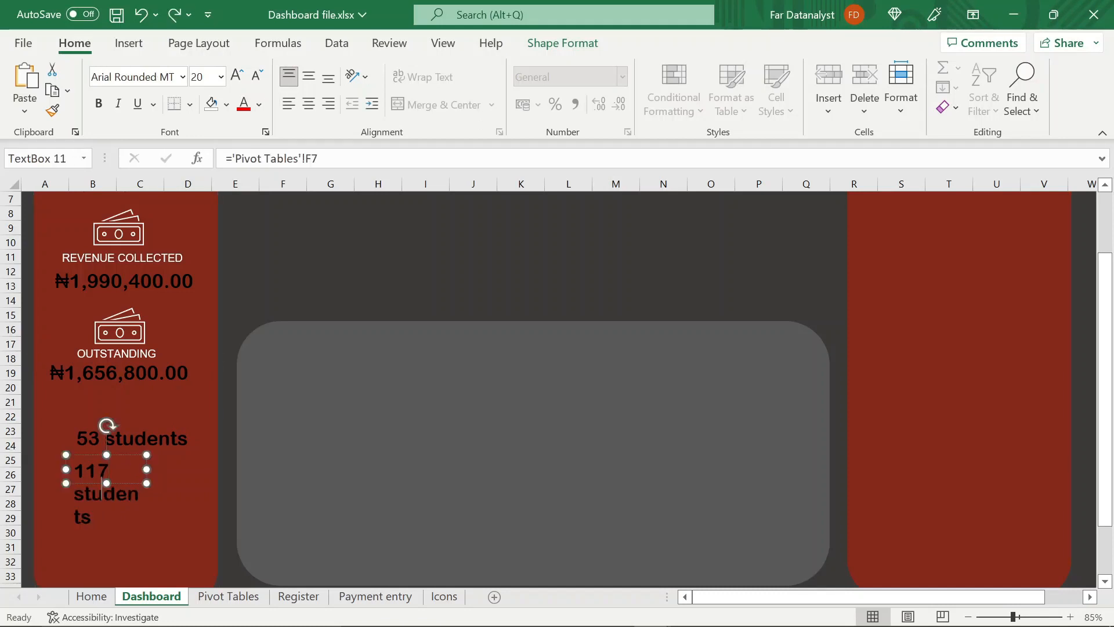
left_click_drag(149, 470, 212, 471)
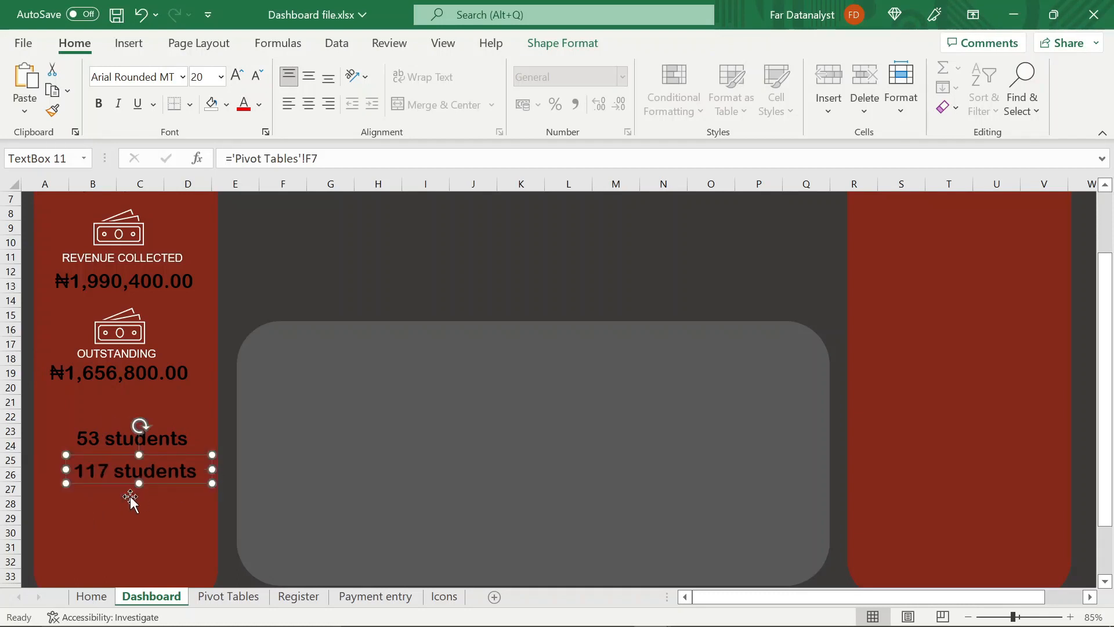
left_click_drag(119, 479, 110, 568)
left_click_drag(123, 441, 120, 492)
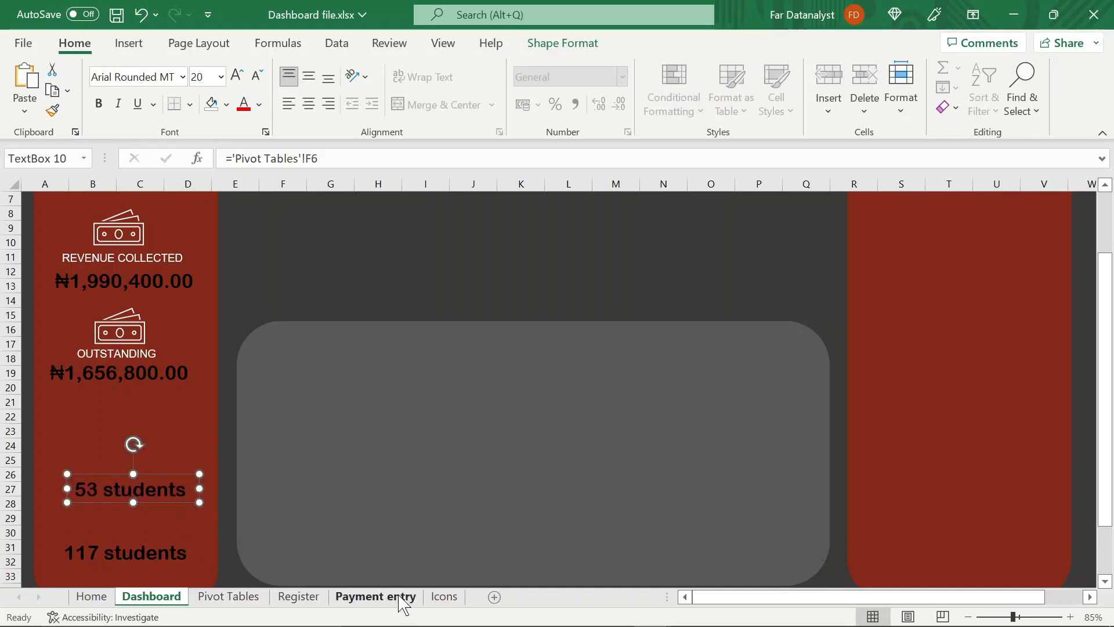
Copy the student icon from the Icons sheet and place it above the new-intake count on the Dashboard
left_click(443, 597)
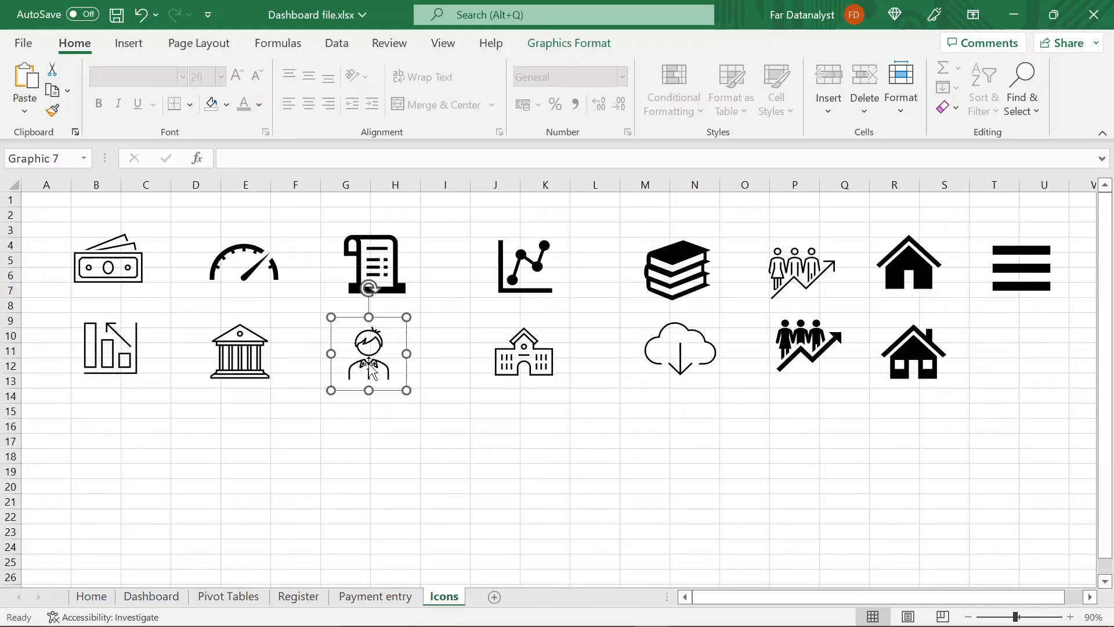
key("ctrl+c")
left_click(150, 597)
key("ctrl+v")
left_click_drag(102, 511, 125, 448)
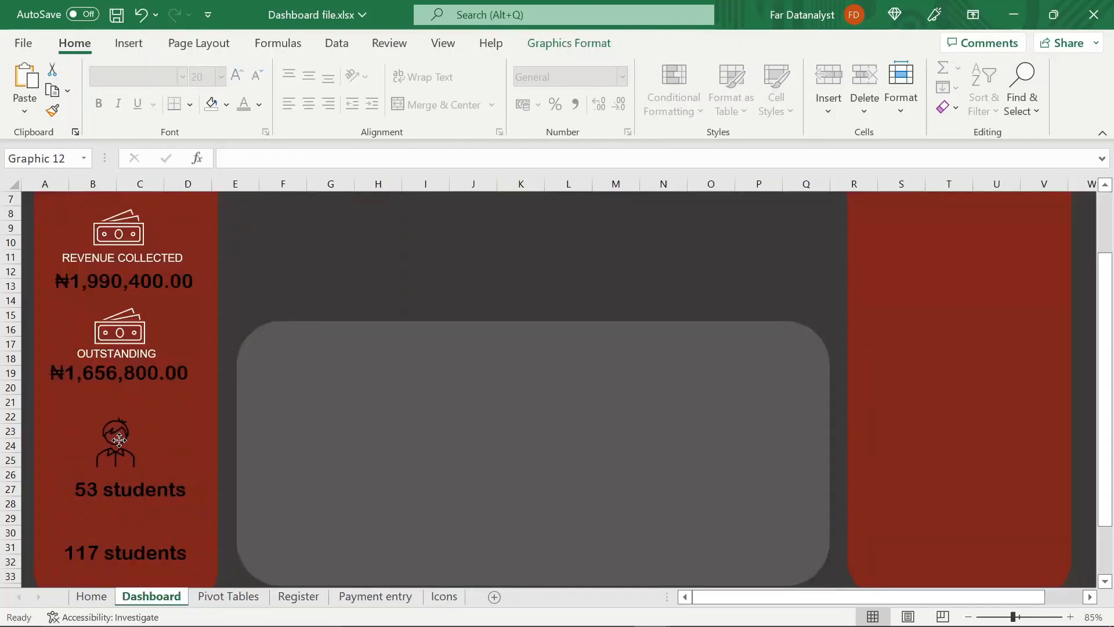
Fill the student icon with white
left_click(569, 43)
left_click(516, 68)
left_click(480, 137)
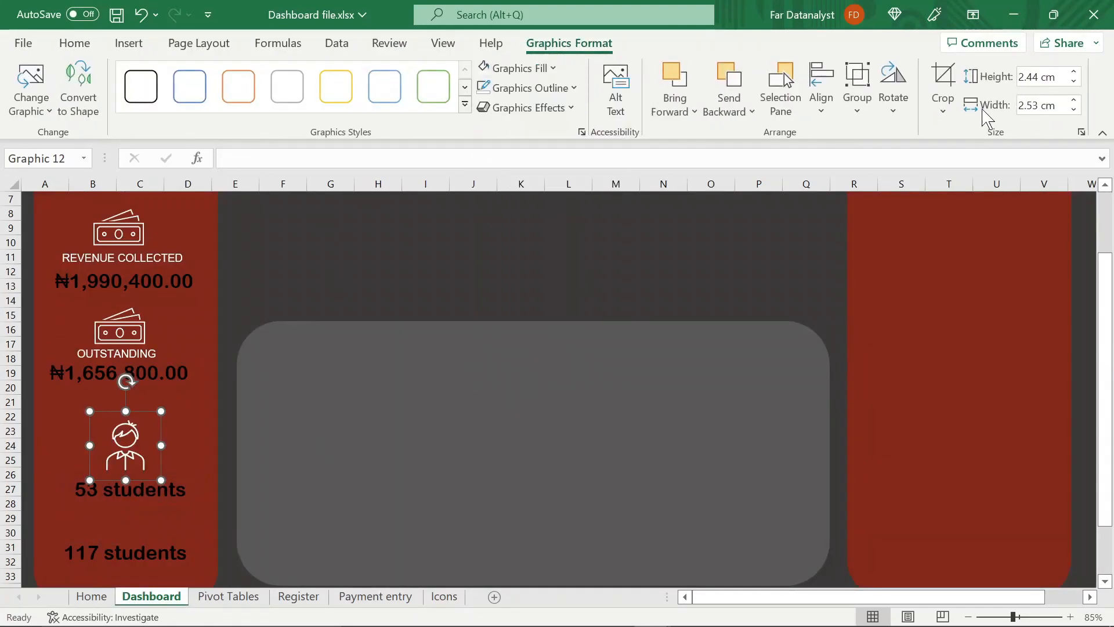
Set the student icon's height to 2.1 cm
left_click(1040, 77)
key("BackSpace")
key("BackSpace")
key("BackSpace")
type("1")
key("Tab")
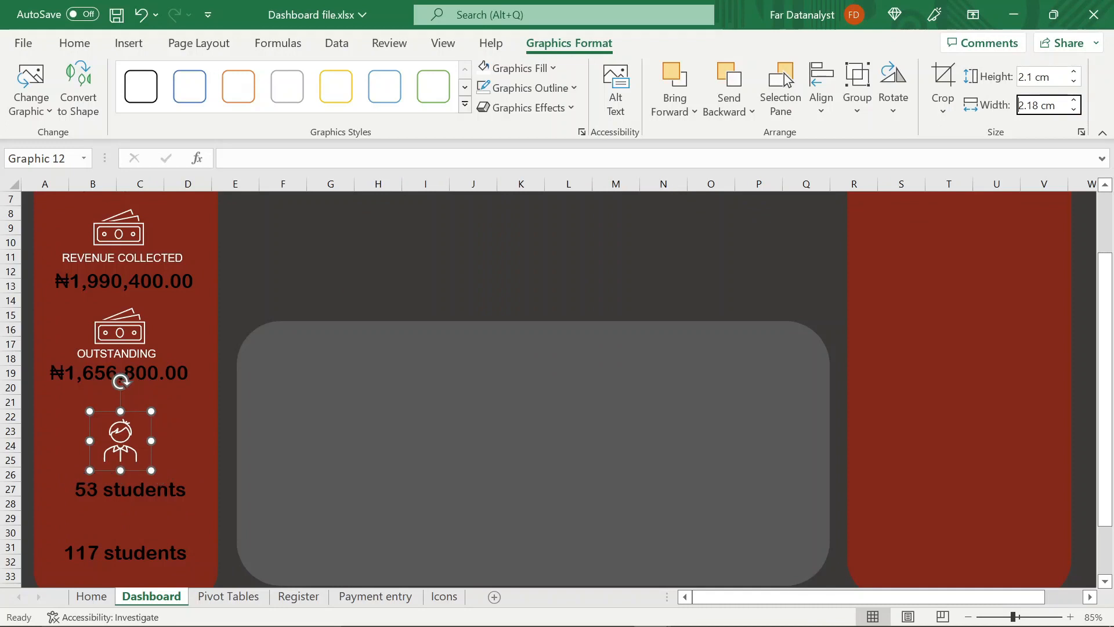
Set the student icon's width to 2 cm and move the new-intake count up directly beneath the icon
type("1")
key("Return")
left_click_drag(155, 491, 147, 476)
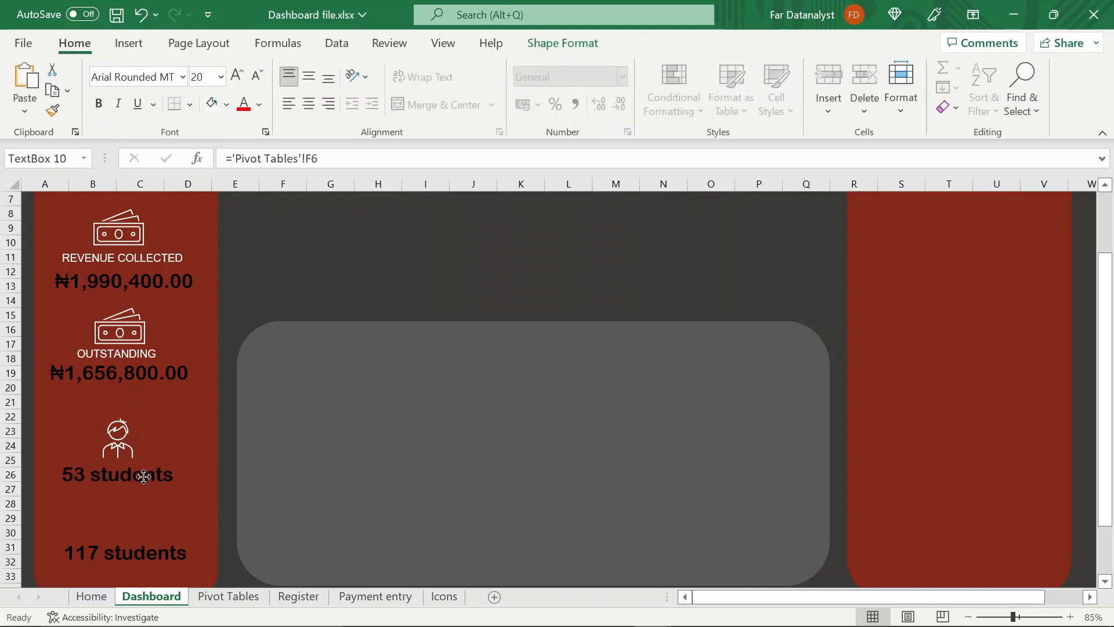
Duplicate the student icon and place the copy above the returning count
left_click(112, 440)
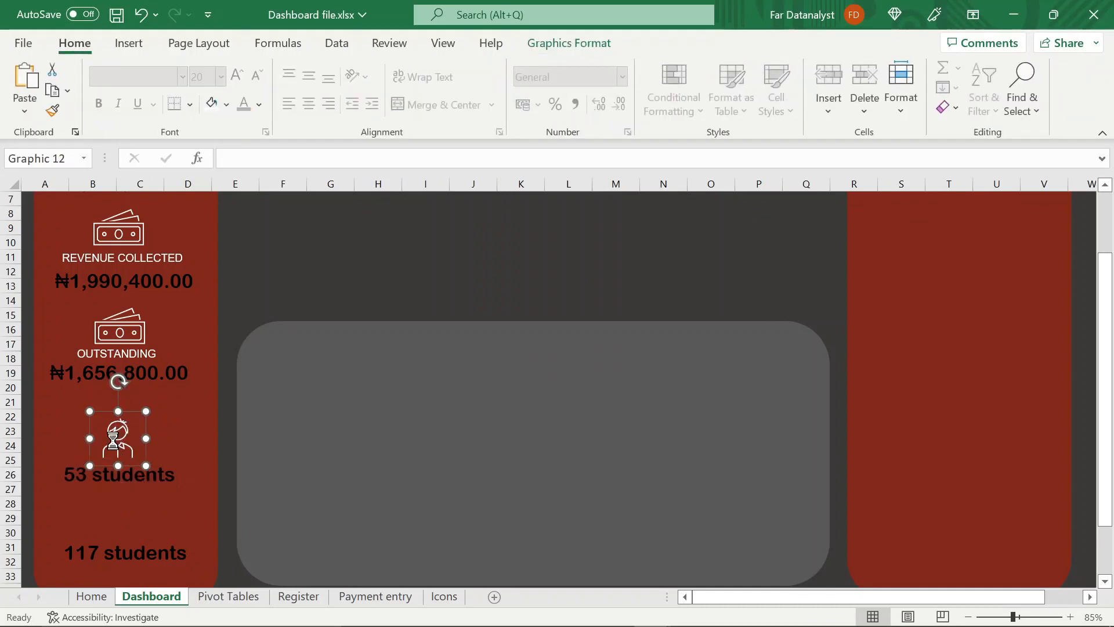
key("ctrl+d")
left_click_drag(112, 440, 100, 511)
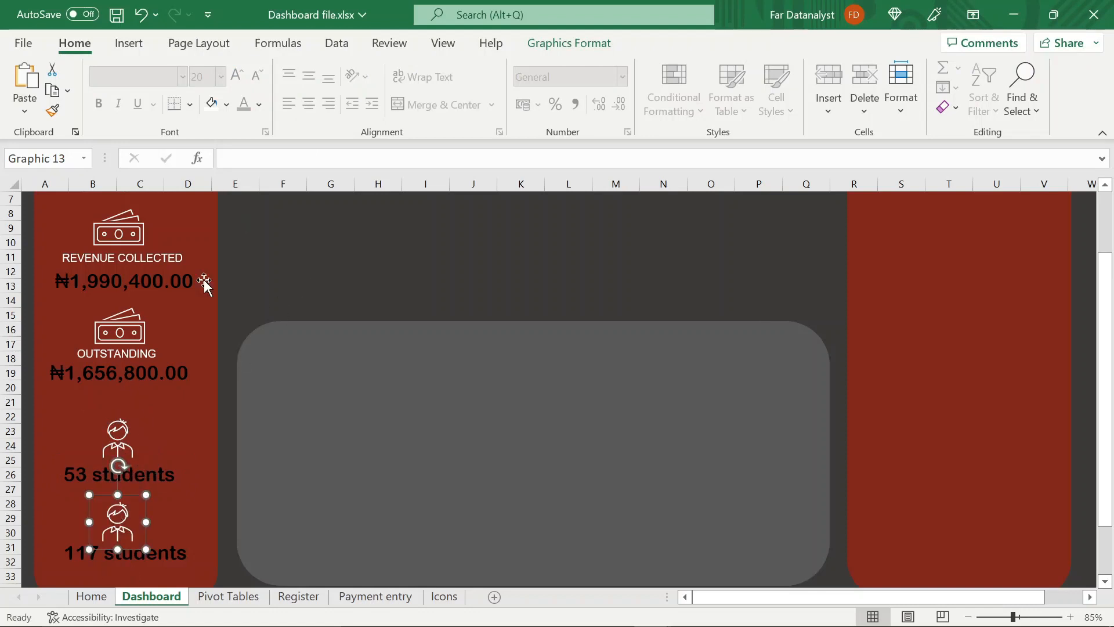
Draw a text box about 0.81 cm high and 2.88 cm wide over the new-intake student icon
left_click(138, 44)
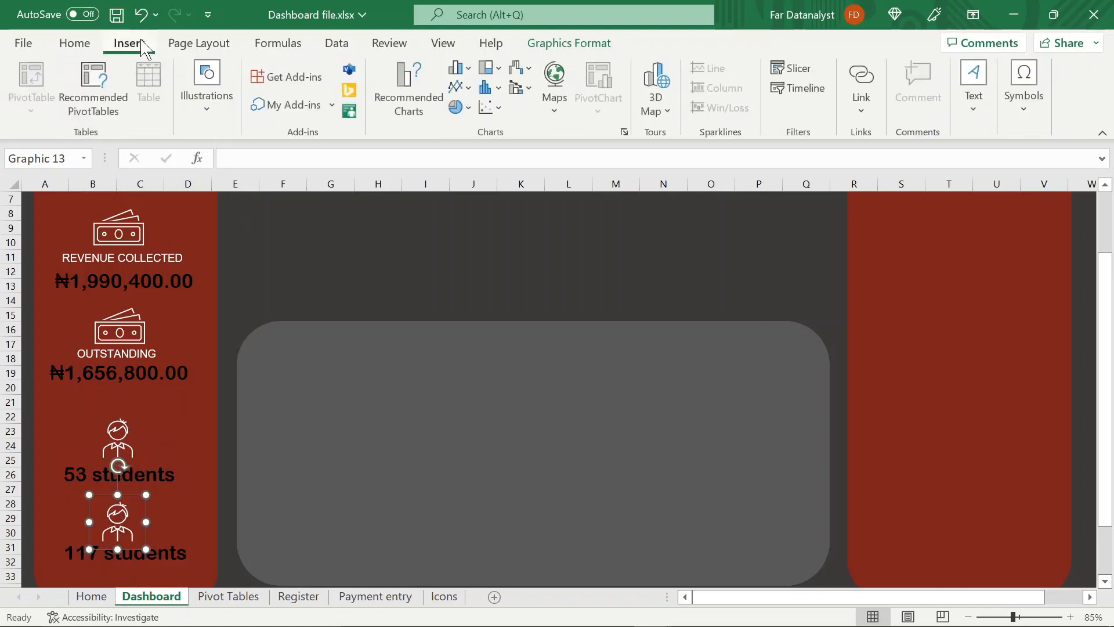
left_click(975, 108)
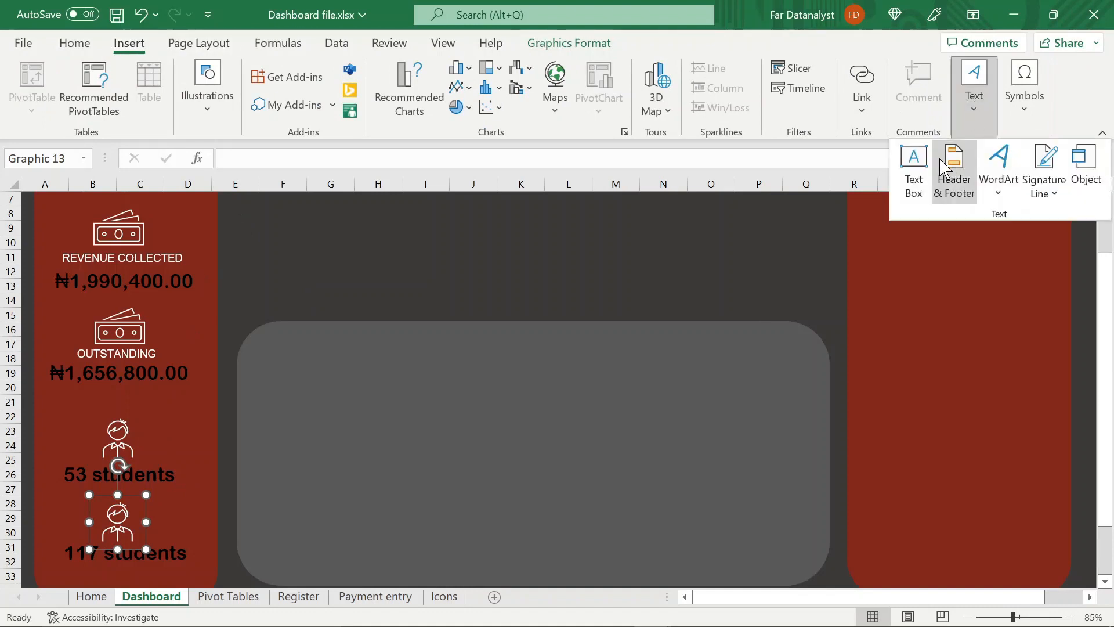
left_click(922, 172)
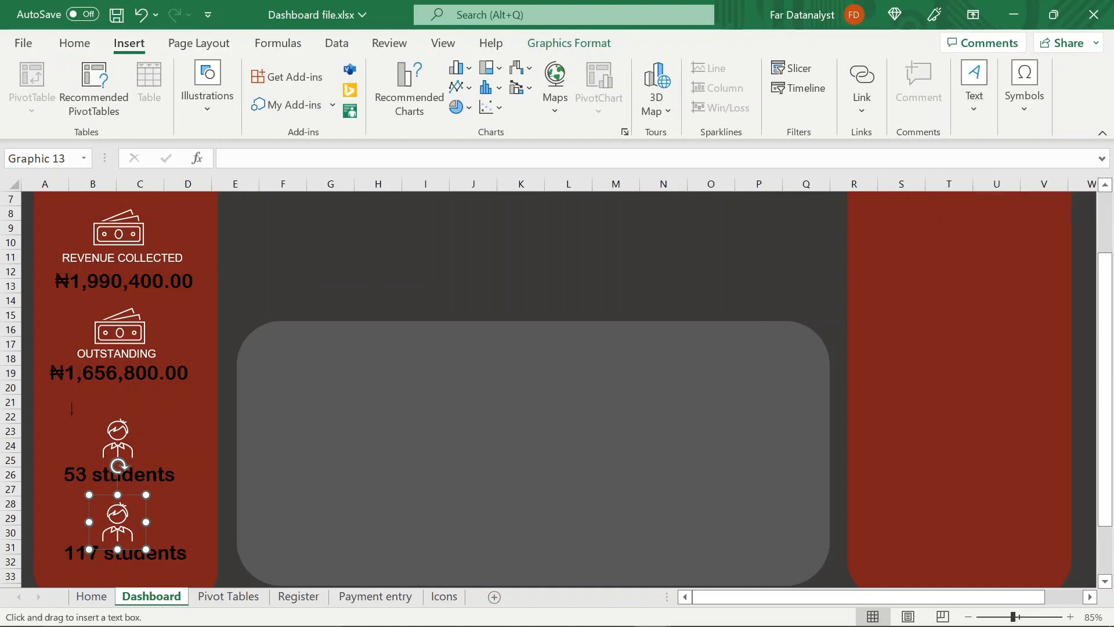
left_click_drag(74, 407, 155, 430)
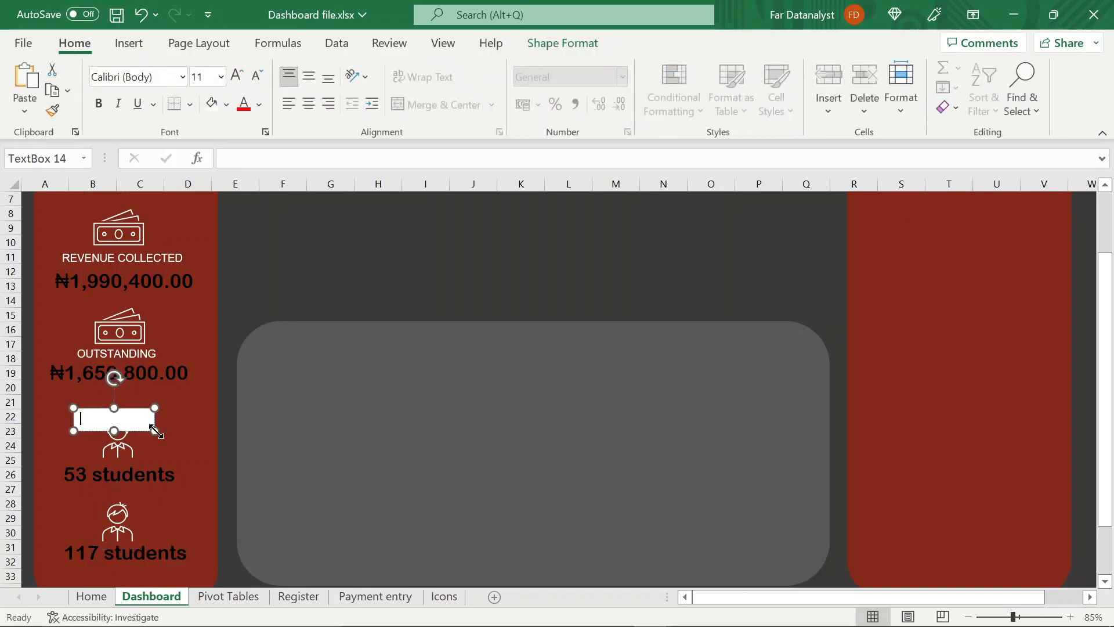
Remove the new text box's outline and fill, and enter the label "NEW INTAKE"
left_click(563, 42)
left_click(439, 88)
left_click(448, 354)
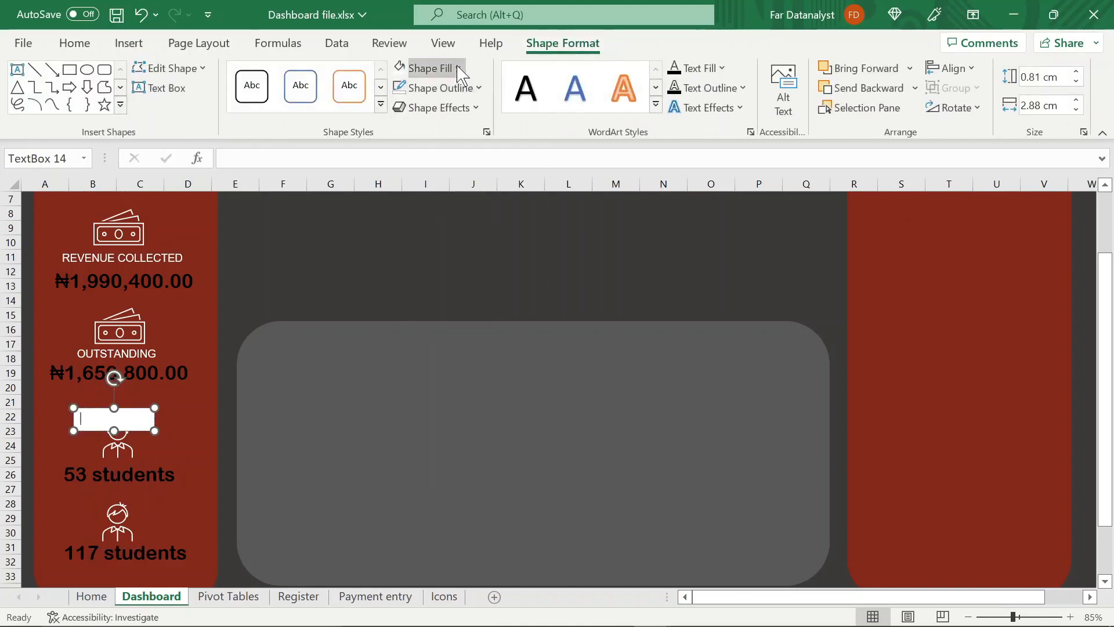
left_click(430, 68)
left_click(408, 332)
type("NEW INTAKE")
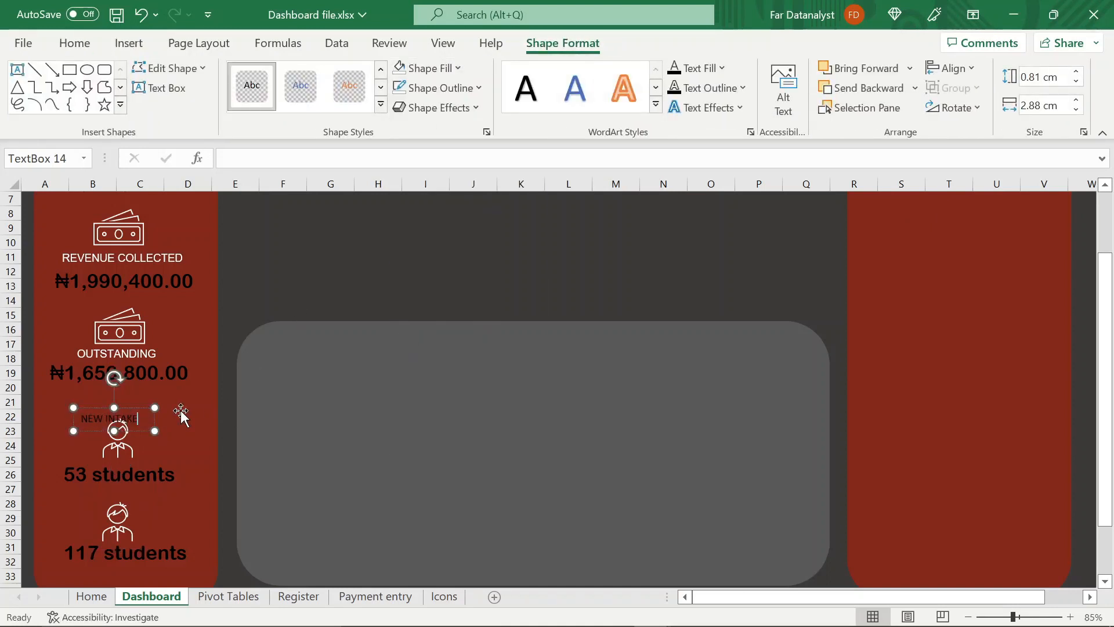
Format the NEW INTAKE label in white Arial
left_click(74, 43)
left_click(134, 76)
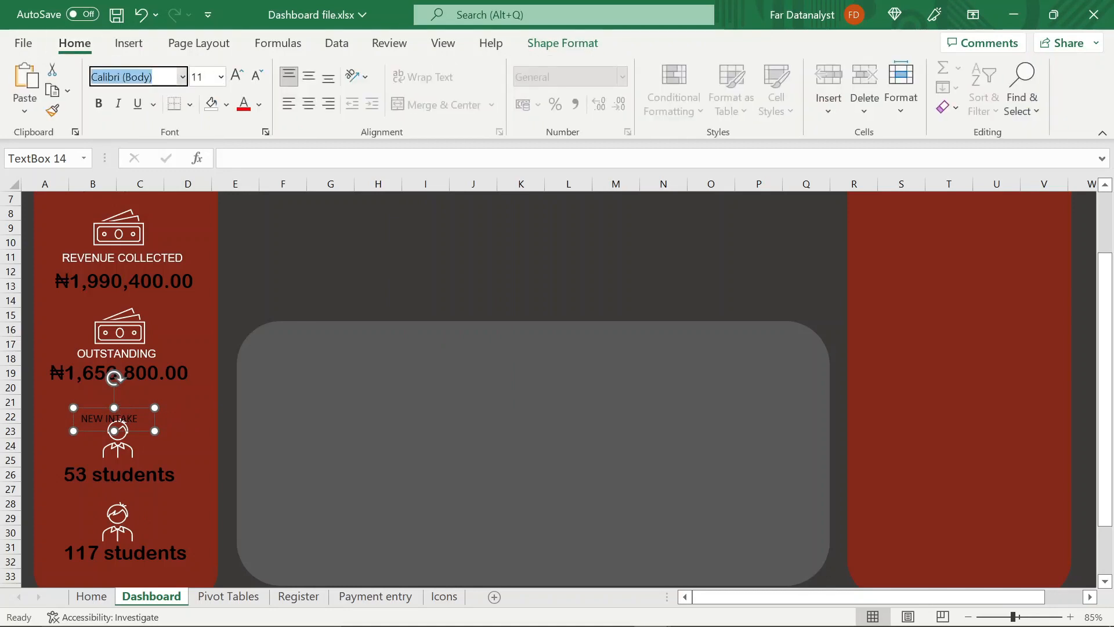
type("Arial")
key("Return")
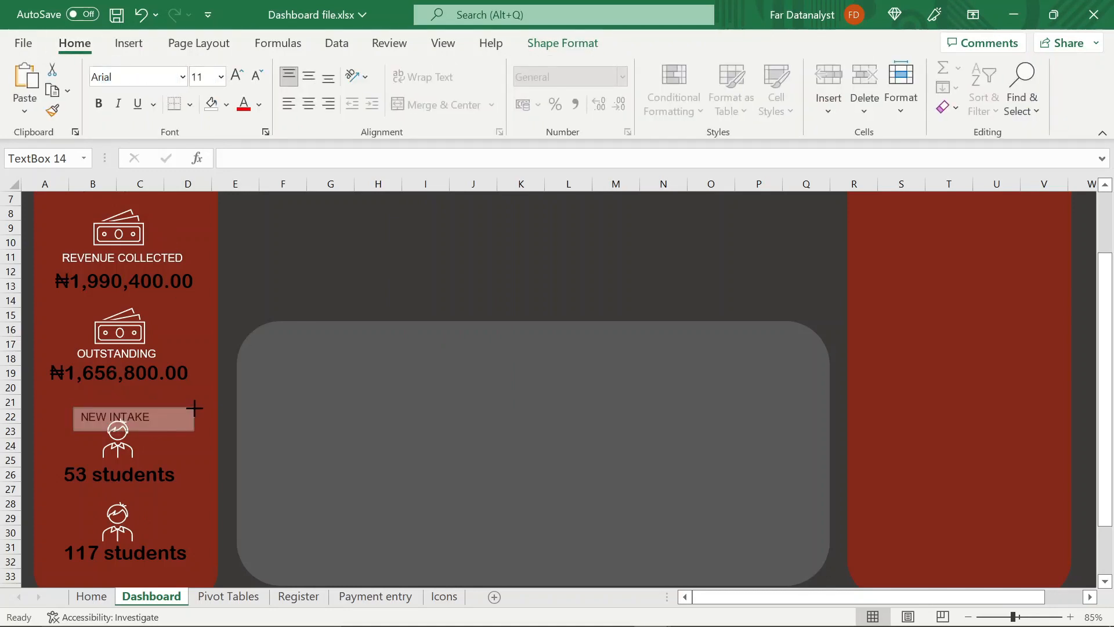
left_click(258, 104)
left_click(244, 175)
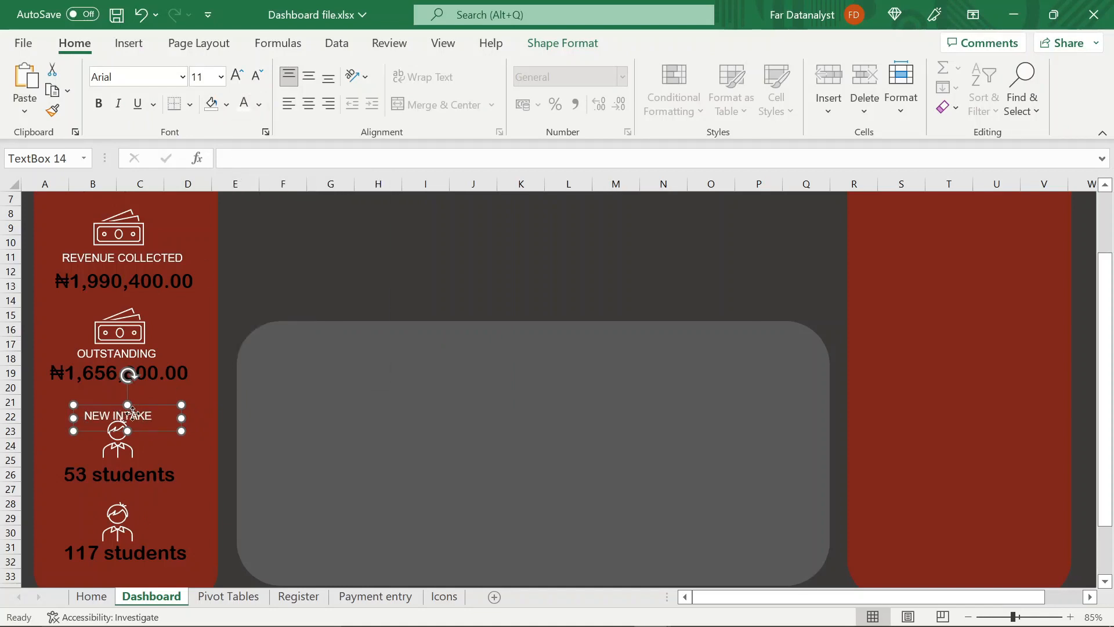
Move the upper student icon higher and fit the NEW INTAKE label between it and the new-intake count
left_click_drag(132, 413, 172, 468)
left_click(126, 450)
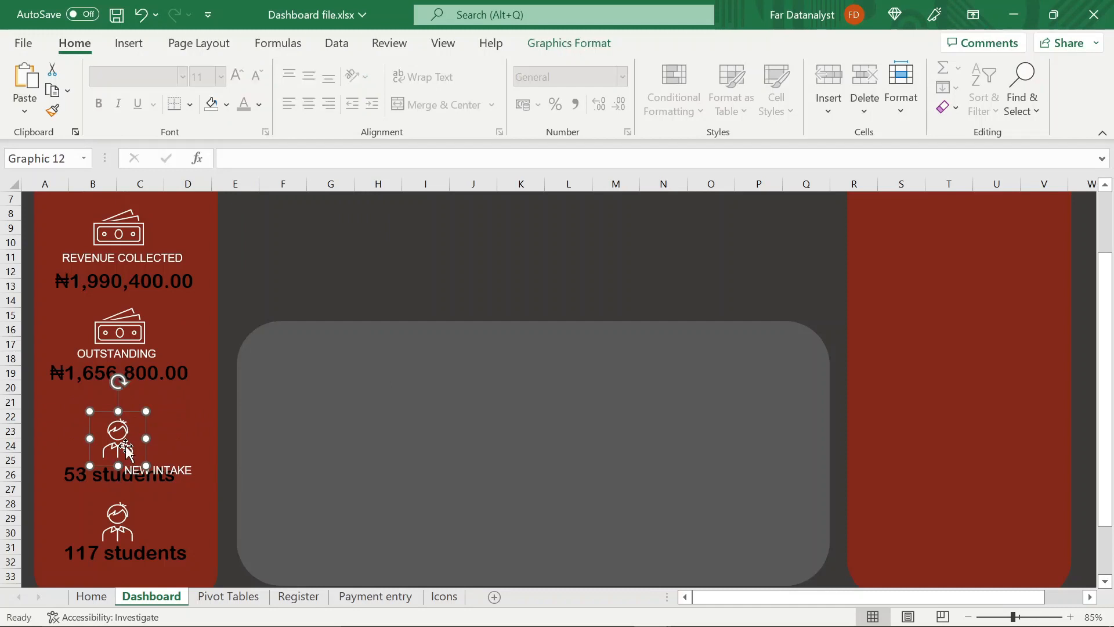
left_click_drag(116, 430, 123, 410)
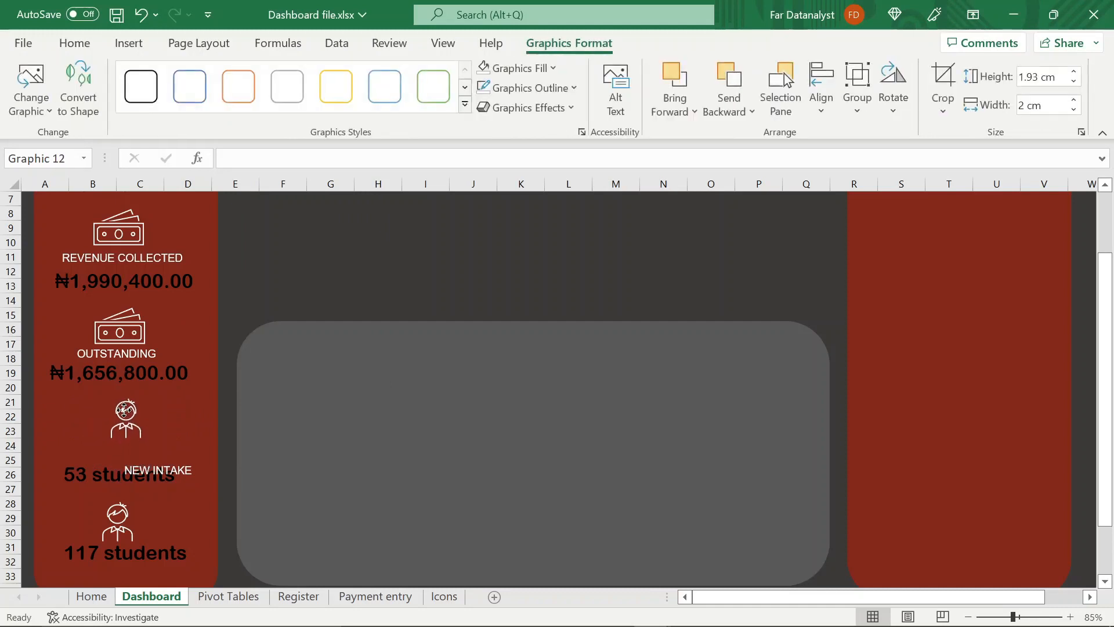
left_click(155, 470)
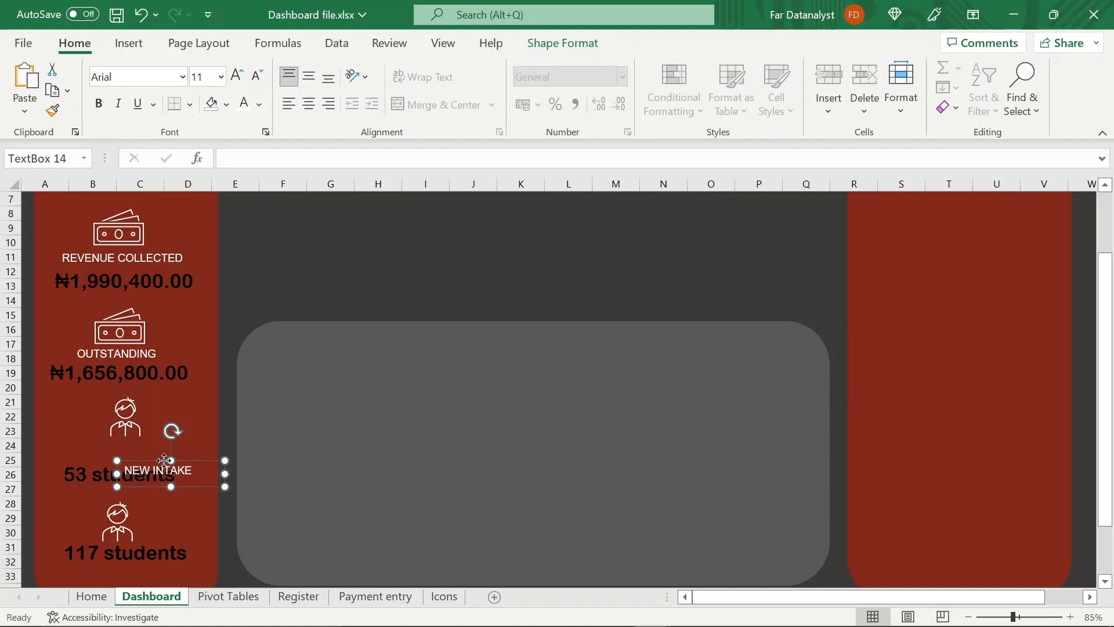
left_click_drag(165, 460, 125, 477)
left_click(115, 478)
Duplicate the NEW INTAKE label, place the copy between the lower student icon and its count, and change its text to "RETURNING"
left_click(105, 455)
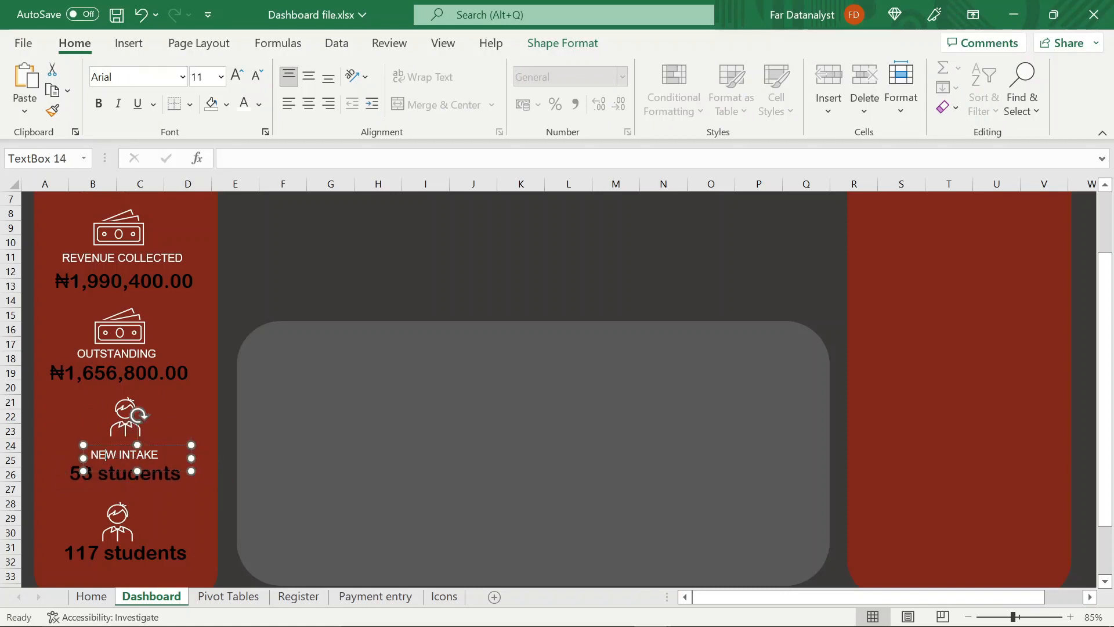
key("ctrl+d")
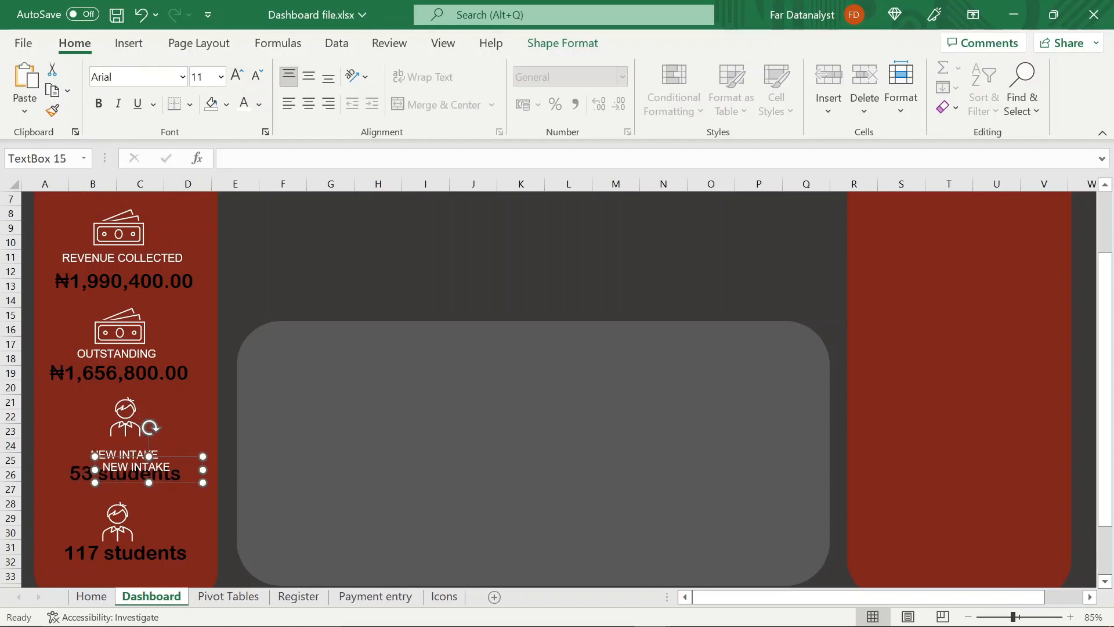
scroll(149, 423, "down", 2)
left_click_drag(138, 367, 117, 456)
left_click_drag(120, 437, 120, 408)
left_click_drag(121, 455, 126, 431)
left_click_drag(117, 417, 116, 428)
left_click(153, 441)
key("BackSpace")
key("BackSpace")
key("BackSpace")
key("BackSpace")
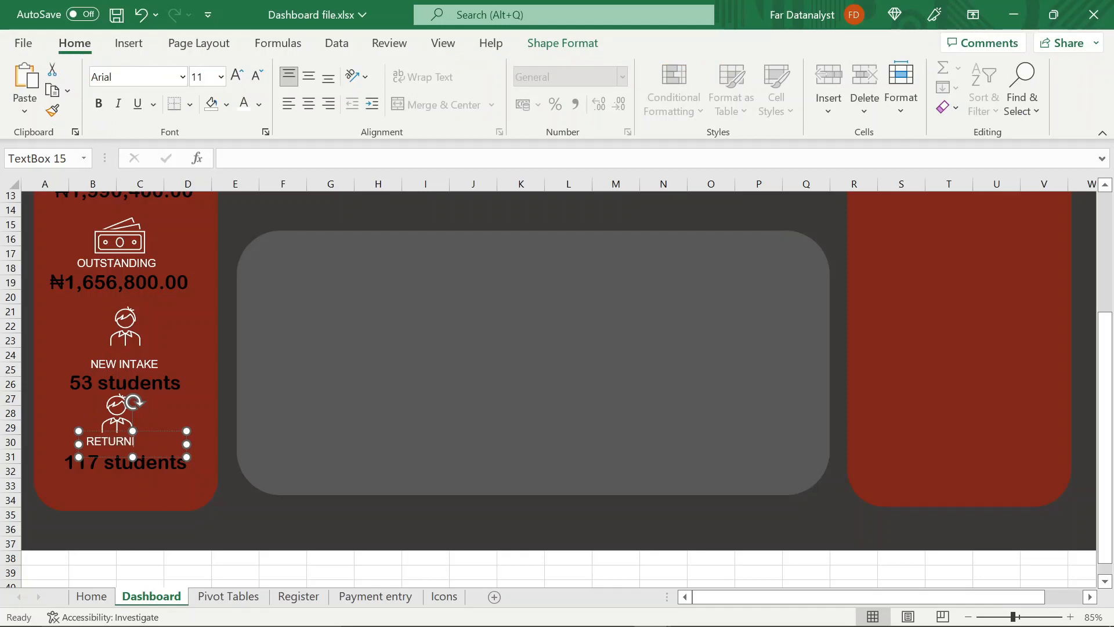
Centre the RETURNING label and its icon over the returning count, and lower the new-intake icon closer to its label
left_click_drag(187, 445, 110, 437)
left_click_drag(124, 409, 129, 412)
left_click_drag(118, 326, 117, 336)
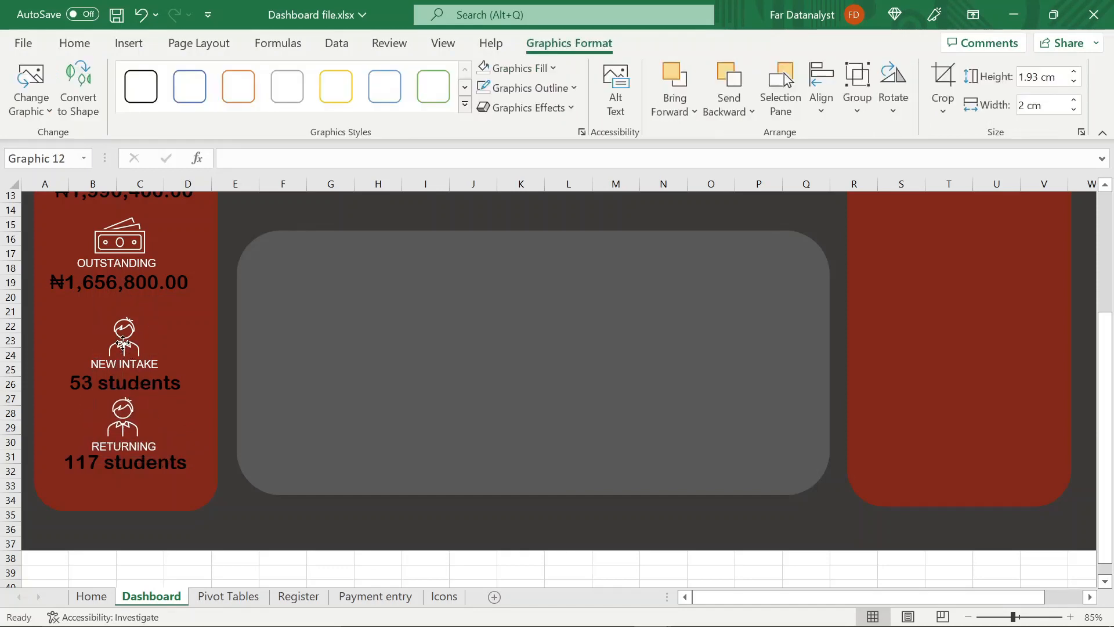
Group the new-intake student icon, label and count into one object
left_click(166, 358)
left_click(169, 385)
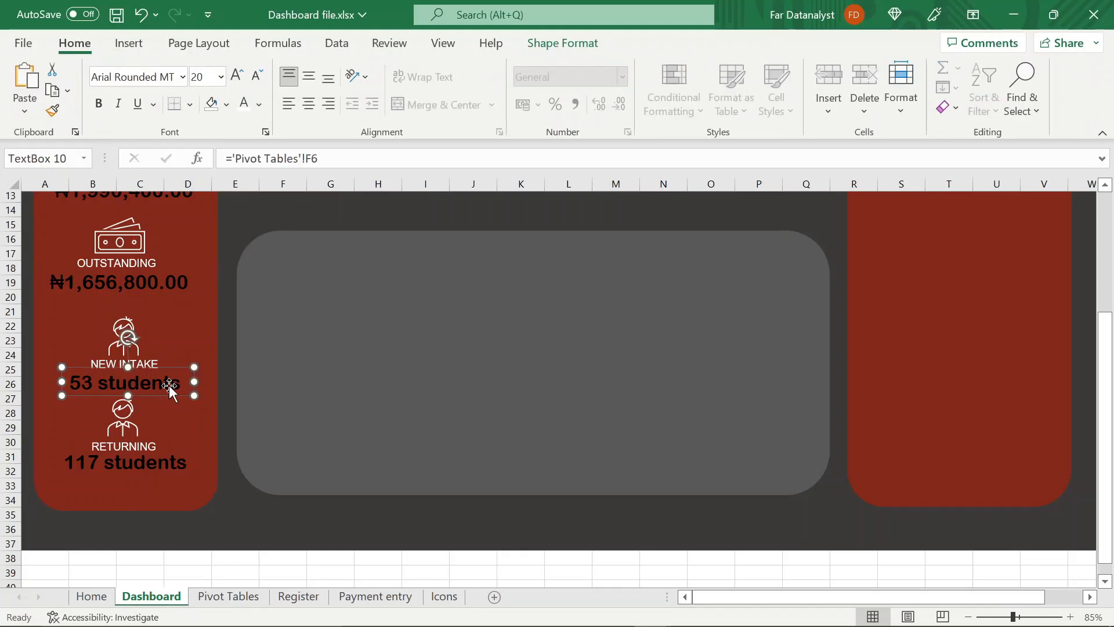
left_click(151, 358, "shift")
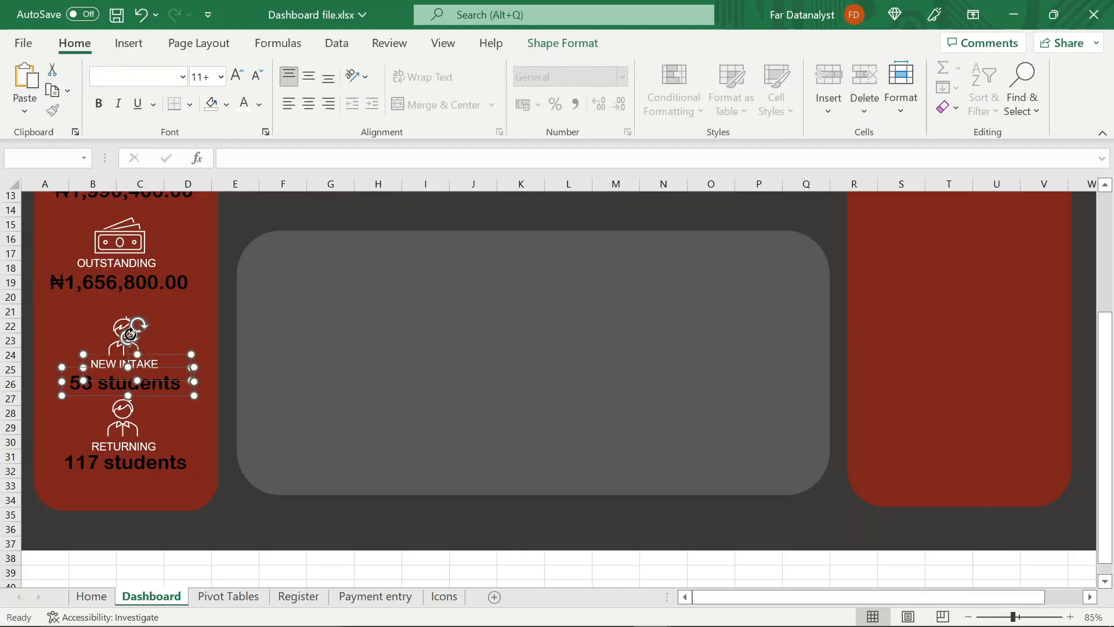
left_click(125, 334, "shift")
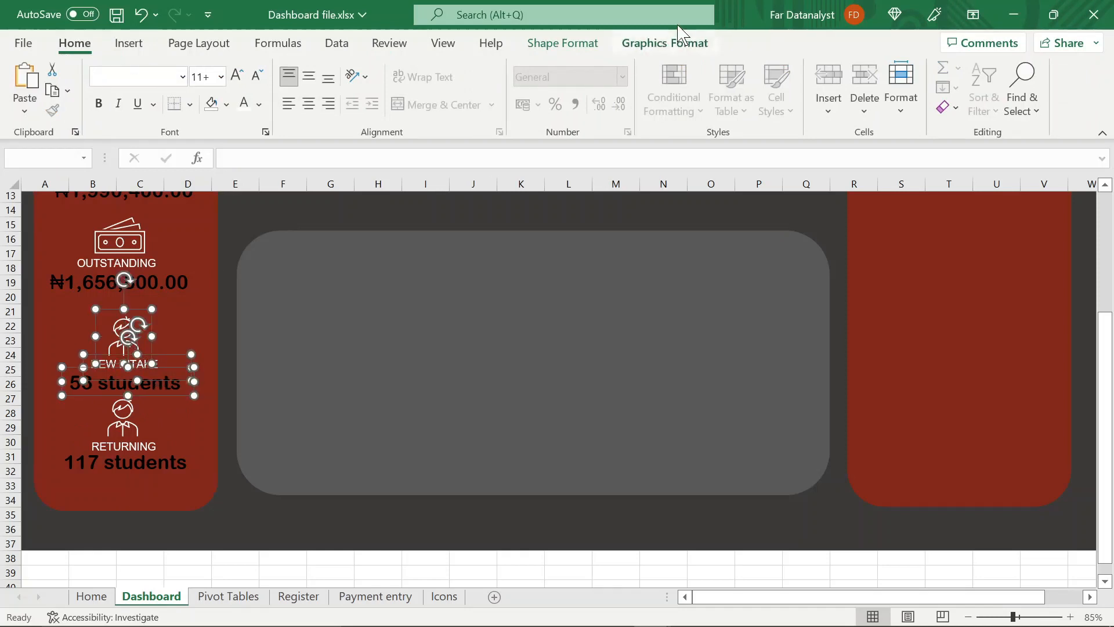
left_click(562, 43)
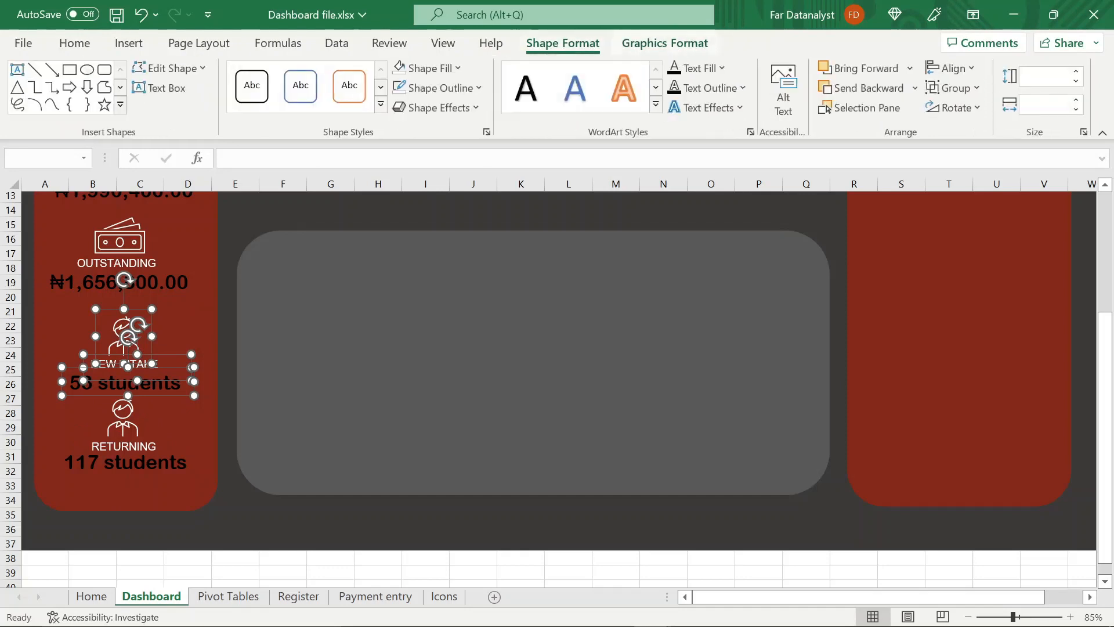
left_click(955, 87)
left_click(984, 116)
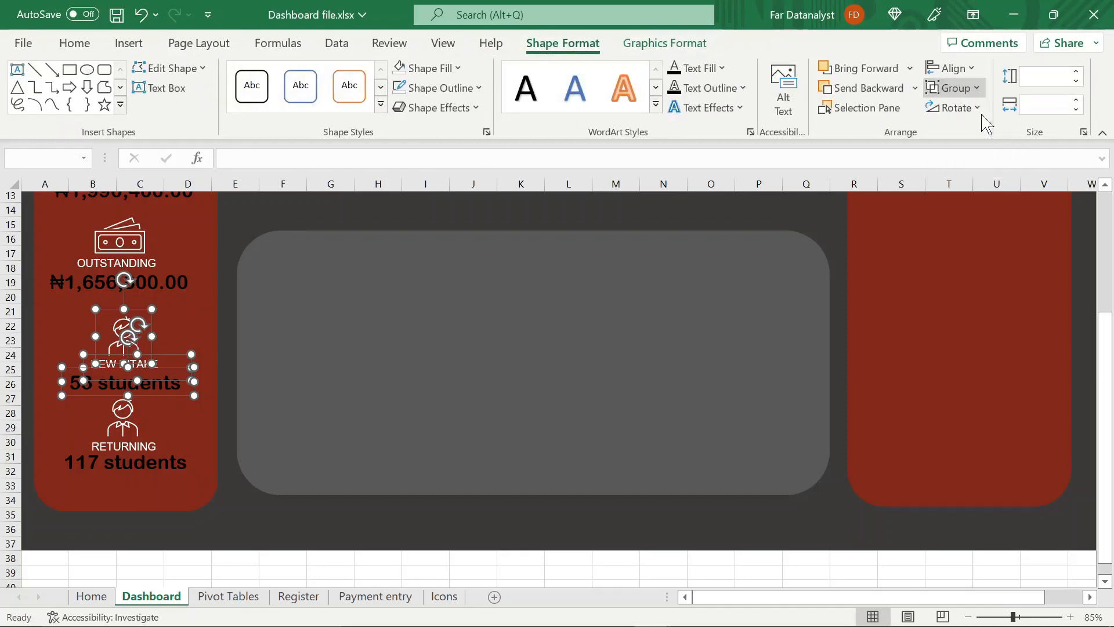
Group the returning student icon, label and count into one object
left_click(166, 463)
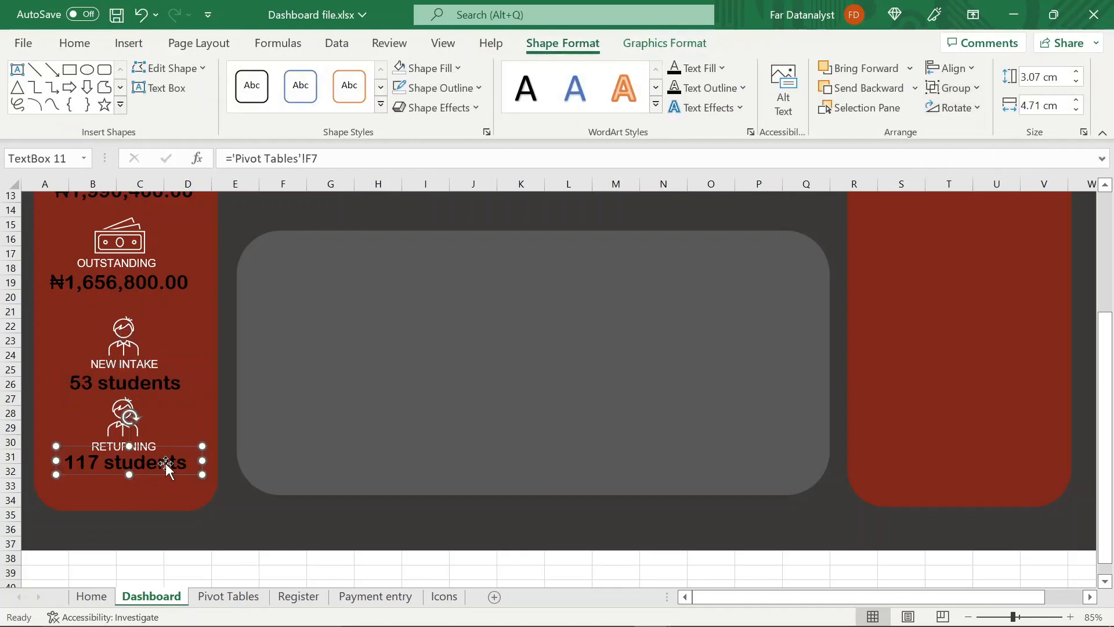
left_click(135, 446, "ctrl")
left_click(119, 425, "ctrl")
Distribute the three revenue groups and two student groups vertically at equal spacing in the red panel
scroll(657, 283, "up", 1)
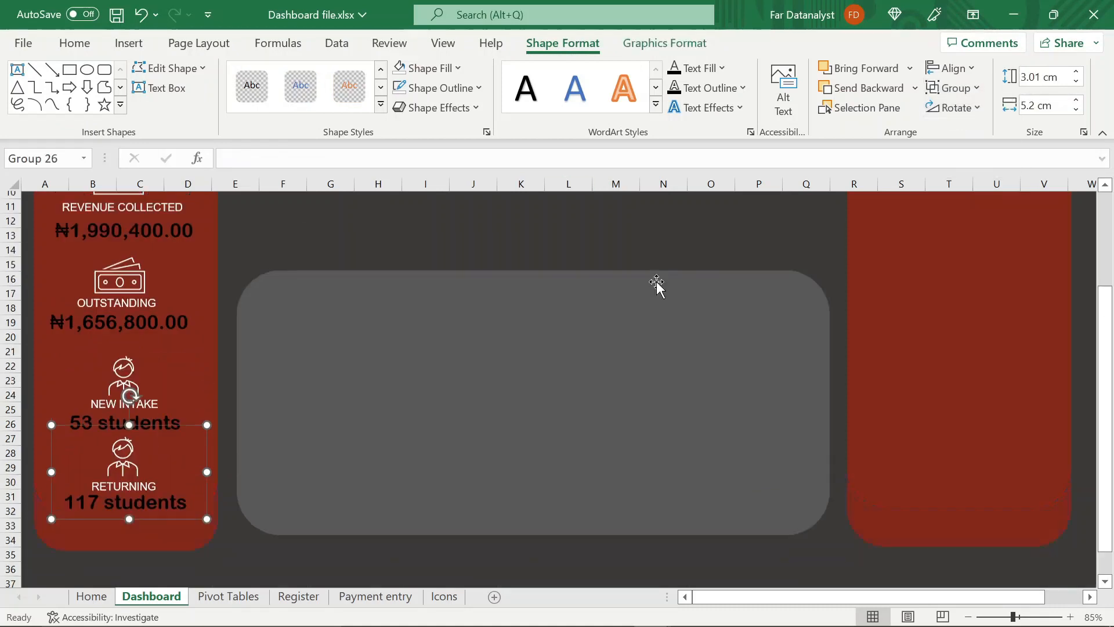
scroll(657, 283, "up", 2)
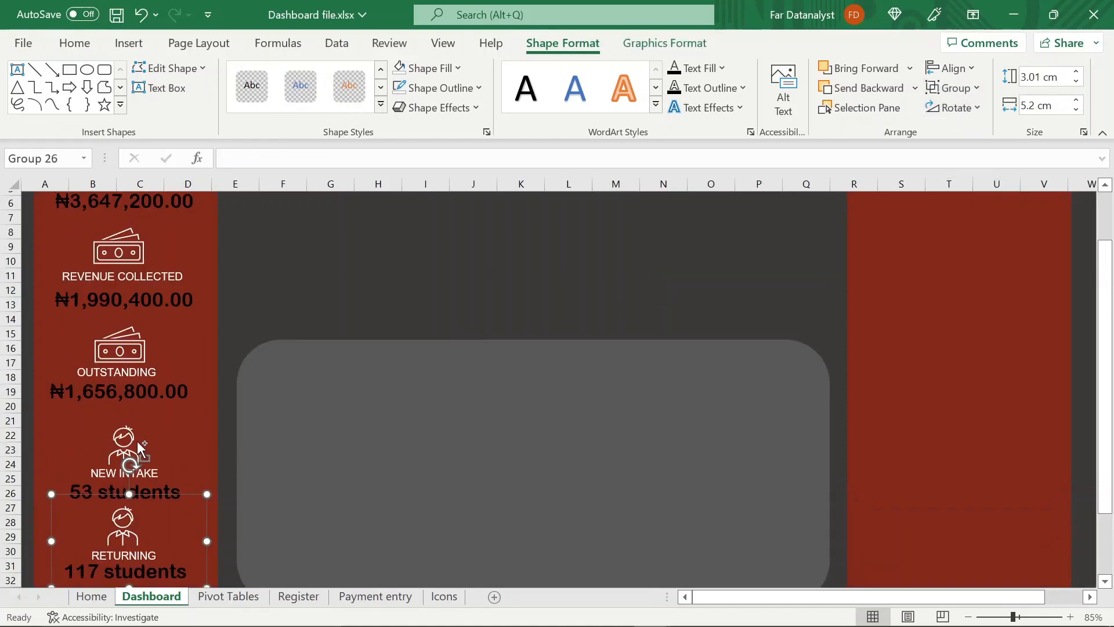
left_click(135, 450, "ctrl")
left_click(126, 333, "ctrl")
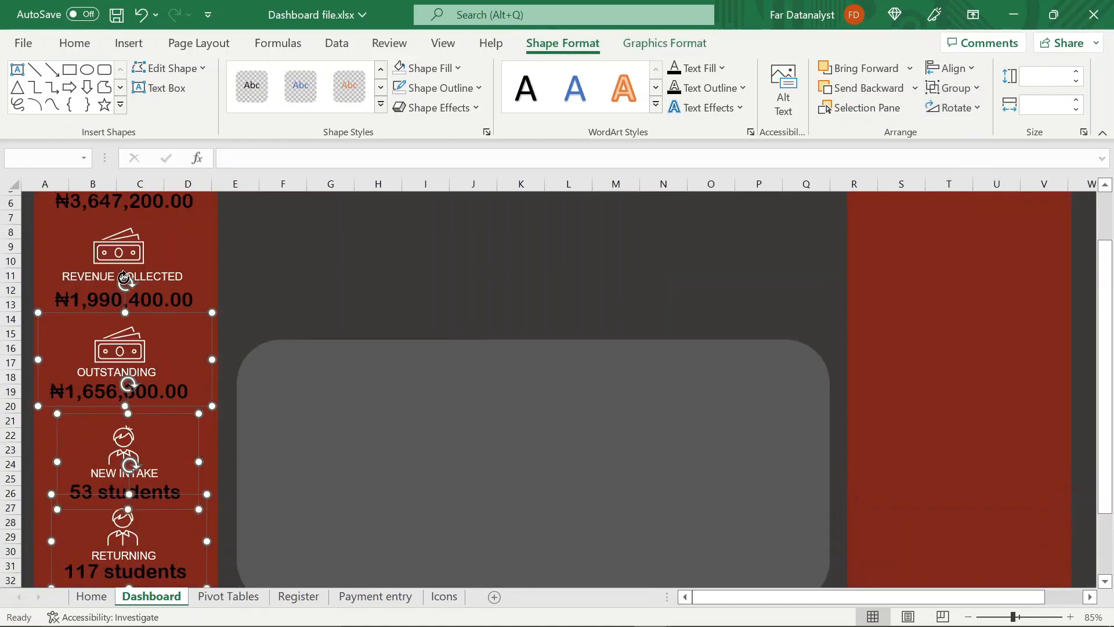
left_click(121, 277, "ctrl")
left_click(116, 336, "ctrl")
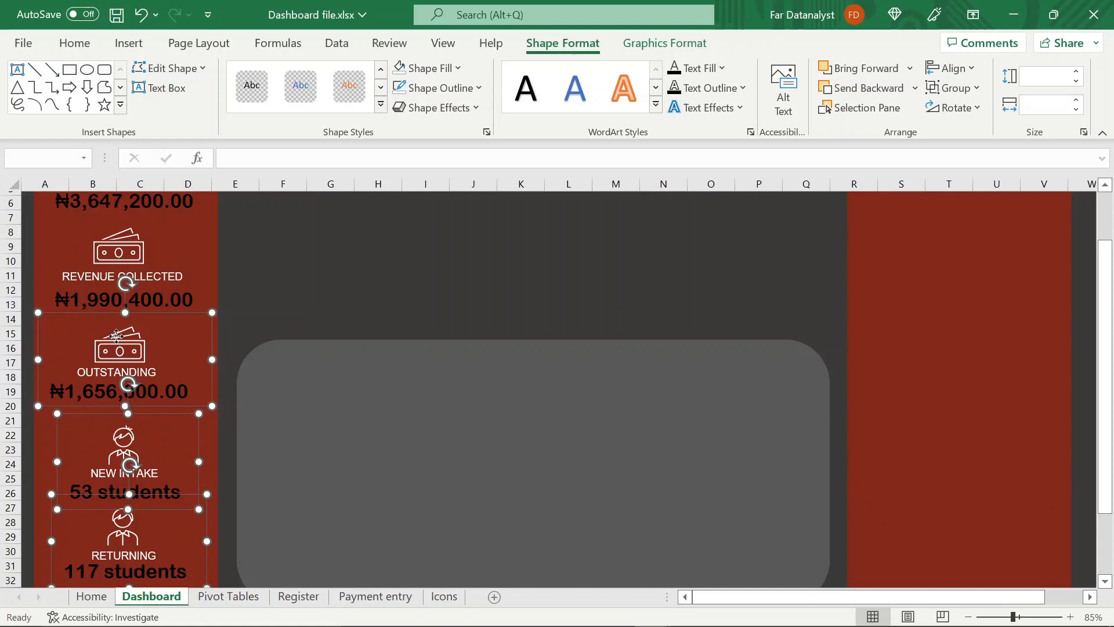
left_click(106, 252, "ctrl")
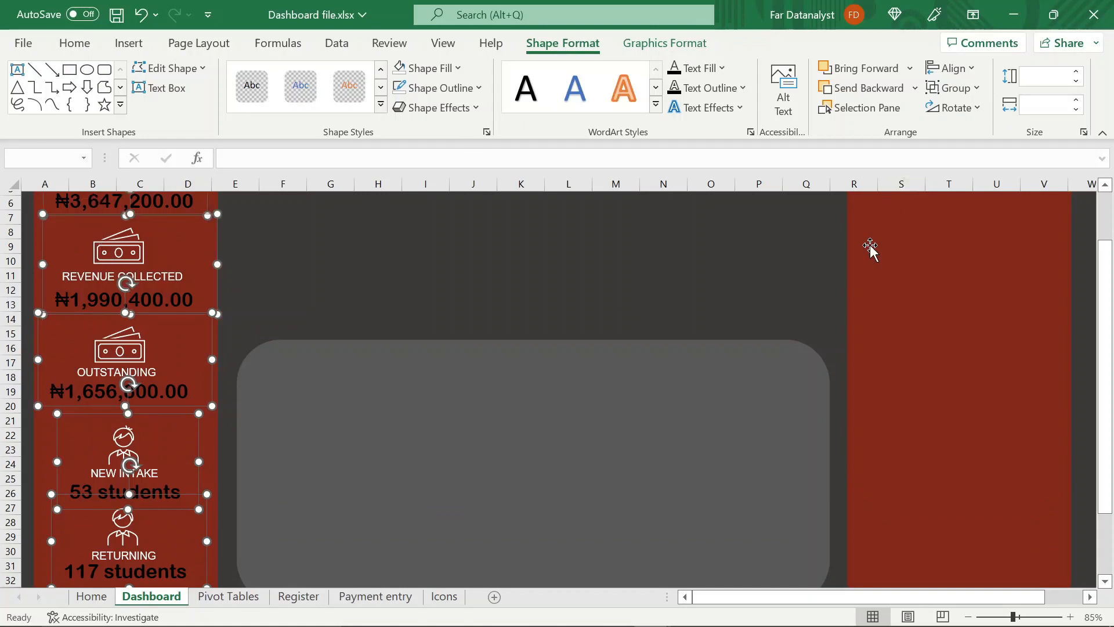
scroll(870, 247, "up", 2)
left_click(952, 69)
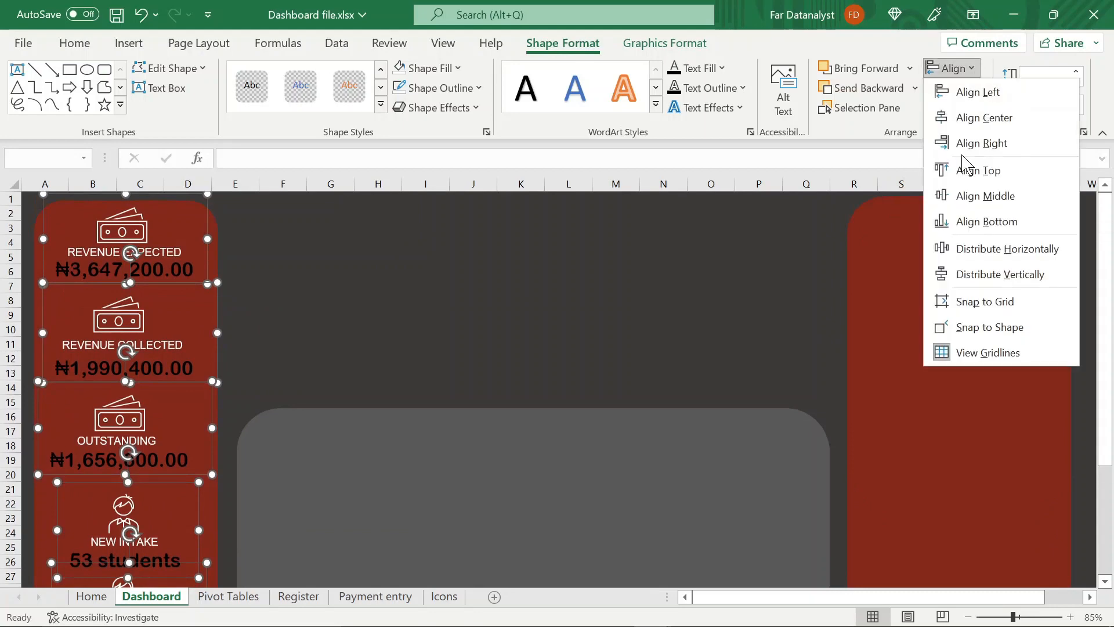
left_click(955, 273)
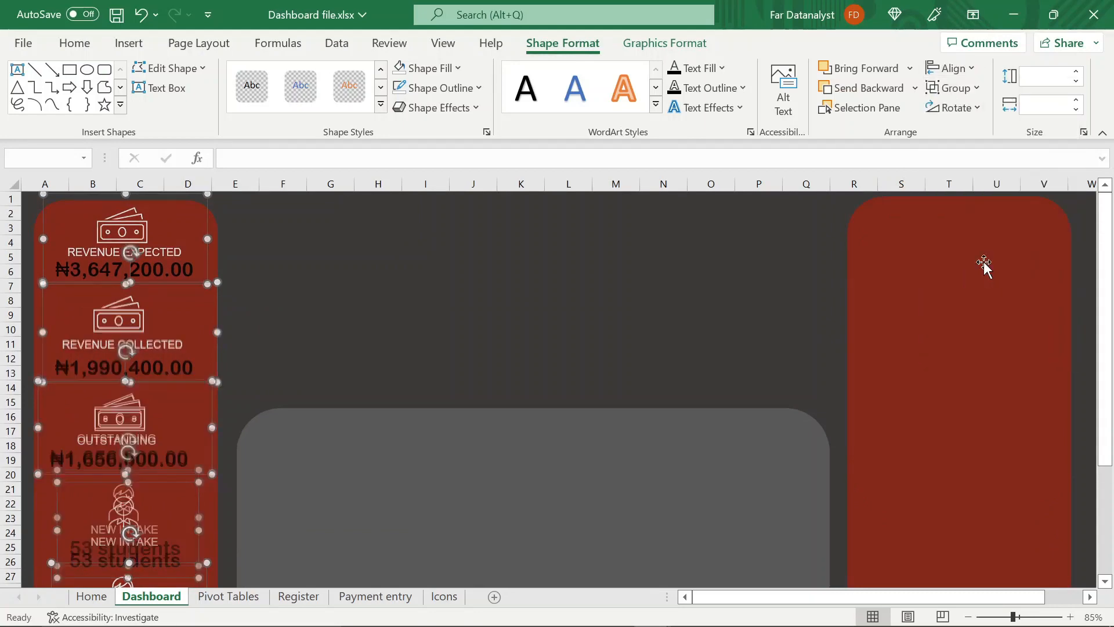
left_click(435, 385)
scroll(435, 385, "down", 3)
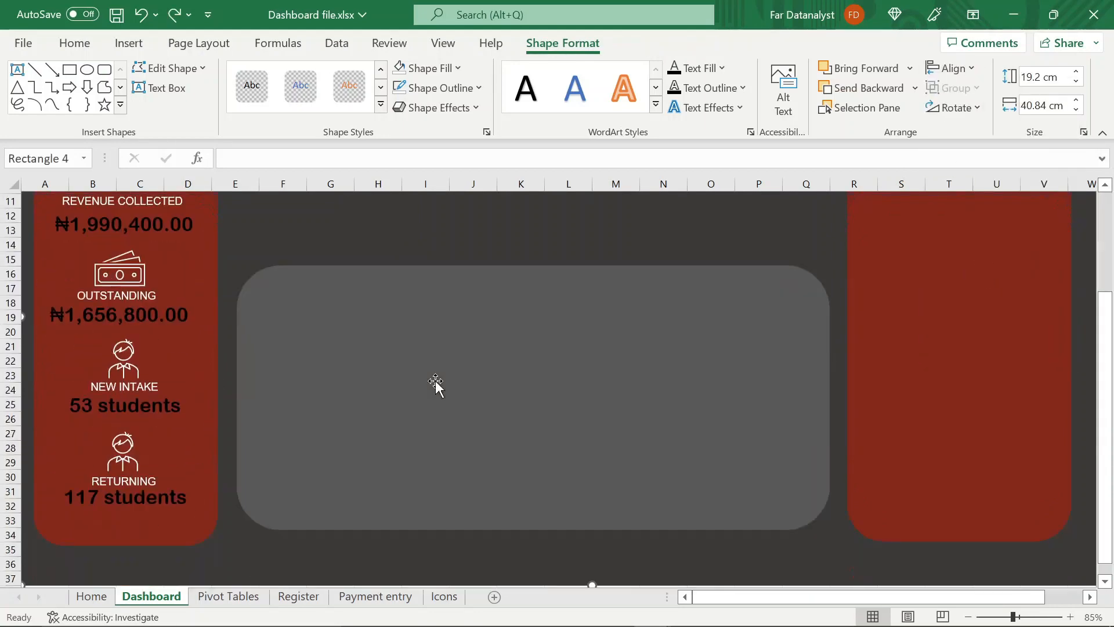
scroll(286, 455, "up", 3)
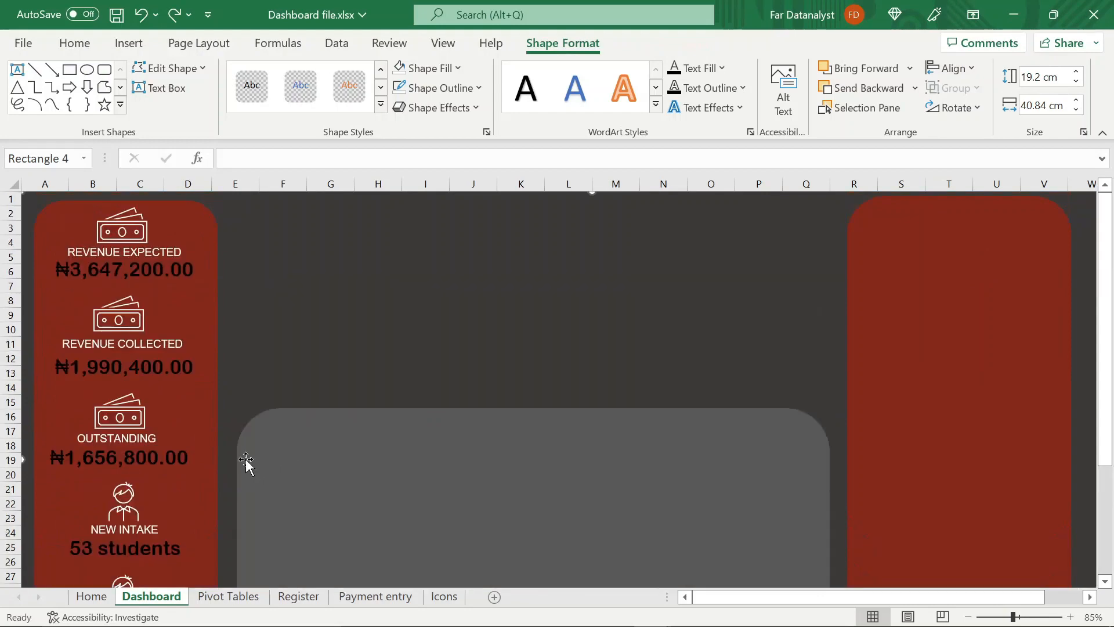
Shift the new-intake and returning groups slightly left to line up with the revenue groups above
left_click_drag(148, 507, 137, 511)
scroll(273, 448, "down", 4)
left_click(124, 460)
left_click(123, 449)
left_click(121, 448)
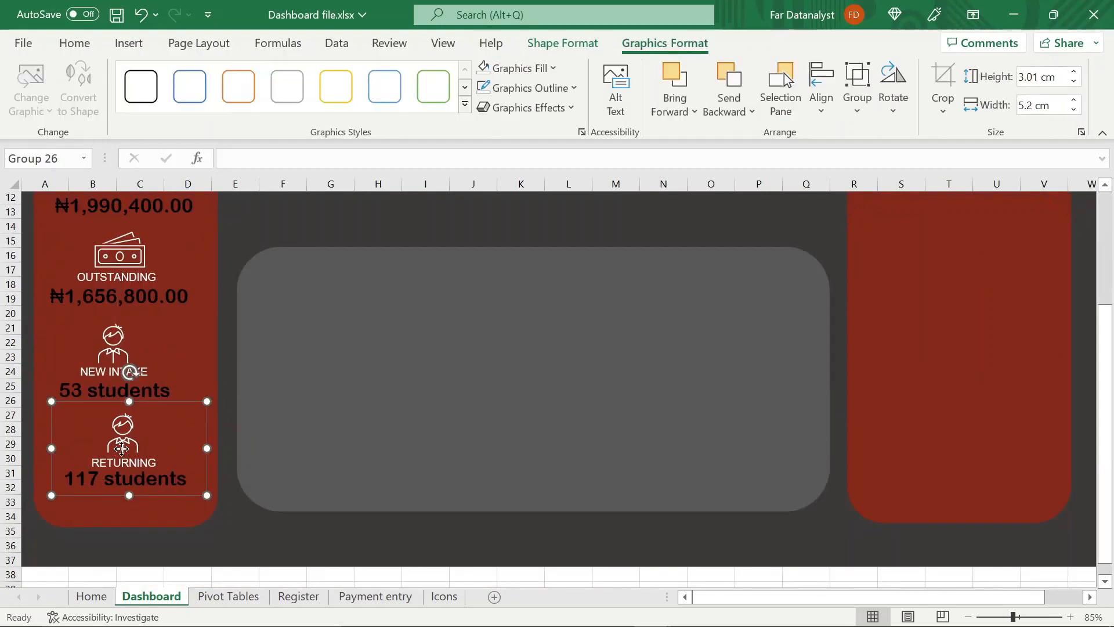
Deselect the student group and save the workbook
scroll(372, 330, "up", 4)
left_click(729, 532)
key("ctrl+s")
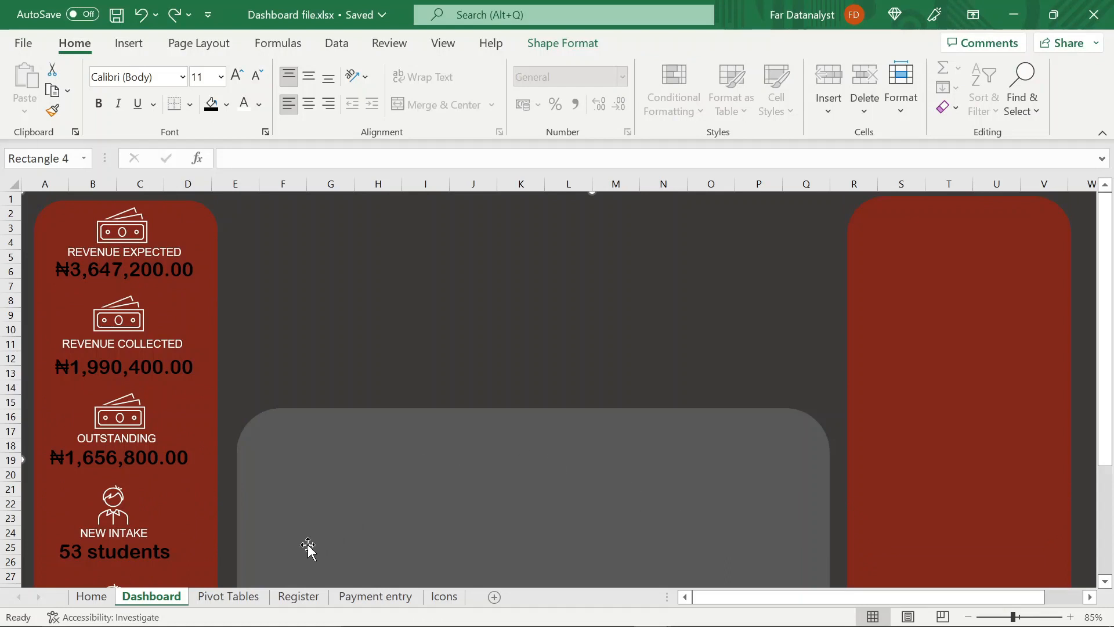
Insert an empty doughnut chart on the Pivot Tables sheet, starting from blank cell B9, and move it below the revenue totals
left_click(251, 597)
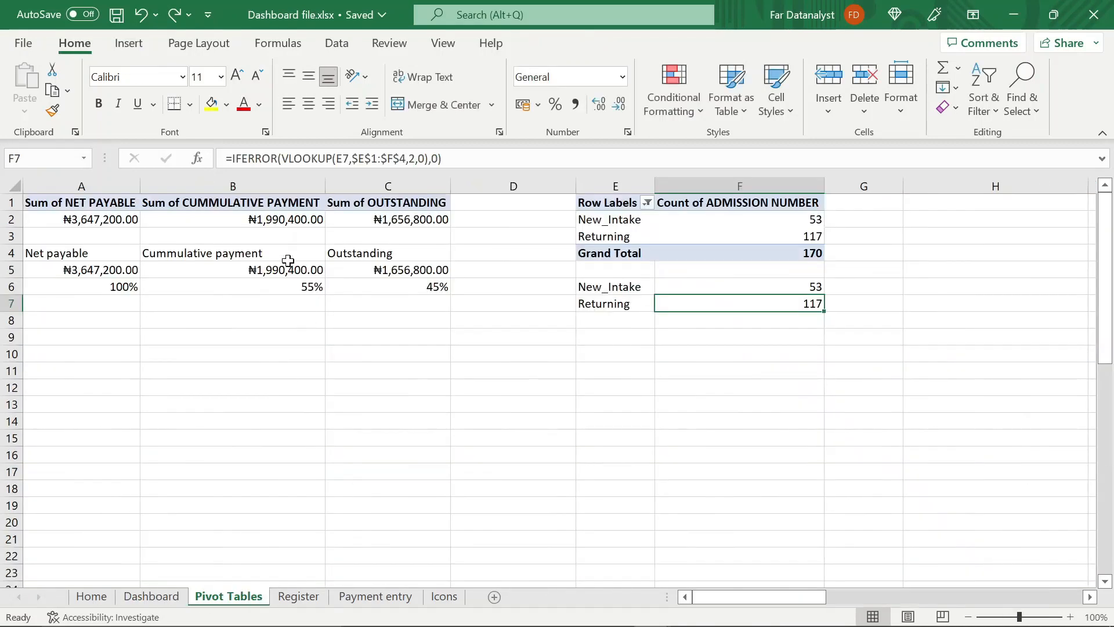
left_click(270, 266)
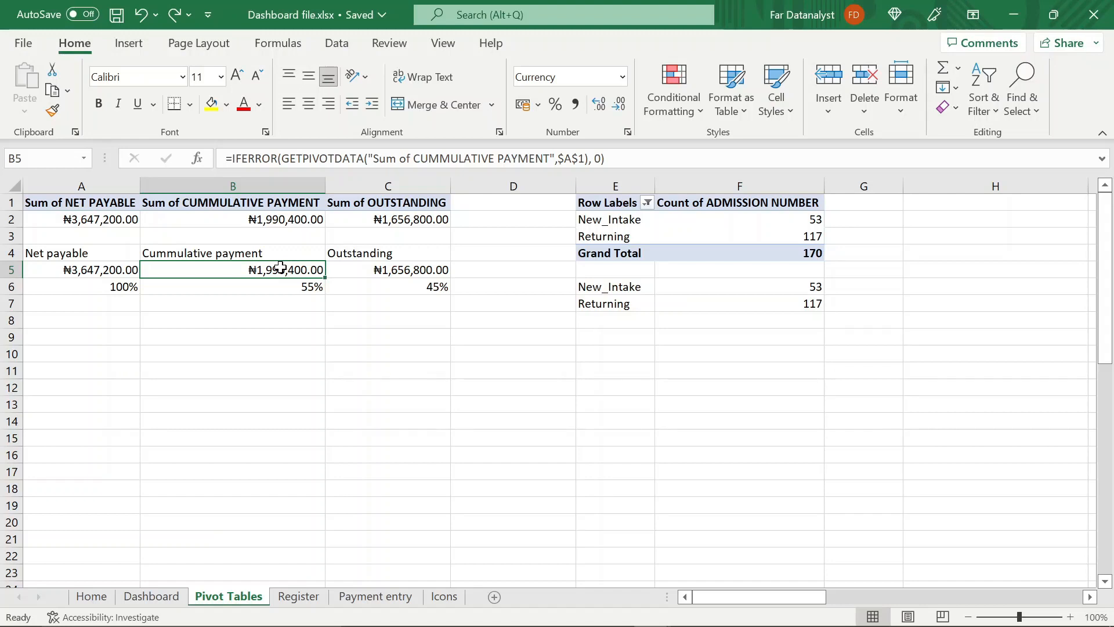
left_click(375, 269)
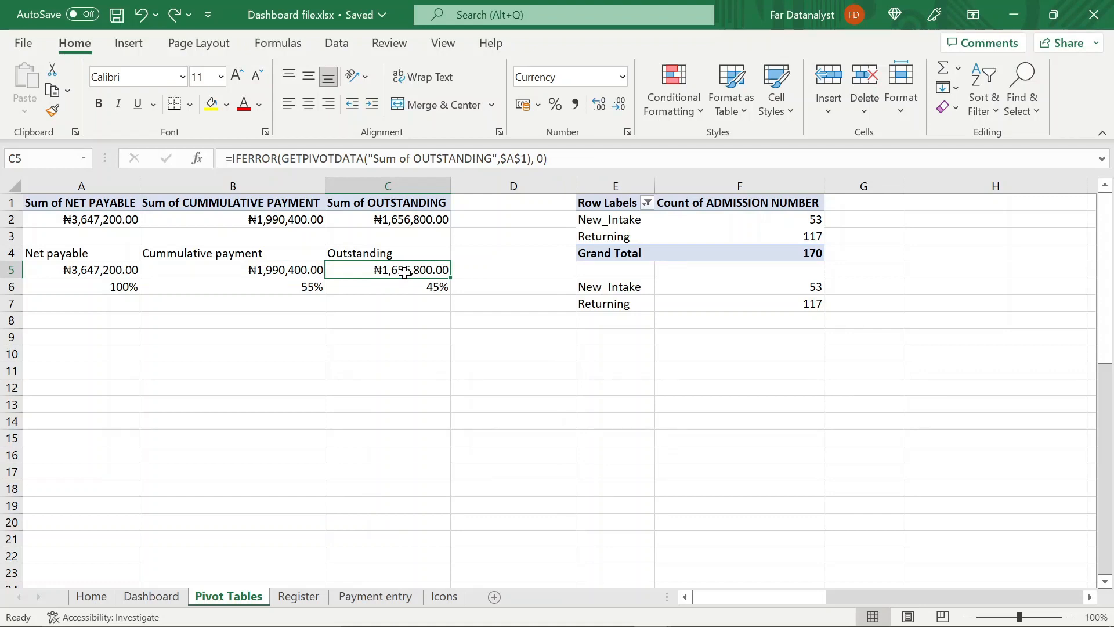
left_click(267, 301)
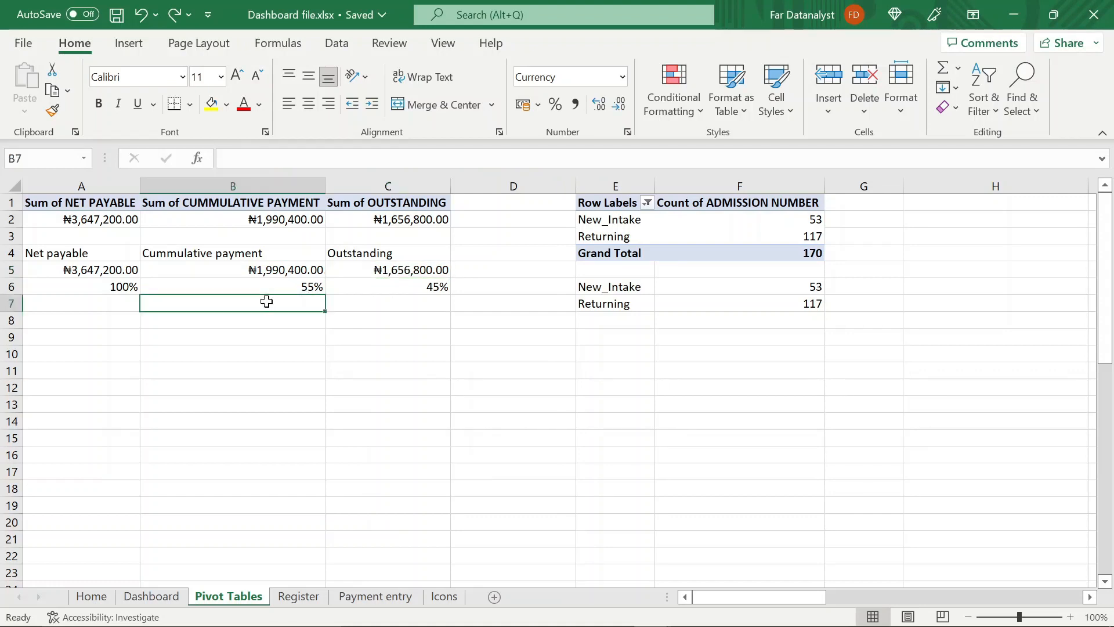
left_click(265, 336)
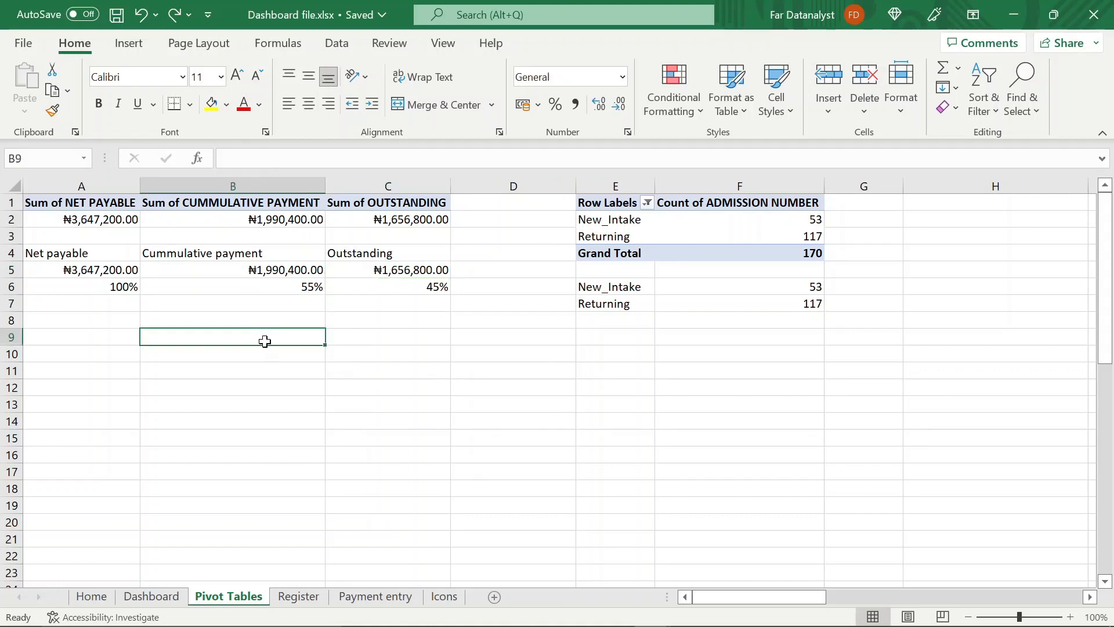
left_click(129, 43)
left_click(458, 108)
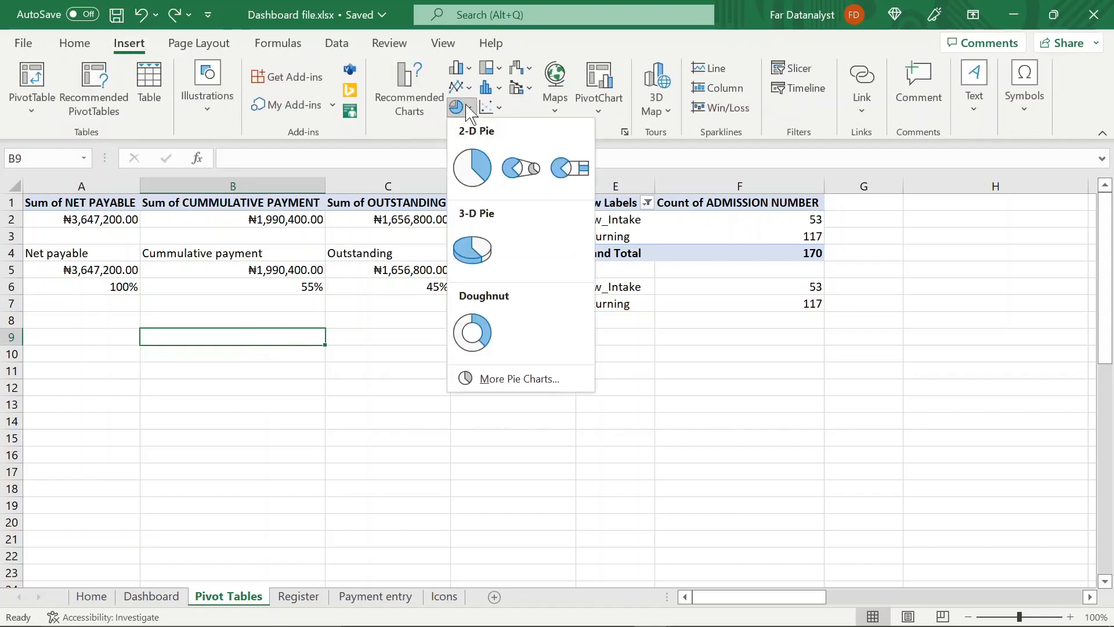
left_click(474, 331)
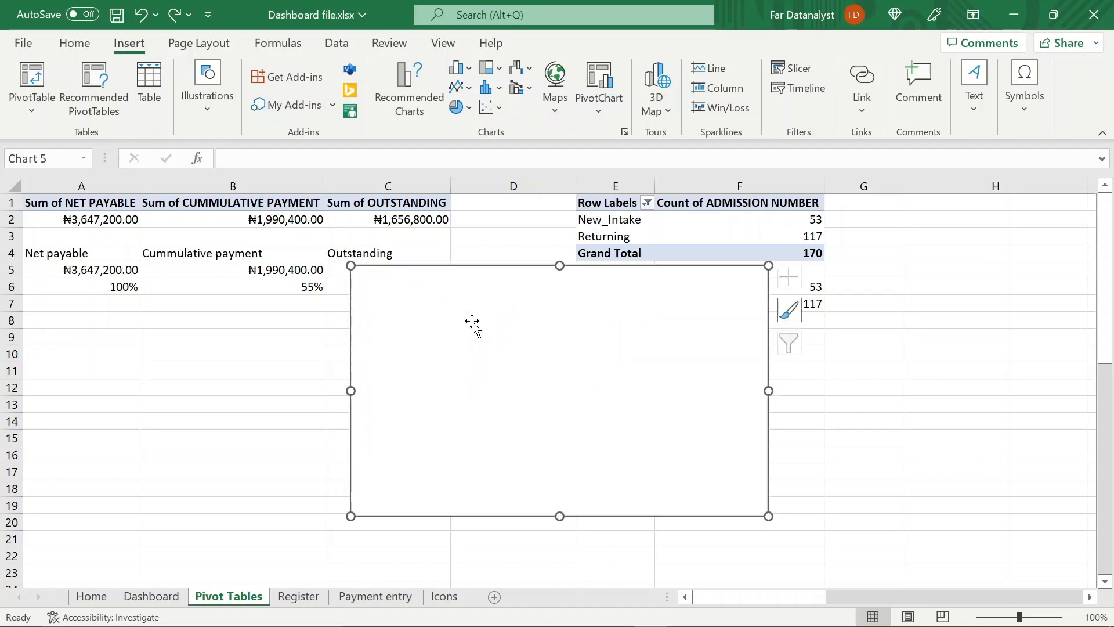
left_click_drag(512, 363, 446, 425)
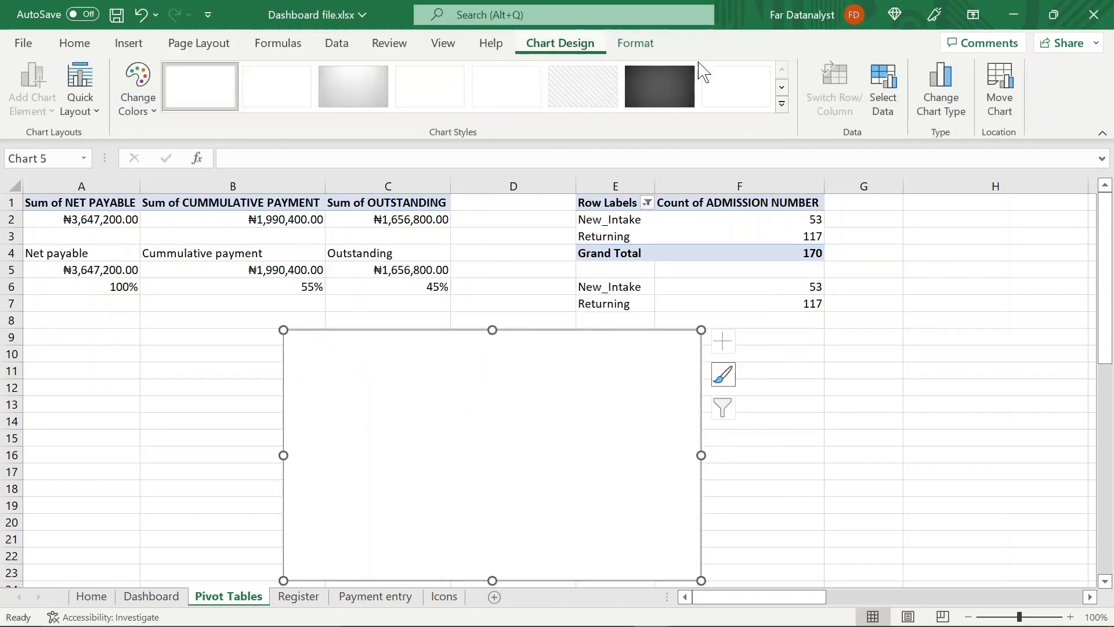
Add a data series to the empty doughnut chart with 52 comma-separated values of 1
left_click(889, 90)
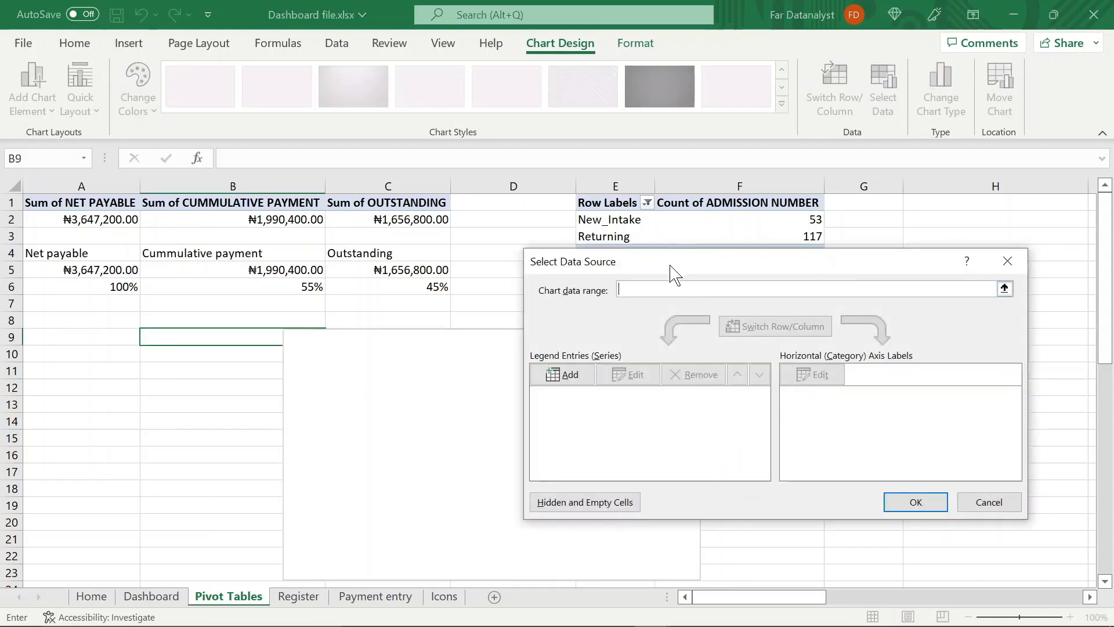
left_click(562, 377)
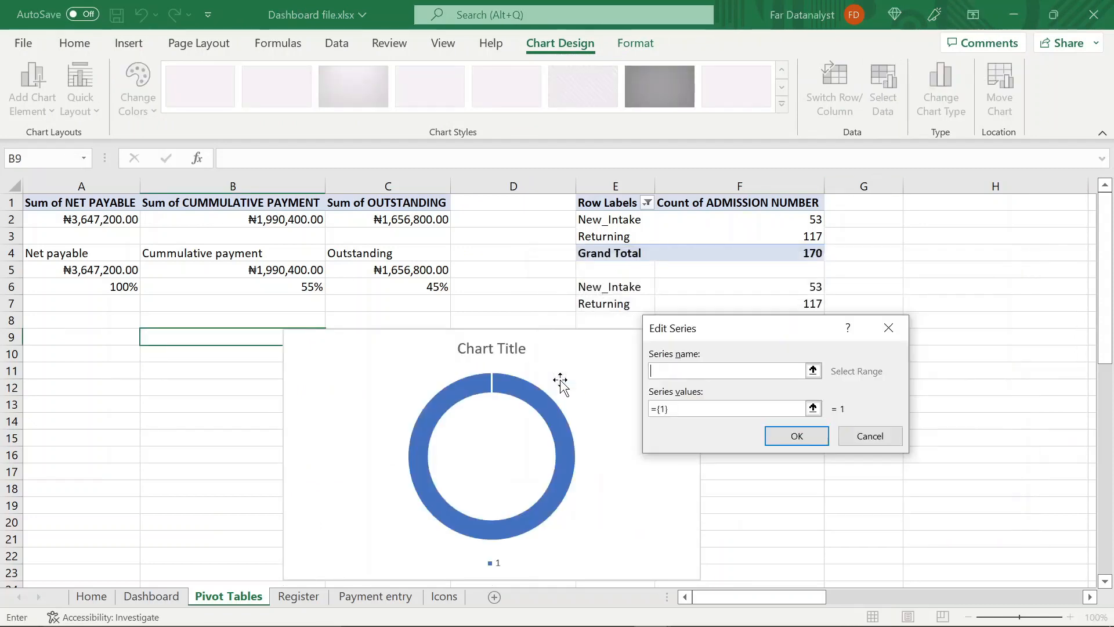
left_click(687, 408)
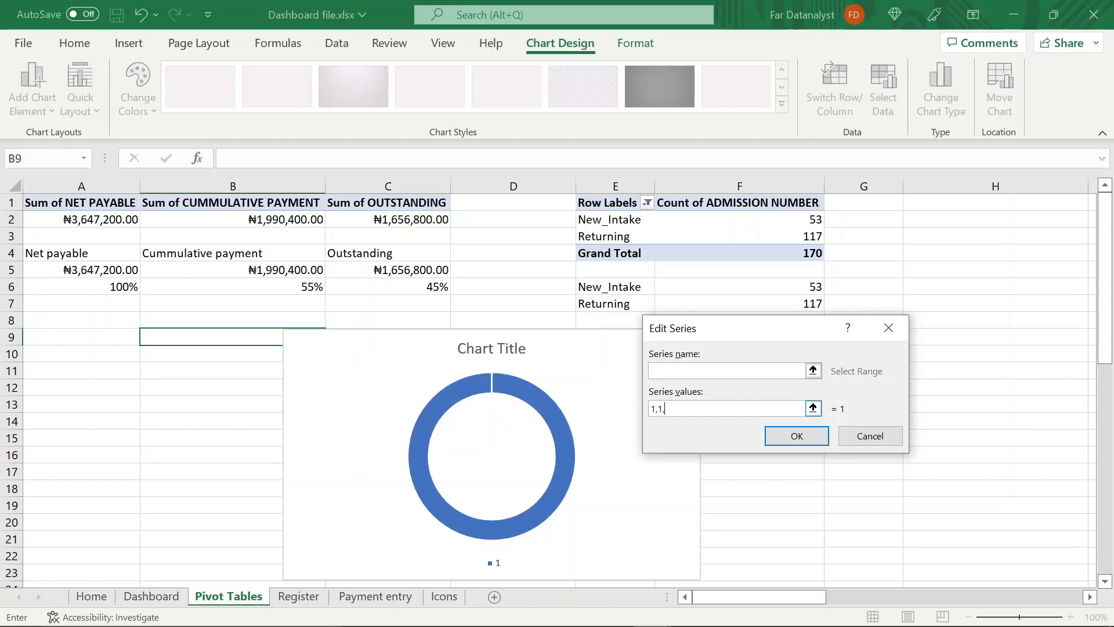
type(",1,1,1")
type("1,1,1,1,1,1,1,1,1,1,1,1,1,1,1,")
key("Return")
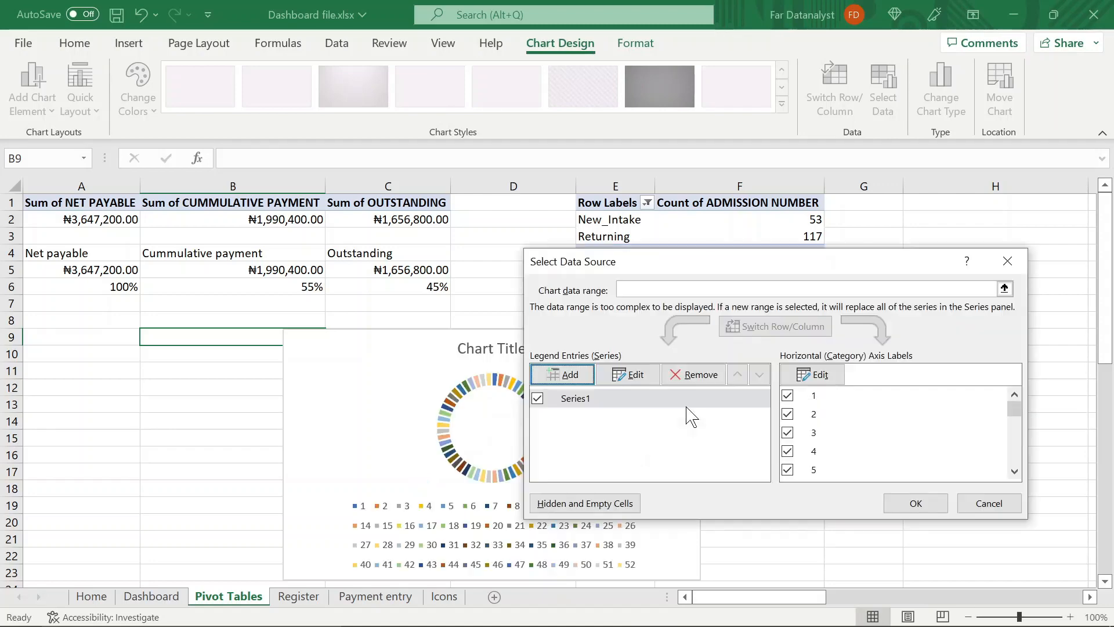
left_click(938, 511)
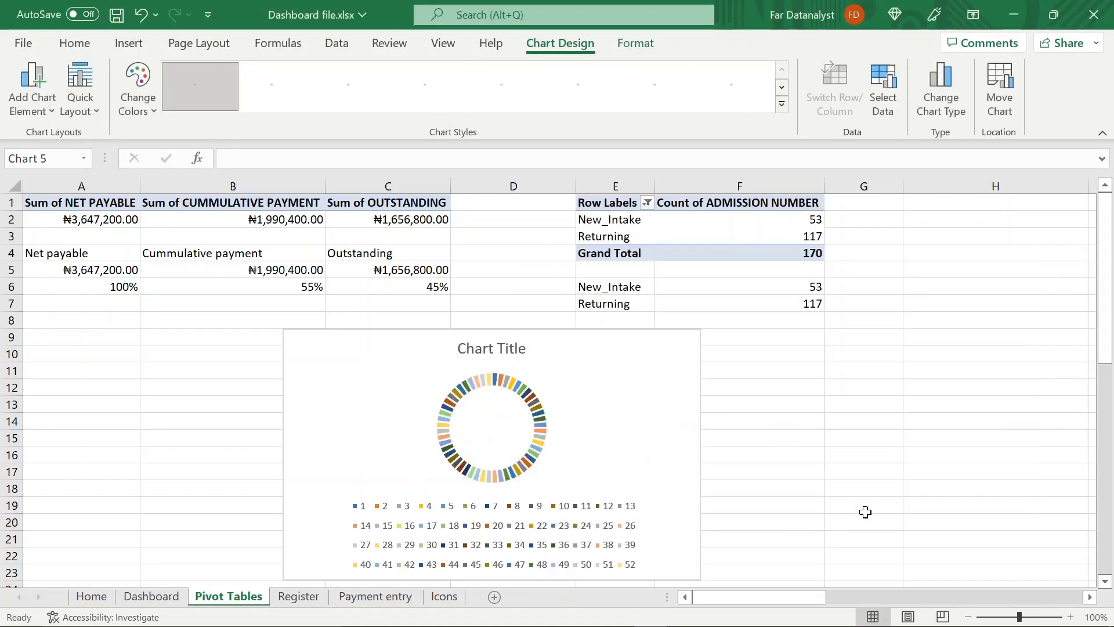
Delete the legend and the chart title from the doughnut chart
left_click(617, 556)
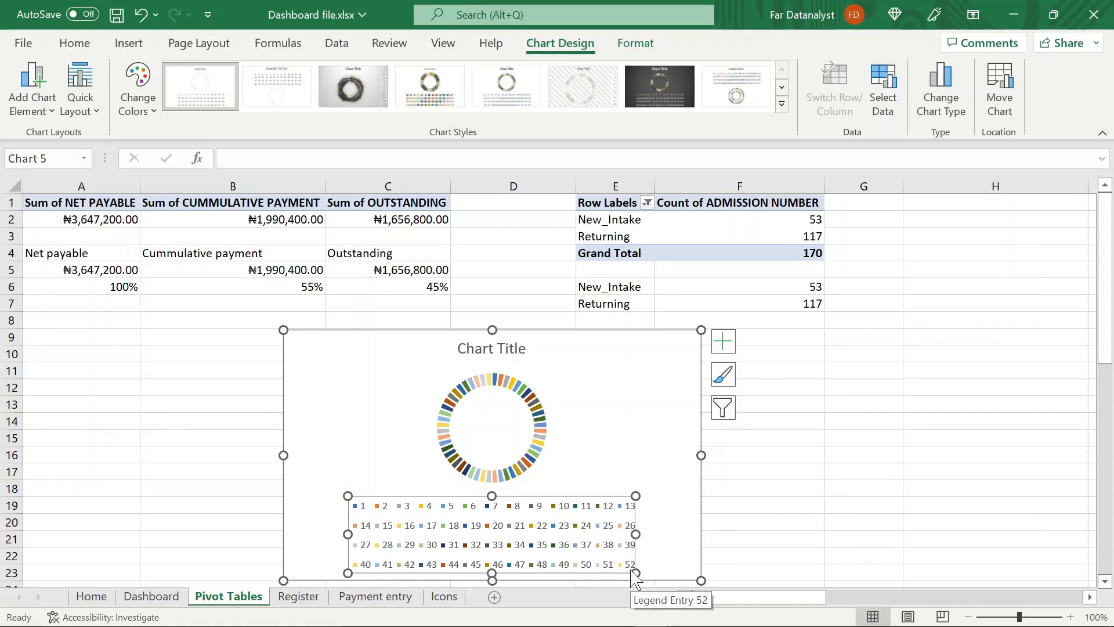
key("Delete")
left_click(514, 348)
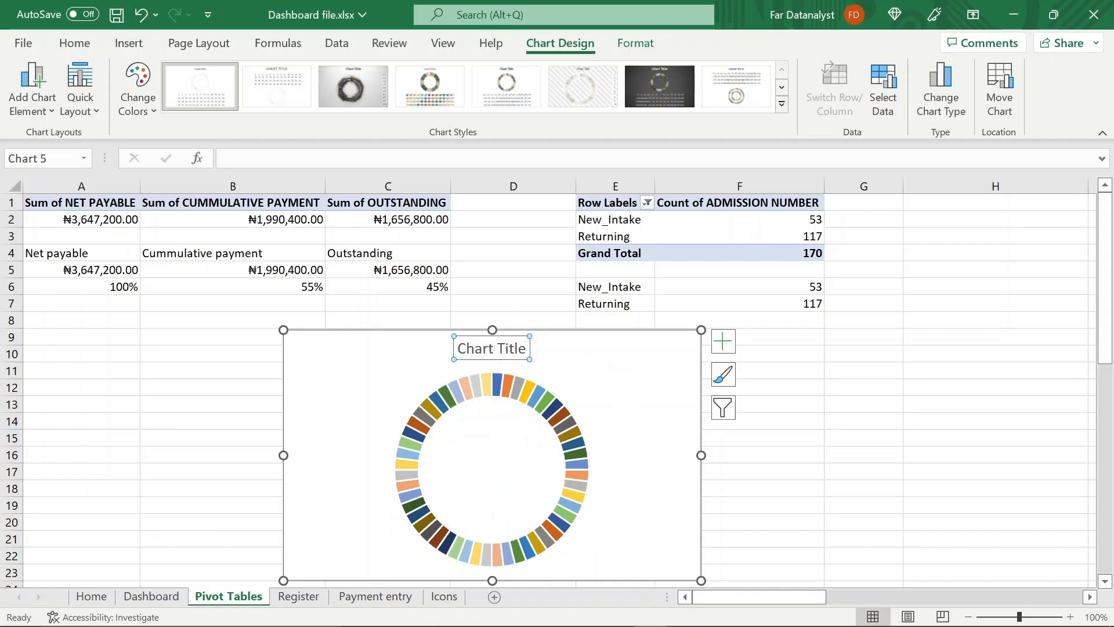
key("Delete")
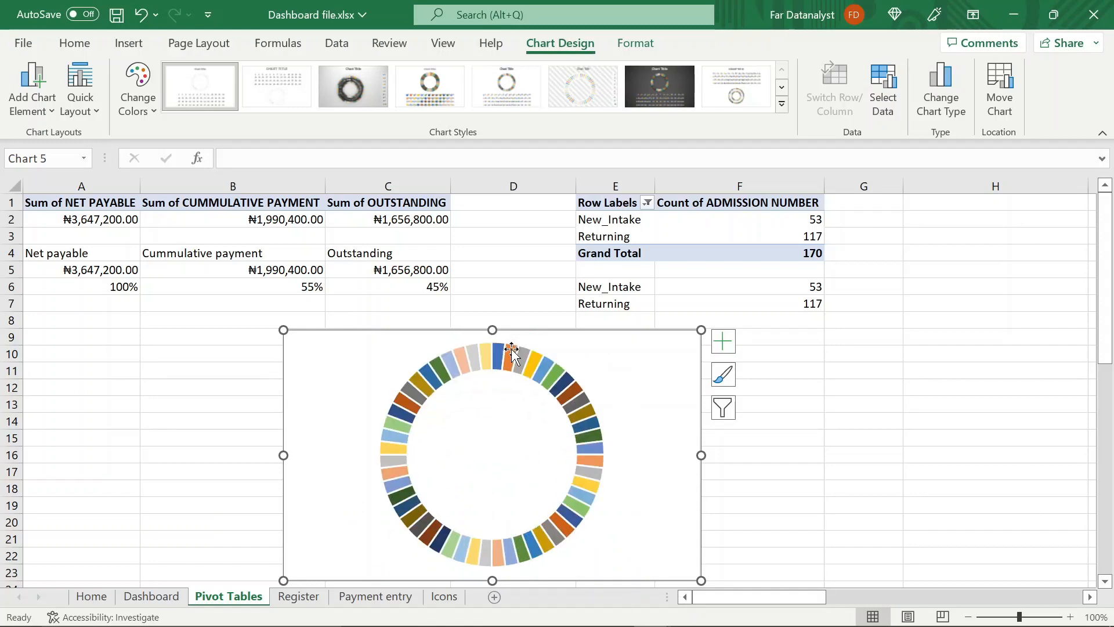
Apply a linear gradient fill to the whole doughnut series
left_click(565, 385)
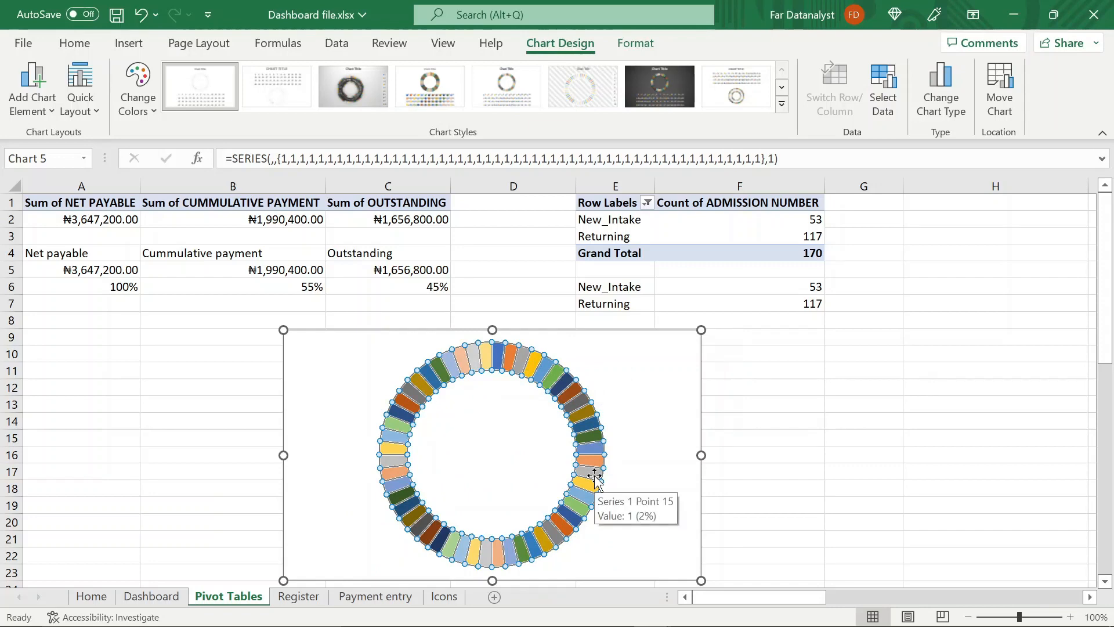
double_click(594, 475)
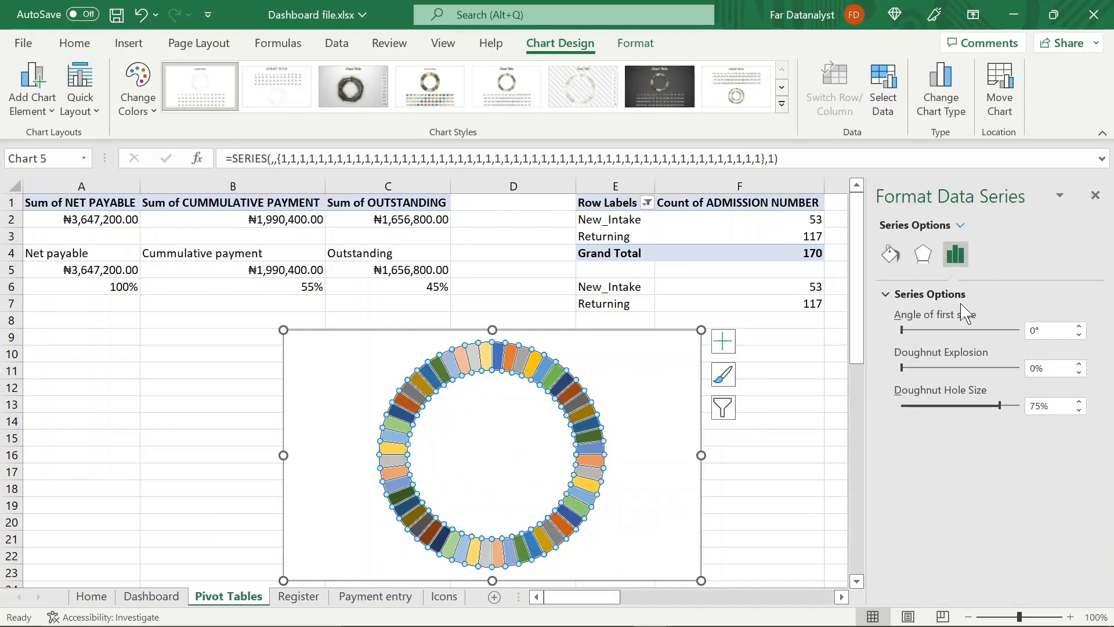
left_click(891, 254)
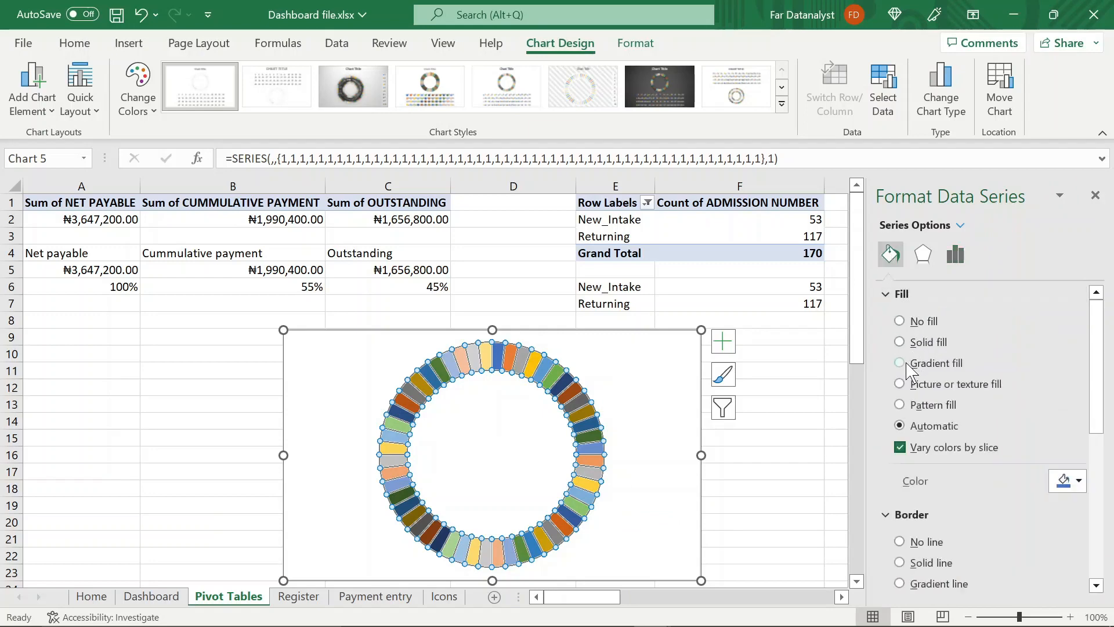
left_click(899, 342)
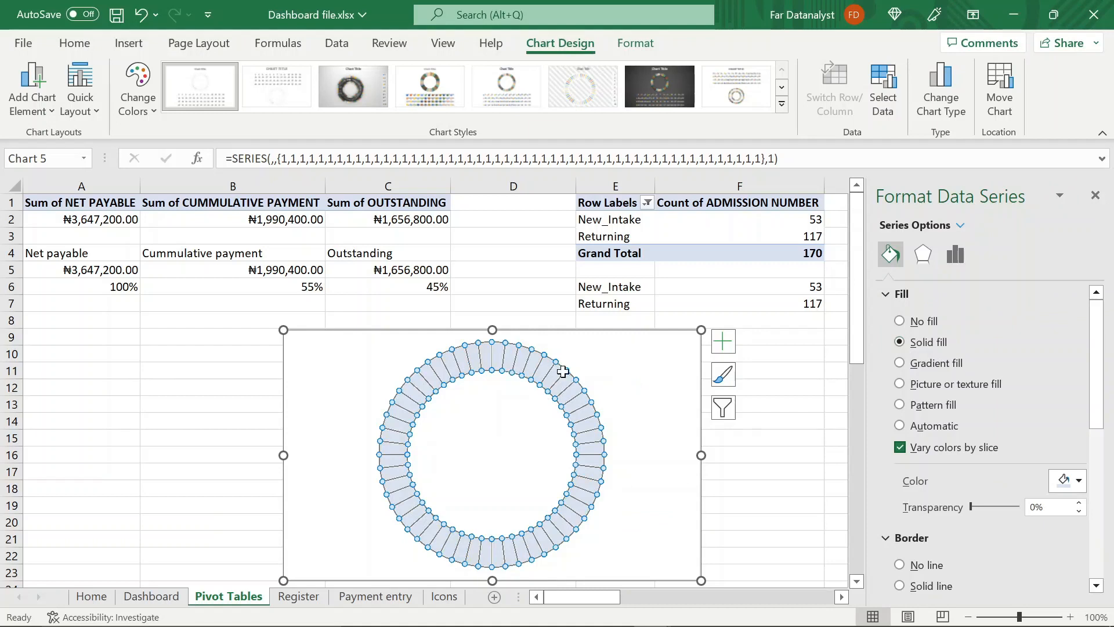
left_click(1096, 585)
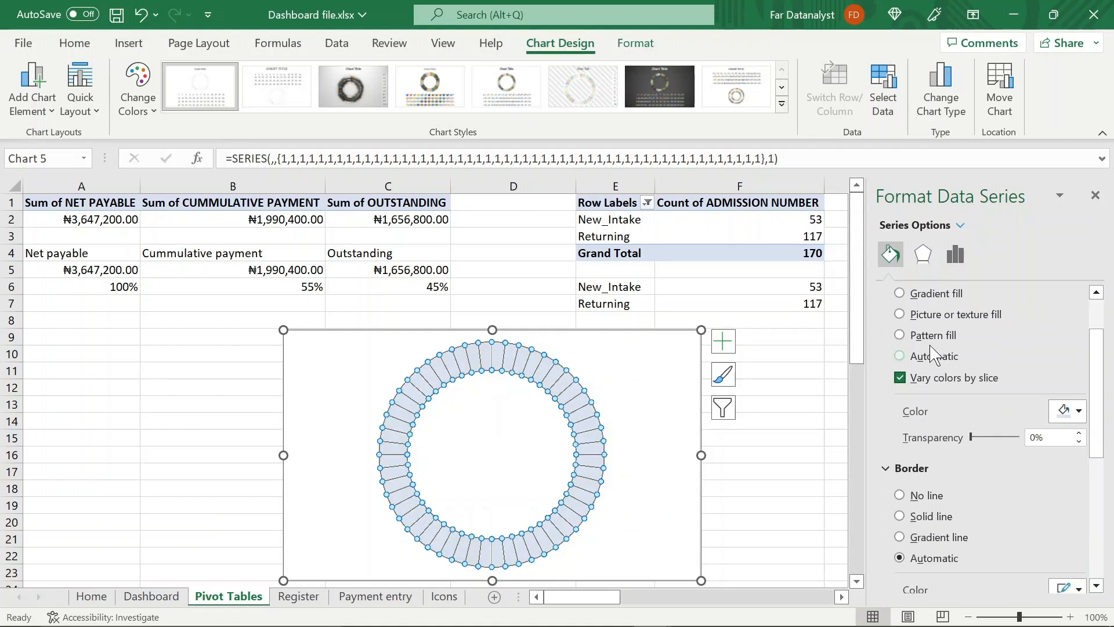
left_click(900, 293)
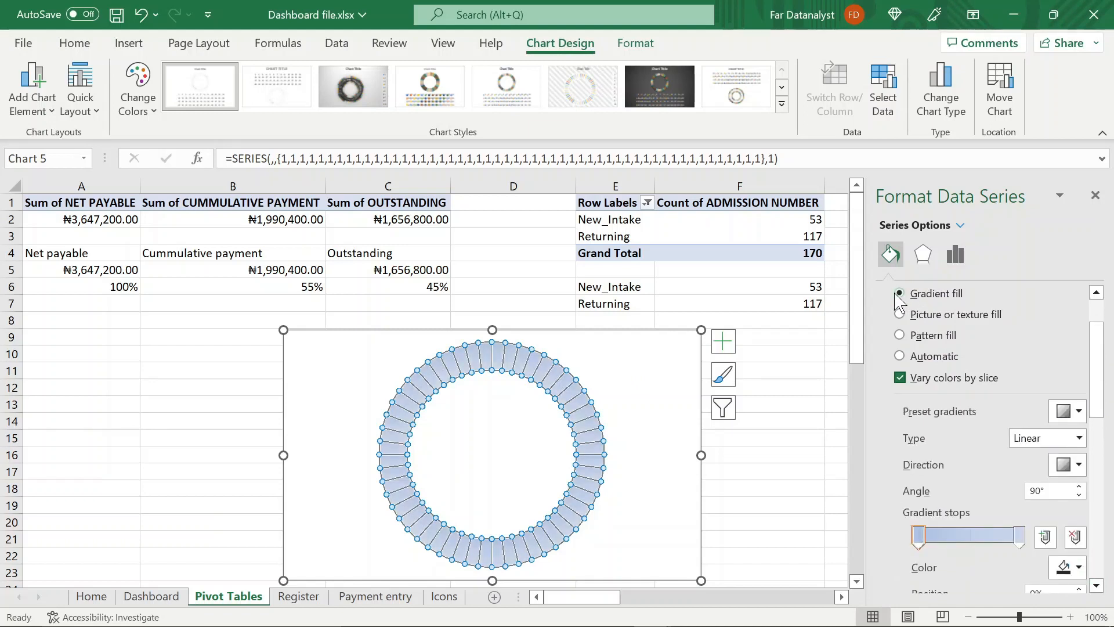
left_click(1097, 586)
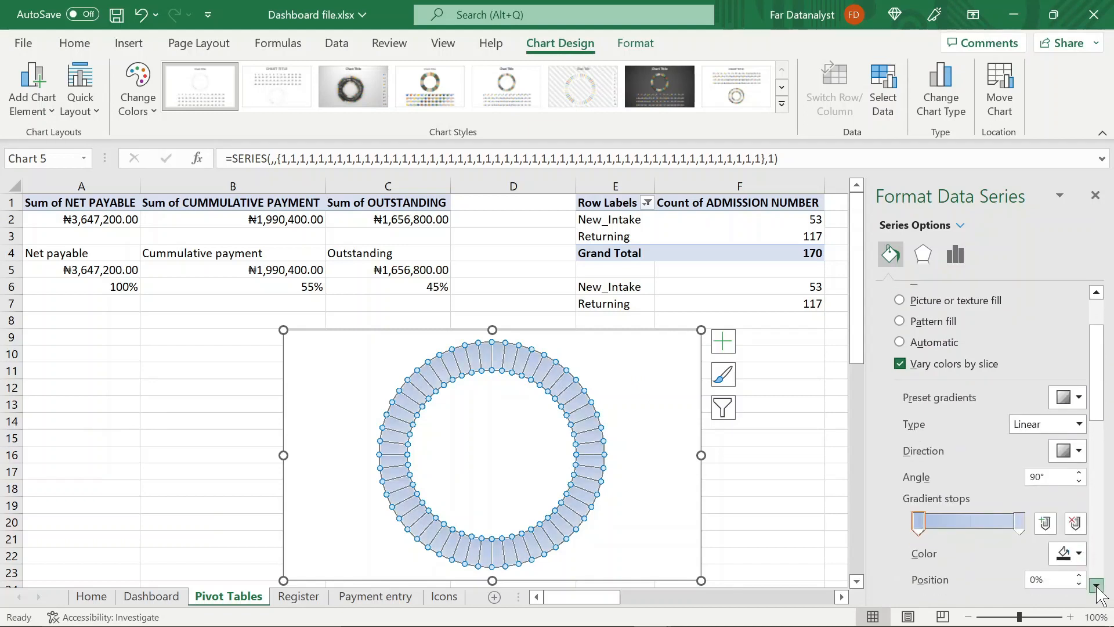
left_click(1097, 586)
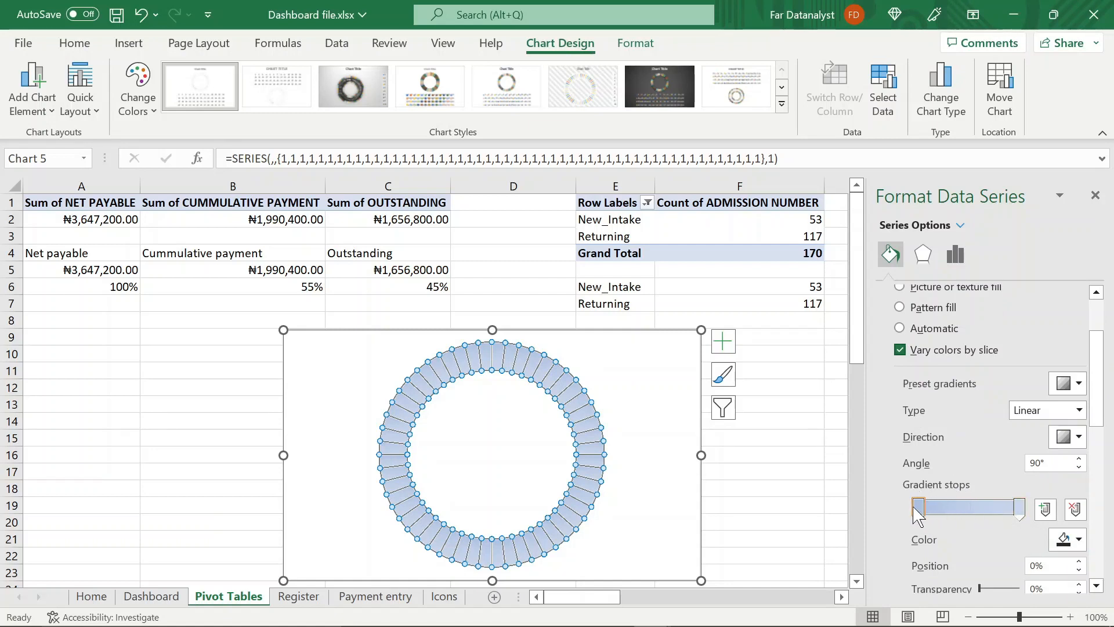
left_click(969, 507)
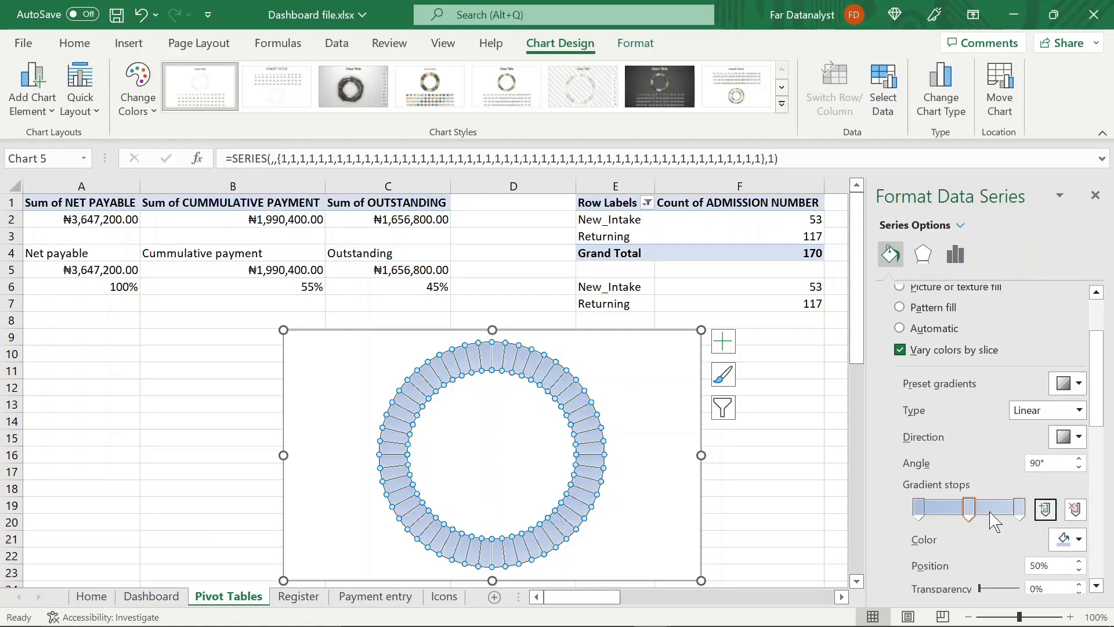
left_click(1046, 509)
left_click(1048, 511)
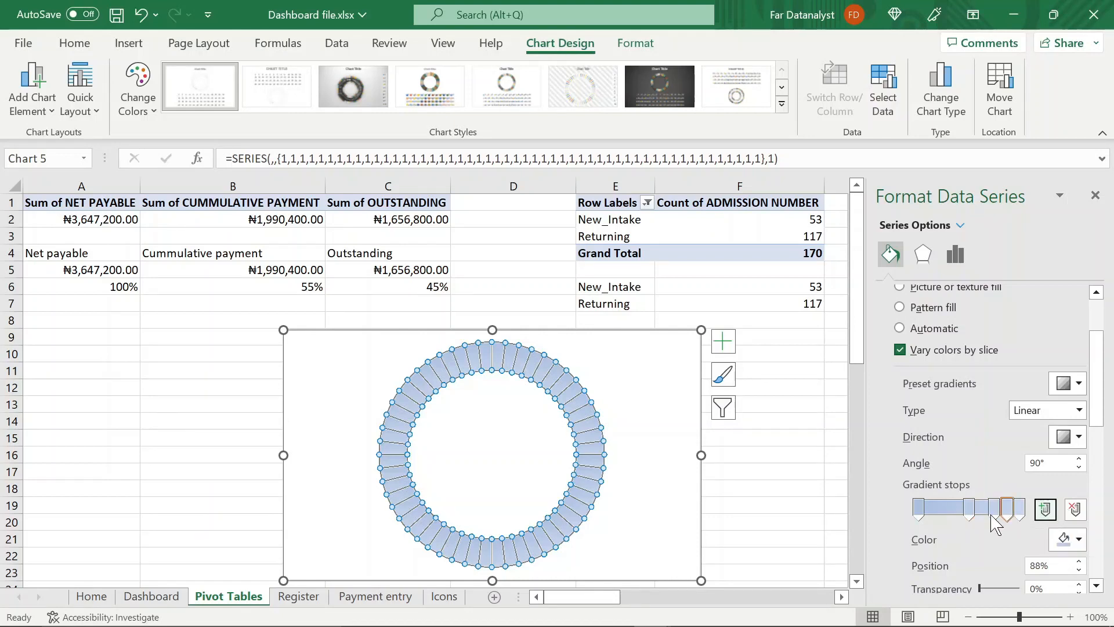
left_click(973, 512)
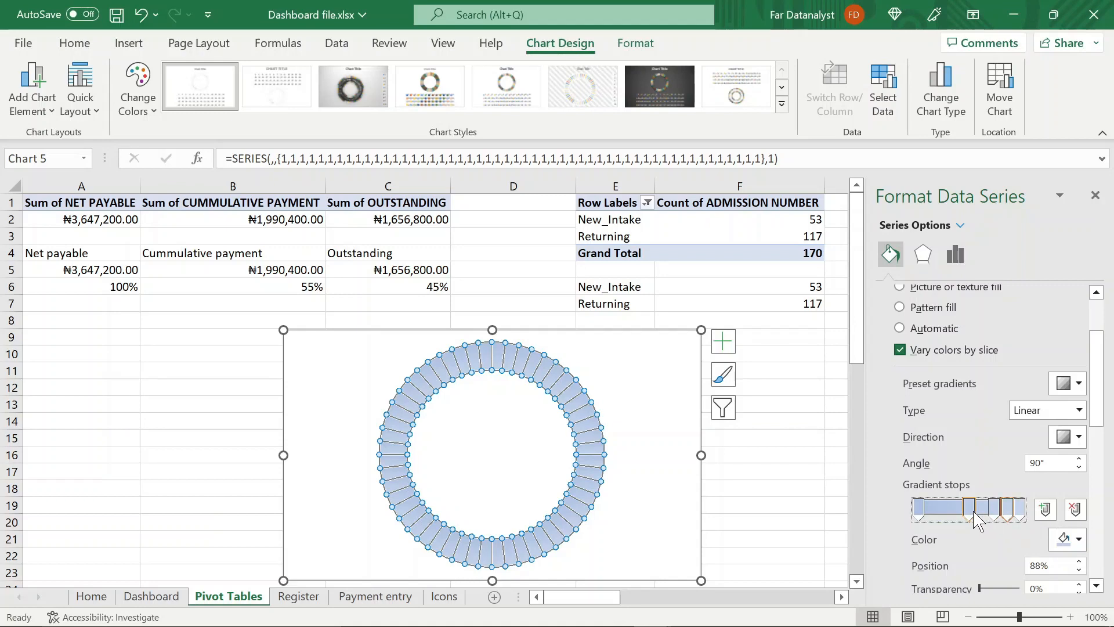
left_click(1075, 509)
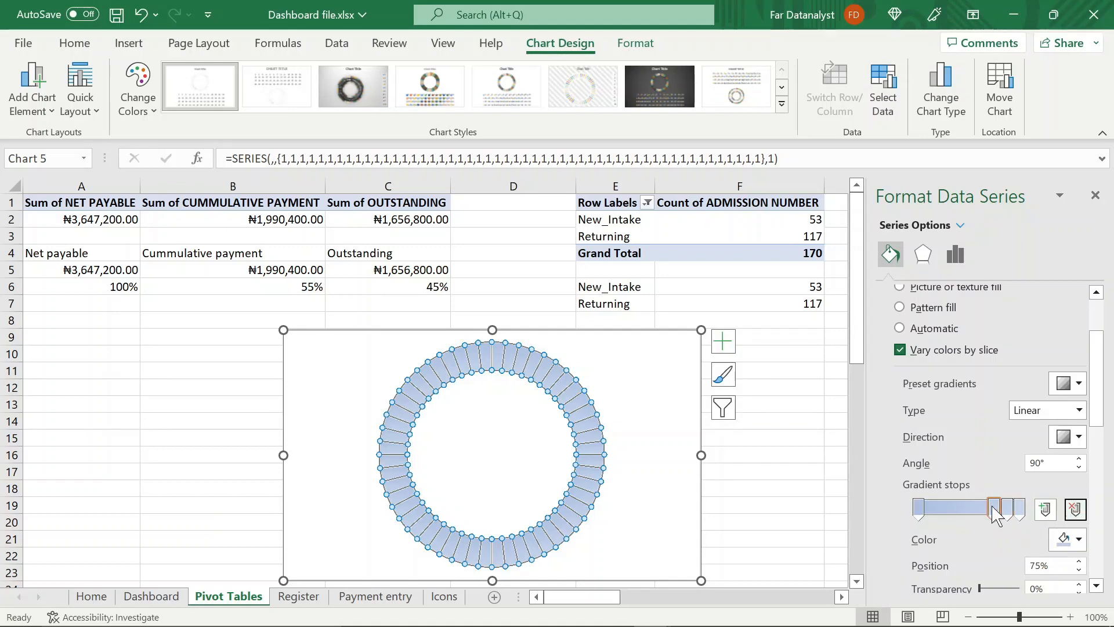
left_click(1076, 510)
left_click(1075, 510)
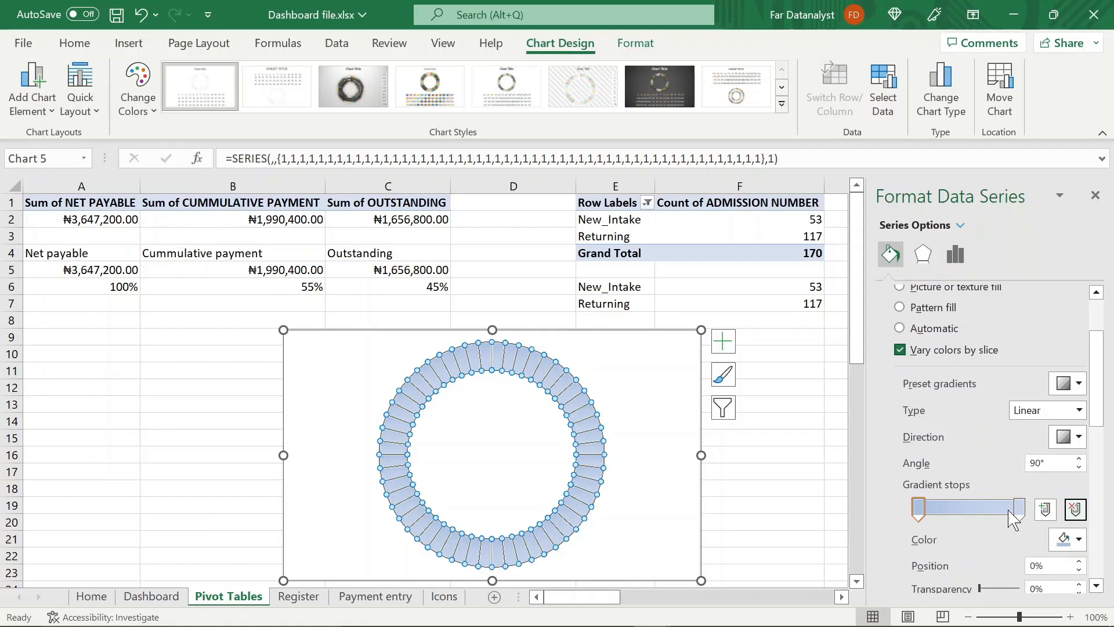
Give the doughnut series a solid black border with a width of 8 pt
left_click(1096, 586)
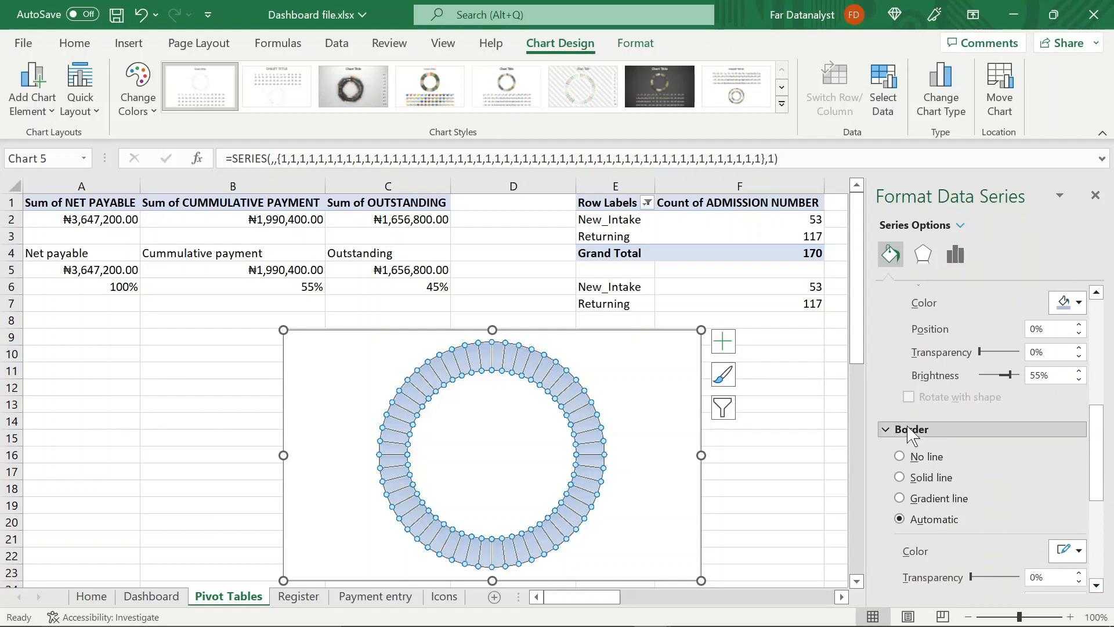
left_click(1097, 585)
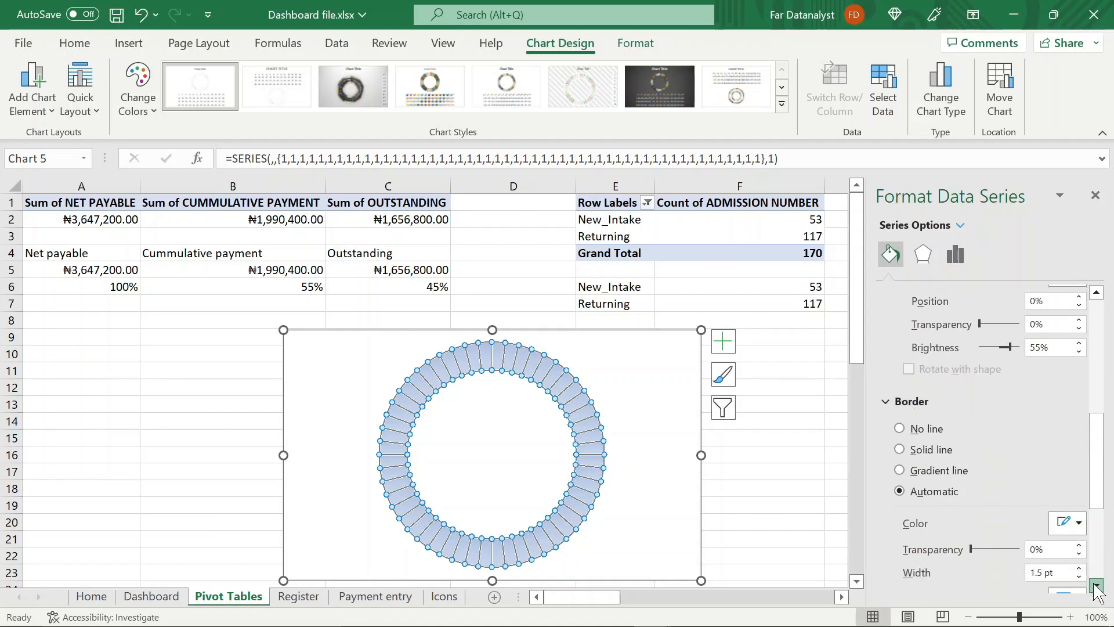
left_click(1097, 585)
left_click(1053, 516)
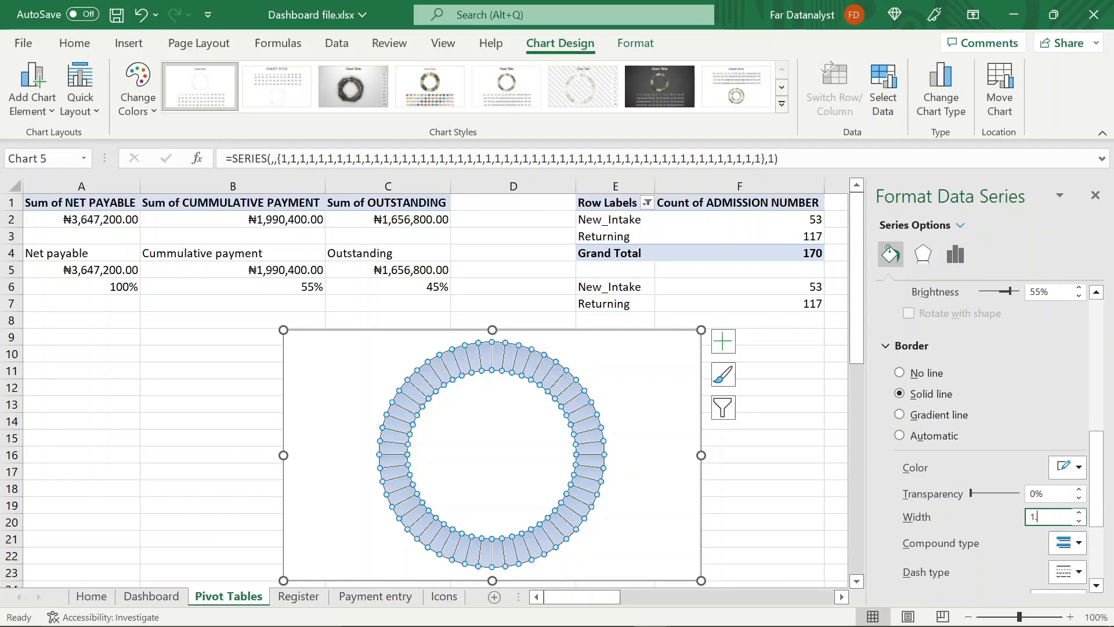
type("8pt")
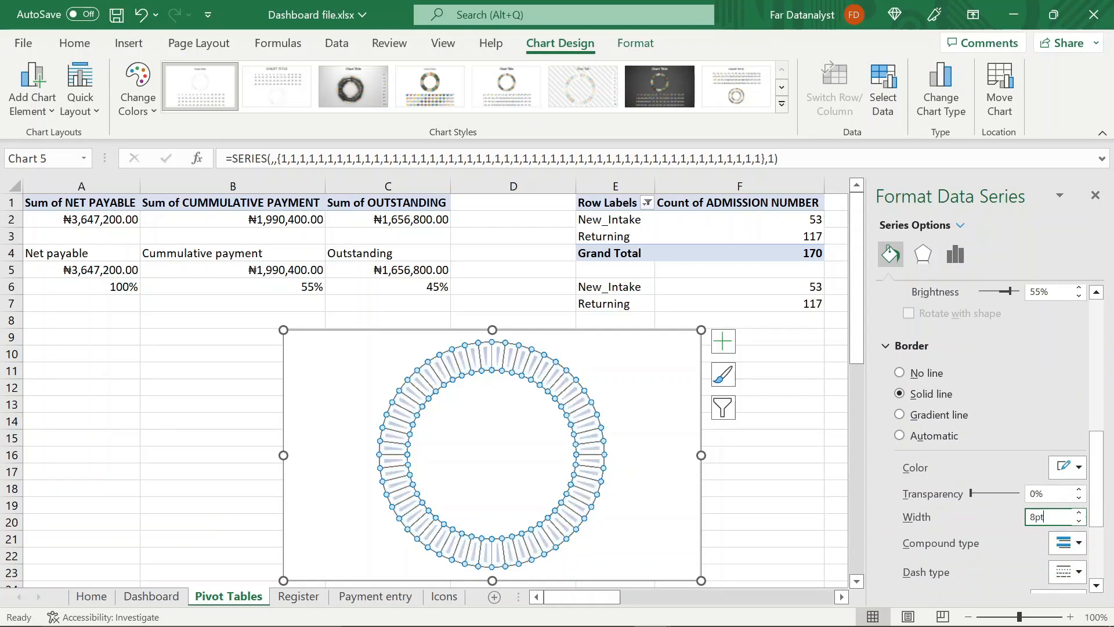
left_click(1071, 467)
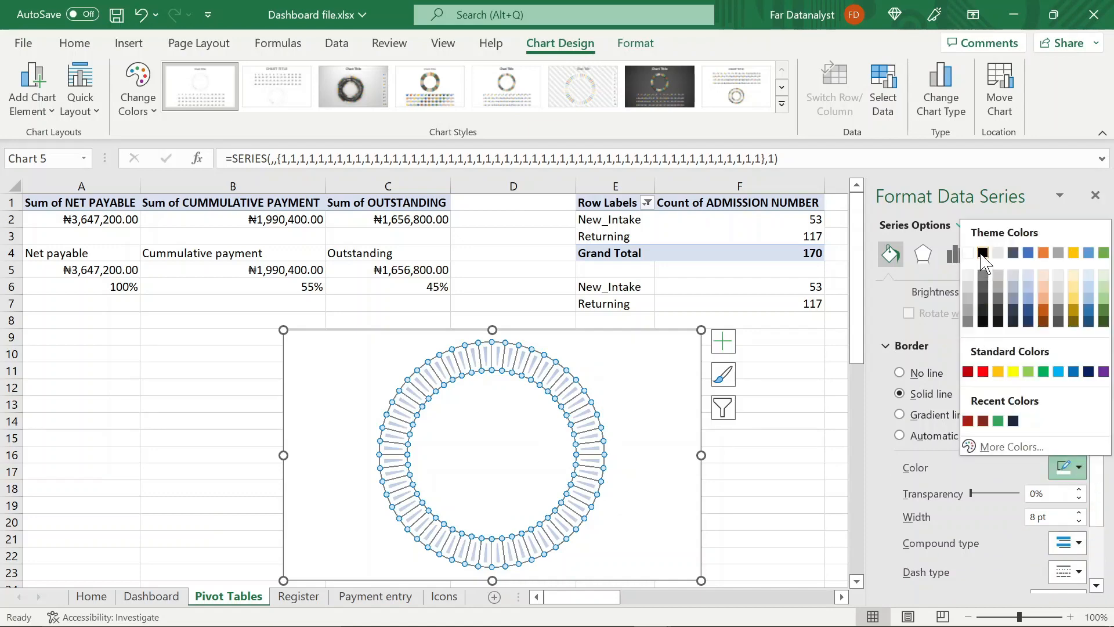
left_click(983, 254)
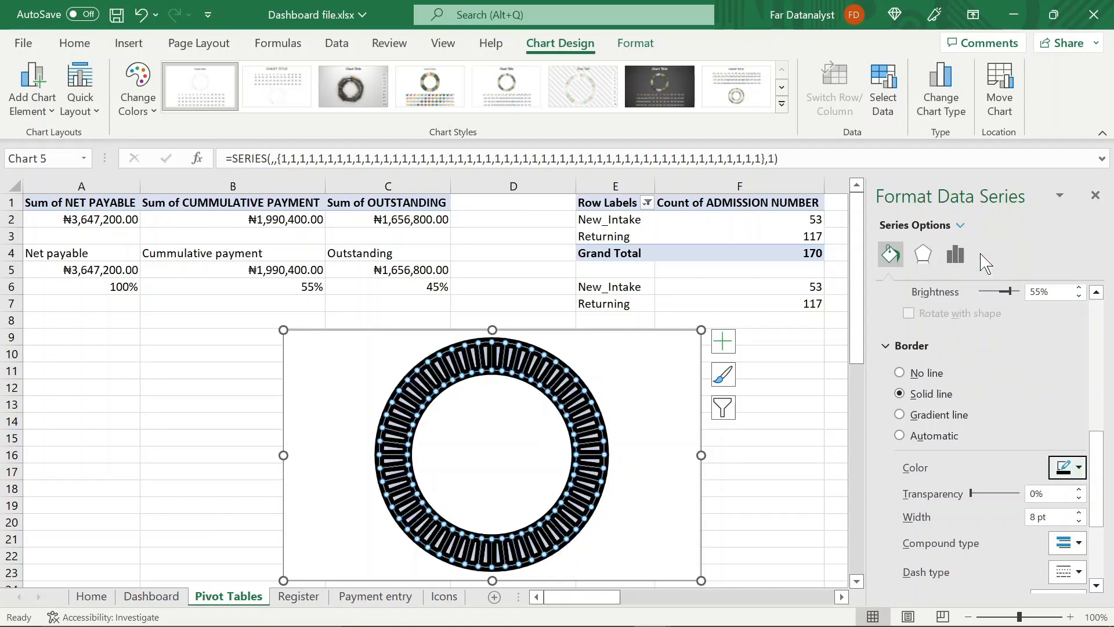
Remove the fill and the border from the doughnut chart's chart area
left_click(732, 459)
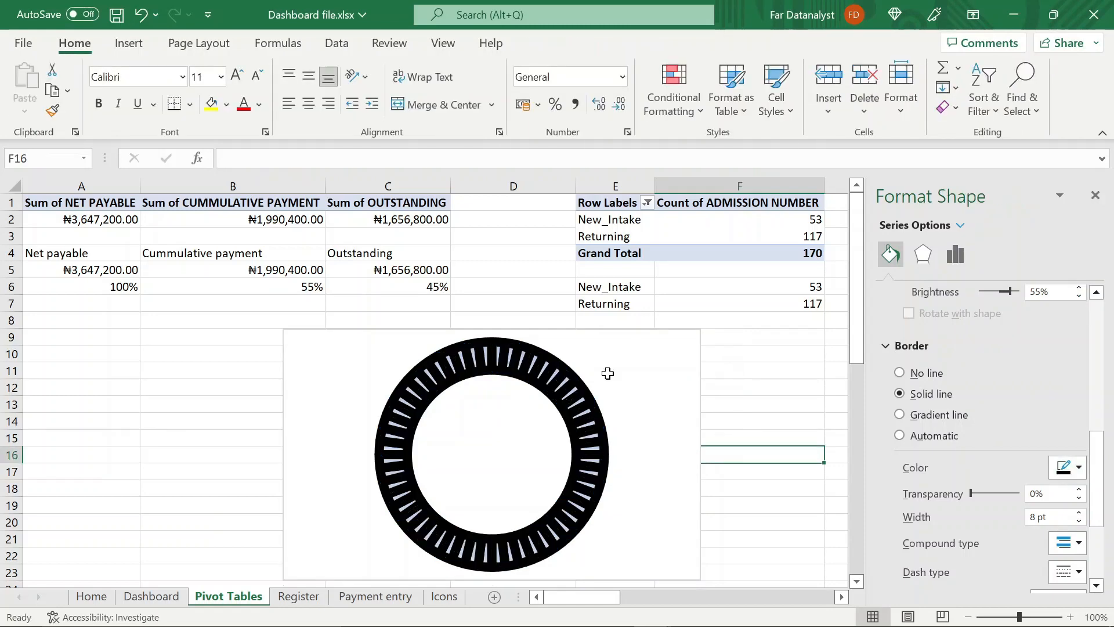
left_click(639, 372)
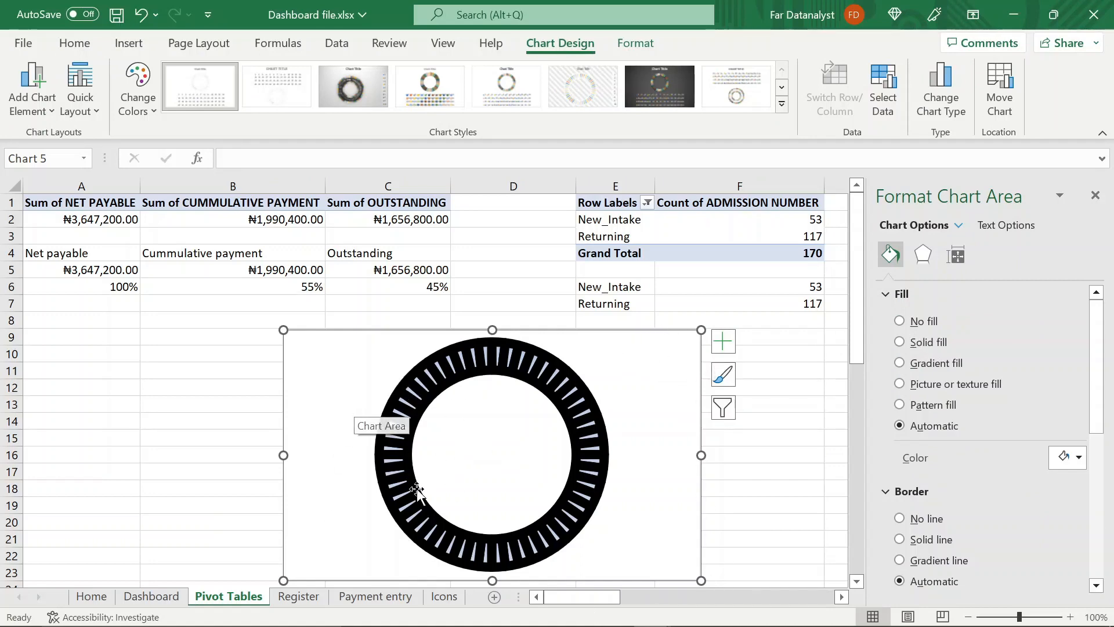
left_click(900, 322)
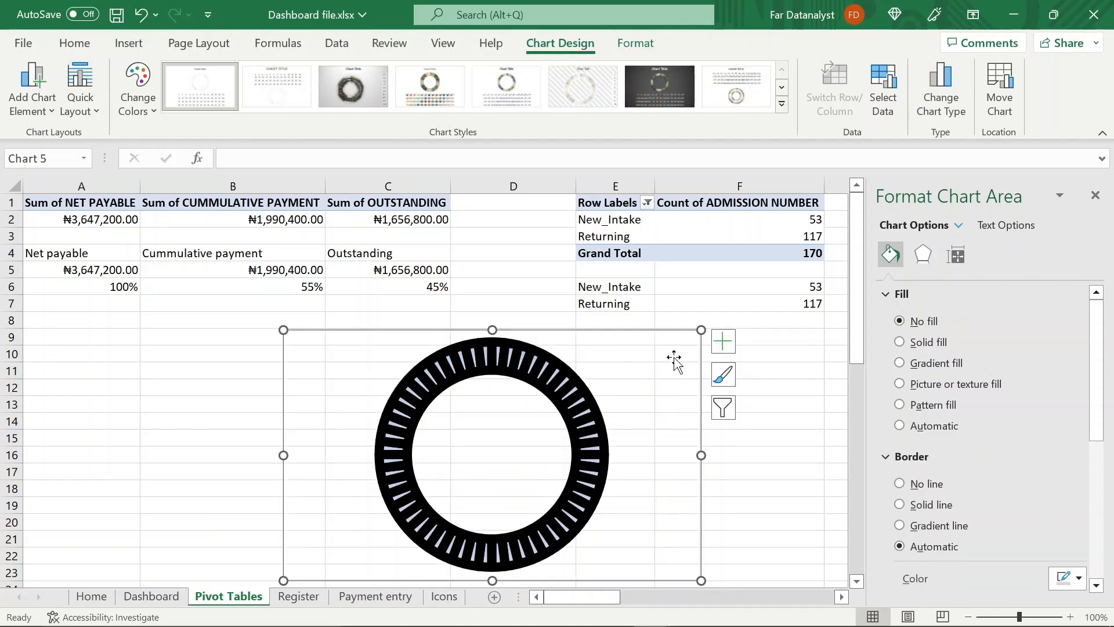
left_click(900, 484)
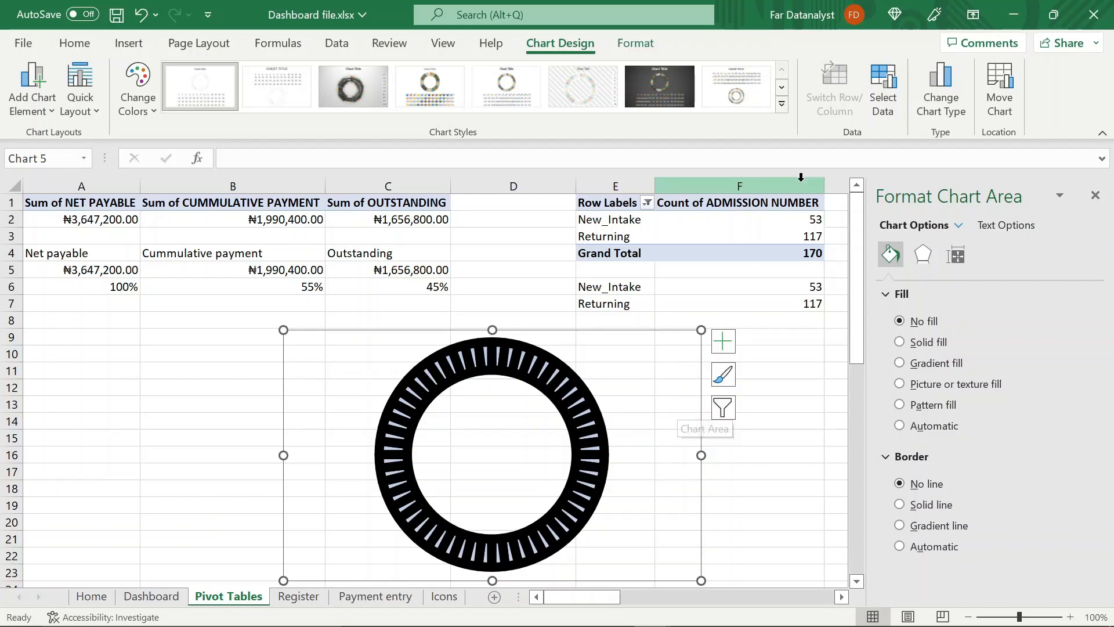
Add a second data series to the doughnut chart using cells B6:C6 of the Pivot Tables sheet as its values
left_click(882, 87)
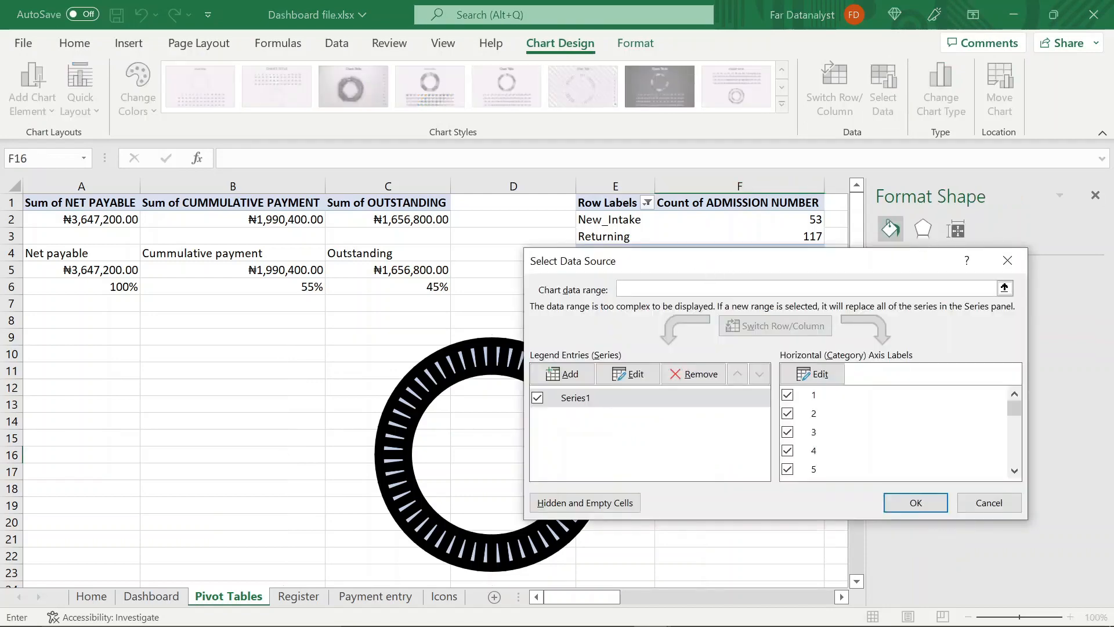
left_click(572, 374)
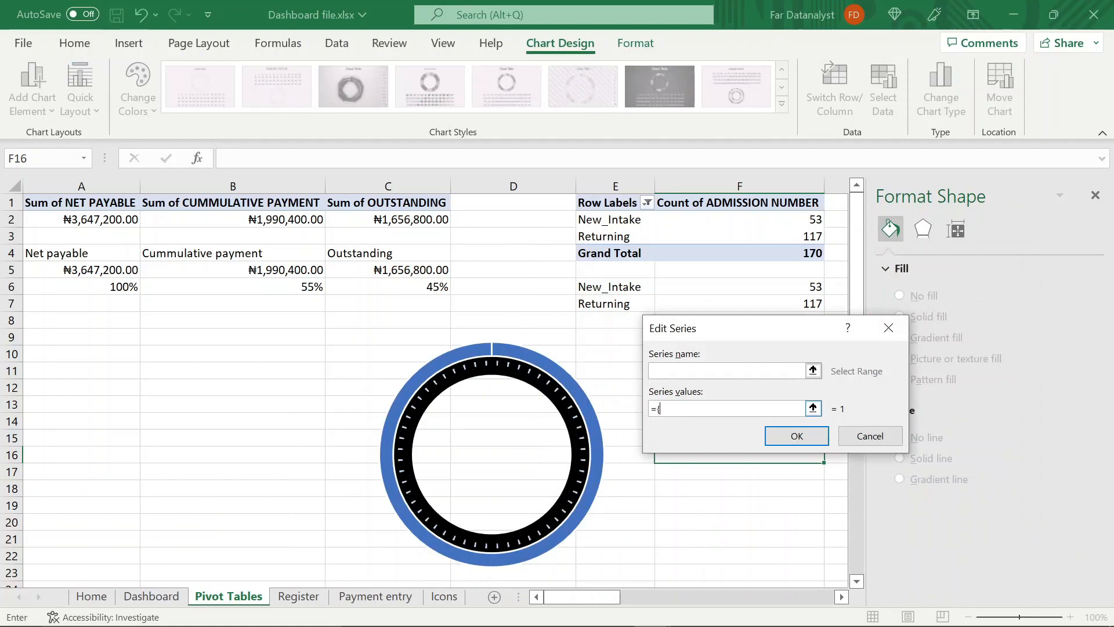
key("BackSpace")
key("BackSpace")
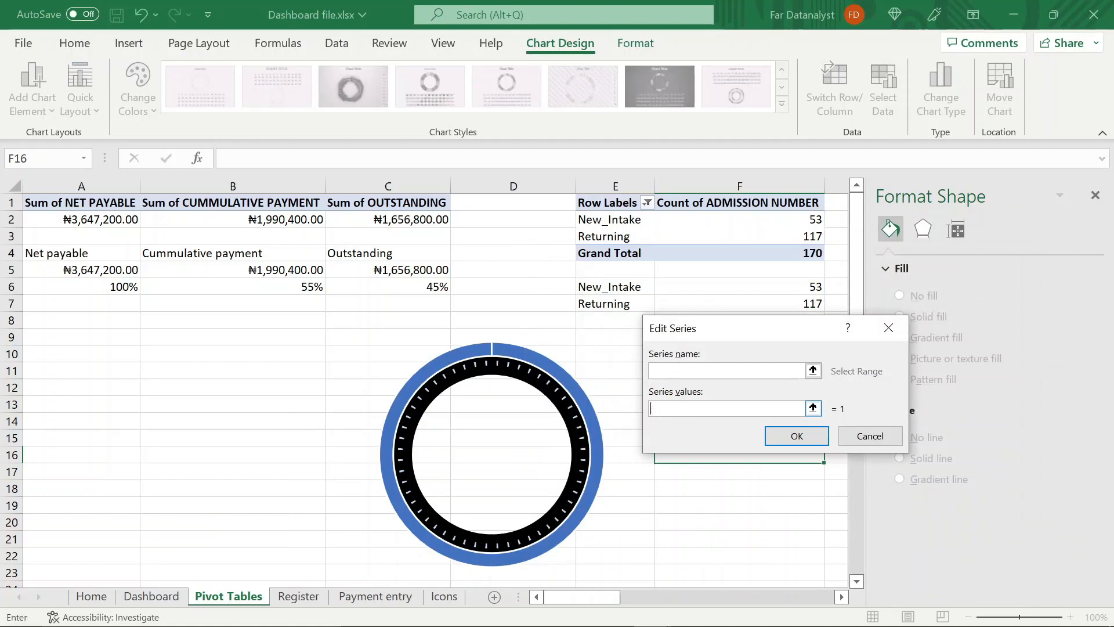
left_click(314, 285)
key("shift+Right")
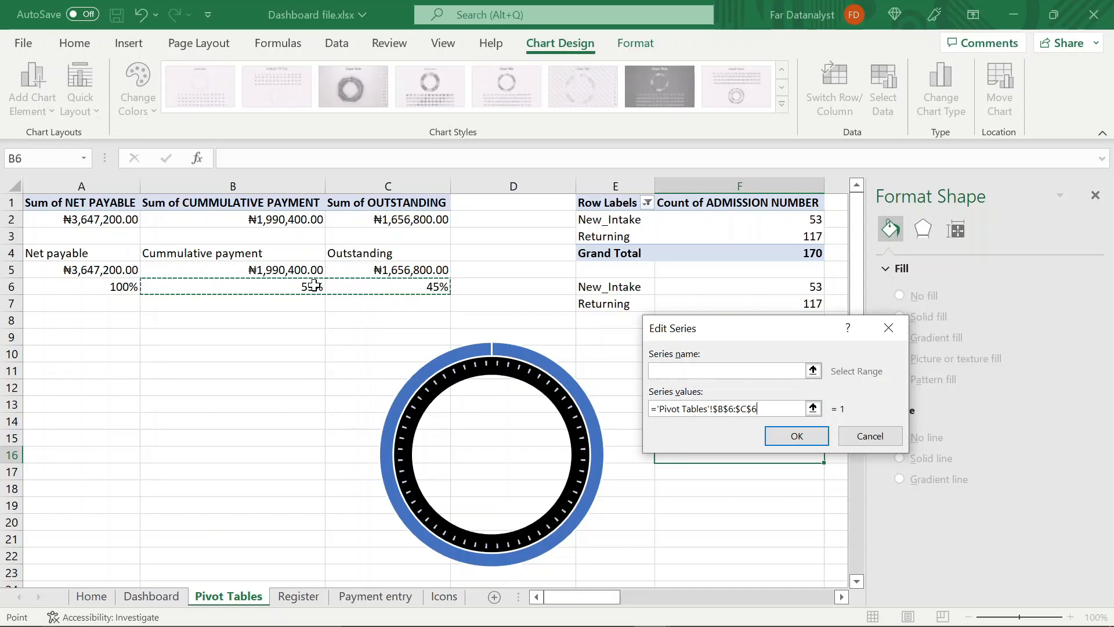
key("Return")
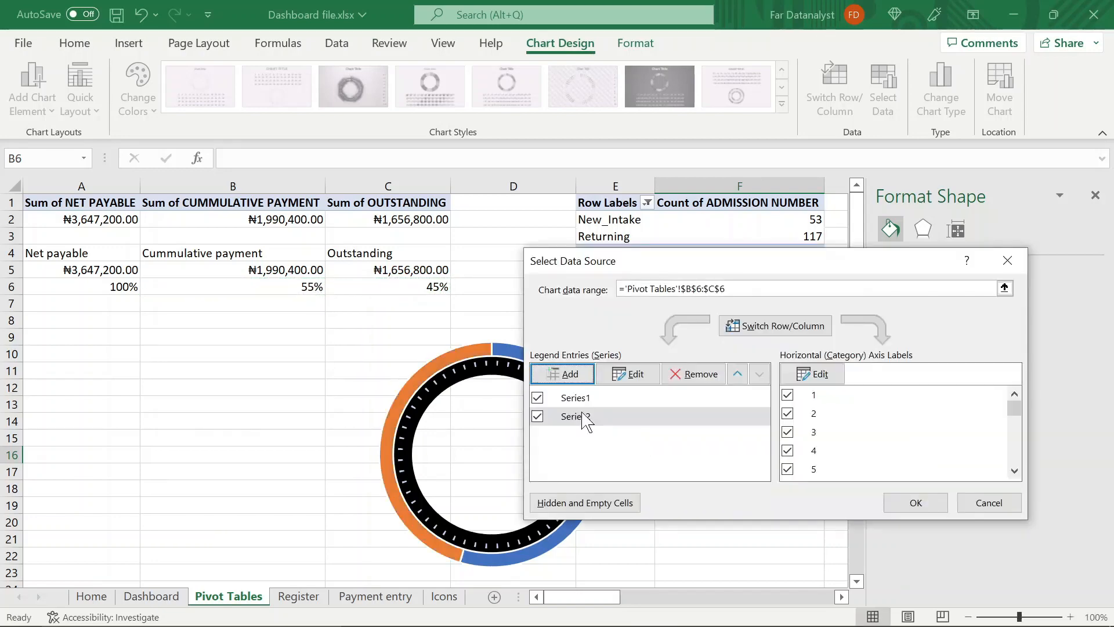
left_click(891, 504)
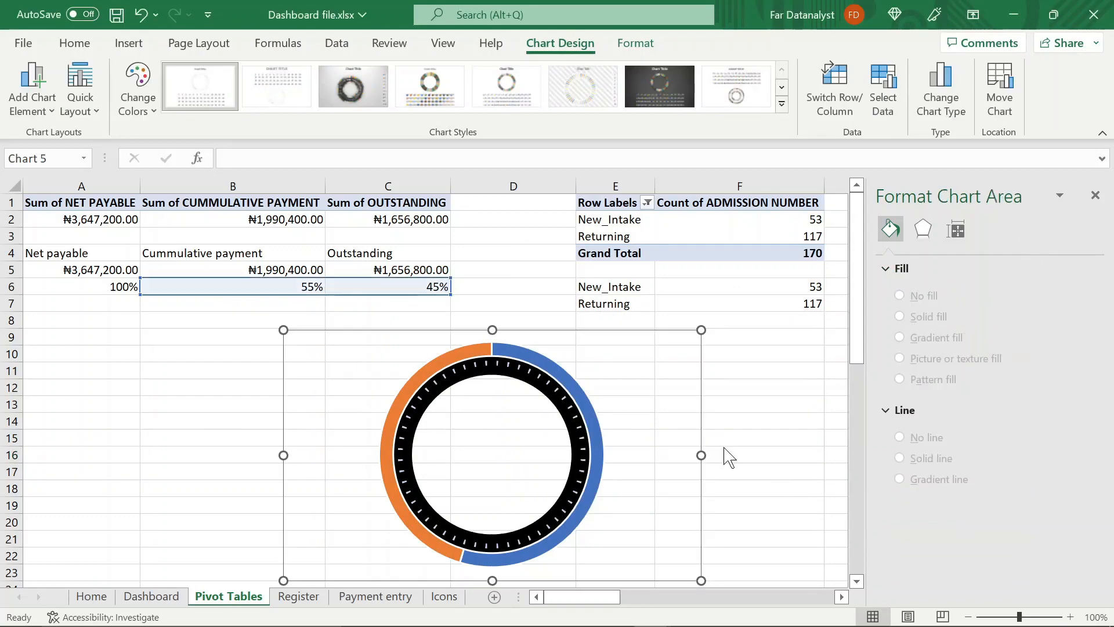
Move the chart slightly higher on the sheet and remove the border line from its outer ring
left_click_drag(666, 383, 661, 335)
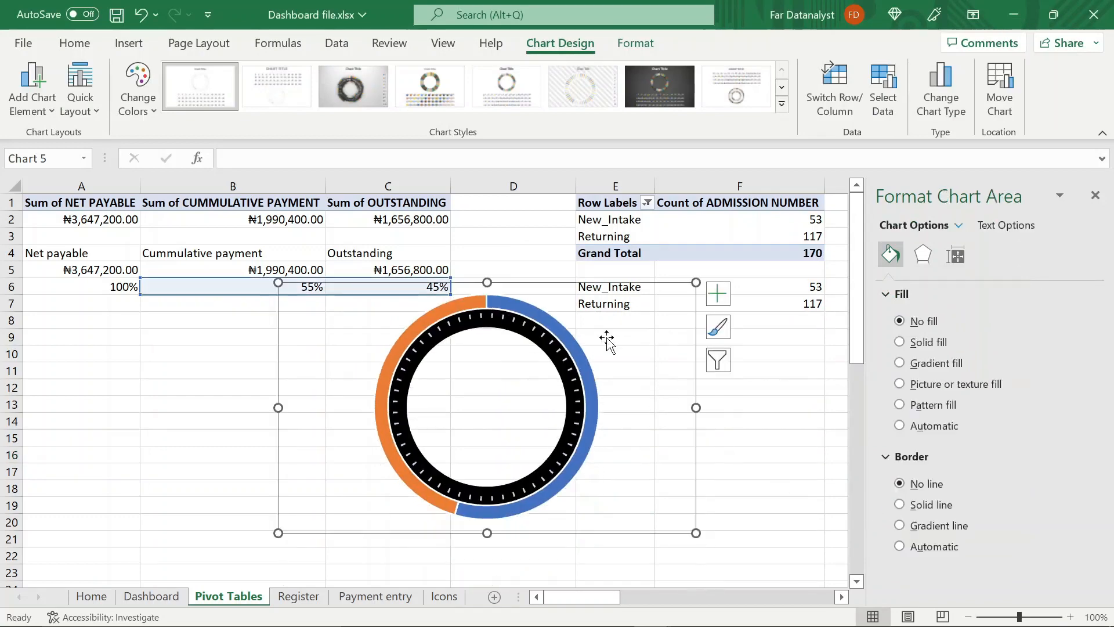
left_click(572, 336)
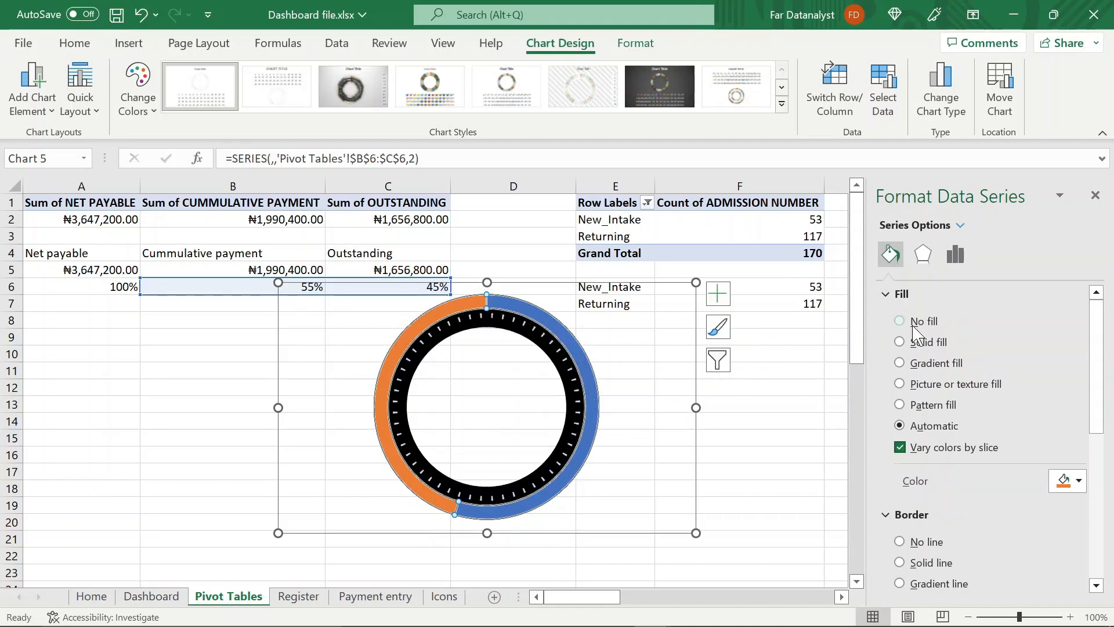
scroll(911, 428, "down", 3)
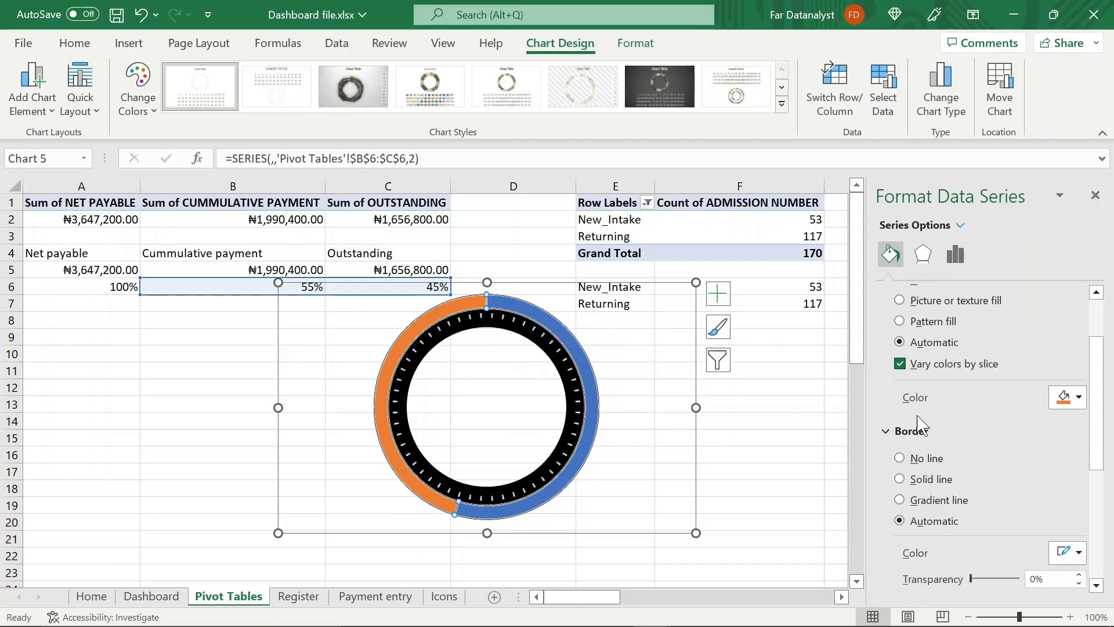
left_click(900, 459)
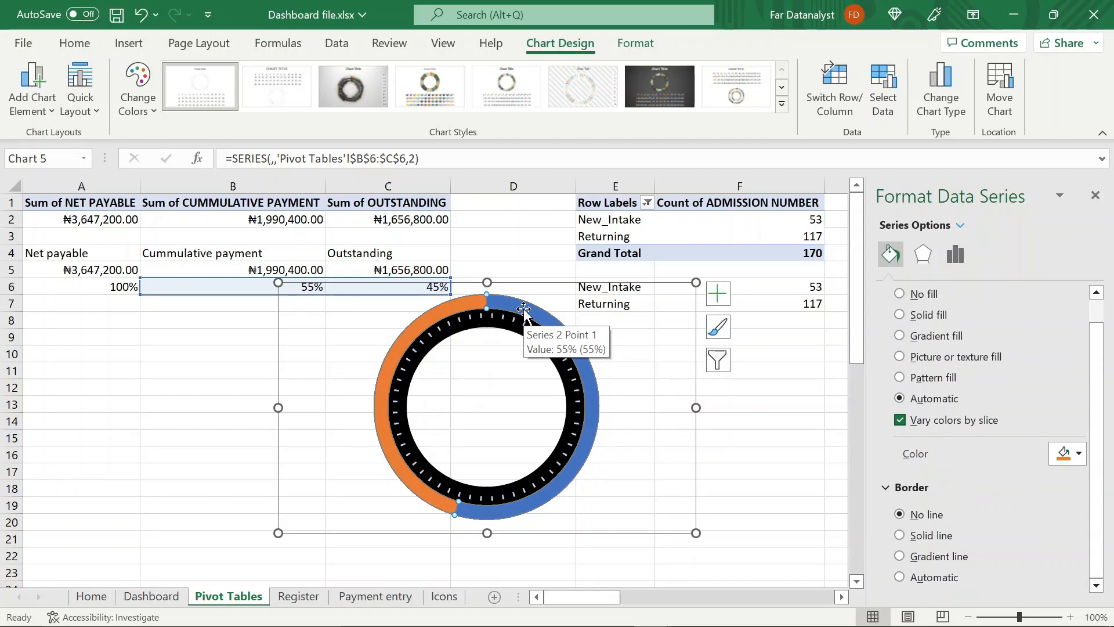
Set only the outstanding (45%) slice of the outer ring to no fill
left_click(648, 393)
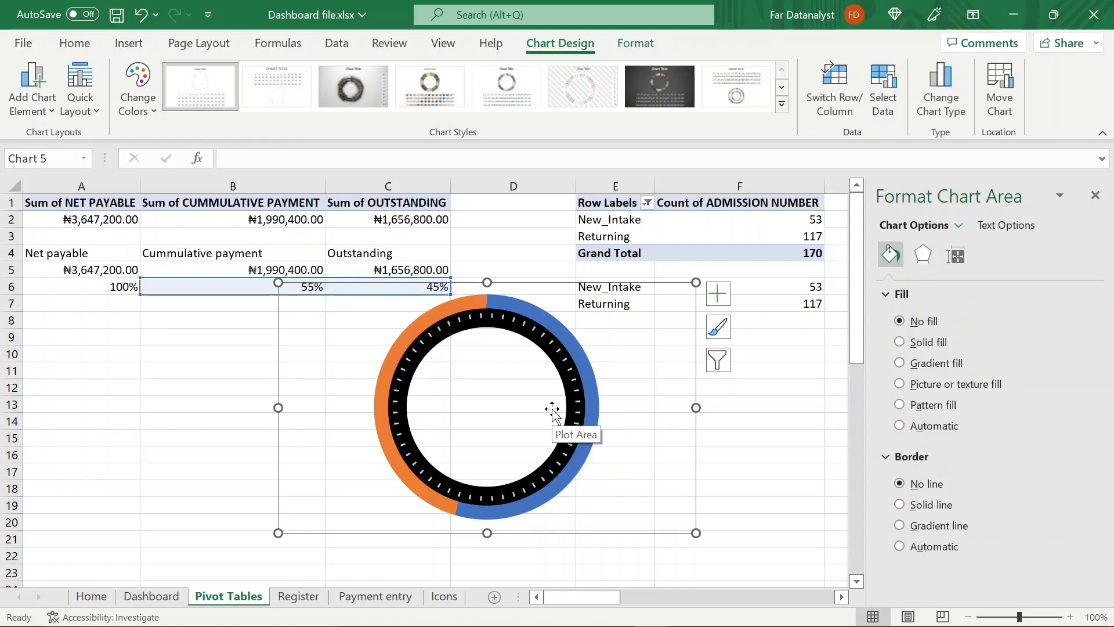
left_click(465, 306)
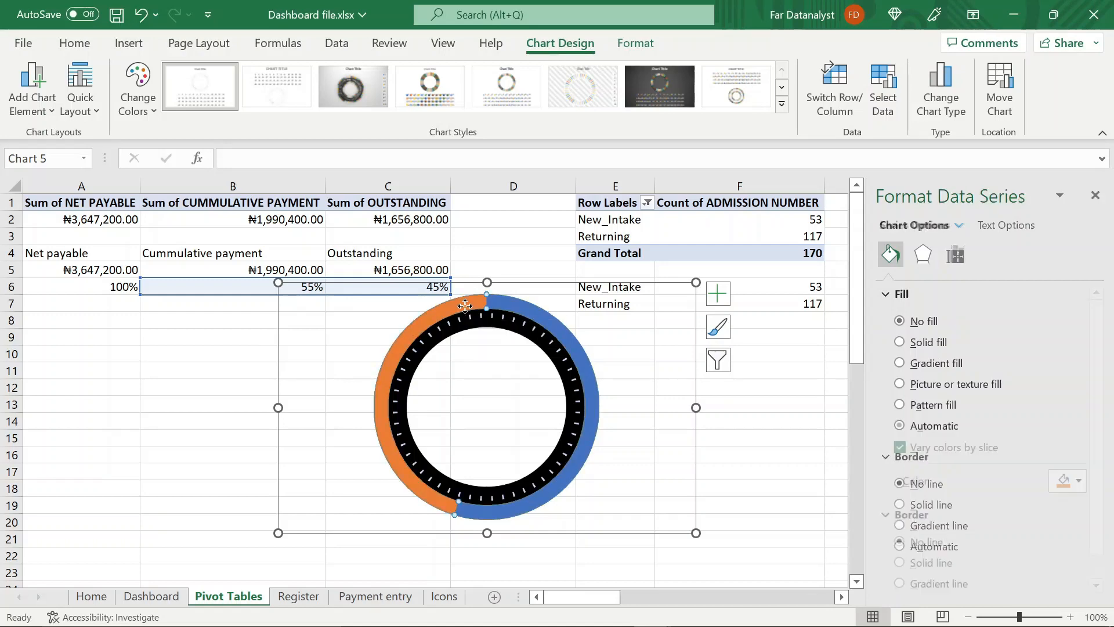
left_click(465, 306)
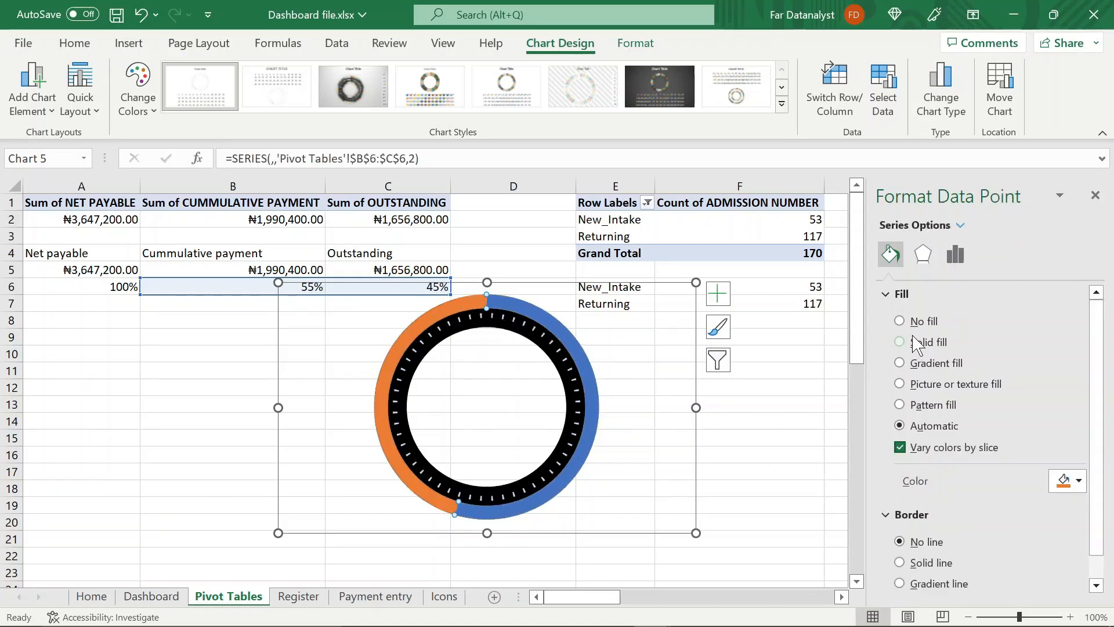
left_click(900, 322)
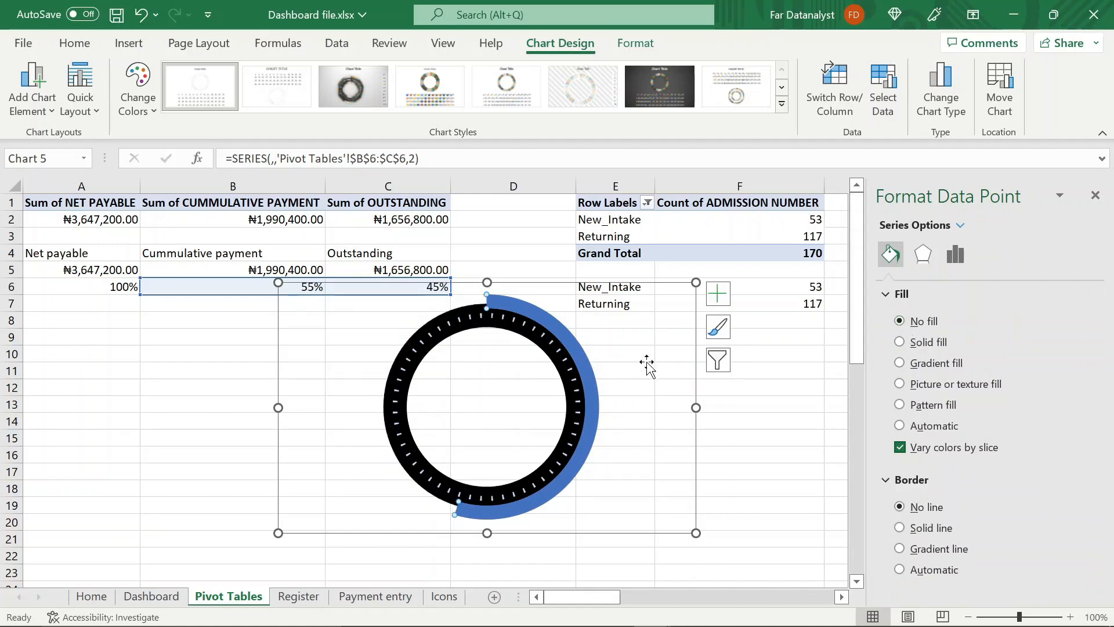
Apply a linear gradient fill to the collected-payment (55%) slice of the outer ring
left_click(579, 360)
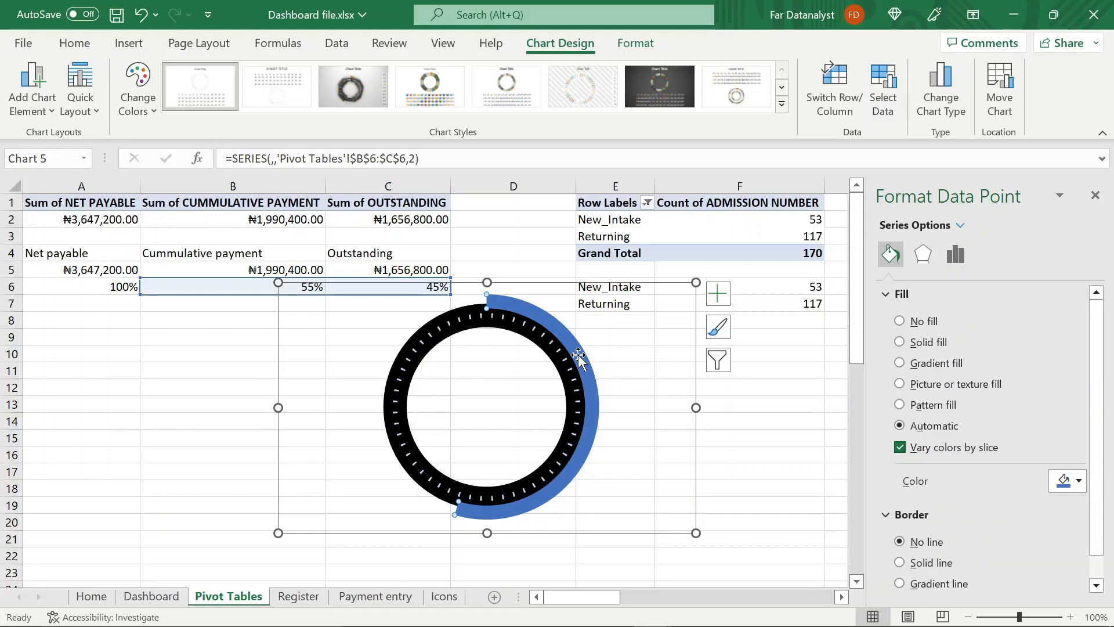
left_click(753, 430)
left_click(589, 406)
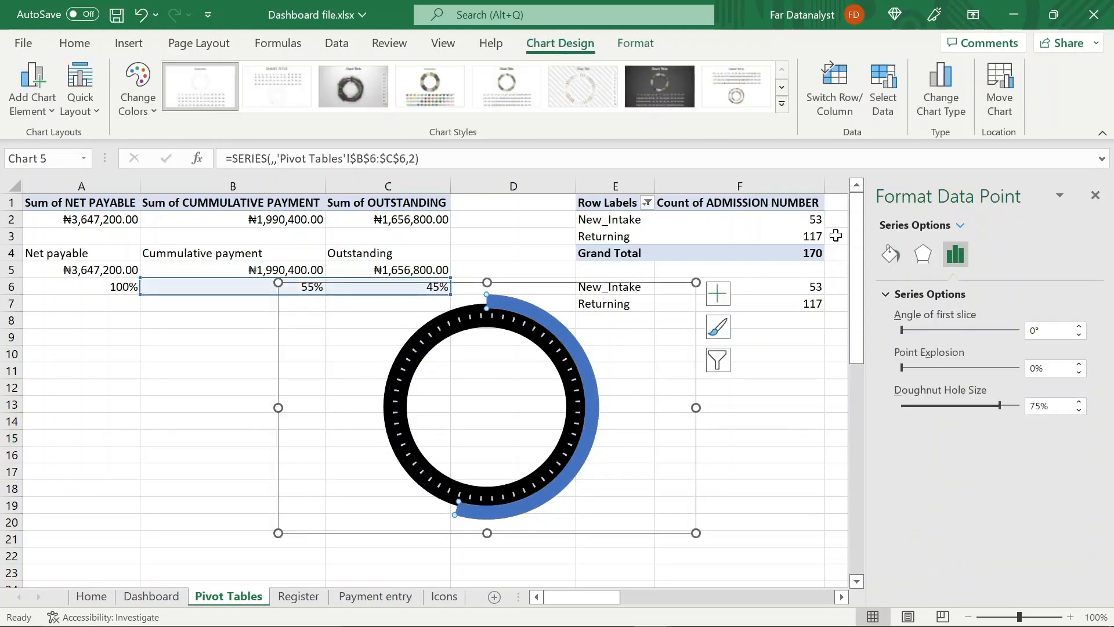
left_click(887, 256)
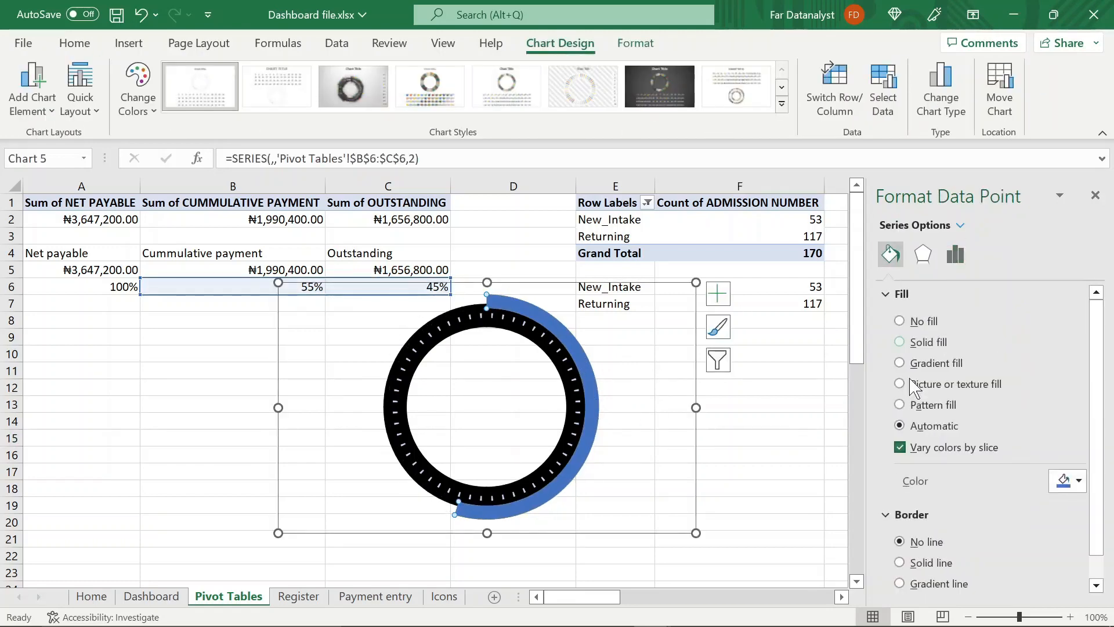
scroll(909, 416, "down", 1)
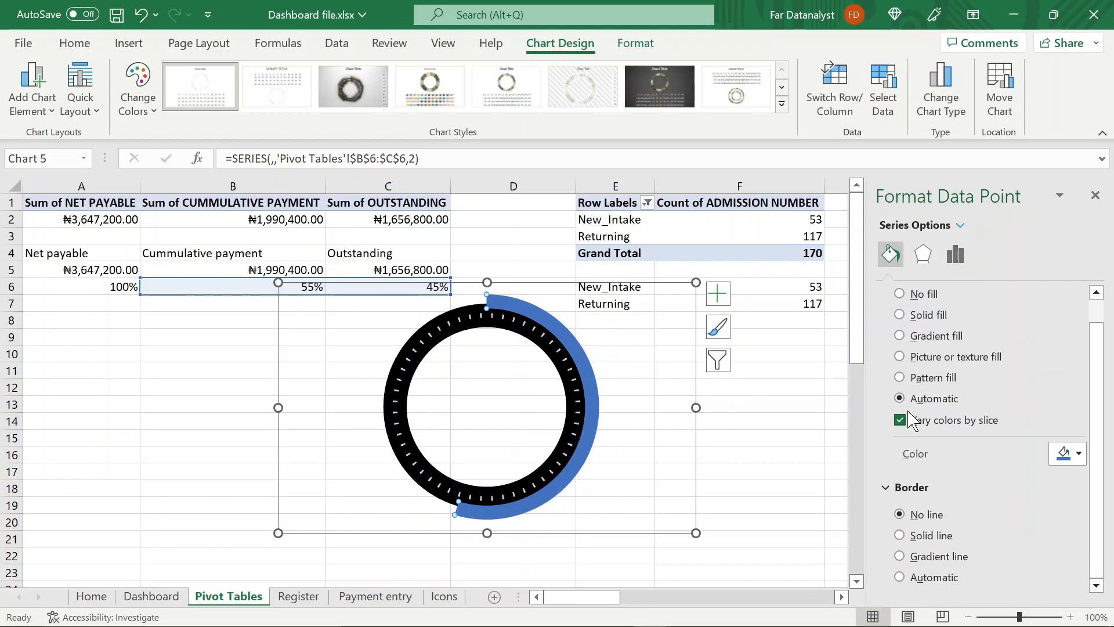
left_click(900, 336)
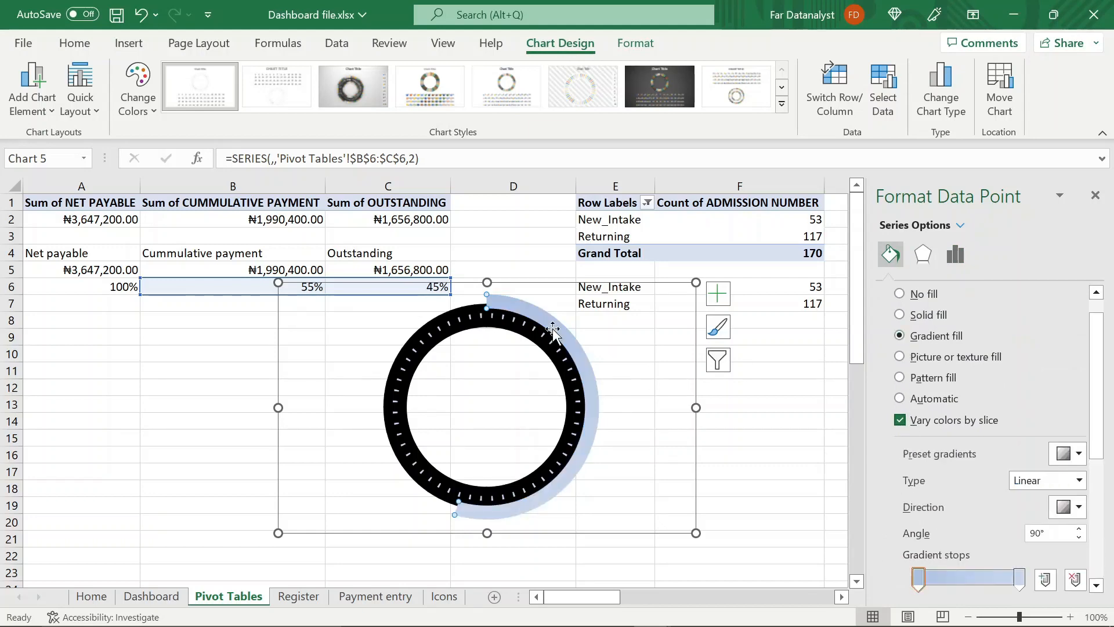
Resize the whole doughnut chart to a height of 6.99 cm and a width of 8.51 cm
left_click(646, 49)
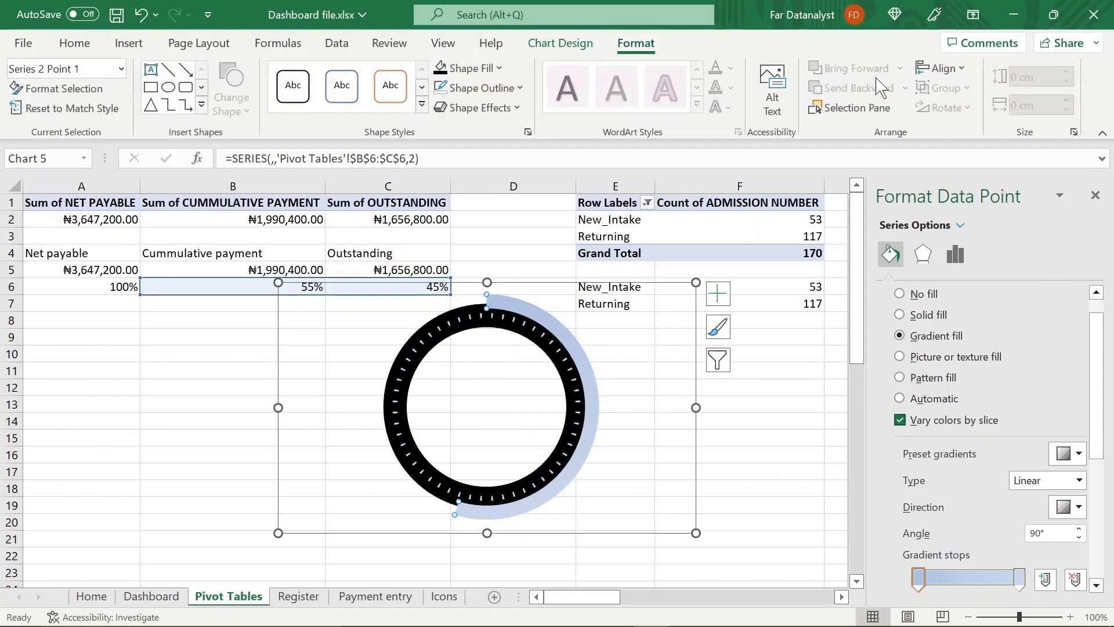
left_click(815, 362)
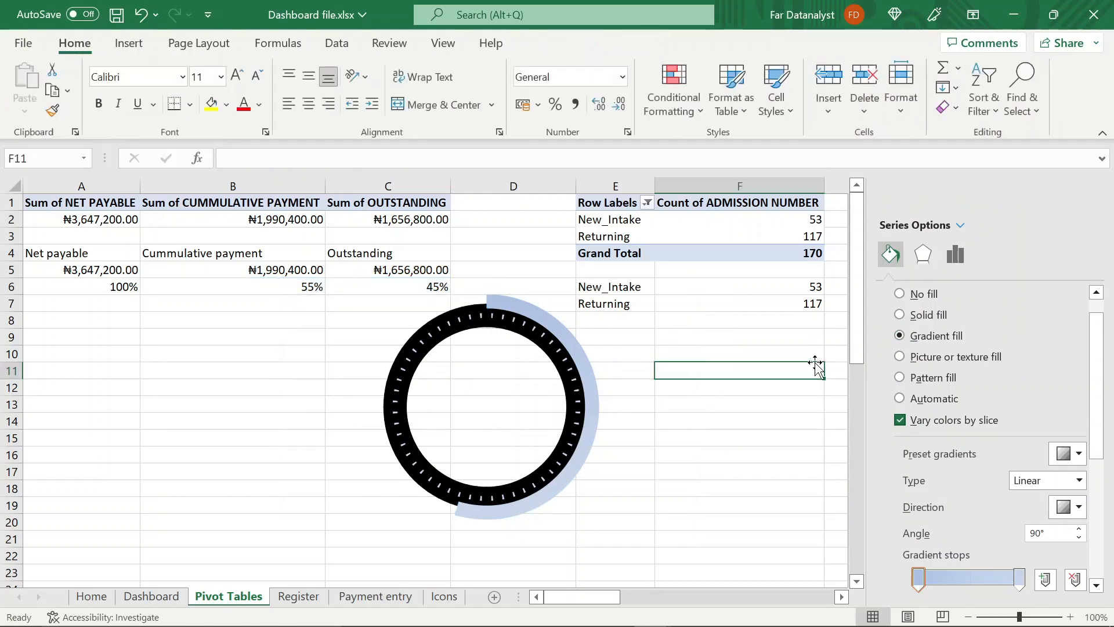
left_click(675, 366)
left_click(1030, 76)
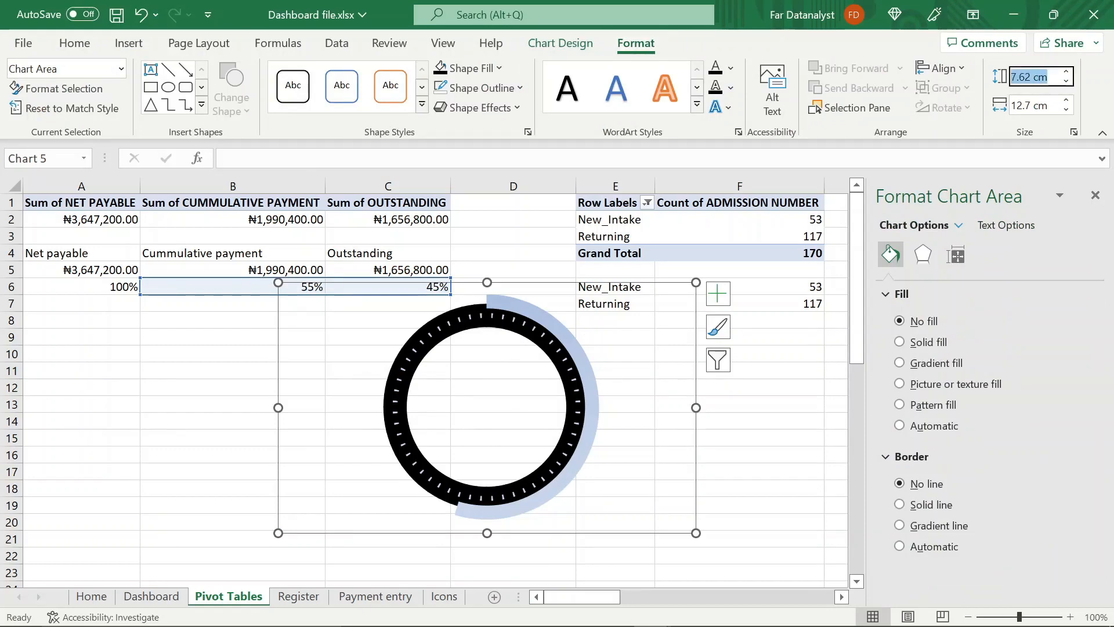
type("6.99")
key("Tab")
type("8.51")
key("Return")
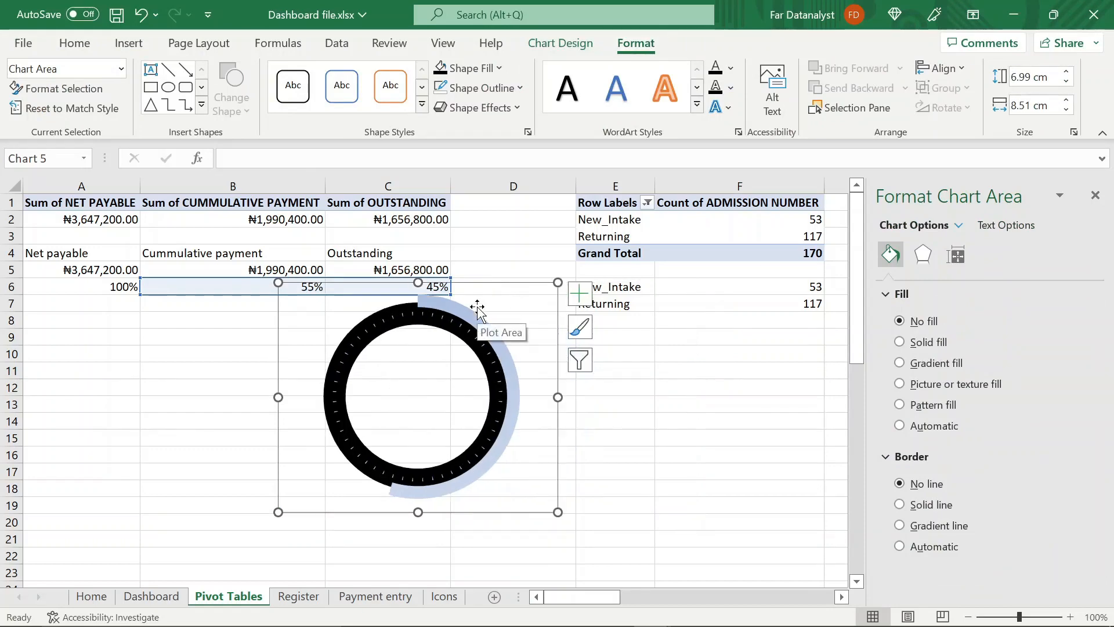
Cut the doughnut chart, paste it on the Dashboard sheet and place it just beside the red panel, above the grey rounded panel
key("ctrl+x")
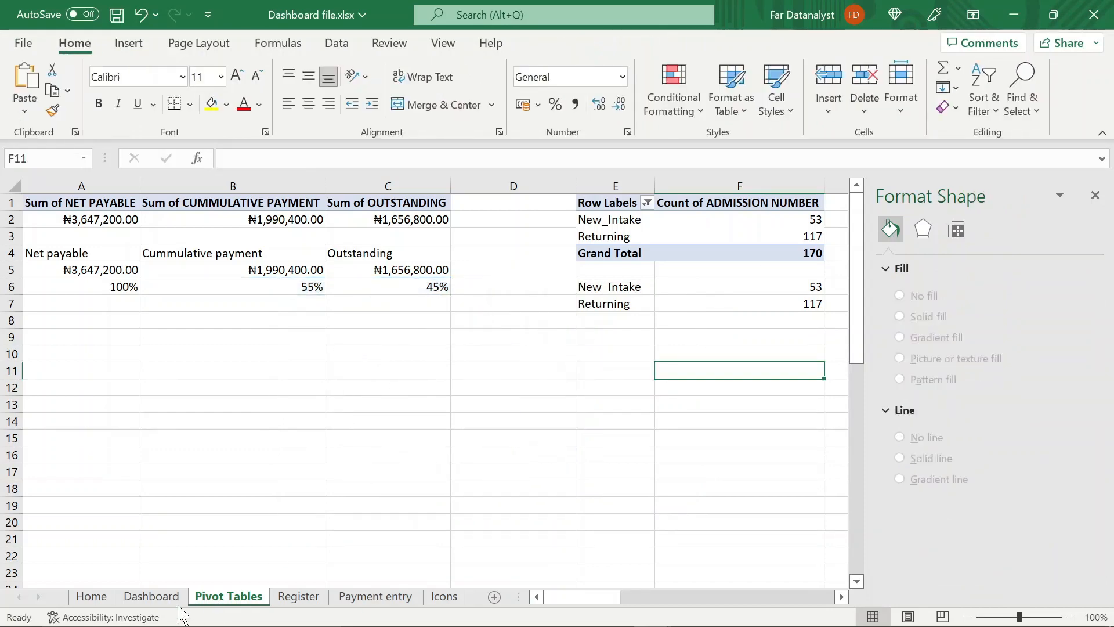
left_click(152, 596)
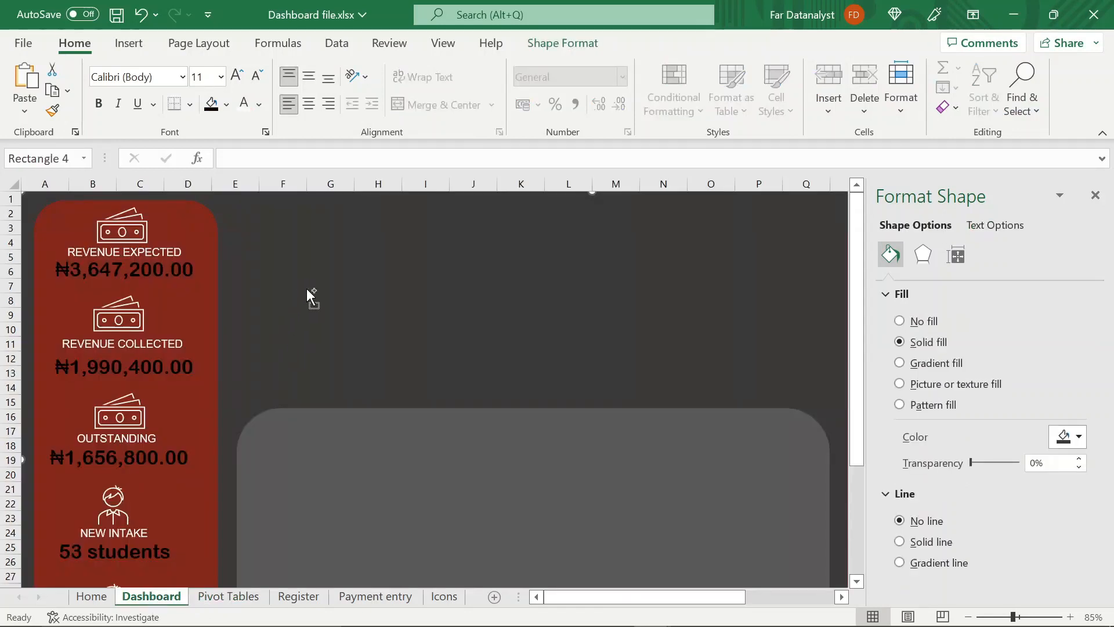
key("ctrl+v")
left_click(306, 288)
left_click(130, 385)
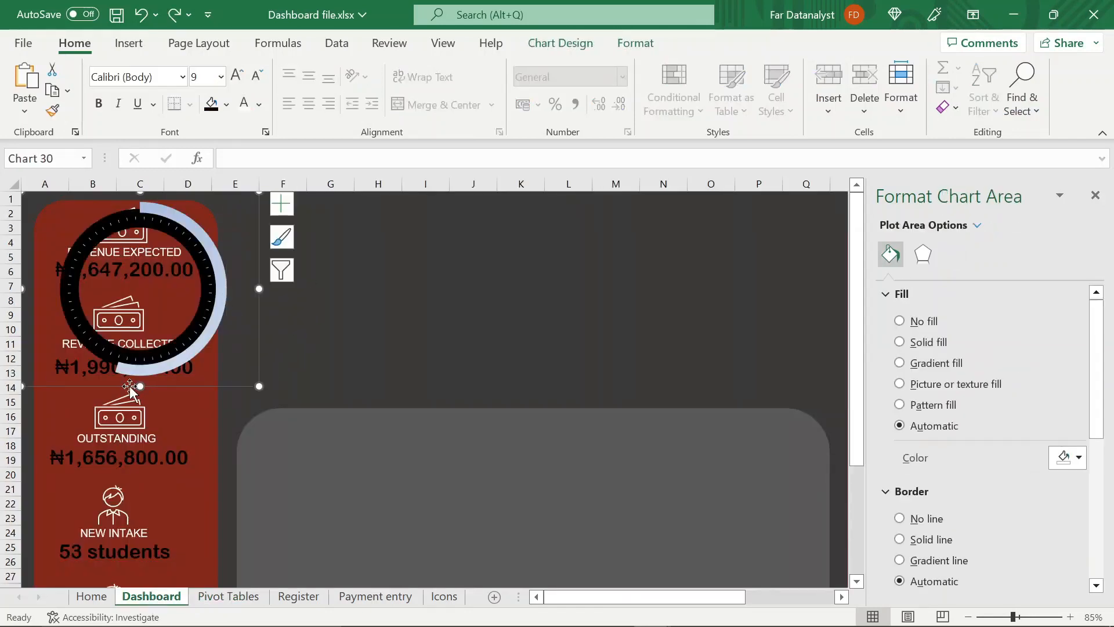
left_click_drag(130, 385, 305, 376)
left_click(427, 348)
left_click(404, 338)
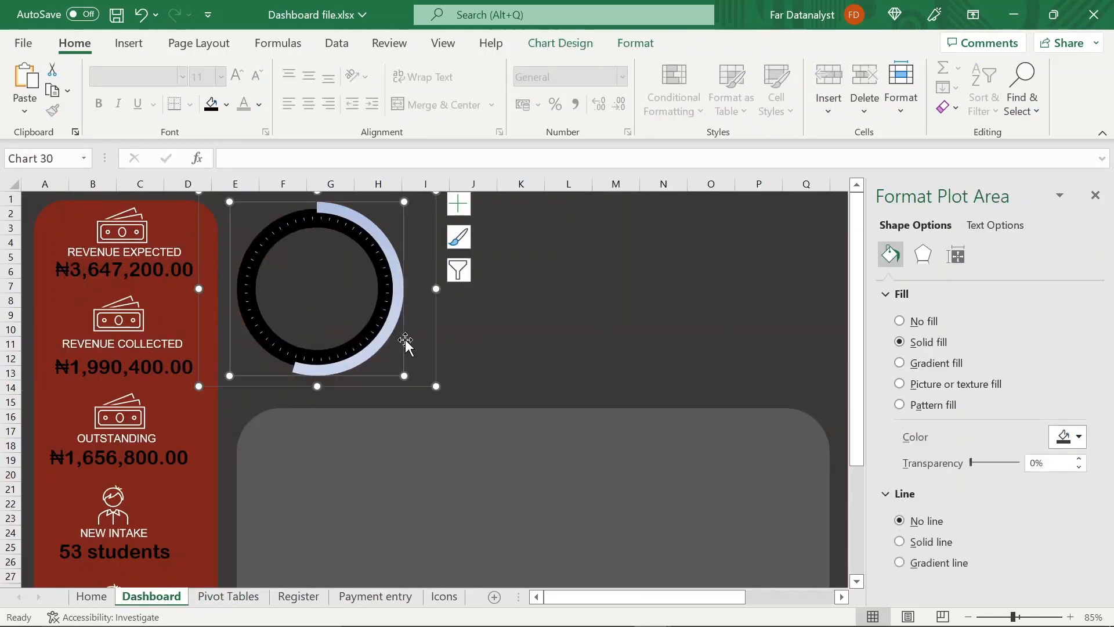
left_click(432, 292)
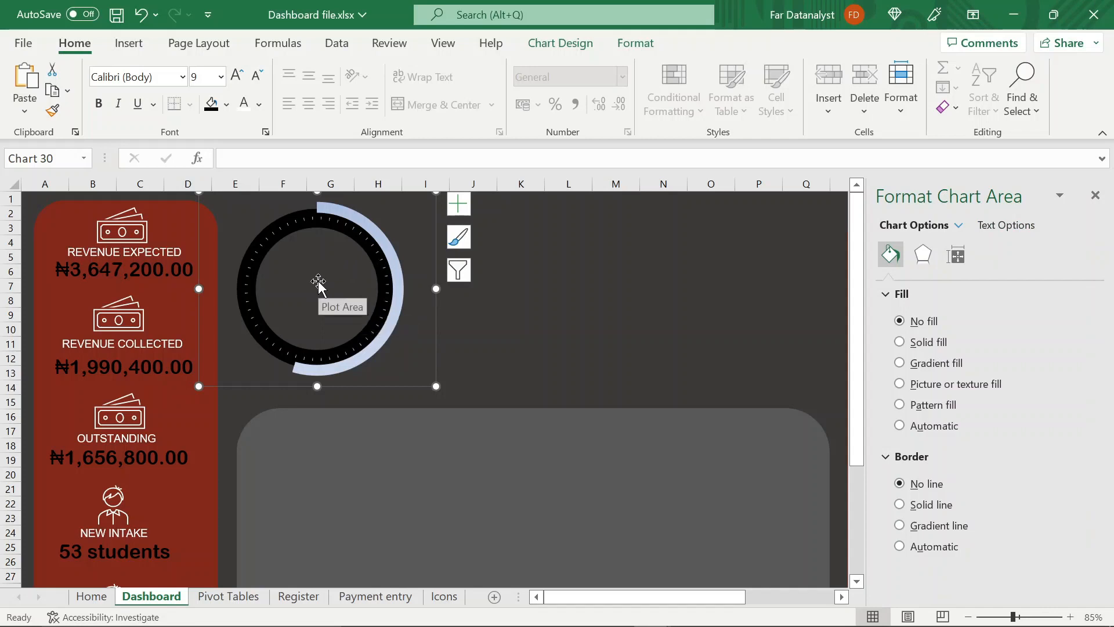
Draw a small text box in the centre of the doughnut chart's hole
left_click(129, 43)
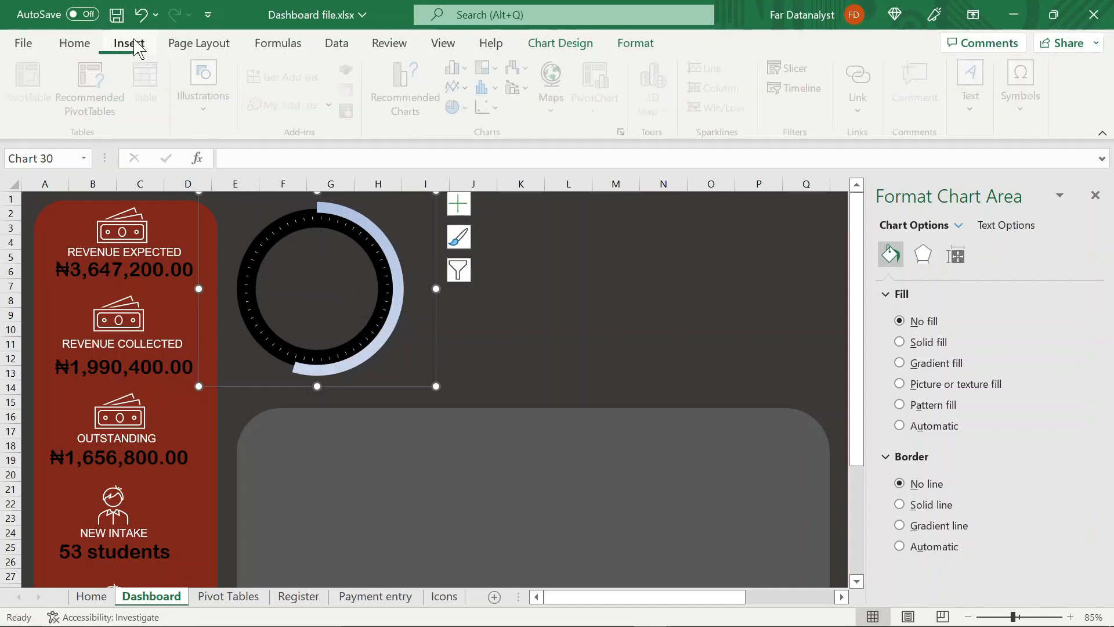
left_click(970, 108)
left_click(911, 191)
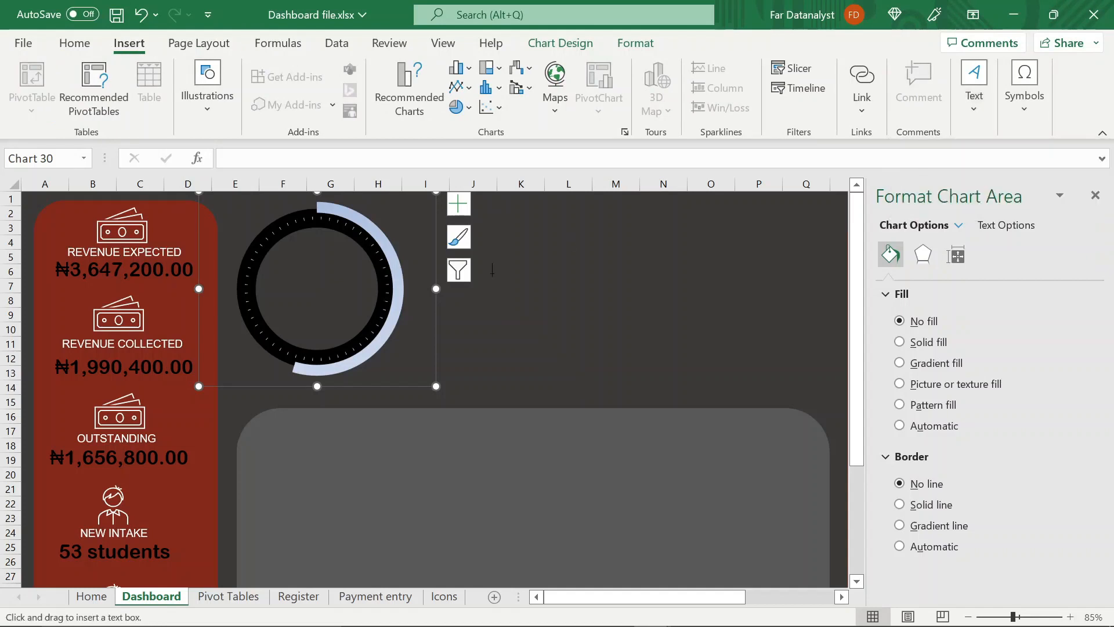
left_click_drag(283, 269, 357, 312)
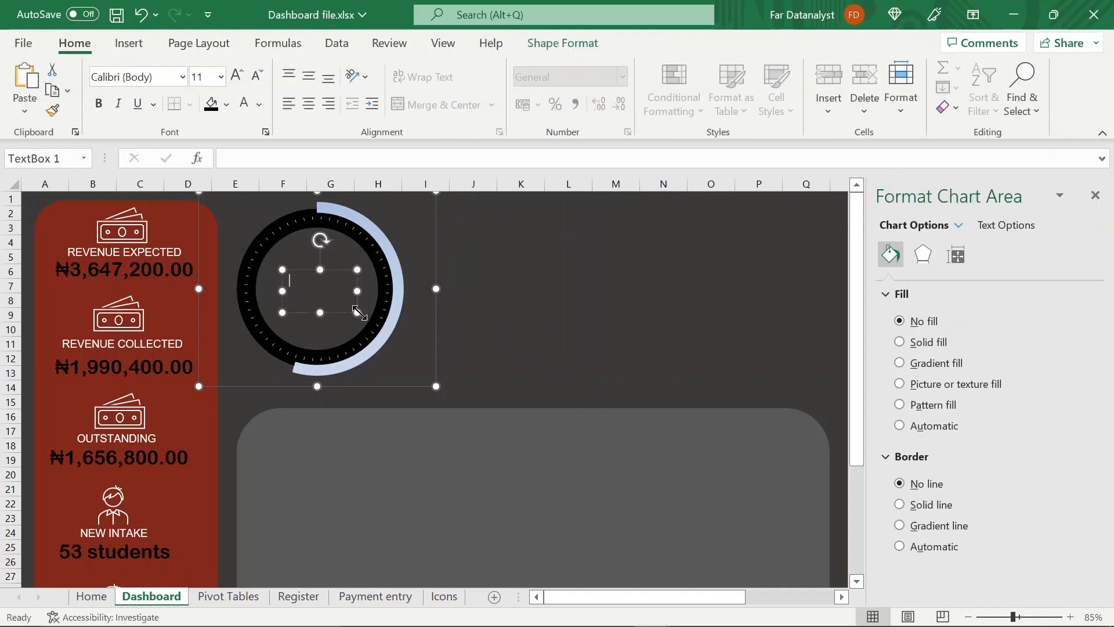
Give the text box in the doughnut's hole no outline and no fill, and reduce its height to about 1.27 cm
left_click(552, 46)
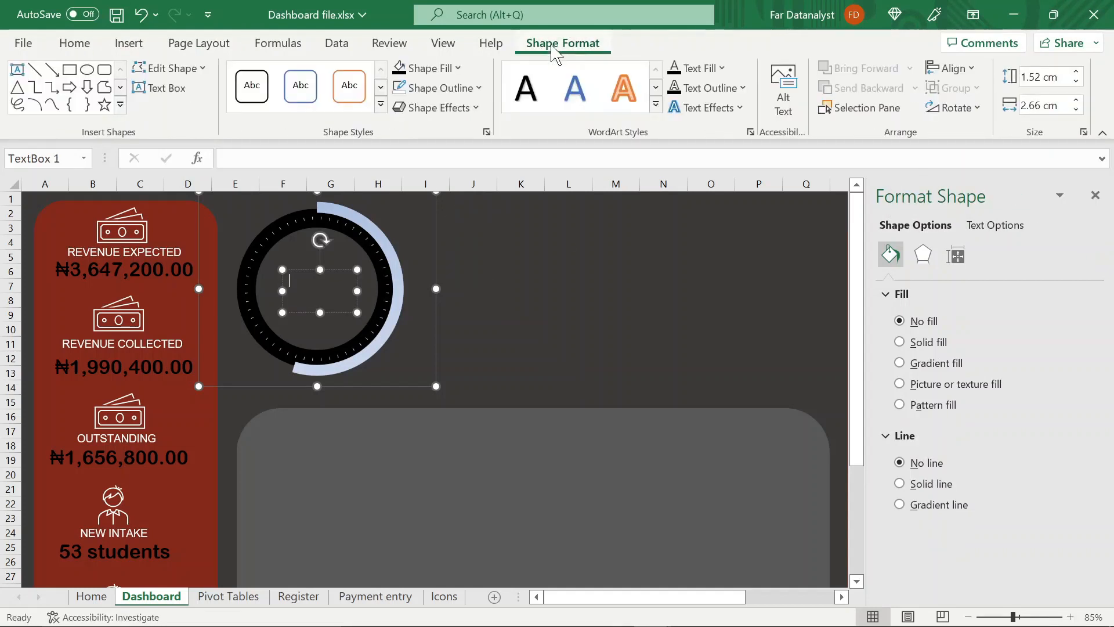
left_click(478, 88)
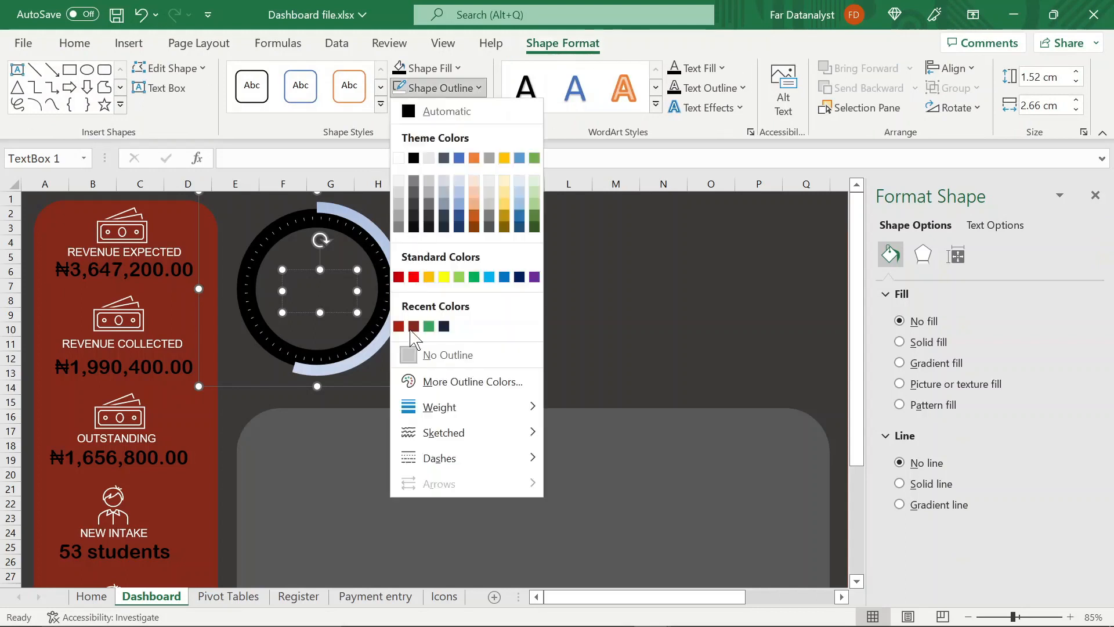
left_click(416, 355)
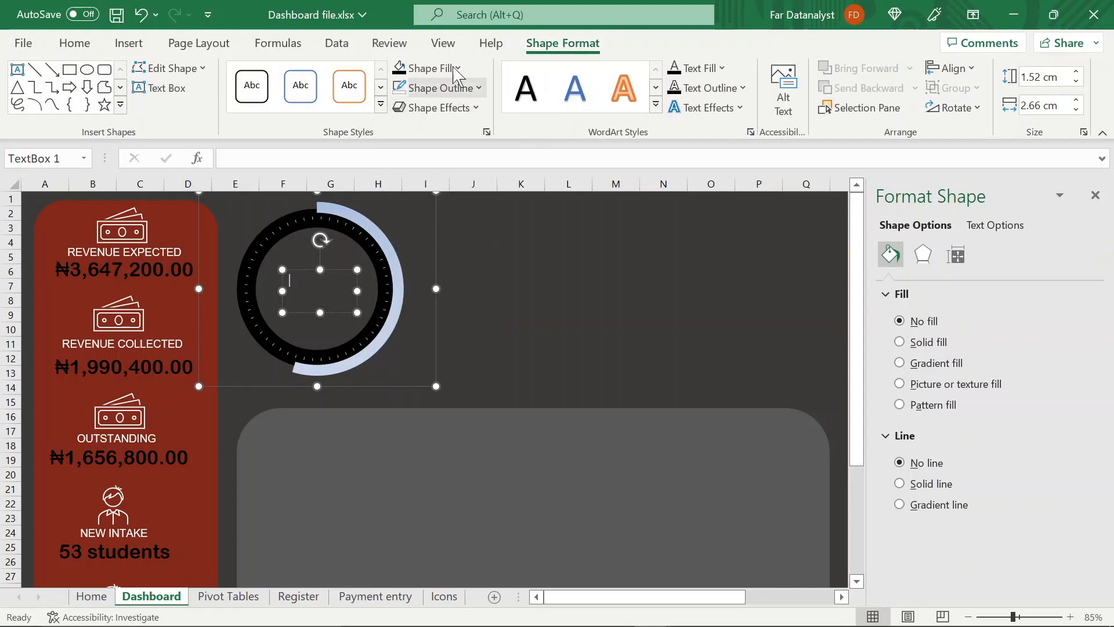
left_click(434, 68)
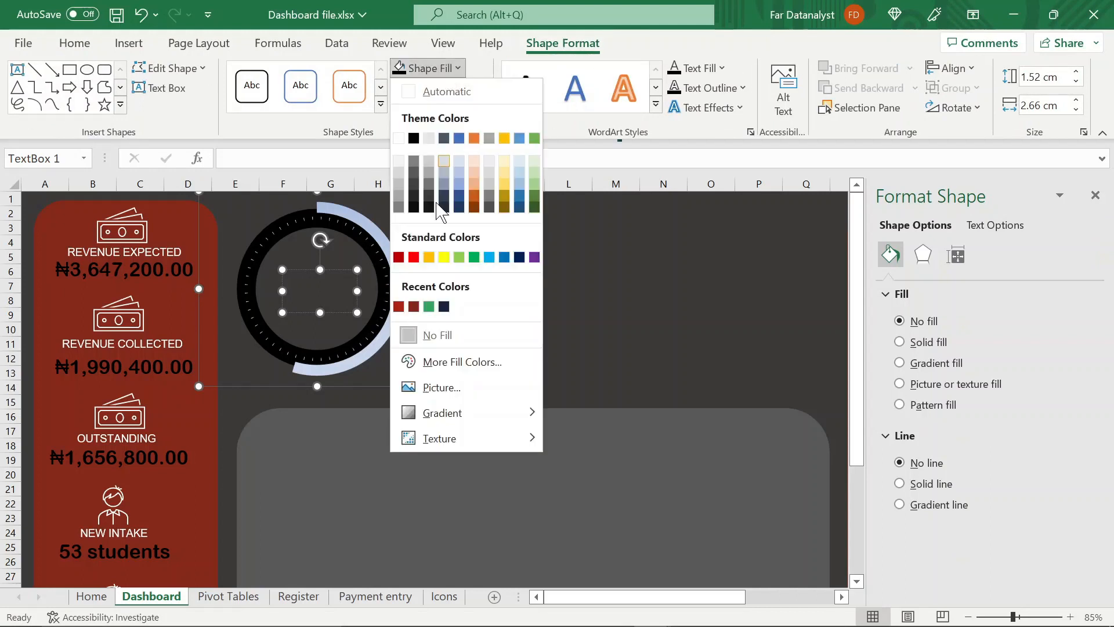
left_click(413, 335)
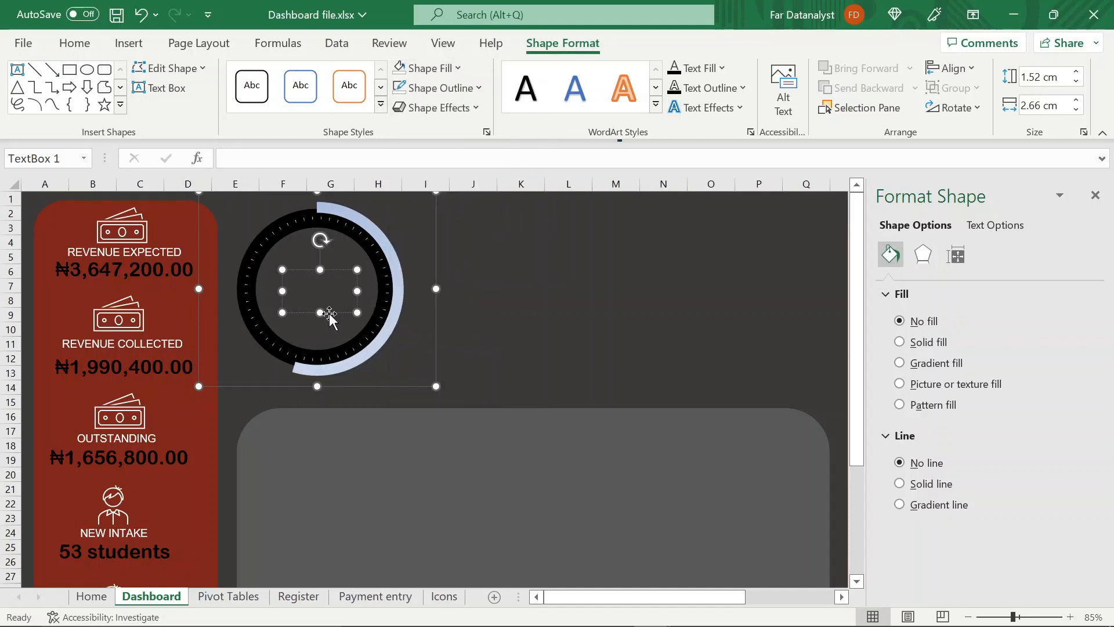
left_click_drag(320, 313, 323, 305)
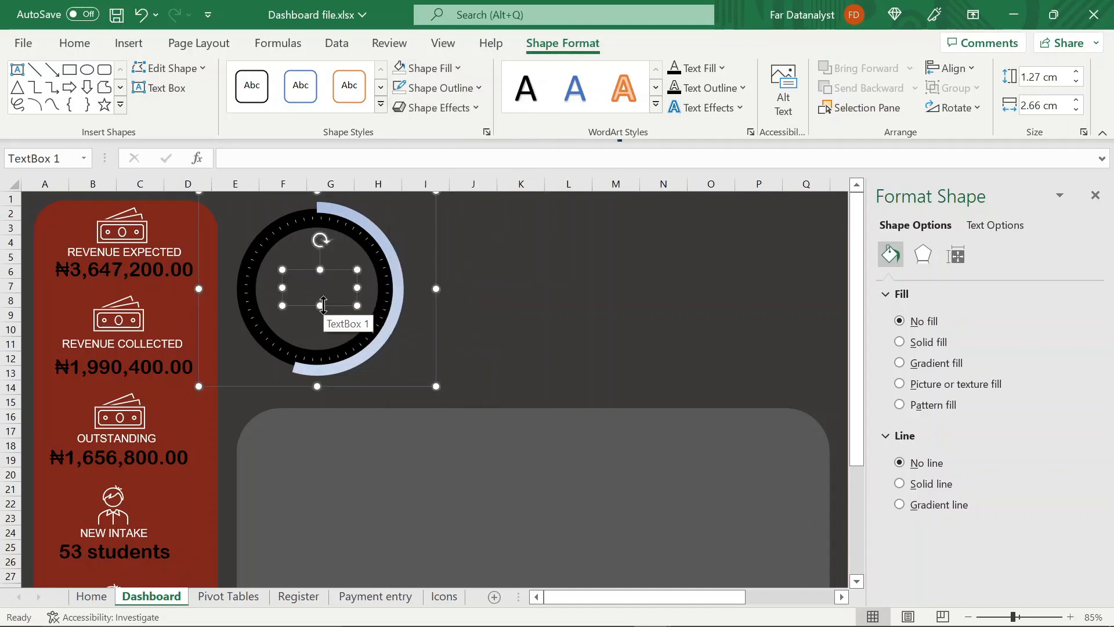
Link the text box to the cumulative payment percentage in cell B6 of the Pivot Tables sheet
left_click(619, 157)
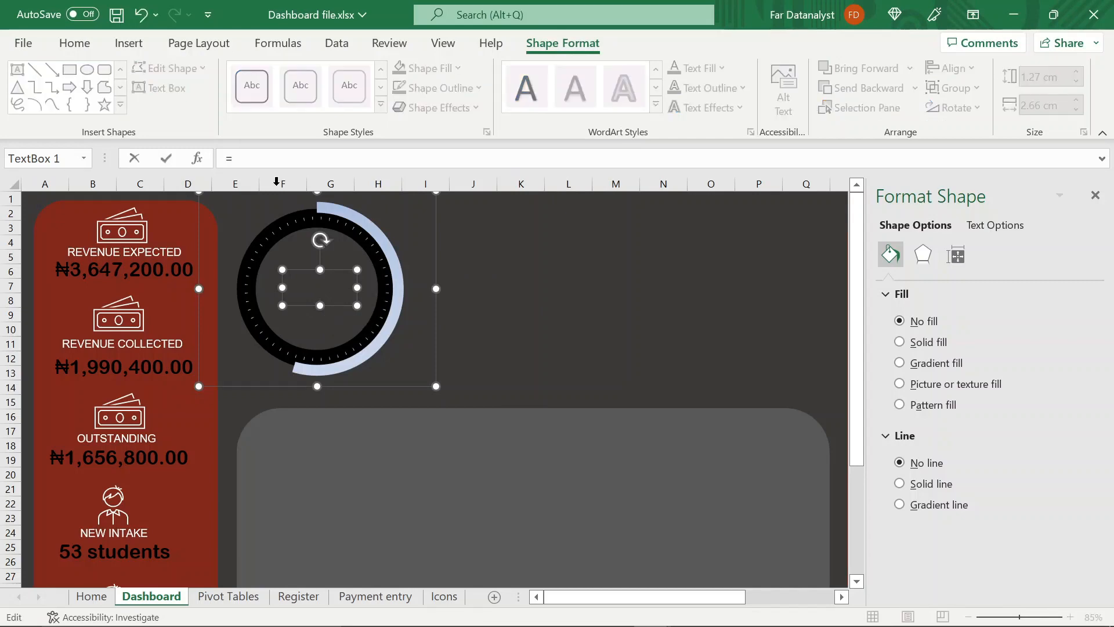
type("=")
left_click(223, 598)
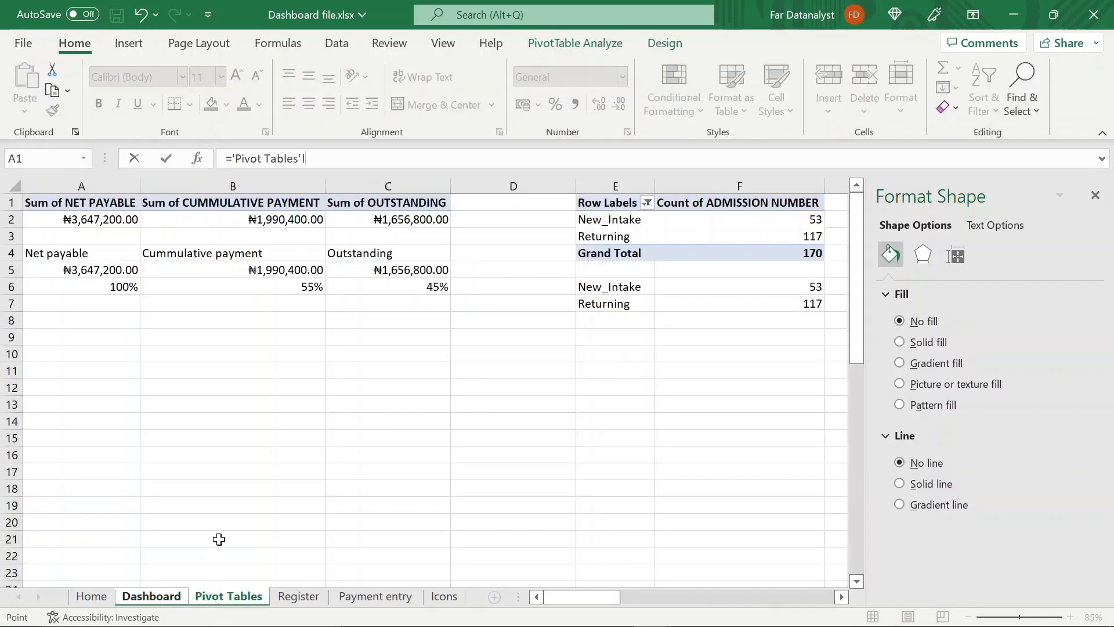
left_click(250, 287)
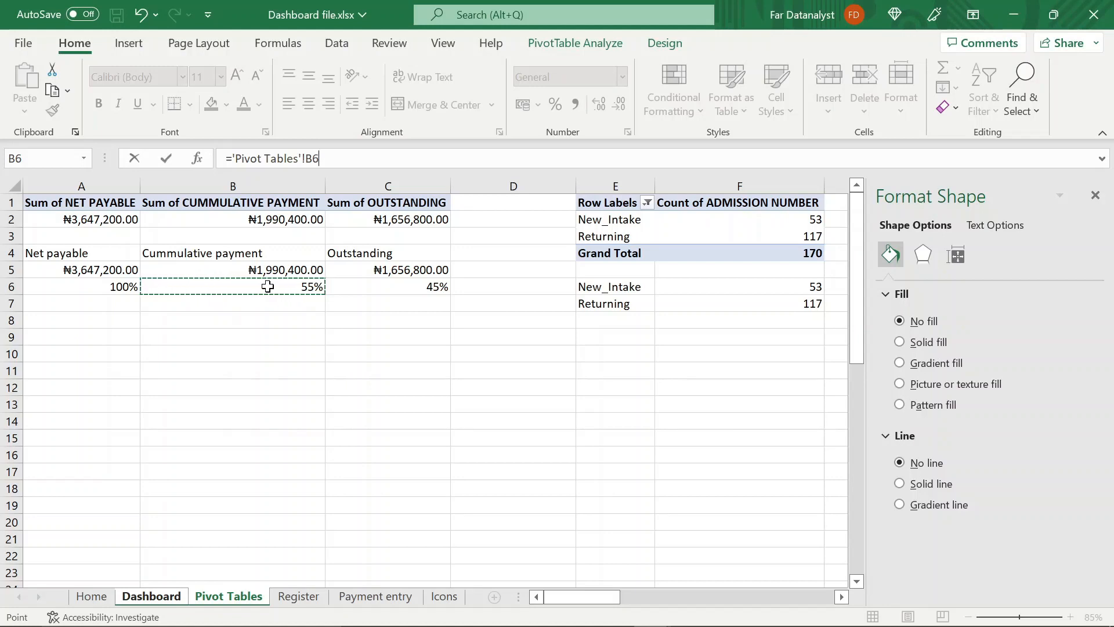
key("Return")
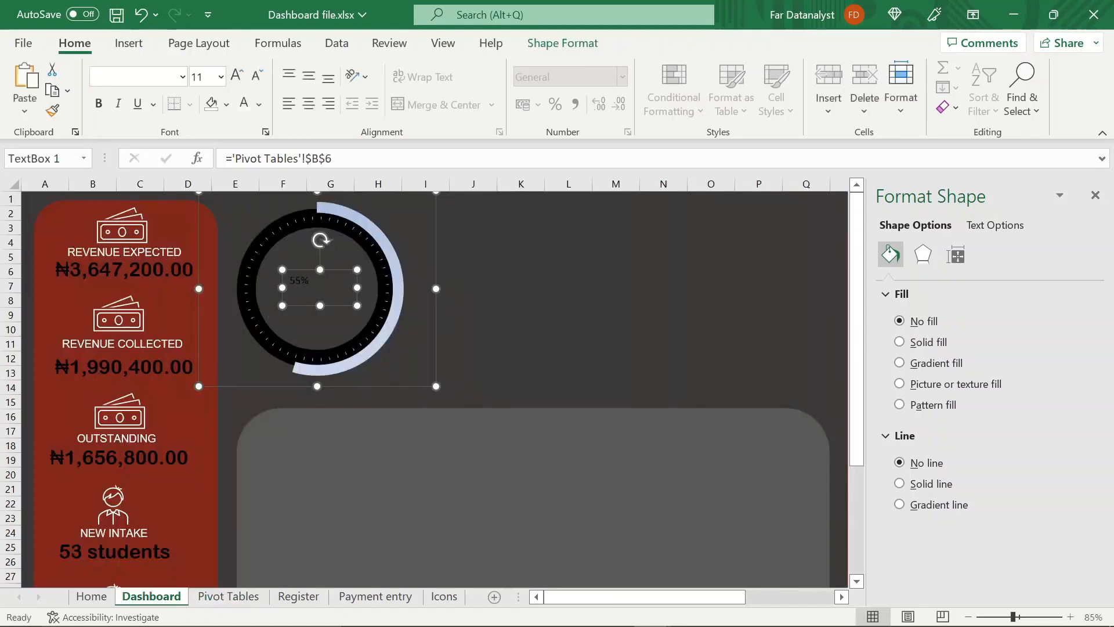
Format the linked percentage as white 20-point Arial Rounded MT in a shallower box and move it to the lower part of the doughnut's hole
left_click_drag(319, 306, 320, 297)
left_click(200, 76)
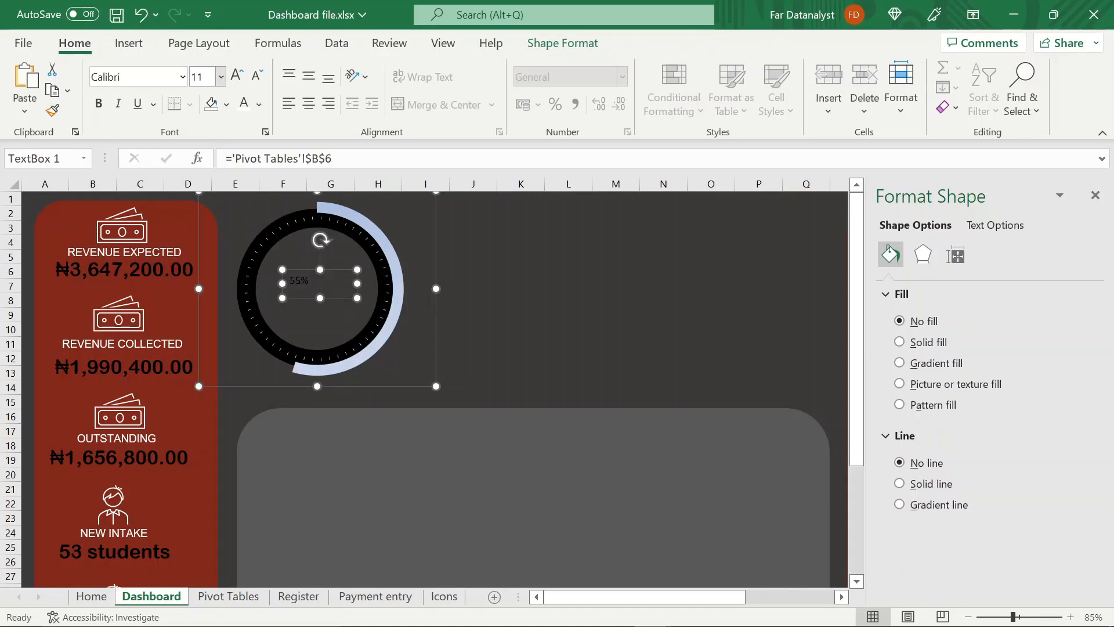
key("shift+Tab")
type("Arial Rounded MT")
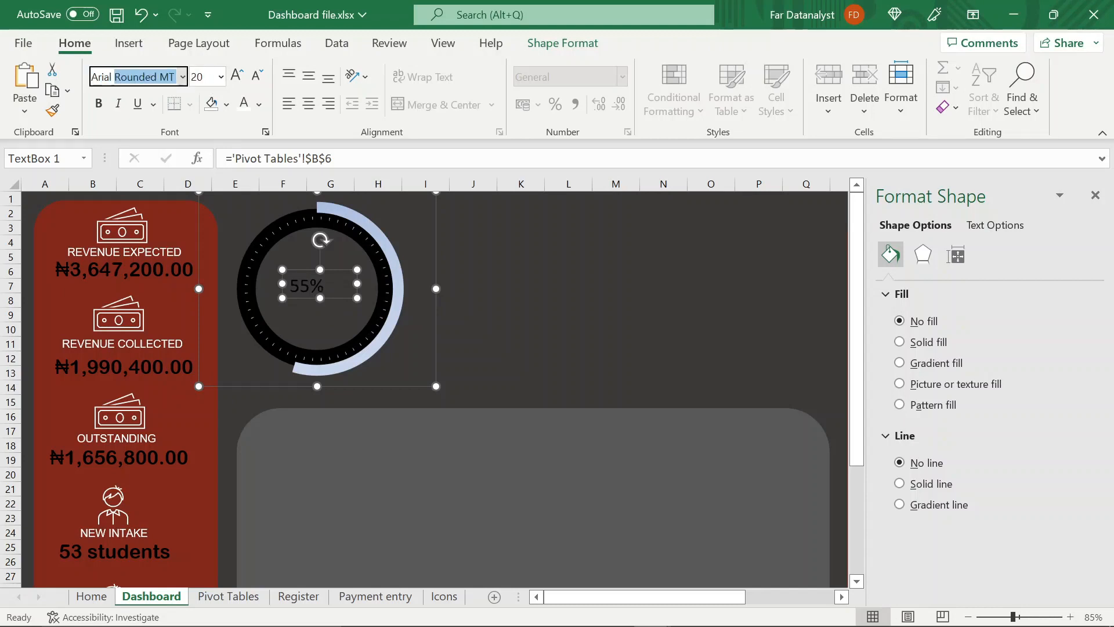
key("Return")
left_click(259, 105)
left_click(243, 170)
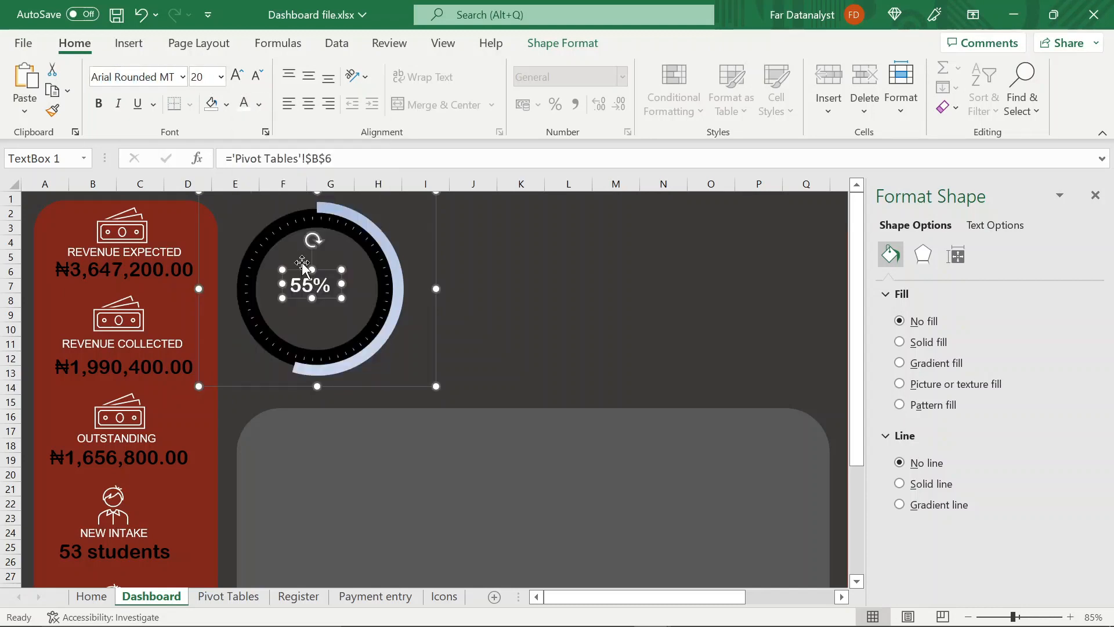
left_click_drag(301, 269, 316, 314)
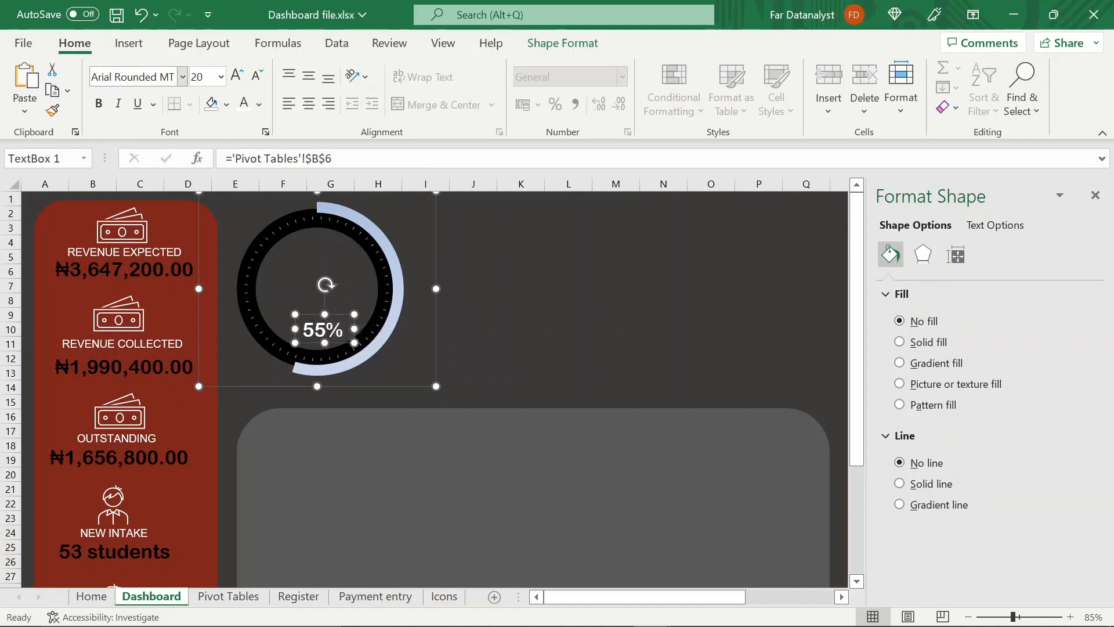
Add an unfilled text box above the percentage reading "Payment progress" and widen it so the text fits on one line
left_click(128, 43)
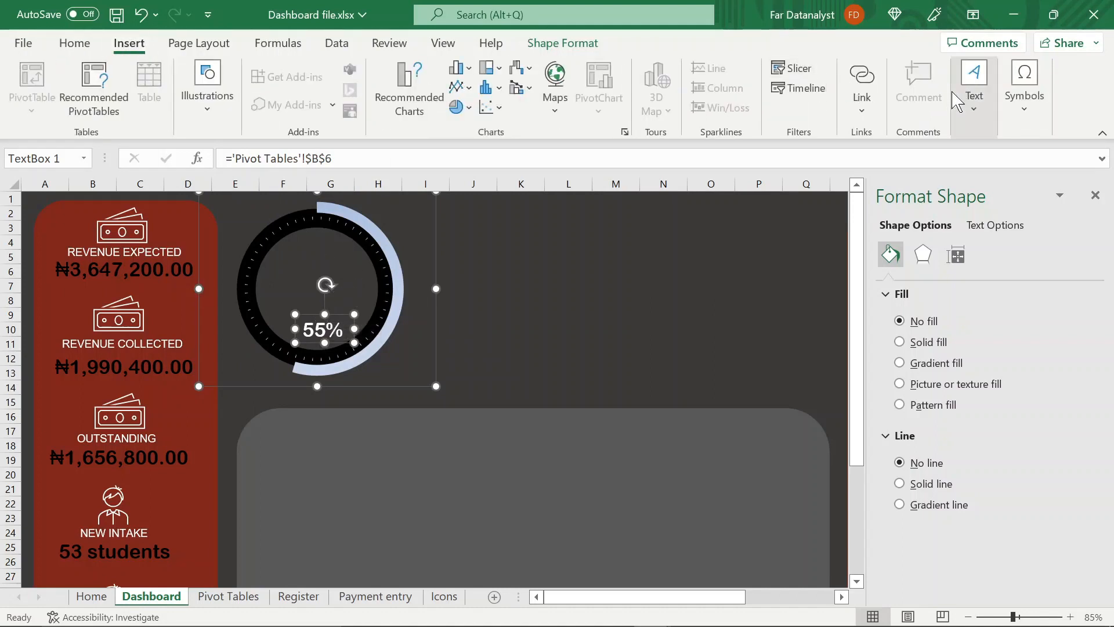
left_click(973, 81)
left_click(912, 164)
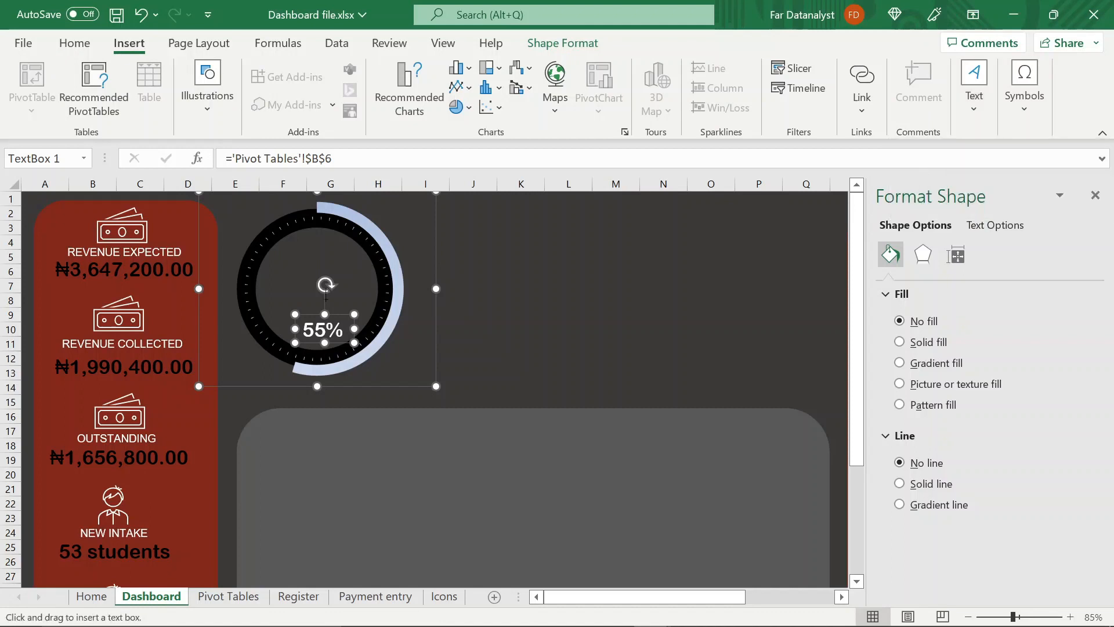
left_click_drag(313, 285, 336, 294)
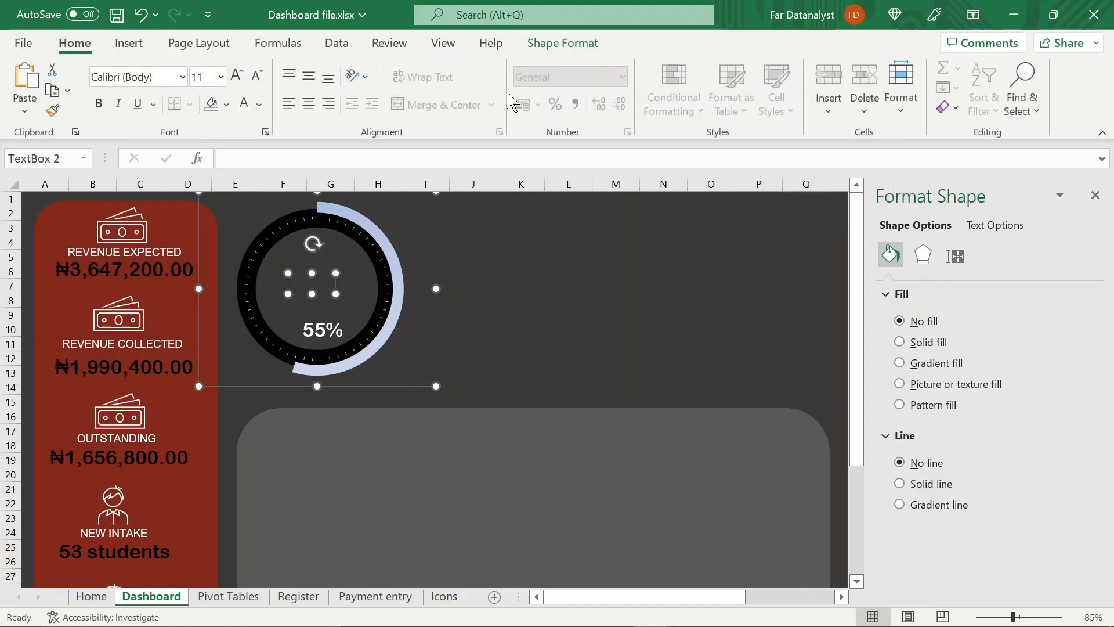
left_click(548, 44)
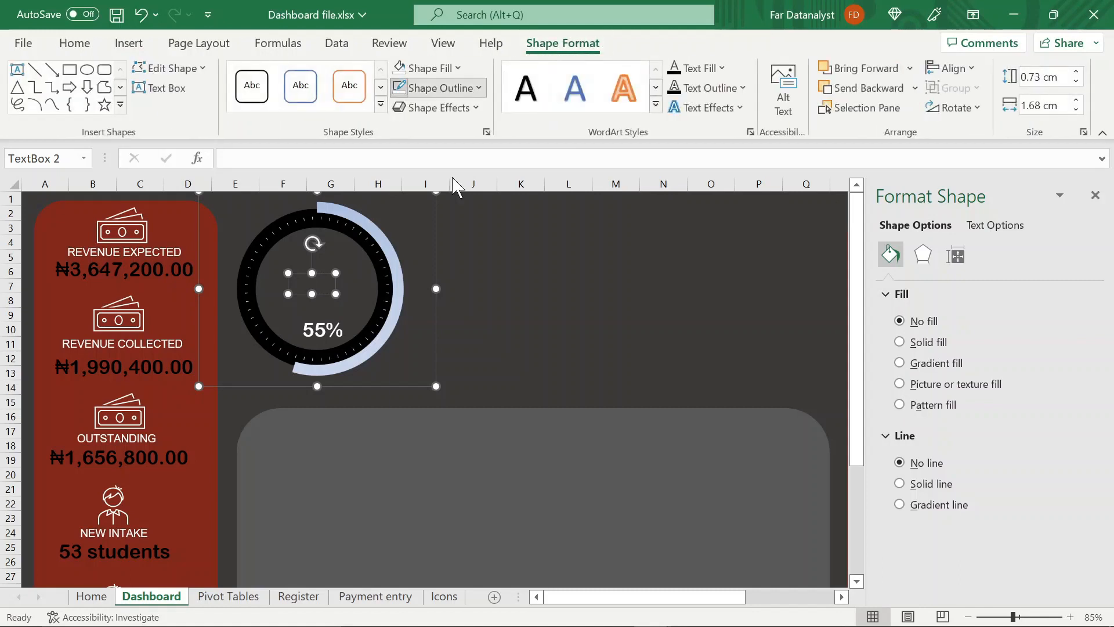
left_click(430, 68)
left_click(446, 339)
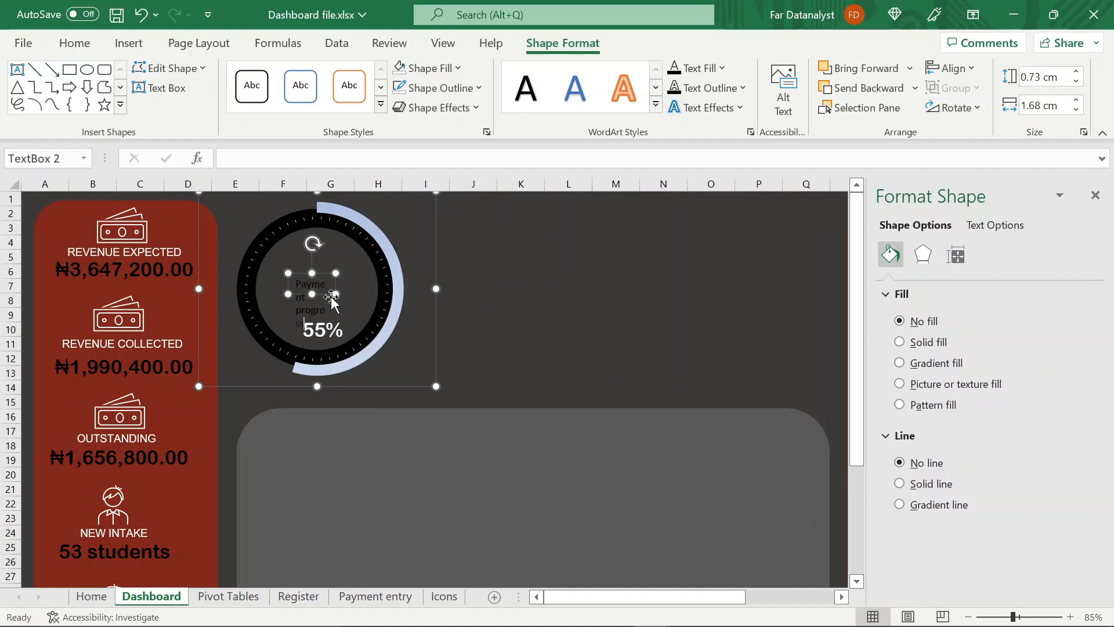
left_click_drag(332, 294, 406, 295)
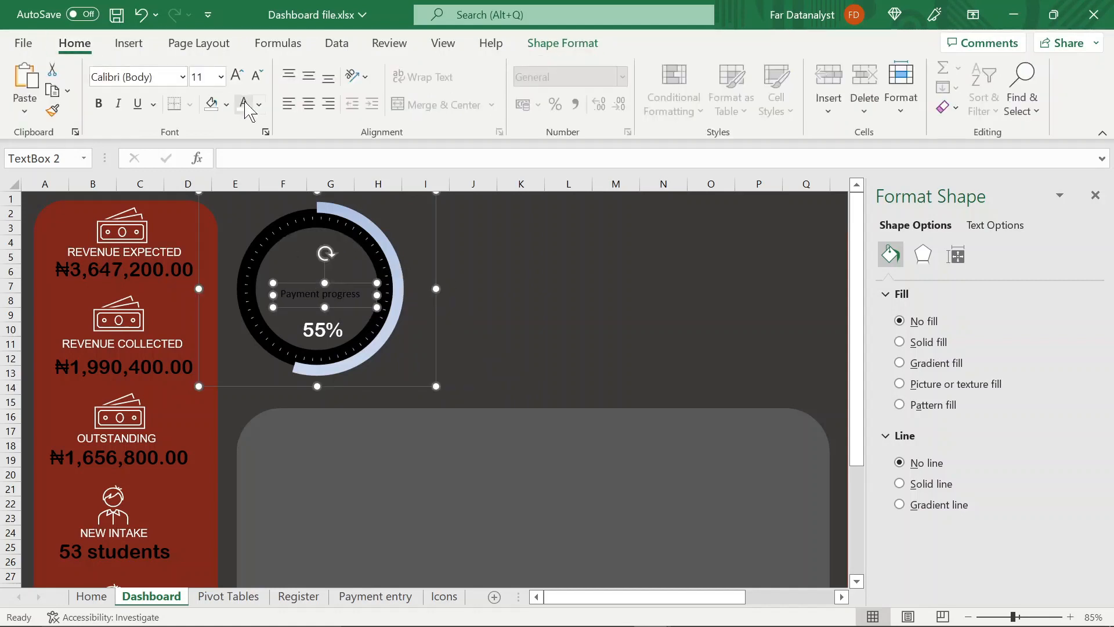
Set the "Payment progress" label in white Garamond and position it just above the percentage
left_click(244, 105)
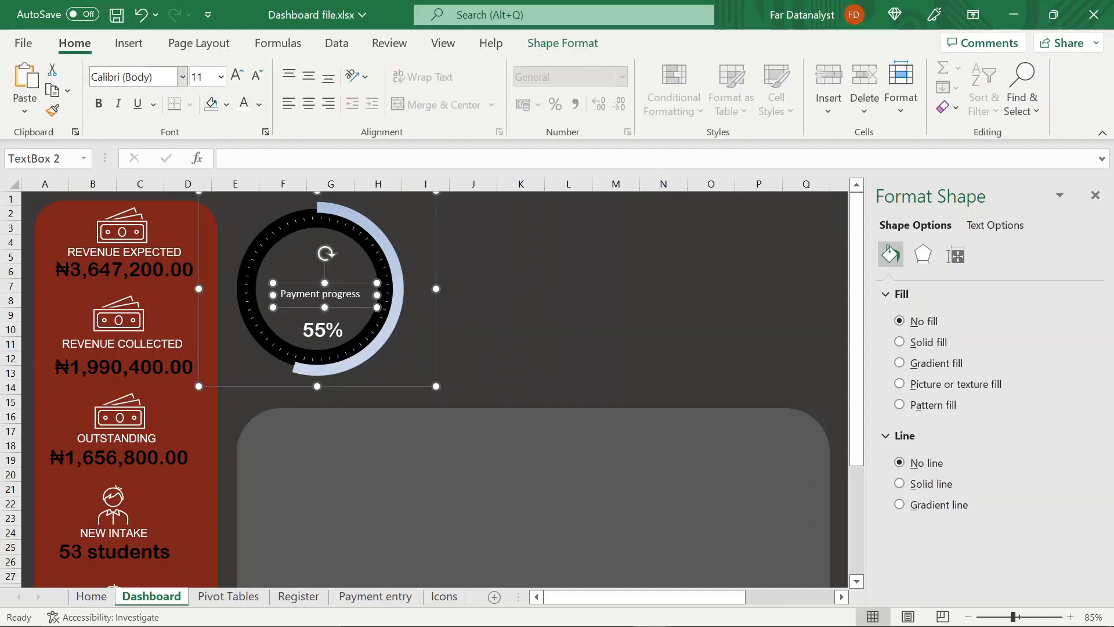
left_click(133, 77)
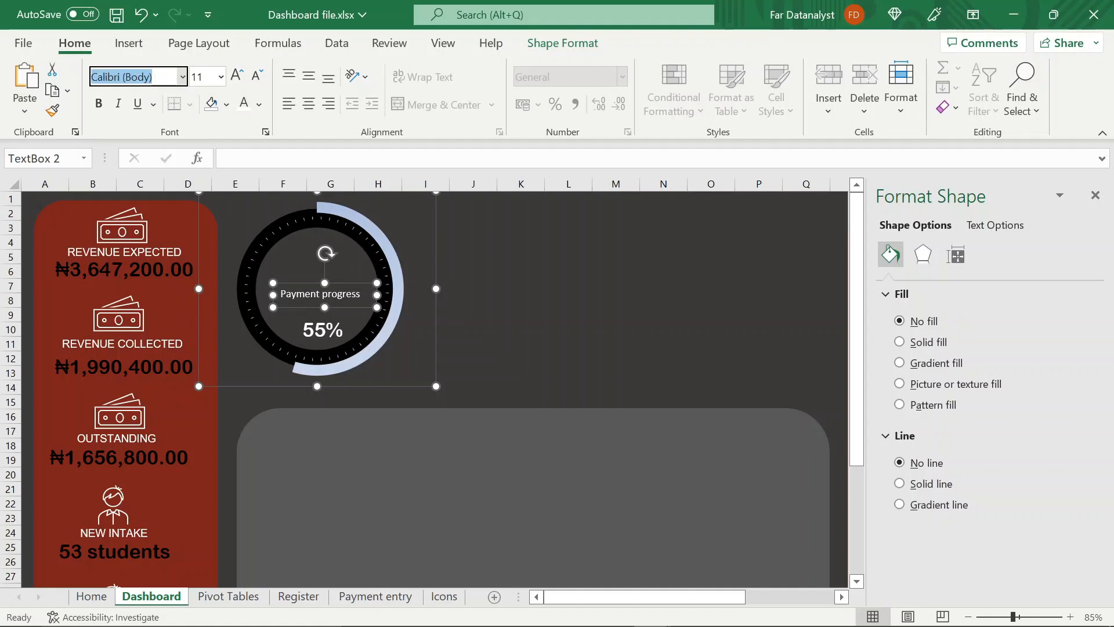
type("Garamond")
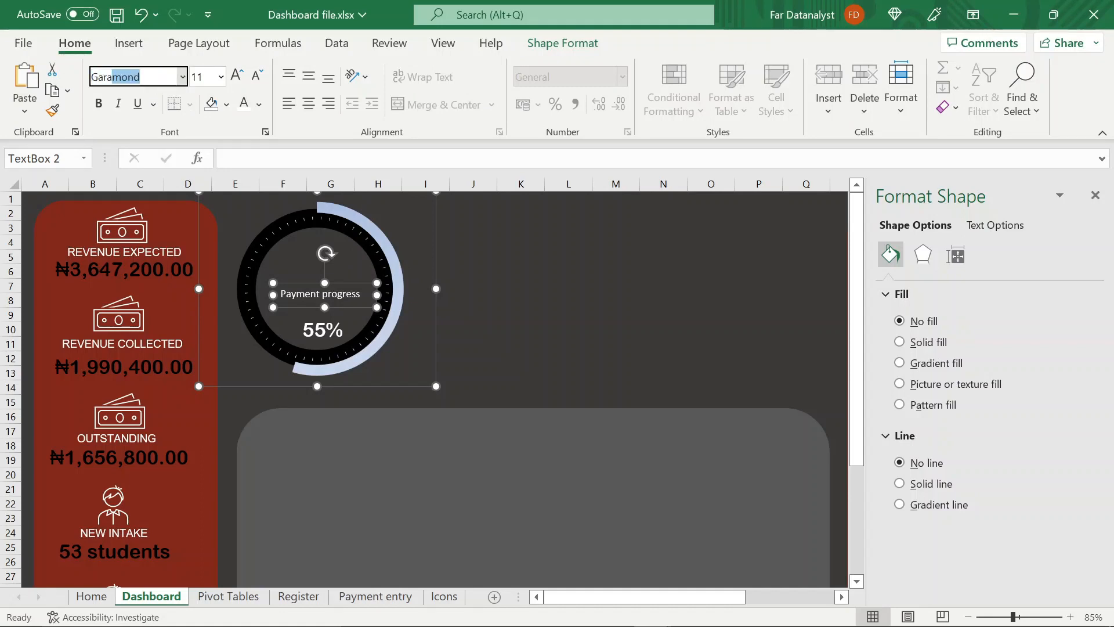
key("Return")
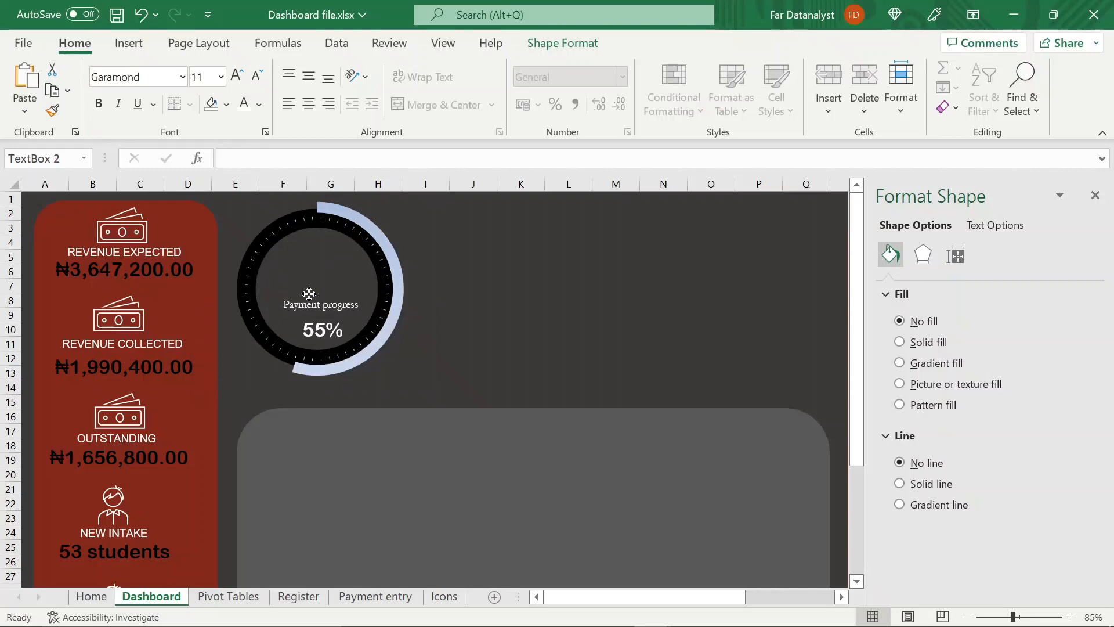
left_click(477, 269)
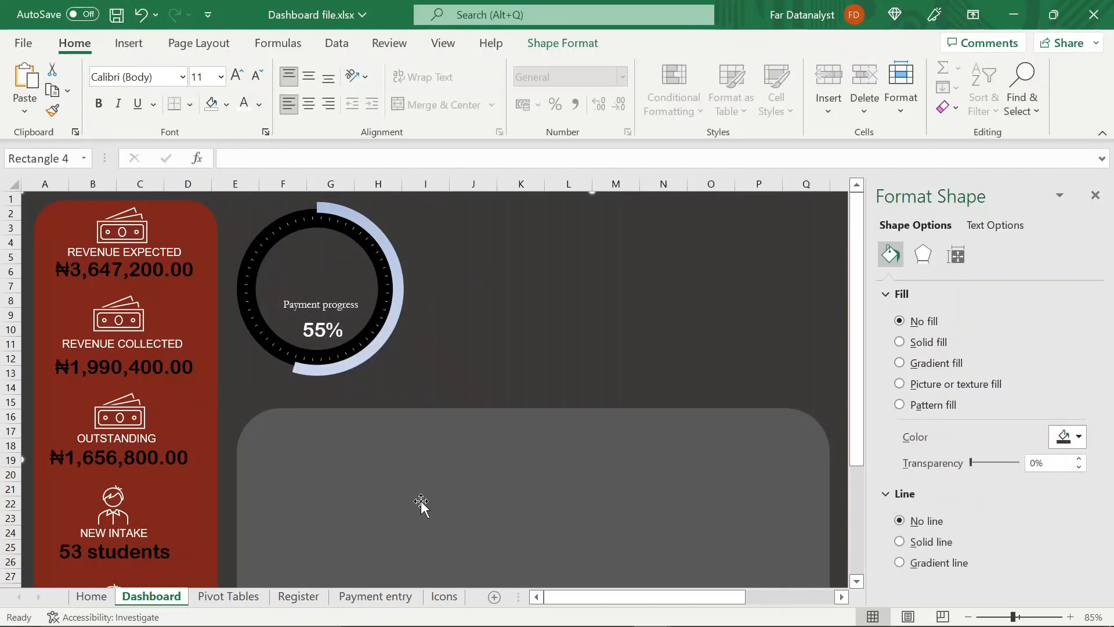
Copy the outlined people-with-rising-arrow icon from the Icons sheet to the Dashboard sheet and place it above the "Payment progress" label
left_click(441, 596)
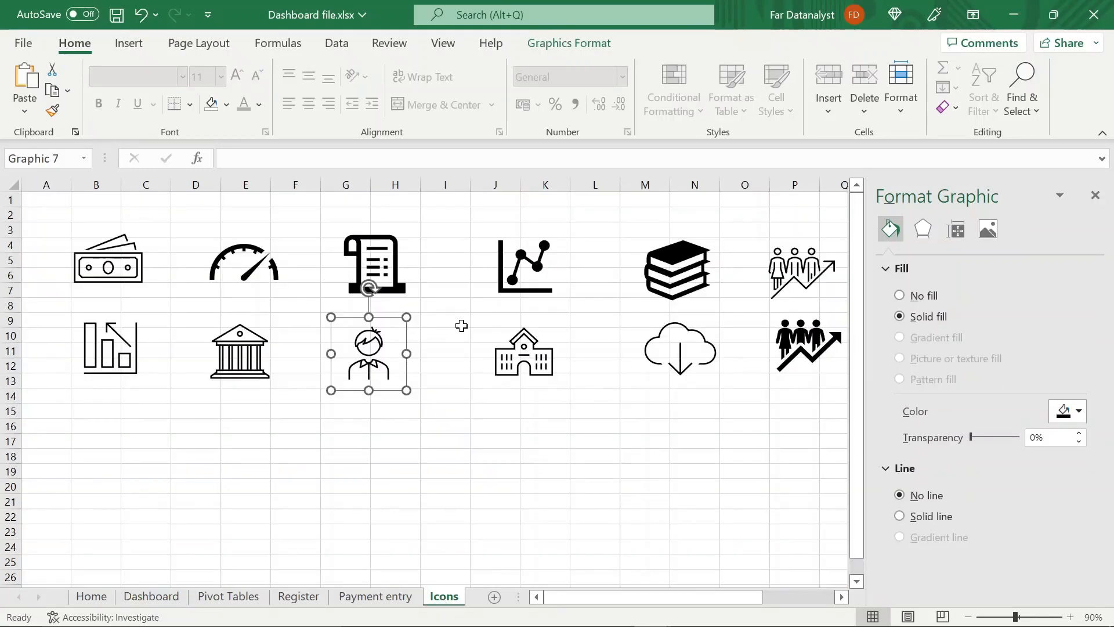
left_click(797, 290)
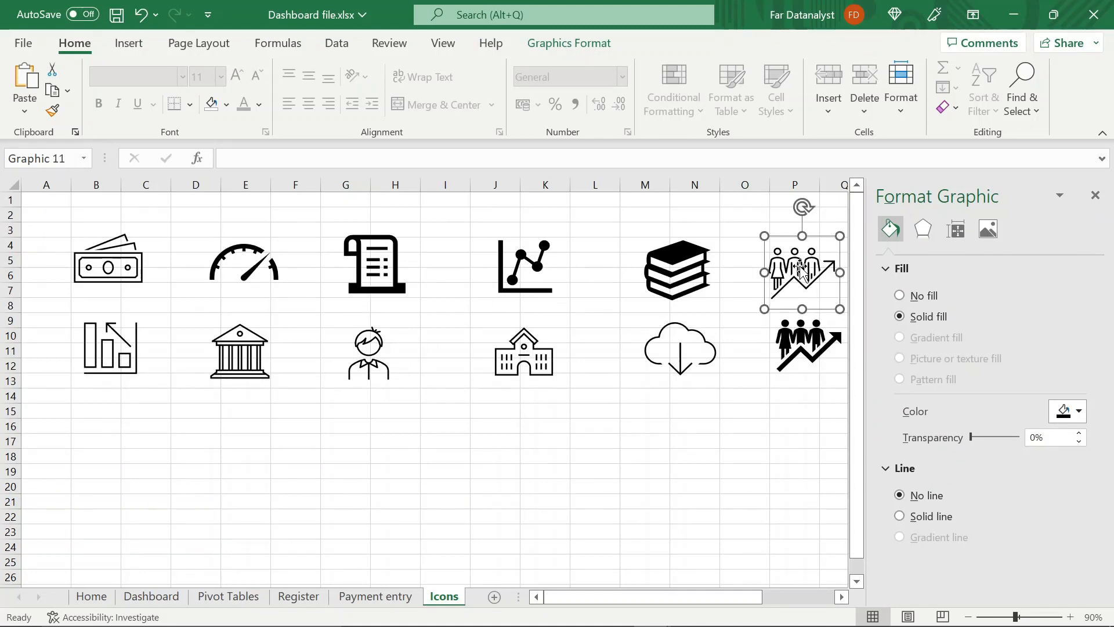
left_click(152, 597)
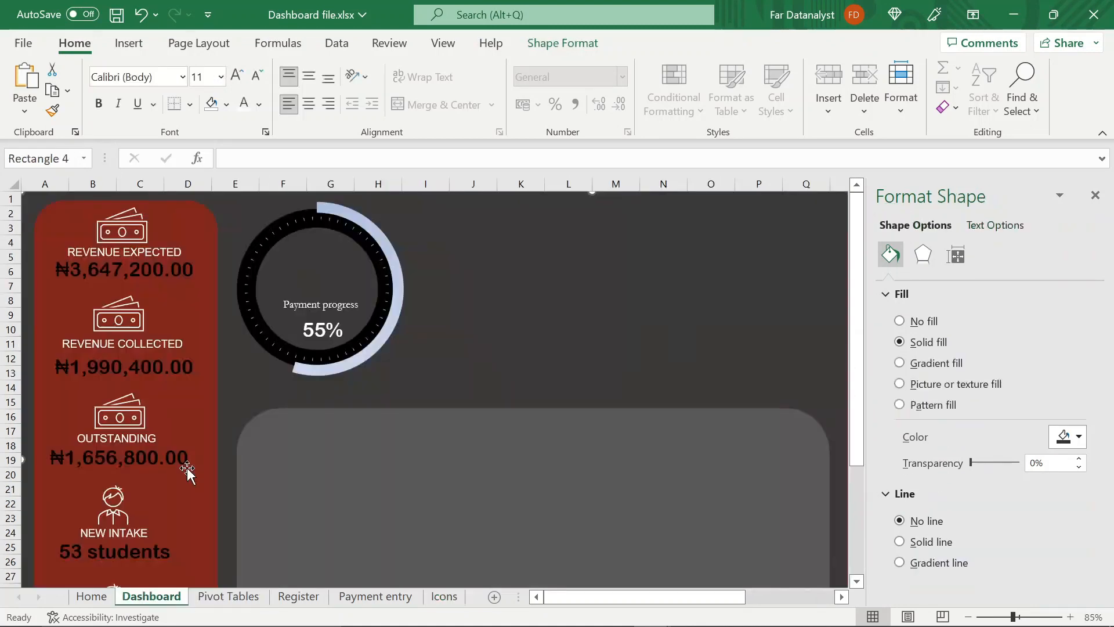
key("ctrl+v")
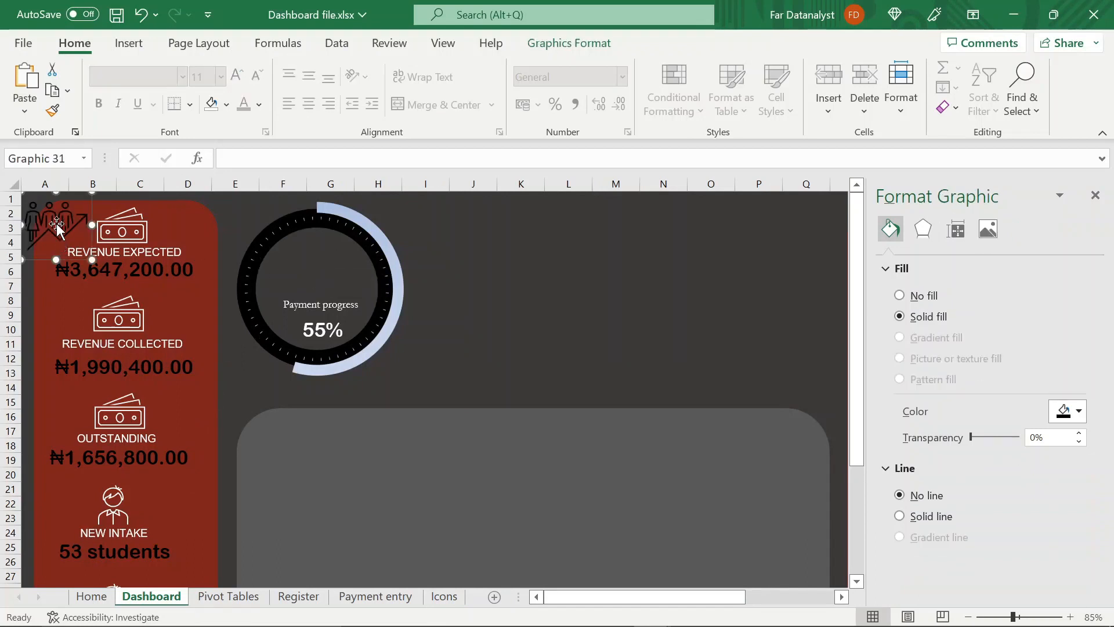
left_click_drag(58, 219, 318, 258)
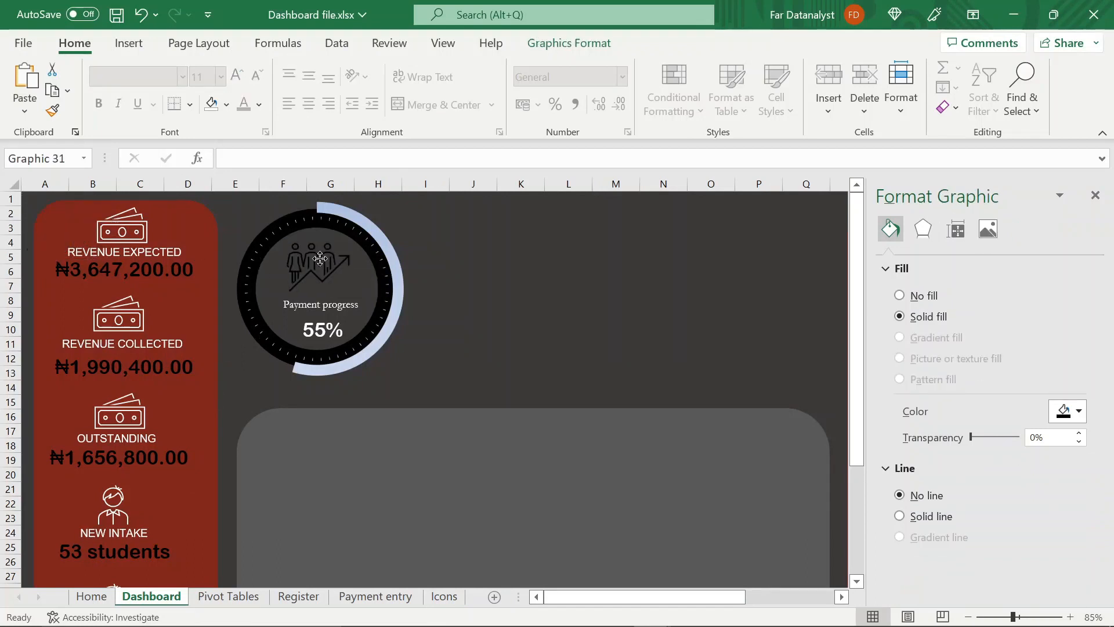
Fill the people-with-rising-arrow icon in the doughnut's hole with white
left_click(569, 46)
left_click(554, 69)
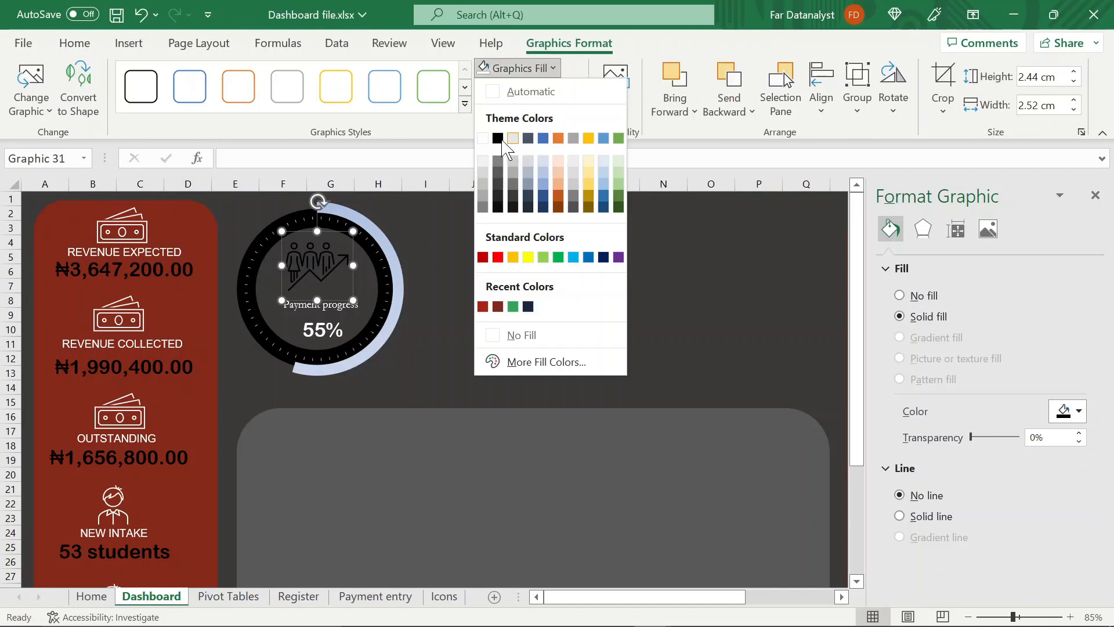
left_click(482, 139)
left_click(445, 290)
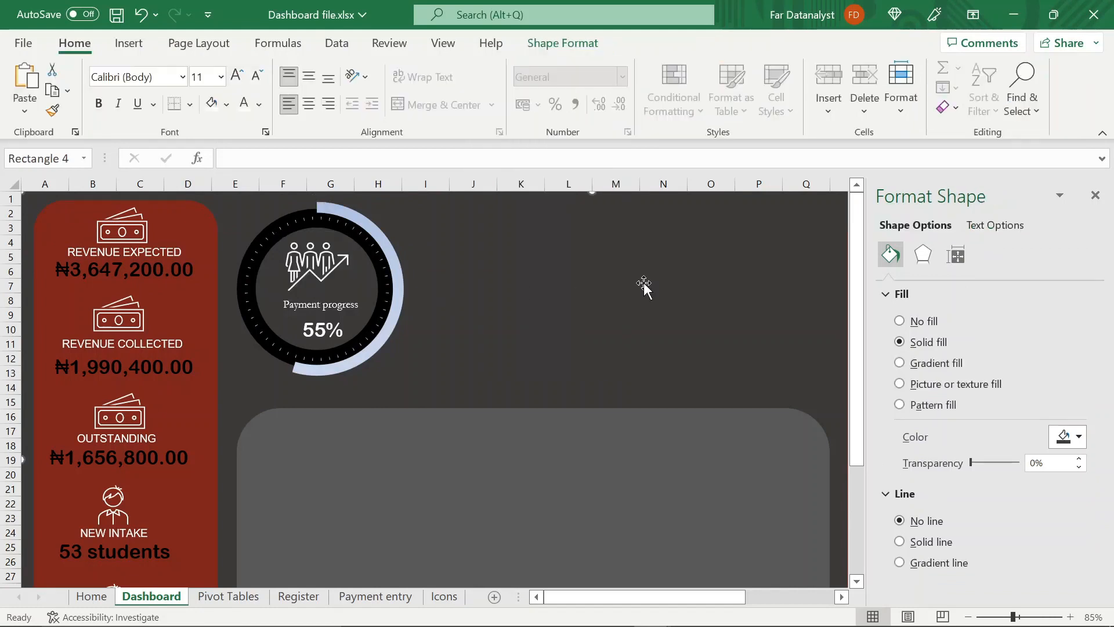
Save the workbook and draw a flowchart connector circle about 3.09 cm high and 2.68 cm wide beside the doughnut chart
key("ctrl+z")
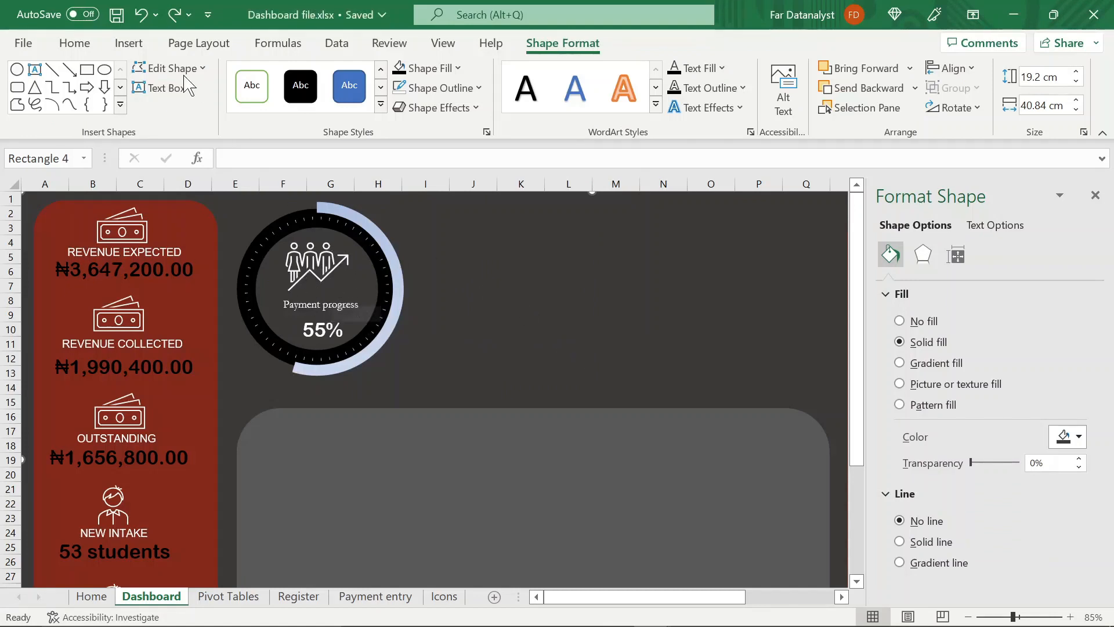
left_click(133, 47)
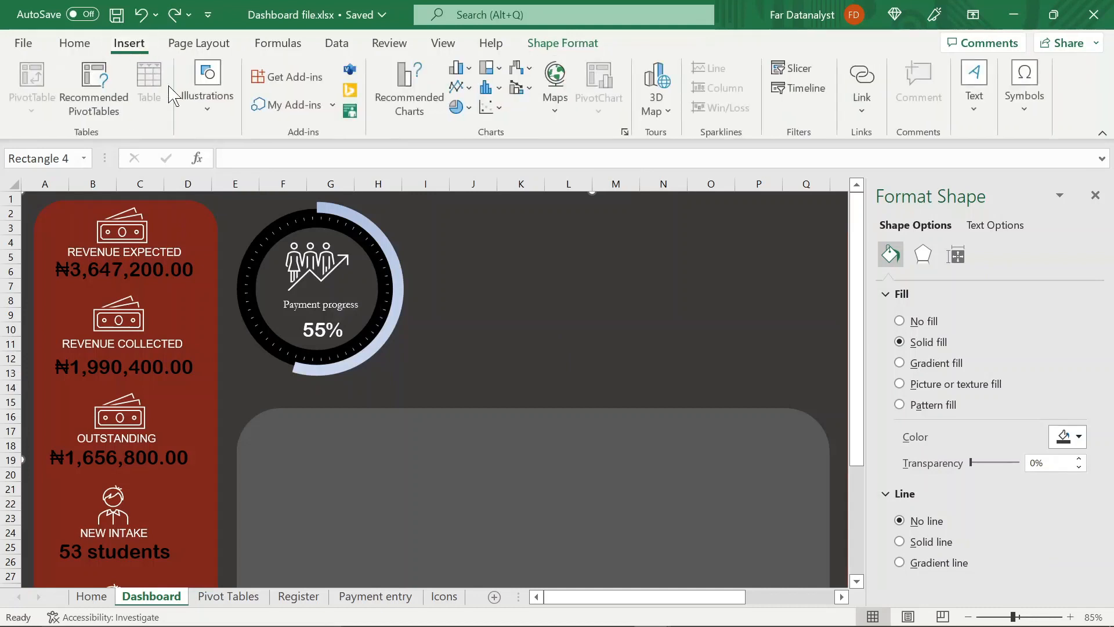
left_click(207, 110)
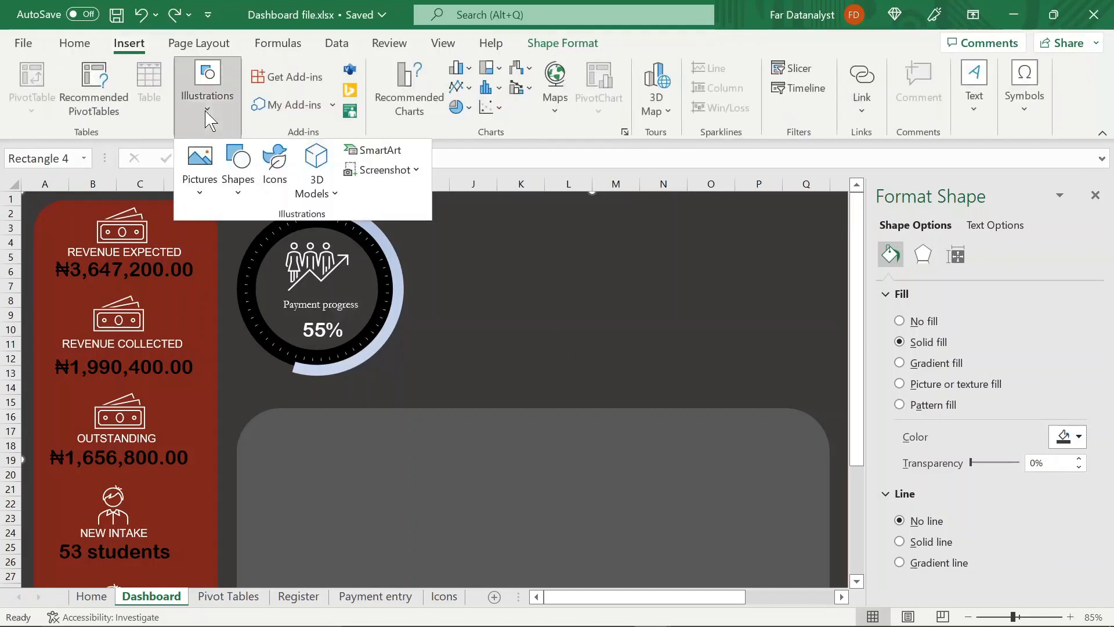
left_click(237, 184)
scroll(238, 510, "down", 3)
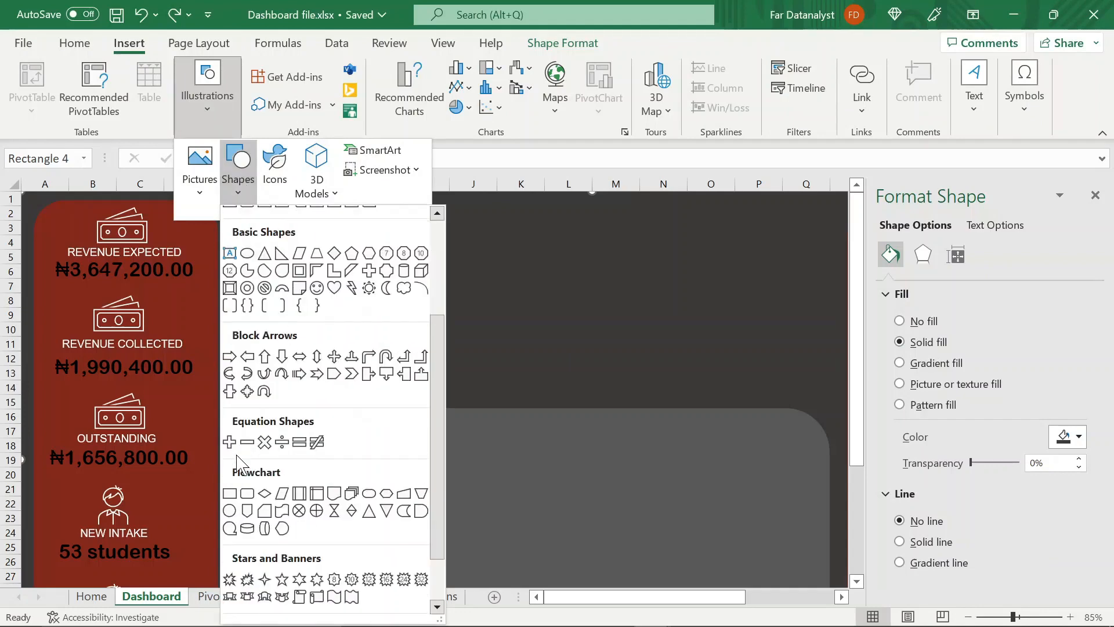
left_click(227, 511)
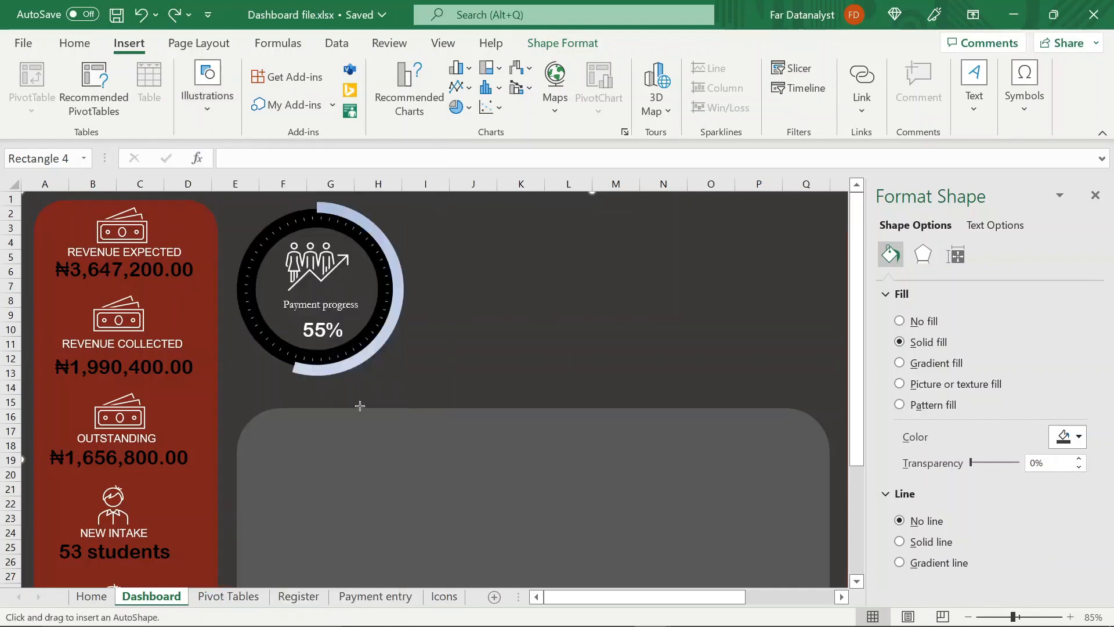
left_click_drag(468, 228, 543, 314)
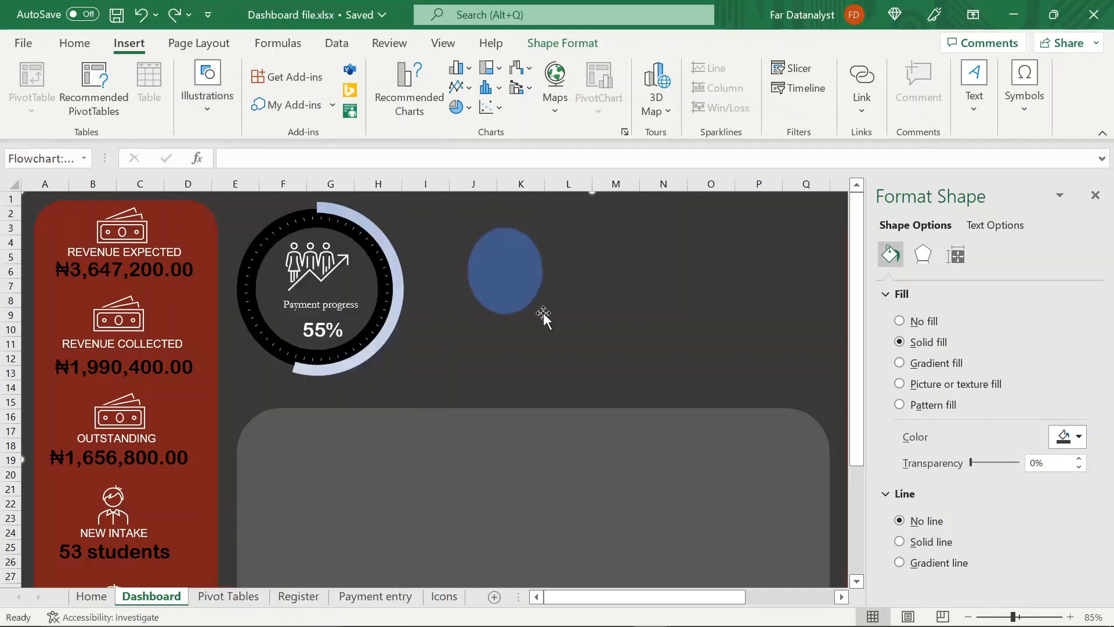
Remove the outline of the new circle and fill it with white
left_click(440, 88)
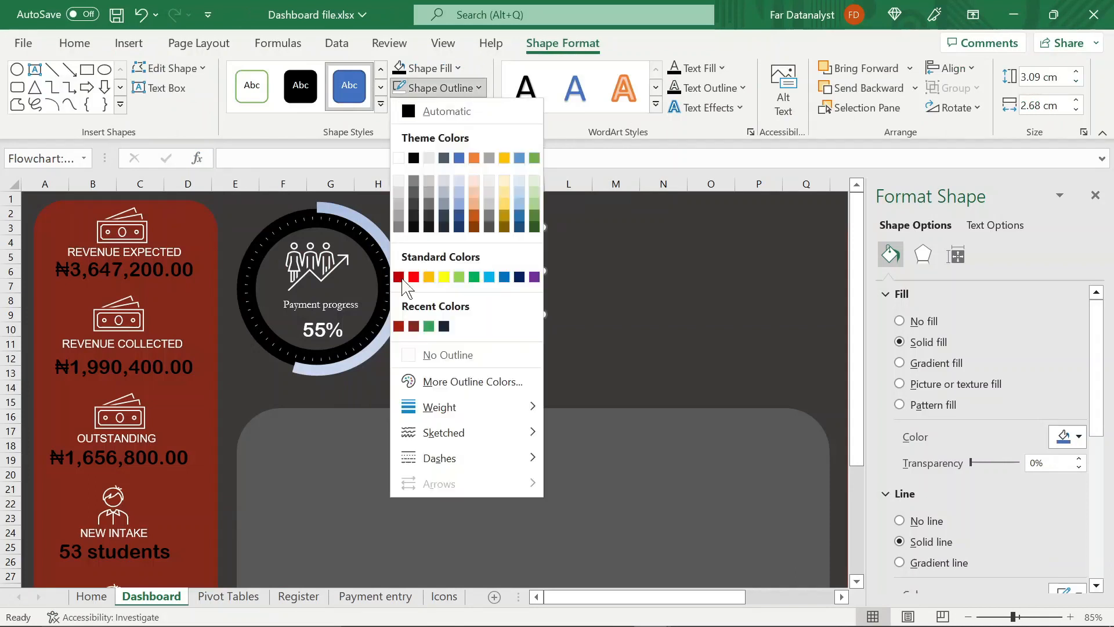
left_click(417, 356)
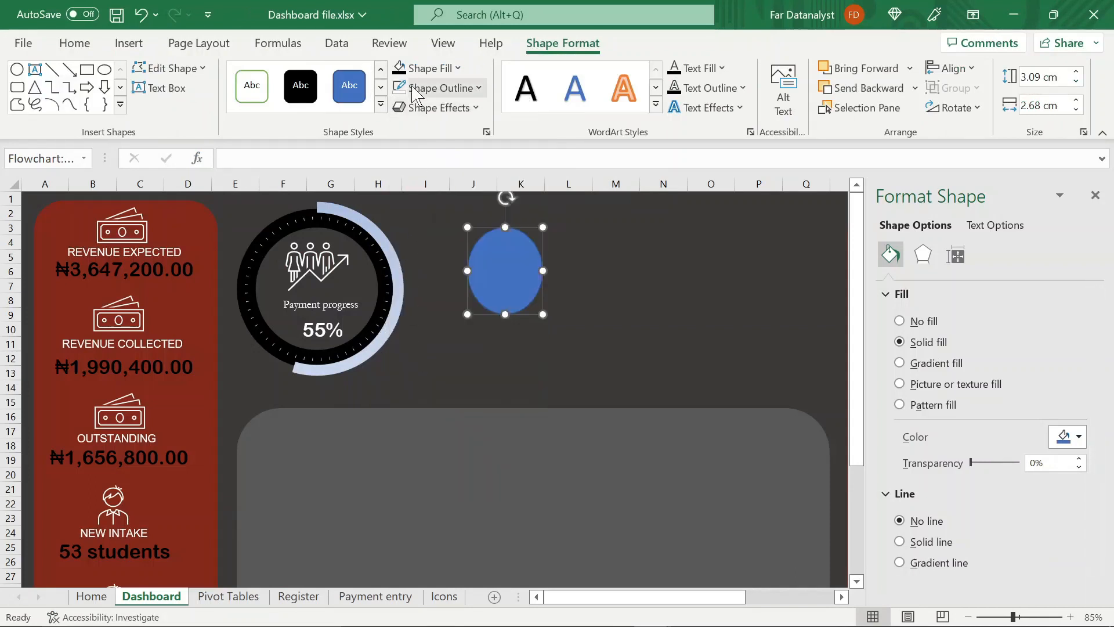
left_click(456, 69)
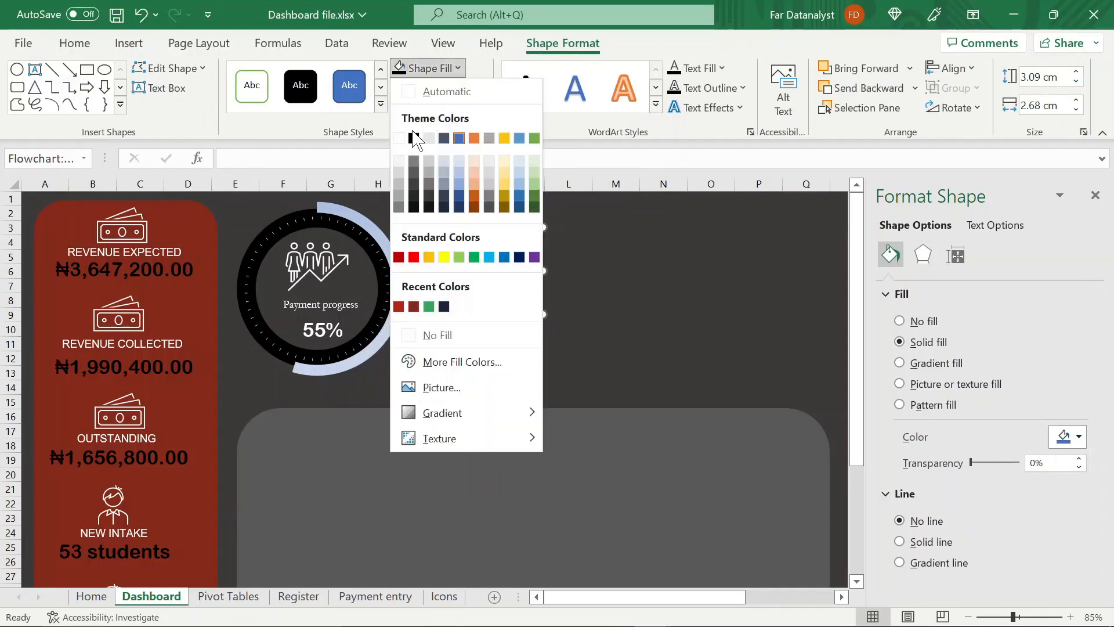
left_click(399, 139)
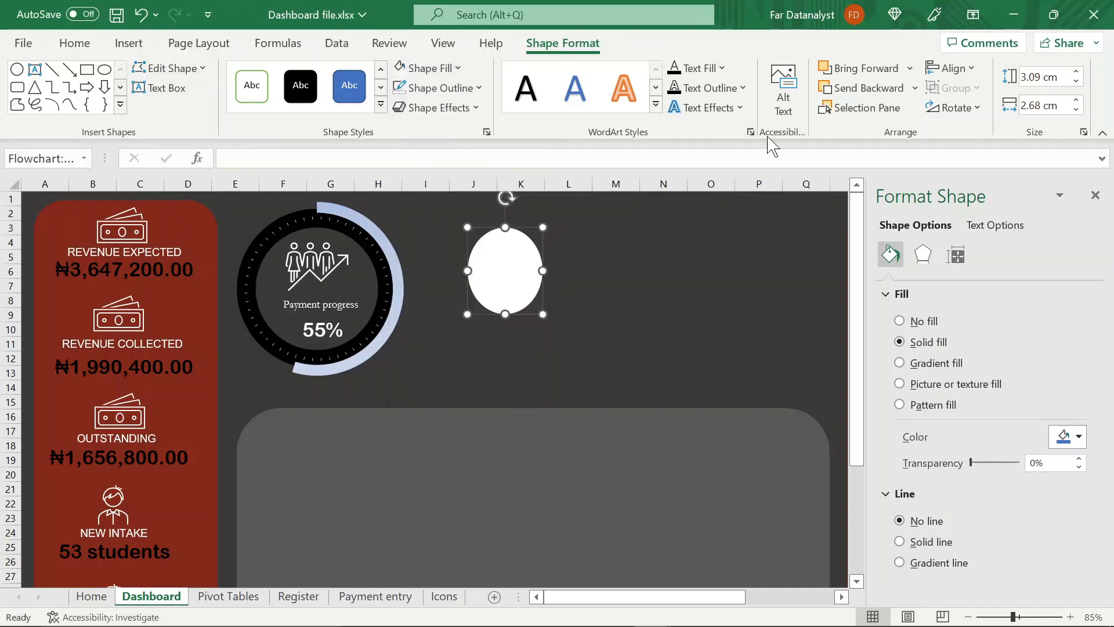
Set the white circle's height and width to 4.41 cm each
left_click(1044, 77)
type("4.41")
key("Tab")
type("4.41")
key("Return")
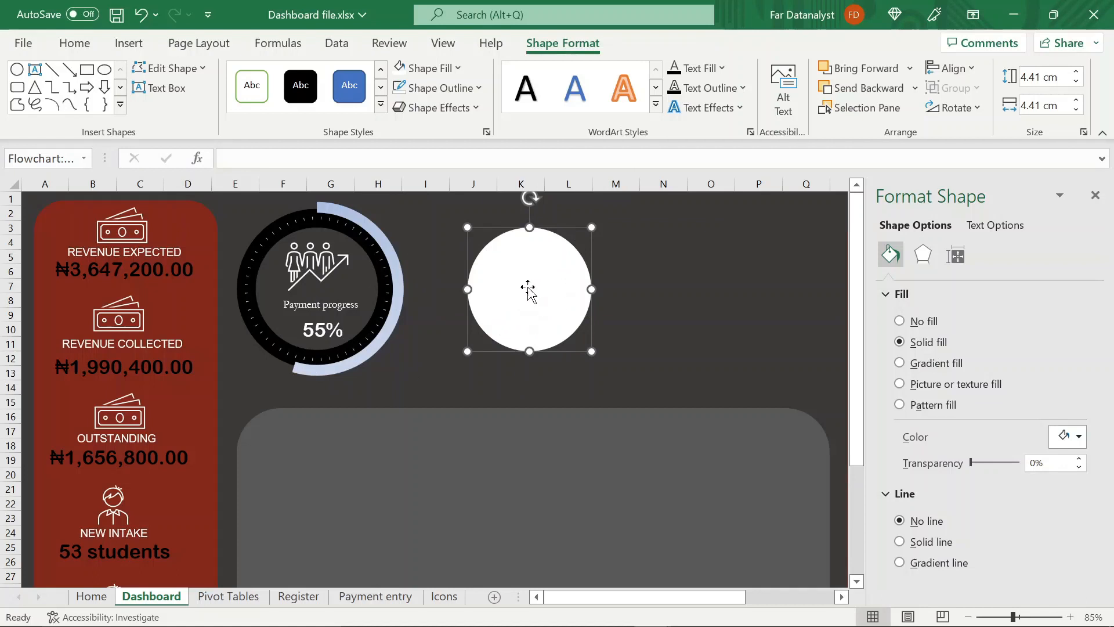
Recolor the people-with-rising-arrow icon, the "Payment progress" label and the percentage in the doughnut's hole to black
left_click(312, 271)
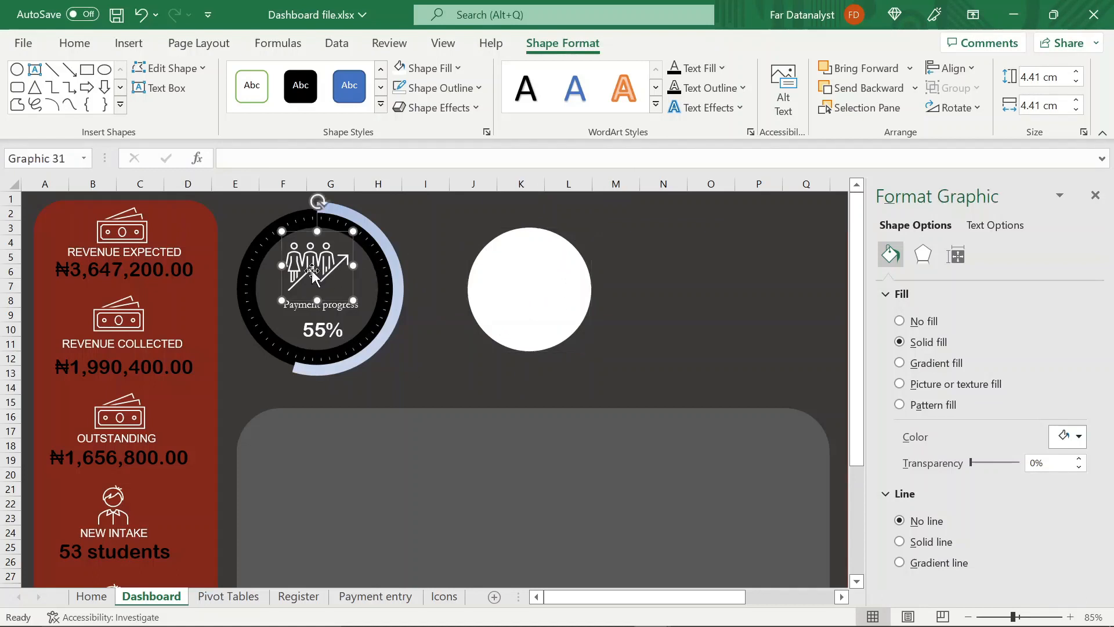
left_click(554, 47)
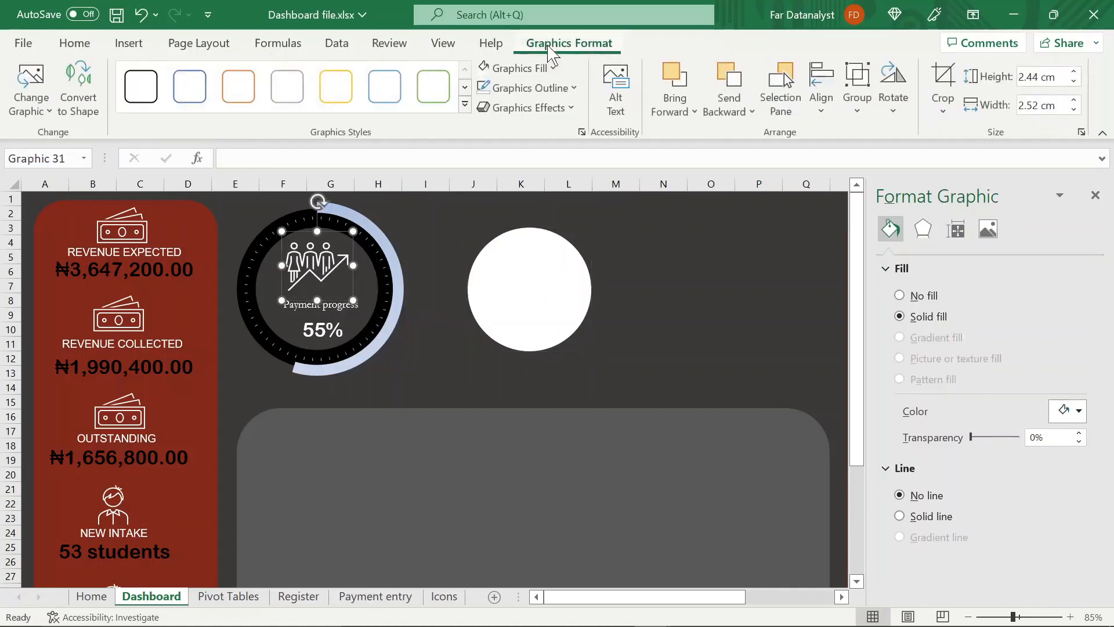
left_click(558, 72)
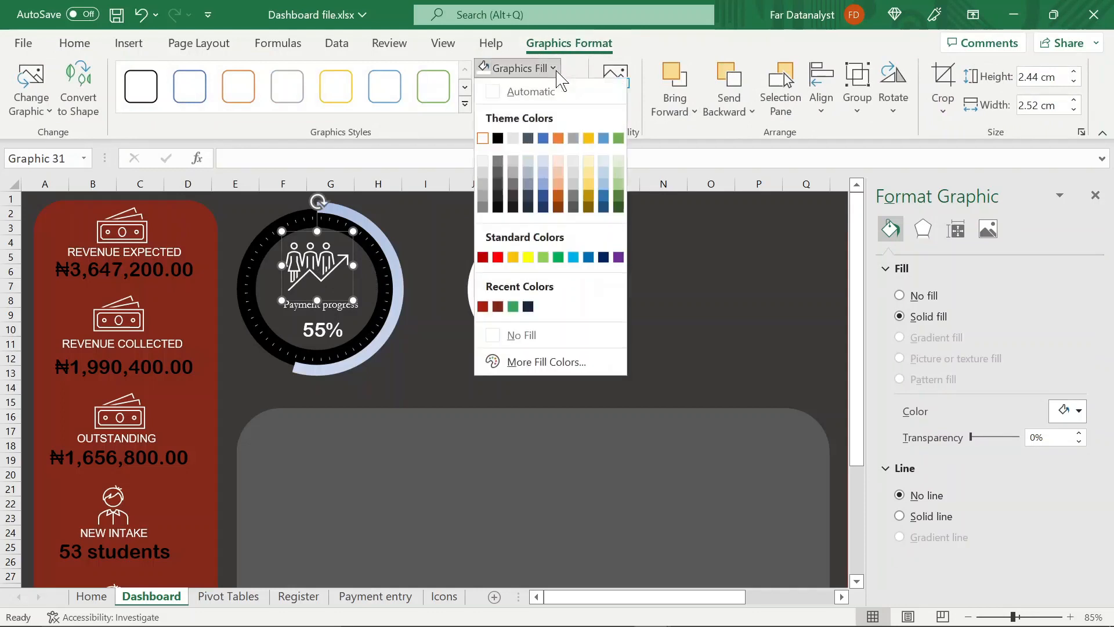
left_click(505, 140)
left_click(318, 307)
left_click(258, 106)
left_click(261, 194)
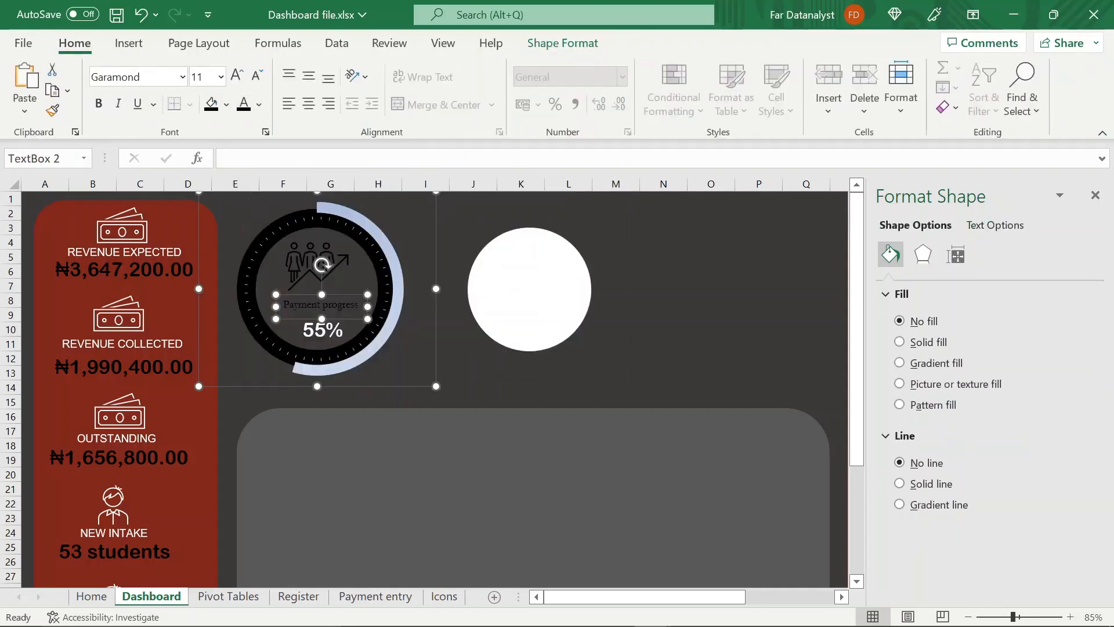
left_click(324, 326)
left_click(244, 105)
Move the white circle over the doughnut's hole and send it to the back
left_click_drag(507, 283, 296, 277)
right_click(296, 277)
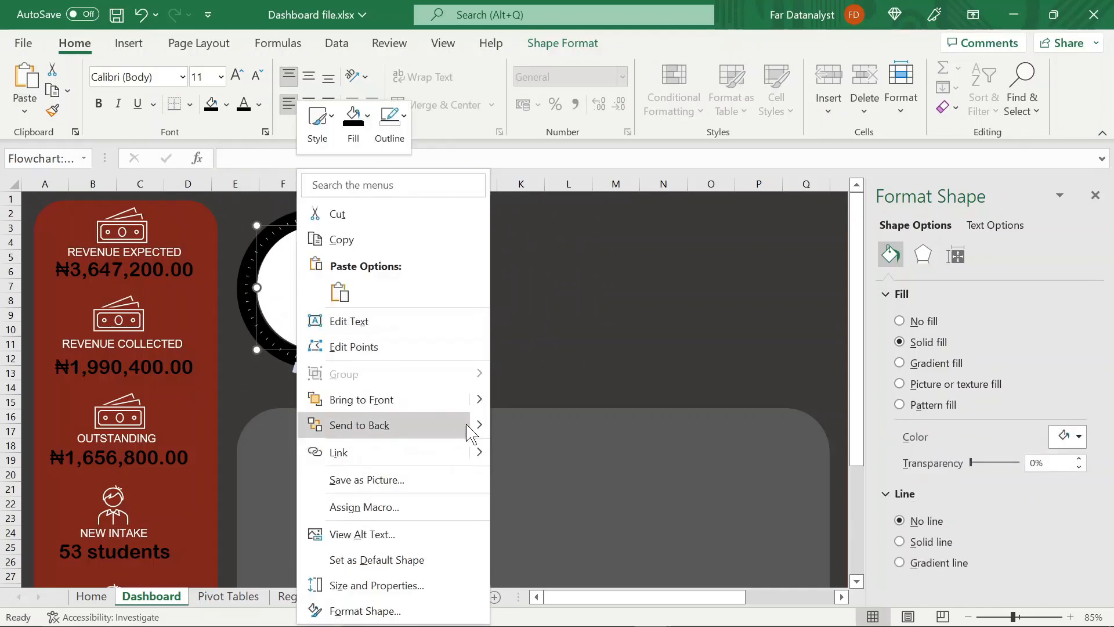
mouse_move(477, 428)
left_click(518, 426)
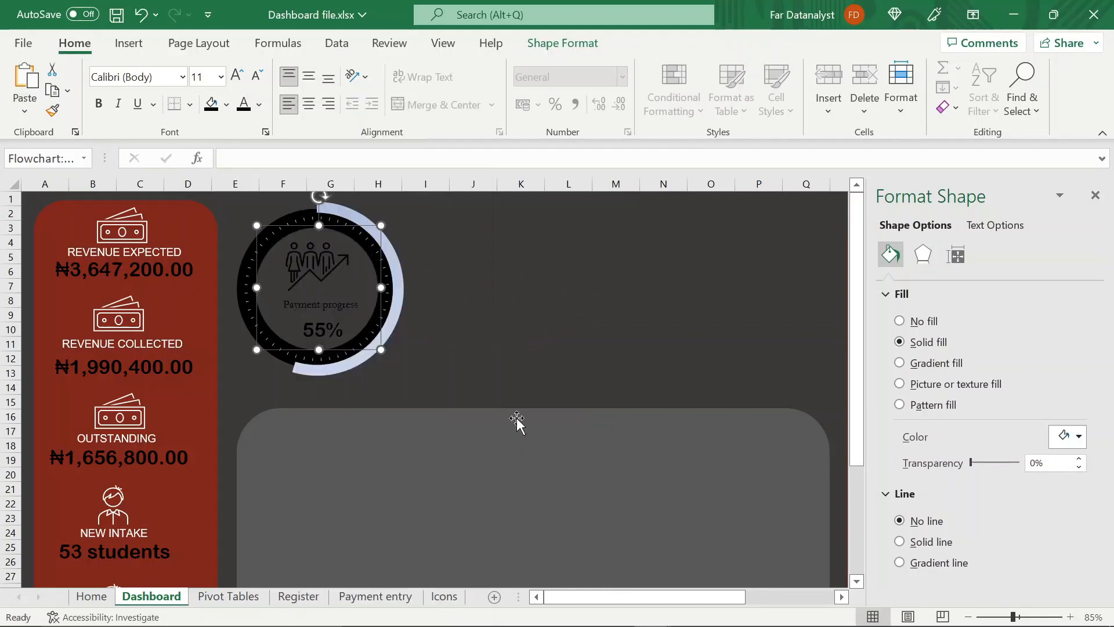
Send the dark background rectangle to the back, behind the white circle, and save the workbook
left_click(514, 279)
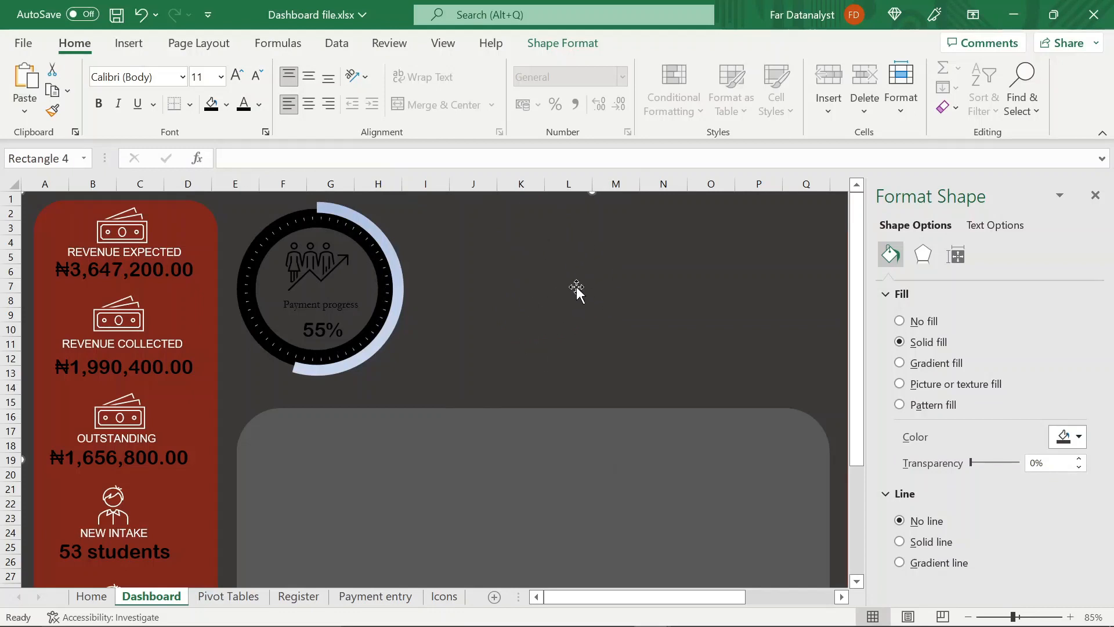
right_click(563, 235)
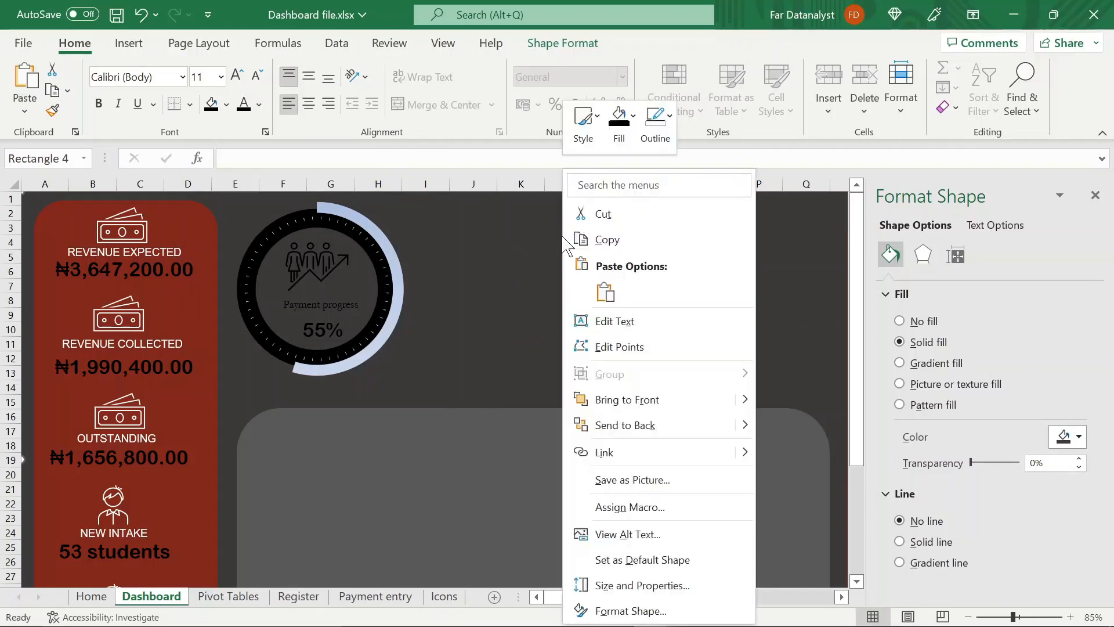
left_click(710, 428)
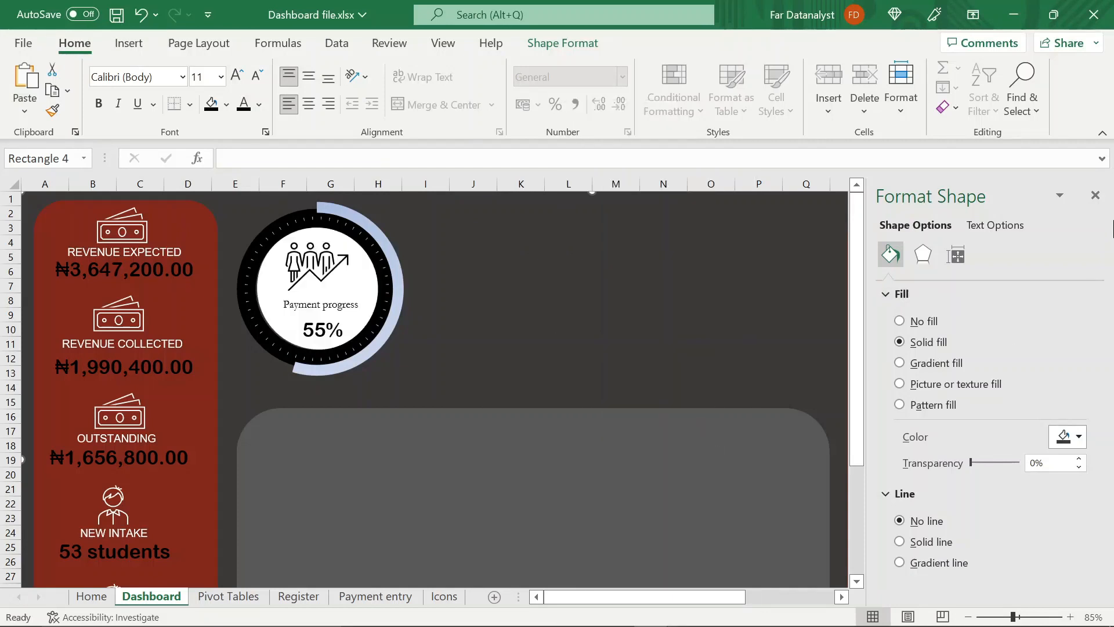
key("ctrl+s")
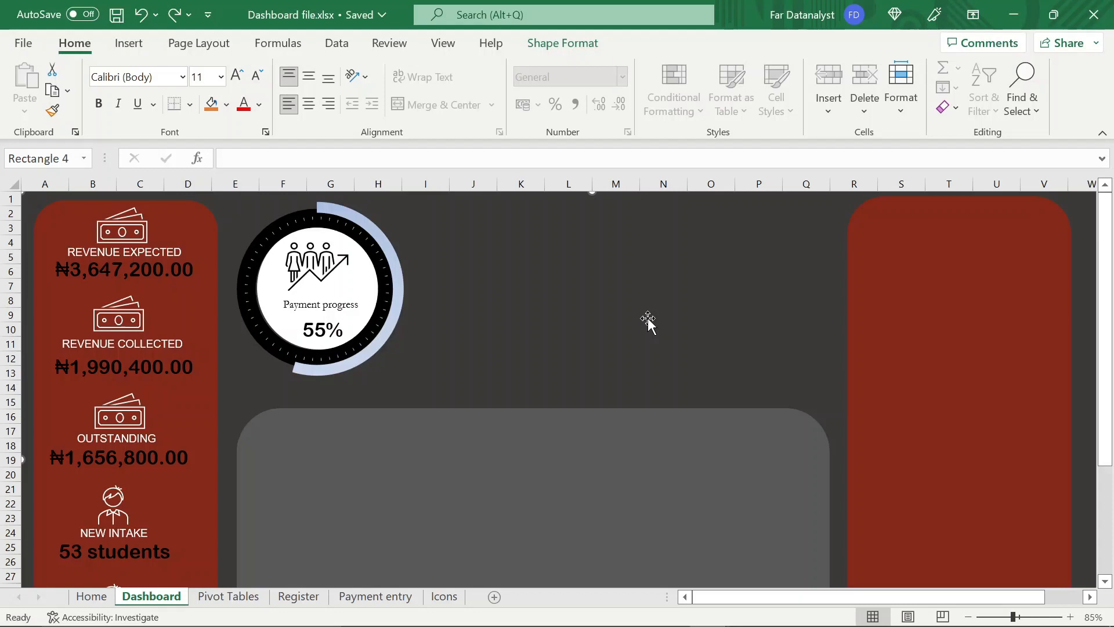
Copy the student-status PivotTable on the Pivot Tables sheet and paste it starting at cell H1
left_click(229, 596)
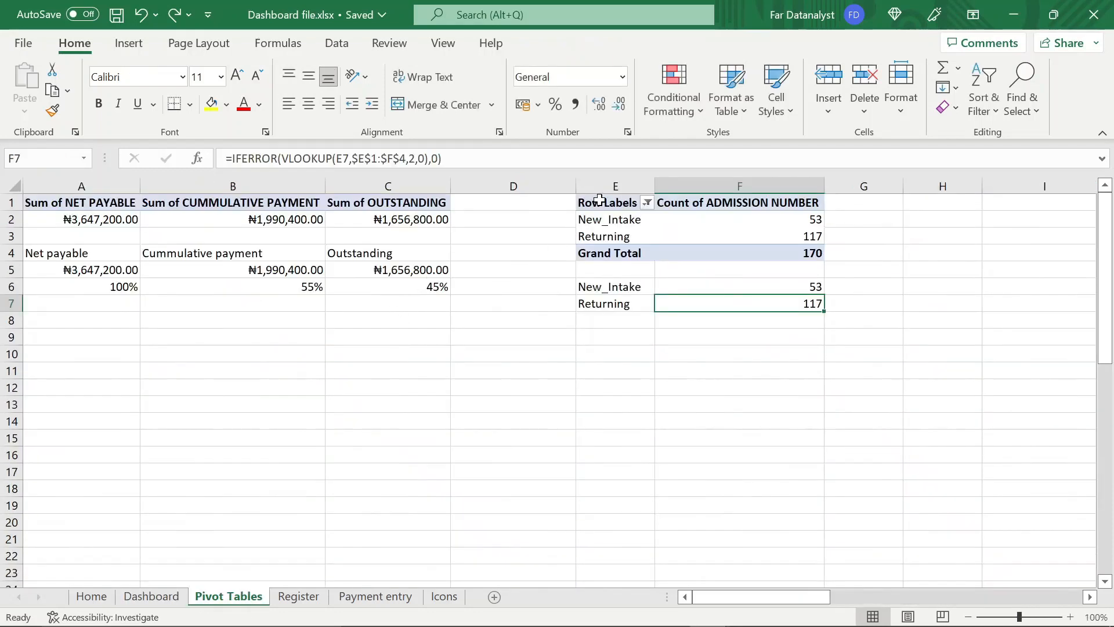
left_click(600, 200)
key("shift+Right")
key("shift+Right")
key("shift+Left")
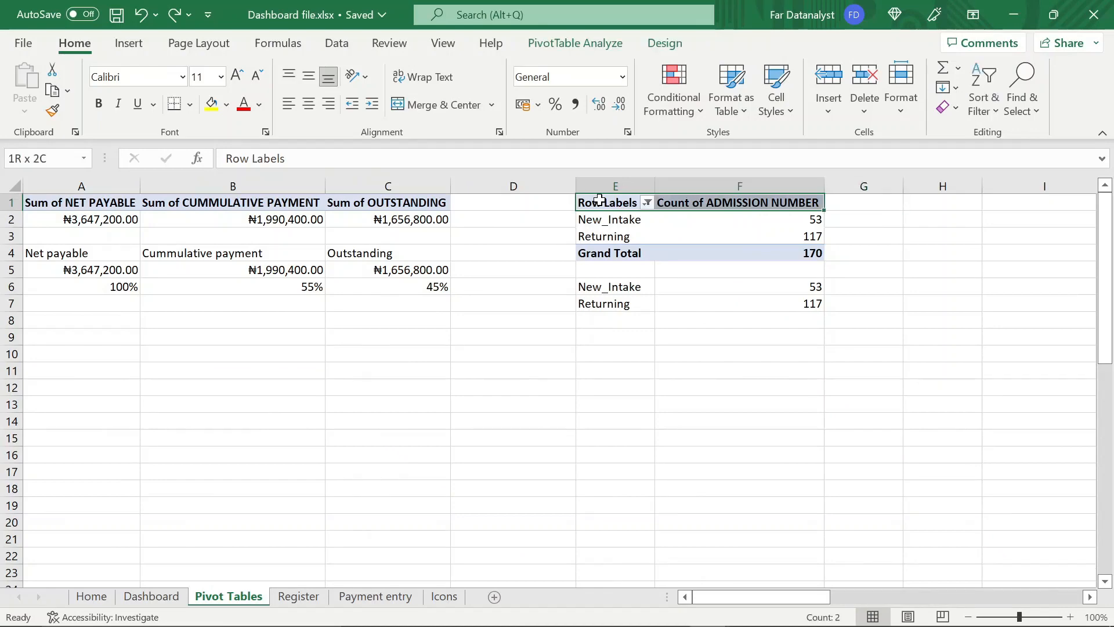
key("ctrl+c")
left_click(946, 202)
key("ctrl+v")
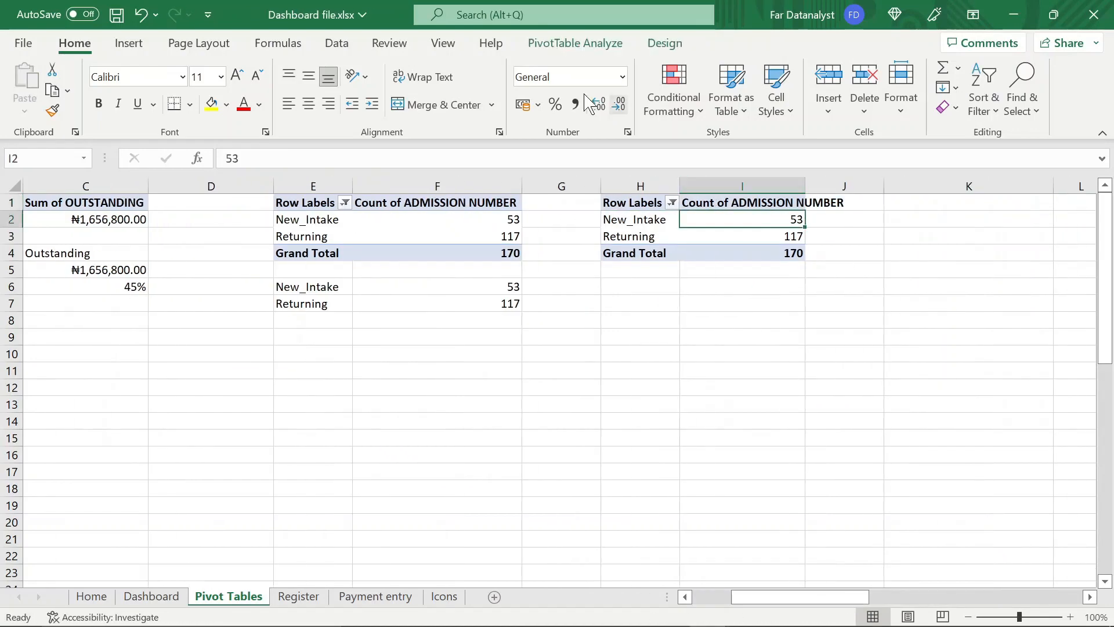
Remove the STUDENT STATUS row field and the Count of ADMISSION NUMBER value from the copied PivotTable
left_click(597, 43)
left_click(1028, 68)
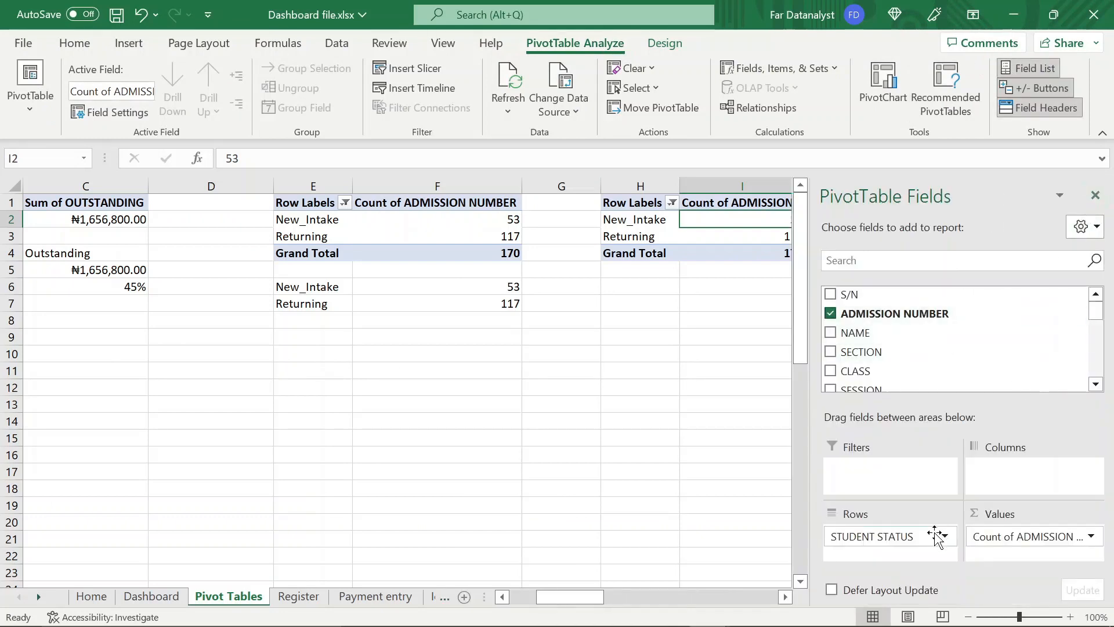
left_click_drag(935, 536, 682, 471)
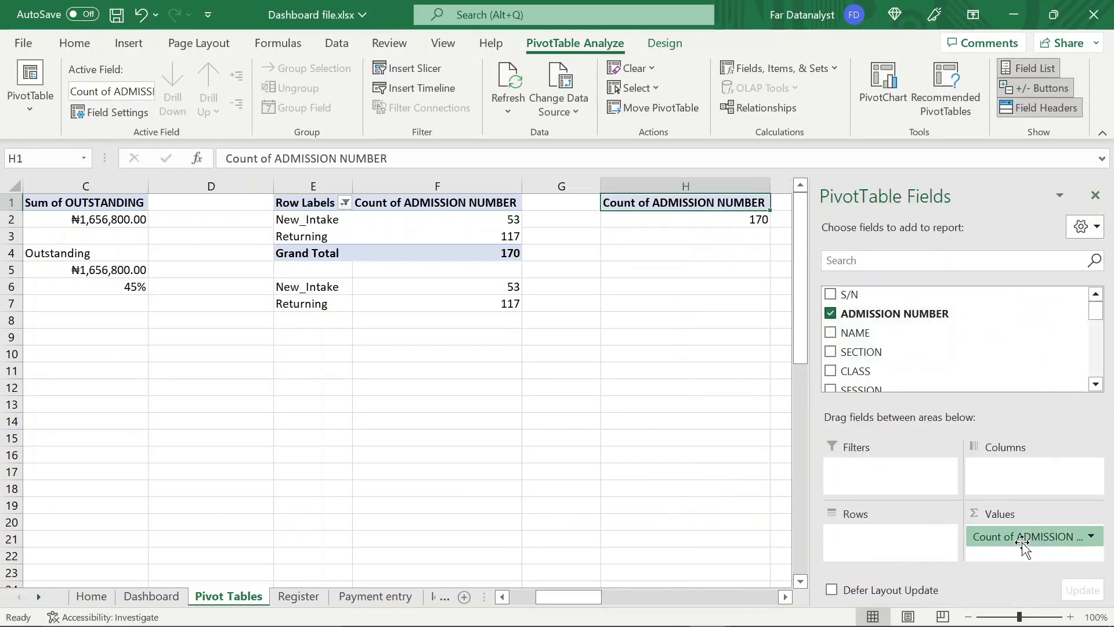
left_click_drag(1023, 545, 721, 500)
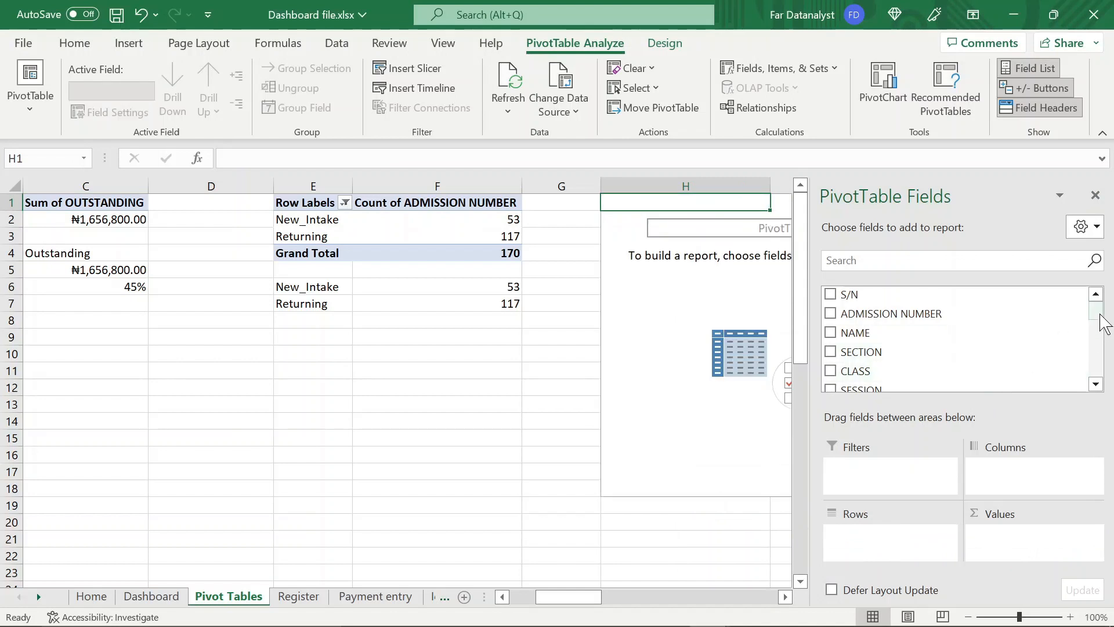
Add PAYMENT STATUS as the row field and the count of ADMISSION NUMBER as the value in the copied PivotTable
scroll(1101, 317, "down", 5)
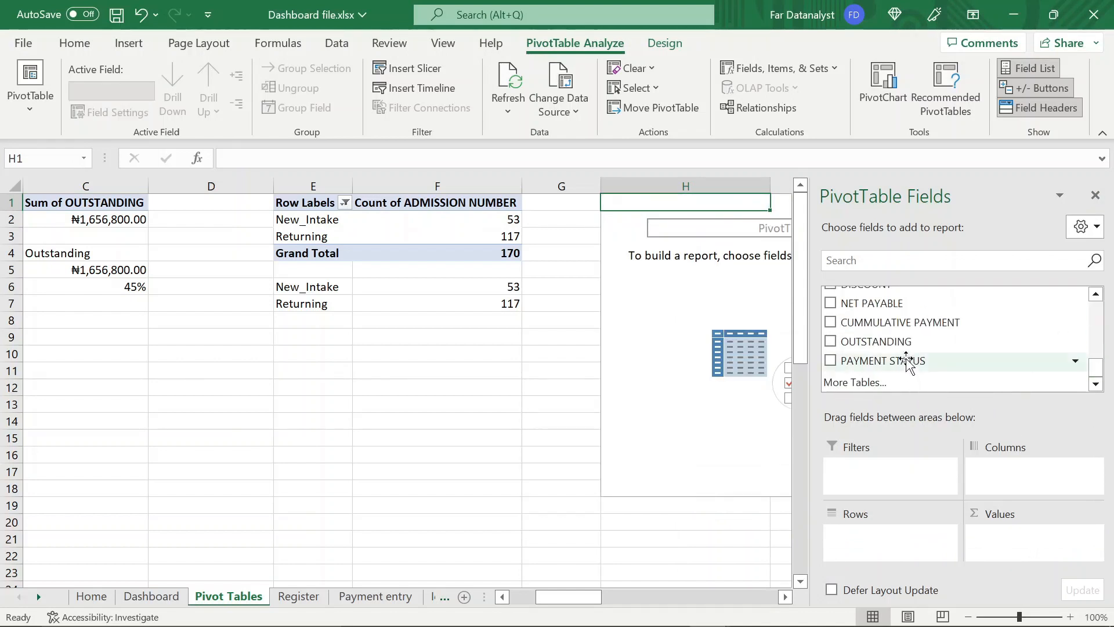
left_click_drag(908, 363, 882, 543)
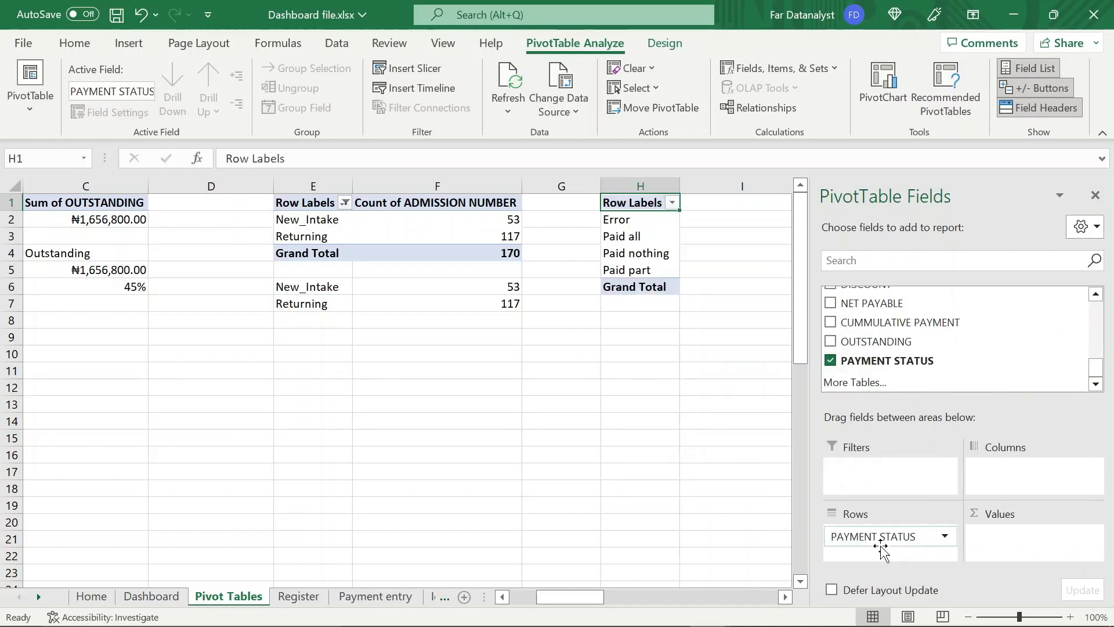
left_click(638, 221)
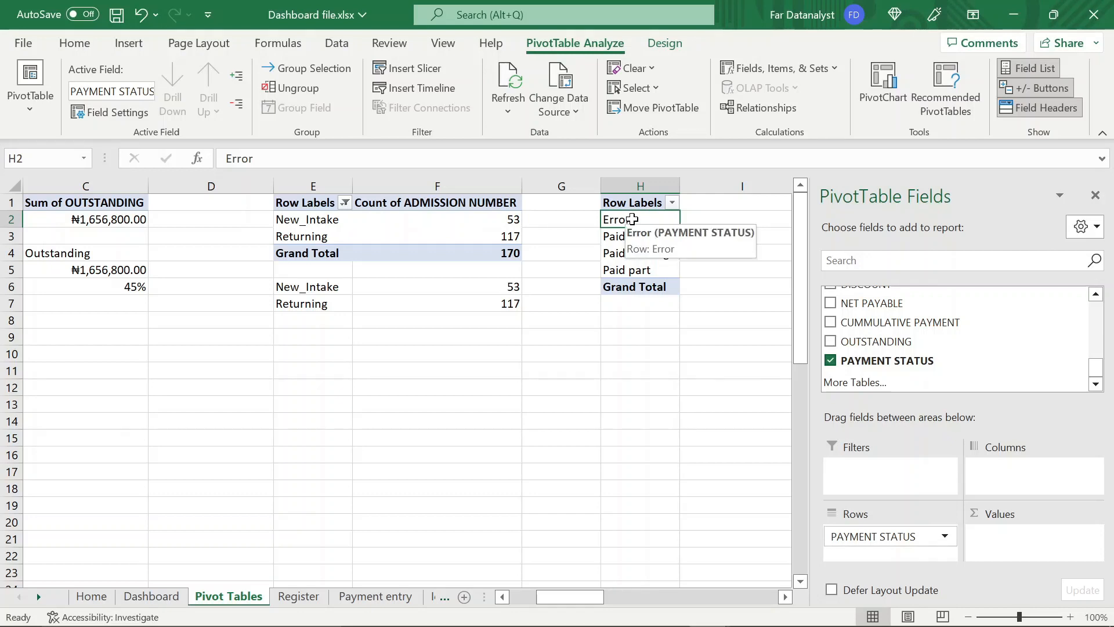
scroll(963, 316, "up", 10)
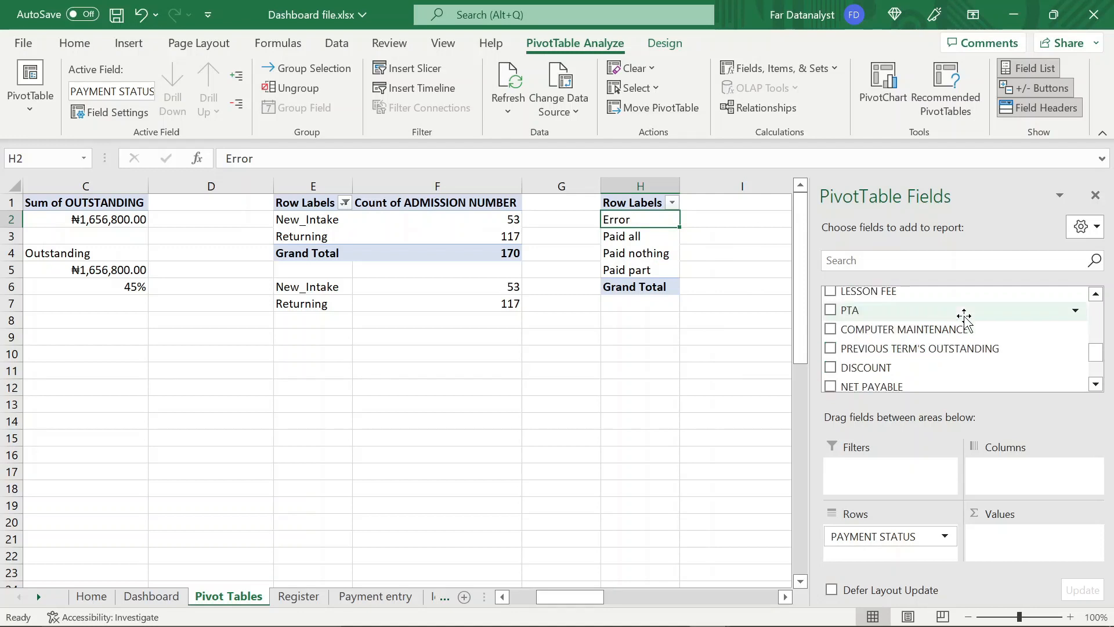
scroll(965, 318, "up", 1)
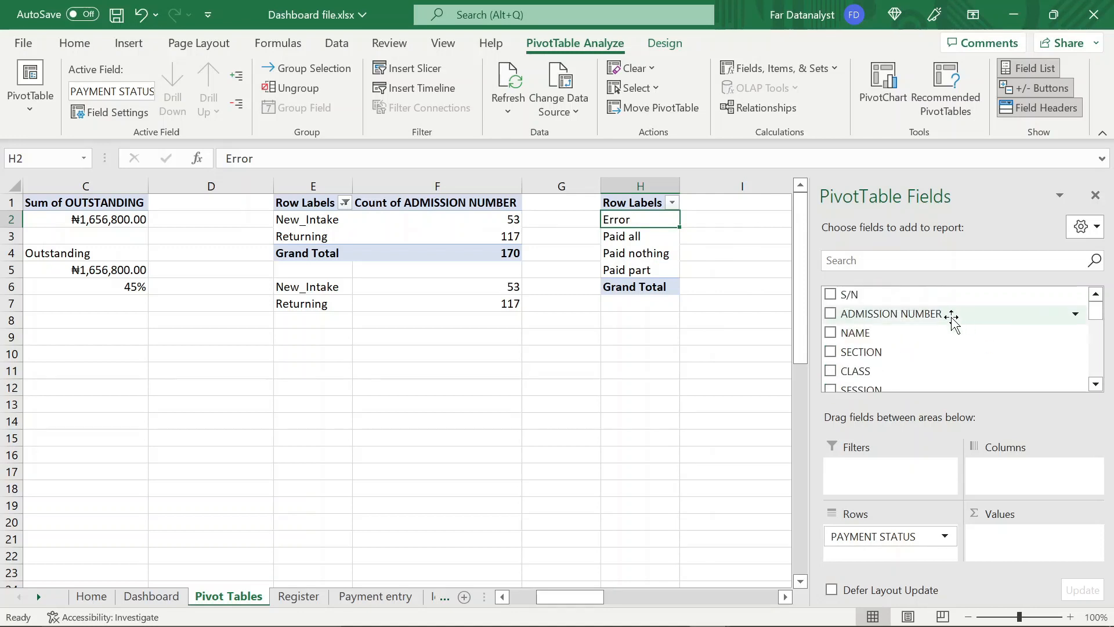
left_click_drag(951, 318, 1039, 537)
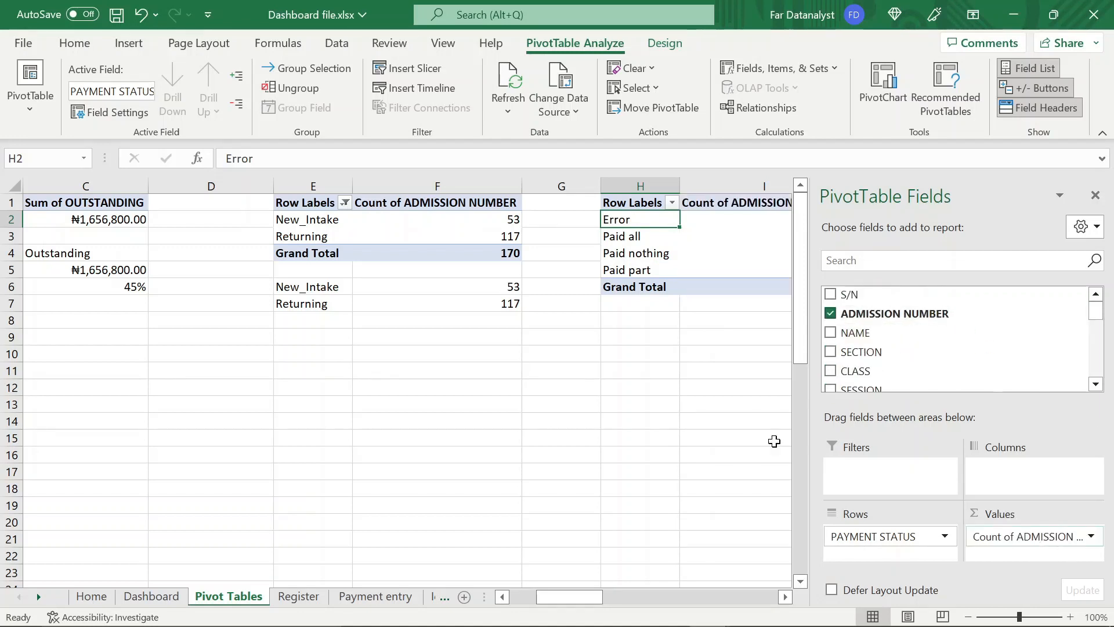
scroll(774, 360, "right", 8)
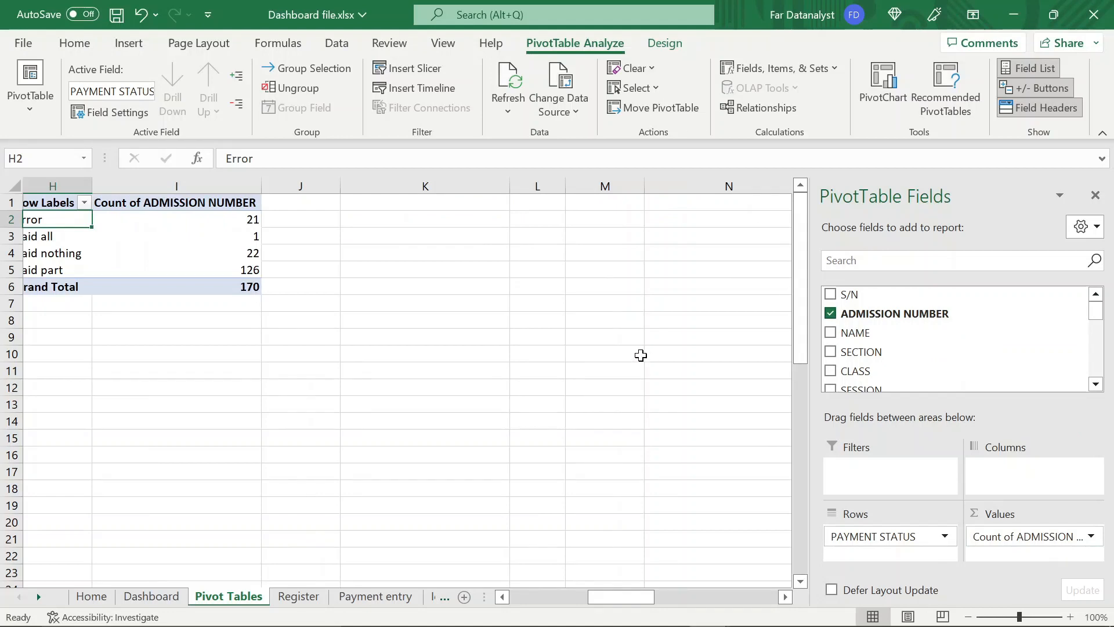
Examine the student count for each payment status and the grand total in the new PivotTable
scroll(641, 355, "left", 3)
left_click(393, 283)
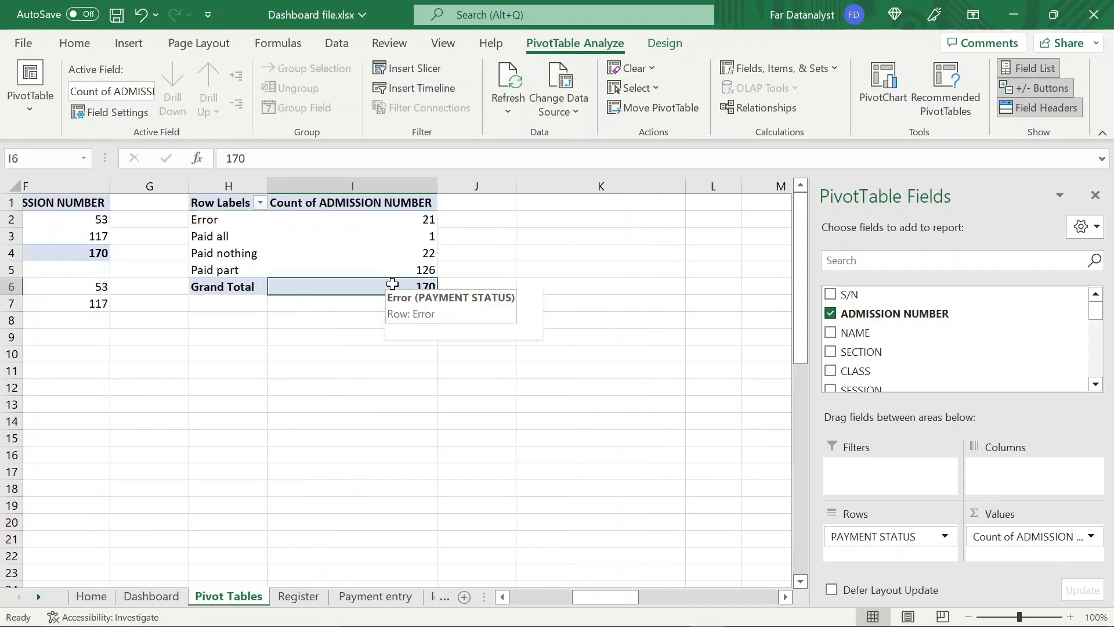
left_click(413, 218)
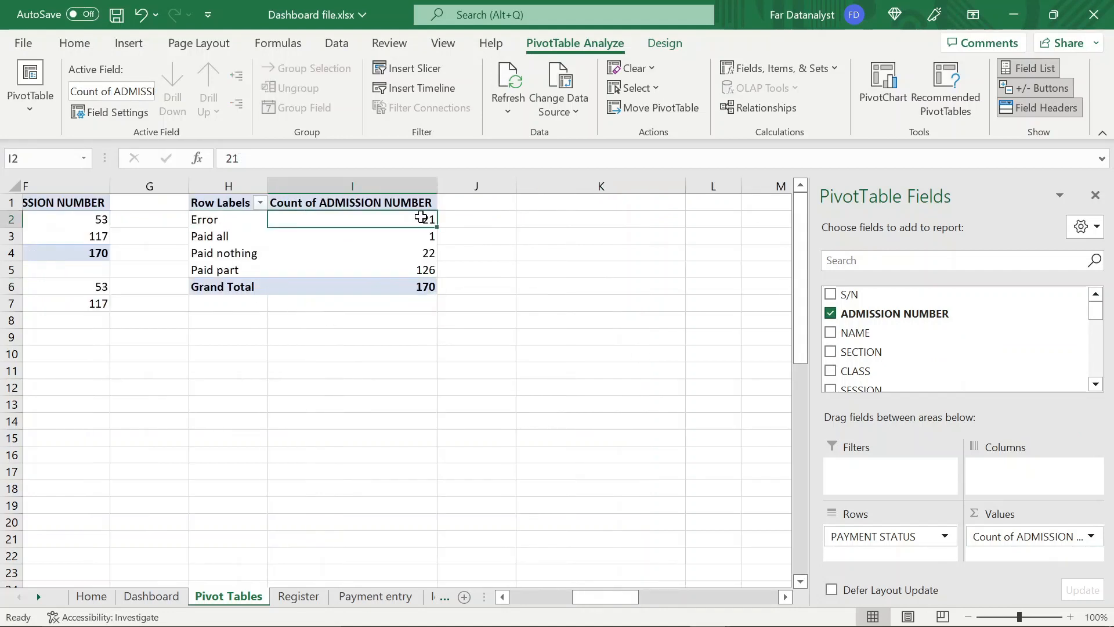
left_click(377, 238)
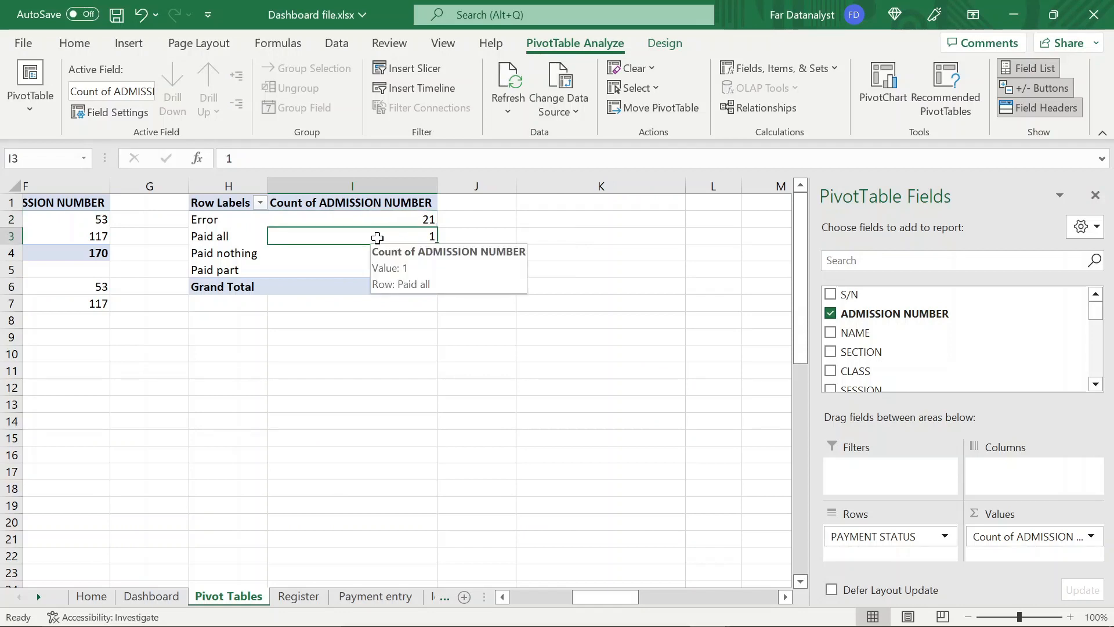
left_click(350, 258)
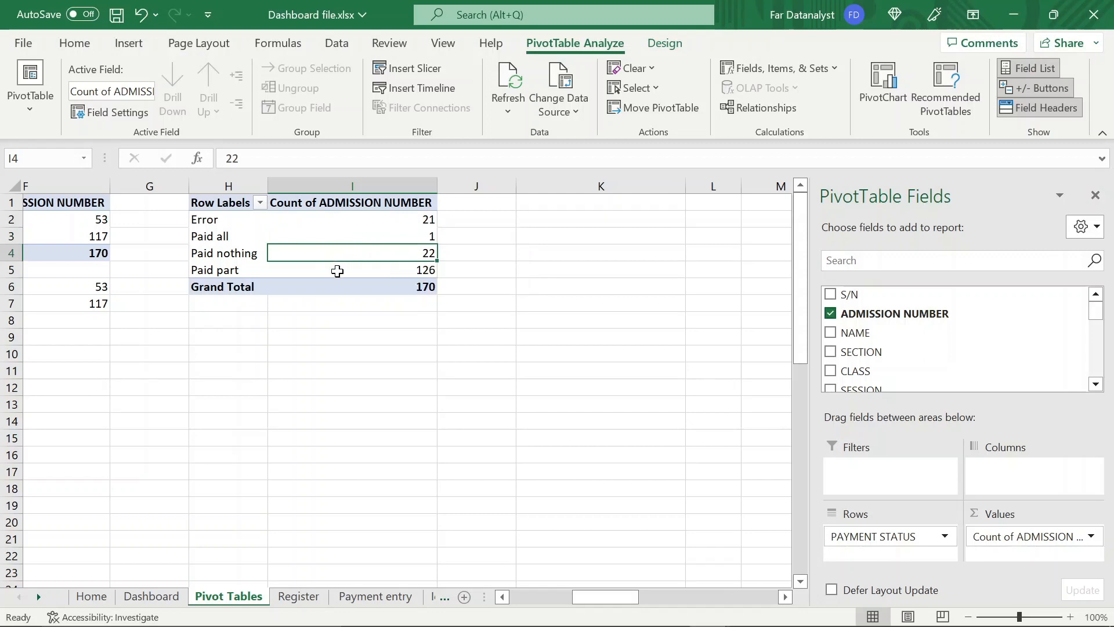
left_click(337, 271)
mouse_move(339, 270)
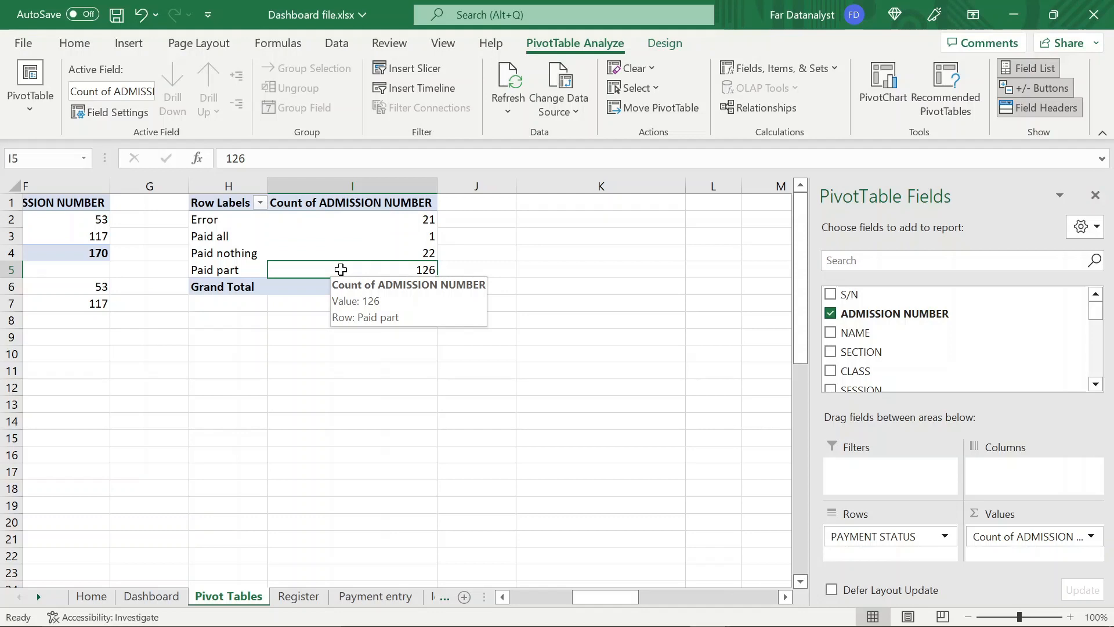
Show the payment-status PivotTable's admission counts as % of Grand Total
left_click(391, 230)
right_click(391, 230)
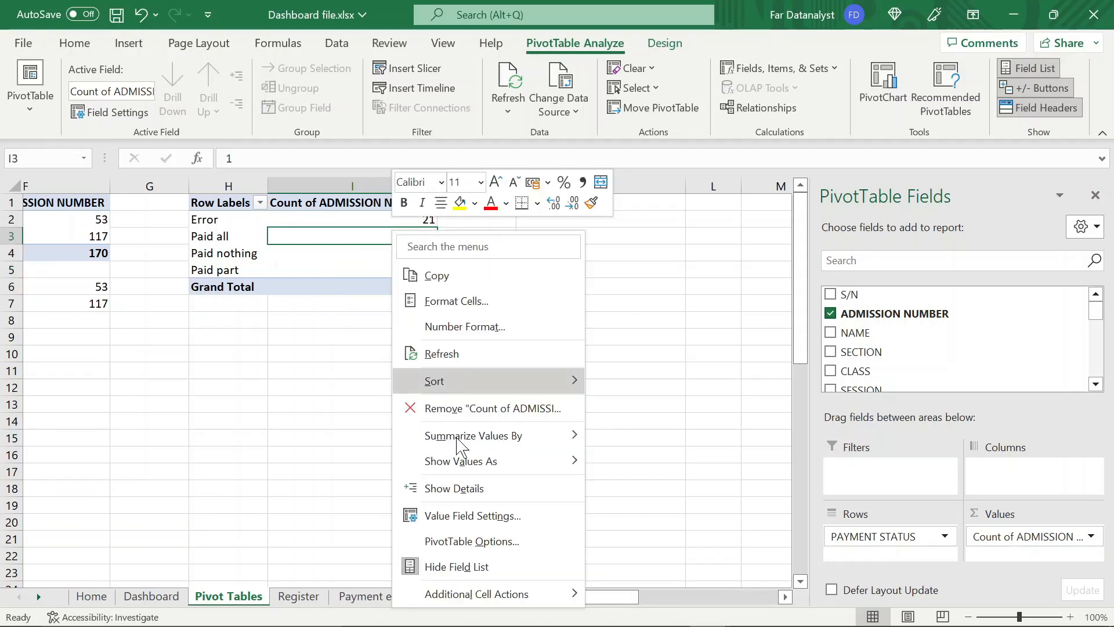
mouse_move(561, 470)
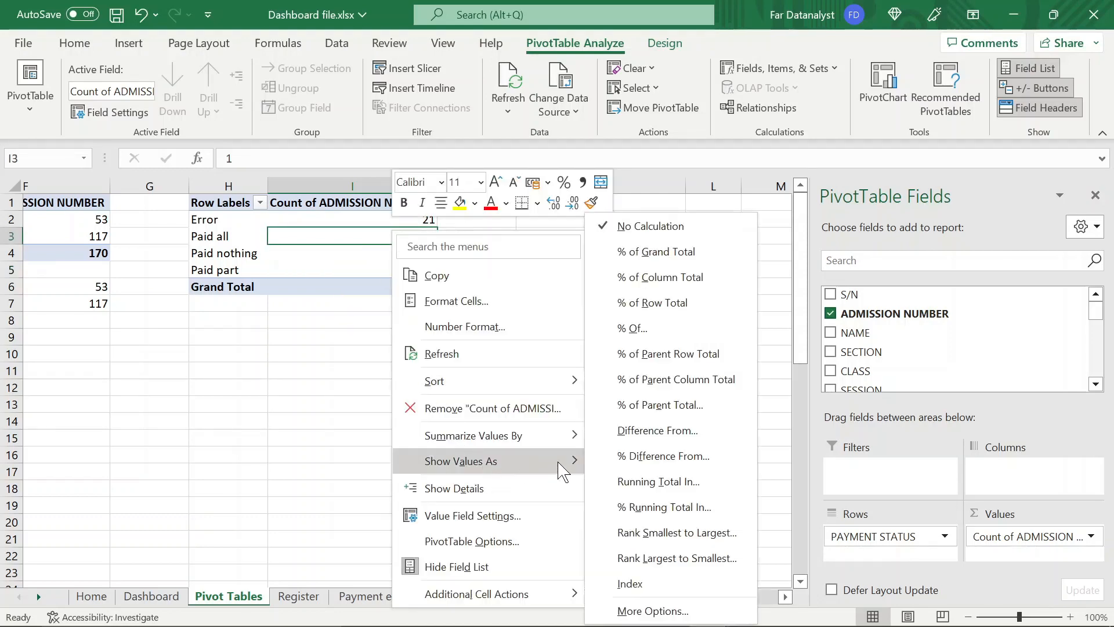
left_click(669, 256)
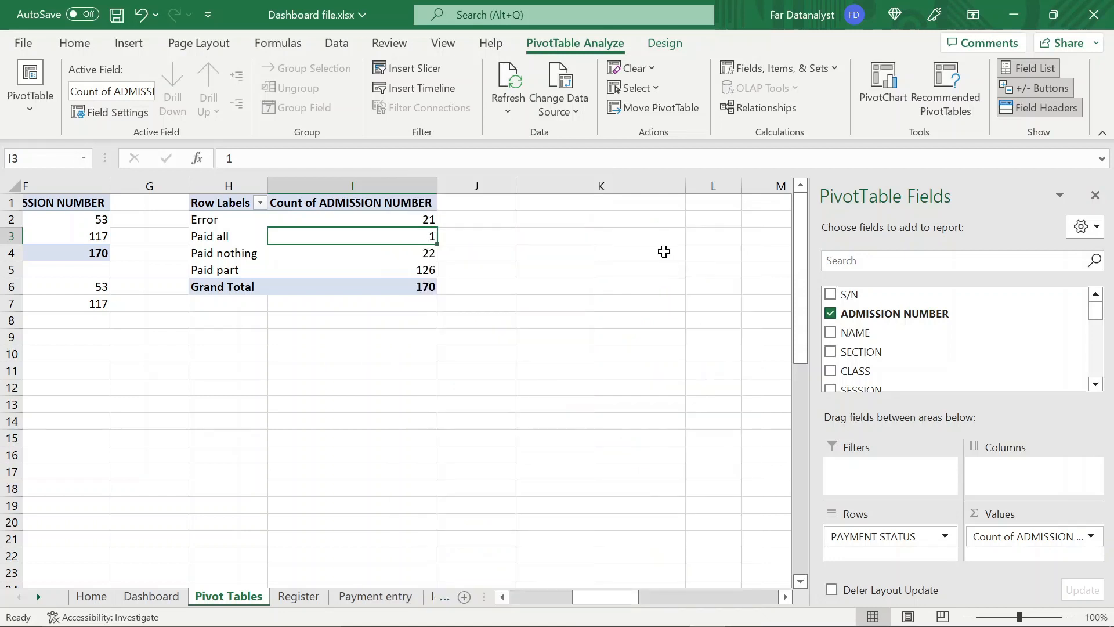
left_click(415, 254)
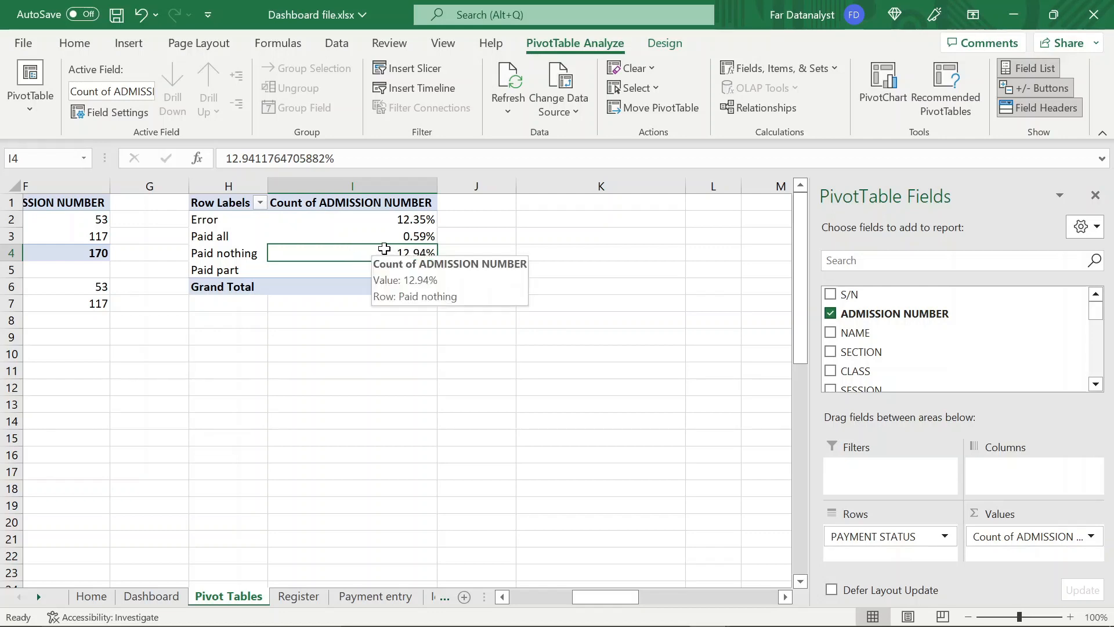
Copy the four payment-status labels from H2:H5 and paste them into H8:H11 below the PivotTable
scroll(295, 331, "left", 3)
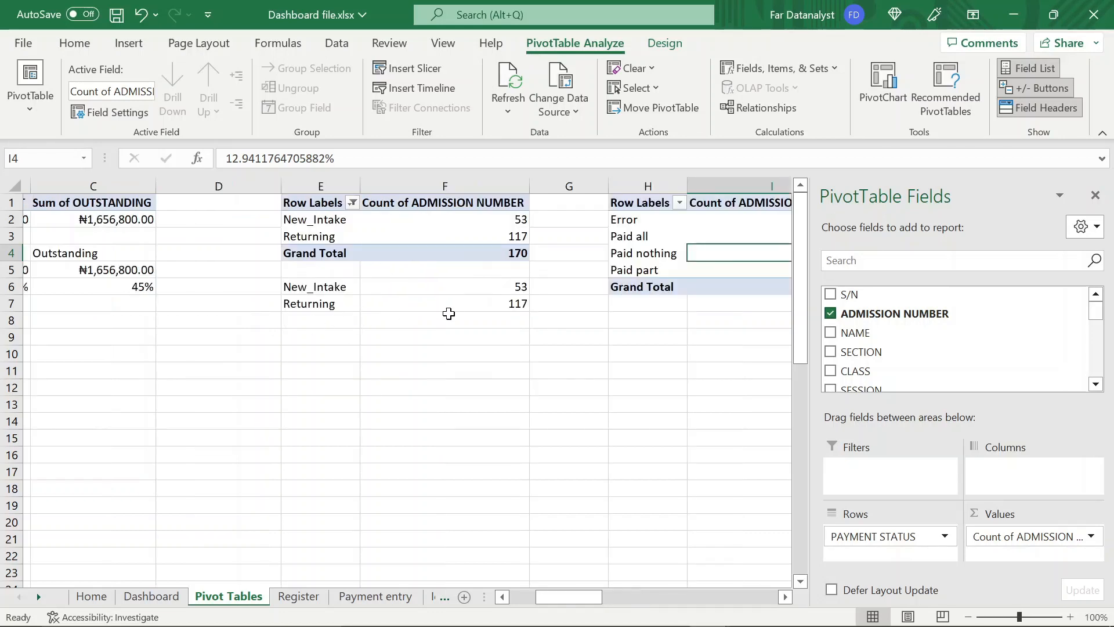
scroll(449, 314, "right", 2)
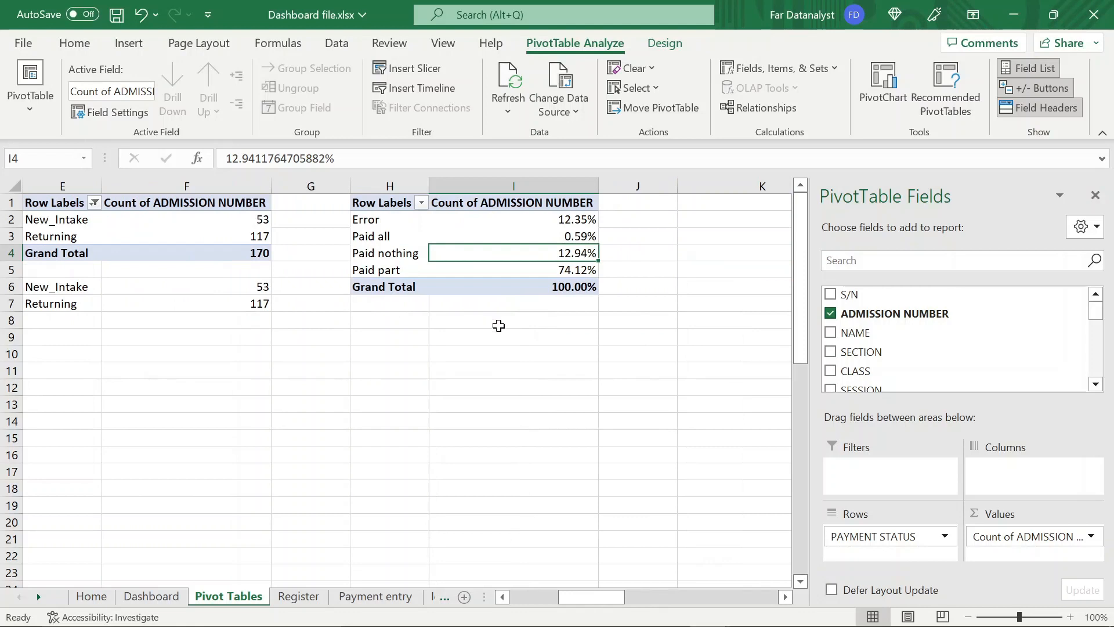
left_click(388, 326)
left_click(380, 336)
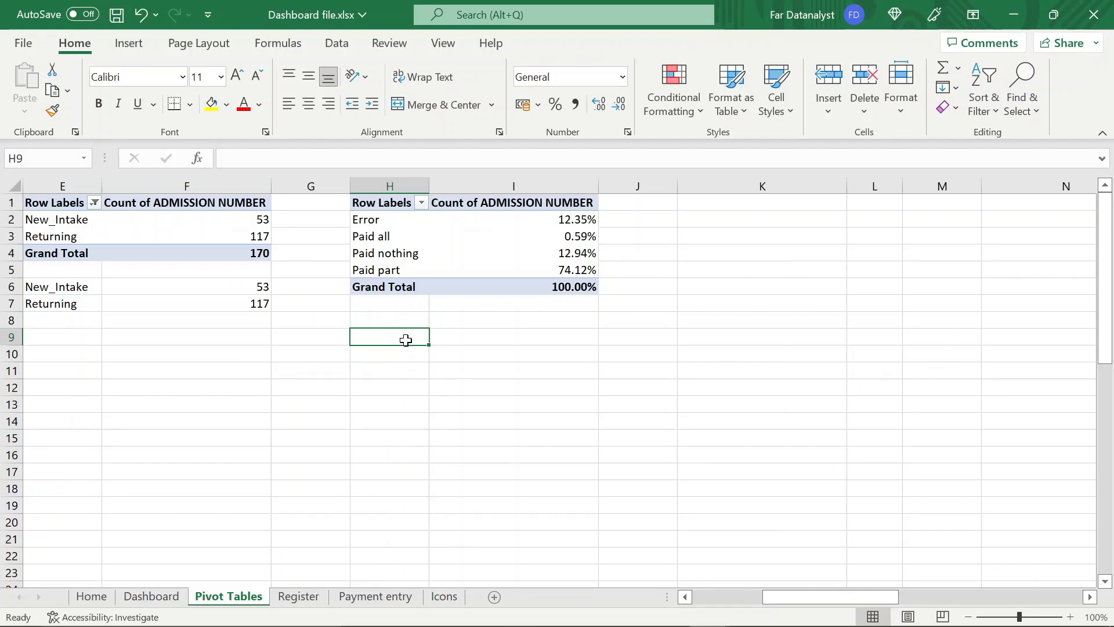
left_click(386, 225)
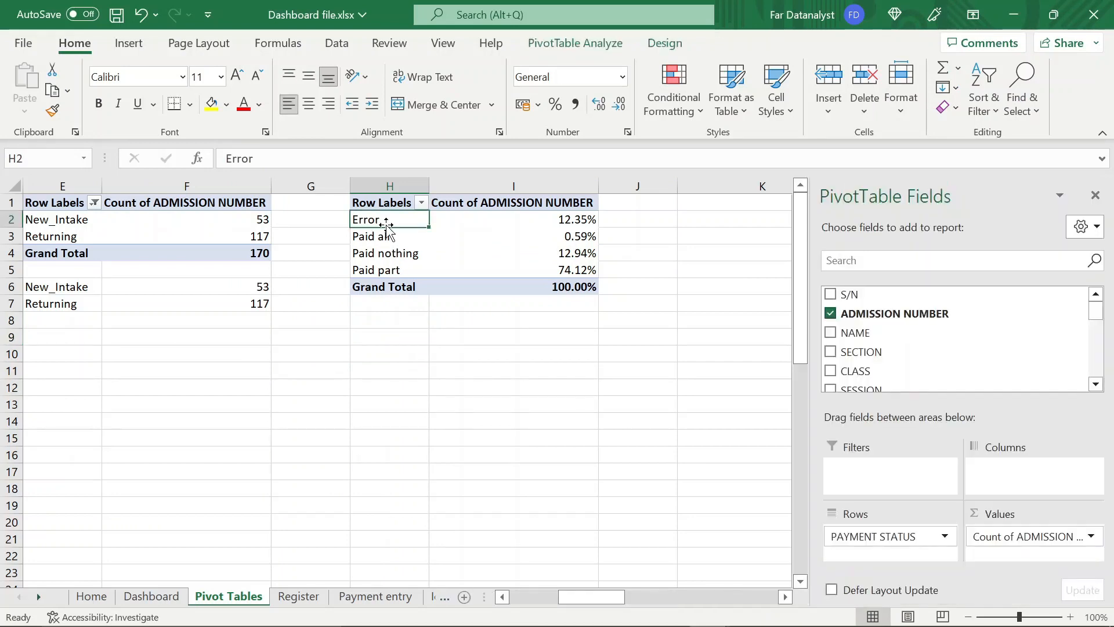
key("shift+Down")
key("shift+Down")
key("shift+Down")
key("ctrl+c")
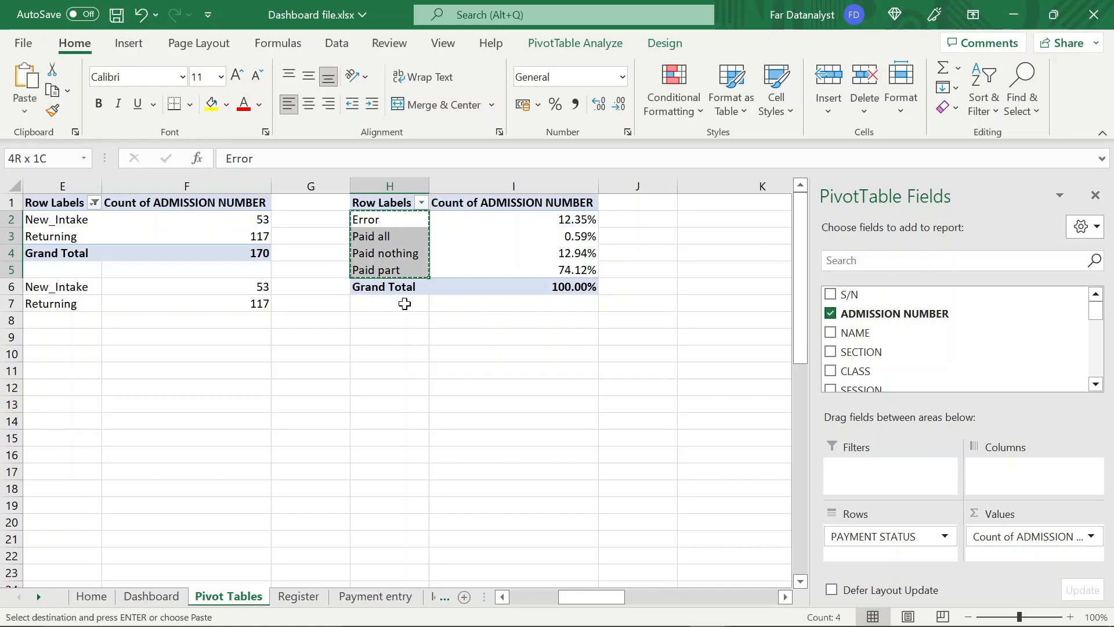
left_click(395, 323)
key("ctrl+v")
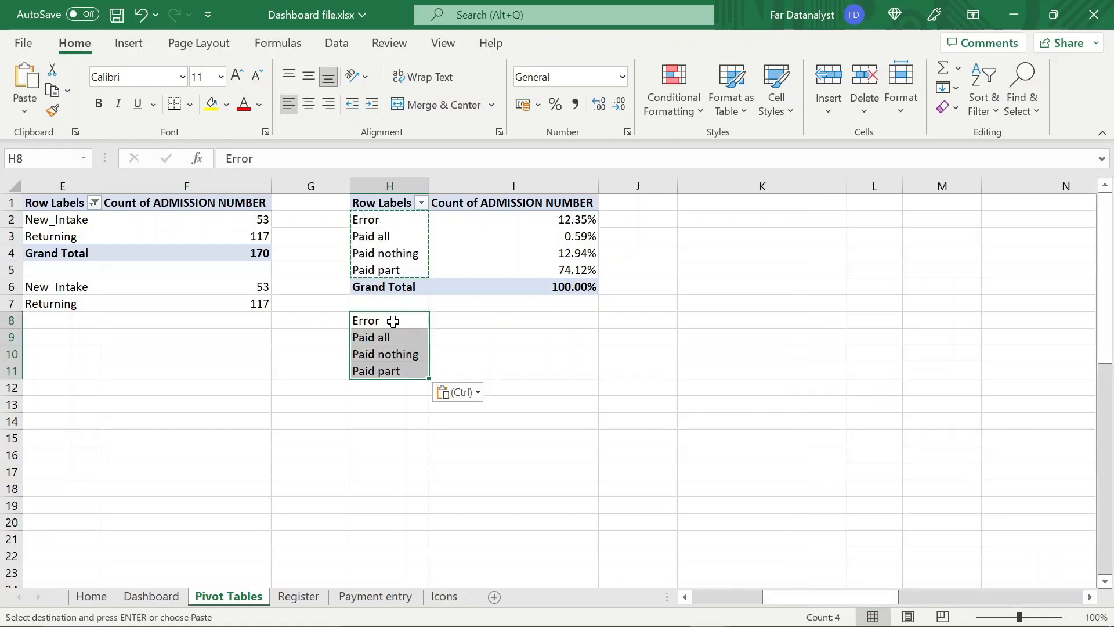
Start a VLOOKUP formula in cell I8 with H8 as its lookup value
left_click(493, 320)
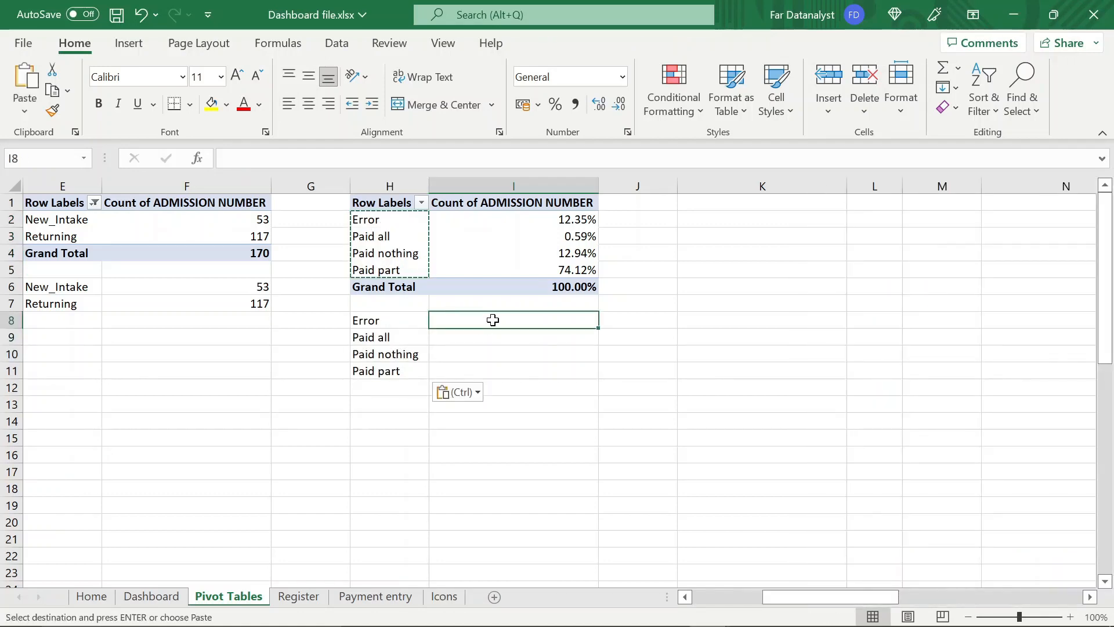
key("Escape")
type("=")
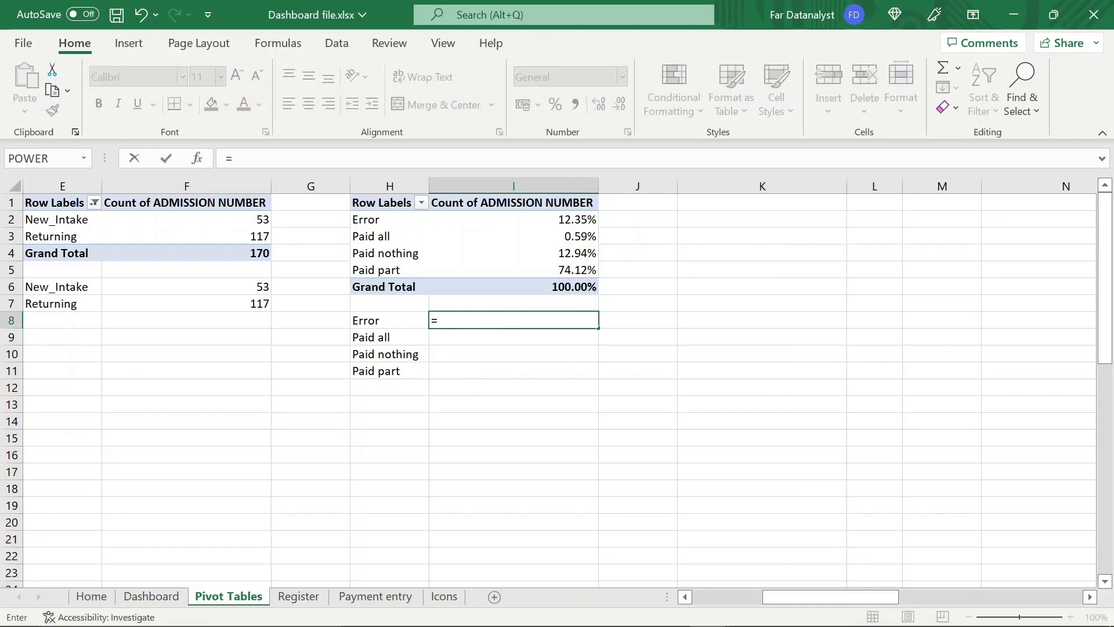
type("vlo")
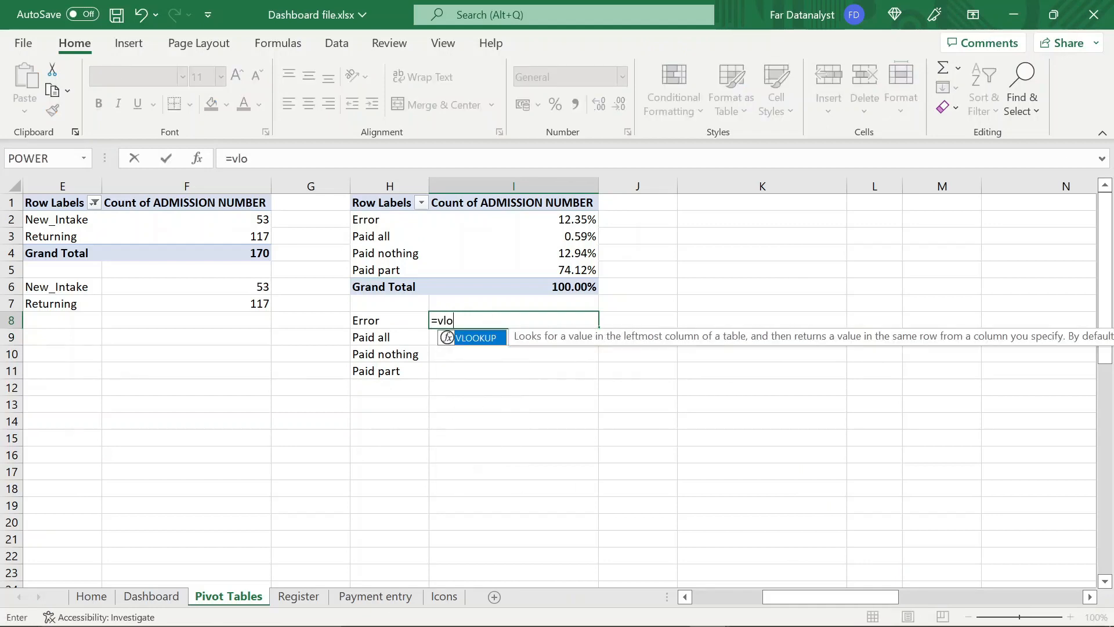
double_click(490, 339)
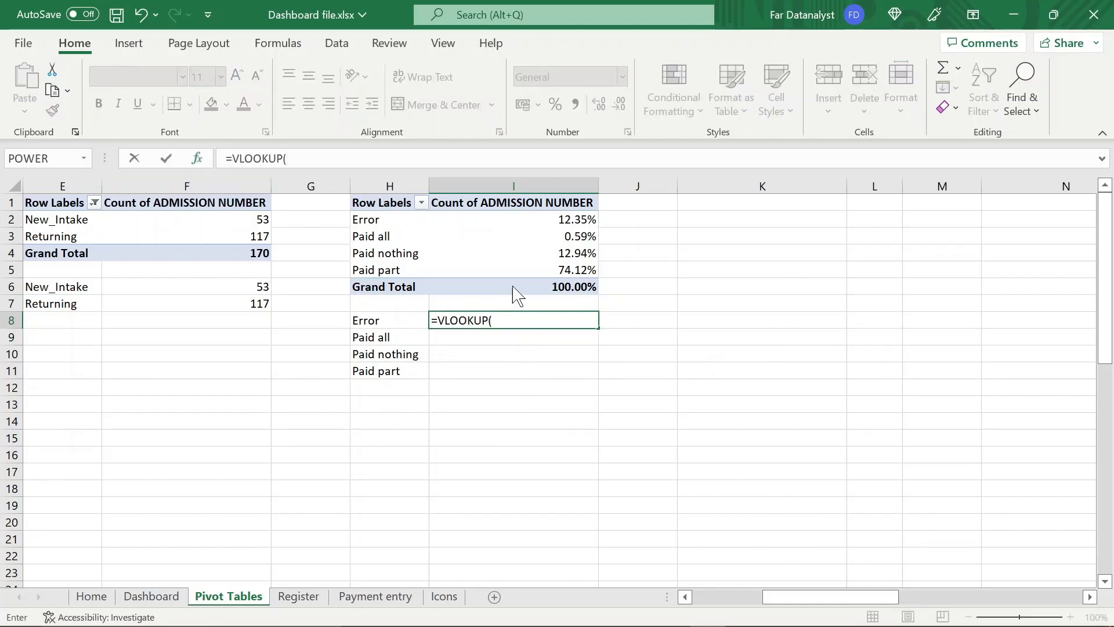
key("ctrl+a")
left_click_drag(690, 223, 771, 285)
left_click(415, 322)
key("Tab")
Complete the VLOOKUP arguments in I8 with table array $H$1:$I$6, column index 2 and range lookup 0
left_click(397, 203)
key("ctrl+shift+Right")
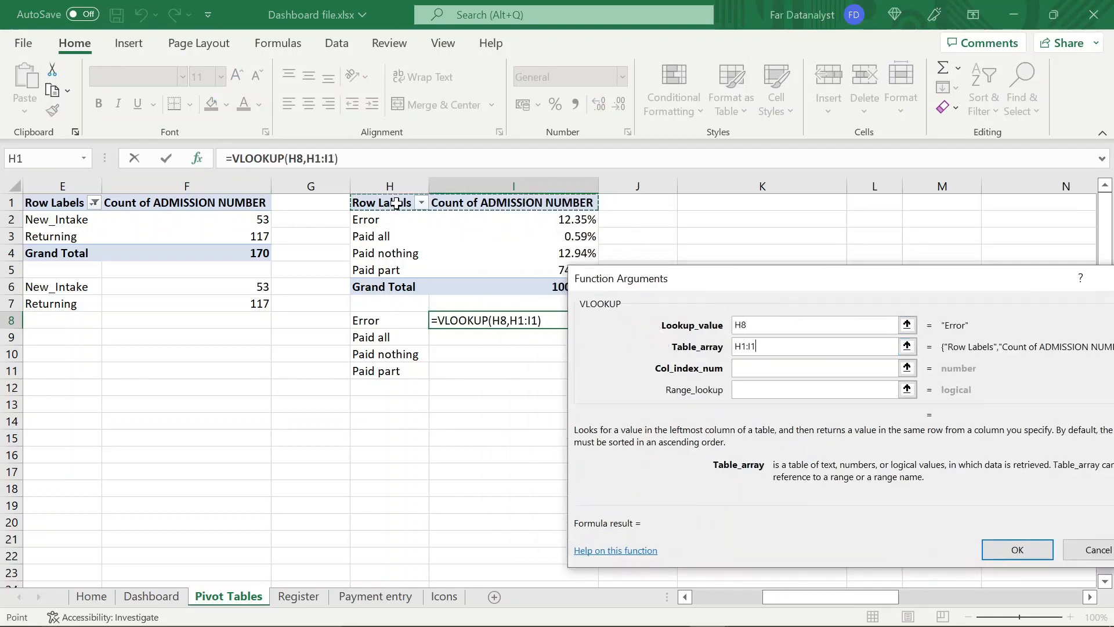
key("ctrl+shift+Down")
key("F4")
key("Tab")
type("2")
key("Tab")
type("0")
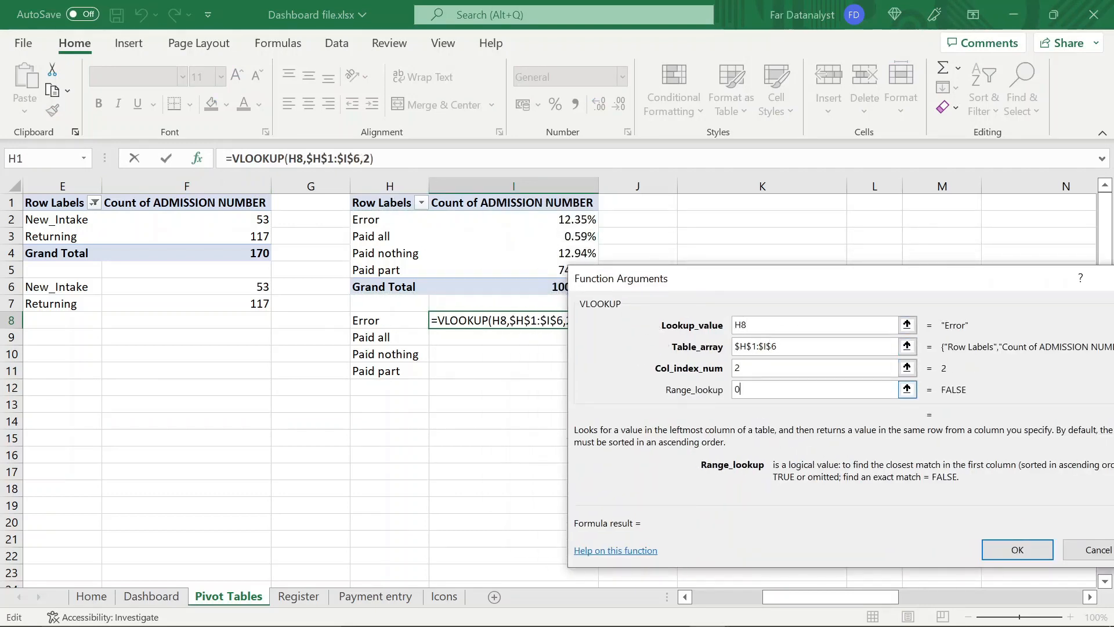
Wrap the VLOOKUP in cell I8 in IFERROR with 0 as the value if error
left_click(231, 159)
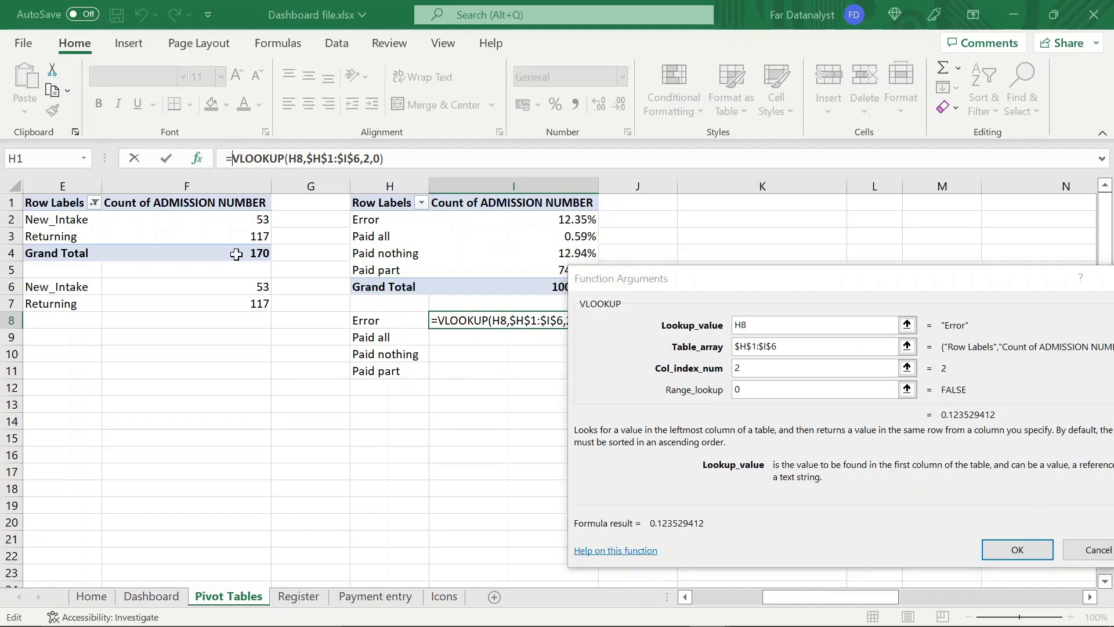
type("iferror(")
type(",0)")
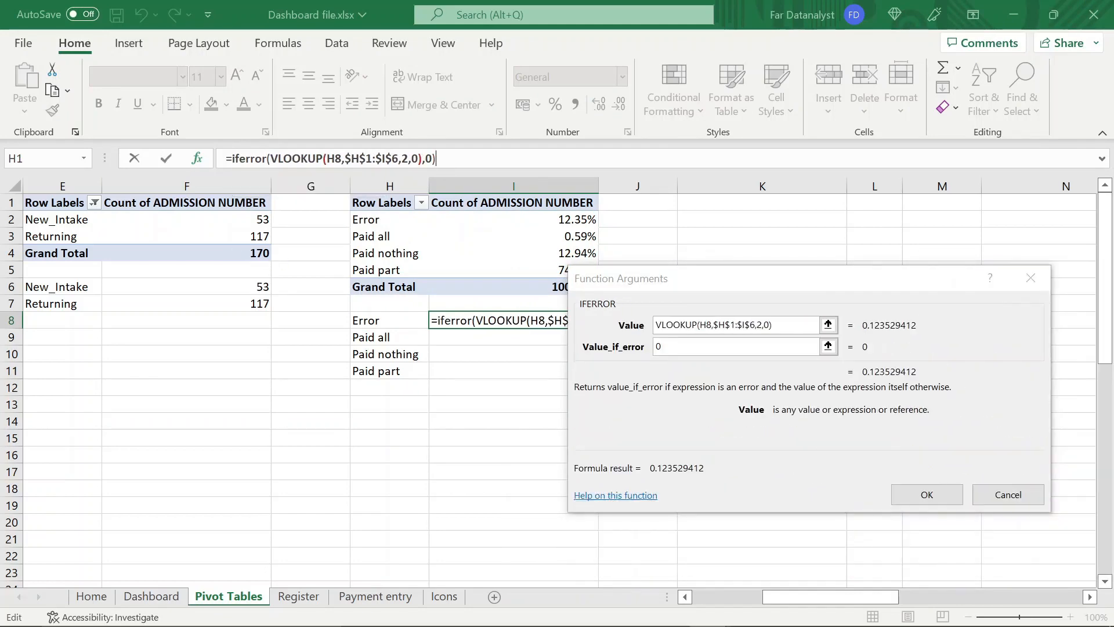
left_click(925, 493)
Fill the I8 formula down through I11 and format I8:I11 as percentages
left_click_drag(598, 330, 598, 380)
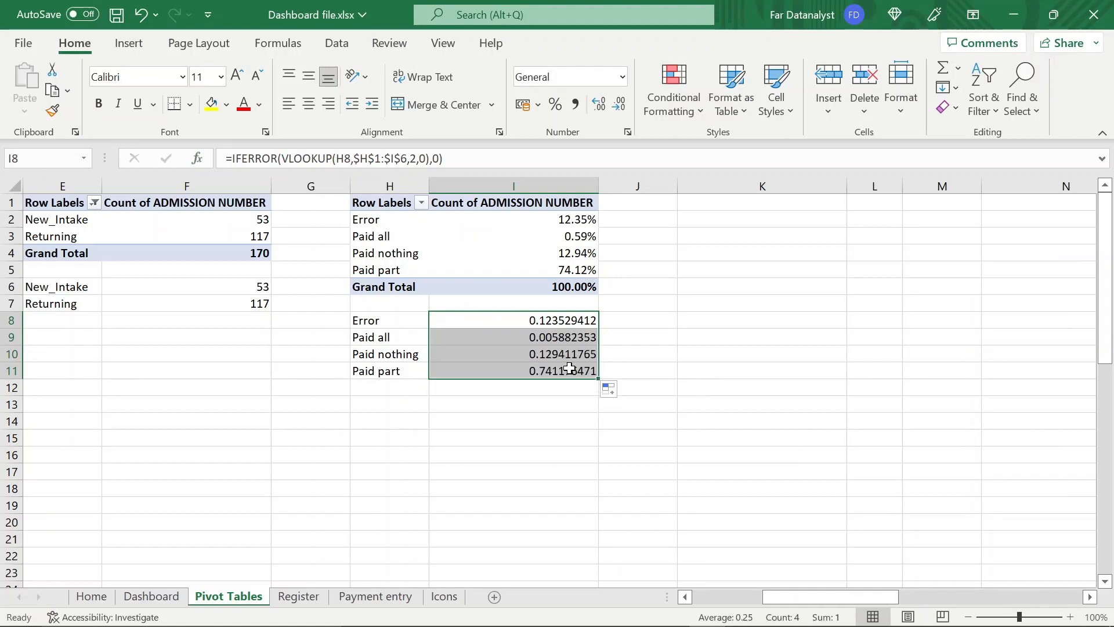
left_click(557, 107)
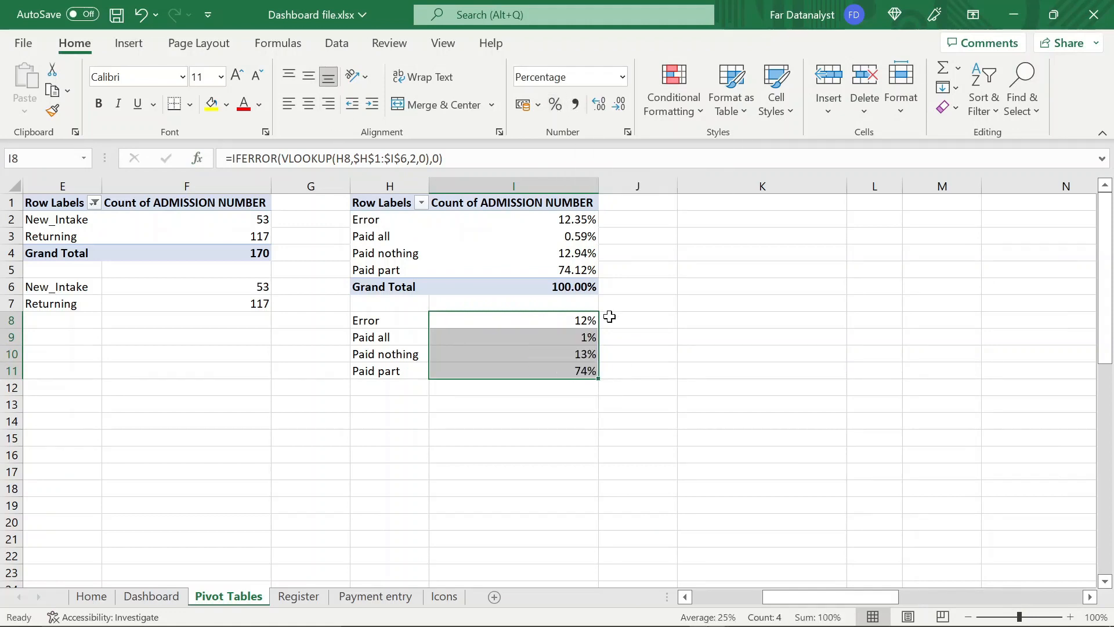
left_click(631, 357)
left_click(629, 369)
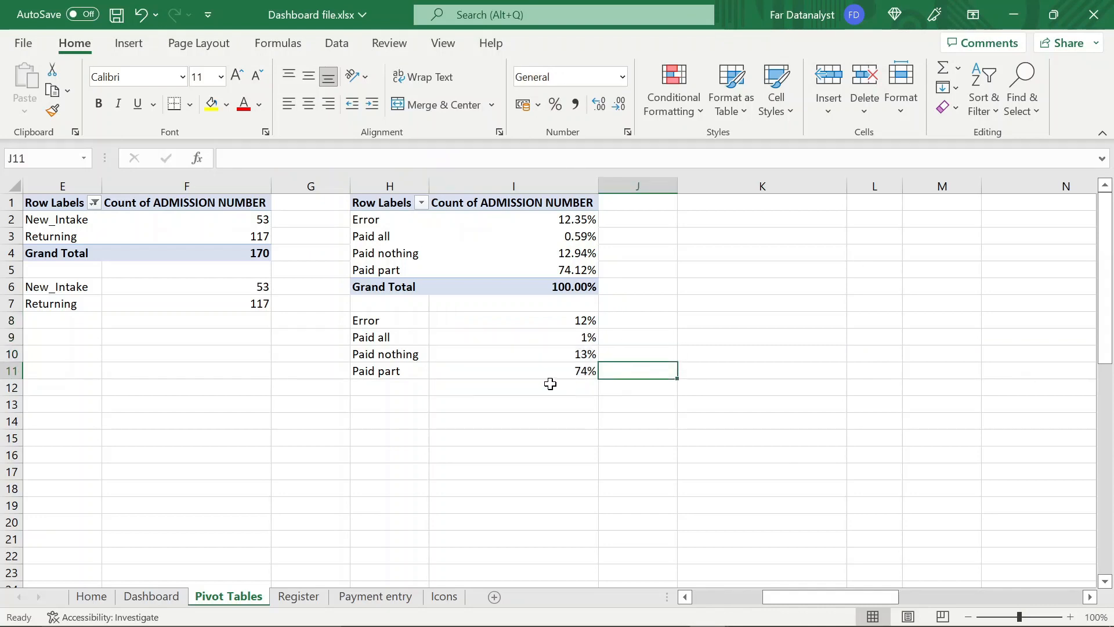
Insert a blank doughnut chart on the Pivot Tables sheet, starting from an empty cell
left_click(453, 431)
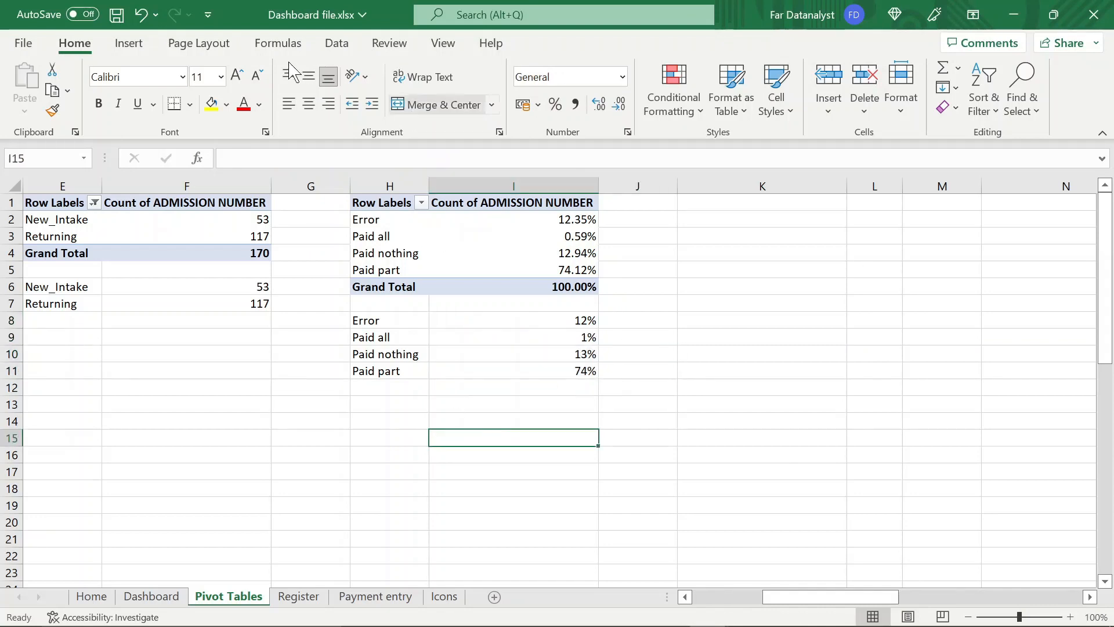
left_click(146, 47)
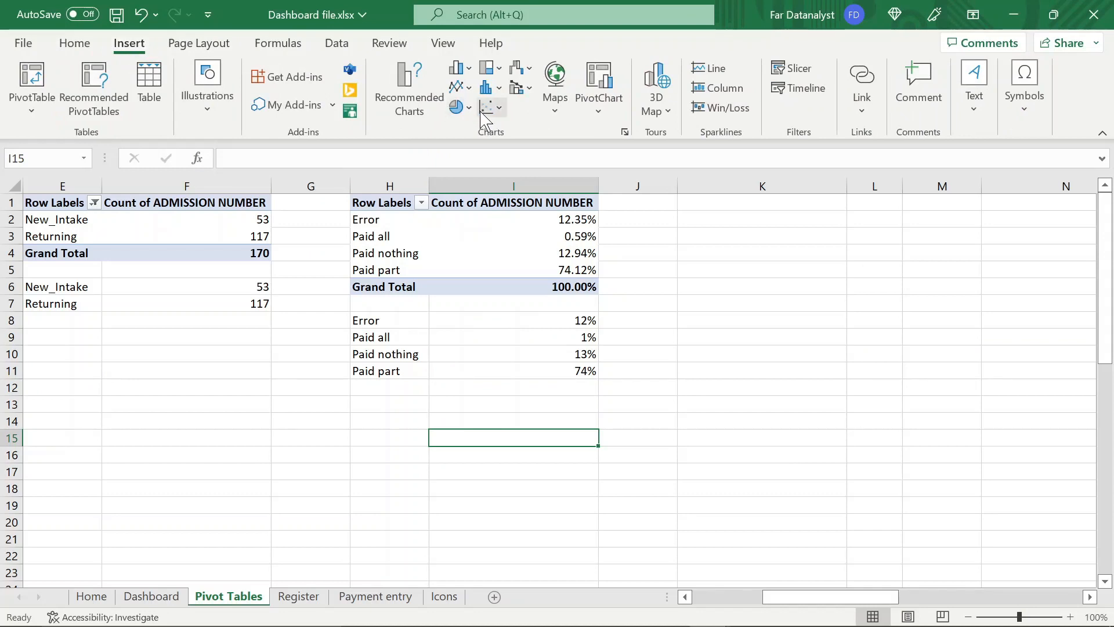
left_click(468, 108)
left_click(477, 328)
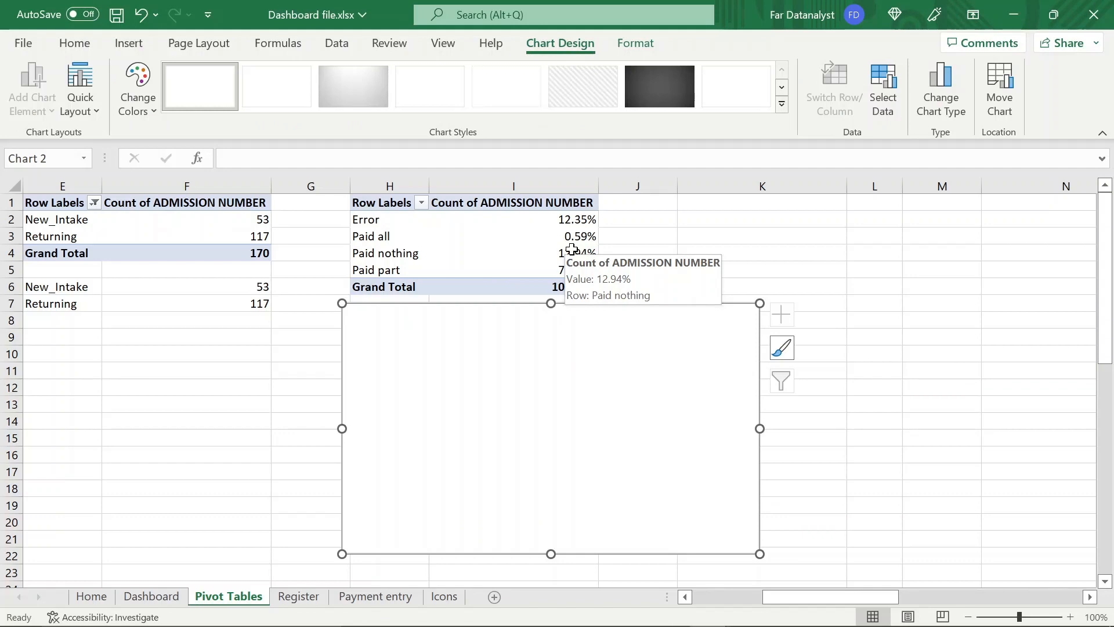
Add a data series to the doughnut chart whose values are a long comma-separated list of 1s
left_click(883, 87)
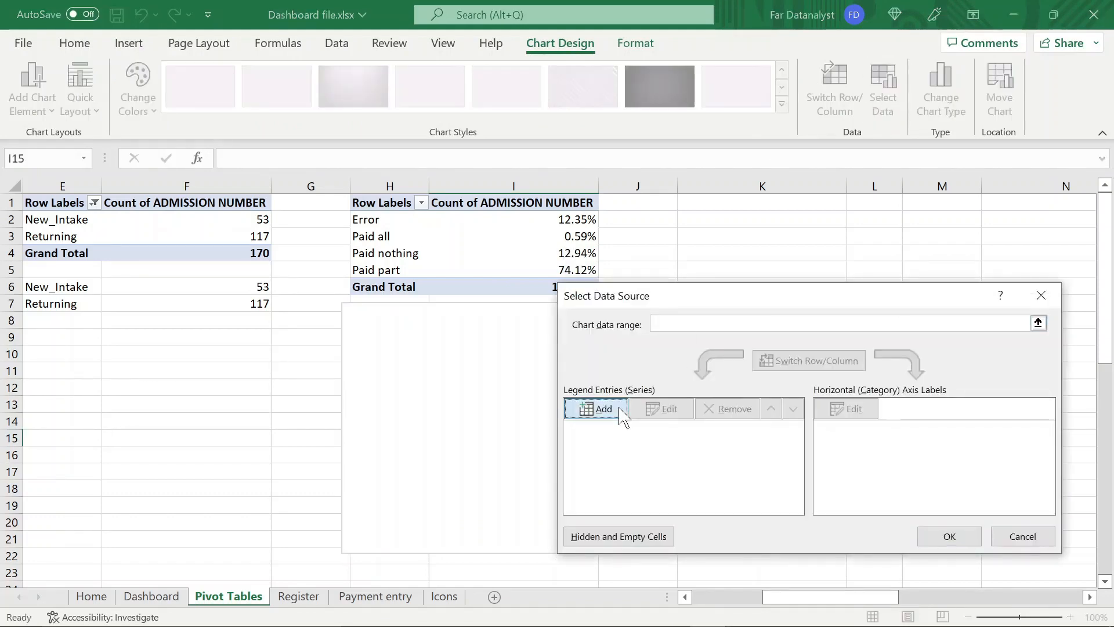
left_click(615, 412)
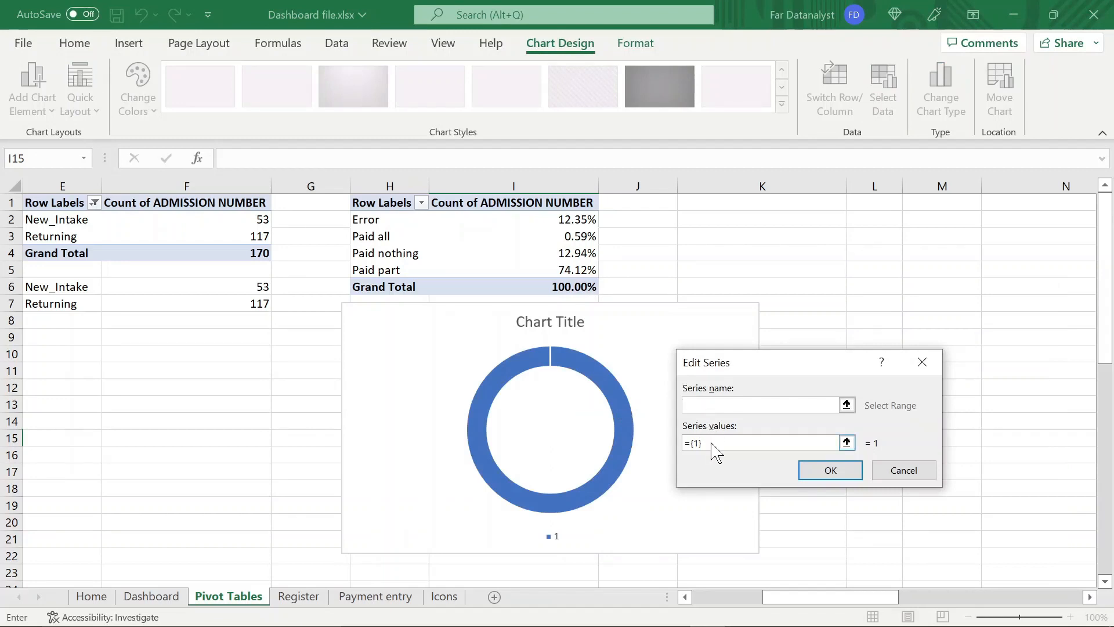
key("BackSpace")
key("BackSpace")
key("BackSpace")
key("BackSpace")
type("1,1,1,1,1,1,1,1,1,1,1,1,1,1,1,1,1,1,")
key("Return")
left_click(951, 535)
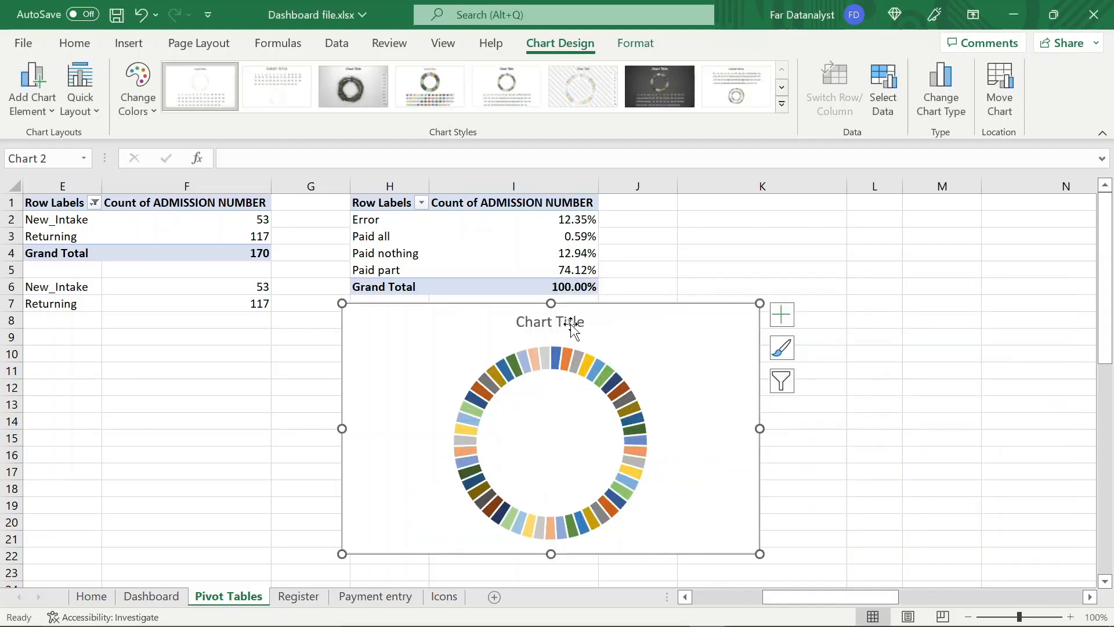
Remove the chart title and give the segmented ring series a gradient fill
double_click(590, 347)
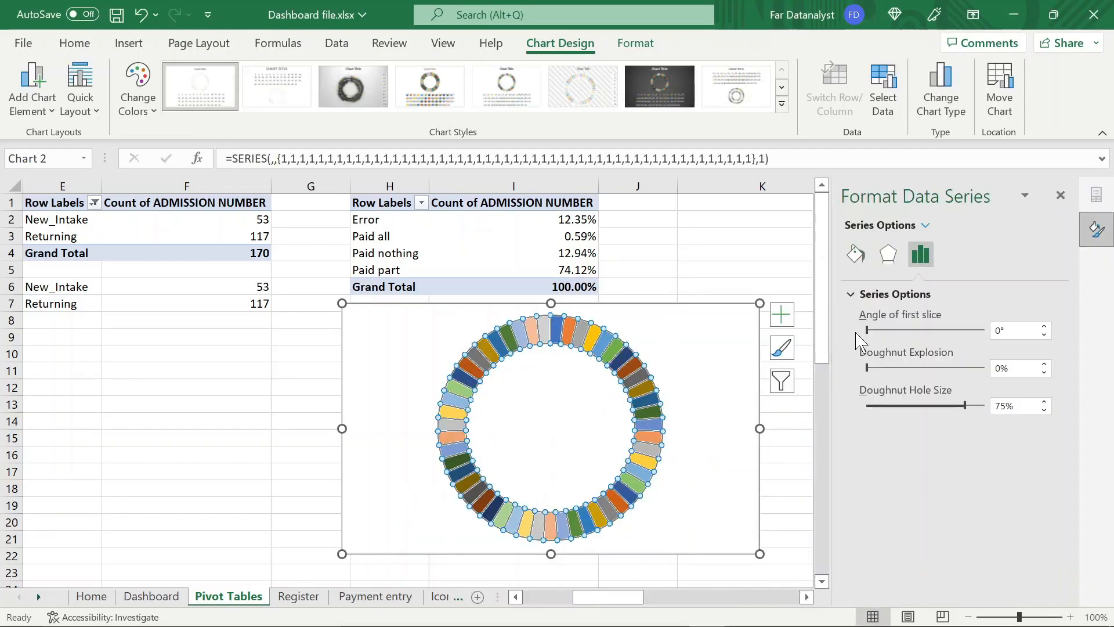
left_click(856, 255)
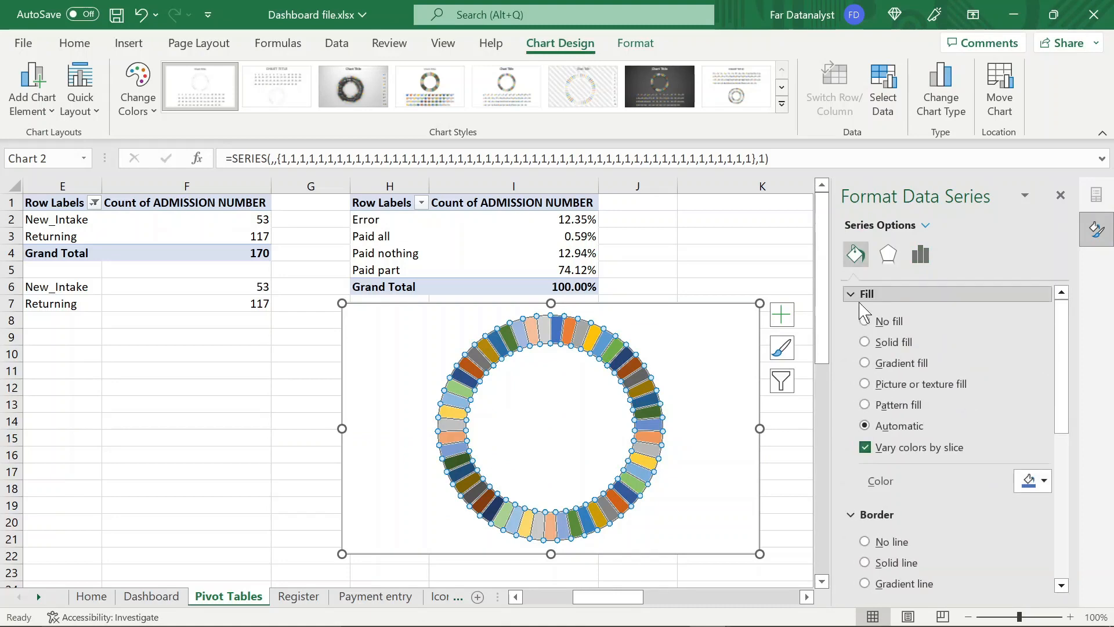
left_click(865, 364)
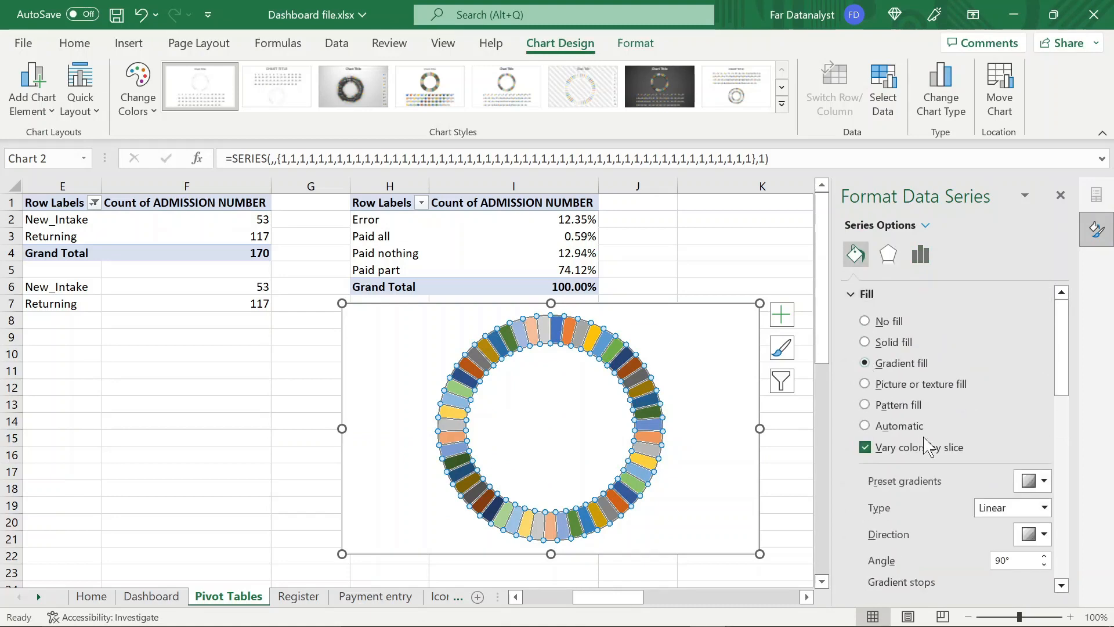
left_click(1062, 585)
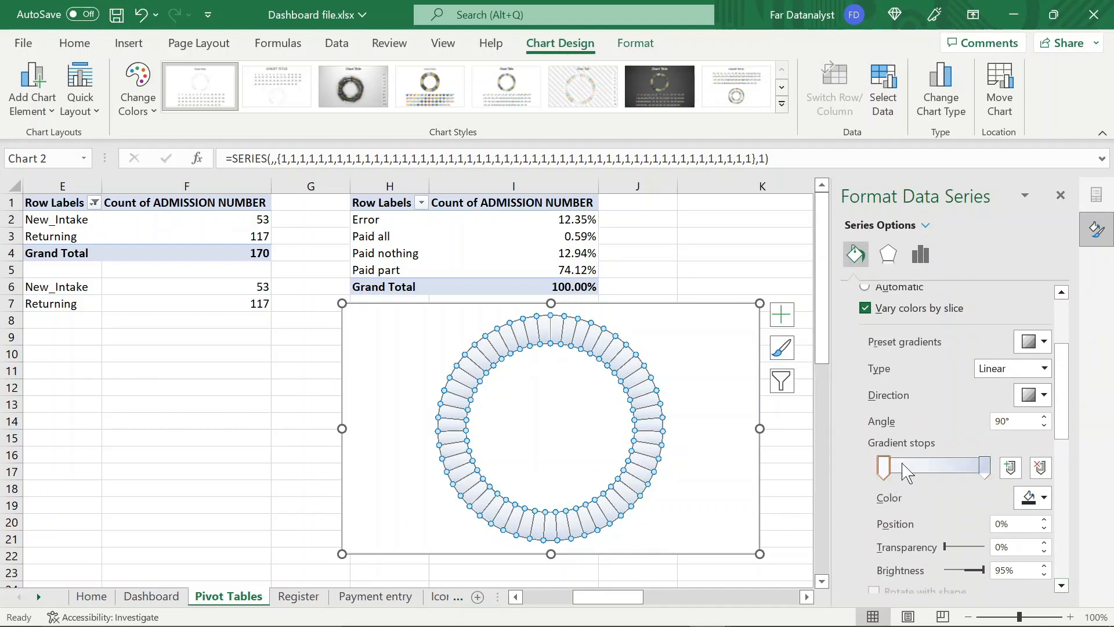
Give the segmented ring an 8 pt solid black border and move the chart clear of the percentage table
left_click(1062, 586)
left_click(1065, 585)
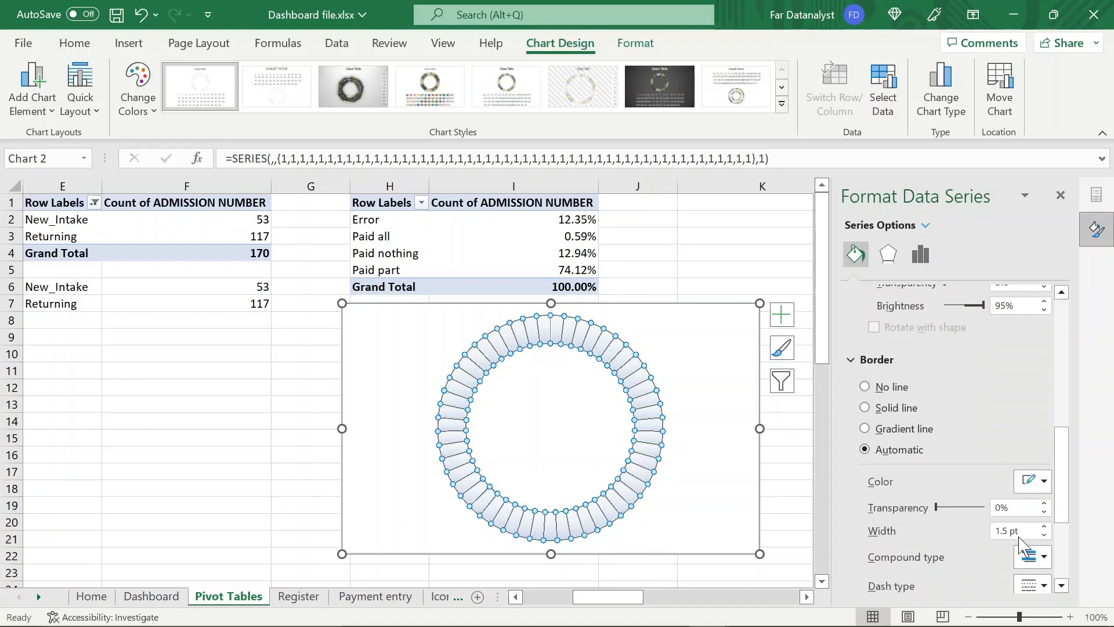
left_click(1024, 532)
key("BackSpace")
key("BackSpace")
type("8")
left_click(1033, 481)
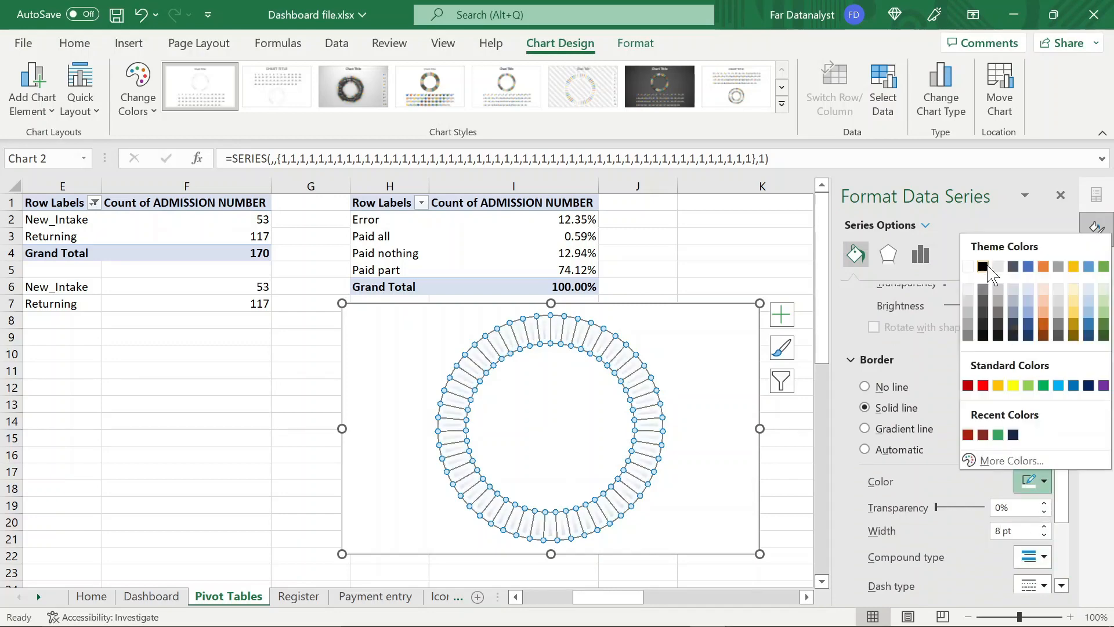
left_click(988, 268)
left_click_drag(1066, 511, 1067, 543)
scroll(957, 435, "up", 10)
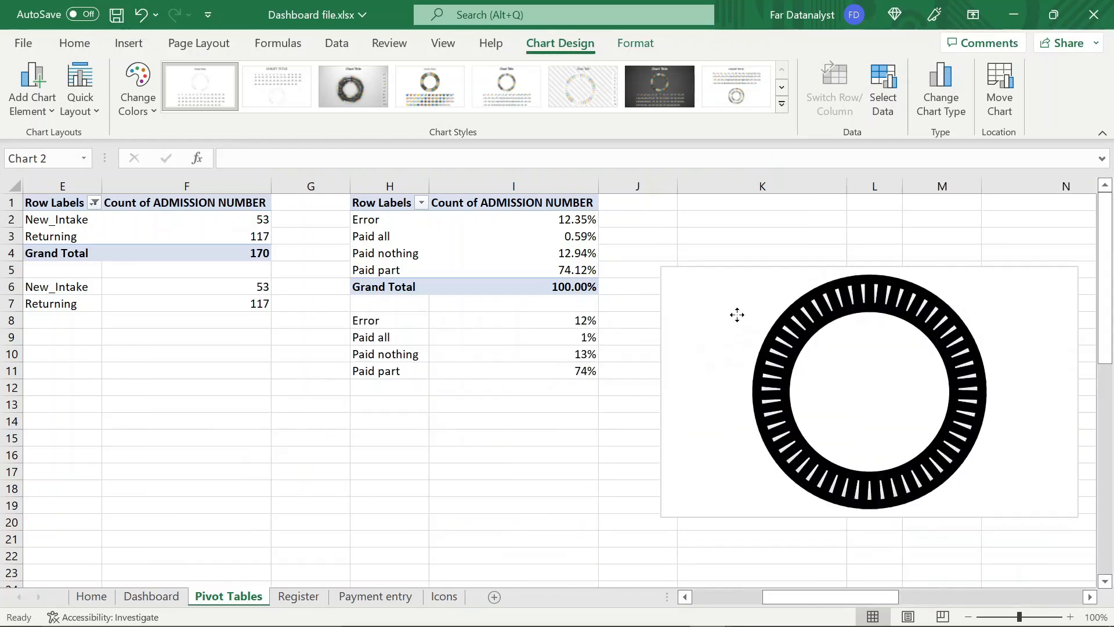
Add a second series to the doughnut chart using the payment-status percentages in I8:I11 as its values
left_click(892, 97)
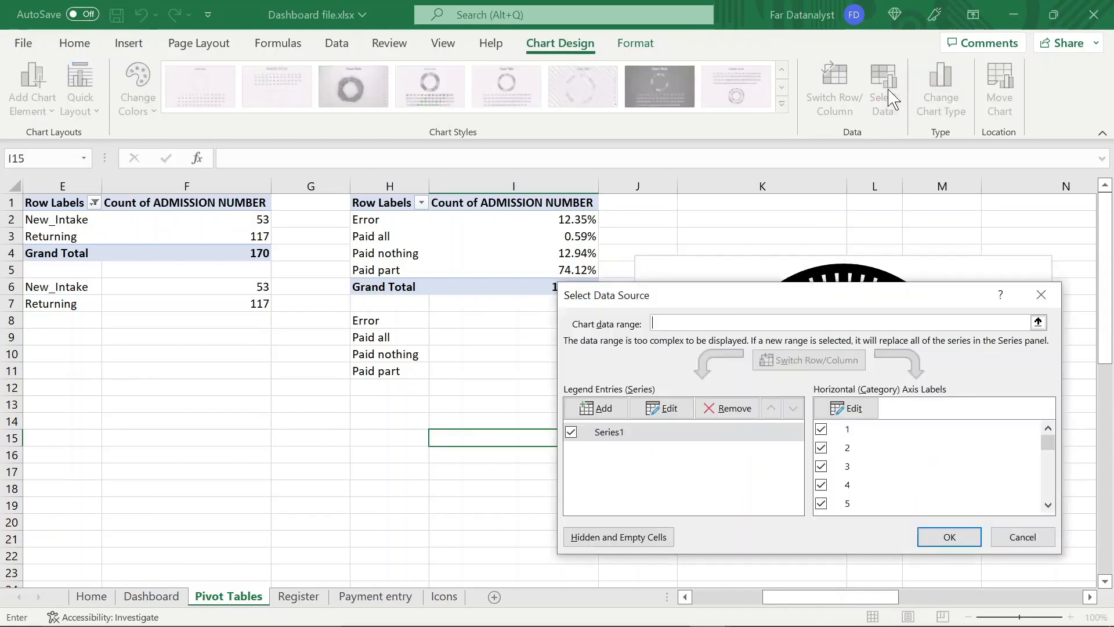
left_click(598, 414)
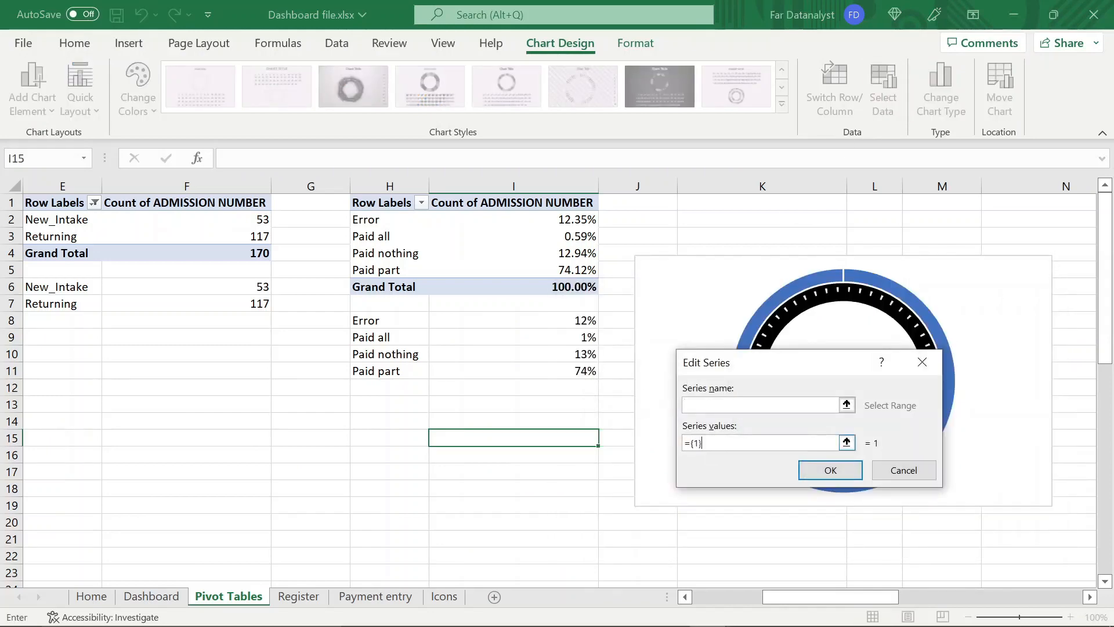
left_click_drag(583, 319, 600, 310)
left_click(583, 318)
key("shift+Down")
key("shift+Down")
key("shift+Down")
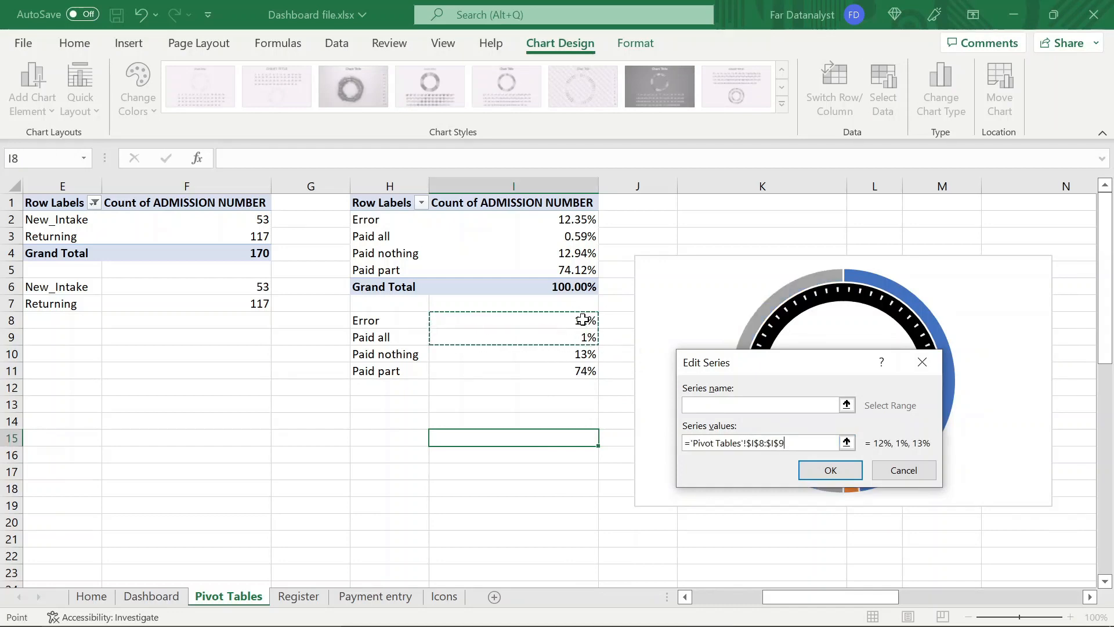
key("Return")
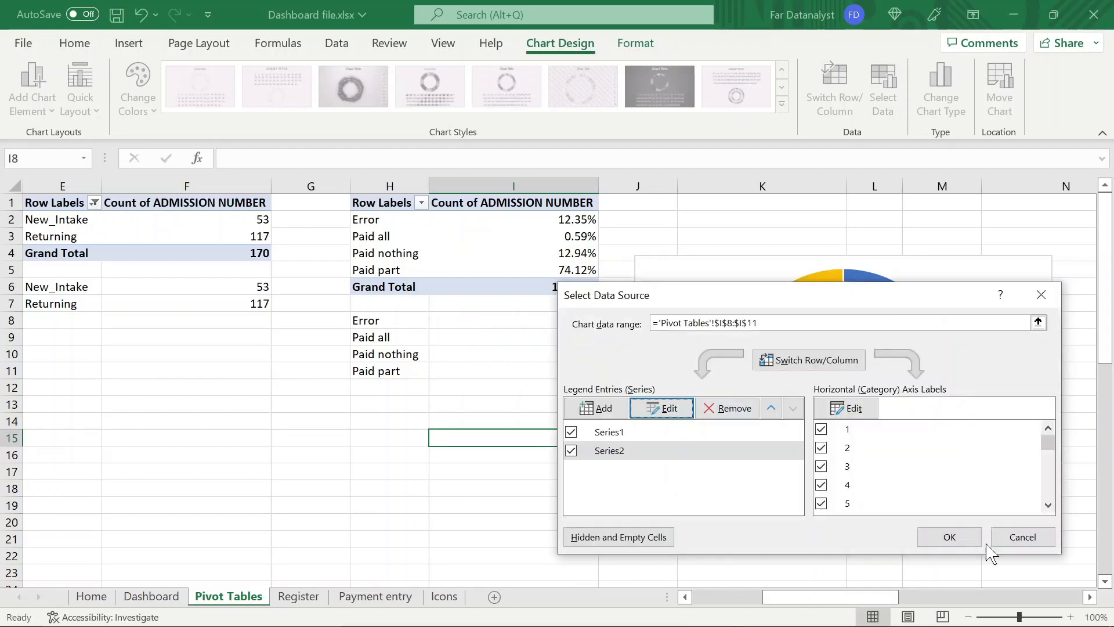
left_click(966, 539)
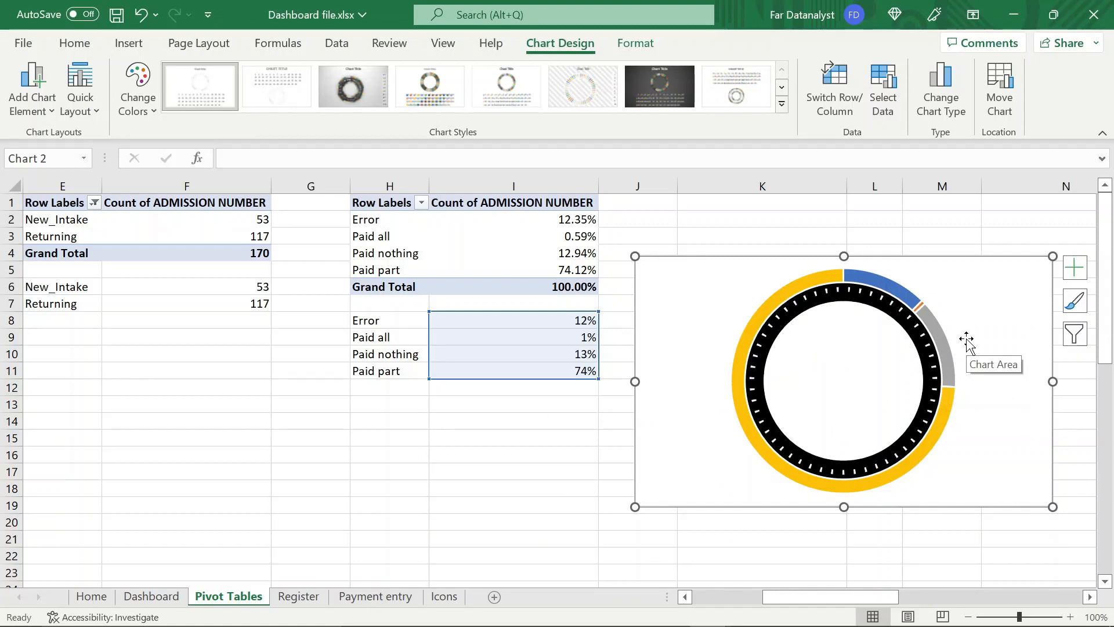
Set the border of the outer payment-status ring to No line and close its formatting options
mouse_move(941, 343)
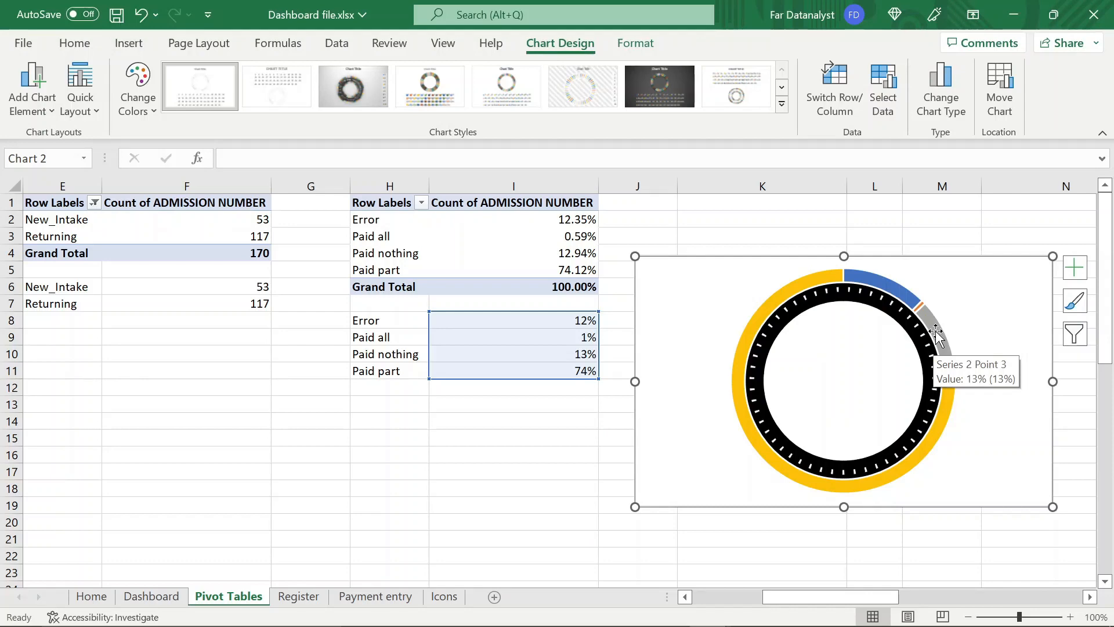
left_click(936, 333)
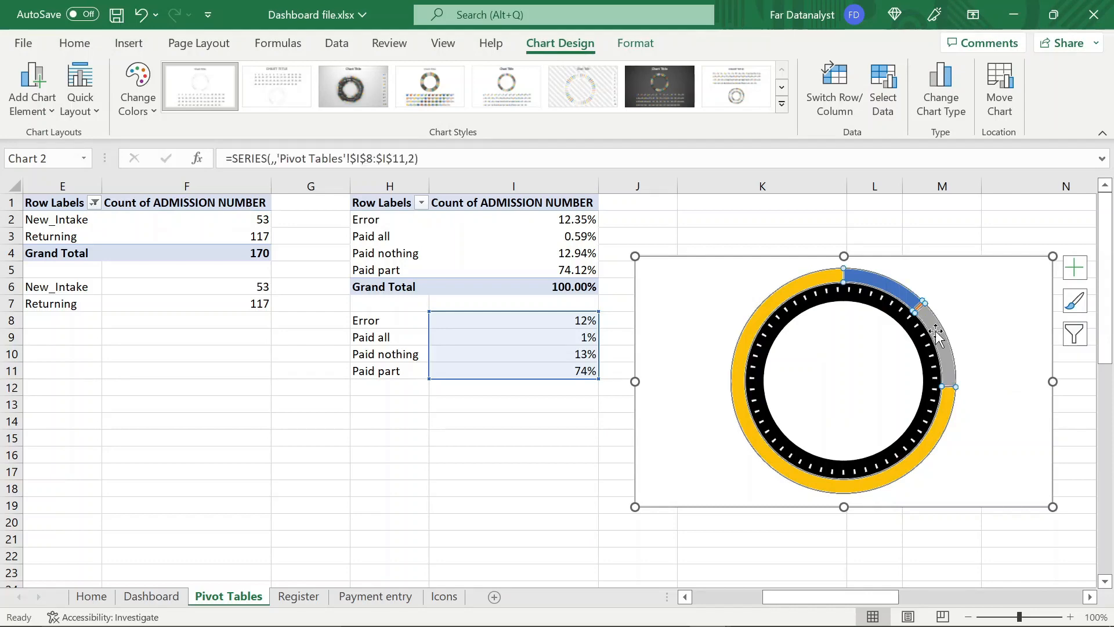
double_click(936, 333)
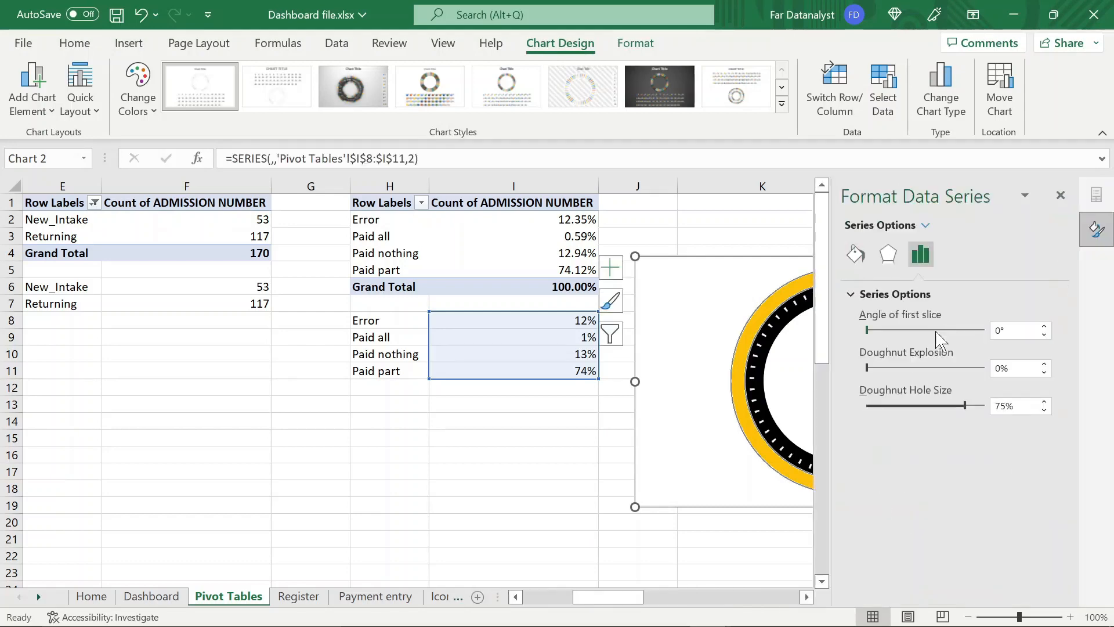
left_click(856, 254)
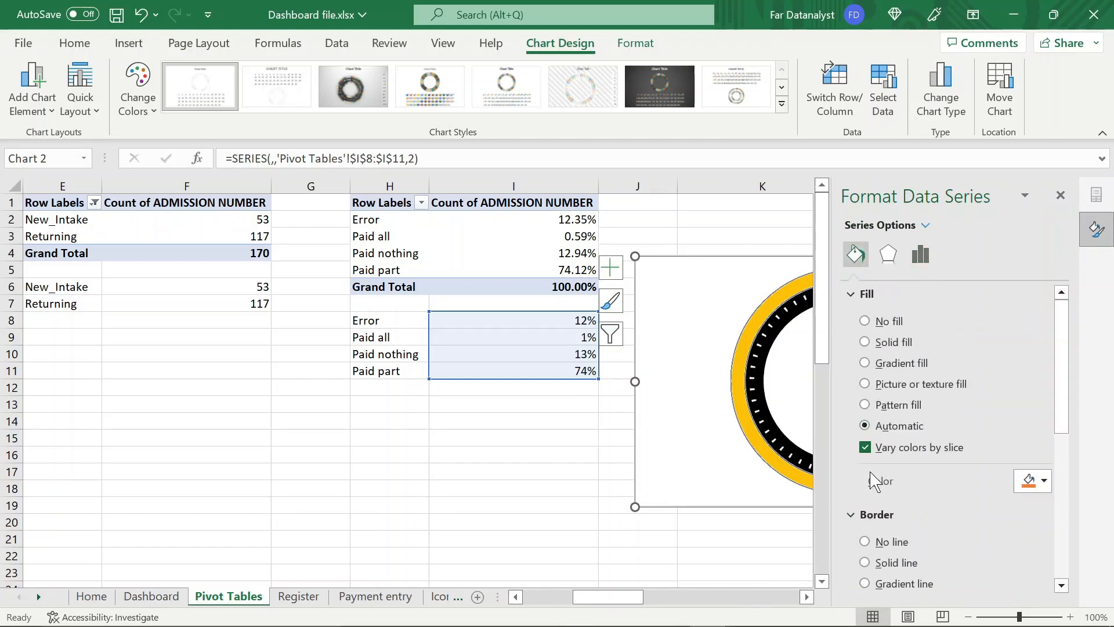
left_click(865, 542)
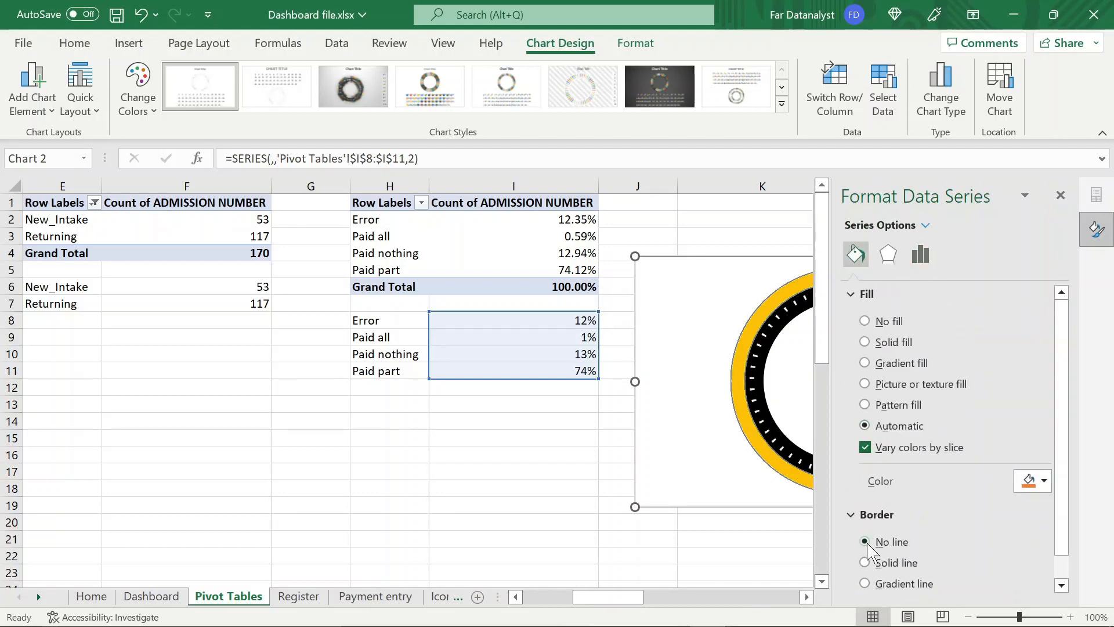
left_click(1060, 196)
Move the chart over beneath the PivotTables and set the outer ring's Paid part slice to No fill
left_click_drag(700, 283, 300, 314)
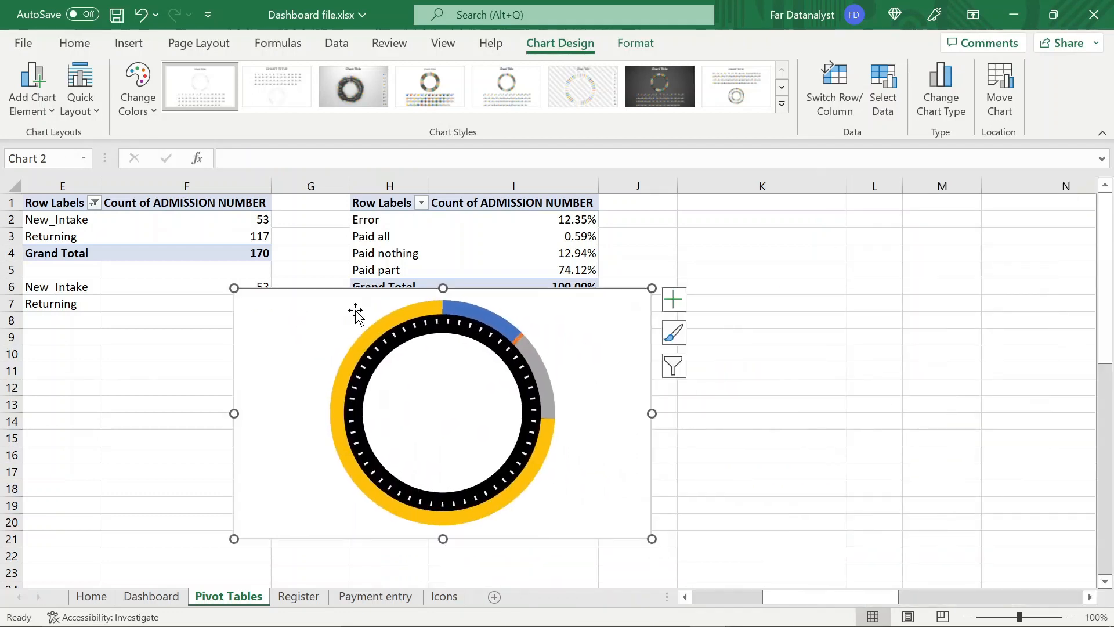
left_click(379, 326)
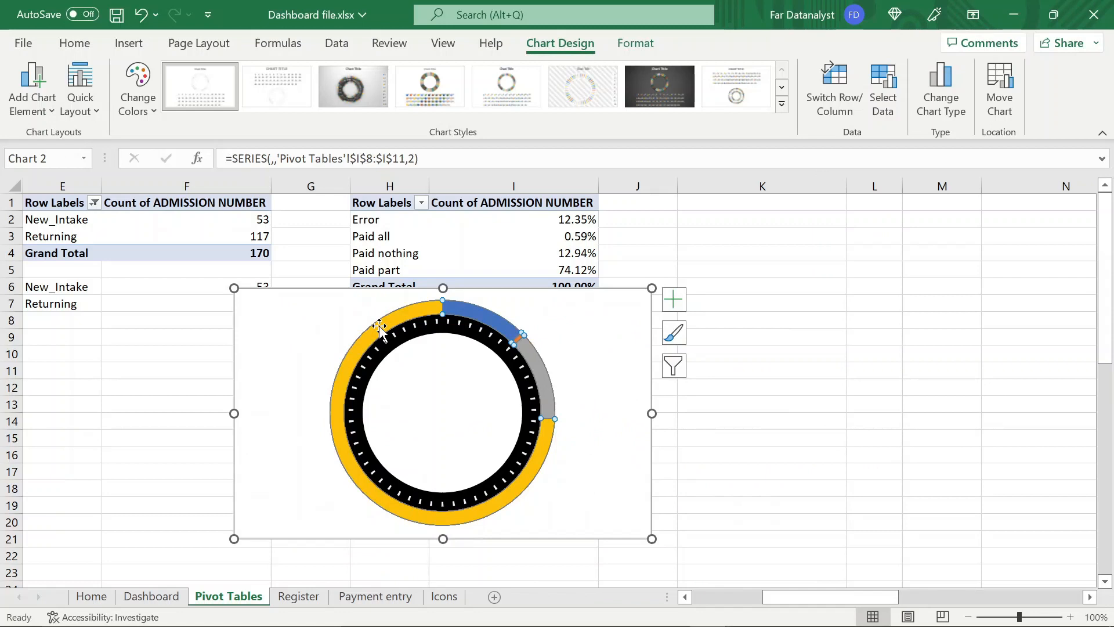
double_click(379, 327)
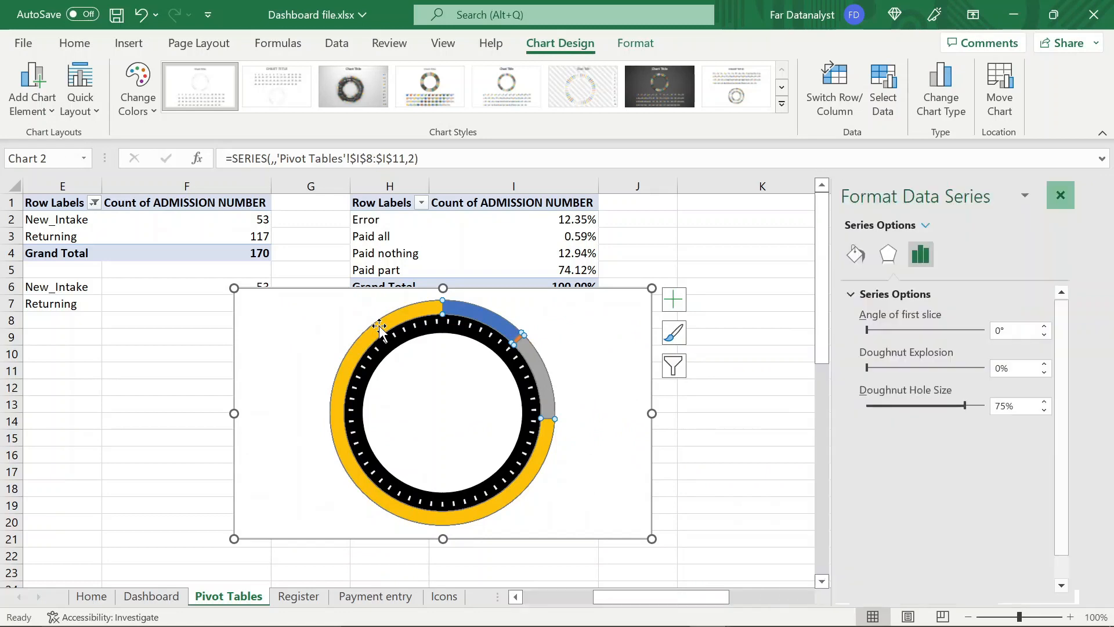
left_click(855, 254)
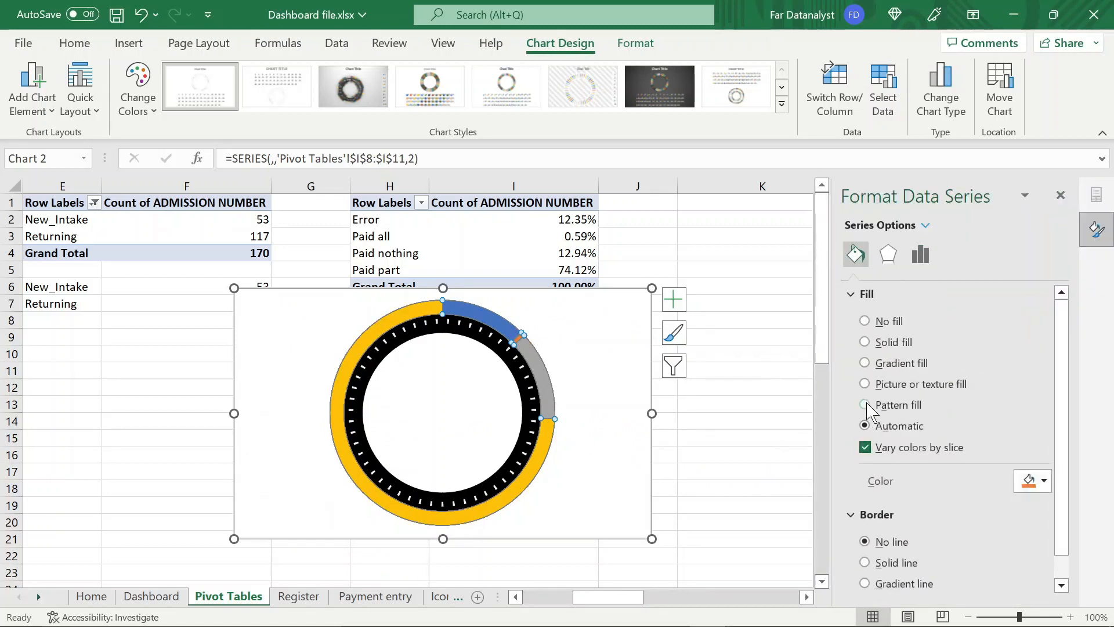
left_click(543, 450)
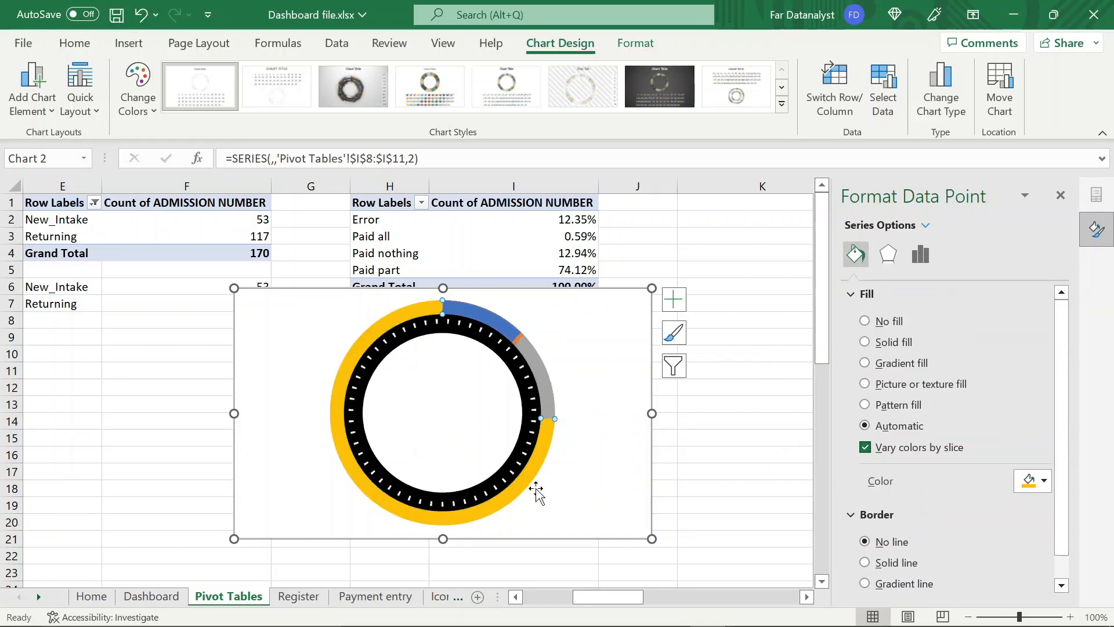
left_click(868, 323)
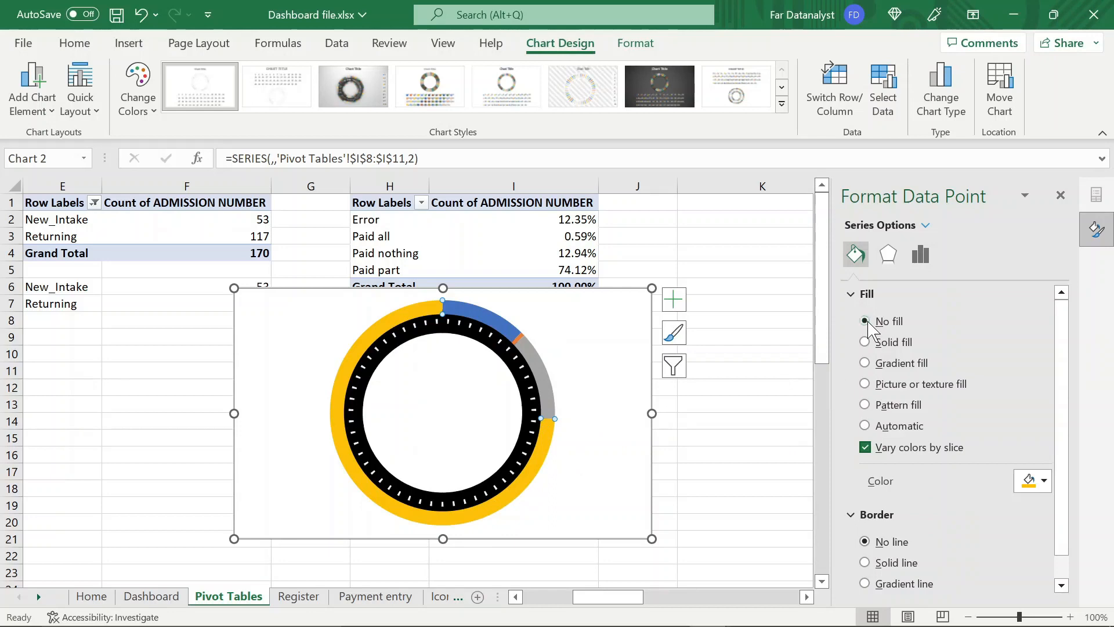
Set the outer ring's Error and Paid all slices to No fill
left_click(501, 326)
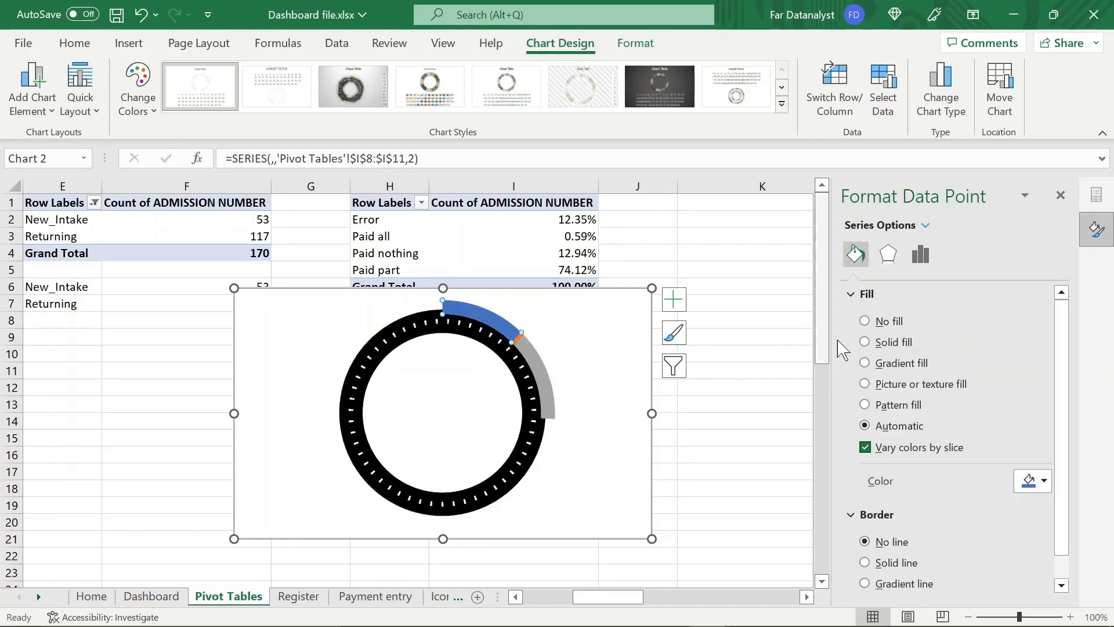
left_click(866, 323)
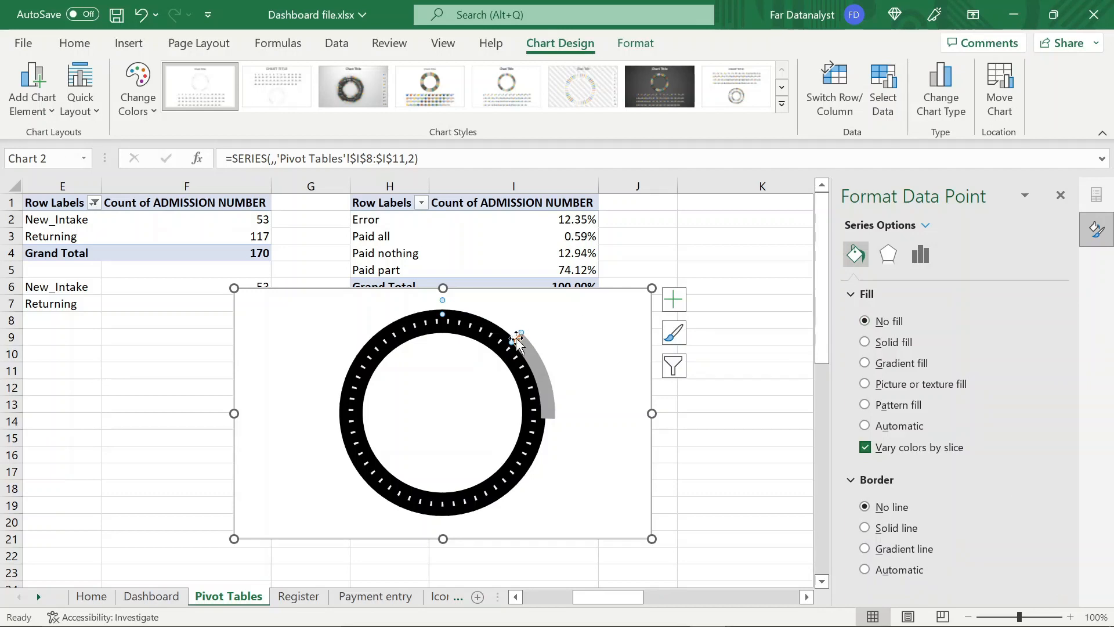
left_click(675, 418)
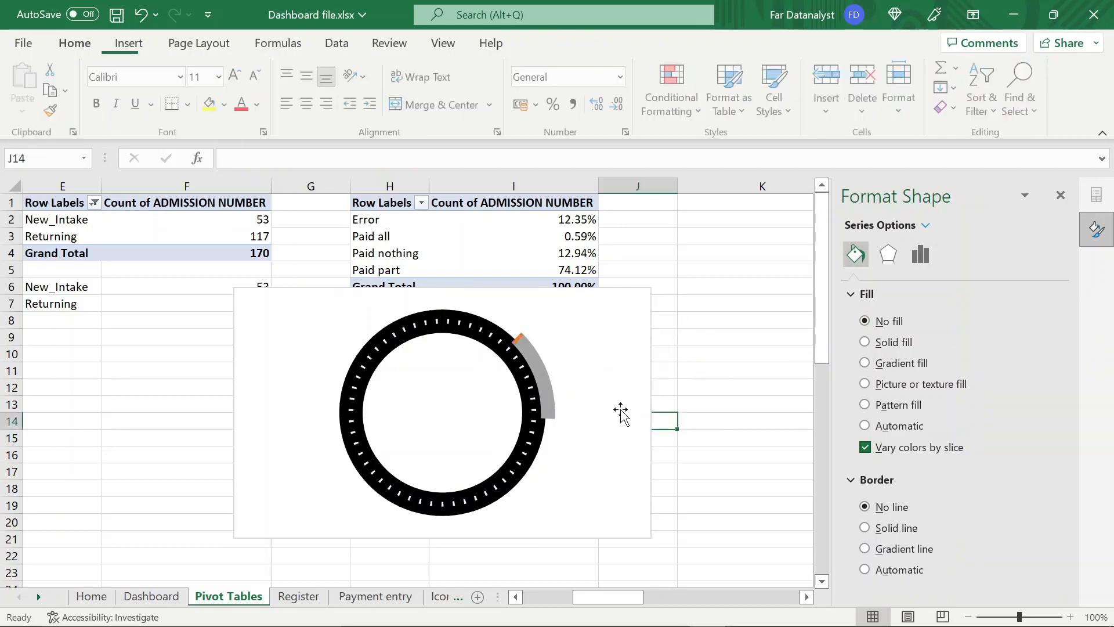
left_click(517, 342)
left_click(519, 339)
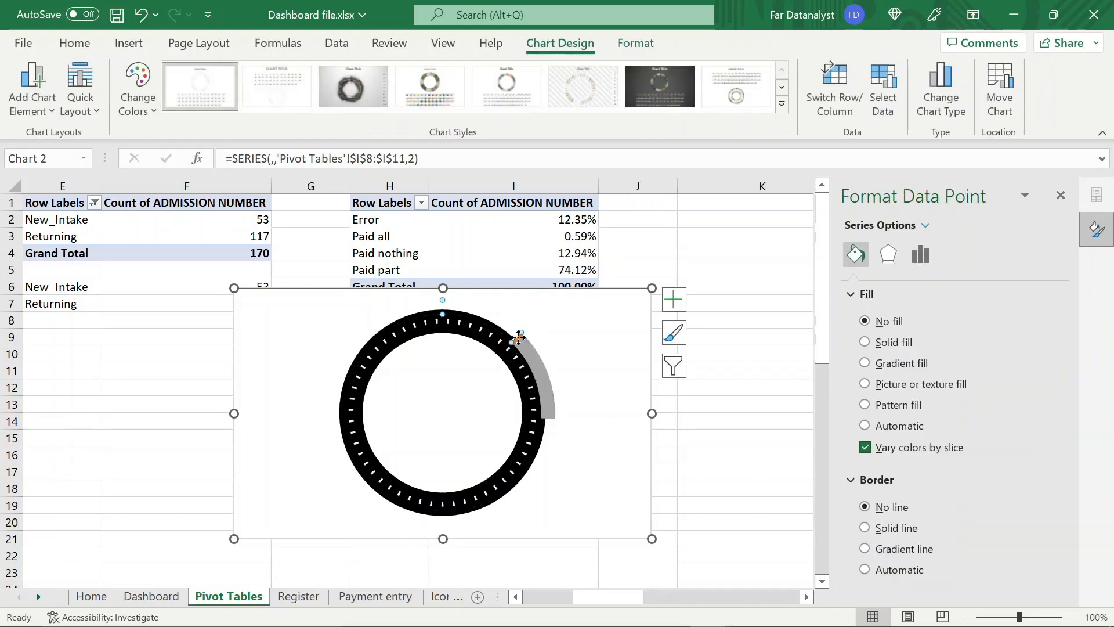
left_click(520, 341)
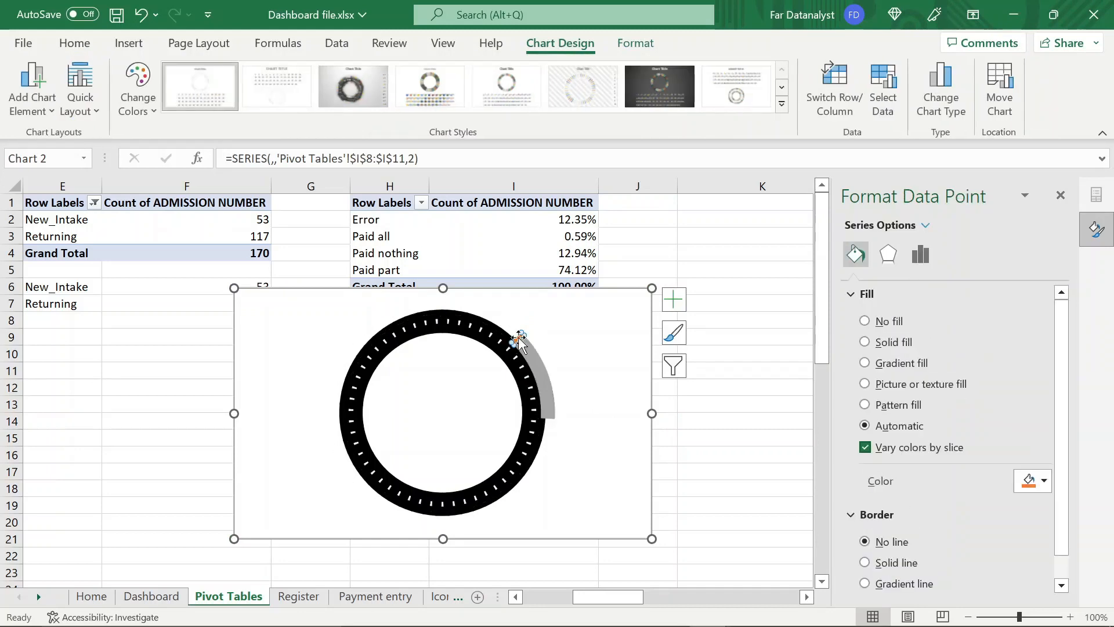
left_click(864, 323)
left_click(663, 422)
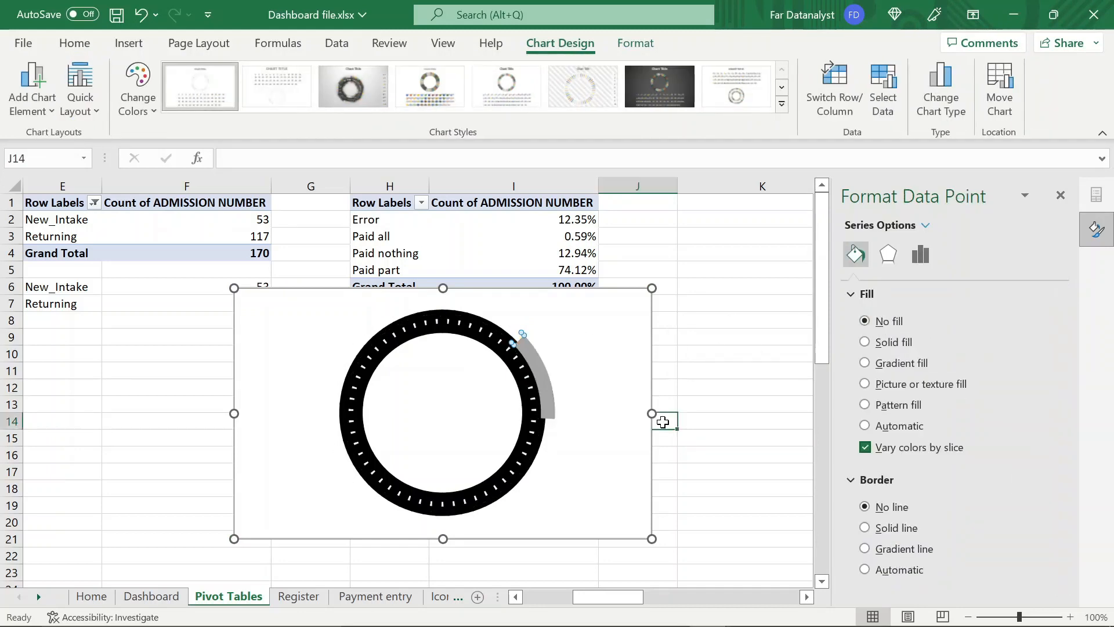
Give the outer ring's Paid nothing slice a gradient fill and close the formatting options
left_click(544, 393)
left_click(544, 390)
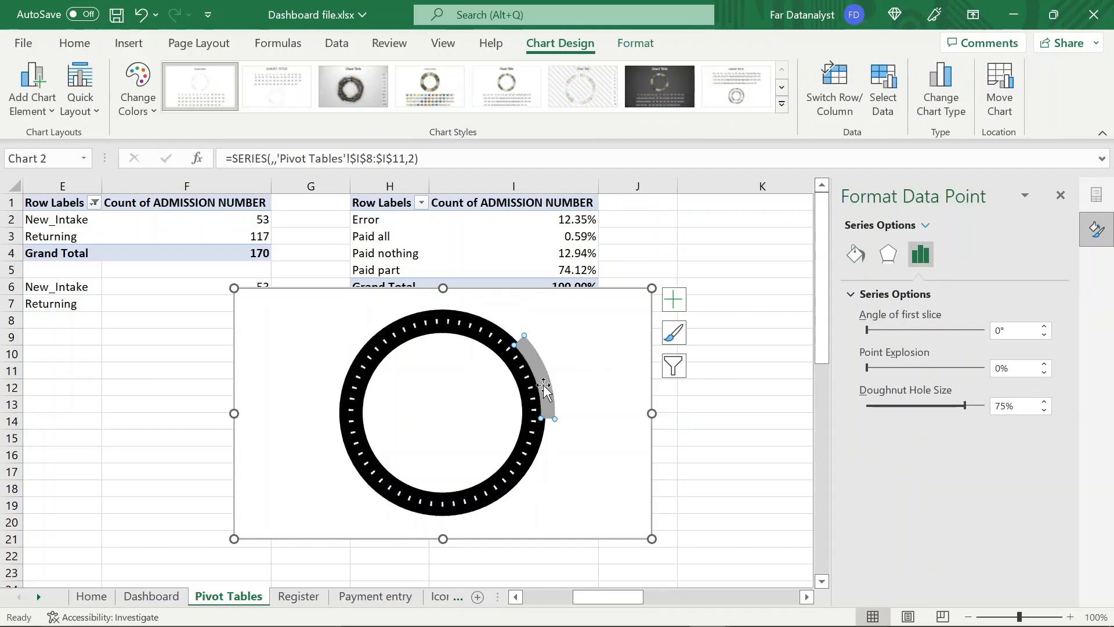
left_click(855, 254)
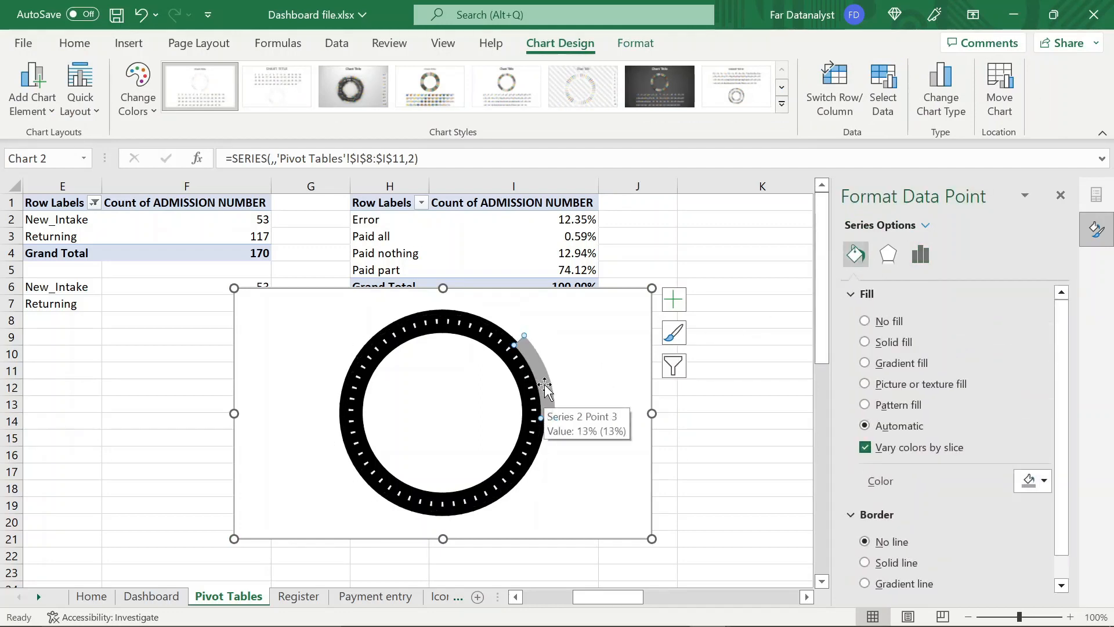
left_click(865, 363)
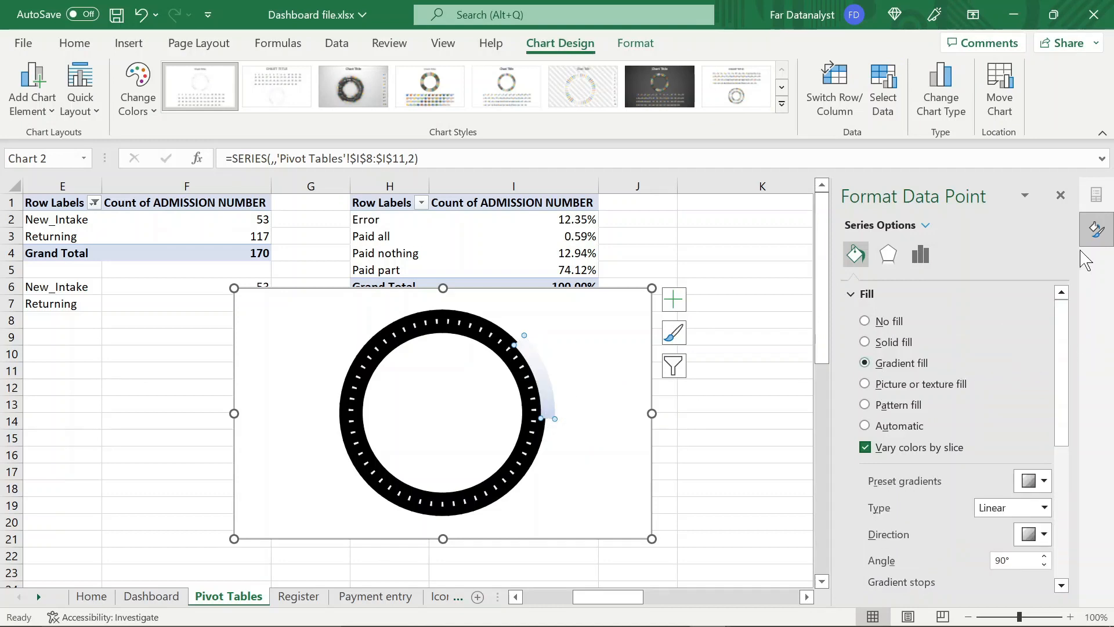
left_click(1060, 195)
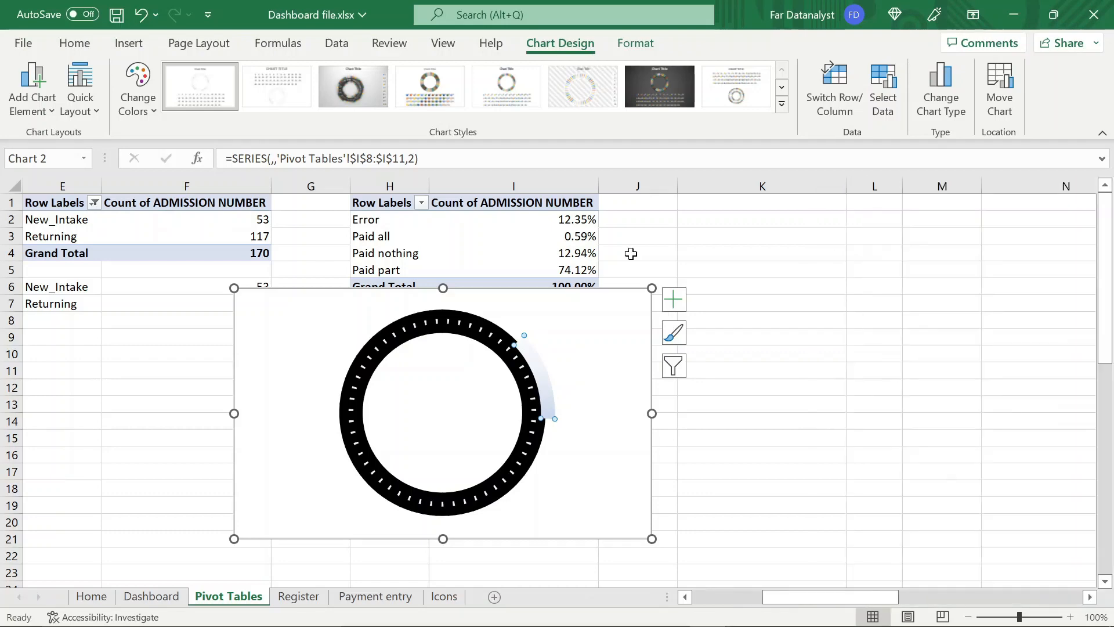
Set the chart area to No fill and its border to No line
left_click(719, 370)
left_click(594, 473)
double_click(651, 327)
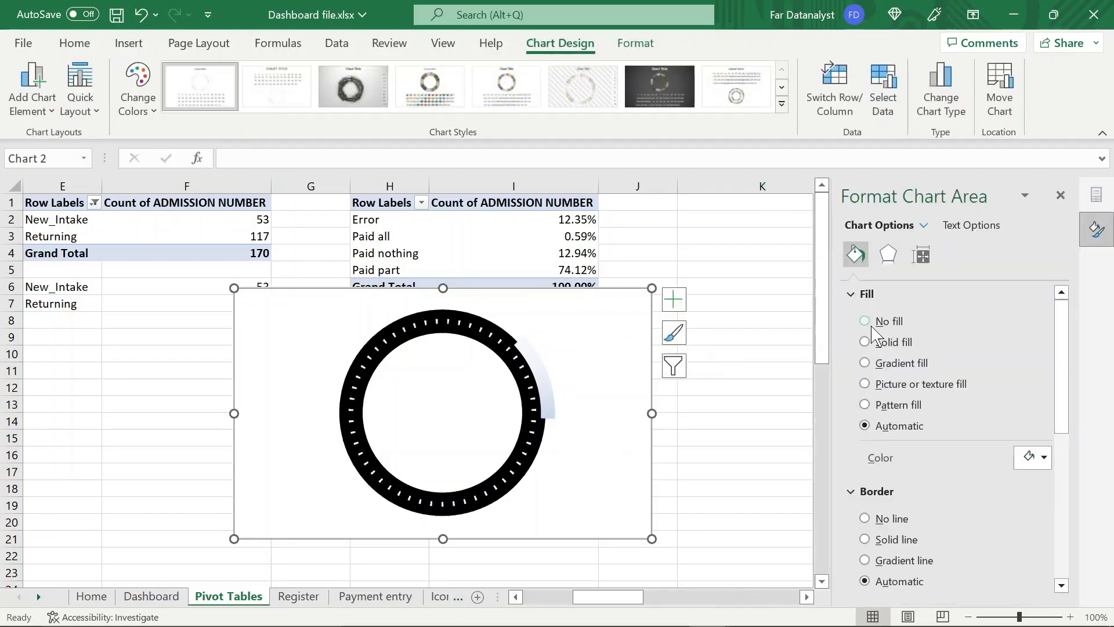
left_click(872, 325)
left_click(865, 484)
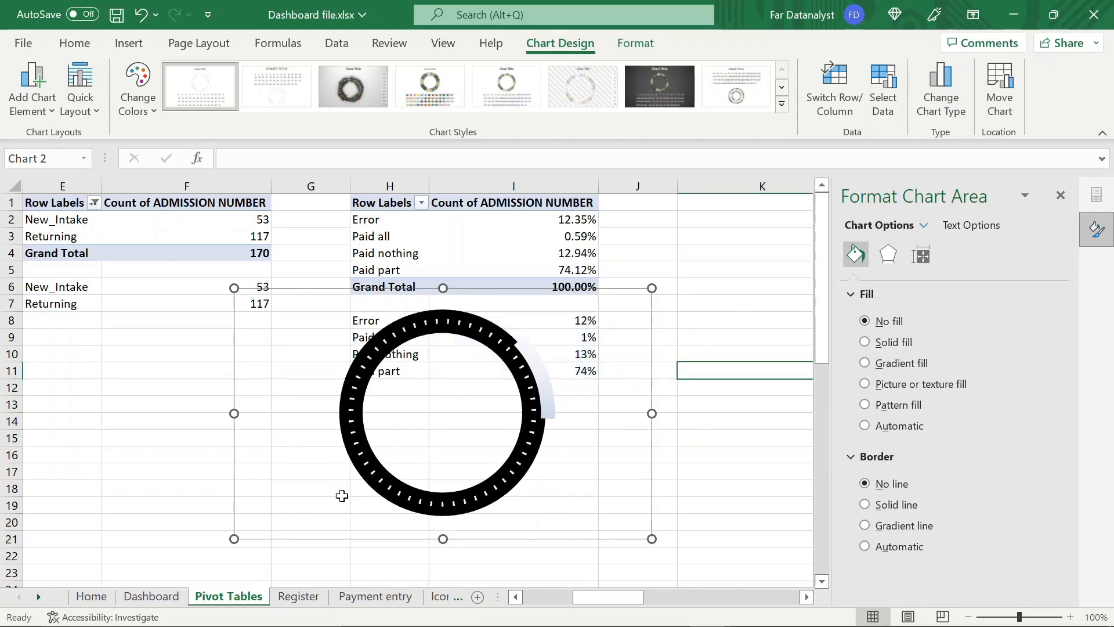
Cut the chart, paste it into the Dashboard sheet, and place it beside the payment-progress doughnut
key("ctrl+x")
left_click(151, 596)
left_click(1061, 196)
key("ctrl+v")
left_click_drag(259, 402, 591, 373)
Resize the new doughnut chart to match the payment-progress chart, 6.99 cm high and 8.51 cm wide, and shift it clear of that chart
left_click(646, 44)
left_click(259, 349)
left_click(393, 212)
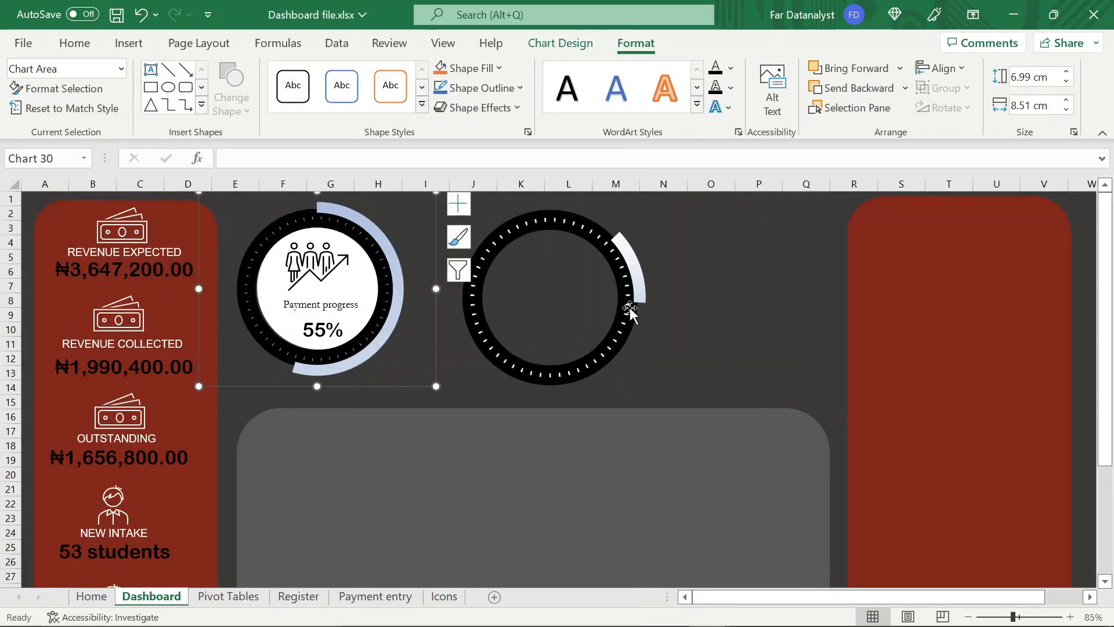
left_click(651, 242)
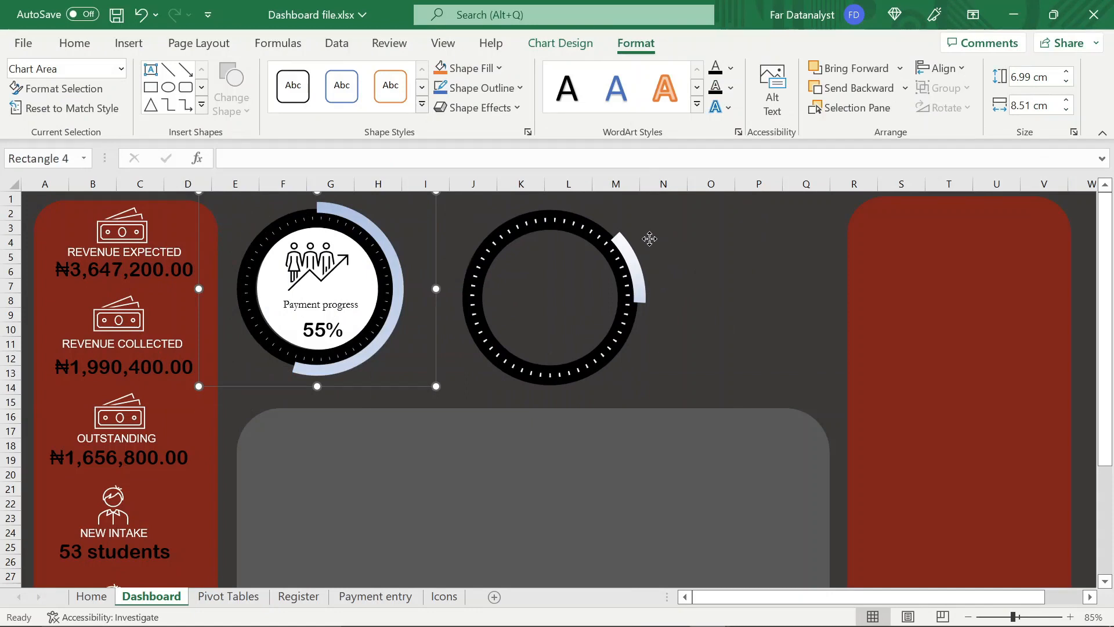
left_click(636, 228)
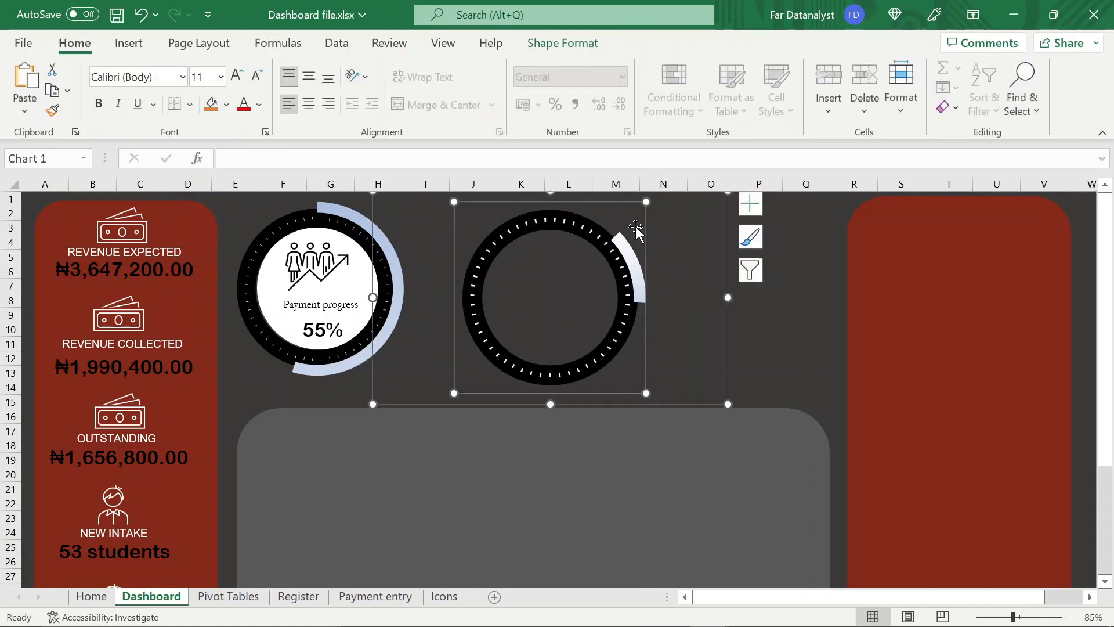
left_click(729, 296)
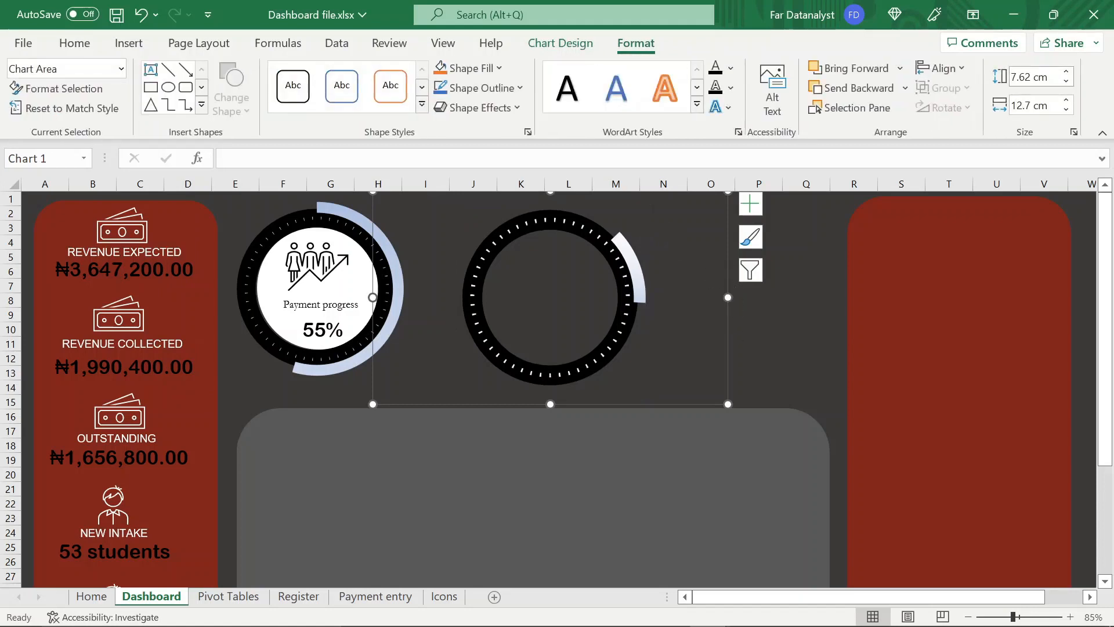
left_click(1041, 77)
type("6.99")
key("Tab")
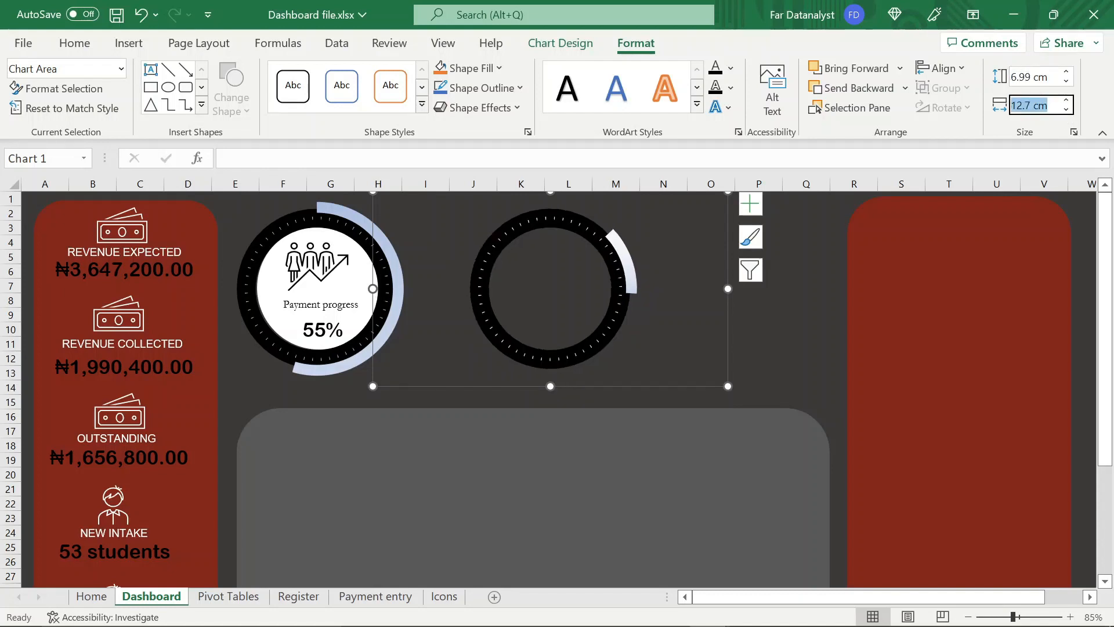
type("8")
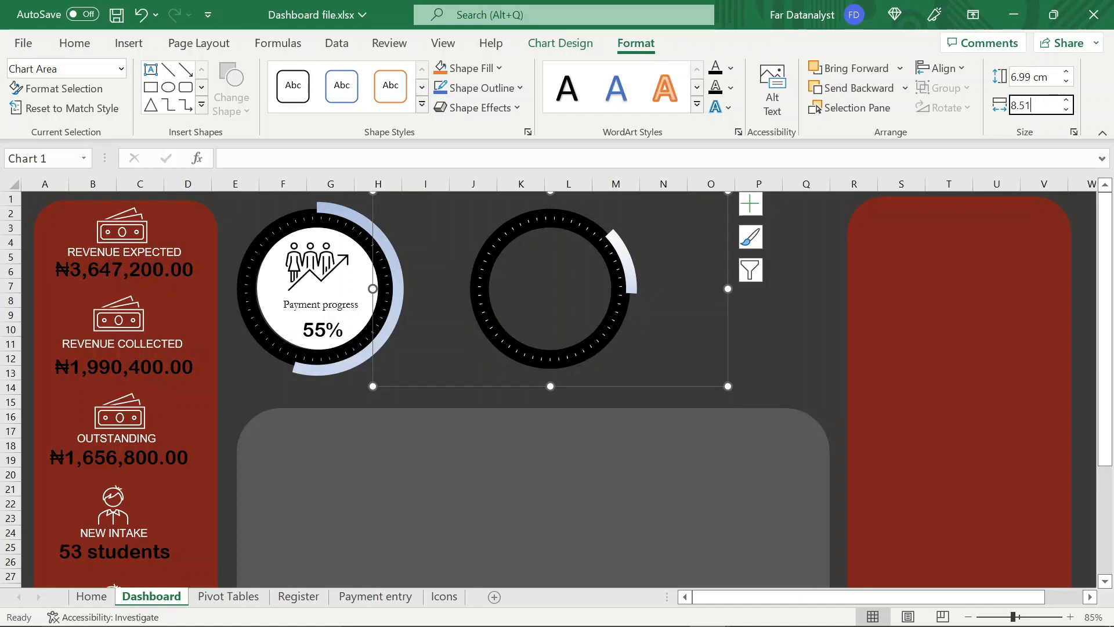
type(".51")
key("Return")
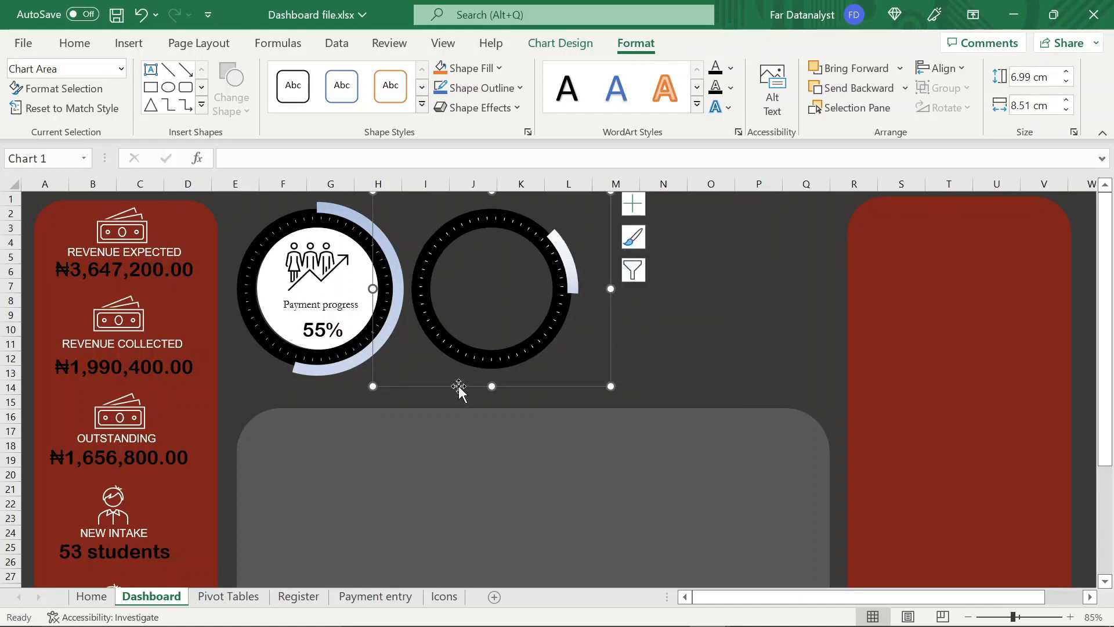
left_click_drag(458, 386, 520, 385)
left_click(755, 360)
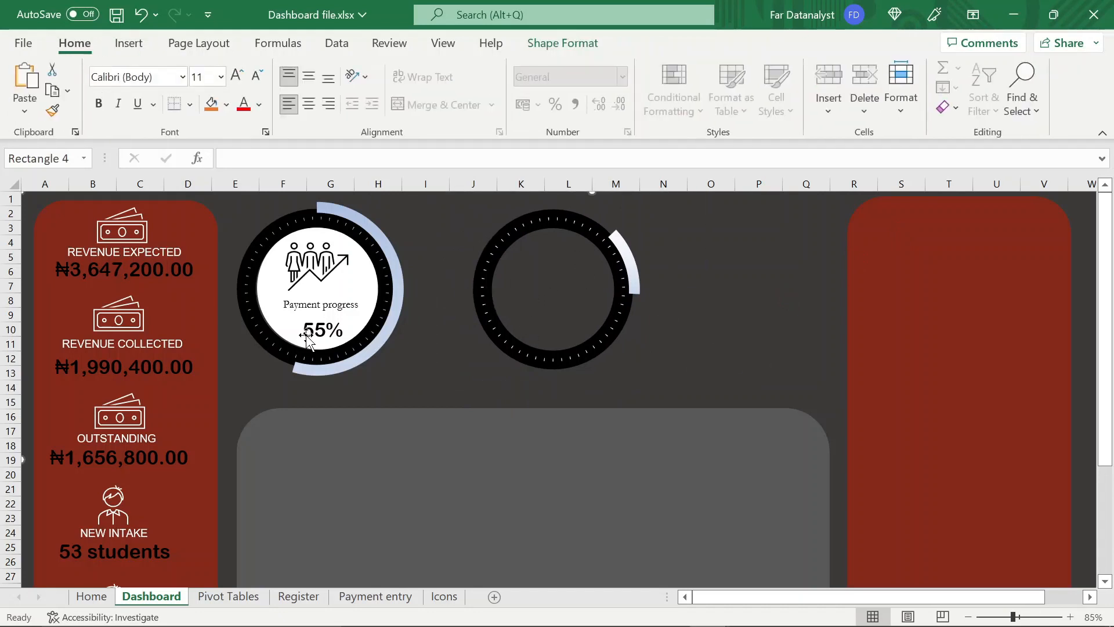
Add a text box about 1.08 cm by 2.53 cm inside the new doughnut, with no fill and no outline
left_click(129, 44)
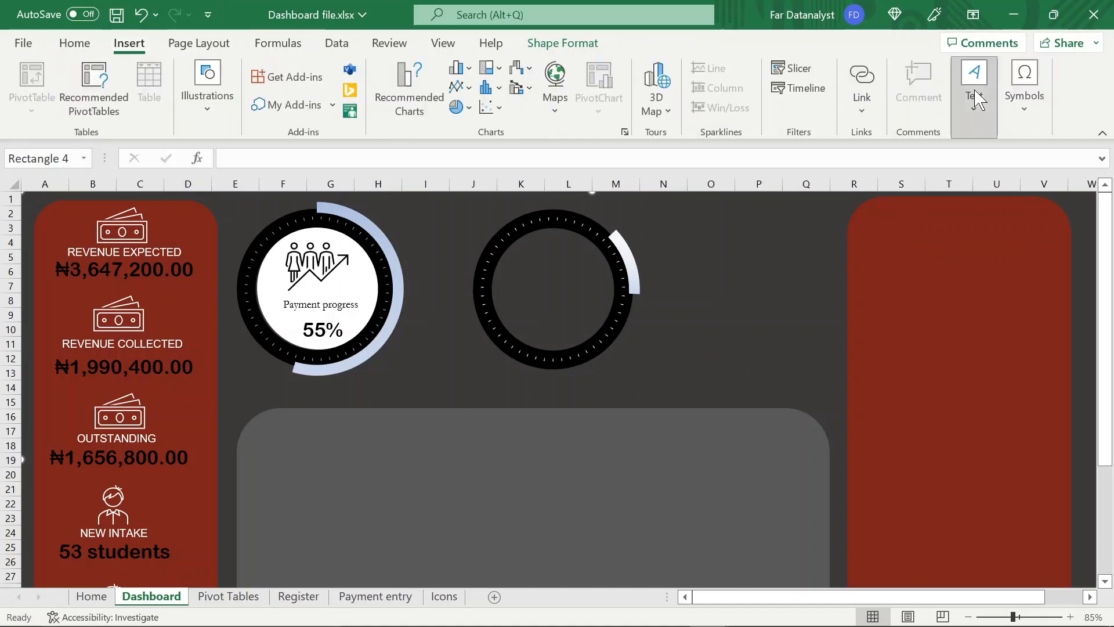
left_click(975, 98)
left_click(914, 169)
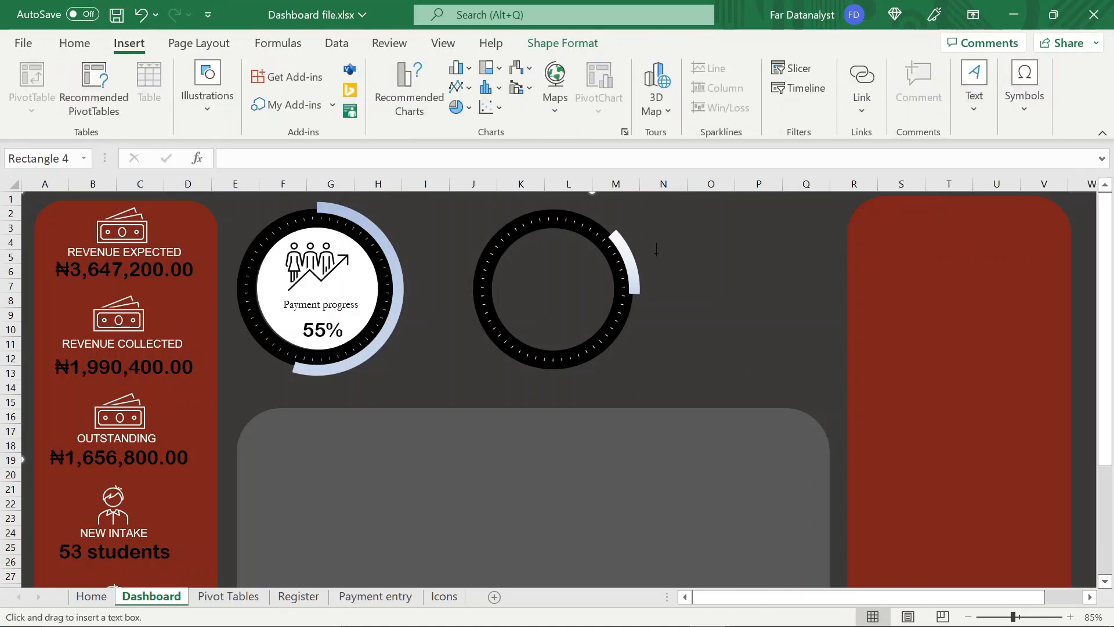
left_click_drag(511, 298, 582, 328)
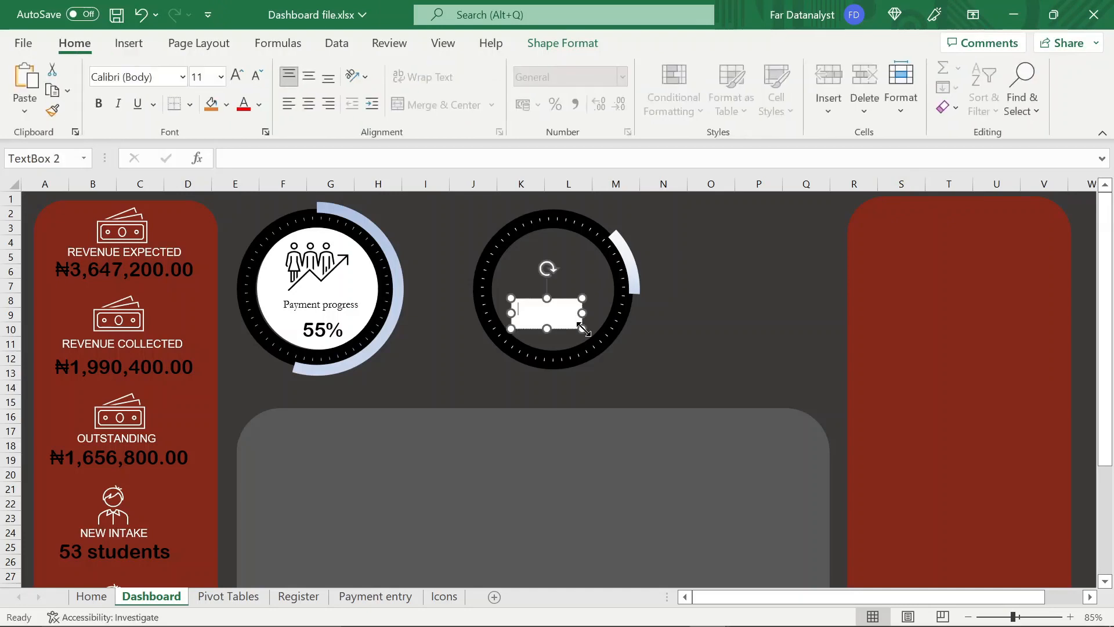
left_click(466, 92)
left_click(411, 354)
left_click(458, 70)
left_click(420, 335)
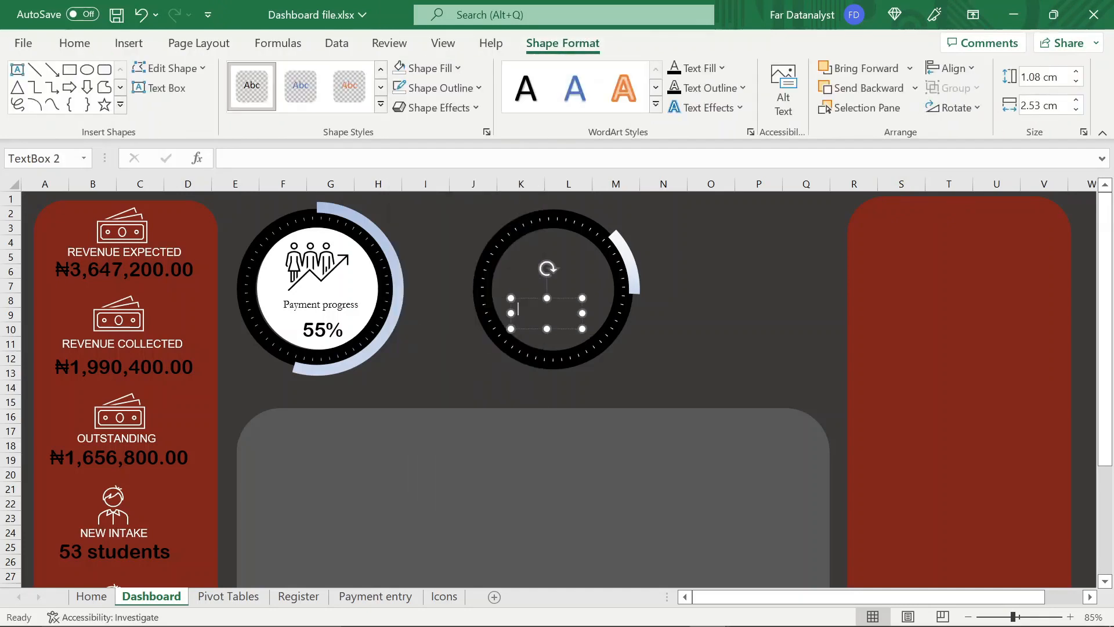
Link the text box to cell I10 of the Pivot Tables sheet and set its font size to 20
left_click(227, 158)
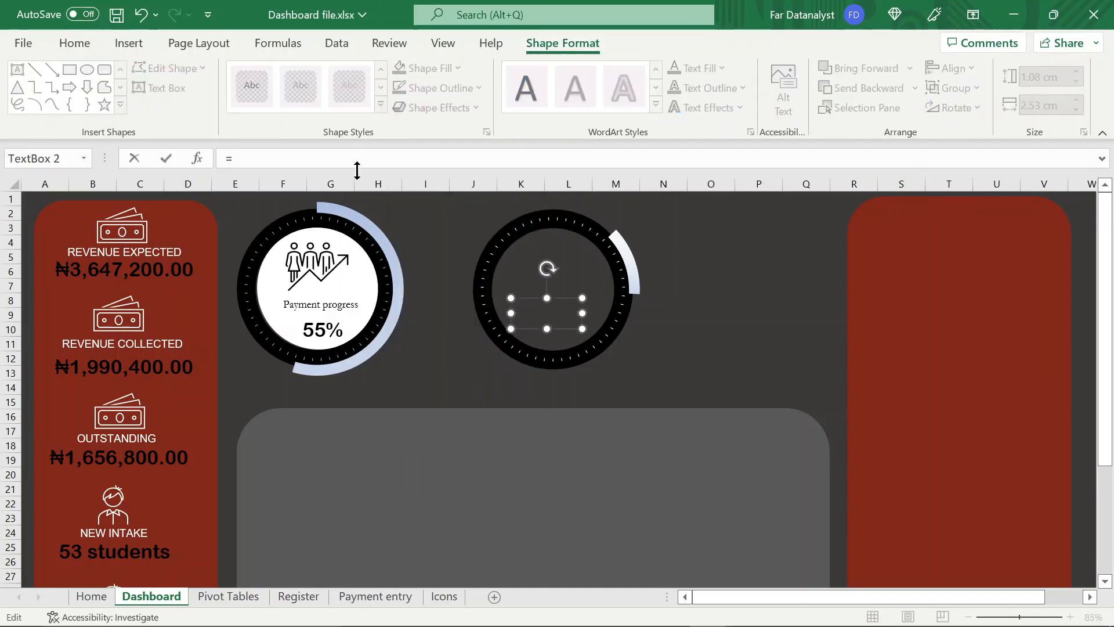
left_click(232, 597)
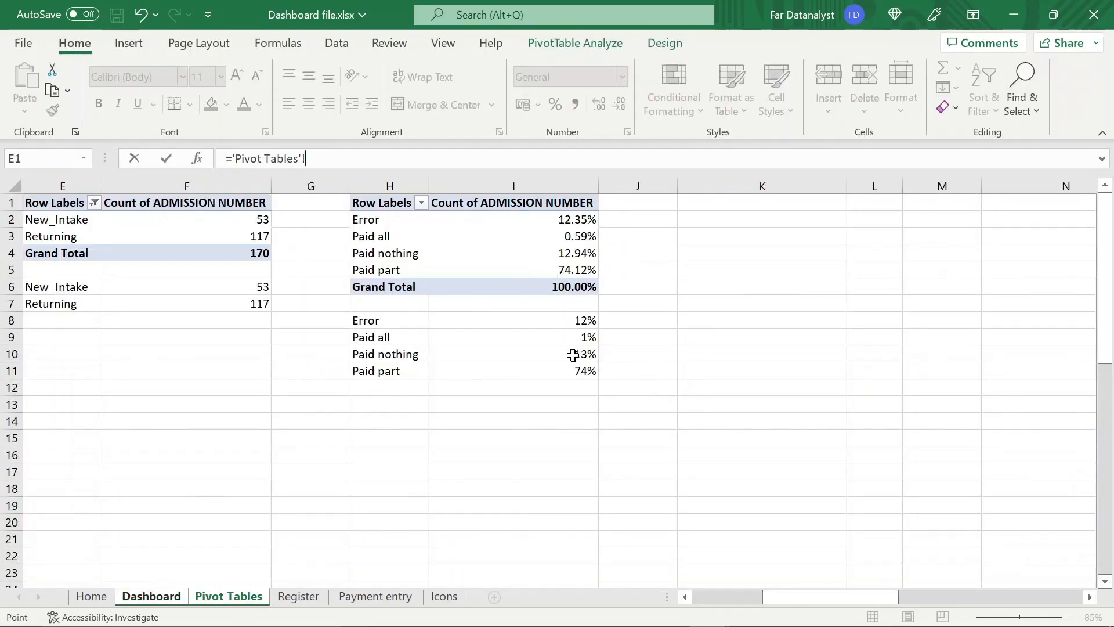
left_click(573, 355)
key("Return")
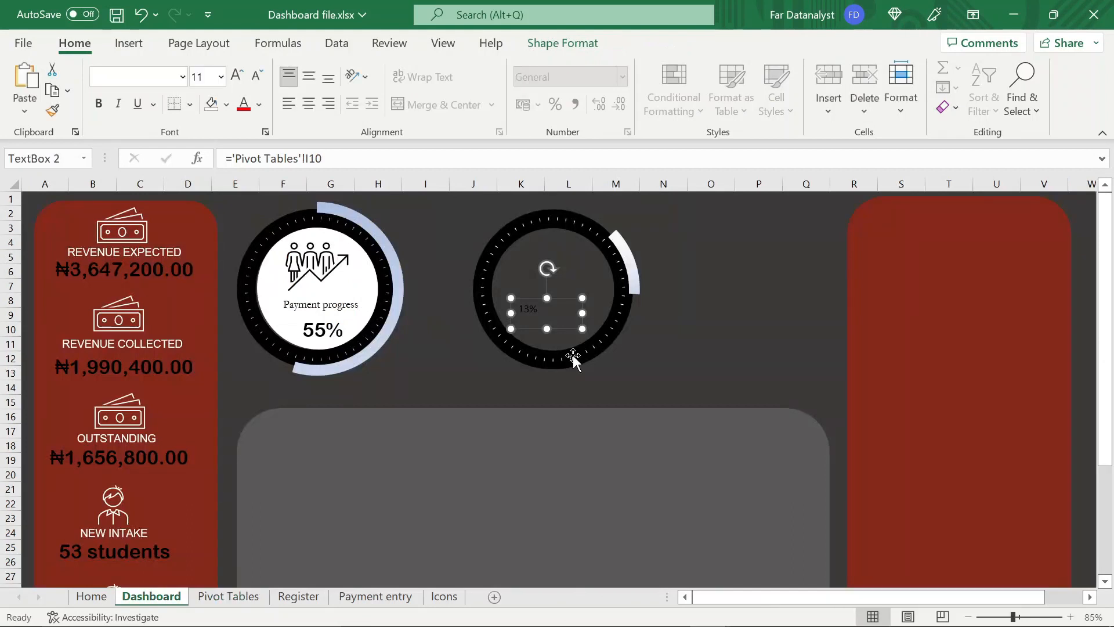
left_click(197, 77)
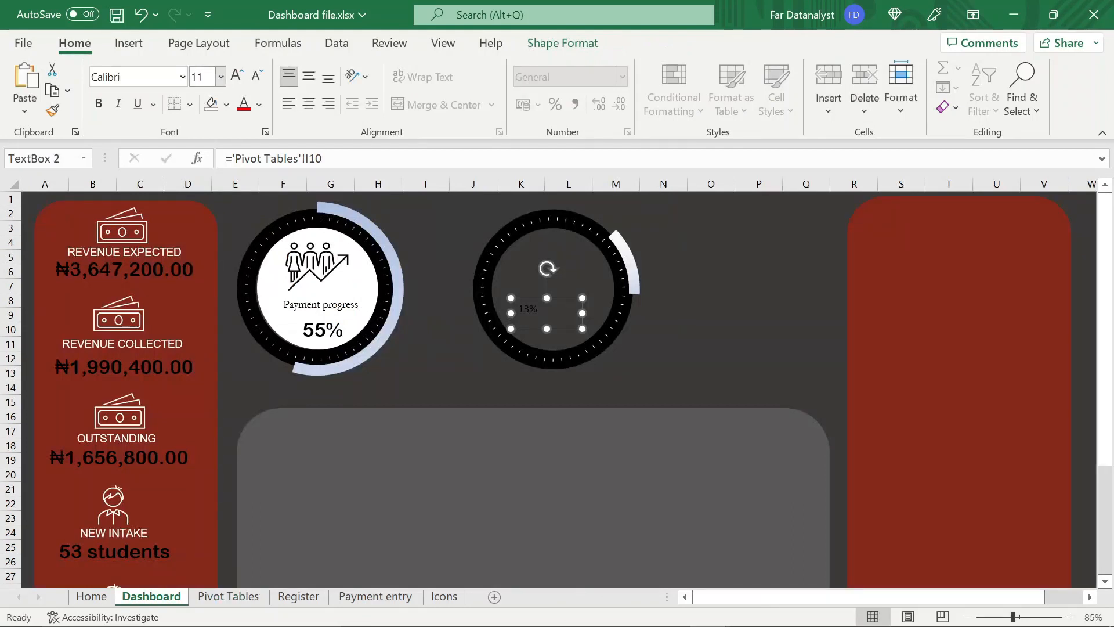
left_click(205, 75)
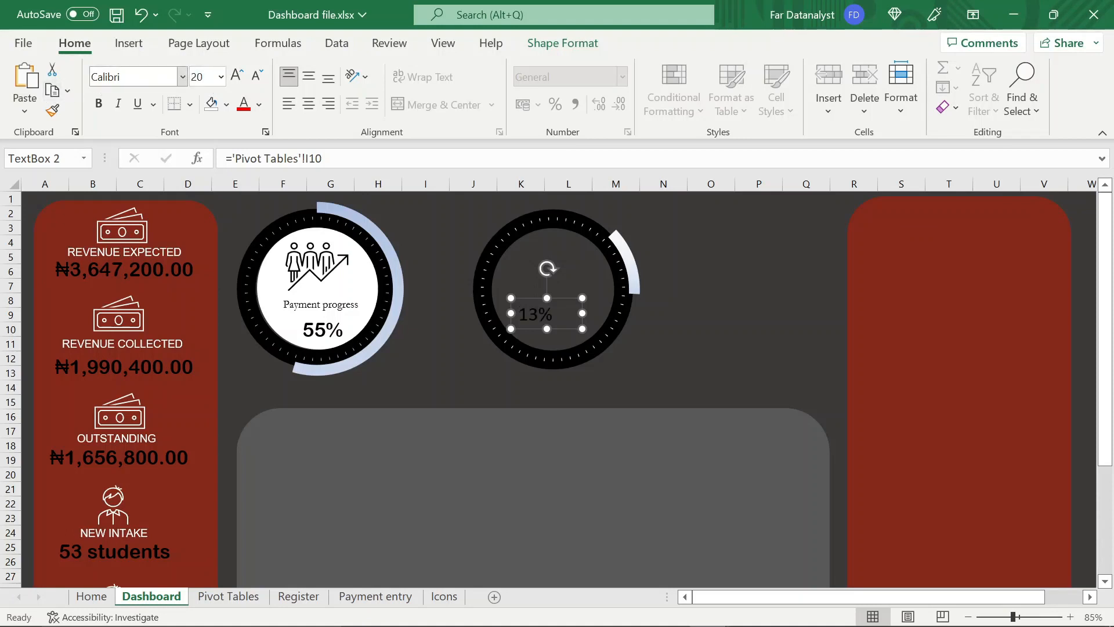
Set the 13% text box's font to Arial Rounded and centre the percentage in the lower part of the second doughnut
left_click(137, 76)
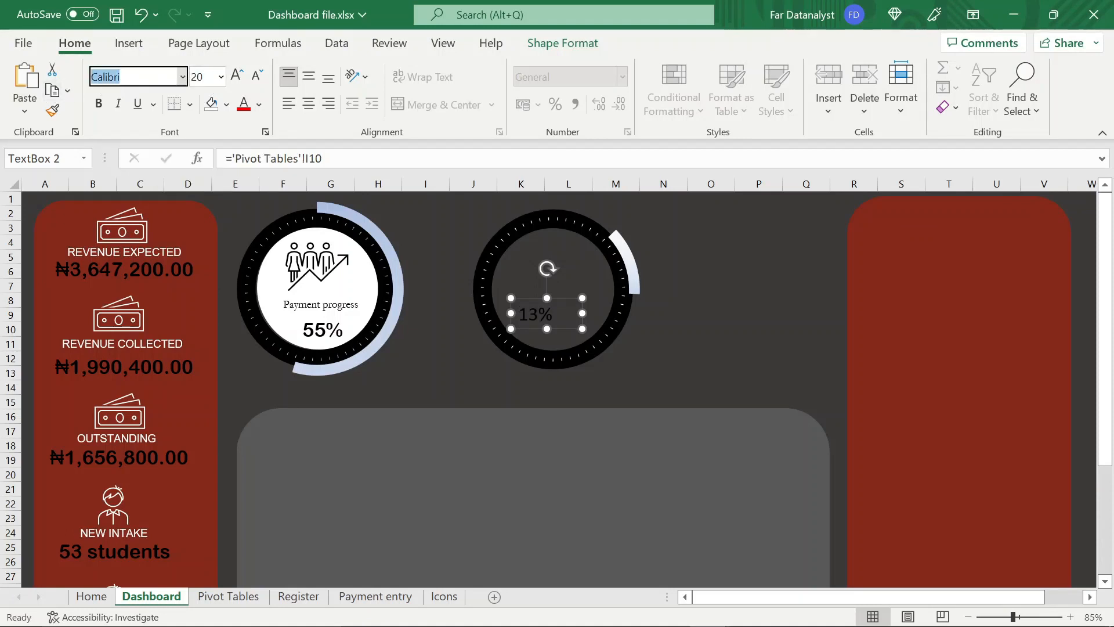
type("Arial ")
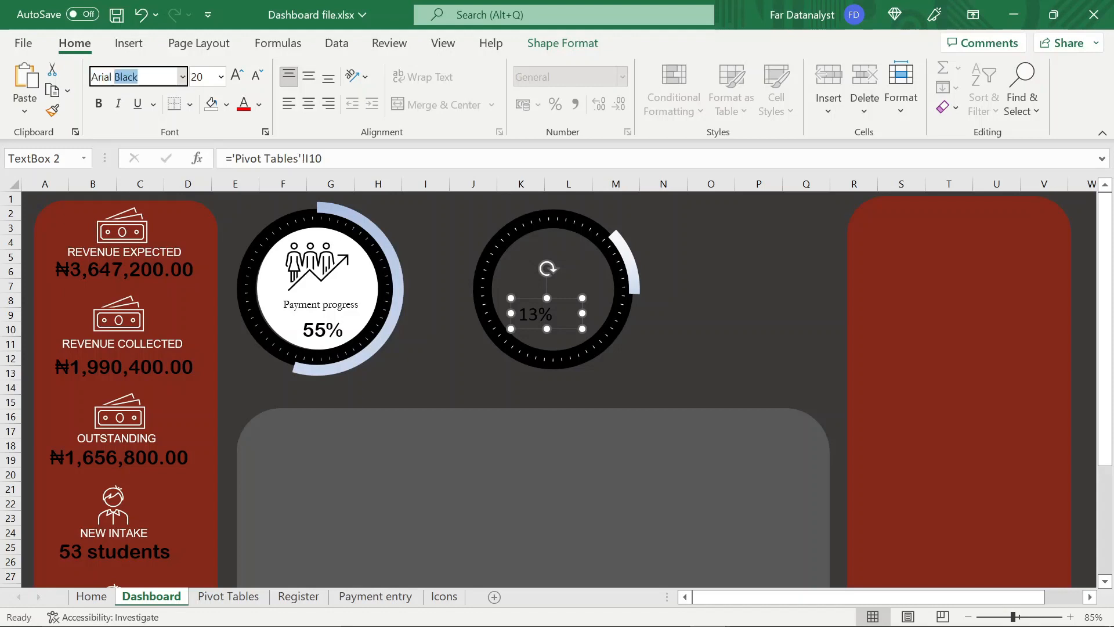
type("Roi")
key("Return")
left_click_drag(537, 298, 551, 312)
Copy the "Payment progress" label into the second doughnut, reword it to "Percentage that paid nothing", and place it above the percentage
left_click(342, 302)
key("ctrl+c")
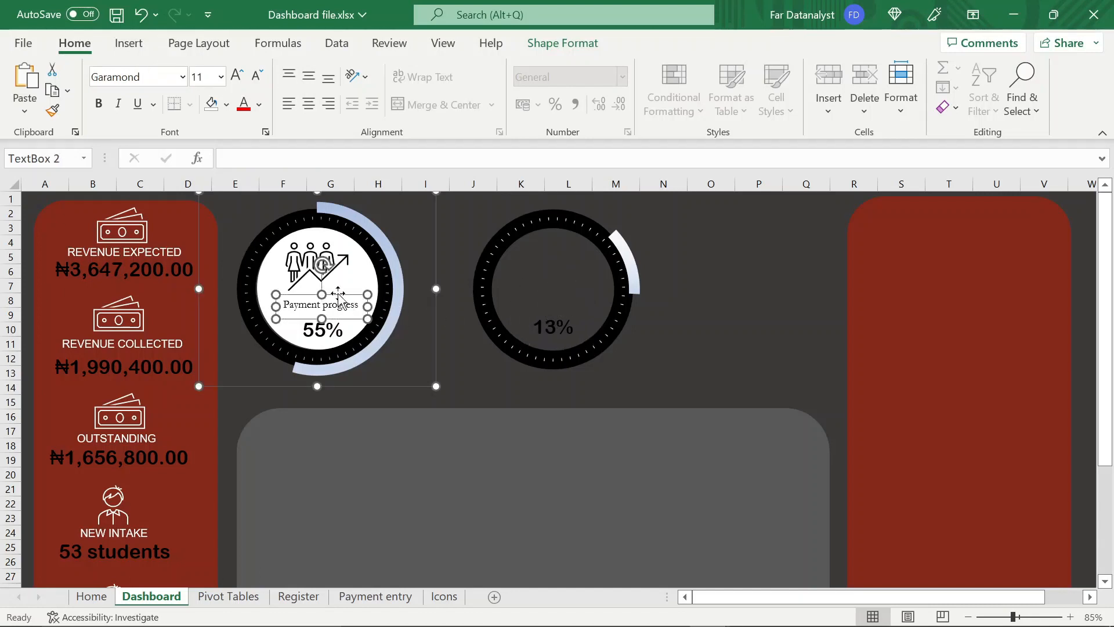
left_click(563, 293)
key("ctrl+v")
left_click_drag(480, 226, 541, 308)
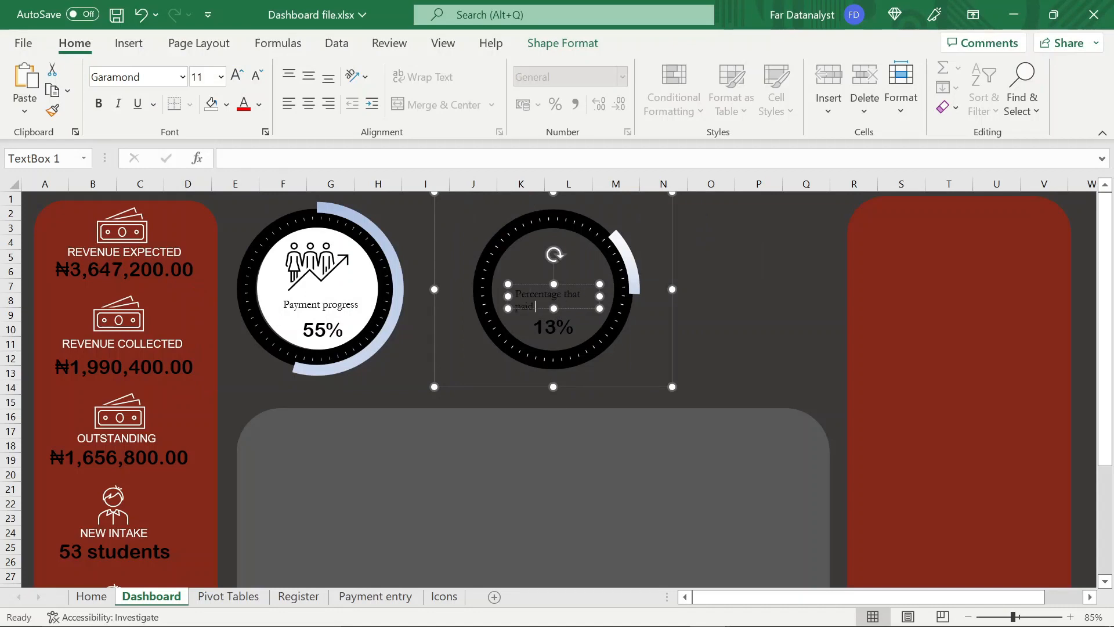
left_click_drag(601, 303, 548, 303)
left_click(713, 308)
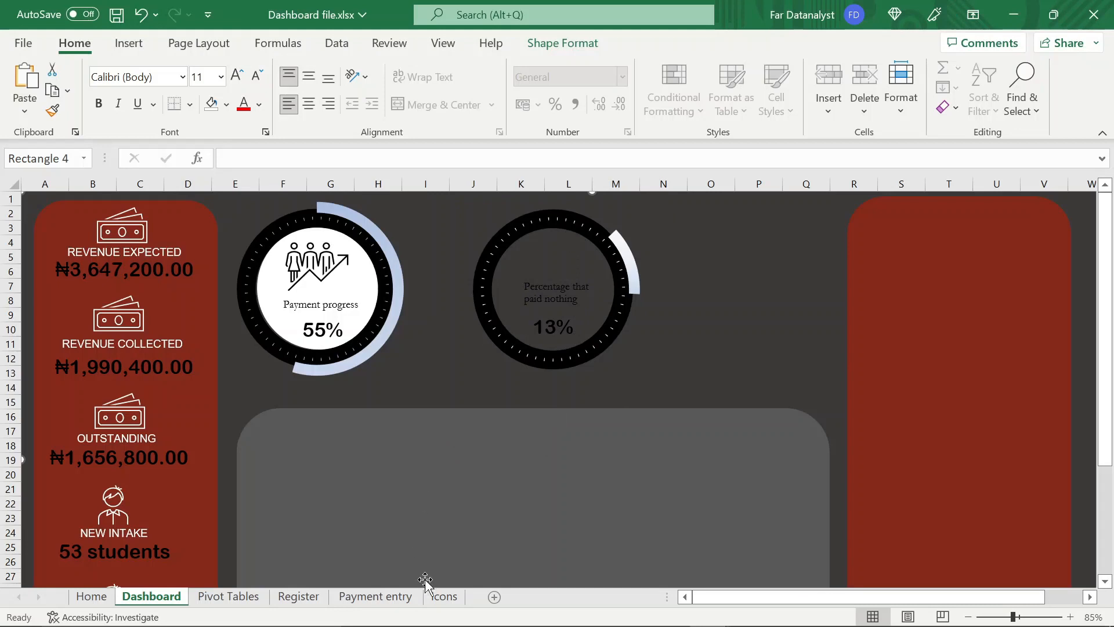
Copy the outlined person icon from the Icons sheet into the second doughnut and arrange it above the "Percentage that paid nothing" label
left_click(441, 597)
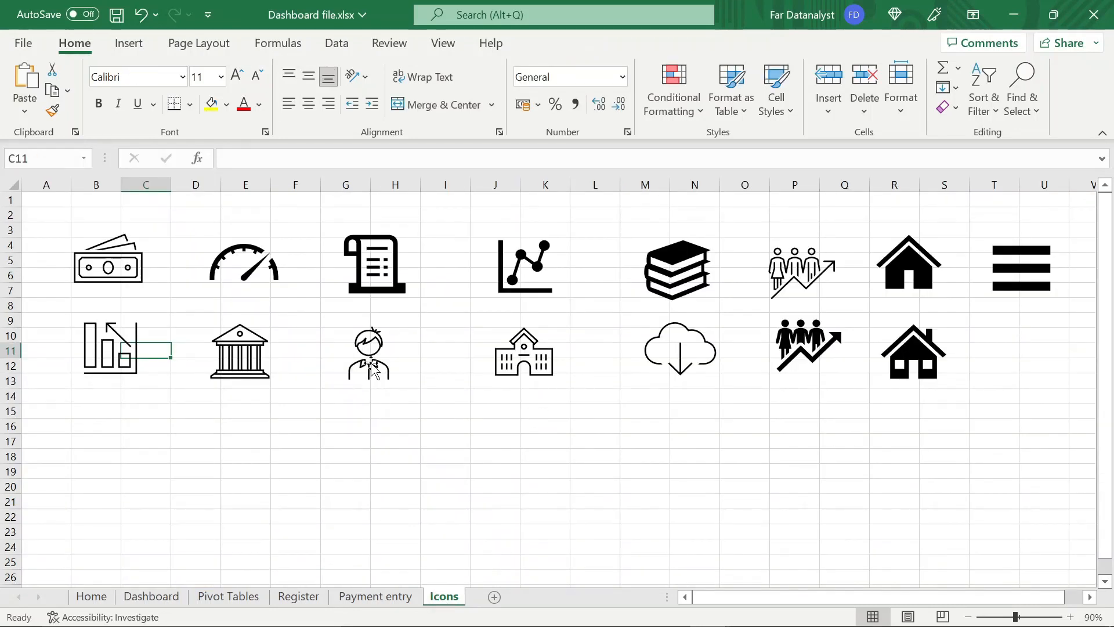
left_click(371, 365)
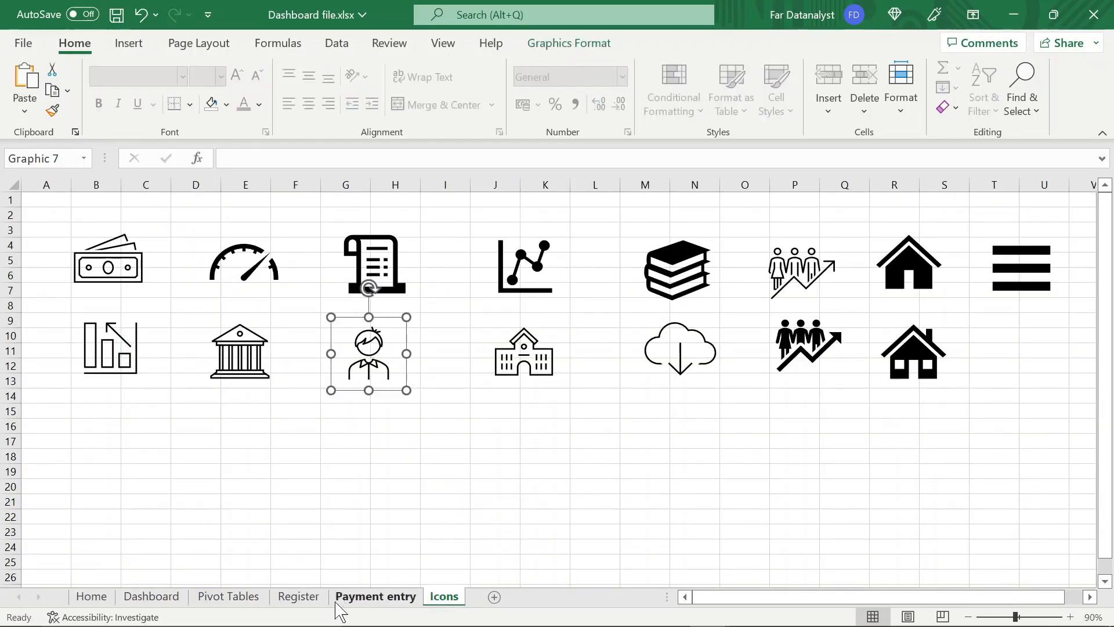
left_click(174, 597)
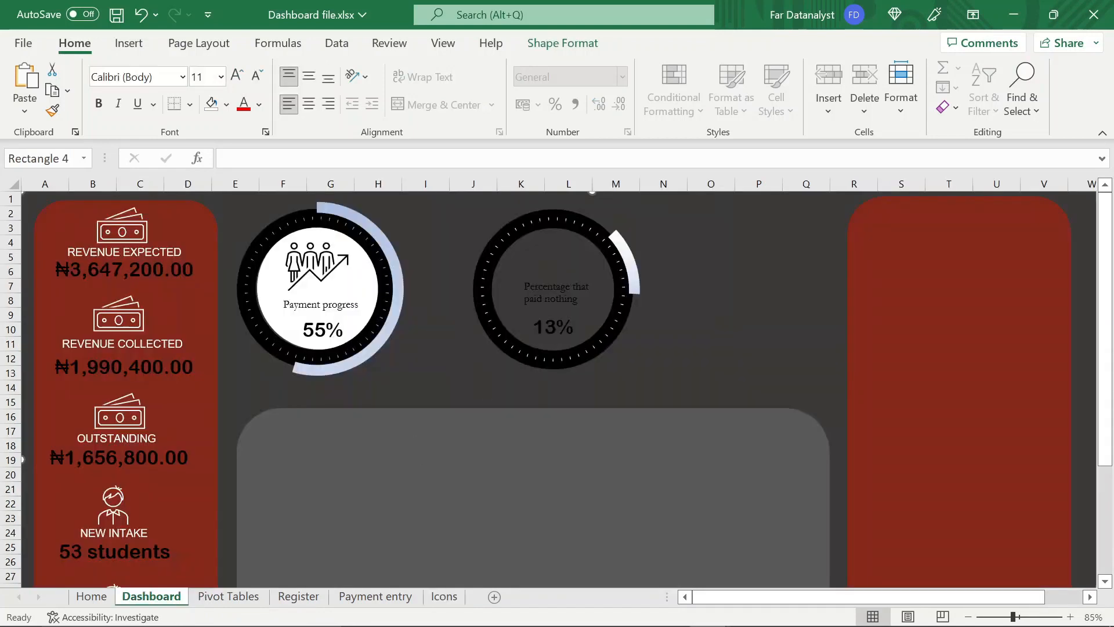
double_click(559, 284)
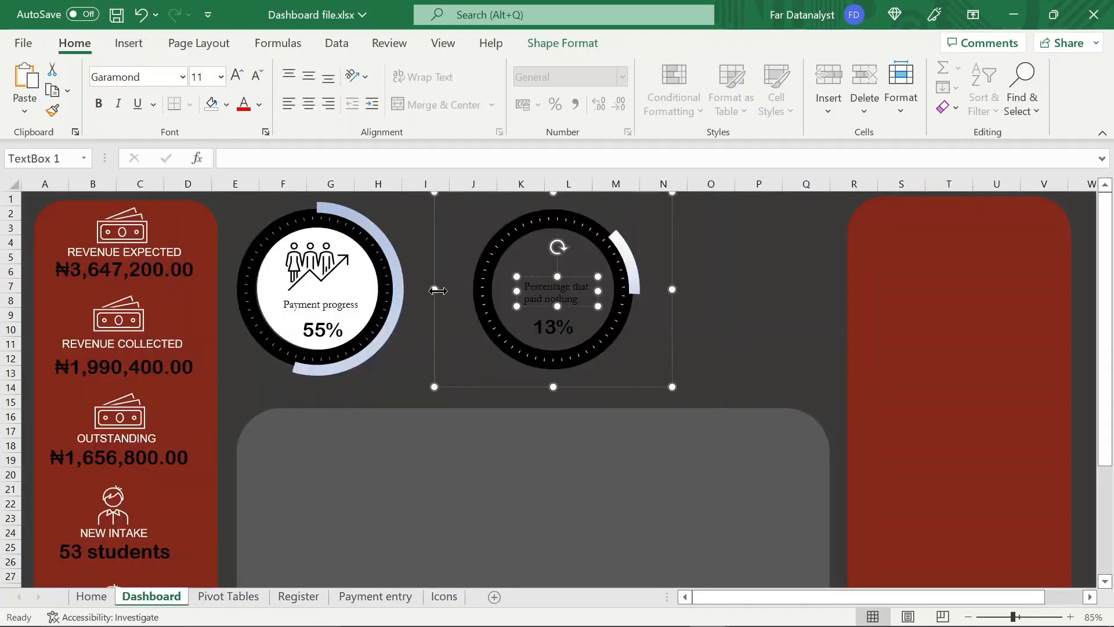
left_click(473, 228)
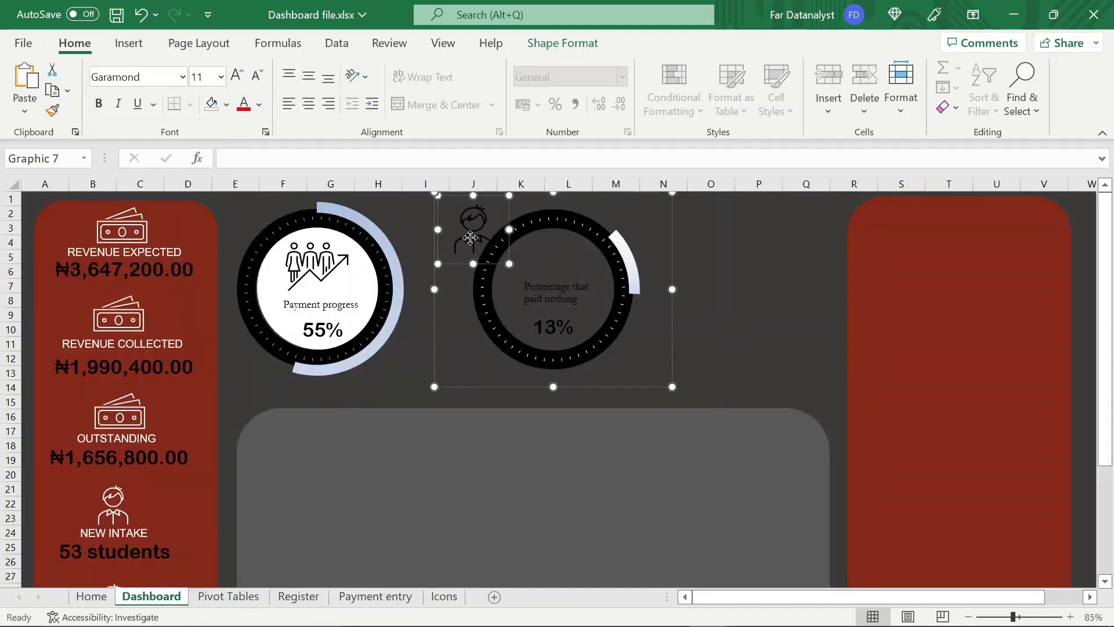
left_click_drag(472, 228, 552, 264)
left_click(556, 298)
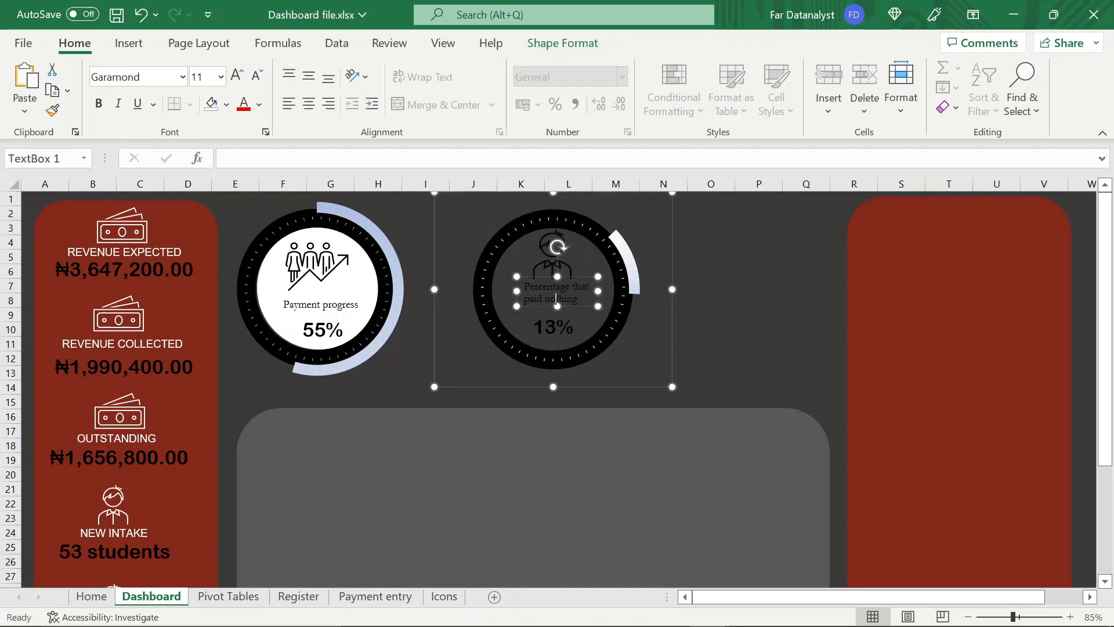
left_click_drag(545, 306, 546, 310)
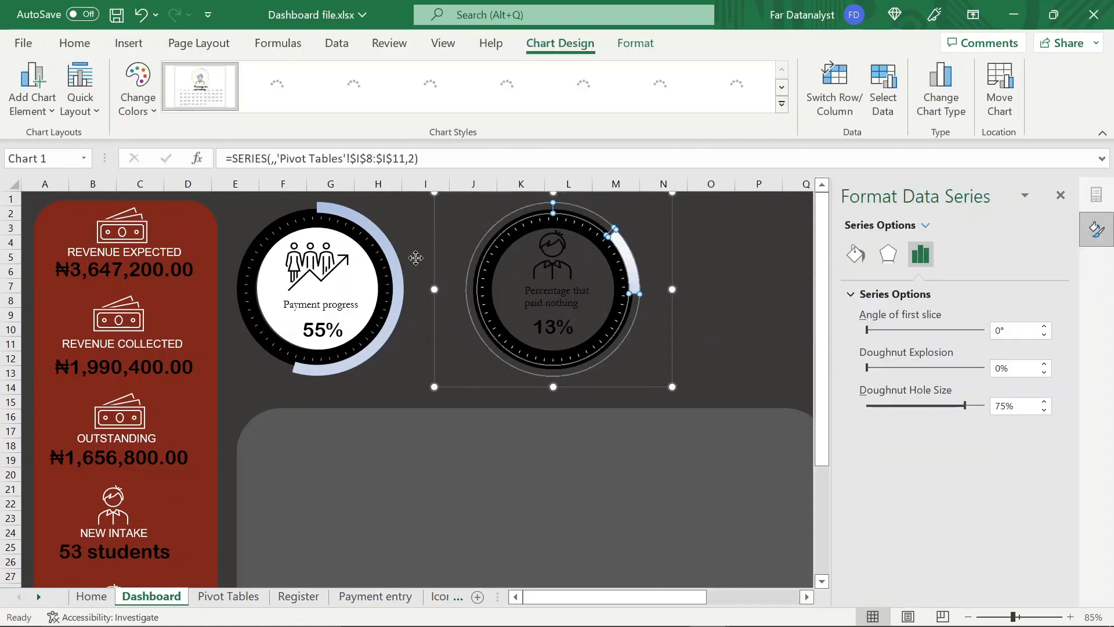
left_click(415, 258)
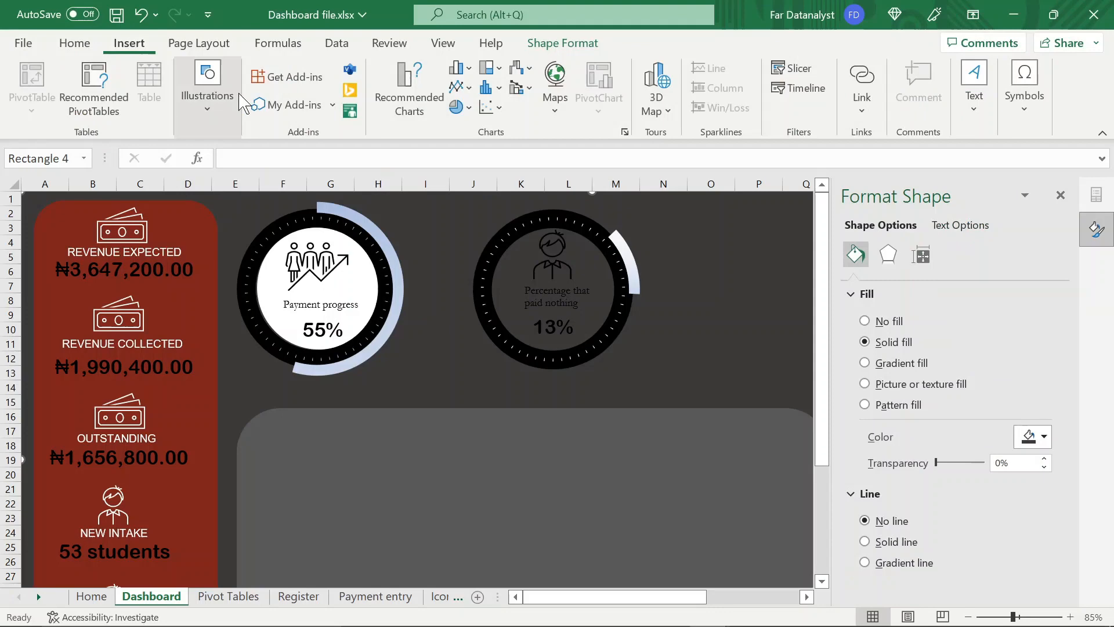
Draw a flowchart connector circle about 2.16 cm high and 1.99 cm wide in the empty area beside the second doughnut
left_click(210, 119)
left_click(241, 182)
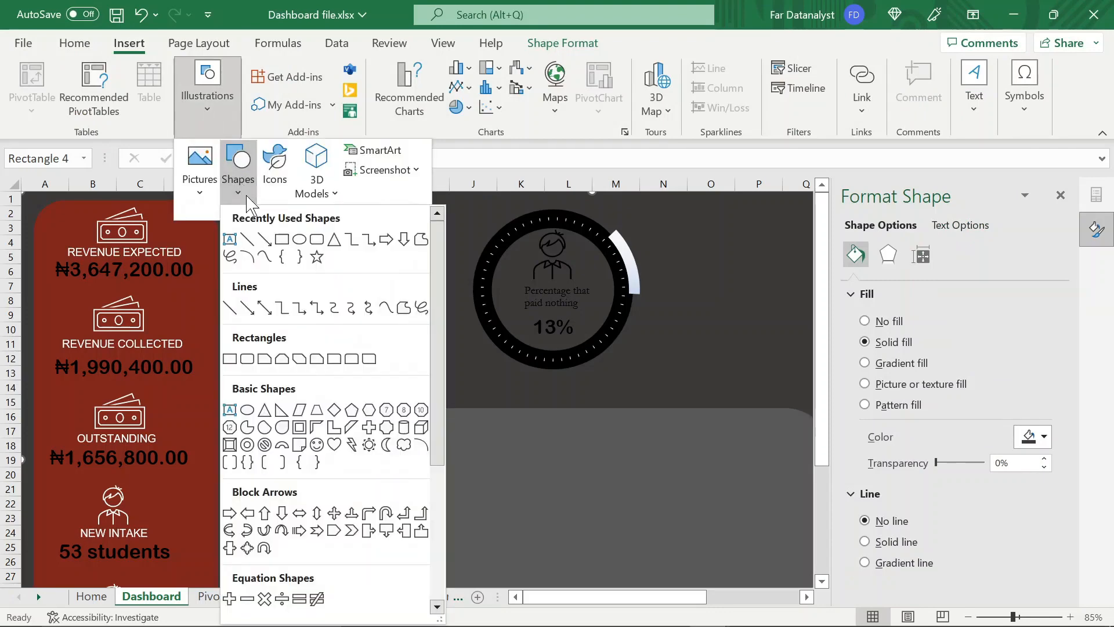
scroll(281, 447, "down", 1)
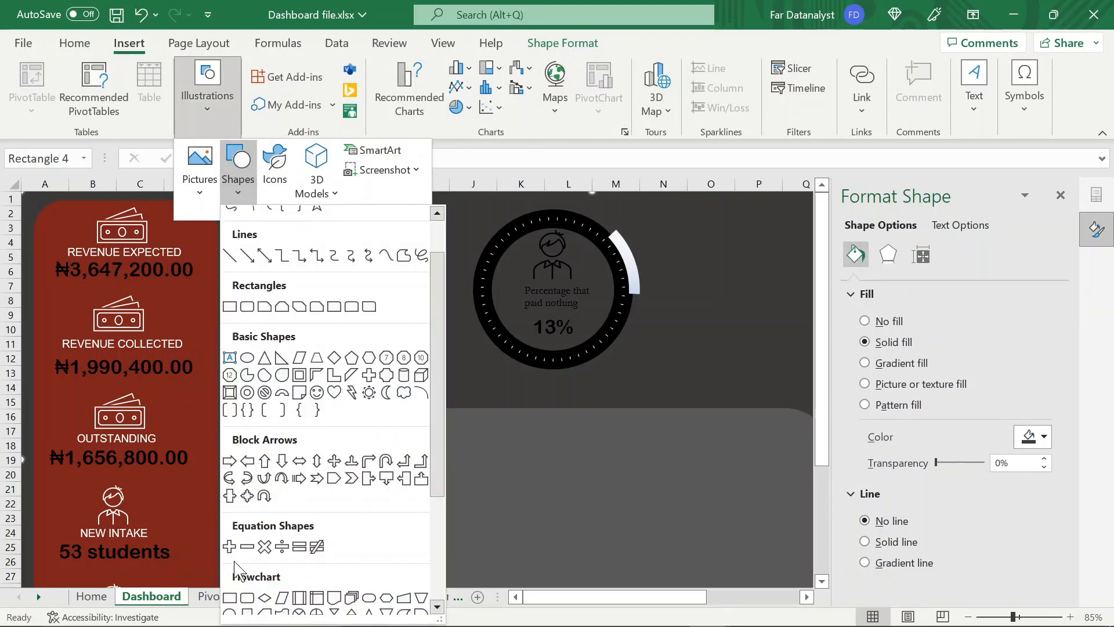
scroll(239, 560, "down", 1)
left_click(232, 511)
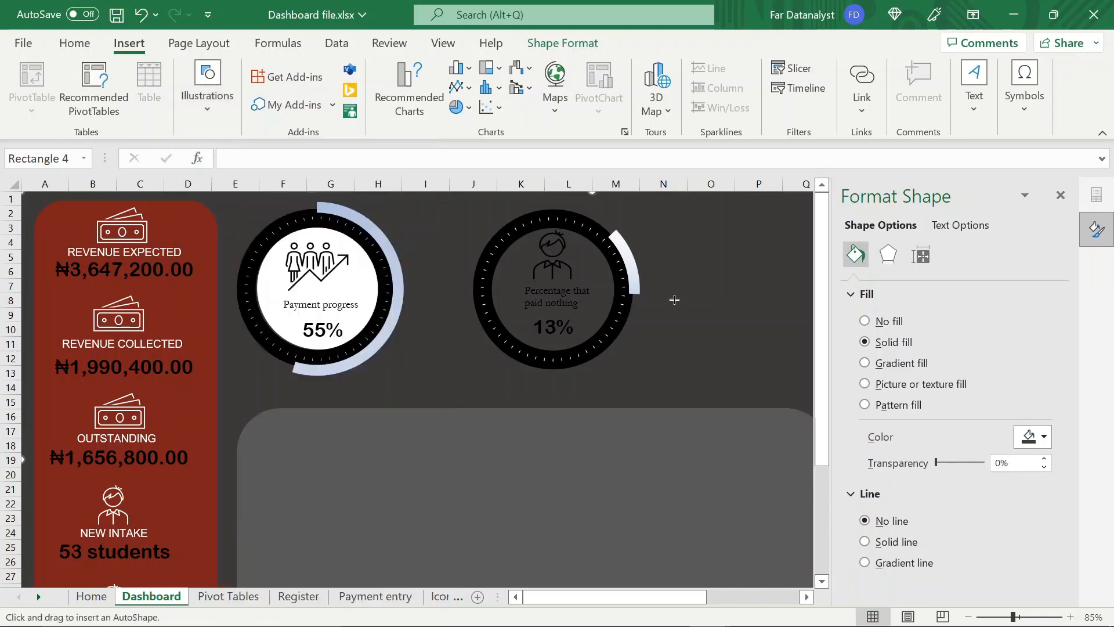
left_click_drag(692, 248, 748, 309)
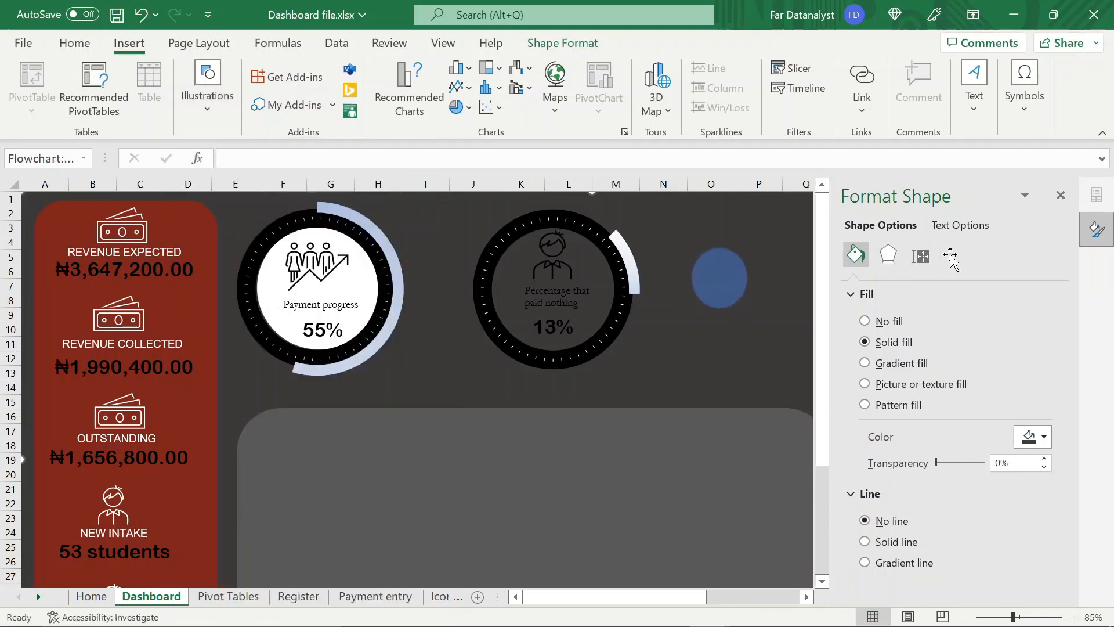
left_click(1061, 196)
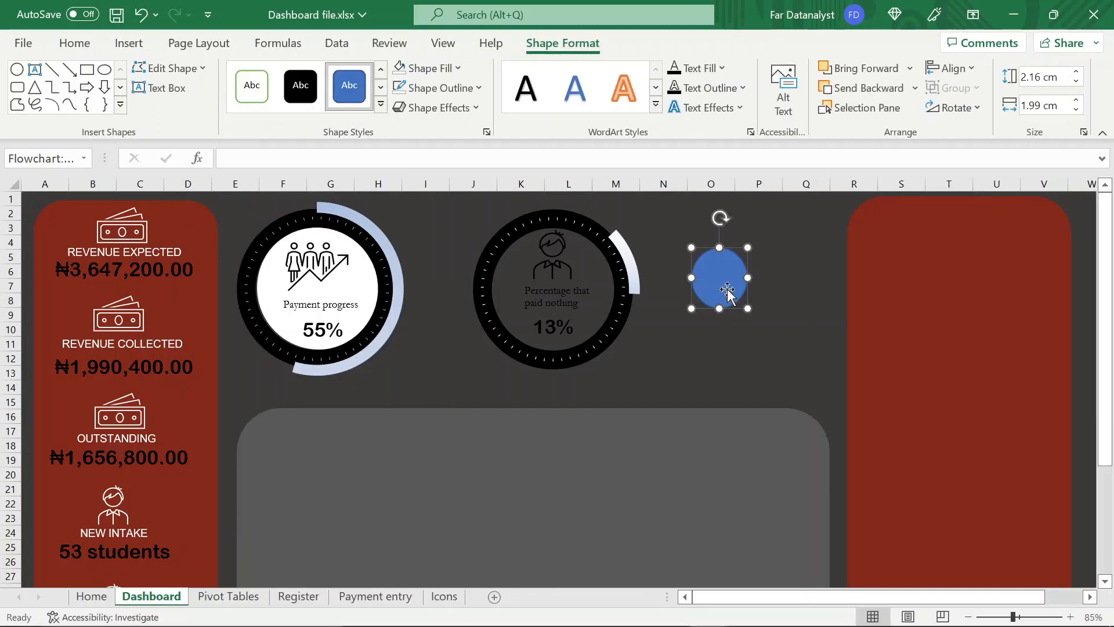
Set the circle's height and width to 4.45 cm
left_click(1052, 80)
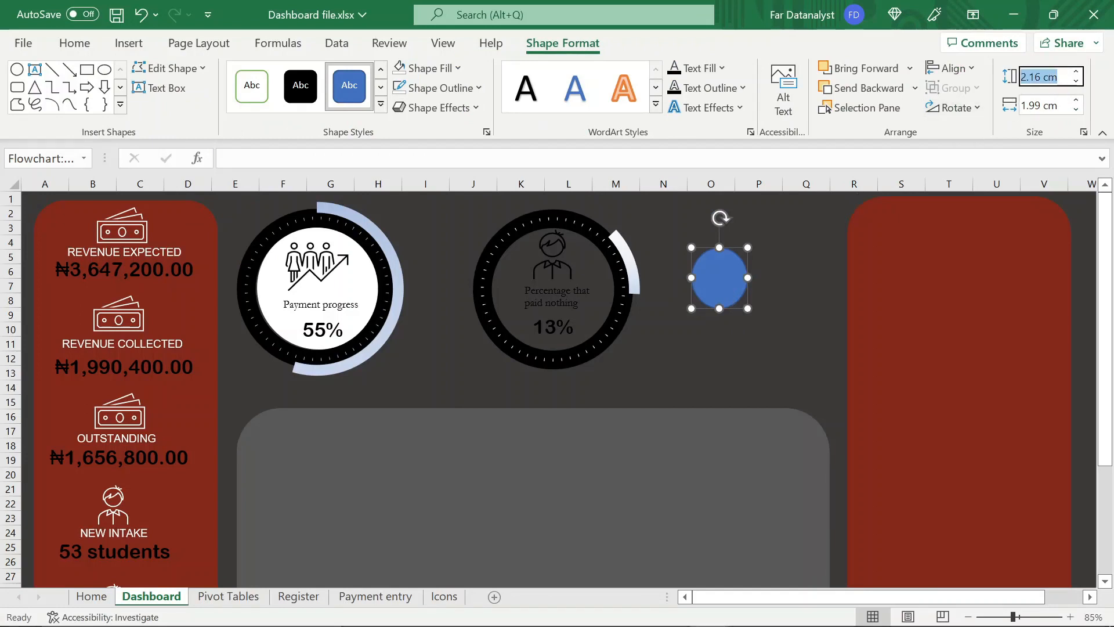
type("4.45")
key("Tab")
type("4")
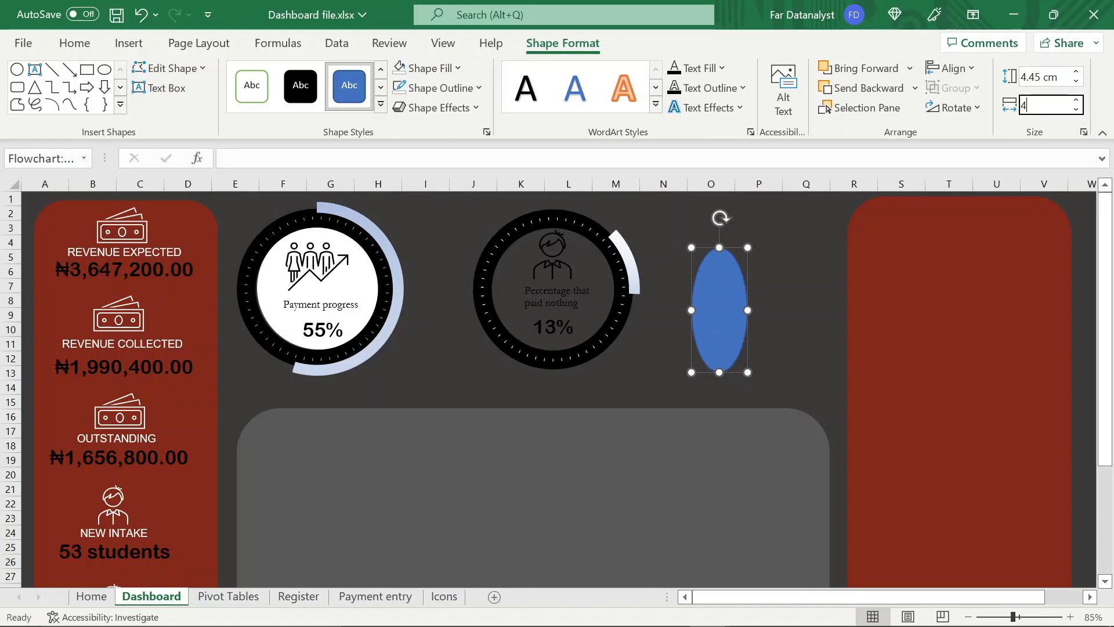
key("Return")
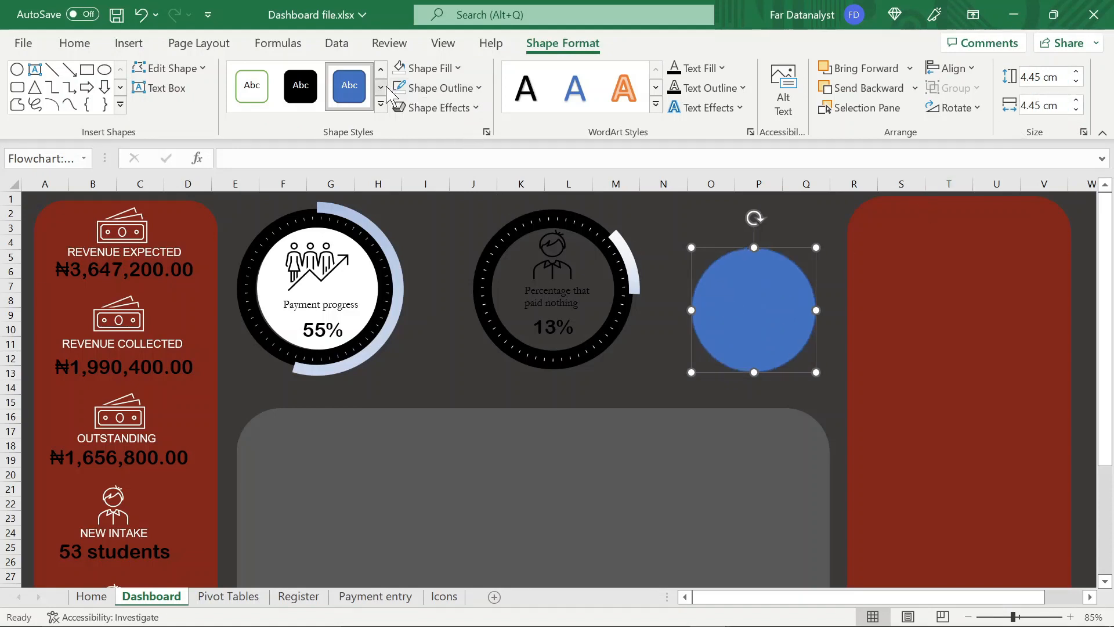
Remove the circle's outline and fill it with white
left_click(411, 90)
left_click(407, 88)
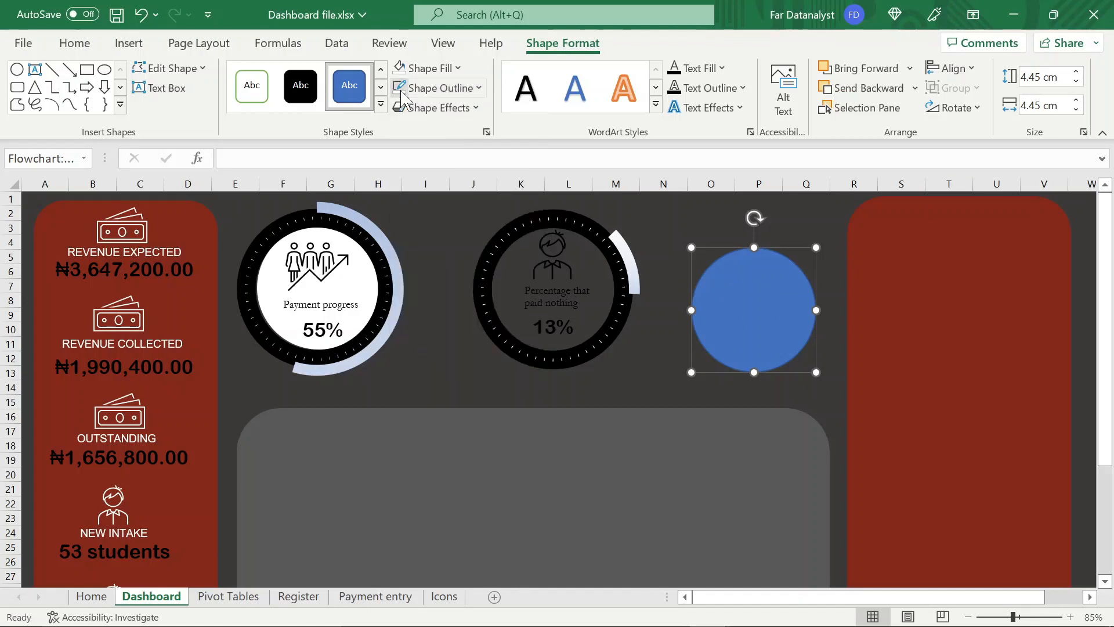
left_click(400, 68)
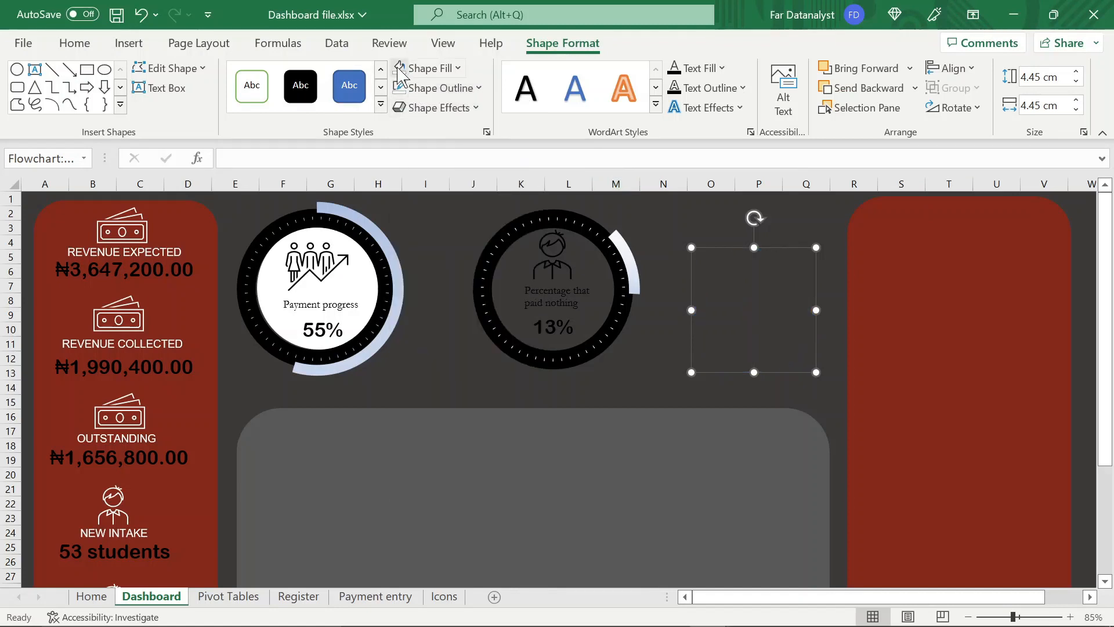
left_click(456, 69)
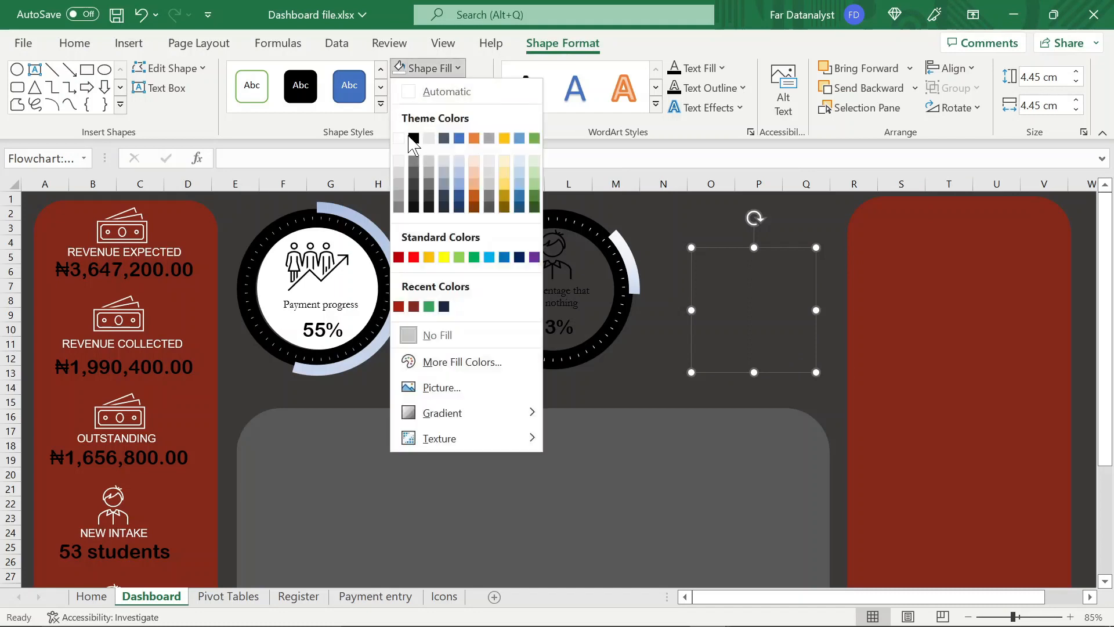
left_click(407, 137)
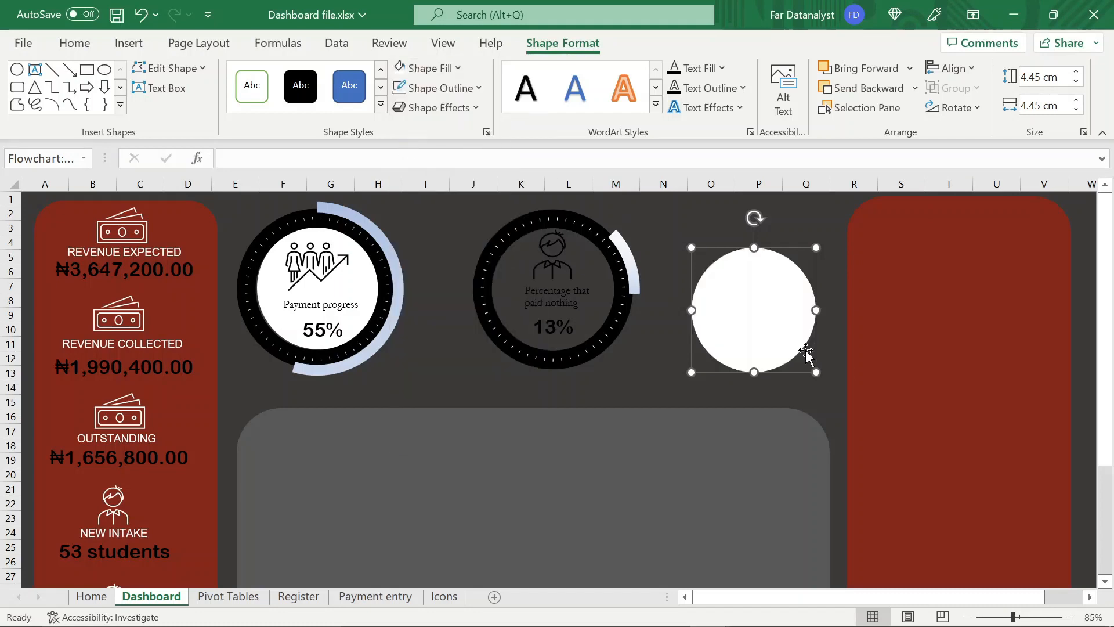
Centre the white circle over the hole of the second doughnut and send it to the back
left_click_drag(784, 330, 579, 311)
key("ctrl+s")
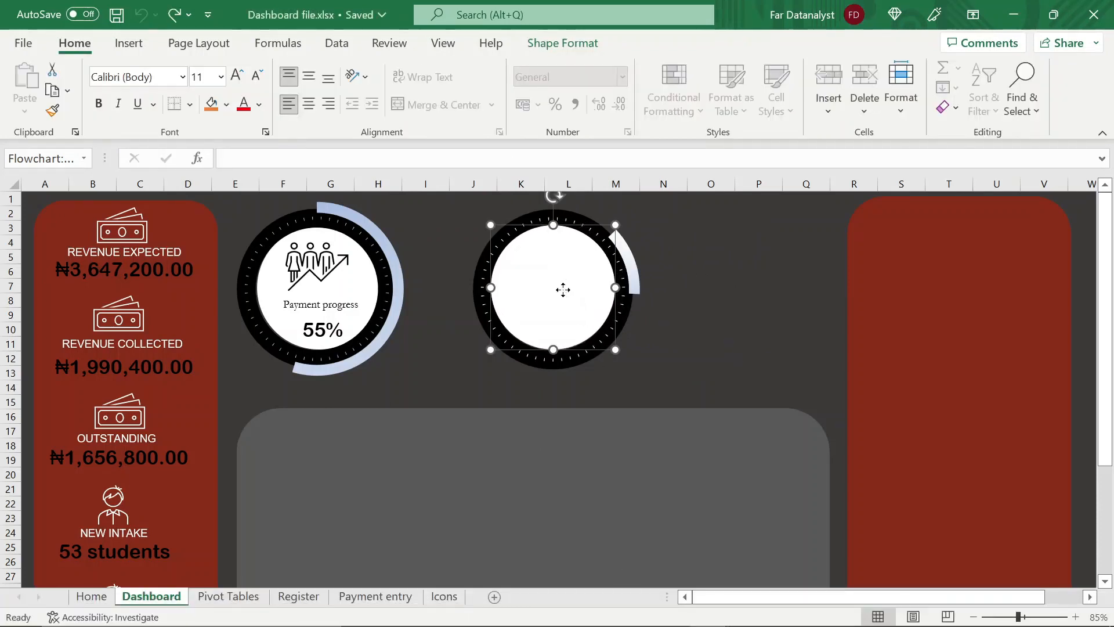
right_click(565, 297)
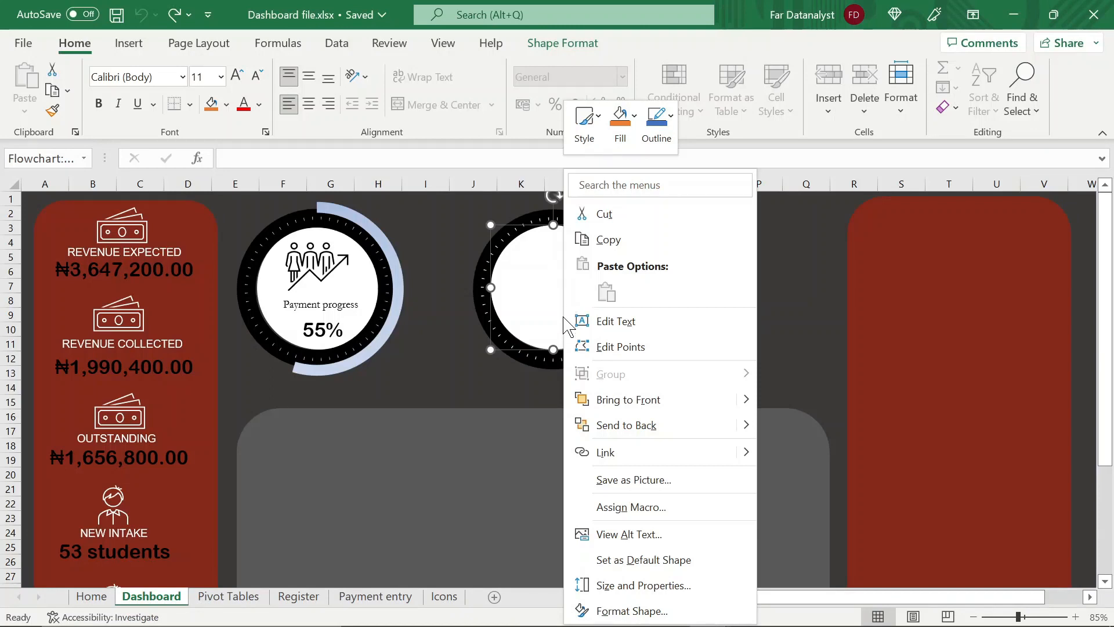
left_click(614, 427)
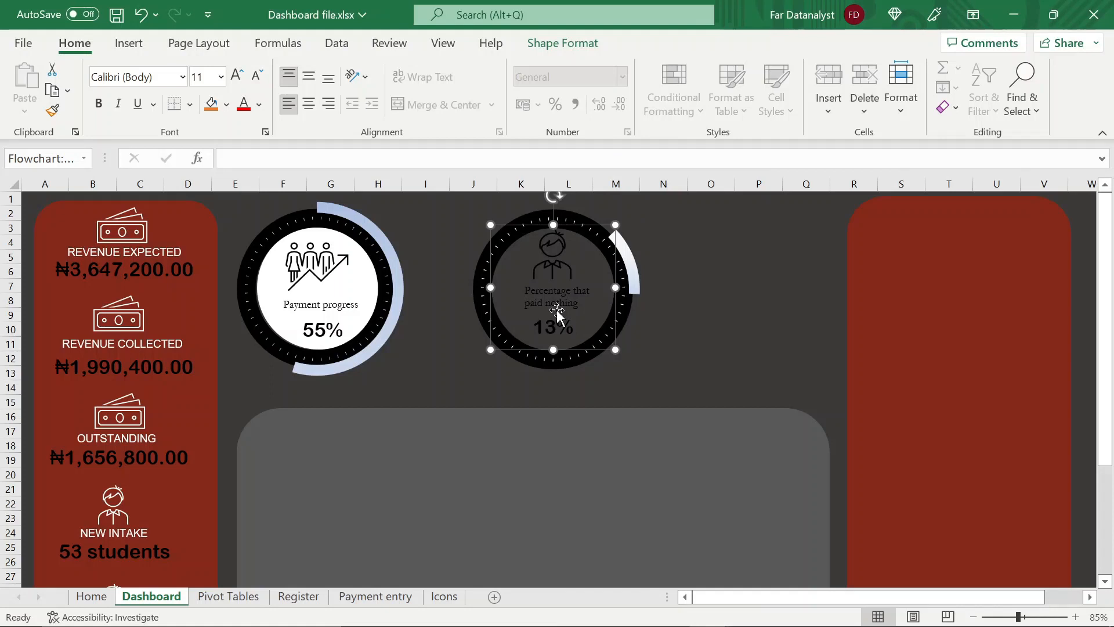
Send the dark background rectangle to the back, behind the white circle, and save the workbook
left_click(736, 273)
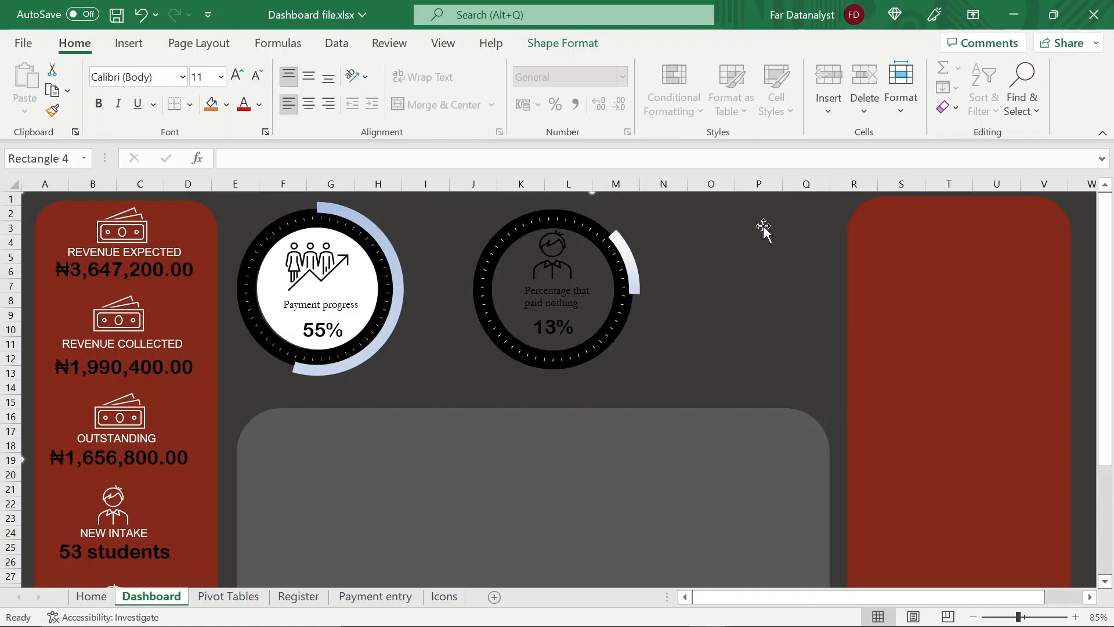
right_click(730, 252)
left_click(778, 429)
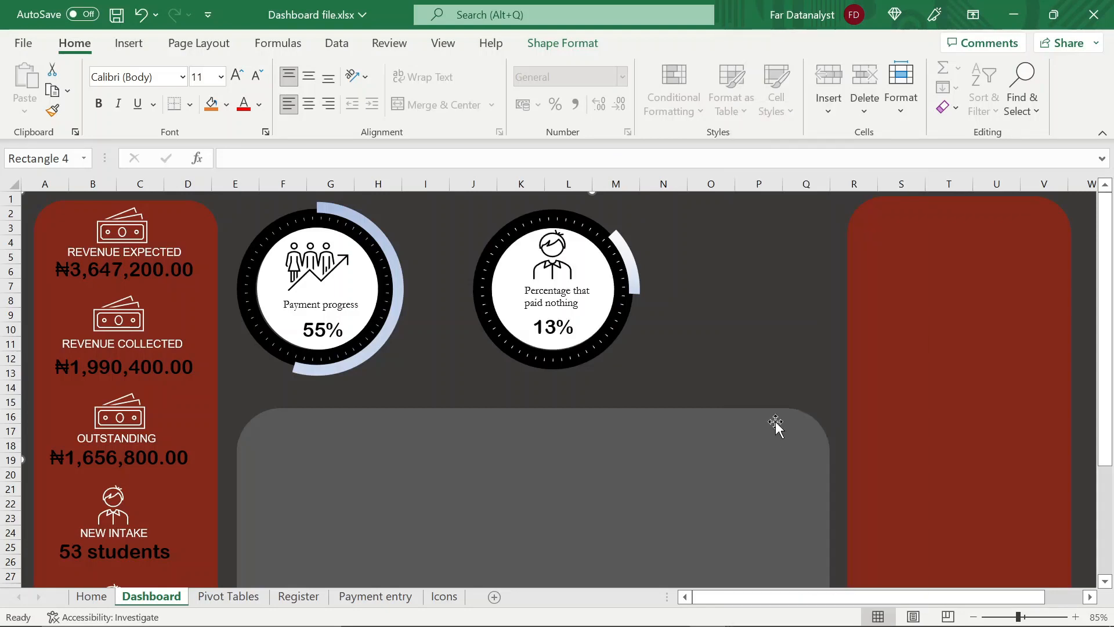
key("ctrl+s")
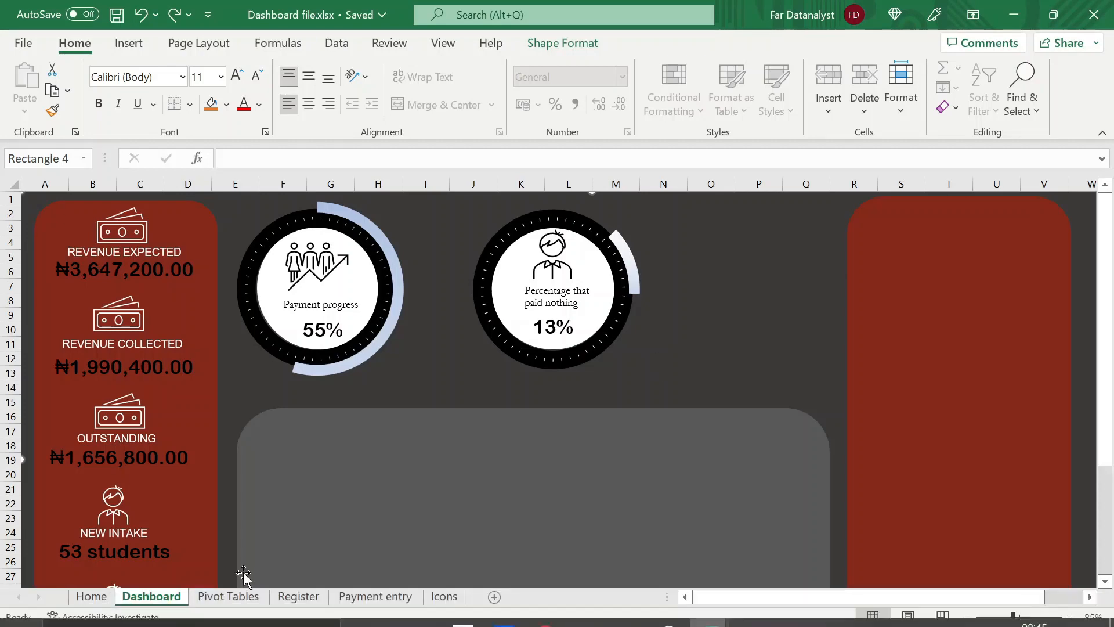
Copy the payment-status PivotTable in H1:I6 of the Pivot Tables sheet and paste the copy at K1
left_click(228, 596)
scroll(790, 231, "right", 3)
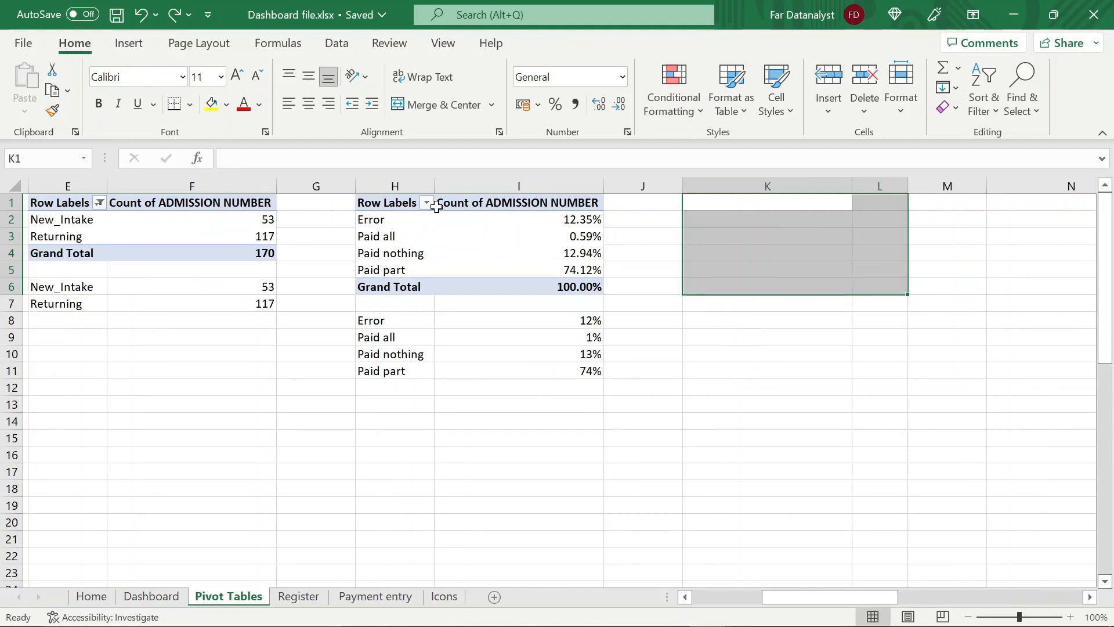
left_click(404, 207)
key("shift+Right")
key("shift+Down")
key("shift+Down")
key("shift+Down")
key("shift+Down")
key("shift+Down")
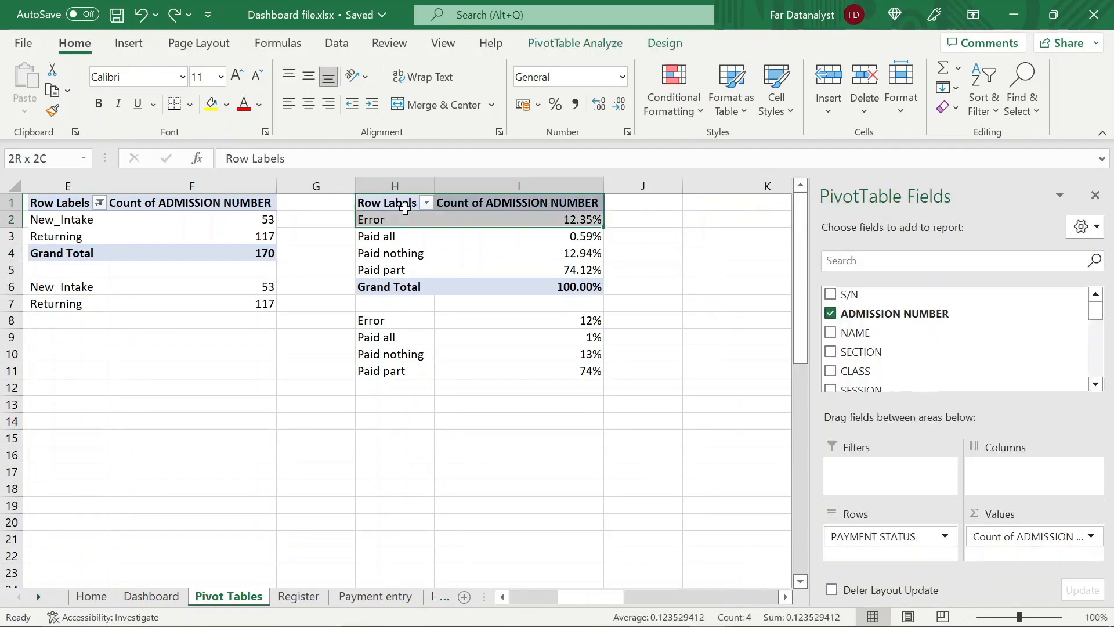
key("ctrl+c")
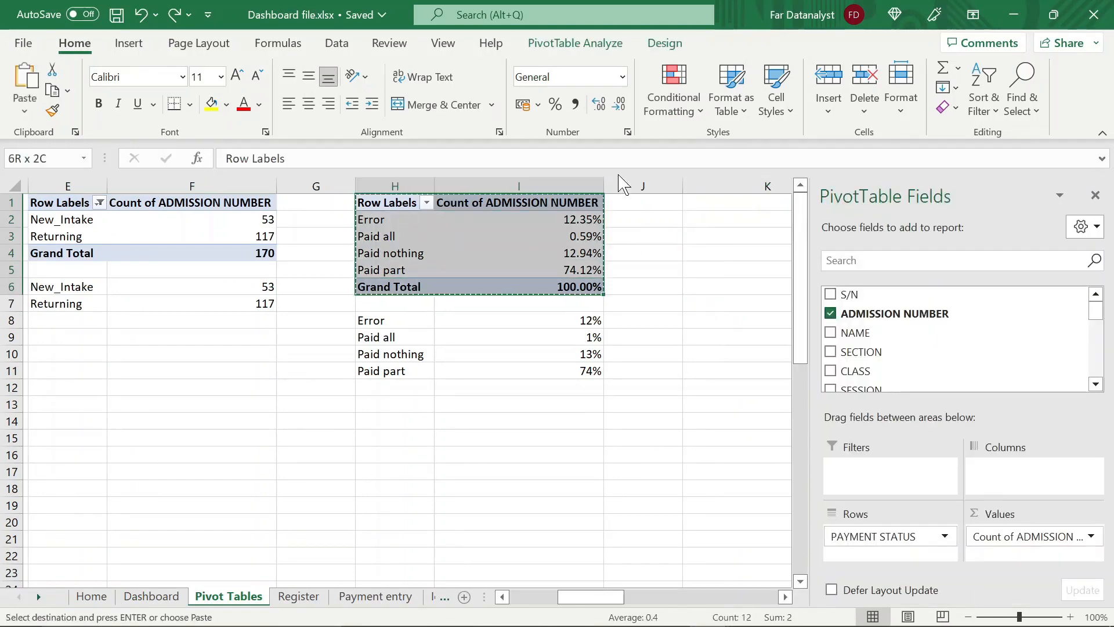
left_click(766, 200)
key("ctrl+v")
Remove the PAYMENT STATUS row field and the Count of ADMISSION NUMBER value from the copied PivotTable at K1
key("Right")
key("Right")
left_click(626, 237)
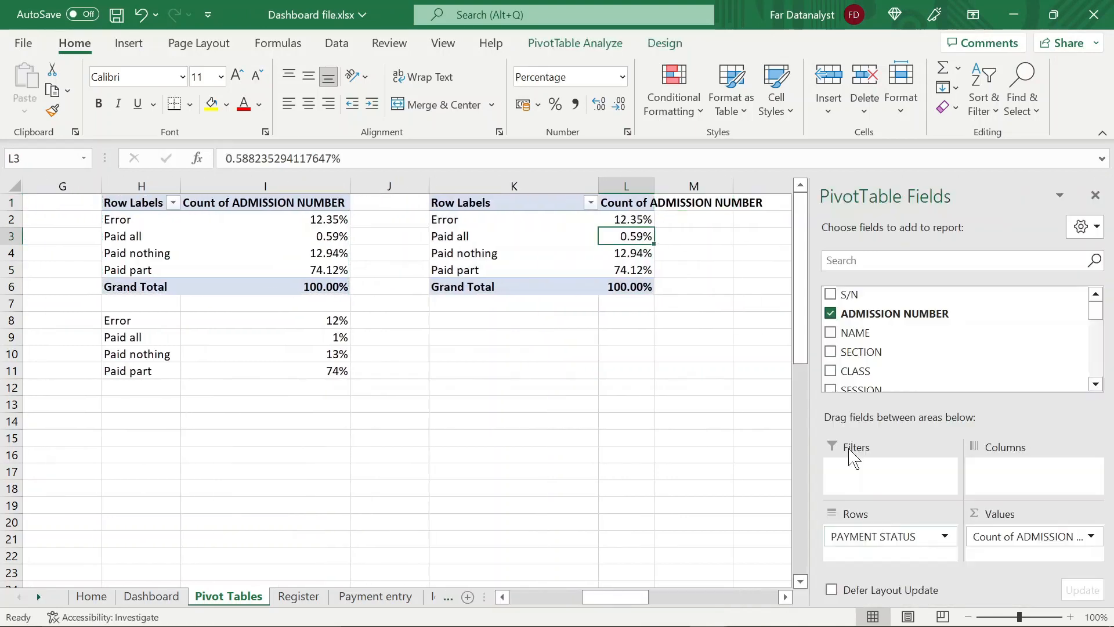
left_click_drag(845, 532, 592, 472)
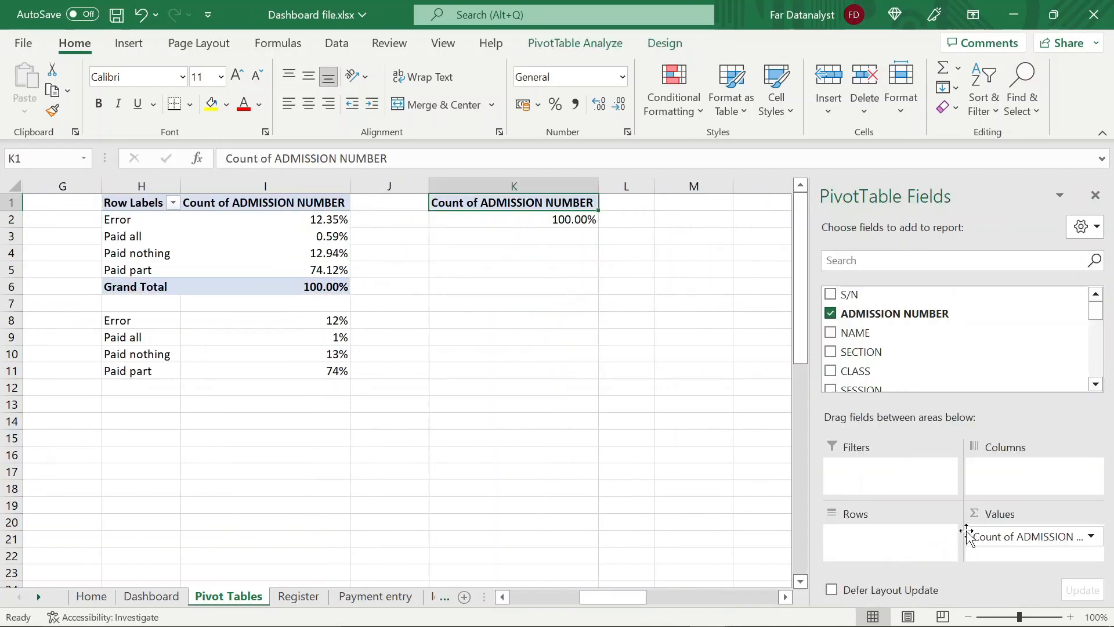
left_click_drag(969, 536, 607, 478)
Build the K1 PivotTable with PAYMENT STATUS as rows and the sum of CUMMULATIVE PAYMENT as values
scroll(928, 348, "down", 6)
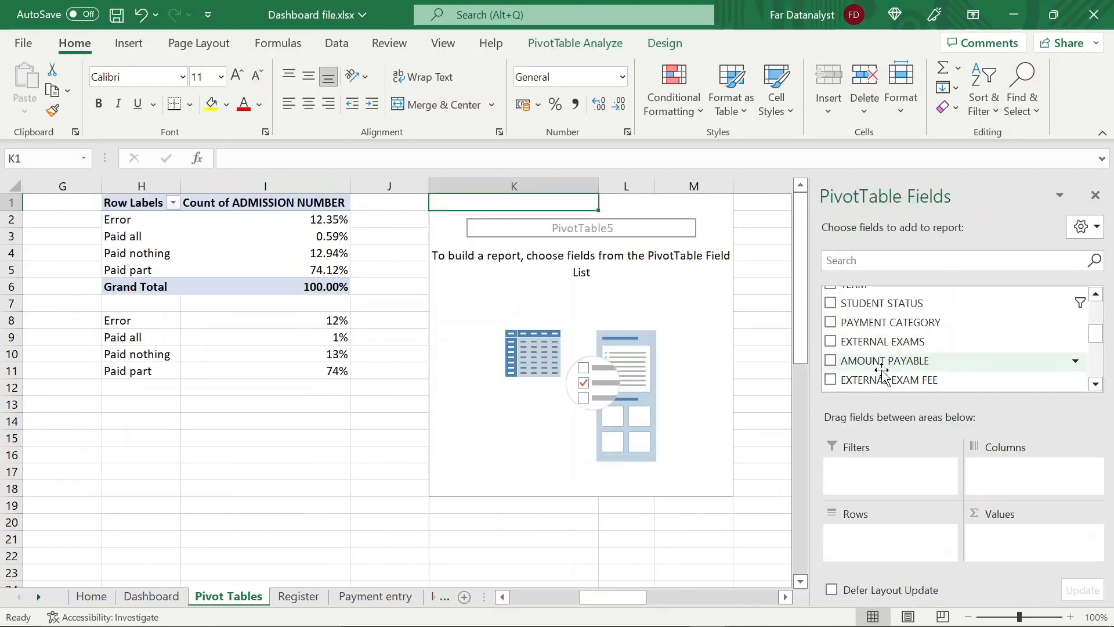
left_click_drag(859, 361, 856, 534)
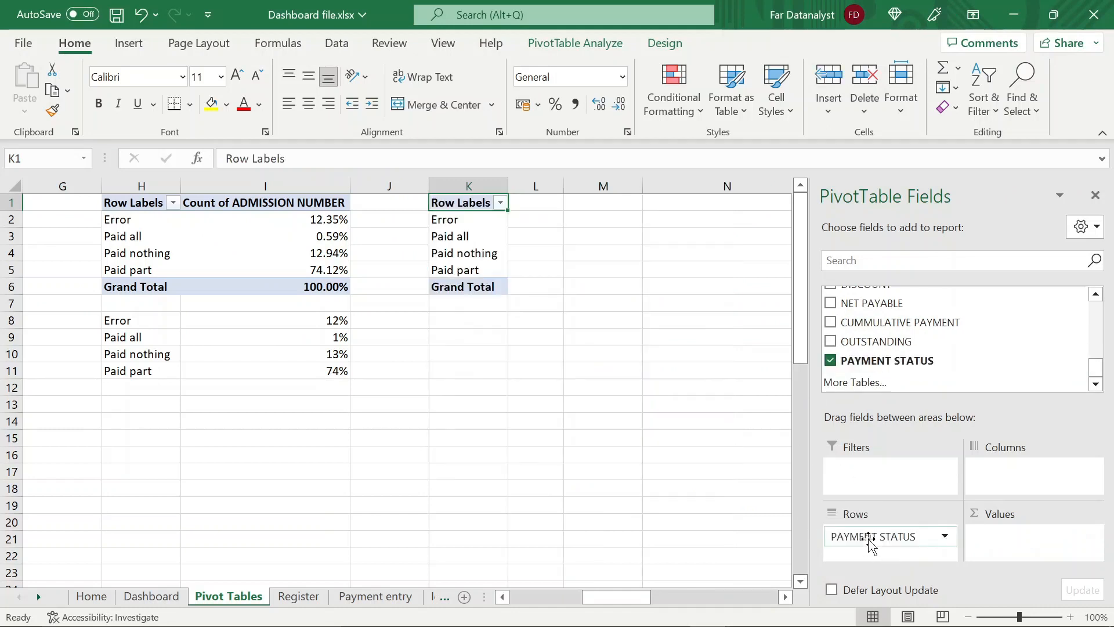
left_click(474, 223)
left_click(466, 235)
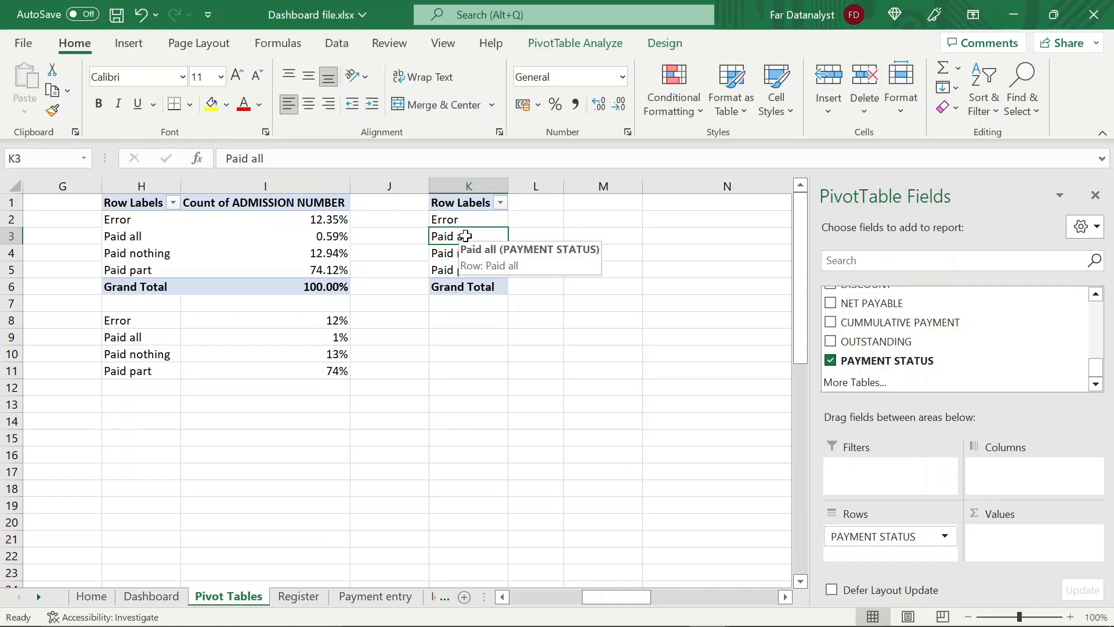
left_click(454, 253)
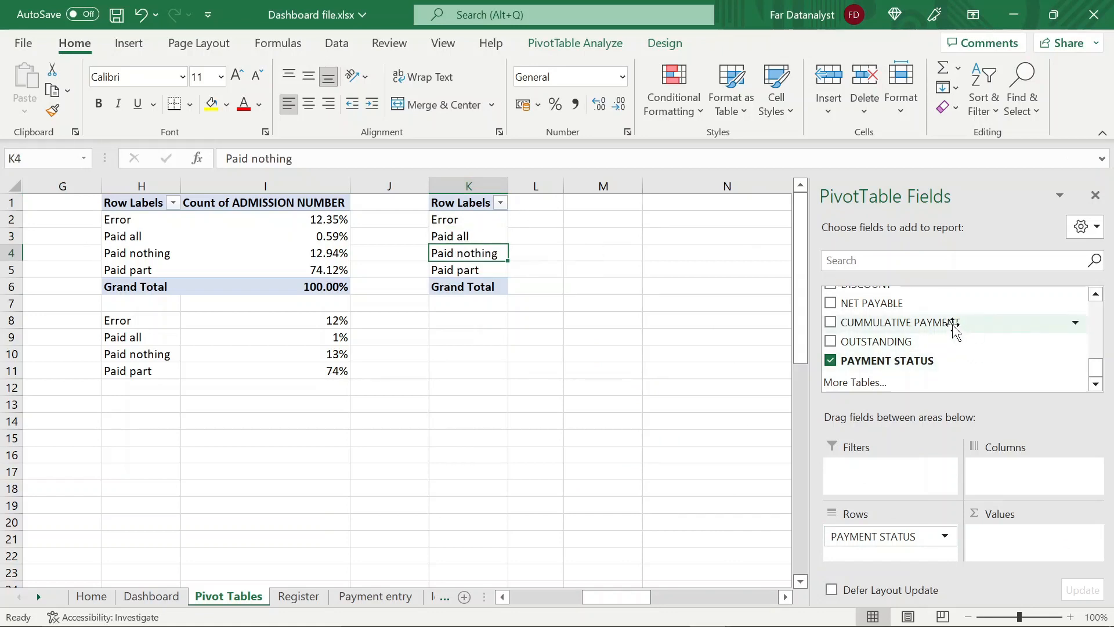
left_click_drag(955, 330, 1033, 540)
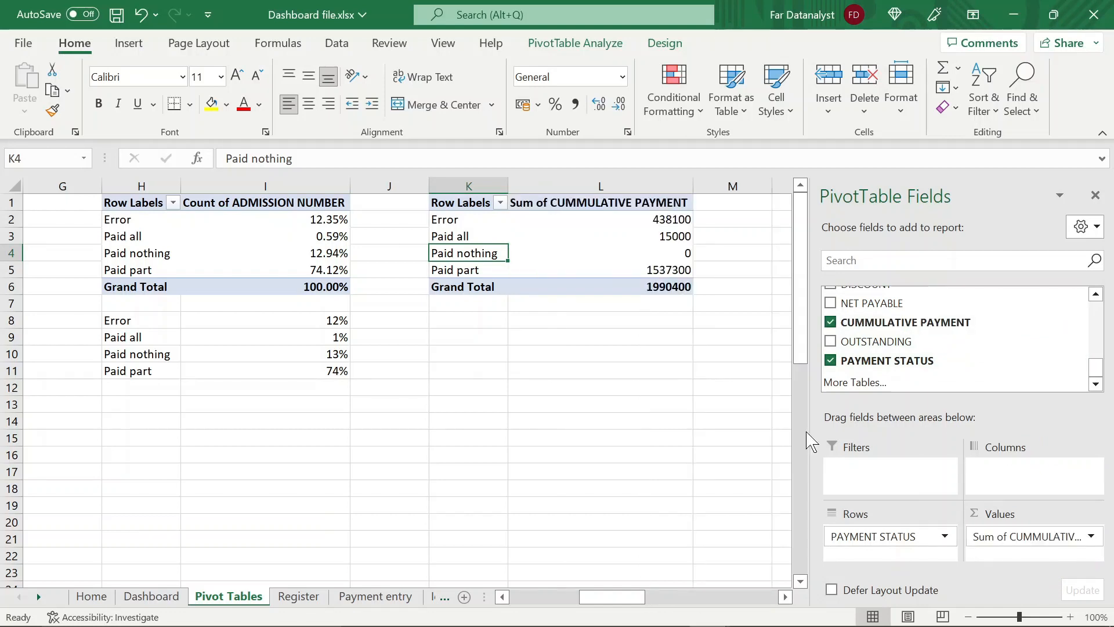
Filter the K1 PivotTable's row labels to exclude Paid nothing and (blank)
left_click(499, 203)
left_click(321, 442)
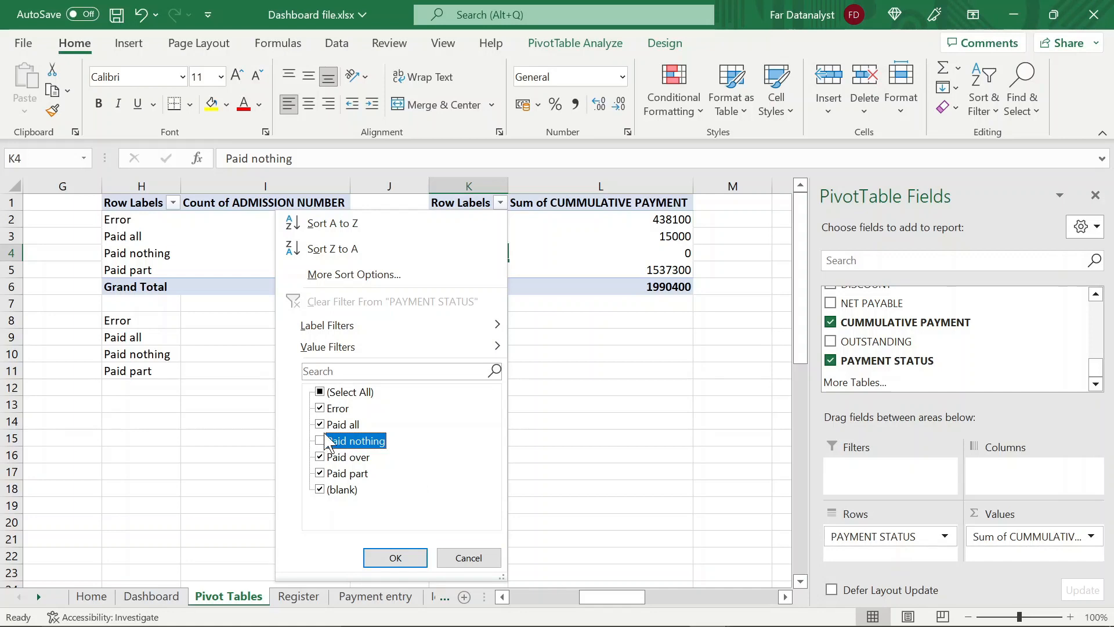
left_click(320, 492)
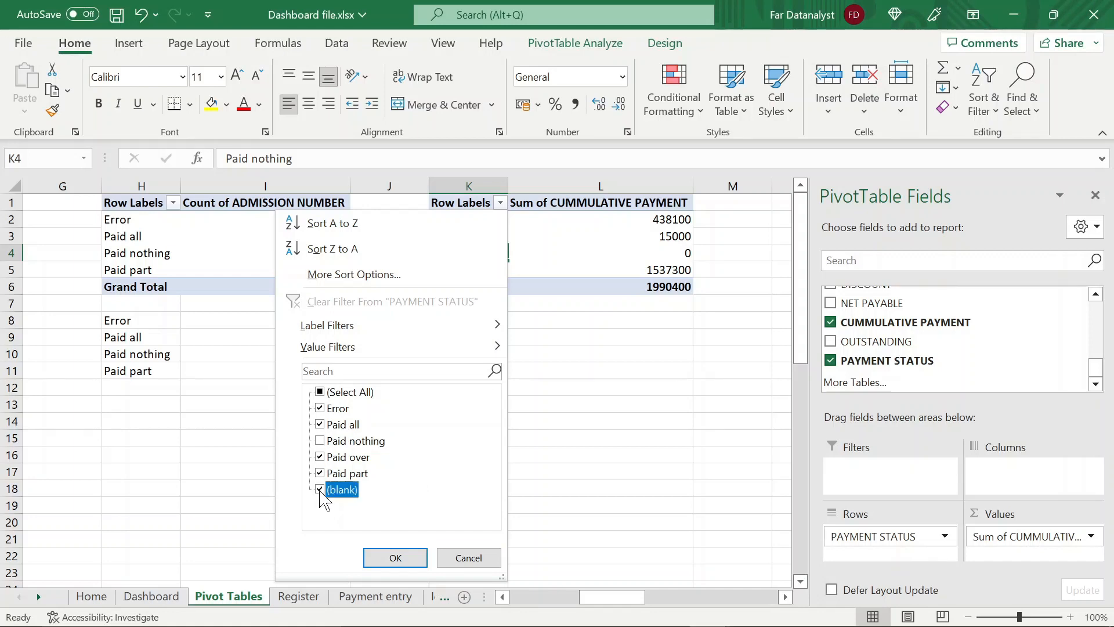
left_click(372, 551)
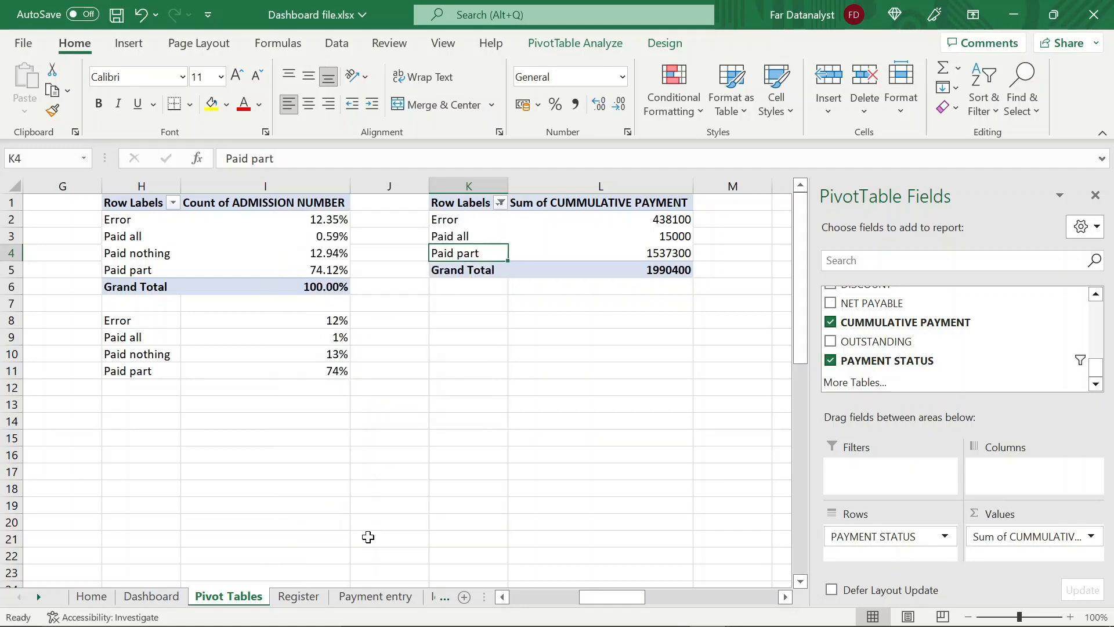
left_click(654, 221)
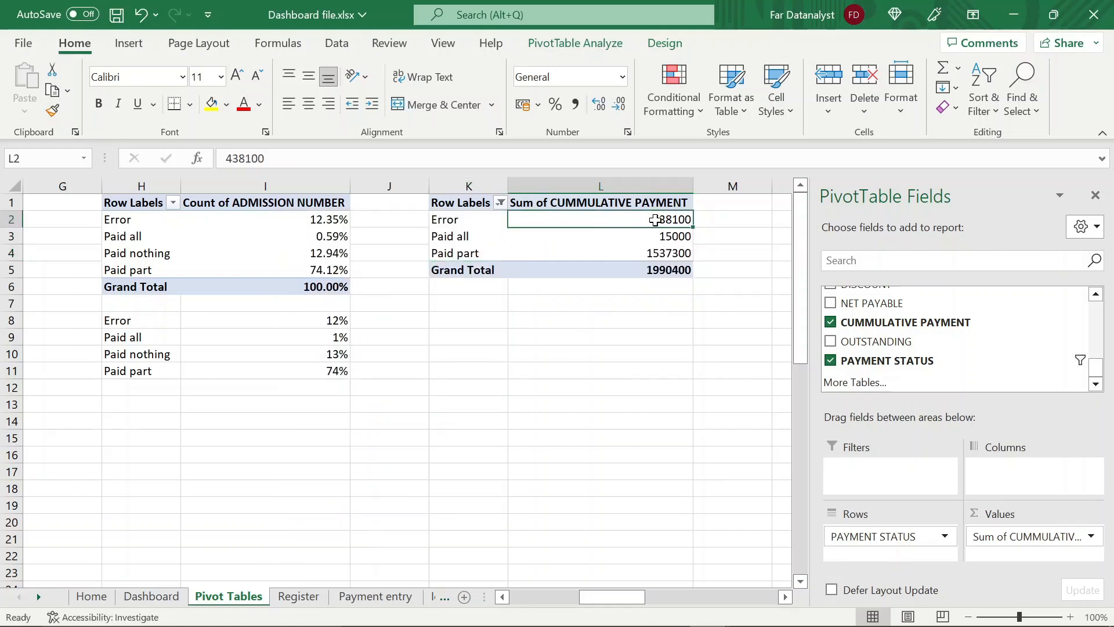
left_click(487, 218)
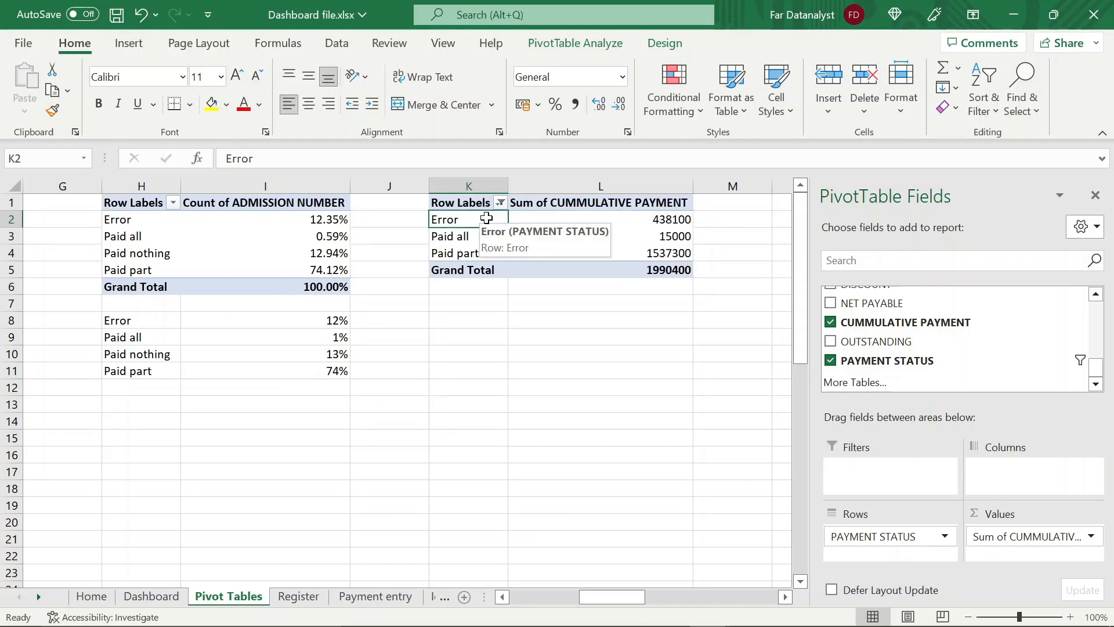
left_click(631, 221)
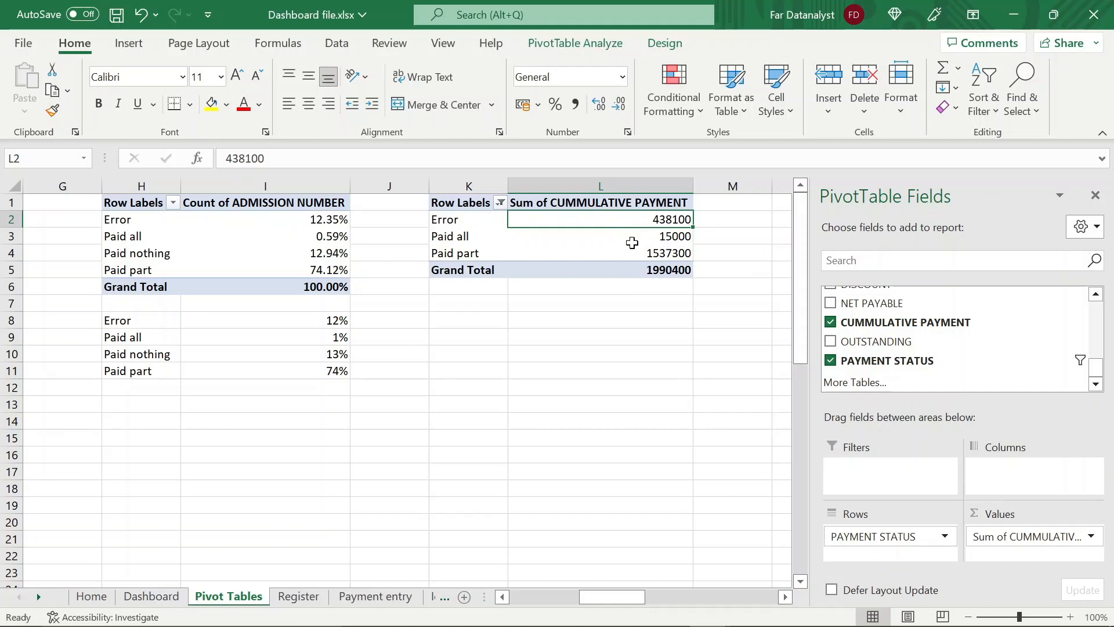
left_click(632, 242)
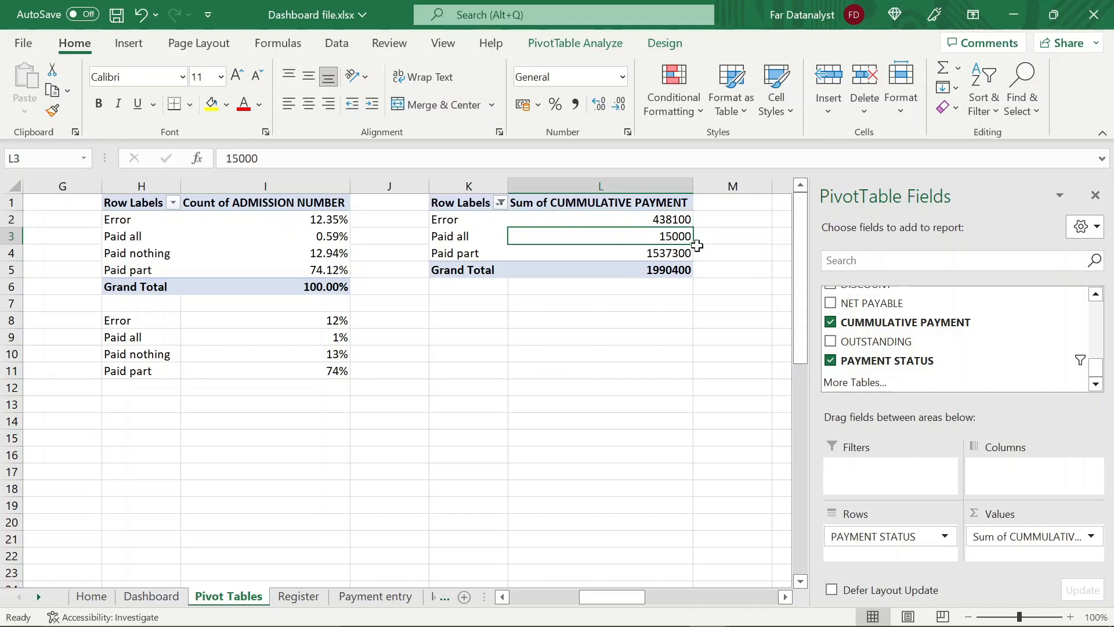
left_click(652, 253)
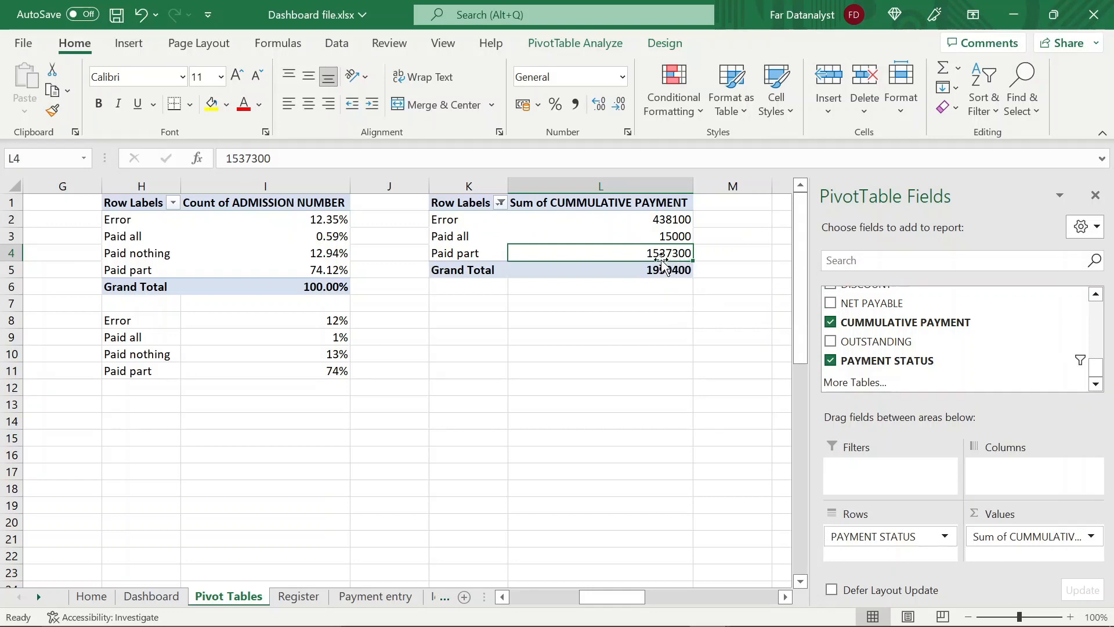
left_click(467, 326)
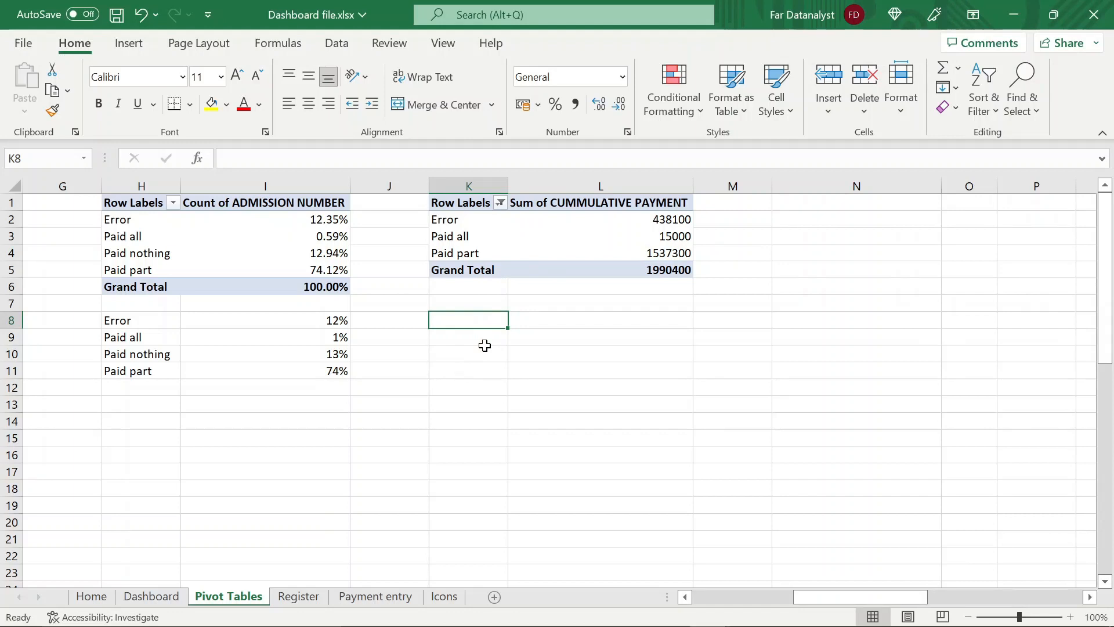
Copy the status labels Error, Paid all and Paid part from K2:K4 to the cells starting at K8
left_click(467, 220)
key("shift+Down")
key("shift+Down")
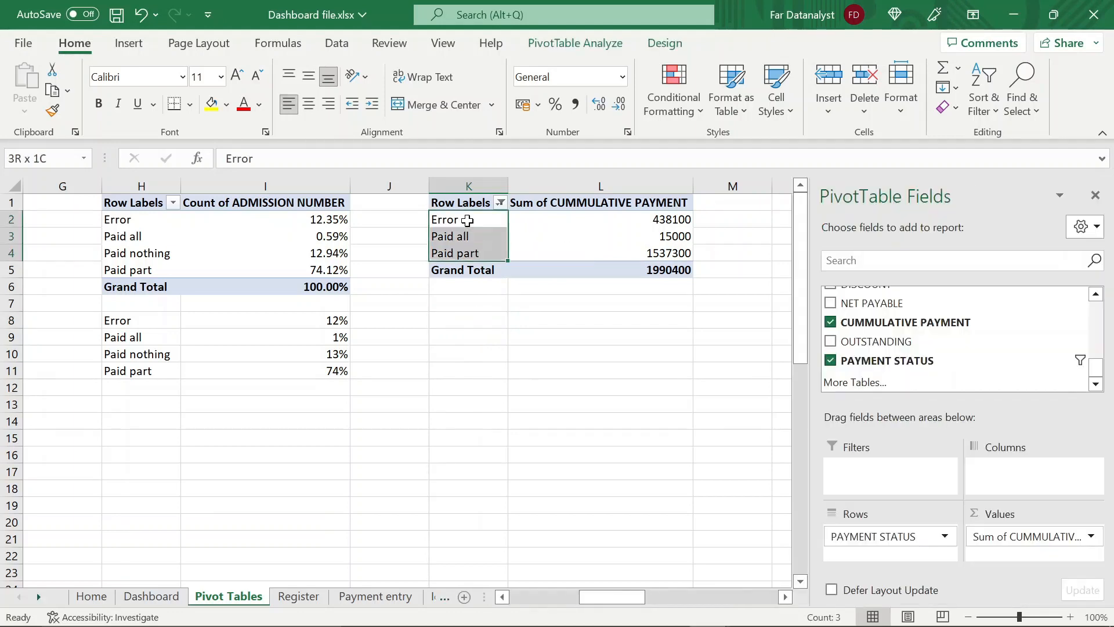
key("ctrl+c")
left_click(462, 315)
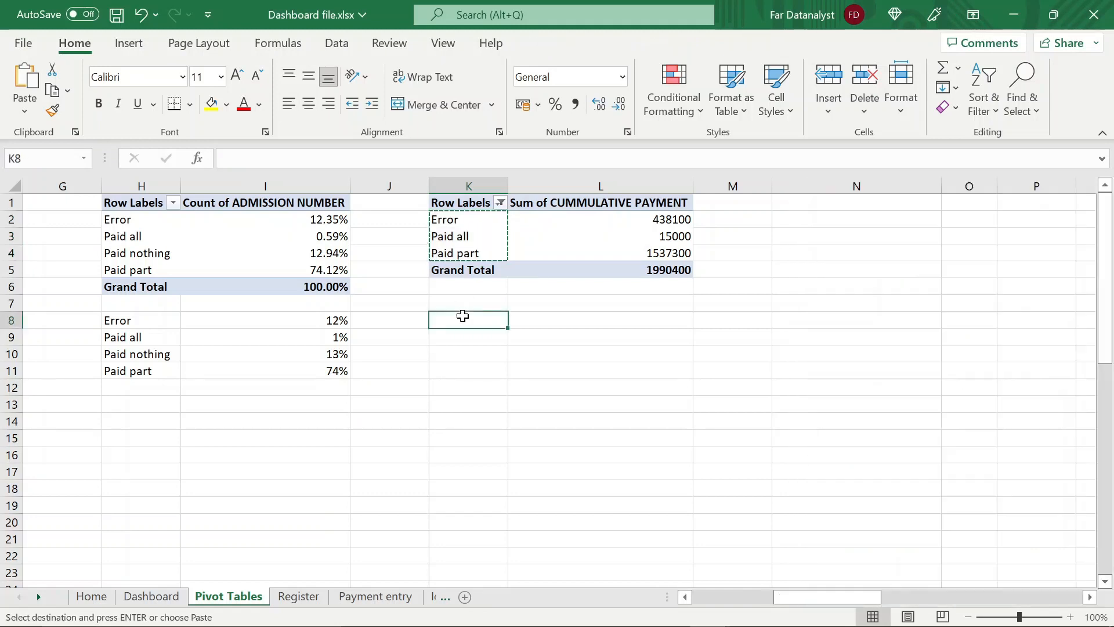
key("ctrl+v")
key("Escape")
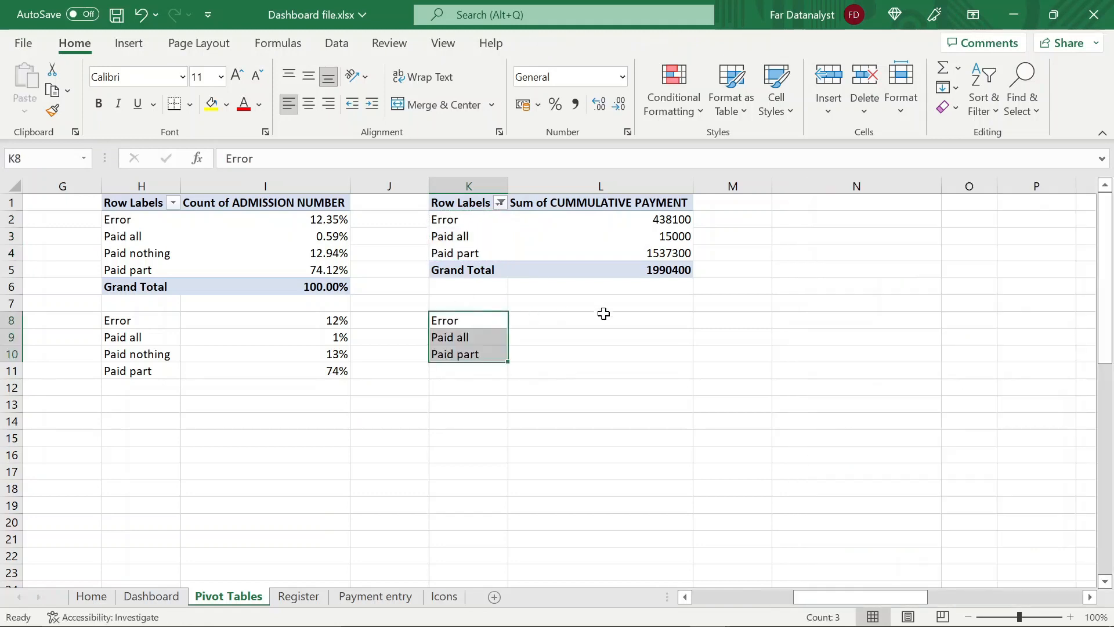
Build a VLOOKUP in L8 that looks up K8 in $K$1:$L$5, with column index 2 and range lookup 0
left_click(589, 324)
type("=vloo")
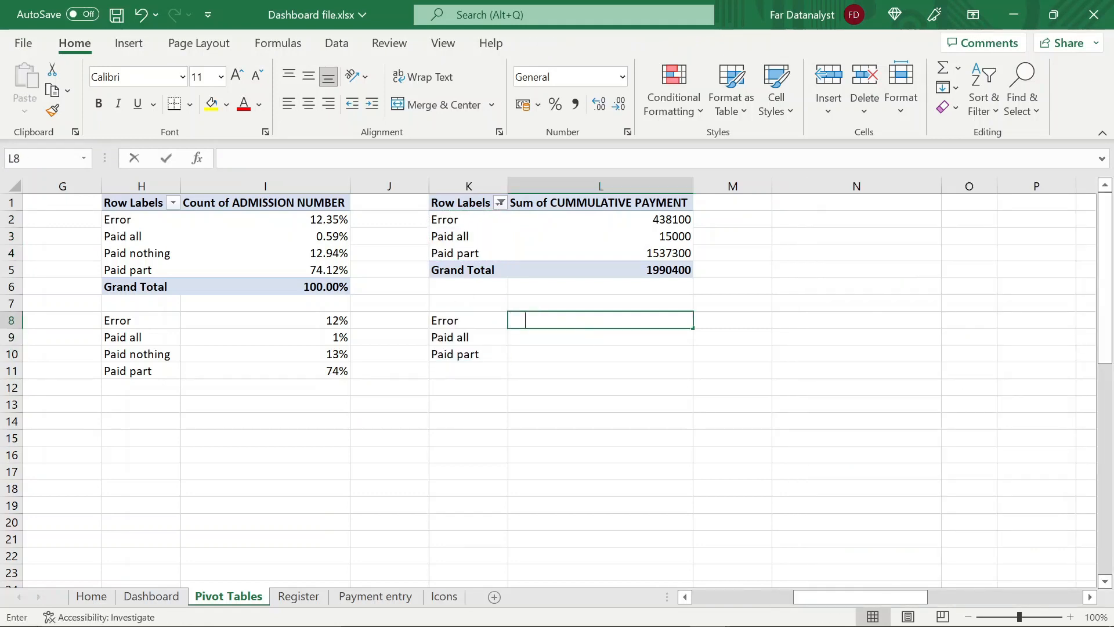
double_click(554, 339)
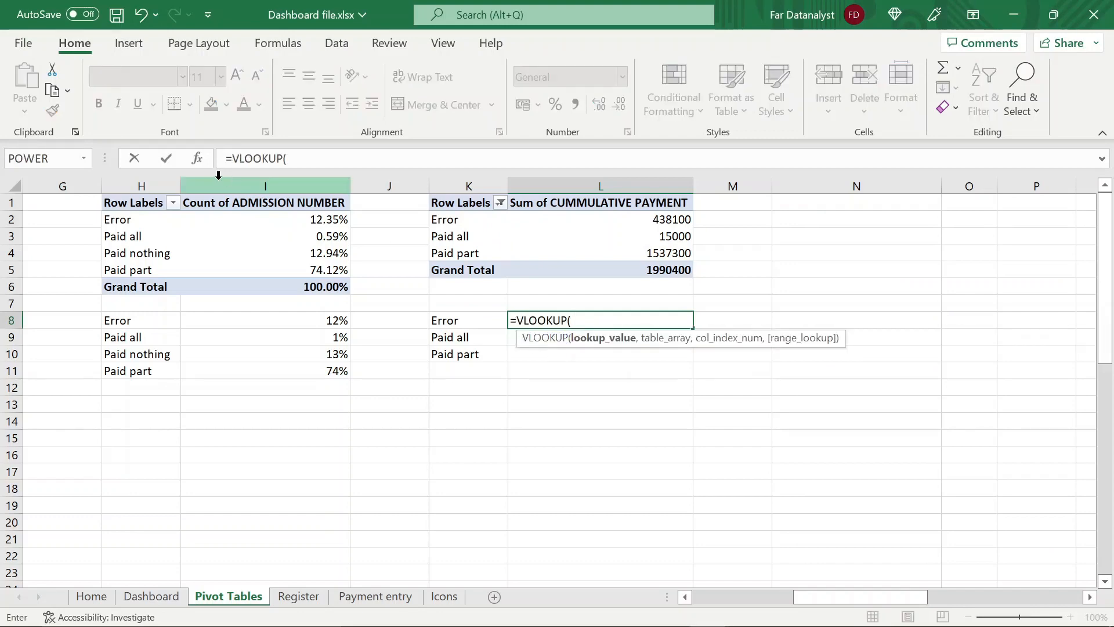
key("ctrl+a")
left_click(464, 322)
left_click(665, 444)
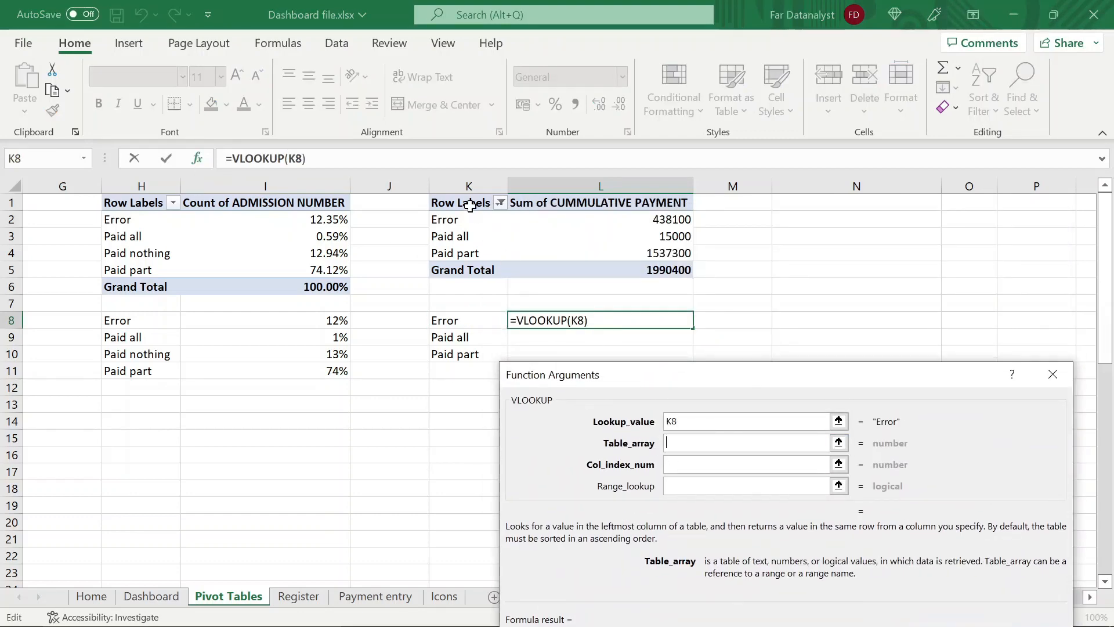
left_click_drag(471, 202, 667, 270)
key("F4")
left_click(685, 468)
type("2")
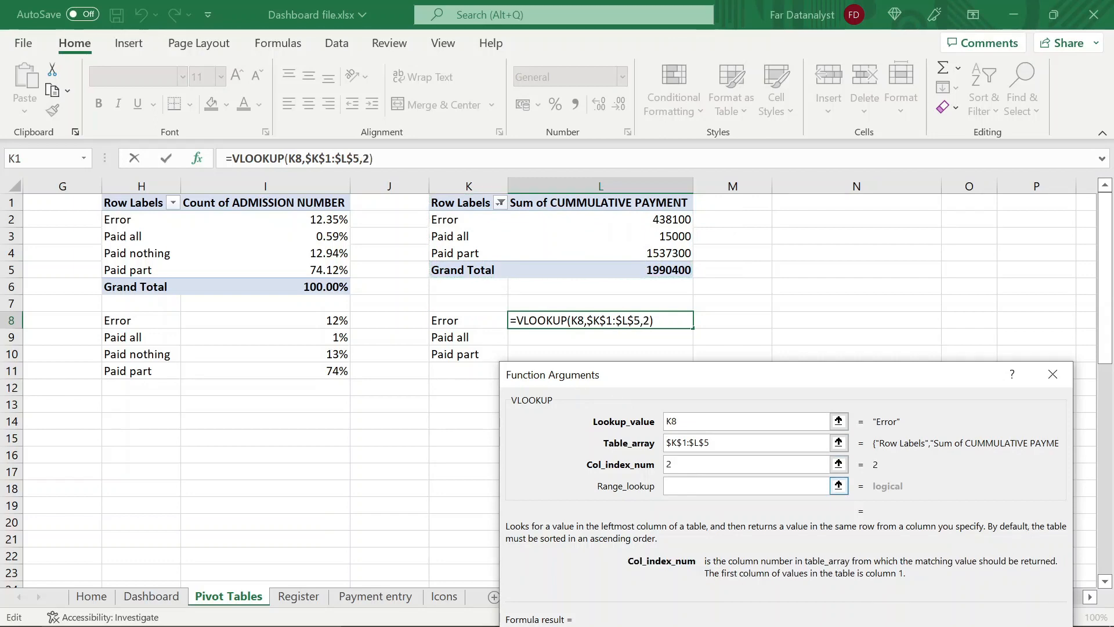
left_click(684, 486)
type("0")
Wrap the VLOOKUP in L8 in an IFERROR that returns 0 on errors
left_click(232, 159)
type("iferror(")
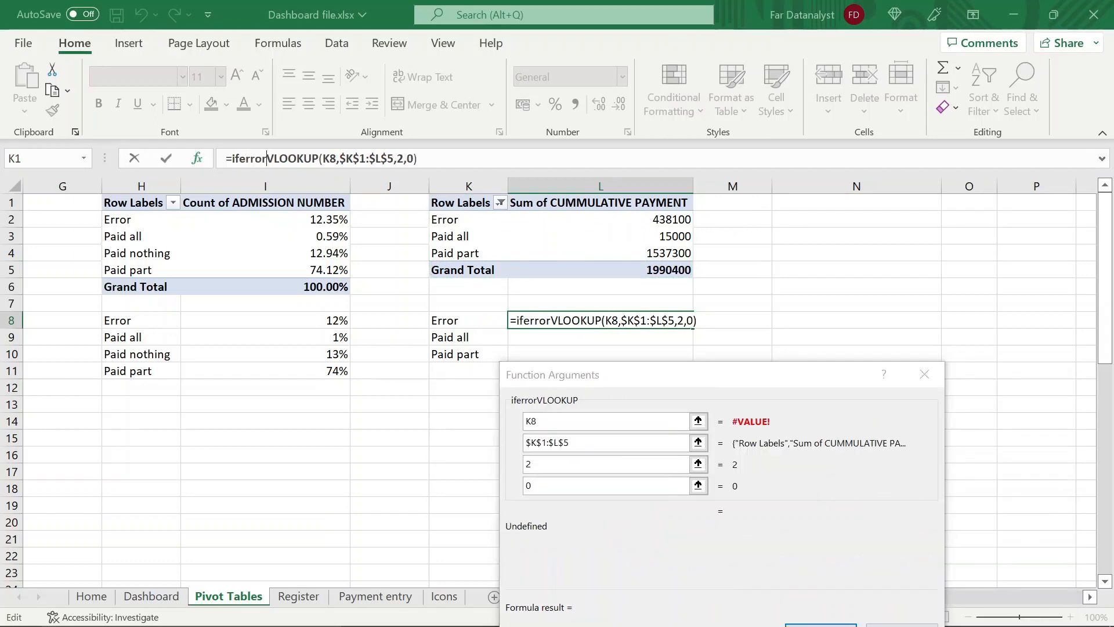
key("End")
type(",0)")
left_click(858, 591)
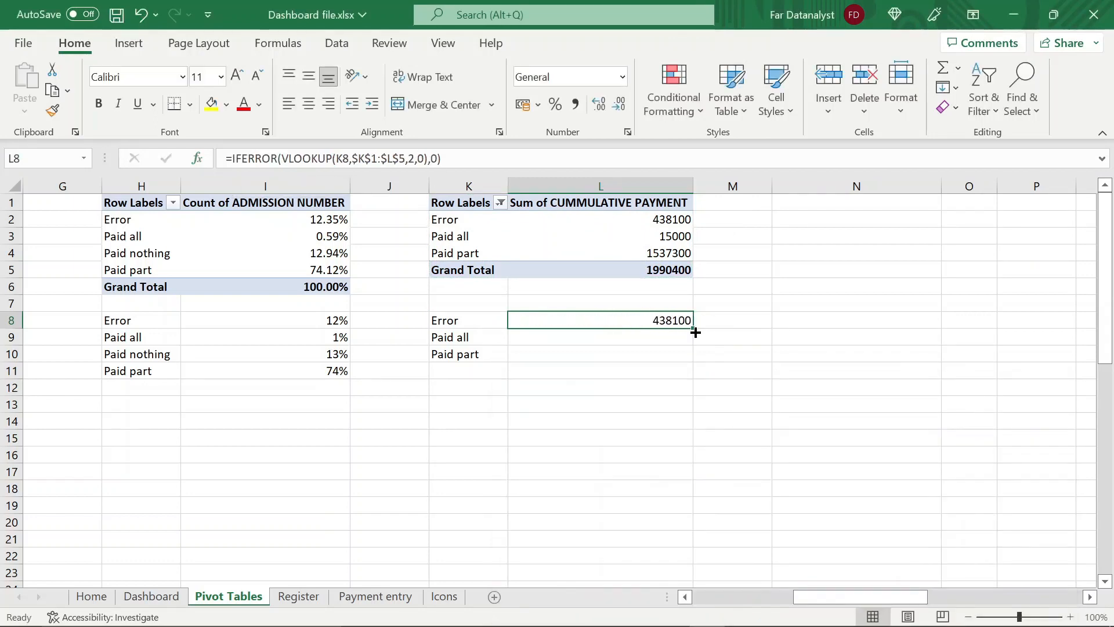
Fill the L8 formula down to L10 and format L8:L10 as Currency
double_click(694, 328)
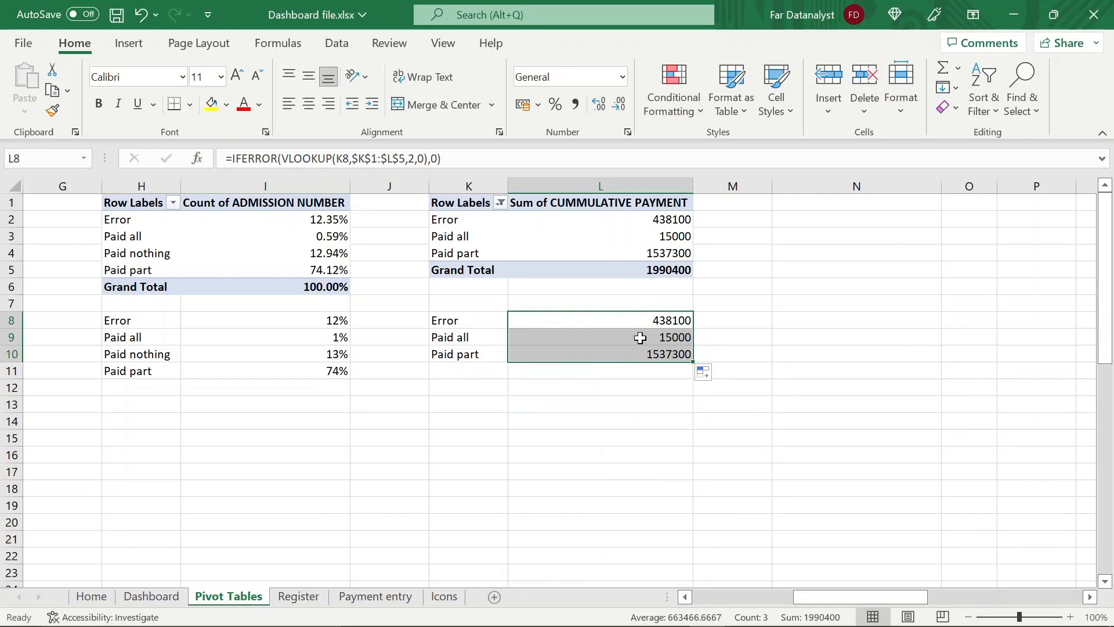
left_click(622, 77)
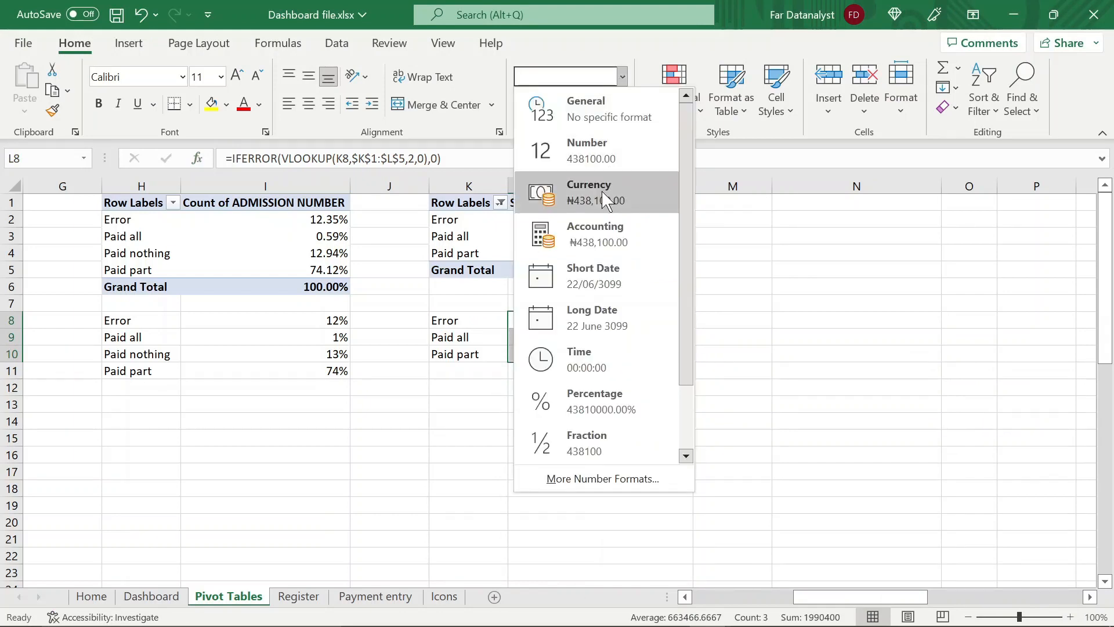
left_click(604, 197)
left_click(557, 397)
Insert a 2-D clustered column chart from the payment summary in K8:L10
left_click(467, 320)
key("alt+n")
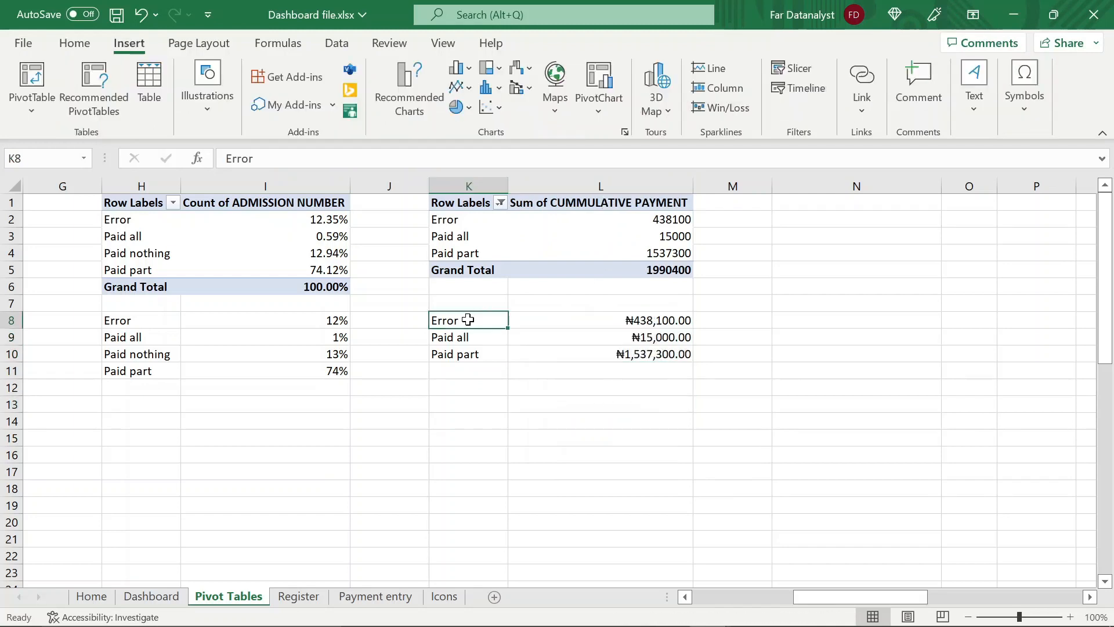
key("shift+Right")
key("shift+Down")
key("shift+Down")
key("shift+Down")
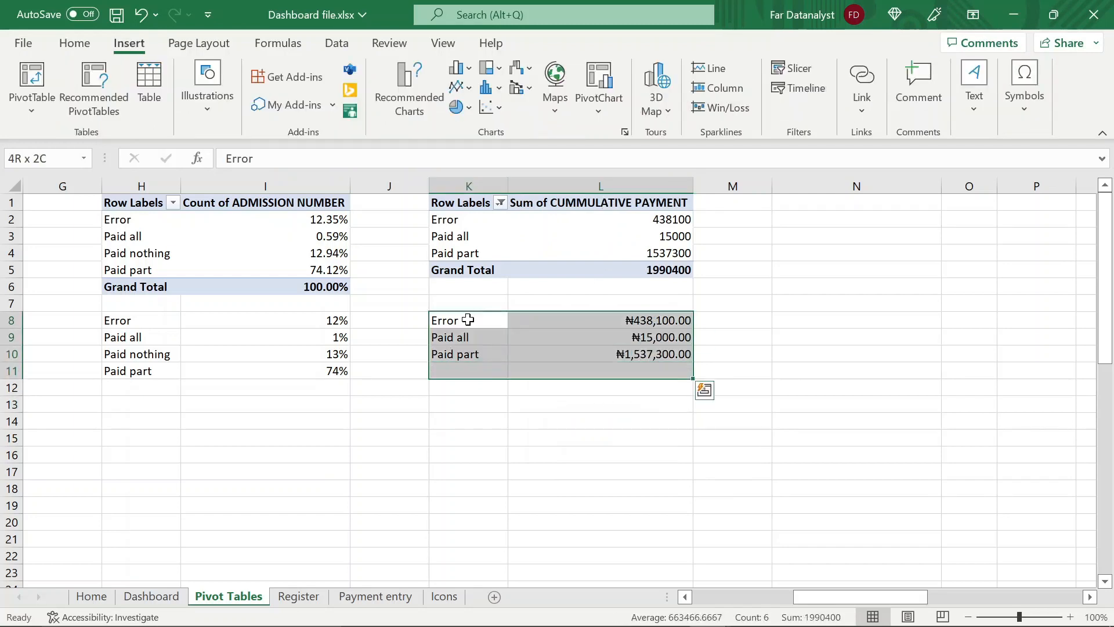
key("shift+Up")
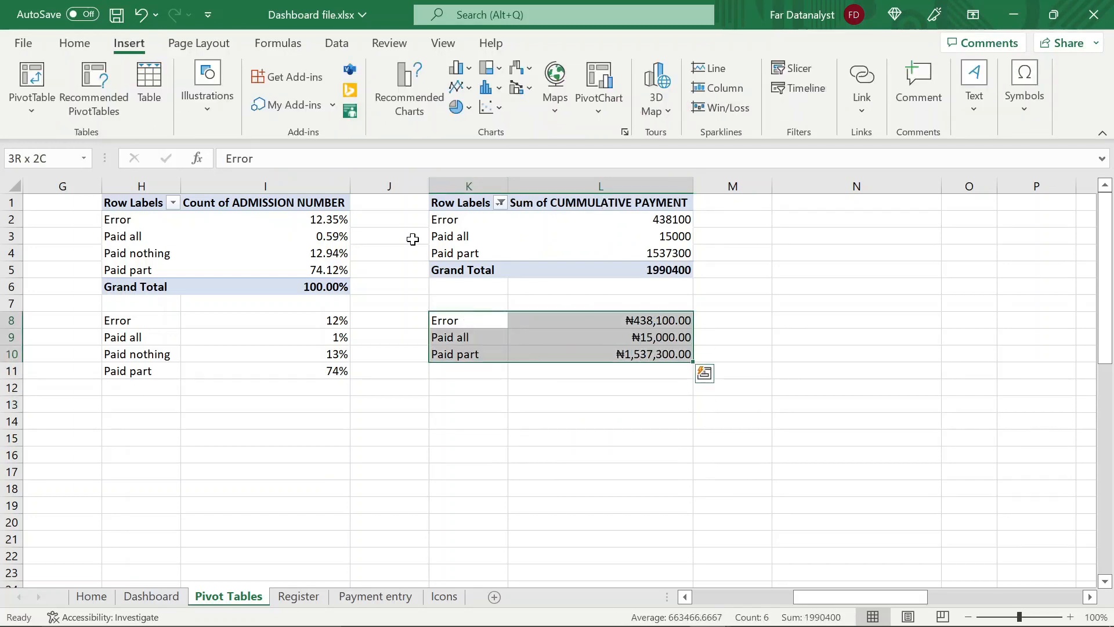
left_click(467, 70)
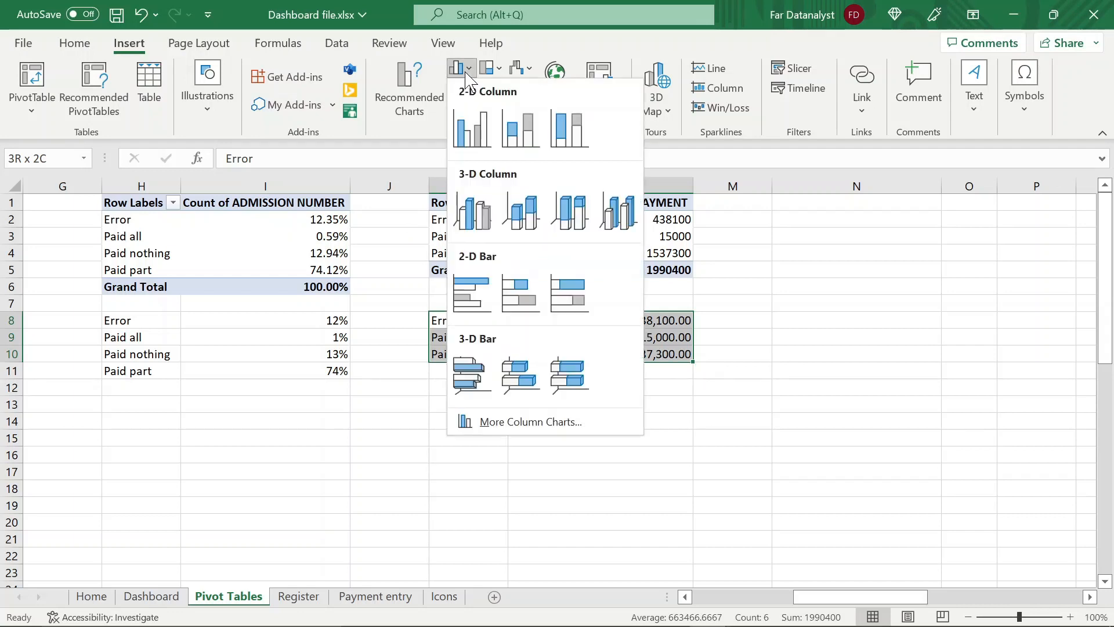
left_click(477, 131)
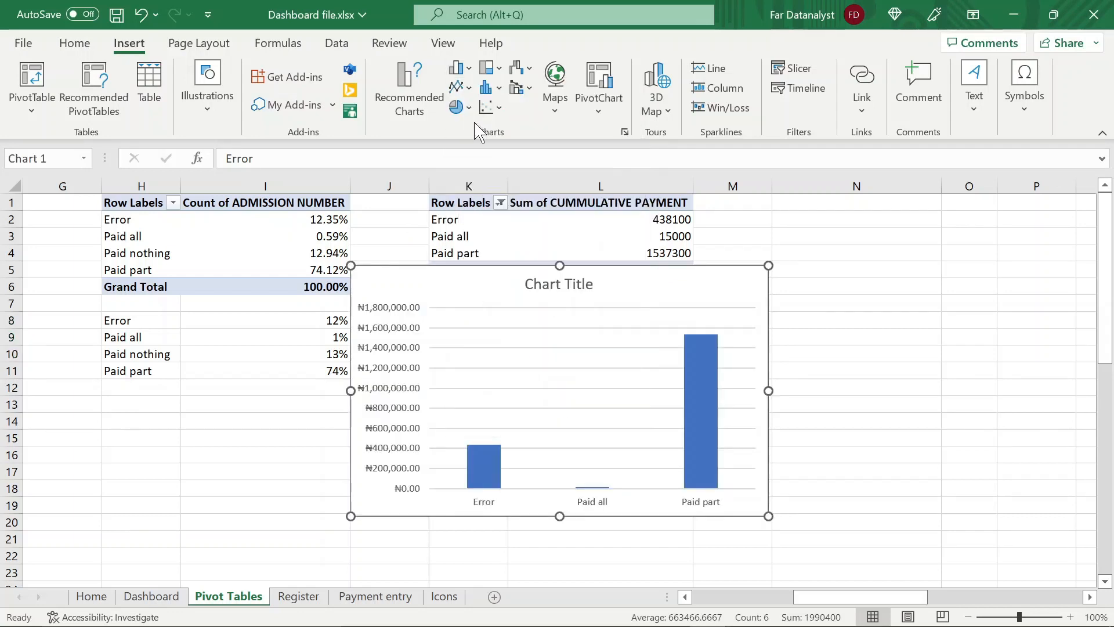
Delete the column chart's title and horizontal gridlines
left_click(549, 283)
key("Delete")
left_click(545, 277)
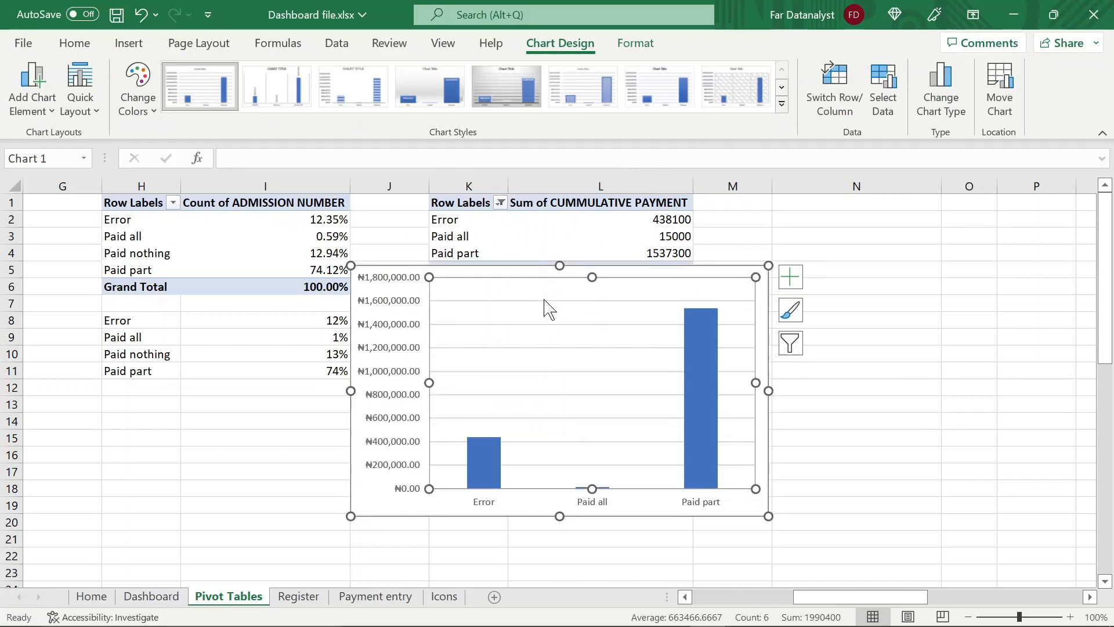
key("Delete")
Set the column chart's height to 5.94 cm and its width to 8.84 cm
left_click(636, 43)
left_click(1035, 77)
type("5.94")
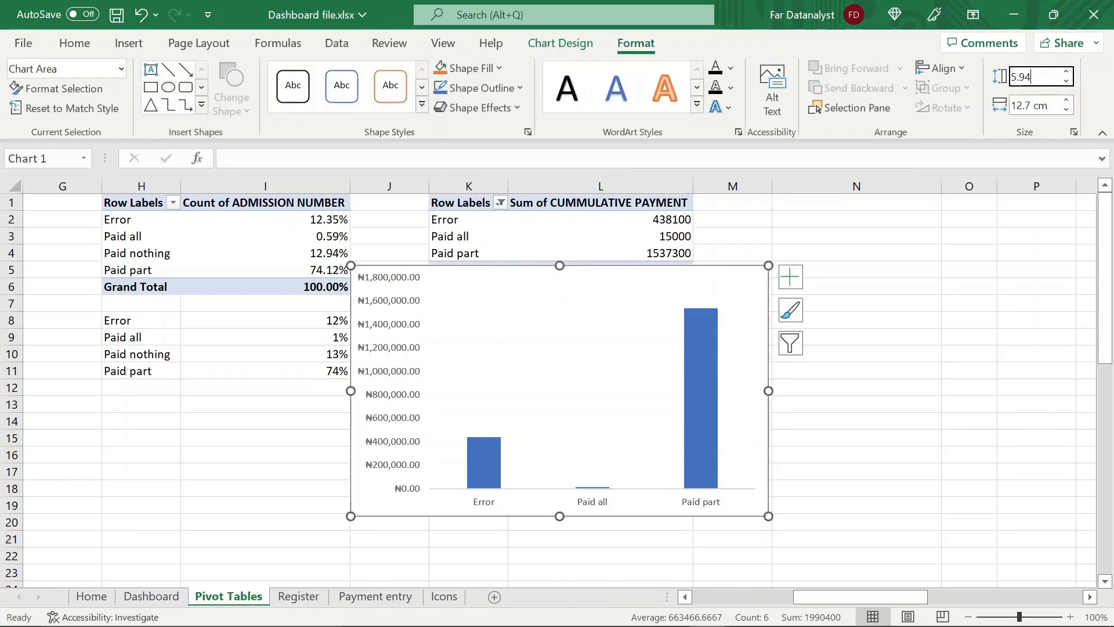
left_click(1034, 106)
type("8.8")
key("Return")
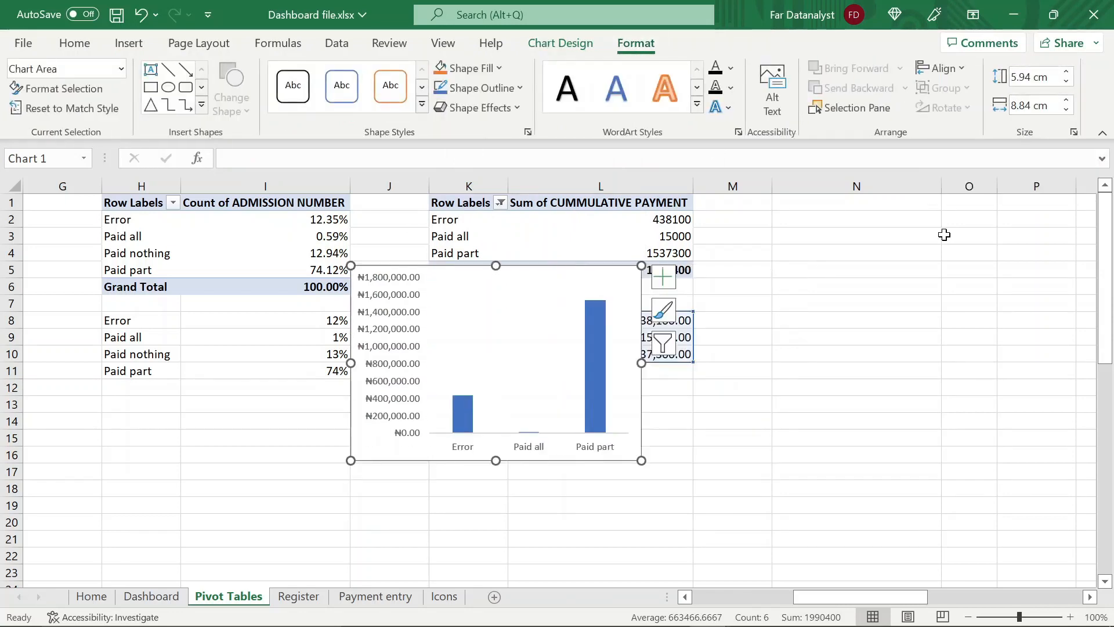
Move the column chart from the Pivot Tables sheet to the Dashboard sheet, beside the percentage-that-paid-nothing doughnut
key("ctrl+x")
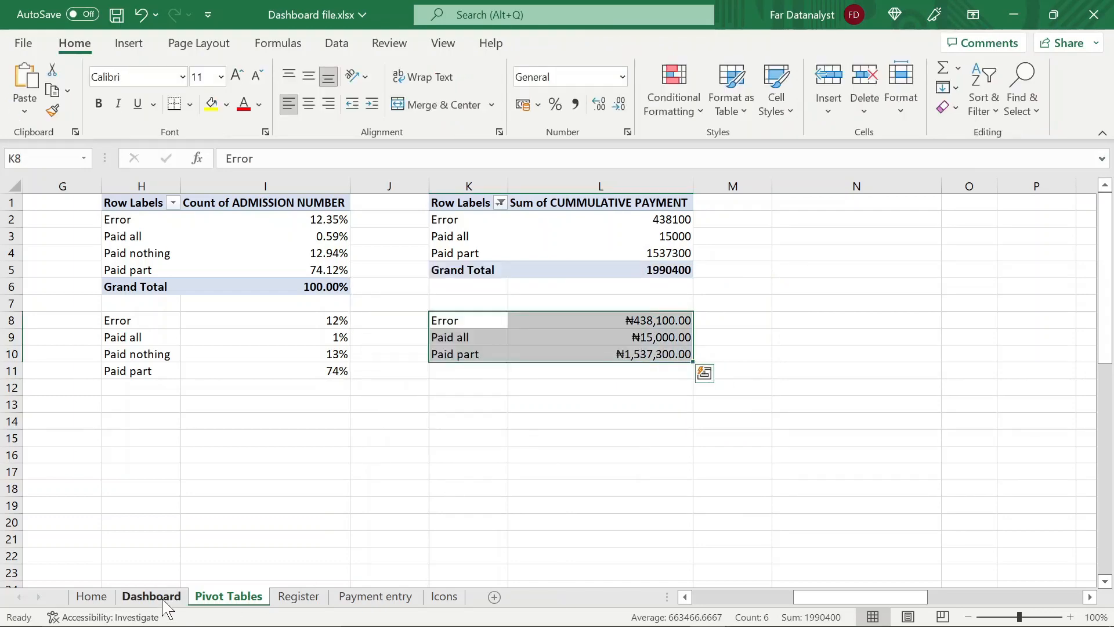
left_click(165, 600)
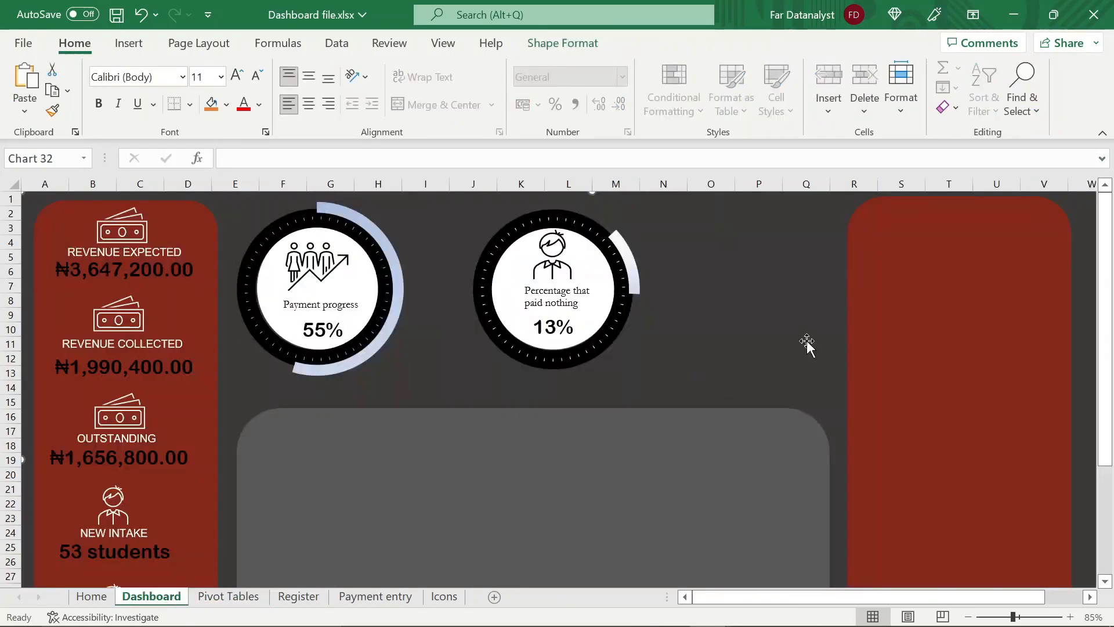
key("ctrl+v")
left_click_drag(168, 357, 733, 388)
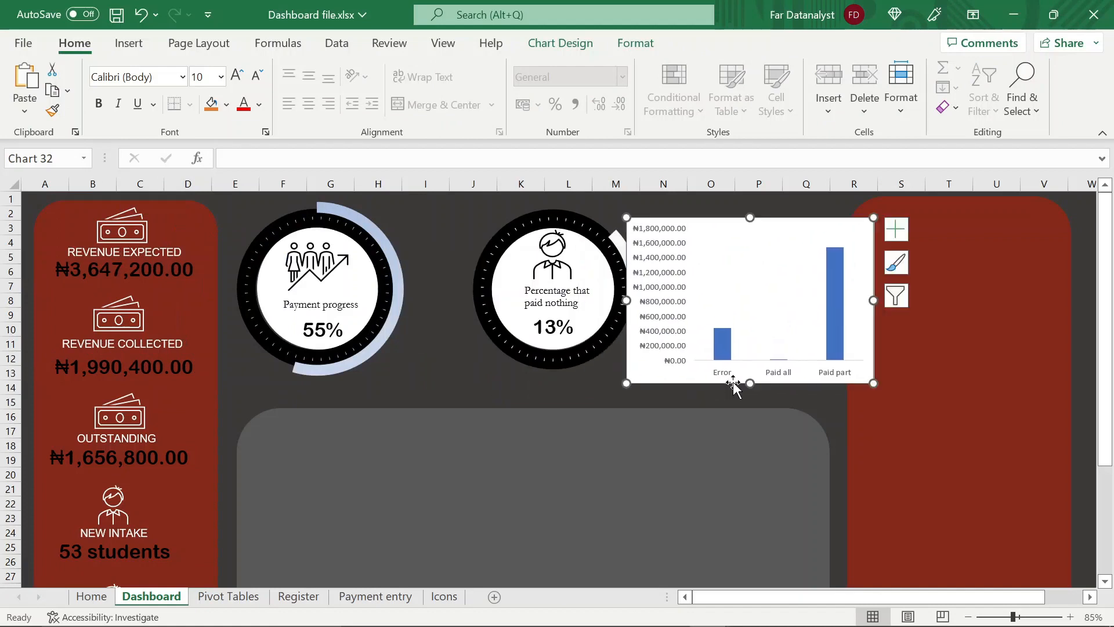
Set the column chart's area to no fill and delete its vertical value axis
double_click(737, 387)
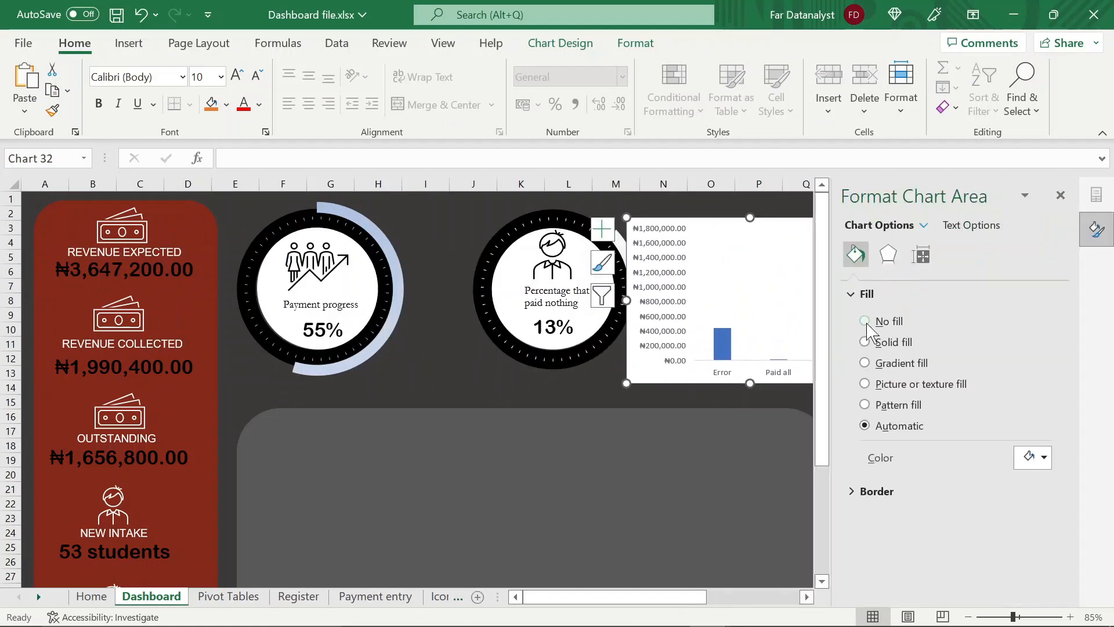
left_click(861, 323)
left_click(1084, 190)
left_click(684, 308)
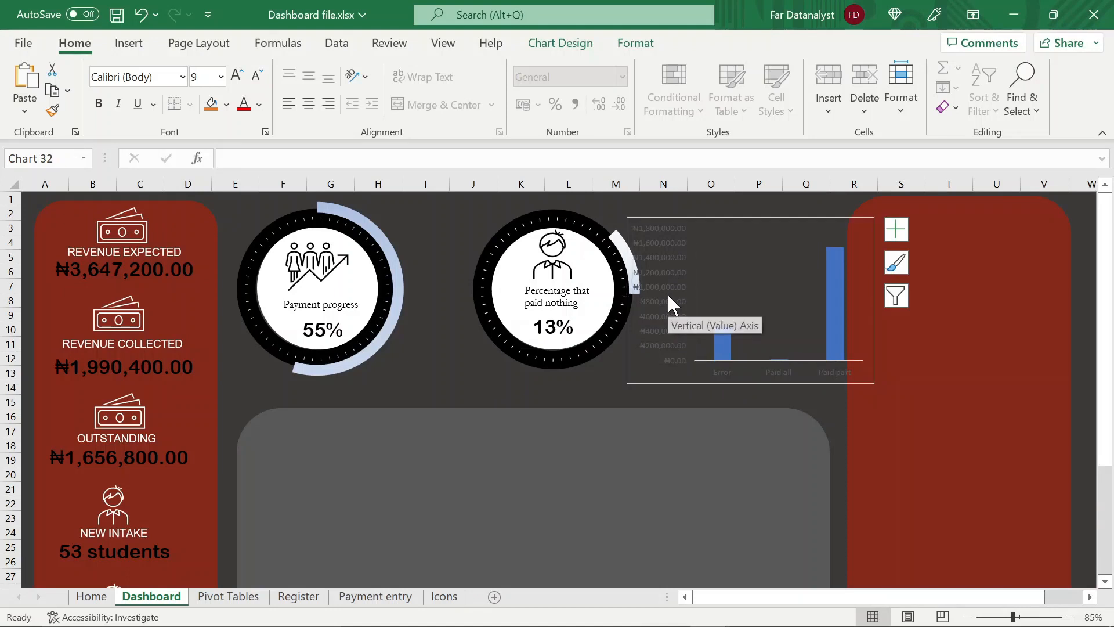
key("Delete")
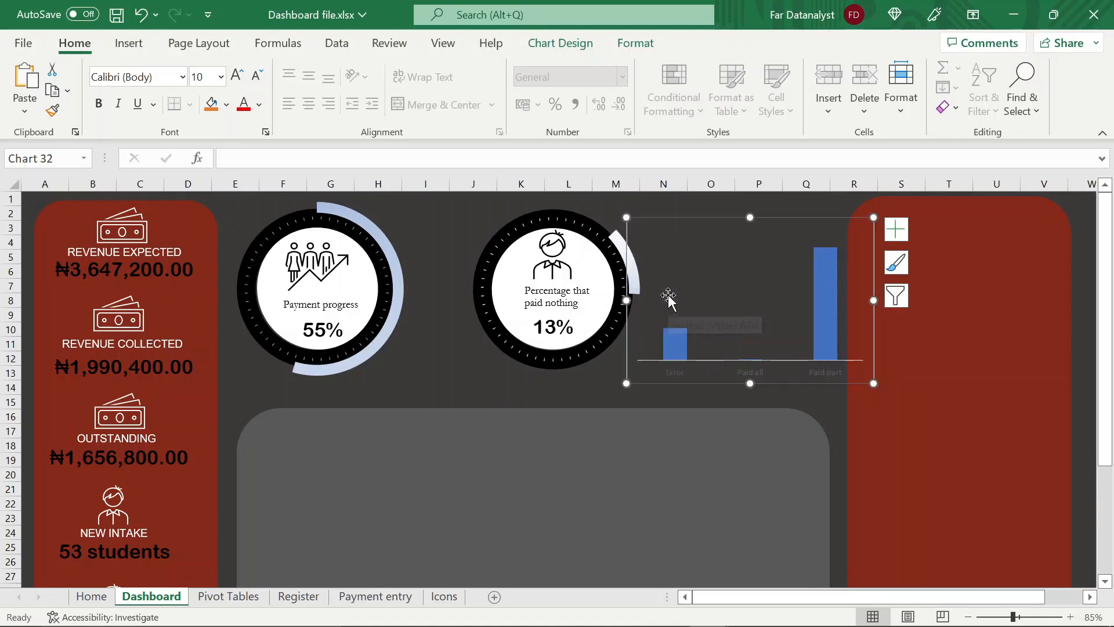
Colour the column chart's category axis labels white and fill its columns with black
left_click(760, 371)
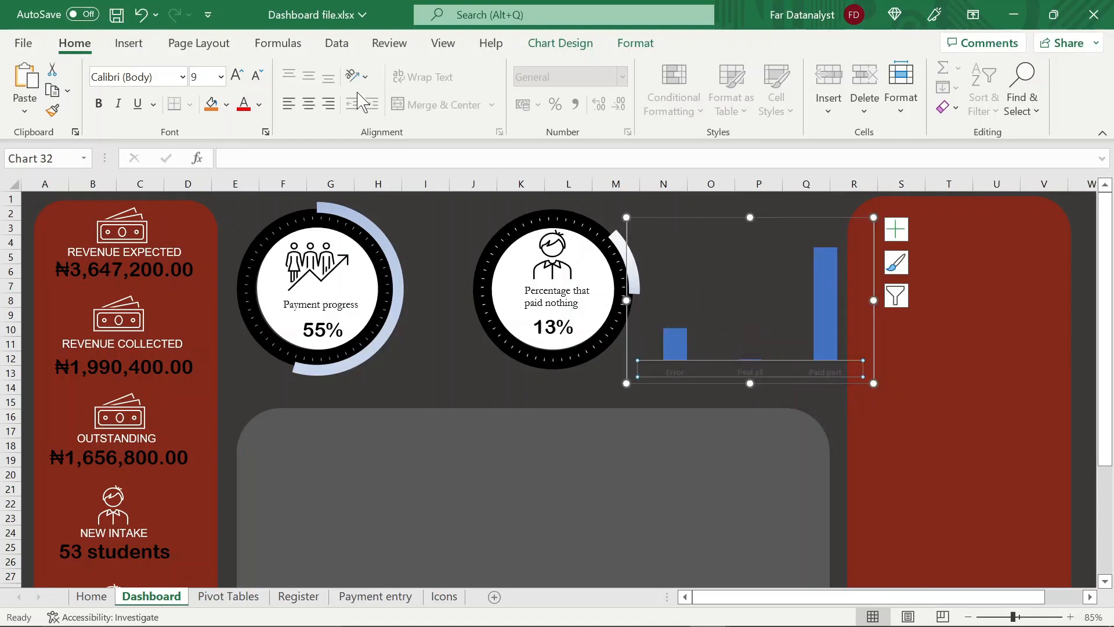
left_click(259, 106)
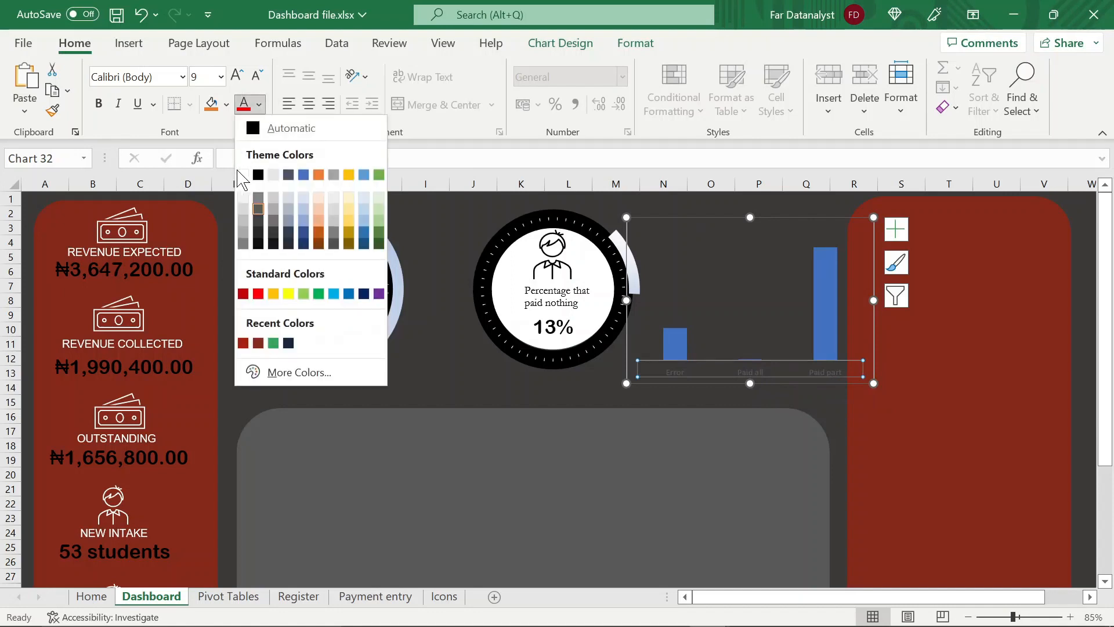
left_click(247, 174)
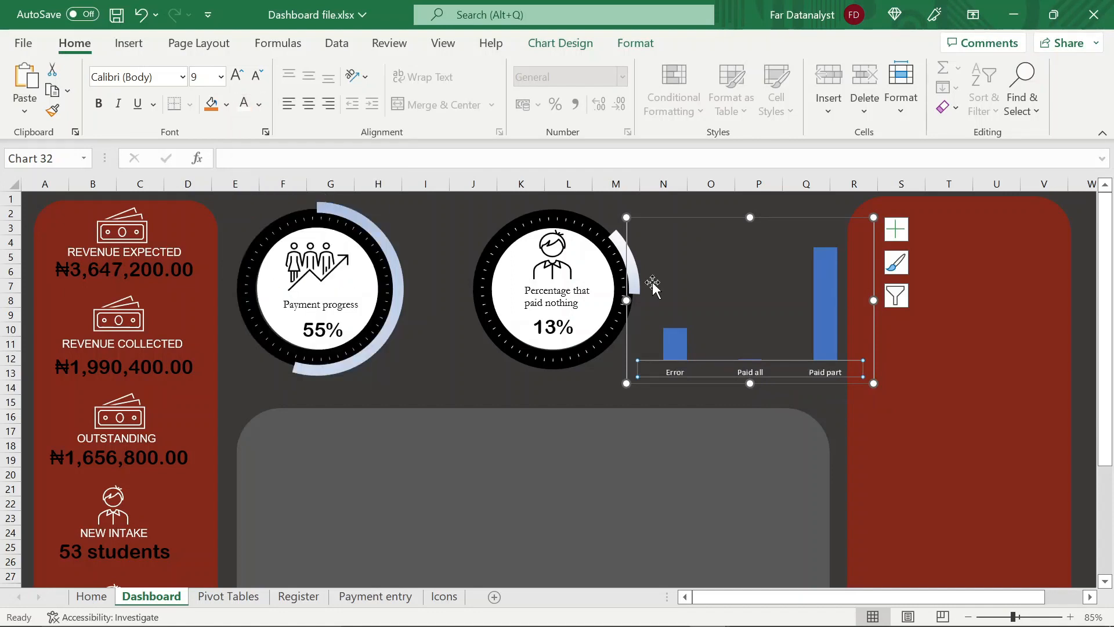
left_click(823, 312)
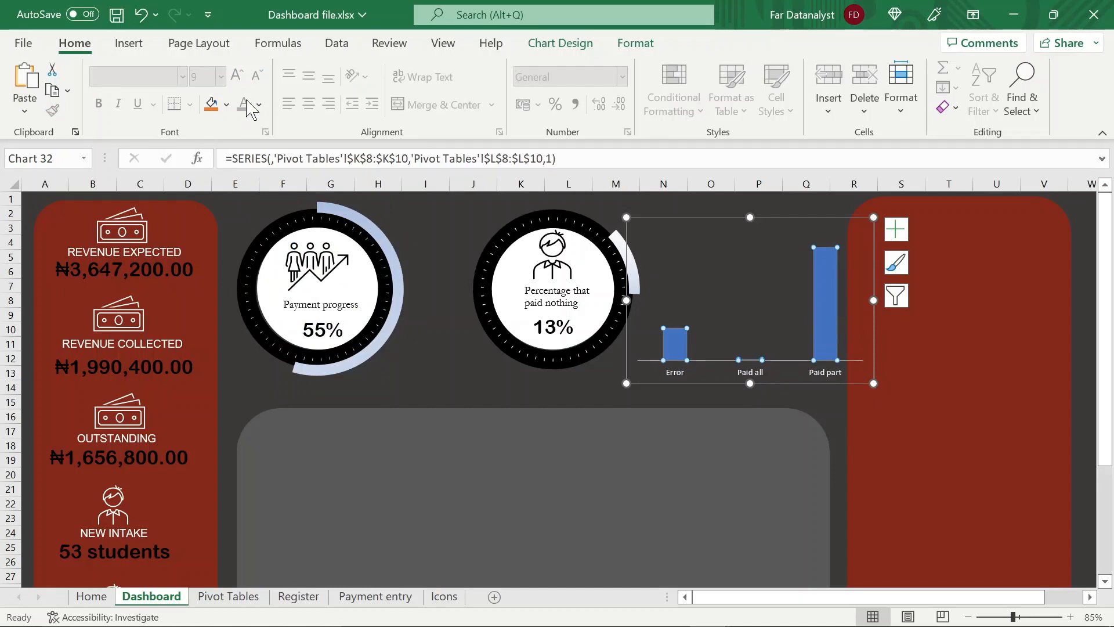
left_click(227, 105)
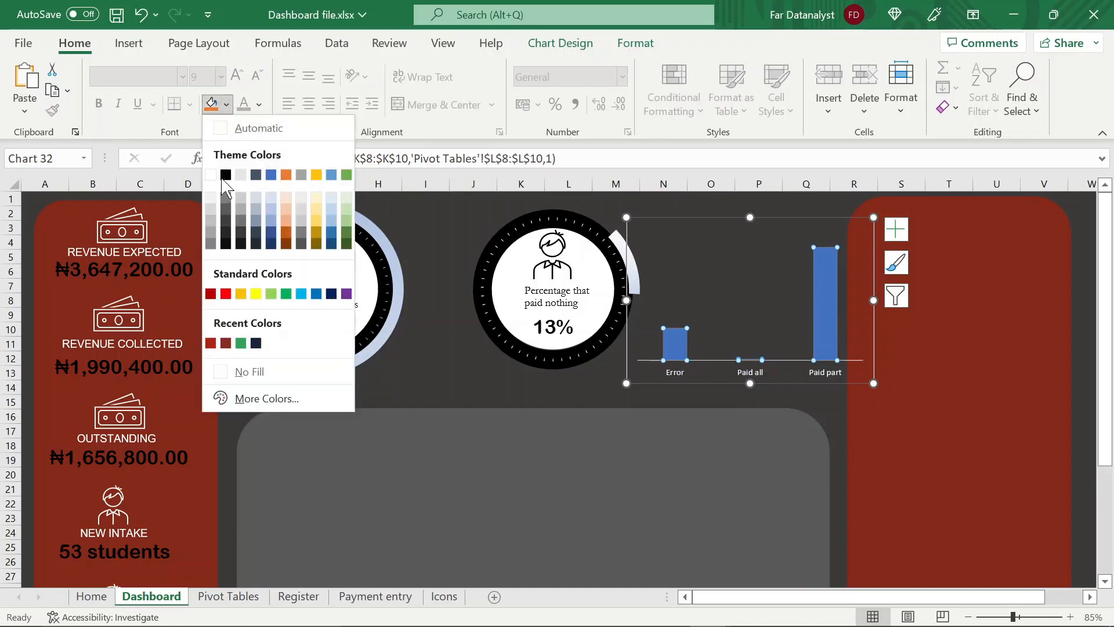
left_click(226, 177)
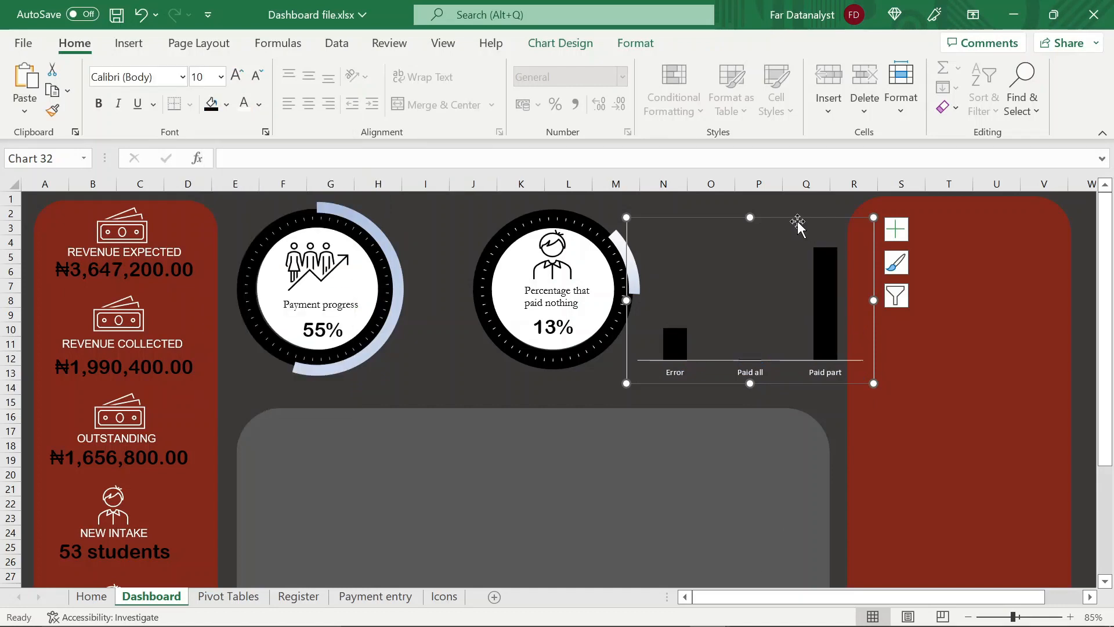
Remove the outline around the column chart
left_click(654, 44)
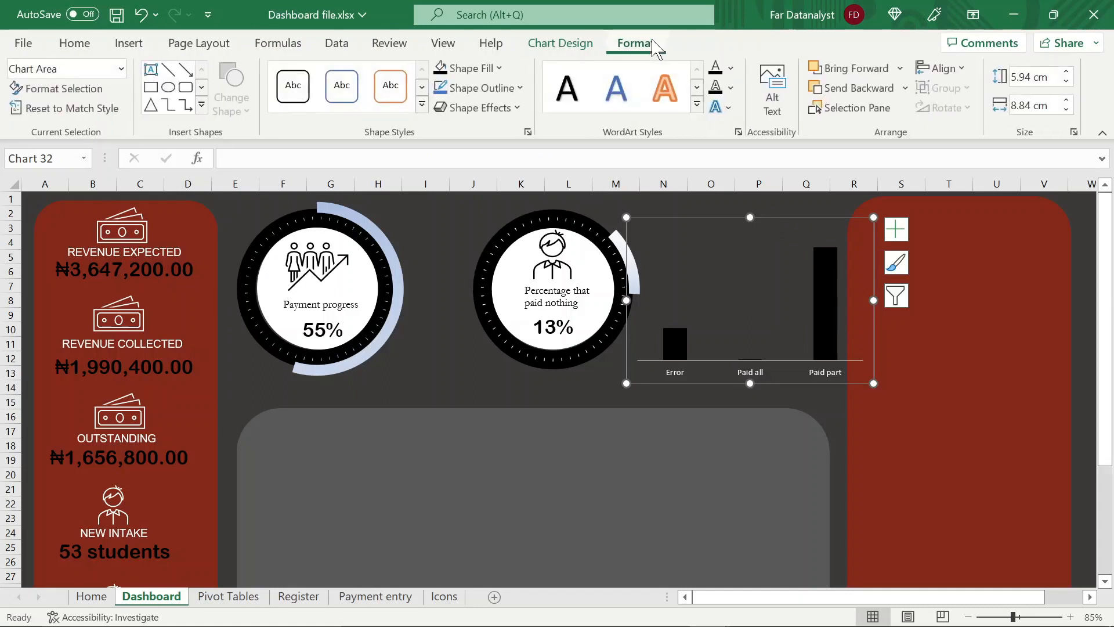
left_click(518, 89)
left_click(452, 357)
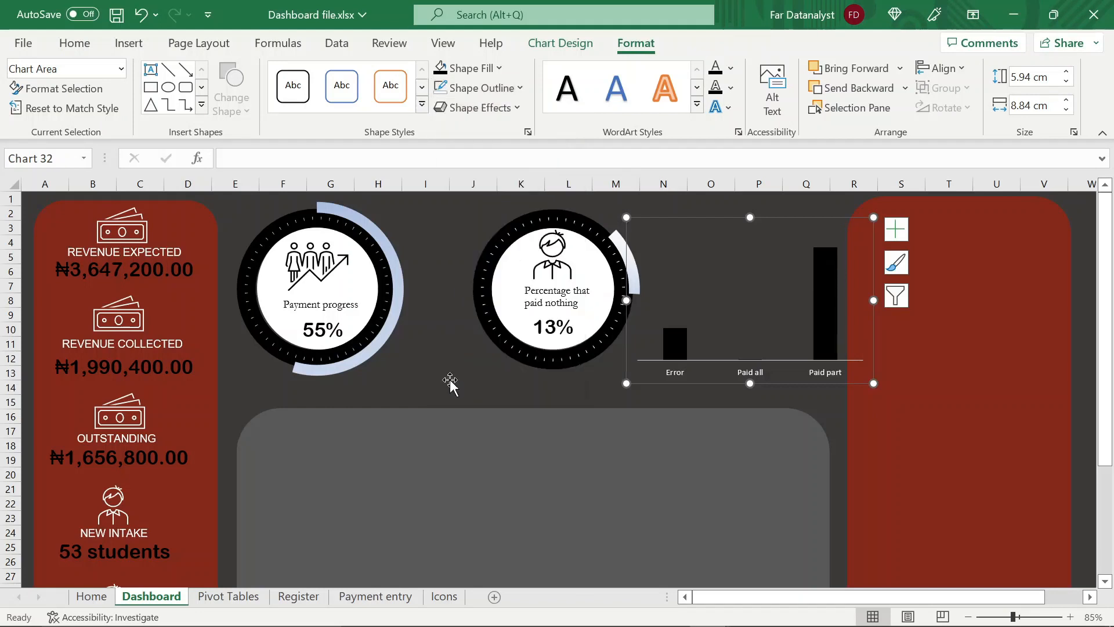
Move the percentage-that-paid-nothing doughnut with its white circle and 13% label closer to the Payment progress doughnut
left_click(494, 361)
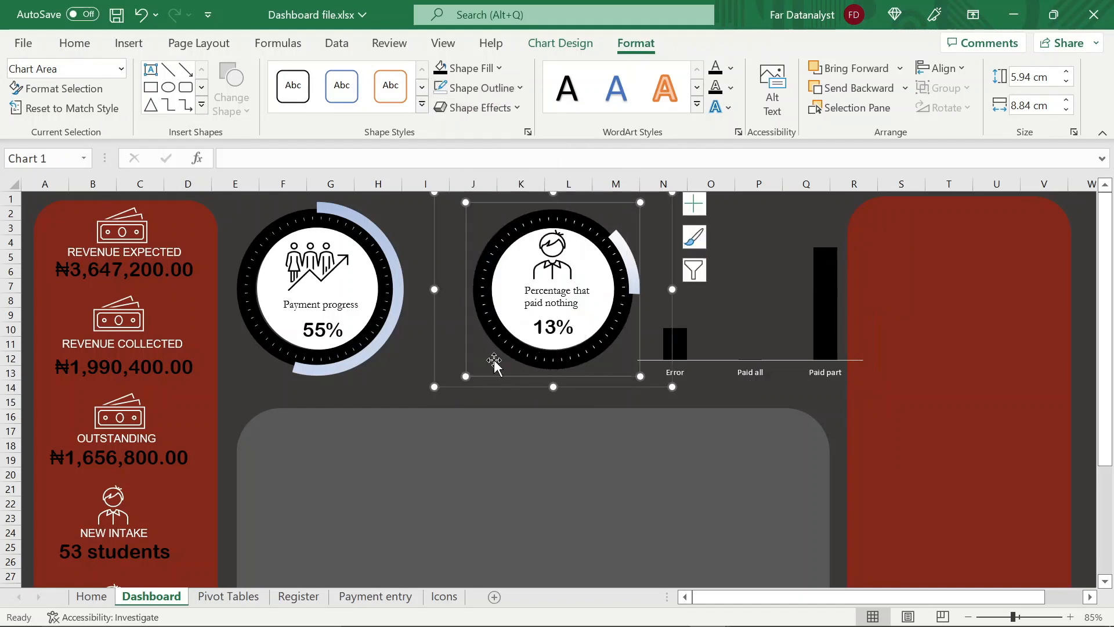
left_click(434, 284)
left_click_drag(533, 387, 488, 548)
left_click(544, 255)
left_click(556, 317, "ctrl")
left_click_drag(556, 318, 497, 330)
left_click_drag(593, 452, 569, 401)
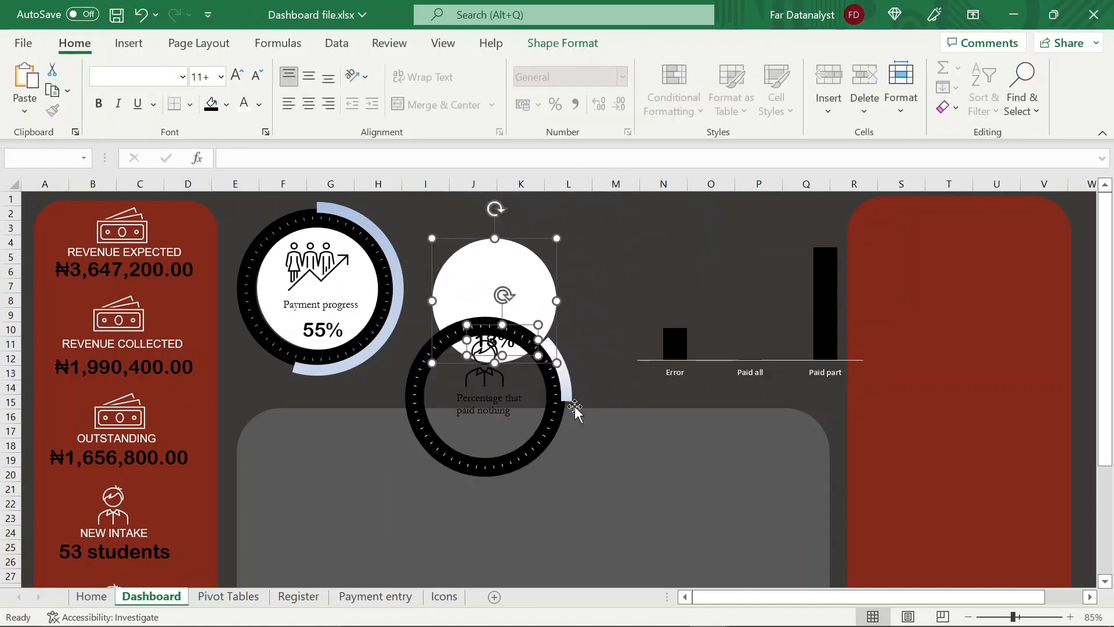
left_click(471, 300)
left_click_drag(469, 300, 479, 203)
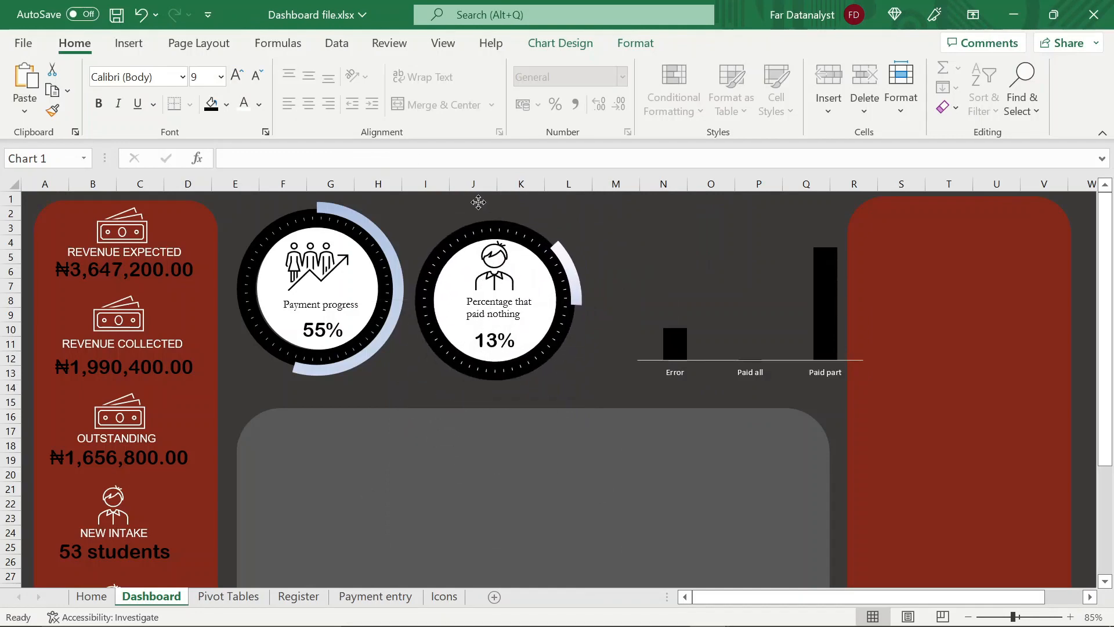
Shift the column chart clear of the red slicer panel and add data labels to its columns
left_click(698, 298)
left_click_drag(625, 290, 589, 276)
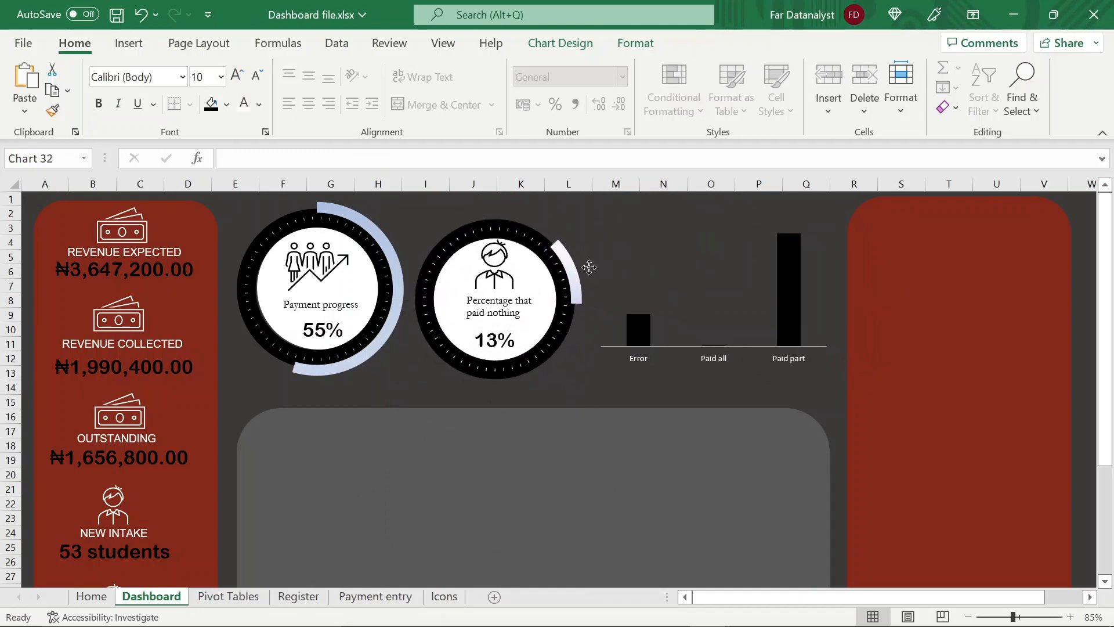
left_click(791, 286)
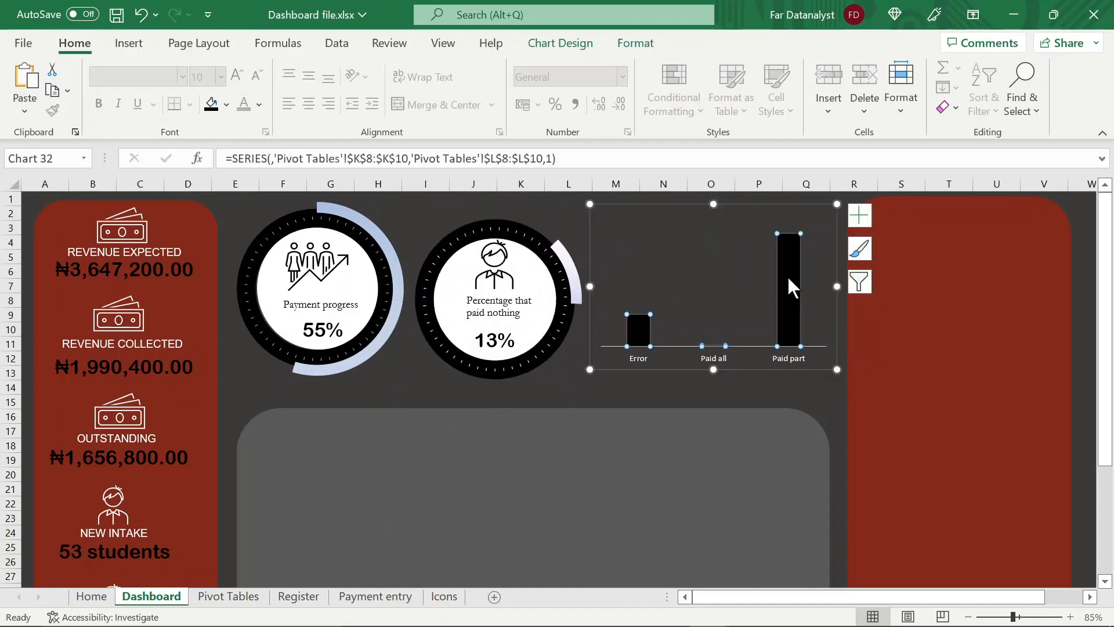
left_click(860, 222)
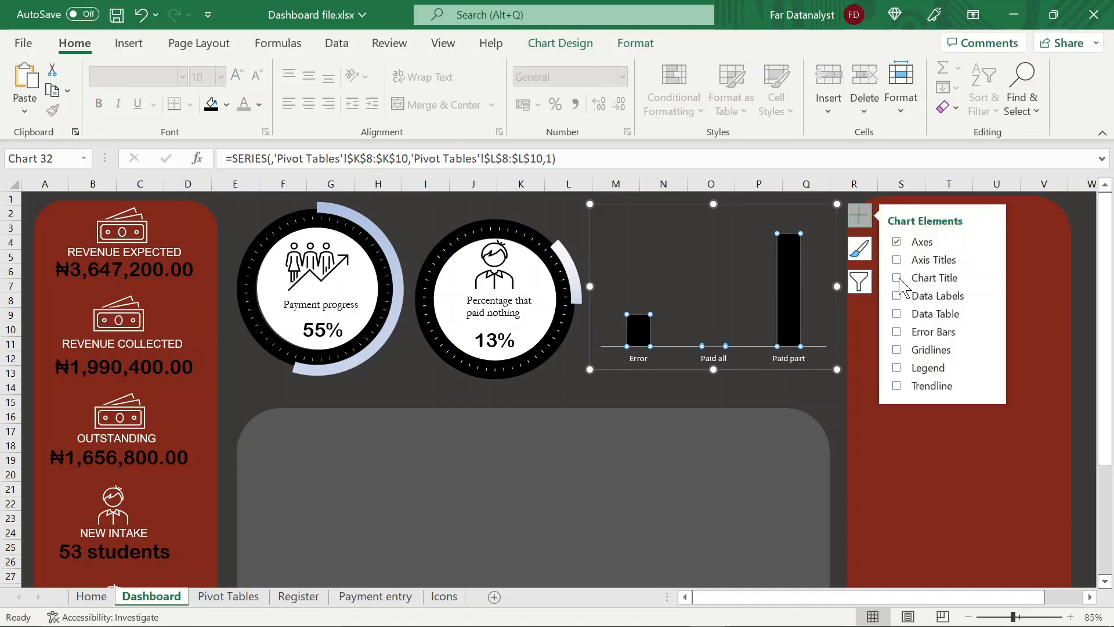
left_click(897, 298)
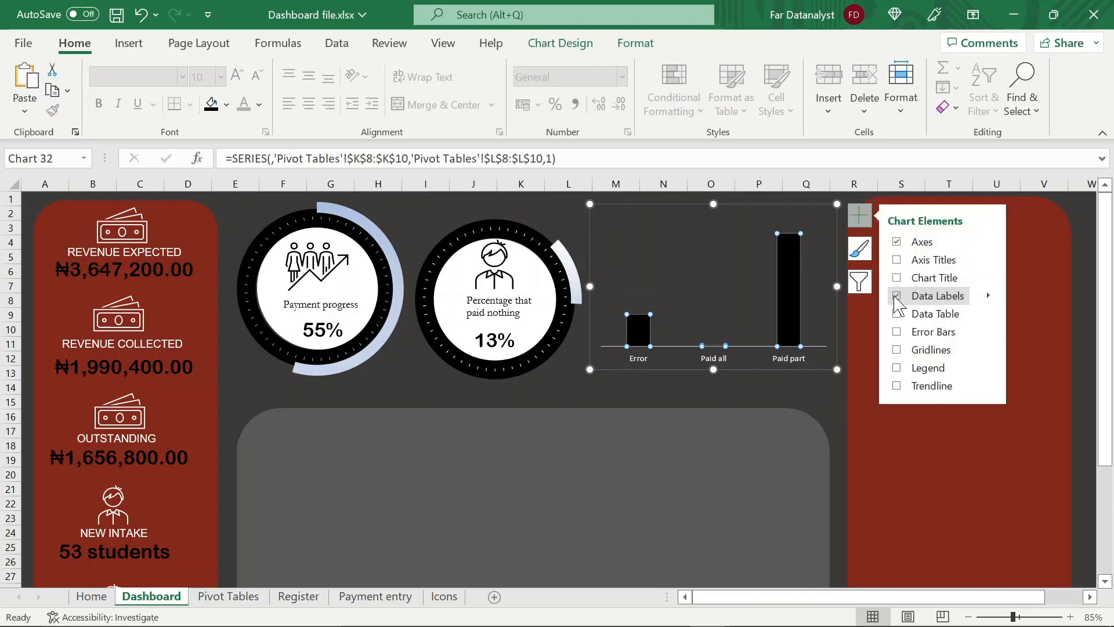
left_click(840, 394)
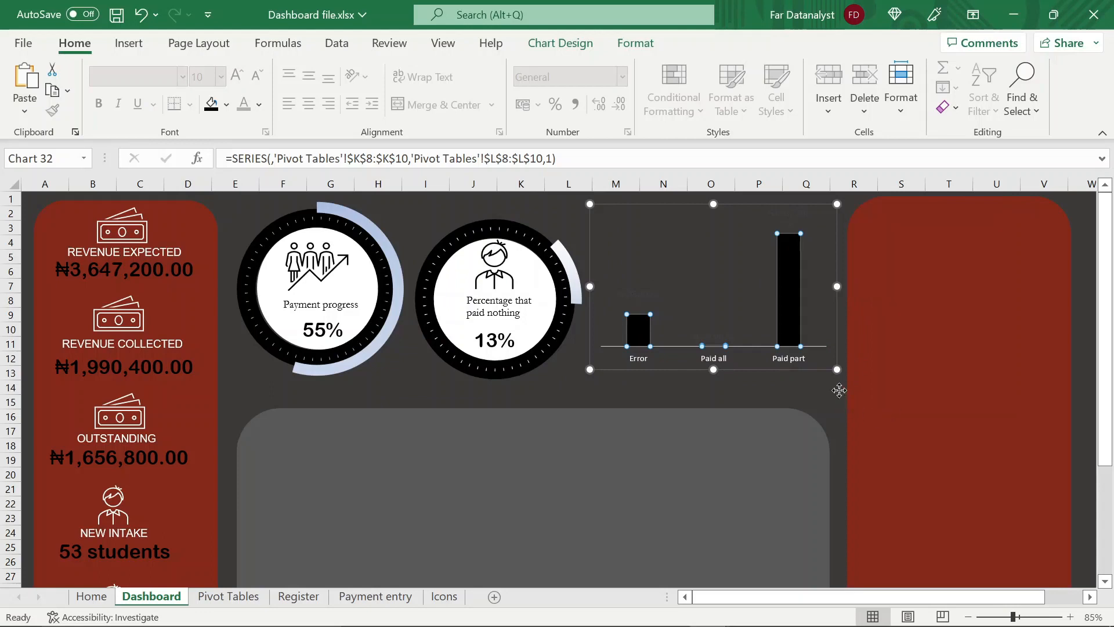
Make the column chart's data labels white, then widen the chart and reposition it between the doughnut and the red panel
left_click(795, 219)
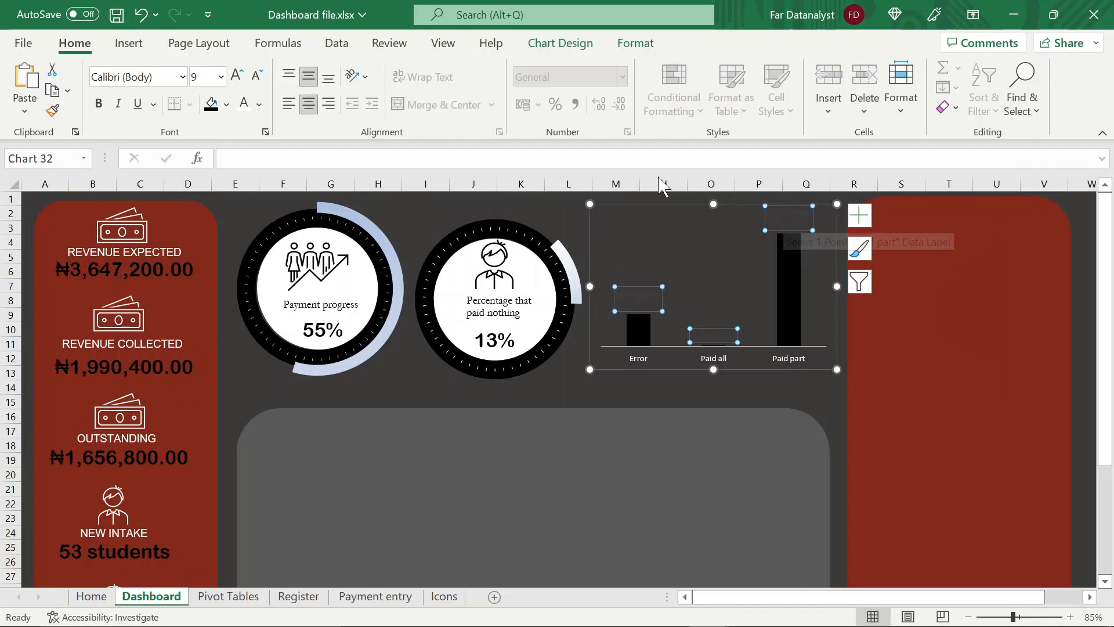
left_click(258, 104)
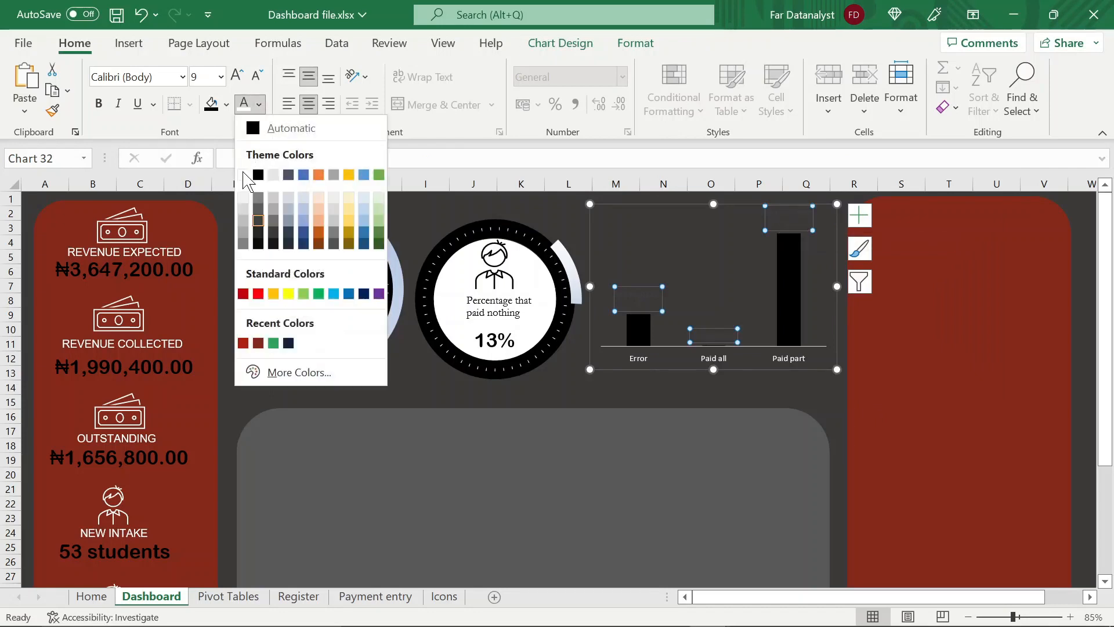
left_click(243, 175)
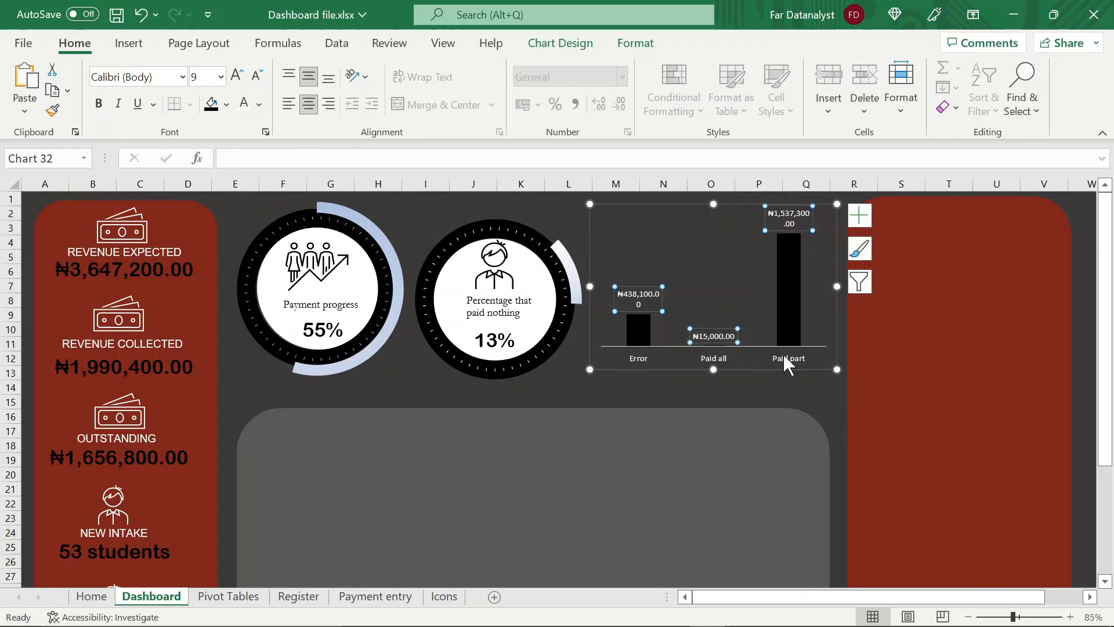
left_click_drag(836, 286, 881, 286)
left_click_drag(752, 369, 724, 376)
Copy the doughnut's "Percentage that paid nothing" text box into the column chart and change its text to "Cummulative payment by status"
left_click(479, 313)
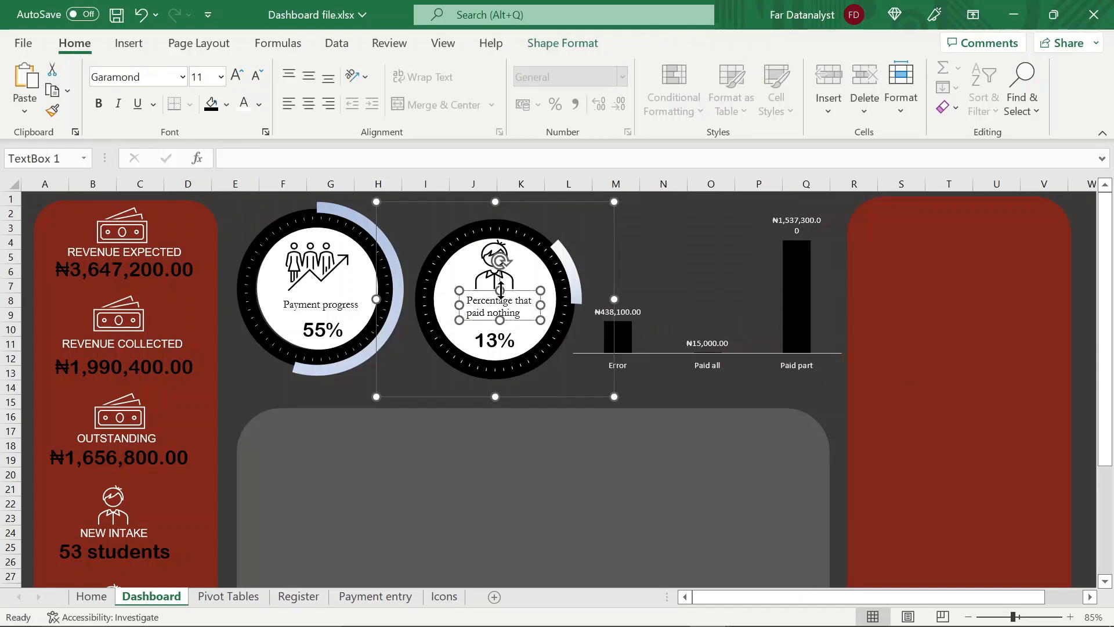
left_click(662, 303)
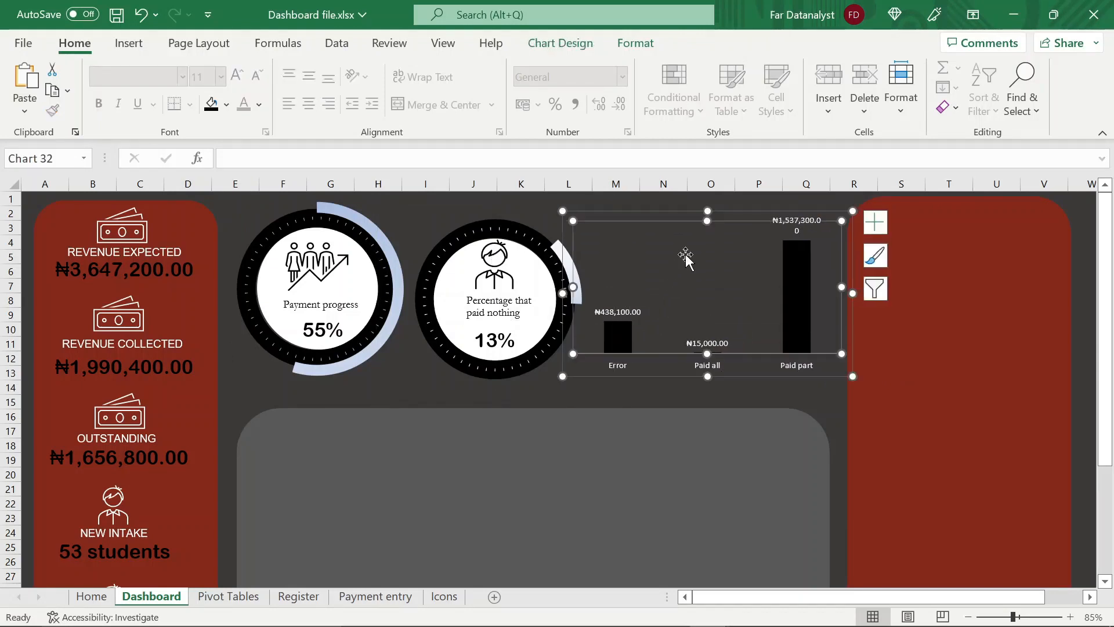
left_click(711, 206)
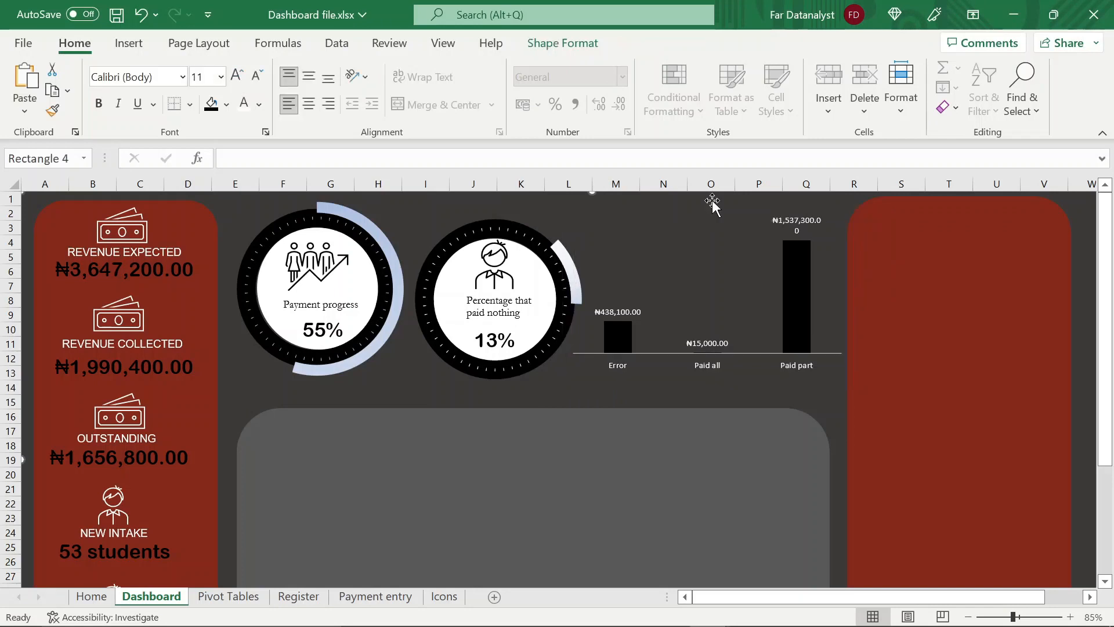
left_click(705, 241)
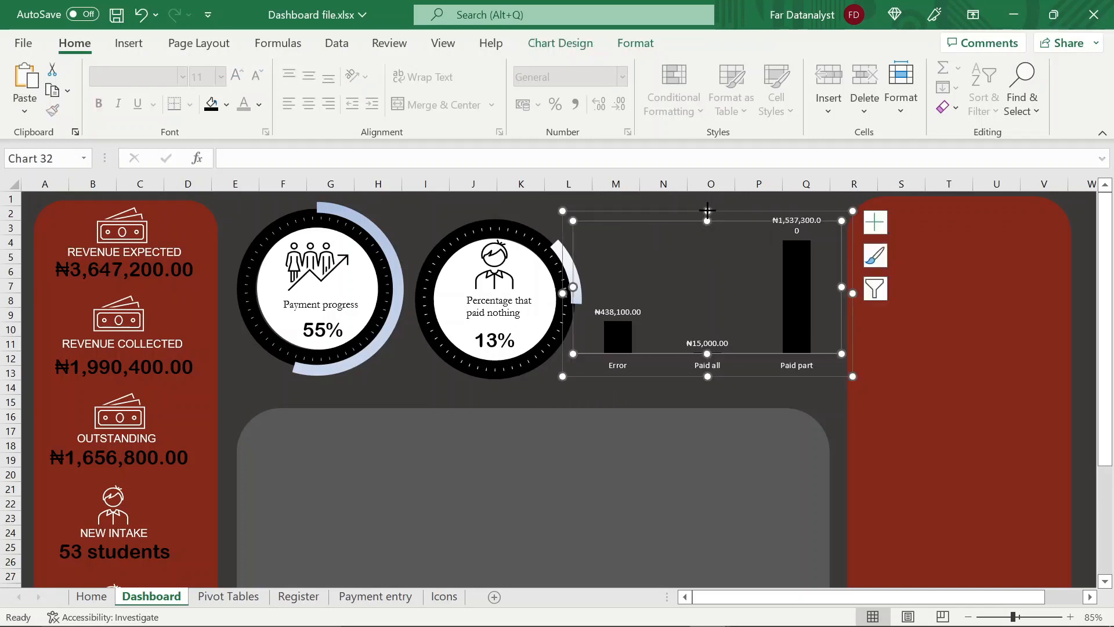
left_click(708, 210)
key("ctrl+v")
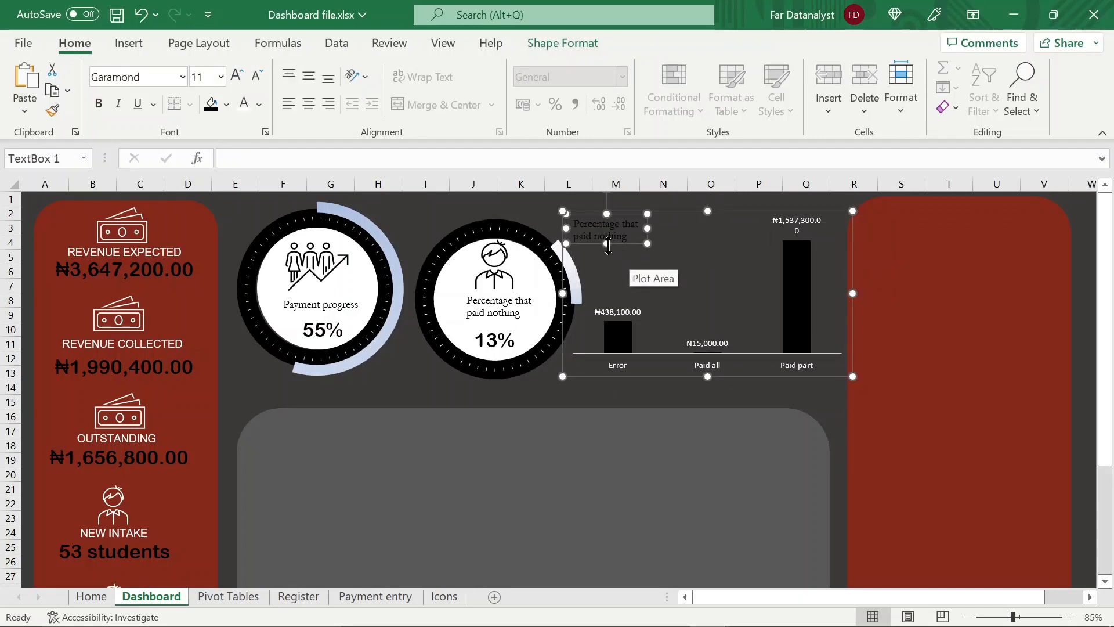
left_click(627, 235)
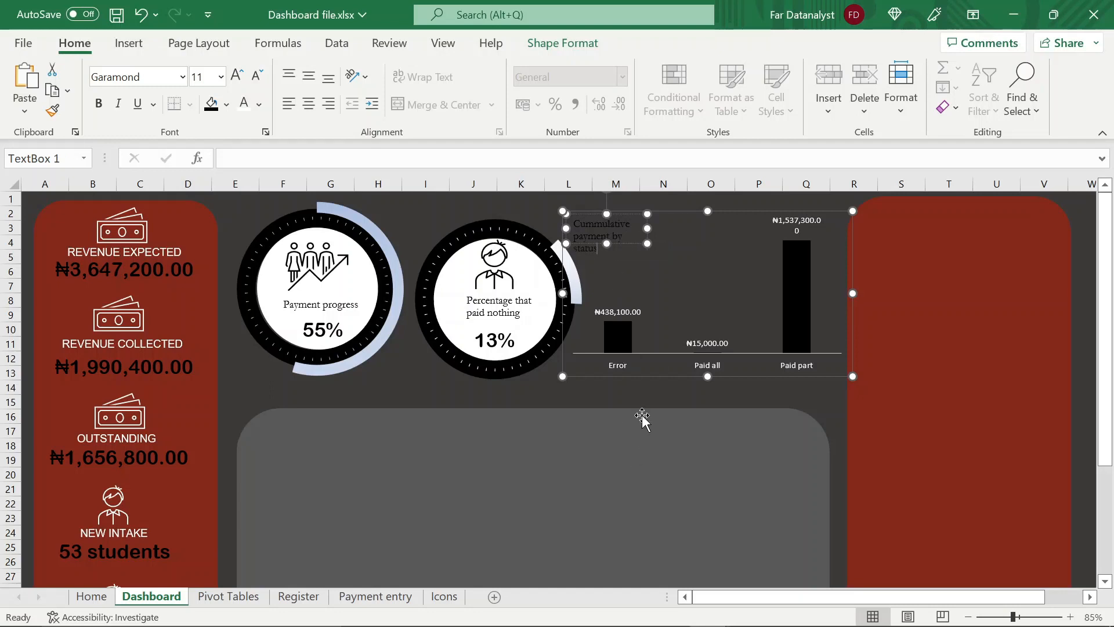
Enlarge the "Cummulative payment by status" text box to fit its three lines and colour its text white
left_click_drag(609, 249, 610, 254)
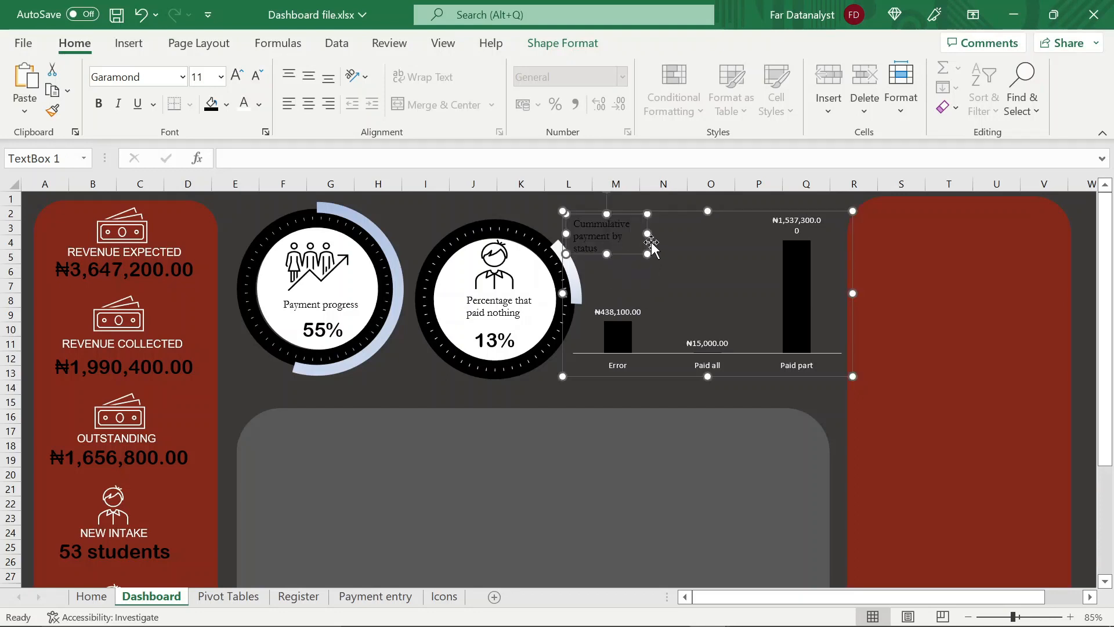
left_click(246, 106)
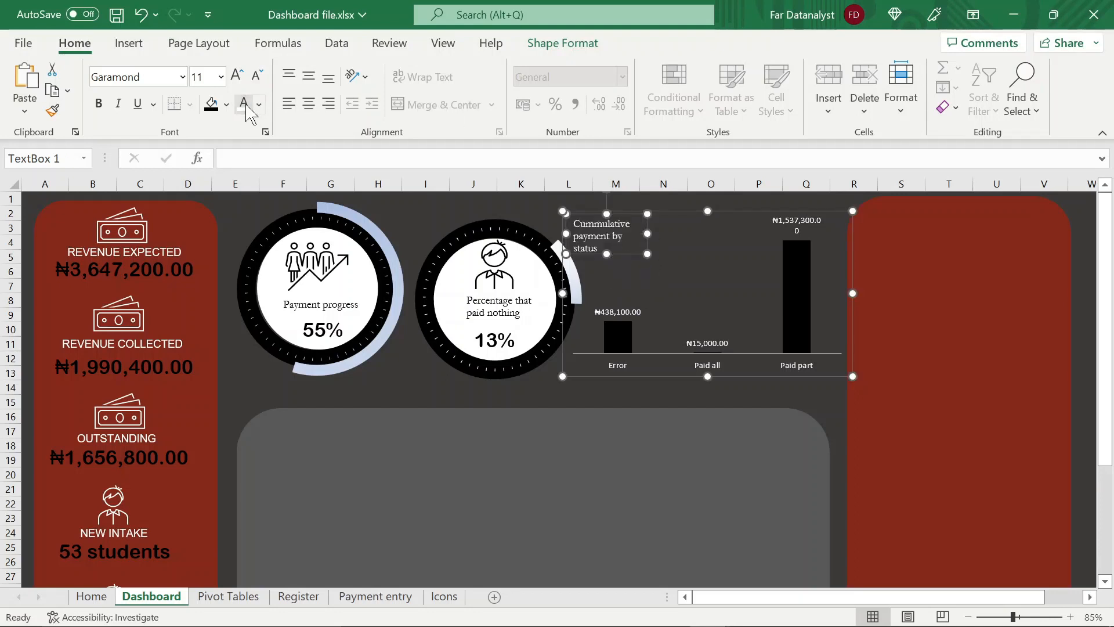
left_click(462, 387)
left_click(682, 390)
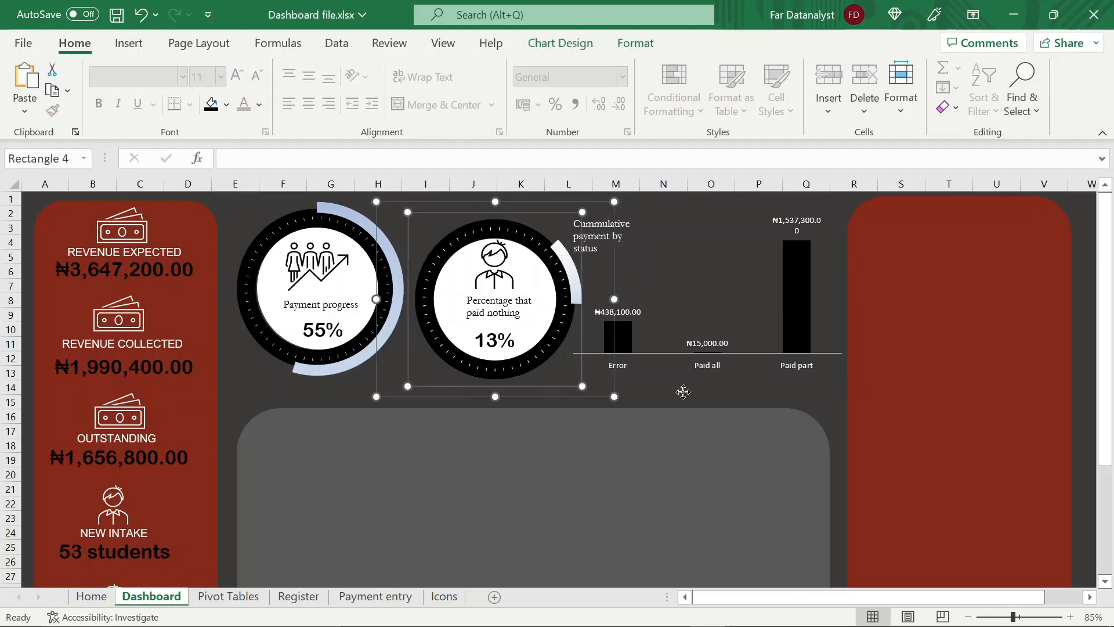
left_click(601, 236)
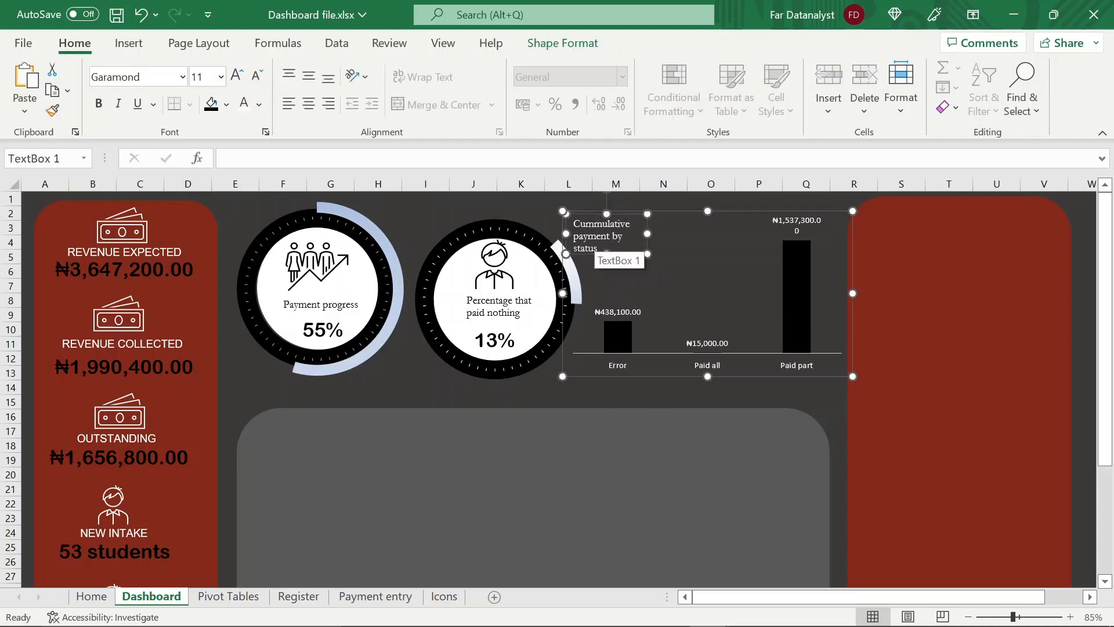
Move the "Cummulative payment by status" text box to the space above the Error column's label and save the workbook
left_click_drag(600, 253, 648, 260)
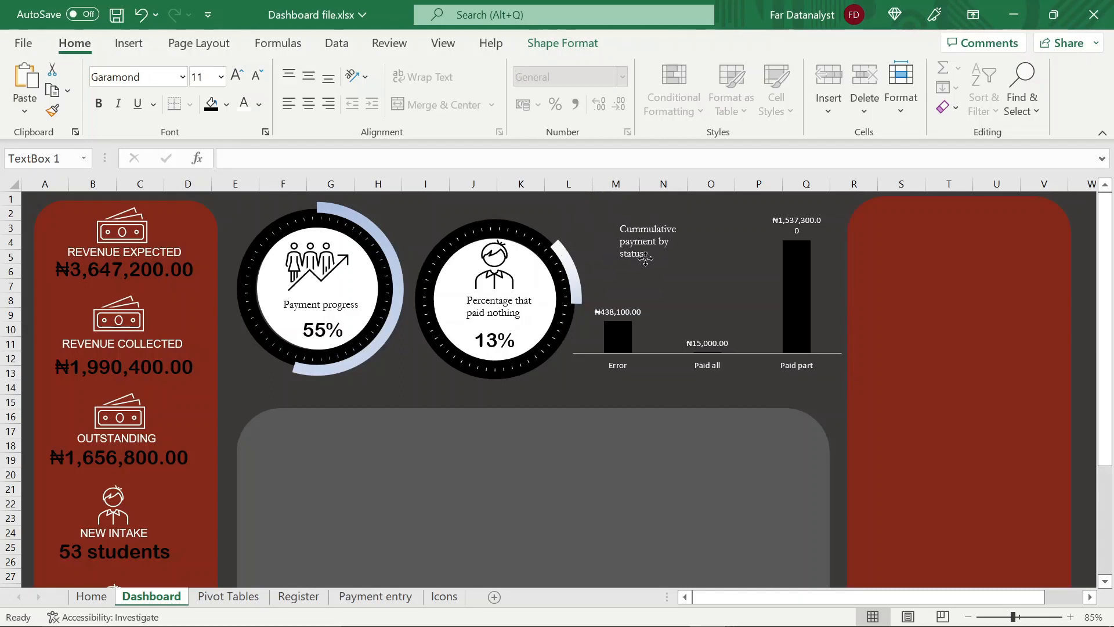
left_click(617, 339)
left_click(548, 398)
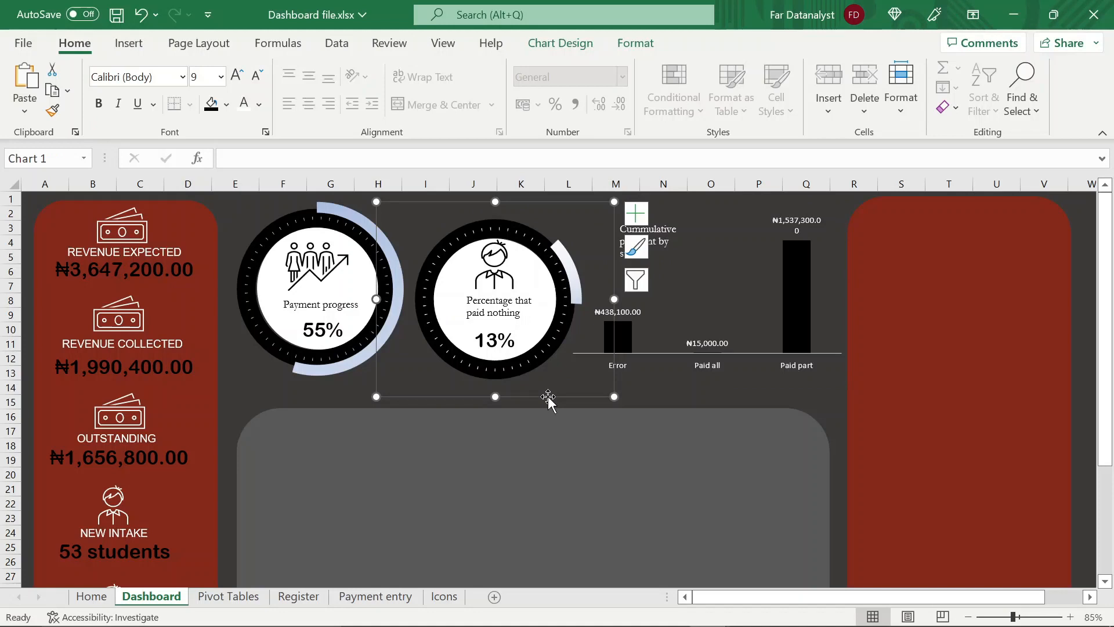
left_click(741, 406)
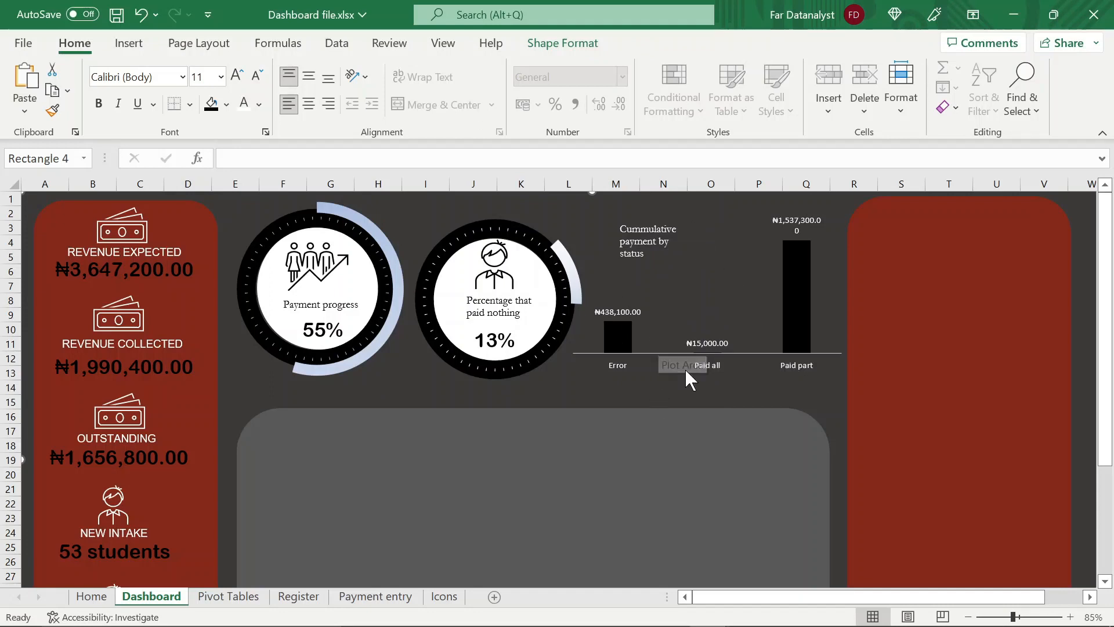
scroll(651, 333, "down", 1)
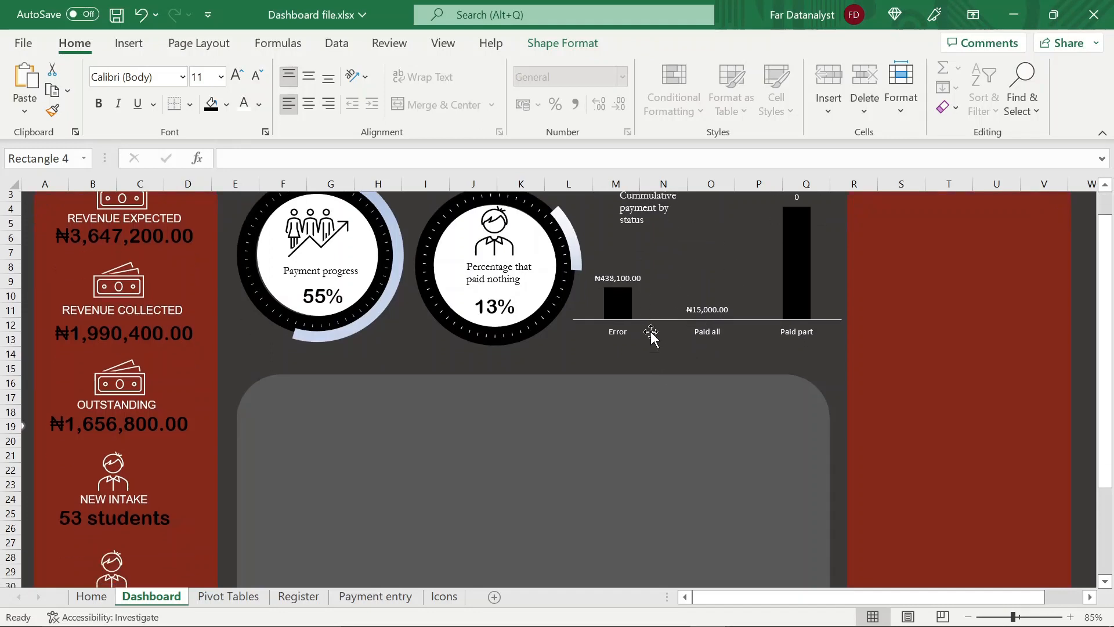
scroll(656, 394, "up", 1)
key("ctrl+s")
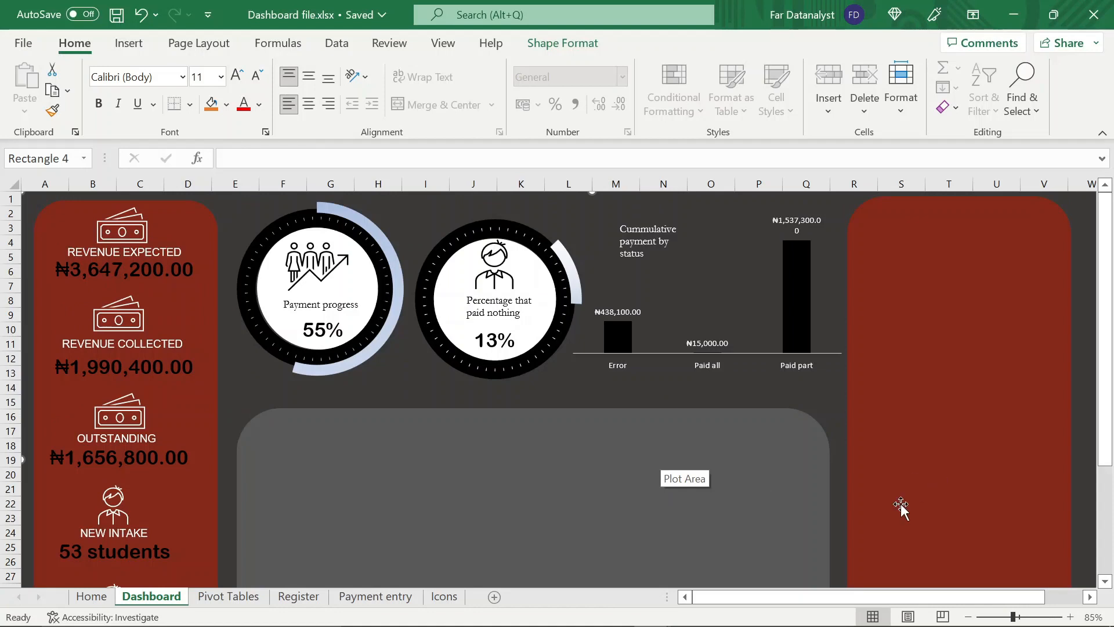
On the Pivot Tables sheet, delete the PivotTable in N1:O5 and paste a fresh copy of the K1:L5 PivotTable at N1
left_click(226, 601)
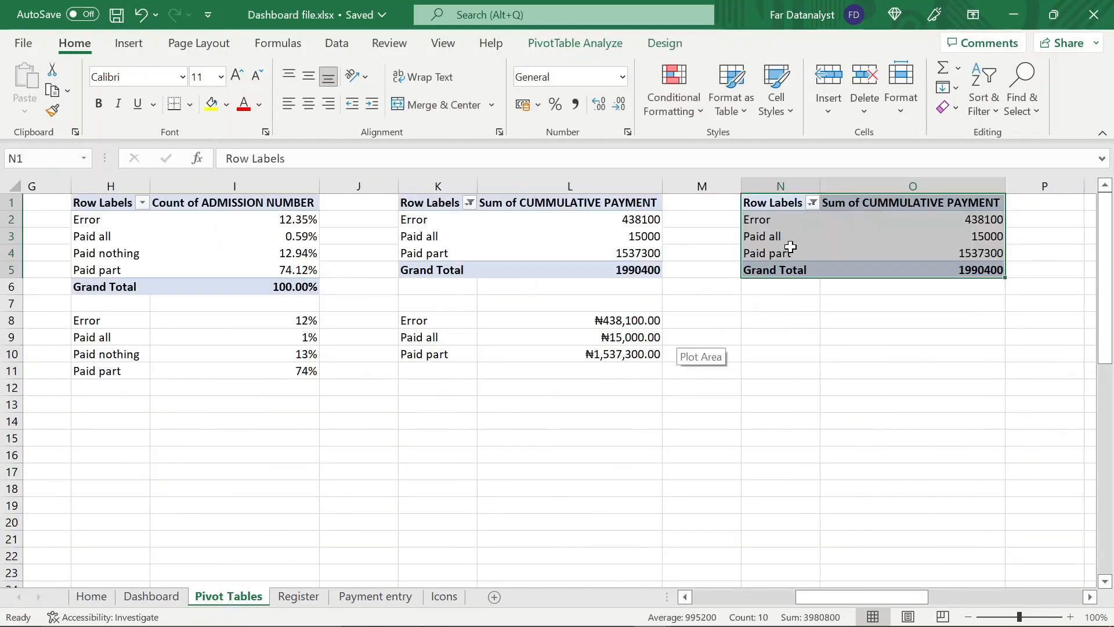
key("Delete")
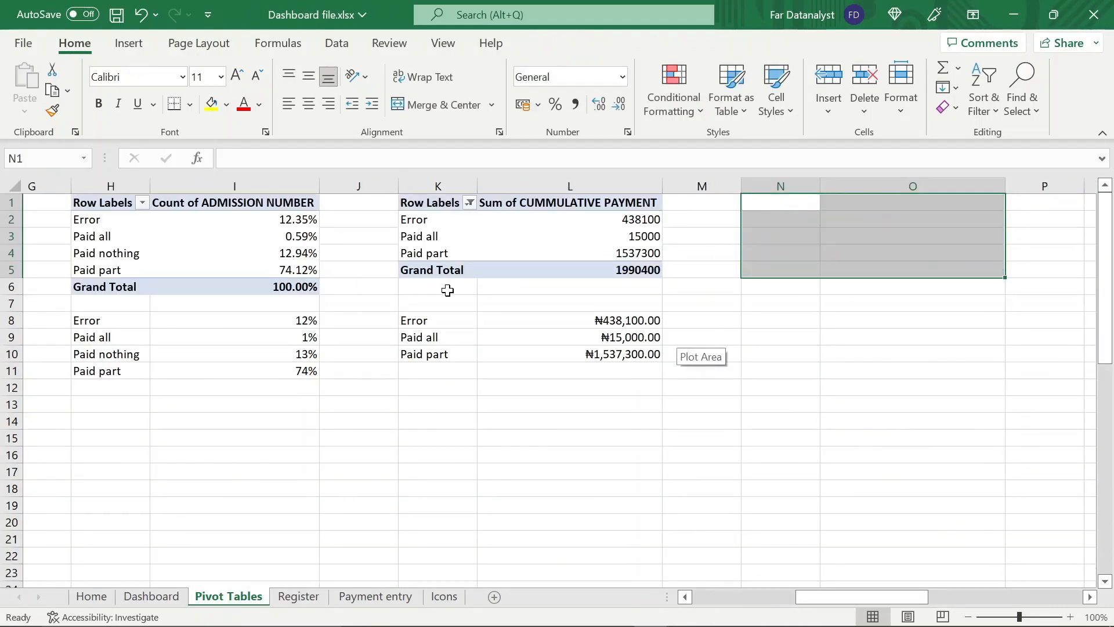
left_click(441, 219)
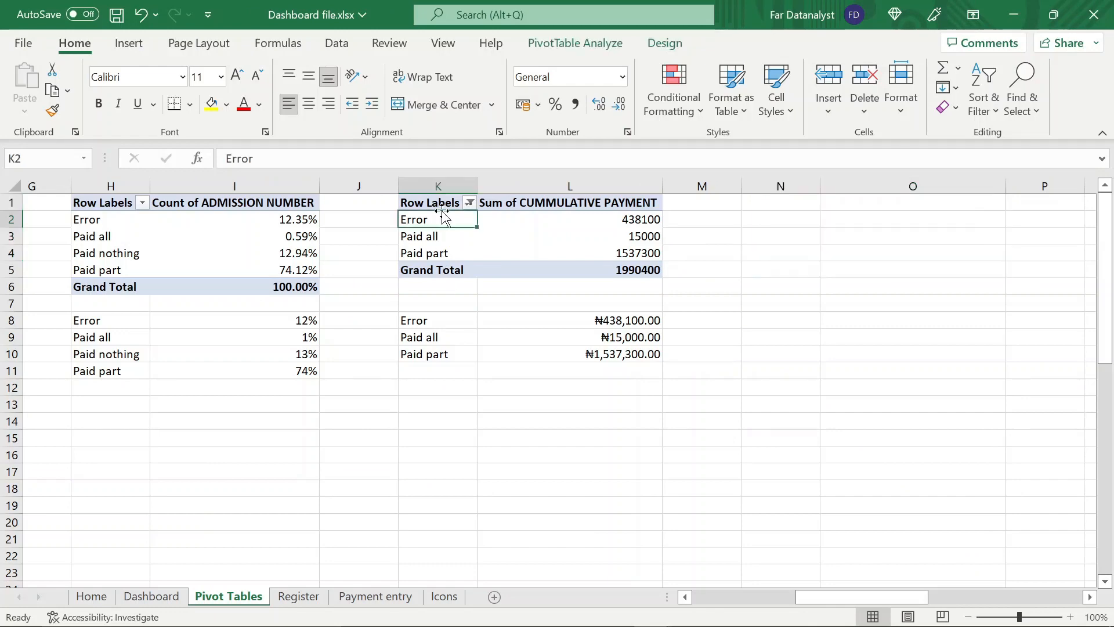
left_click(426, 199)
left_click_drag(425, 199, 609, 270)
key("ctrl+c")
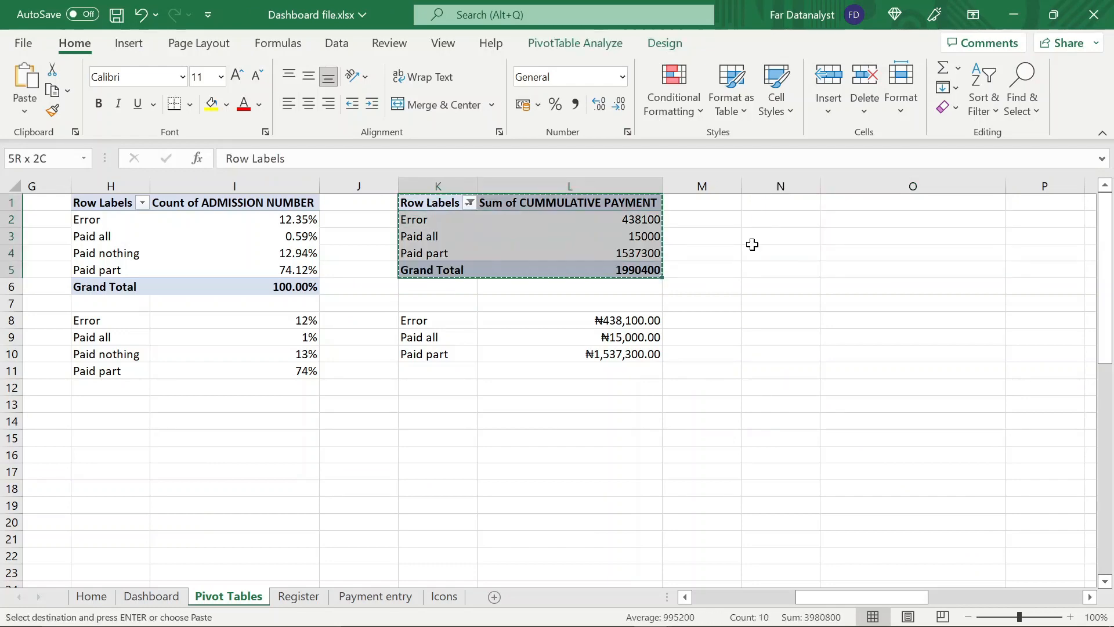
left_click(766, 203)
key("ctrl+v")
left_click(833, 223)
key("Right")
key("Right")
key("Right")
left_click(629, 235)
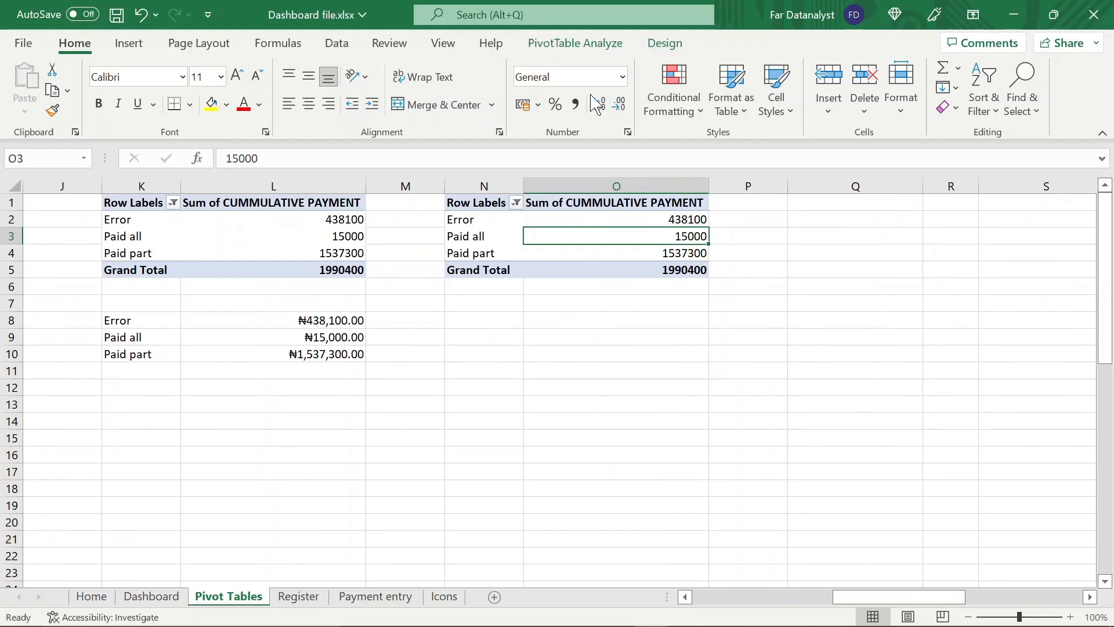
Show the copied PivotTable's field list and remove PAYMENT STATUS from its rows and Sum of CUMMULATIVE PAYMENT from its values
left_click(595, 47)
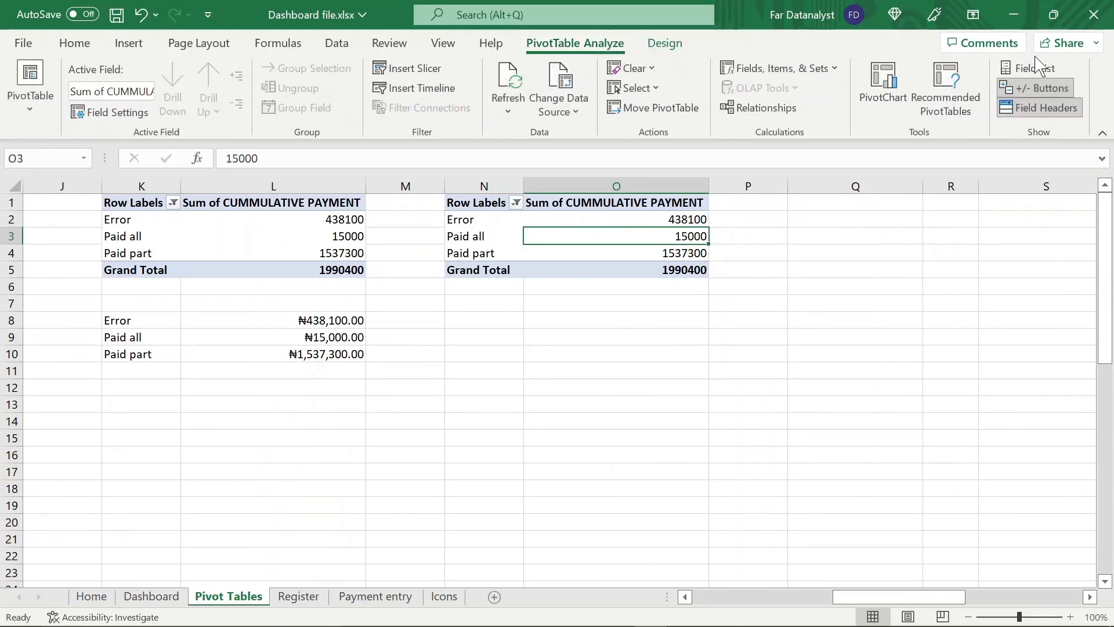
left_click(1033, 68)
left_click_drag(882, 537, 726, 505)
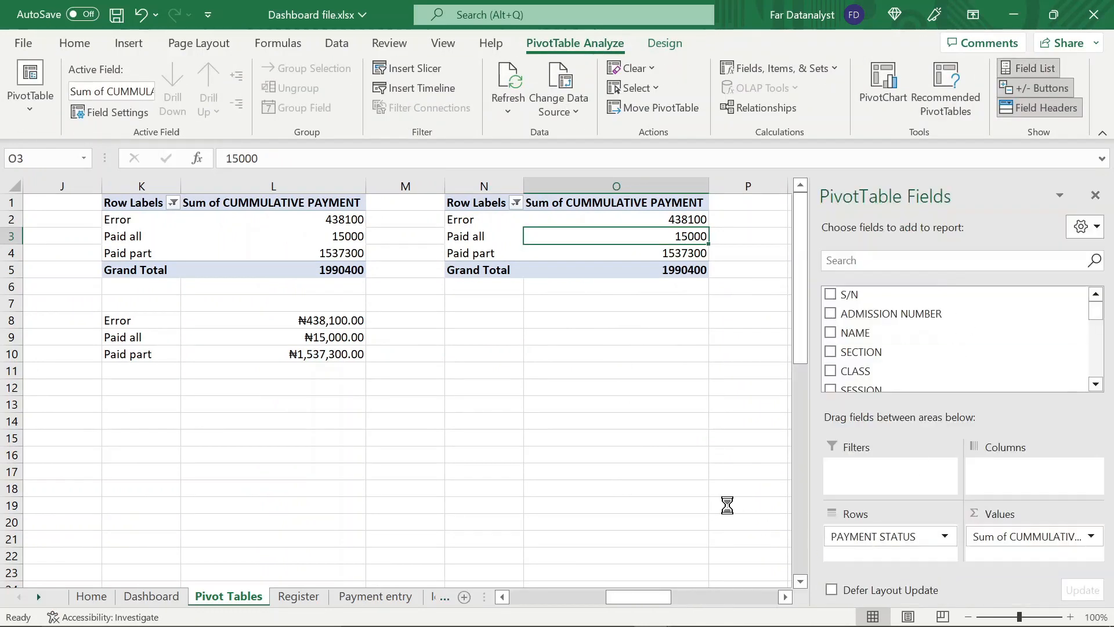
left_click_drag(1024, 537, 726, 493)
Add CLASS to the rows and OUTSTANDING to the values of the PivotTable at N1
scroll(930, 383, "down", 1)
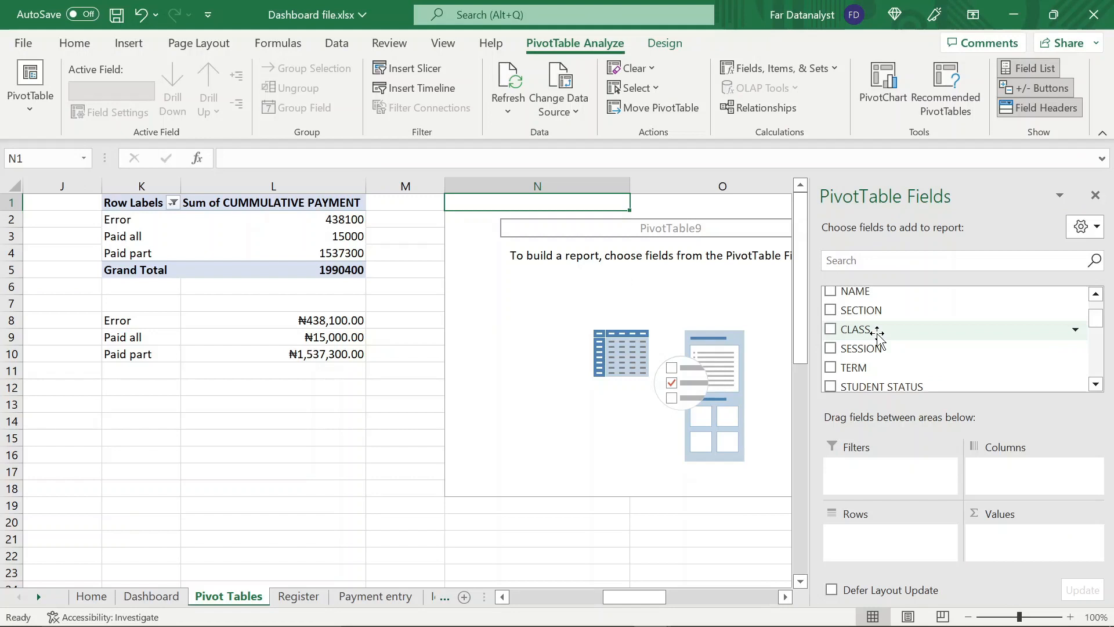
left_click_drag(878, 333, 886, 545)
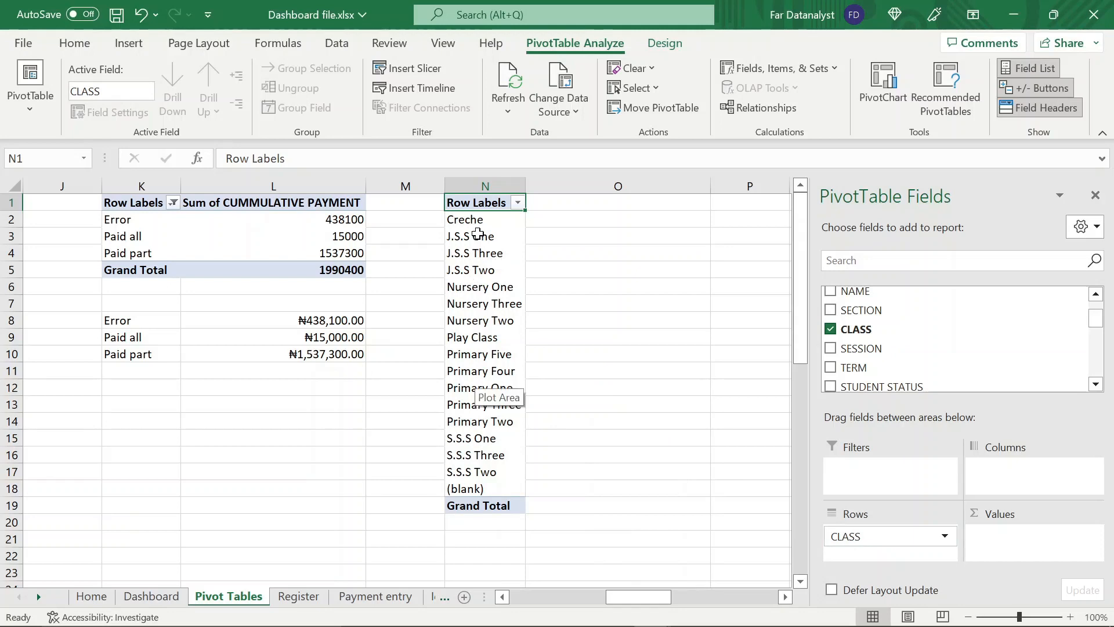
scroll(942, 354, "down", 5)
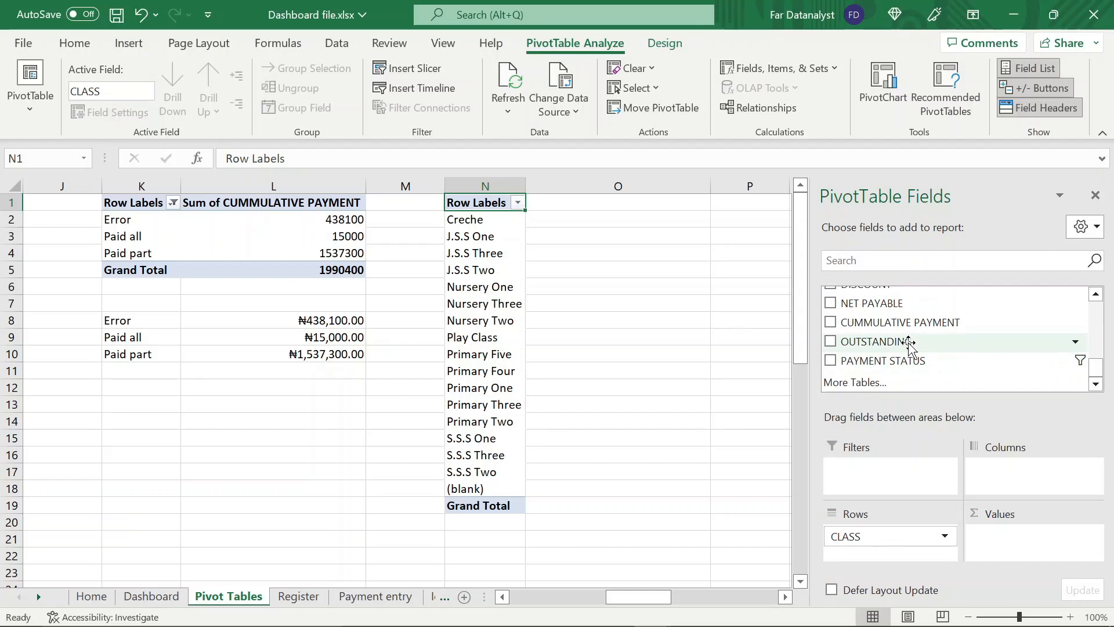
left_click_drag(909, 342, 1035, 533)
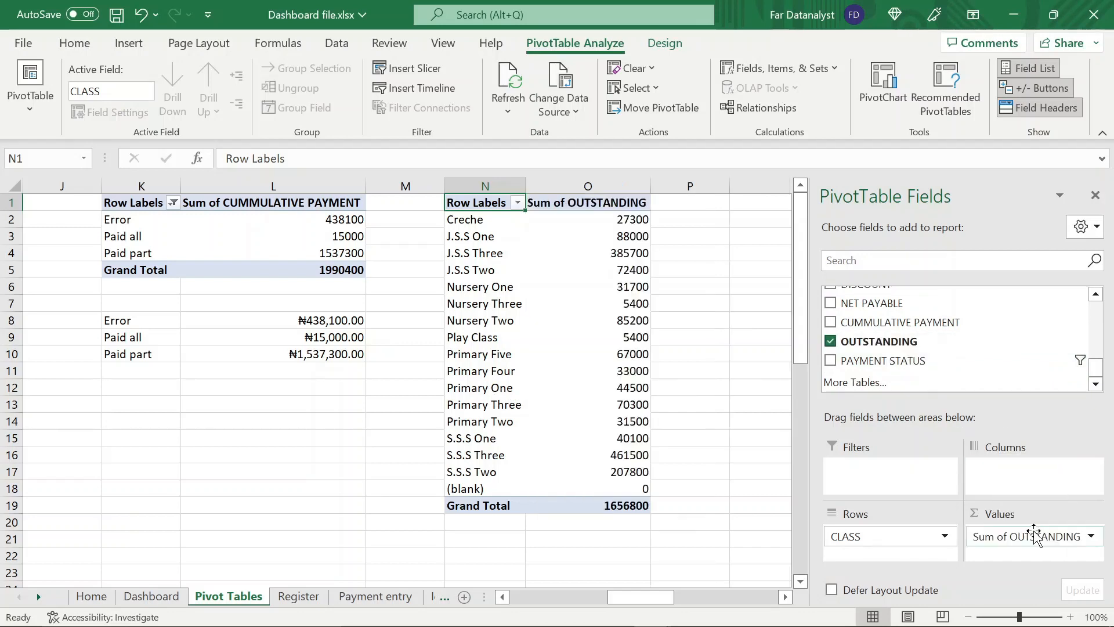
left_click(600, 224)
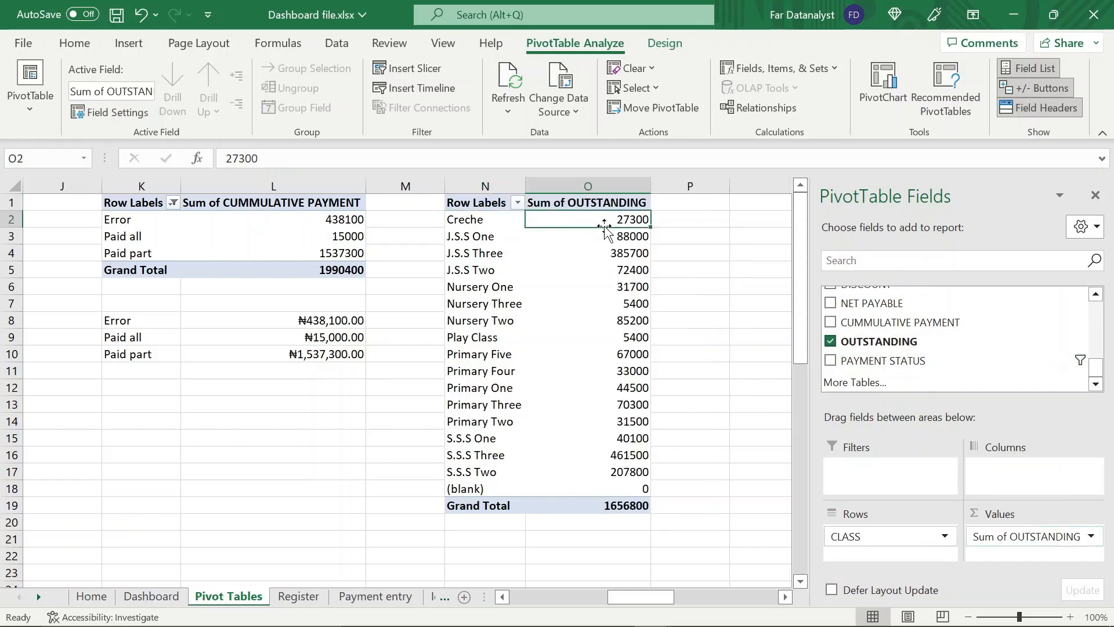
left_click(609, 241)
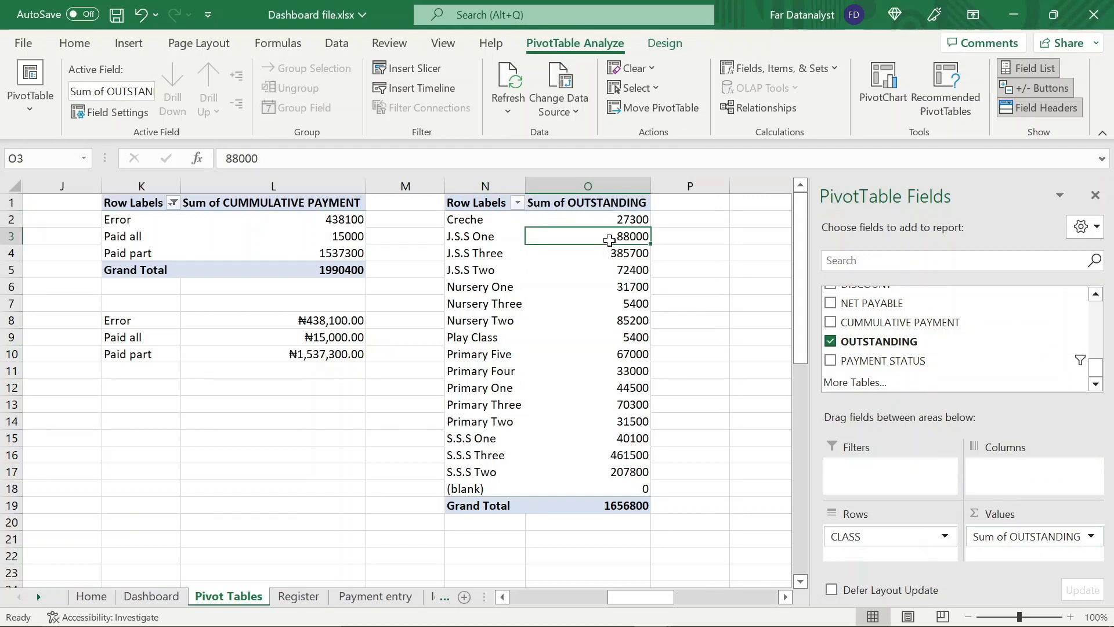
left_click(628, 271)
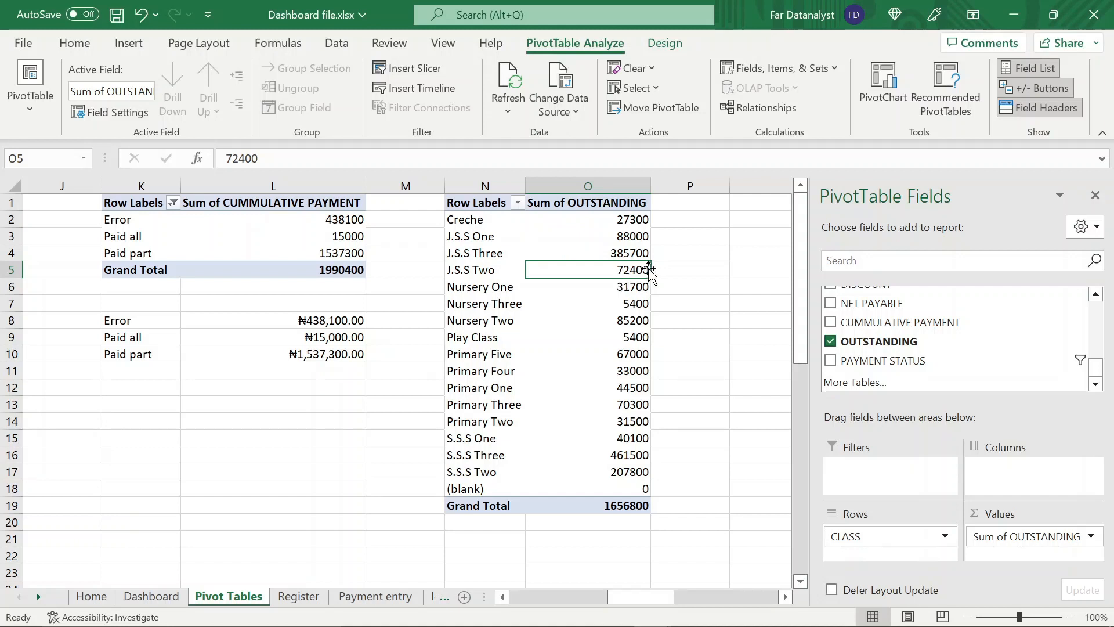
mouse_move(595, 271)
left_click(478, 217)
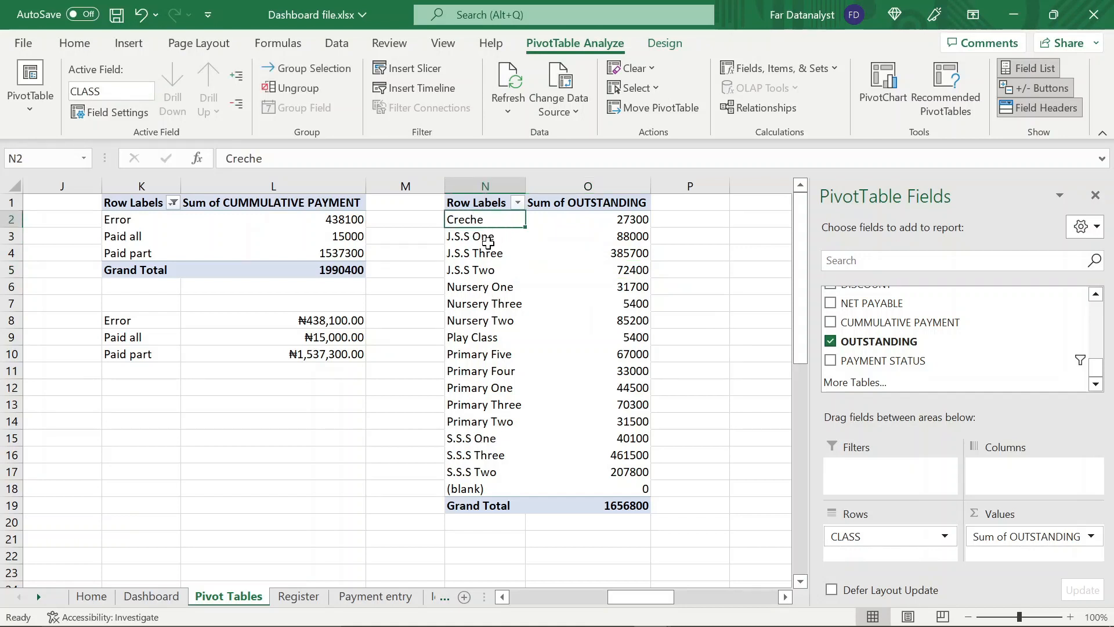
left_click(488, 238)
Reorder the PivotTable's class labels so Play Class follows Creche and the J.S.S and Nursery classes each run One, Two, Three
left_click(482, 272)
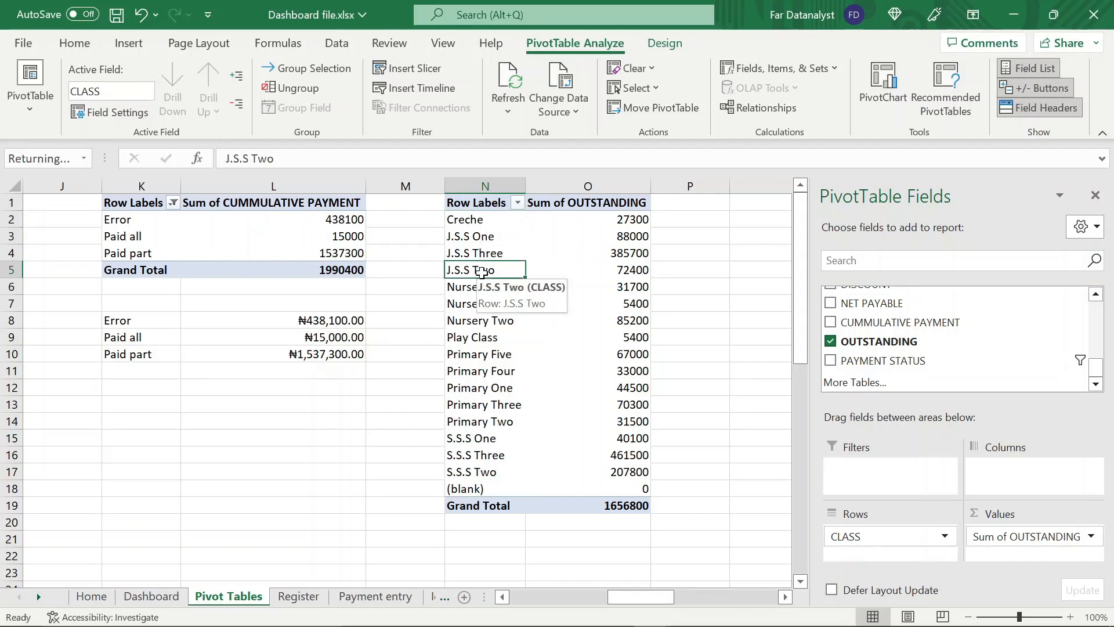
left_click_drag(481, 271, 482, 255)
left_click(480, 286)
left_click(475, 321)
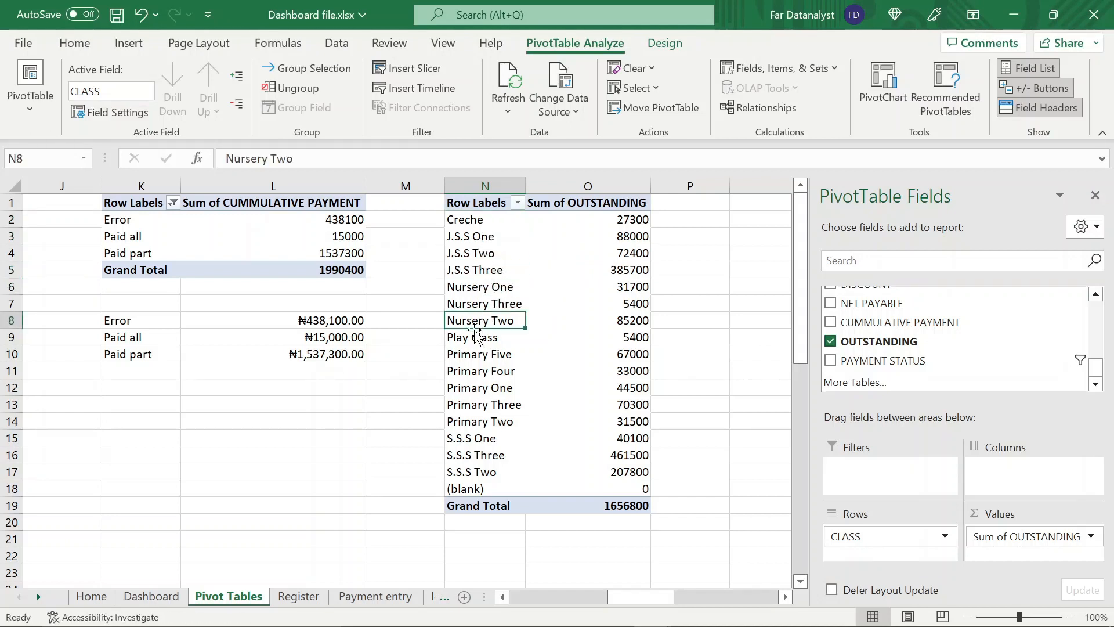
left_click_drag(475, 329, 478, 294)
left_click(482, 349)
left_click(480, 339)
left_click_drag(478, 346, 479, 229)
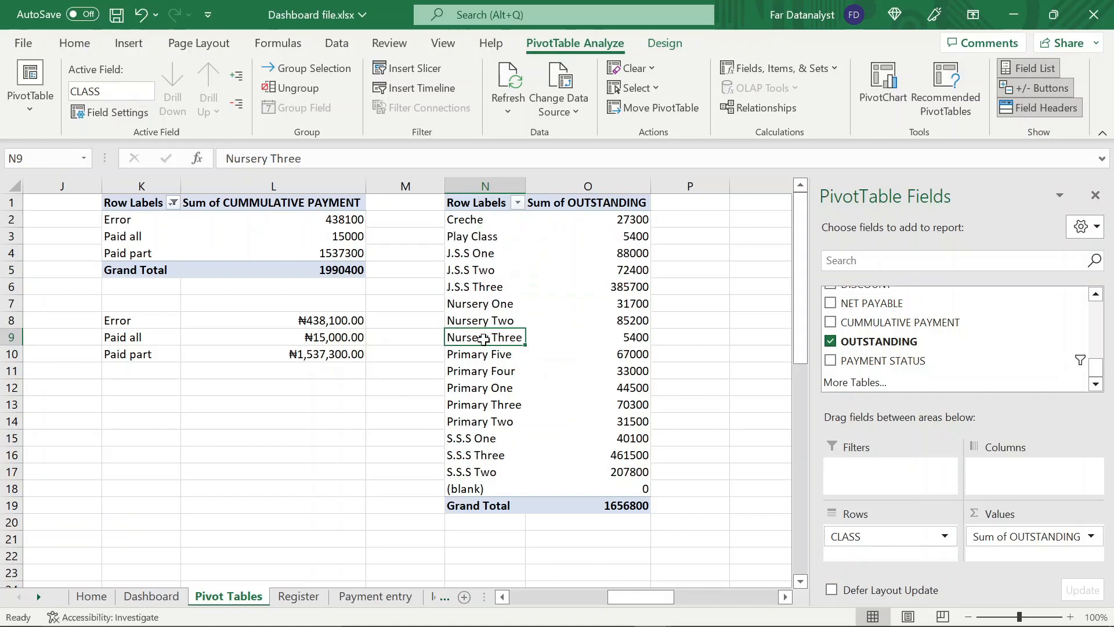
Reorder the Primary classes from One to Five and the S.S.S classes from One to Three in the PivotTable
left_click(483, 355)
left_click(487, 387)
left_click_drag(491, 398, 486, 374)
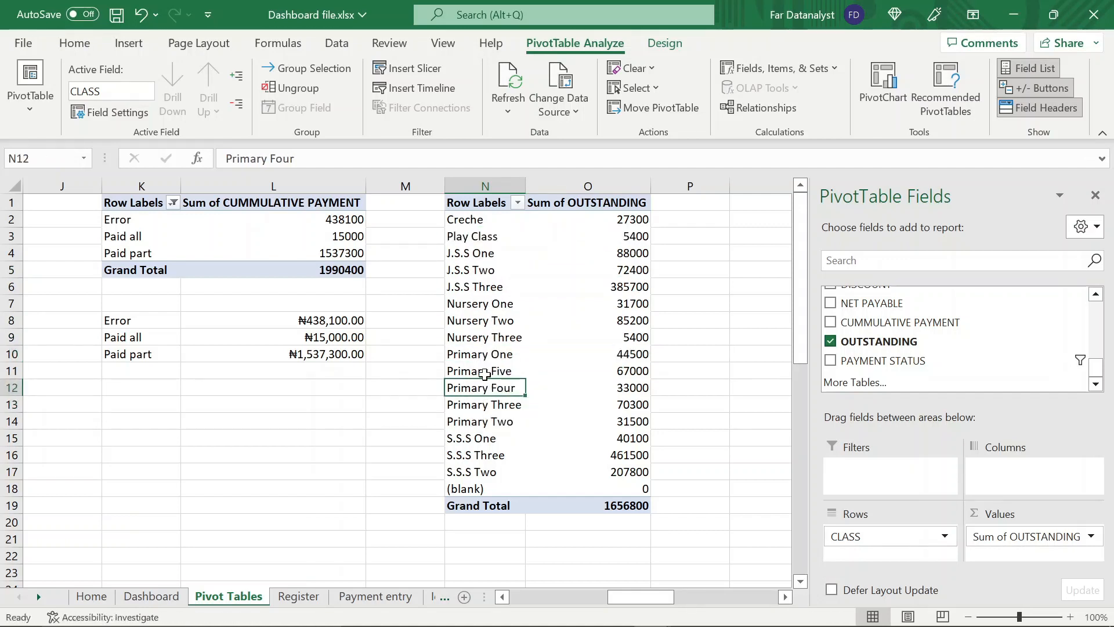
left_click(489, 424)
left_click_drag(485, 431, 483, 364)
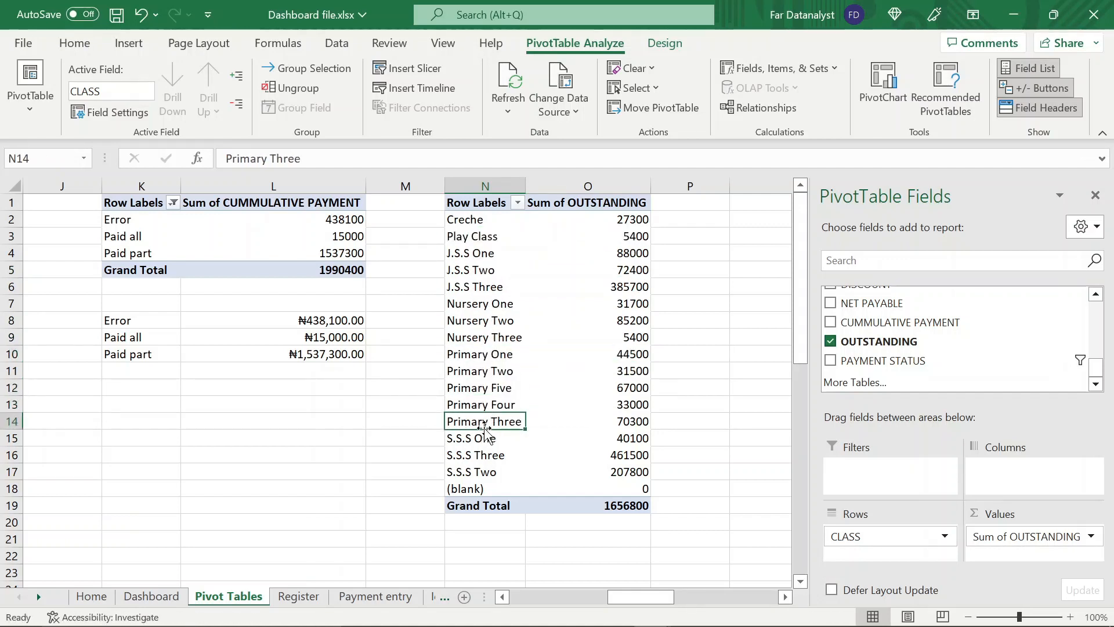
left_click_drag(482, 428, 485, 398)
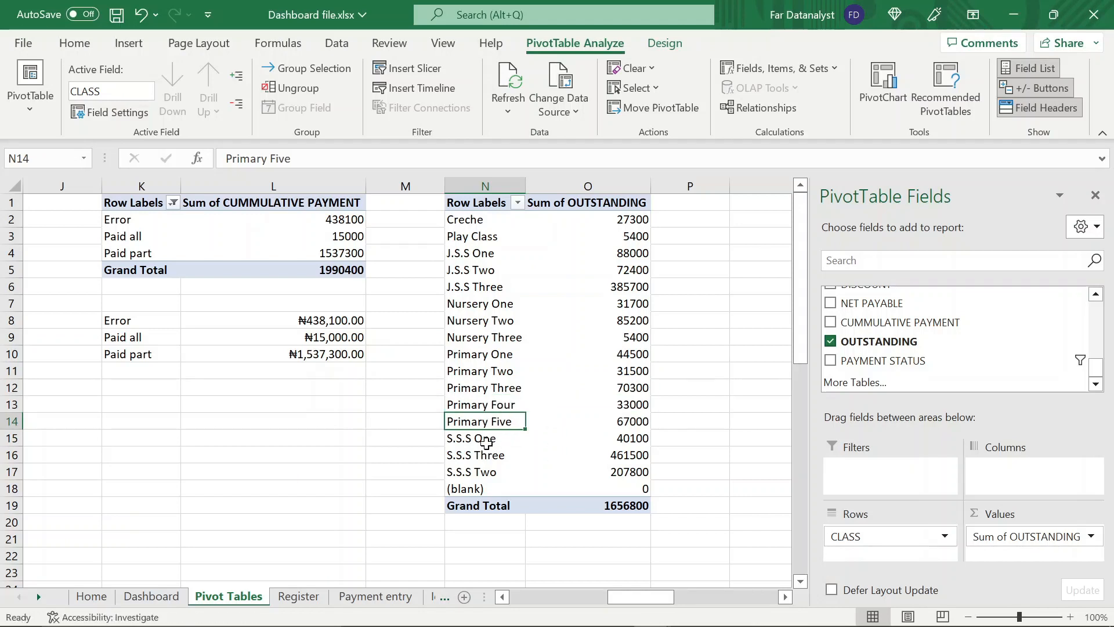
left_click(469, 482)
left_click_drag(469, 481, 472, 450)
Filter the (blank) class out of the outstanding PivotTable and close the field list
left_click(495, 493)
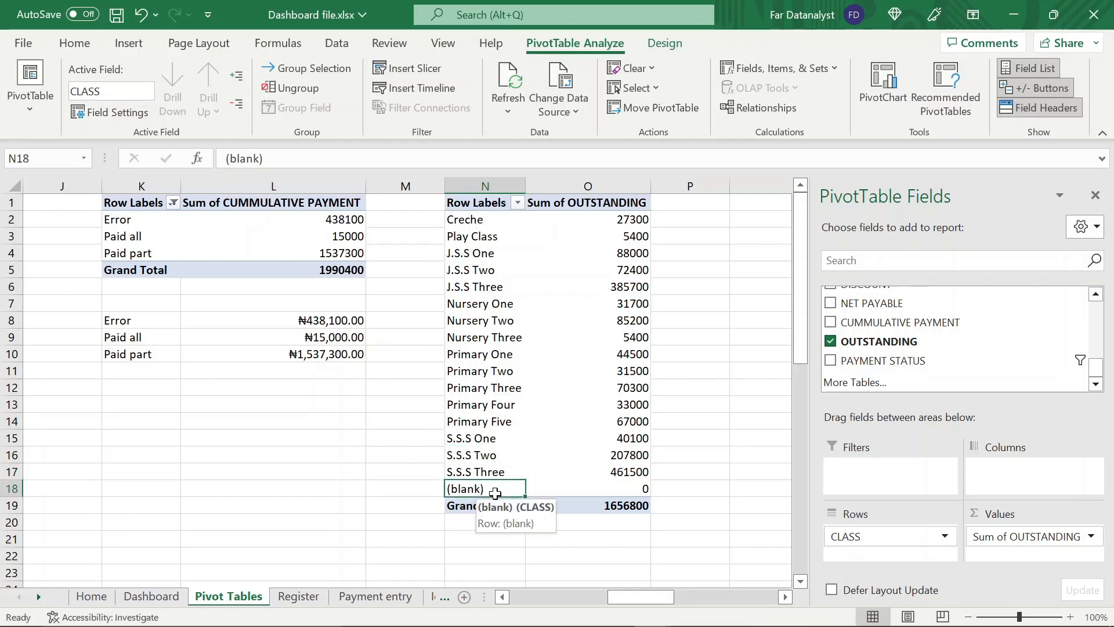
left_click(517, 202)
scroll(410, 458, "down", 5)
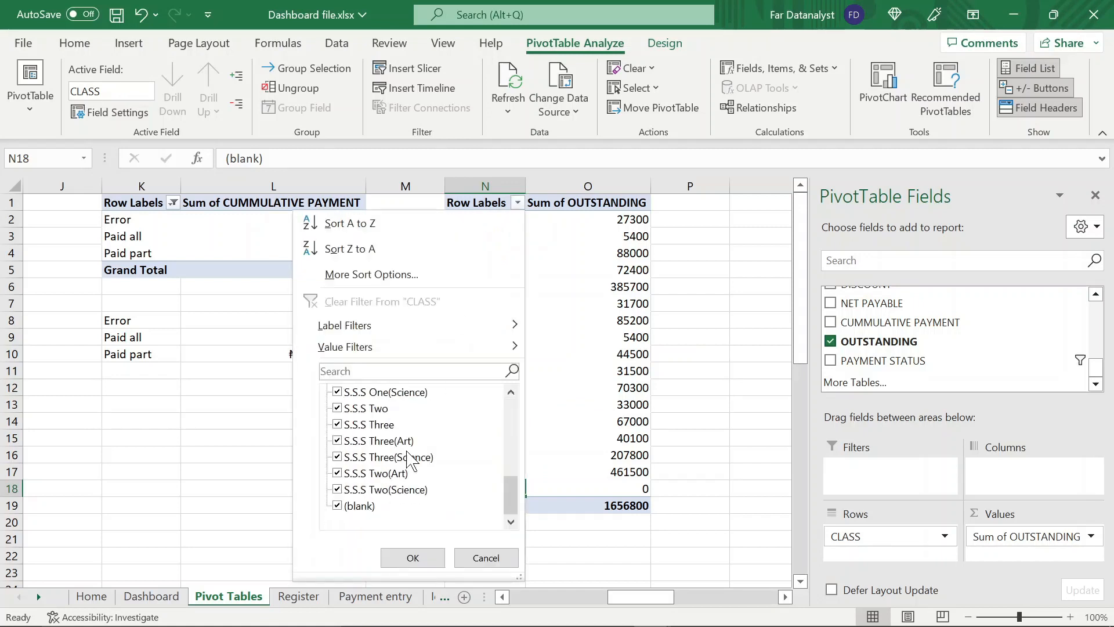
left_click(338, 506)
left_click(411, 558)
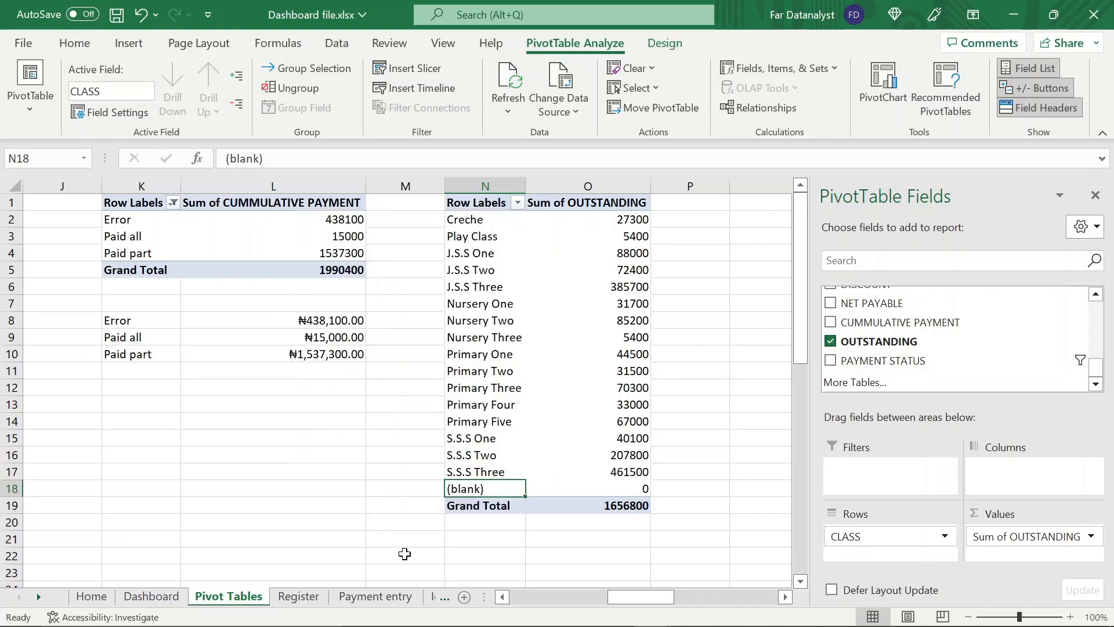
left_click(632, 488)
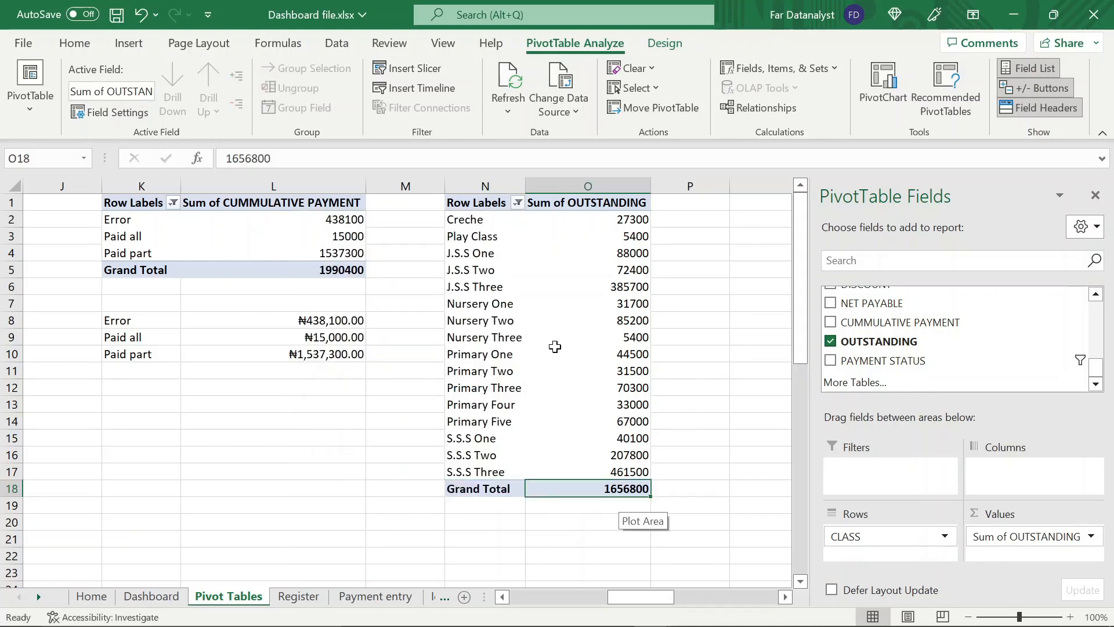
scroll(555, 346, "down", 4)
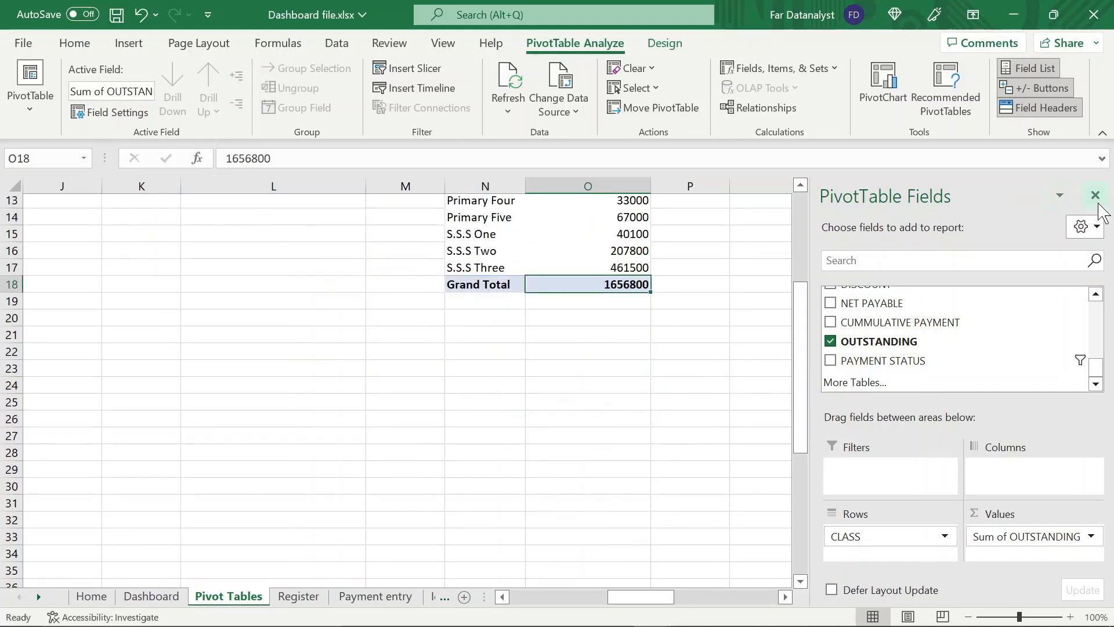
left_click(1095, 196)
Copy the class names from Creche to S.S.S Three, without Grand Total, into the cells starting at N21 below the PivotTable
left_click(467, 339)
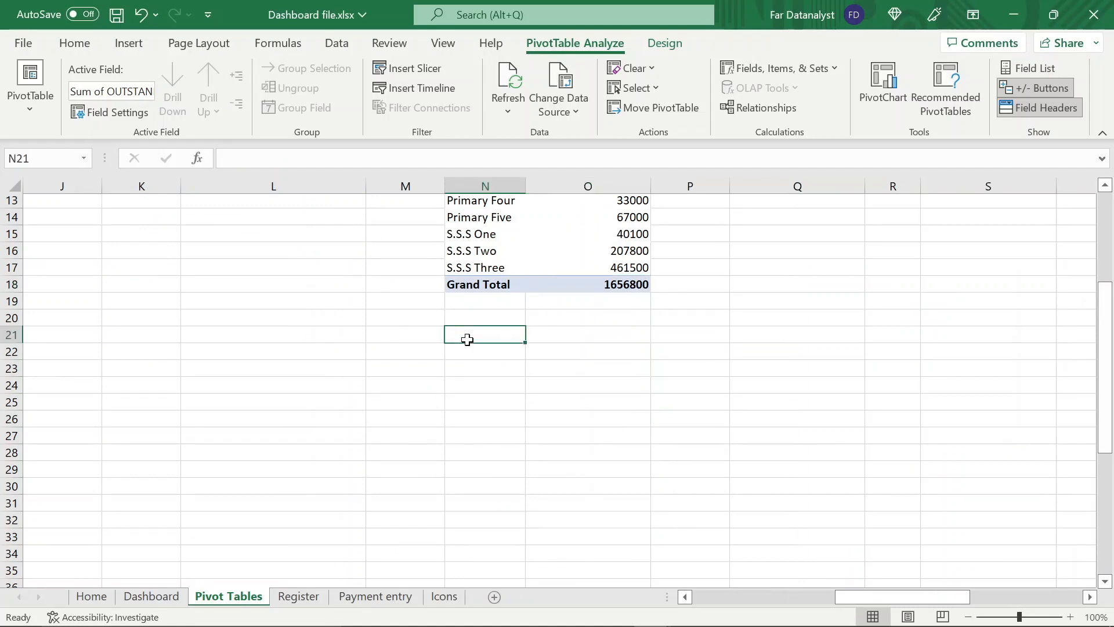
scroll(467, 336, "down", 4)
scroll(468, 336, "up", 4)
left_click(490, 223)
left_click(490, 223)
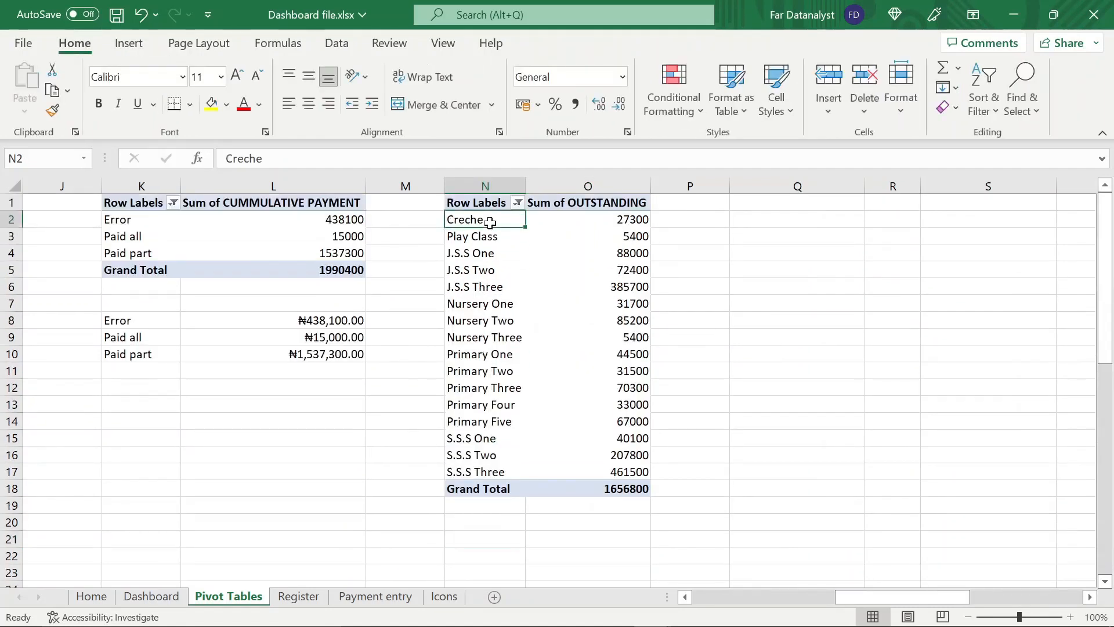
key("shift+Down")
key("shift+Down")
key("shift+Down")
key("shift+Down")
key("shift+Down")
key("shift+Down")
key("shift+Down")
key("shift+Down")
key("shift+Down")
key("shift+Down")
key("shift+Down")
key("shift+Down")
key("shift+Down")
key("shift+Down")
key("shift+Down")
key("shift+Down")
key("shift+Down")
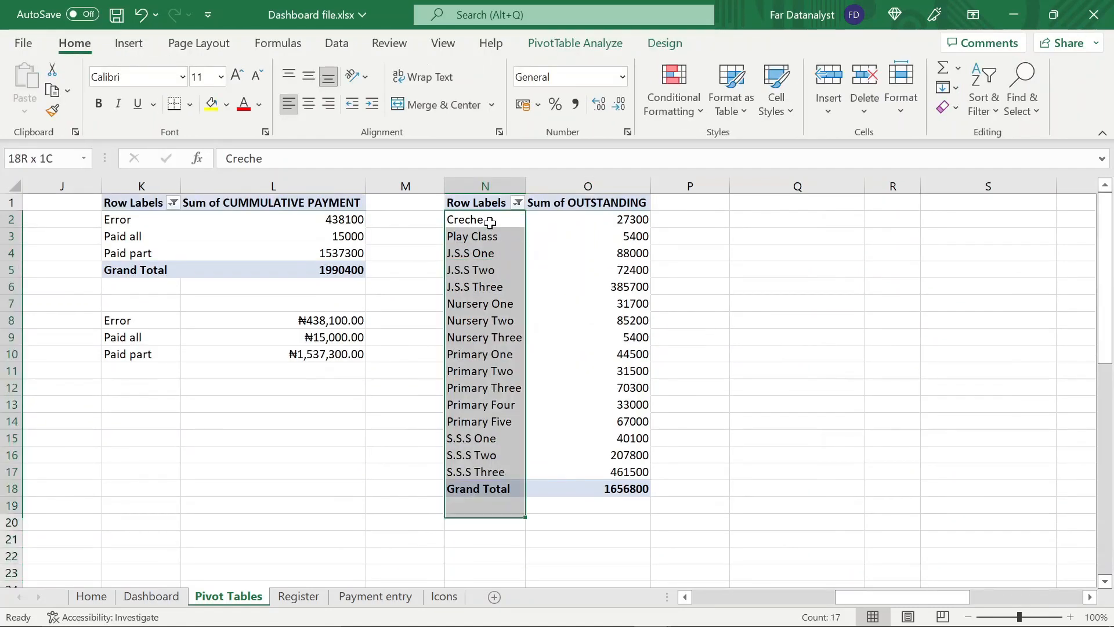
key("shift+Up")
key("shift+Up")
key("ctrl+c")
left_click(485, 537)
key("Return")
scroll(585, 364, "down", 3)
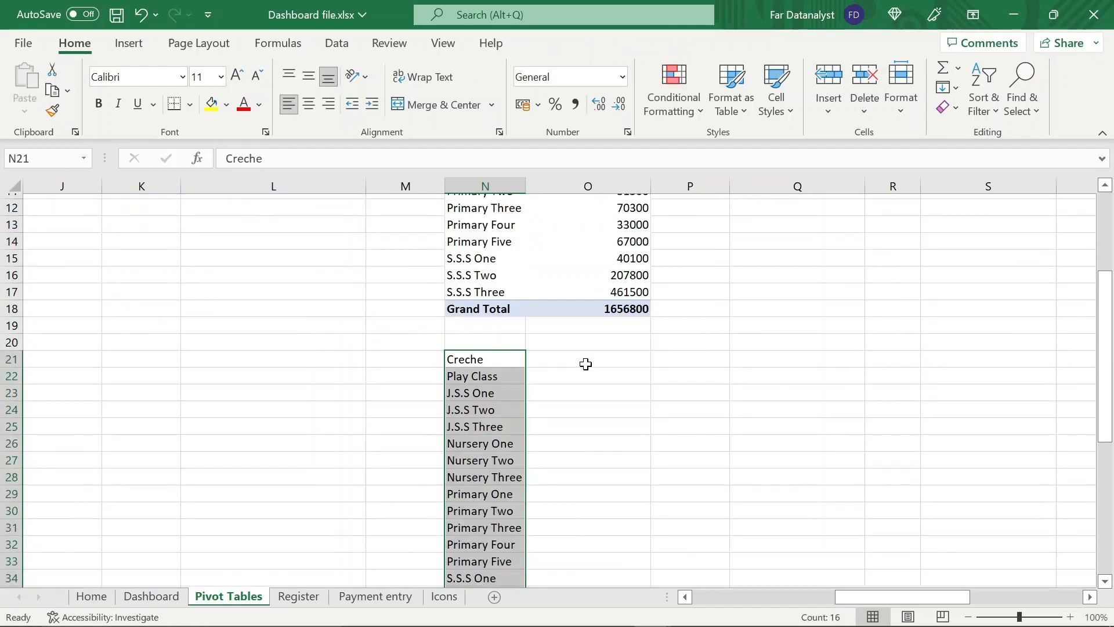
Enter a VLOOKUP in O21 that looks up N21 in $N$1:$O$18, returning column 2 with exact match 0
left_click(583, 358)
type("=vl")
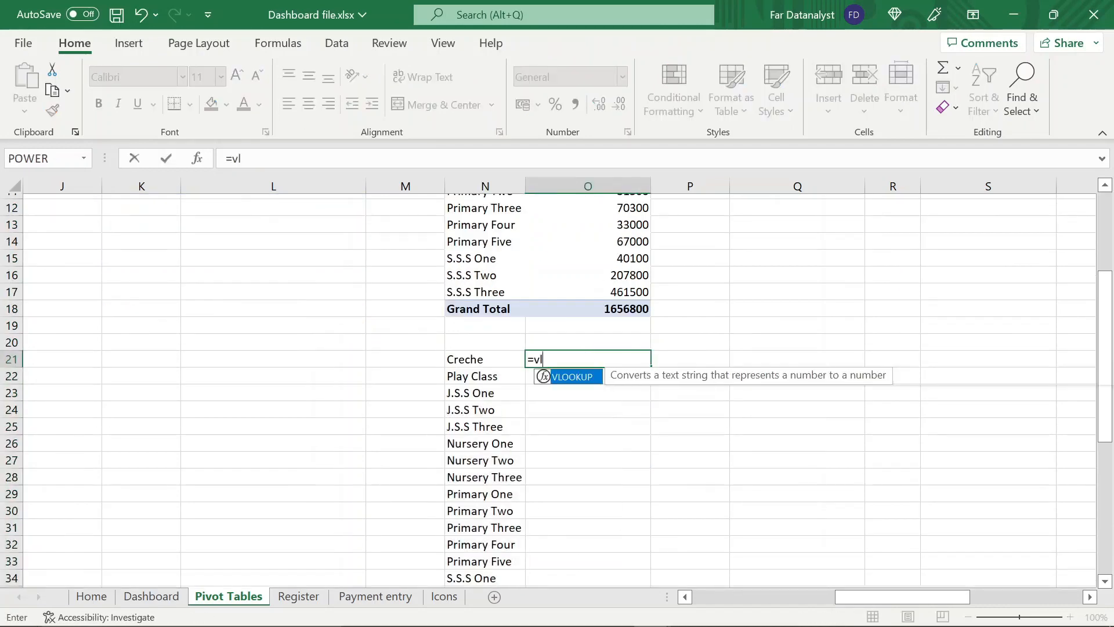
type("ook")
key("Tab")
left_click(200, 162)
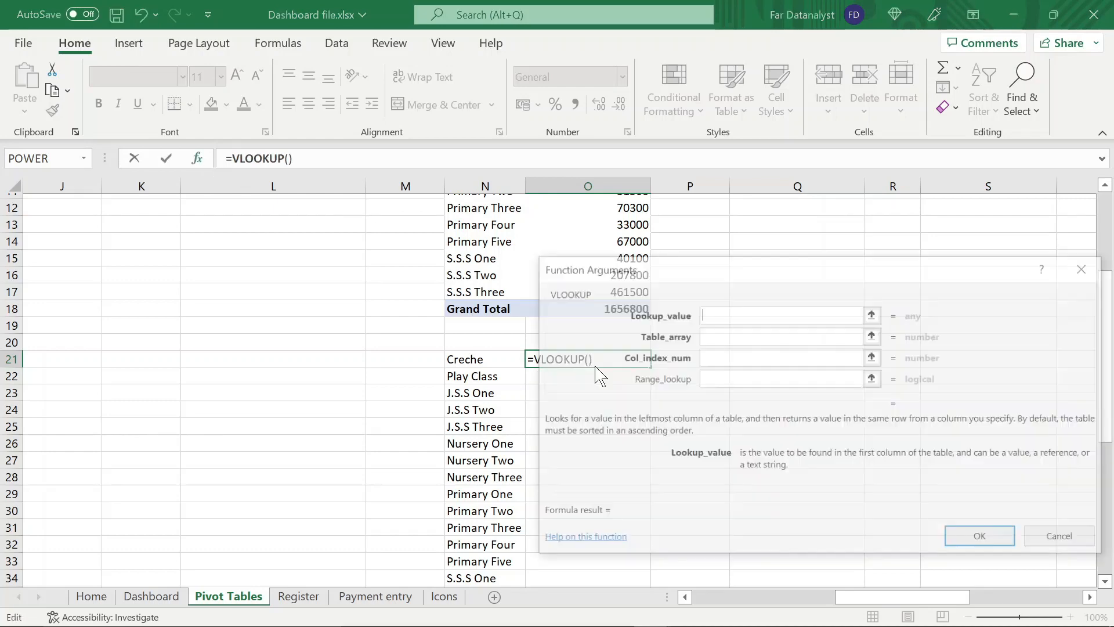
left_click_drag(660, 277, 799, 290)
left_click(502, 361)
scroll(598, 349, "up", 4)
left_click_drag(485, 203, 641, 488)
key("F4")
key("Tab")
type("2")
key("Tab")
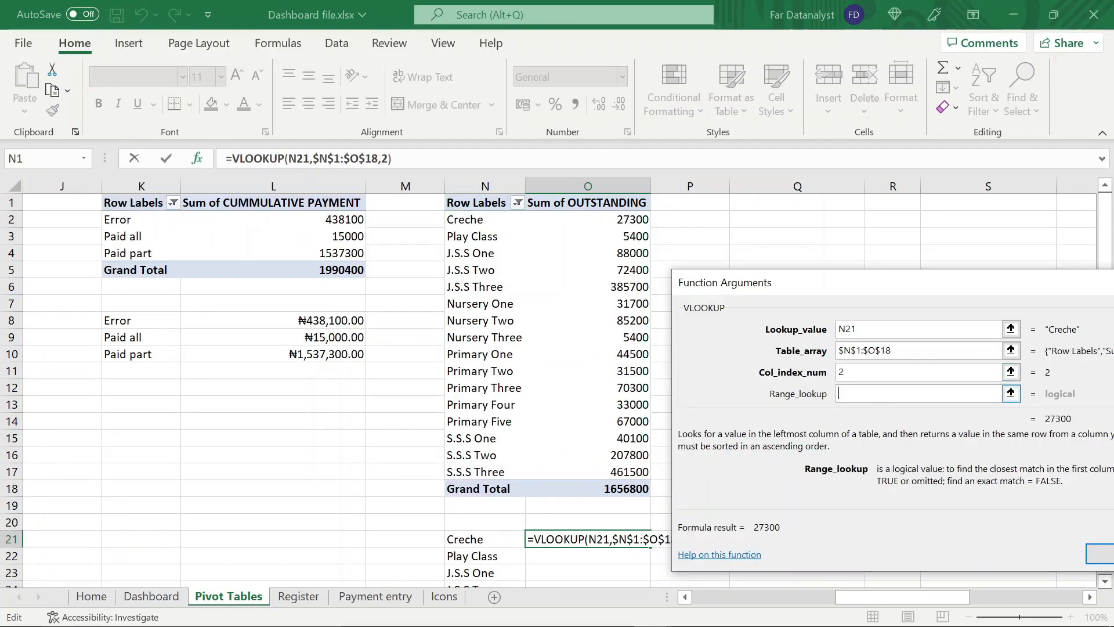
type("0")
Wrap the VLOOKUP in O21 in an IFERROR that returns 0
left_click(231, 159)
type("iferror(")
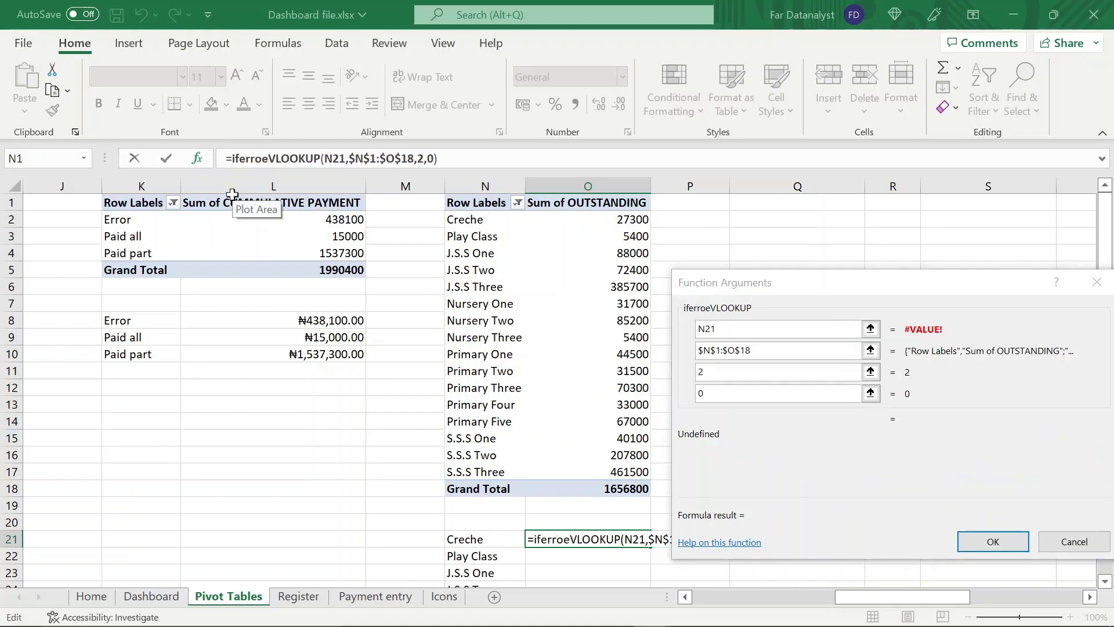
left_click(443, 158)
type(",0)")
key("Return")
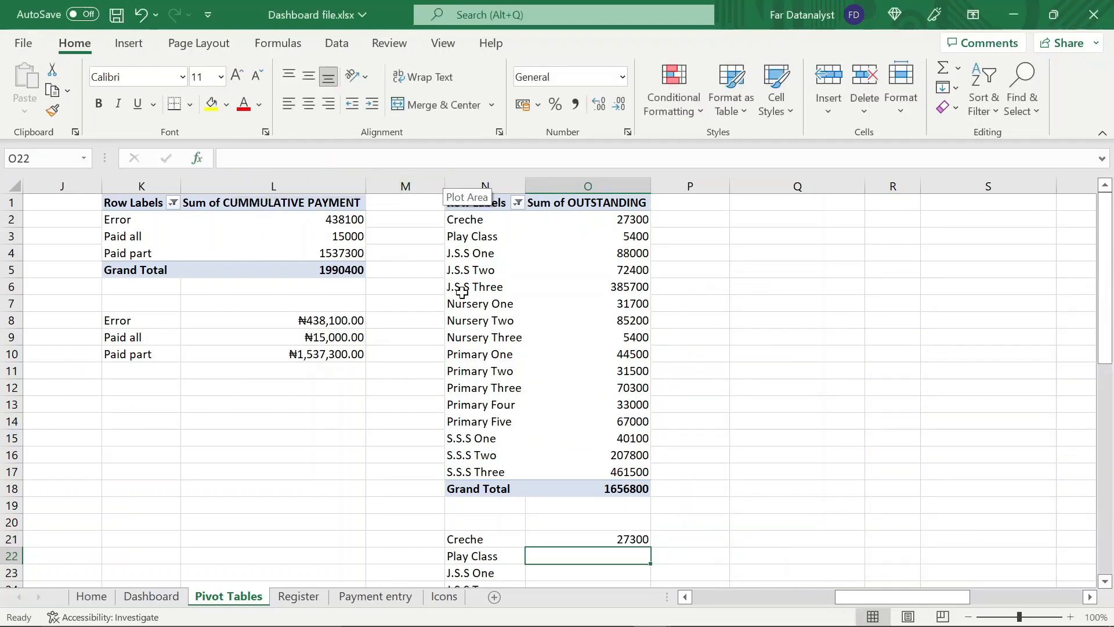
Fill the O21 formula down to O36 beside the class names and format the amounts as Currency
scroll(602, 241, "down", 7)
scroll(624, 228, "up", 1)
left_click(624, 229)
left_click_drag(651, 233, 647, 483)
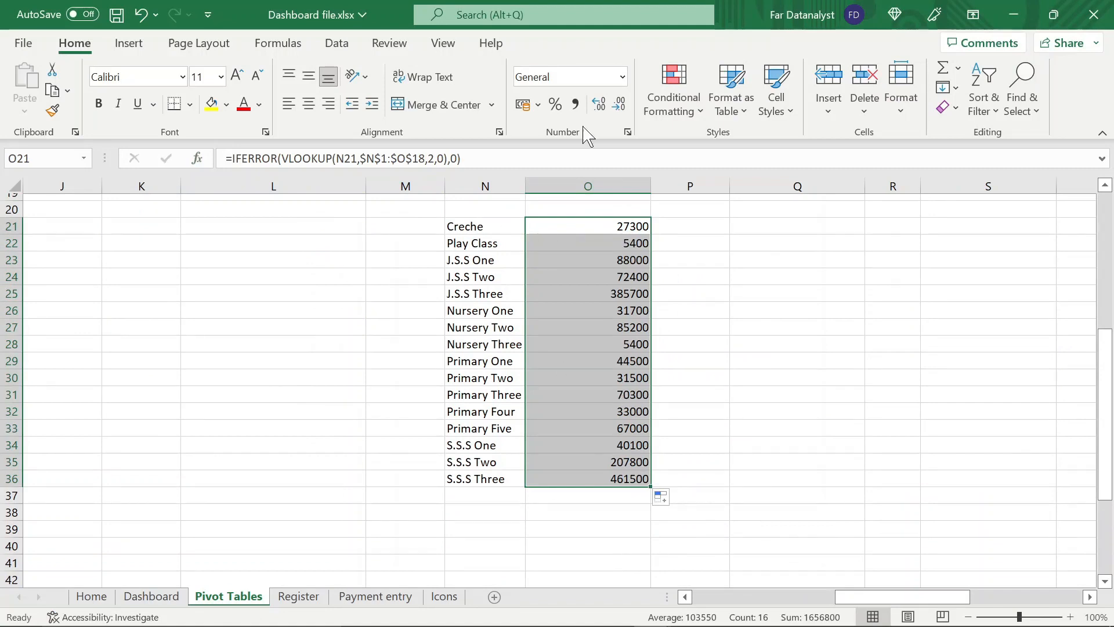
left_click(623, 77)
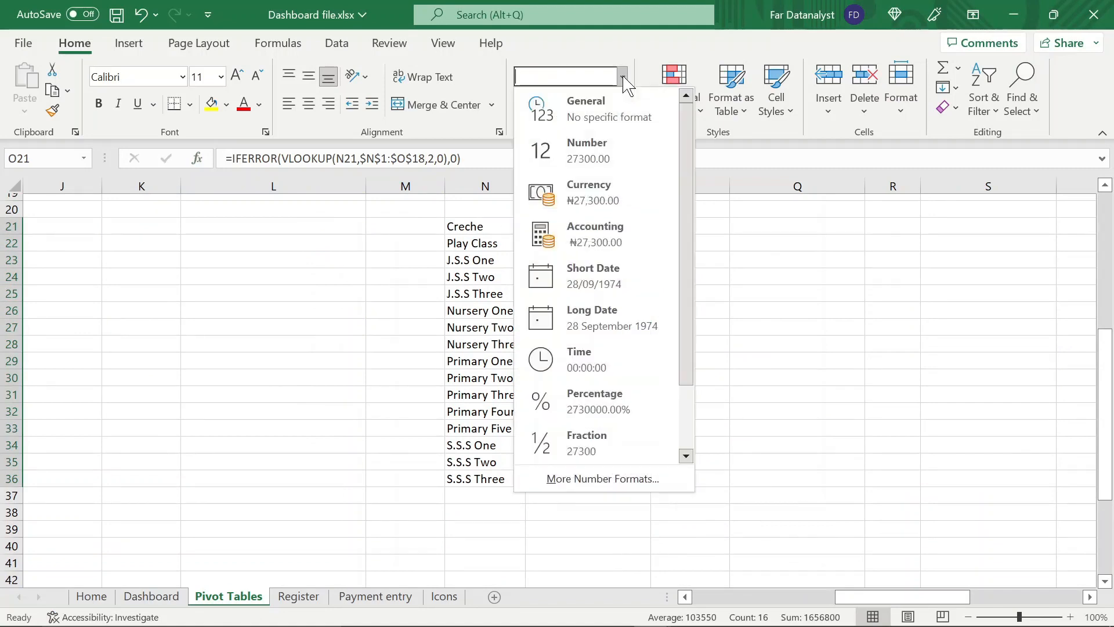
left_click(614, 191)
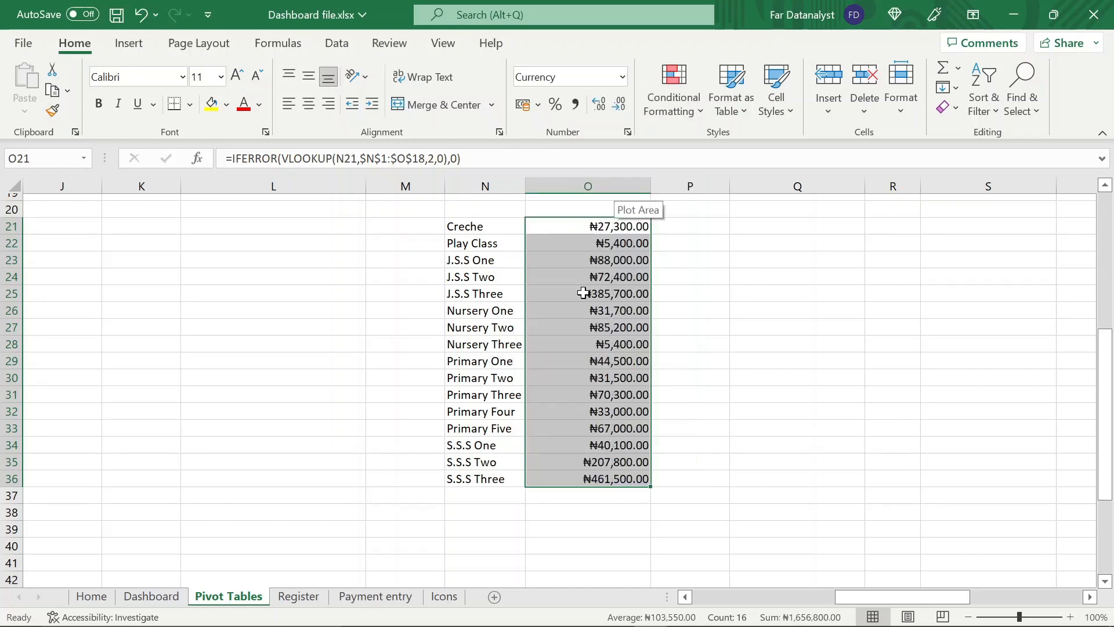
scroll(583, 293, "up", 2)
scroll(557, 400, "down", 2)
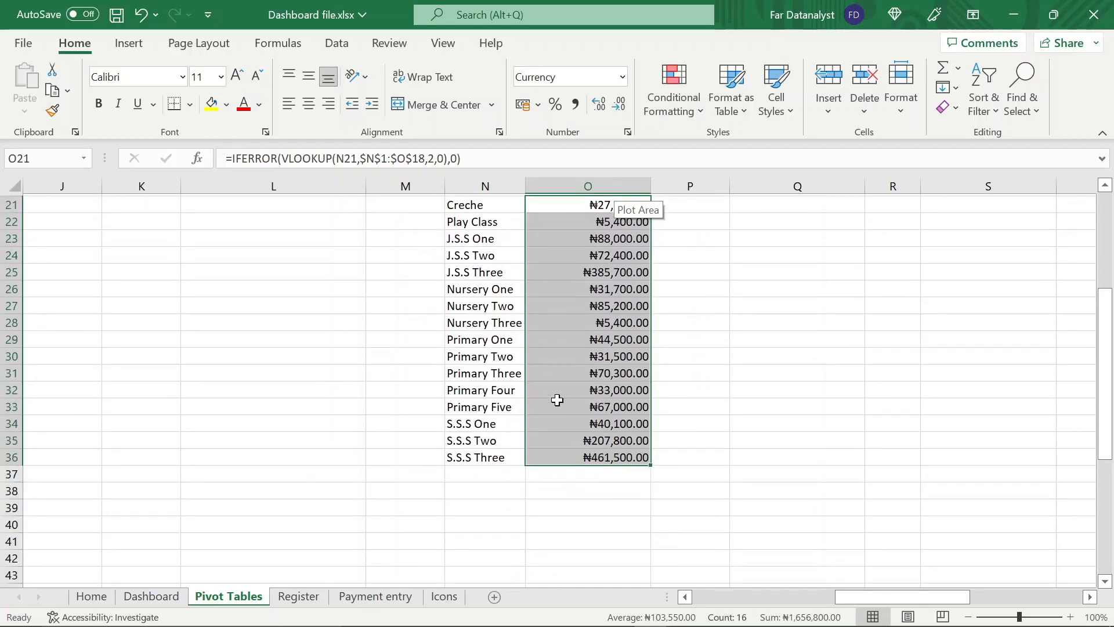
Insert a 2-D clustered column chart from N21:O36 and remove its title, gridlines and value axis
left_click(483, 202)
key("ctrl+a")
left_click(128, 43)
left_click(458, 74)
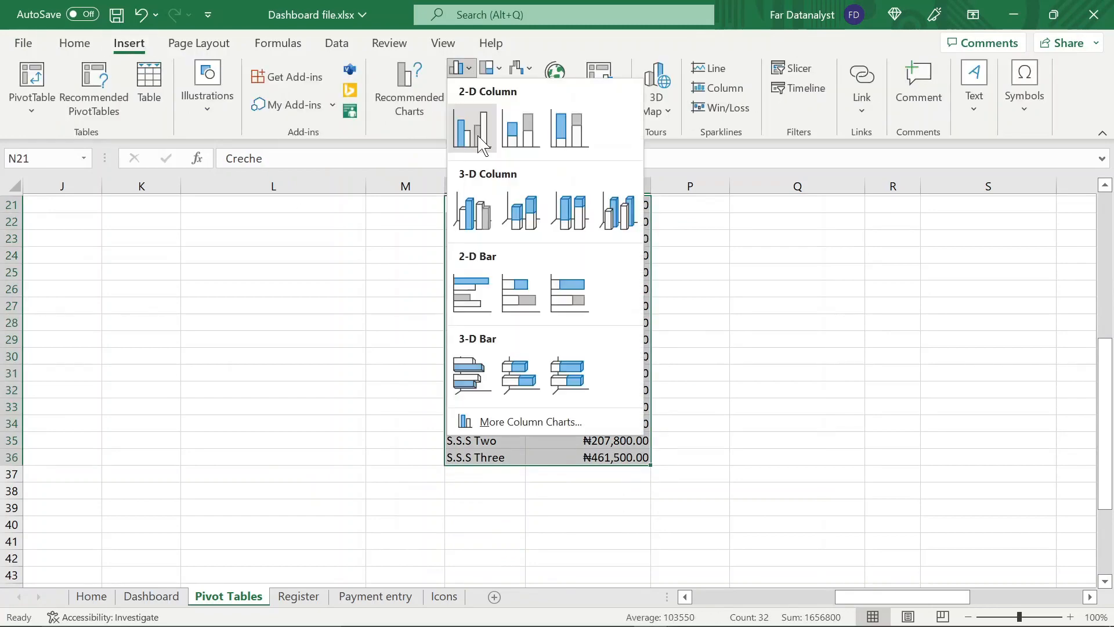
left_click(468, 126)
key("Delete")
Rotate all text of the chart's horizontal class axis labels by 90°
left_click(617, 493)
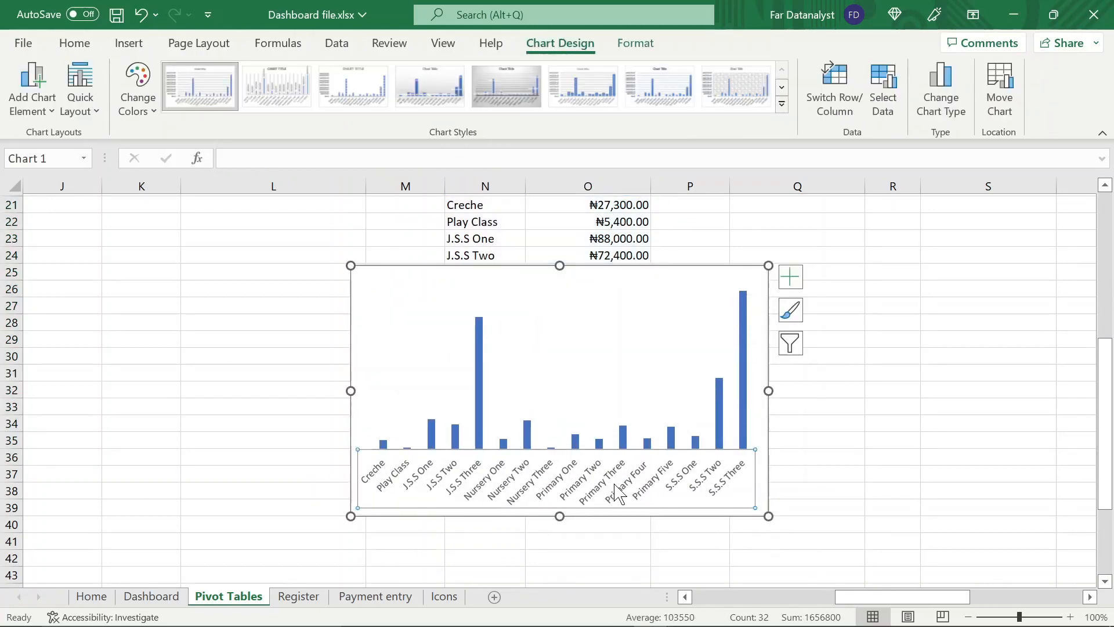
right_click(587, 473)
double_click(648, 493)
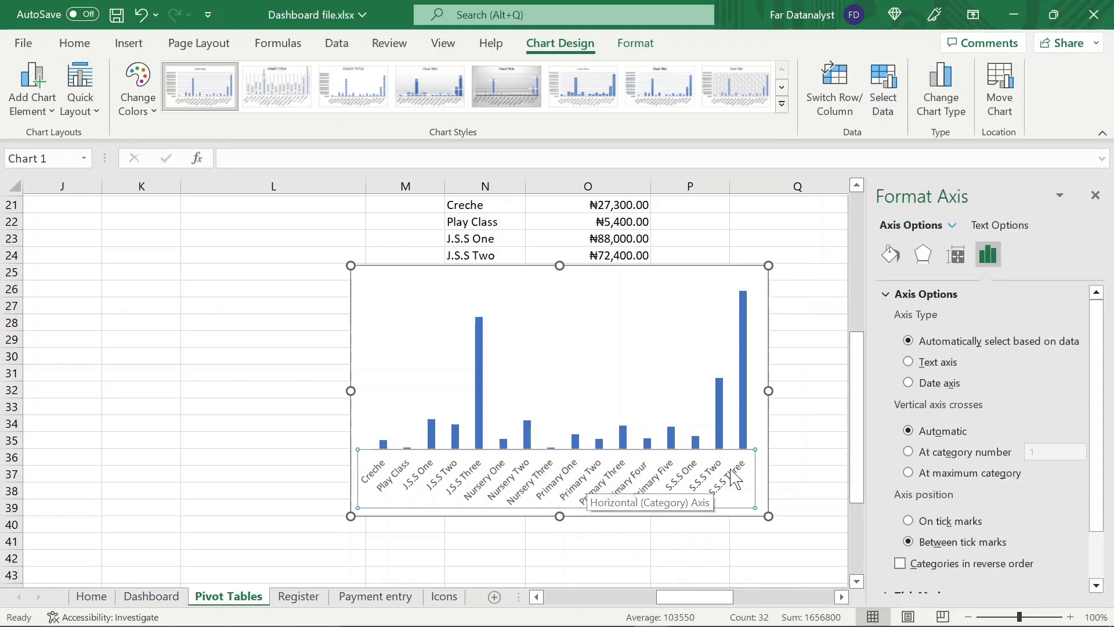
scroll(975, 430, "down", 3)
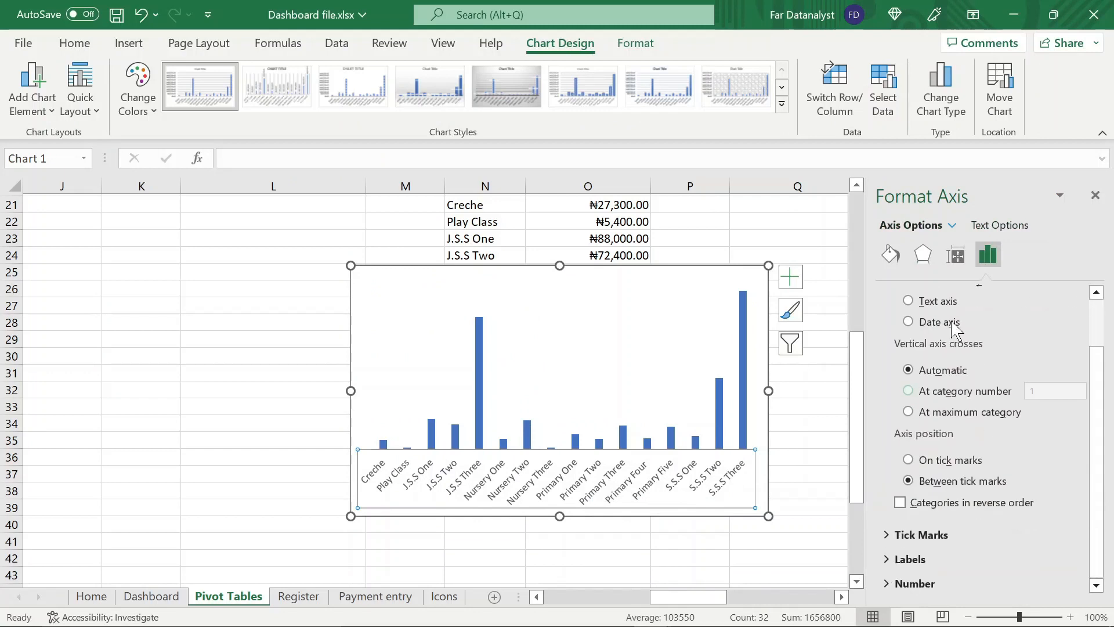
left_click(958, 260)
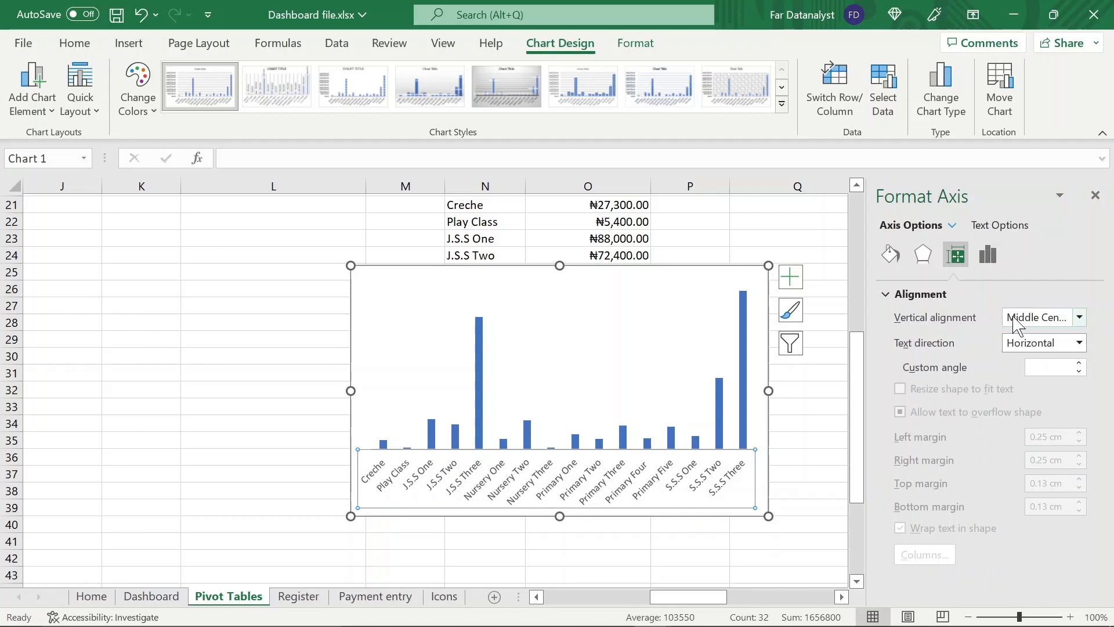
left_click(1080, 318)
left_click(1080, 318)
left_click(1081, 343)
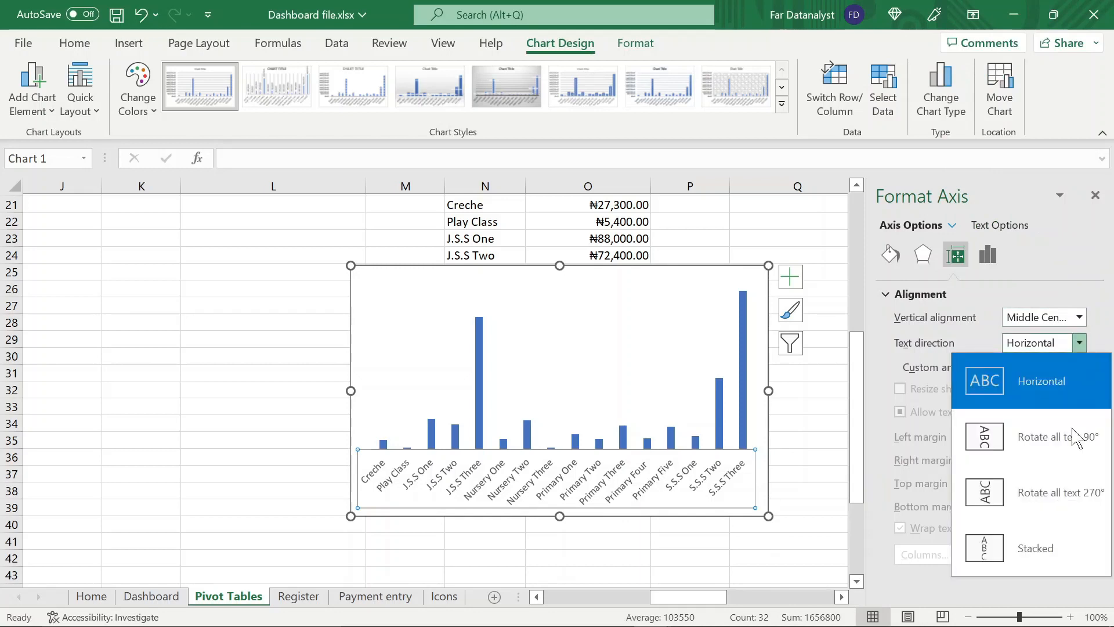
left_click(1072, 454)
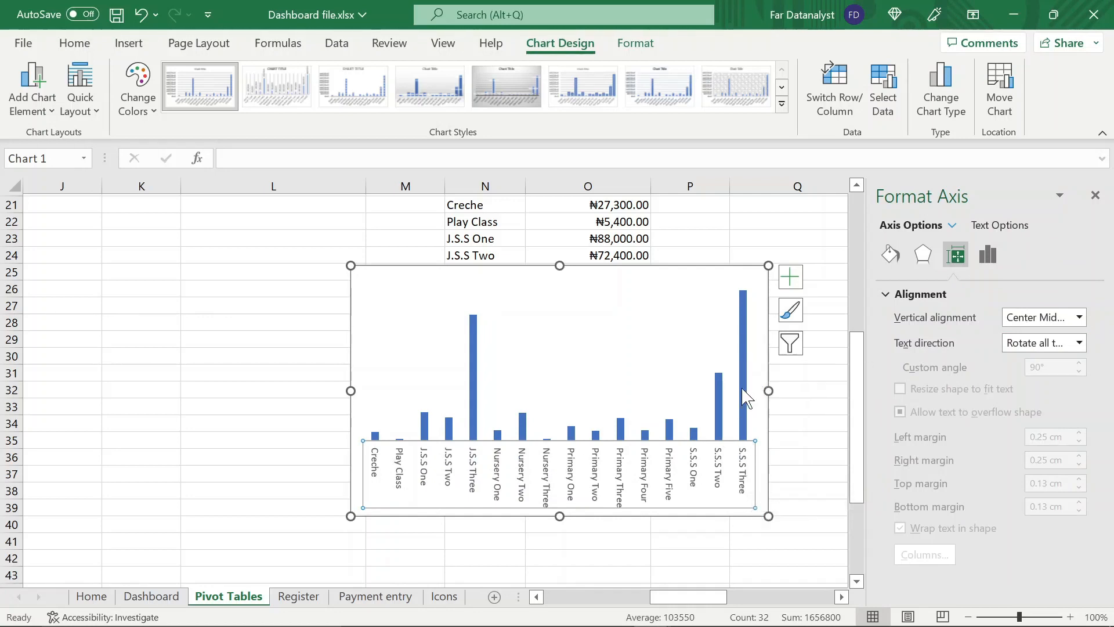
Give the chart area no fill and no border line, and move the chart beside the class table over columns J to M
mouse_move(743, 389)
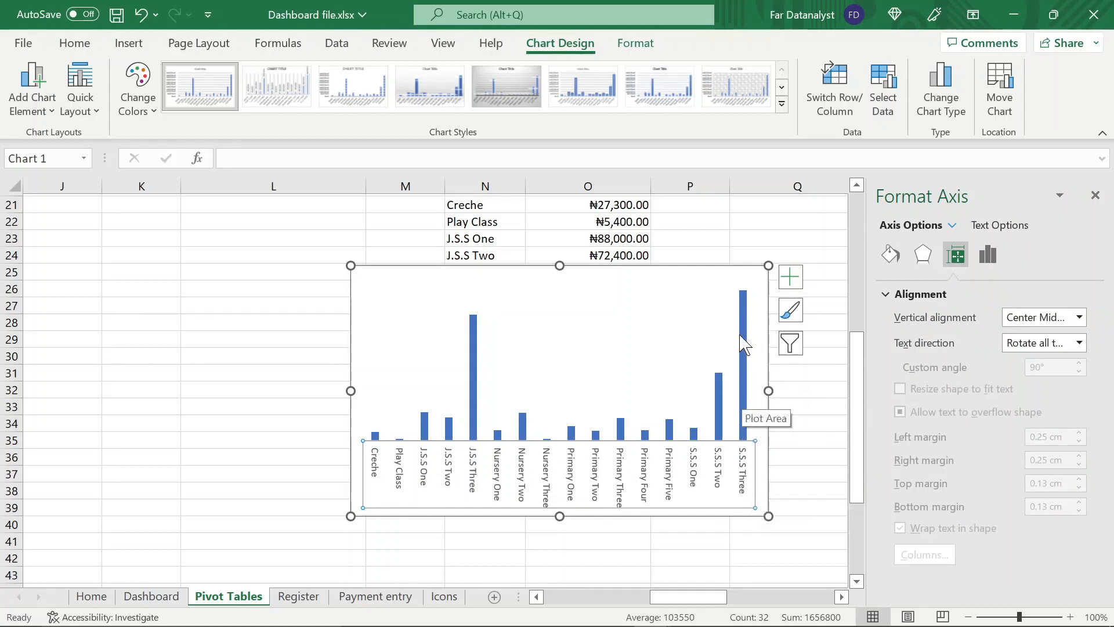
key("Escape")
left_click(683, 322)
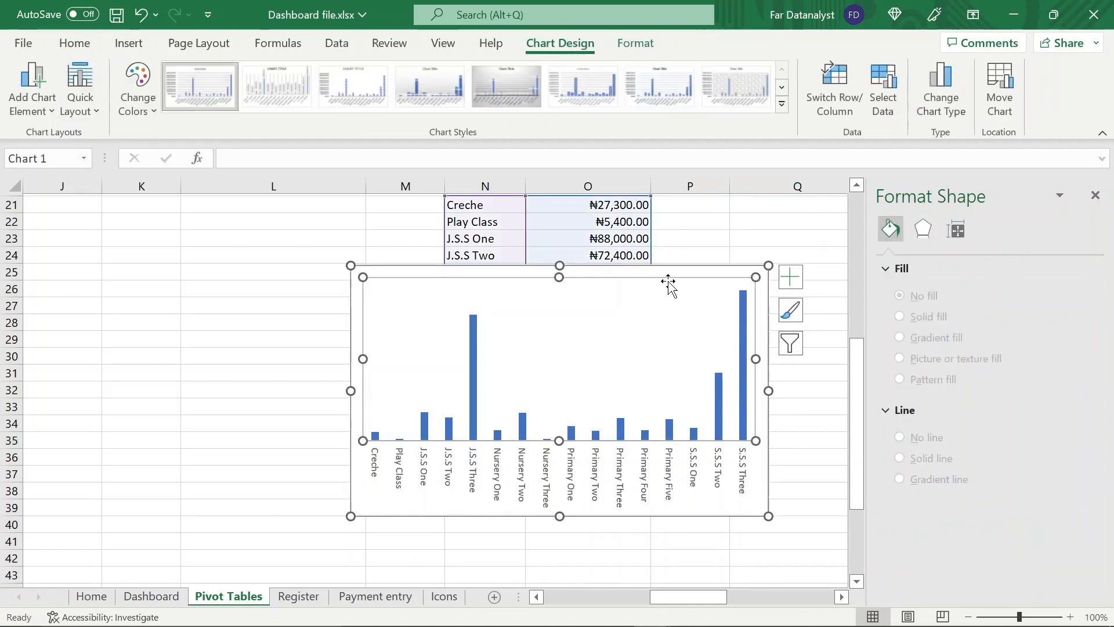
left_click(560, 266)
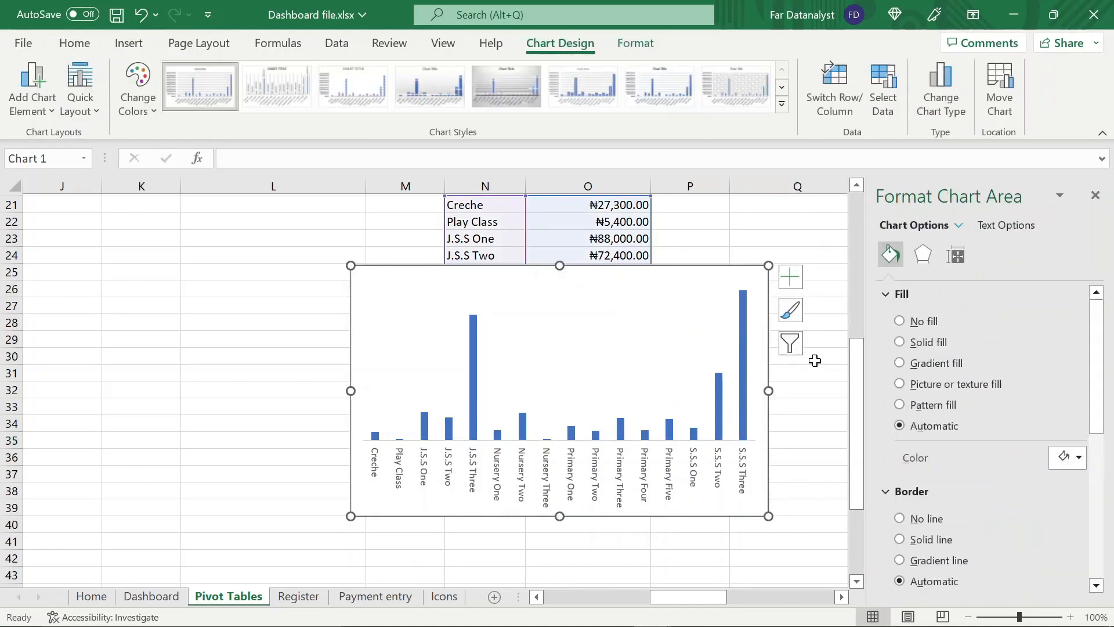
left_click(900, 321)
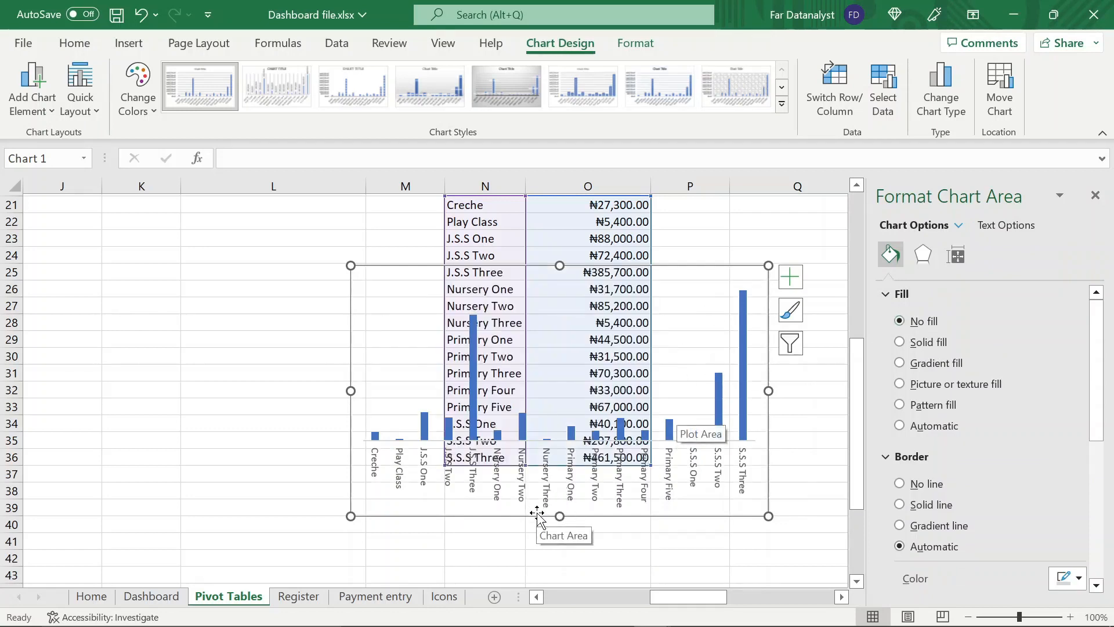
left_click_drag(537, 514, 203, 478)
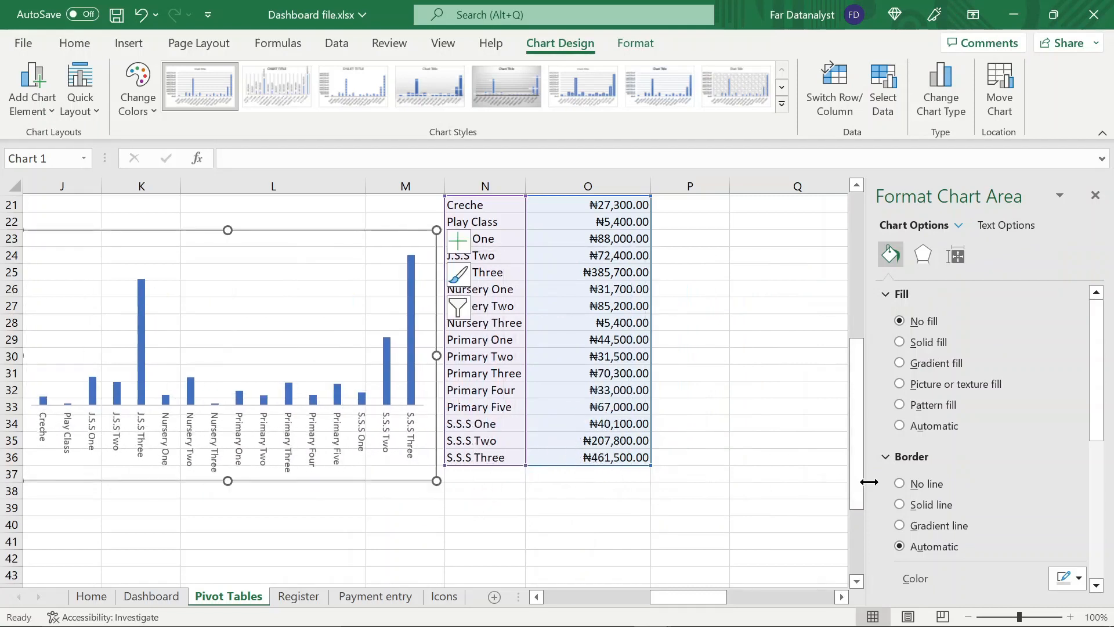
left_click(900, 485)
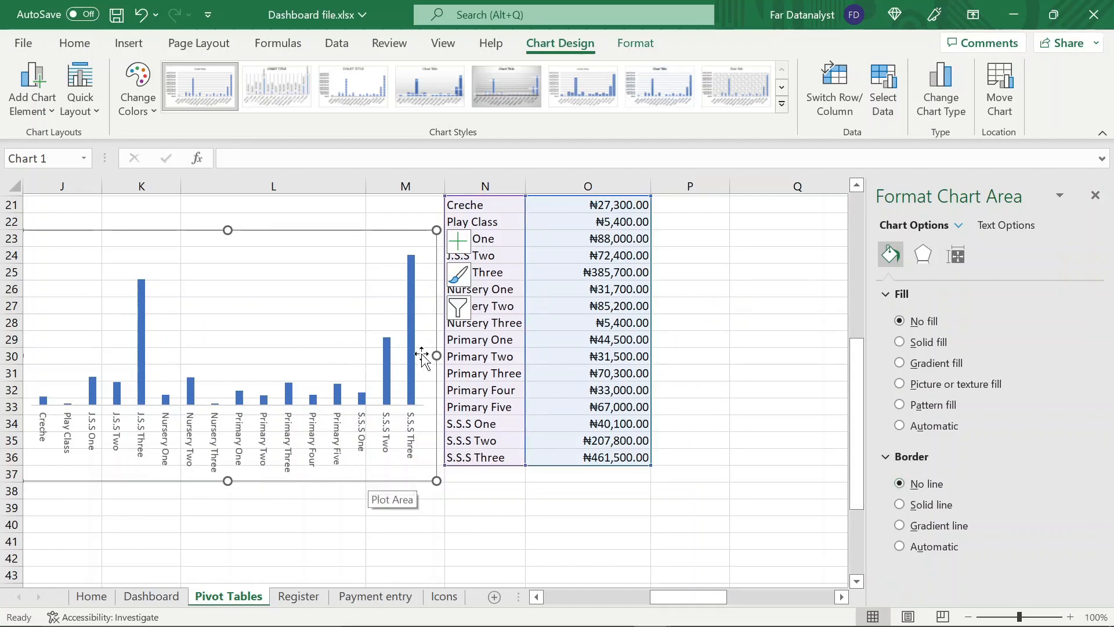
Set the chart's height to 8.28 cm and its width to 20.42 cm
left_click(637, 44)
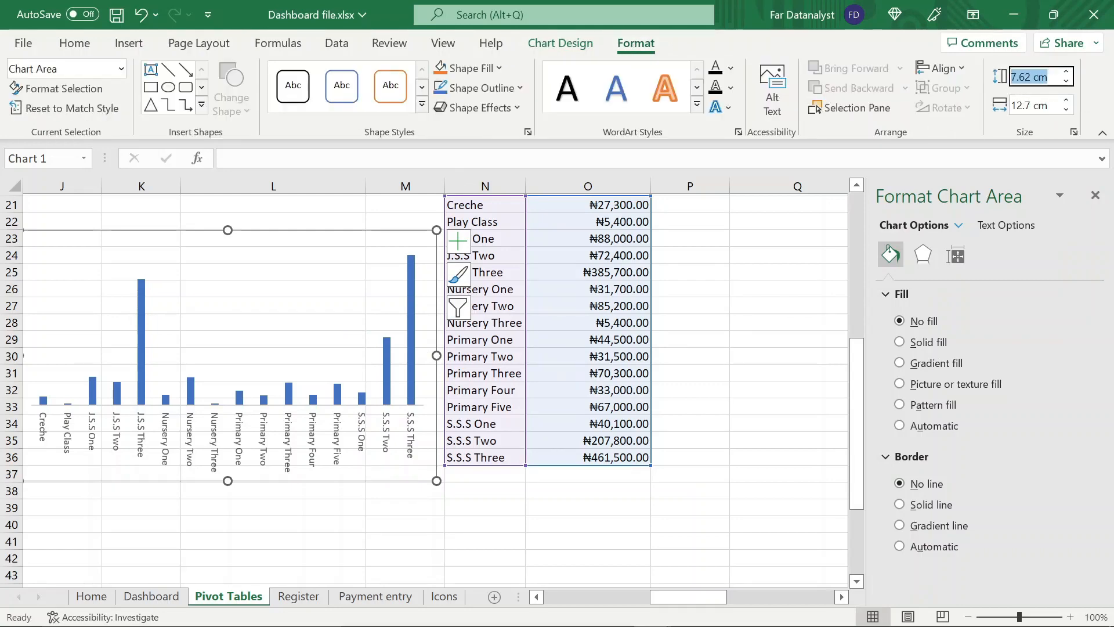
left_click(1033, 77)
type("8.28")
key("Return")
left_click(1033, 105)
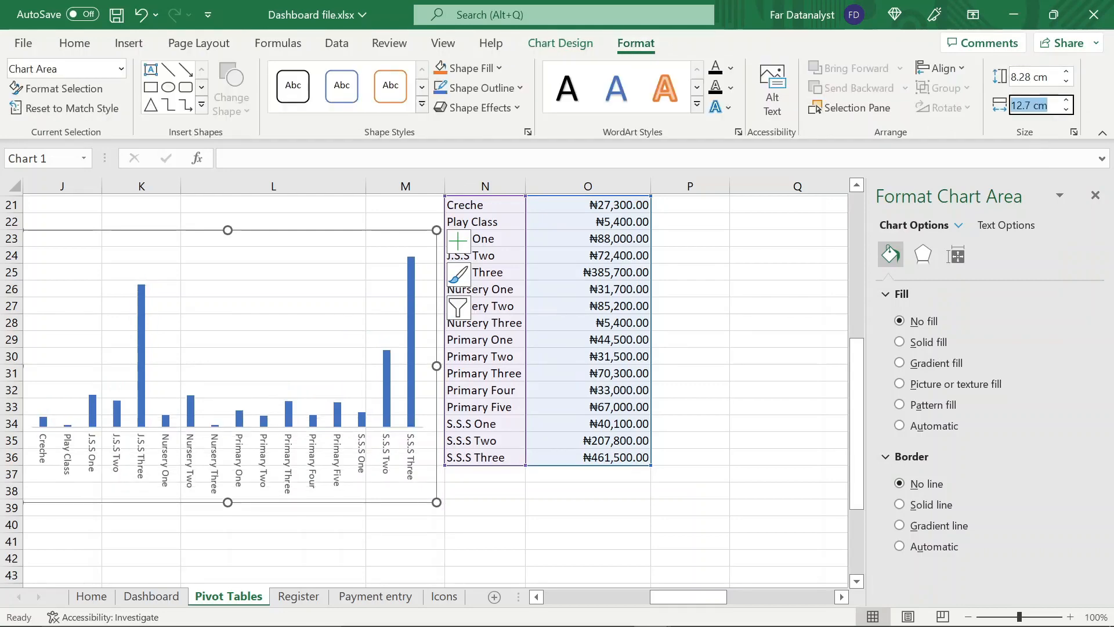
type("20.24")
key("Return")
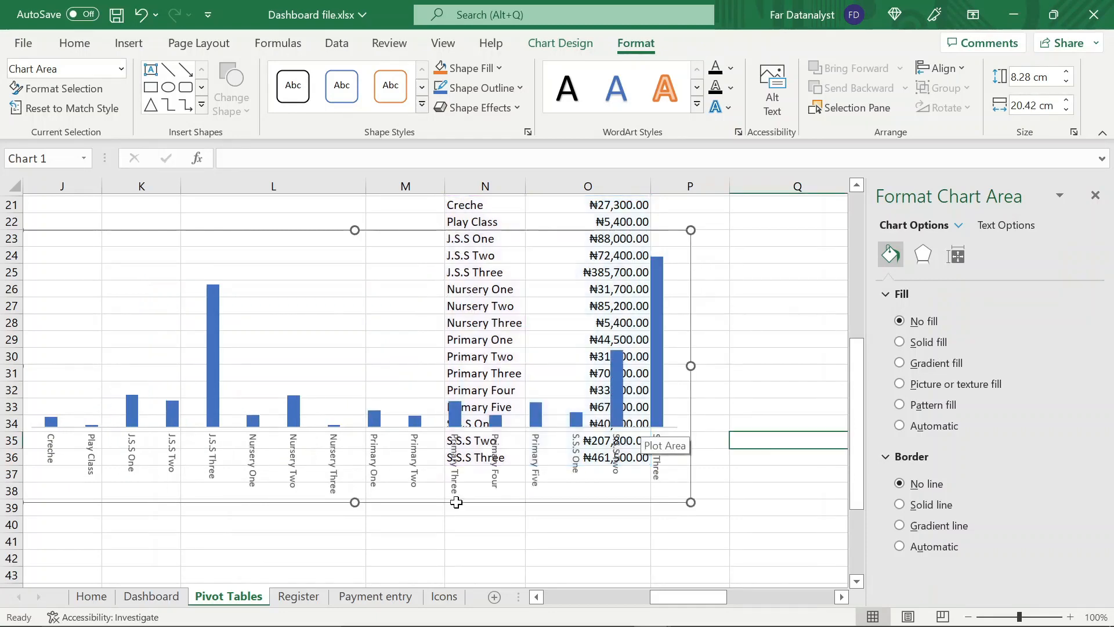
Cut the outstanding chart and paste it into the Dashboard sheet over the large grey panel, closing the formatting pane
key("ctrl+x")
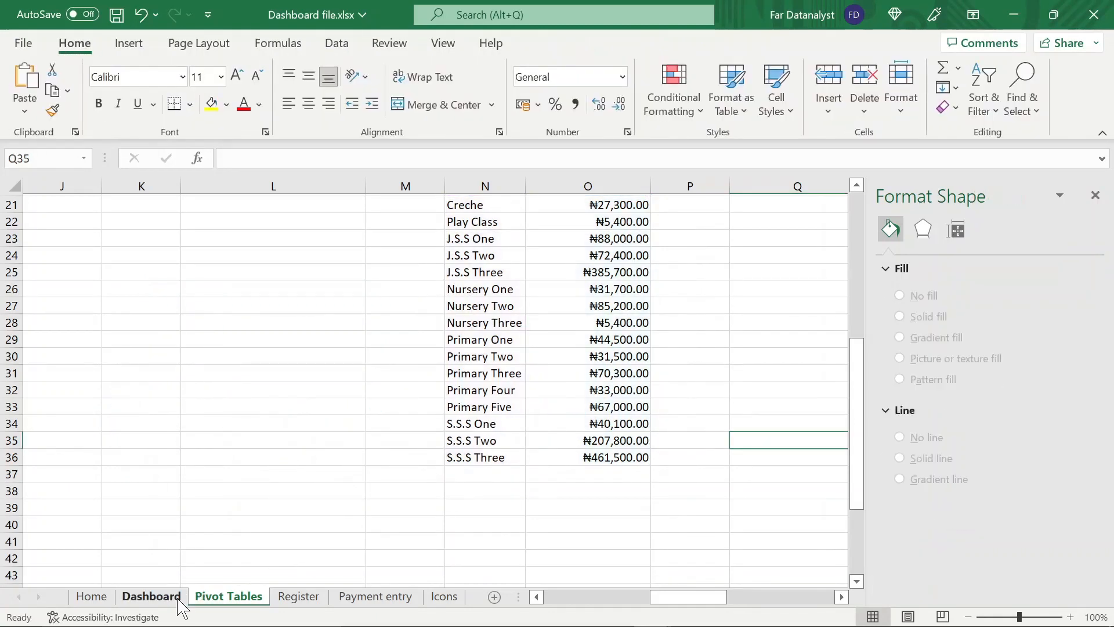
left_click(174, 598)
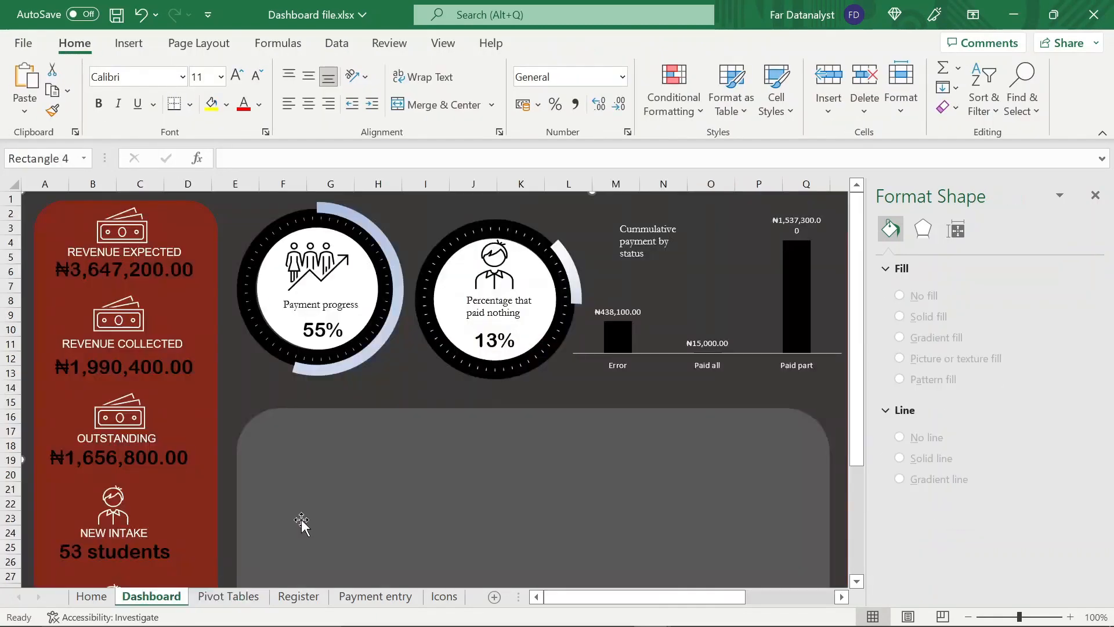
left_click(1096, 195)
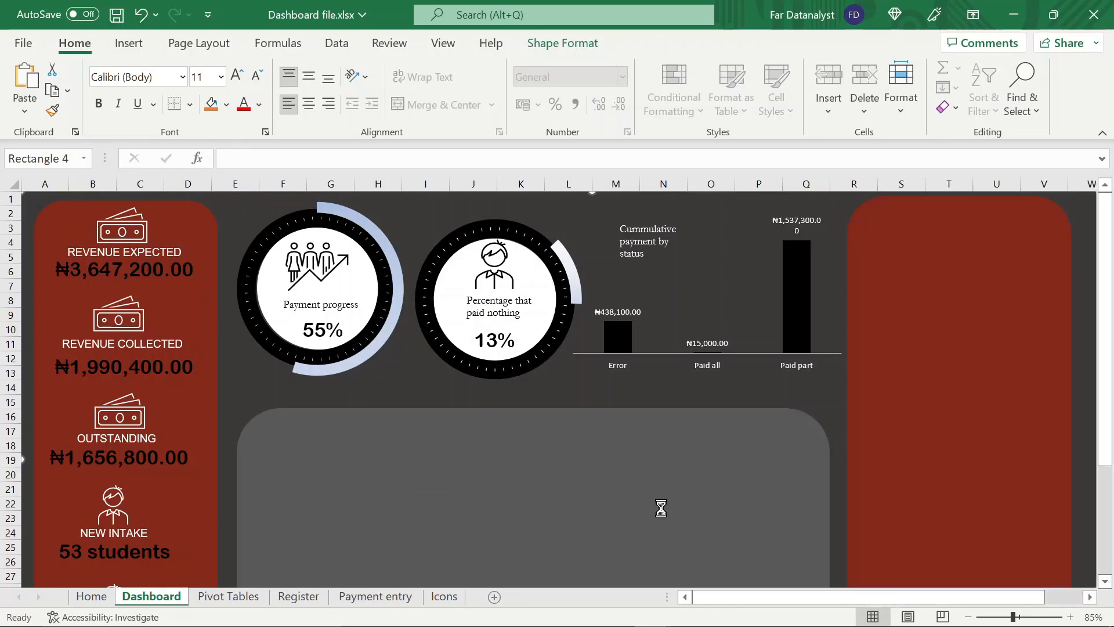
key("ctrl+v")
scroll(530, 486, "down", 3)
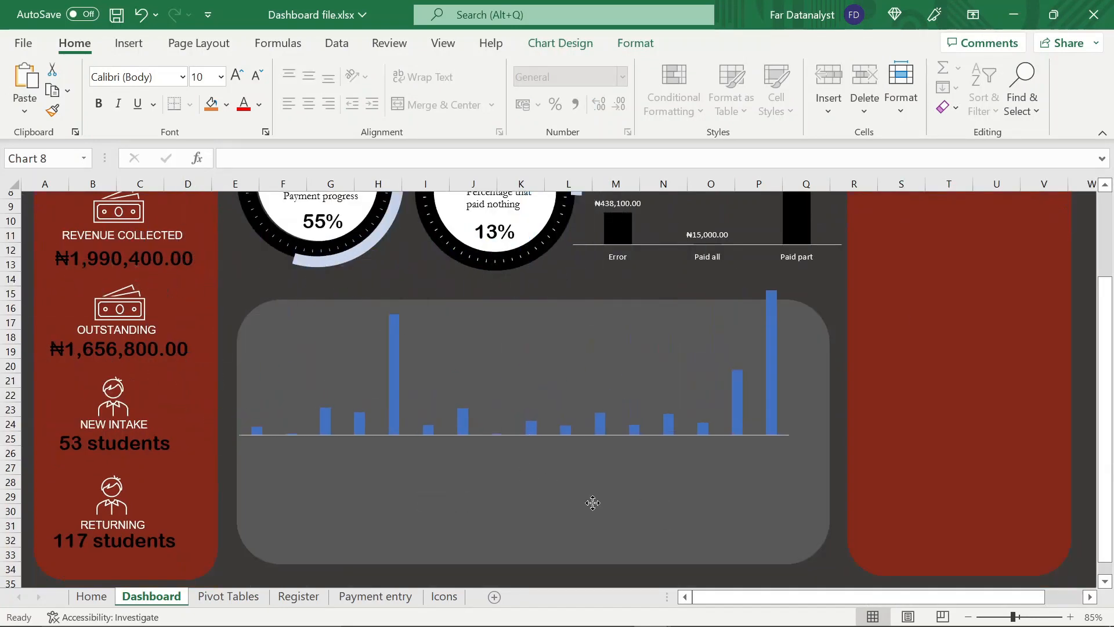
Change the font color of the chart's class axis labels to white
left_click(500, 507)
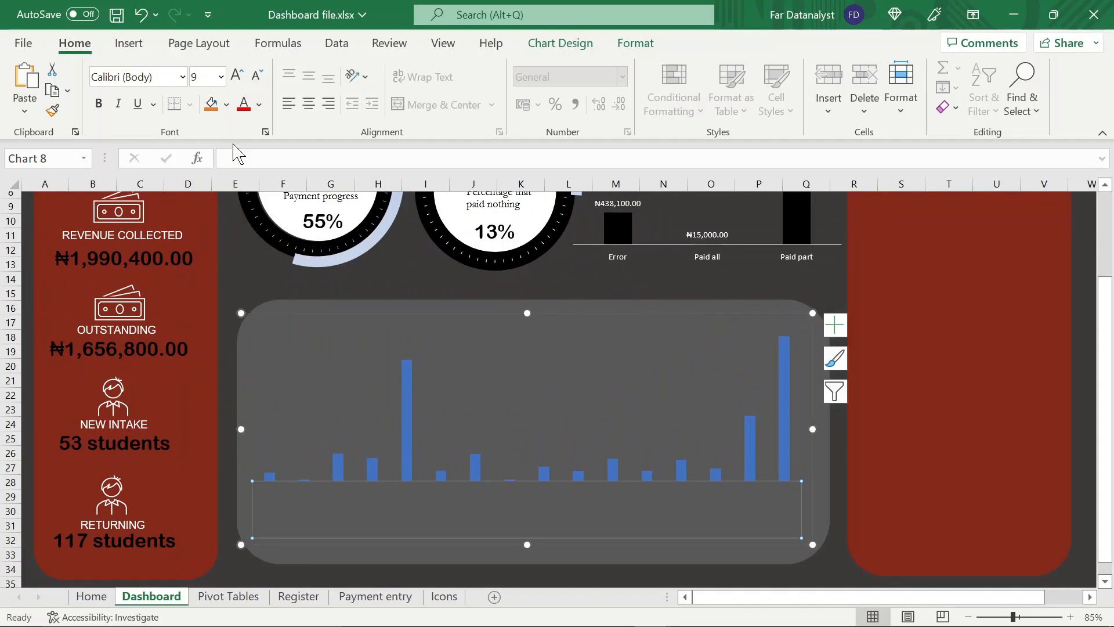
left_click(259, 105)
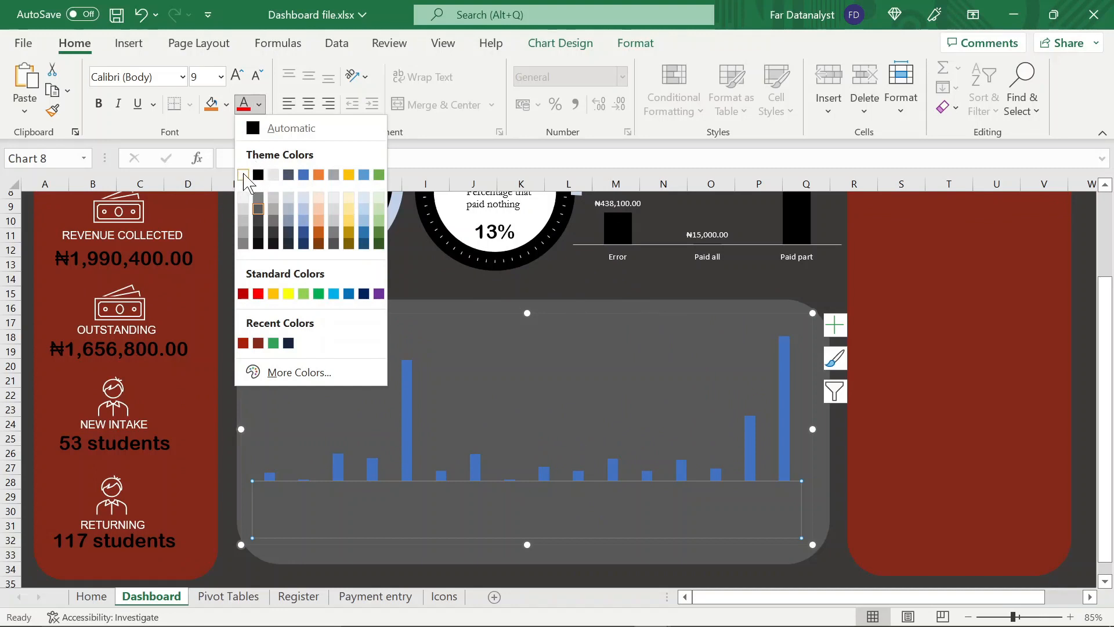
left_click(243, 174)
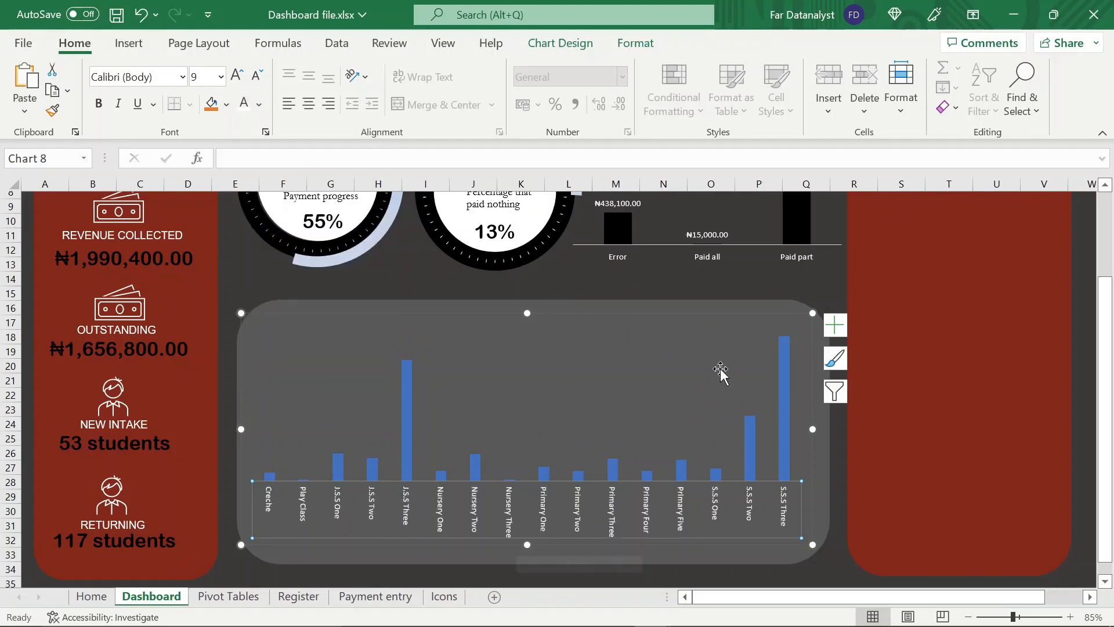
Fill the outstanding chart's column series with black and keep the series selected
left_click(788, 413)
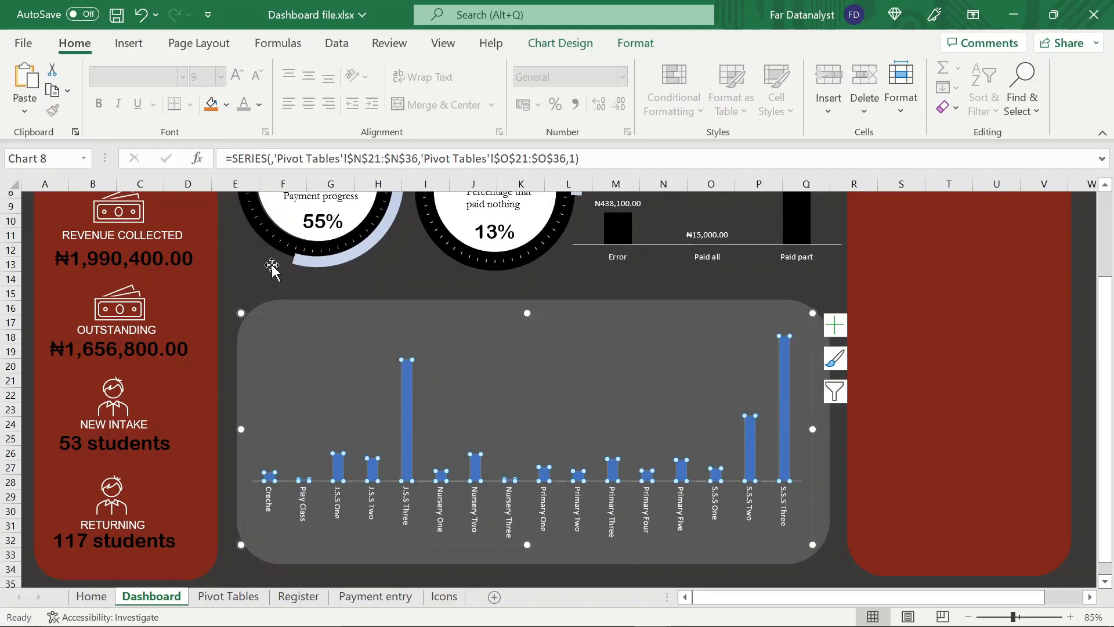
key("ctrl+1")
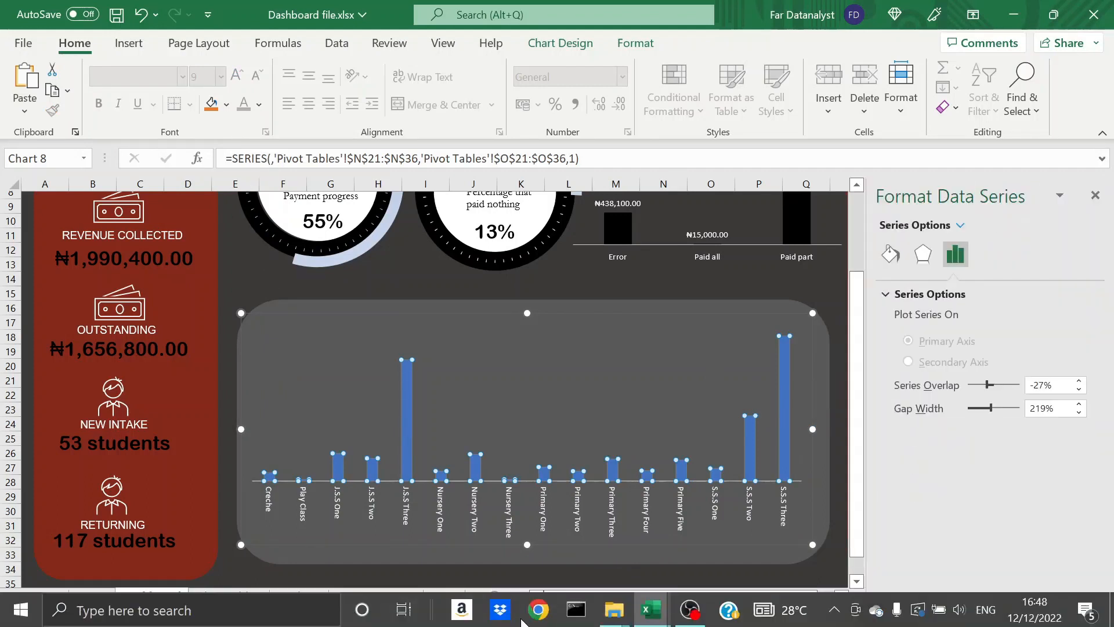
left_click(226, 105)
left_click(226, 174)
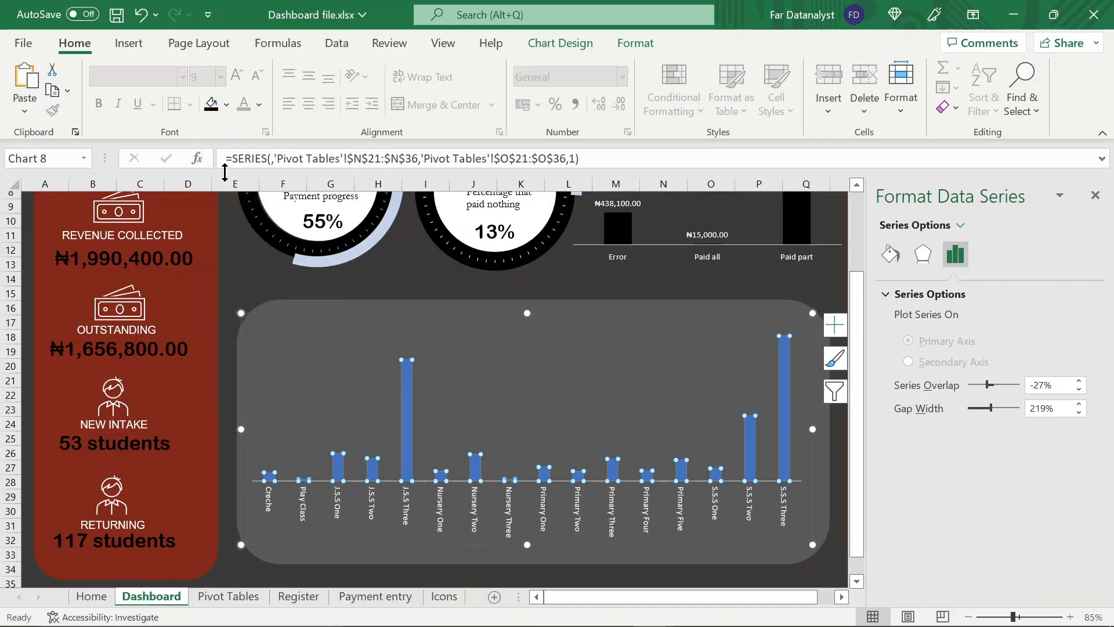
left_click(548, 294)
left_click(785, 455)
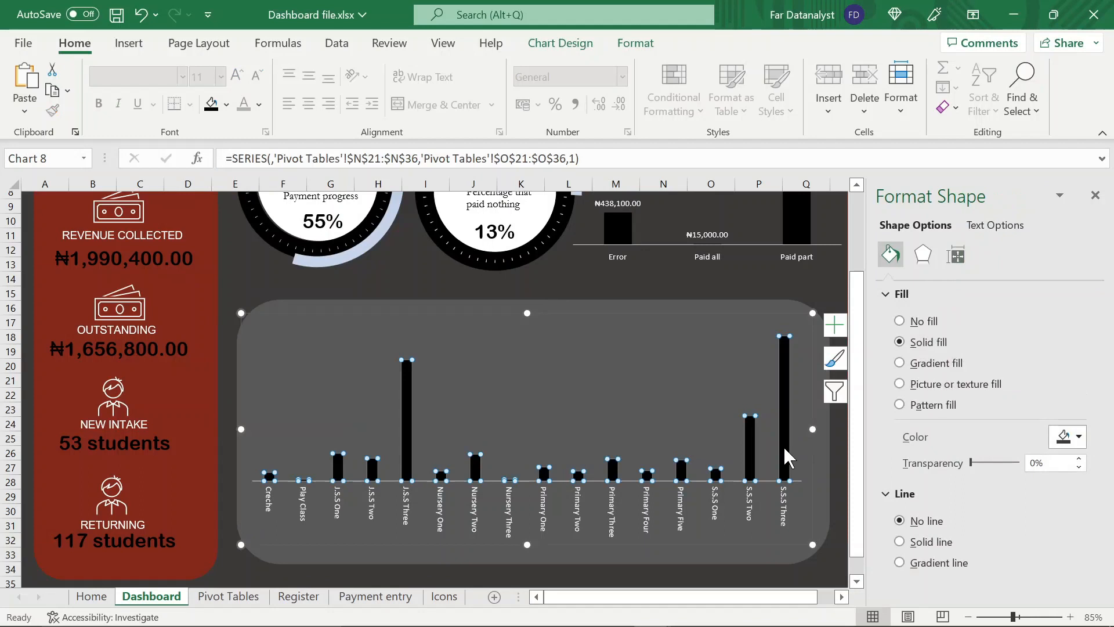
Add data labels to the columns of the outstanding chart and close the series formatting pane
left_click(834, 326)
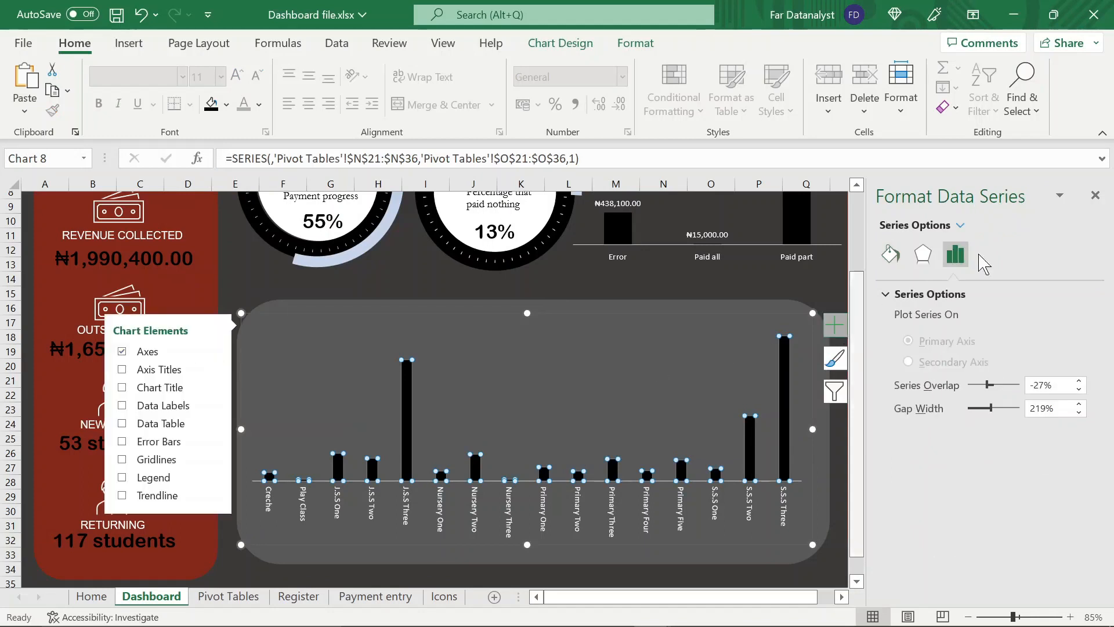
left_click(1095, 195)
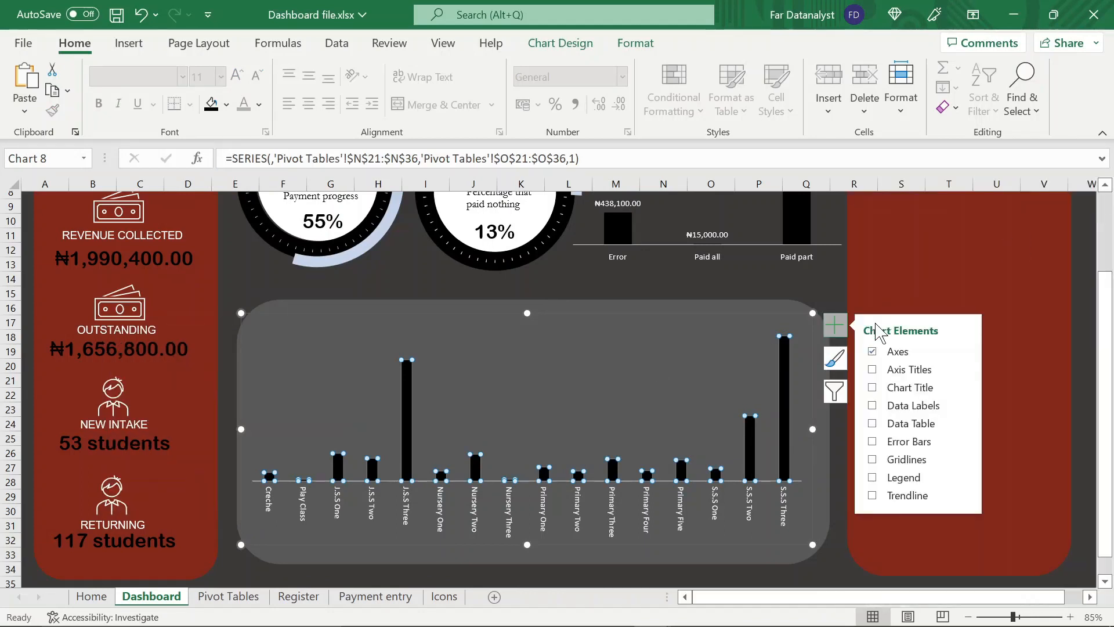
left_click(875, 408)
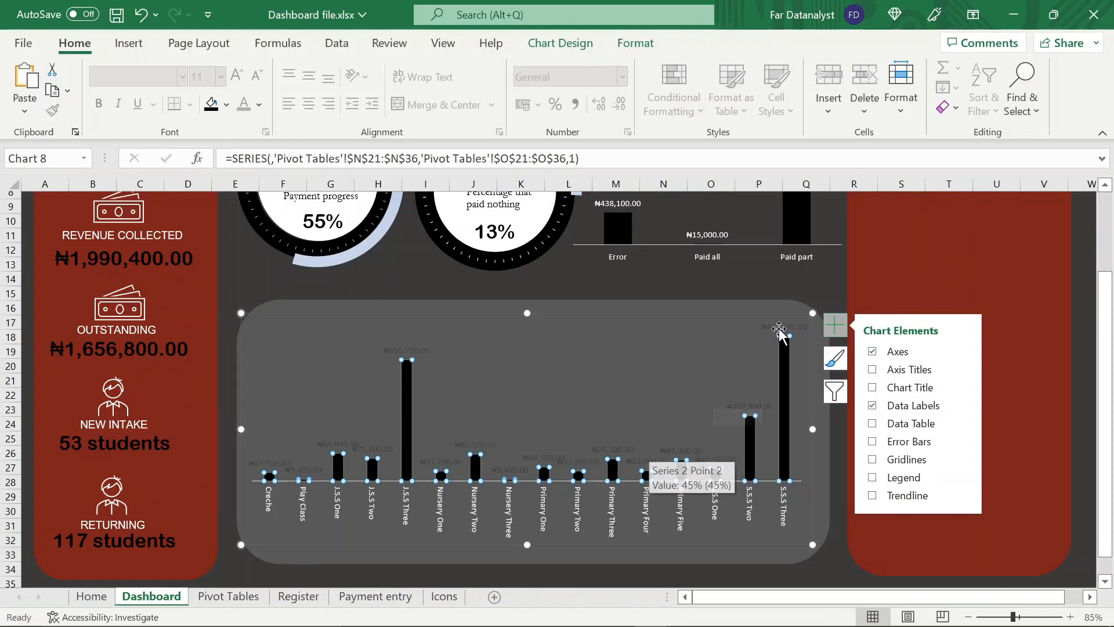
Set the text direction of the outstanding chart's data labels to Rotate all text 90°
left_click(427, 354)
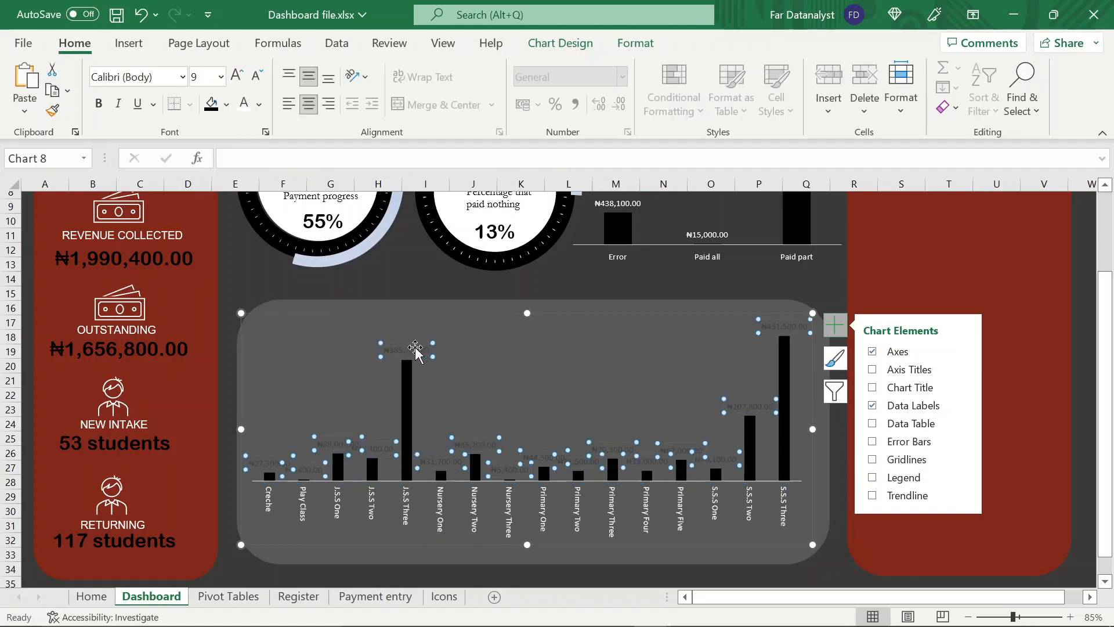
double_click(475, 459)
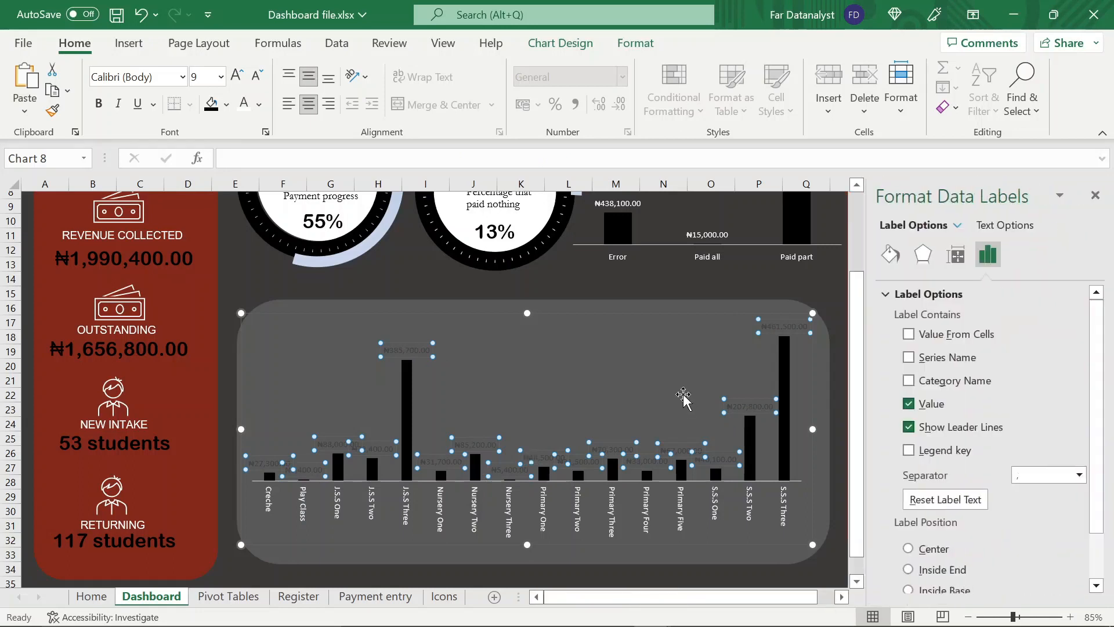
left_click(958, 265)
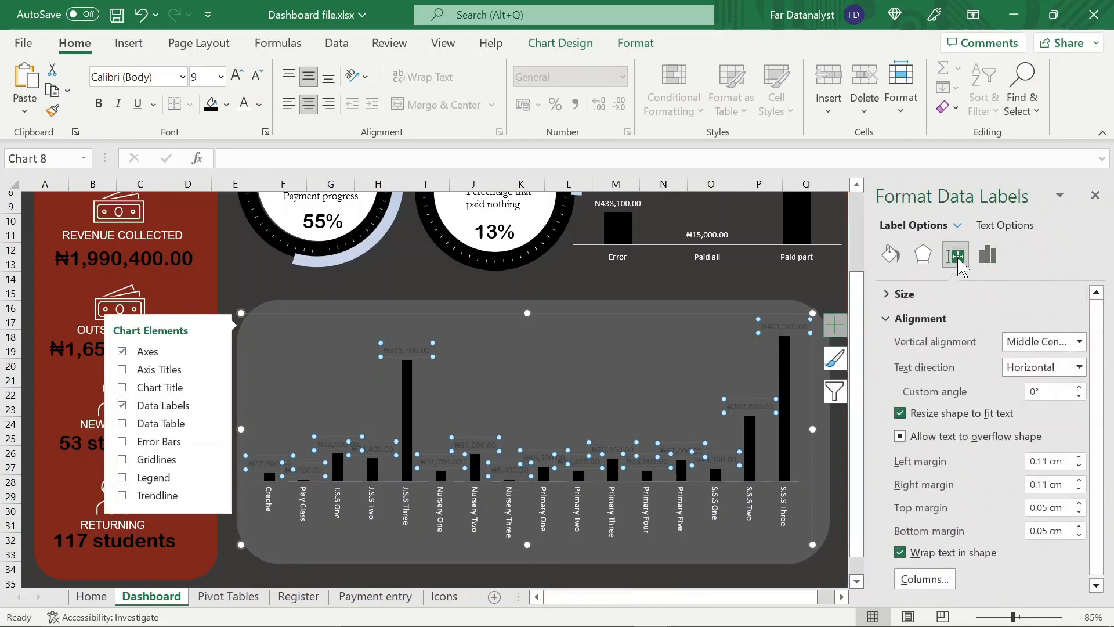
left_click(1079, 368)
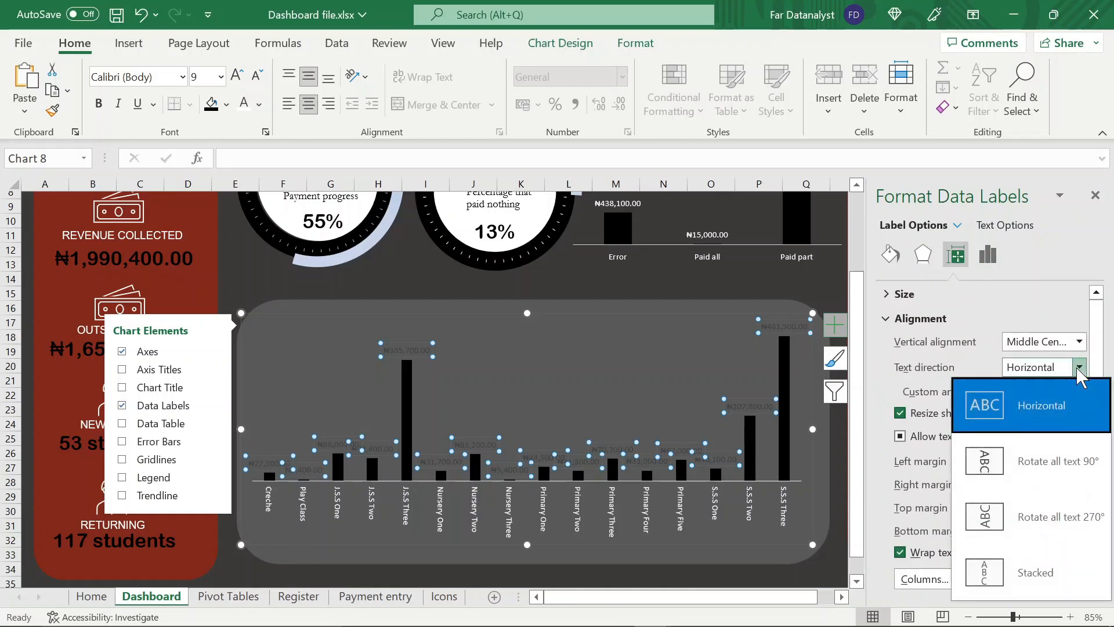
left_click(1065, 476)
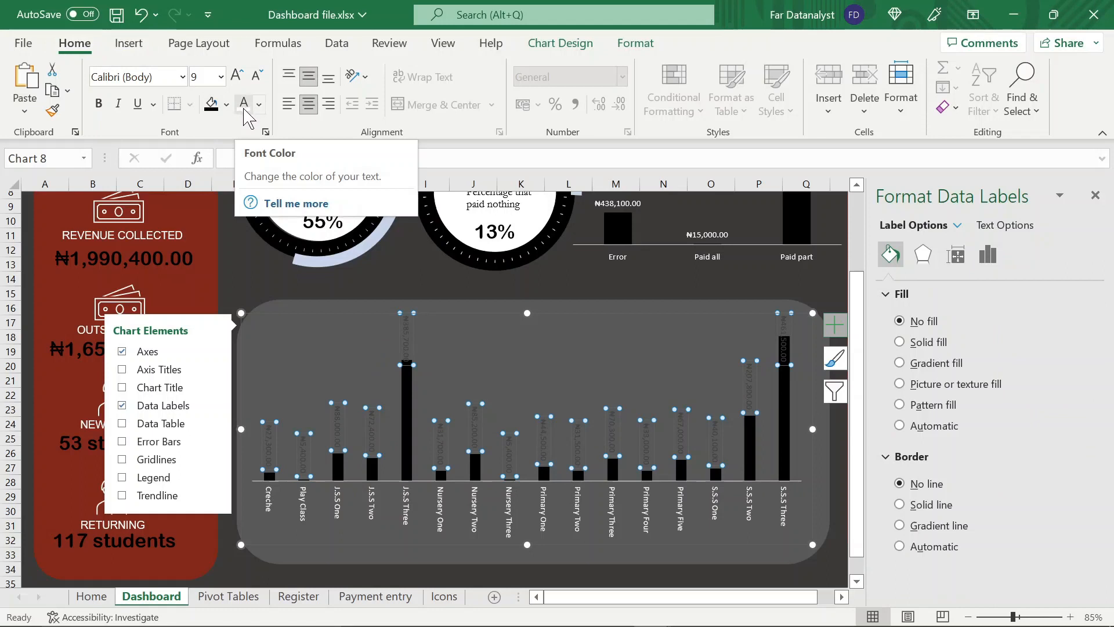
Change the font color of the outstanding chart's data labels to white, then close the formatting pane and deselect the chart
left_click(258, 105)
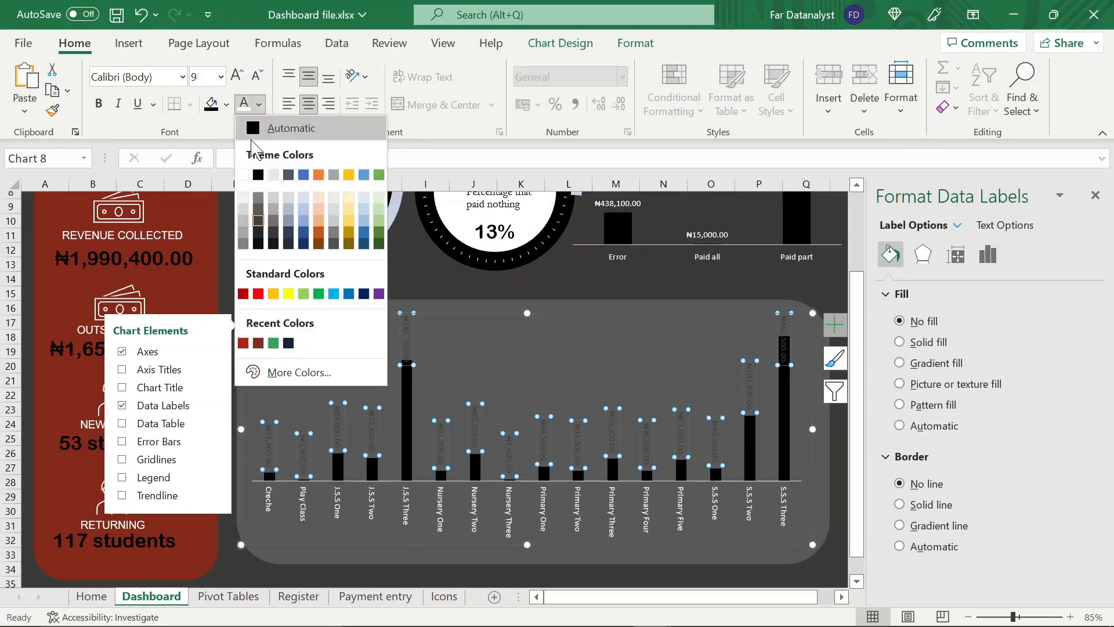
left_click(243, 175)
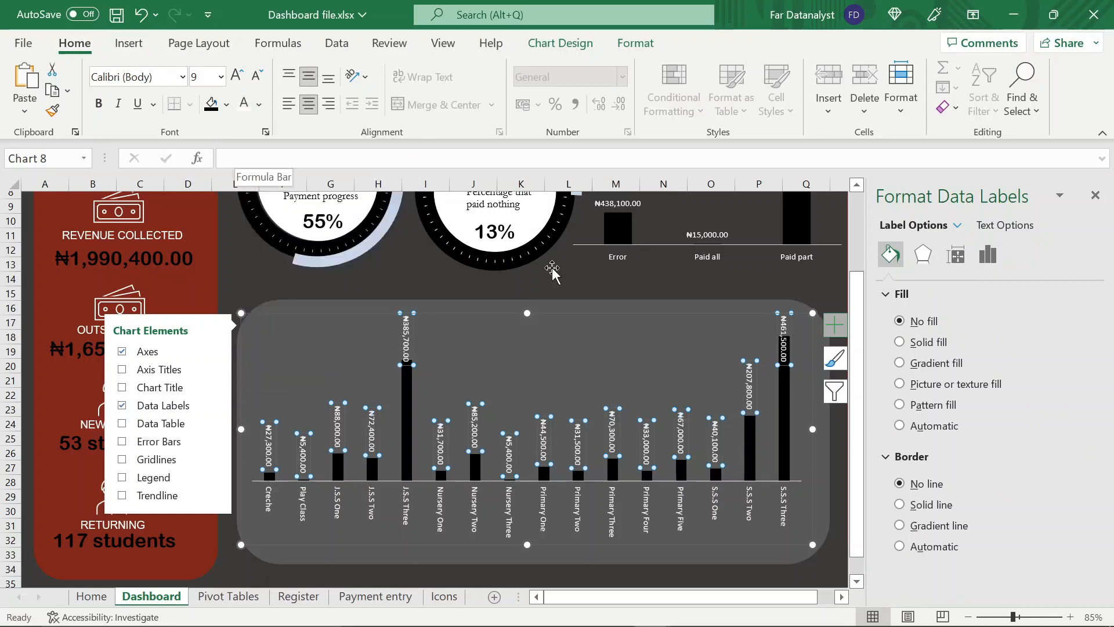
left_click(1095, 196)
left_click(687, 290)
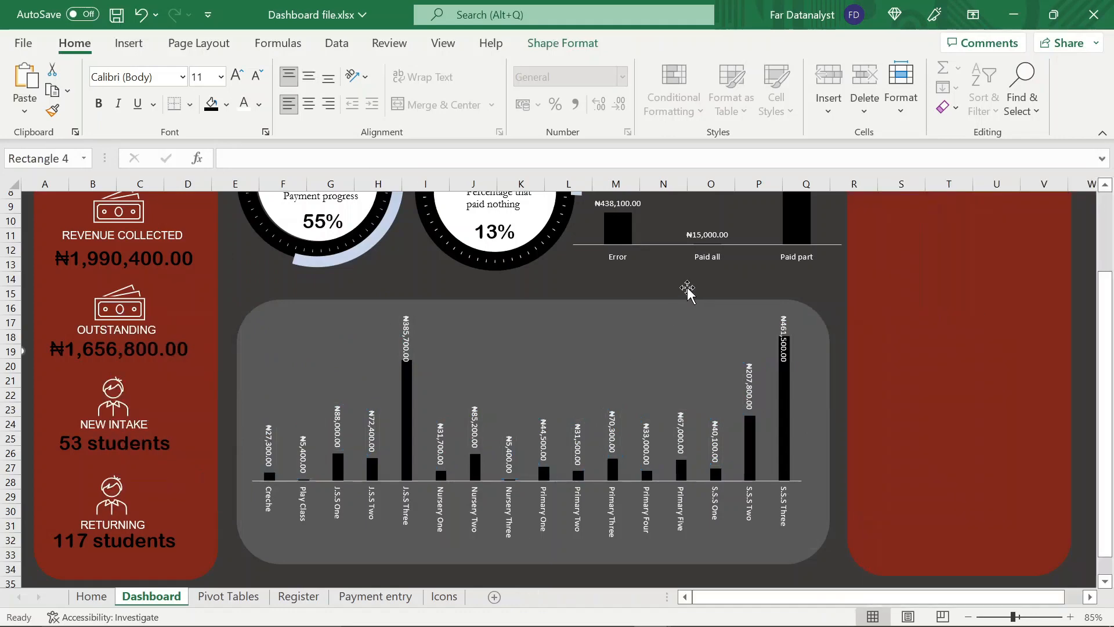
Select the data labels of the outstanding chart on the dashboard
scroll(691, 354, "up", 1)
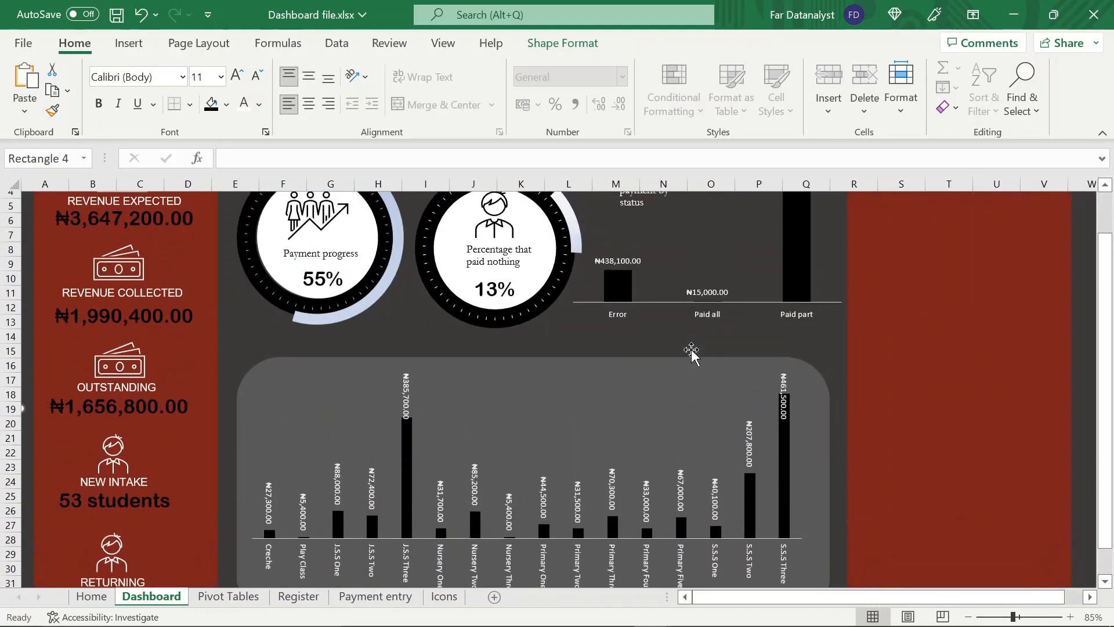
scroll(692, 353, "down", 2)
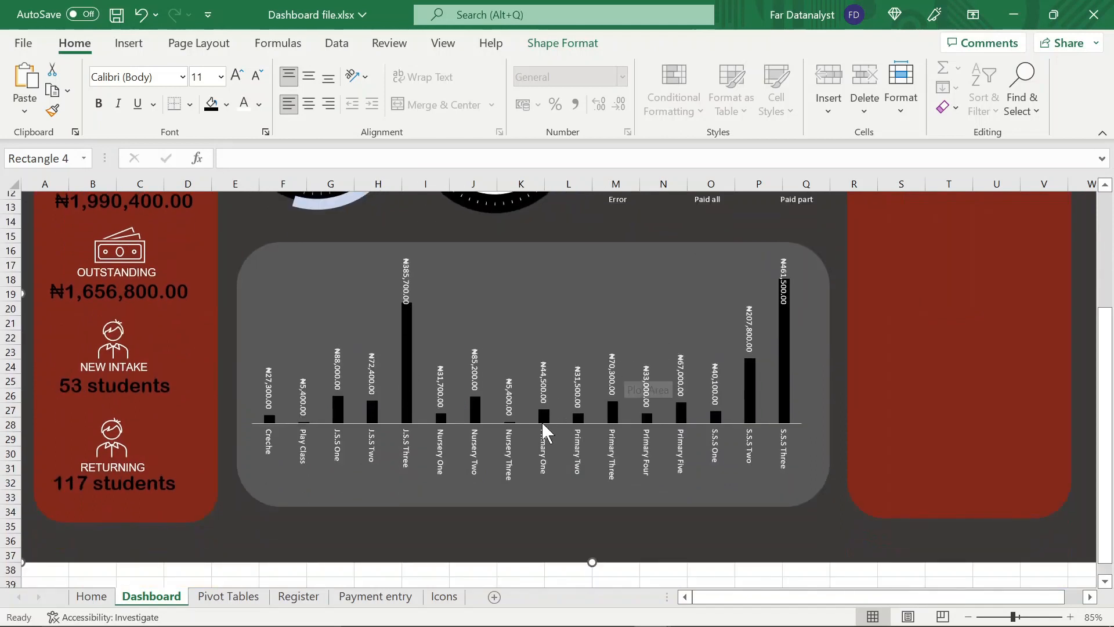
left_click(474, 380)
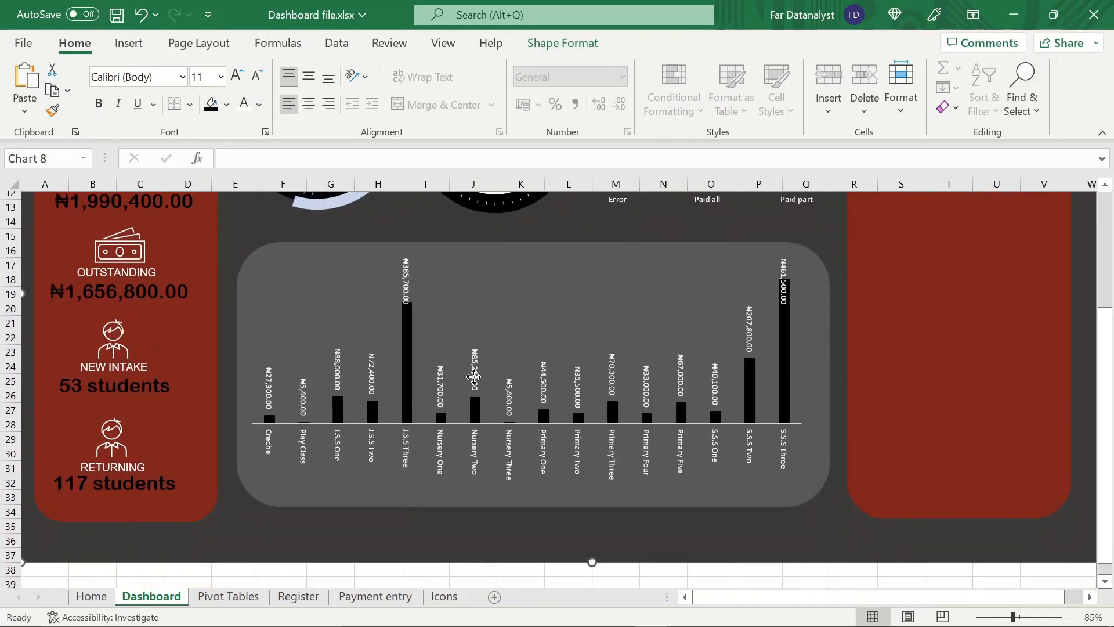
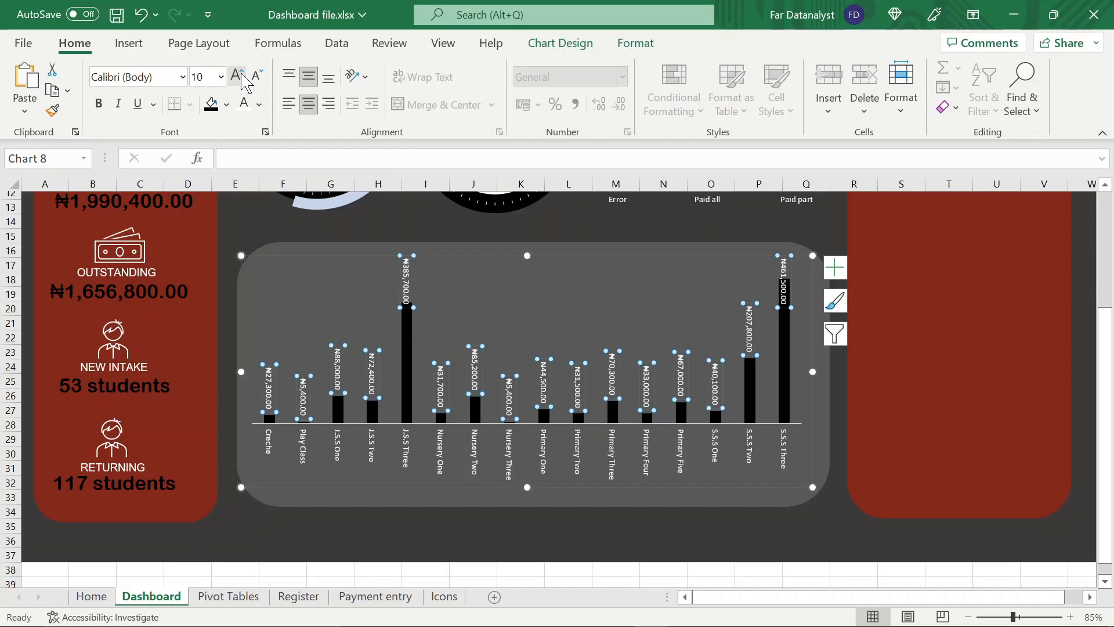
Enlarge the outstanding chart's data labels to size 10.5 and its class axis labels to size 10, then save the workbook
left_click(242, 81)
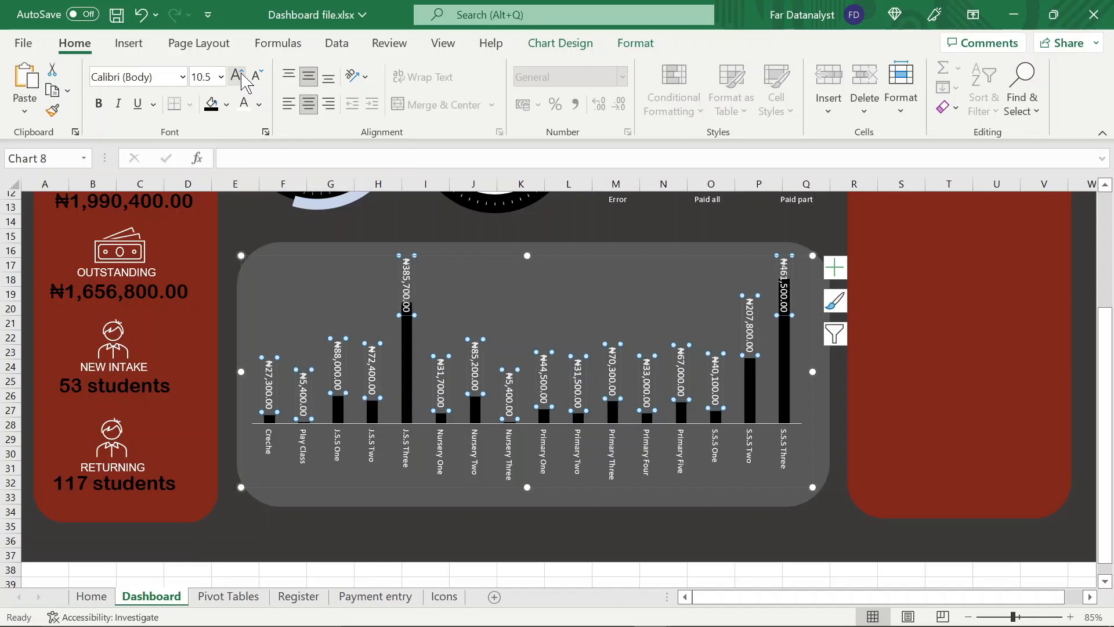
left_click(408, 444)
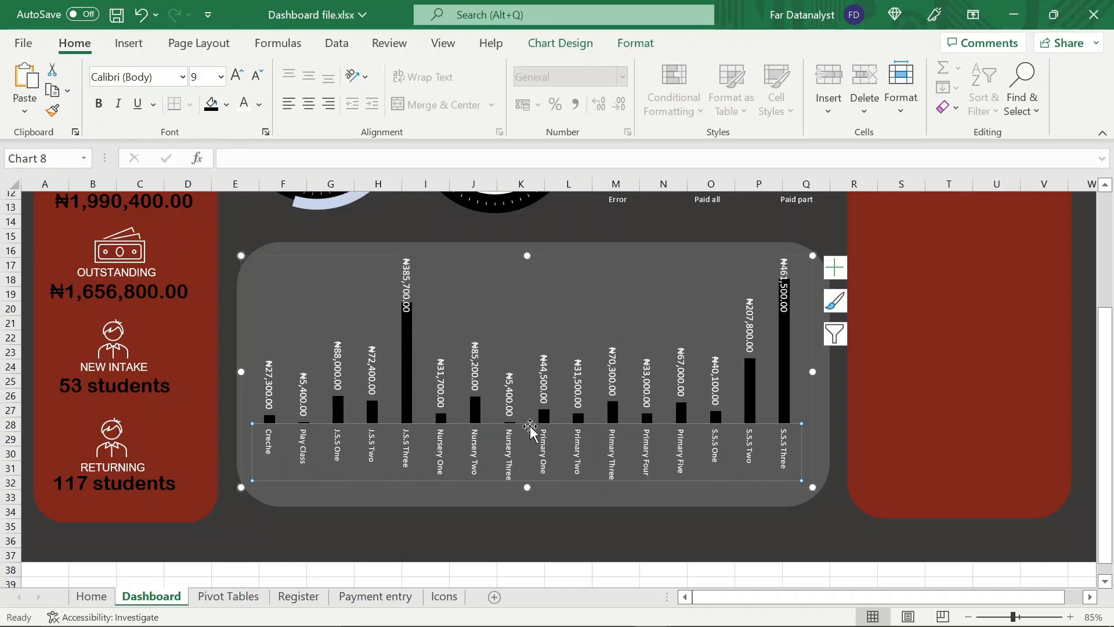
left_click(235, 76)
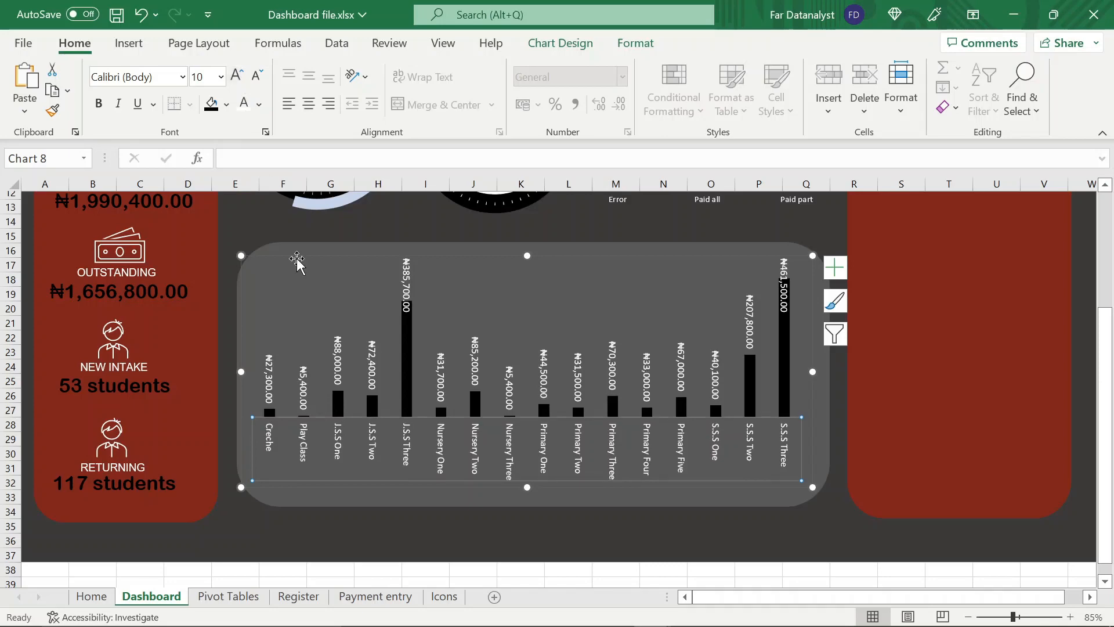
left_click(329, 232)
scroll(381, 346, "up", 4)
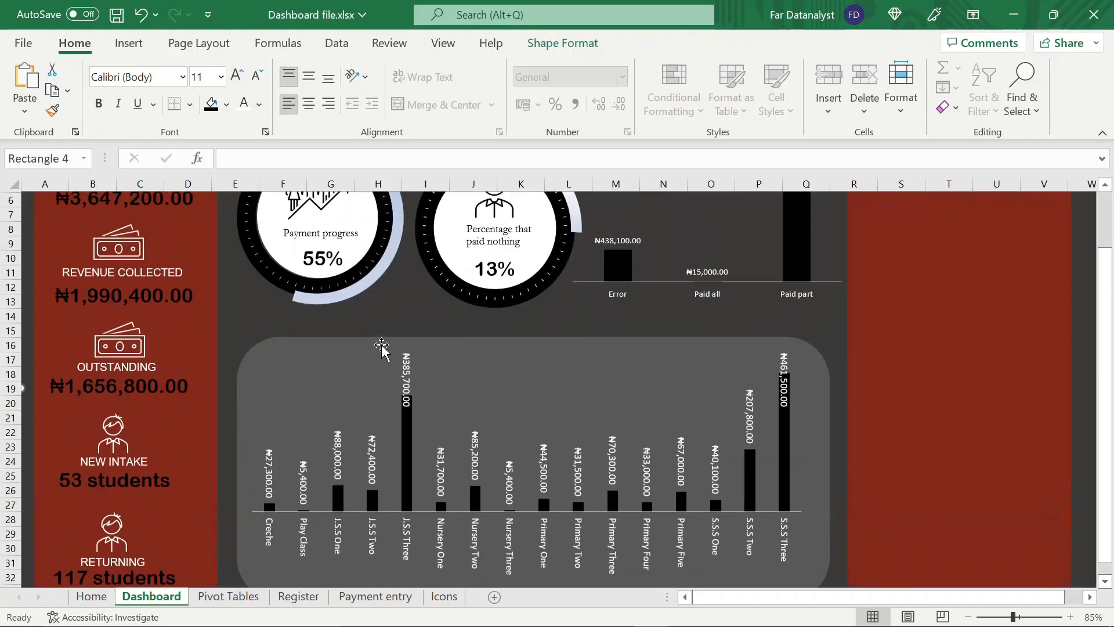
key("ctrl+s")
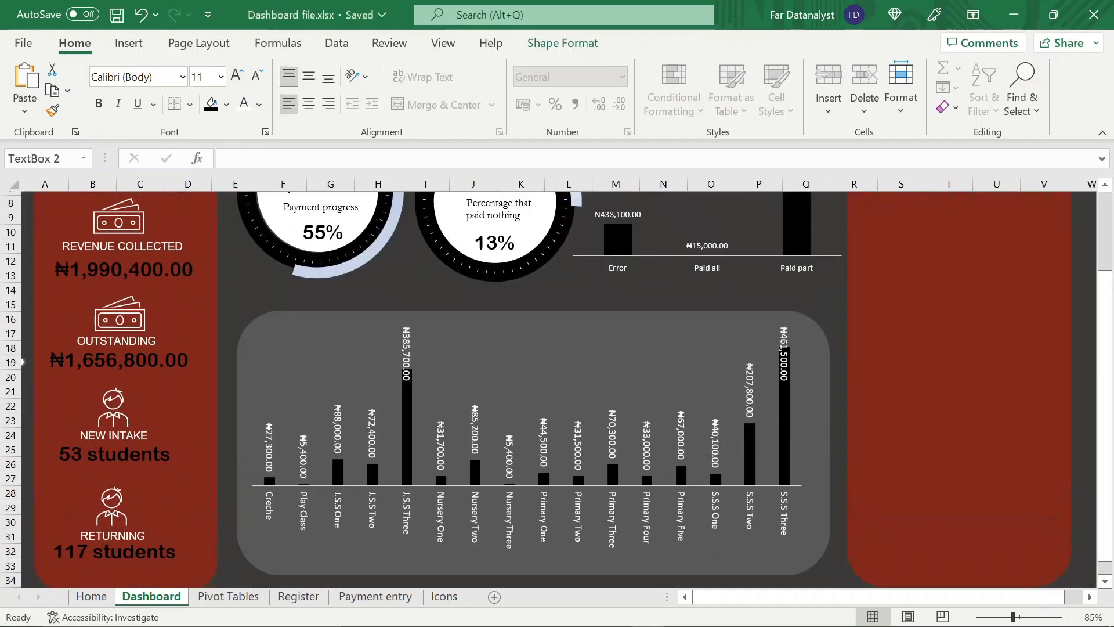
Paste the "Payment progress" text box onto the outstanding chart and change its text to "Debt owed by every class", widening the box to fit
left_click(332, 355)
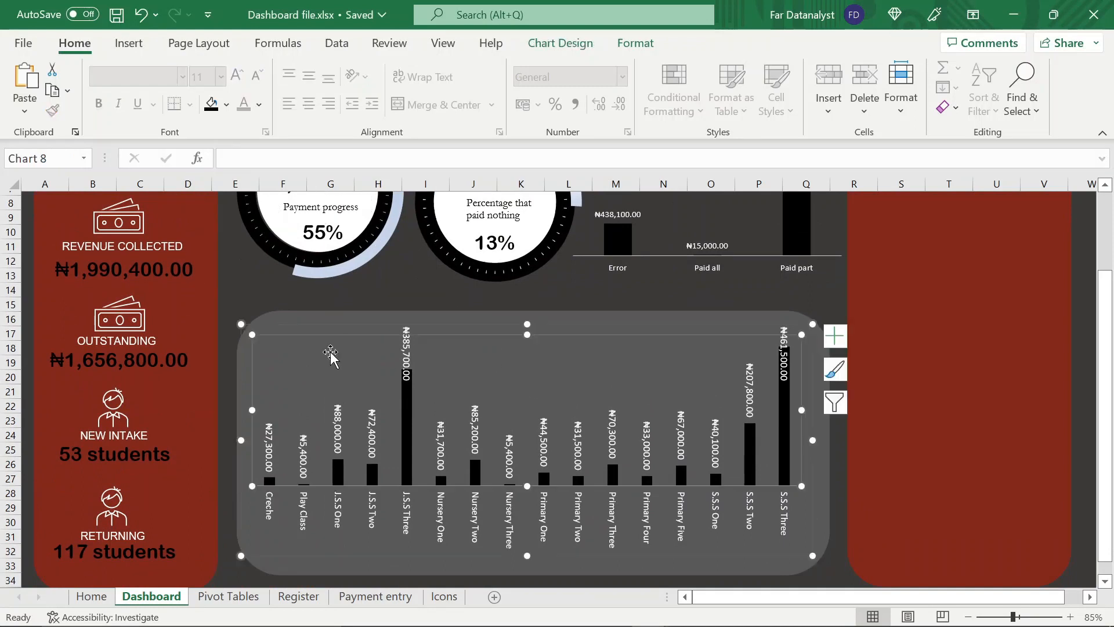
left_click(295, 321)
key("ctrl+v")
left_click_drag(270, 335, 315, 355)
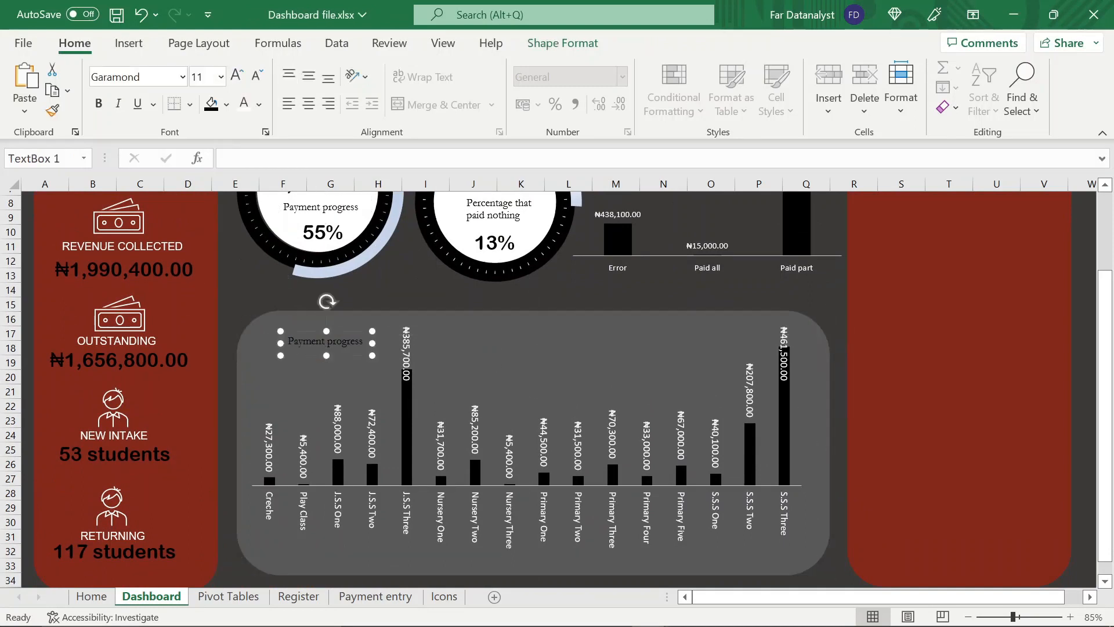
key("BackSpace")
key("BackSpace")
key("BackSpace")
key("BackSpace")
left_click_drag(372, 346, 406, 346)
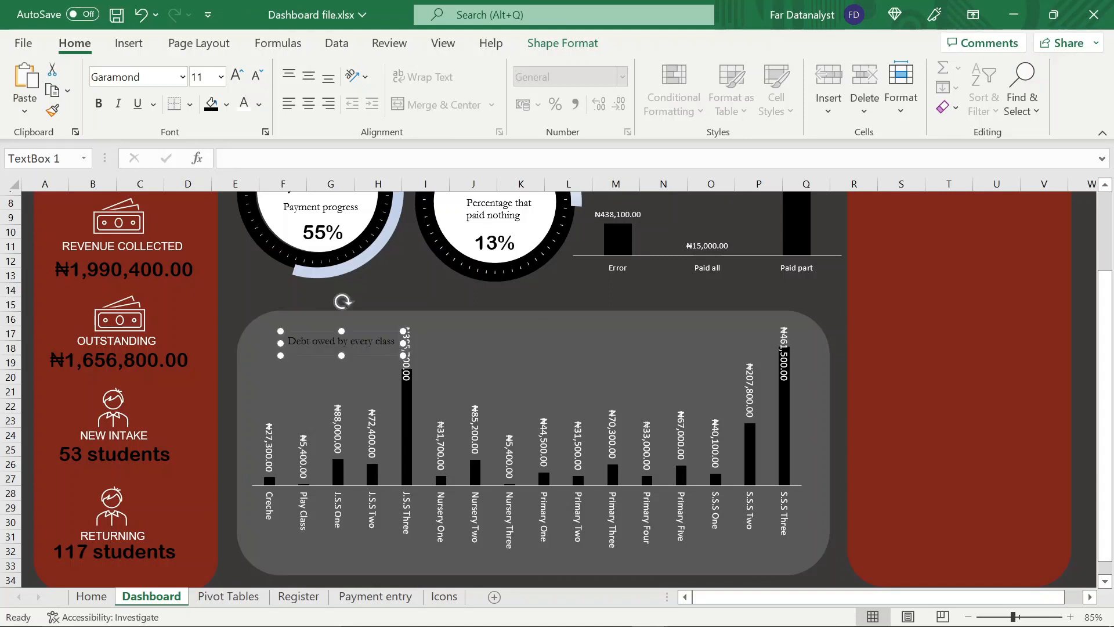
Rotate the "Debt owed by every class" text box 90° left so it reads upward, and color its text white
left_click_drag(344, 301, 306, 340)
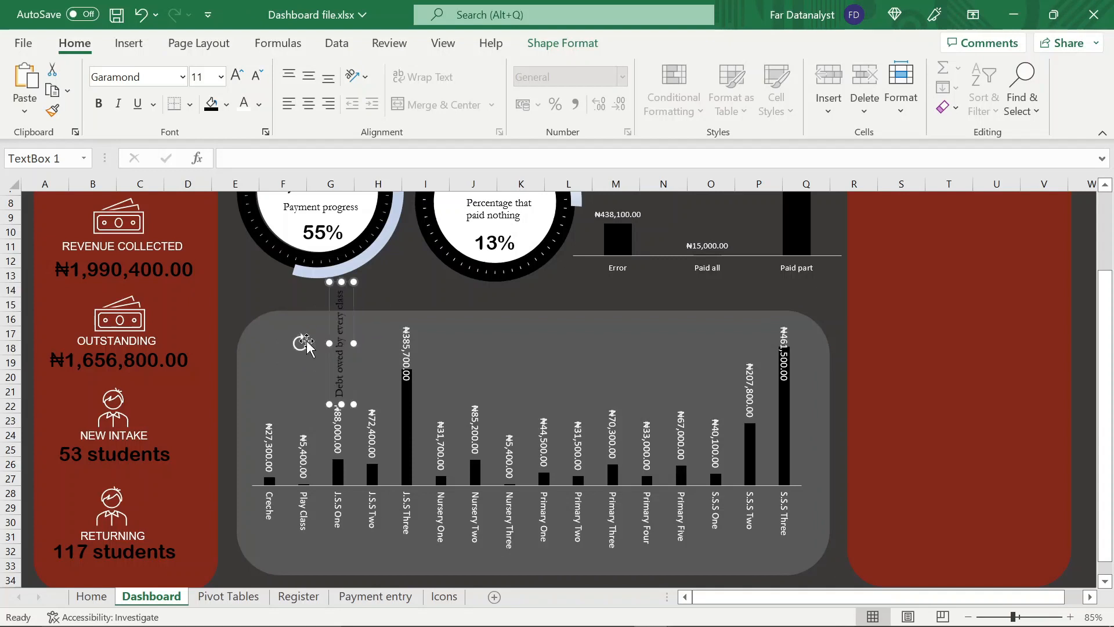
left_click(244, 103)
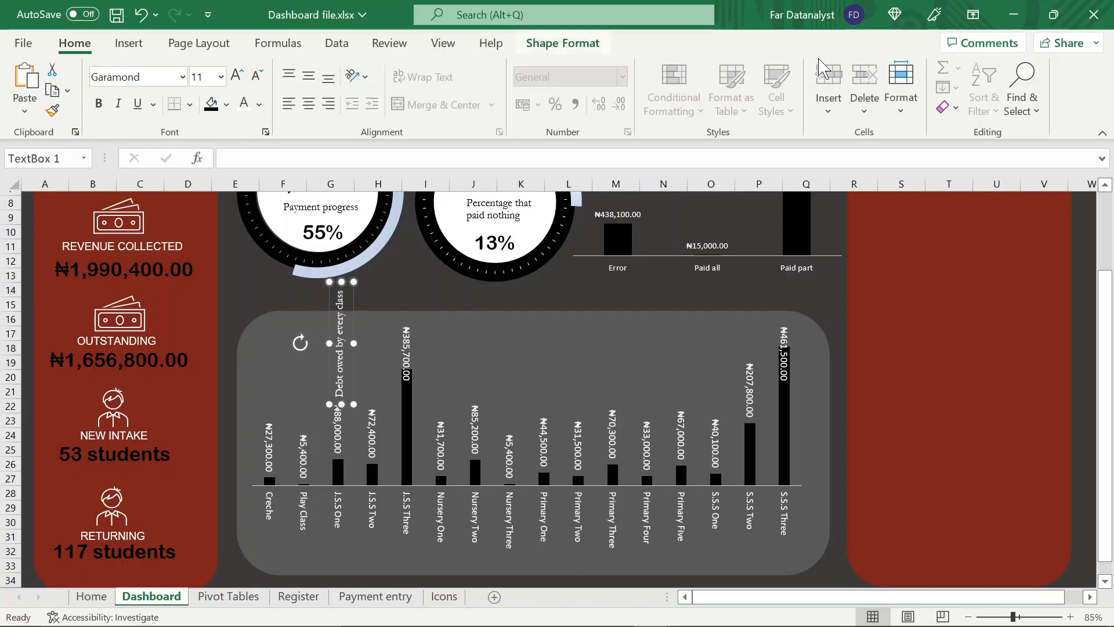
Try rotating the "Debt owed by every class" text box right by 90° steps, then rotate it back left to read upward
left_click(563, 43)
left_click(952, 108)
left_click(990, 131)
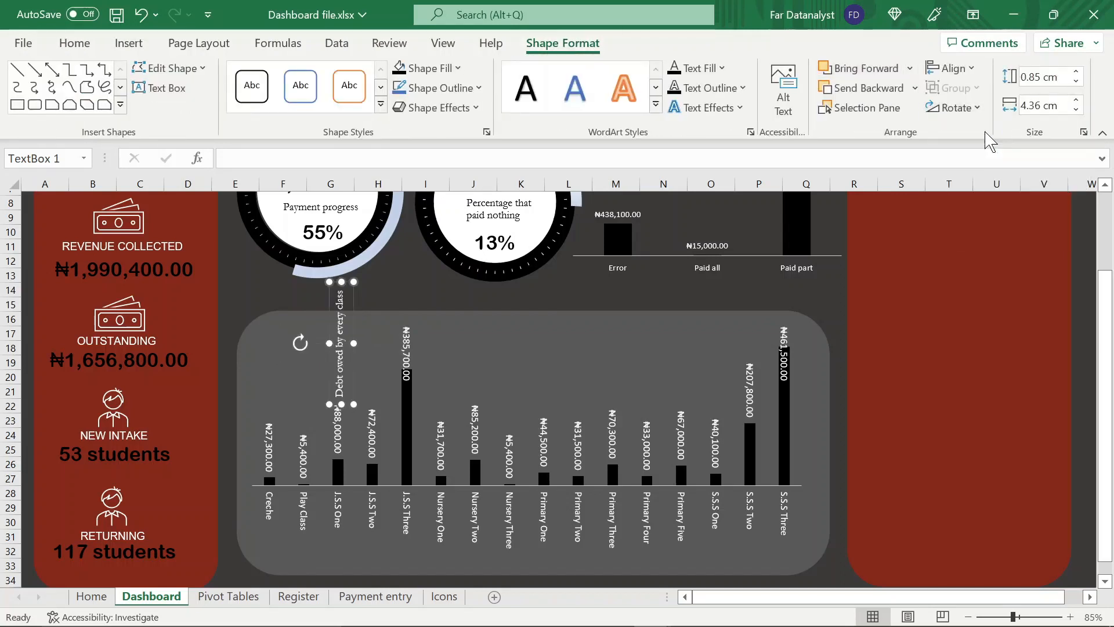
left_click(953, 108)
left_click(987, 132)
left_click(953, 108)
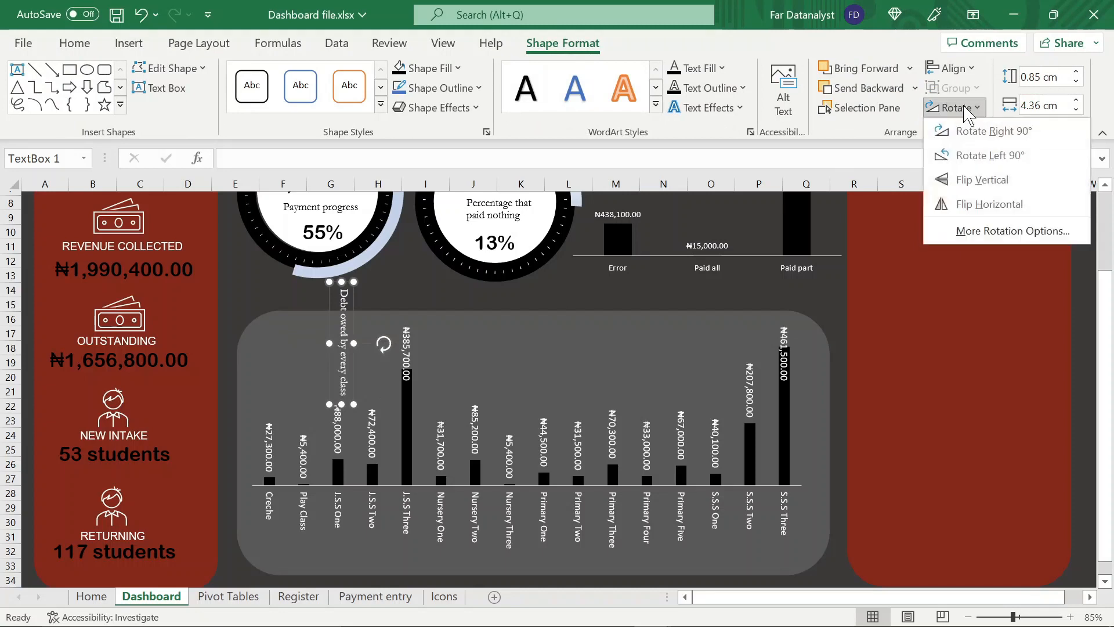
left_click(827, 109)
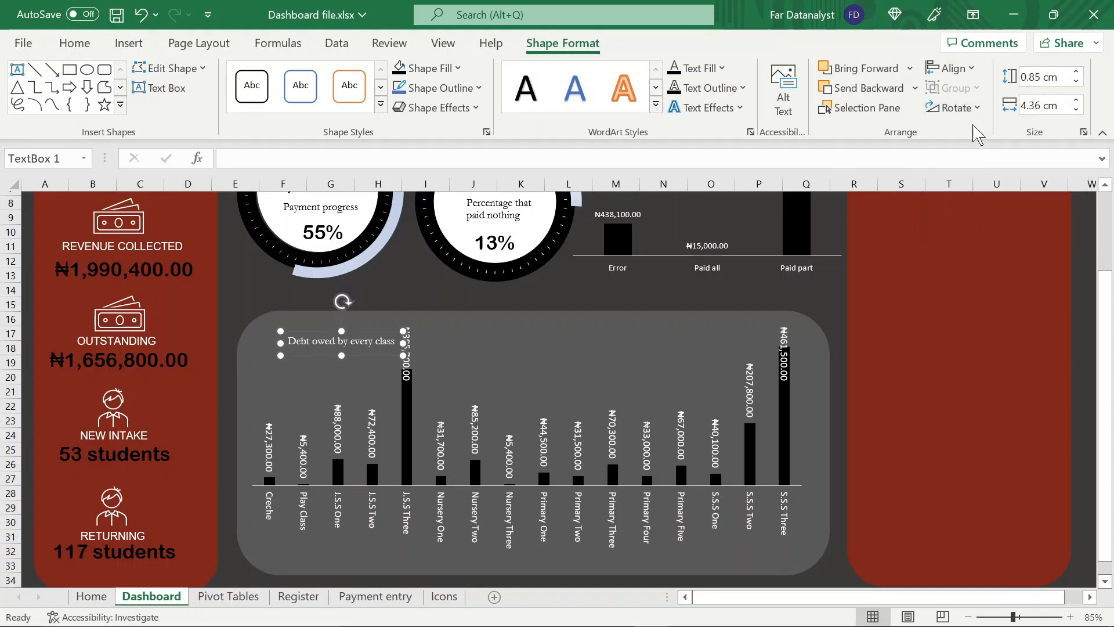
left_click(964, 107)
left_click(980, 154)
Change the font of the "Debt owed by every class" text box to Arial Rounded MT Bold
left_click(87, 50)
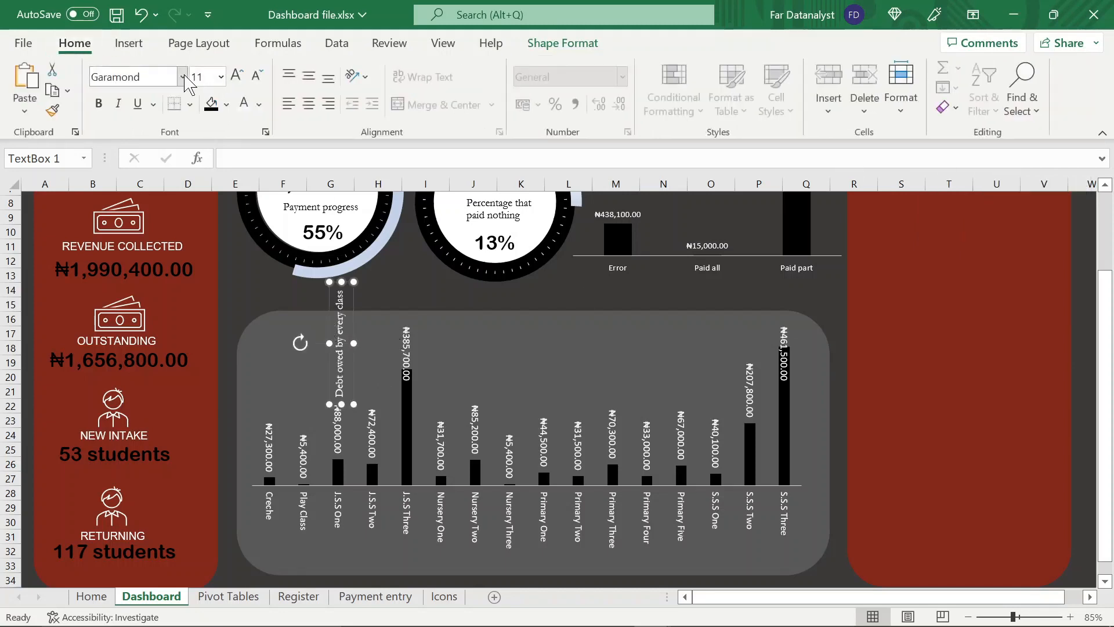
left_click(182, 76)
type("Arial Bold")
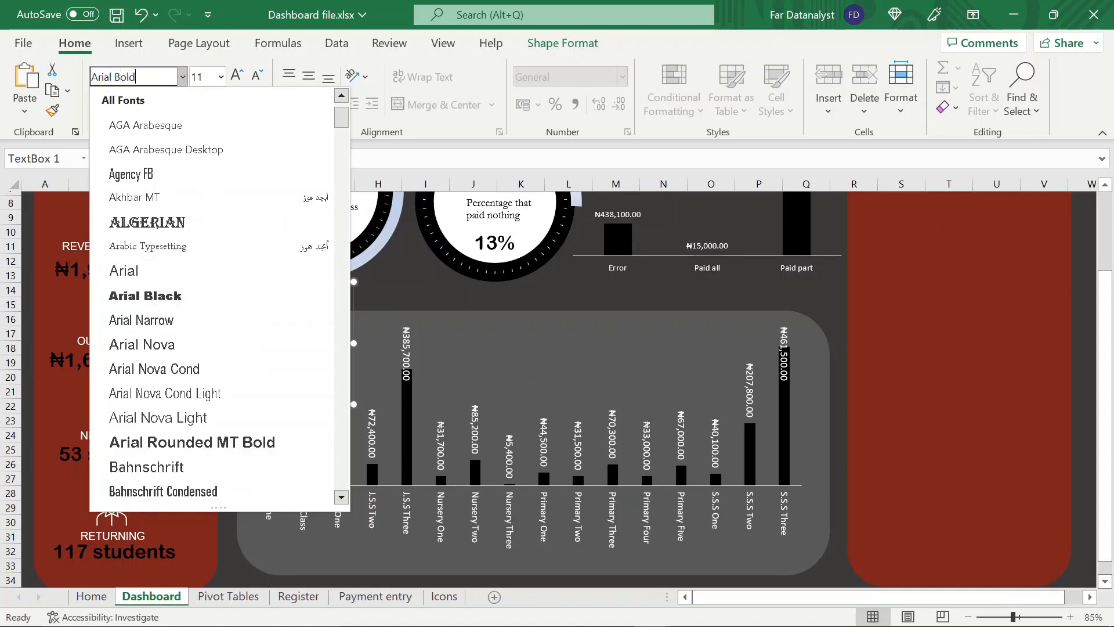
left_click(239, 439)
Lengthen the vertical title box and place it along the left edge of the outstanding chart's panel, then save the workbook
left_click_drag(342, 404, 341, 458)
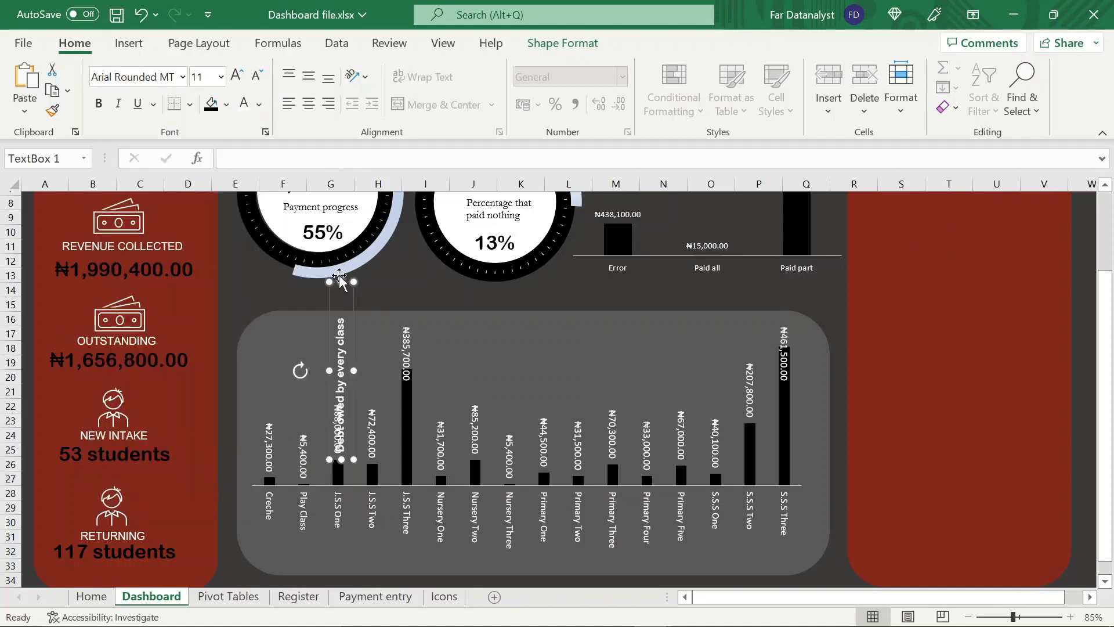
left_click_drag(342, 282, 232, 388)
left_click(229, 389)
scroll(393, 368, "up", 3)
key("ctrl+s")
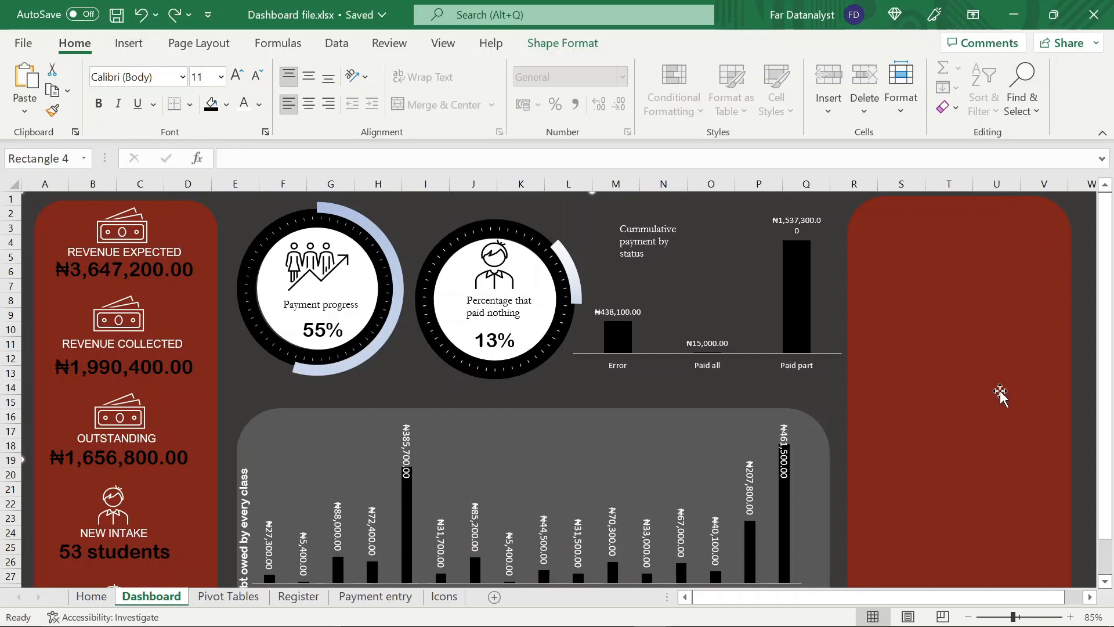
On the Pivot Tables sheet, copy the outstanding-by-class PivotTable in N1:O18 and paste it at Q1
scroll(1105, 583, "down", 3)
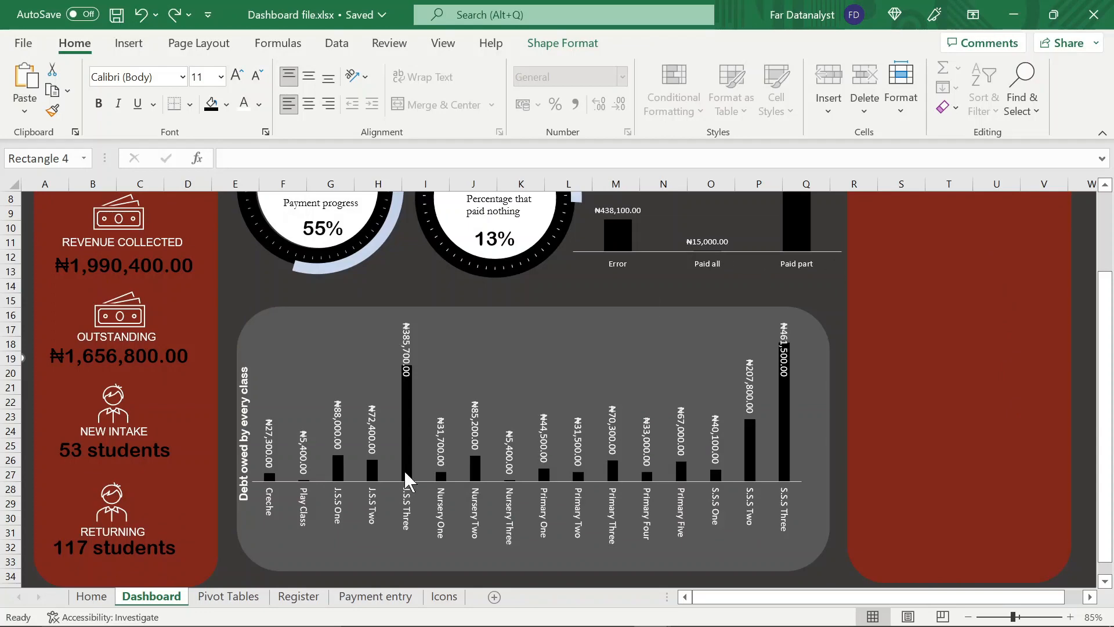
left_click(239, 597)
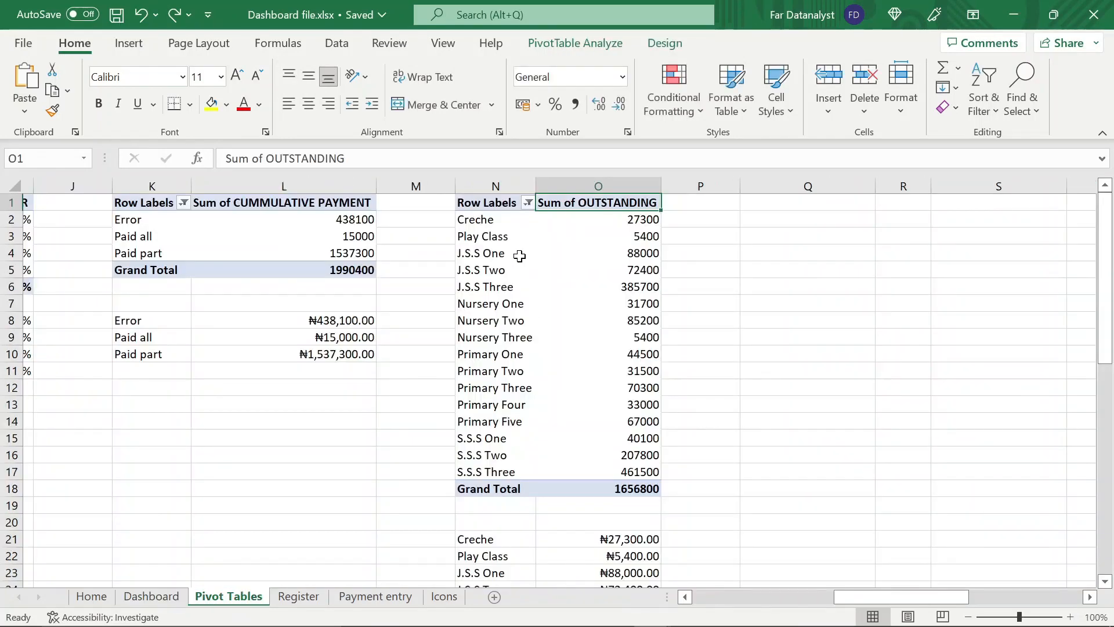
left_click(505, 210)
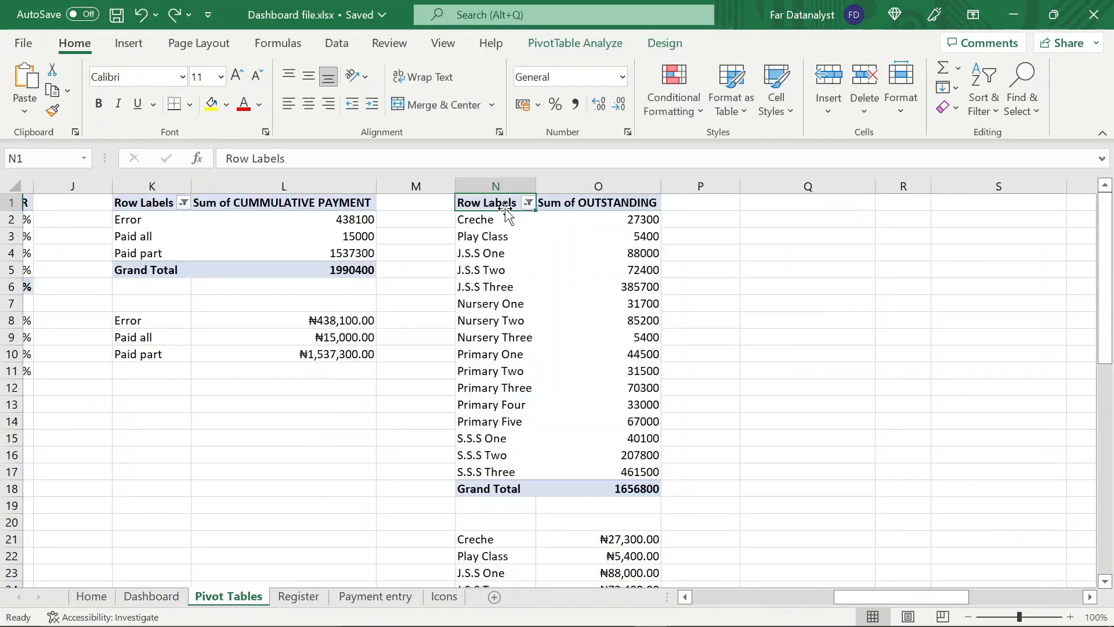
key("shift+Right")
key("shift+Down")
key("shift+Down")
key("shift+Down")
key("shift+Down")
key("shift+Down")
key("shift+Down")
key("shift+Down")
key("shift+Down")
key("shift+Down")
key("shift+Down")
key("shift+Down")
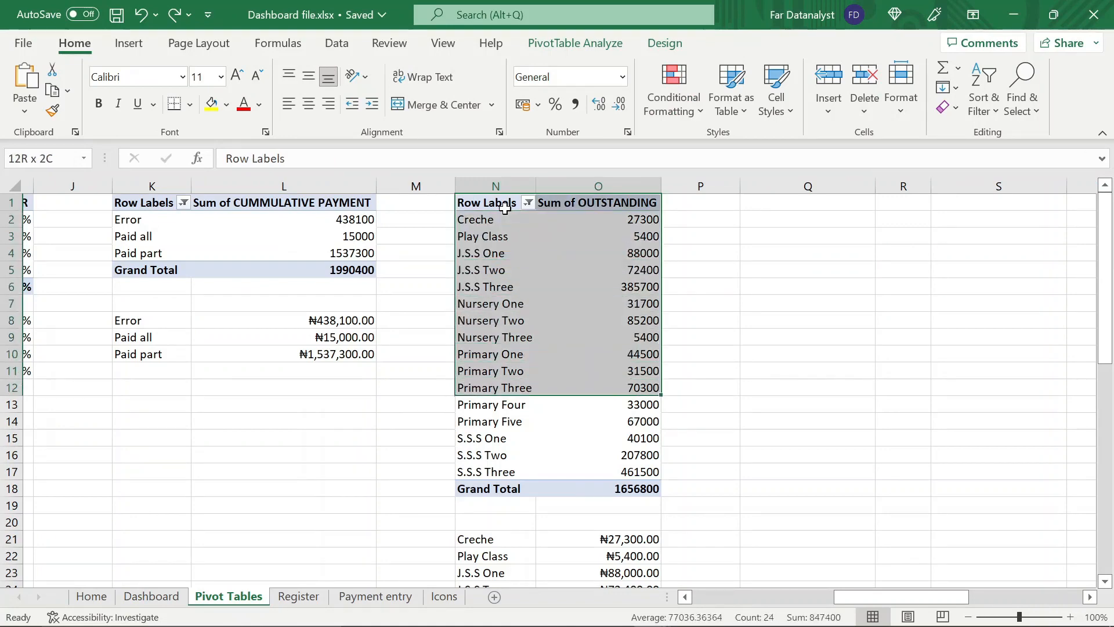
key("shift+Down")
key("shift+Down")
key("shift+Down")
key("shift+Down")
key("shift+Down")
key("shift+Down")
key("ctrl+c")
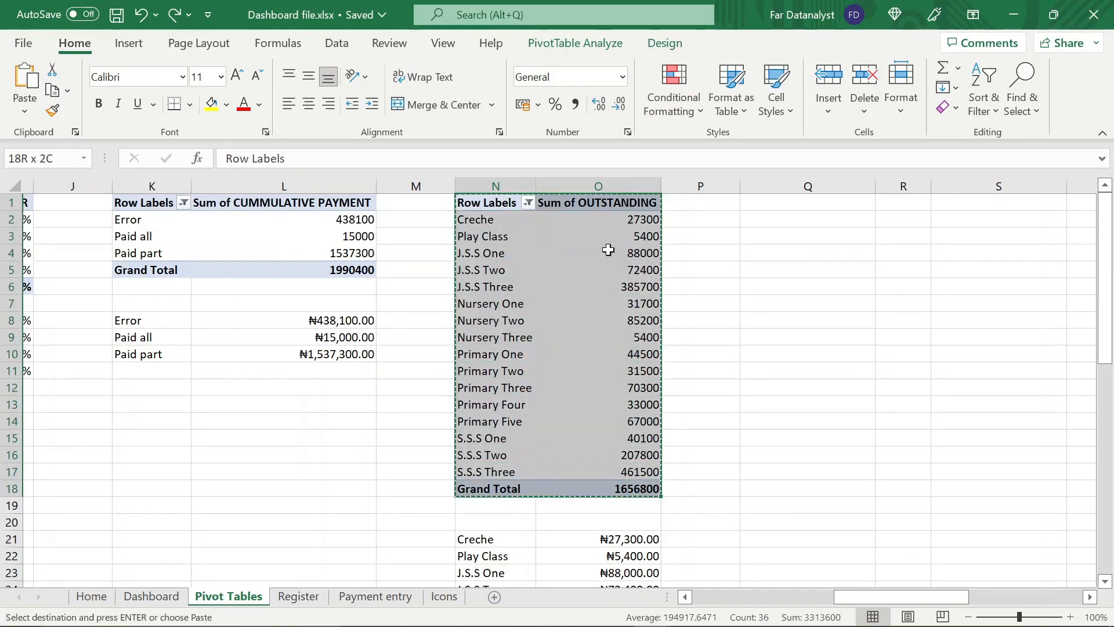
left_click(803, 205)
key("ctrl+v")
key("Escape")
In the copied PivotTable, remove Sum of OUTSTANDING and add ADMISSION NUMBER as a count in the values
left_click(809, 254)
left_click(1090, 596)
left_click(1090, 597)
left_click(1089, 596)
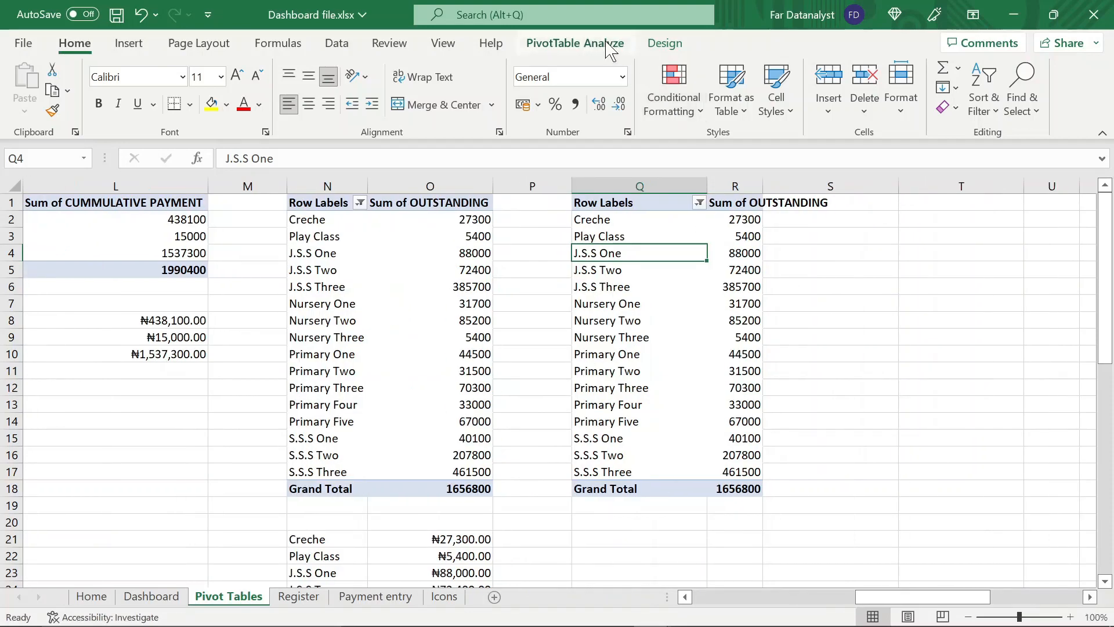
left_click(608, 46)
left_click(1030, 68)
left_click_drag(1021, 536, 650, 348)
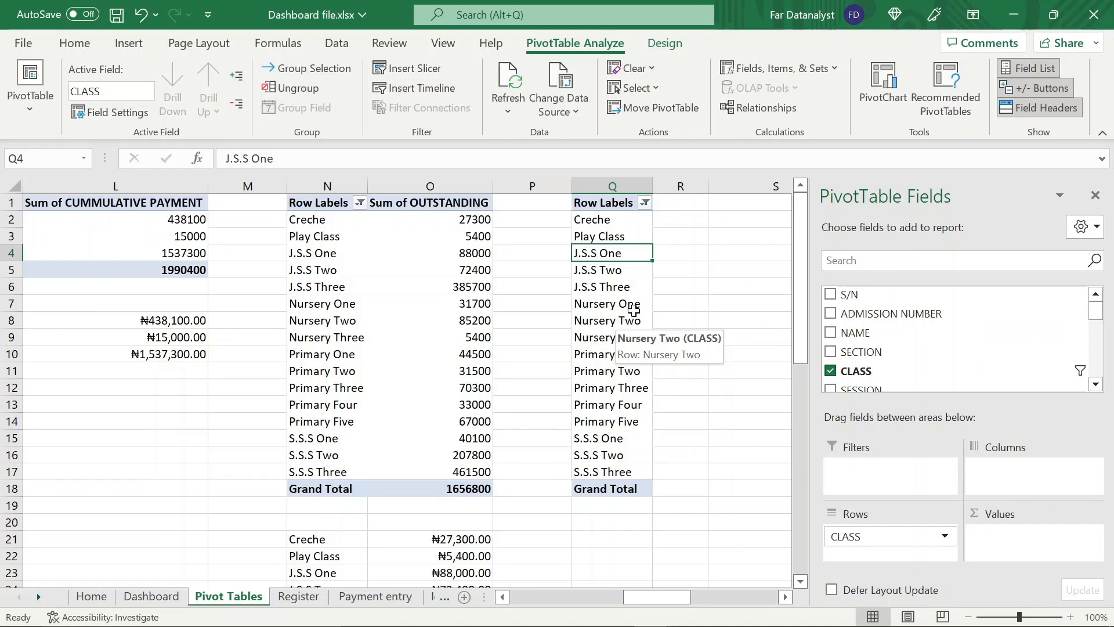
left_click_drag(863, 316, 992, 538)
scroll(639, 406, "right", 2)
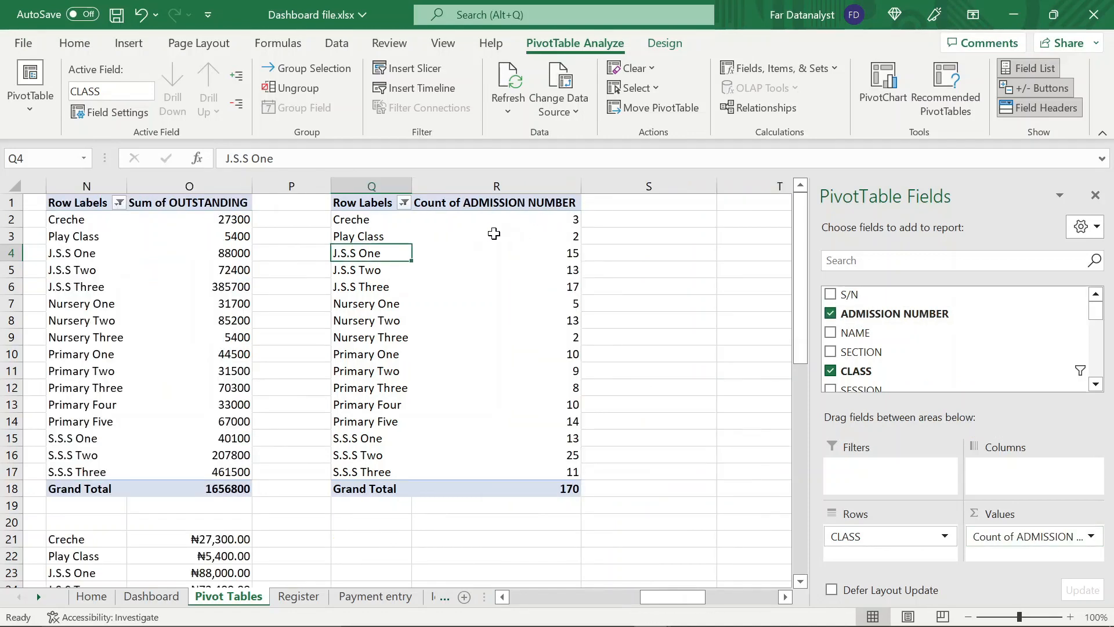
Examine the admission number counts per class and the grand total in the copied PivotTable
left_click(509, 221)
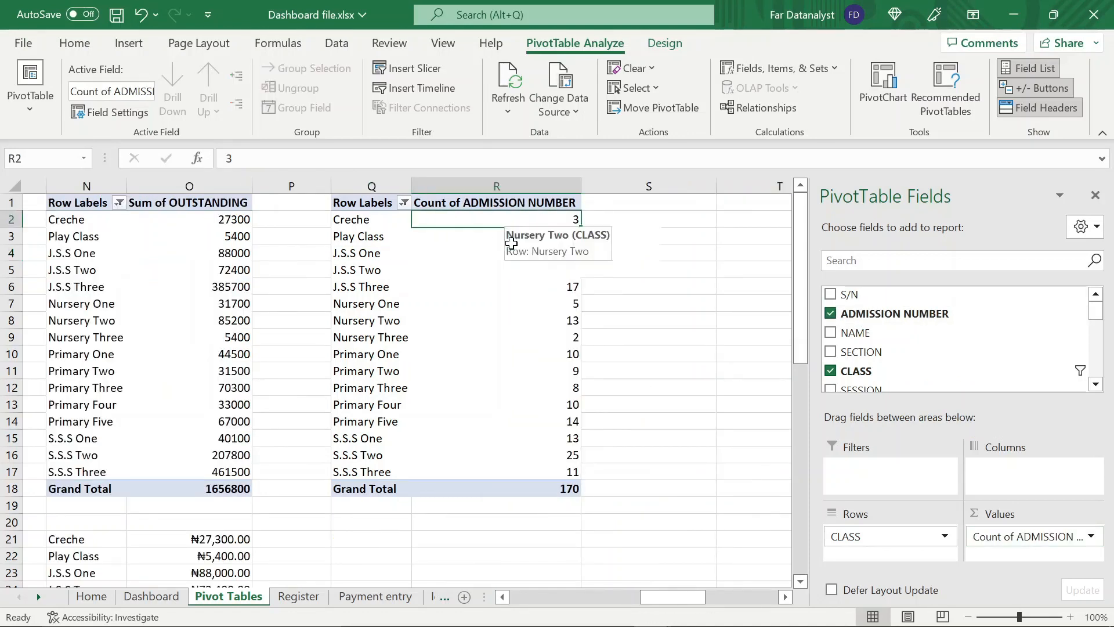
left_click(492, 487)
left_click(574, 222)
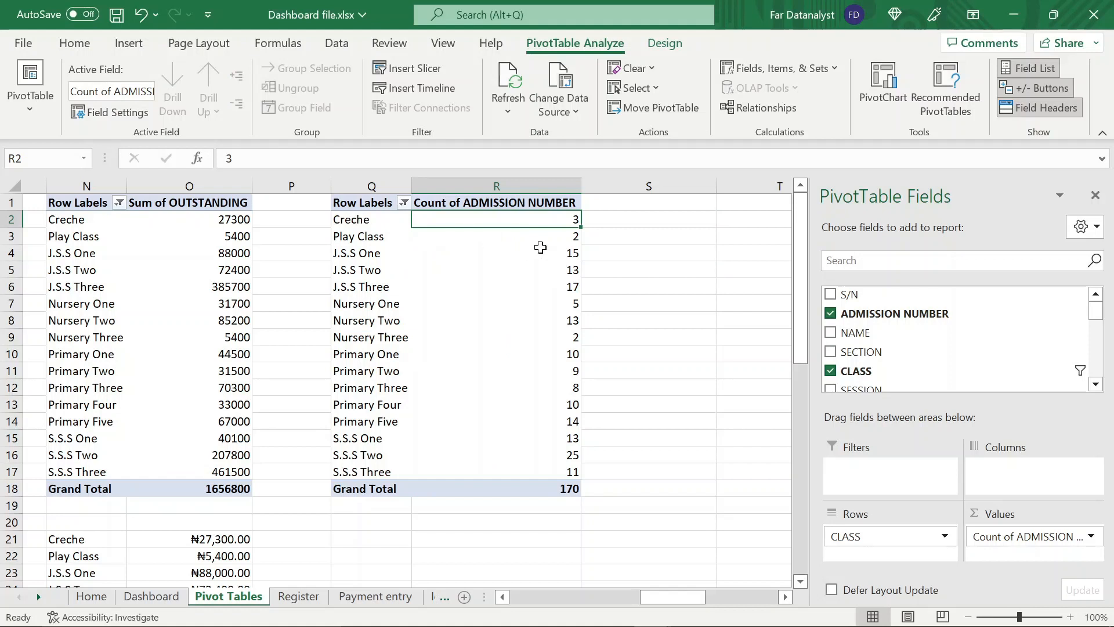
left_click_drag(375, 238, 504, 339)
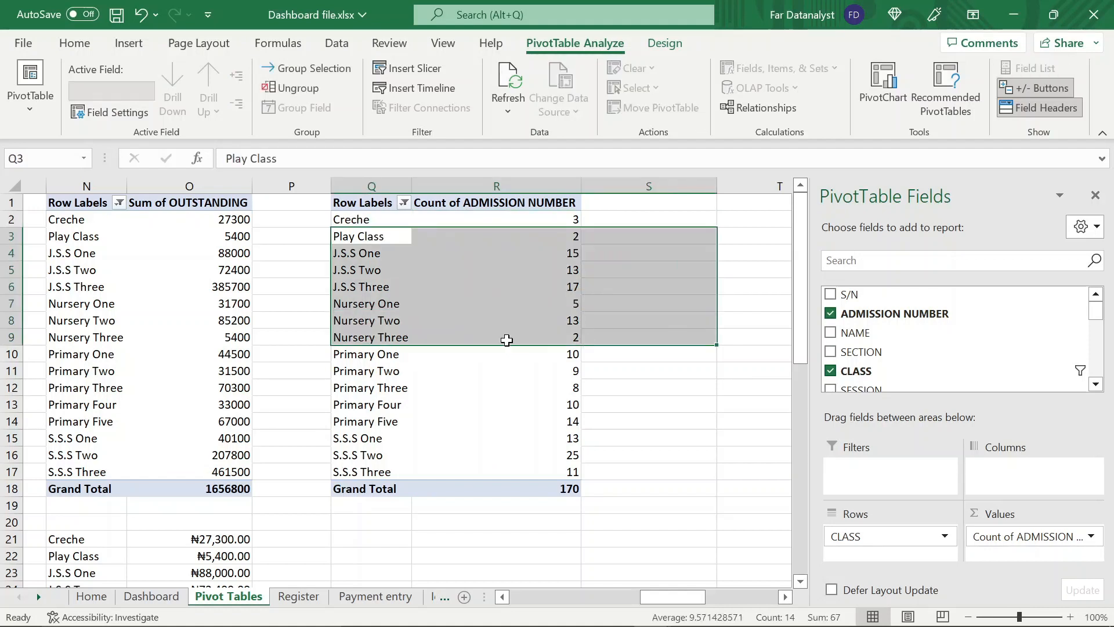
left_click(506, 341)
left_click(454, 285)
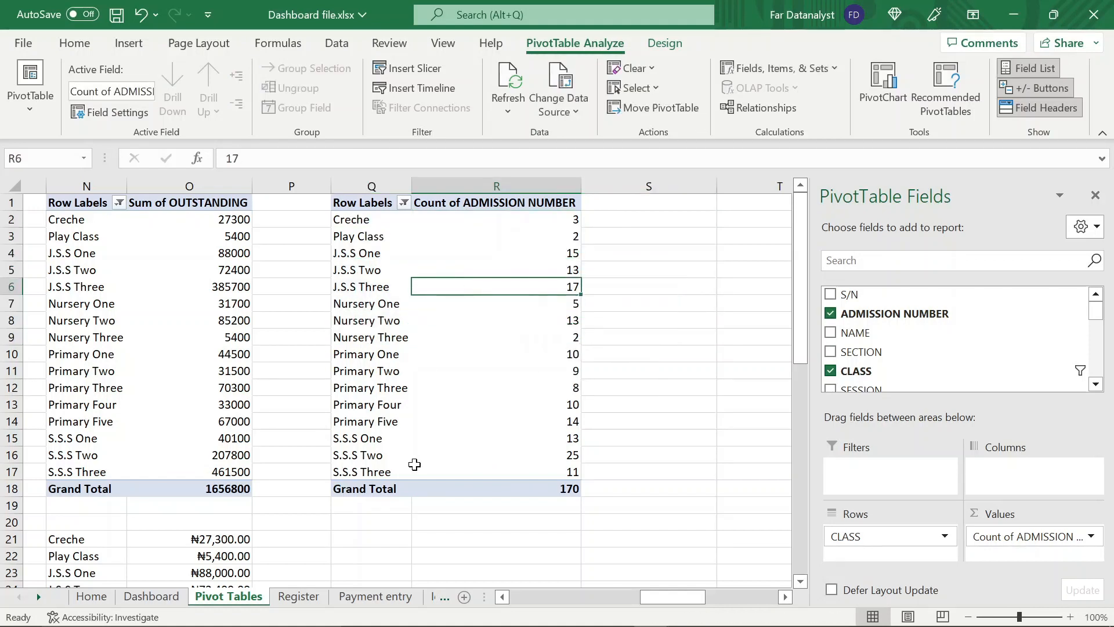
scroll(414, 465, "down", 3)
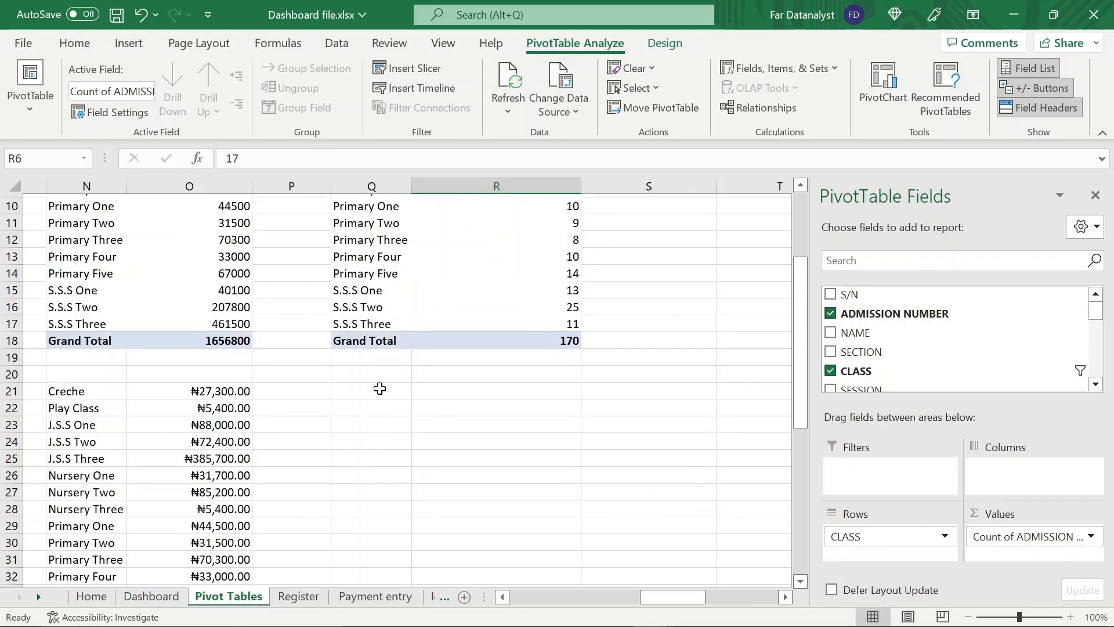
scroll(378, 335, "up", 3)
Copy the class names from the admission count PivotTable, Creche through S.S.S Three, and paste them starting at Q21
left_click(361, 223)
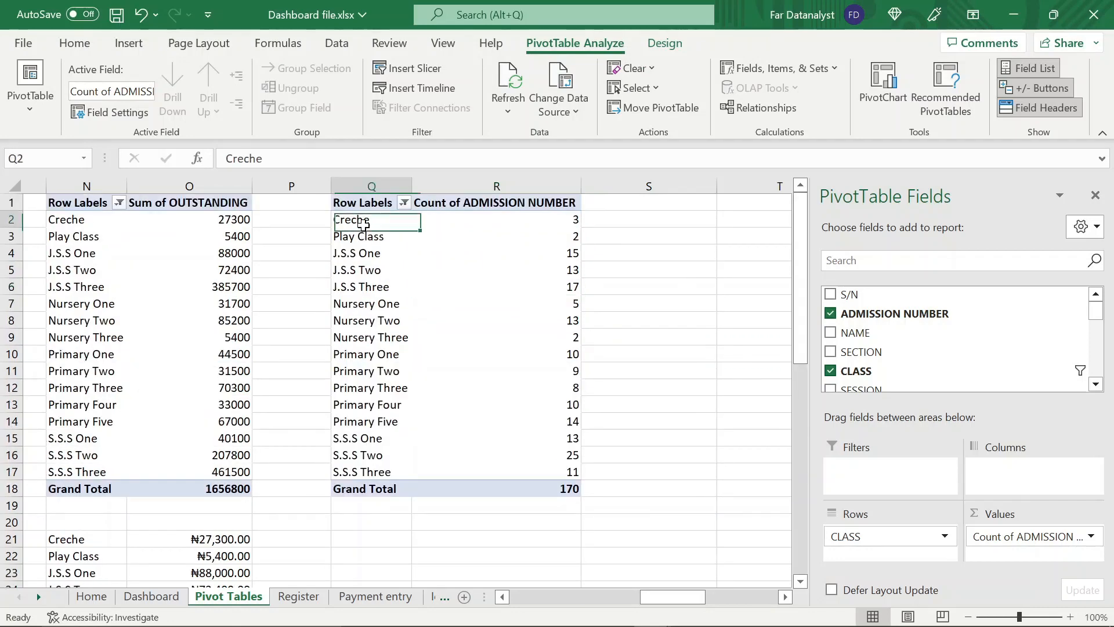
key("shift+Down")
key("shift+Down")
key("shift+Down")
key("shift+Down")
key("shift+Down")
key("shift+Down")
key("shift+Down")
key("shift+Down")
key("shift+Down")
key("shift+Down")
key("shift+Down")
key("shift+Down")
key("shift+Down")
key("shift+Down")
key("shift+Down")
key("ctrl+c")
left_click(368, 535)
key("Return")
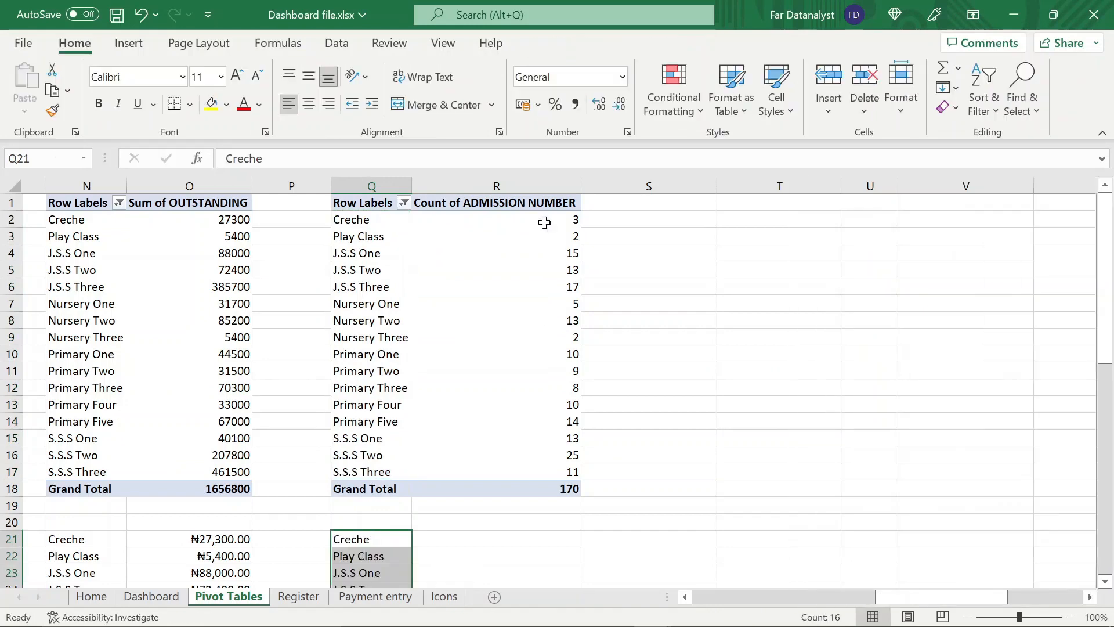
In R21, start a VLOOKUP with function arguments shown and use the class name in Q21 as the lookup value
scroll(511, 227, "down", 6)
left_click(511, 228)
type("=vlook")
key("Tab")
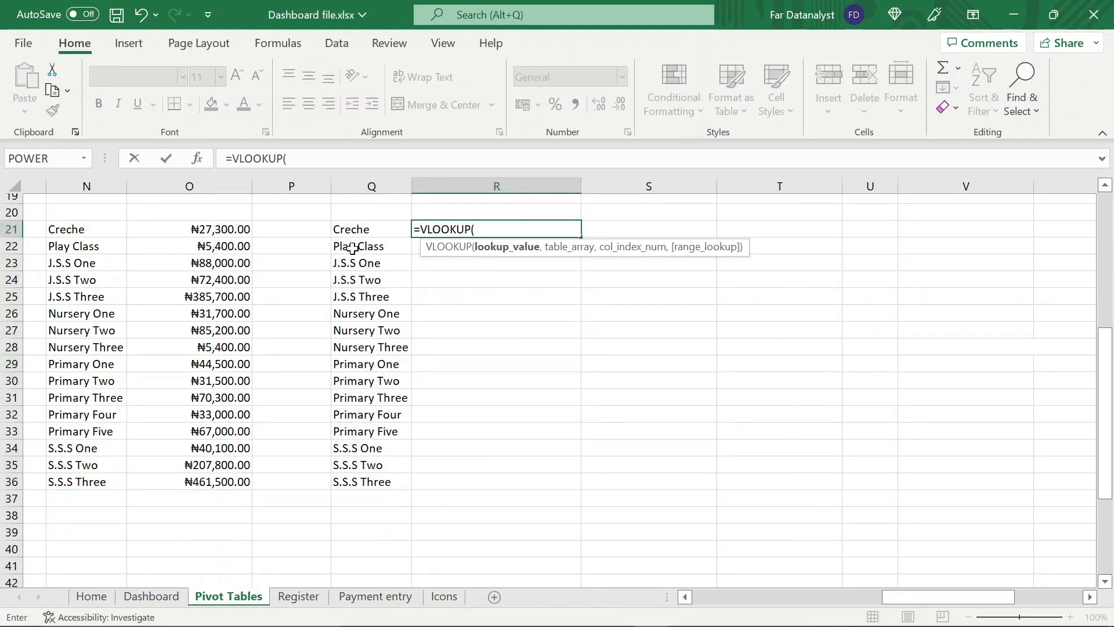
key("ctrl+a")
left_click(360, 470)
key("Tab")
Complete the VLOOKUP in R21 with the absolute PivotTable range $Q$1:$R$18, column index 2 and range lookup 0
scroll(624, 296, "down", 3)
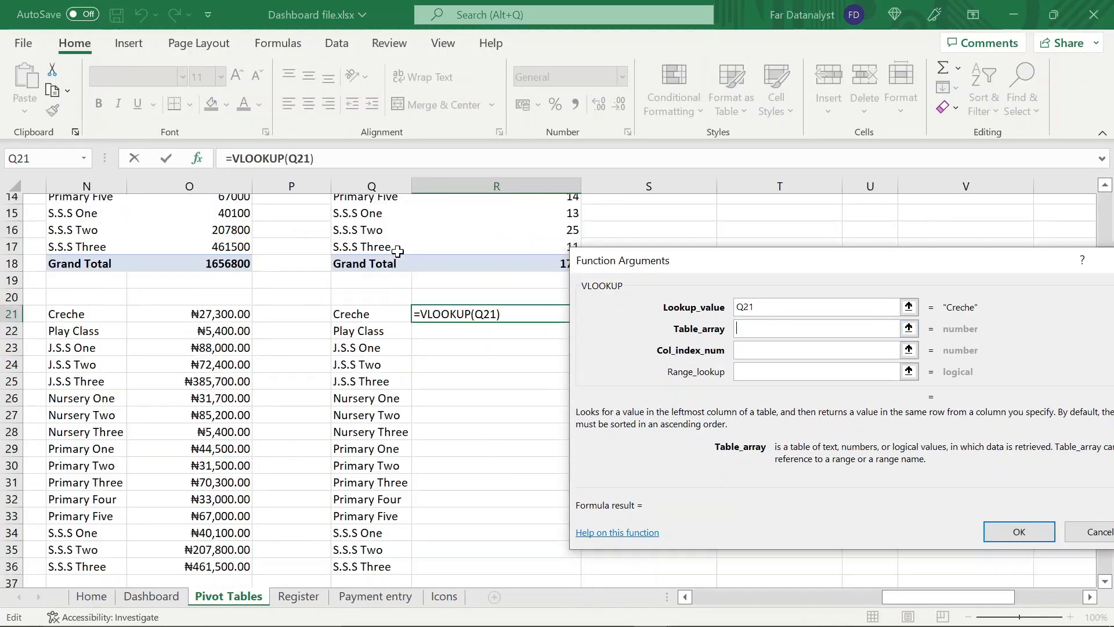
scroll(624, 296, "up", 5)
left_click_drag(624, 296, 698, 284)
left_click_drag(371, 202, 518, 493)
key("F4")
key("Tab")
type("2")
key("Tab")
type("0")
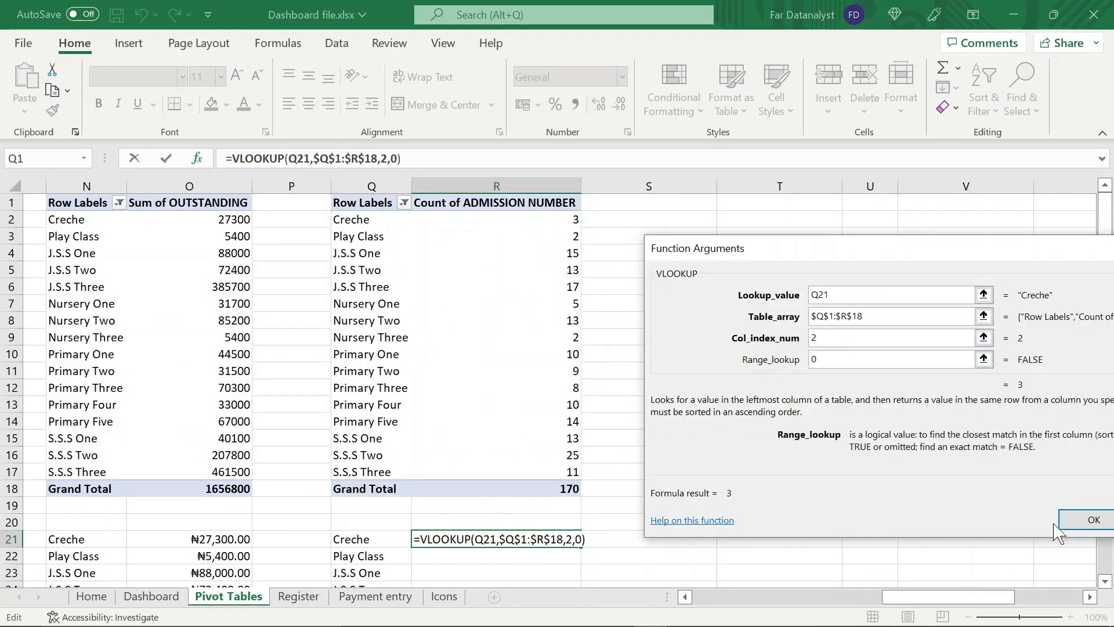
left_click(1071, 520)
Wrap the R21 lookup in IFERROR with 0 as the fallback and fill the formula down through R36
left_click(229, 159)
type("iferror(")
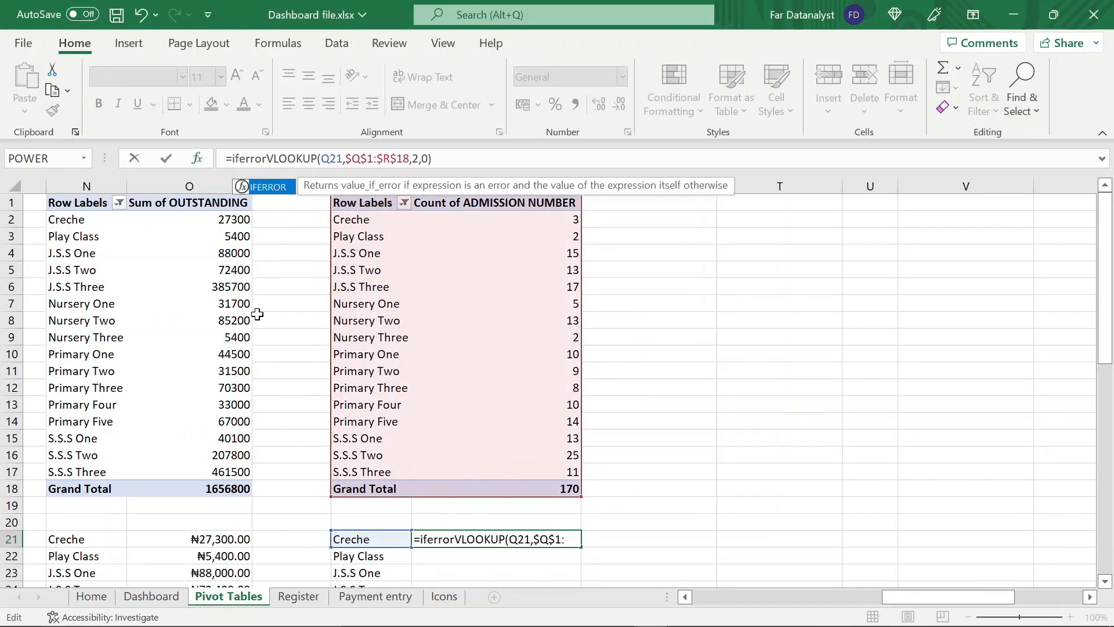
type(",0")
key("Return")
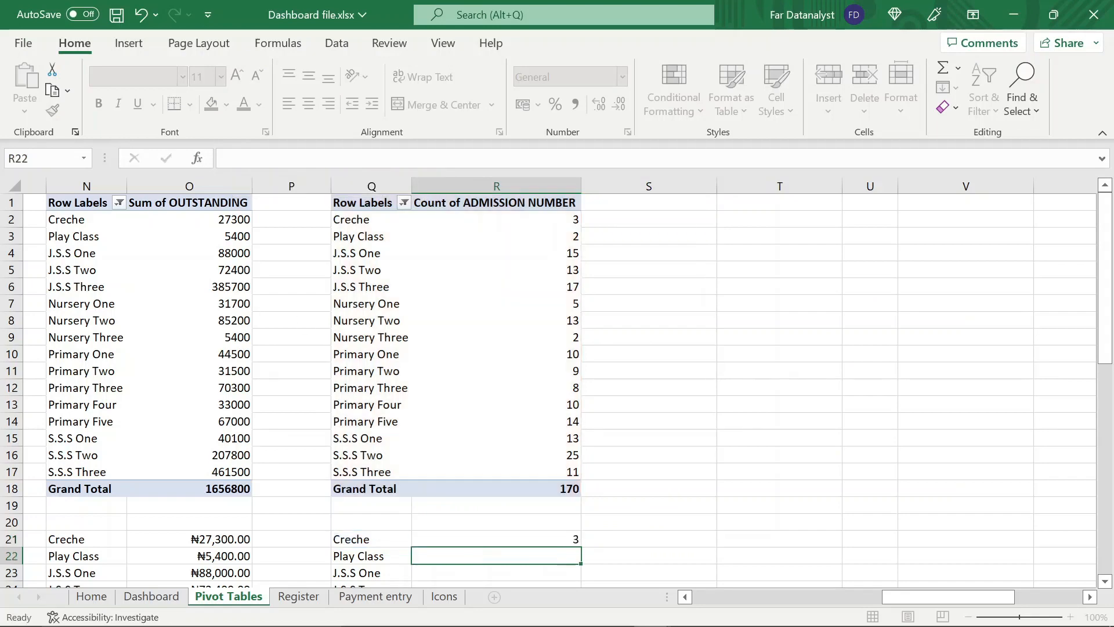
scroll(582, 348, "down", 5)
left_click(578, 295)
left_click_drag(580, 298, 557, 543)
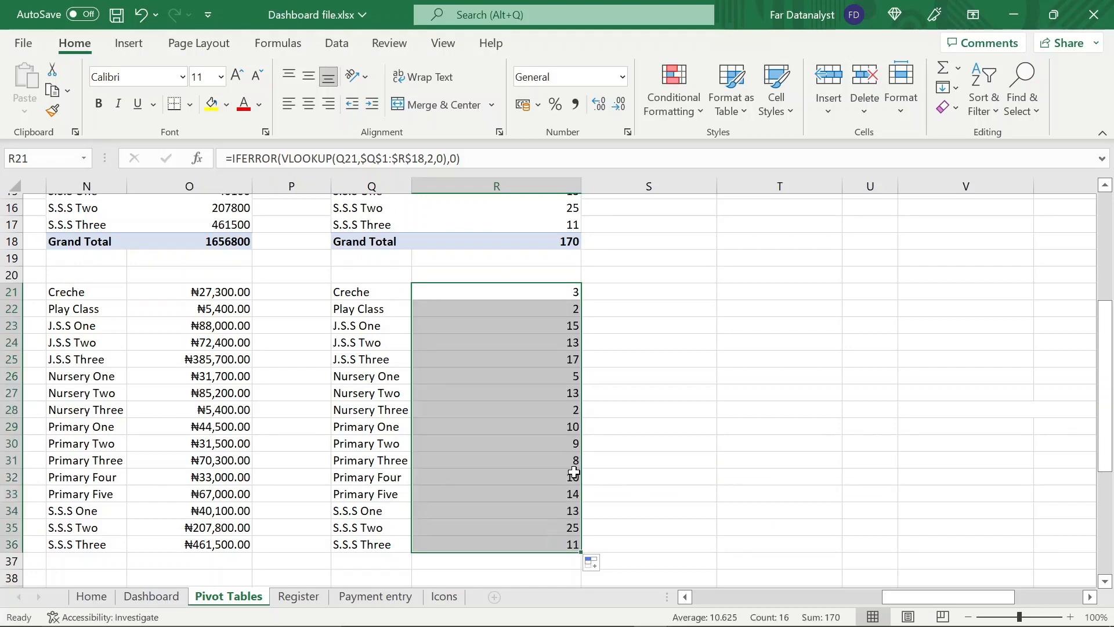
Copy the whole admission count PivotTable, paste it at T1 and fit column U to its contents
scroll(574, 471, "up", 5)
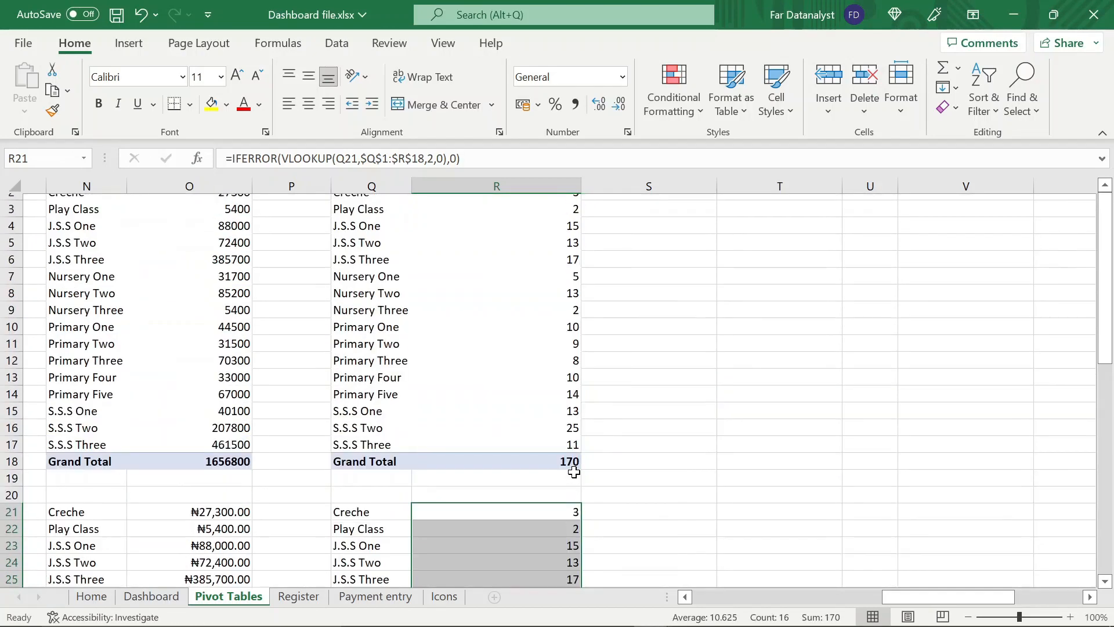
left_click(376, 202)
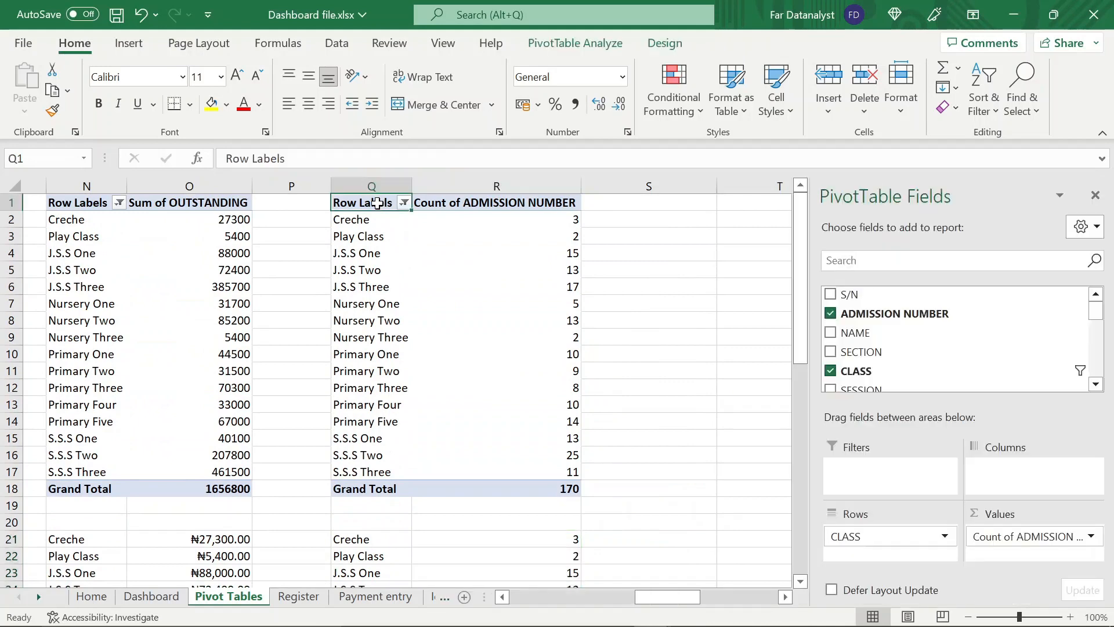
key("shift+Down")
key("shift+Down")
key("shift+Down")
key("shift+Down")
key("shift+Down")
key("shift+Down")
key("shift+Down")
key("shift+Down")
key("shift+Down")
key("shift+Down")
key("shift+Down")
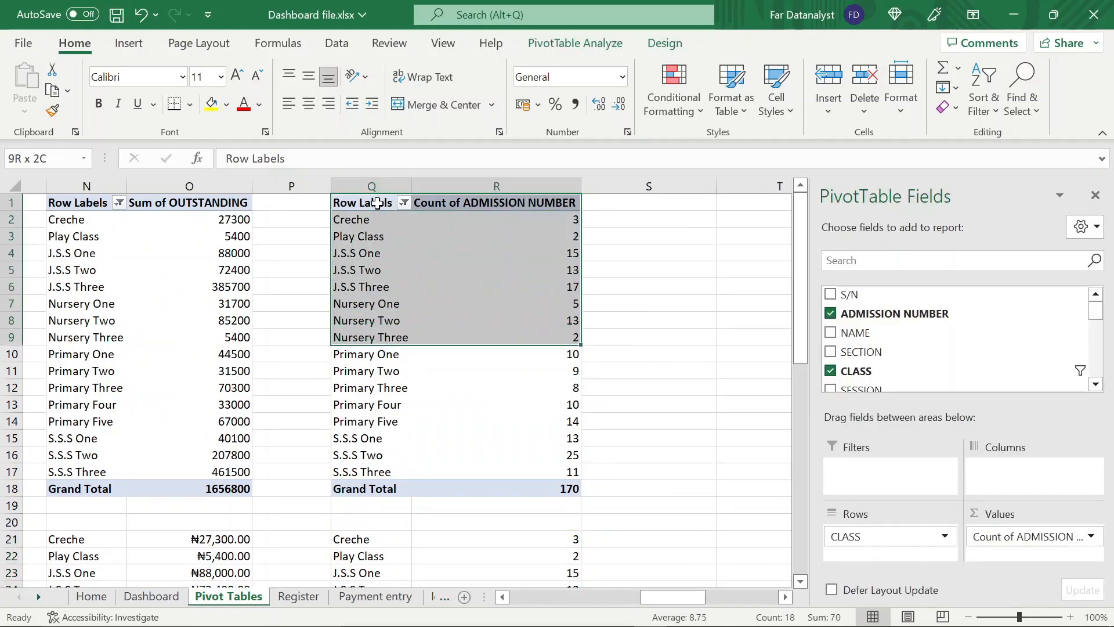
key("shift+Down")
key("shift+Down")
key("shift+Down")
key("shift+Down")
key("shift+Down")
key("shift+Down")
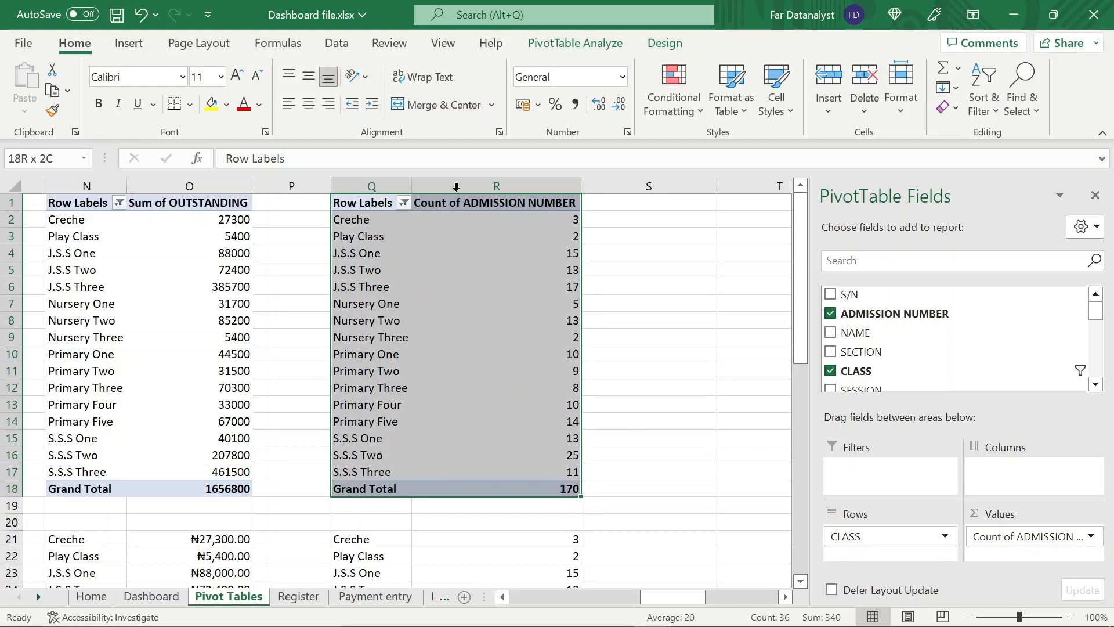
key("ctrl+c")
left_click(729, 202)
key("ctrl+v")
left_click(870, 236)
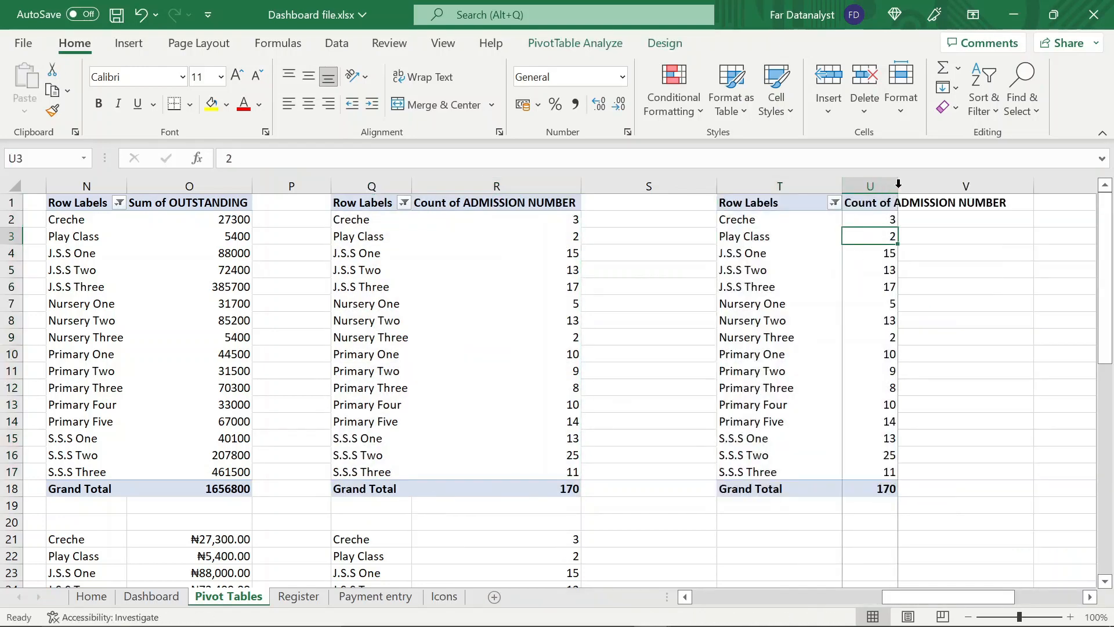
double_click(898, 184)
In the PivotTable at T1, replace Count of ADMISSION NUMBER with Sum of OUTSTANDING in the values
scroll(485, 292, "right", 5)
left_click(485, 291)
left_click(575, 44)
left_click(1029, 69)
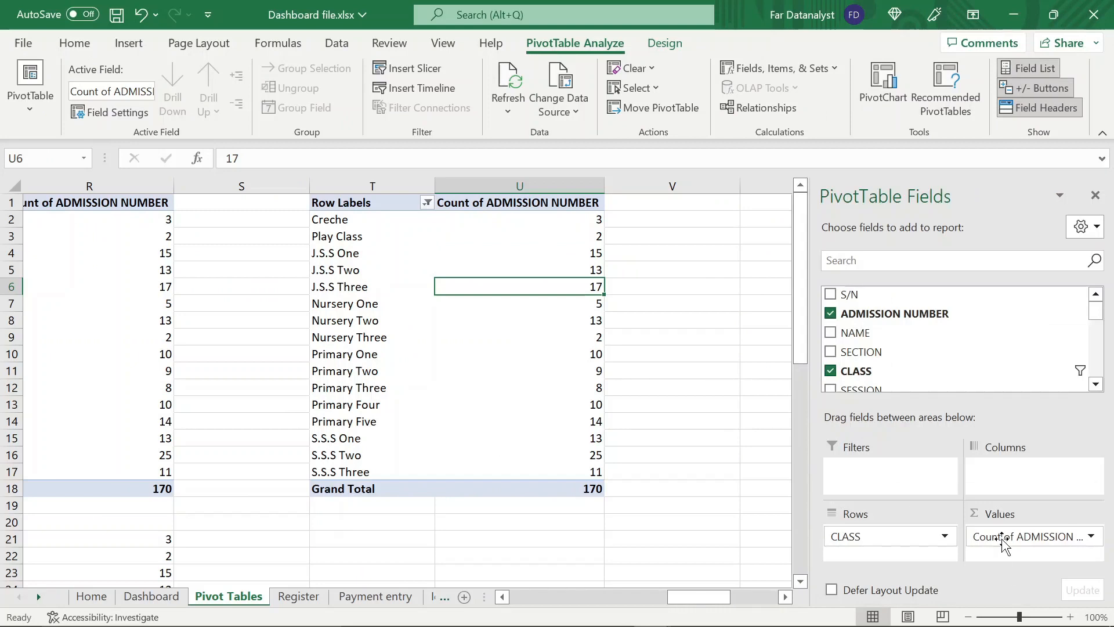
left_click_drag(1002, 539, 1028, 537)
scroll(931, 325, "down", 5)
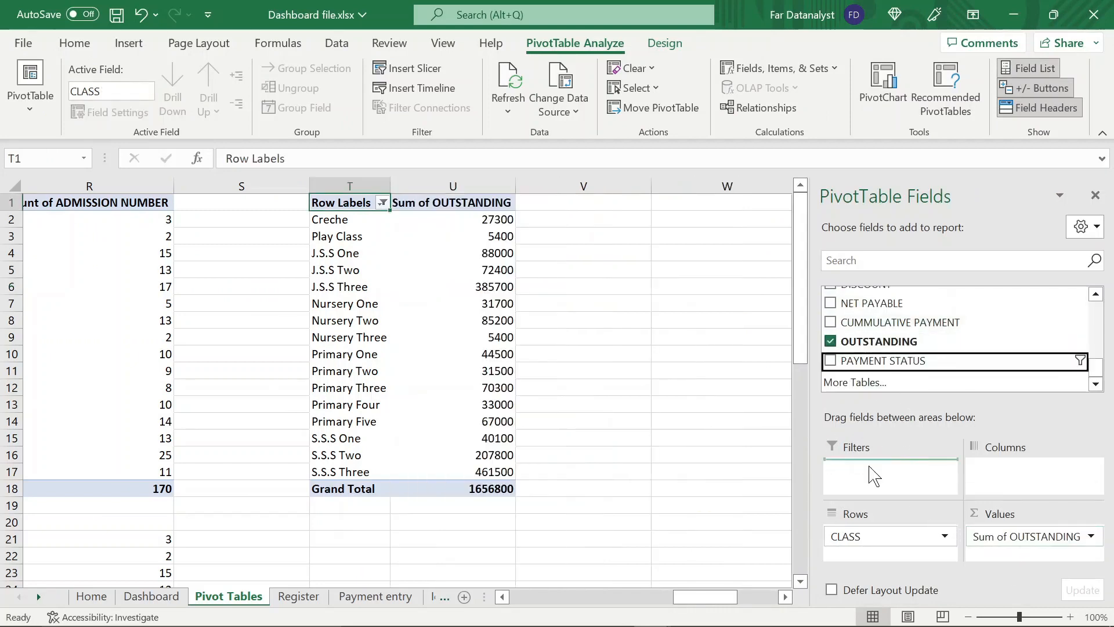
Add PAYMENT STATUS as a report filter of this PivotTable and include only Paid nothing and Paid part
left_click_drag(873, 476, 875, 475)
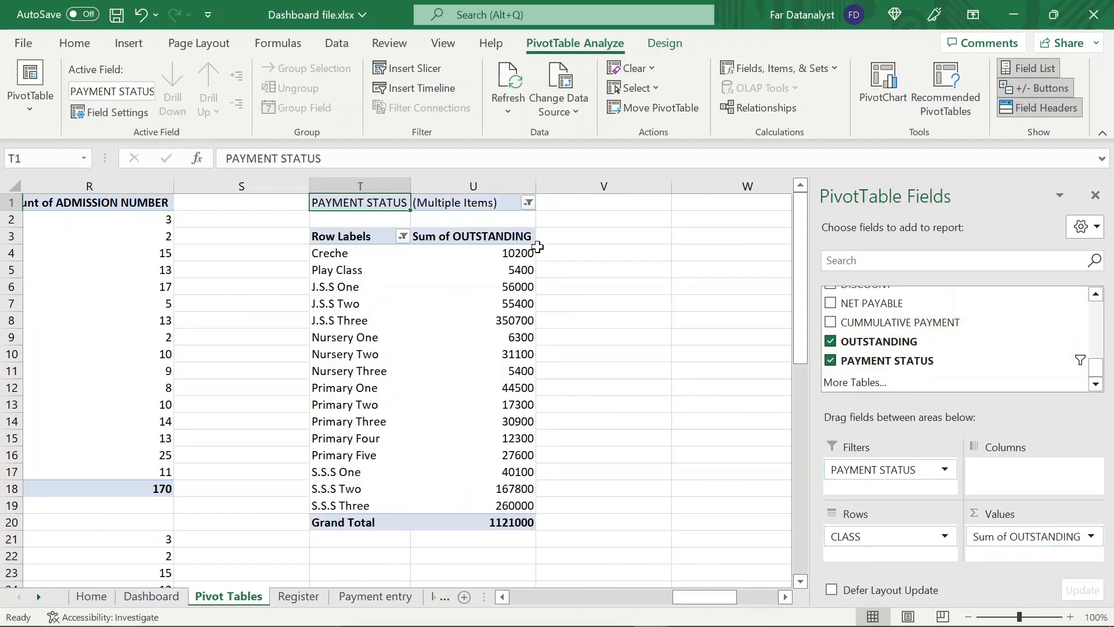
left_click(528, 203)
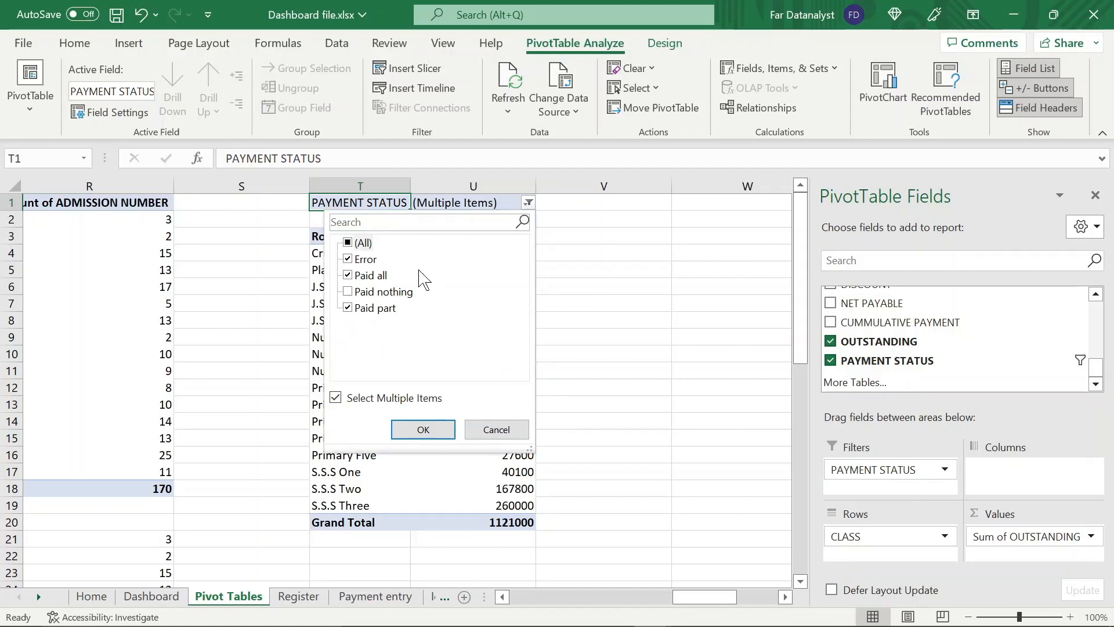
left_click(350, 278)
left_click(350, 261)
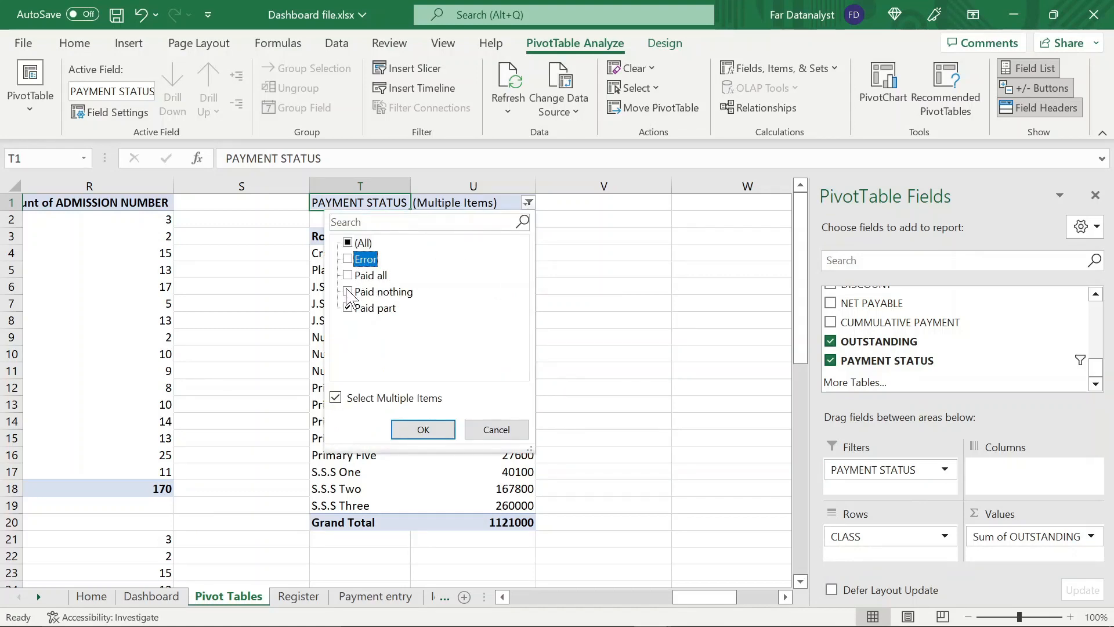
left_click(350, 293)
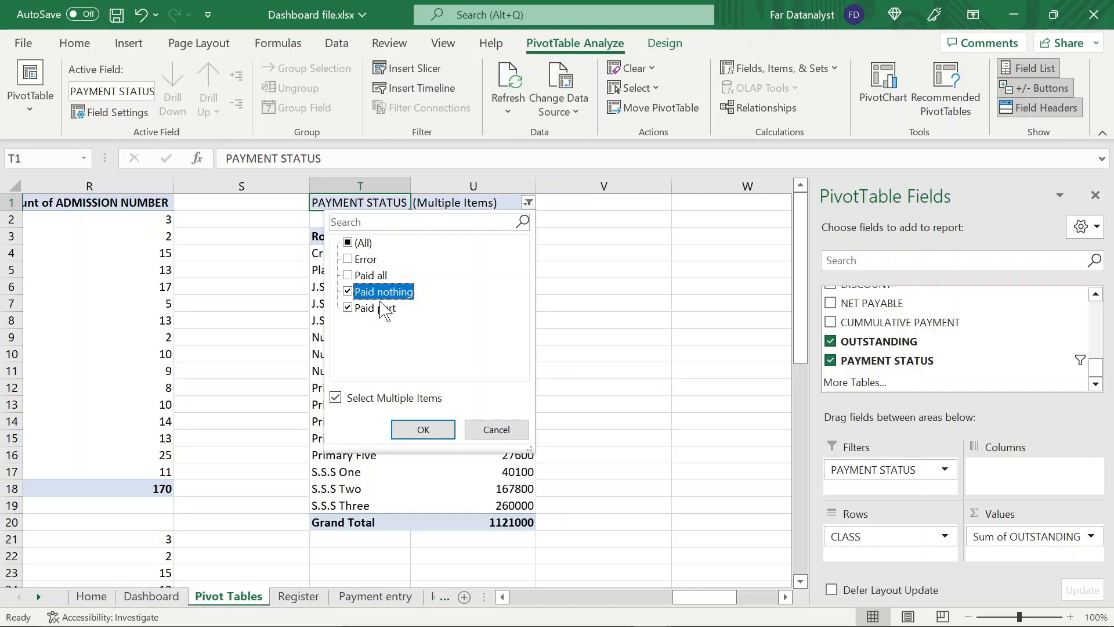
left_click(423, 430)
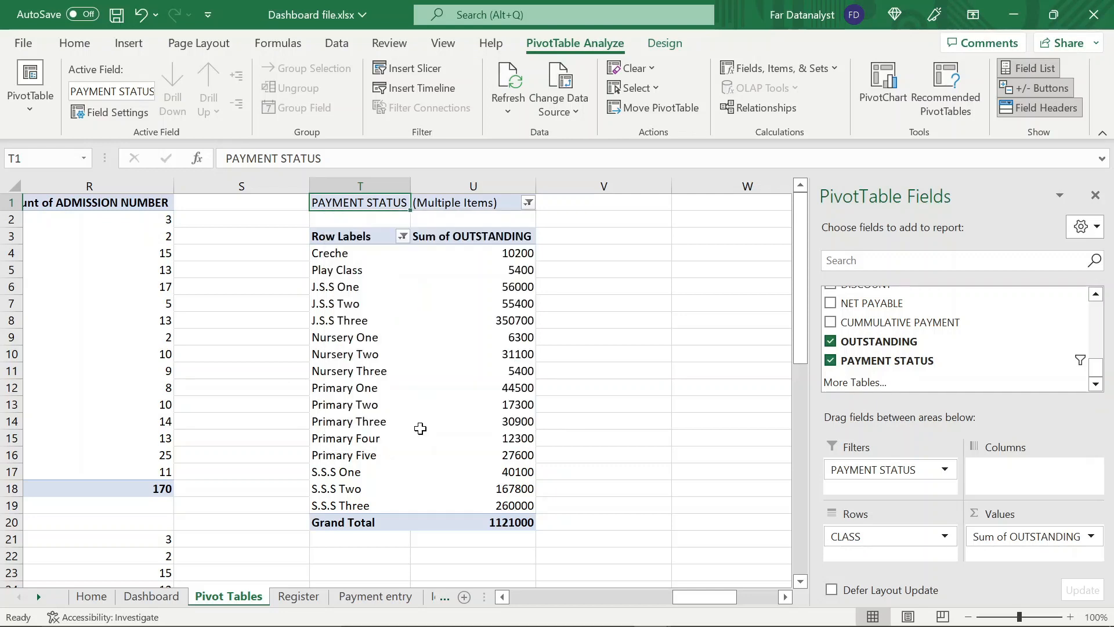
Summarize the OUTSTANDING values by Count and check the class counts and grand total
left_click(502, 239)
right_click(503, 239)
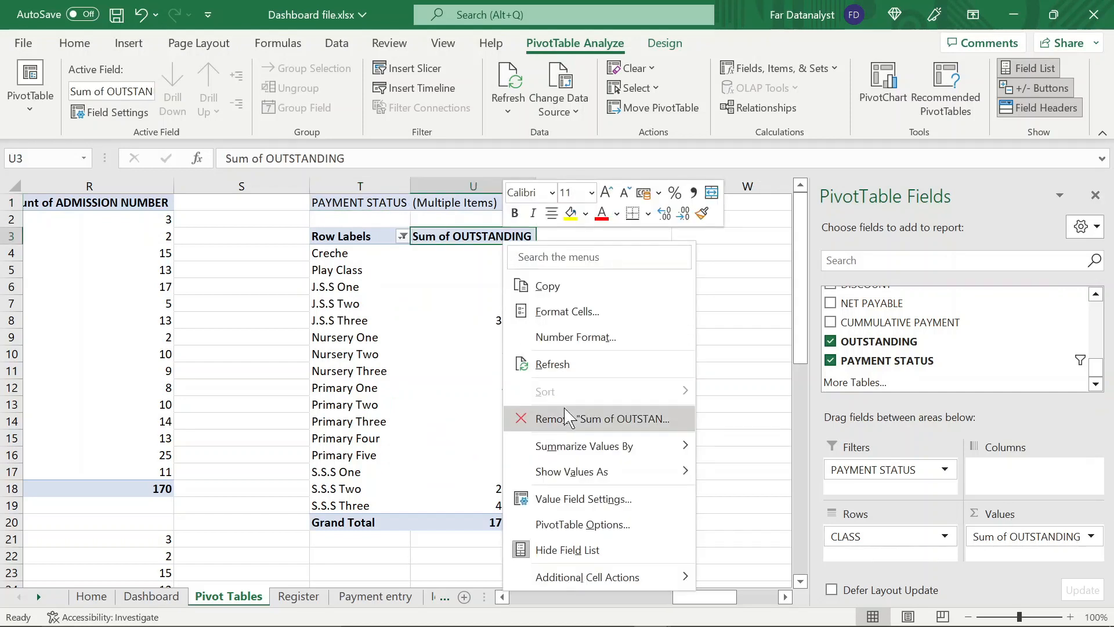
mouse_move(650, 445)
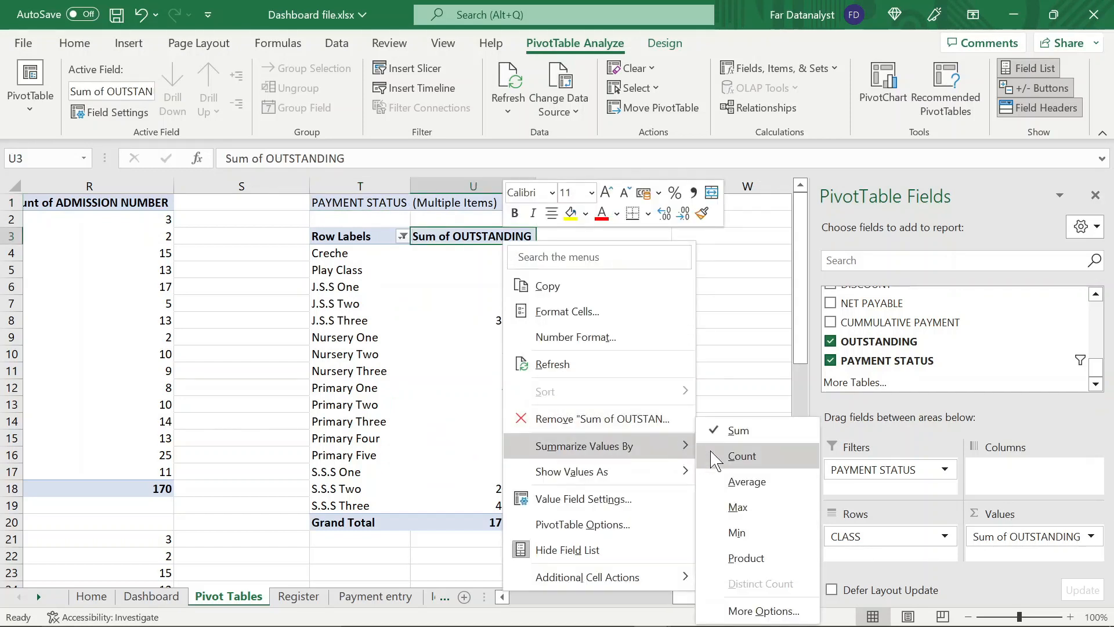
left_click(741, 456)
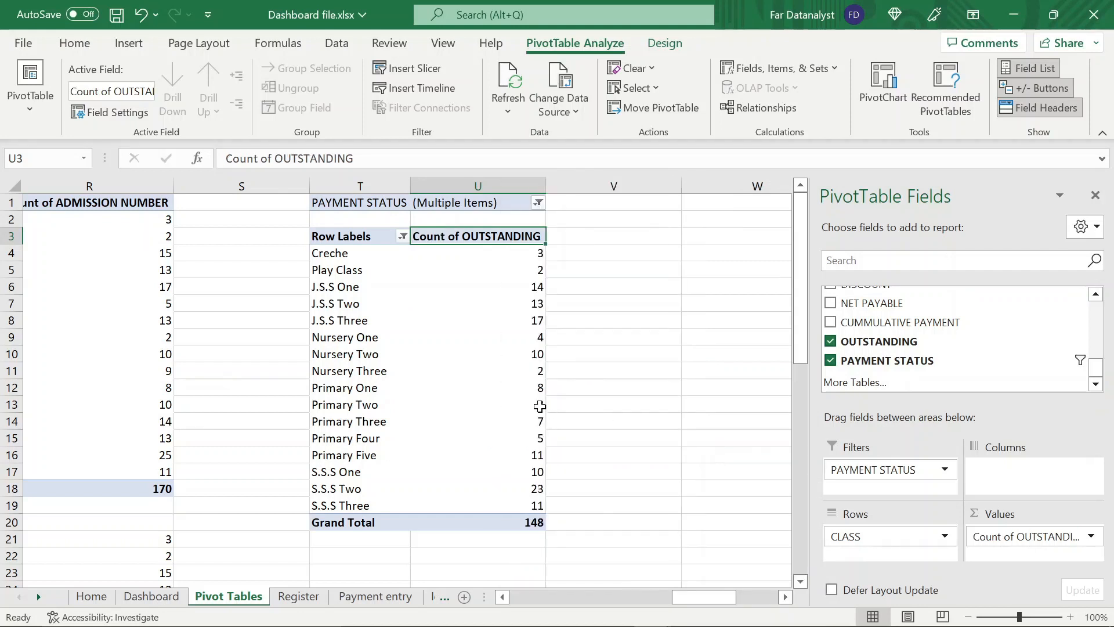
left_click(529, 404)
left_click(504, 271)
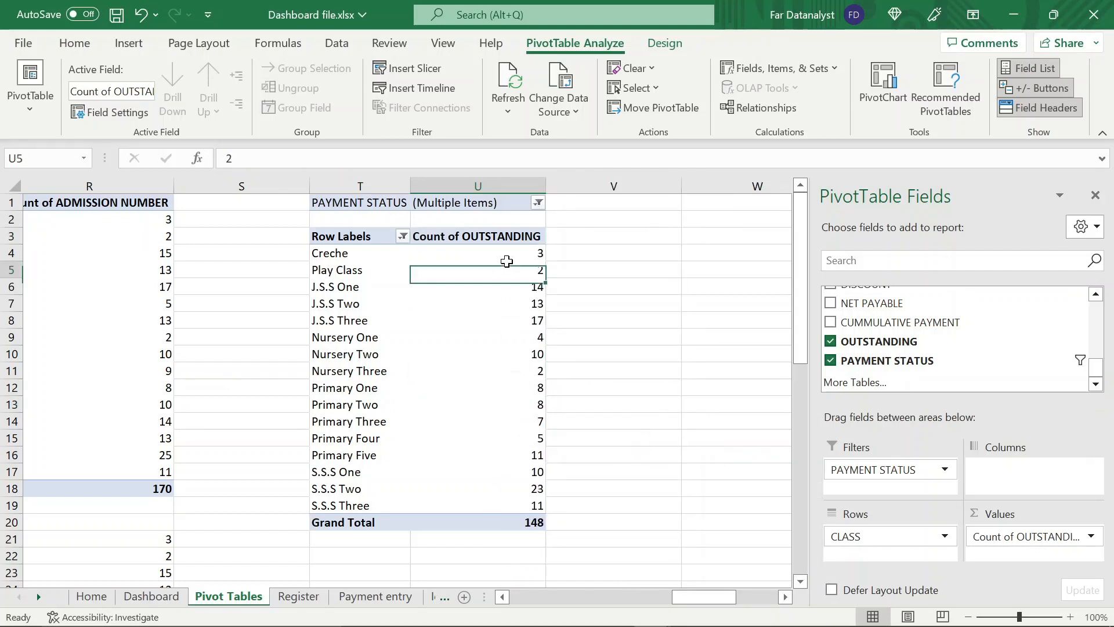
left_click(497, 522)
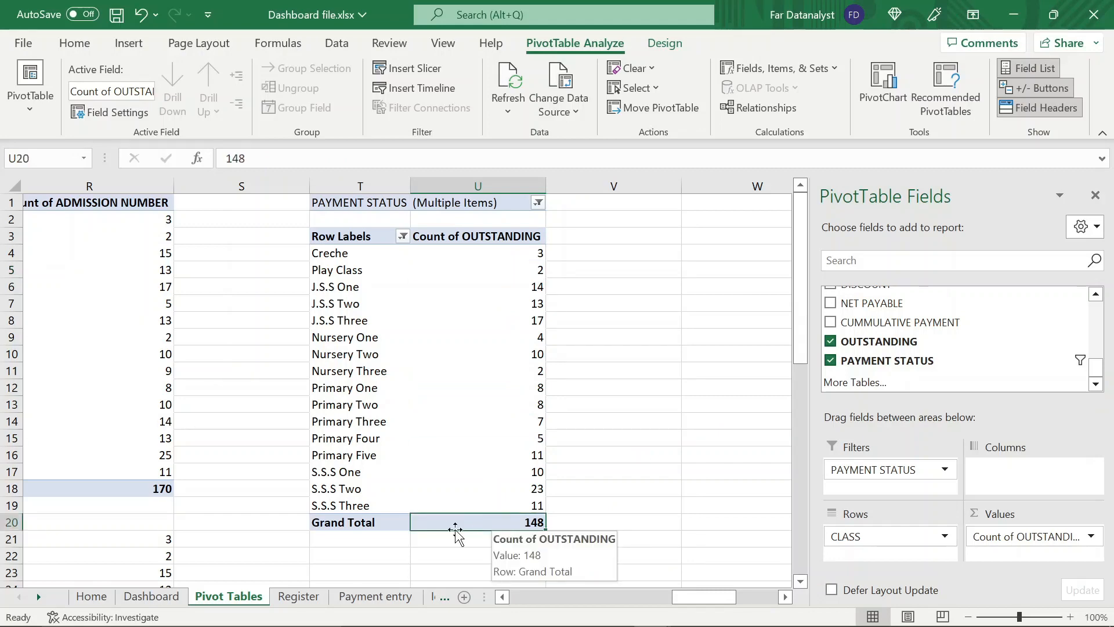
Copy the class names Creche through S.S.S Three from the OUTSTANDING count PivotTable and paste them starting at T23
left_click(354, 253)
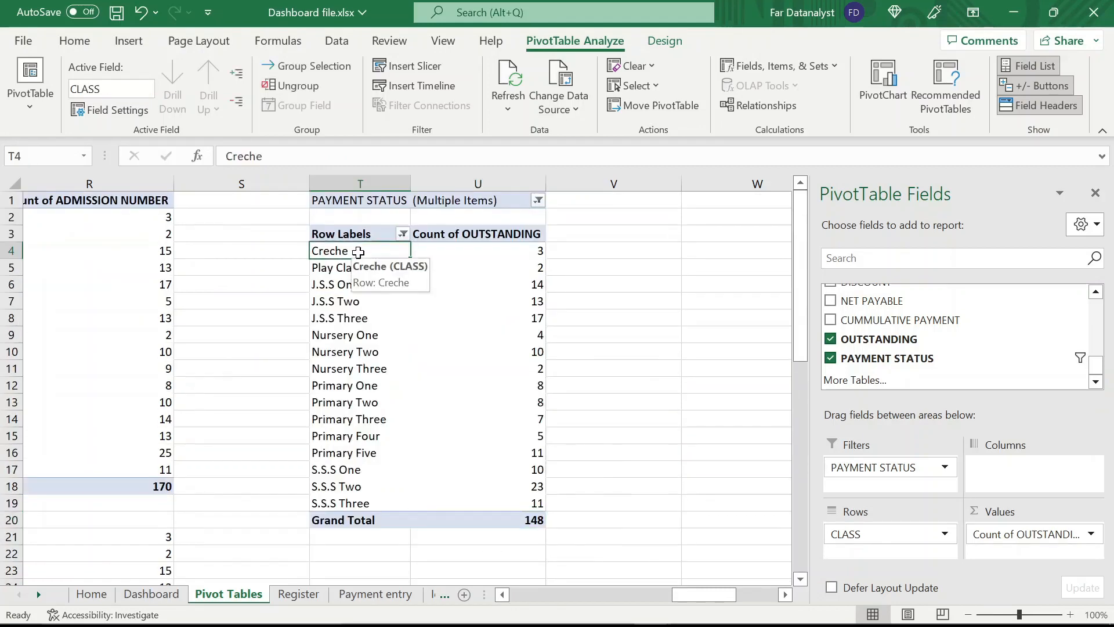
key("ctrl+shift+Down")
key("shift+Up")
key("ctrl+c")
scroll(396, 293, "down", 8)
scroll(395, 293, "up", 4)
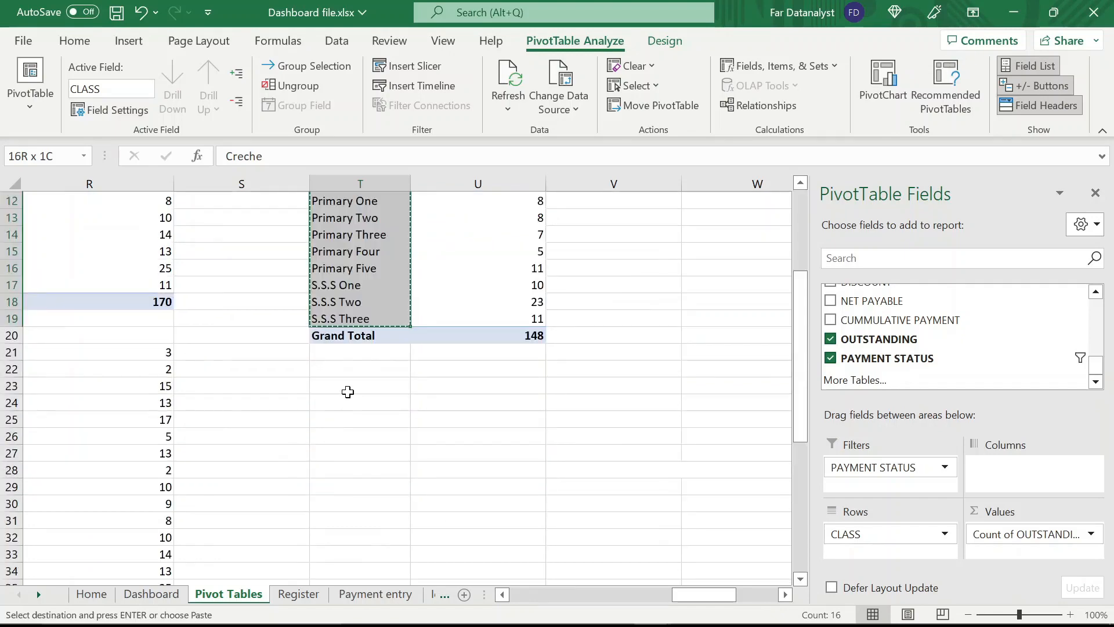
left_click(348, 389)
key("Return")
In U23, start a VLOOKUP with function arguments shown and use the class name in T23 as the lookup value
left_click(470, 387)
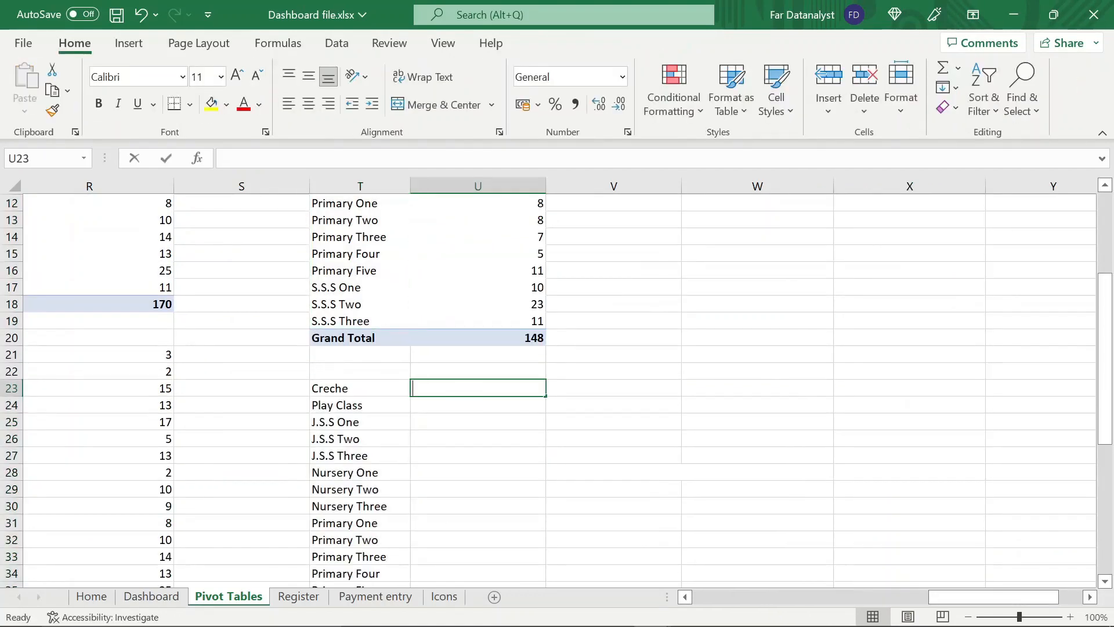
type("=vloo")
key("Tab")
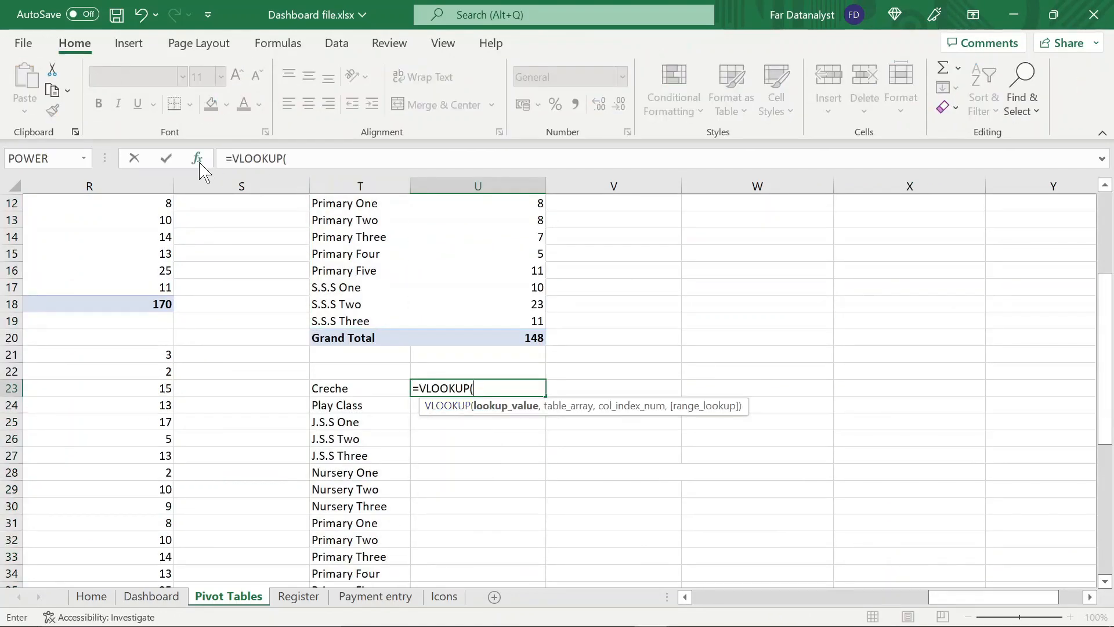
left_click(198, 160)
left_click(359, 389)
Set the U23 lookup's table array to the absolute range $T$3:$U$20, with column index 2 and range lookup 0
left_click(743, 370)
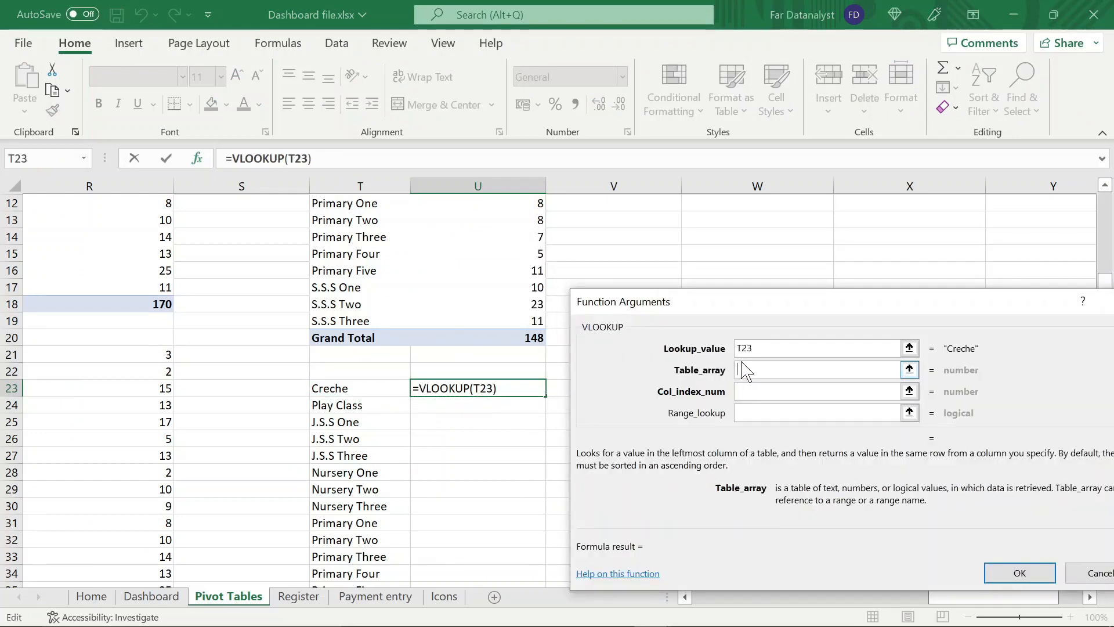
scroll(406, 348, "up", 4)
left_click_drag(348, 236, 523, 522)
key("F4")
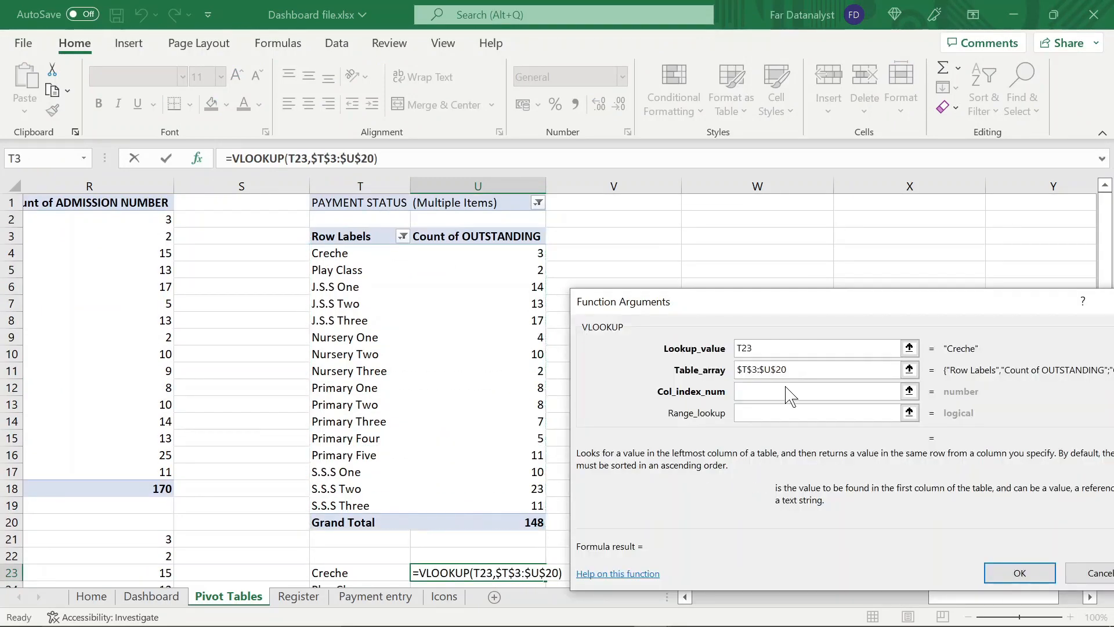
left_click(790, 391)
type("2")
left_click(789, 413)
type("0")
Wrap the U23 lookup in IFERROR with 0 as the fallback value and enter the formula
left_click(231, 159)
type("if")
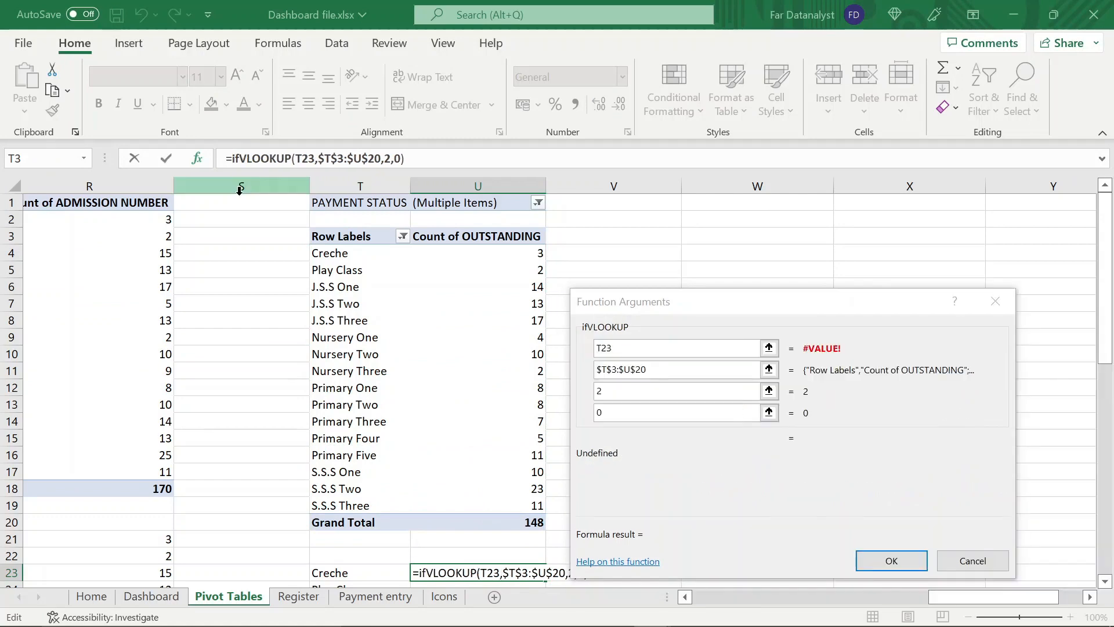
type("error(")
key("End")
type(",0)")
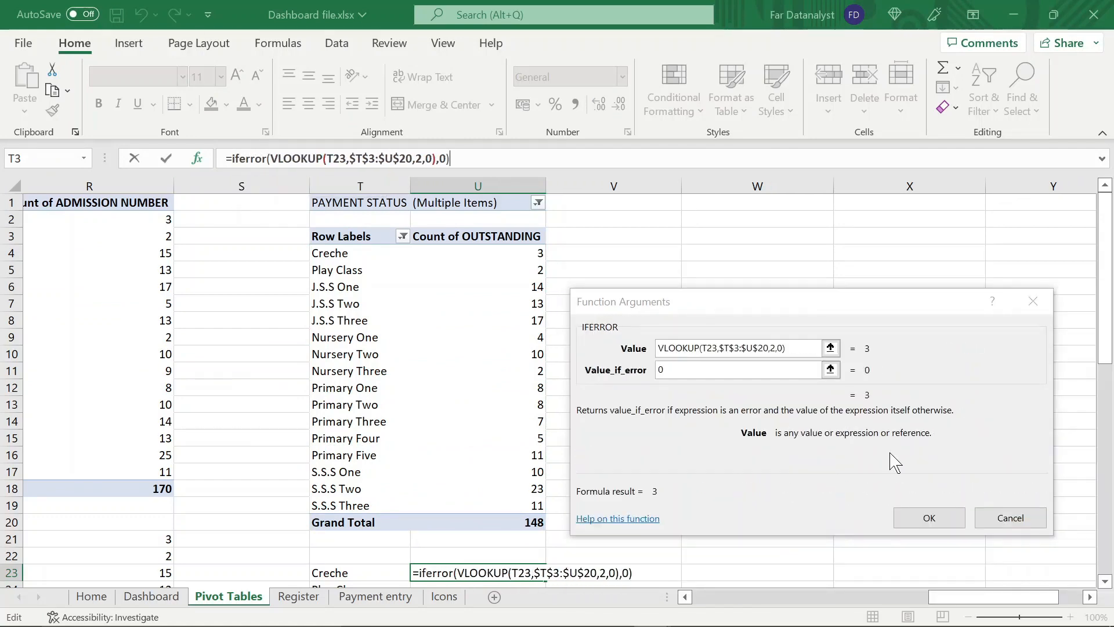
key("Return")
Fill the U23 formula down through U38 for all the class names
scroll(510, 423, "down", 5)
left_click_drag(545, 388, 519, 557)
left_click(521, 518)
left_click(511, 303)
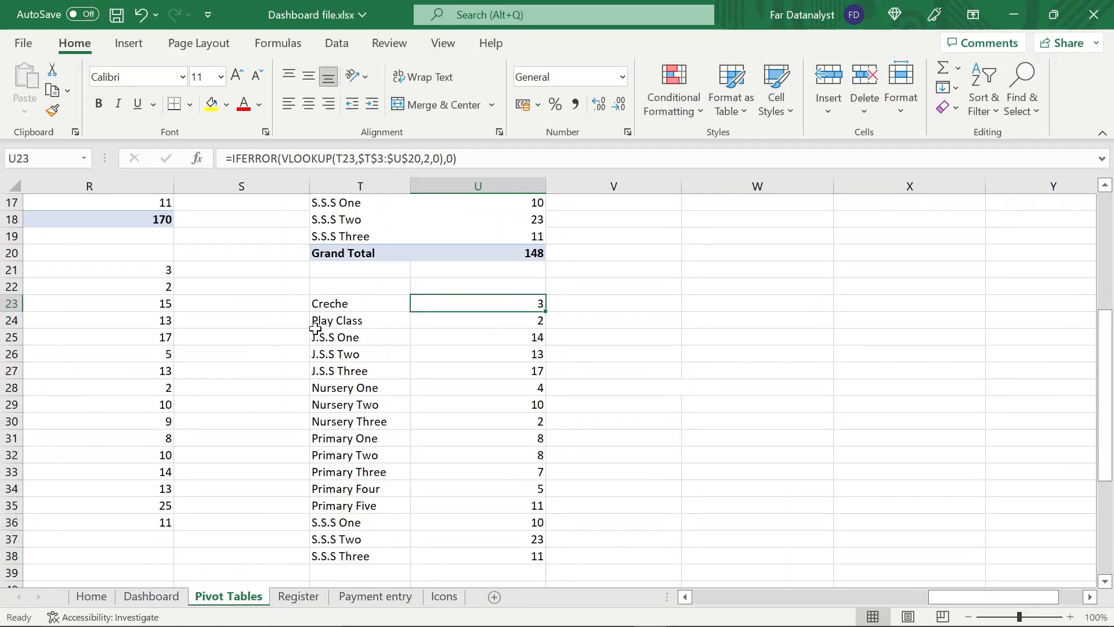
Check the lookup table of debtor counts beside the other class tables, and return to the Dashboard sheet
scroll(470, 311, "left", 1)
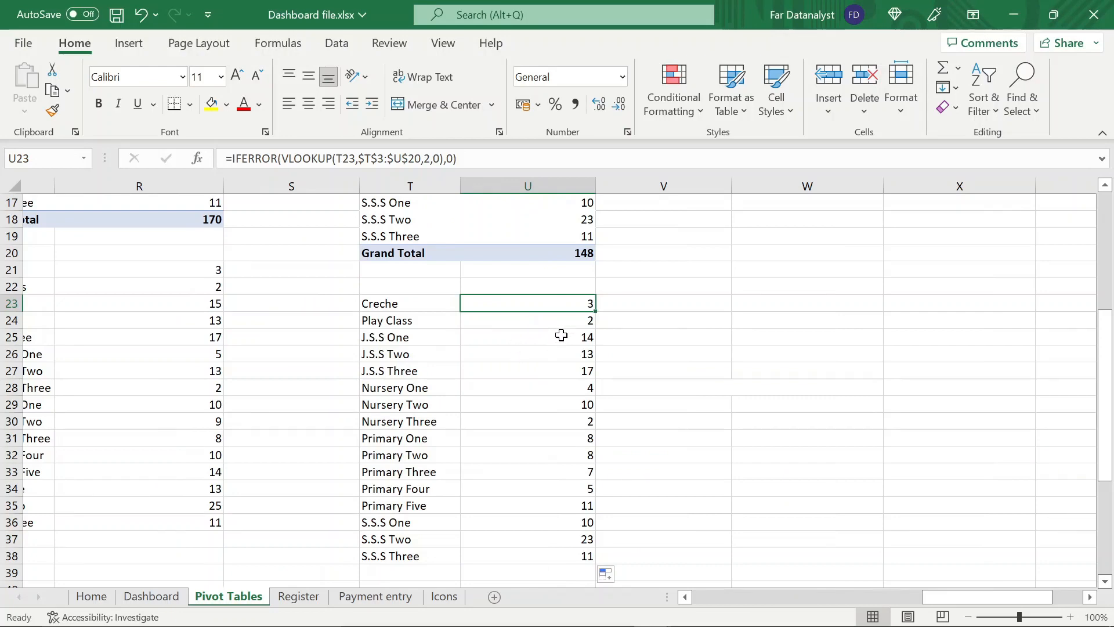
left_click(561, 335)
scroll(538, 444, "down", 2)
scroll(537, 444, "up", 2)
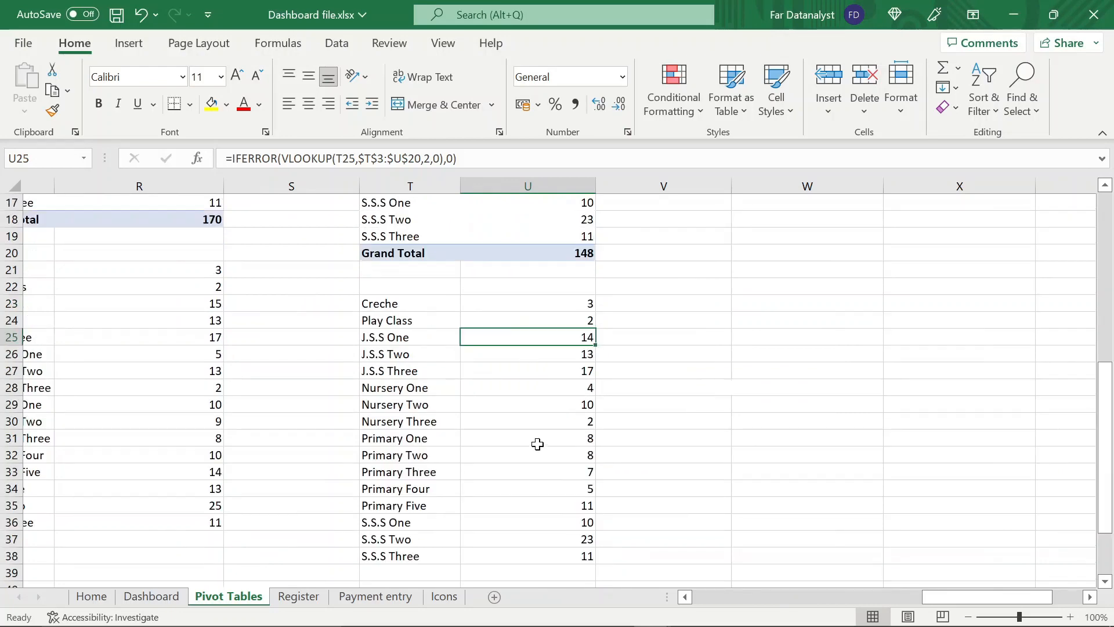
scroll(537, 444, "up", 5)
scroll(537, 444, "left", 3)
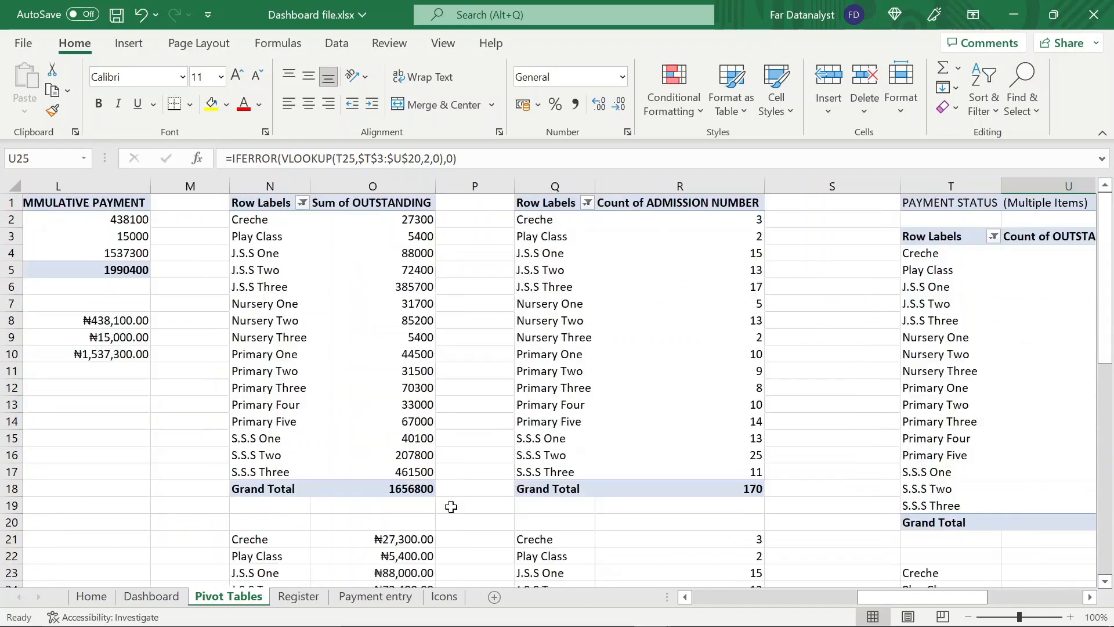
left_click(172, 604)
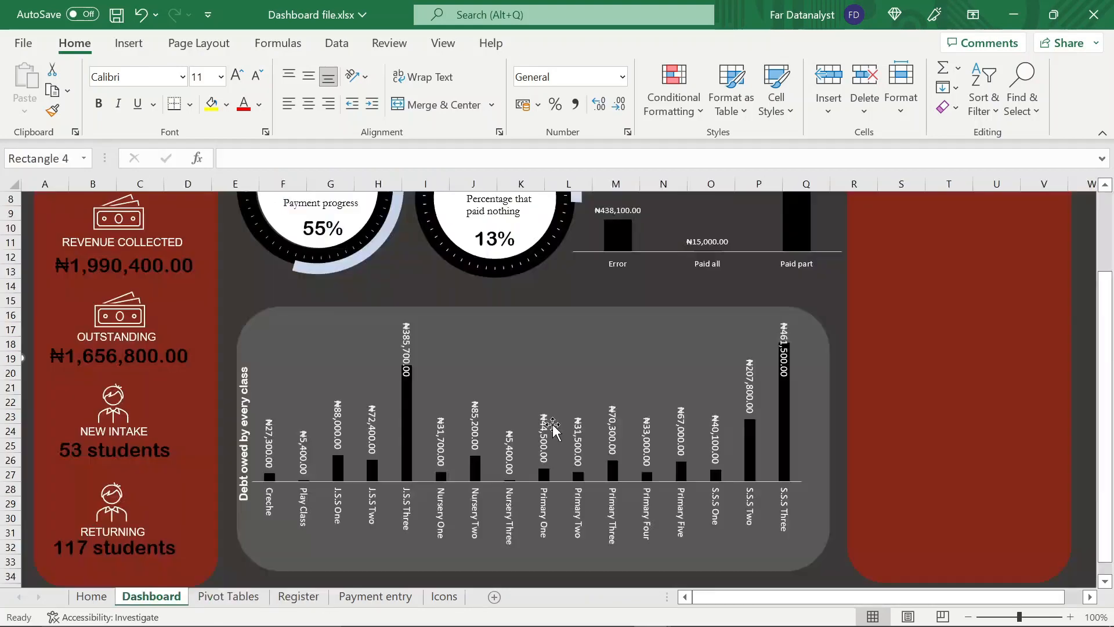
scroll(786, 343, "up", 4)
left_click(128, 43)
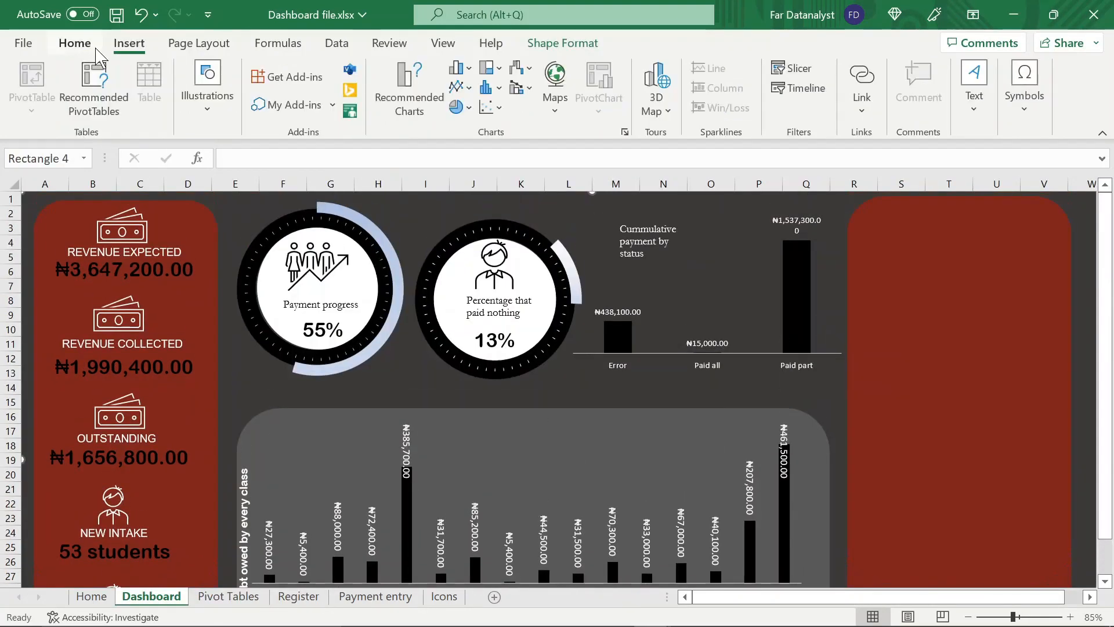
left_click(207, 87)
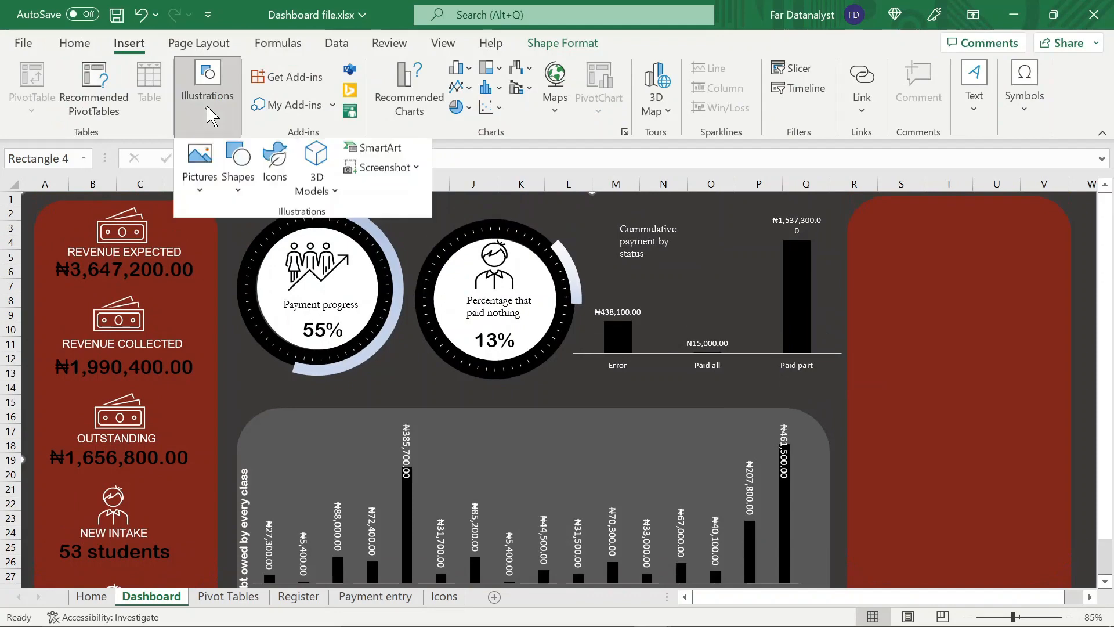
left_click(274, 171)
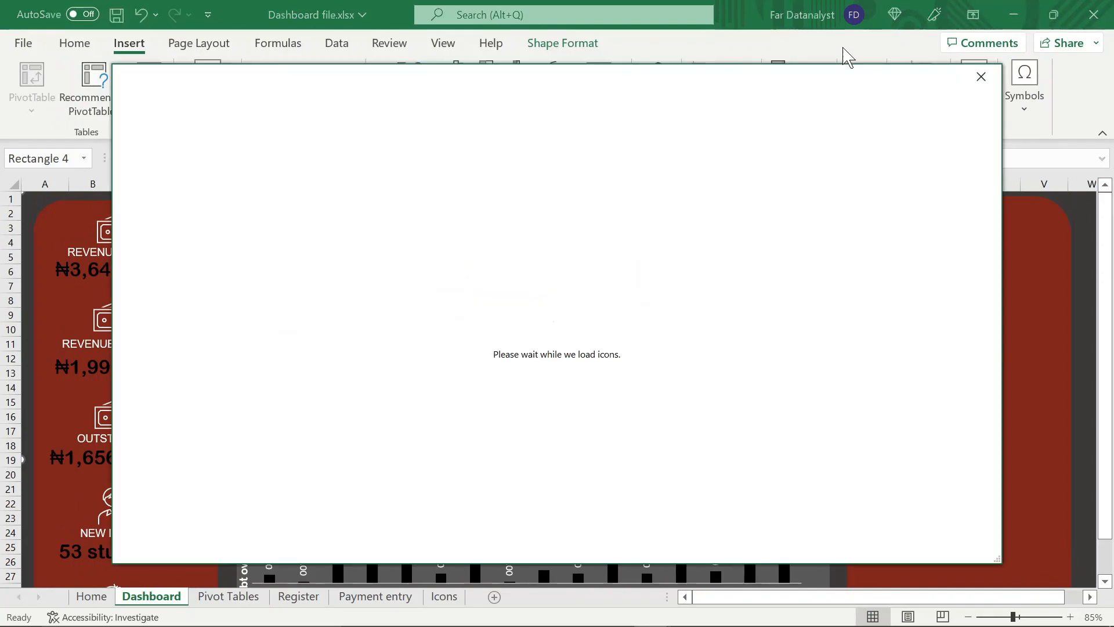
left_click(980, 76)
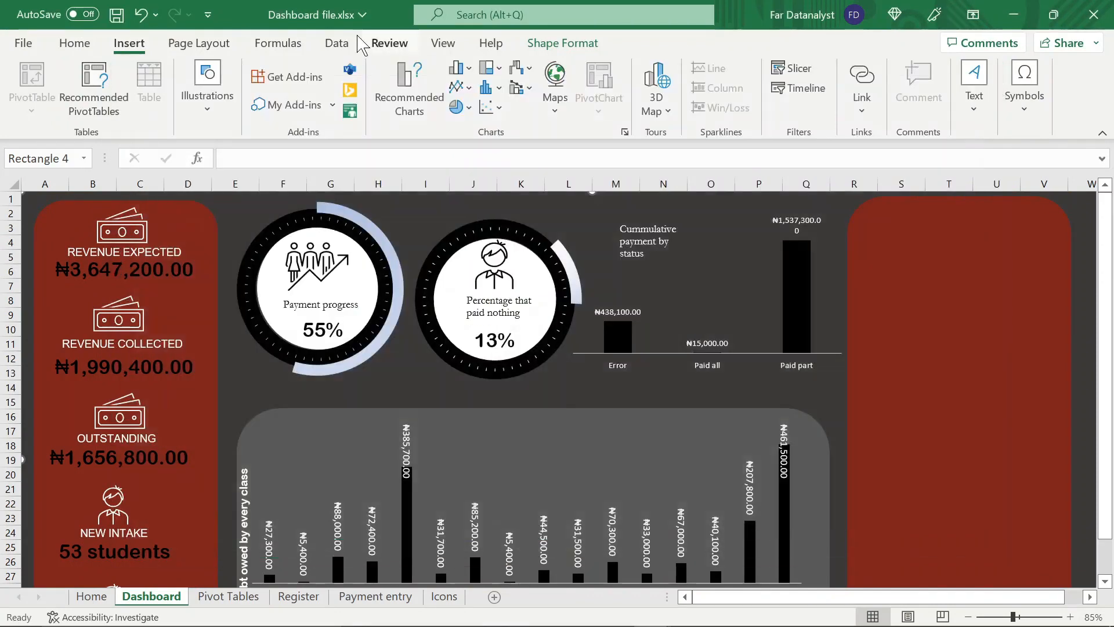
Draw a rounded rectangle about 1.27 cm high and 2.57 cm wide near the top of the empty red panel
left_click(212, 99)
left_click(232, 181)
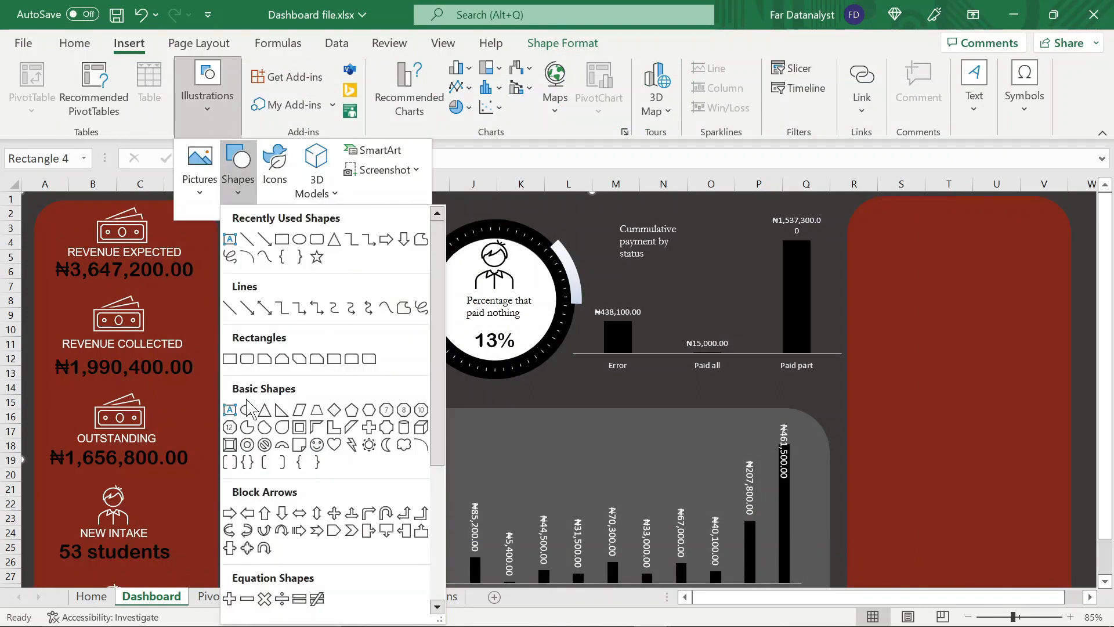
left_click(248, 358)
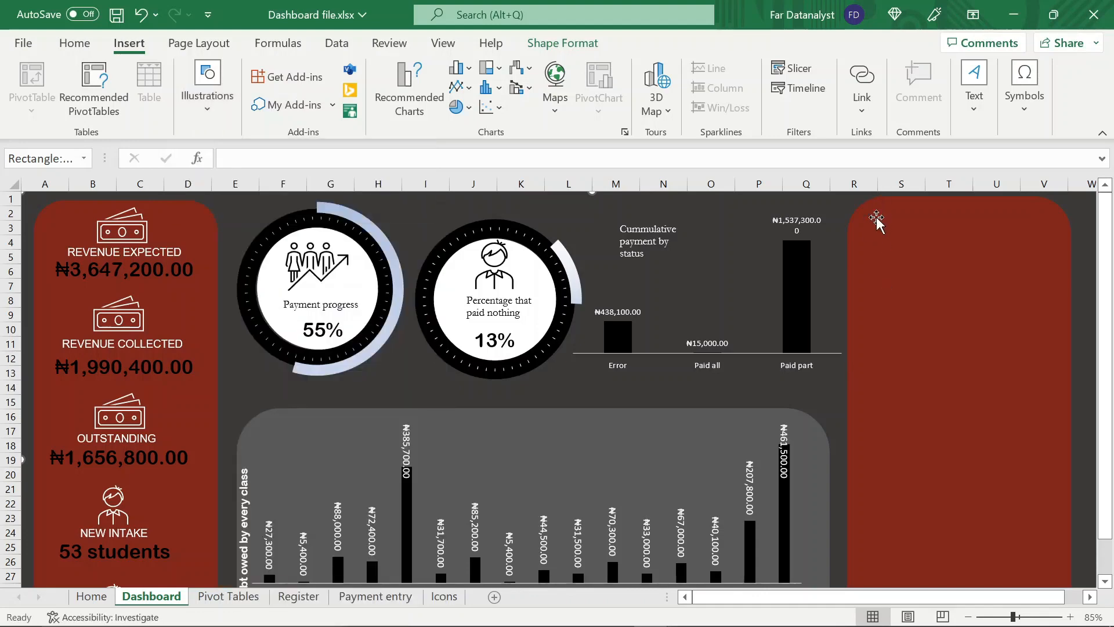
left_click(880, 195)
left_click_drag(892, 195, 916, 194)
left_click_drag(952, 230, 1006, 230)
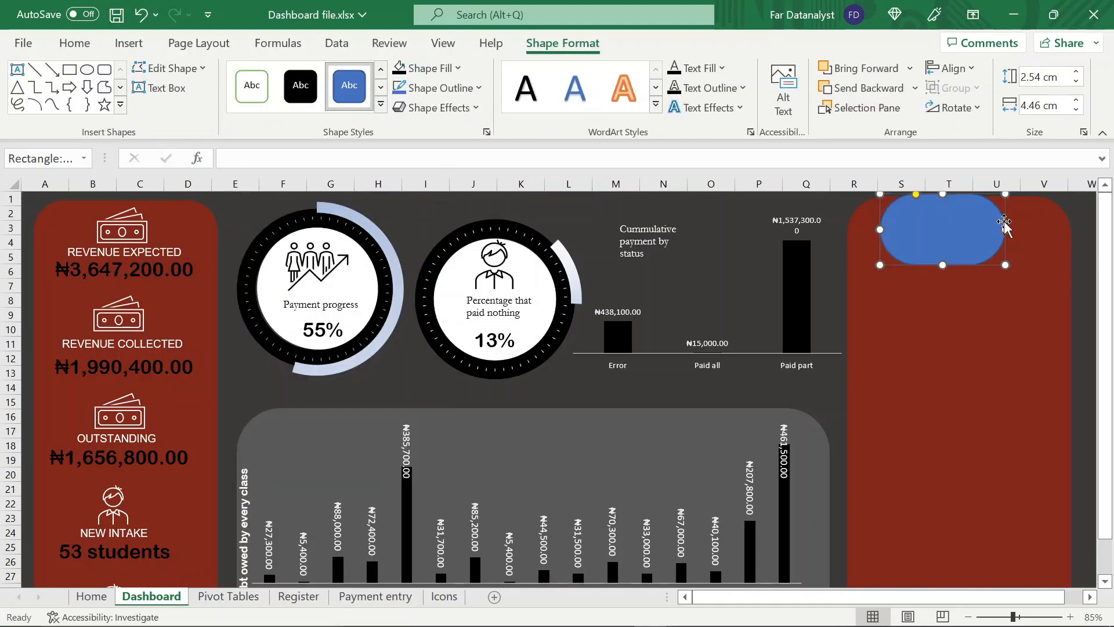
left_click_drag(943, 195, 952, 229)
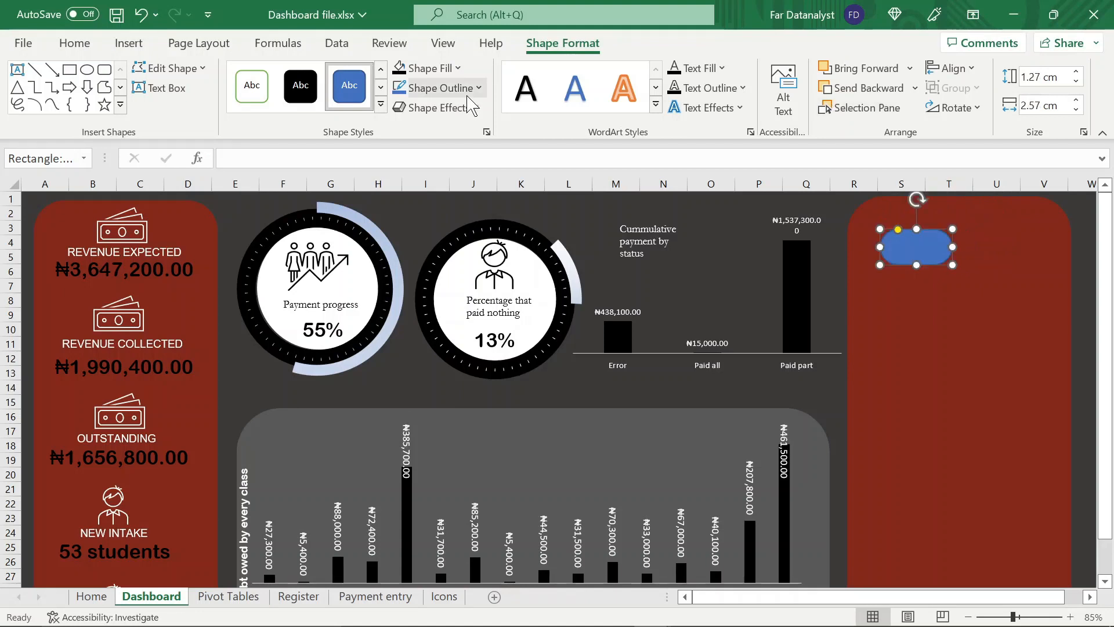
Give the rounded rectangle a black fill without outline, and fit it into the red panel's upper-left corner at about 1.19 by 2.66 cm
left_click(471, 91)
left_click(414, 326)
left_click(429, 67)
left_click(414, 157)
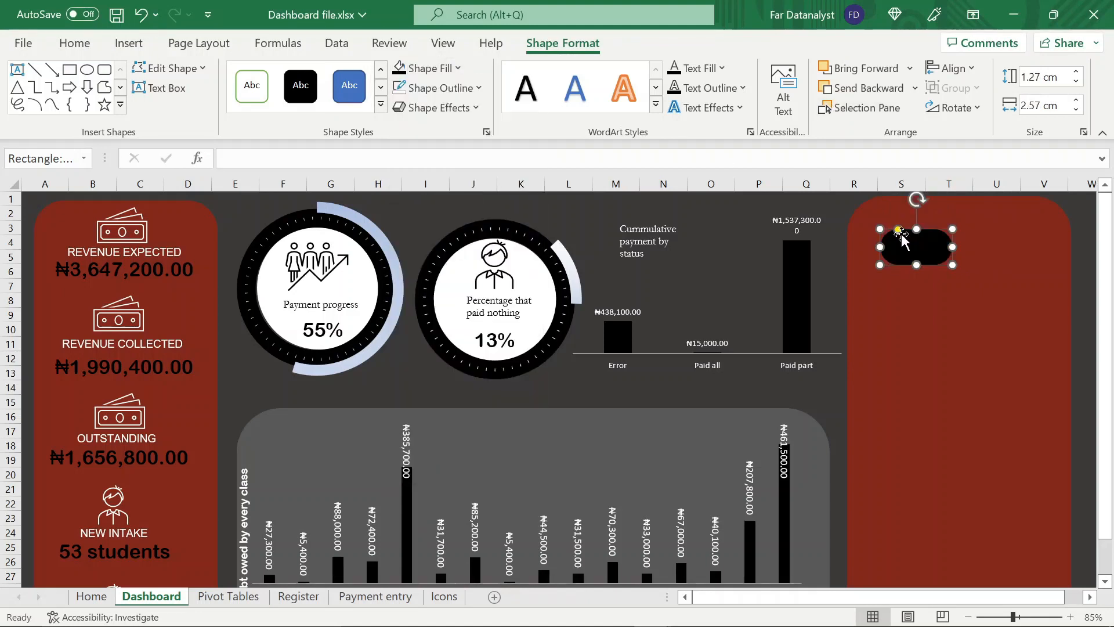
left_click_drag(953, 247, 917, 221)
left_click_drag(938, 203, 935, 206)
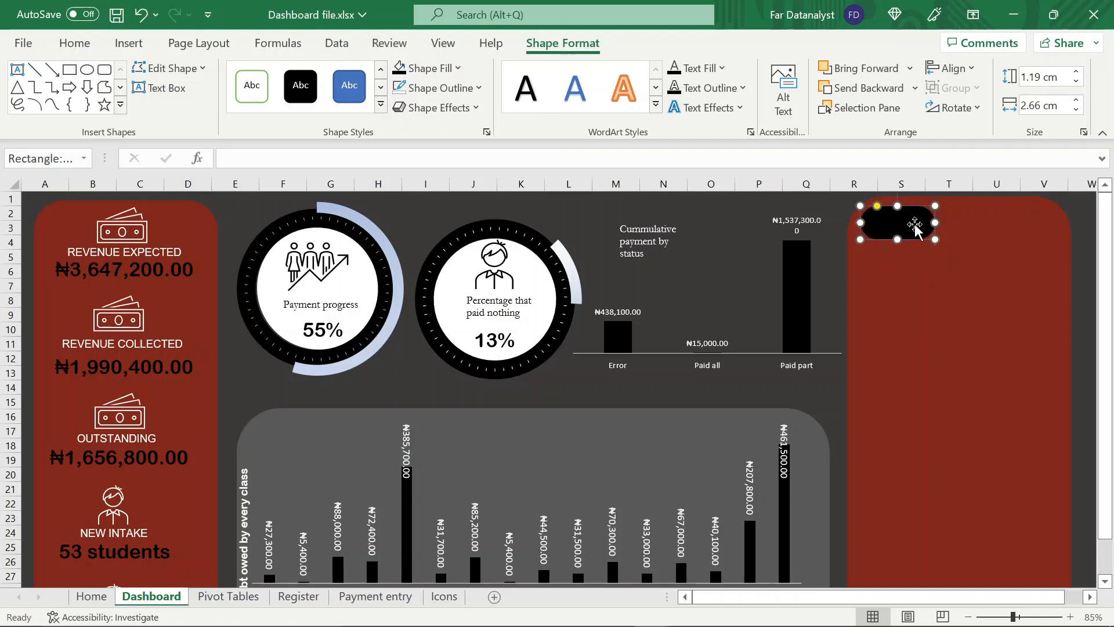
Duplicate the black rounded rectangle twice and place the copies in a row beside it across the red panel
key("ctrl+c")
key("ctrl+v")
key("ctrl+v")
left_click_drag(86, 220, 1053, 238)
left_click_drag(891, 230, 888, 228)
left_click_drag(954, 224, 951, 225)
left_click_drag(914, 224, 910, 224)
Narrow all three black shapes to about 2.32 cm and move them so the row fits inside the red panel
left_click(995, 227, "ctrl")
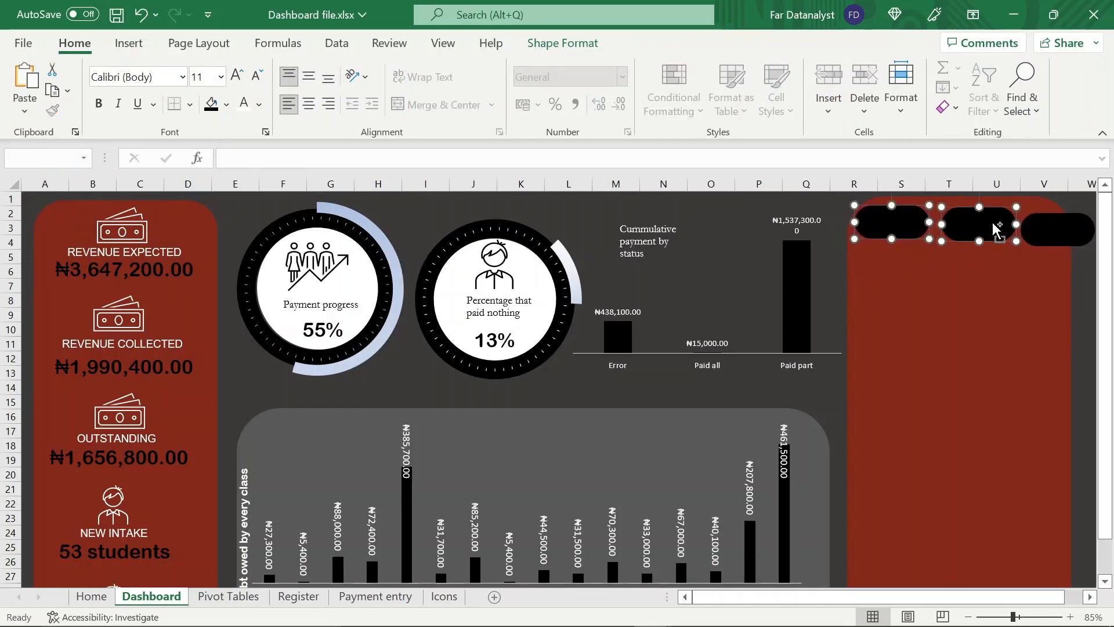
left_click(1036, 234, "ctrl")
left_click_drag(1016, 225, 962, 222)
left_click(975, 224)
left_click_drag(1049, 234, 1031, 226)
left_click(968, 245)
Select the three black shapes together and distribute them both horizontally and vertically
left_click(963, 226)
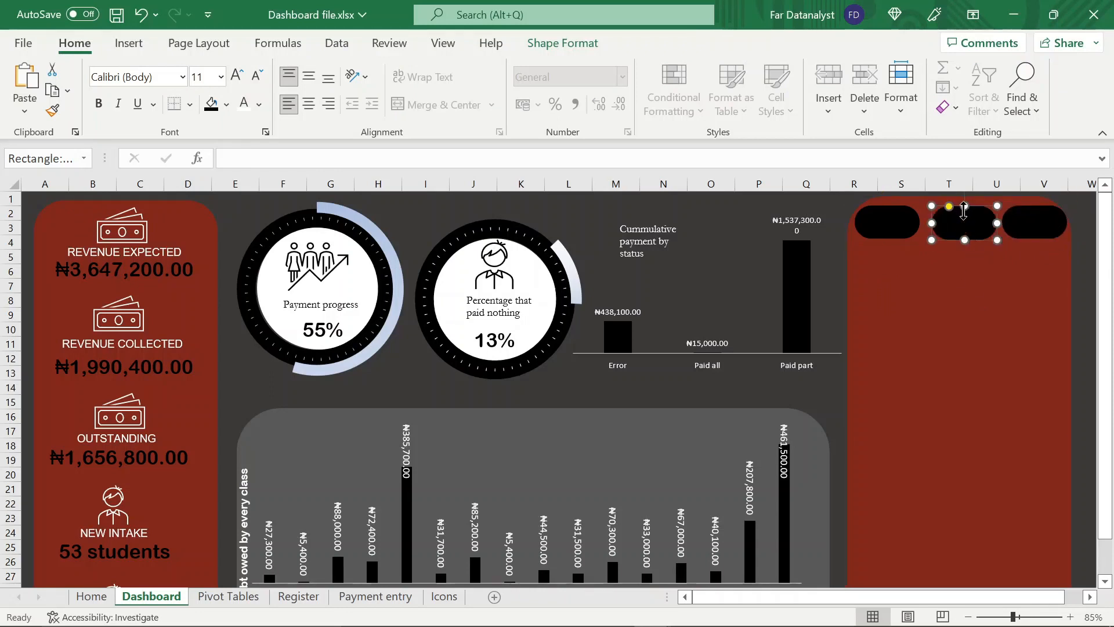
left_click(877, 227, "ctrl")
left_click(1017, 230, "ctrl")
left_click(589, 47)
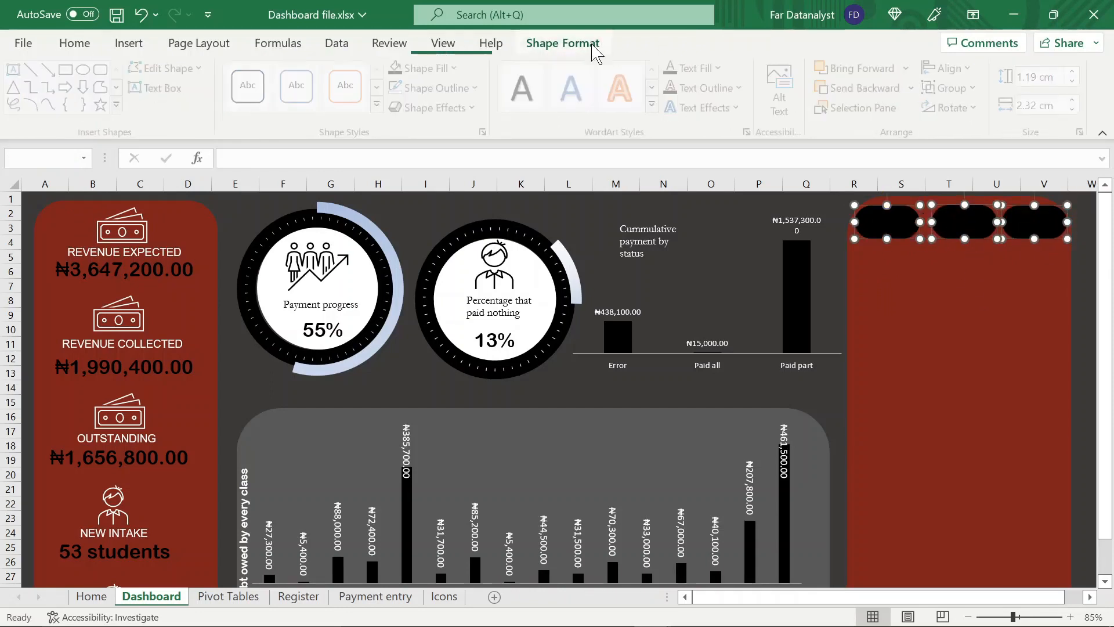
left_click(950, 68)
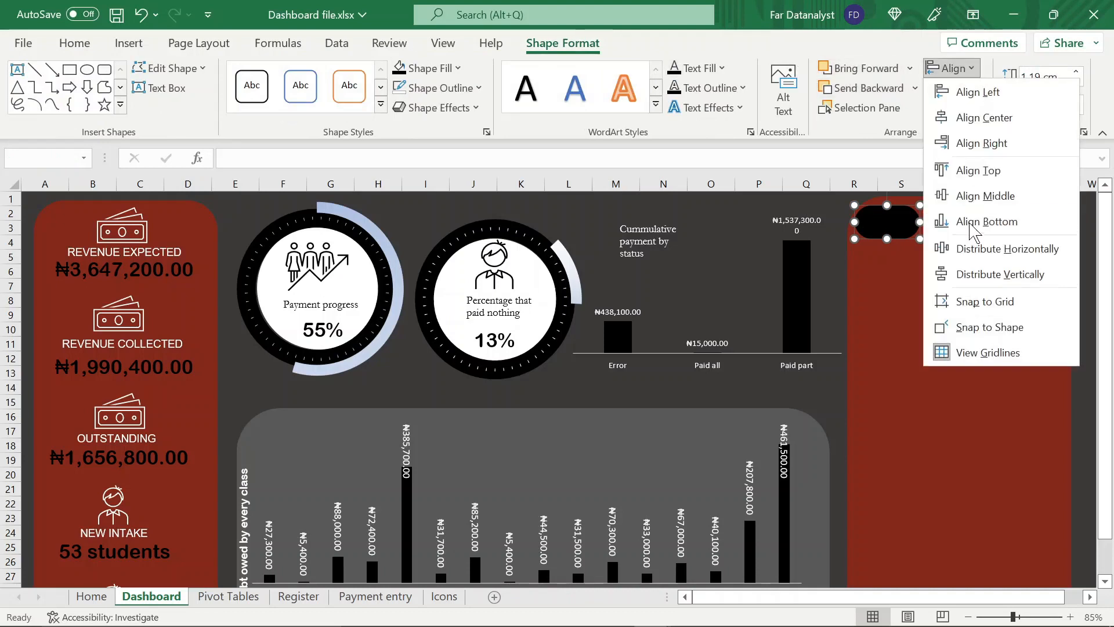
left_click(985, 257)
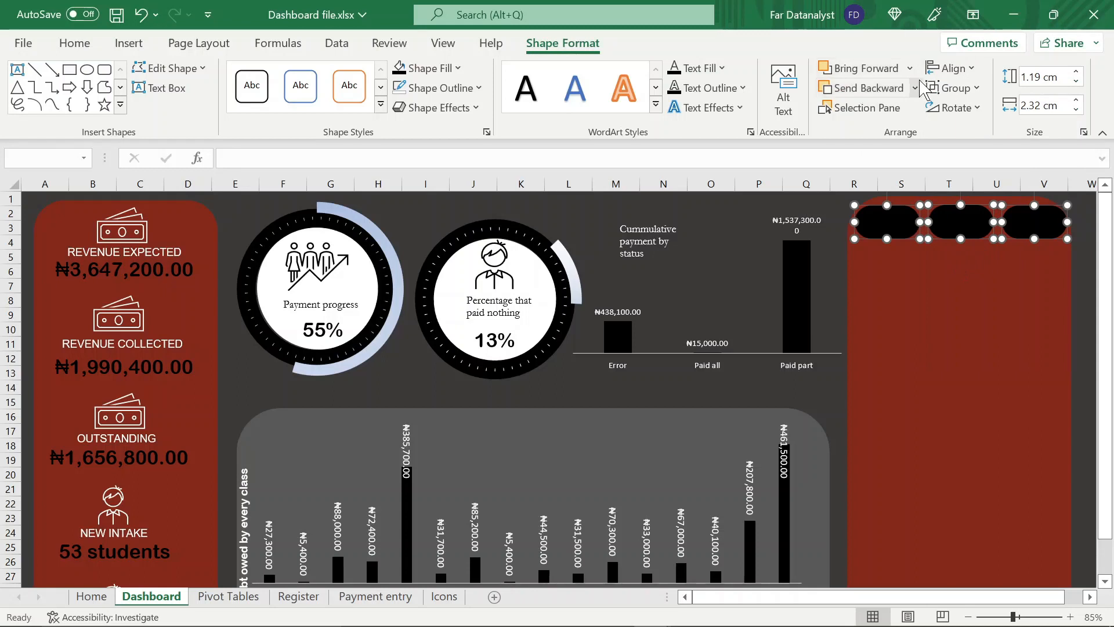
left_click(950, 68)
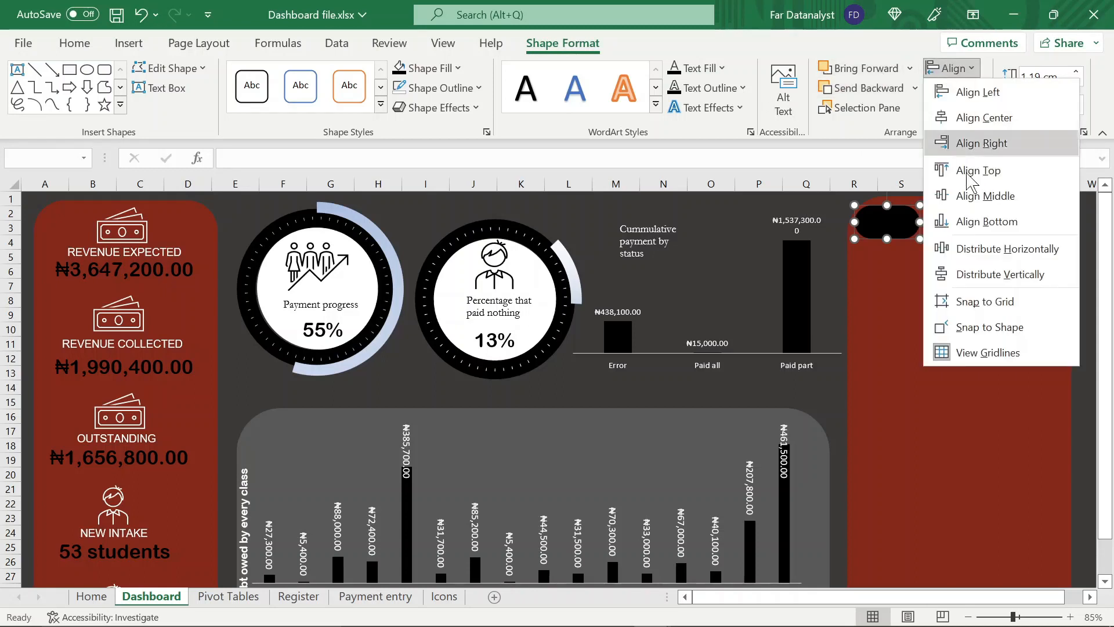
left_click(993, 277)
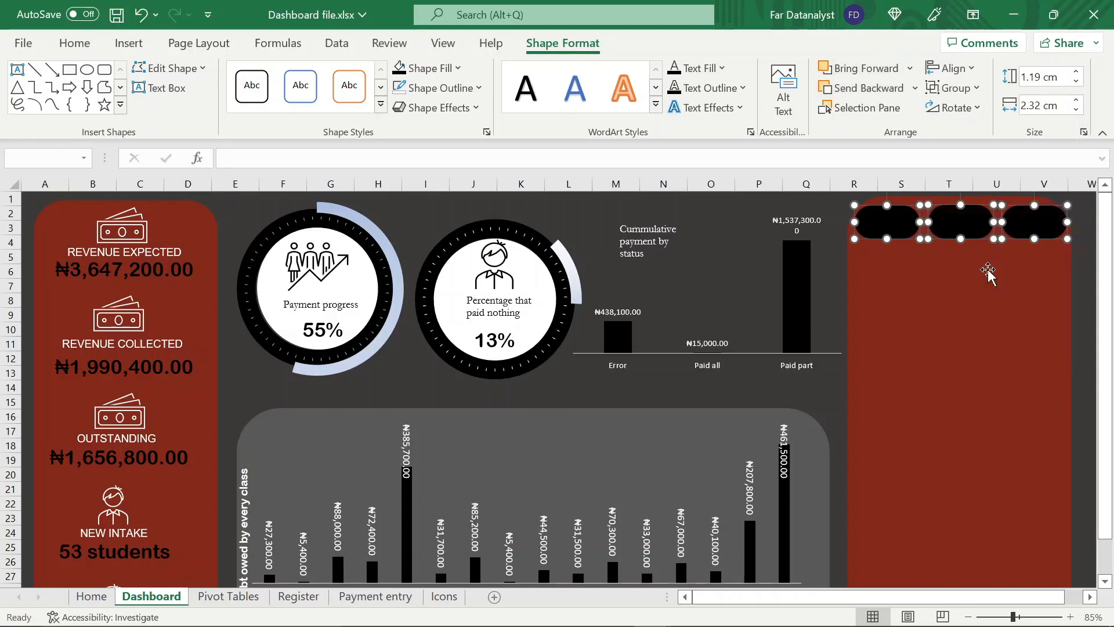
Draw a text box about 0.6 cm high and 1.35 cm wide on the first black shape and remove its fill
left_click(918, 295)
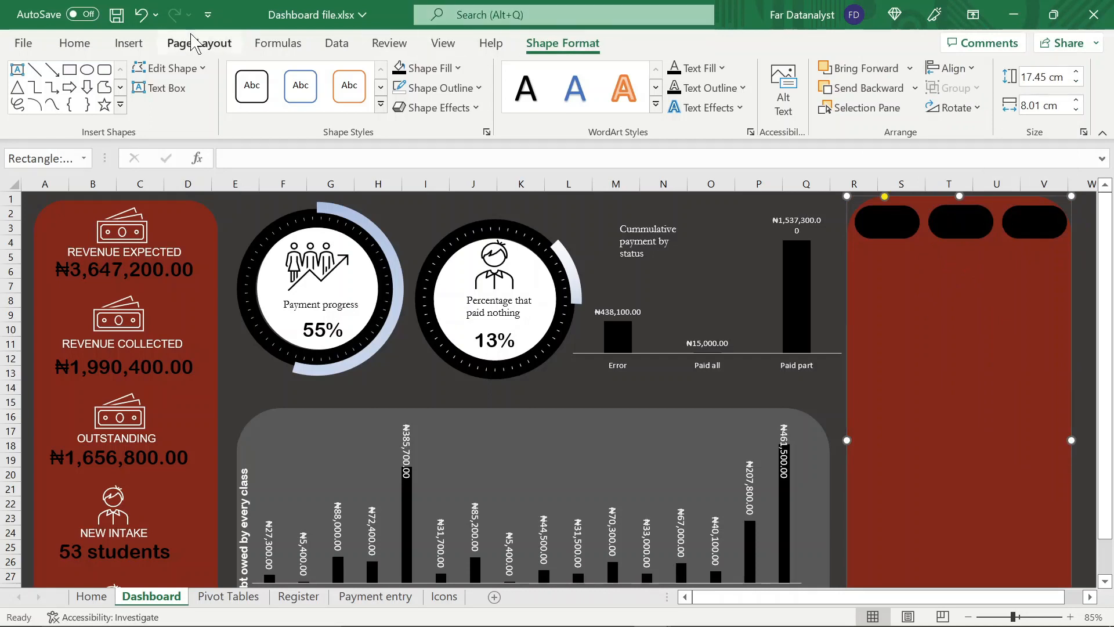
left_click(129, 43)
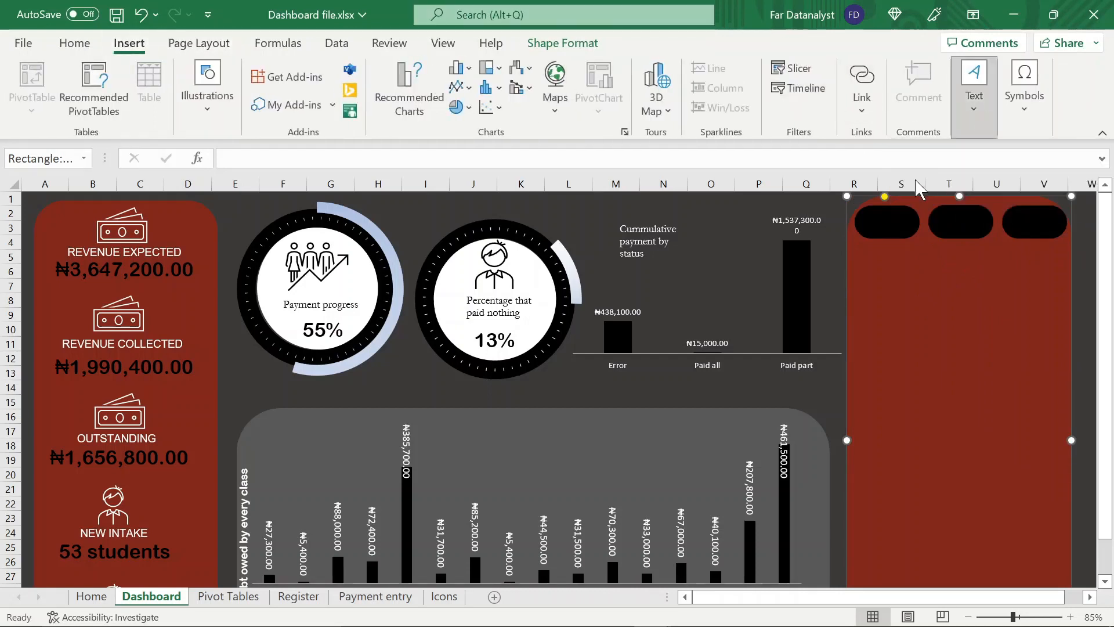
left_click_drag(862, 210, 901, 228)
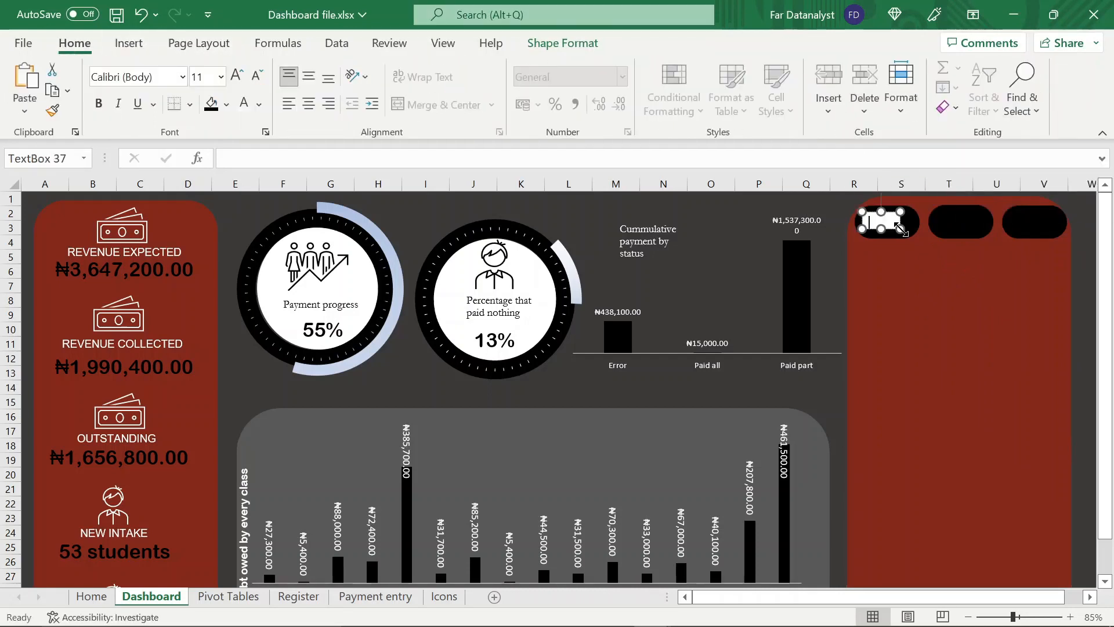
left_click(528, 43)
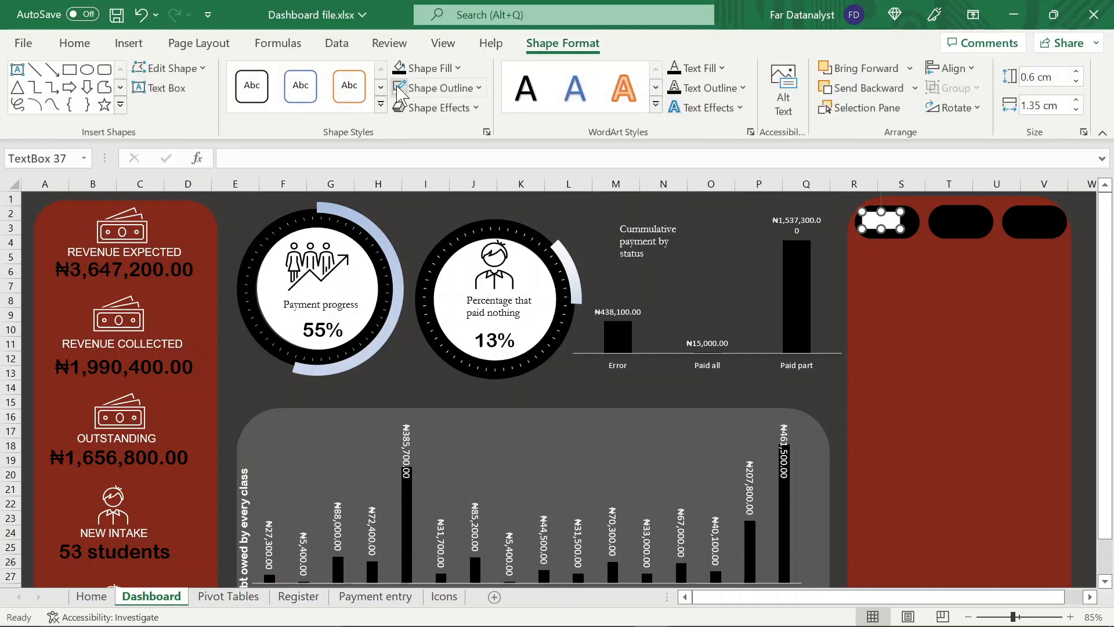
left_click(429, 68)
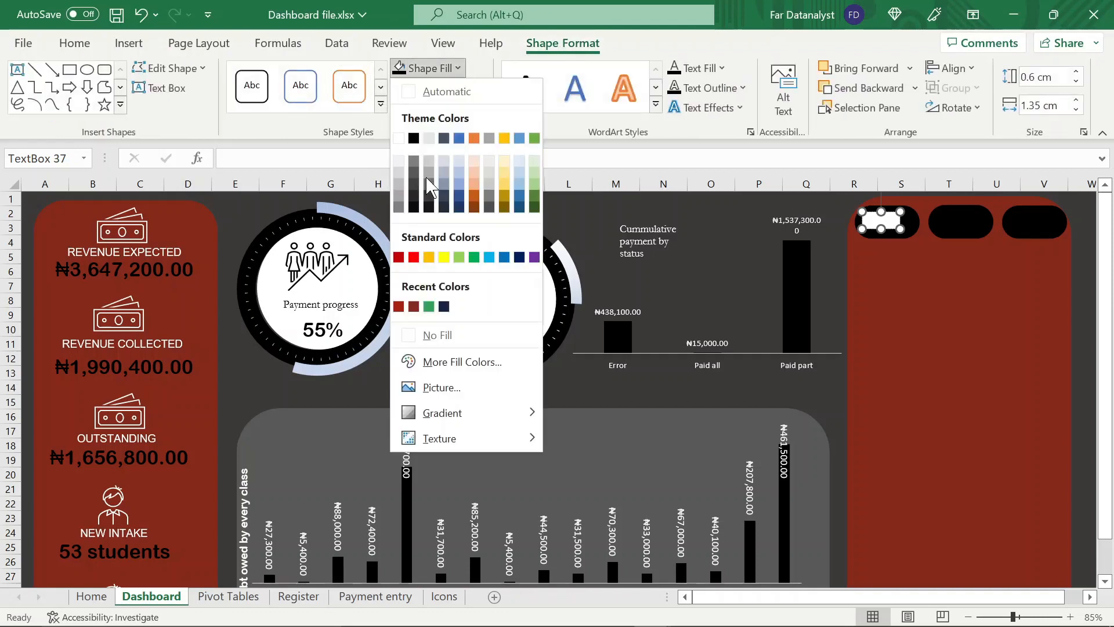
left_click(415, 334)
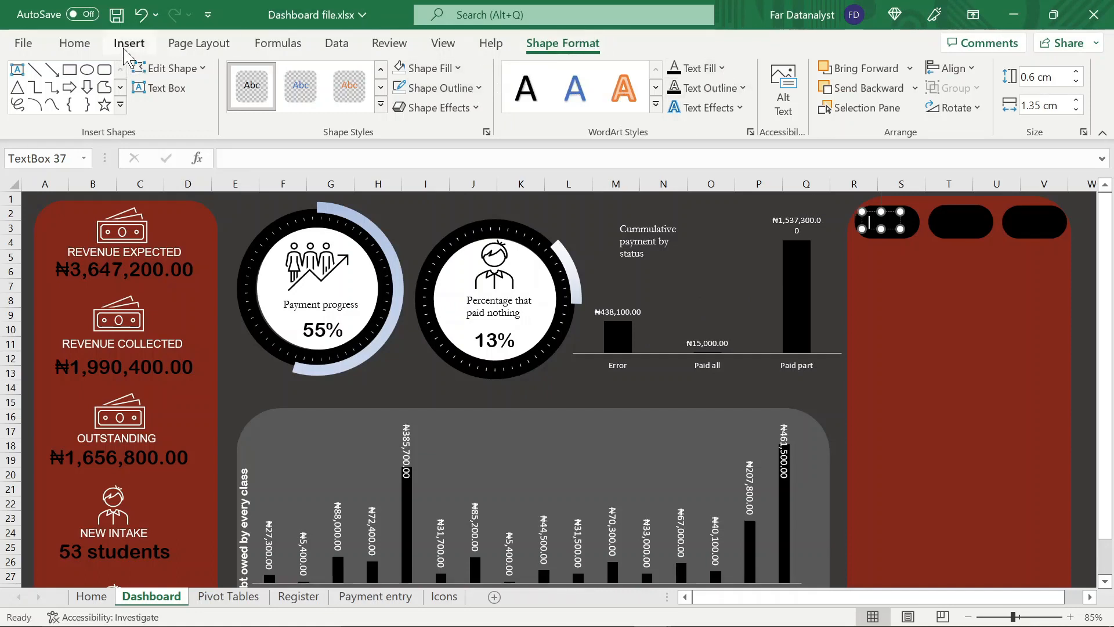
Enter the heading Class in white text in the text box on the first black shape
left_click(74, 44)
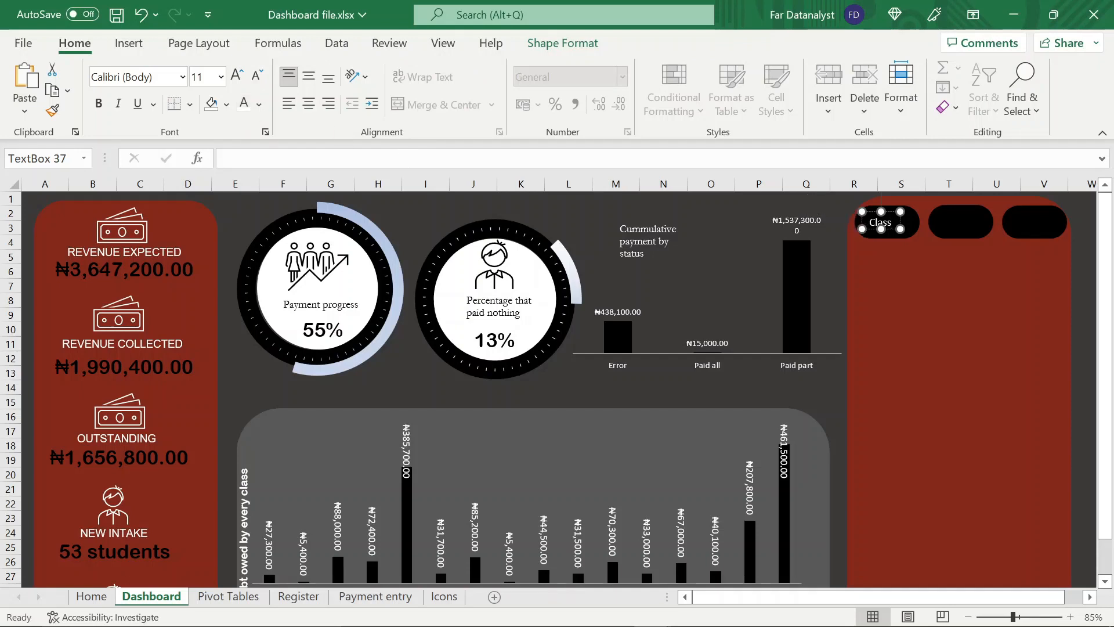
triple_click(881, 224)
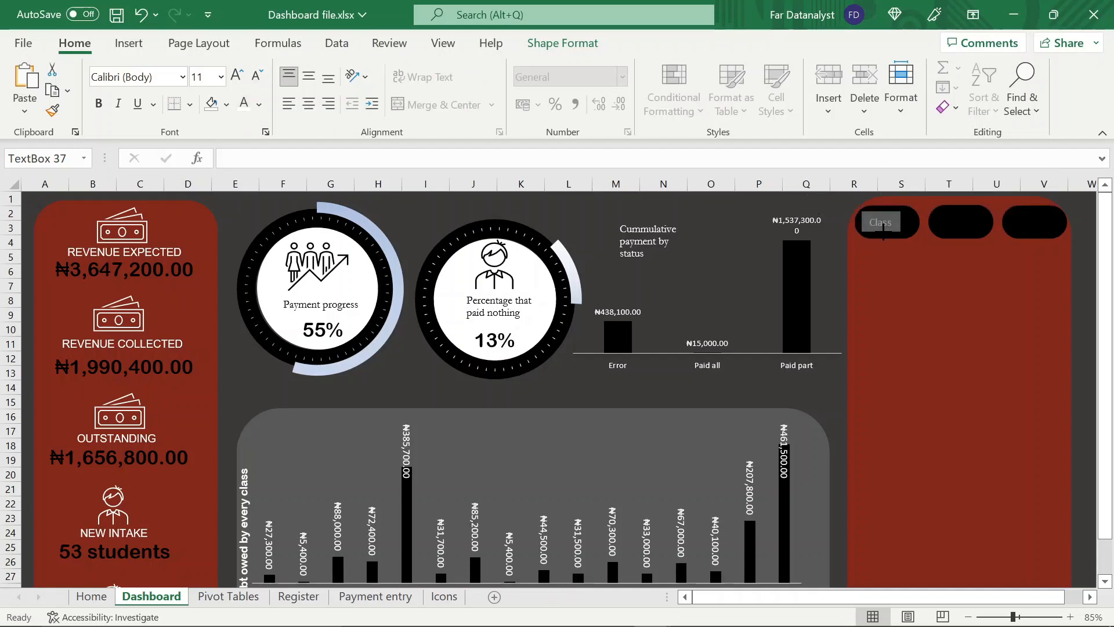
key("Escape")
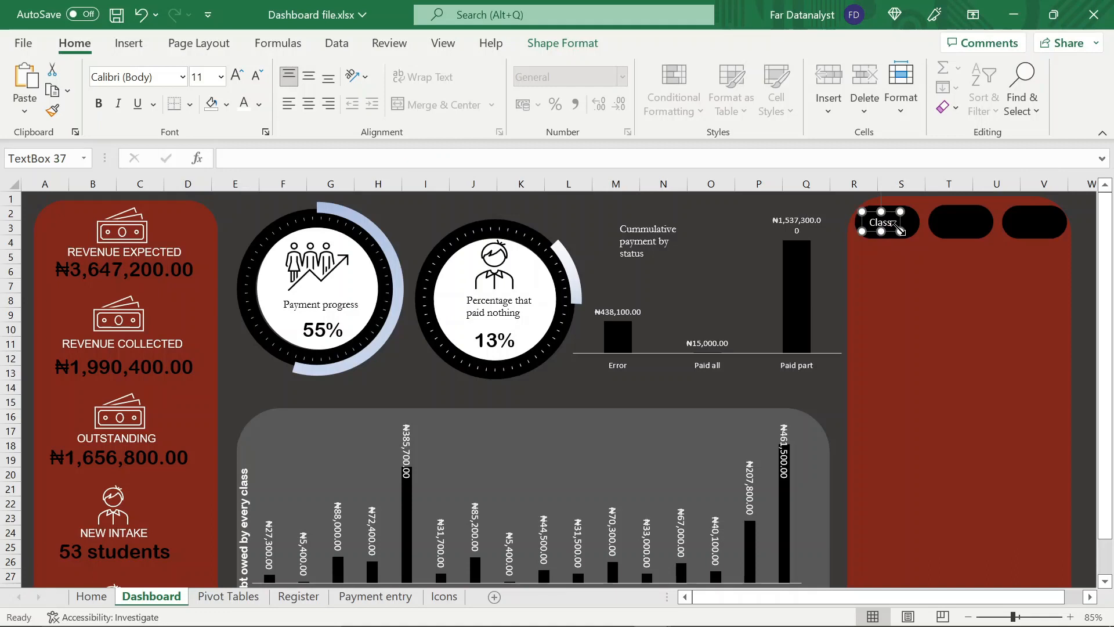
Paste copies of the Class text box onto the second and third black shapes
left_click(983, 228)
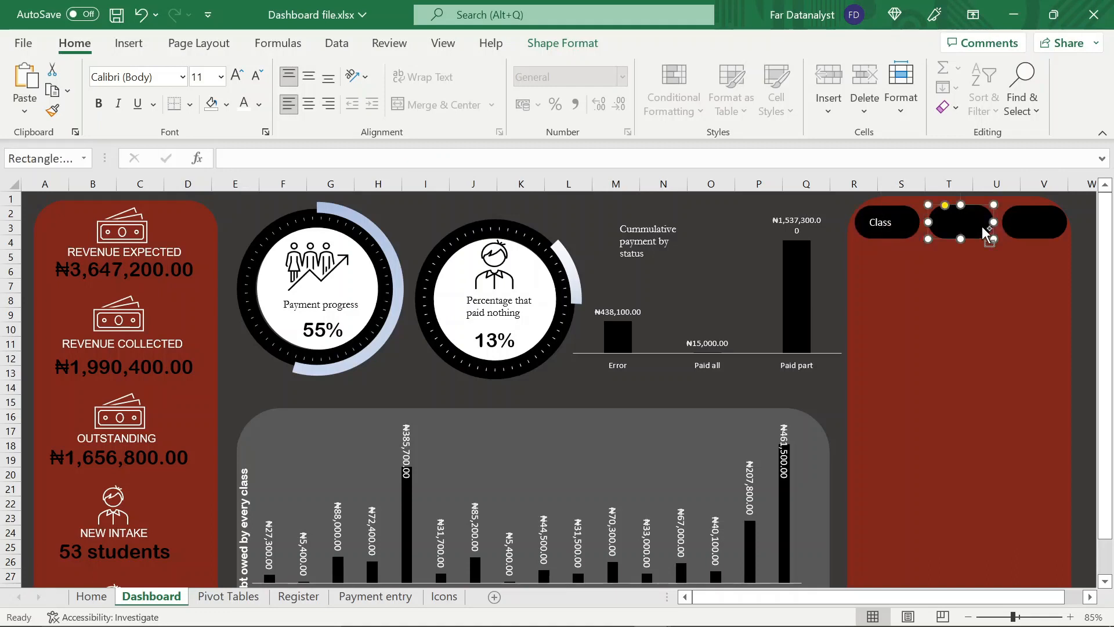
key("ctrl+v")
left_click(1035, 232)
key("ctrl+v")
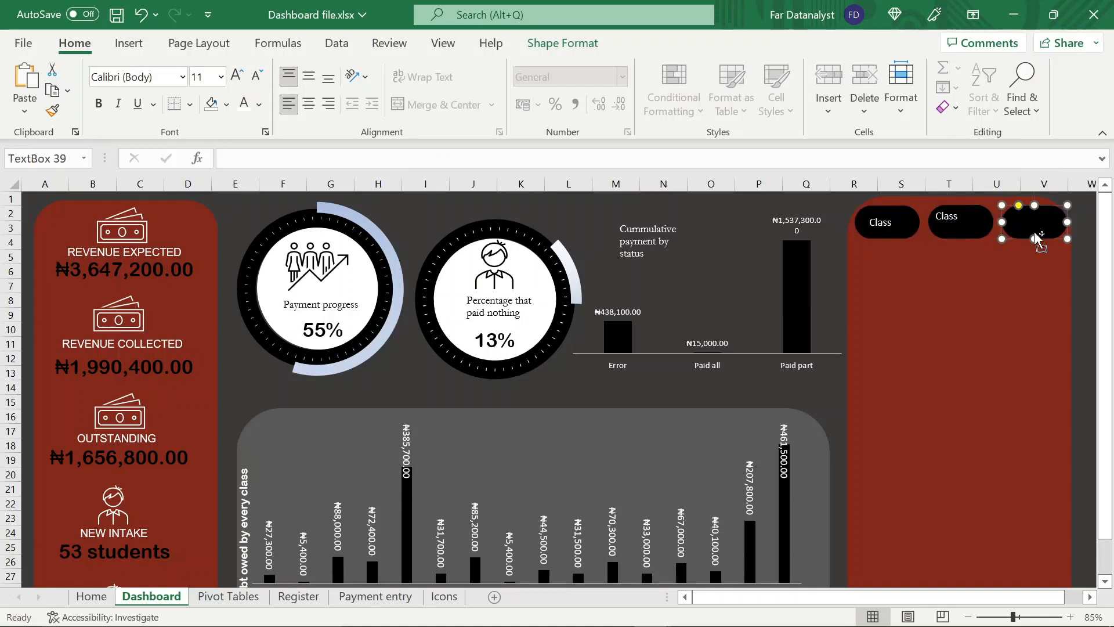
Change the second heading's text to Population and enlarge its text box to fit the black shape
left_click(948, 223)
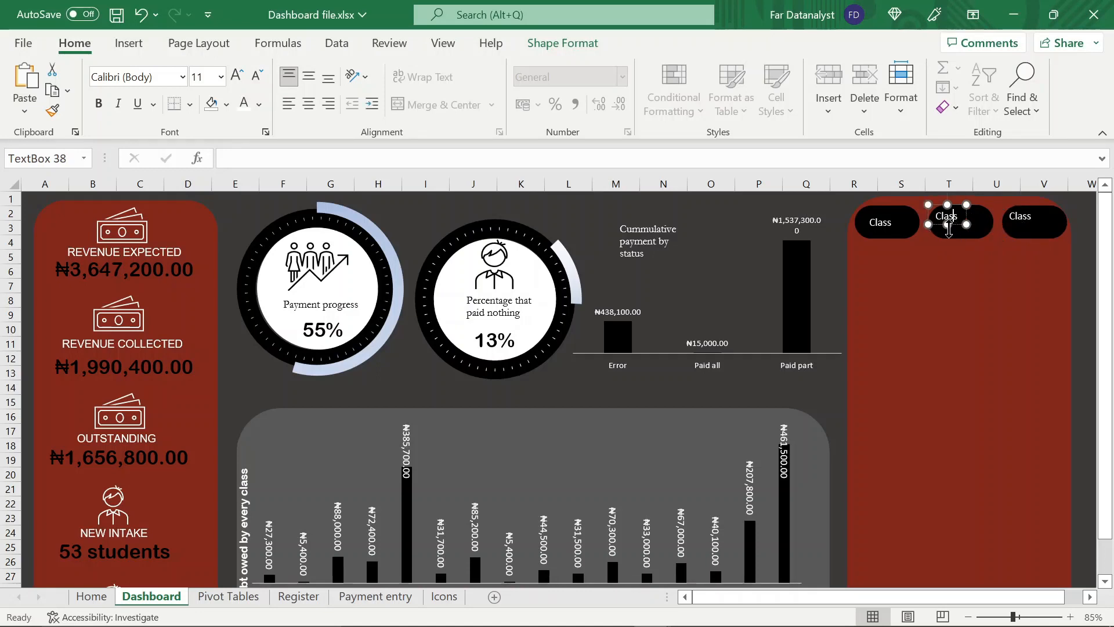
left_click_drag(947, 224, 948, 229)
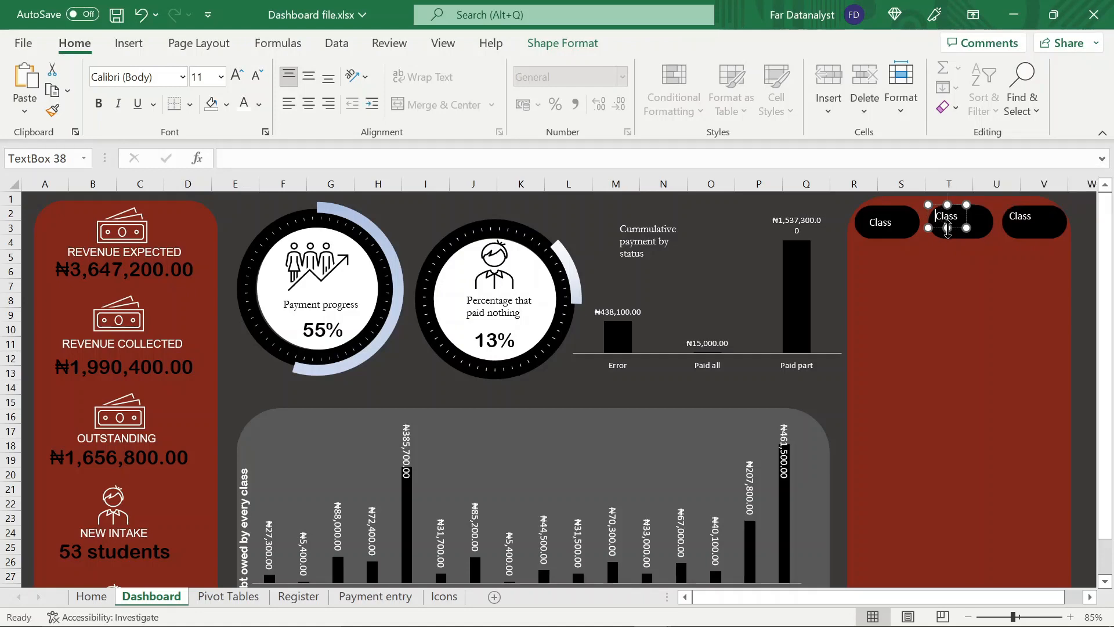
left_click_drag(941, 229, 954, 210)
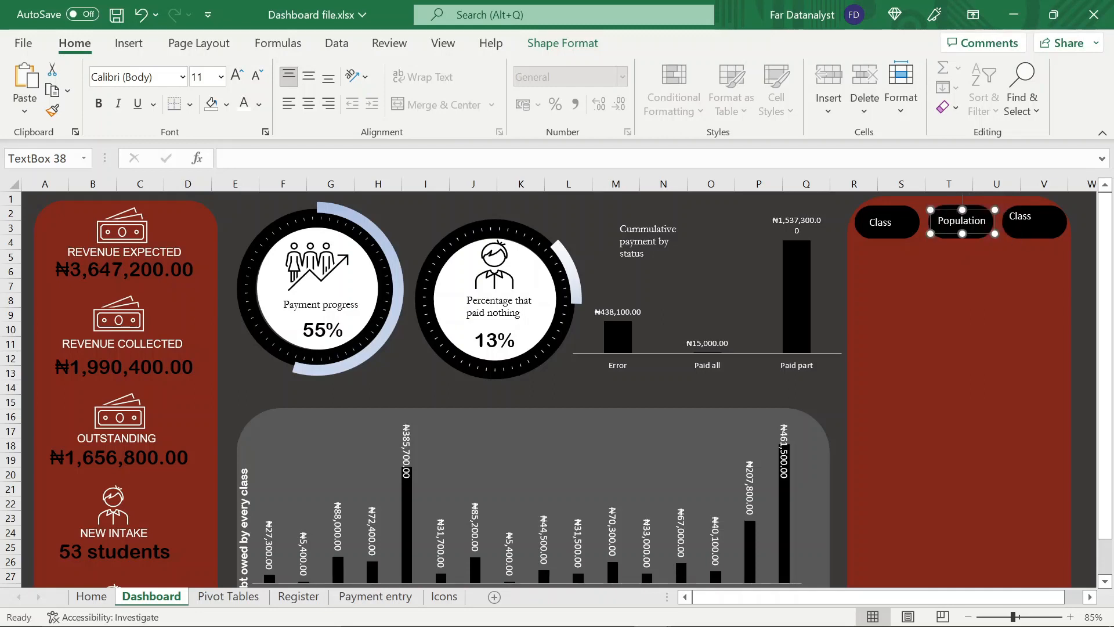
Change the third heading's text to Debtors and centre its text box on the black shape
left_click(1021, 216)
key("ctrl+a")
type("Debtors")
mouse_move(1040, 225)
left_mouse_down()
mouse_move(1059, 231)
mouse_move(1028, 232)
left_mouse_up()
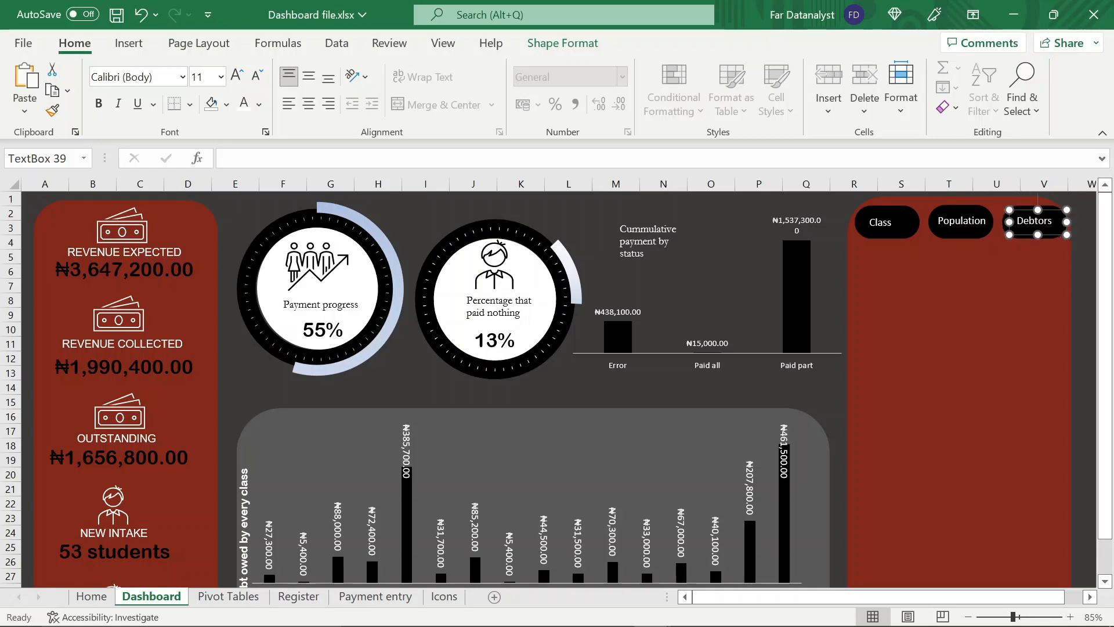
Distribute the Class, Population and Debtors text boxes horizontally, and re-centre the Population heading on its black shape
left_click(962, 220, "shift")
left_click(880, 222, "shift")
left_click(563, 43)
left_click(951, 68)
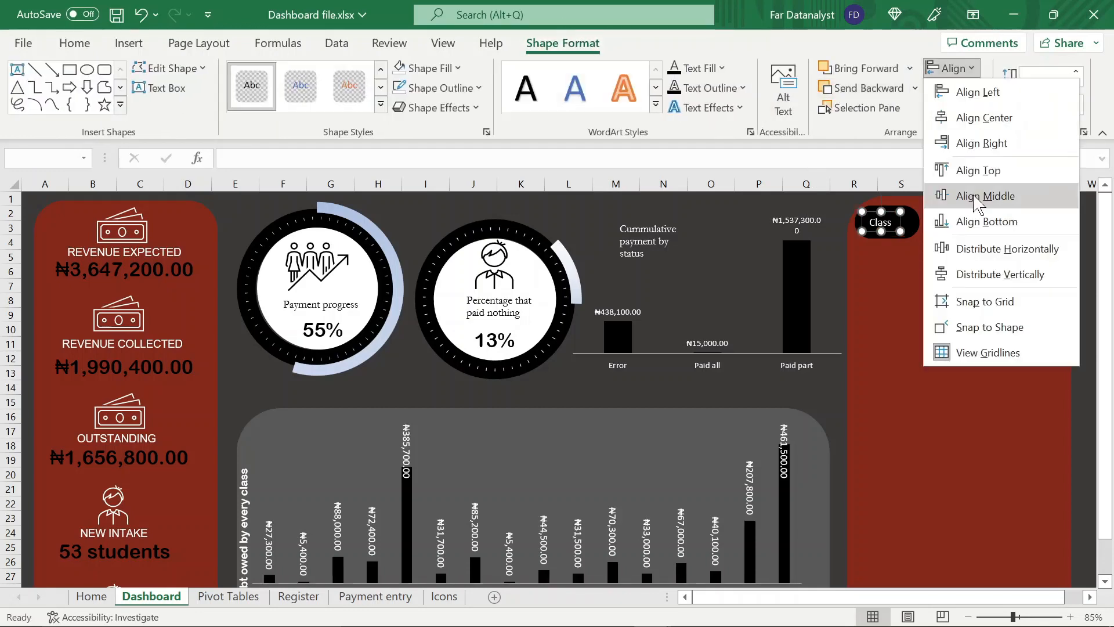
left_click(987, 247)
left_click(981, 248)
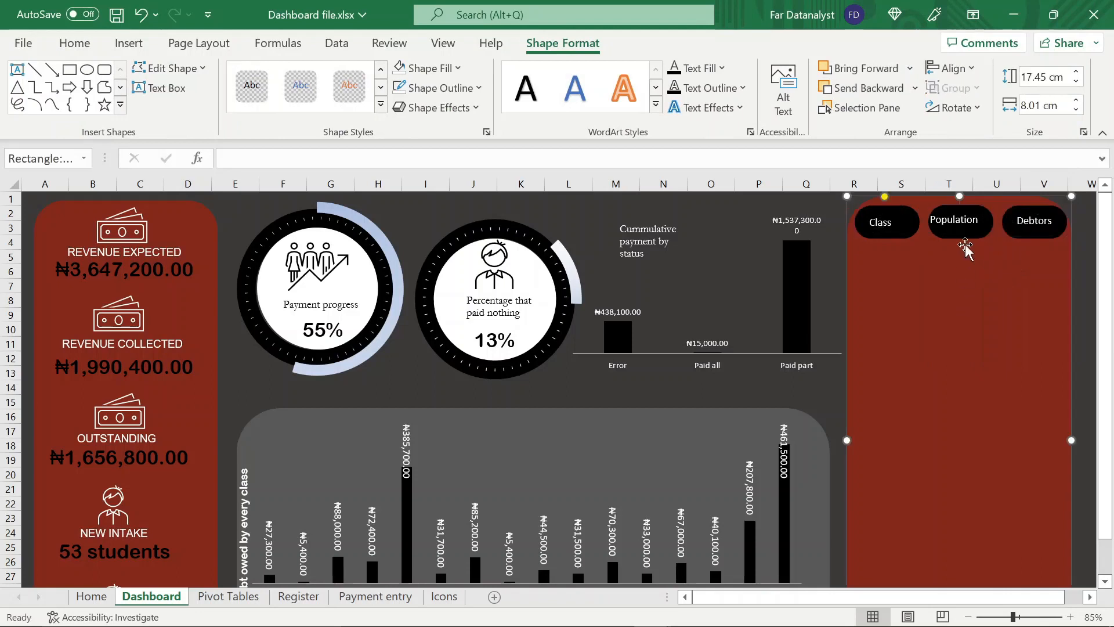
left_click(960, 220)
left_click(958, 267)
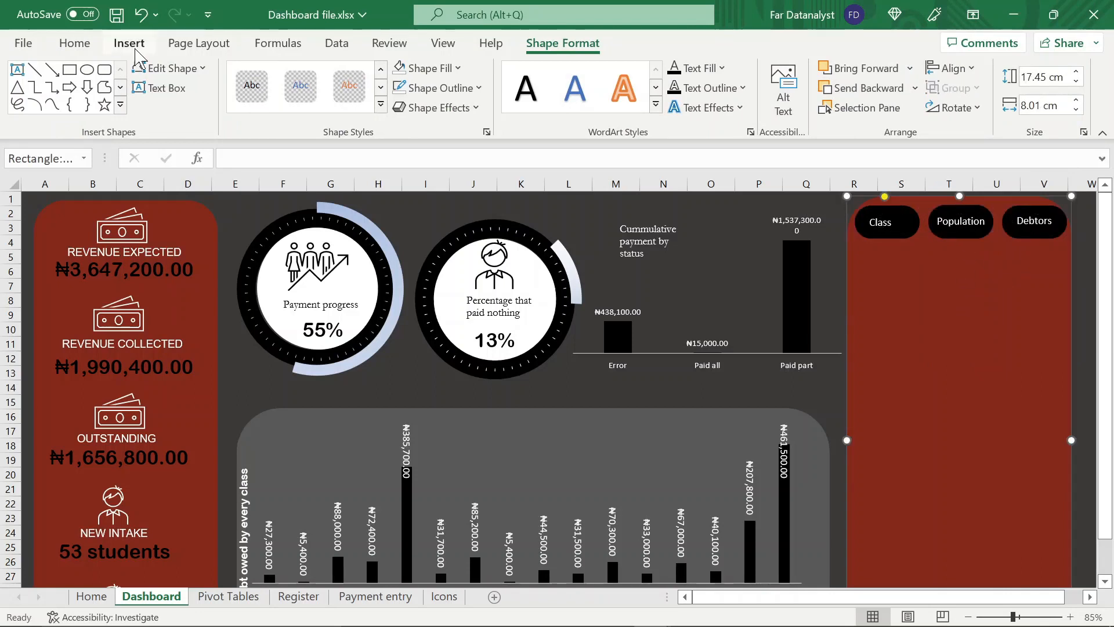
Draw a flowchart connector circle about 0.5 cm wide below the Class heading and fill it black
left_click(128, 43)
left_click(206, 108)
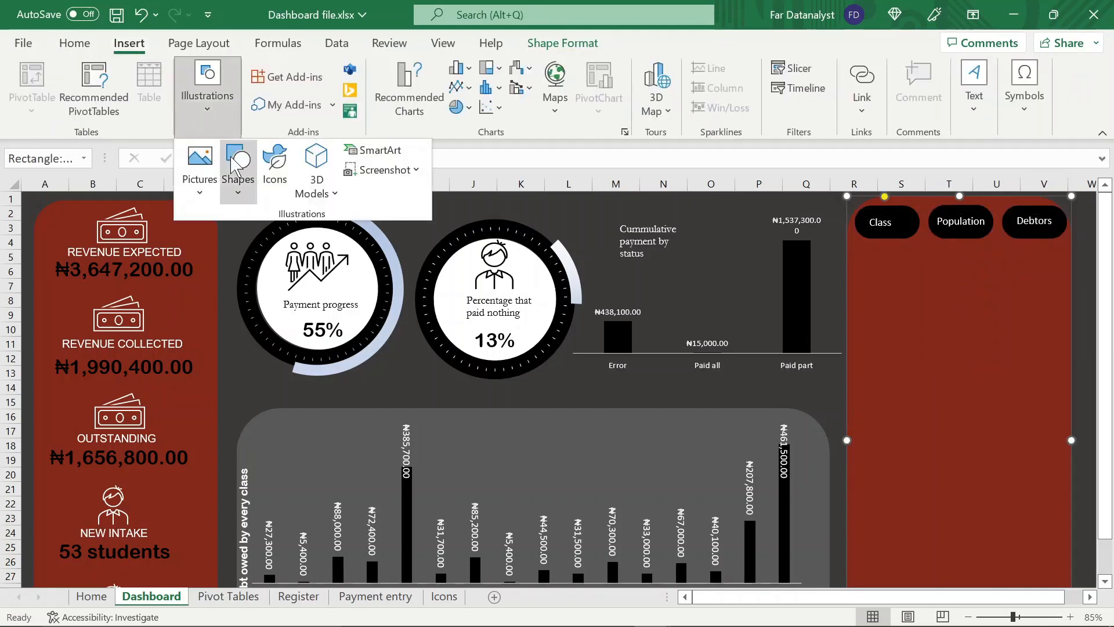
left_click(238, 173)
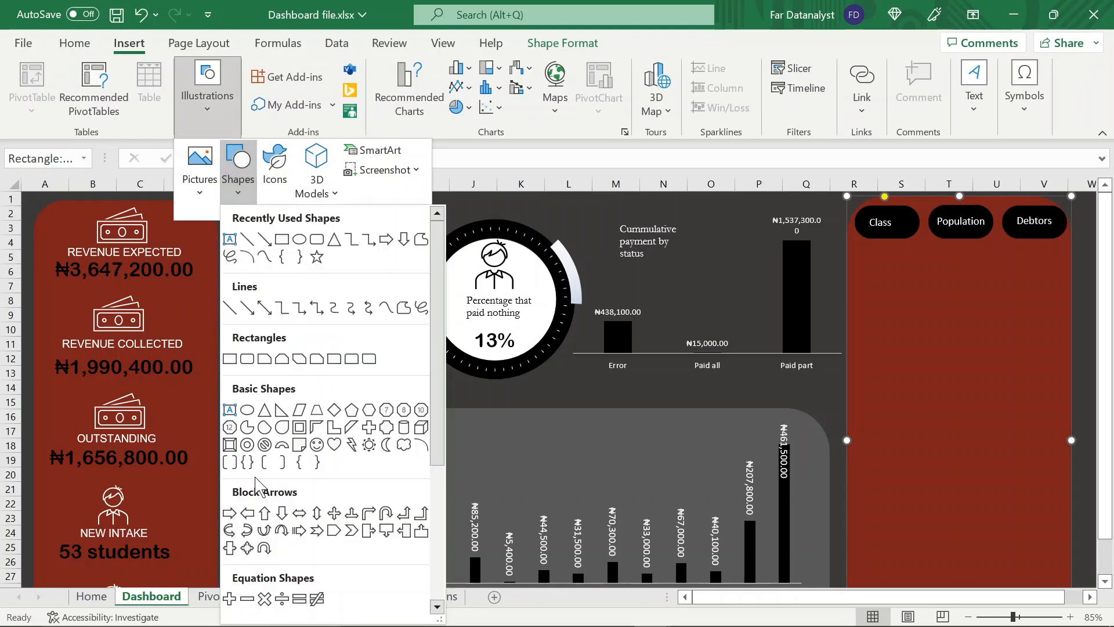
scroll(249, 531, "down", 3)
left_click(230, 509)
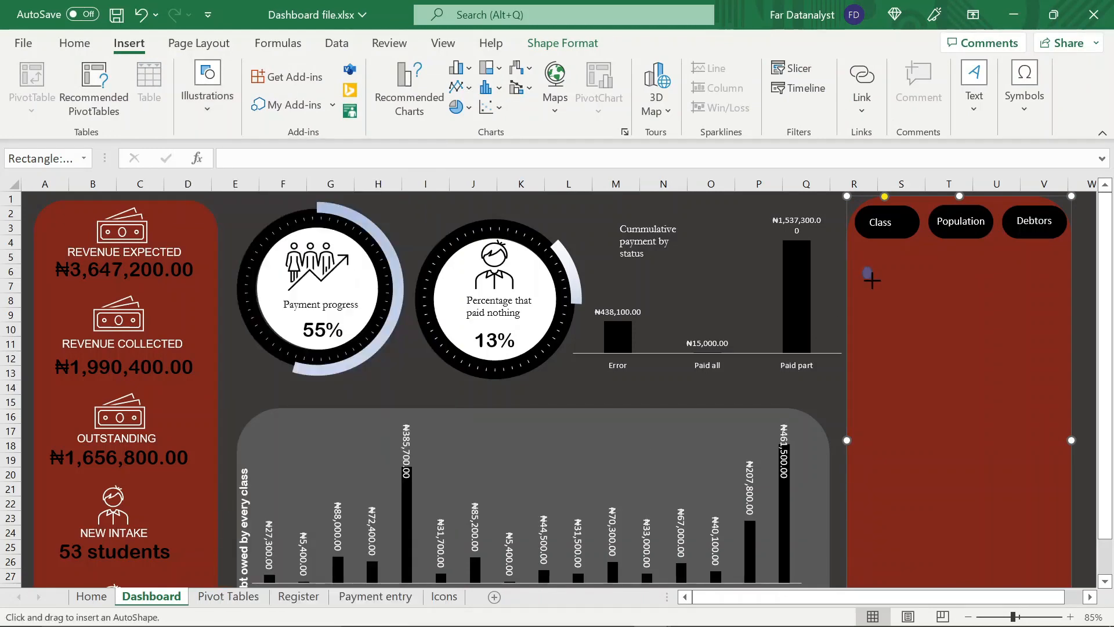
left_click_drag(876, 281, 876, 280)
left_click(435, 68)
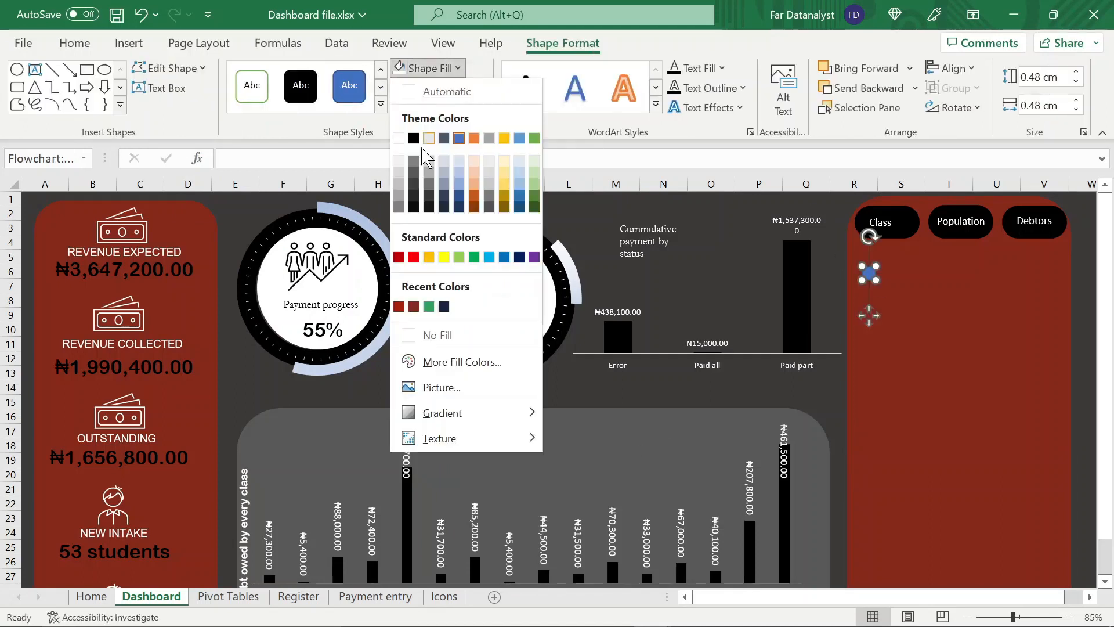
left_click(414, 139)
left_click(928, 296)
Copy the Class text box beside the small black circle, change its text to Creche and enlarge it to fit
left_click(881, 222)
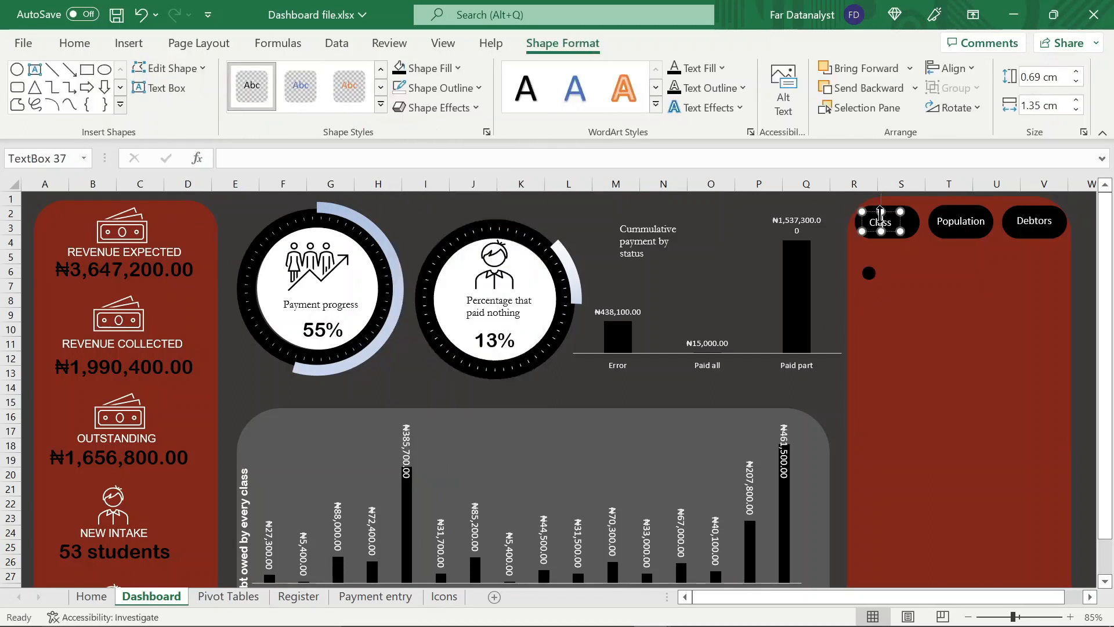
left_click_drag(880, 222, 893, 282)
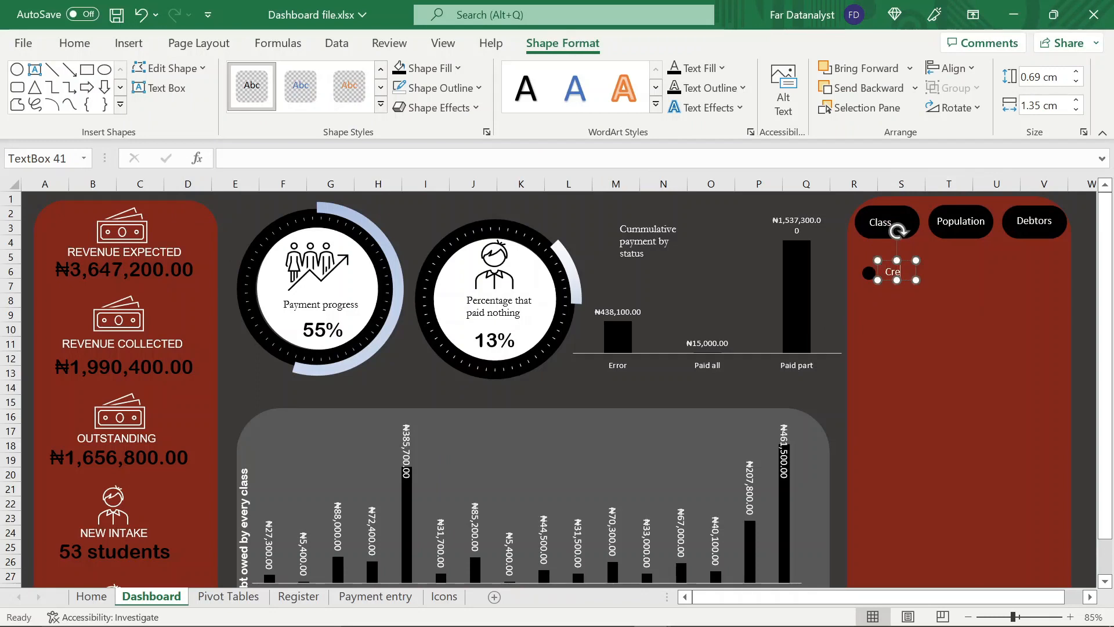
left_click_drag(917, 280, 957, 287)
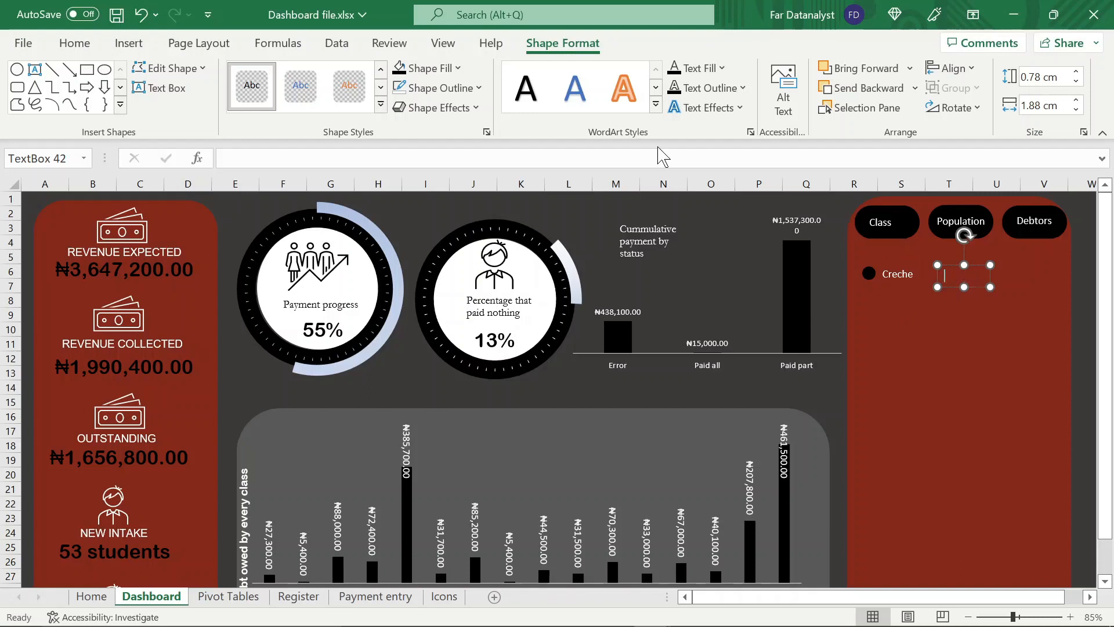
Link the empty text box under the Population heading to the Creche population in cell R21 of the Pivot Tables sheet
left_click(226, 157)
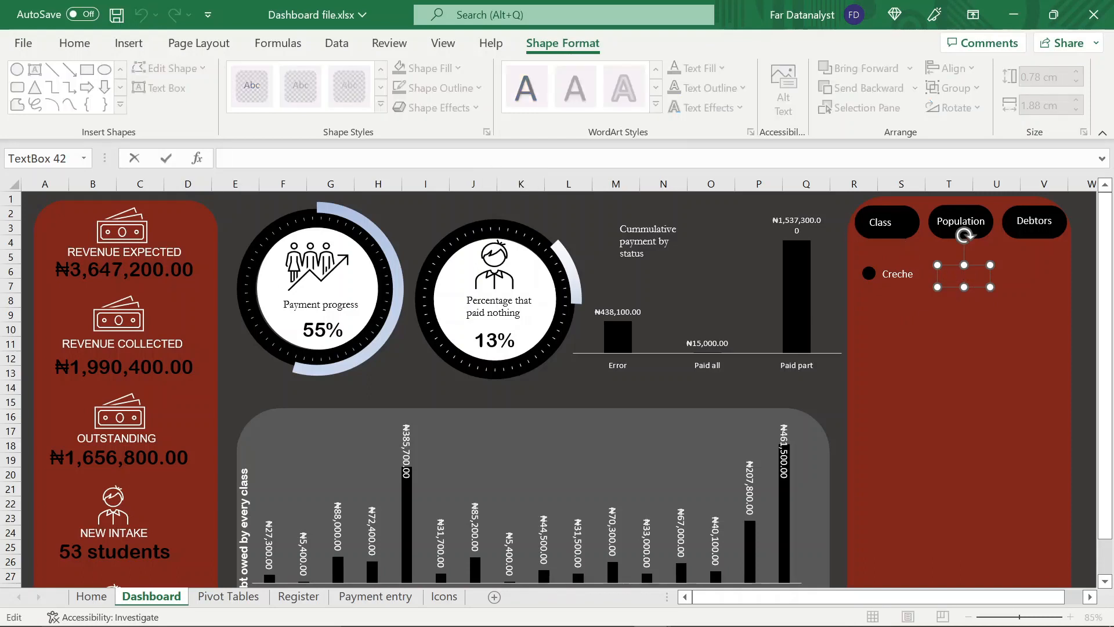
left_click(228, 596)
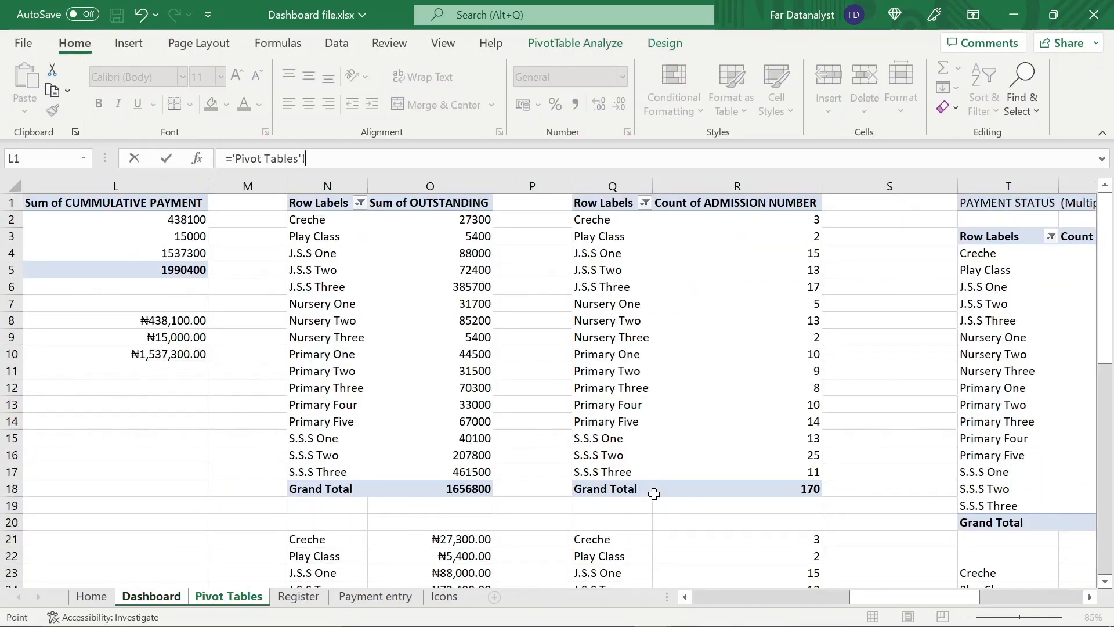
scroll(654, 494, "right", 3)
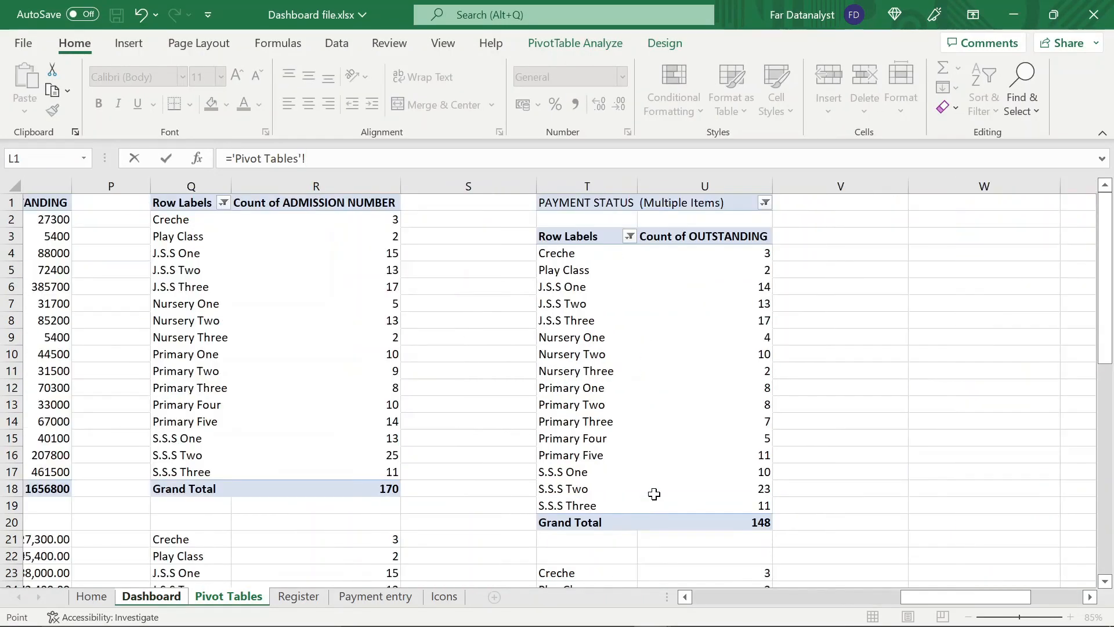
scroll(654, 494, "down", 5)
scroll(444, 402, "left", 1)
scroll(444, 401, "up", 5)
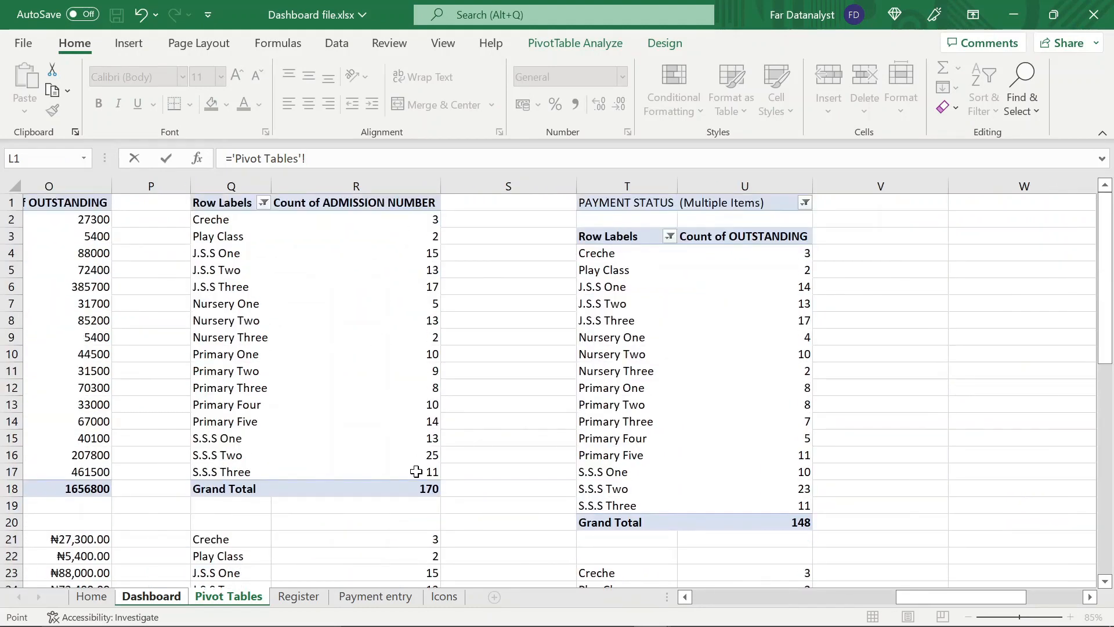
scroll(409, 519, "down", 5)
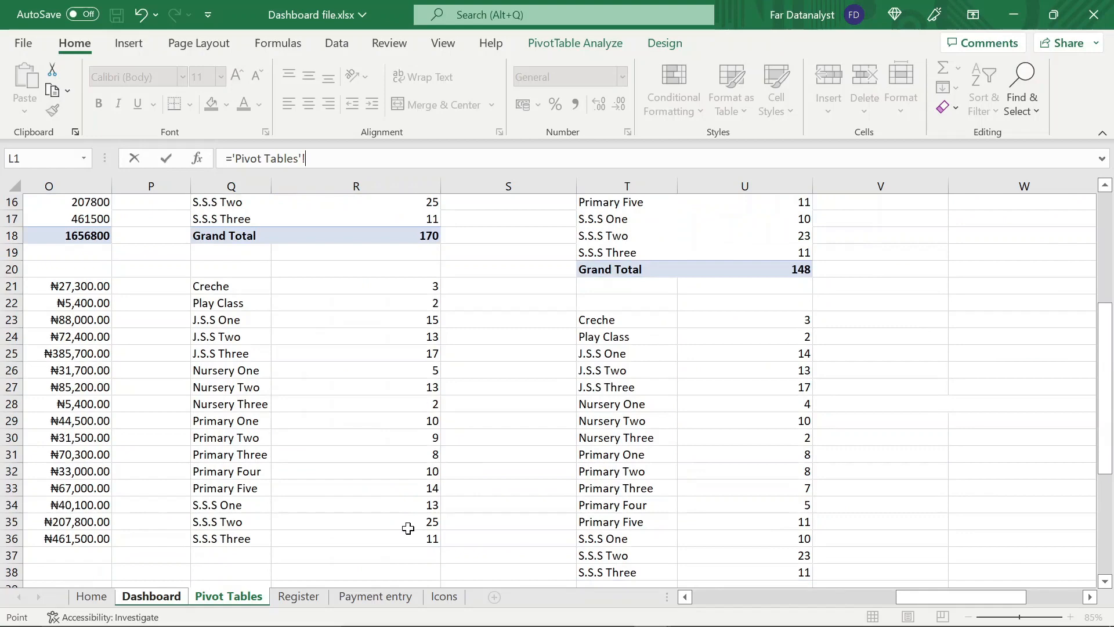
left_click(382, 283)
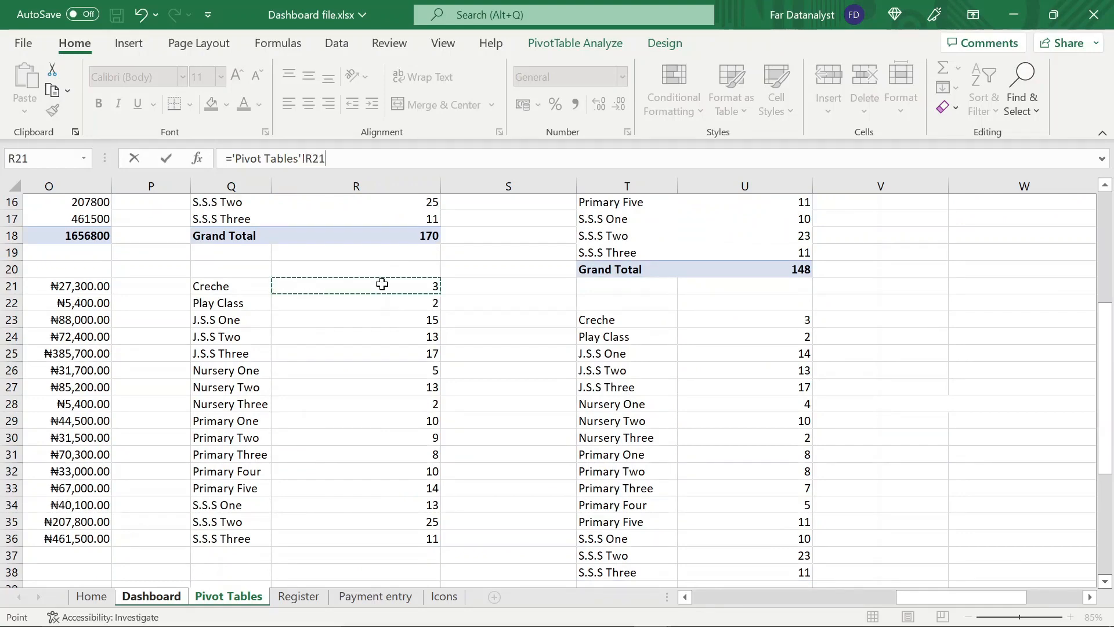
key("Return")
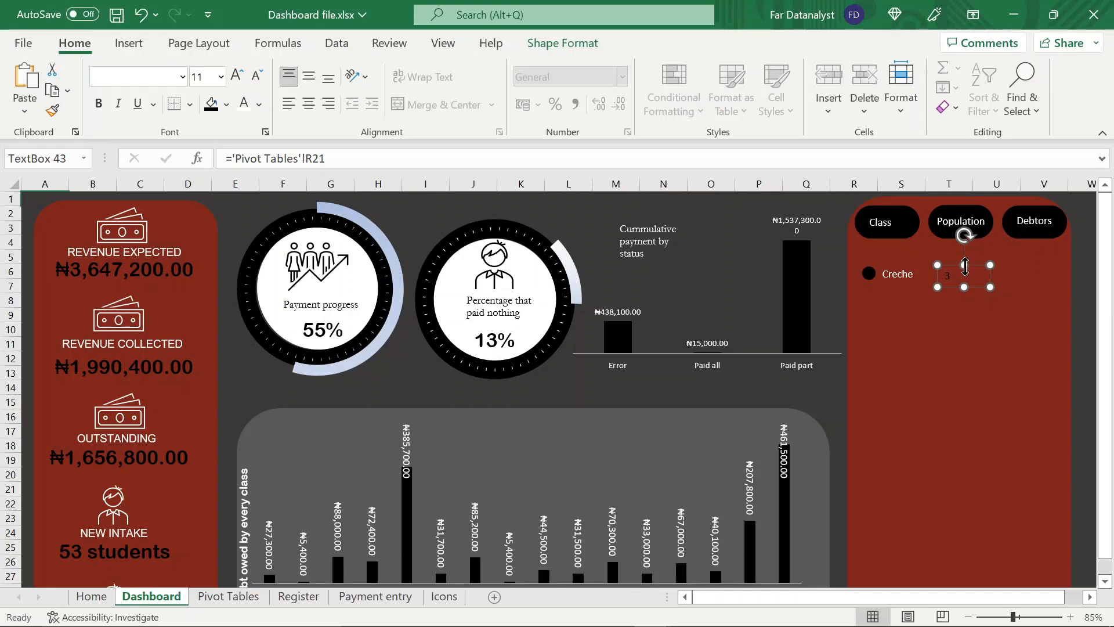
Duplicate the Creche population text box under the Debtors heading and link the copy to cell U23 of the Pivot Tables sheet
key("ctrl+d")
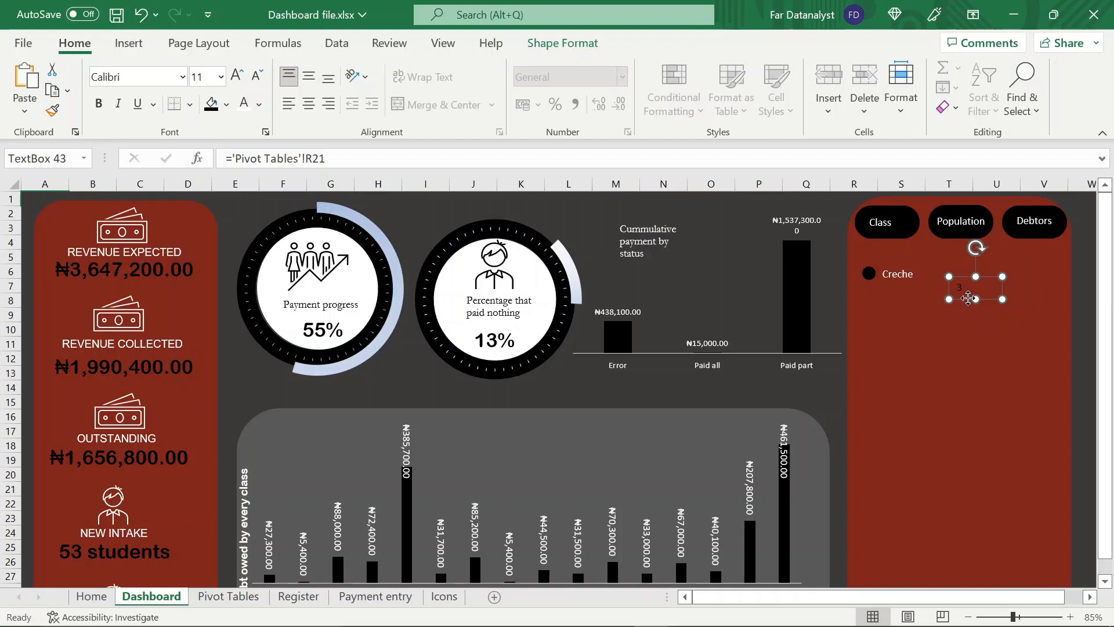
left_click_drag(968, 299, 1037, 289)
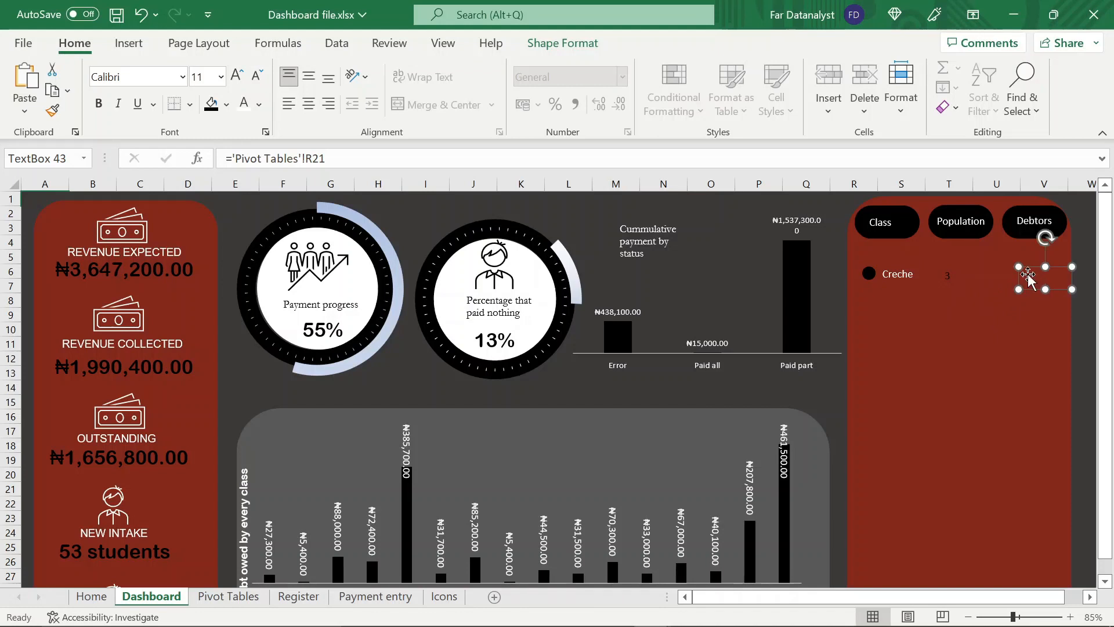
left_click(327, 158)
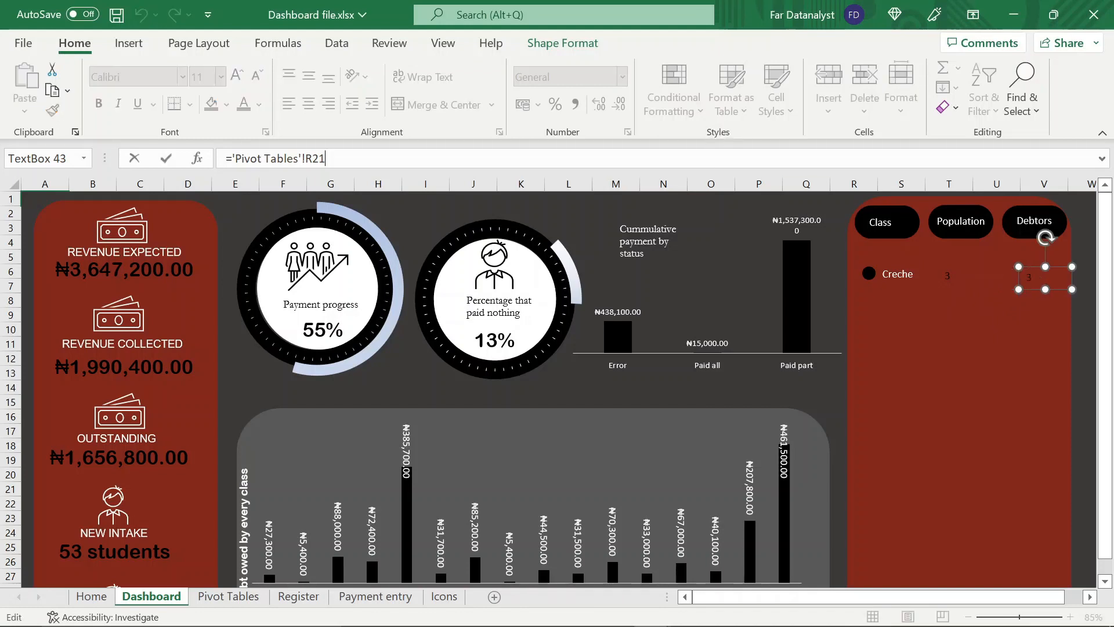
key("BackSpace")
key("BackSpace")
key("BackSpace")
key("BackSpace")
key("BackSpace")
key("BackSpace")
key("BackSpace")
key("BackSpace")
key("BackSpace")
key("BackSpace")
key("BackSpace")
key("BackSpace")
key("BackSpace")
key("BackSpace")
key("BackSpace")
key("BackSpace")
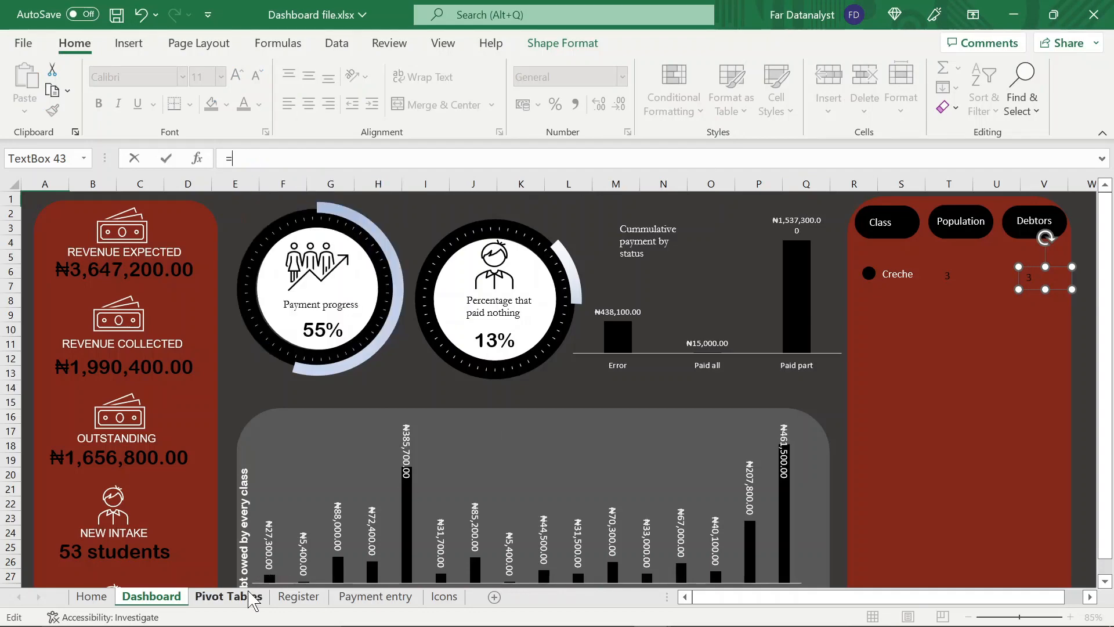
left_click(228, 596)
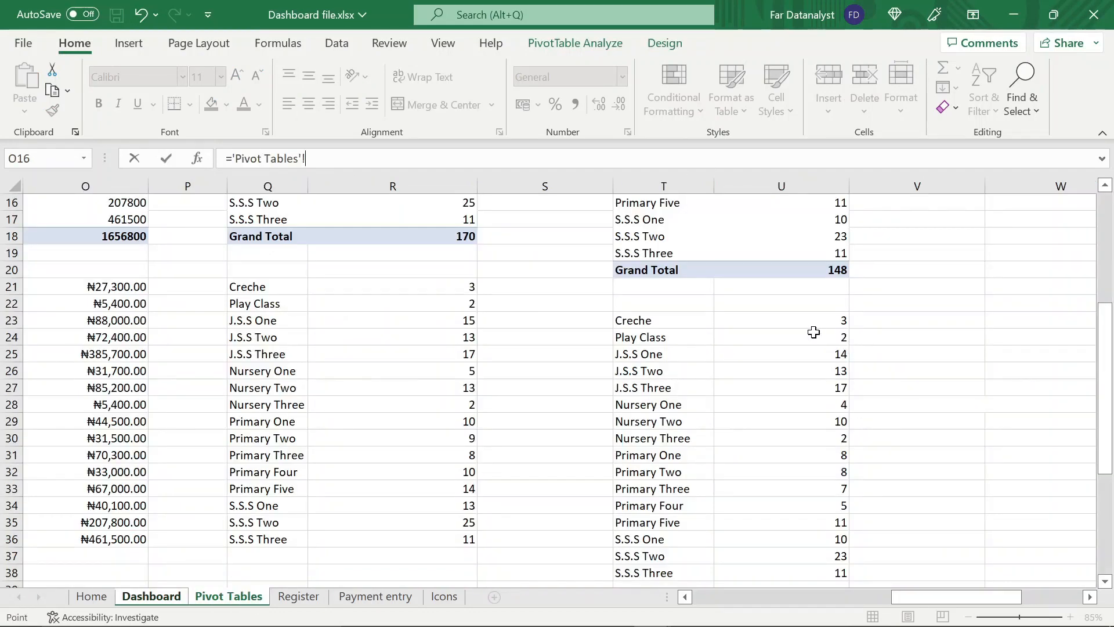
left_click(776, 323)
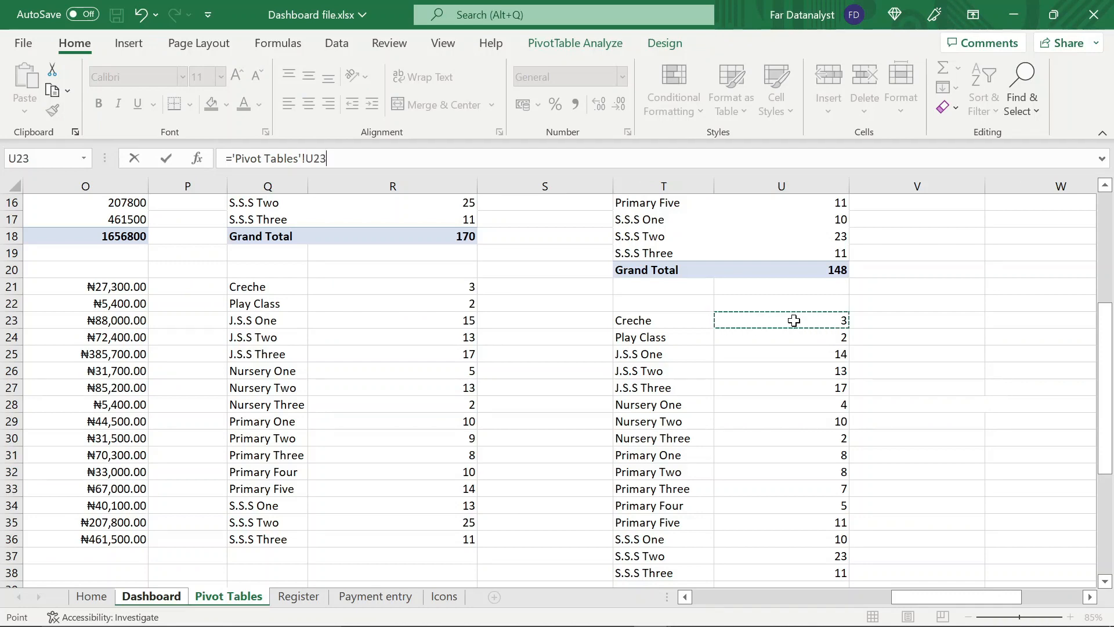
scroll(780, 328, "up", 5)
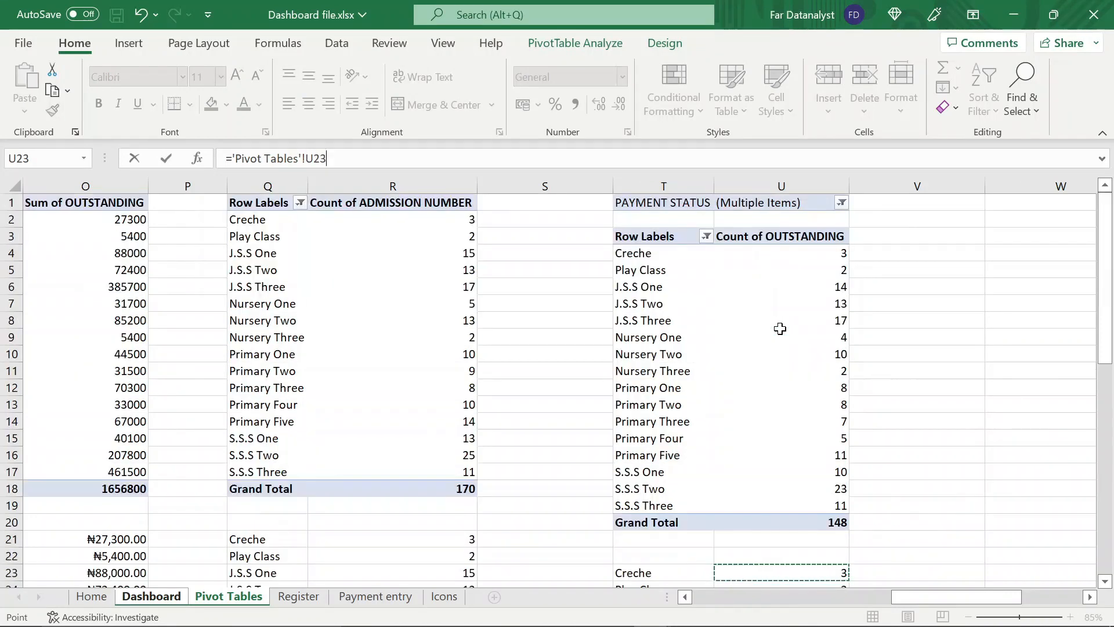
scroll(779, 329, "down", 6)
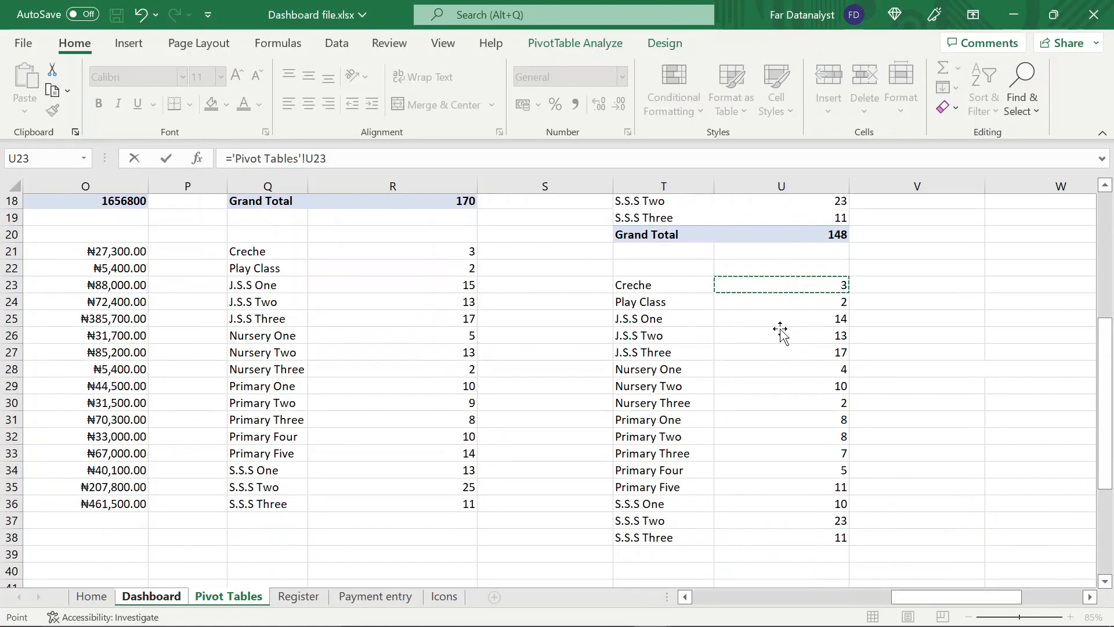
key("Return")
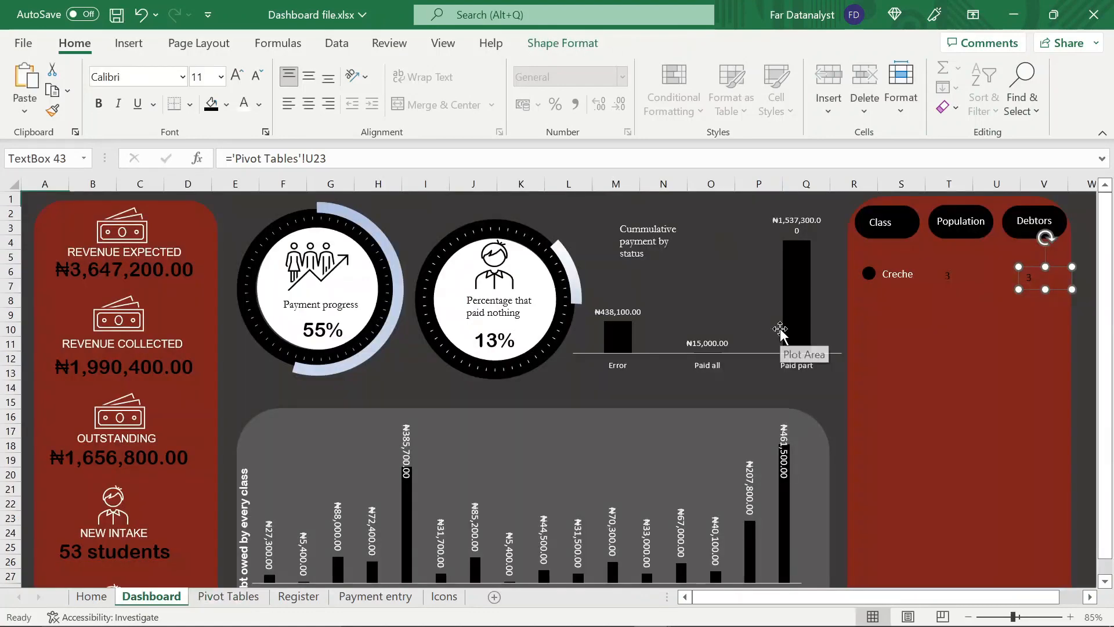
On the Pivot Tables sheet, merge and centre cells Q20:R20 above the class population list and enter the heading Population
left_click(297, 602)
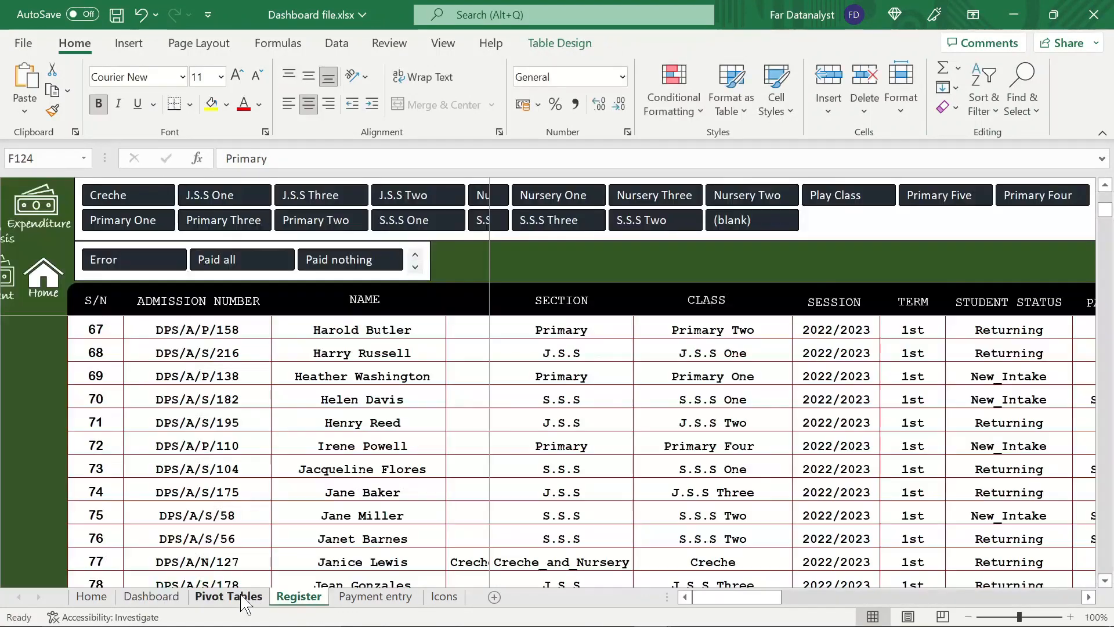
left_click(243, 598)
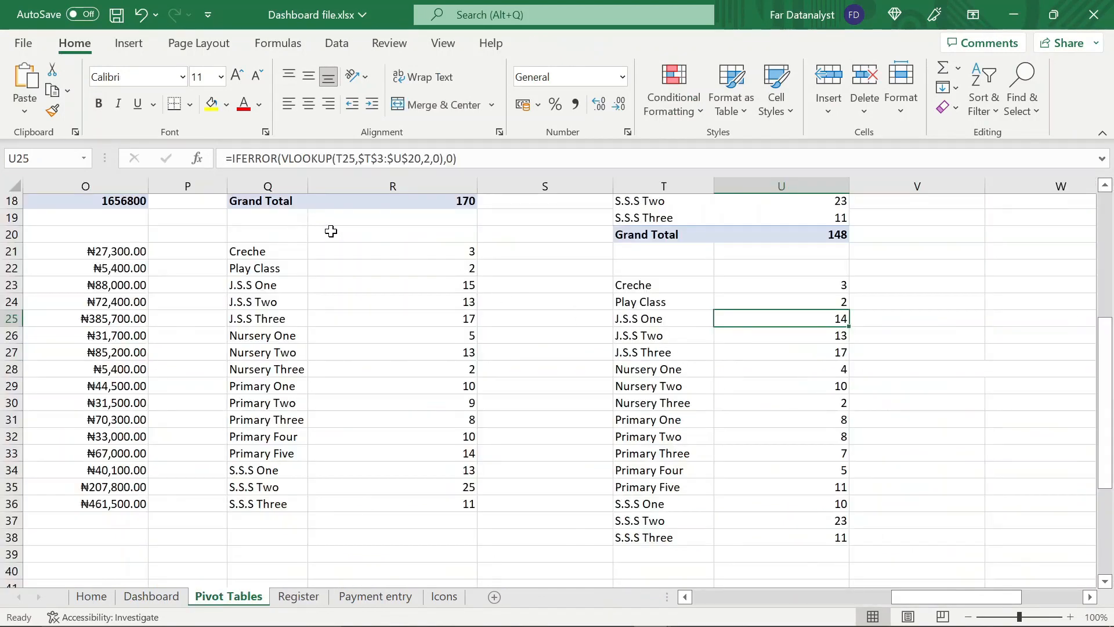
left_click(291, 233)
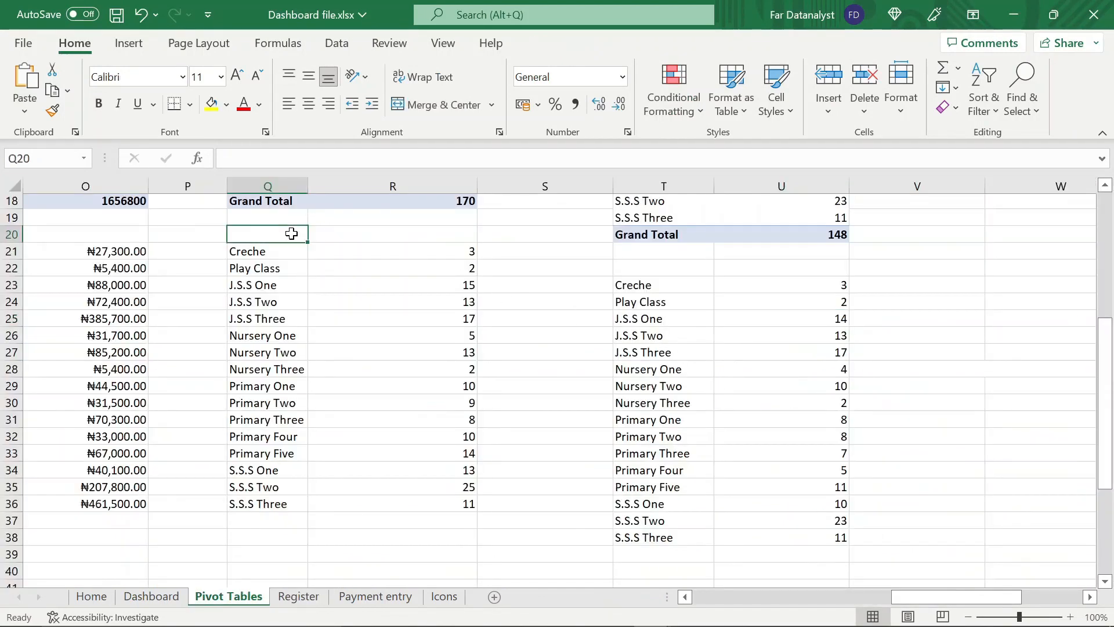
left_click_drag(292, 234, 400, 234)
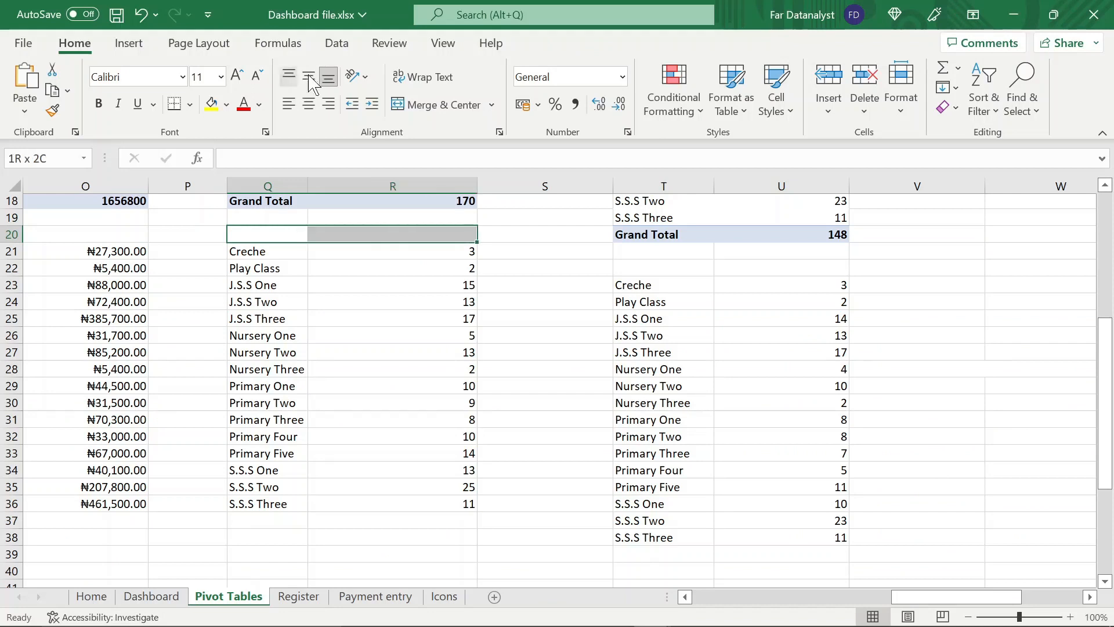
left_click(441, 106)
type("Pop")
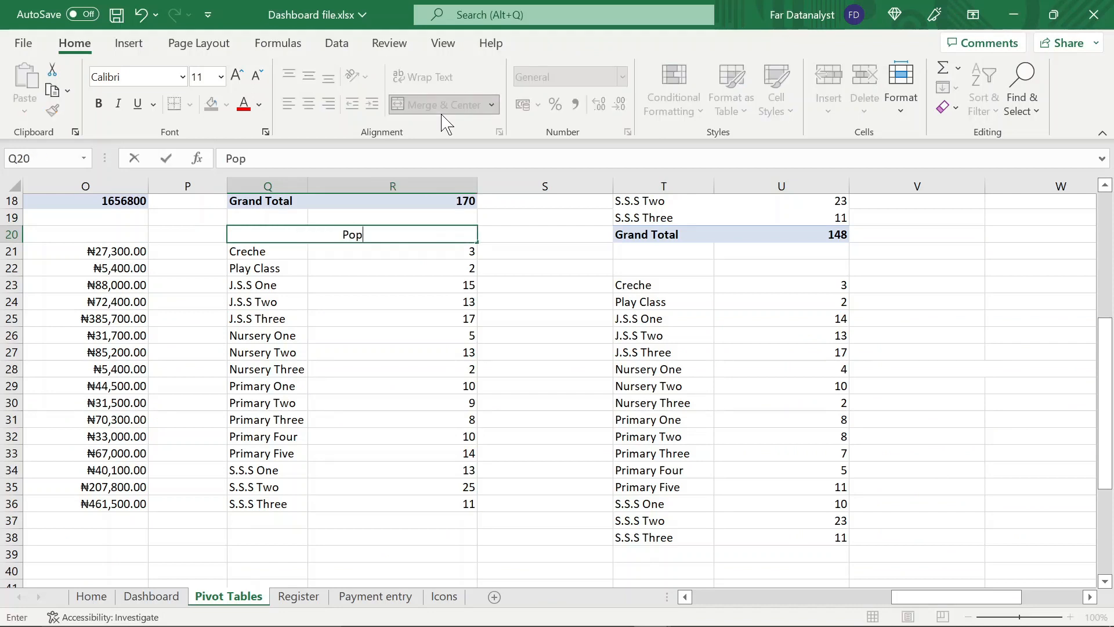
type("ulation")
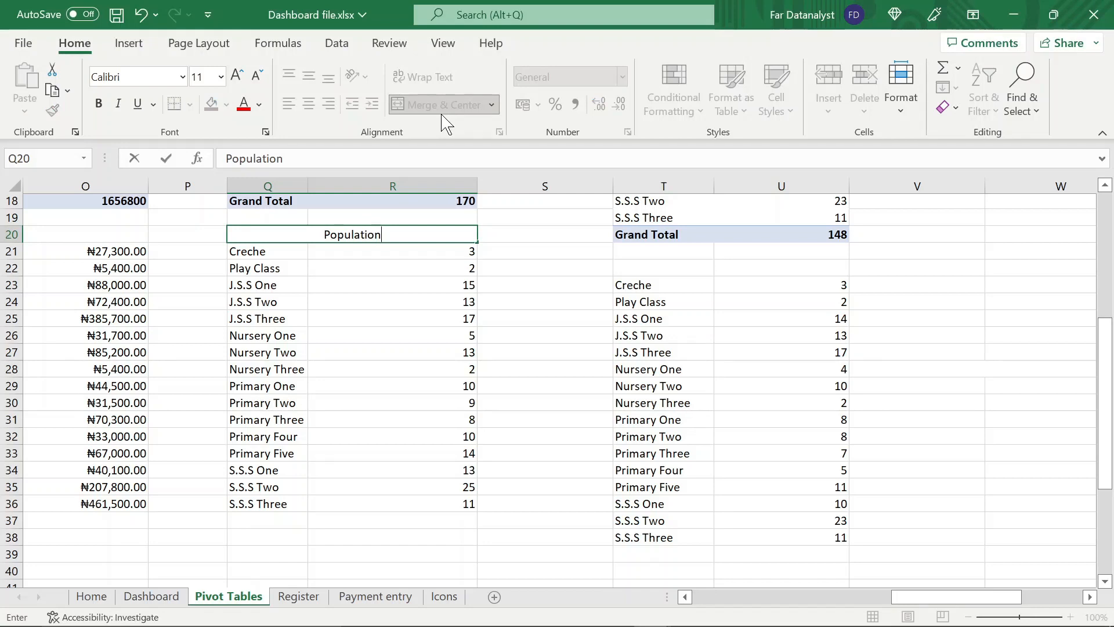
Merge and centre cells T22:U22 above the debtor counts, enter the heading Debtors, and return to the Dashboard sheet
left_click(649, 265)
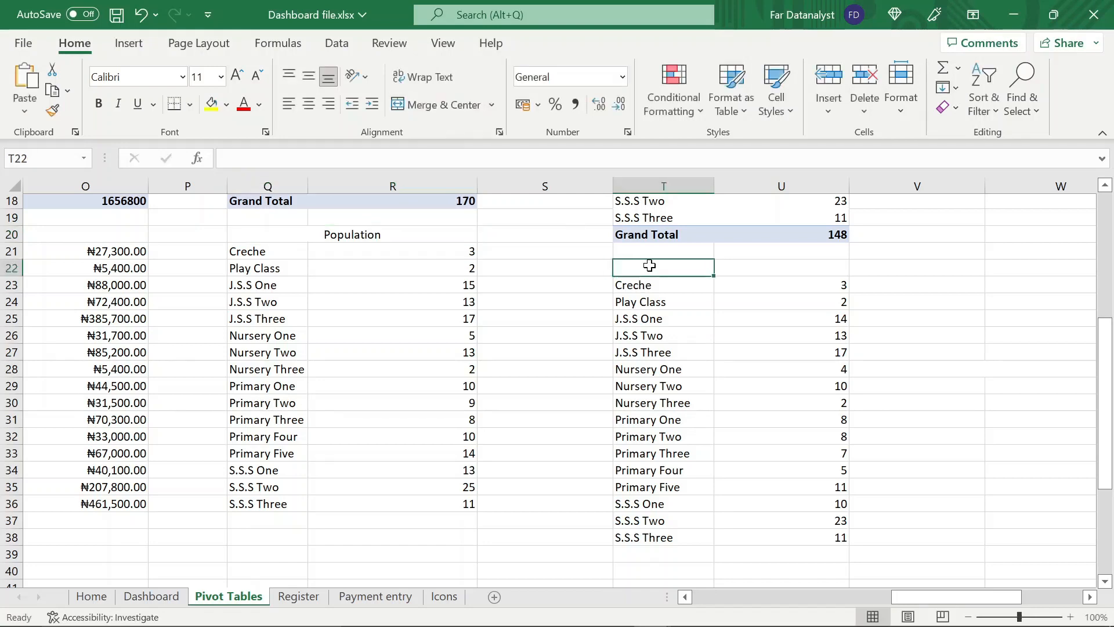
left_click_drag(650, 266, 781, 268)
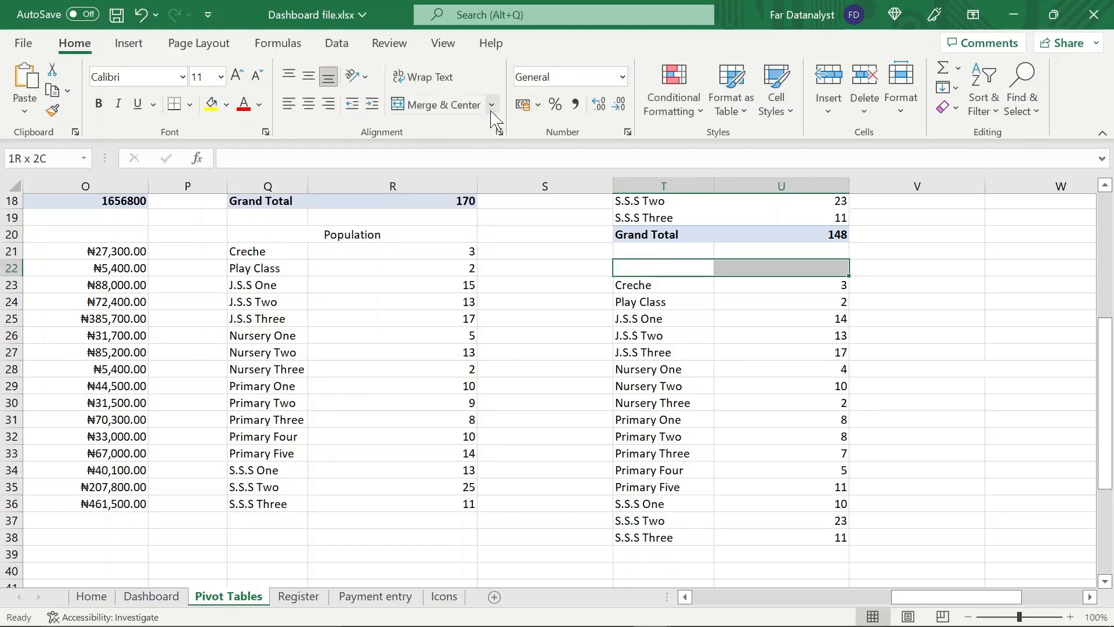
left_click(467, 109)
type("De")
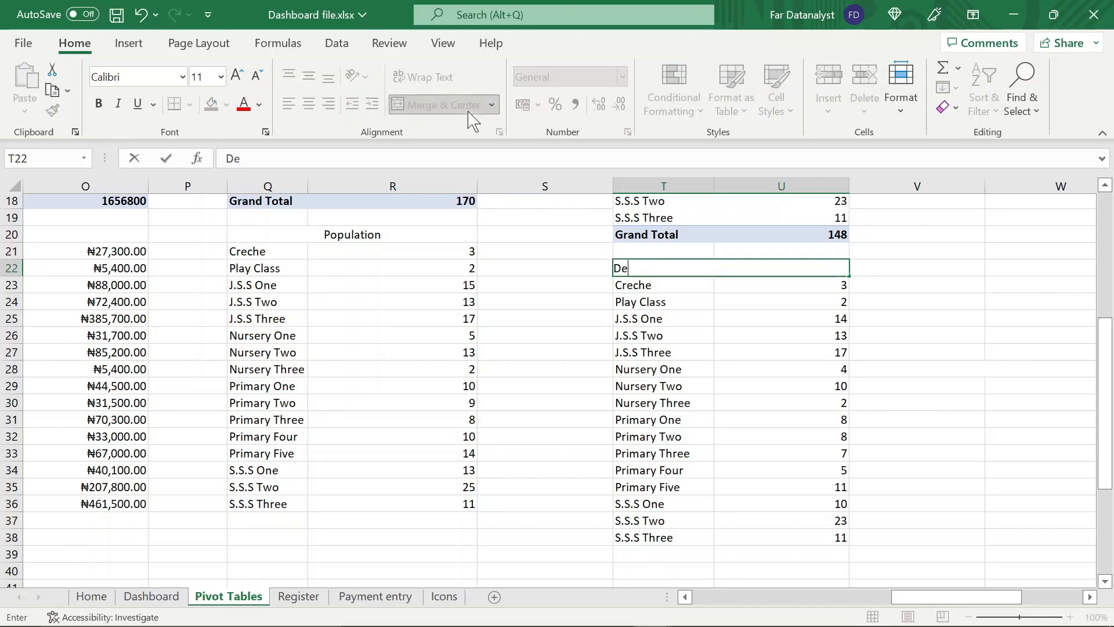
type("btors")
key("Return")
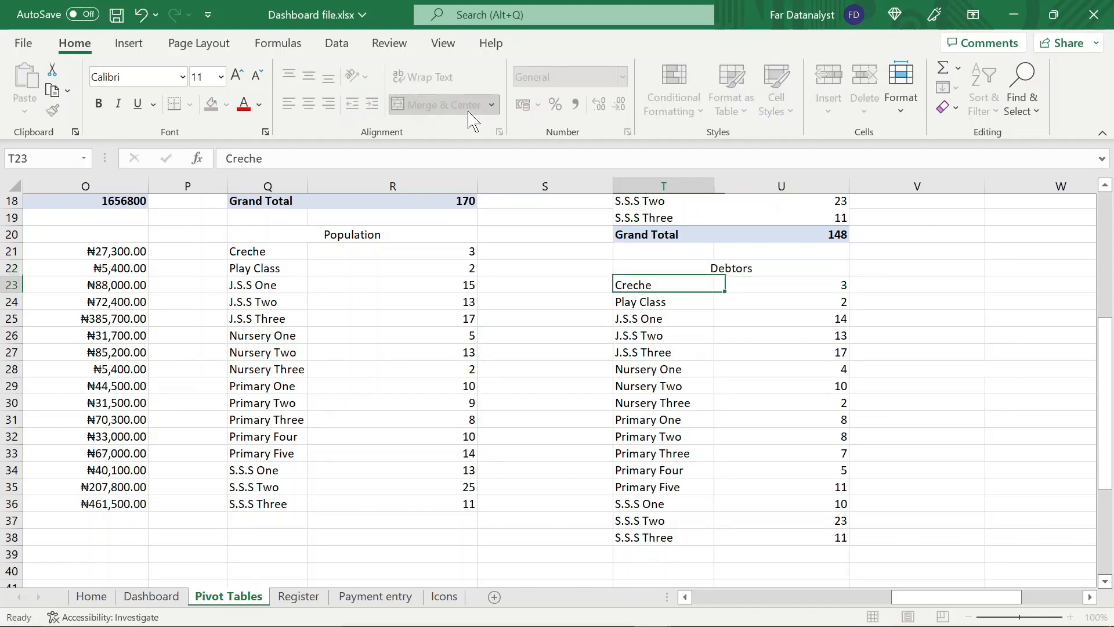
left_click(414, 420)
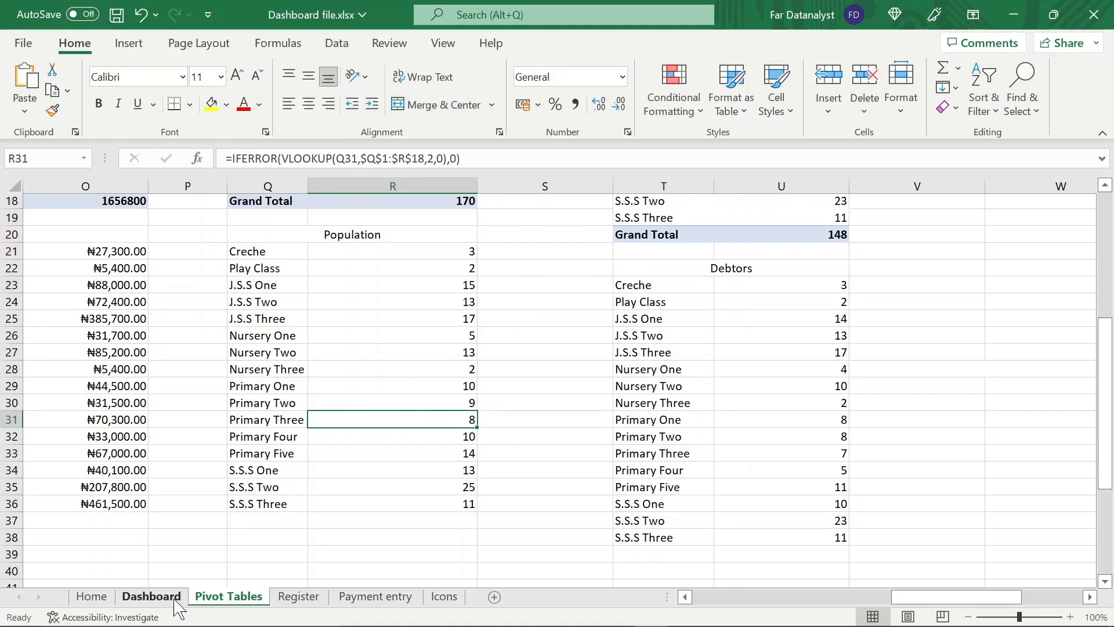
left_click(151, 596)
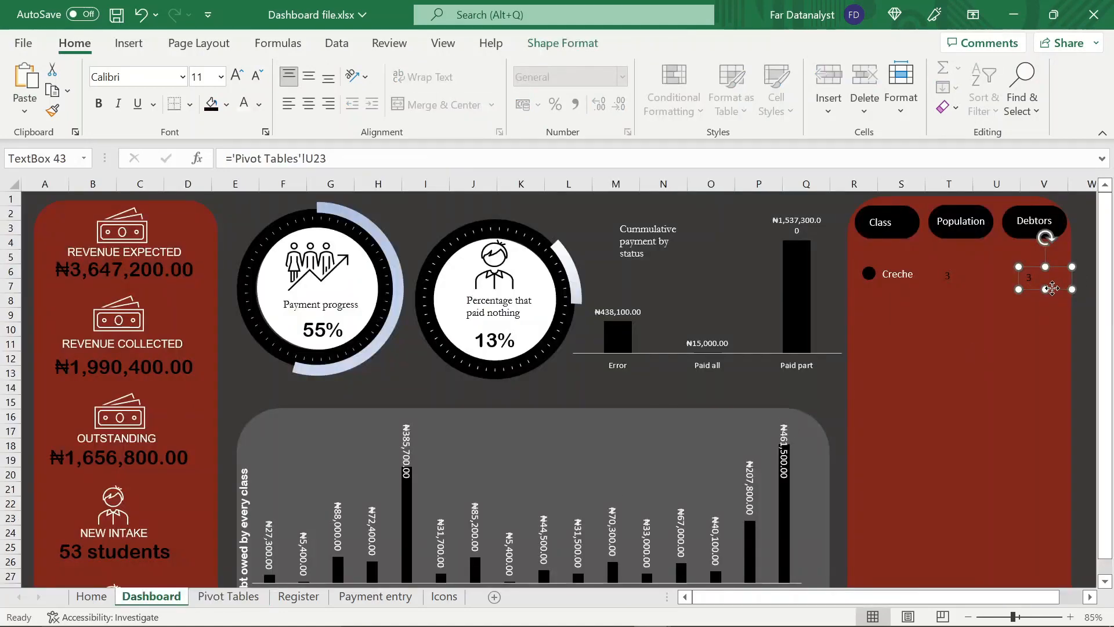
Distribute the Creche row's bullet, class label, population and debtors boxes horizontally and align them to their middles
left_click_drag(1053, 289, 1053, 287)
left_click(1054, 288)
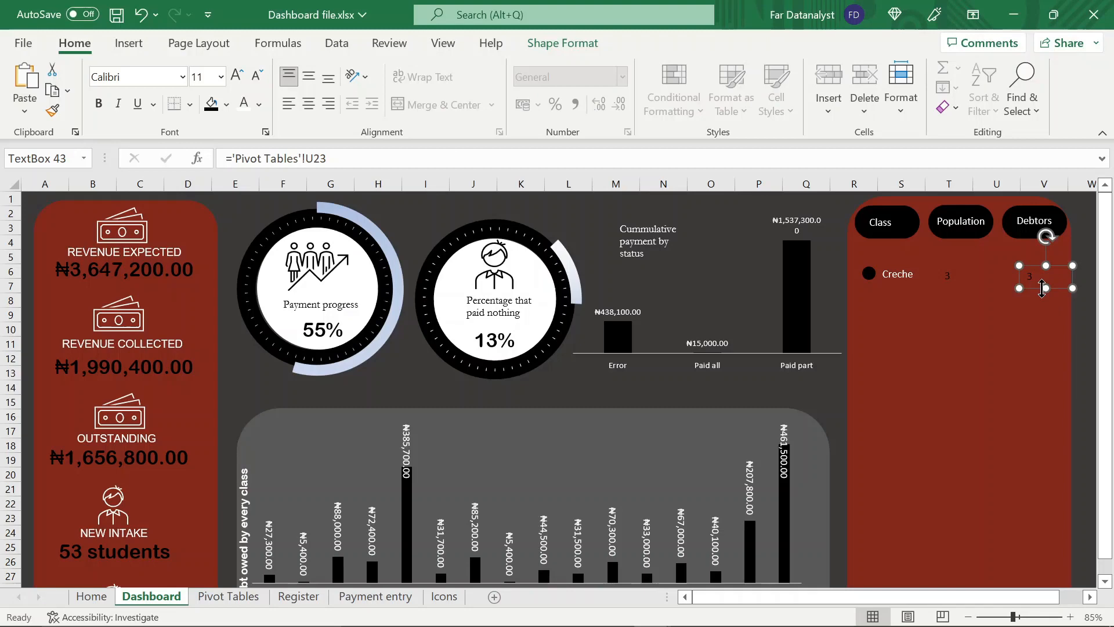
left_click(954, 278, "shift")
left_click(899, 274, "shift")
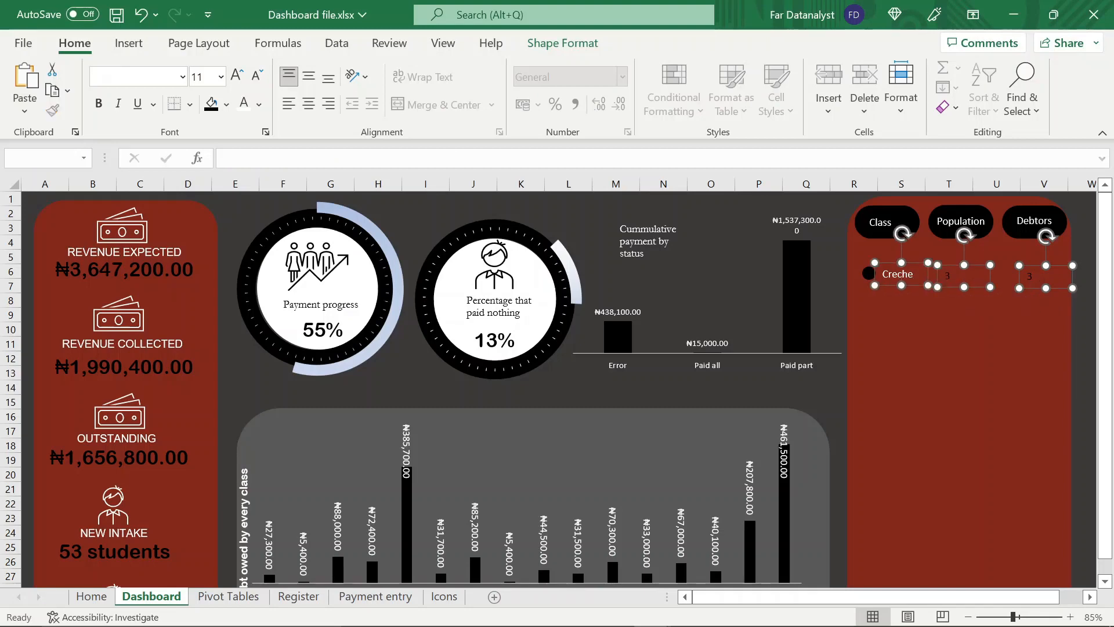
left_click(869, 274, "shift")
left_click(554, 43)
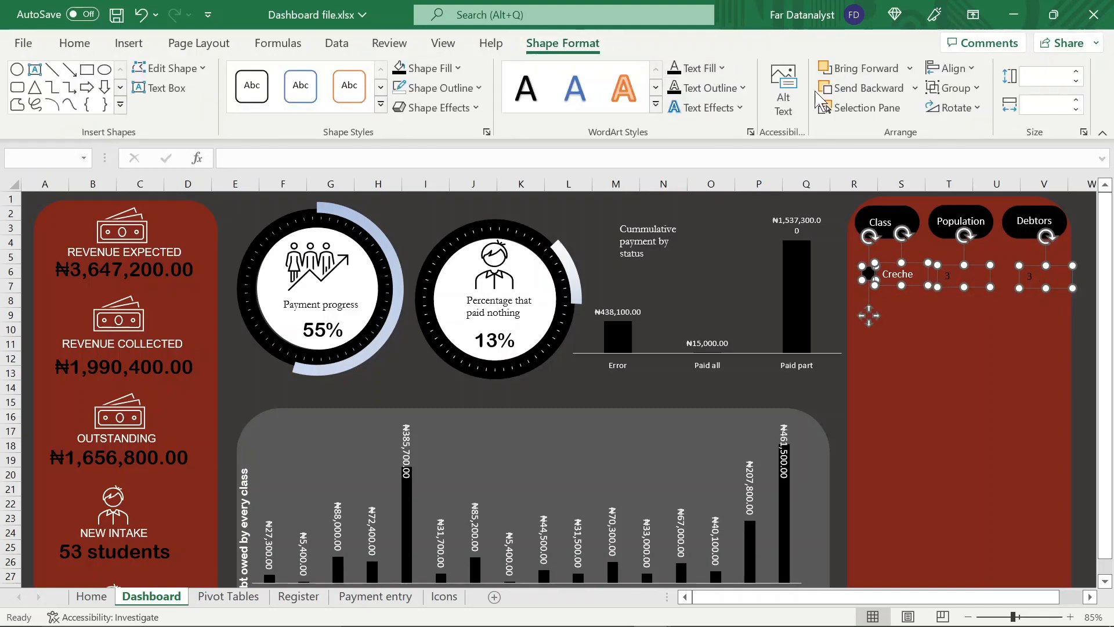
left_click(952, 68)
left_click(1001, 254)
left_click(951, 67)
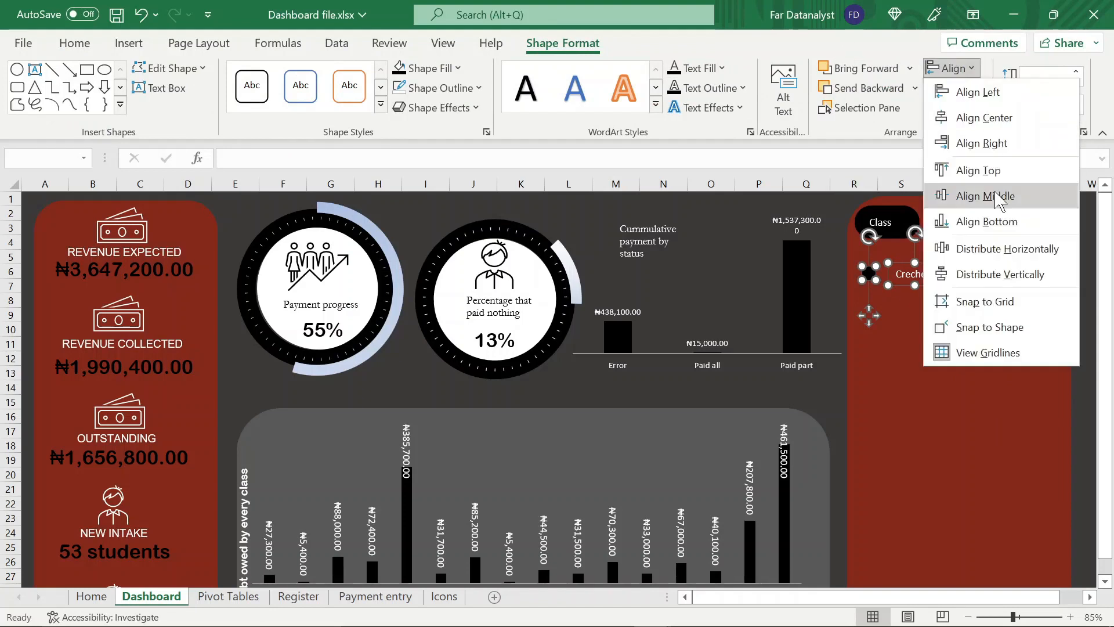
left_click(985, 195)
Move the Creche label closer to its bullet and nudge the debtor count under the Debtors heading
left_click(921, 287)
left_click(905, 274)
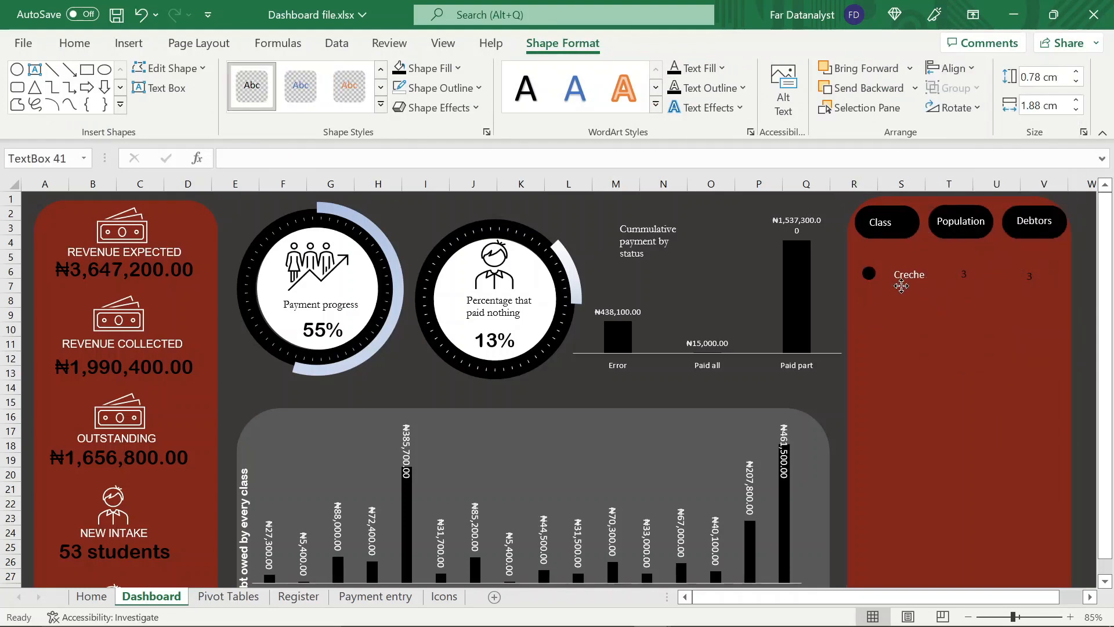
left_click_drag(896, 285, 893, 287)
left_click(968, 274)
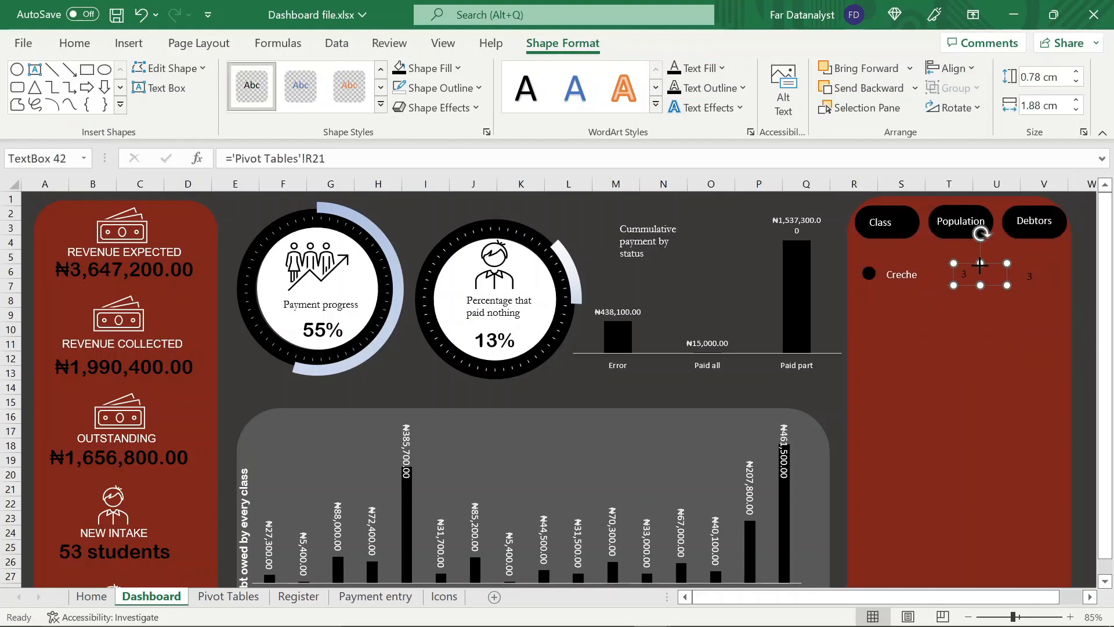
left_click_drag(969, 283, 1031, 279)
left_click(1029, 279)
left_click(937, 345)
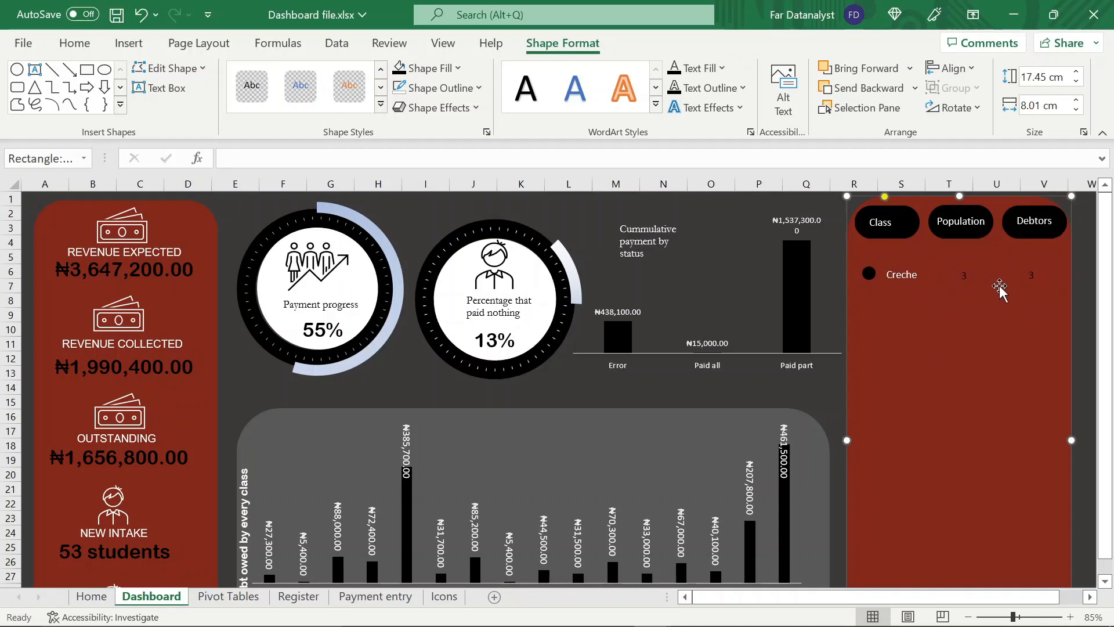
Group the Creche row's bullet, class label, population box and debtors box into one object
left_click(980, 276)
left_click(870, 276)
left_click(901, 277, "ctrl")
left_click(968, 277, "ctrl")
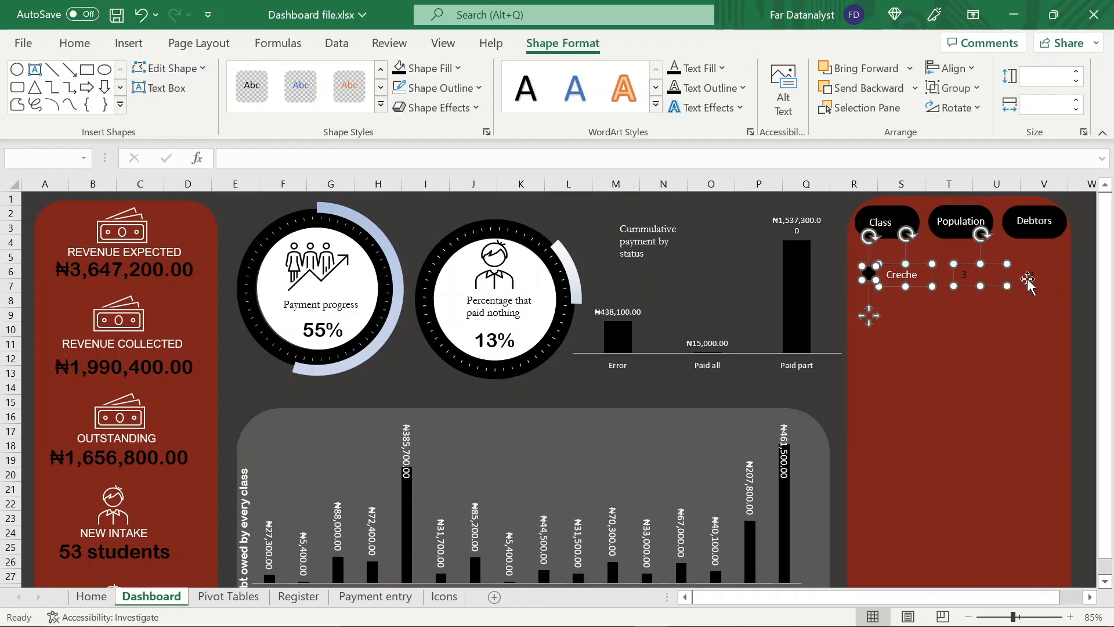
left_click(1027, 277, "ctrl")
left_click(952, 89)
left_click(953, 109)
Within the Creche group, shift the population count slightly right and fine-tune the debtor count beneath its heading
left_click(963, 275)
left_click_drag(963, 275, 970, 277)
left_click(1032, 276)
left_click(1037, 324)
left_click(1033, 277)
left_click(1032, 277)
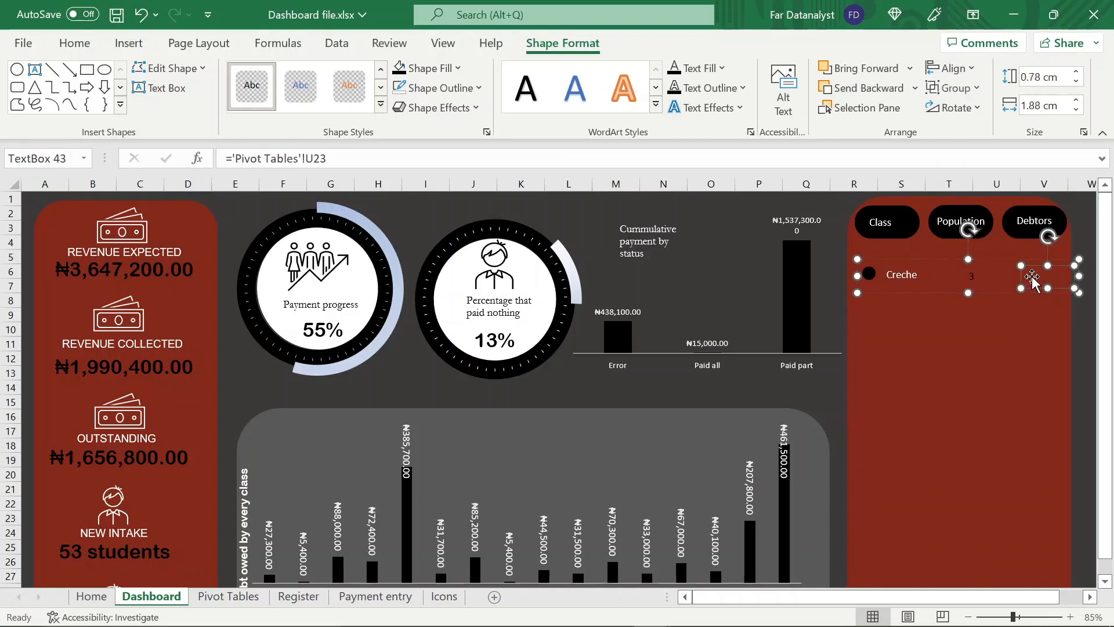
left_click(1007, 349)
left_click(1036, 287)
left_click(1045, 272)
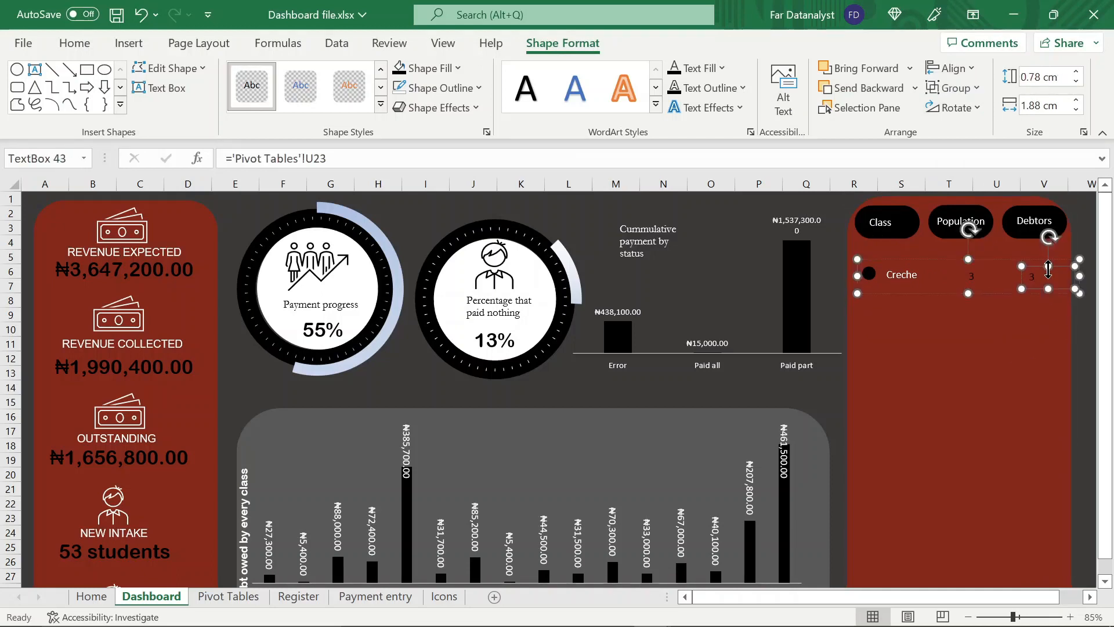
left_click(1042, 328)
Shrink the Creche row's bullet, then move the bullet and the Creche label closer to the red panel's left edge
left_click(870, 274)
left_click_drag(874, 271, 871, 273)
left_click(868, 304)
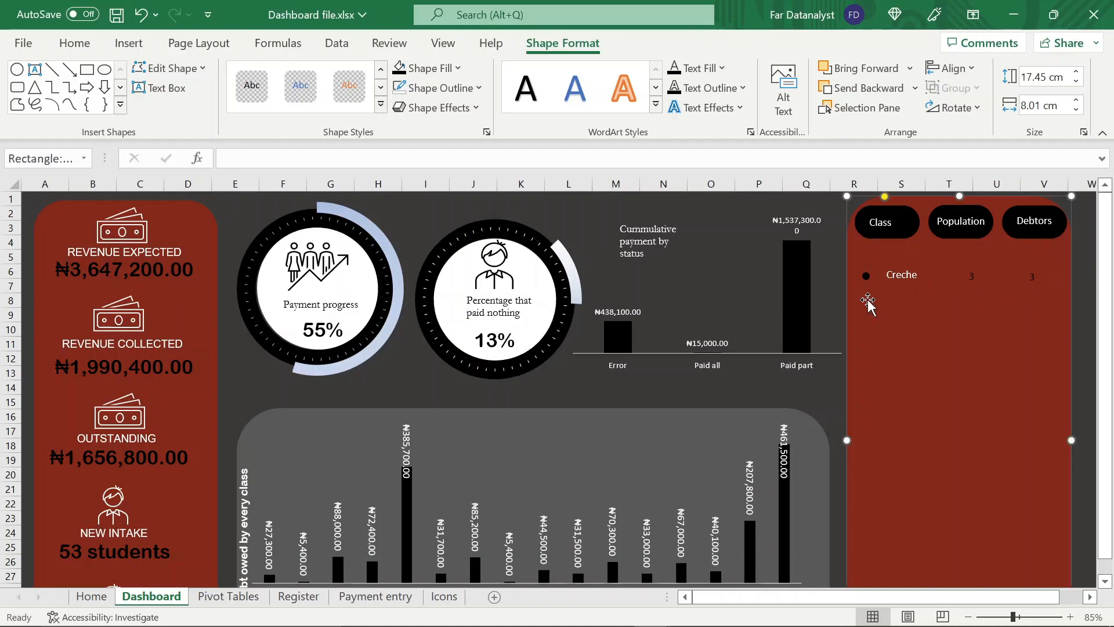
left_click(867, 276)
left_click_drag(867, 315, 862, 314)
left_click(903, 274)
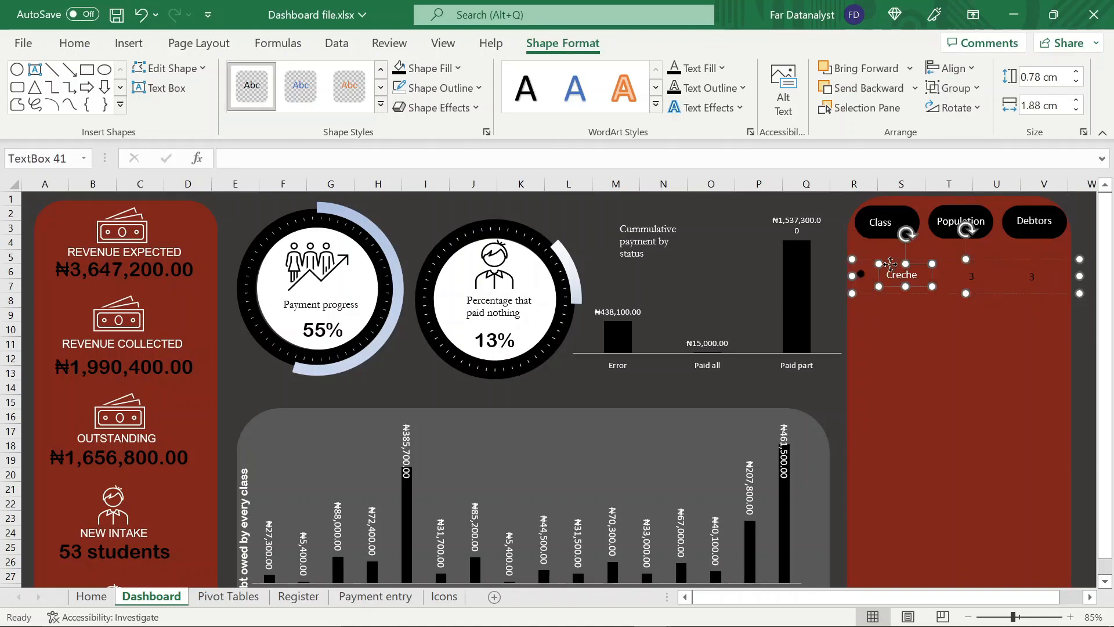
left_click_drag(889, 263, 880, 264)
left_click(861, 275)
left_click_drag(862, 314, 861, 315)
left_click(919, 340)
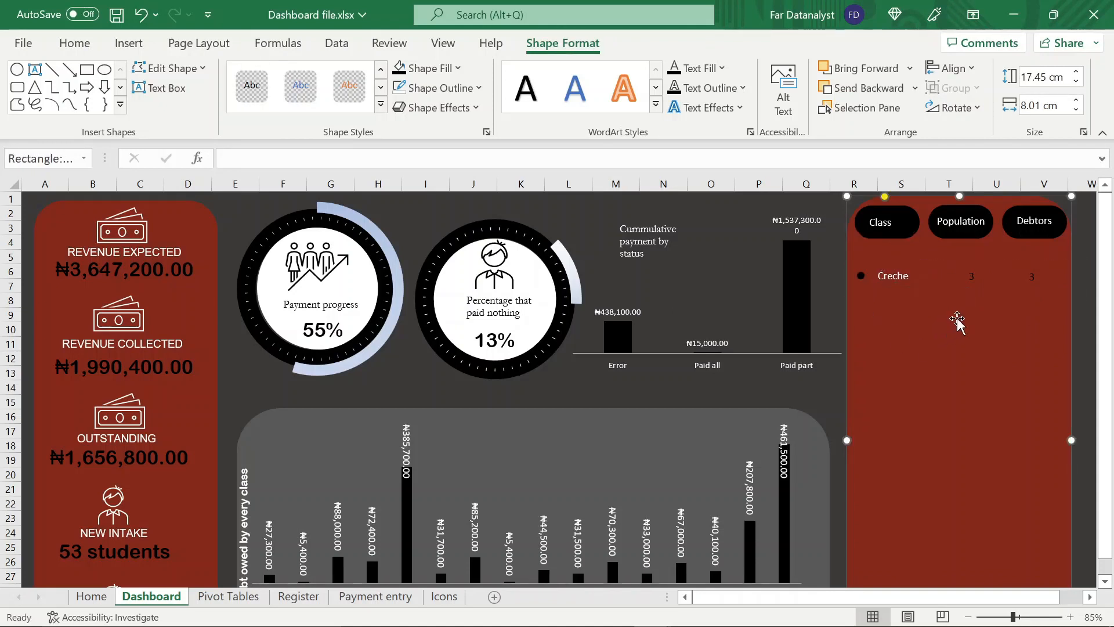
Duplicate the grouped Creche row repeatedly to provide a row for each of the other classes
left_click(974, 278)
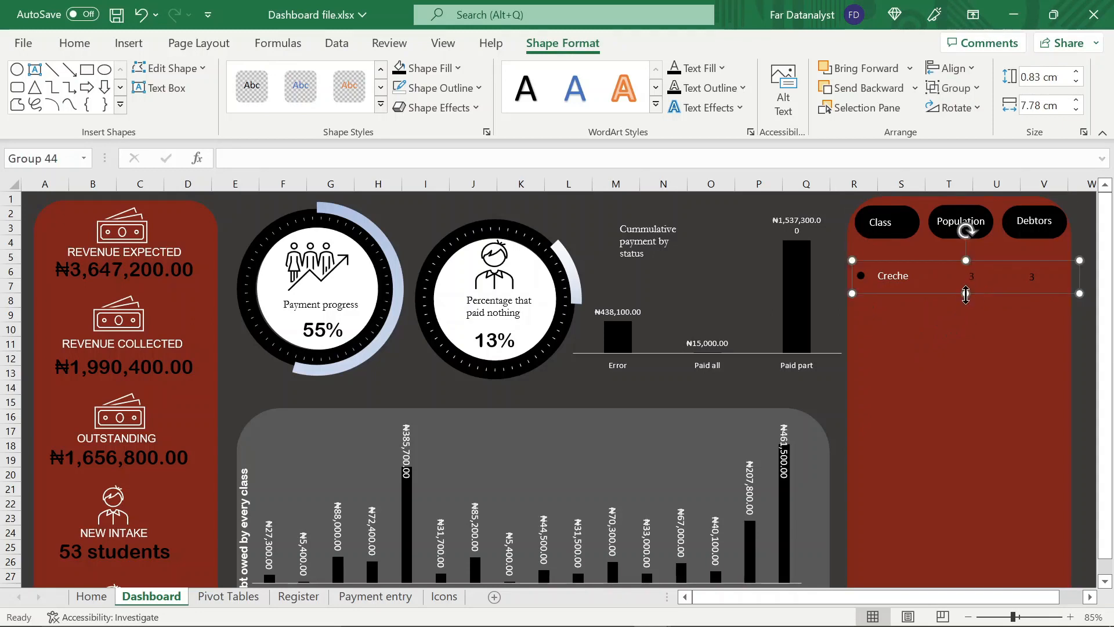
key("ctrl+d")
key("ctrl+d")
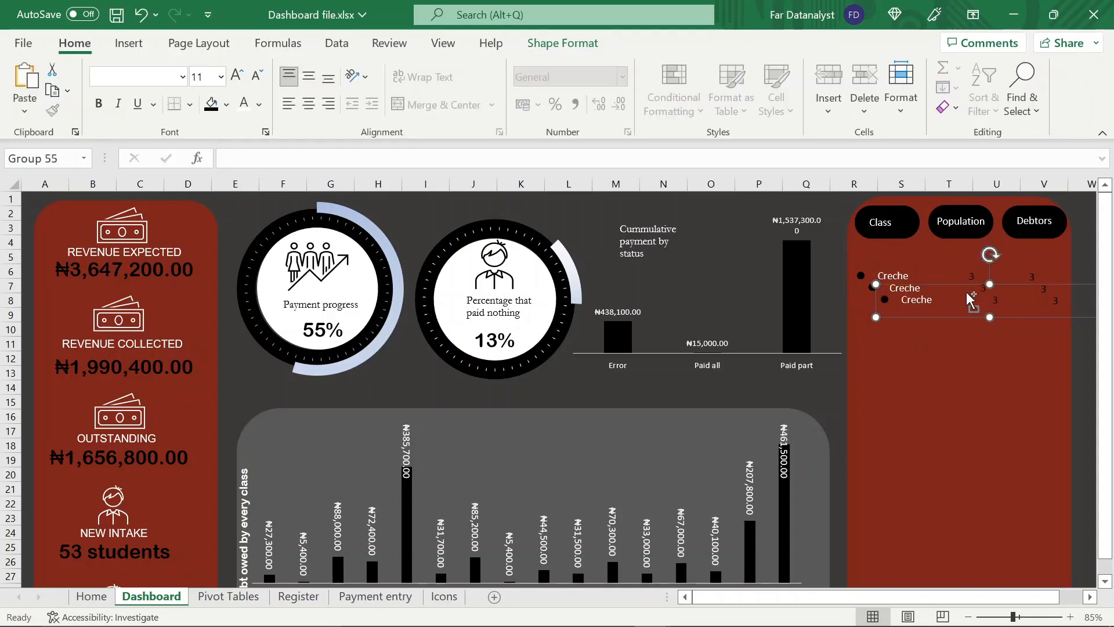
key("ctrl+d")
key("ctrl+d")
key("ctrl+d")
key("ctrl+d")
key("ctrl+d")
key("ctrl+d")
key("ctrl+d")
key("ctrl+d")
key("ctrl+d")
key("ctrl+d")
key("ctrl+d")
key("ctrl+d")
left_click(1037, 444)
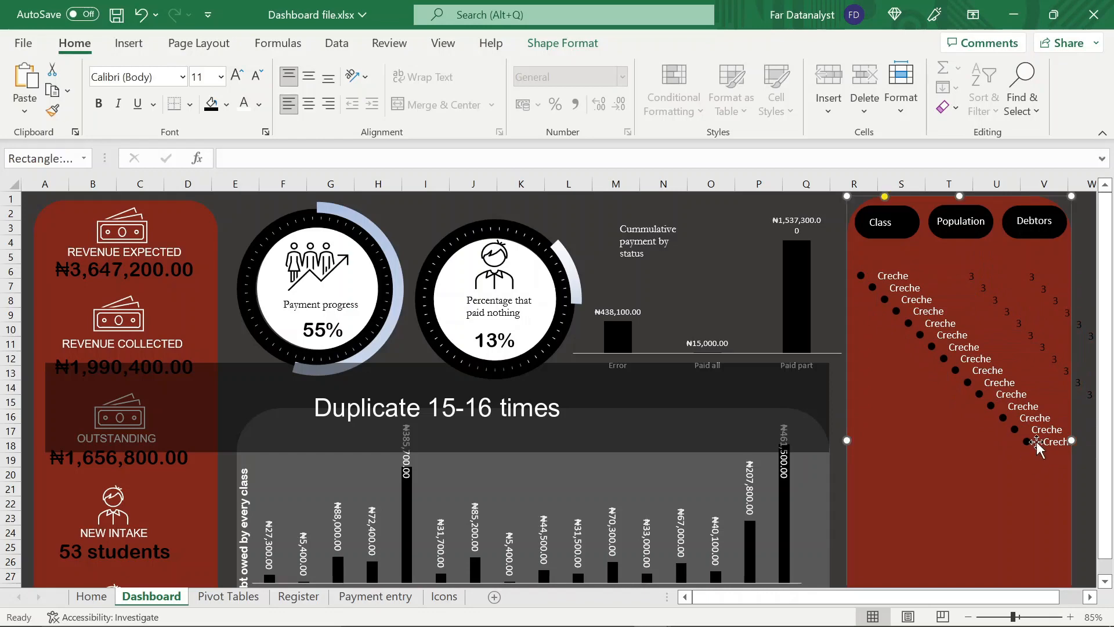
Move the last duplicated Creche rows into the lower part of the red panel, stacking them upward from the bottom
left_click(968, 286)
left_click(909, 317, "ctrl")
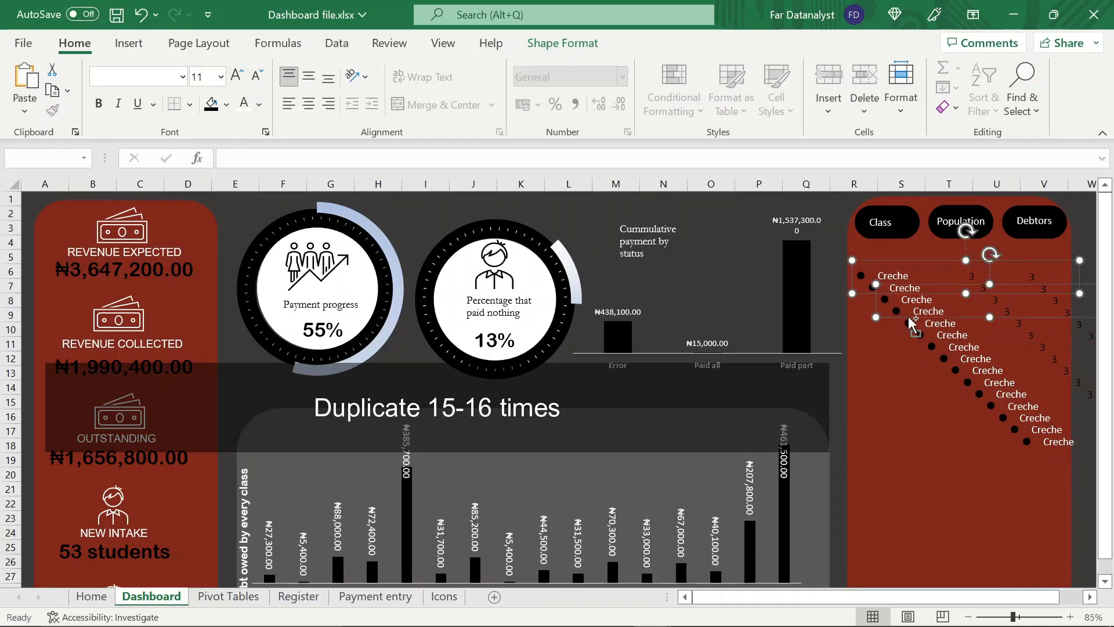
scroll(1025, 356, "down", 2)
left_click(1026, 351)
left_click_drag(1025, 351, 876, 511)
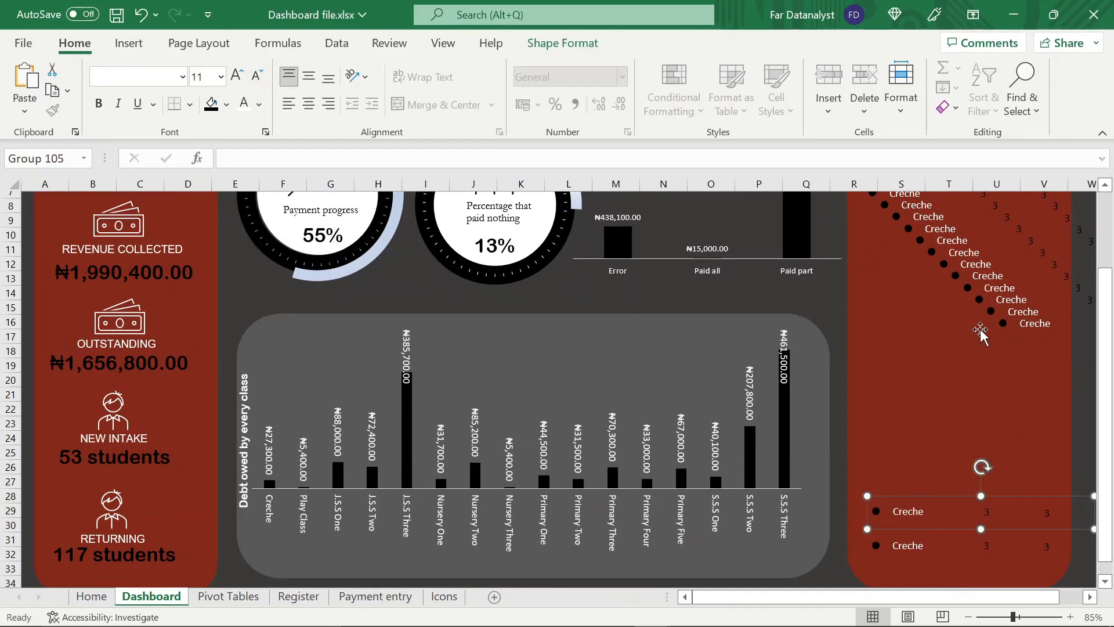
left_click_drag(1003, 326, 858, 479)
left_click(990, 313)
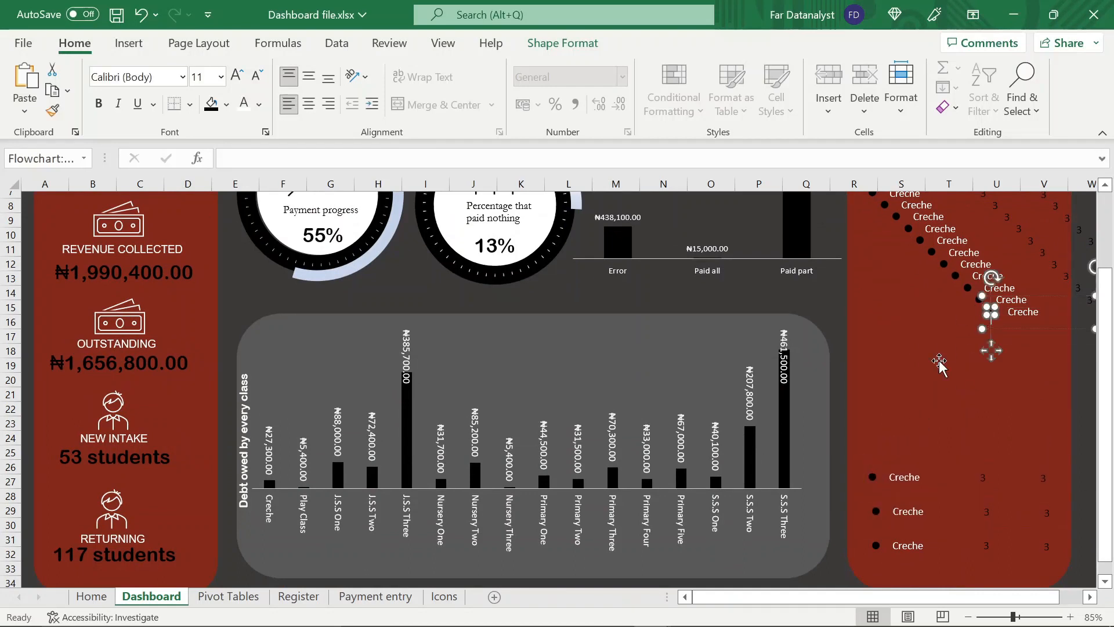
left_click(990, 312)
left_click_drag(990, 312, 870, 441)
Move the next duplicated Creche rows into the middle of the red panel, above the rows already stacked
left_click(978, 302)
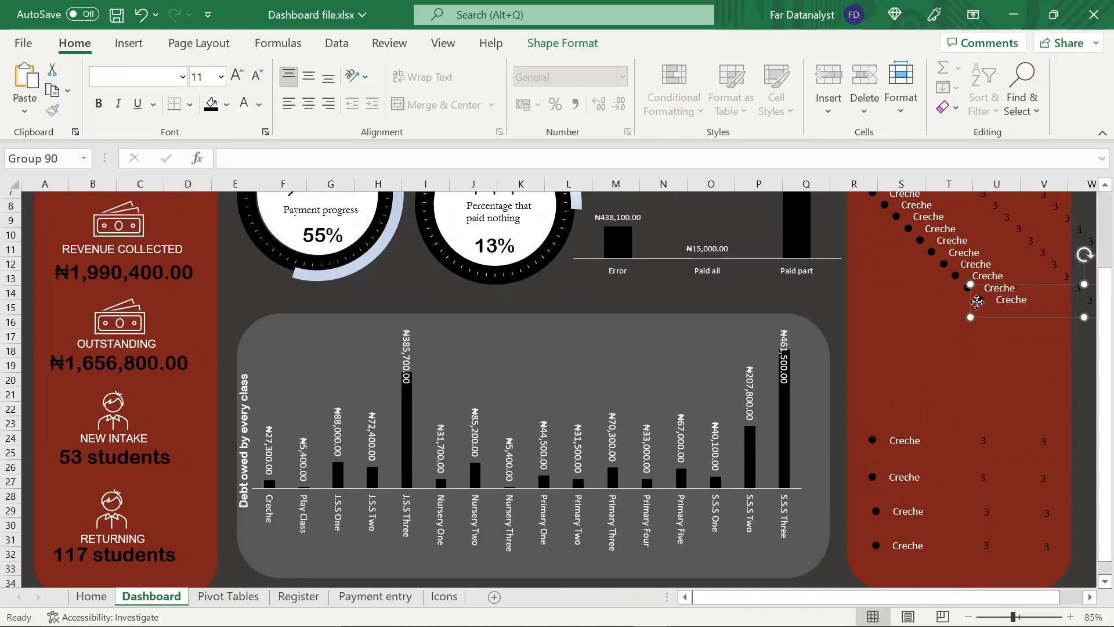
left_click_drag(978, 301, 868, 397)
left_click(965, 287)
left_click_drag(966, 287, 868, 359)
scroll(897, 284, "up", 1)
left_click(955, 334)
left_click_drag(955, 335, 869, 349)
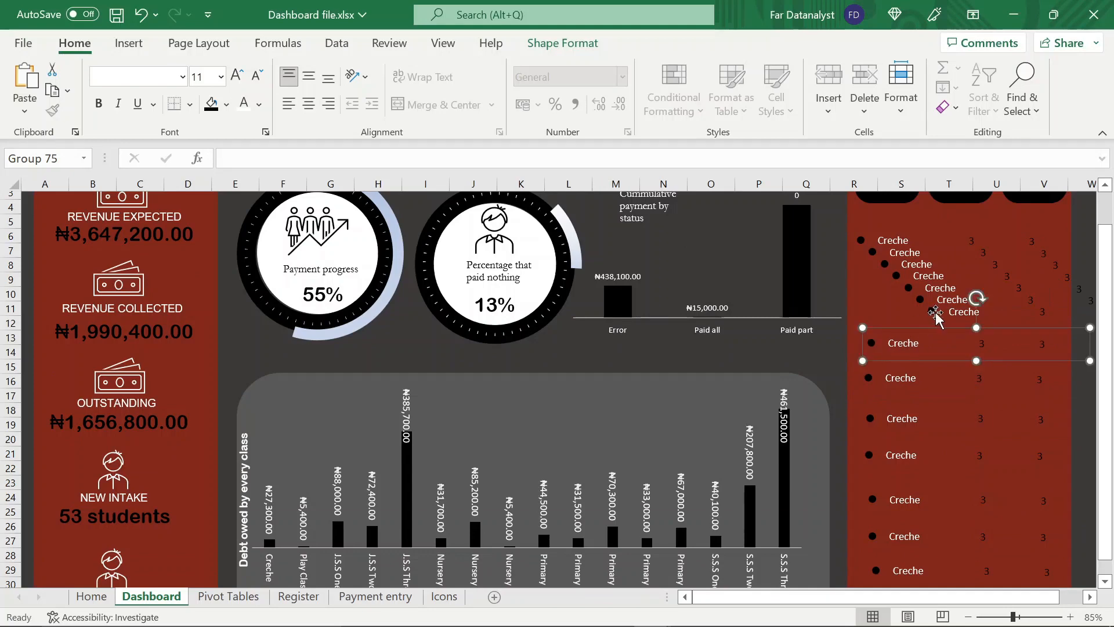
double_click(934, 313)
left_click_drag(922, 318, 862, 325)
scroll(870, 322, "down", 1)
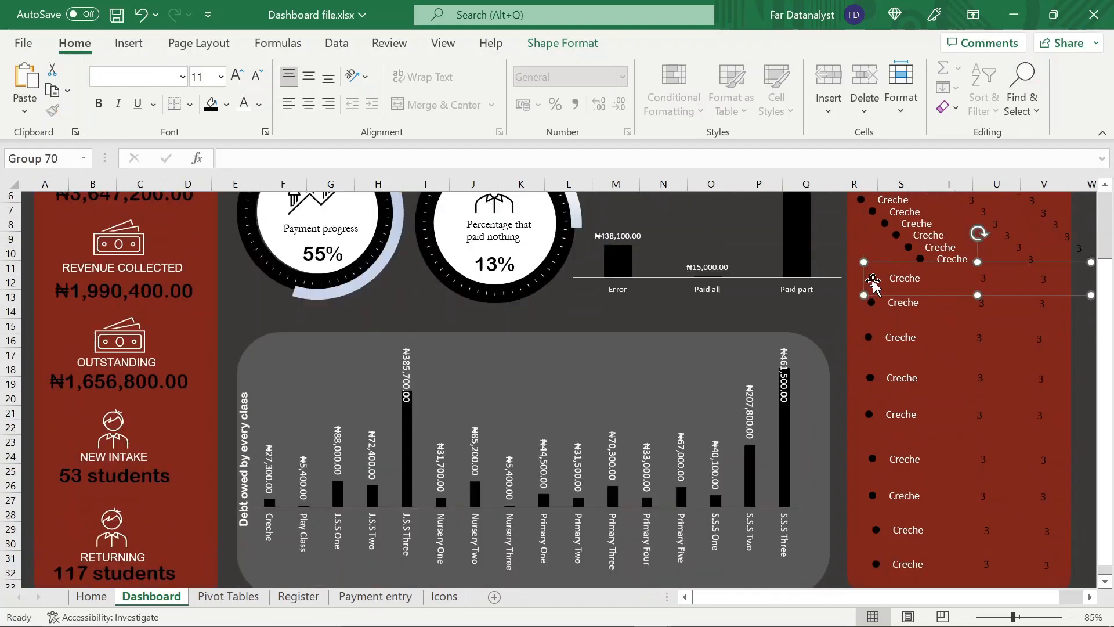
Place the first Creche rows directly beneath the Class, Population and Debtors headings, undoing a misplaced move
scroll(873, 282, "up", 2)
left_click_drag(861, 276, 866, 256)
mouse_move(871, 284)
left_mouse_down()
mouse_move(867, 273)
mouse_move(875, 304)
mouse_move(857, 296)
left_mouse_up()
key("ctrl+z")
left_click(876, 300)
double_click(919, 334)
left_click(910, 334)
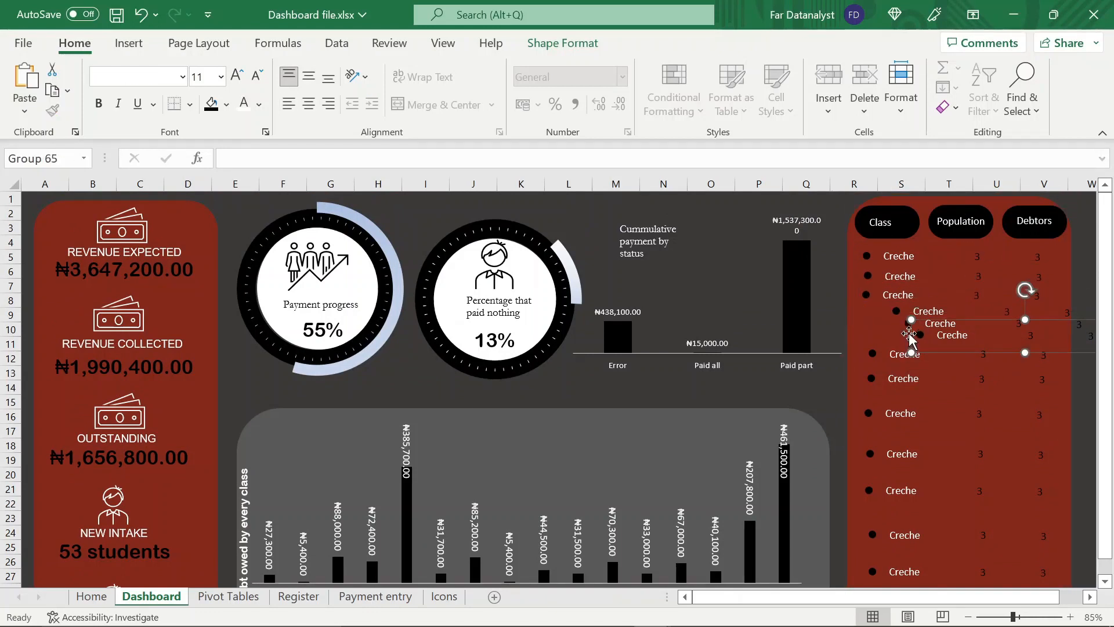
Move the remaining diagonal Creche copies into gaps in the list and line up the rows in the upper half
left_click(909, 334)
left_click(919, 335)
left_click_drag(911, 336, 861, 510)
left_click(889, 309)
left_click(901, 314)
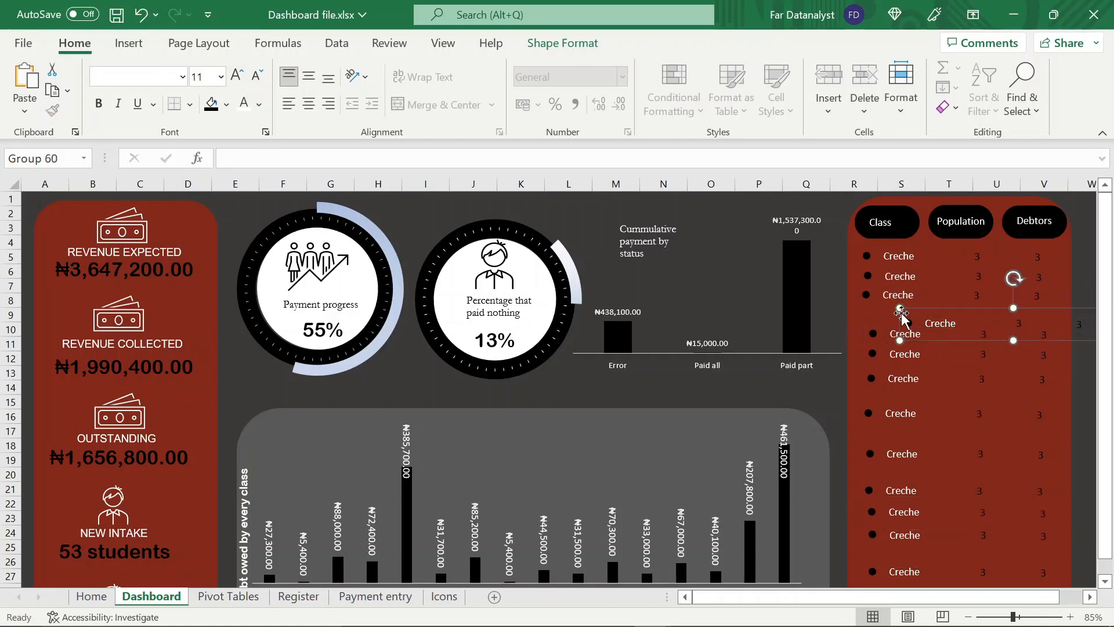
left_click_drag(907, 308, 859, 364)
left_click(870, 334)
left_click(872, 353)
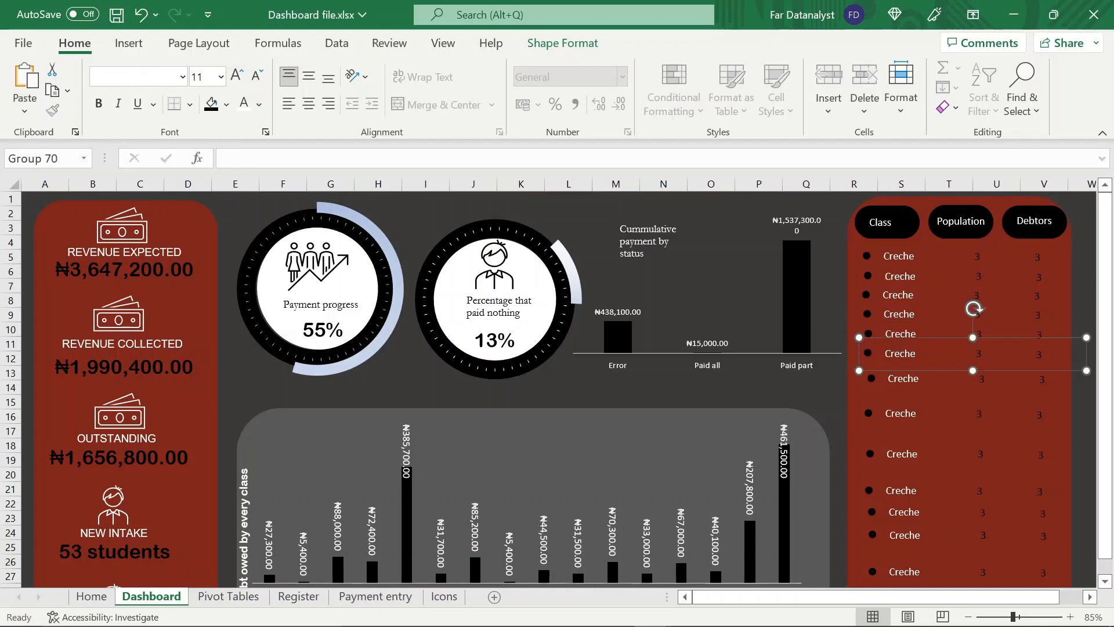
scroll(557, 389, "down", 2)
scroll(558, 389, "up", 2)
scroll(557, 389, "down", 2)
scroll(557, 389, "up", 2)
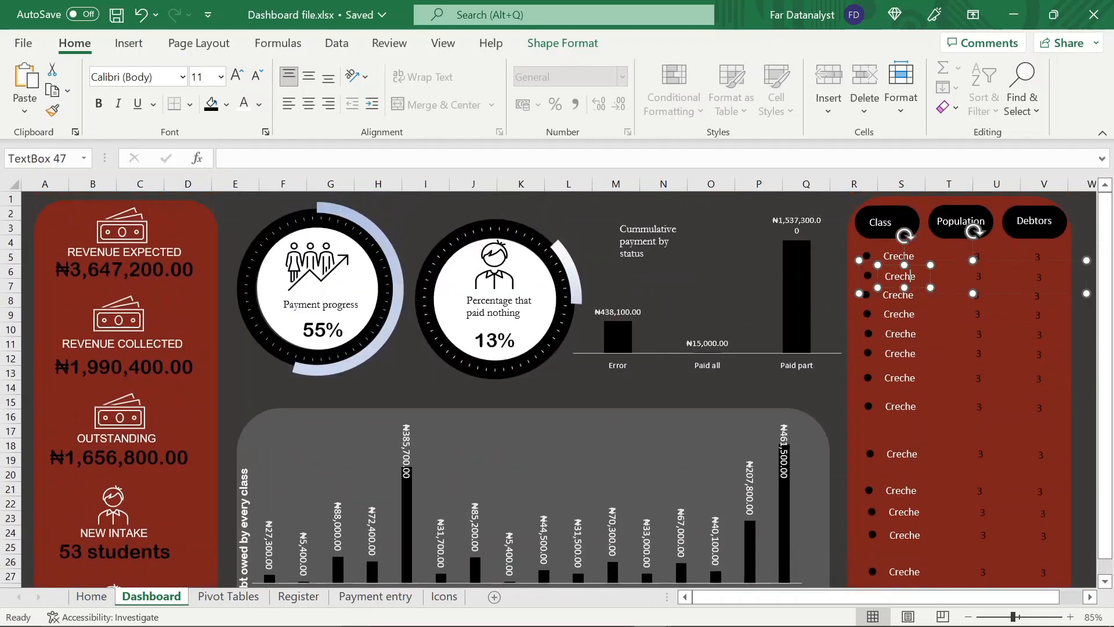
Change the second row's class label to Play Class and widen its text box to fit
left_click(915, 276)
key("BackSpace")
key("BackSpace")
key("BackSpace")
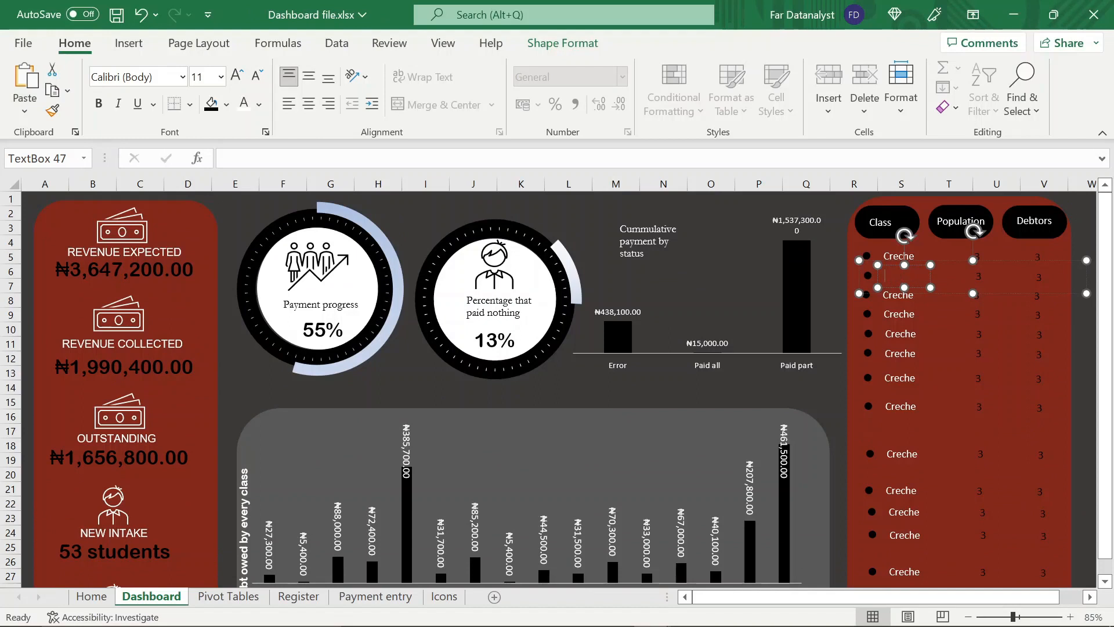
type("Play C")
left_click_drag(933, 290, 943, 289)
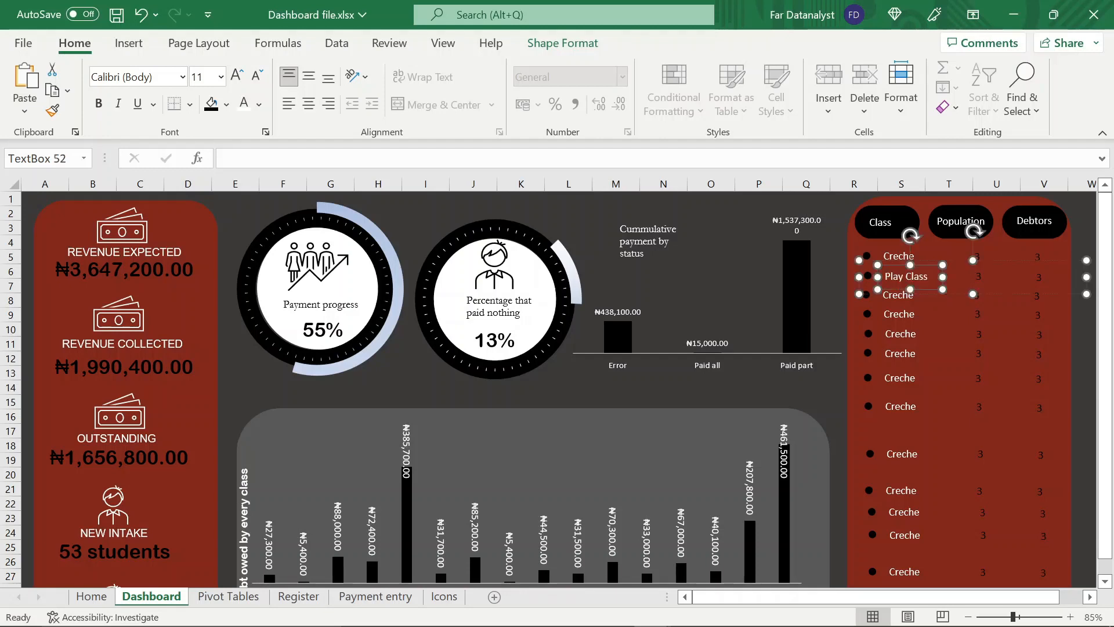
Change the third row's class label to Nursery One and widen its text box to fit
left_click(909, 294)
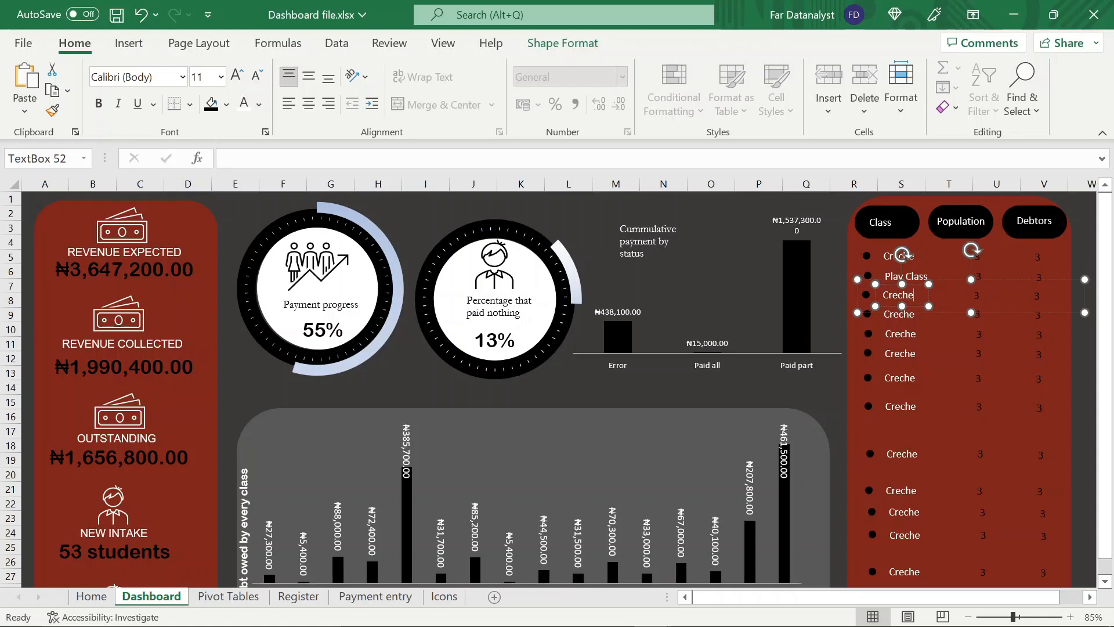
key("BackSpace")
key("BackSpace")
key("BackSpace")
key("BackSpace")
key("BackSpace")
key("BackSpace")
type("Nursery")
left_click_drag(930, 308, 948, 307)
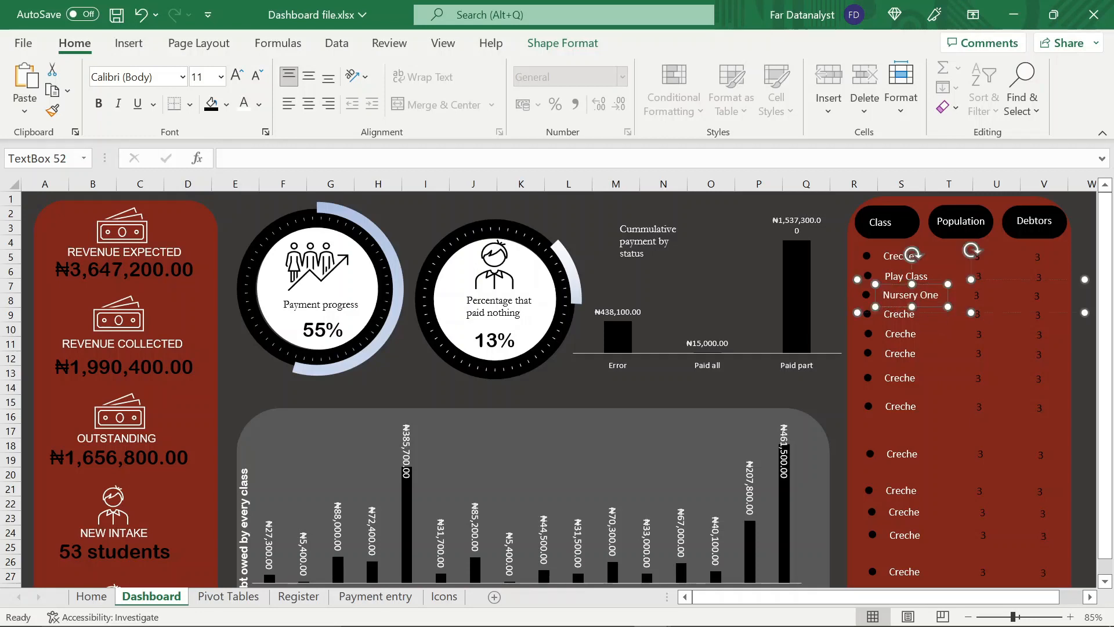
Change the fourth and fifth class labels to Nursery Two and Nursery Three, widening their text boxes to fit
left_click(909, 314)
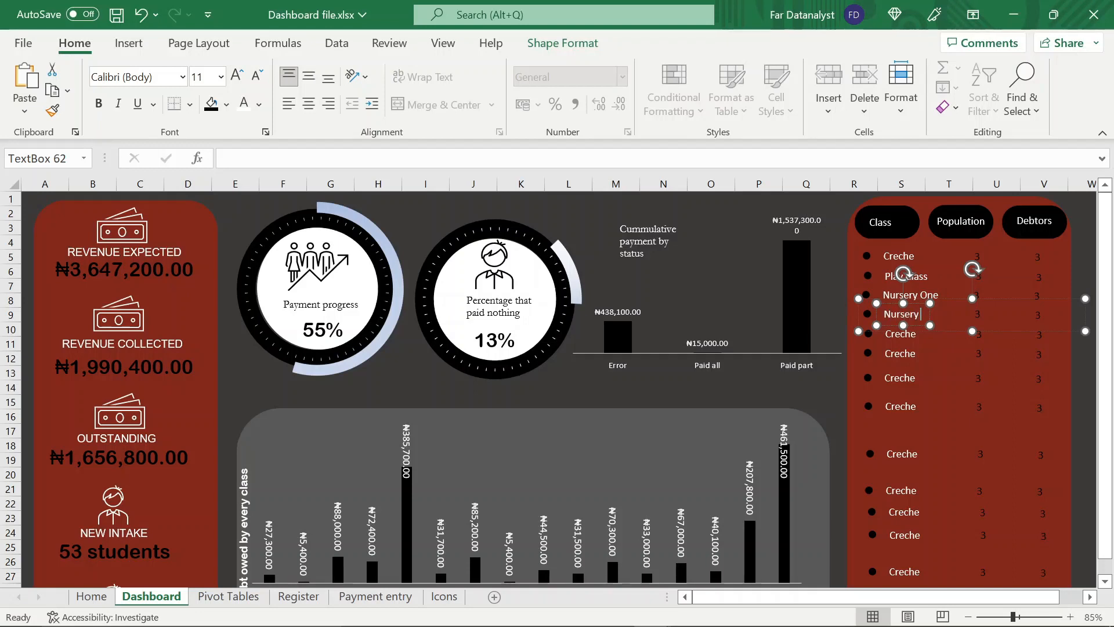
type("Two")
left_click_drag(929, 325, 948, 326)
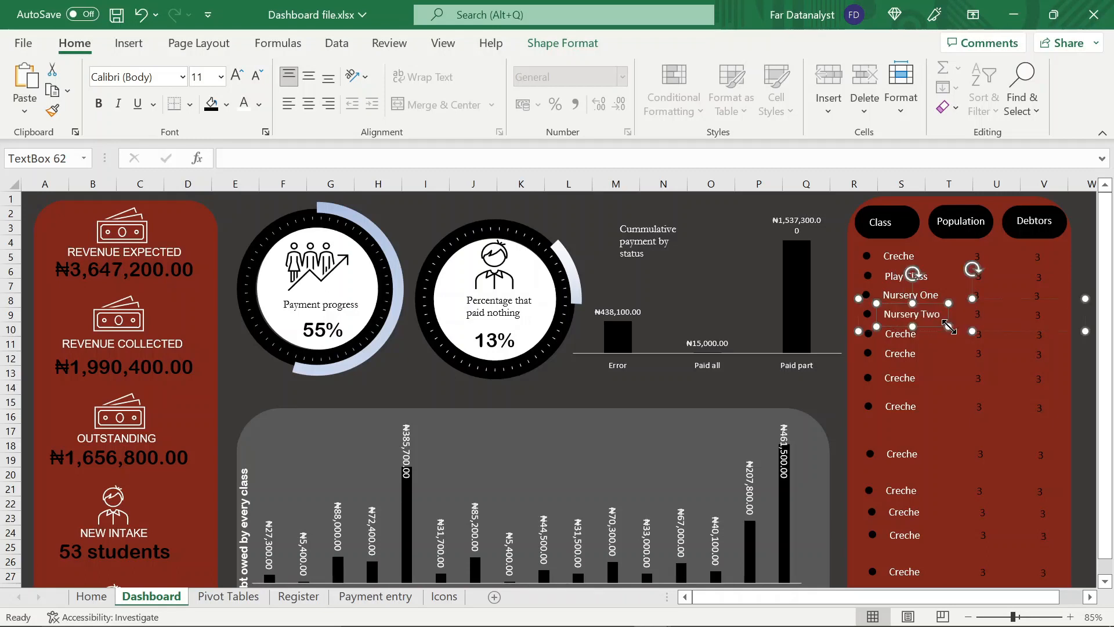
left_click(916, 335)
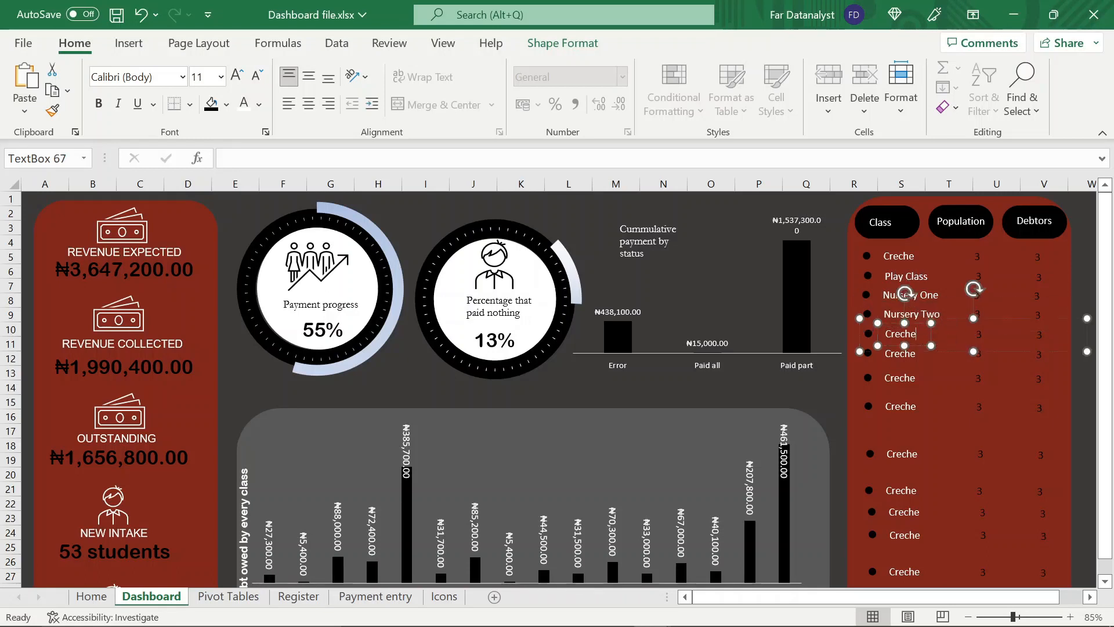
key("BackSpace")
type("Nursery")
mouse_move(932, 346)
left_mouse_down()
mouse_move(960, 344)
mouse_move(945, 367)
mouse_move(956, 368)
mouse_move(954, 392)
left_mouse_up()
Change the sixth and seventh class labels to Primary One and Primary Two, widening their text boxes to fit
left_click(916, 353)
type("Primary One")
left_click(917, 378)
key("BackSpace")
key("BackSpace")
key("BackSpace")
key("BackSpace")
key("BackSpace")
key("BackSpace")
type("P")
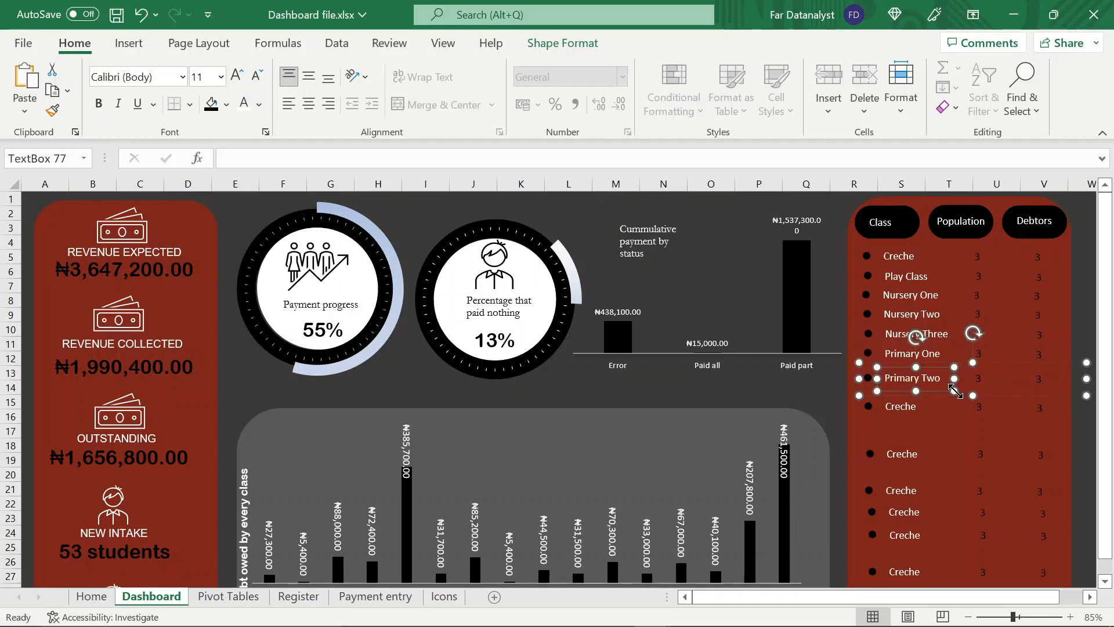
Change the eighth row's class label to Primary Three and widen its text box to fit
left_click(917, 406)
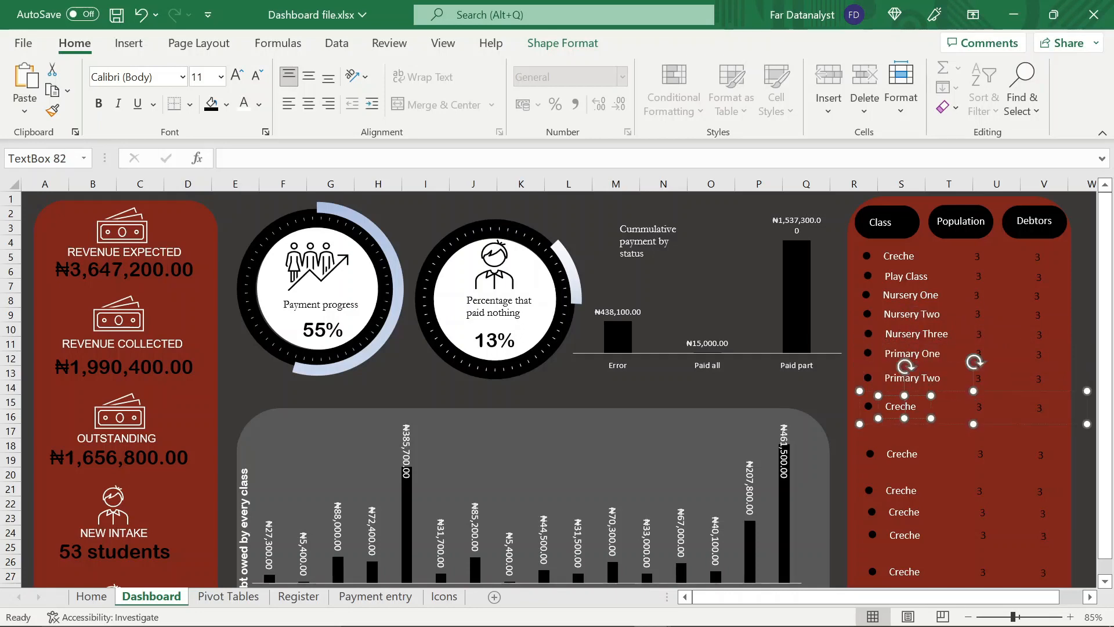
key("BackSpace")
key("BackSpace")
key("BackSpace")
key("BackSpace")
key("BackSpace")
key("BackSpace")
type("Primary")
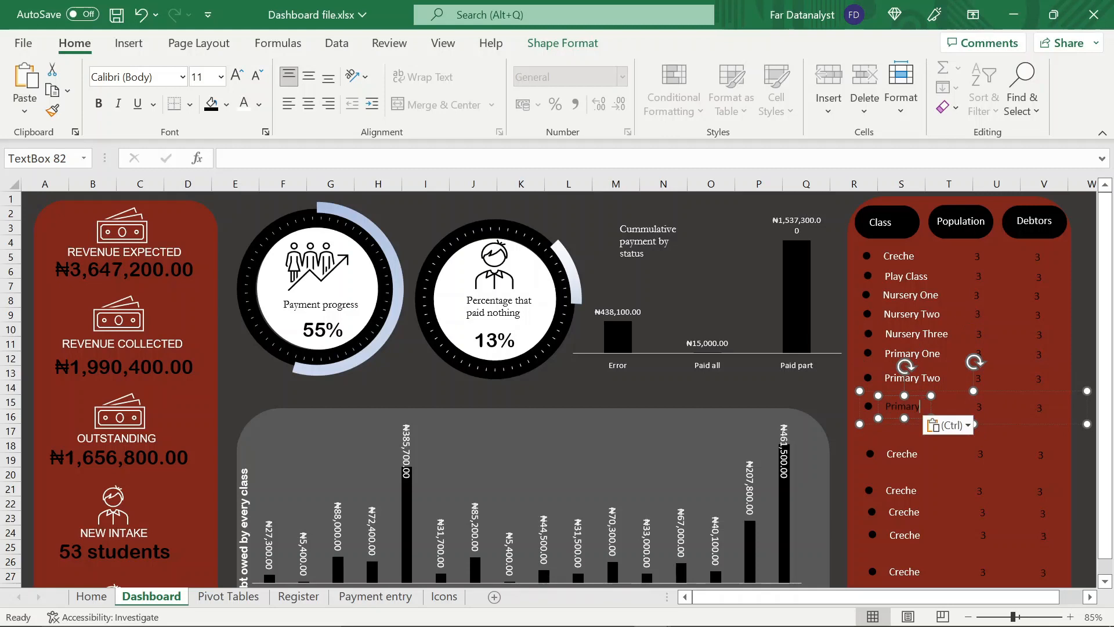
left_click(968, 428)
left_click(963, 473)
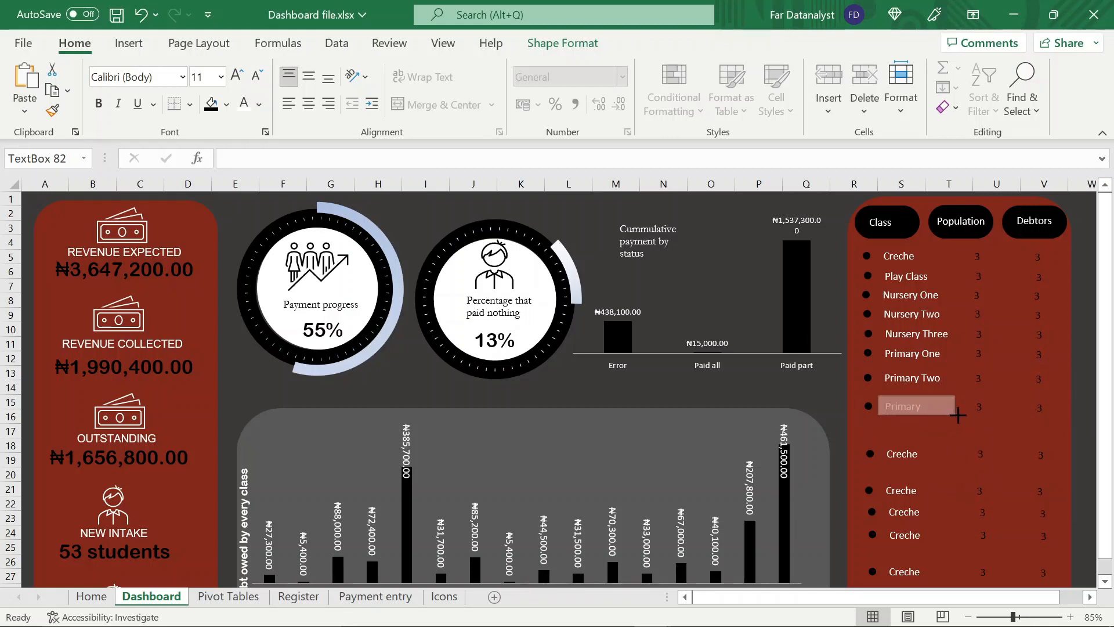
Change the ninth and tenth class labels to Primary Four and Primary Five, widening their text boxes to fit
left_click(888, 454)
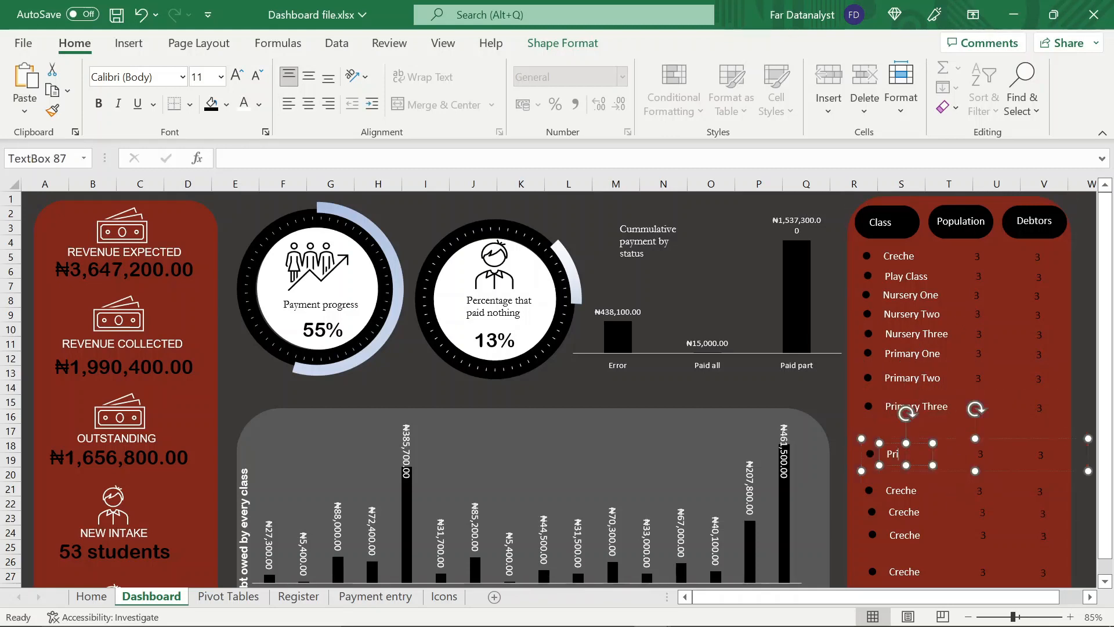
left_click_drag(933, 465, 956, 465)
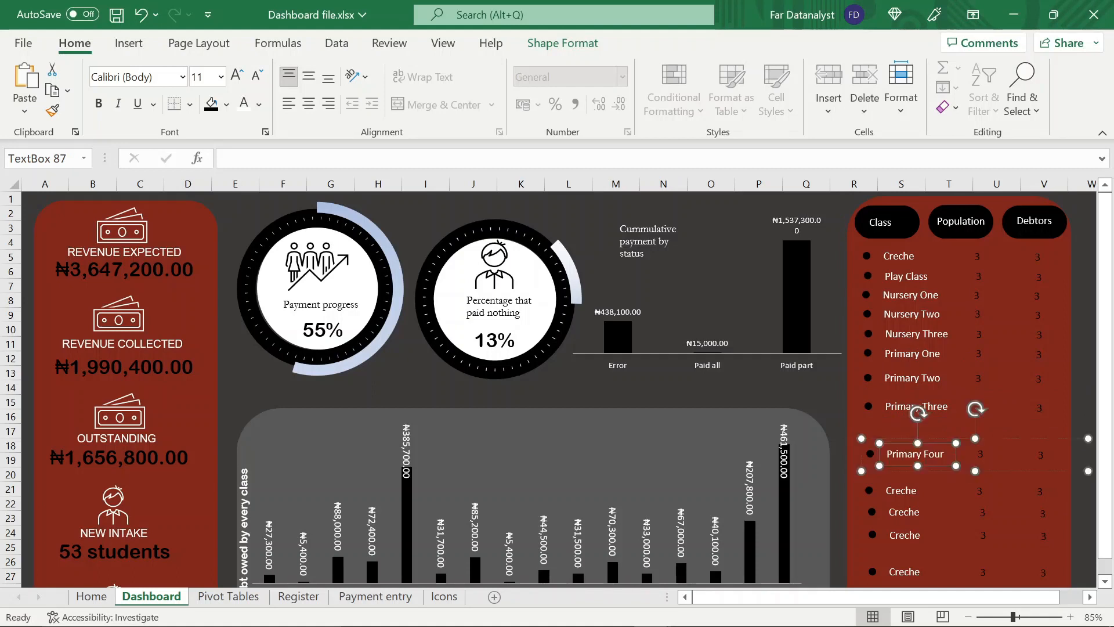
left_click(888, 490)
key("Delete")
key("Delete")
key("Delete")
key("Delete")
key("Delete")
key("Delete")
left_click_drag(924, 503, 947, 503)
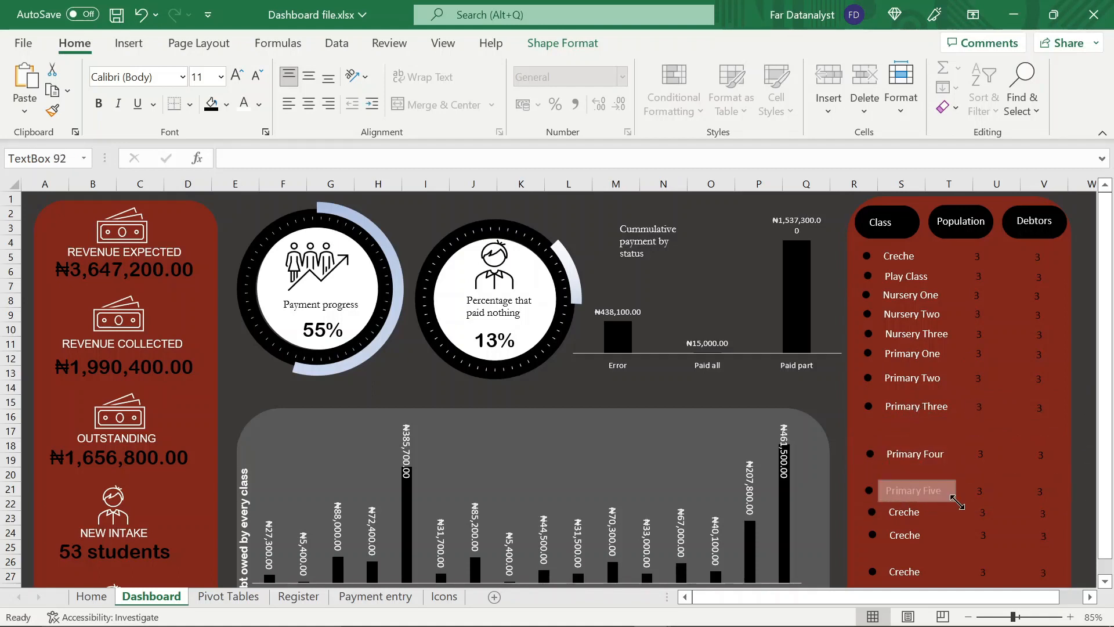
Change the eleventh and twelfth class labels to J.S.S One and J.S.S Two, widening their text boxes to fit
left_click(912, 512)
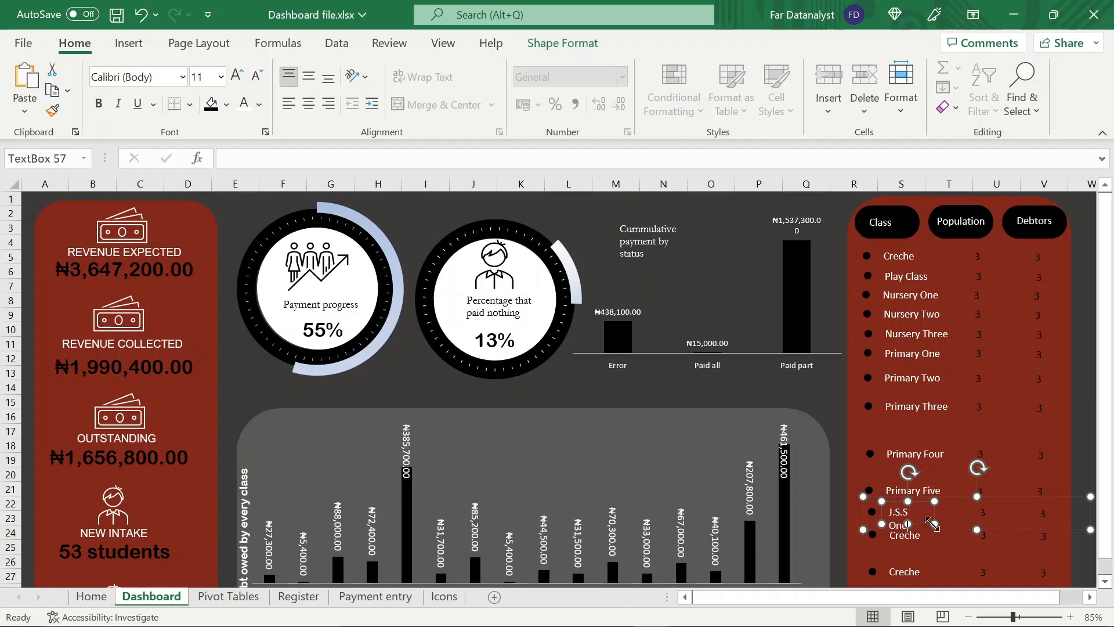
left_click_drag(931, 524, 954, 524)
left_click(892, 534)
key("Delete")
key("Delete")
key("Delete")
key("Delete")
key("Delete")
key("Delete")
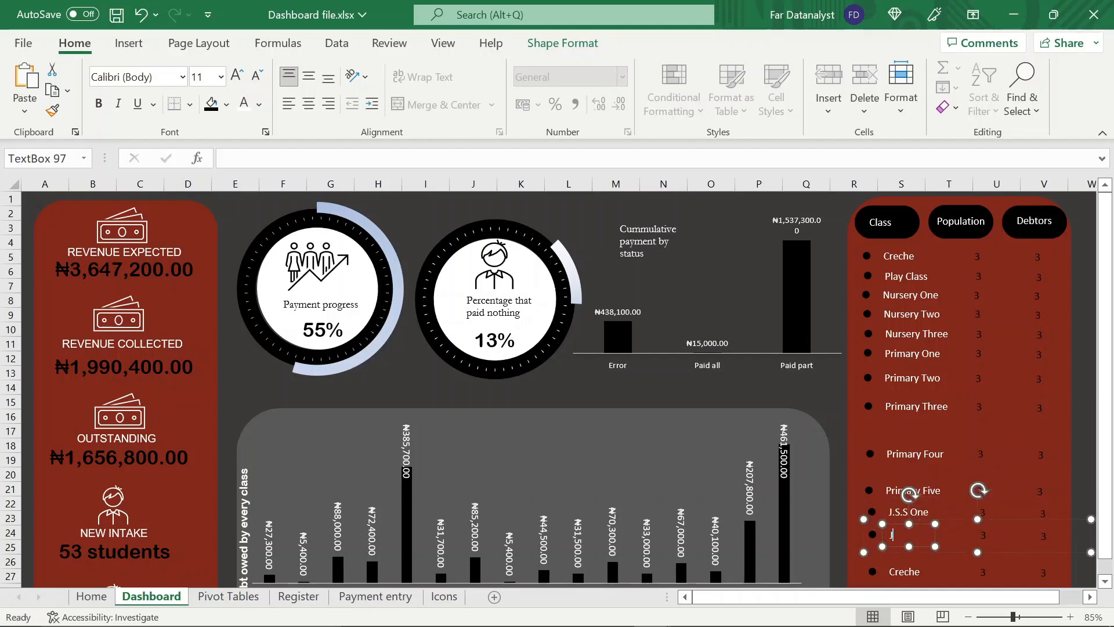
left_click_drag(929, 550, 943, 550)
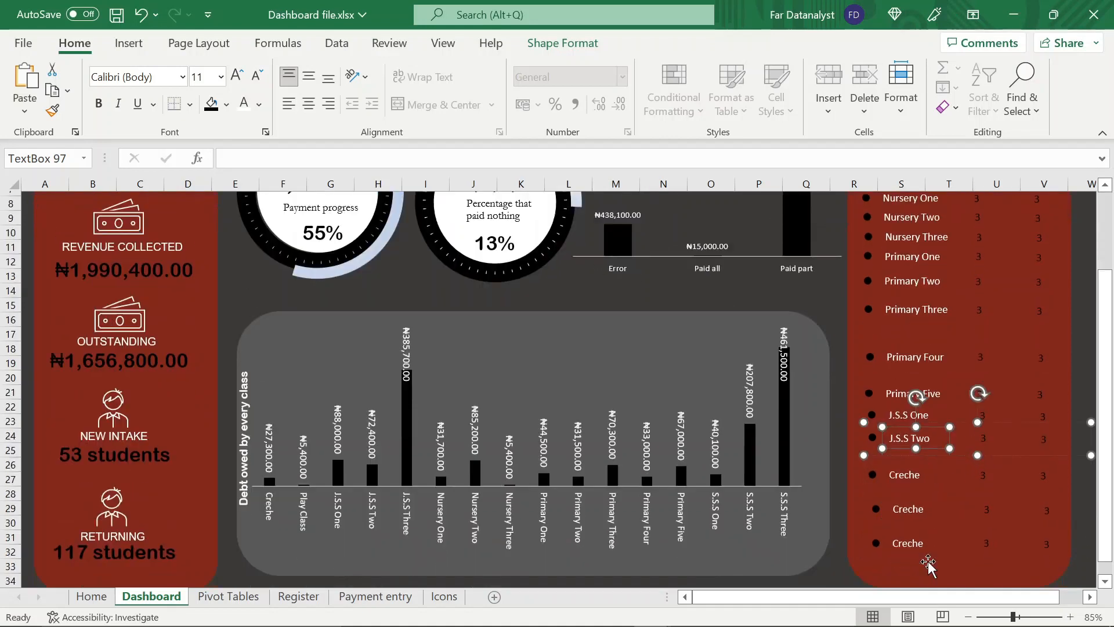
Change the thirteenth row's class label to J.S.S Three and widen its text box to fit
scroll(928, 566, "down", 3)
left_click(921, 471)
key("BackSpace")
key("BackSpace")
key("BackSpace")
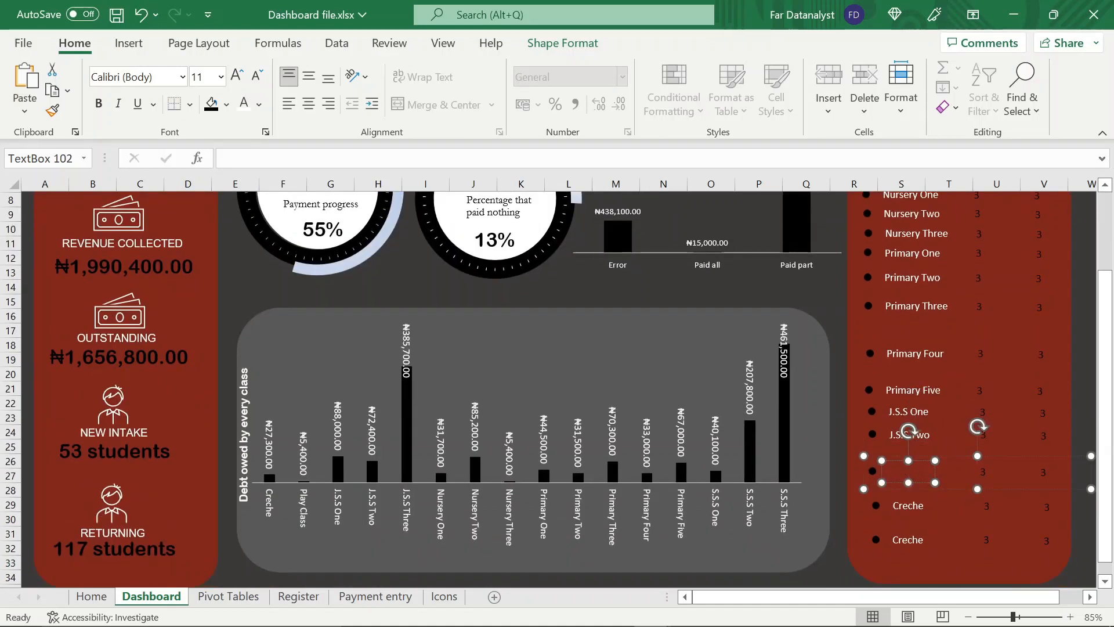
left_click_drag(934, 484, 951, 552)
Change the last two class labels to S.S.S One and S.S.S Two
left_click(924, 506)
type("S.S.S  One")
left_click(925, 541)
type("S.S.S Three")
key("BackSpace")
key("BackSpace")
key("BackSpace")
key("BackSpace")
type("wo")
left_click(938, 565)
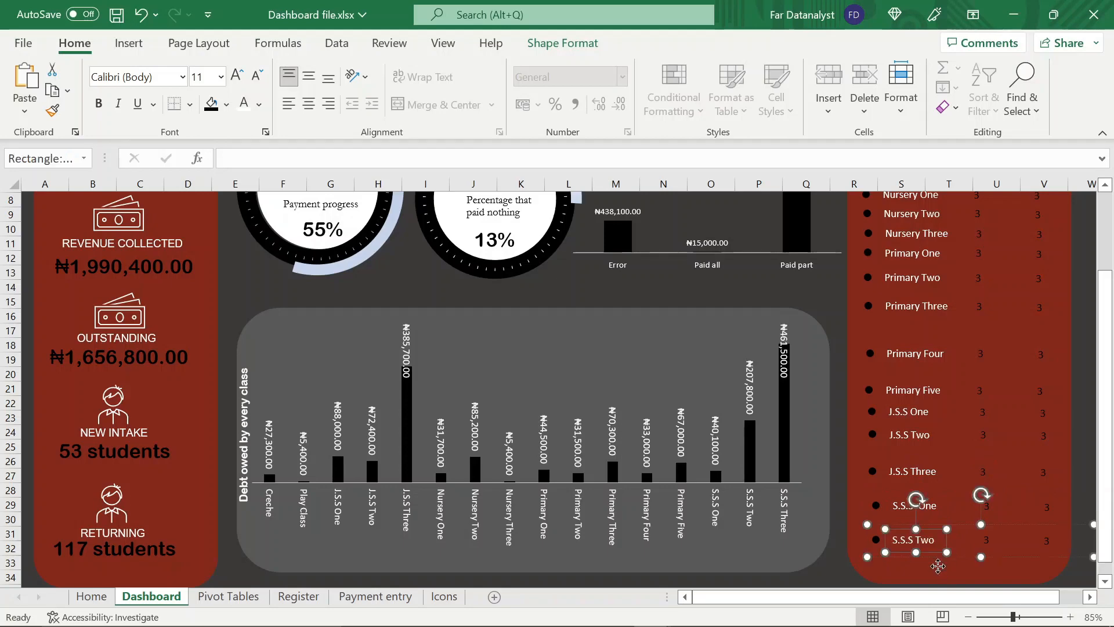
Duplicate the S.S.S Two row and place the copy directly beneath it in the side panel
scroll(938, 565, "up", 3)
scroll(440, 566, "down", 3)
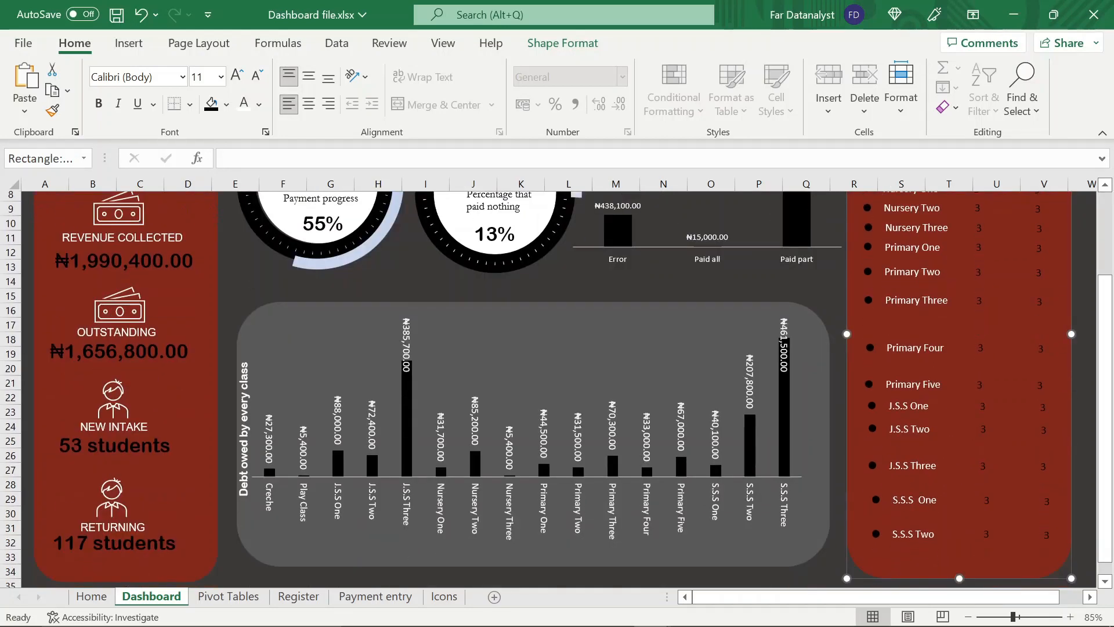
left_click(971, 550)
left_click(971, 550)
key("ctrl+d")
left_click(967, 574)
left_click(938, 547)
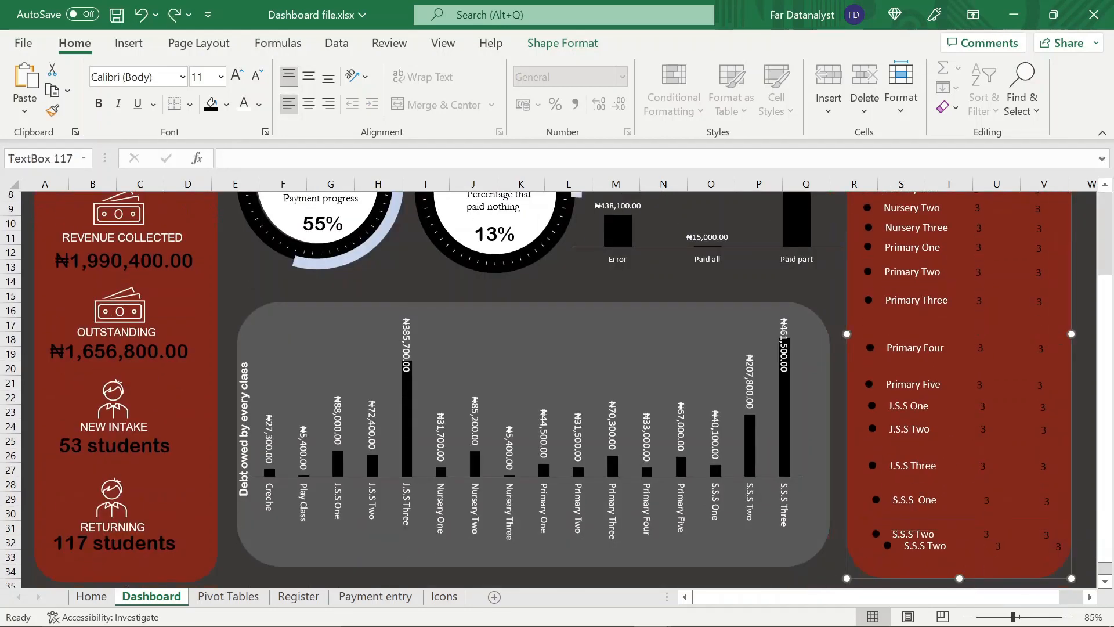
left_click(987, 566)
left_click_drag(974, 564, 963, 573)
Change the duplicated row's class label to S.S.S Three
left_click(937, 555)
key("BackSpace")
key("BackSpace")
type("hree")
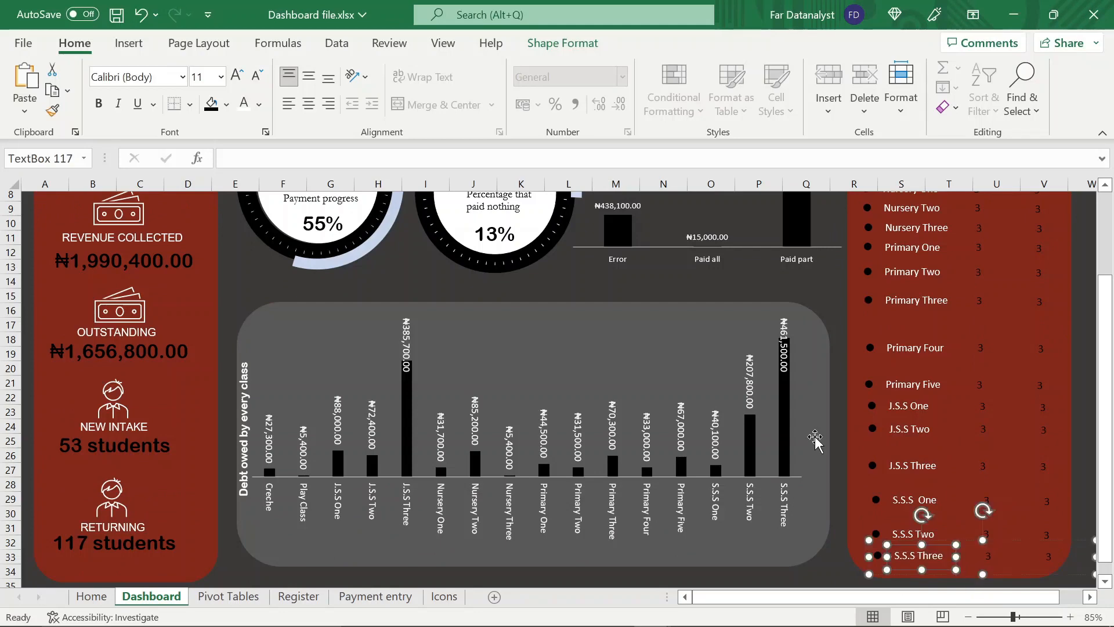
Select all the class row groups together, from Creche down to S.S.S Three
scroll(815, 438, "up", 3)
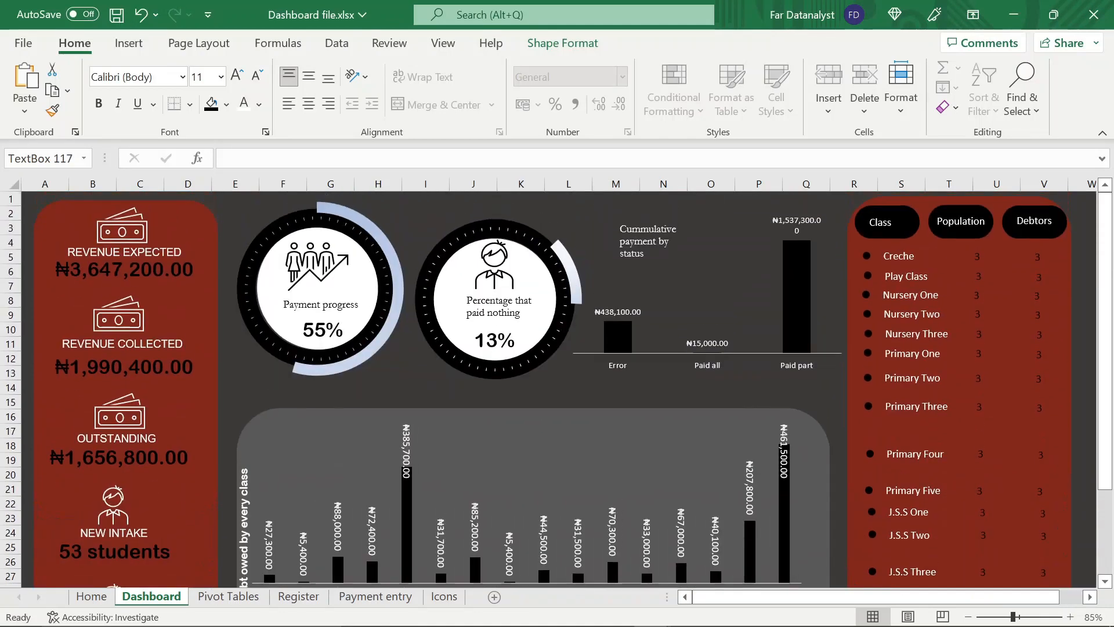
left_click(968, 277)
left_click(908, 277)
left_click(905, 255)
left_click(877, 280, "ctrl")
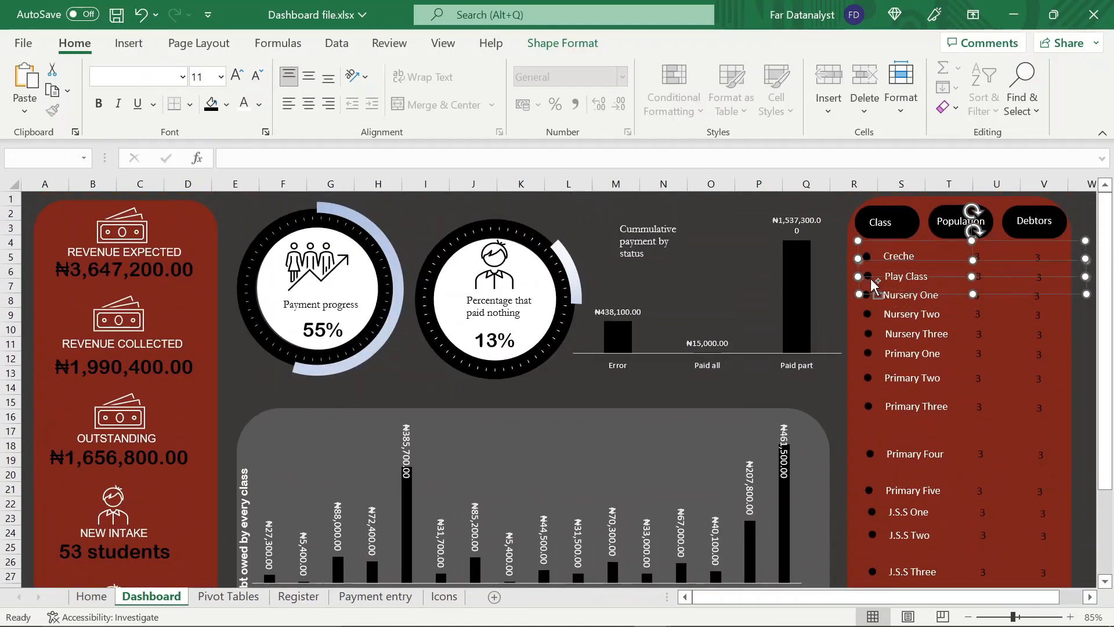
left_click(884, 296, "ctrl")
left_click(889, 316, "ctrl")
left_click(895, 335, "ctrl")
left_click(899, 354, "ctrl")
left_click(904, 378, "ctrl")
left_click(909, 406, "ctrl")
scroll(908, 406, "down", 2)
left_click(911, 371, "ctrl")
left_click(911, 407, "ctrl")
left_click(909, 429, "ctrl")
left_click(909, 452, "ctrl")
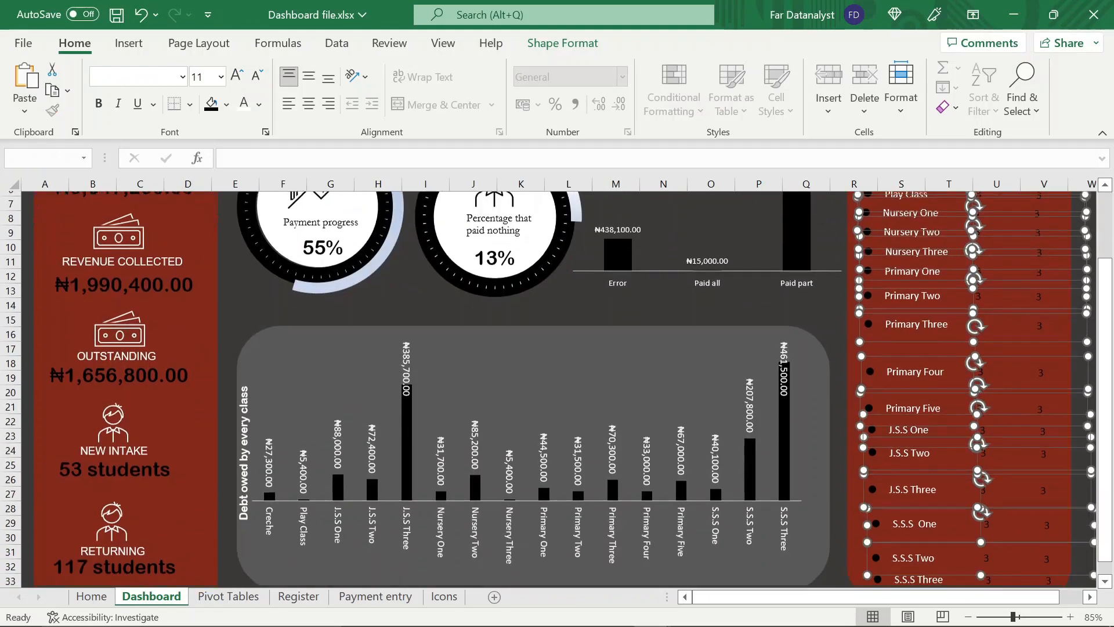
Try distributing the selected class rows horizontally
left_click(591, 46)
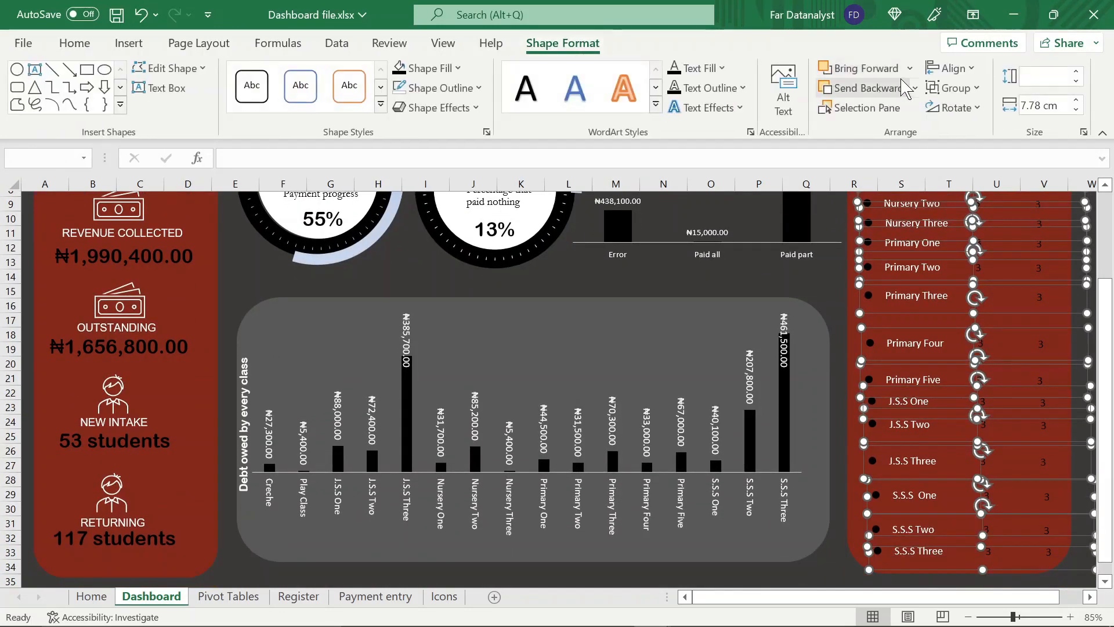
left_click(953, 69)
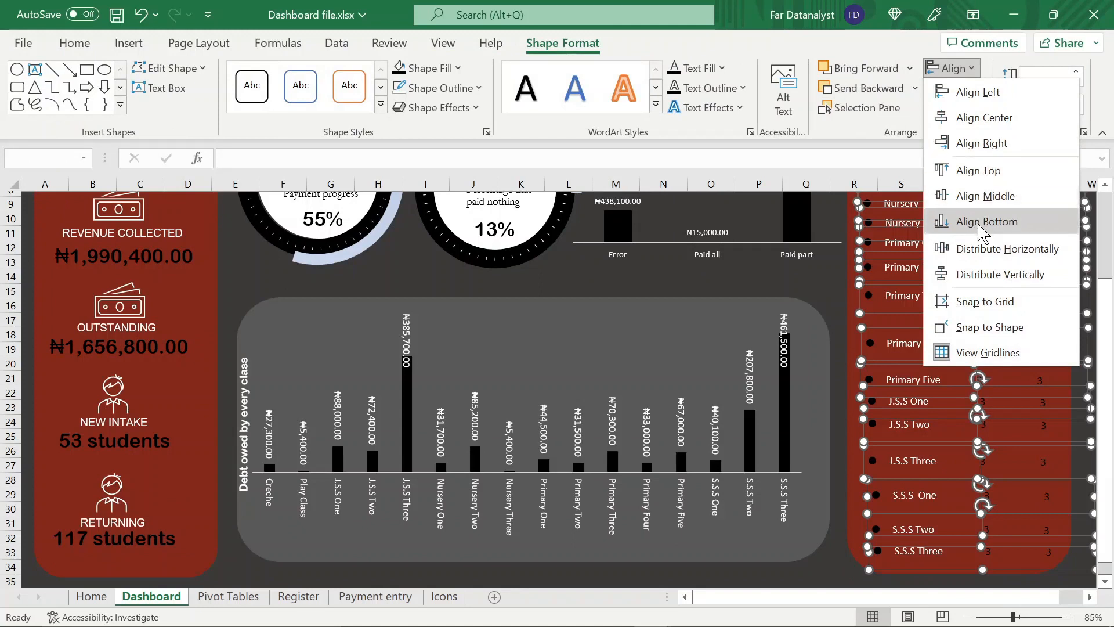
left_click(987, 248)
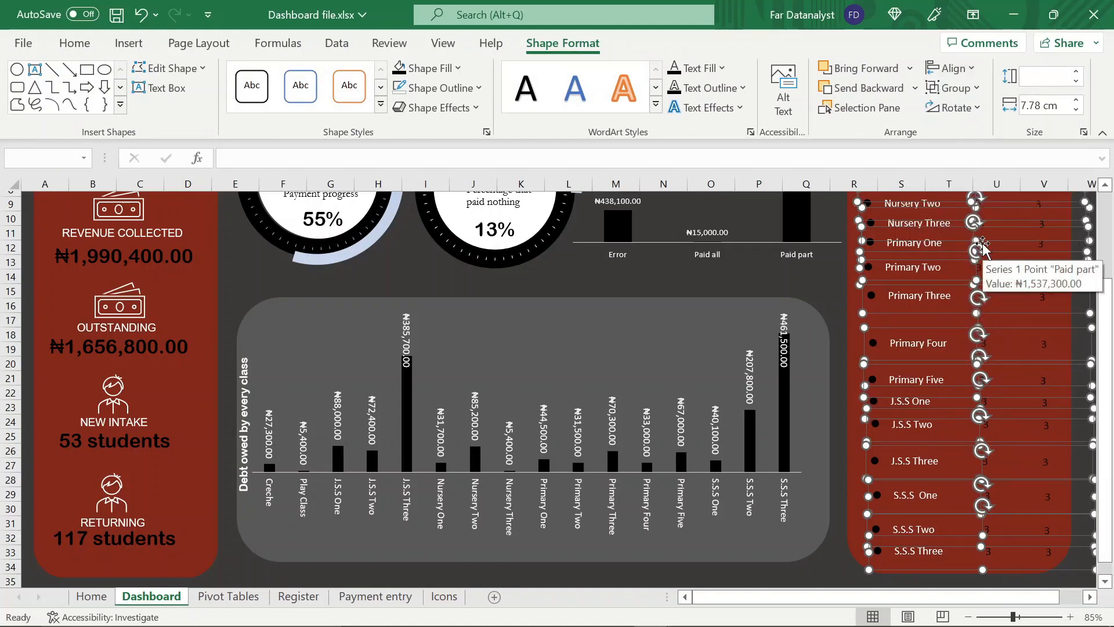
key("ctrl+z")
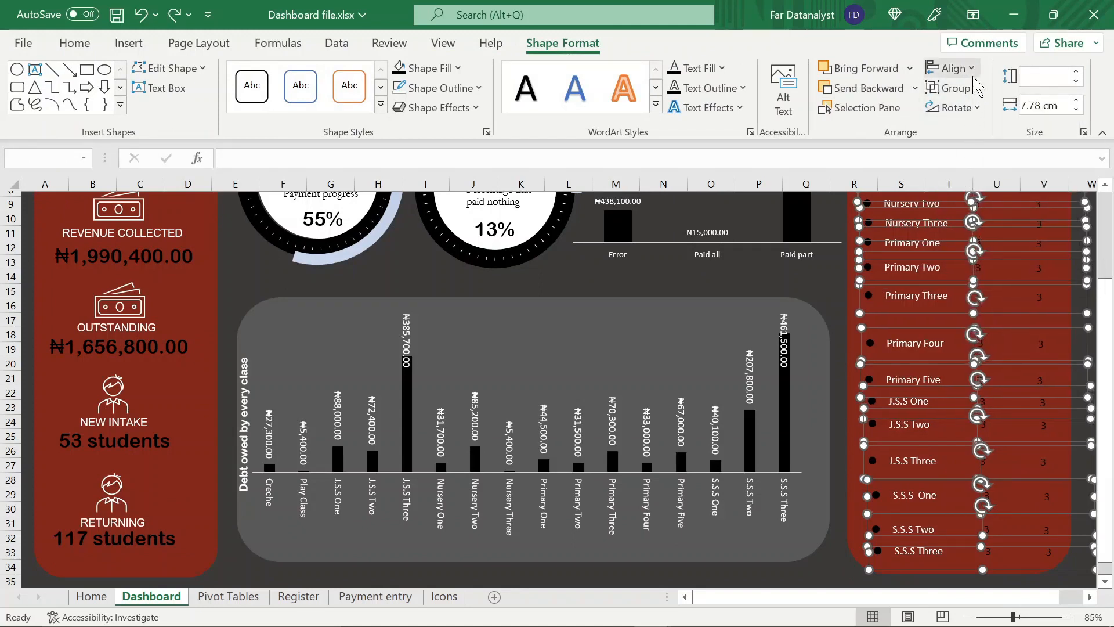
Distribute the selected class rows vertically and align them left
left_click(959, 70)
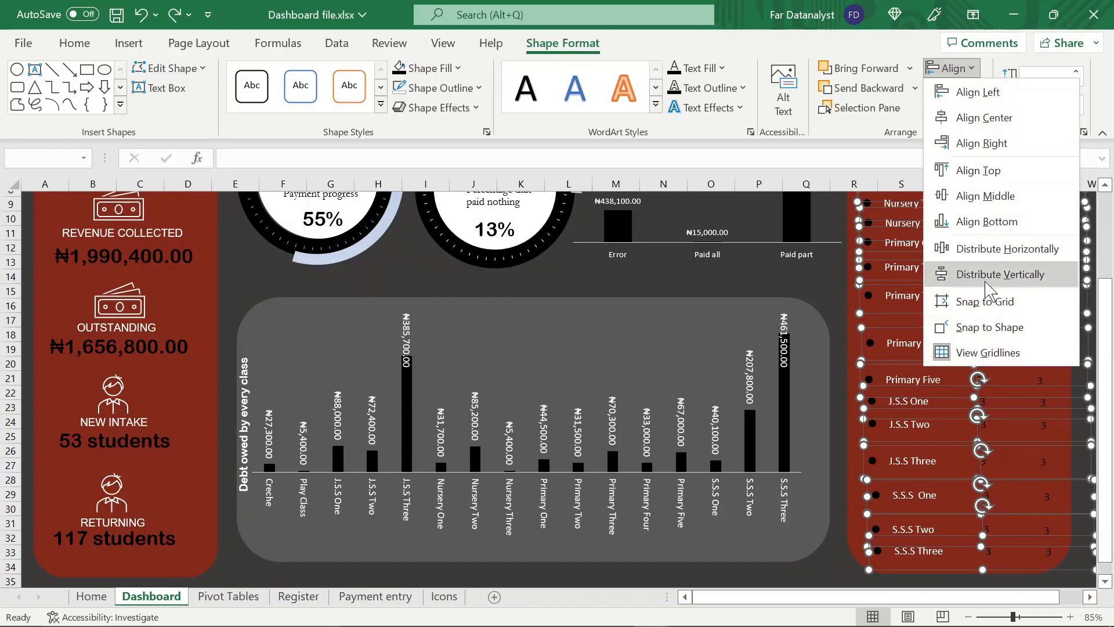
left_click(988, 276)
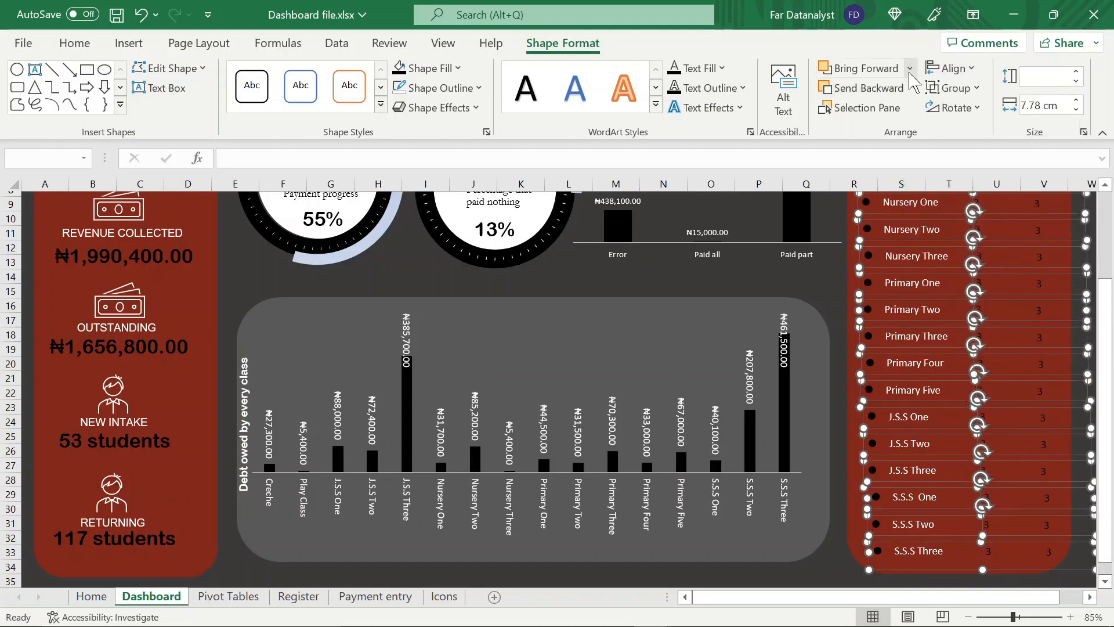
scroll(874, 264, "up", 2)
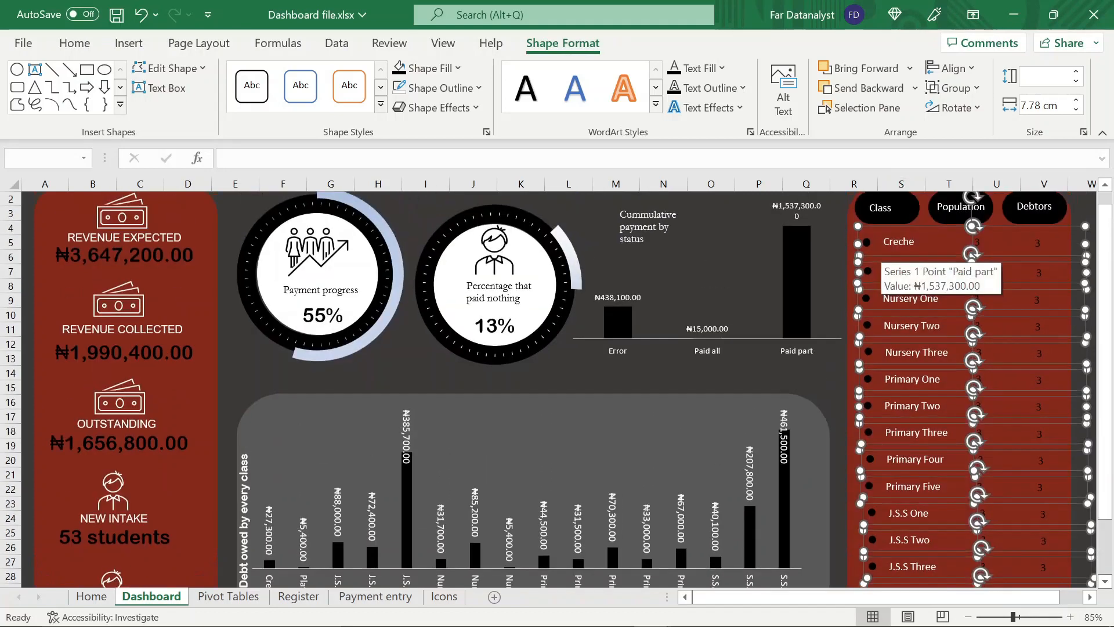
scroll(908, 174, "down", 3)
scroll(912, 175, "up", 4)
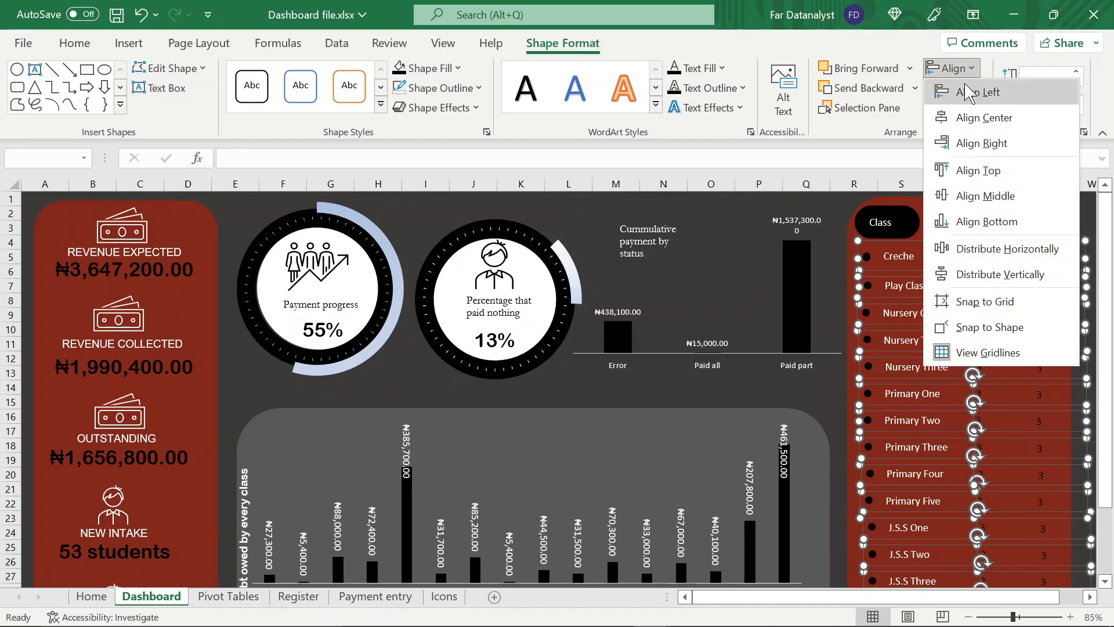
left_click(969, 93)
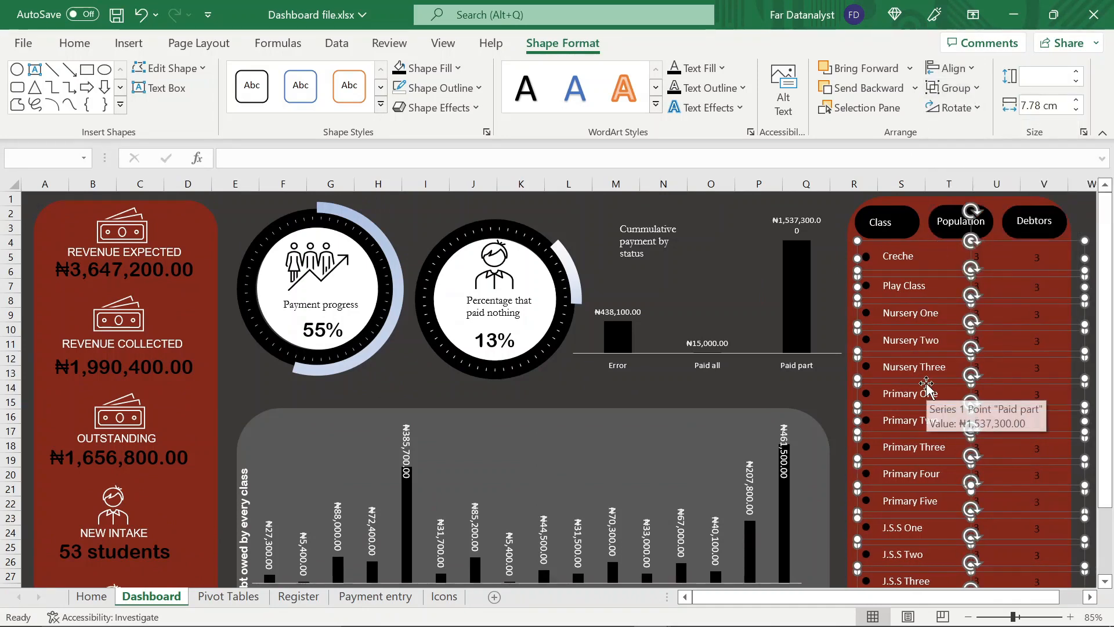
left_click(1081, 223)
scroll(1034, 324, "down", 2)
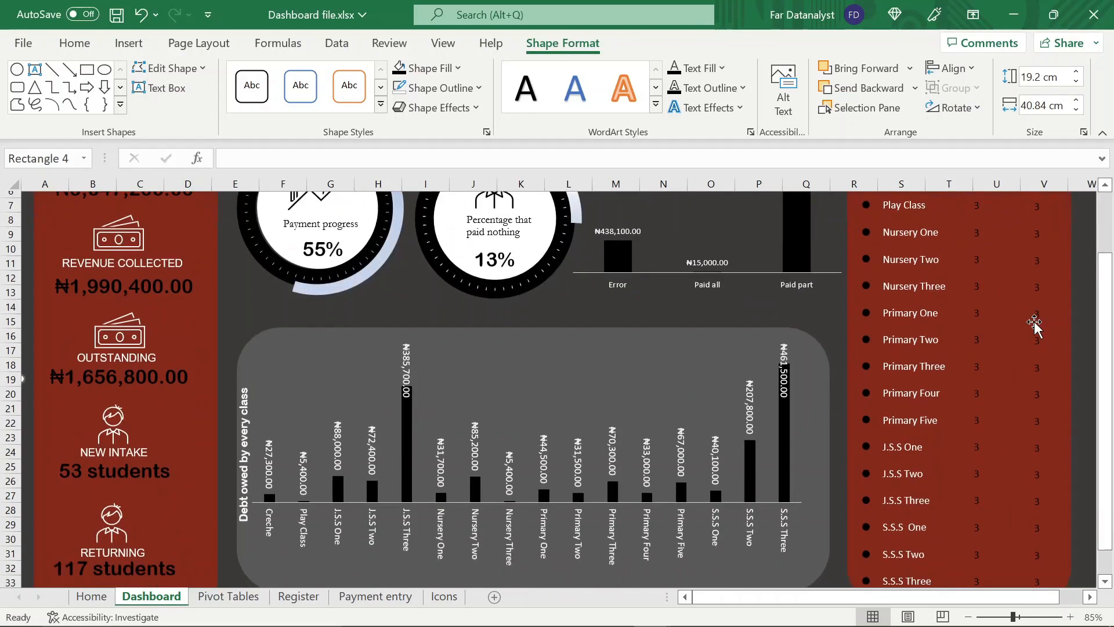
scroll(1035, 323, "down", 1)
scroll(1035, 319, "up", 3)
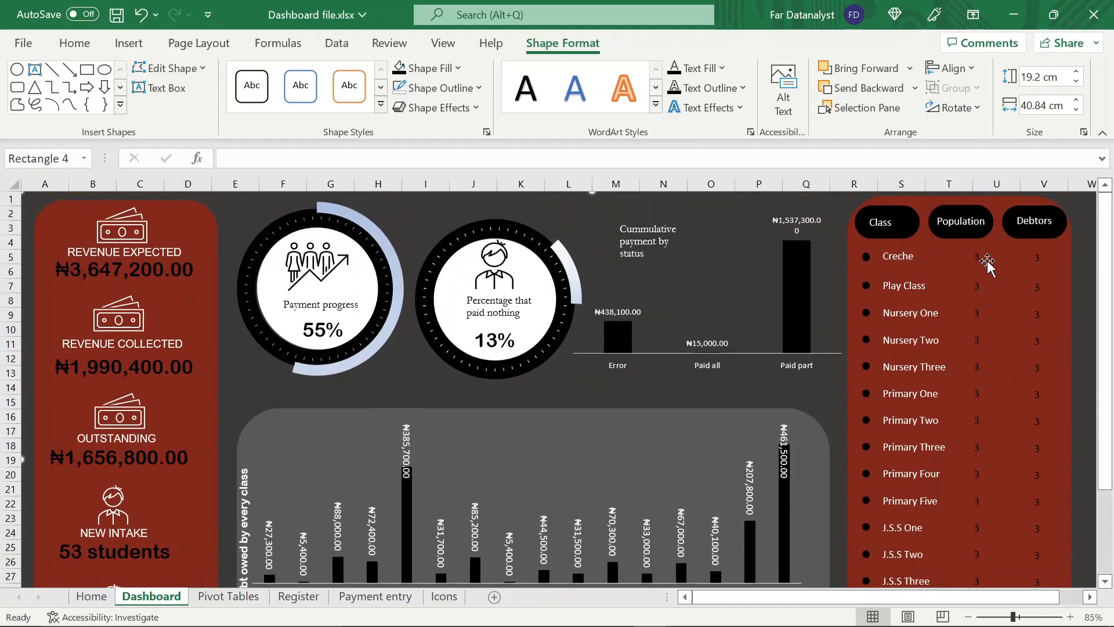
scroll(1040, 273, "down", 4)
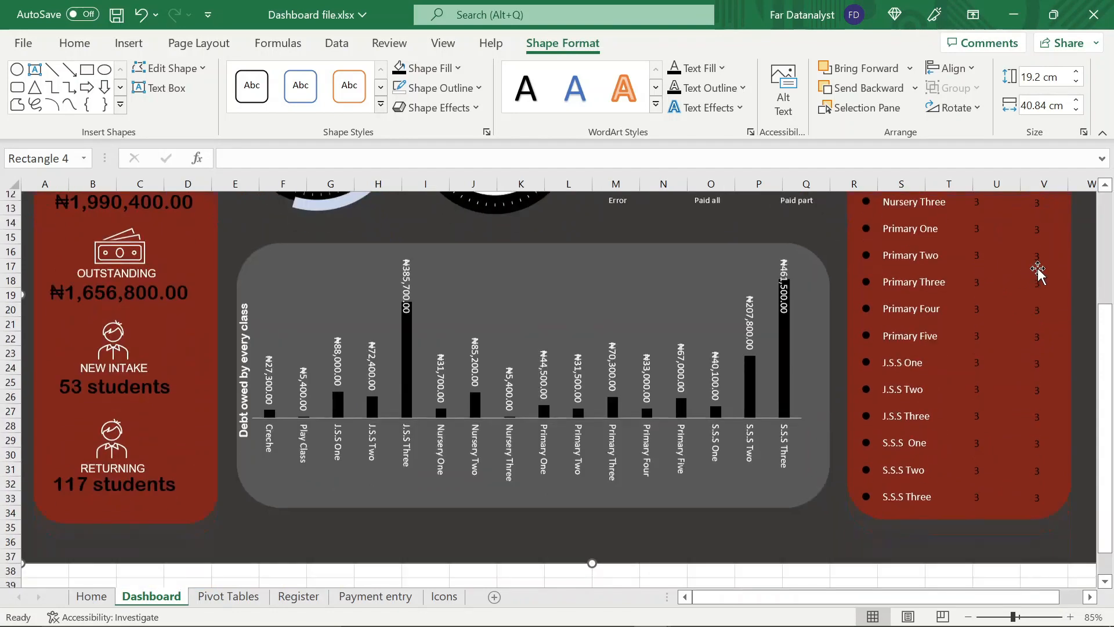
scroll(1040, 272, "up", 4)
Link the Play Class row's population text box to cell R22 on the Pivot Tables sheet
left_click(980, 289)
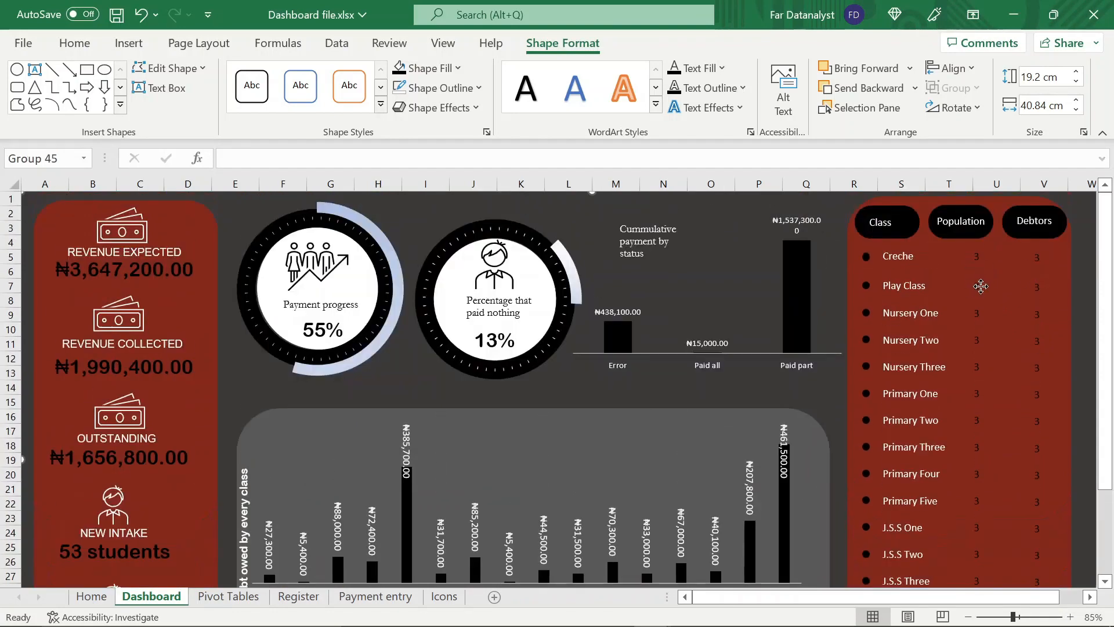
left_click(982, 293)
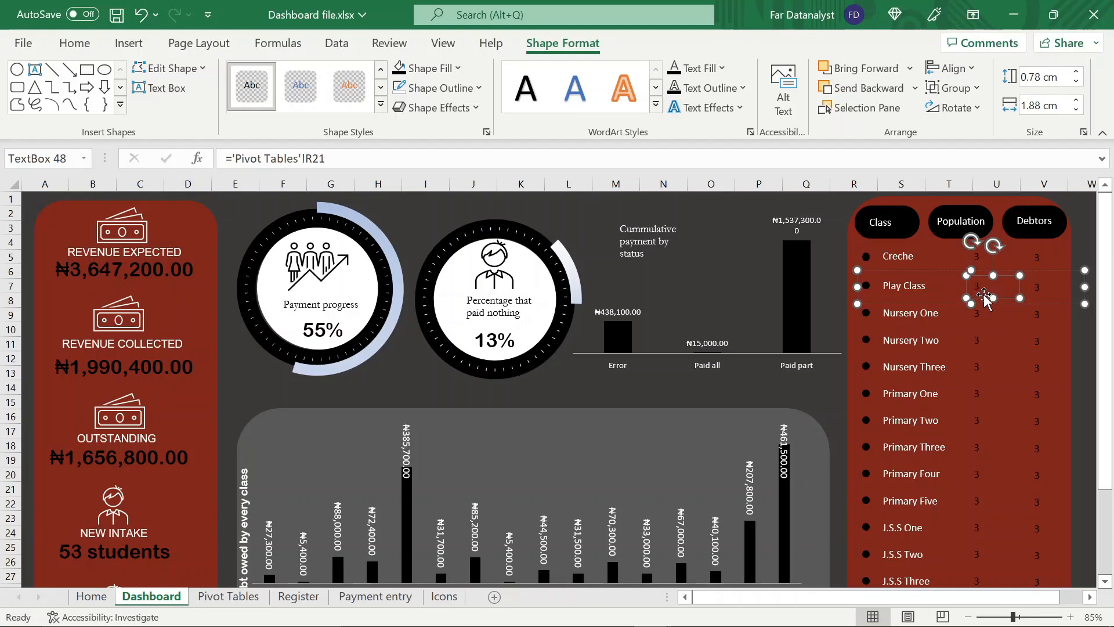
left_click(656, 159)
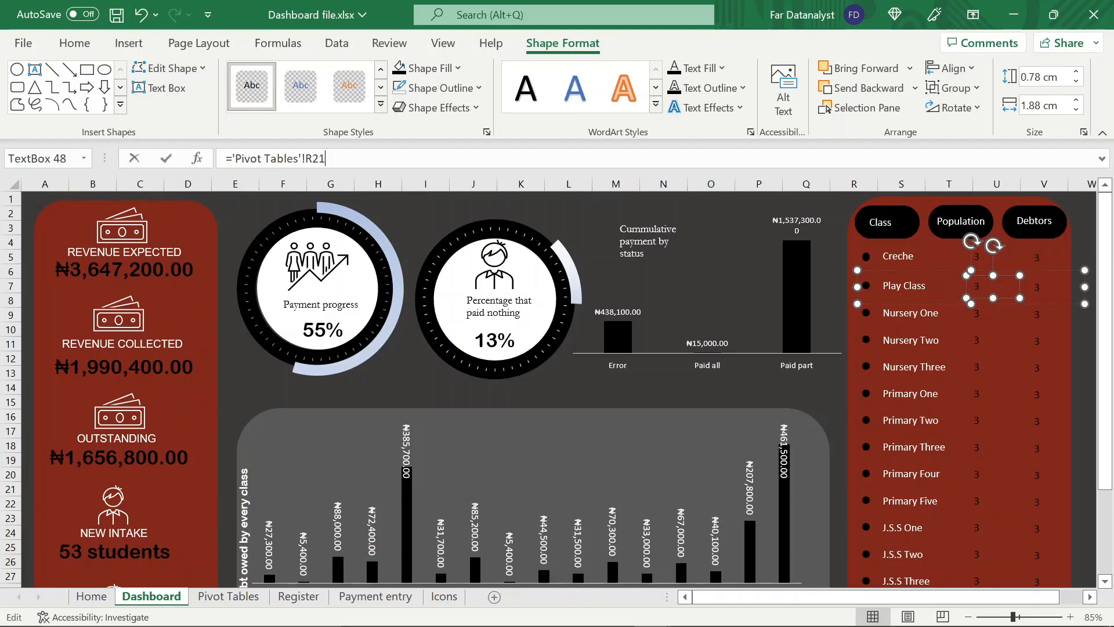
key("BackSpace")
key("BackSpace")
key("BackSpace")
key("BackSpace")
key("BackSpace")
key("BackSpace")
key("BackSpace")
key("BackSpace")
key("BackSpace")
key("BackSpace")
key("BackSpace")
key("BackSpace")
key("BackSpace")
key("BackSpace")
key("BackSpace")
key("BackSpace")
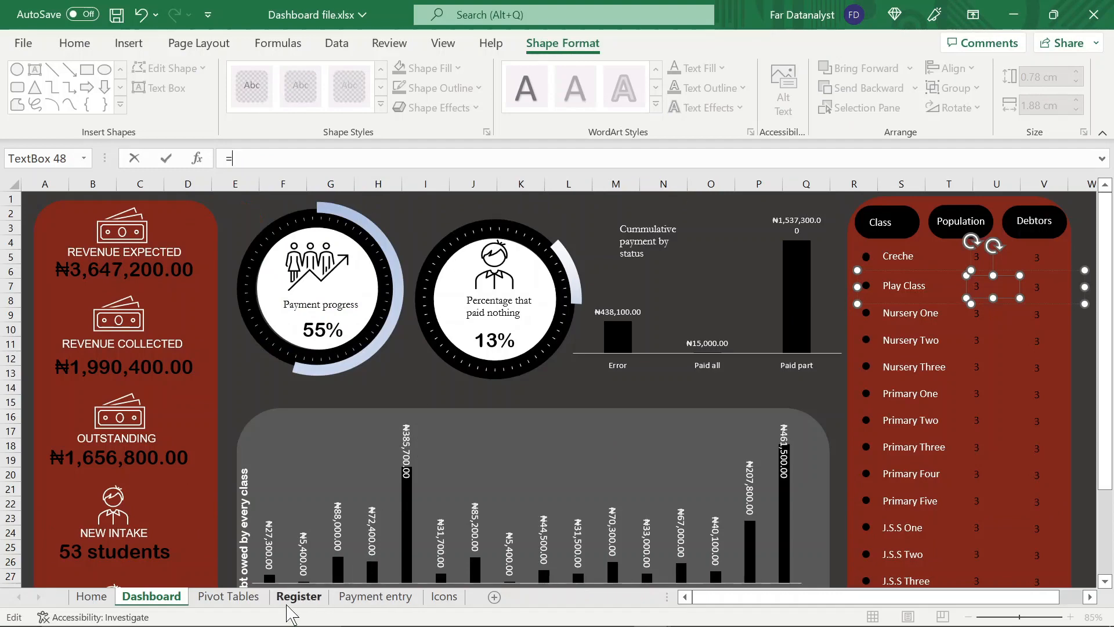
left_click(229, 597)
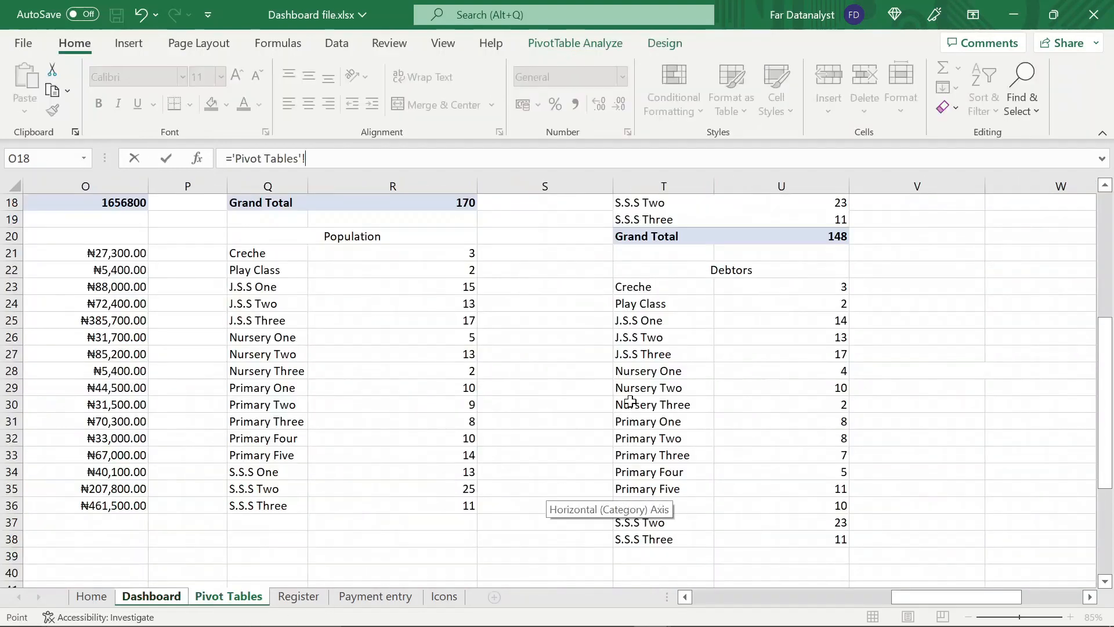
left_click(431, 270)
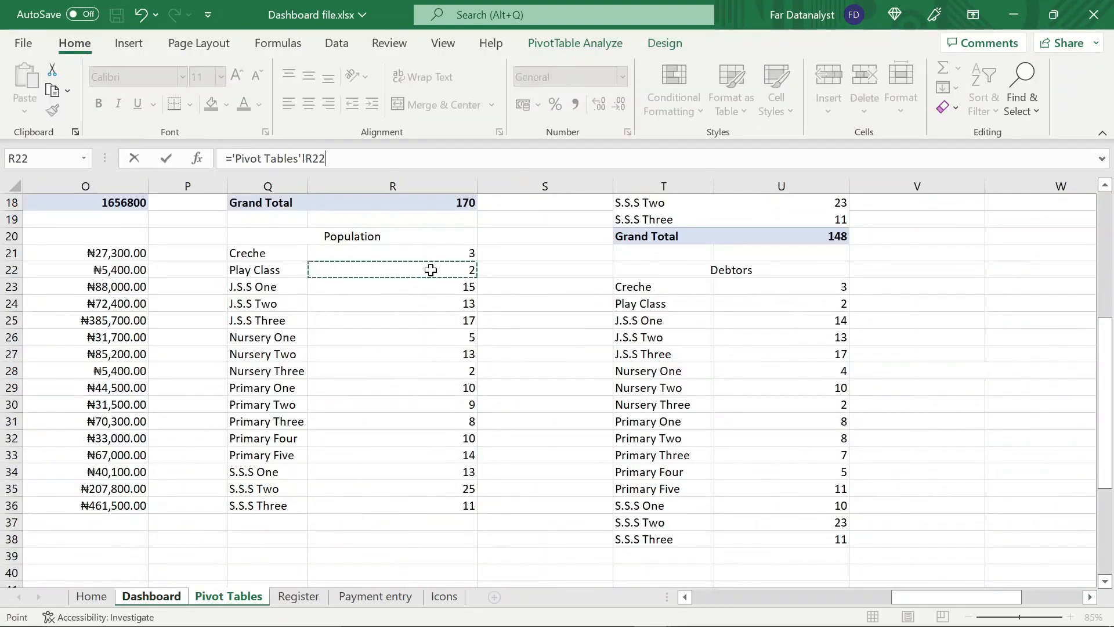
key("Return")
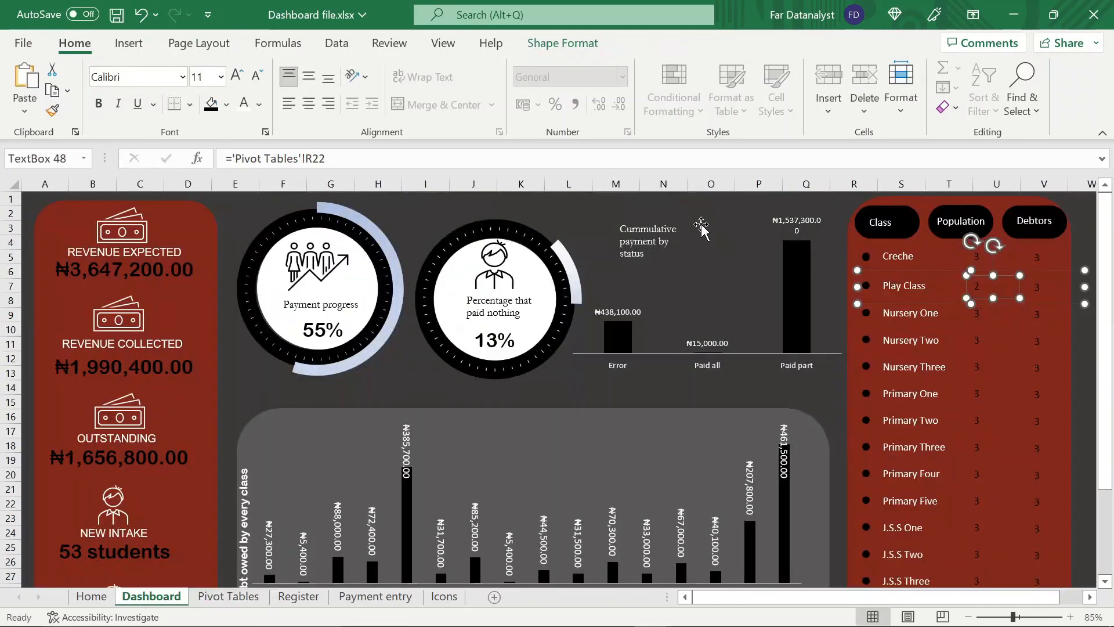
Link the Play Class row's debtors text box to cell U24 on the Pivot Tables sheet
left_click(1045, 290)
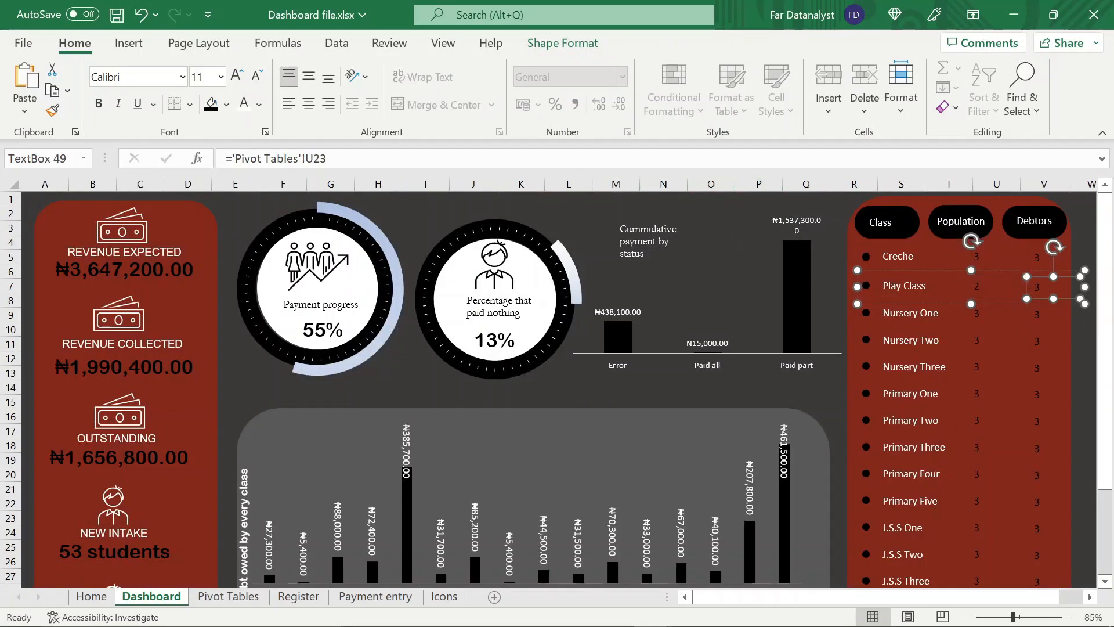
left_click(328, 158)
key("BackSpace")
key("BackSpace")
key("BackSpace")
key("BackSpace")
key("BackSpace")
key("BackSpace")
key("BackSpace")
key("BackSpace")
key("BackSpace")
key("BackSpace")
key("BackSpace")
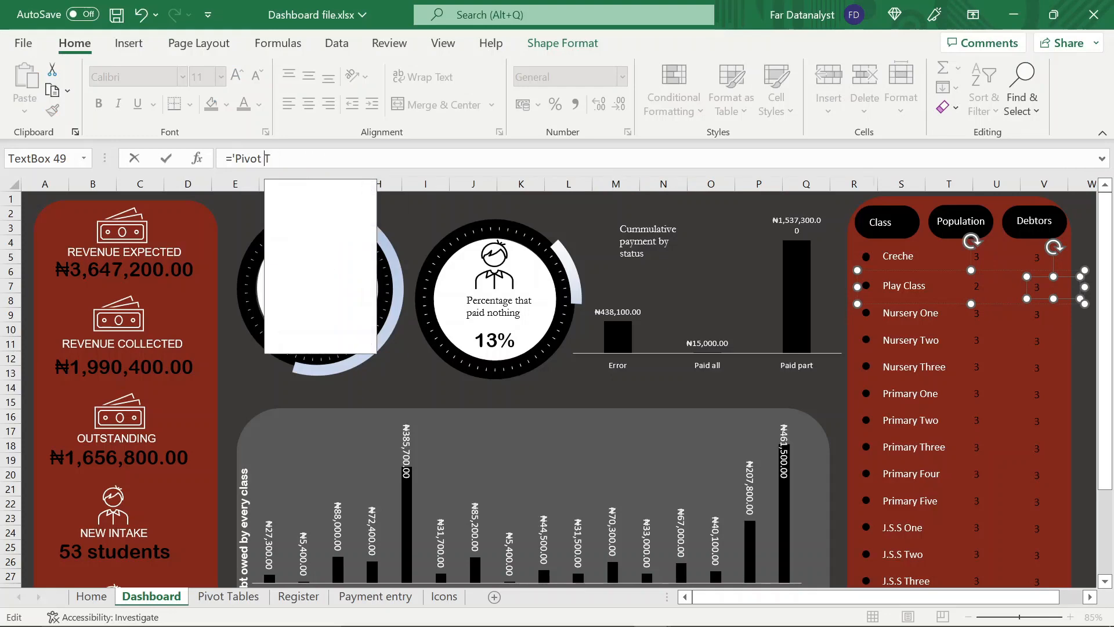
key("BackSpace")
key("BackSpace")
key("BackSpace")
key("BackSpace")
key("BackSpace")
key("BackSpace")
key("BackSpace")
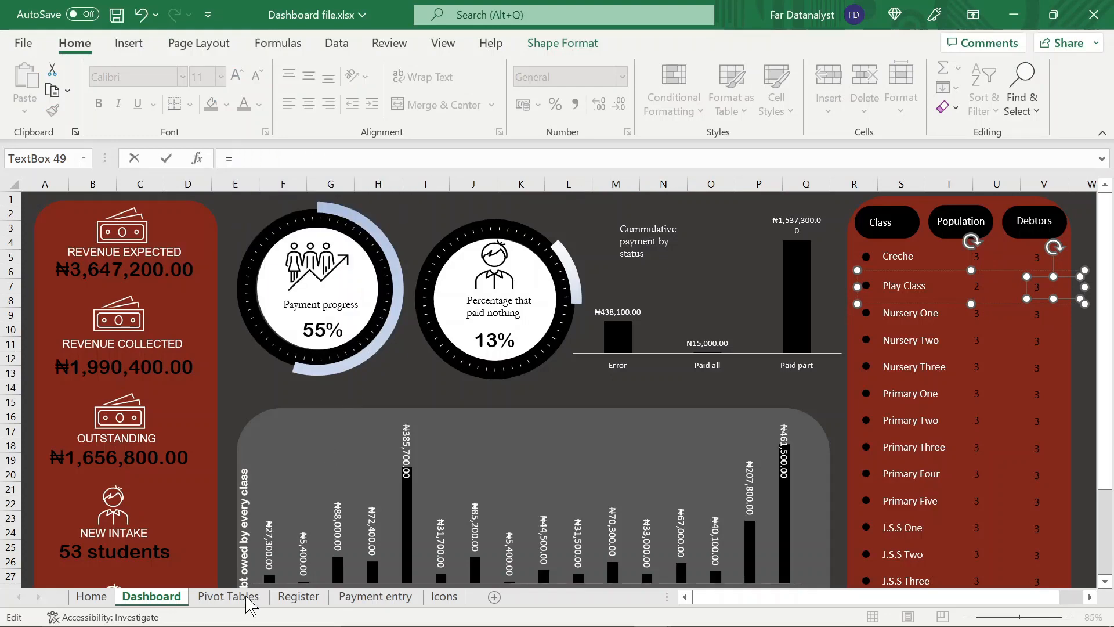
left_click(251, 597)
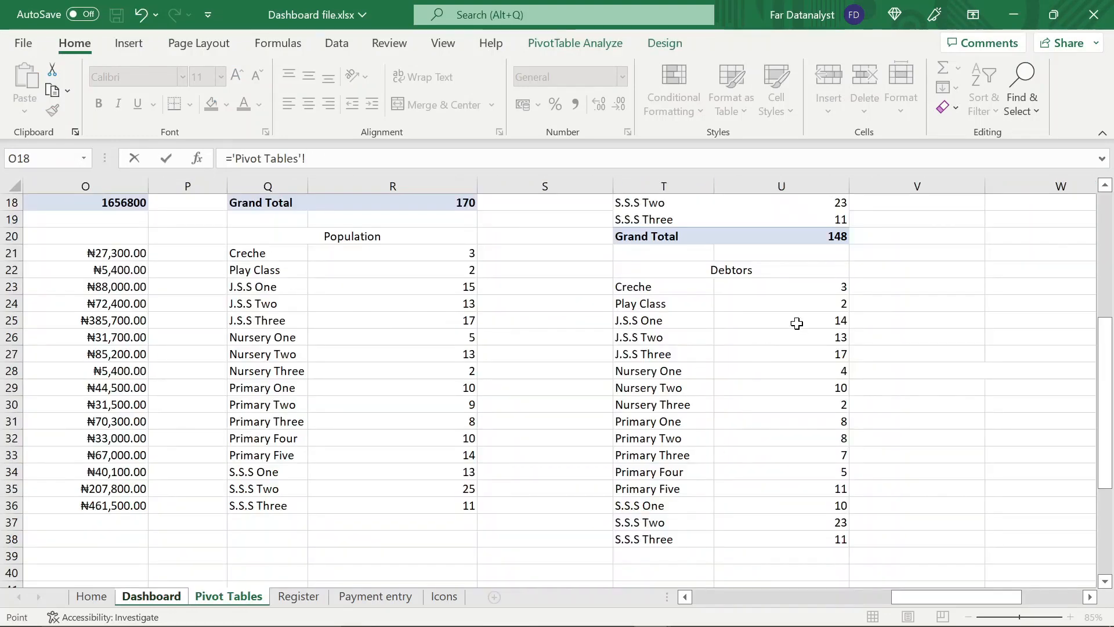
left_click(817, 306)
key("Return")
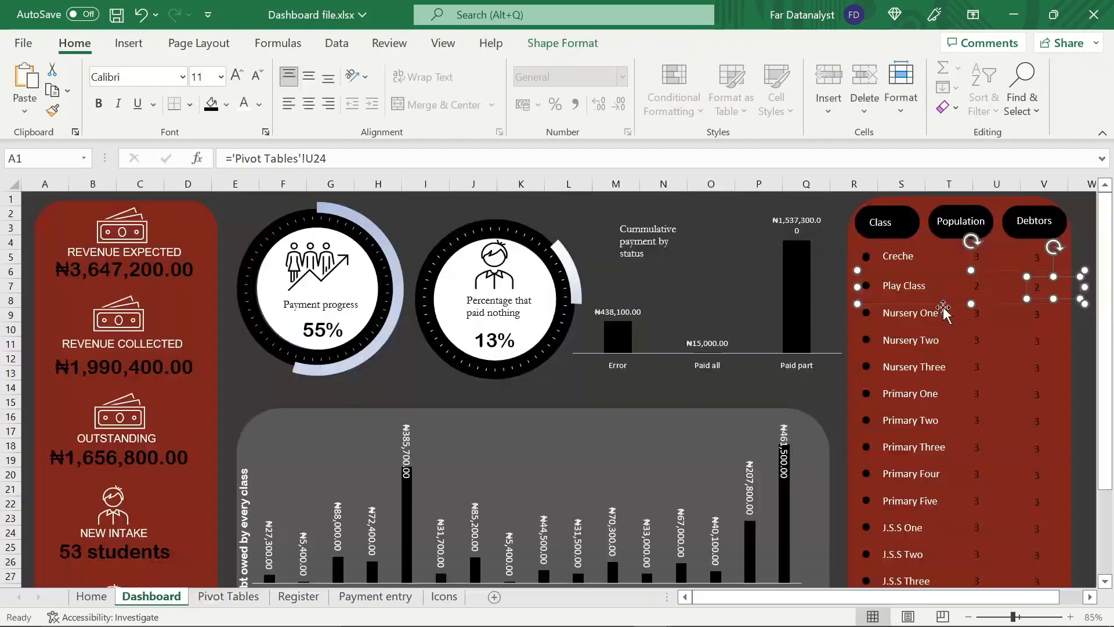
Link the Nursery One row's population text box to cell R26 on the Pivot Tables sheet
left_click(976, 321)
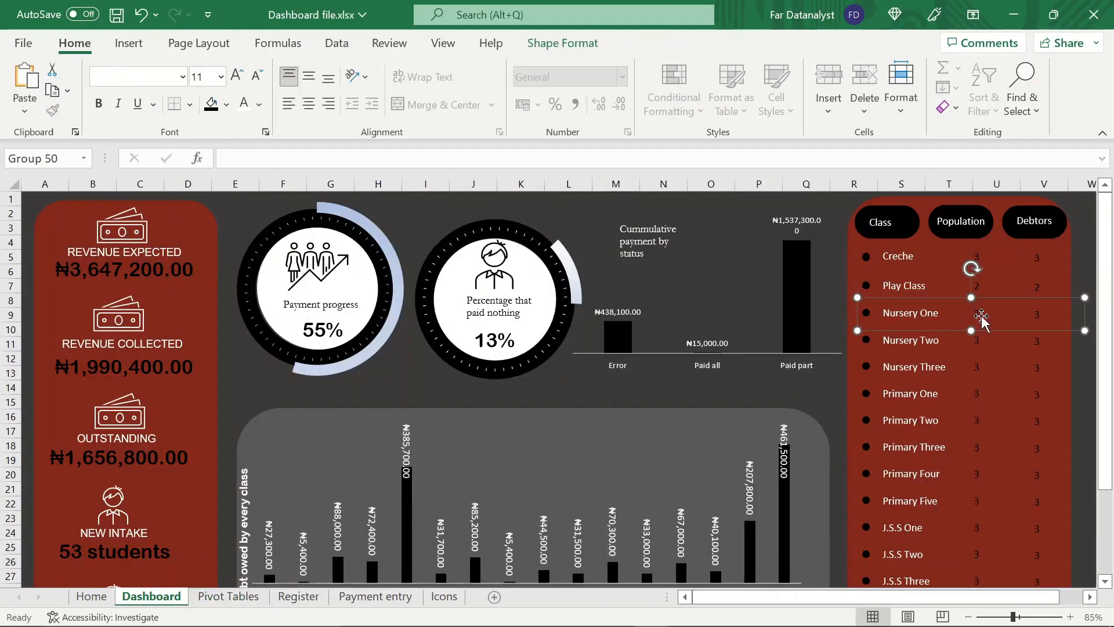
left_click(981, 316)
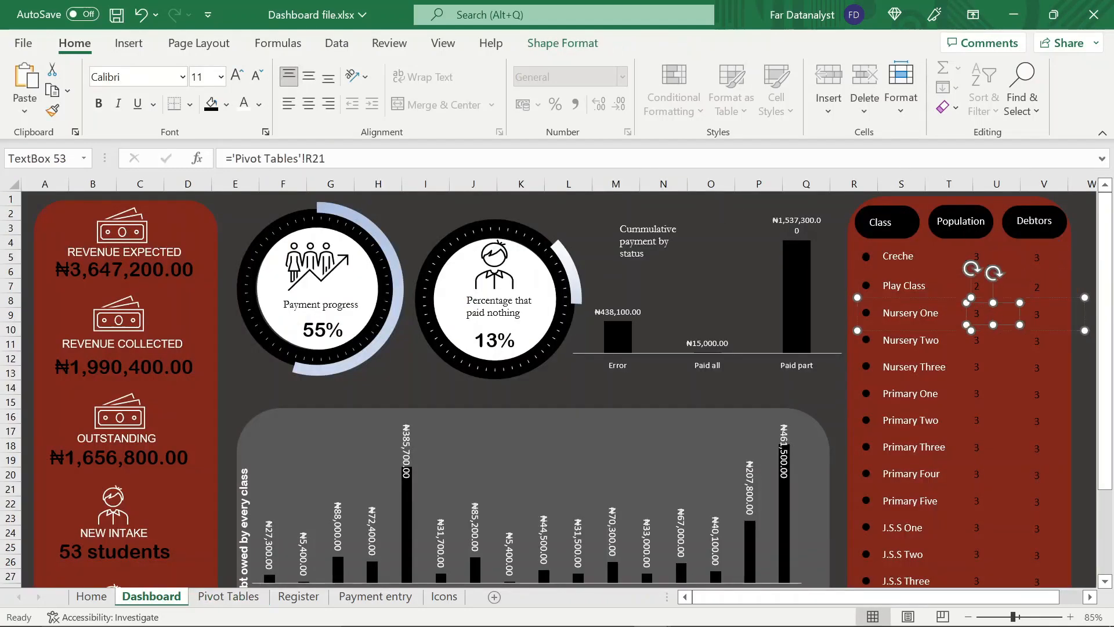
left_click(631, 158)
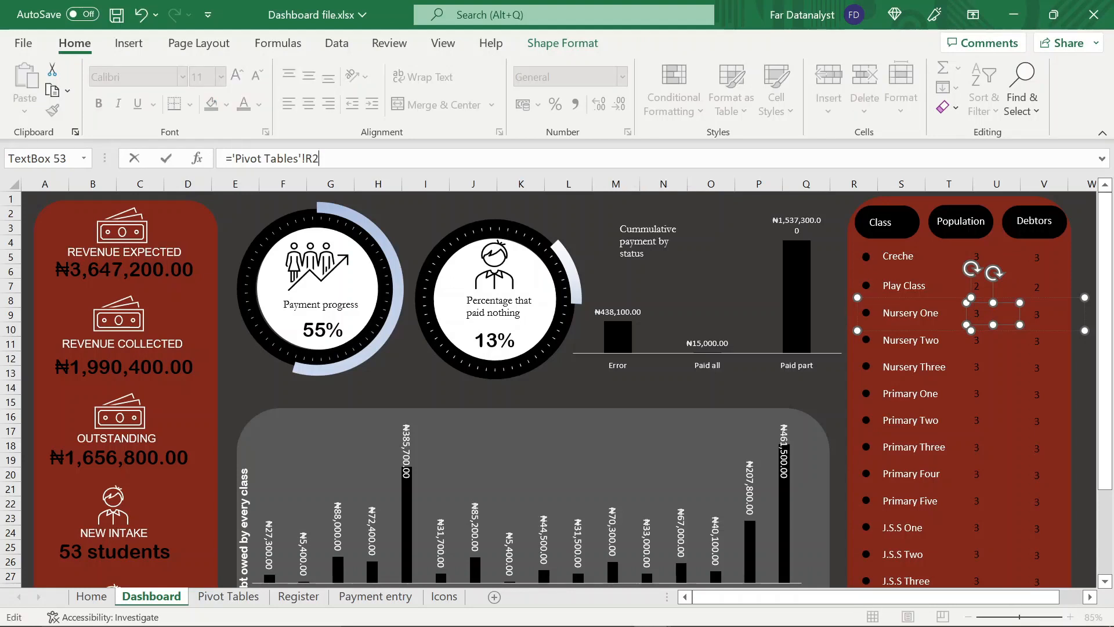
key("BackSpace")
key("BackSpace")
key("BackSpace")
key("BackSpace")
key("BackSpace")
key("BackSpace")
key("BackSpace")
key("BackSpace")
key("BackSpace")
key("BackSpace")
key("BackSpace")
key("BackSpace")
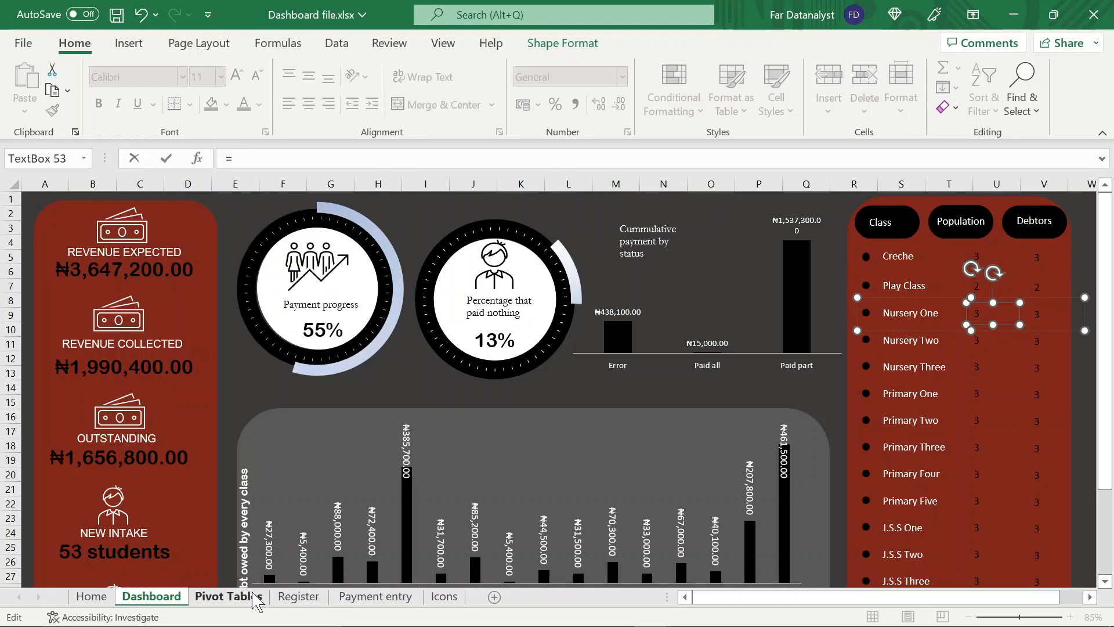
key("ctrl+Page_Down")
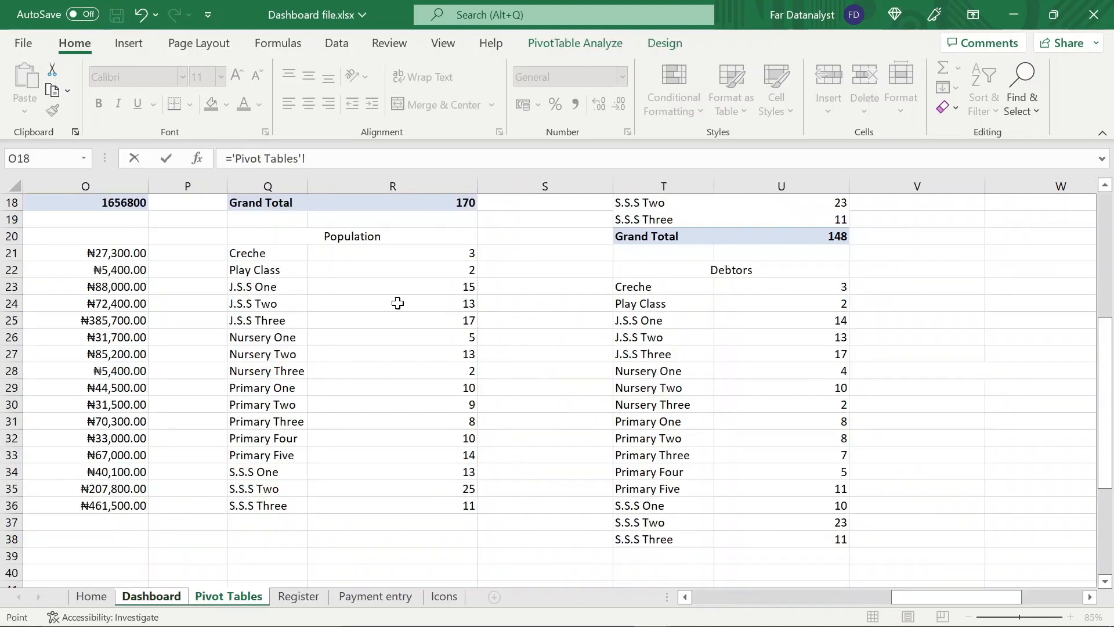
left_click(401, 338)
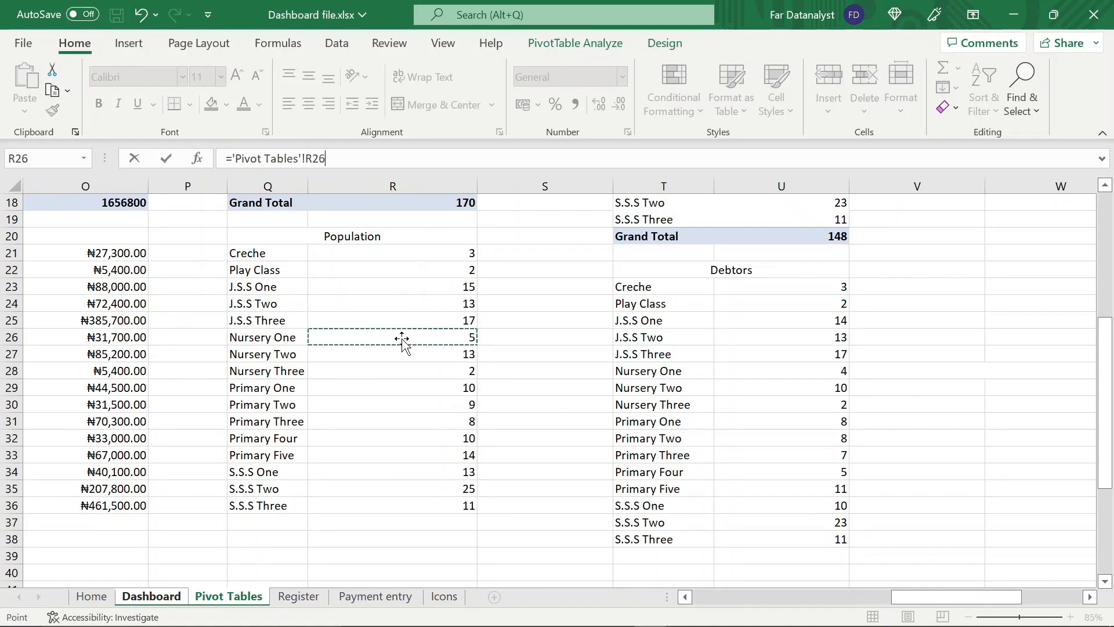
key("Return")
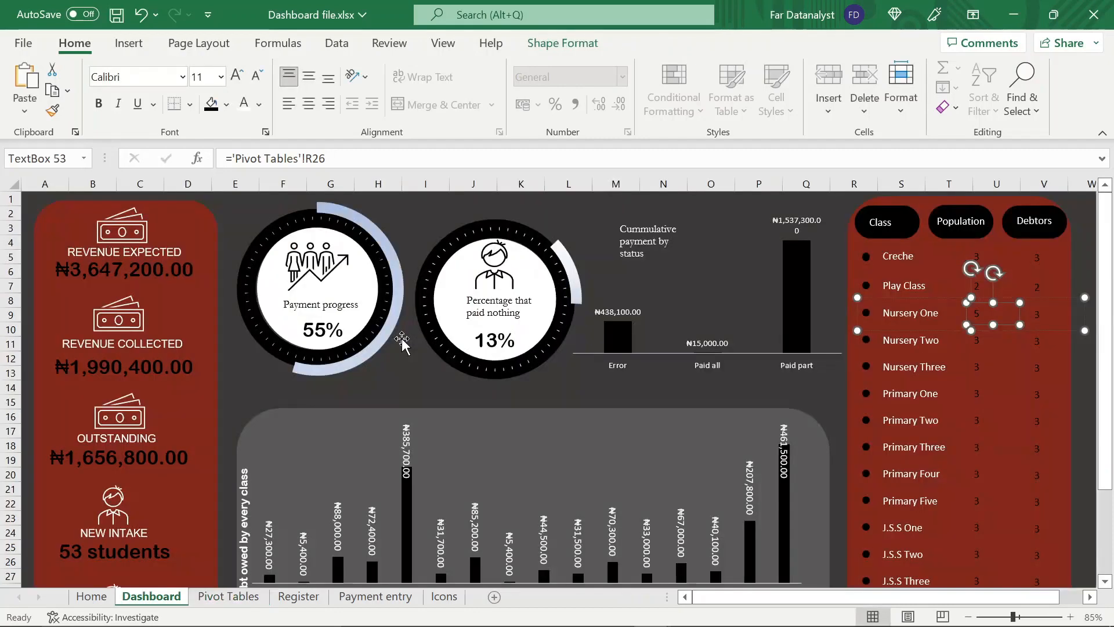
Link the Nursery One row's debtors text box to cell U28 on the Pivot Tables sheet
left_click(1041, 318)
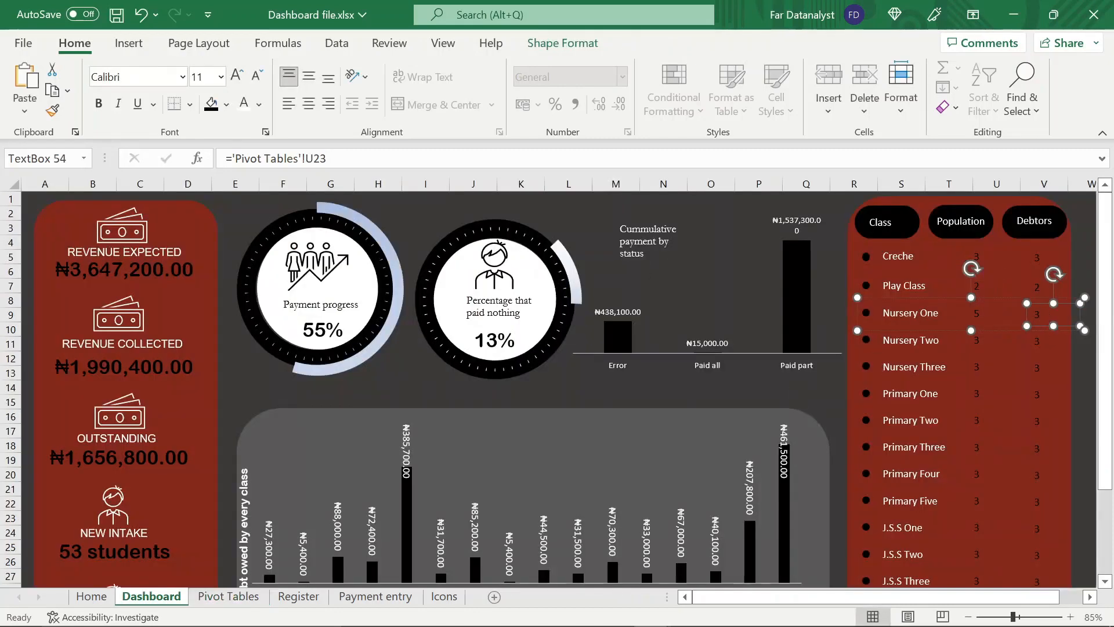
left_click_drag(327, 158, 271, 159)
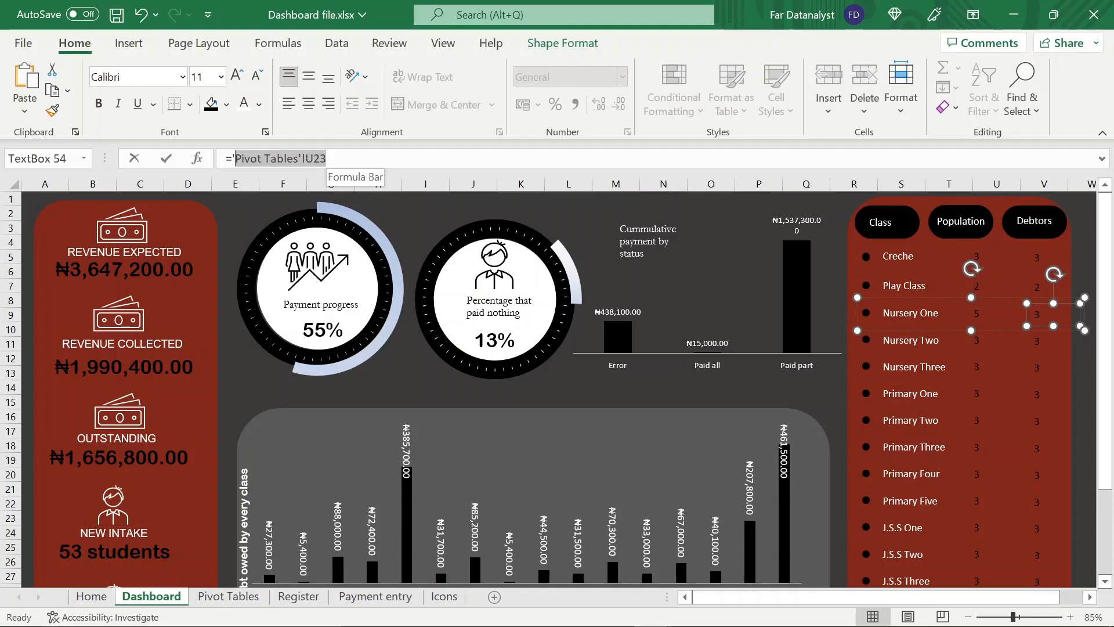
key("BackSpace")
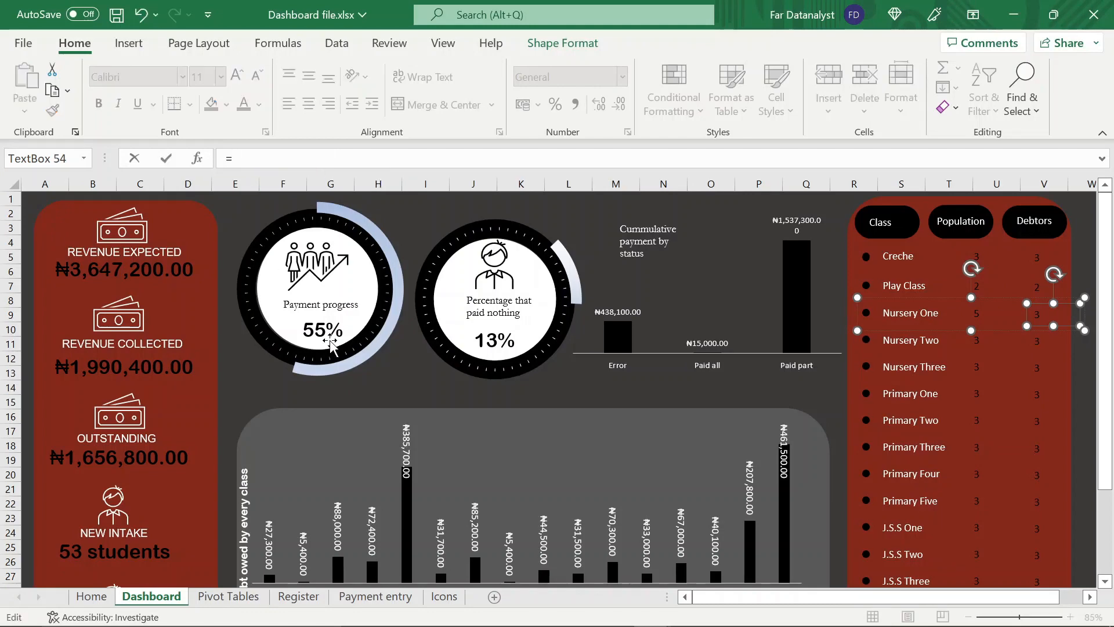
scroll(330, 342, "down", 3)
scroll(329, 343, "up", 3)
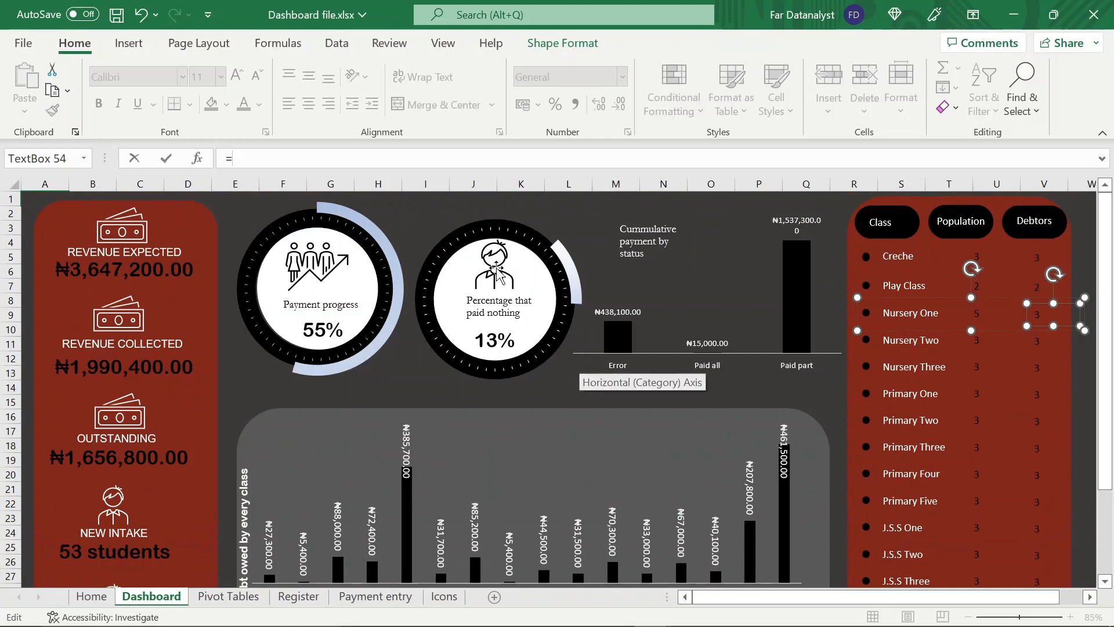
left_click(253, 597)
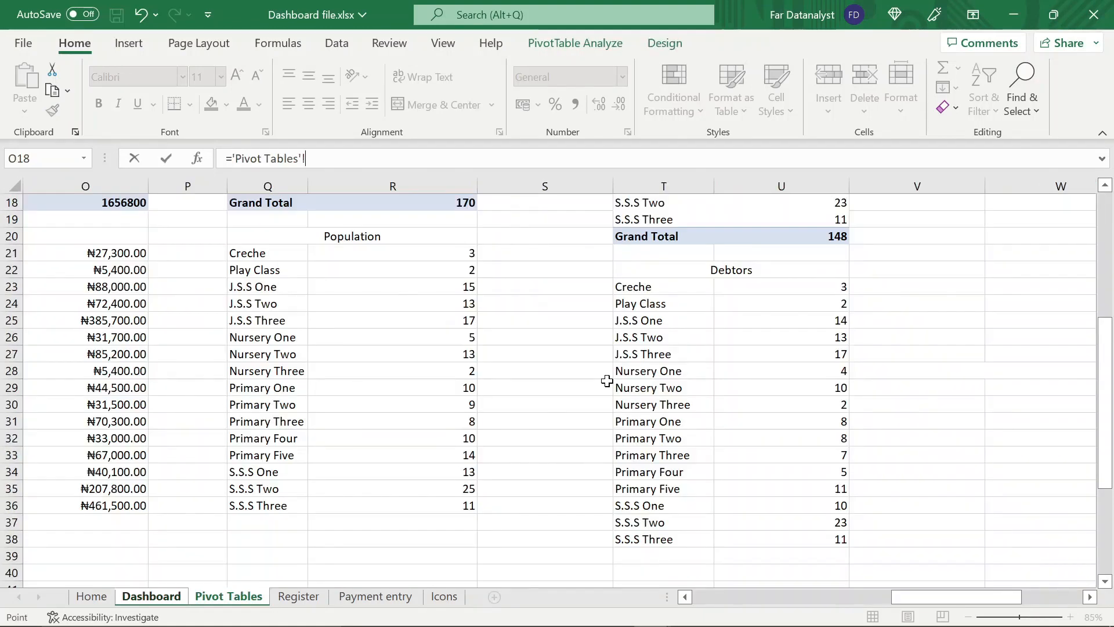
left_click(814, 366)
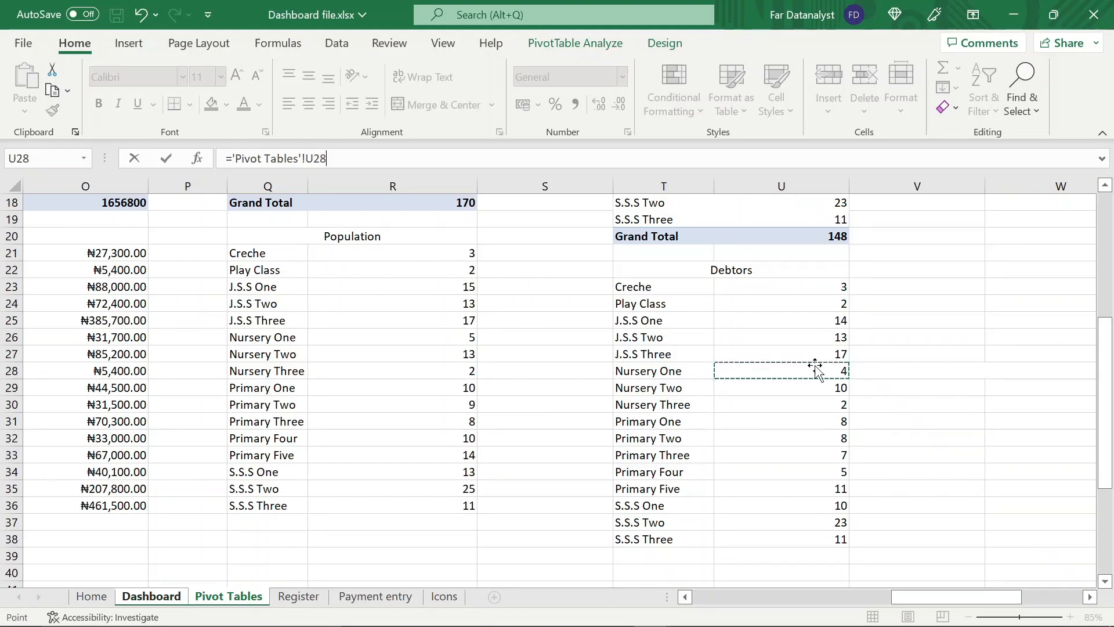
key("Return")
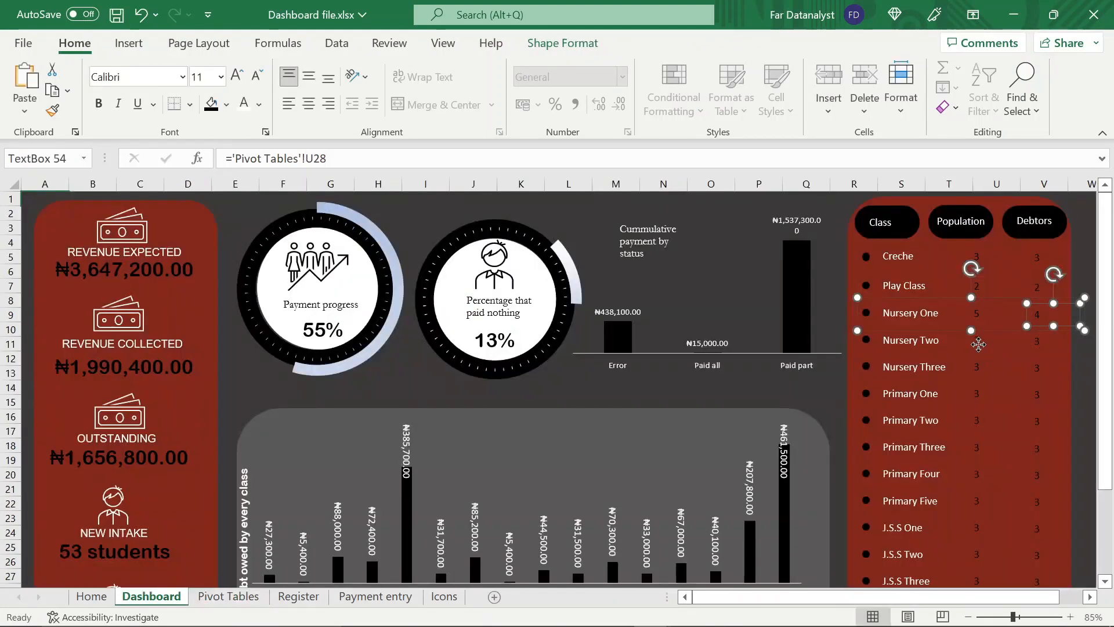
Link the Nursery Two row's population text box to cell R27 on the Pivot Tables sheet
left_click(979, 344)
left_click(978, 341)
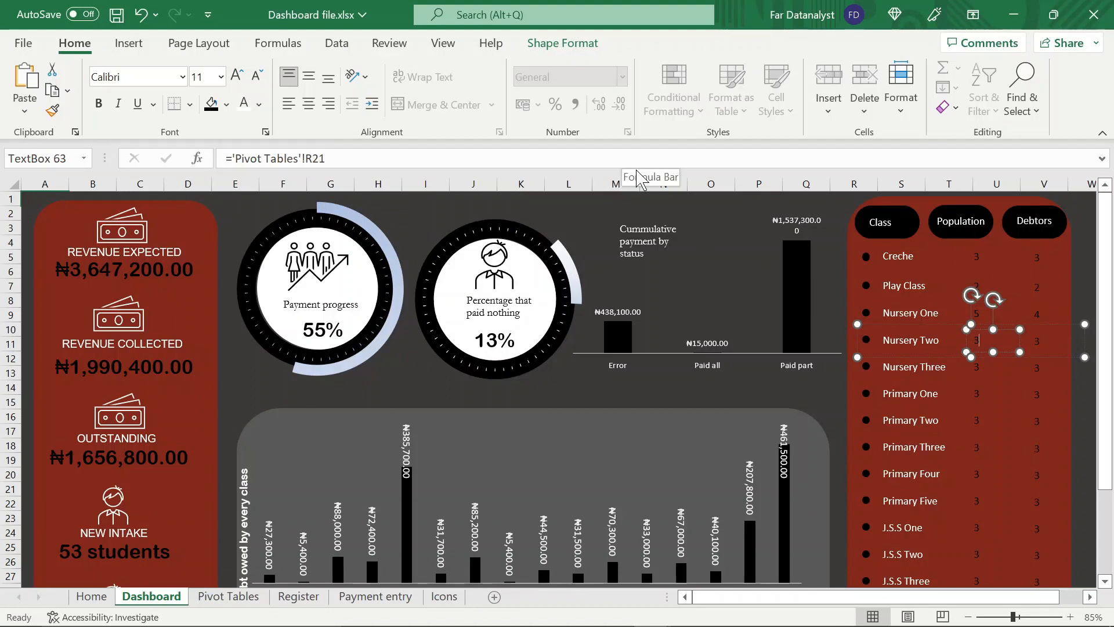
double_click(622, 159)
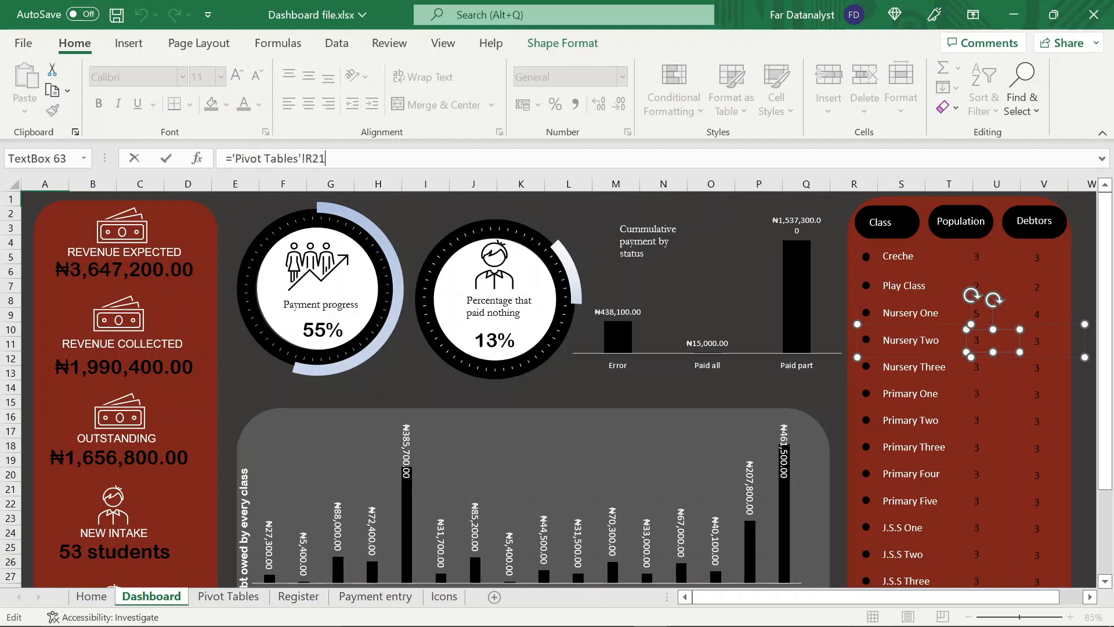
key("ctrl+a")
key("BackSpace")
type("=")
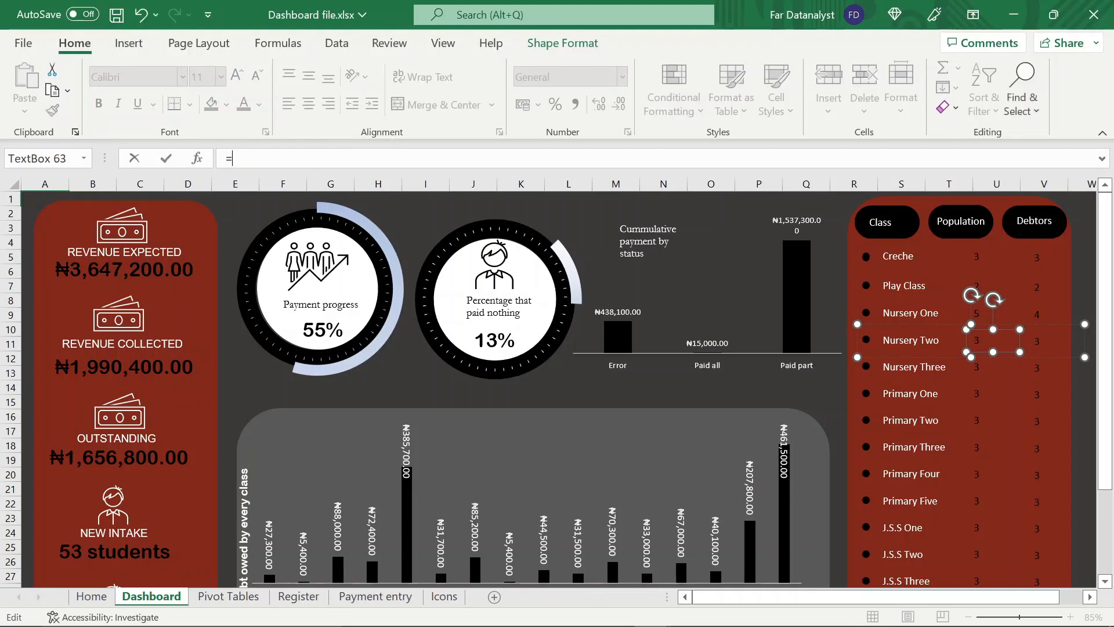
left_click(231, 598)
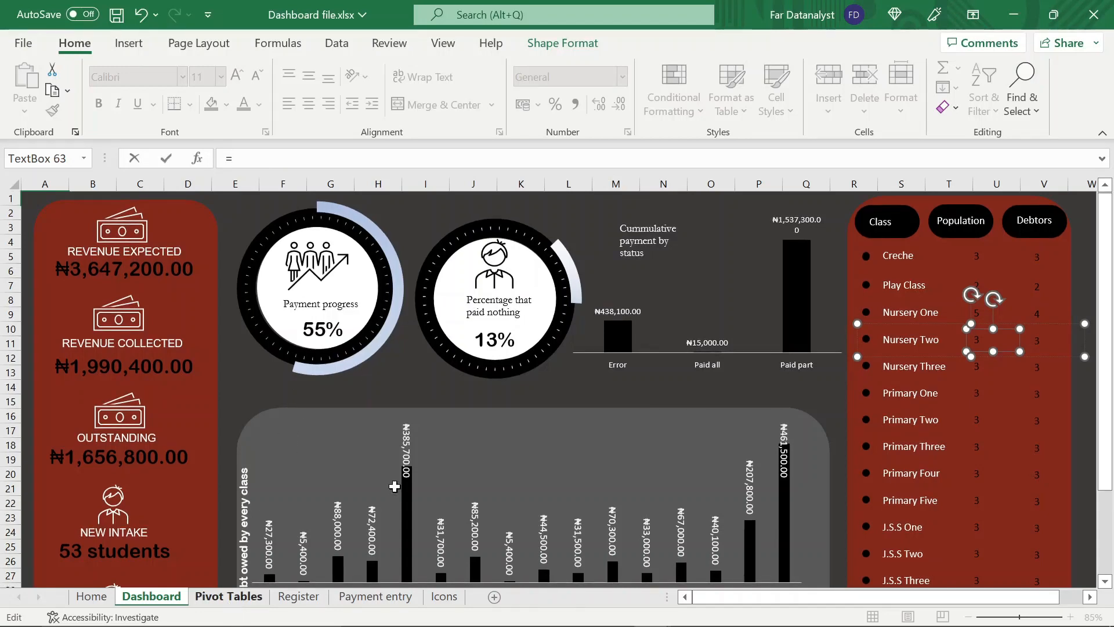
left_click(437, 355)
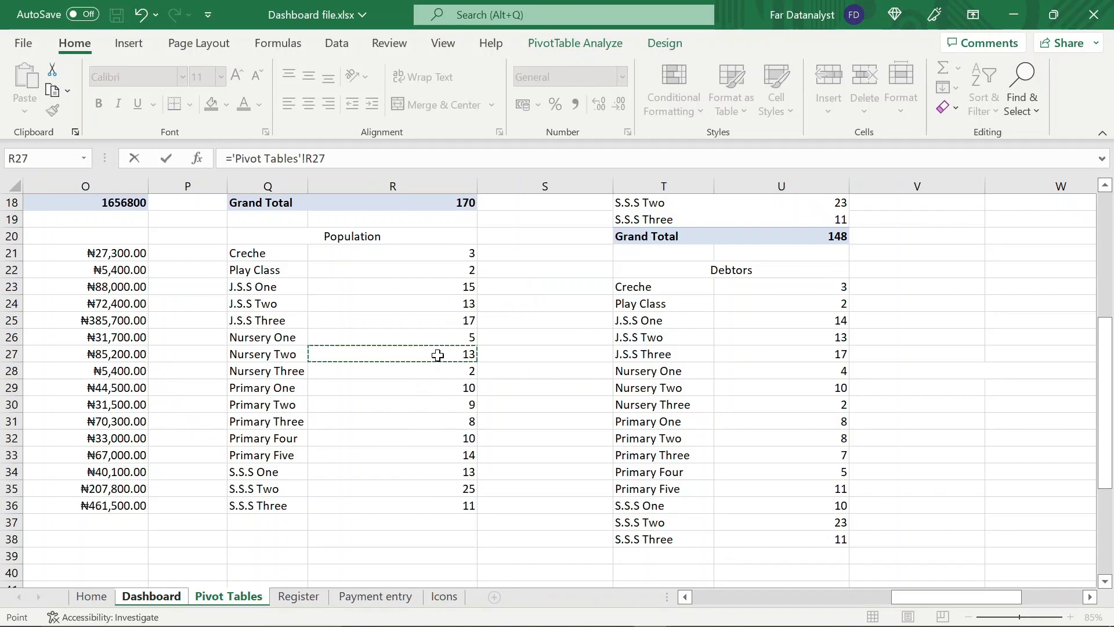
key("Return")
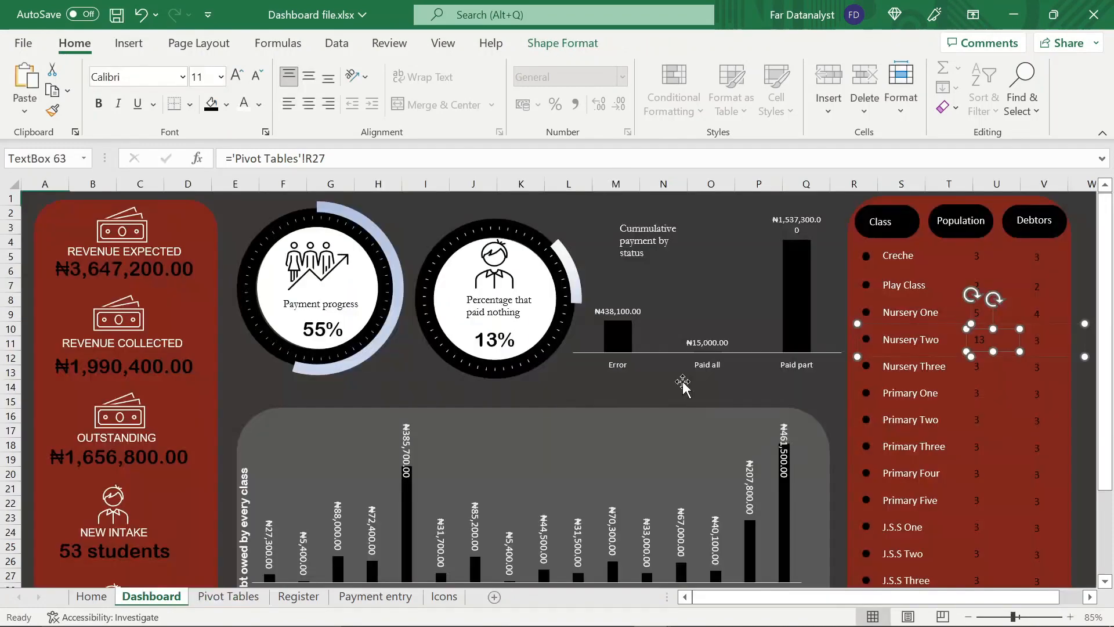
Clear the existing cell link from the Nursery Two row's debtors text box
left_click(1040, 344)
left_click(340, 159)
key("ctrl+a")
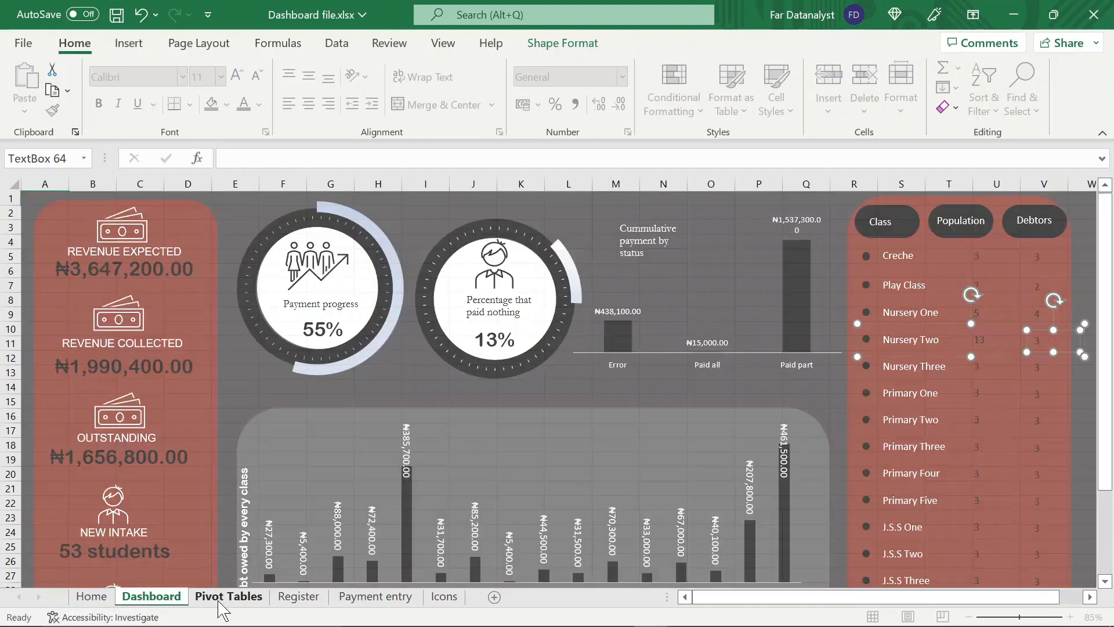
left_click(228, 596)
left_click(834, 406)
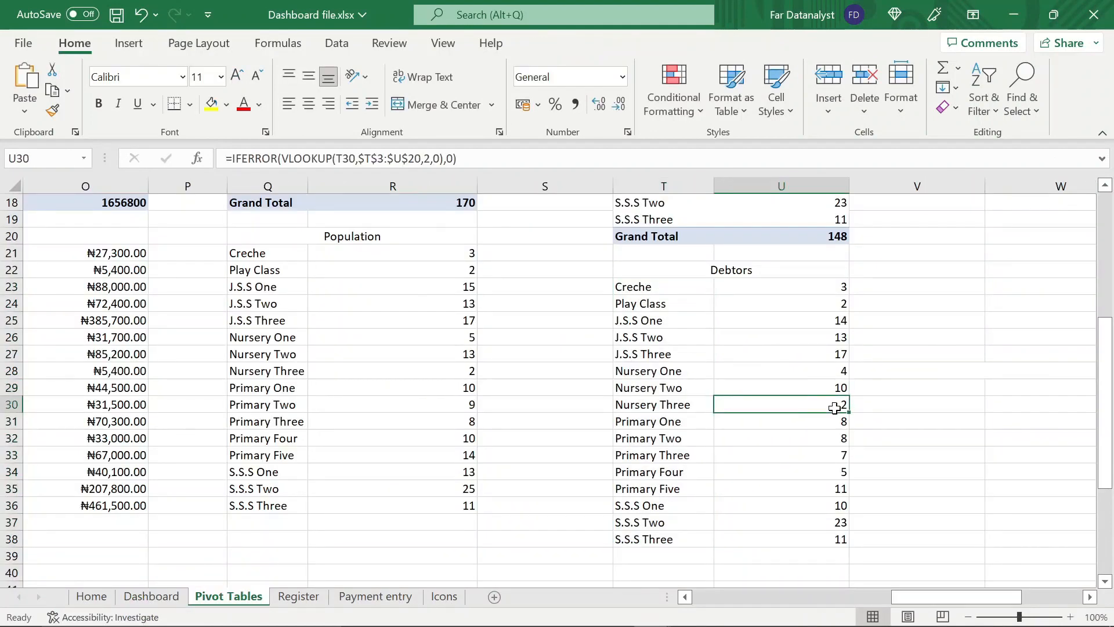
left_click(754, 387)
left_click(155, 596)
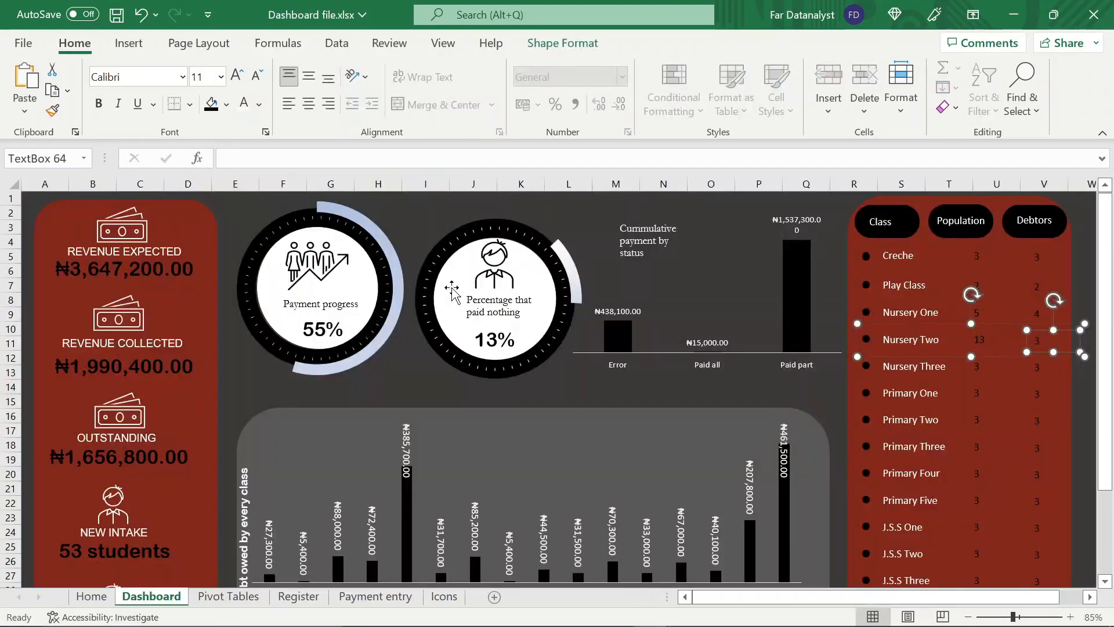
Link the Nursery Two row's debtors text box to cell U29 on the Pivot Tables sheet
left_click(371, 159)
type("=")
left_click(233, 598)
left_click(763, 387)
key("Return")
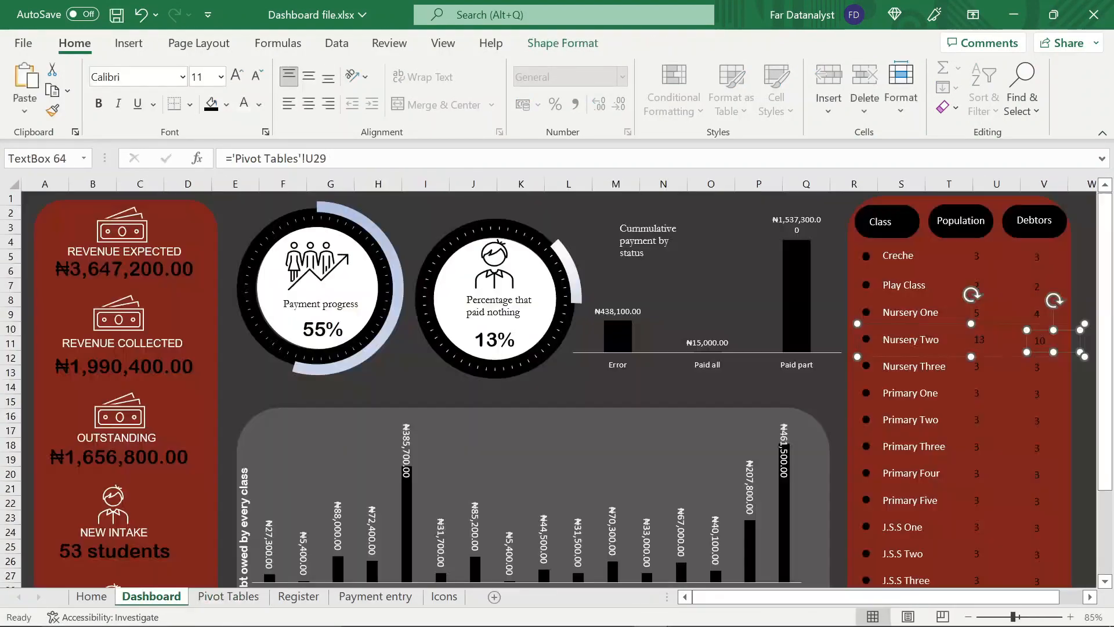
Link the Nursery Three row's population text box to cell R28 on the Pivot Tables sheet
left_click(975, 369)
left_click(975, 369)
left_click_drag(325, 158, 232, 159)
key("BackSpace")
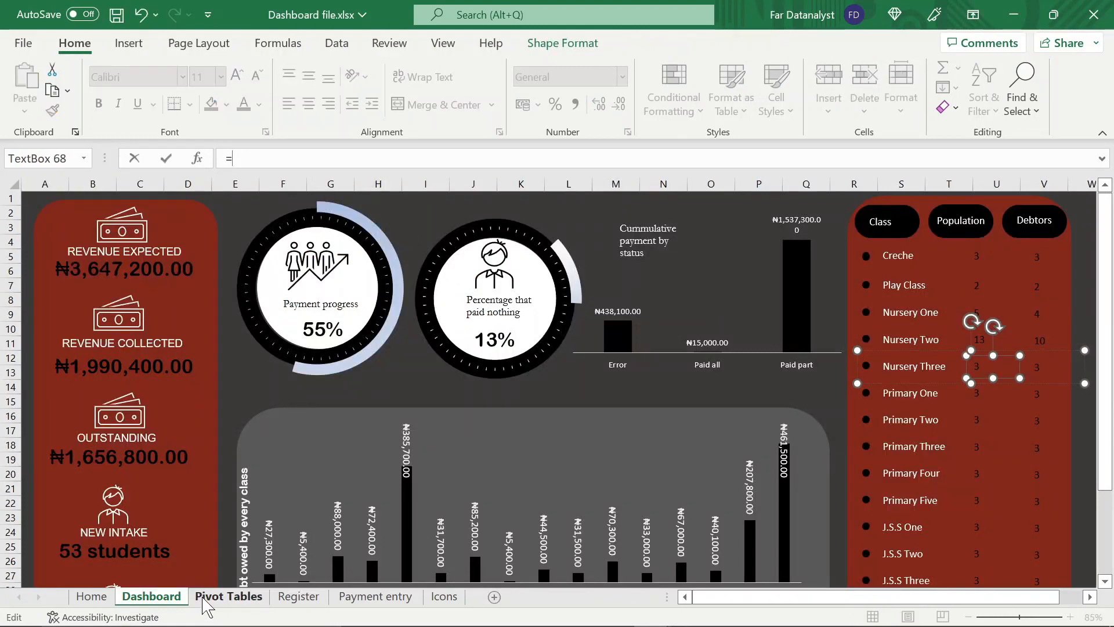
left_click(204, 597)
left_click(411, 384)
key("Return")
Link the Nursery Three row's debtors text box to cell U30 on the Pivot Tables sheet
left_click(1039, 365)
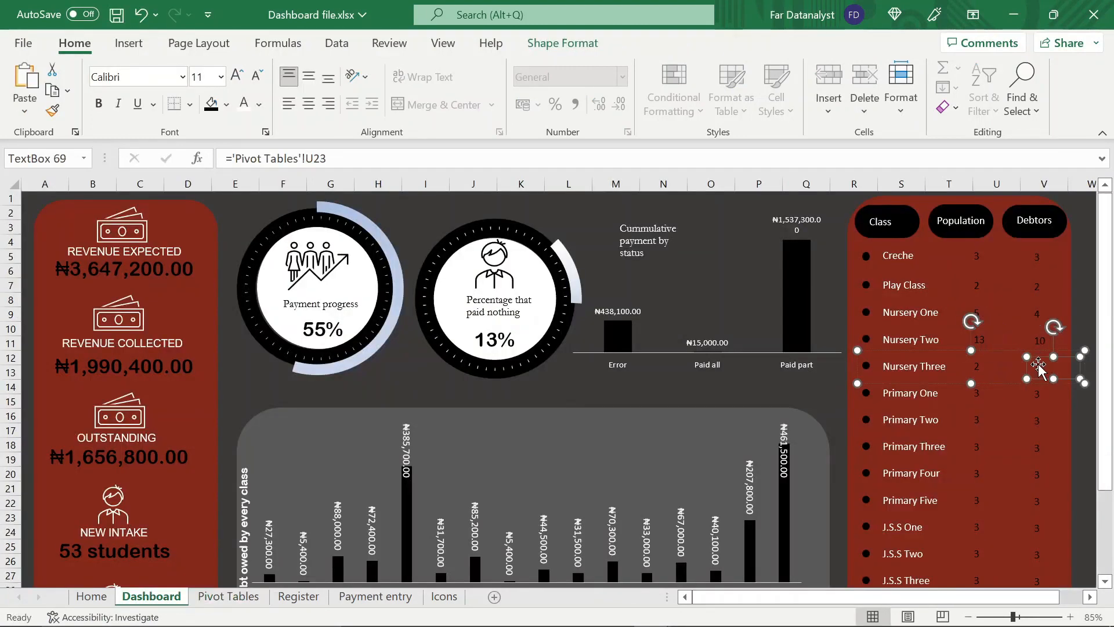
left_click_drag(325, 158, 232, 159)
key("BackSpace")
left_click(229, 596)
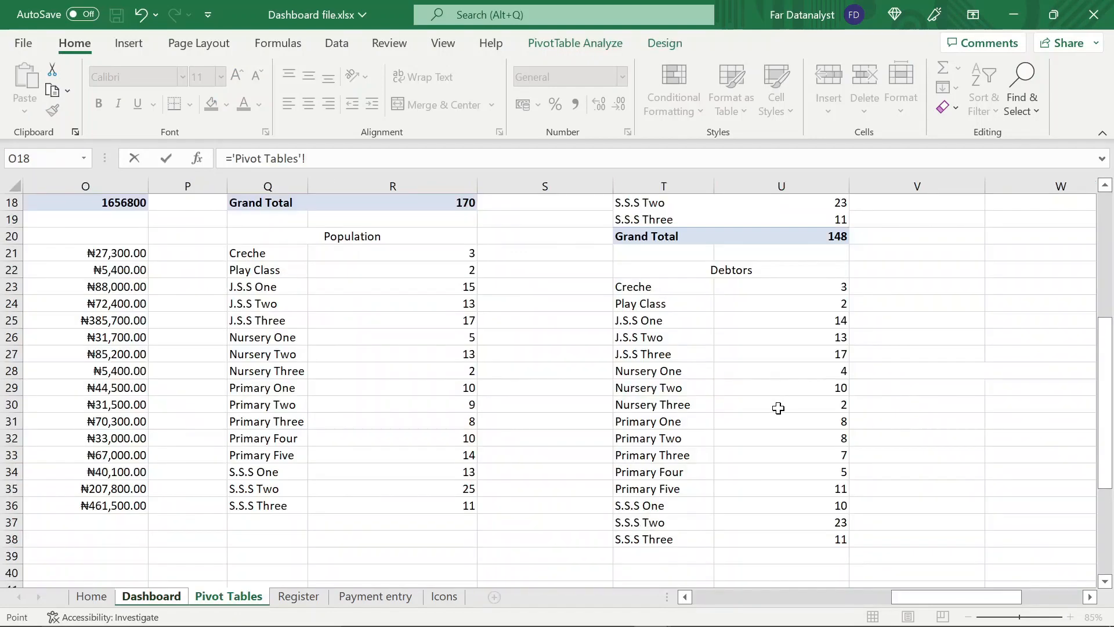
left_click(778, 408)
key("Return")
Link the Primary One row's population text box to cell R29 on the Pivot Tables sheet
left_click(977, 394)
left_click_drag(325, 158, 232, 159)
key("BackSpace")
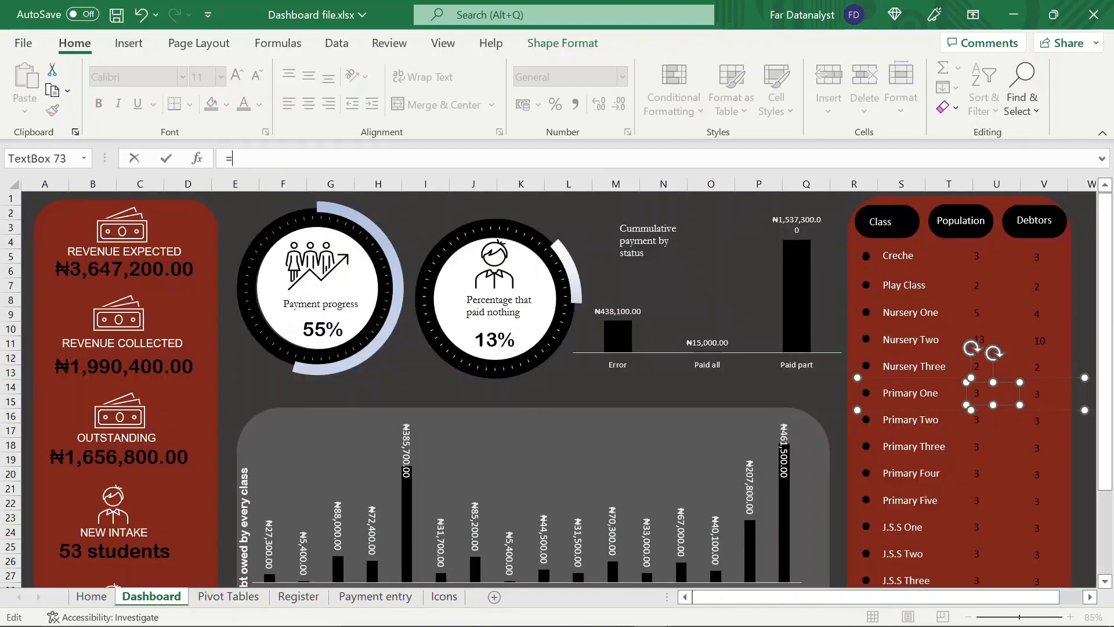
left_click(229, 596)
left_click(363, 381)
key("Return")
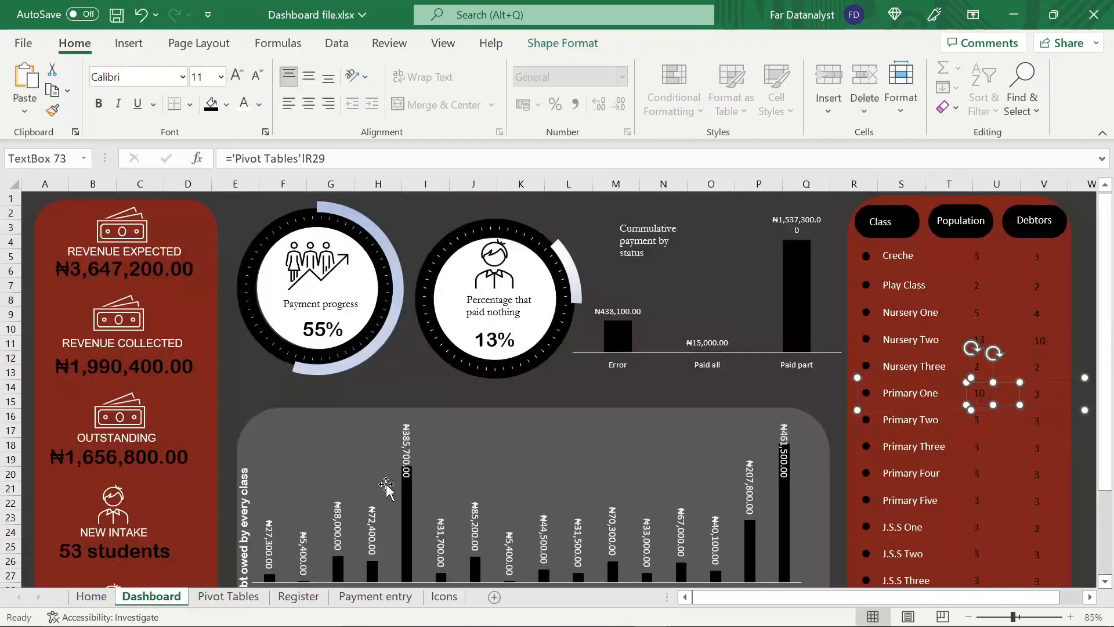
Link the Primary One row's debtors text box to cell U31 on the Pivot Tables sheet
left_click(1037, 394)
left_click_drag(325, 158, 232, 159)
key("BackSpace")
left_click(229, 596)
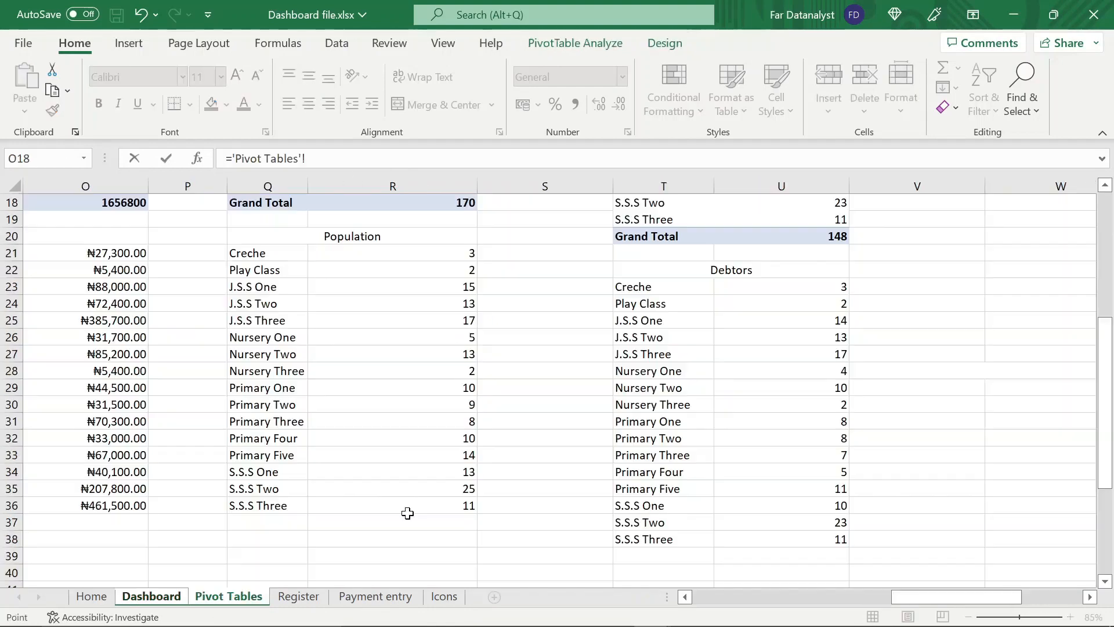
left_click(783, 421)
key("Return")
Link the Primary Two row's population text box to cell R30 on the Pivot Tables sheet
left_click(977, 420)
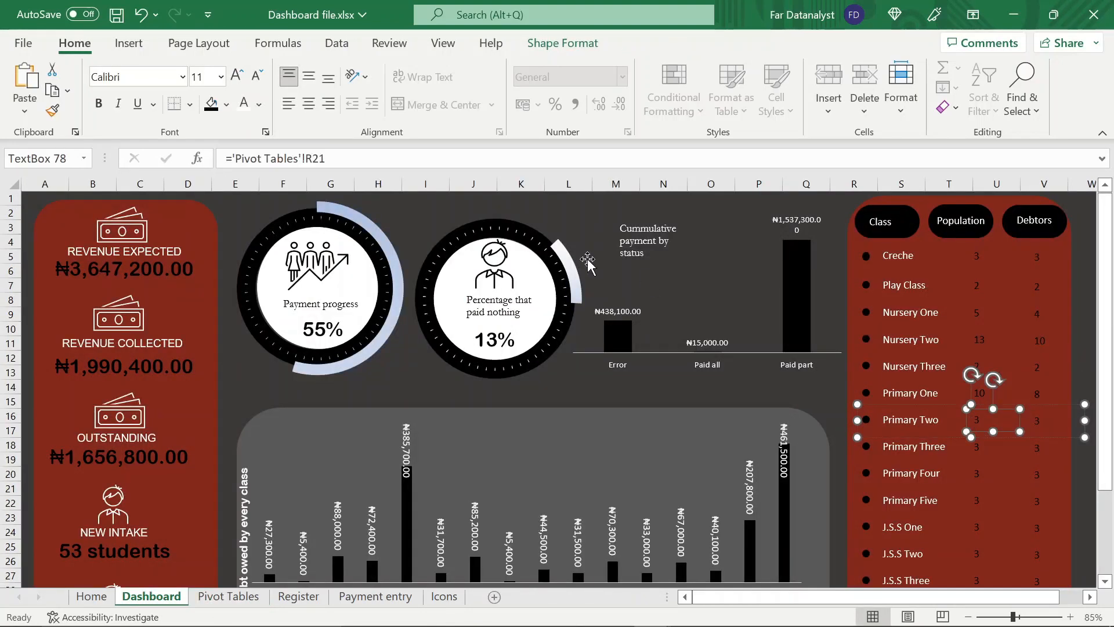
left_click(325, 159)
left_click_drag(324, 158, 232, 158)
key("BackSpace")
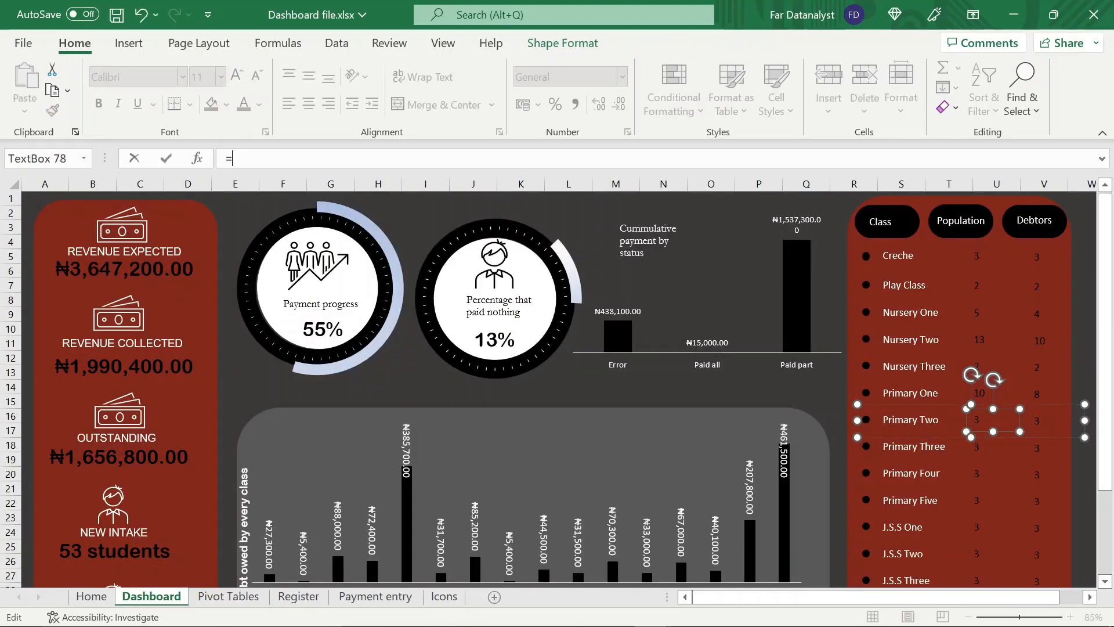
left_click(229, 596)
left_click(361, 405)
key("Return")
Link the Primary Two row's debtors text box to cell U32 on the Pivot Tables sheet
left_click(1037, 420)
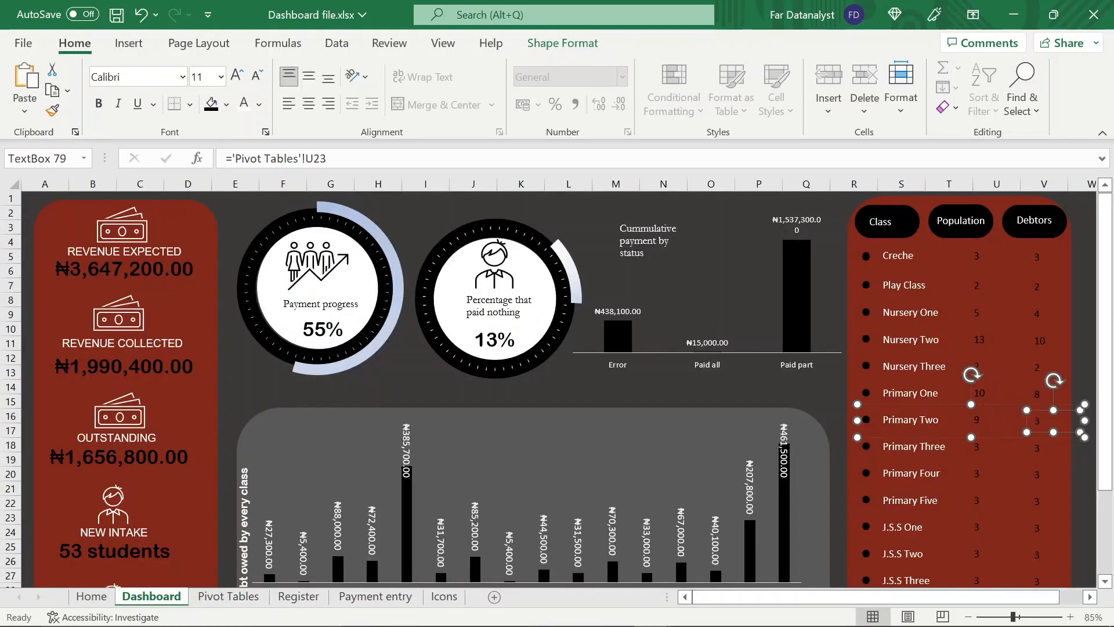
left_click_drag(325, 158, 232, 158)
key("BackSpace")
left_click(229, 596)
left_click(754, 440)
key("Return")
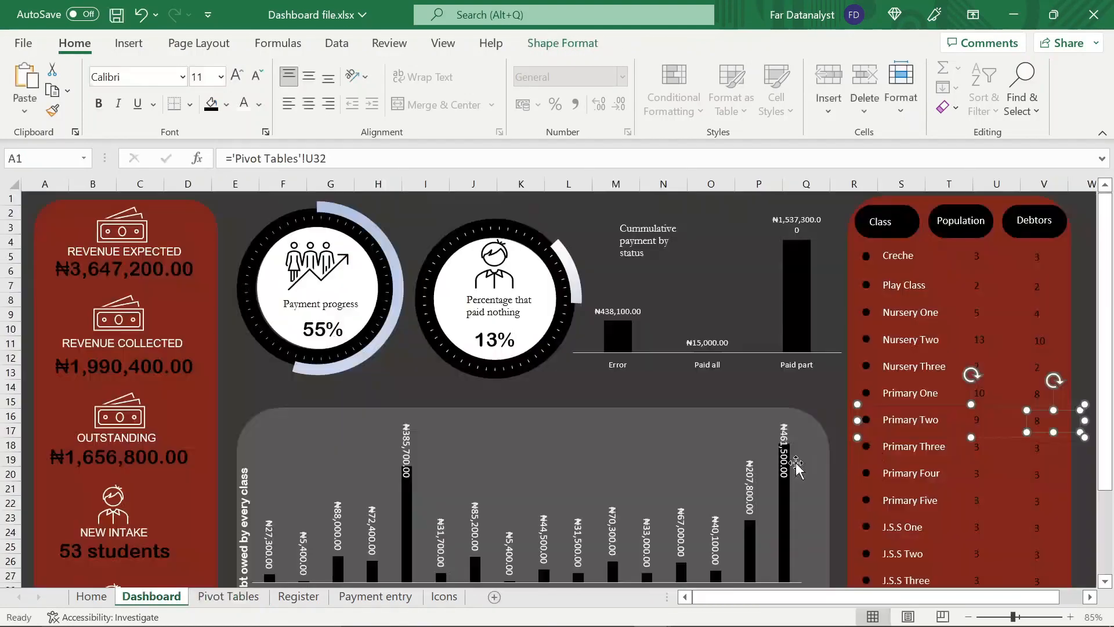
Link the Primary Three row's population text box to cell R31 on the Pivot Tables sheet
left_click(981, 446)
left_click(980, 446)
left_click_drag(325, 159, 232, 158)
key("BackSpace")
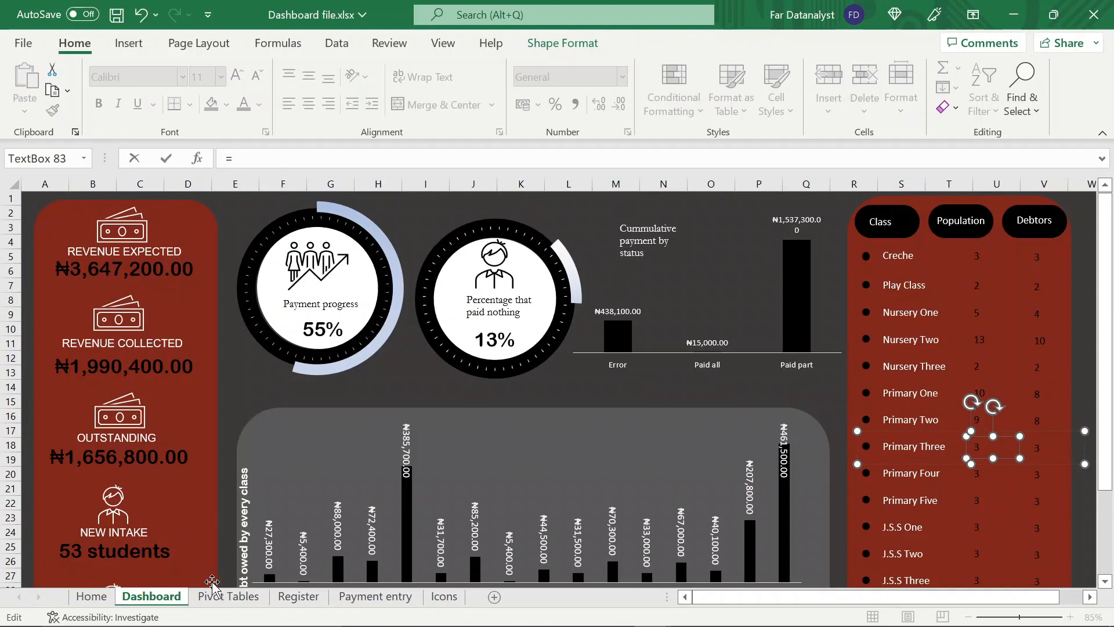
left_click(229, 596)
left_click(392, 425)
key("Return")
Link the Primary Three row's debtors text box to cell U33 on the Pivot Tables sheet
left_click(1037, 447)
left_click_drag(327, 158, 232, 159)
key("BackSpace")
left_click(229, 596)
left_click(786, 454)
key("Return")
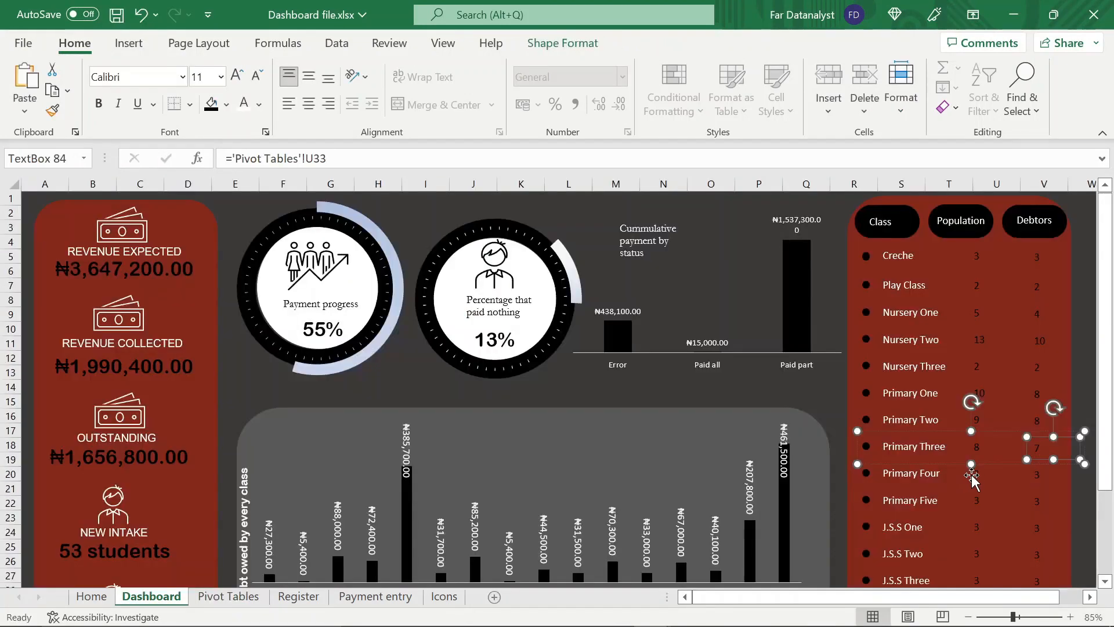
Try to link the Primary Four row's population text box to cell R32 on the Pivot Tables sheet
left_click(973, 476)
left_click(977, 475)
left_click_drag(325, 159, 232, 159)
key("BackSpace")
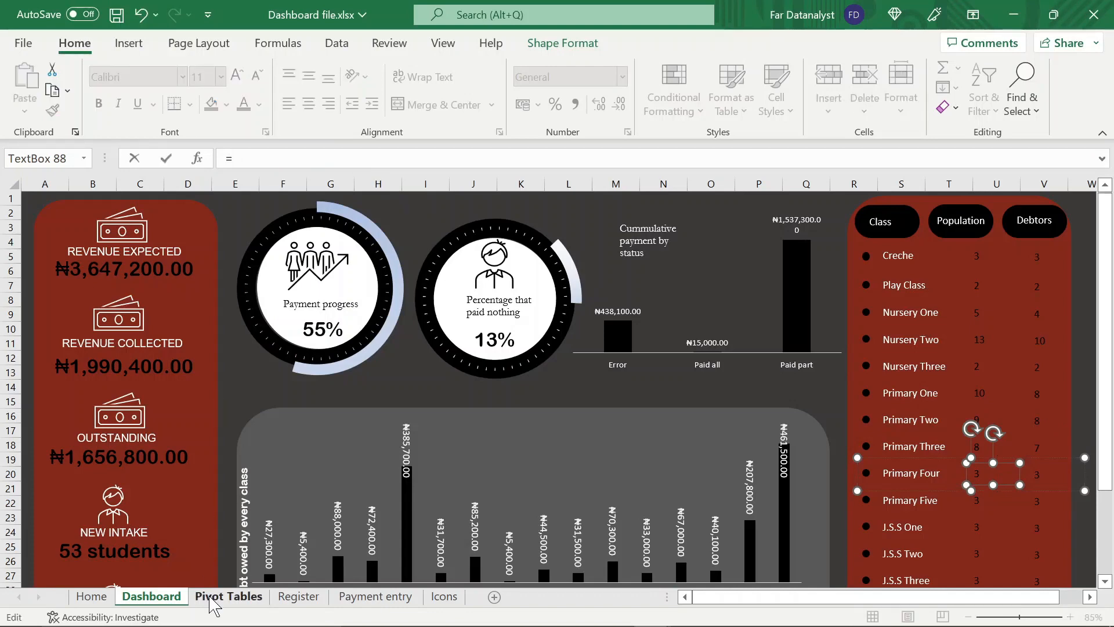
left_click(212, 604)
left_click(418, 437)
key("Return")
left_click(888, 447)
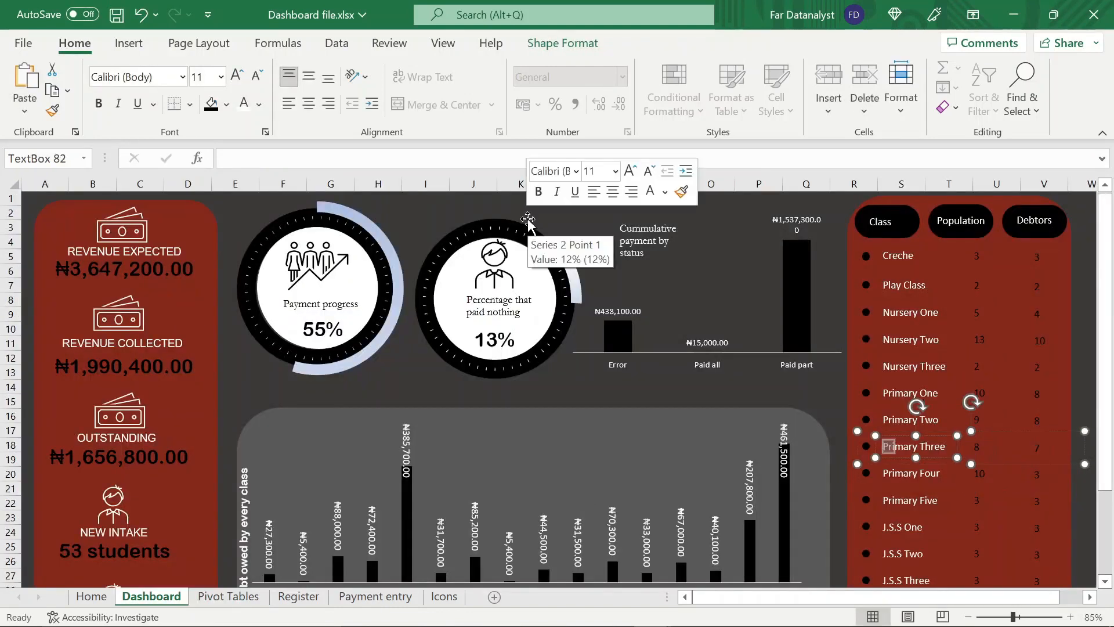
Link the Primary Four row's debtors text box to cell U34 on the Pivot Tables sheet
left_click(1036, 476)
left_click_drag(326, 158, 232, 159)
key("BackSpace")
left_click(229, 597)
left_click(768, 474)
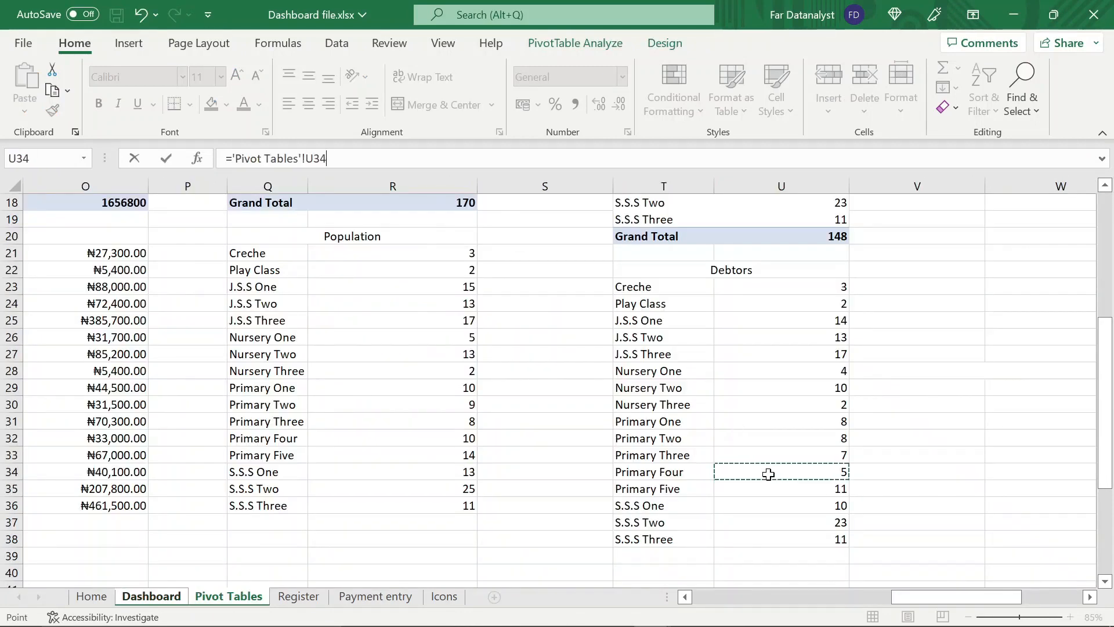
key("Return")
Link the Primary Four row's population text box to cell R32 on the Pivot Tables sheet
left_click(993, 473)
left_click_drag(326, 158, 232, 158)
key("BackSpace")
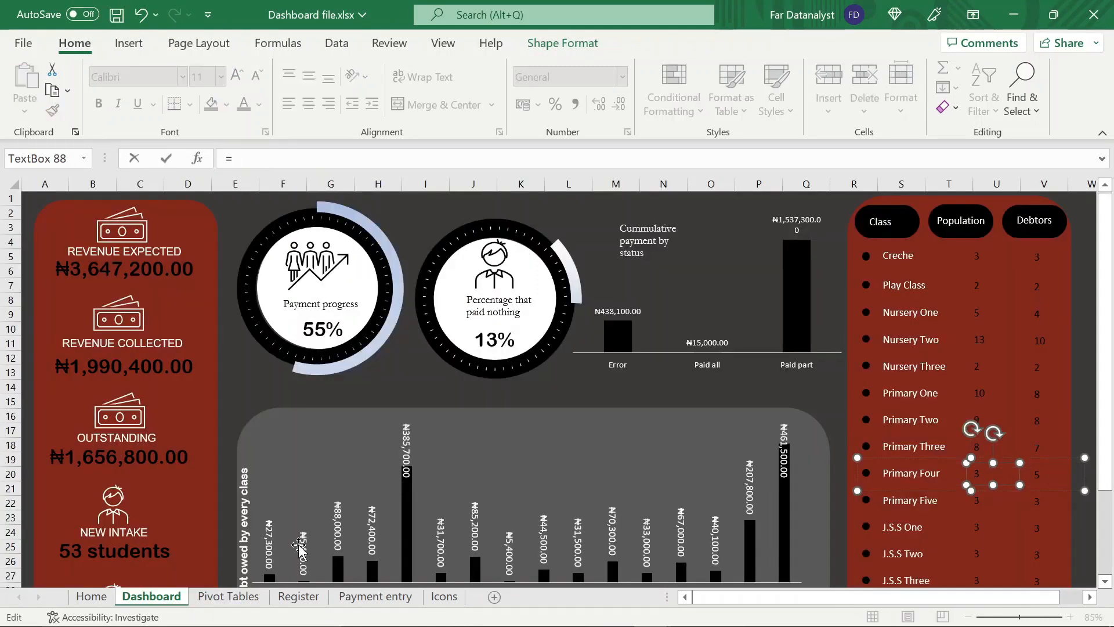
left_click(229, 597)
left_click(466, 485)
key("Return")
Link the Primary Five row's population text box to cell R33 on the Pivot Tables sheet
left_click(993, 500)
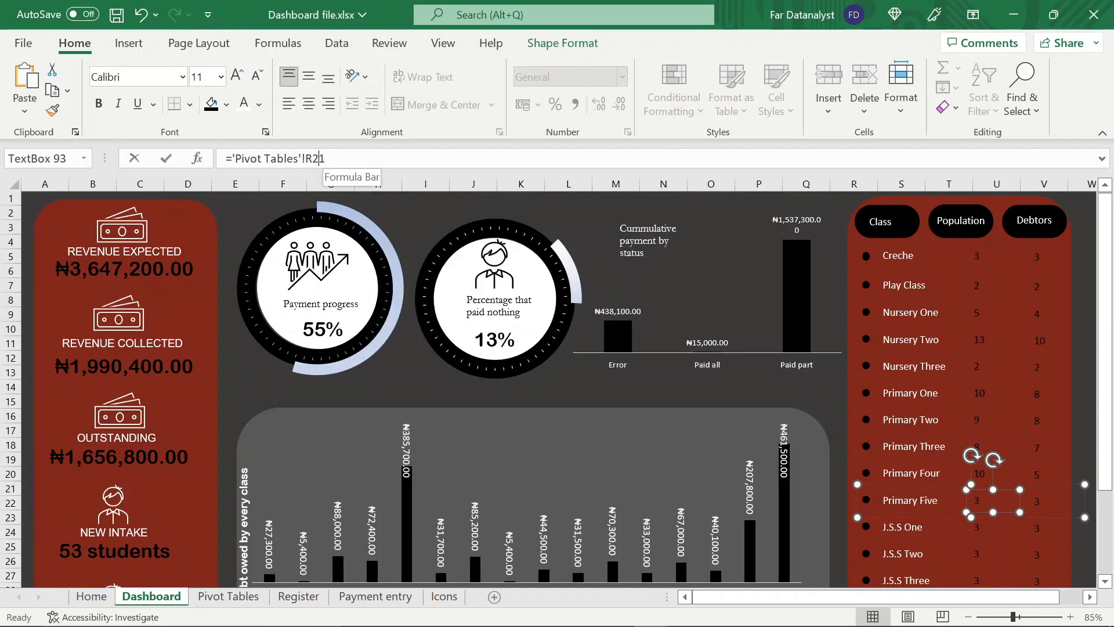
left_click_drag(326, 159, 232, 159)
key("BackSpace")
left_click(244, 597)
left_click(385, 457)
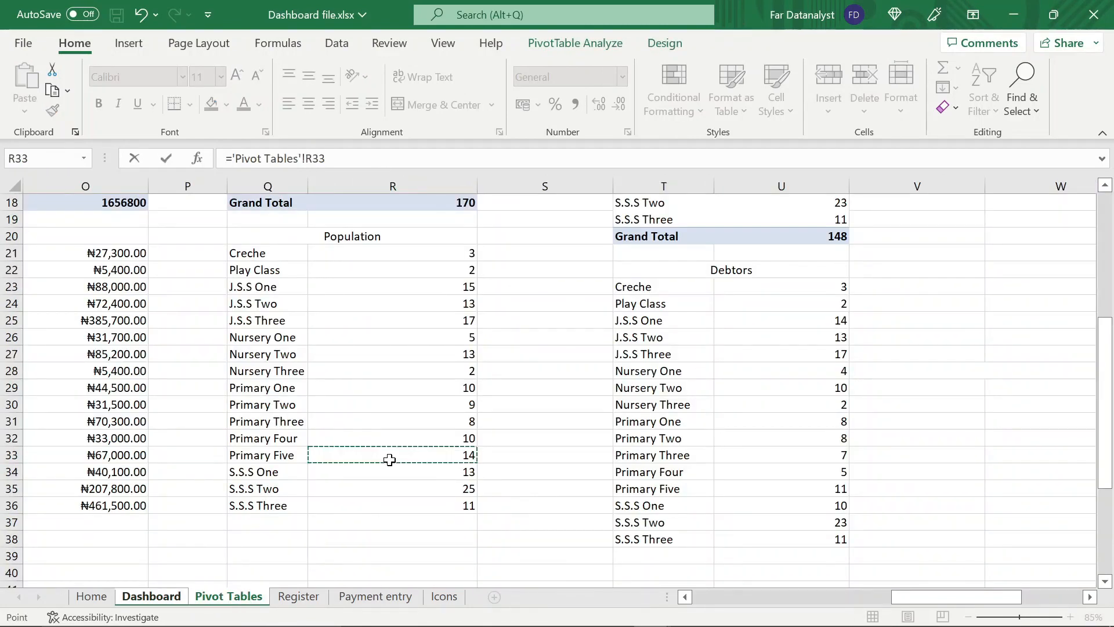
key("Return")
Link the Primary Five row's debtors text box to cell U35 on the Pivot Tables sheet
left_click(1053, 500)
left_click_drag(325, 159, 232, 158)
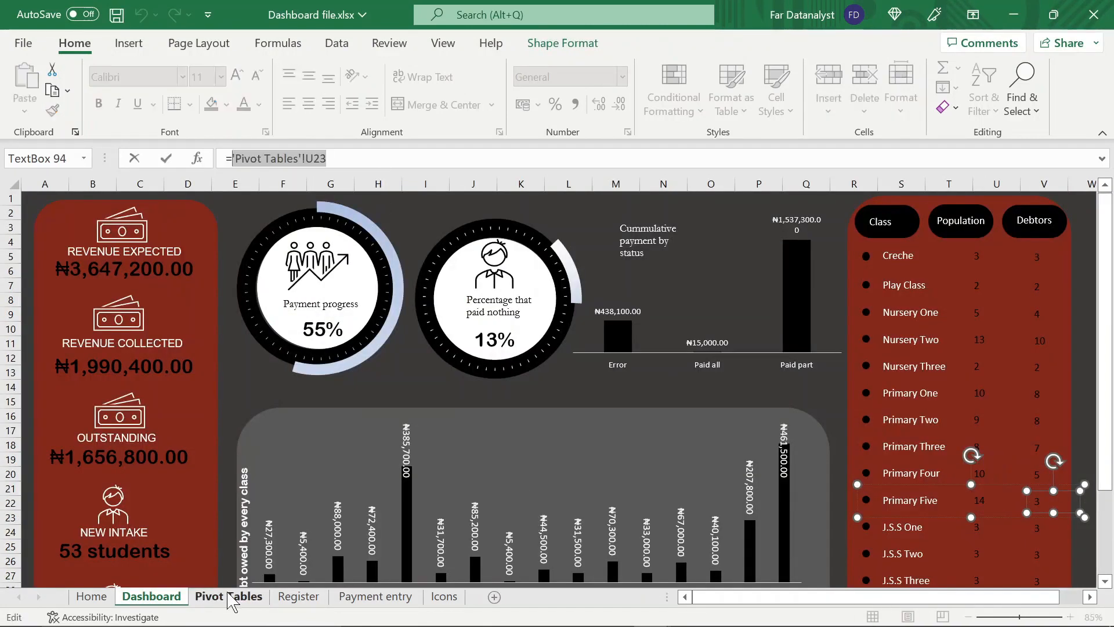
left_click(231, 596)
left_click(736, 487)
key("Return")
Link the J.S.S One row's population text box to cell R23 on the Pivot Tables sheet
scroll(959, 514, "down", 2)
left_click(976, 434)
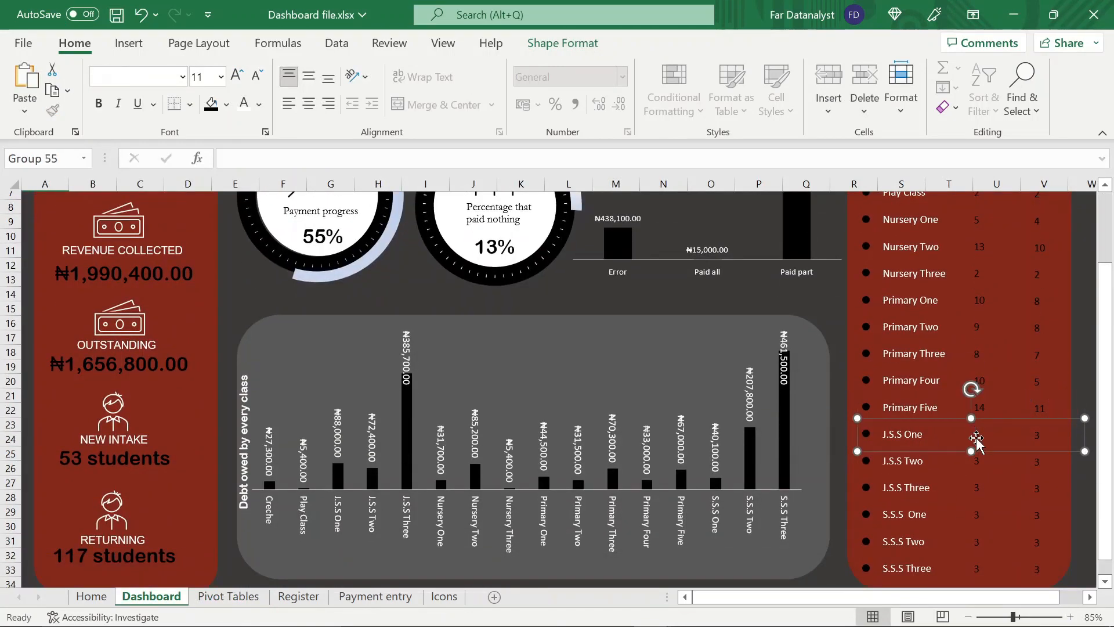
left_click(977, 434)
left_click_drag(326, 158, 232, 158)
left_click(245, 597)
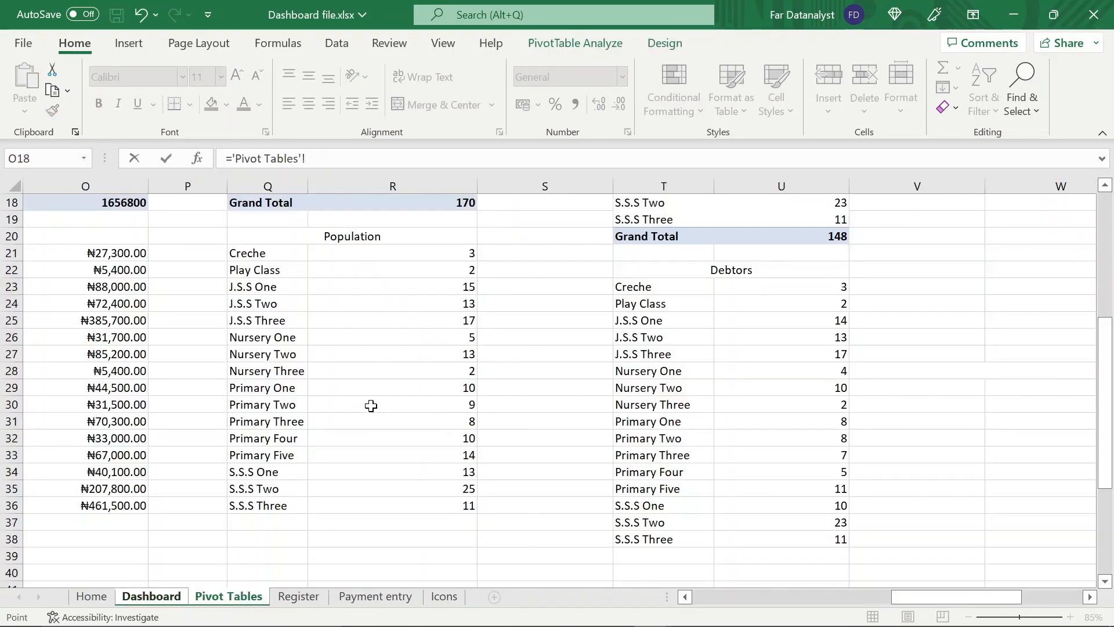
left_click(367, 288)
key("Return")
Link the J.S.S One row's debtors text box to cell U25 on the Pivot Tables sheet
left_click_drag(325, 158, 232, 158)
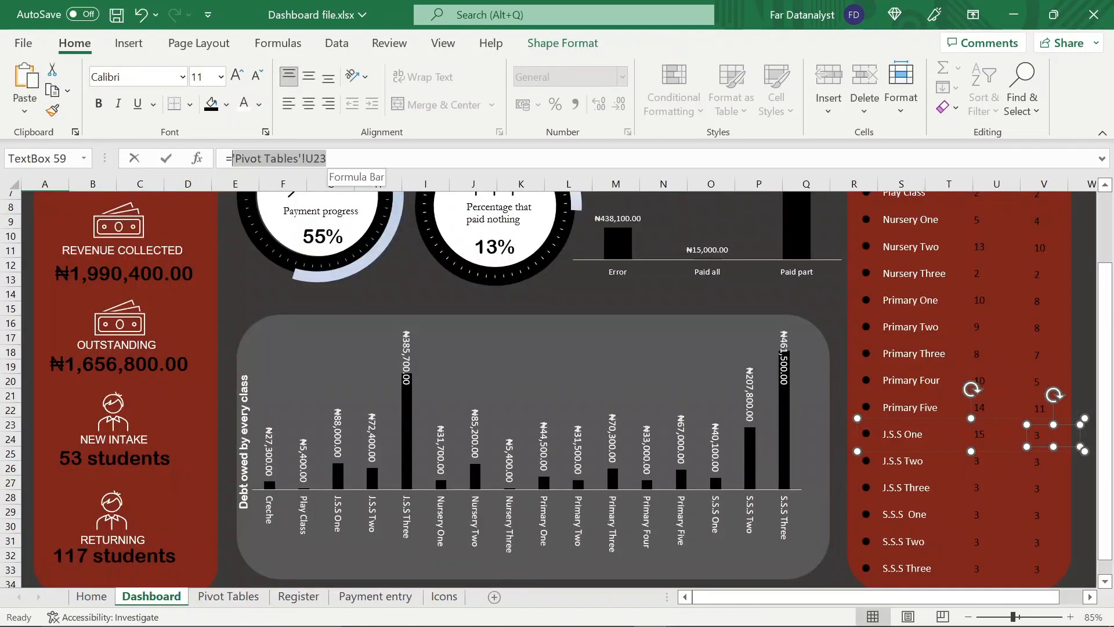
key("BackSpace")
left_click(229, 597)
key("Escape")
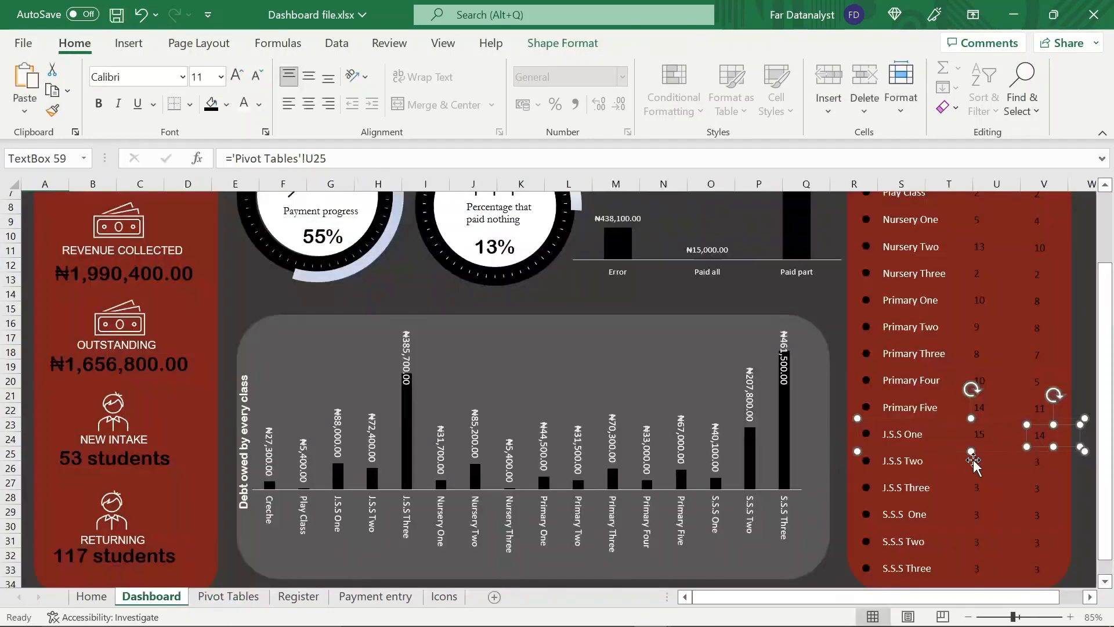
Link the J.S.S Two row's population text box to cell R24 on the Pivot Tables sheet
left_click(976, 461)
left_click_drag(326, 158, 235, 158)
key("BackSpace")
left_click(228, 596)
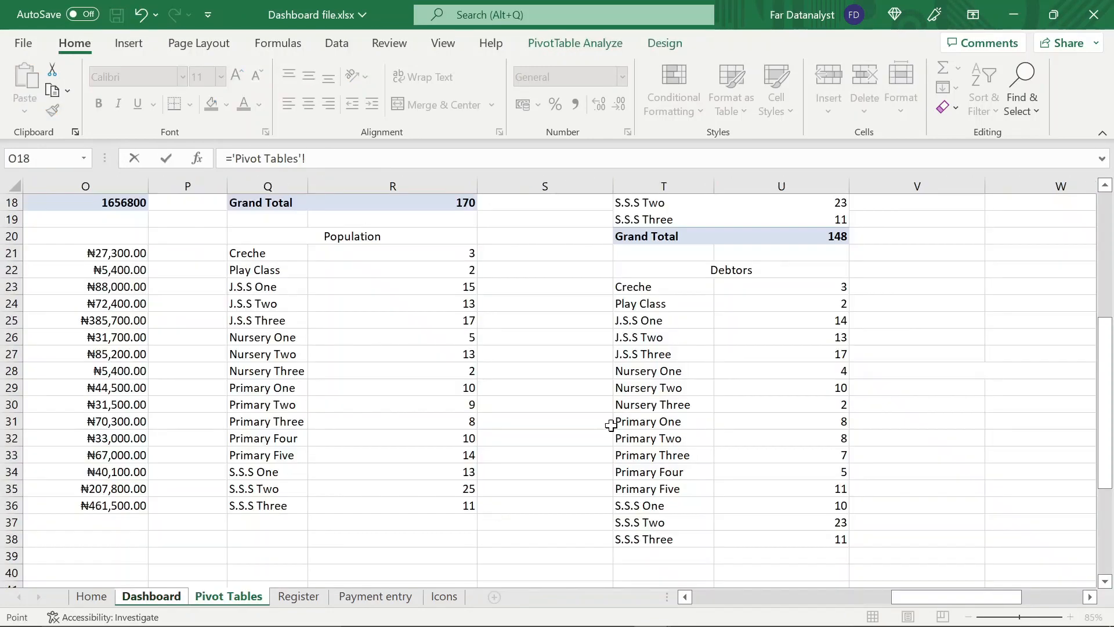
left_click(360, 304)
key("Return")
Link the J.S.S Two row's debtors text box to cell U26 on the Pivot Tables sheet
left_click(1052, 462)
left_click_drag(326, 158, 232, 158)
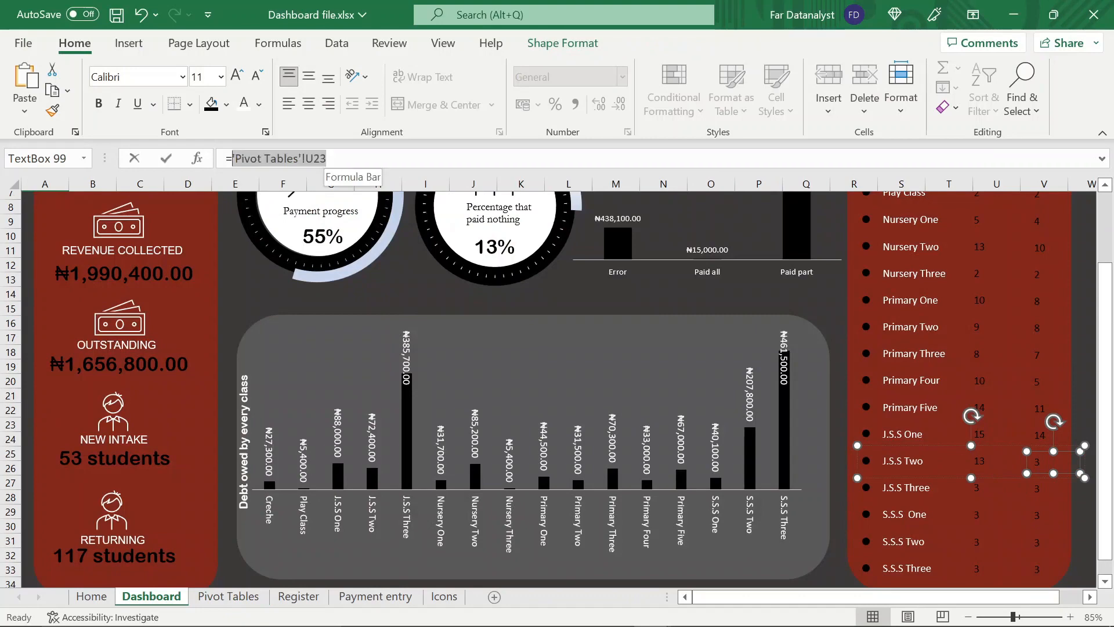
key("BackSpace")
left_click(227, 597)
left_click(781, 336)
key("Return")
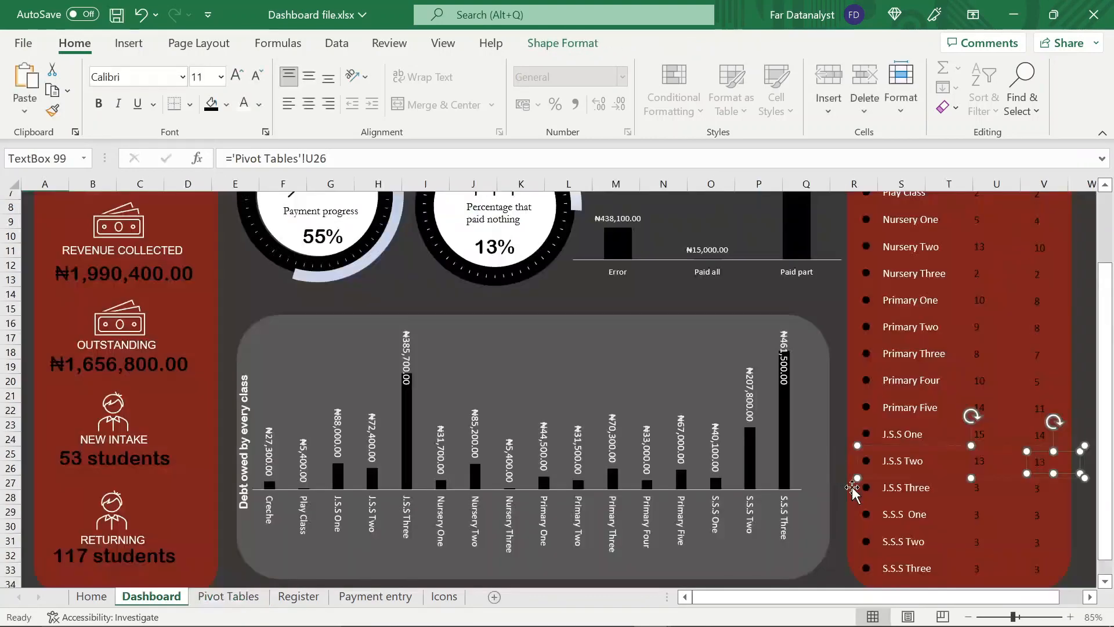
Link the J.S.S Three row's population text box to cell R25 on the Pivot Tables sheet
left_click(977, 490)
left_click(976, 489)
left_click(327, 159)
left_click_drag(326, 159, 232, 159)
key("BackSpace")
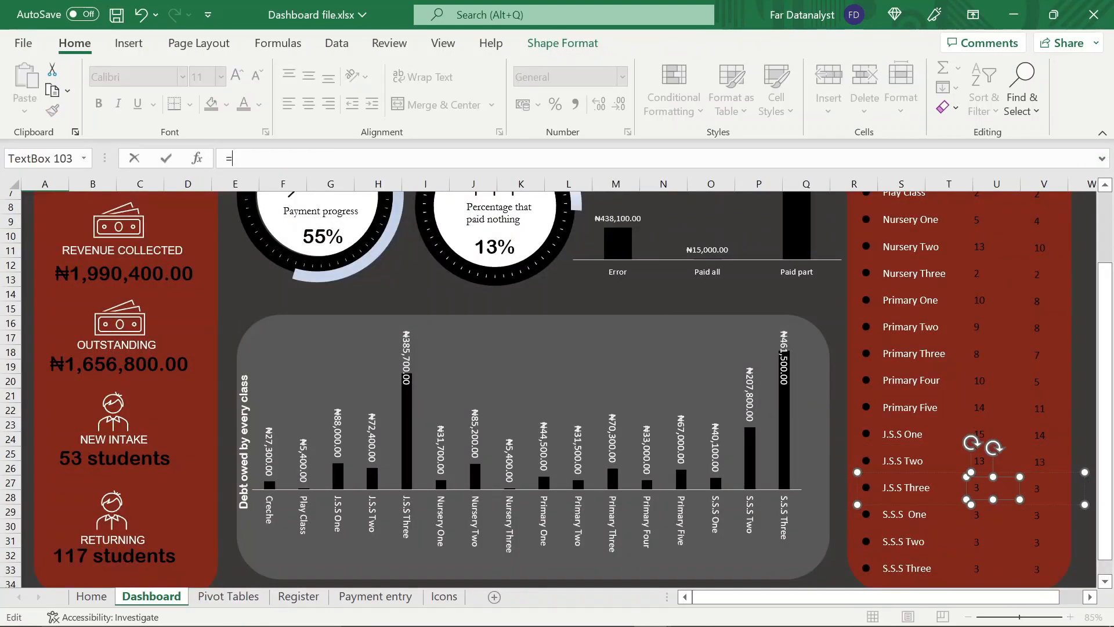
left_click(228, 597)
left_click(353, 326)
key("Return")
Link the J.S.S Three row's debtors text box to cell U27 on the Pivot Tables sheet
left_click(1053, 489)
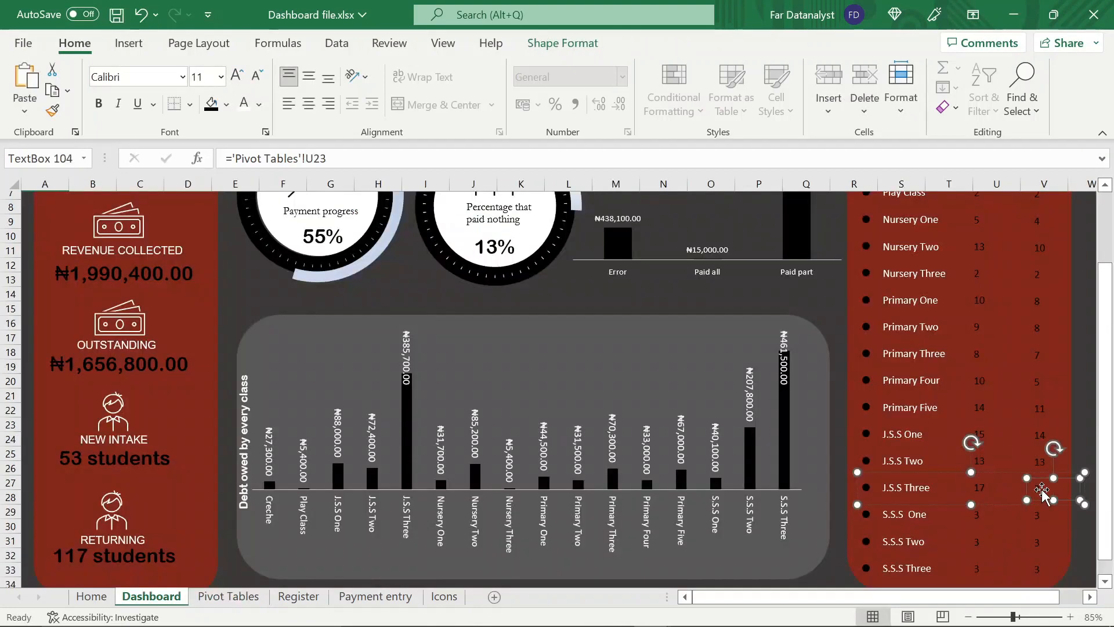
left_click_drag(325, 158, 232, 158)
key("BackSpace")
left_click(229, 597)
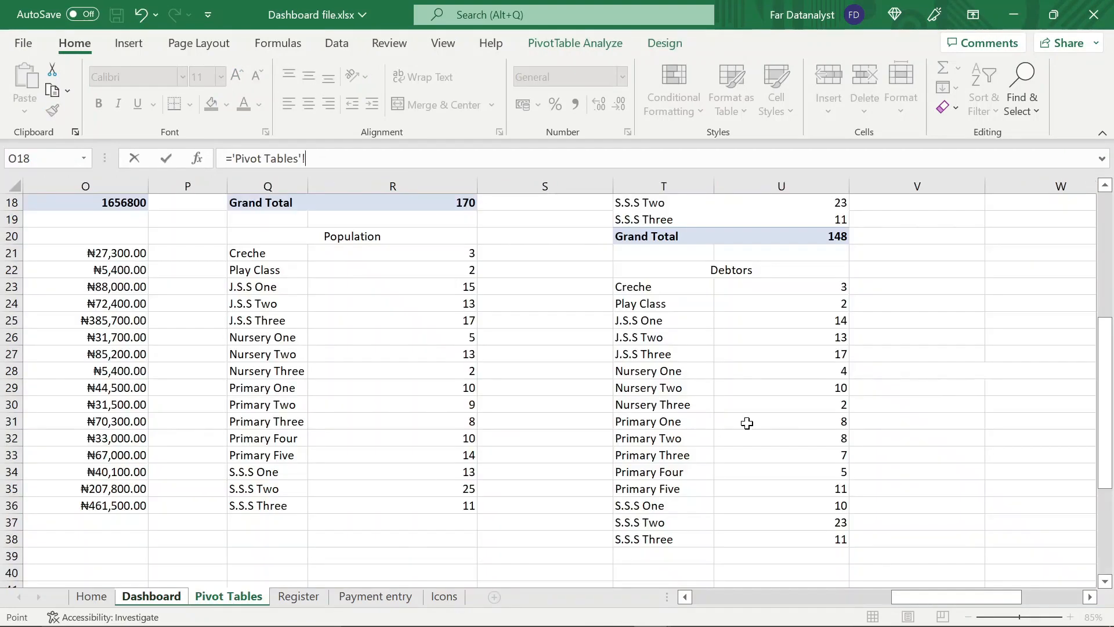
left_click(778, 352)
key("Return")
Link the S.S.S One row's population text box to cell R34 on the Pivot Tables sheet
left_click(993, 514)
left_click(993, 514)
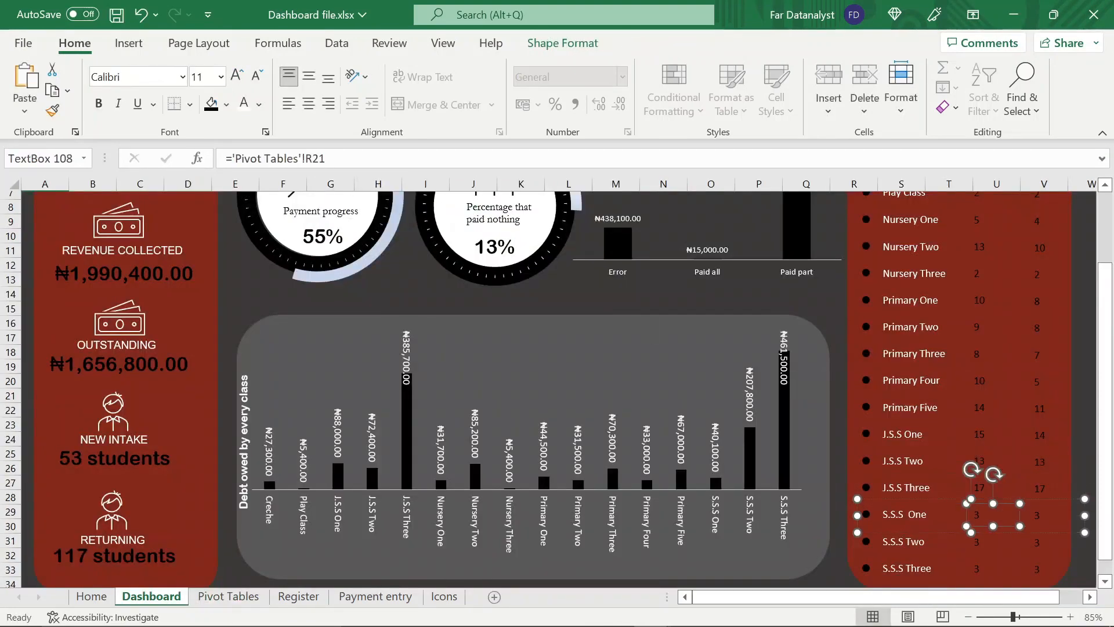
left_click_drag(326, 159, 232, 159)
key("BackSpace")
left_click(246, 597)
left_click(385, 470)
key("Return")
Link the S.S.S One row's debtors text box to cell U36 on the Pivot Tables sheet
left_click(1040, 515)
left_click_drag(325, 158, 233, 158)
key("BackSpace")
left_click(229, 597)
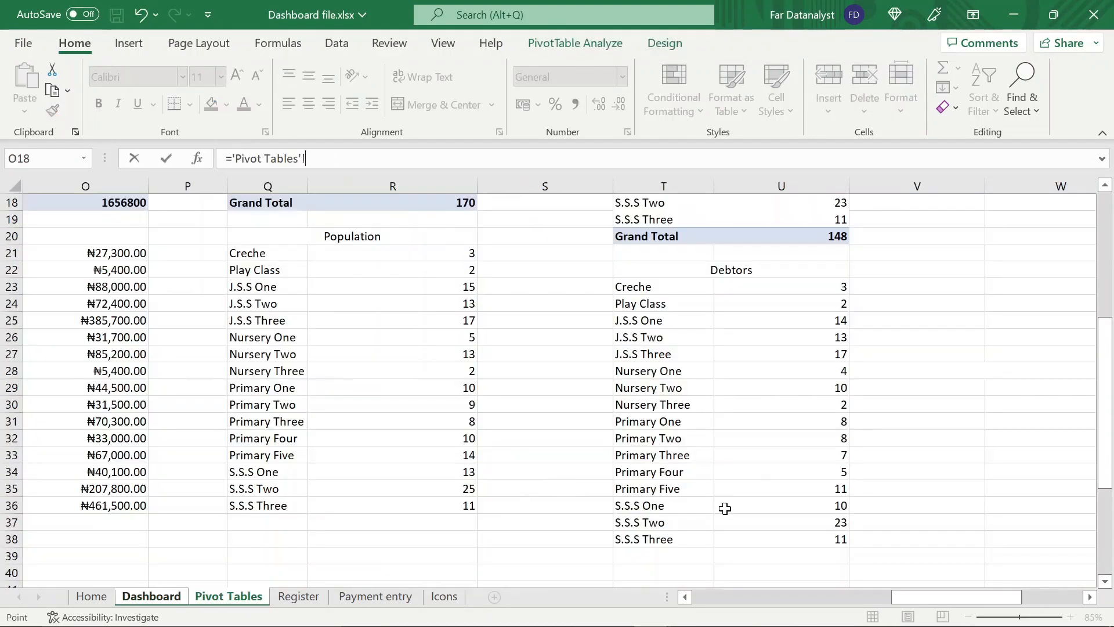
left_click(726, 506)
key("Return")
Link the S.S.S Two row's population text box to cell R35 on the Pivot Tables sheet
left_click(992, 541)
left_click(993, 541)
left_click_drag(326, 158, 232, 158)
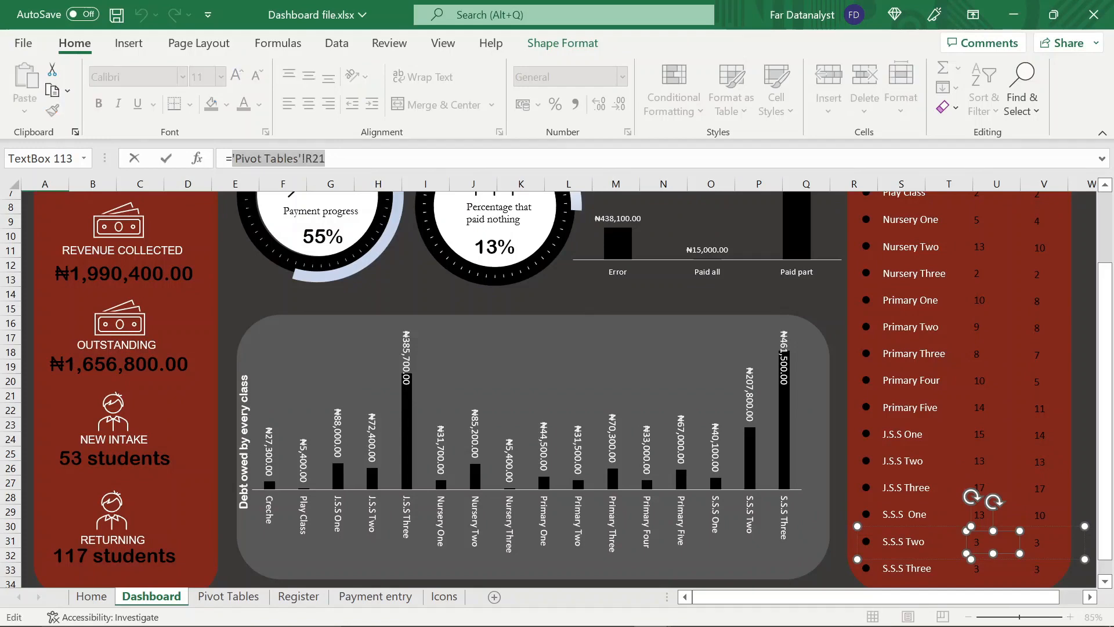
key("BackSpace")
left_click(229, 596)
left_click(331, 489)
key("Return")
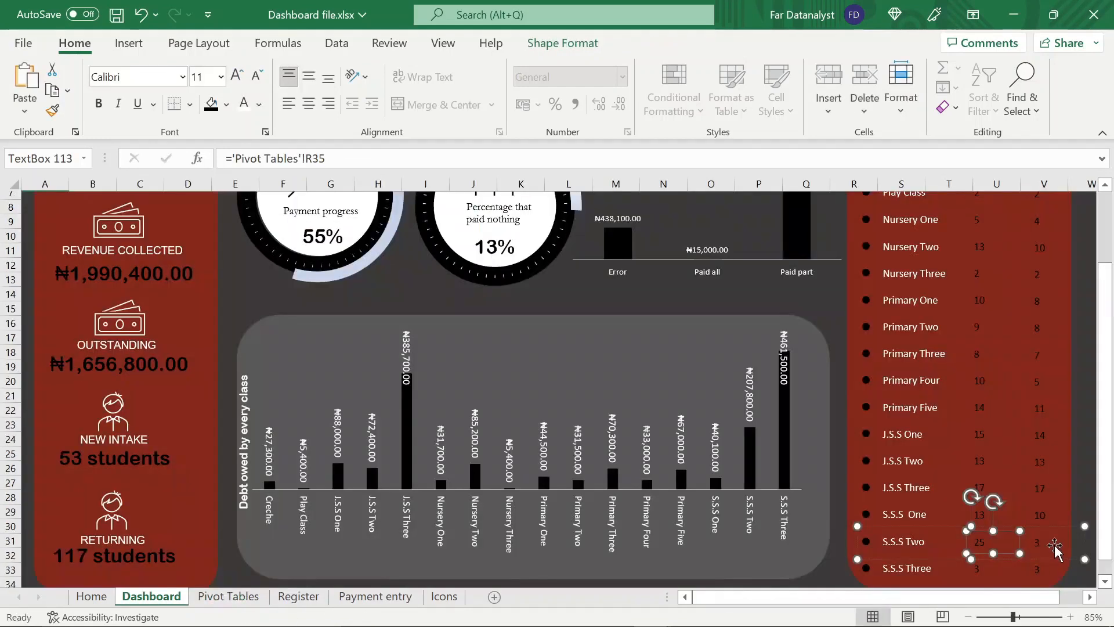
Link the S.S.S Two row's debtors text box to cell U37 on the Pivot Tables sheet
left_click(1038, 542)
left_click_drag(326, 159, 233, 159)
key("BackSpace")
left_click(229, 597)
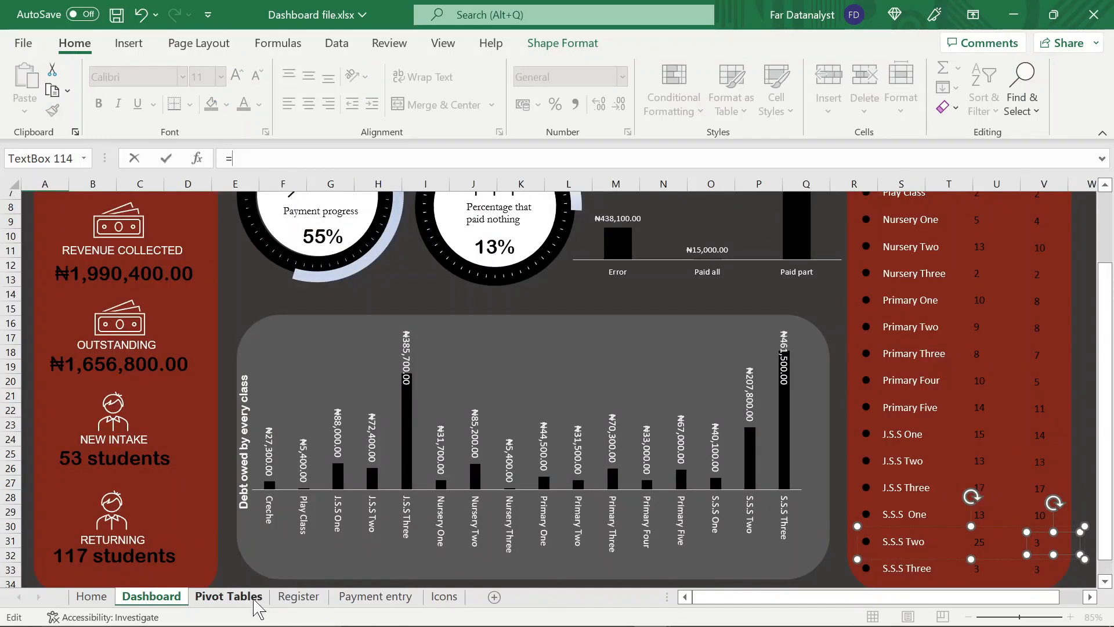
left_click(771, 522)
key("Return")
Link the S.S.S Three row's population text box to that class's population cell on the Pivot Tables sheet
left_click(993, 569)
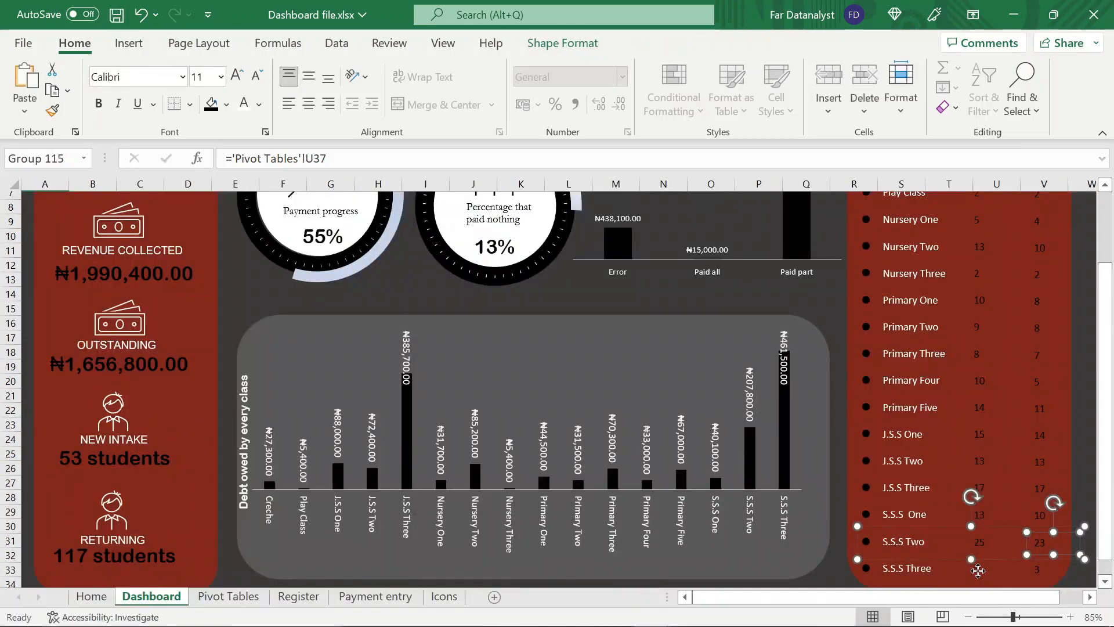
left_click(993, 569)
left_click_drag(326, 159, 232, 159)
key("BackSpace")
left_click(228, 597)
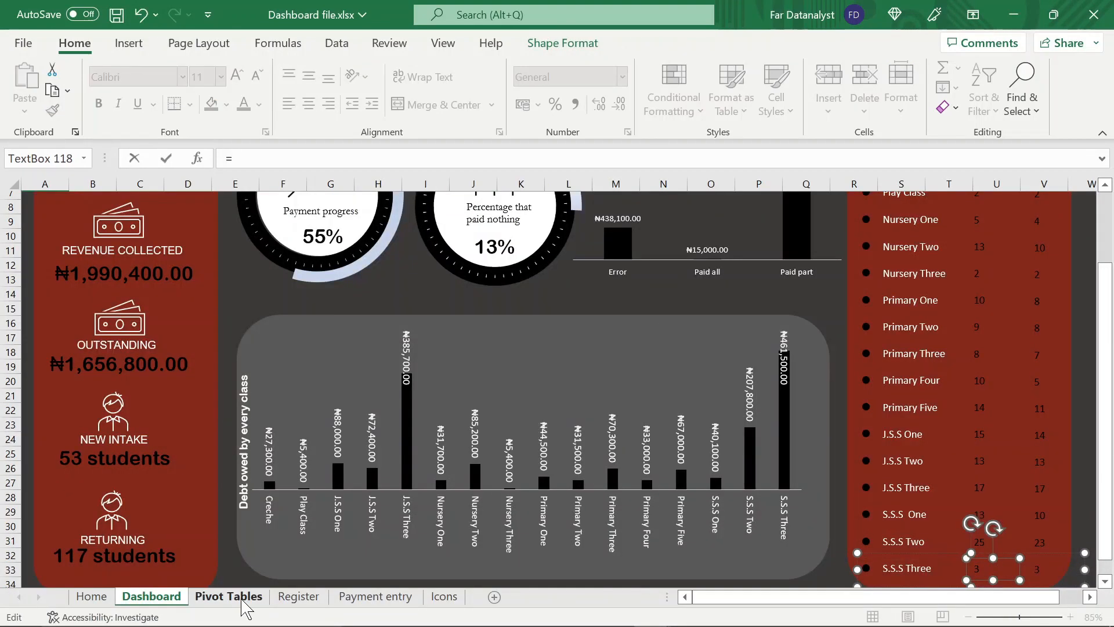
left_click(388, 507)
key("Return")
Link the S.S.S Three row's debtors text box to cell U38 on the Pivot Tables sheet
left_click(1036, 567)
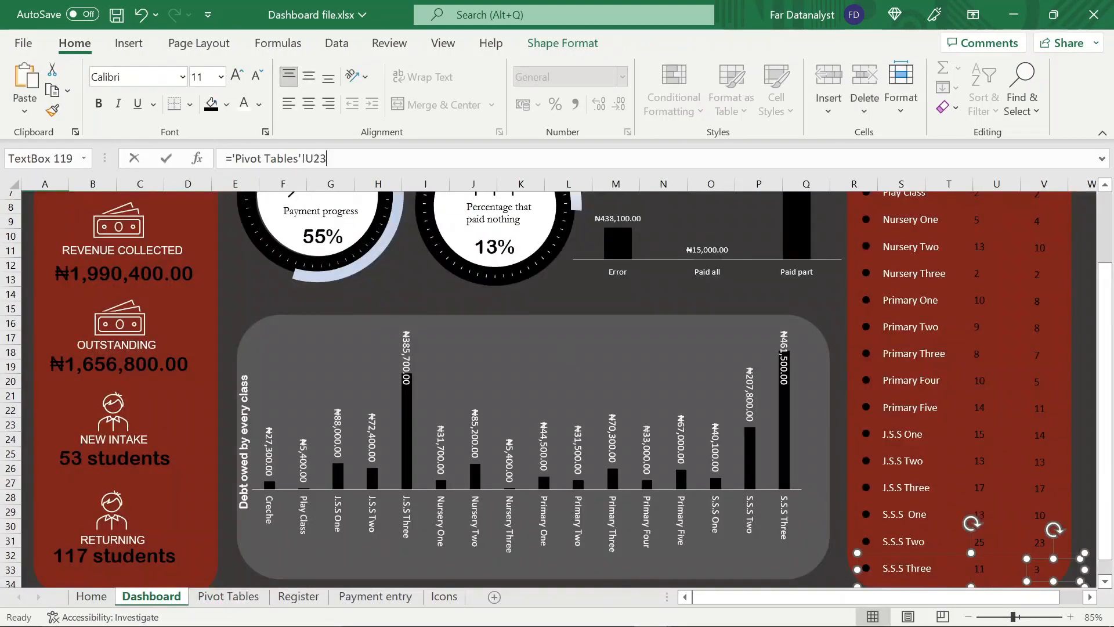
left_click_drag(326, 159, 231, 158)
key("BackSpace")
left_click(229, 597)
left_click(808, 540)
key("Return")
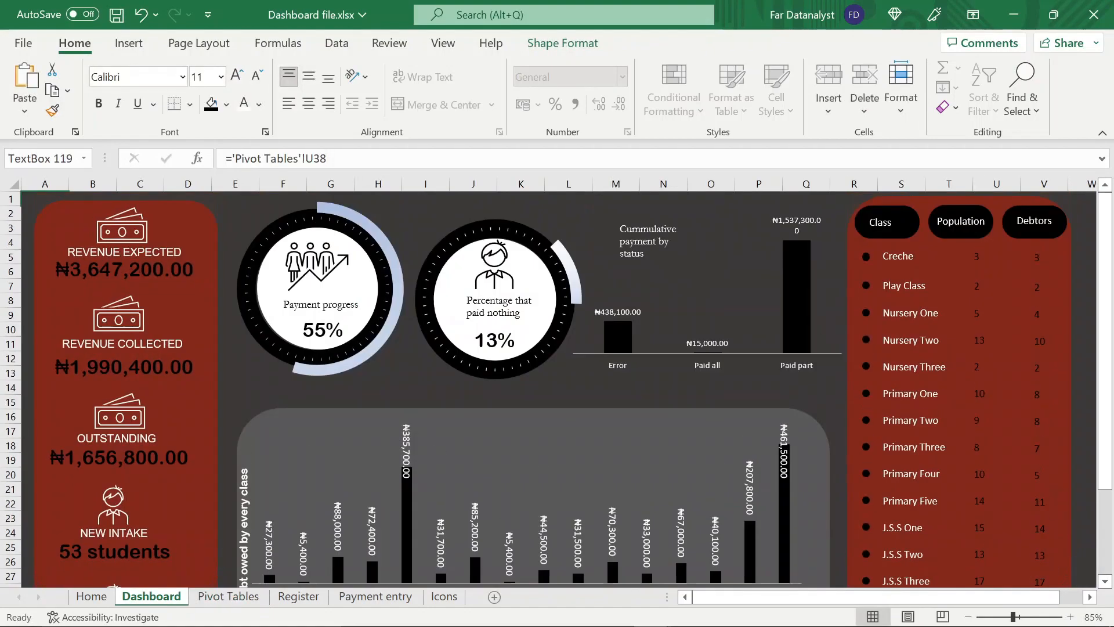
Hide the formula bar, gridlines and headings on the Dashboard sheet, and collapse the ribbon
scroll(987, 324, "down", 3)
scroll(987, 323, "up", 3)
left_click(1044, 261)
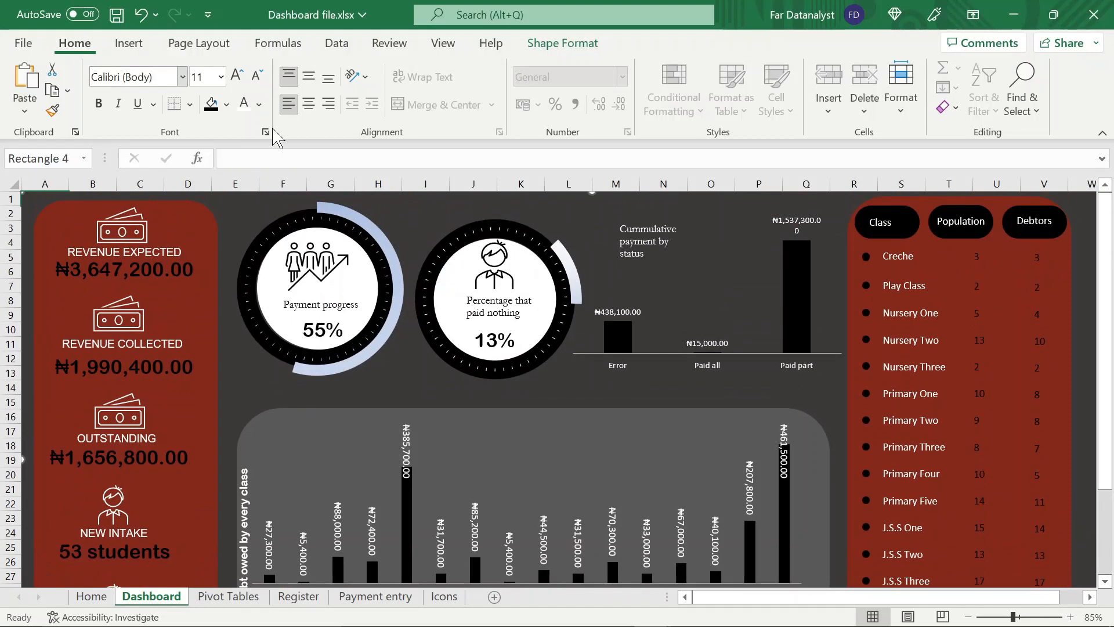
left_click(455, 49)
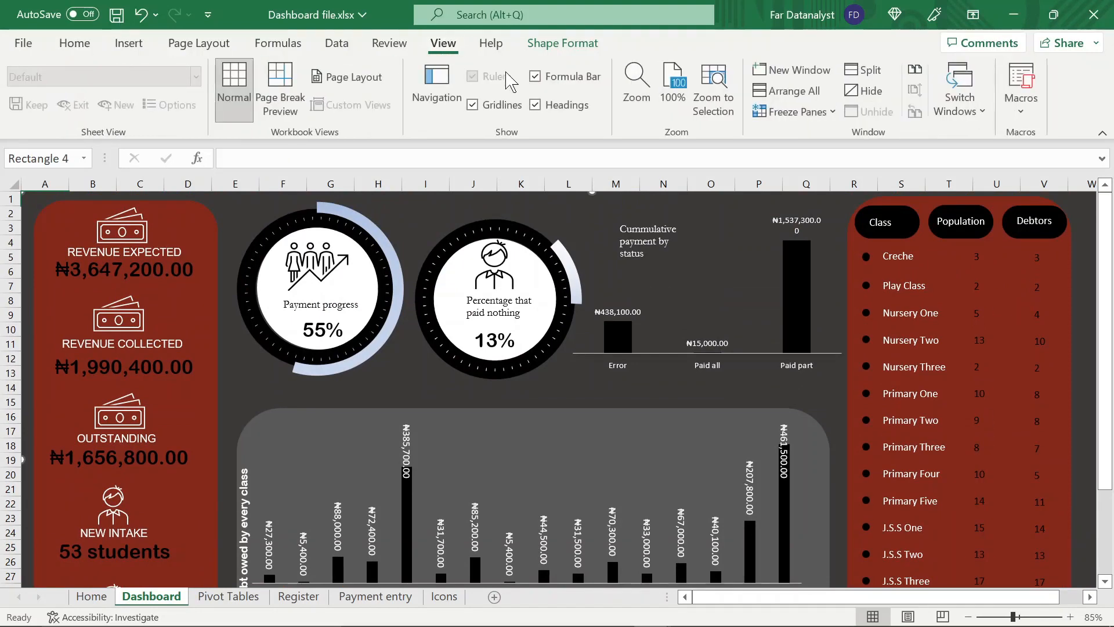
left_click(536, 77)
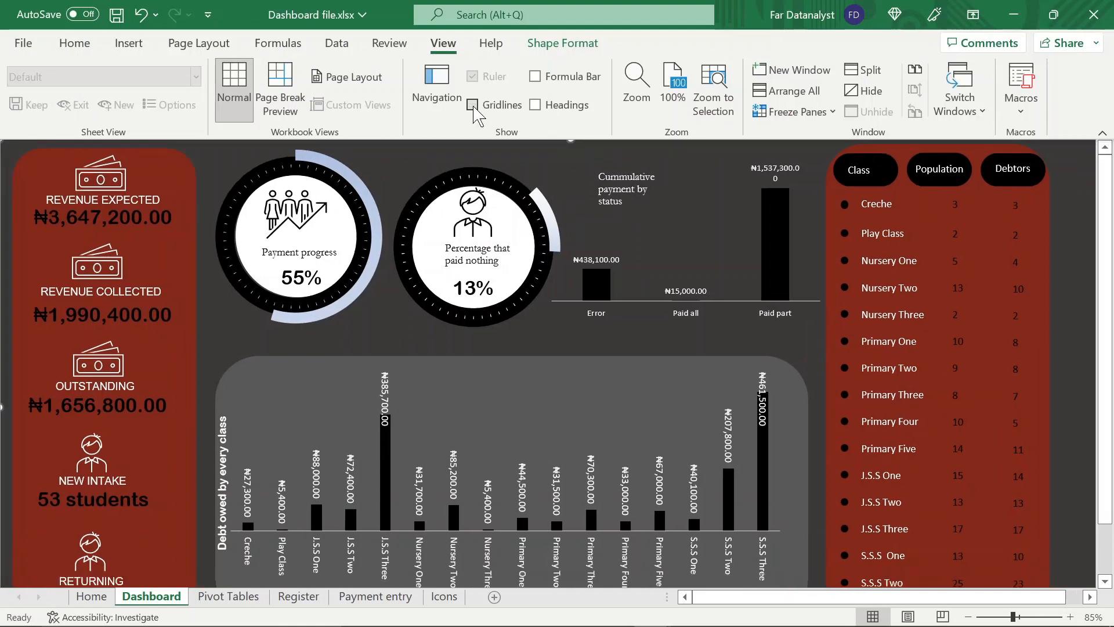
double_click(443, 44)
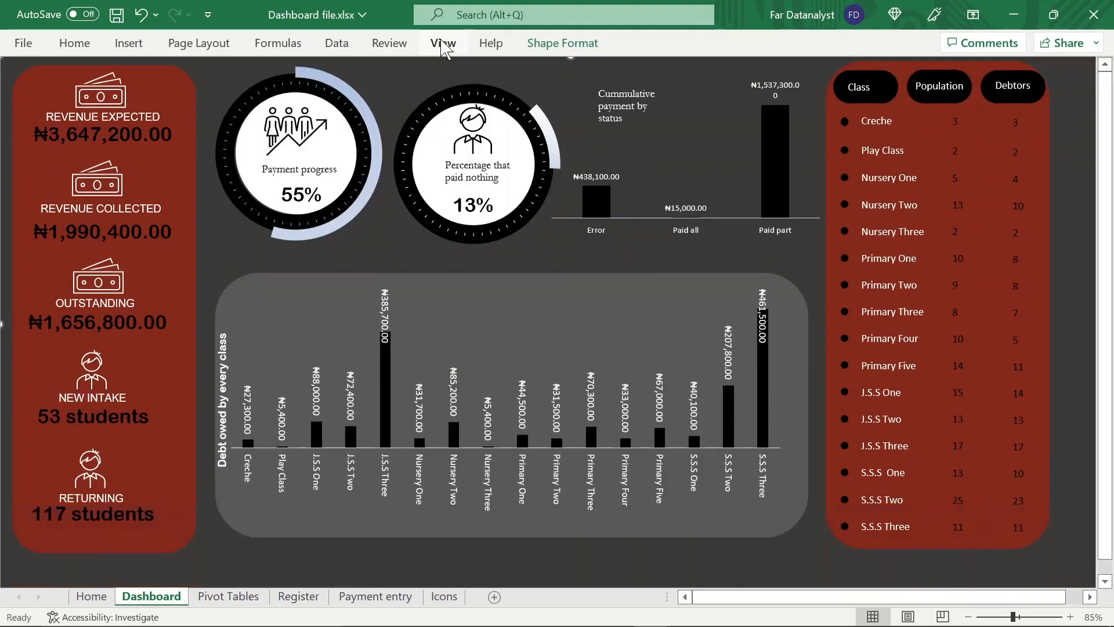
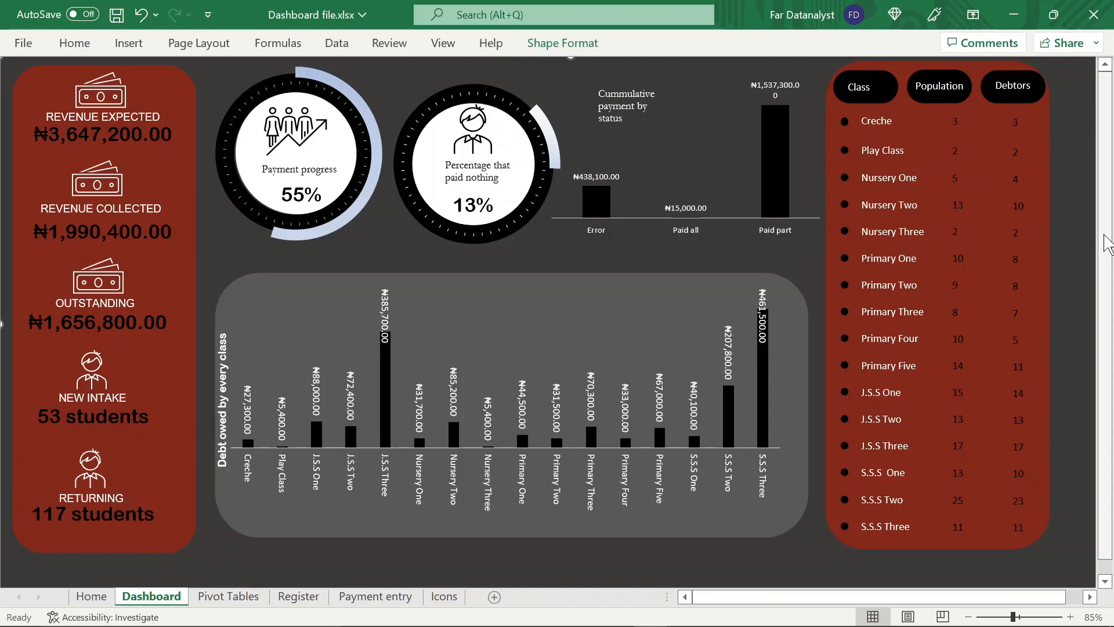
Save the workbook
key("ctrl+s")
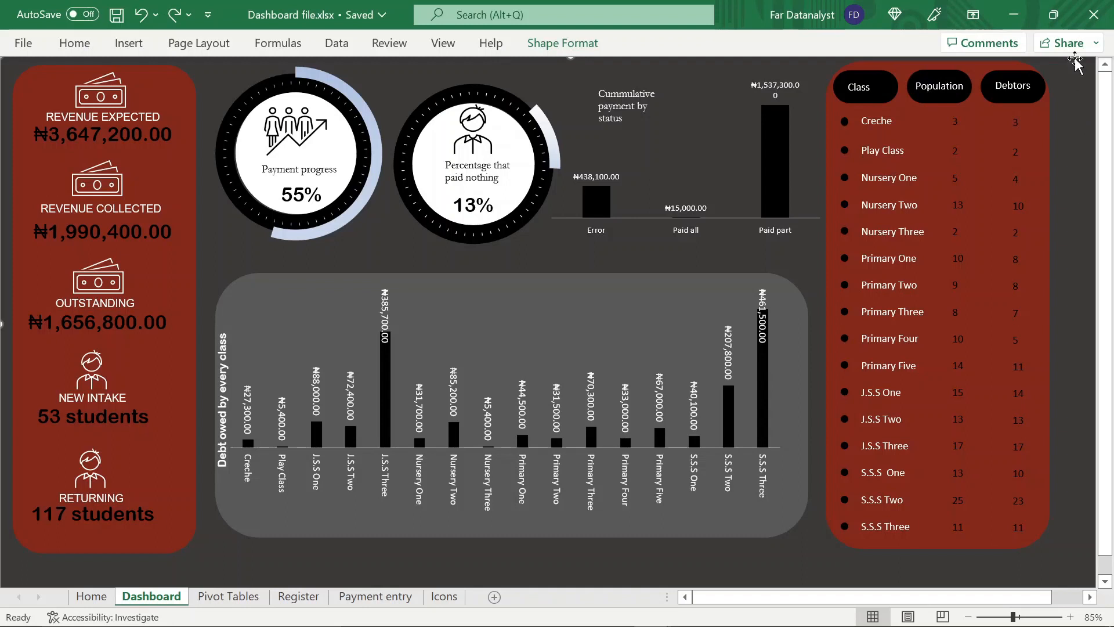
Group the revenue and student figure cards with their red background panel, and move the group slightly down and left
left_click(205, 140)
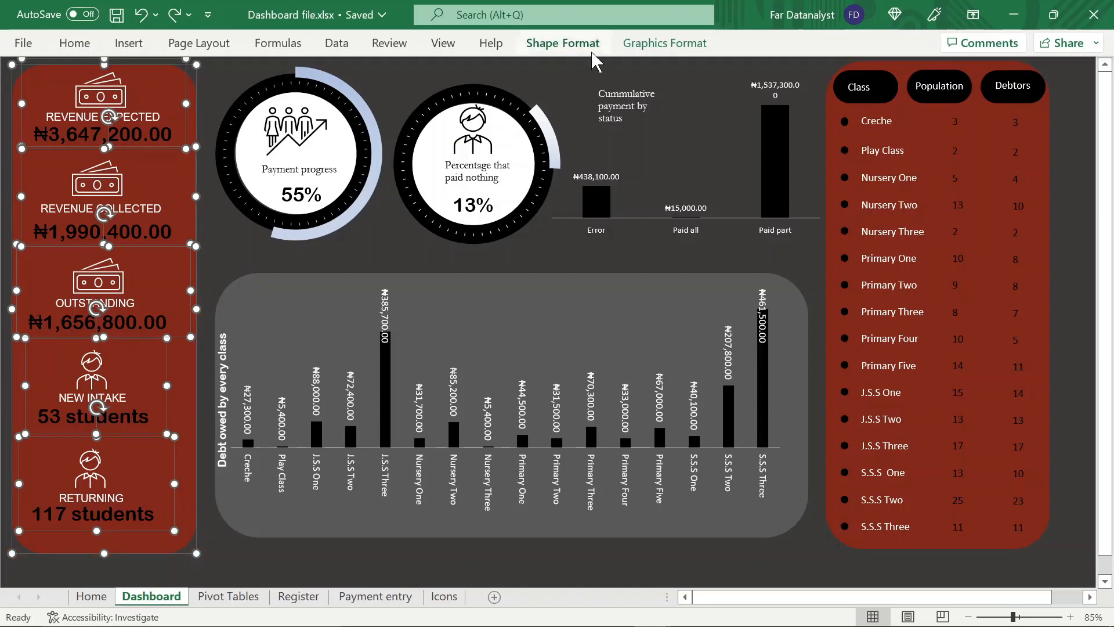
left_click(591, 51)
left_click(902, 87)
left_click(920, 110)
mouse_move(182, 289)
left_mouse_down()
mouse_move(169, 289)
mouse_move(174, 305)
left_mouse_up()
Group the grey panel with its debt-by-class chart and vertical title, and move the group down and slightly left
left_click(267, 309)
left_click(482, 272)
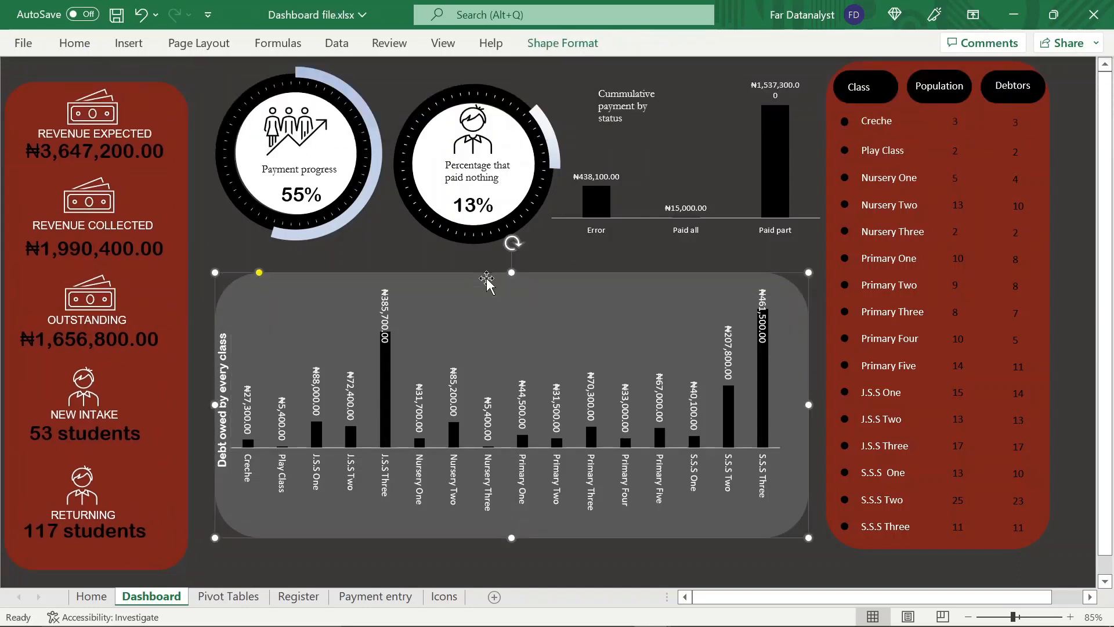
left_click(238, 359, "ctrl")
left_click(563, 43)
left_click(902, 87)
left_click(916, 111)
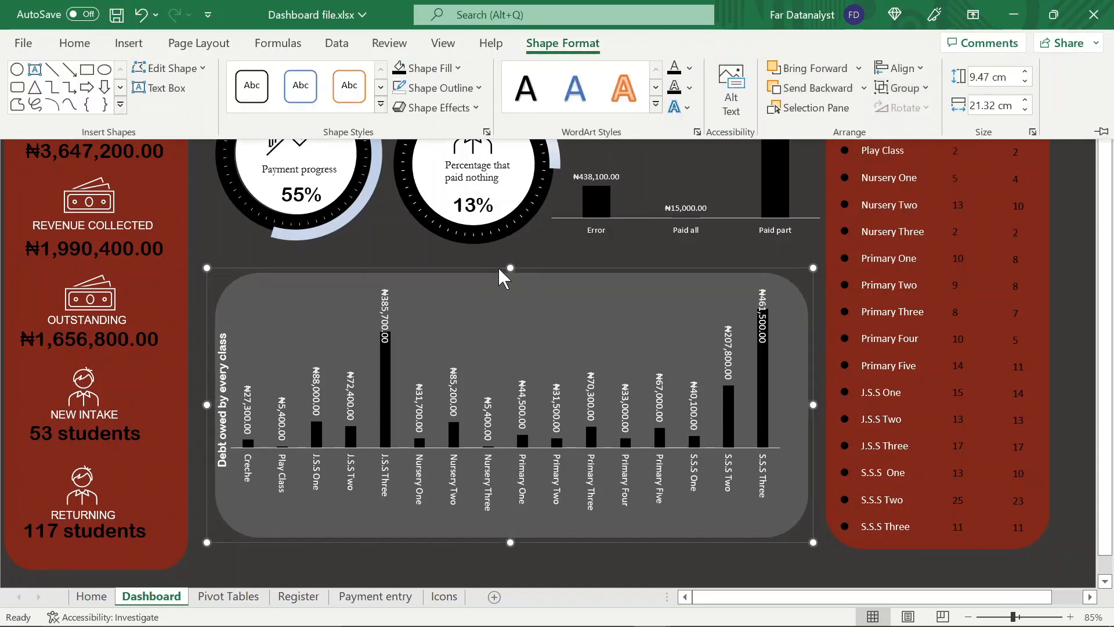
left_click_drag(503, 277, 491, 313)
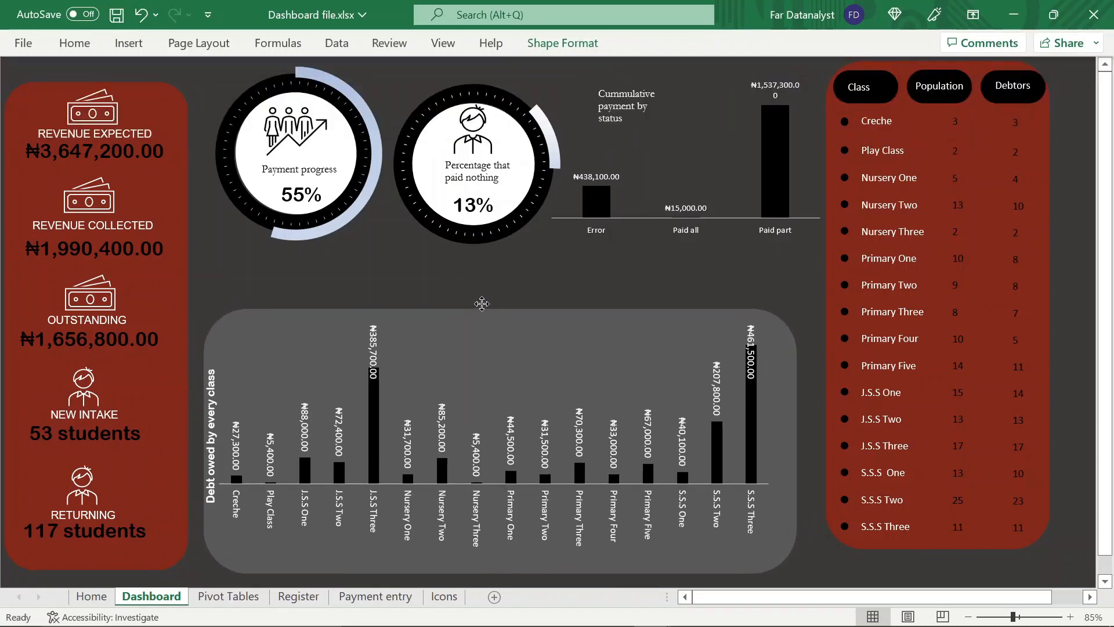
Move the Payment progress gauge and its white circle together, down and left beside the revenue panel
left_click(364, 232)
left_click_drag(363, 232, 358, 363)
left_click(275, 148)
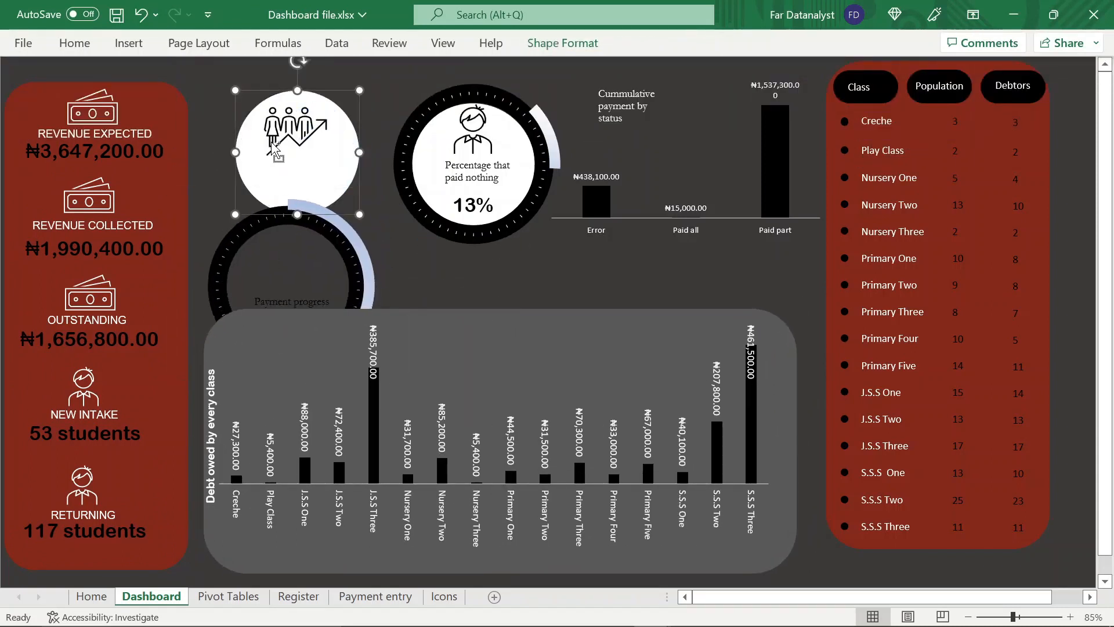
left_click(276, 148, "ctrl")
left_click_drag(289, 91, 266, 103)
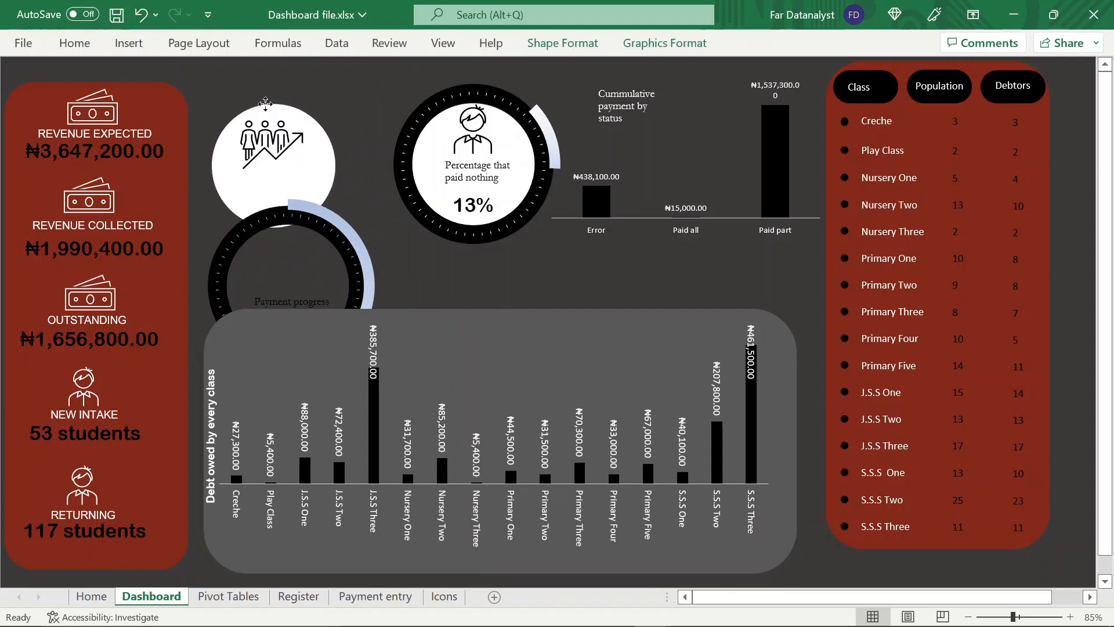
left_click_drag(272, 188, 259, 69)
Move the 'Percentage that paid nothing' gauge and its white circle together, left and slightly down, next to the Payment progress gauge
left_click(419, 255)
left_click(462, 91)
left_click(495, 67)
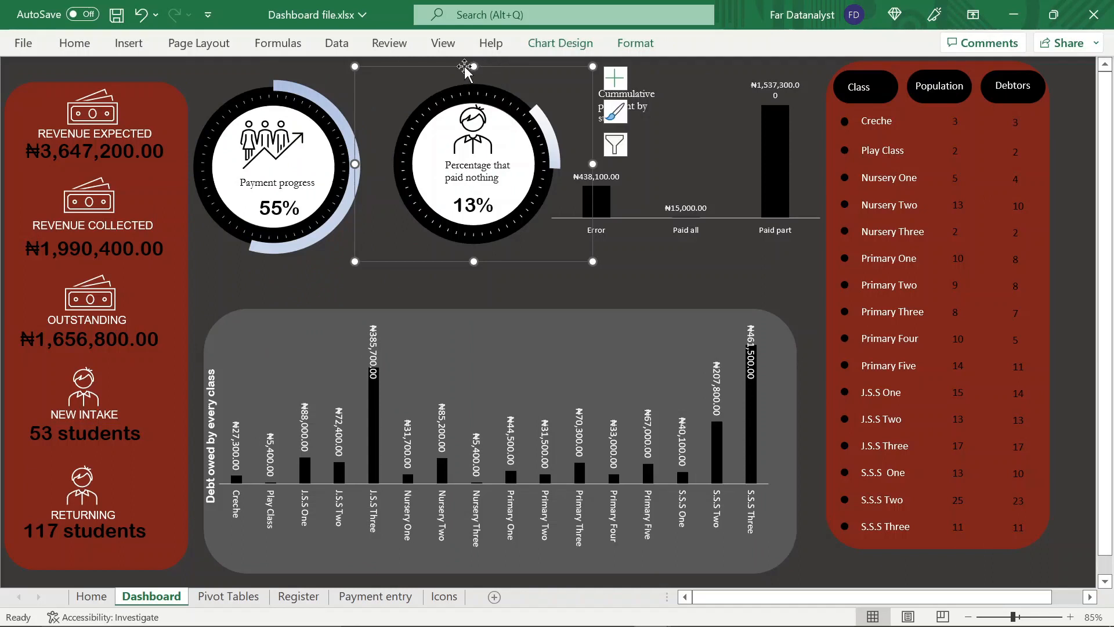
left_click_drag(465, 67, 353, 149)
left_click_drag(474, 136, 476, 205)
key("ctrl+z")
left_click(477, 206, "ctrl")
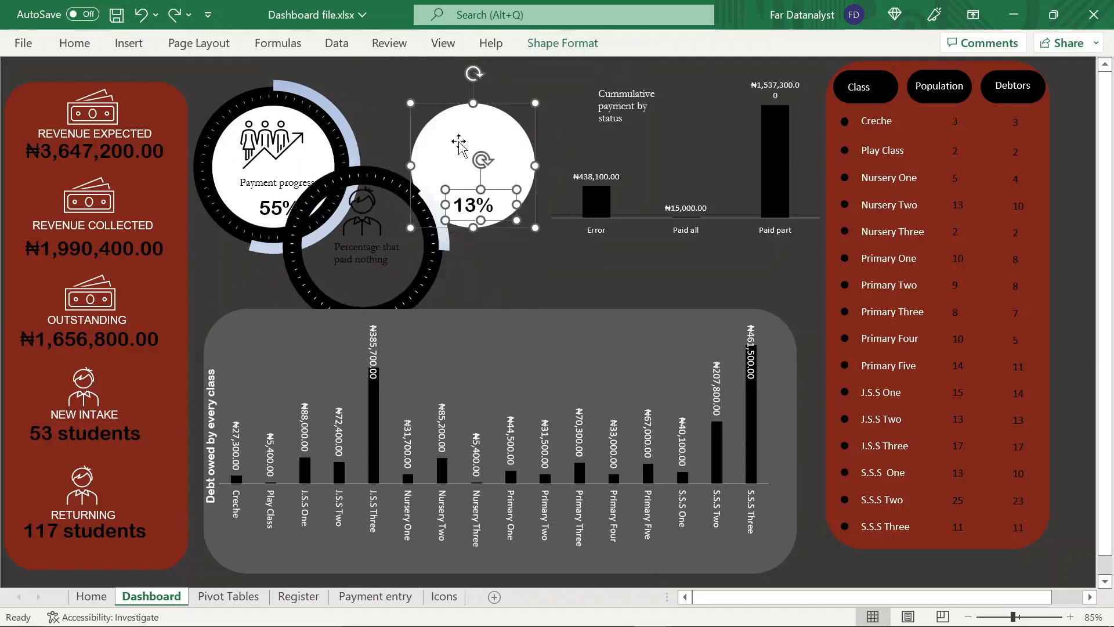
left_click_drag(466, 103, 438, 110)
left_click(397, 256)
left_click_drag(454, 343, 536, 271)
Try to select the 'Cummulative payment by status' chart together with its title text for grouping
left_click(613, 219)
left_click(686, 241)
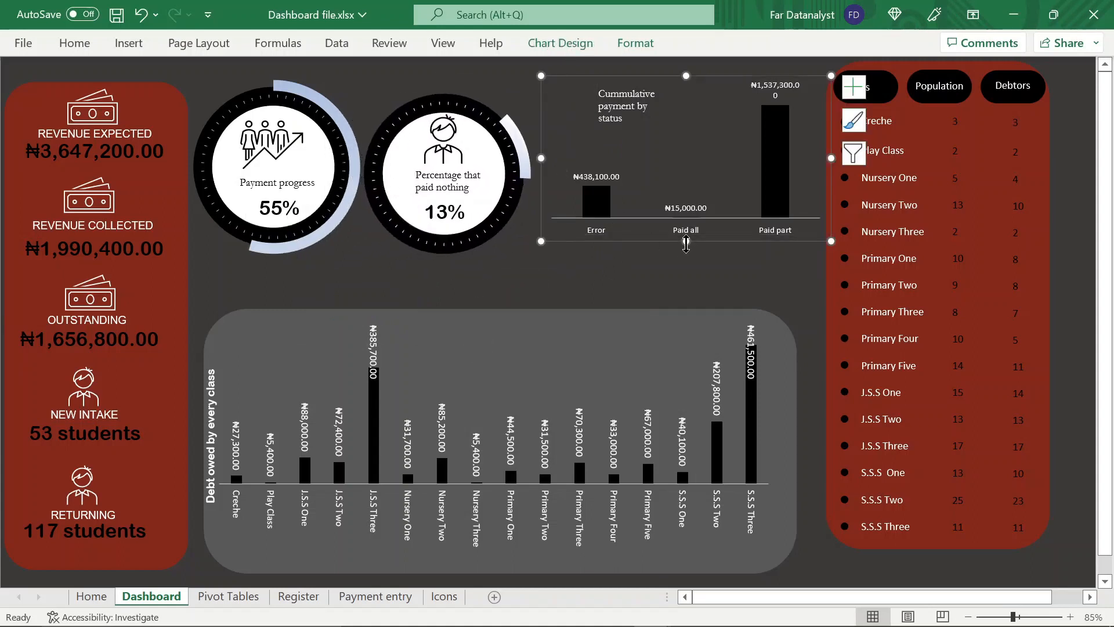
left_click(638, 94, "ctrl")
left_click(582, 46)
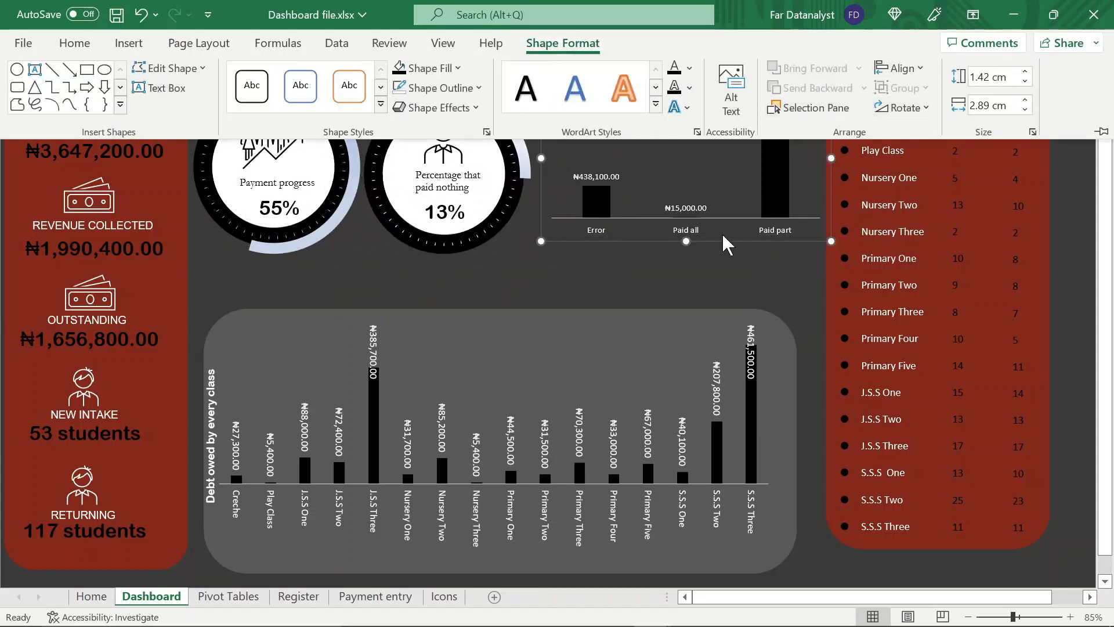
left_click(711, 251)
left_click(677, 261)
left_click(685, 233)
left_click(686, 241)
left_click(633, 96, "ctrl")
left_click(575, 40)
left_click(711, 283)
left_click(688, 242)
left_click(668, 239)
key("ctrl+z")
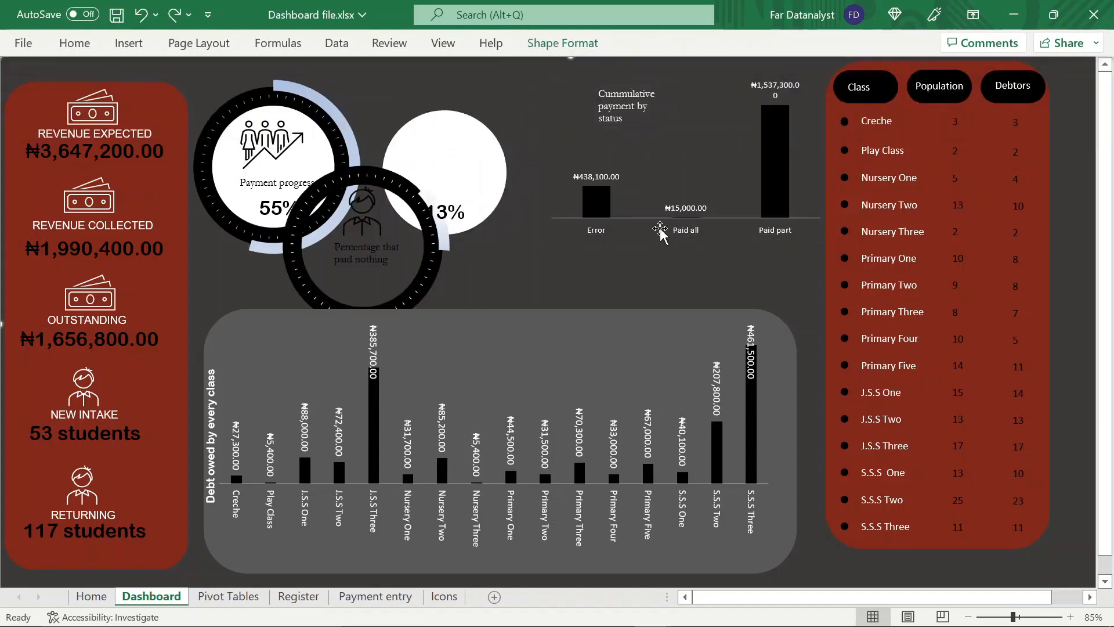
key("ctrl+y")
Move the 'Cummulative payment by status' chart slightly down and left, closer to the percentage gauge
left_click(683, 231)
left_click(685, 241)
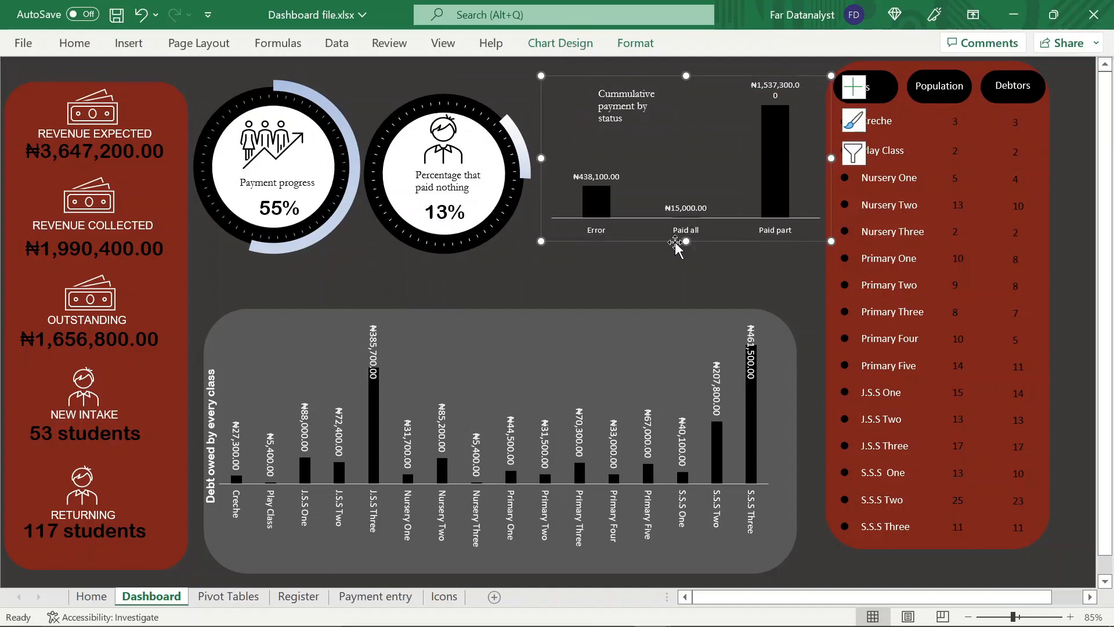
left_click_drag(674, 242, 645, 260)
Group the red class panel with its Class, Population and Debtors headers and the class rows from Creche to S.S.S Three
left_click(885, 78)
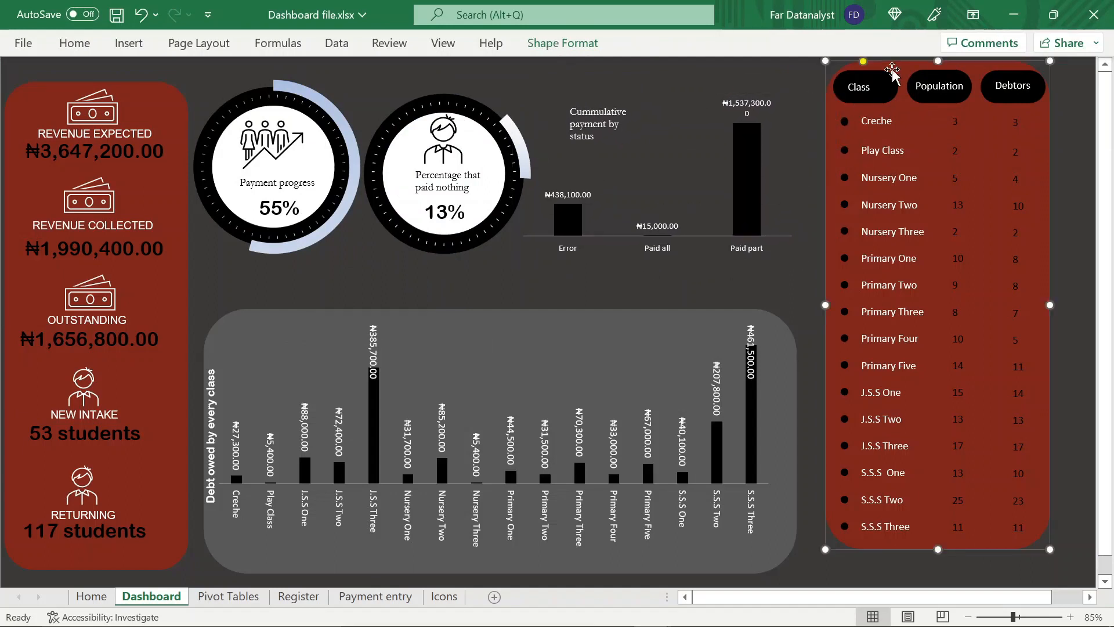
left_click(893, 94)
left_click(950, 95, "ctrl")
left_click(998, 97, "ctrl")
left_click(1000, 102, "ctrl")
left_click(953, 102, "ctrl")
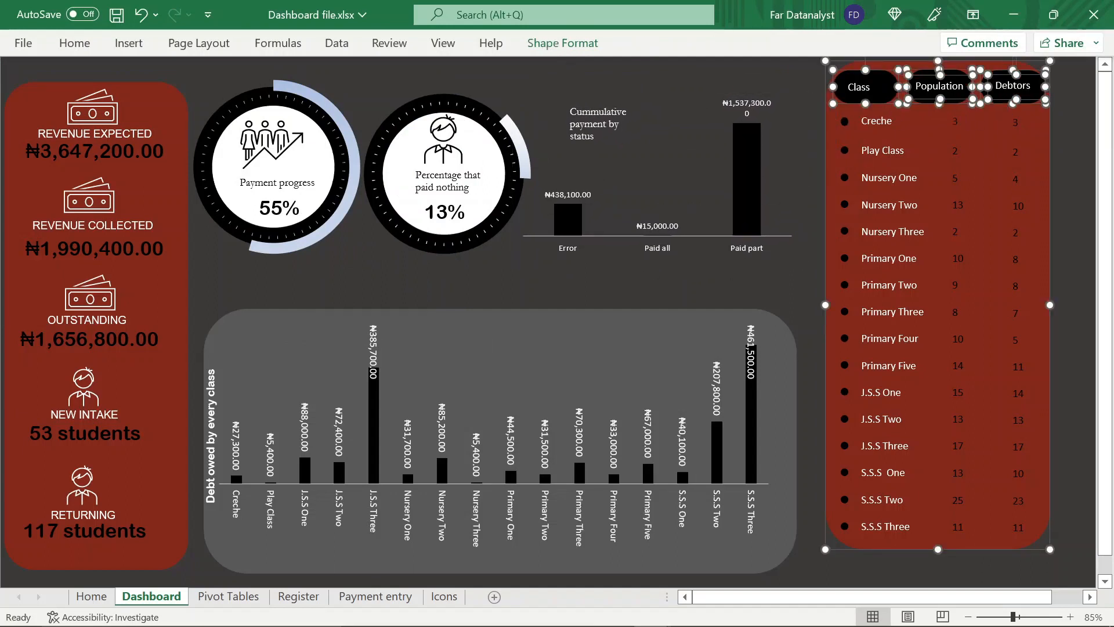
left_click(881, 119, "ctrl")
left_click(878, 147, "ctrl")
left_click(881, 176, "ctrl")
left_click(883, 204, "ctrl")
left_click(886, 231, "ctrl")
left_click(888, 258, "ctrl")
left_click(891, 286, "ctrl")
left_click(893, 312, "ctrl")
left_click(896, 338, "ctrl")
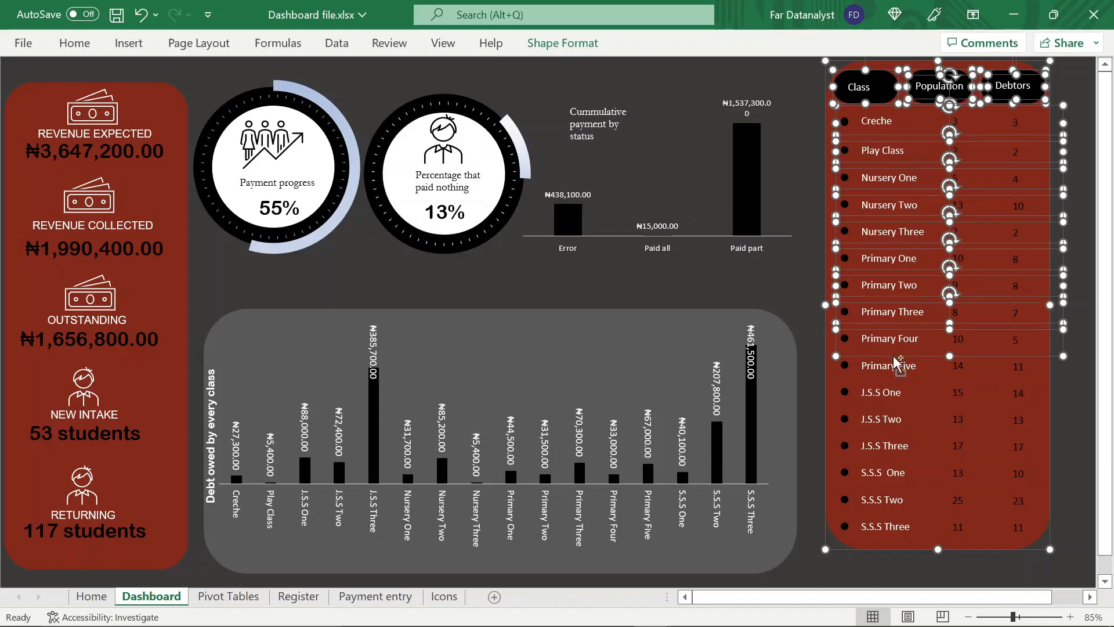
left_click(898, 365, "ctrl")
left_click(900, 419, "ctrl")
left_click(903, 445, "ctrl")
left_click(905, 472, "ctrl")
left_click(907, 500, "ctrl")
left_click(909, 526, "ctrl")
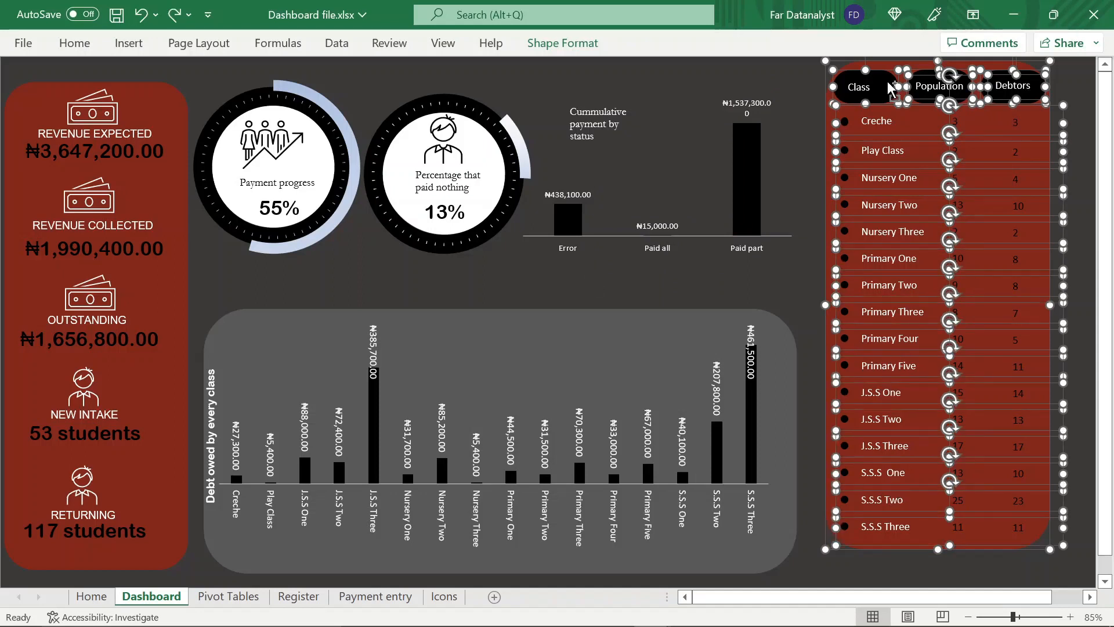
left_click(891, 87, "ctrl")
left_click(890, 86, "ctrl")
left_click(891, 87, "ctrl")
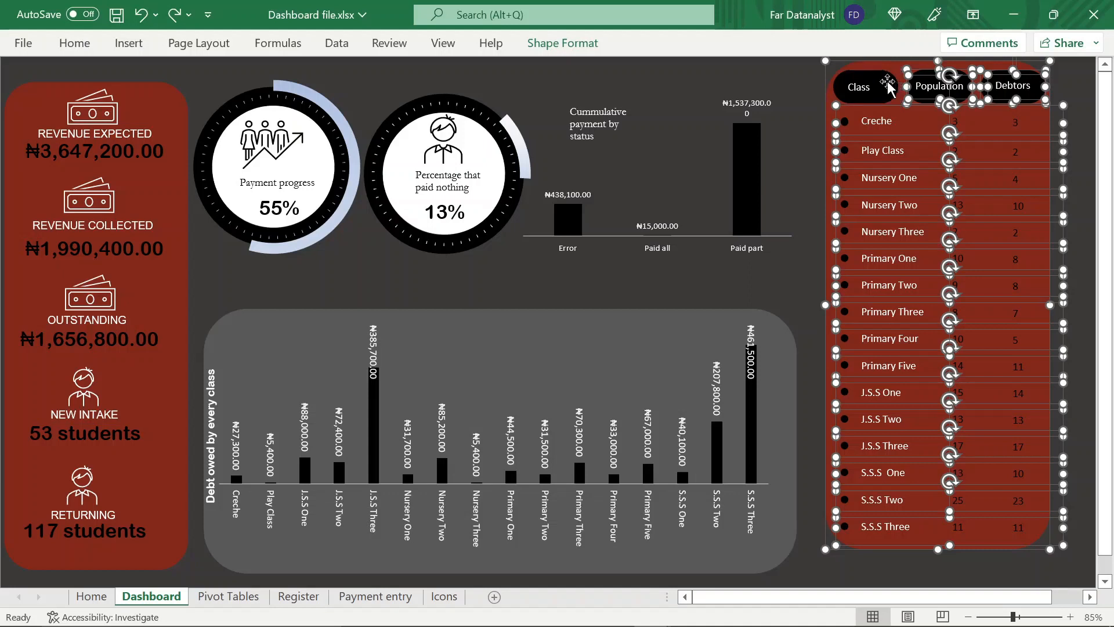
left_click(836, 87, "ctrl")
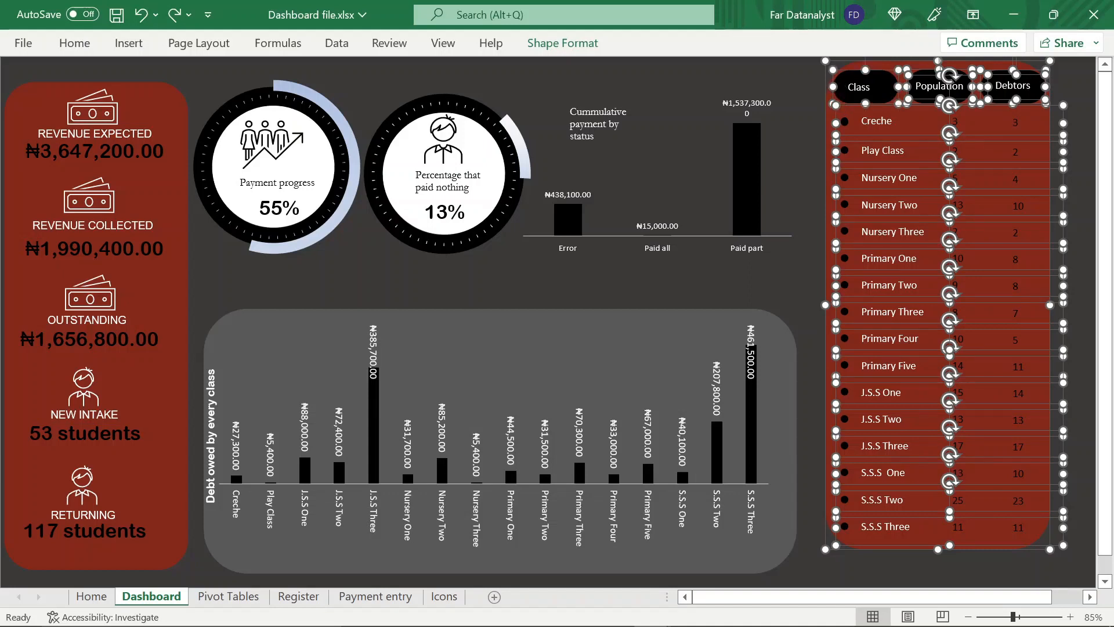
left_click(859, 87, "ctrl")
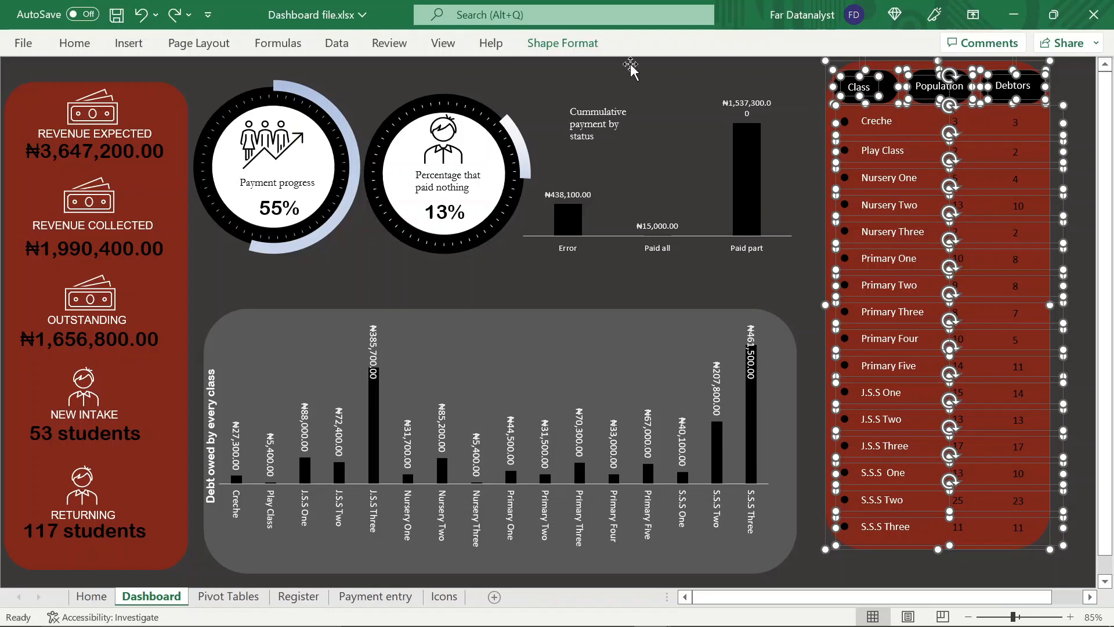
left_click(595, 52)
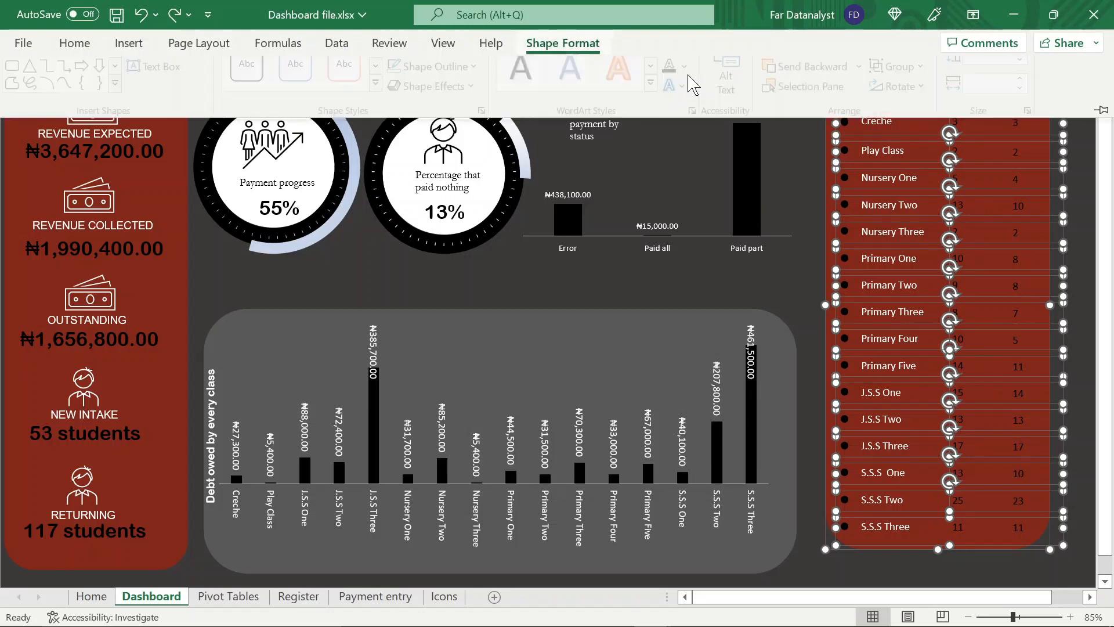
left_click(905, 88)
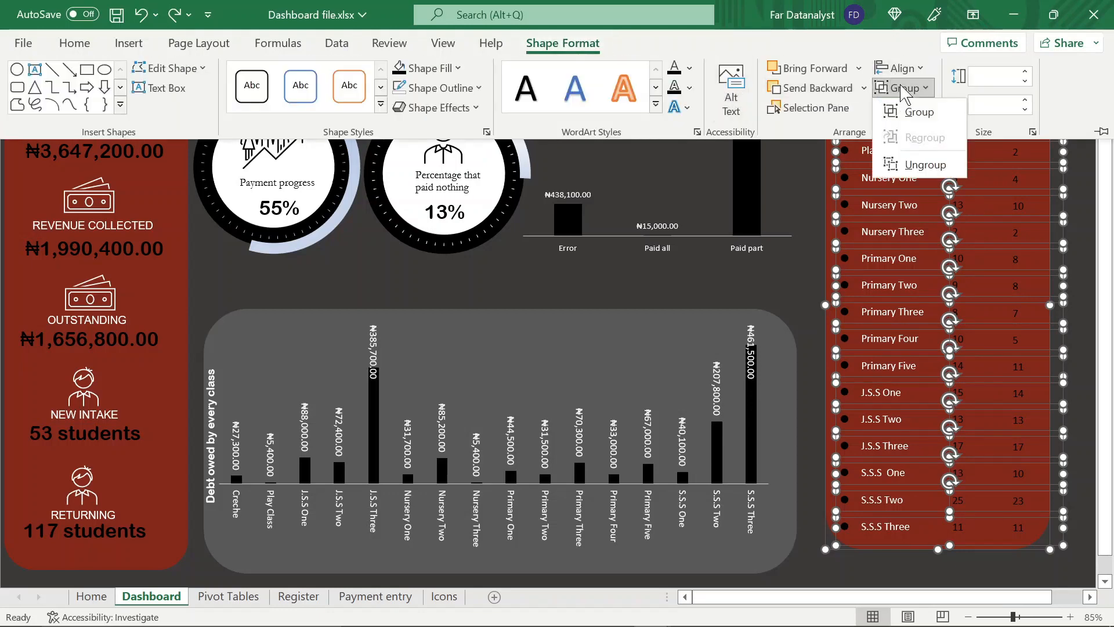
left_click(909, 114)
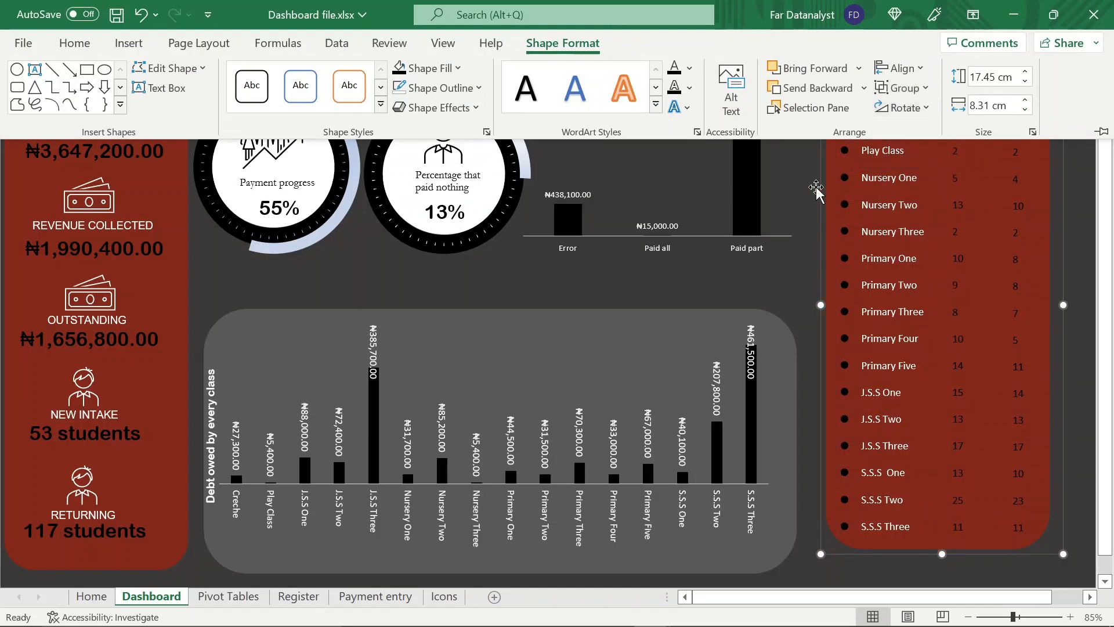
Move the class table group down and slightly left, and bottom-align it with the debt chart and revenue groups
left_click(815, 188)
left_click_drag(838, 213, 827, 237)
left_click(399, 380, "ctrl")
left_click(153, 397, "ctrl")
left_click(578, 42)
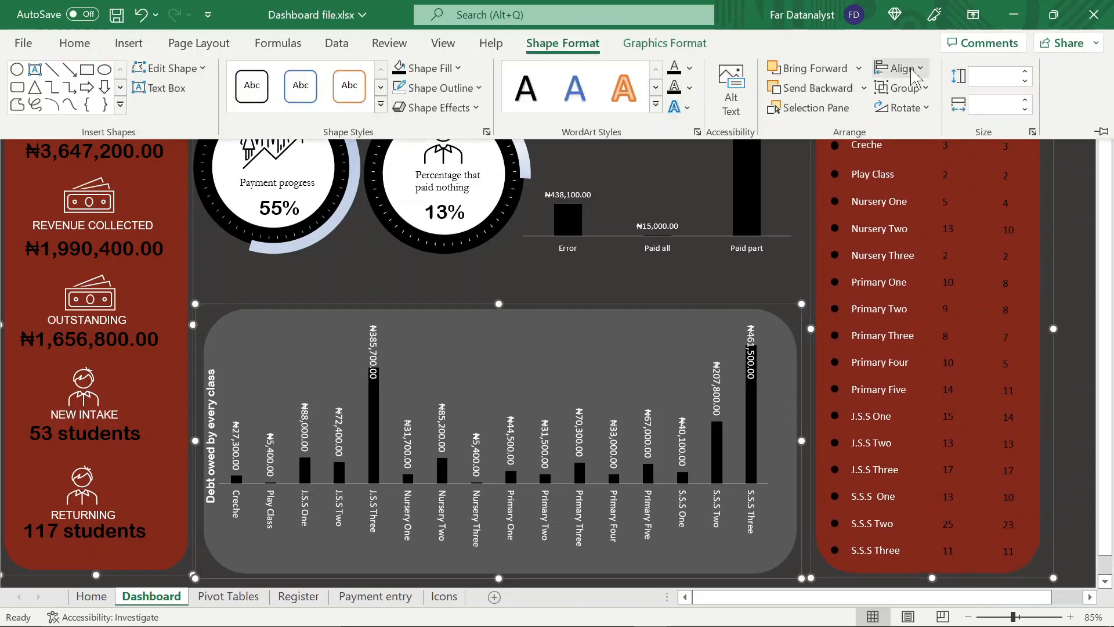
left_click(914, 74)
left_click(905, 219)
left_click(1077, 249)
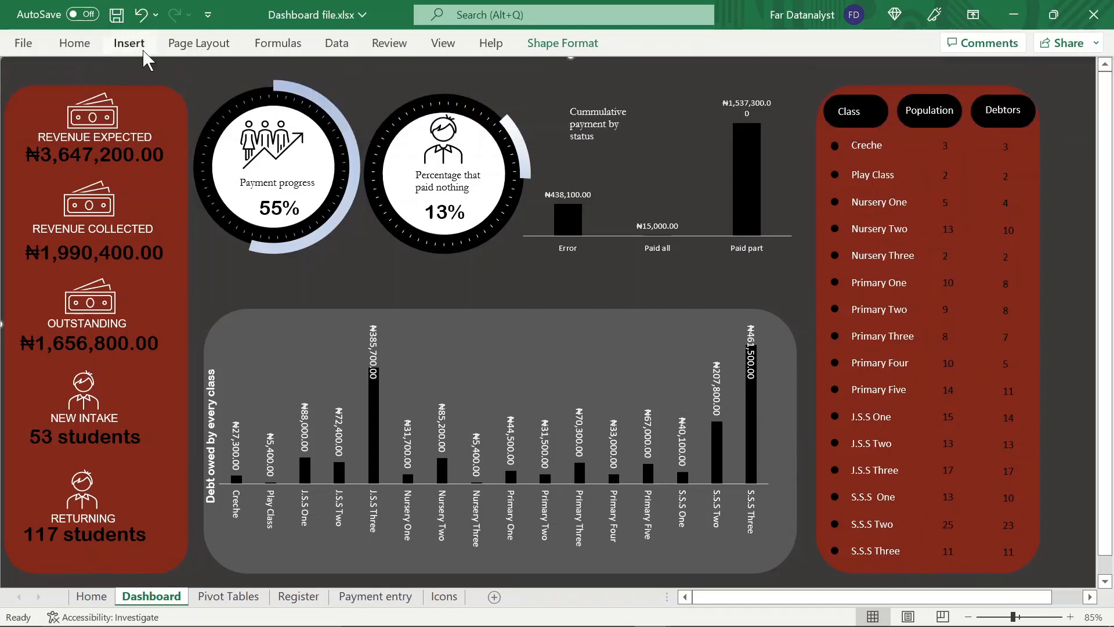
Insert a rectangle about 4.44 cm high and 3.07 cm wide to the right of the class table, near the top
left_click(143, 50)
left_click(207, 84)
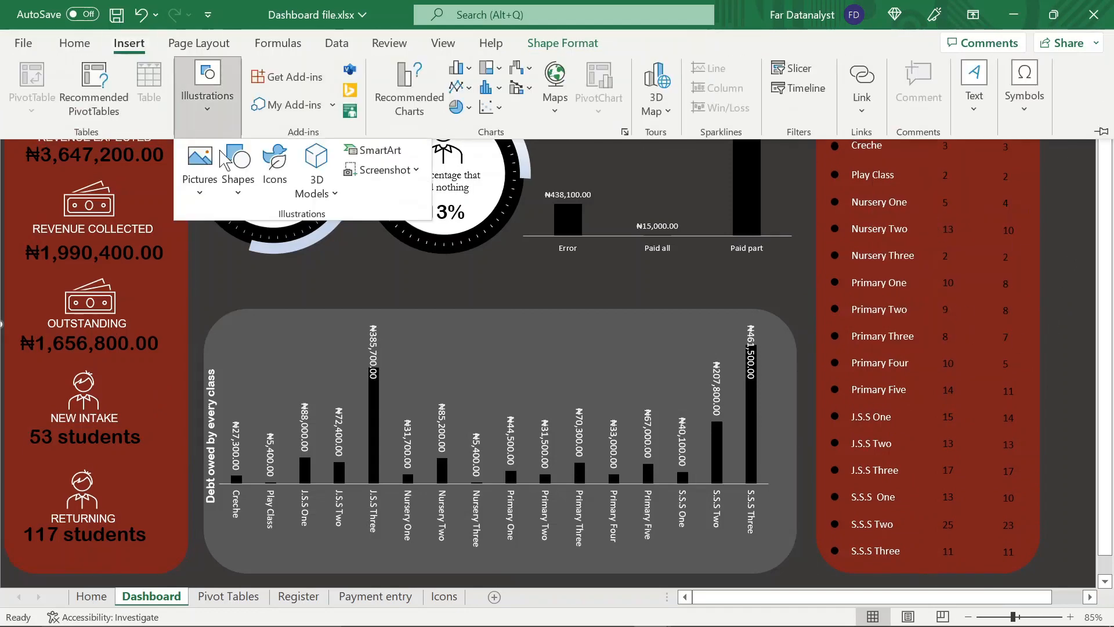
left_click(238, 171)
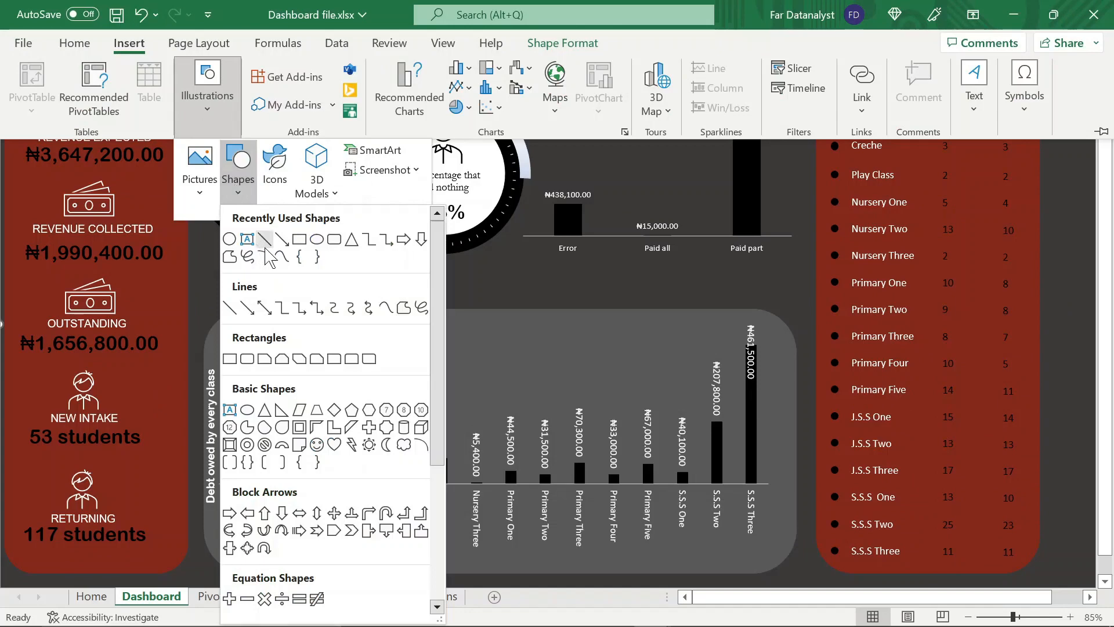
left_click(300, 242)
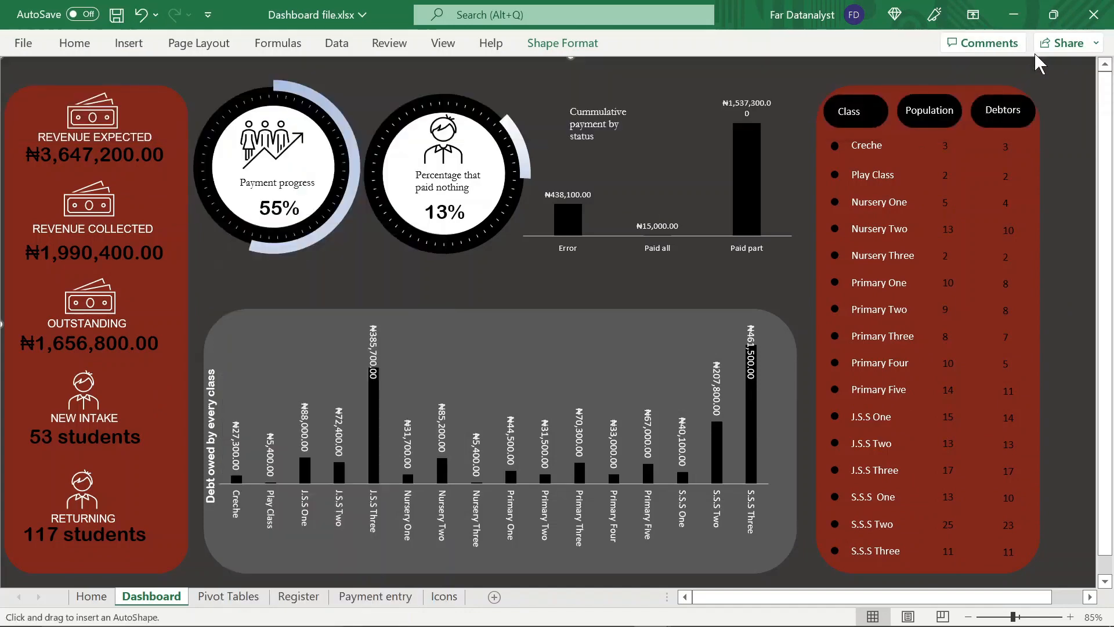
mouse_move(1048, 62)
left_mouse_down()
mouse_move(1052, 184)
mouse_move(1041, 192)
left_mouse_up()
Remove the new rectangle's outline and fill it with white
left_click(562, 43)
left_click(444, 87)
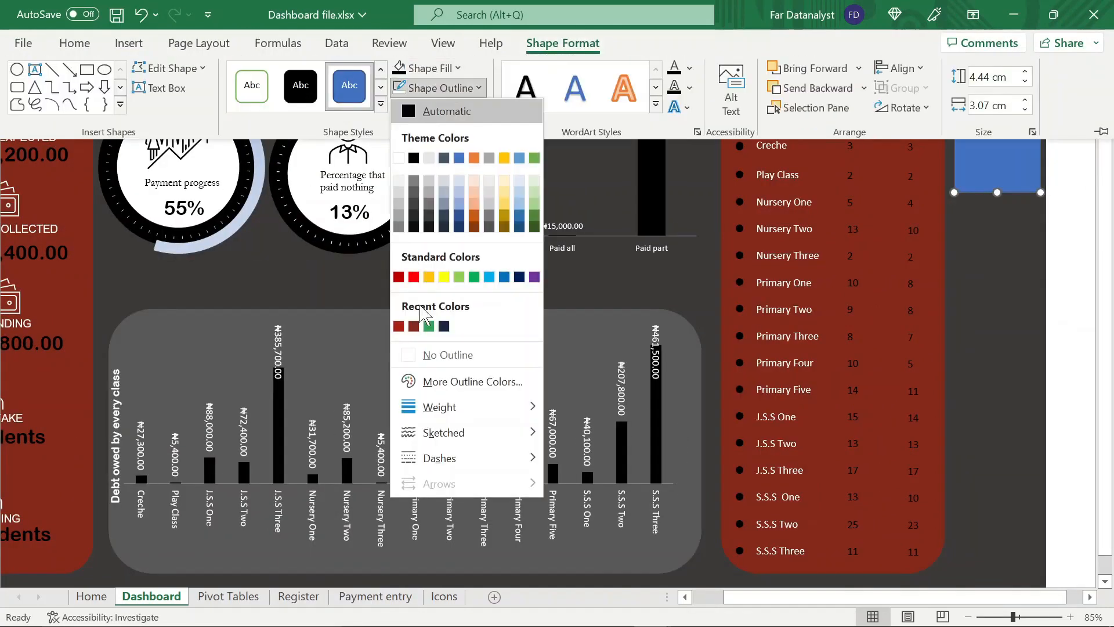
left_click(409, 354)
left_click(400, 87)
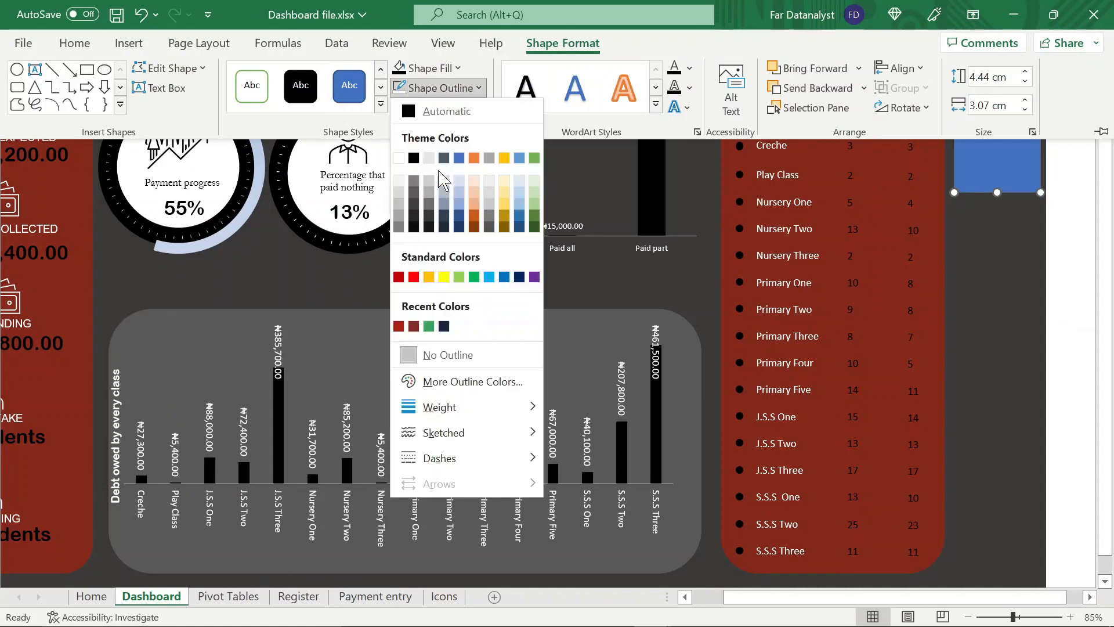
left_click(398, 158)
left_click(449, 88)
left_click(435, 355)
left_click(453, 68)
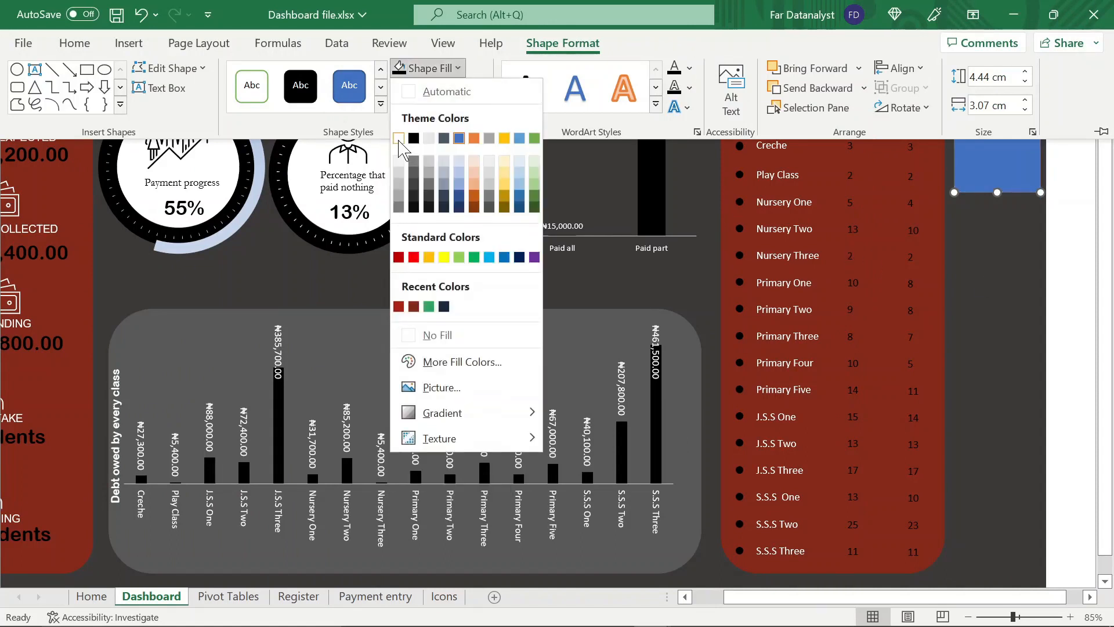
left_click(398, 138)
Position the white rectangle along the dashboard's right edge and stretch it downward into a tall strip beside the class table
left_click_drag(991, 161, 995, 148)
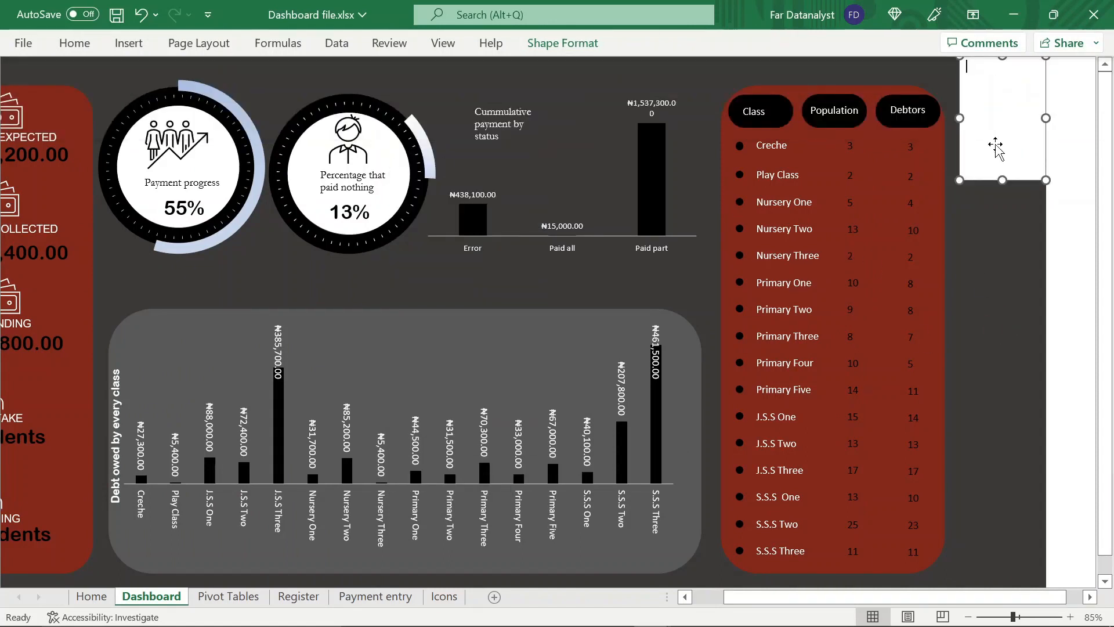
scroll(1001, 183, "left", 3)
left_click(799, 81)
left_click(1070, 161)
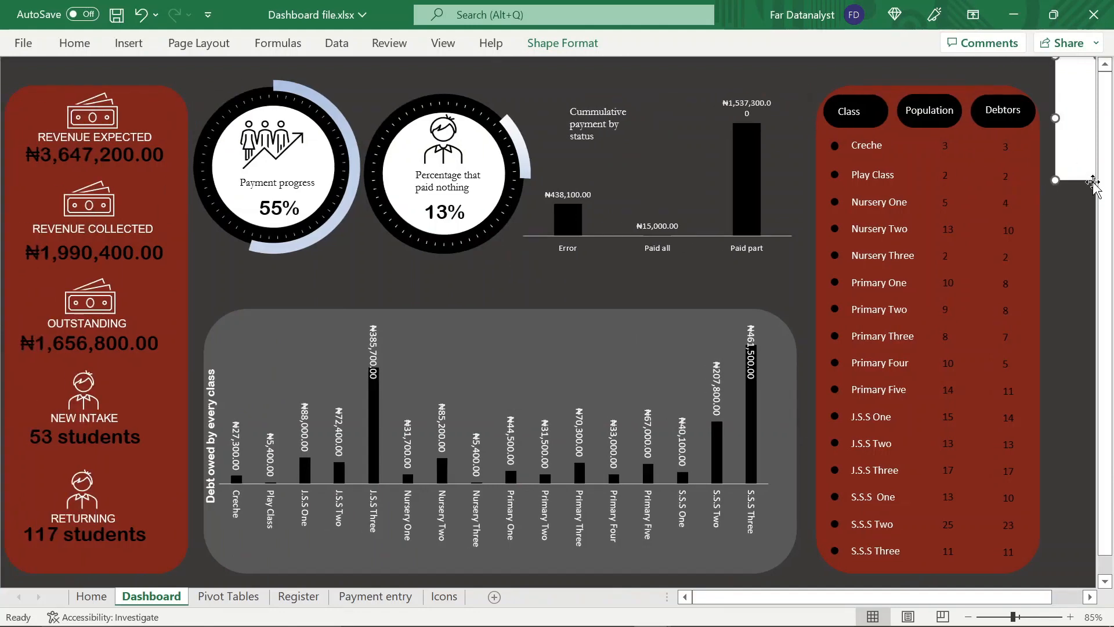
left_click_drag(1093, 182, 967, 467)
scroll(883, 451, "left", 5)
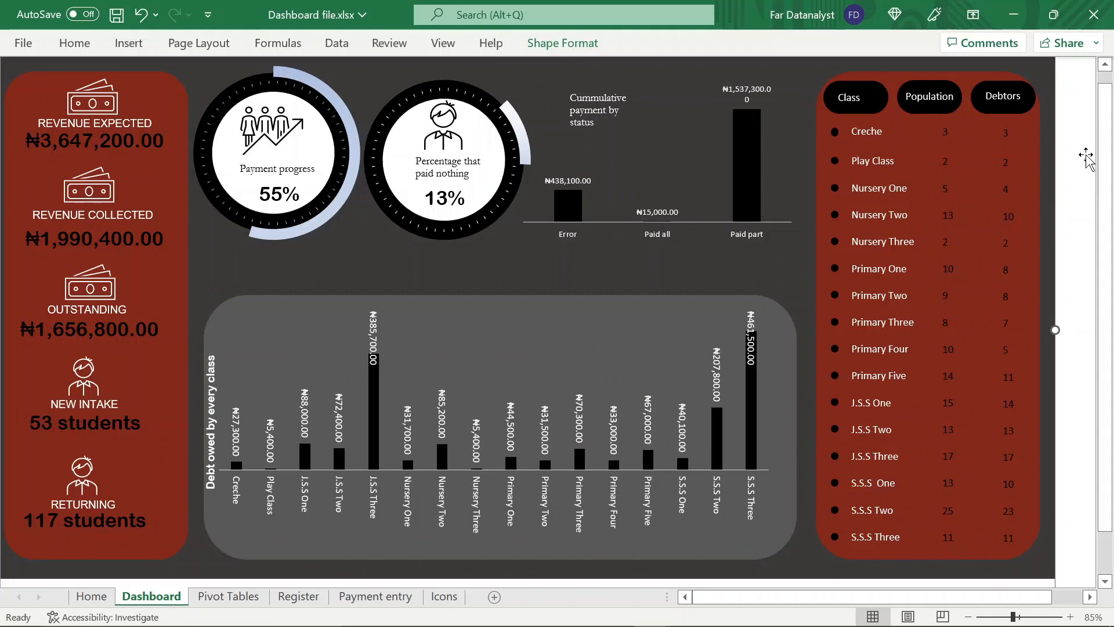
Make the white side strip's fill partly transparent and shift the class table group slightly left, away from the strip
key("ctrl+1")
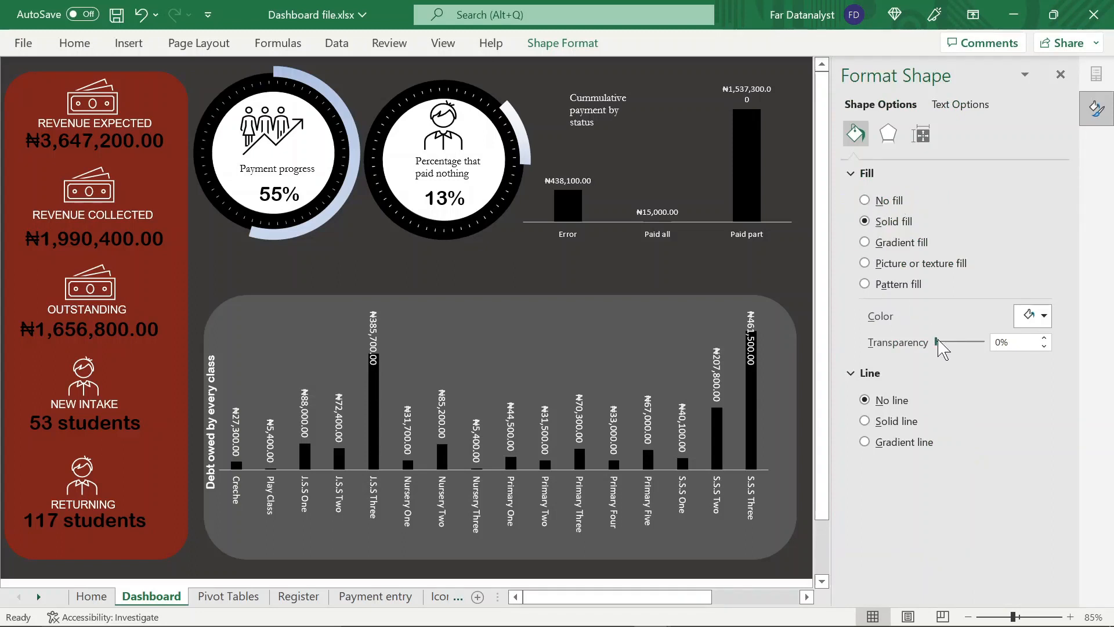
left_click_drag(938, 341, 947, 342)
left_click(803, 270)
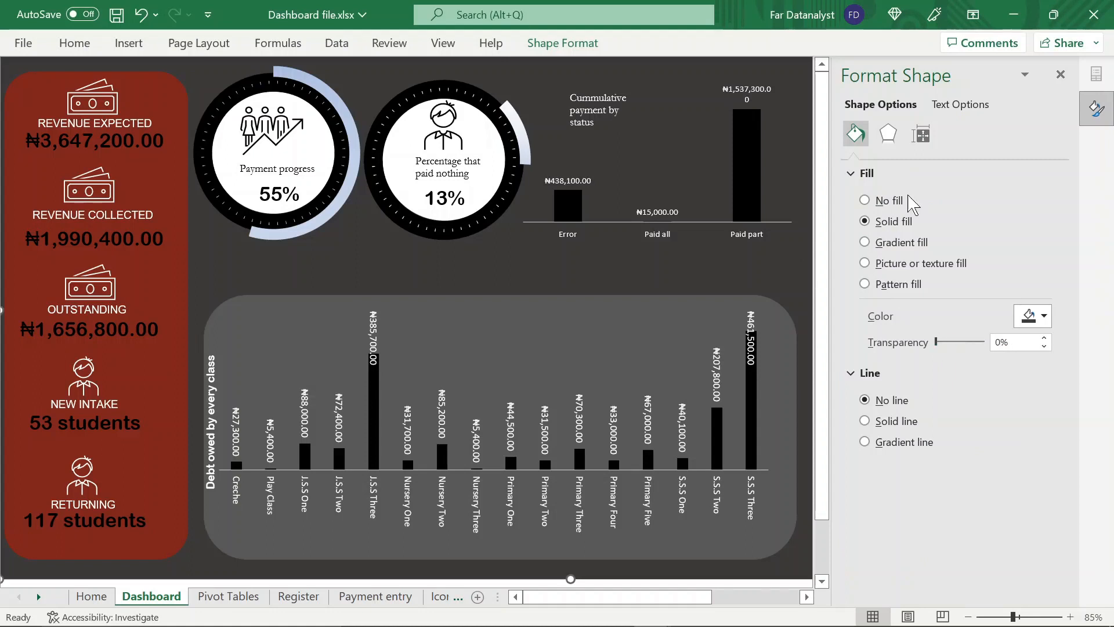
left_click(1067, 70)
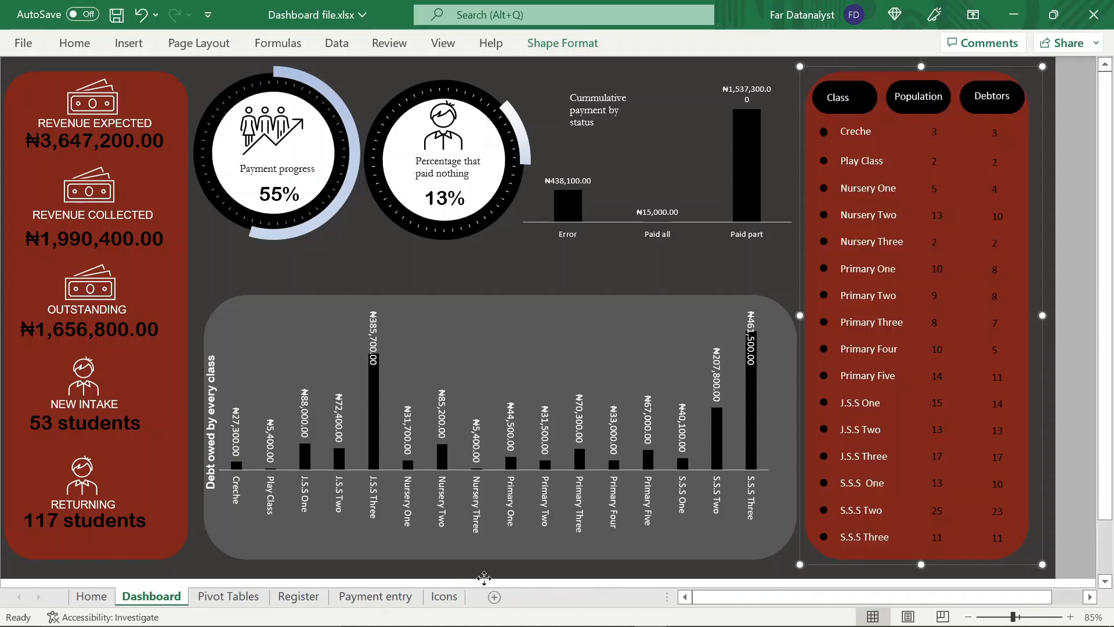
left_click(484, 577)
scroll(485, 580, "up", 1)
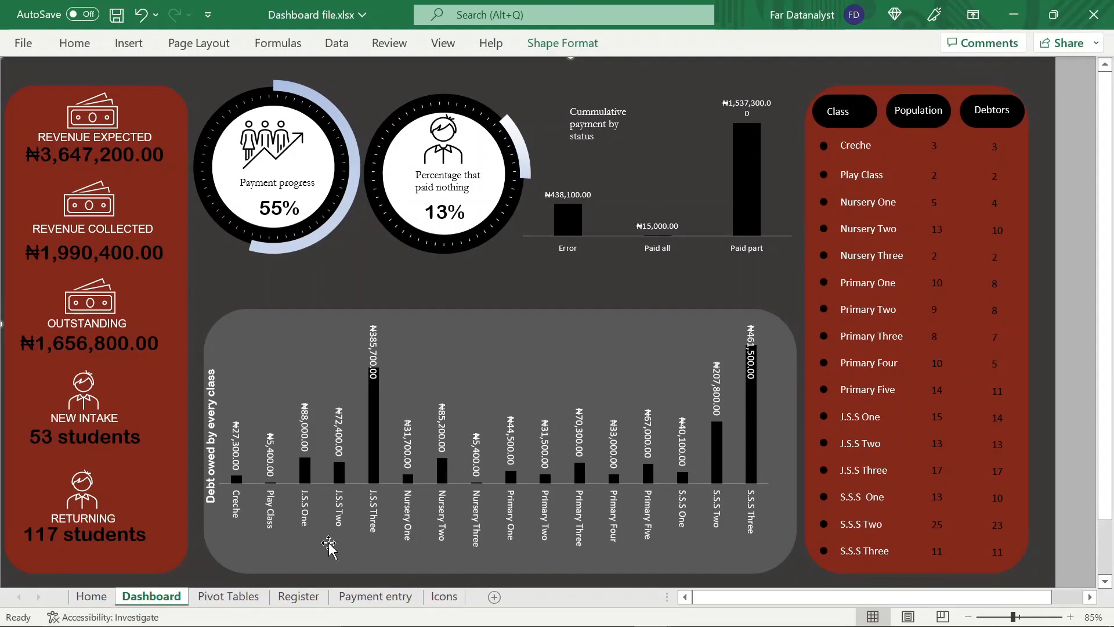
Copy the house icon with the chimney from the Icons sheet onto the Dashboard, shrink it and place it atop the side strip
left_click(440, 601)
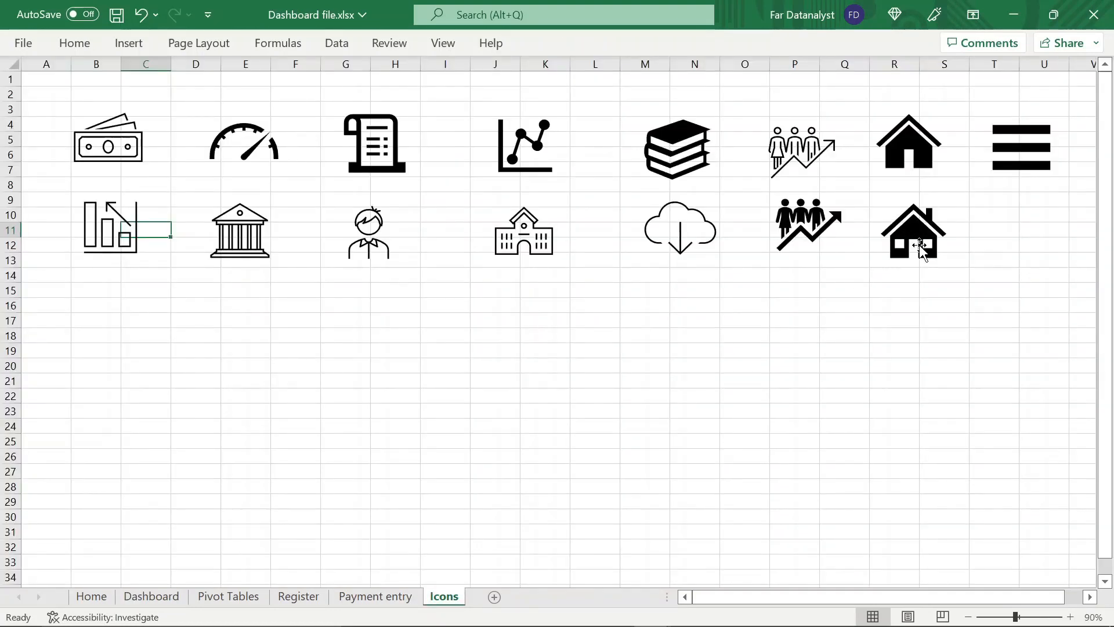
left_click(936, 235)
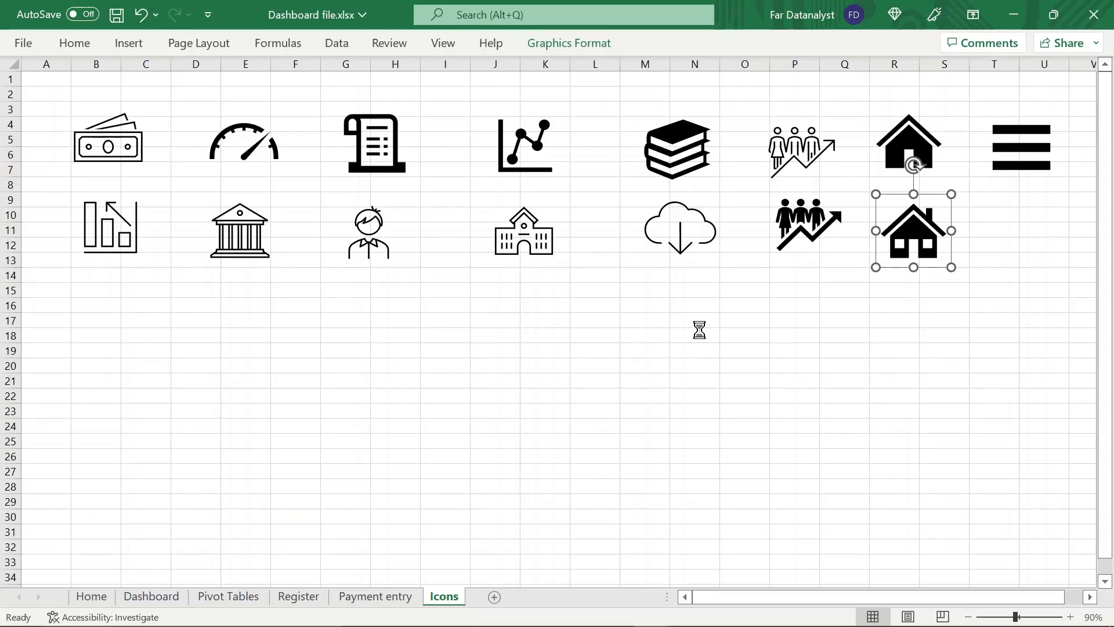
left_click(172, 600)
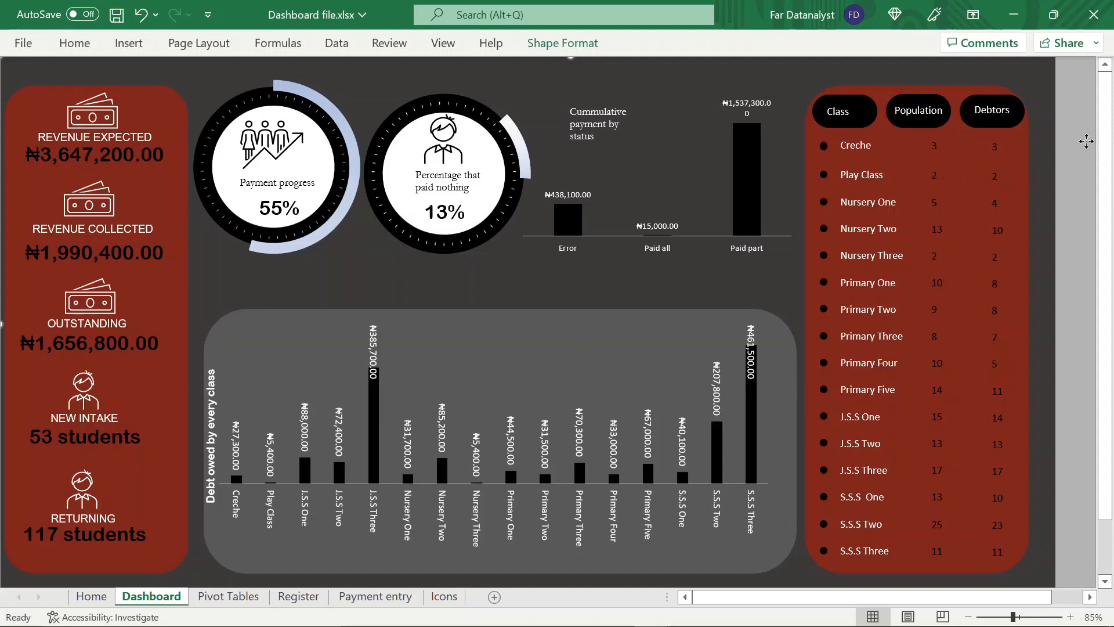
left_click(1086, 141)
key("ctrl+v")
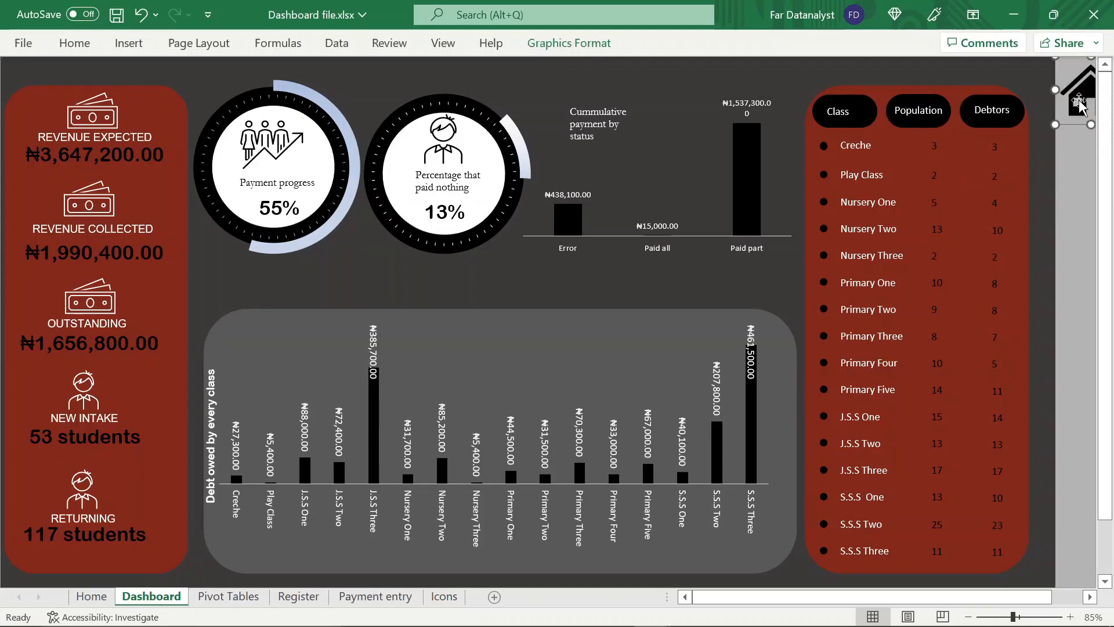
mouse_move(1060, 103)
left_mouse_down()
mouse_move(1082, 66)
mouse_move(1054, 107)
mouse_move(1065, 103)
left_mouse_up()
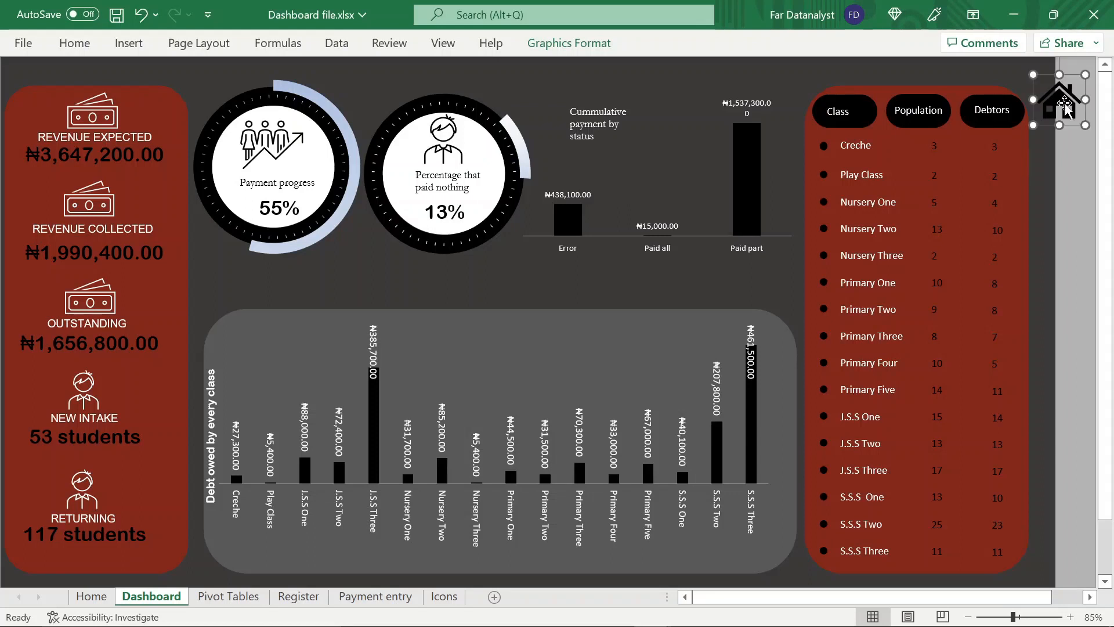
left_click(1062, 220)
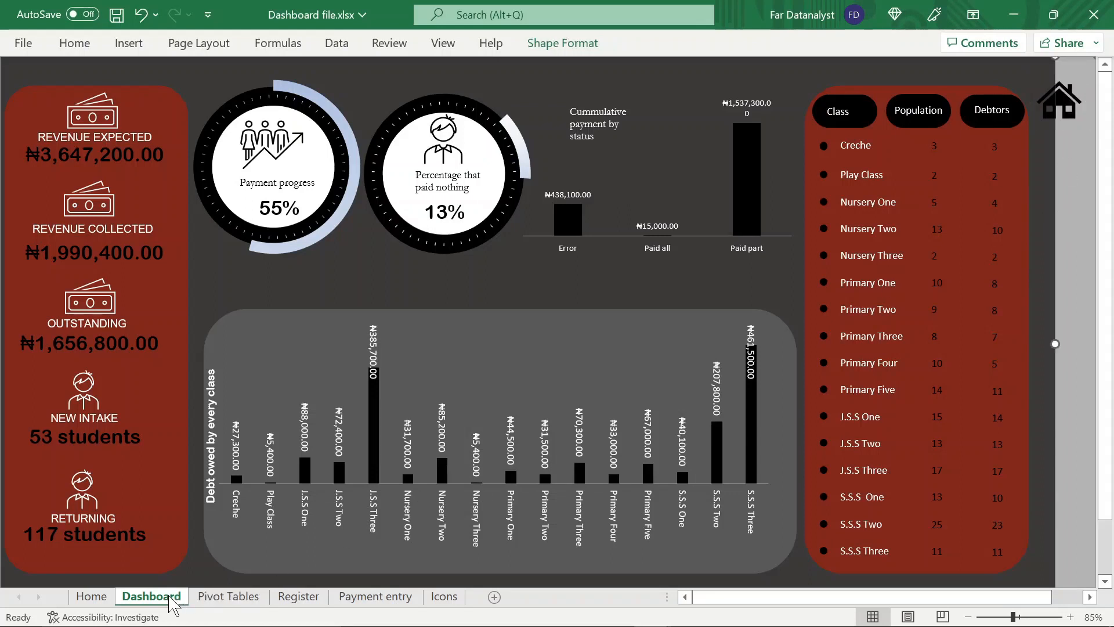
Copy the gauge icon from the Icons sheet onto the Dashboard and place it, at reduced size, below the house icon
left_click(439, 607)
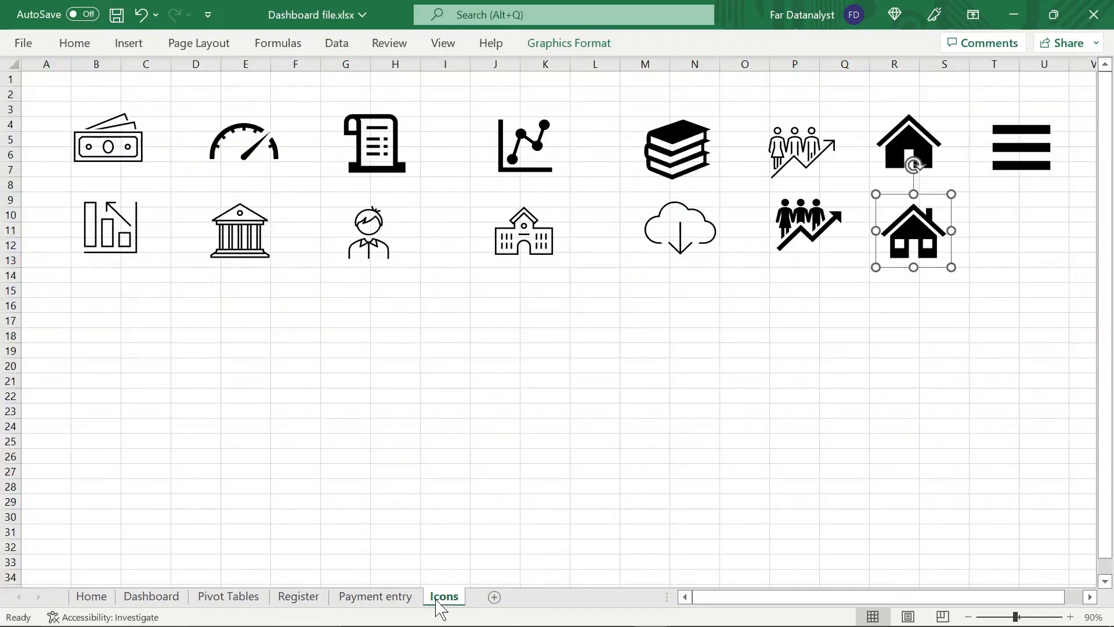
left_click(257, 159)
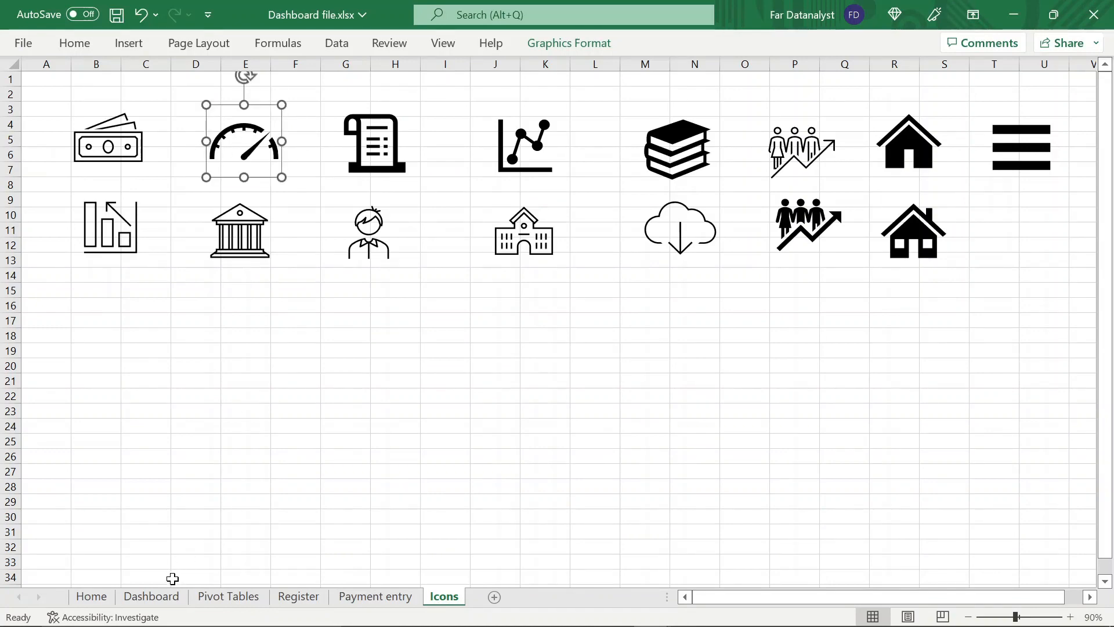
left_click(152, 596)
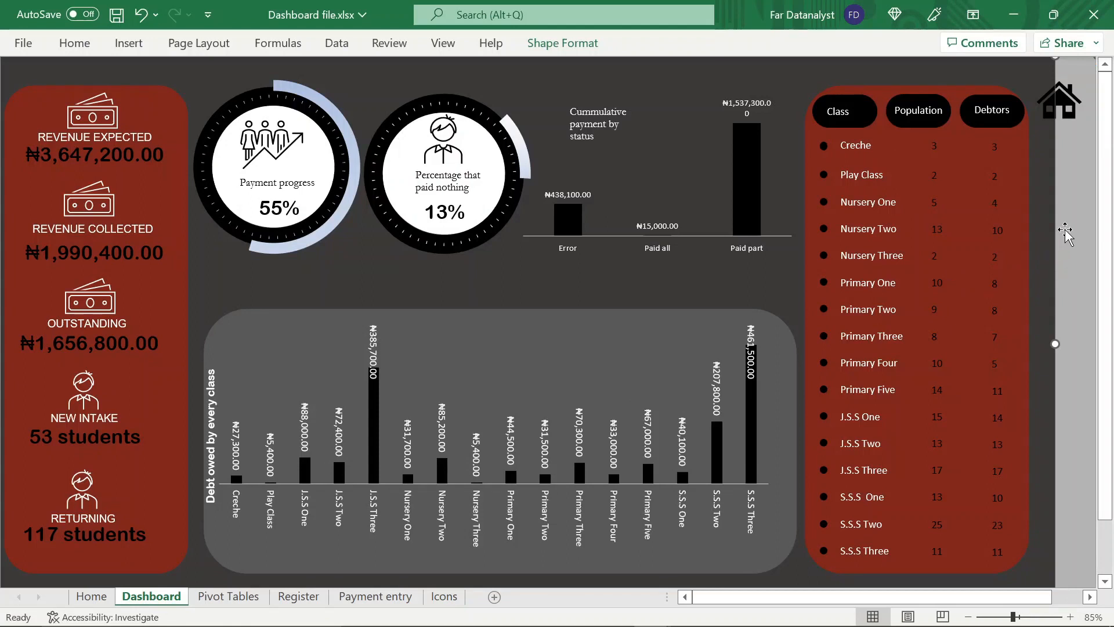
key("ctrl+v")
left_click_drag(1083, 81, 1022, 159)
Copy the stacked books icon from the Icons sheet onto the Dashboard and place it, at reduced size, below the gauge icon
left_click(444, 596)
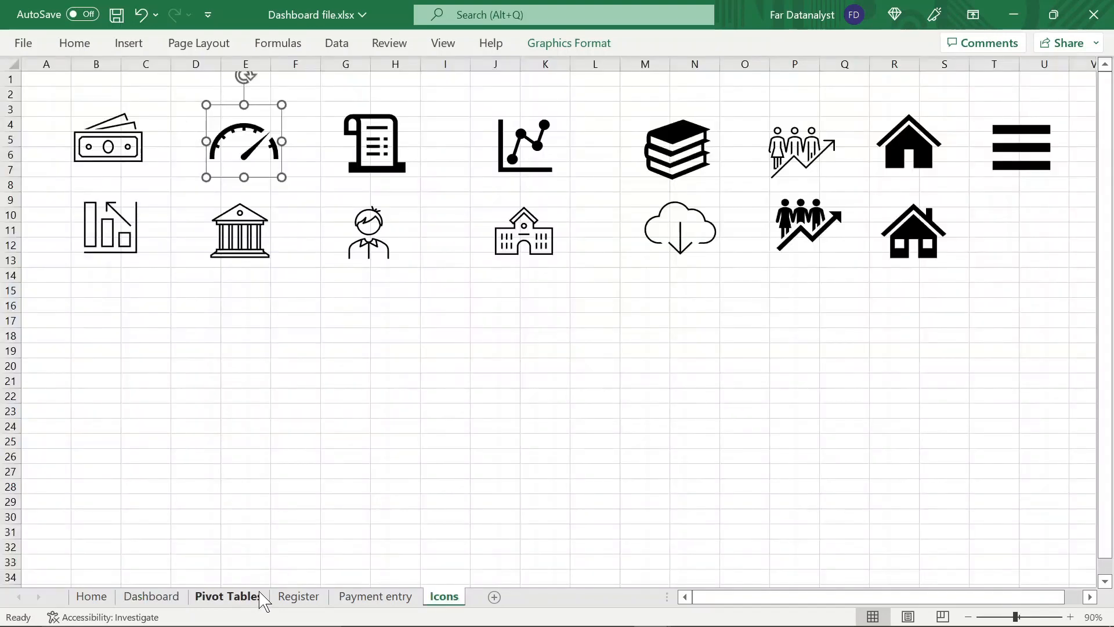
left_click(298, 596)
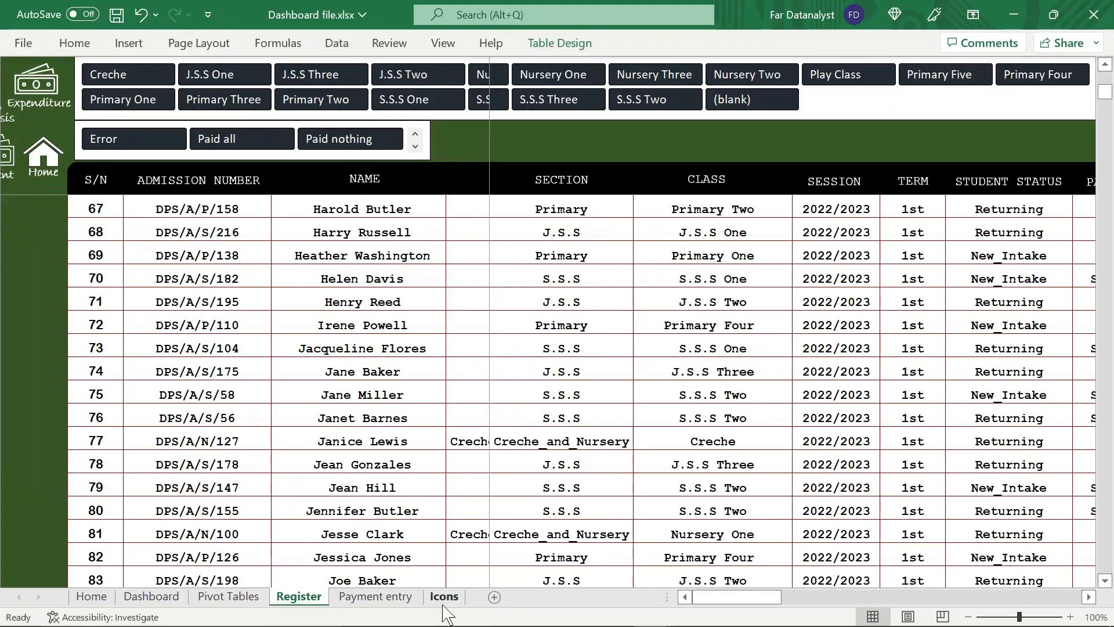
left_click(444, 598)
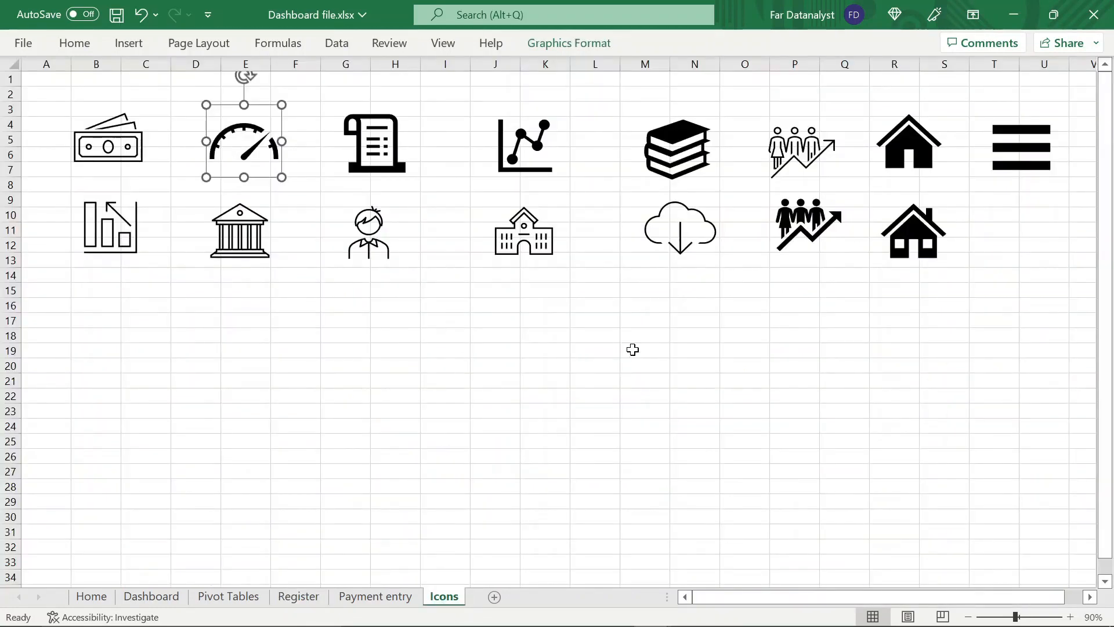
left_click(688, 162)
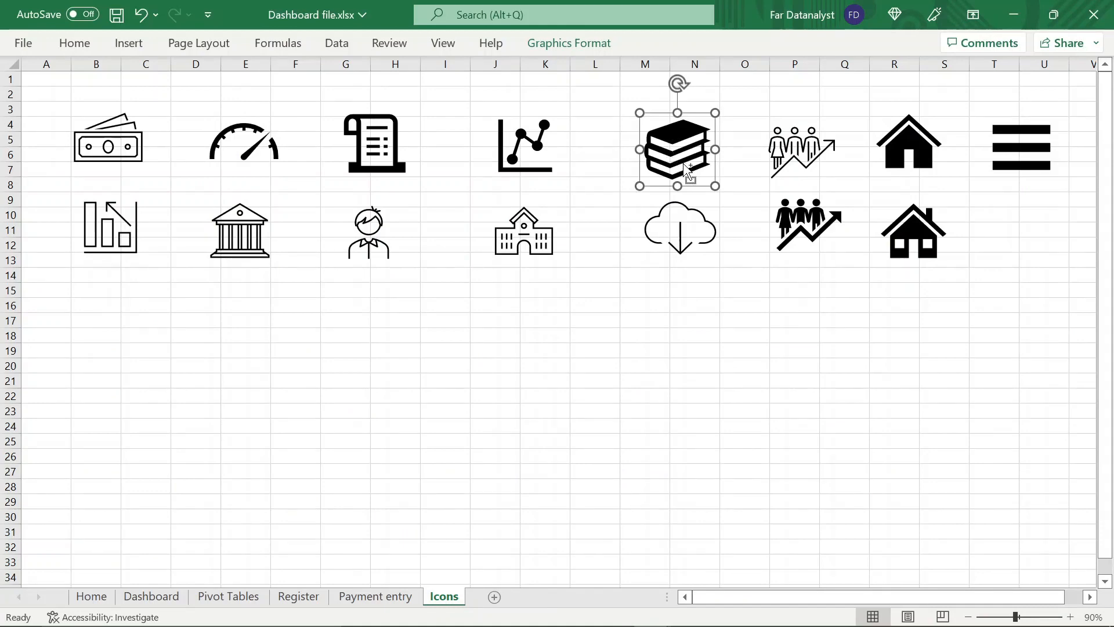
left_click(151, 597)
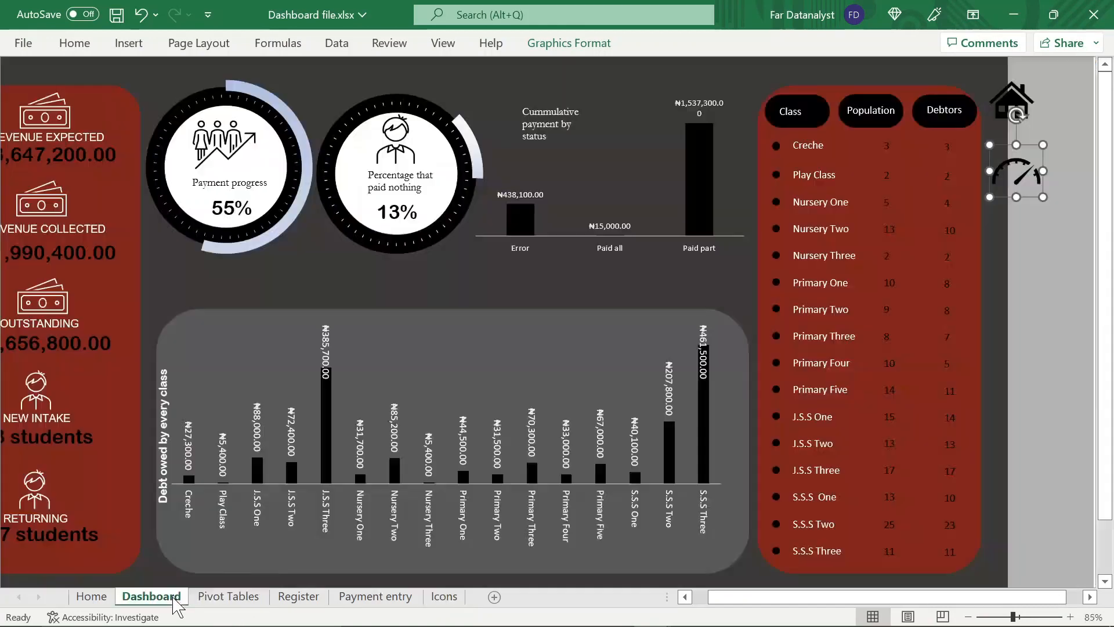
left_click(1034, 264)
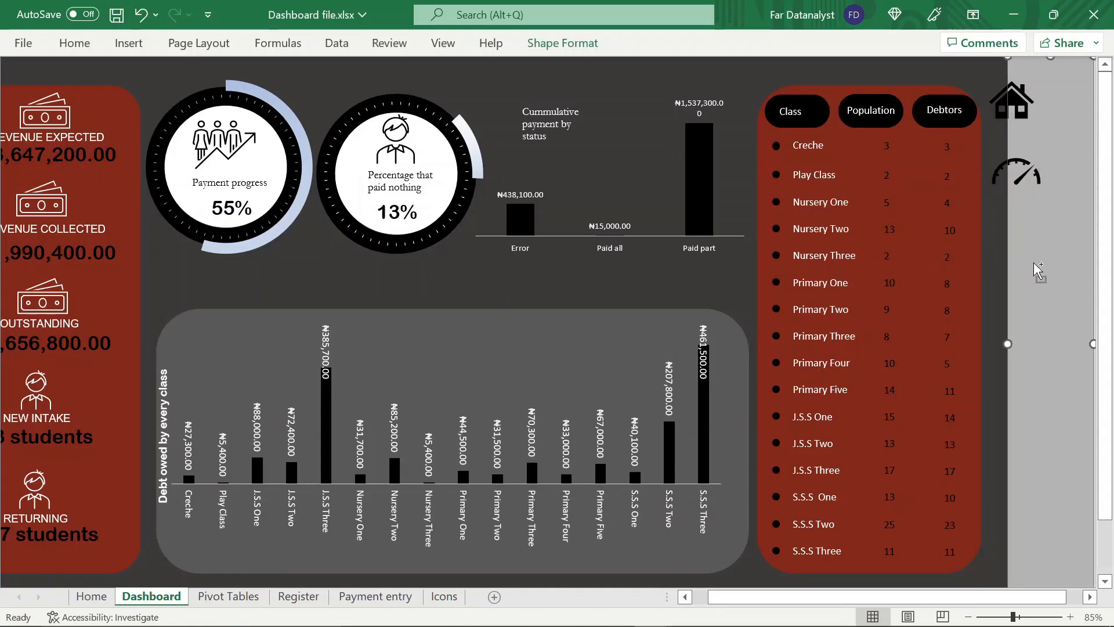
key("ctrl+v")
left_click_drag(1044, 68, 1025, 248)
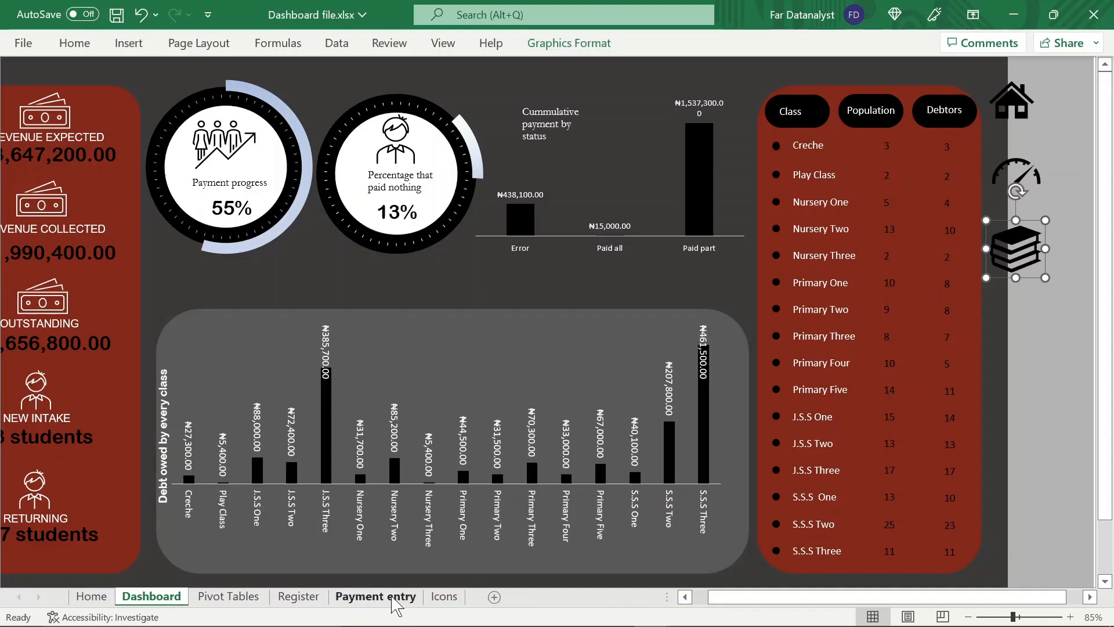
Copy the scroll document icon from the Icons sheet onto the Dashboard, place it below the books icon and shrink it slightly
left_click(444, 596)
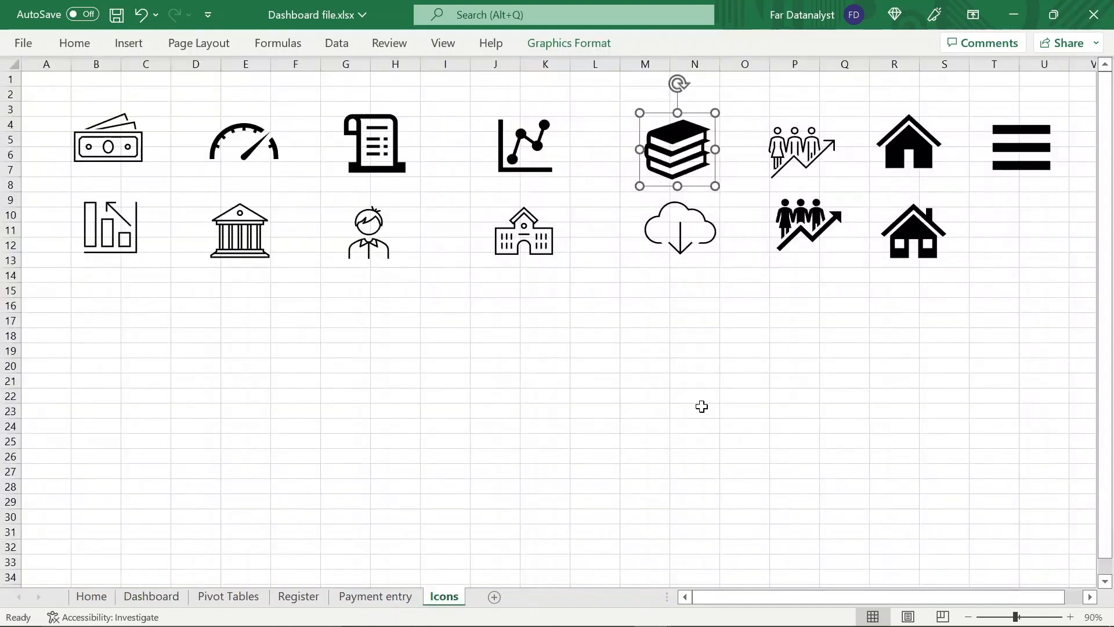
left_click(389, 149)
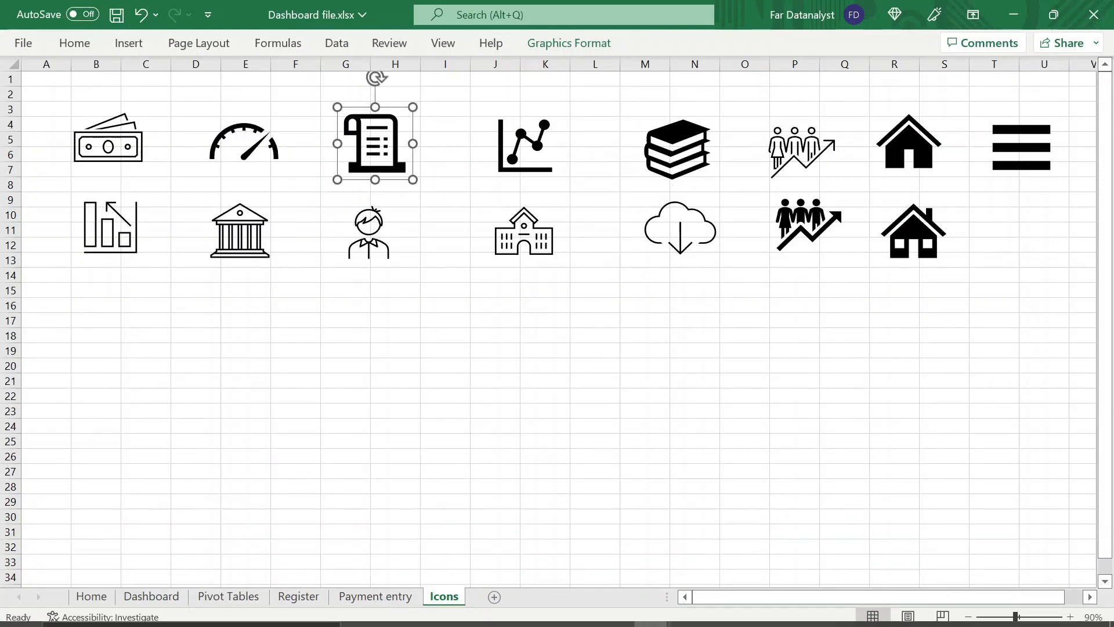
left_click(162, 597)
key("ctrl+v")
left_click_drag(1055, 98, 1031, 344)
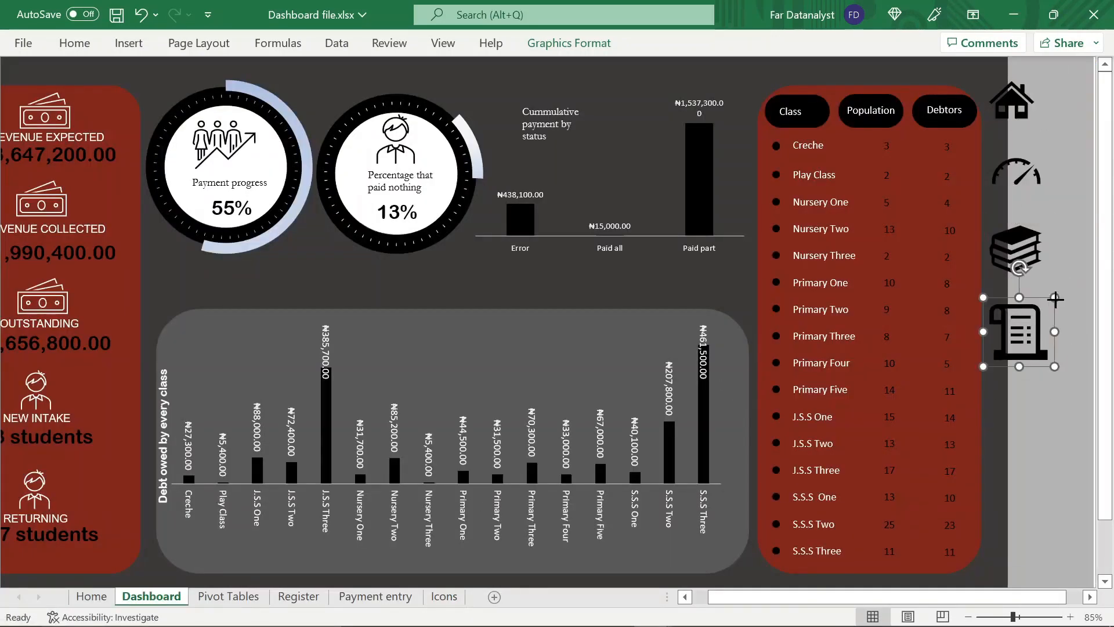
left_click_drag(1055, 299, 1044, 311)
Move the scroll, books, gauge and house icons down so they are spread out along the side strip
left_click_drag(1008, 348, 1064, 467)
scroll(1057, 351, "left", 1)
left_click_drag(1062, 261, 1058, 354)
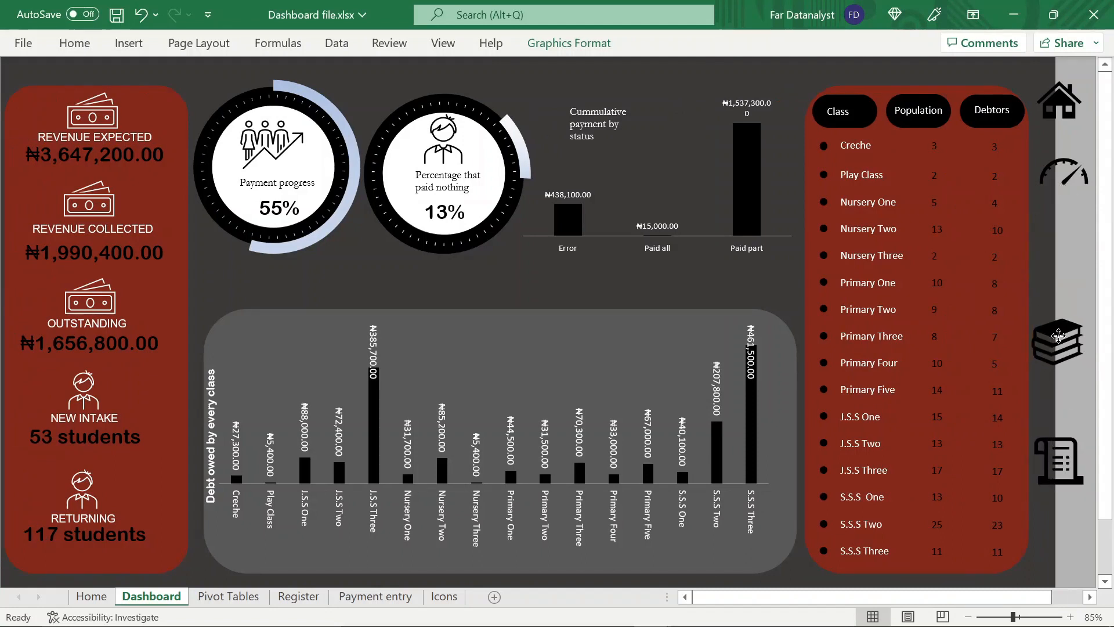
left_click_drag(1059, 170, 1055, 232)
left_click_drag(1060, 103, 1059, 130)
Hyperlink the house icon to the Home sheet, cell A1, as a place in this document
right_click(1060, 134)
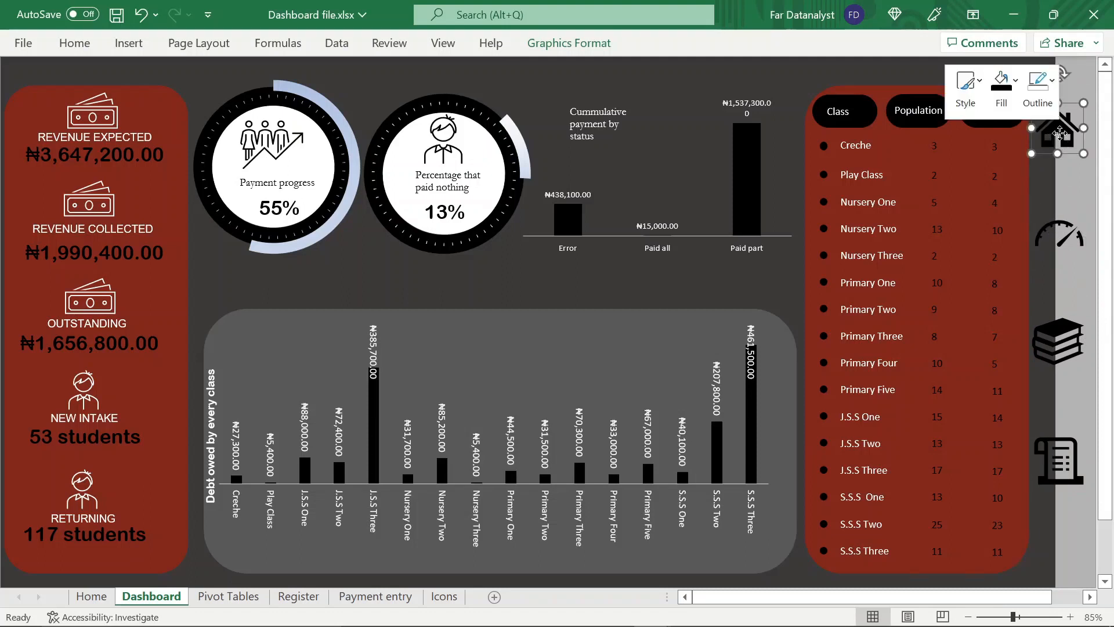
key("Escape")
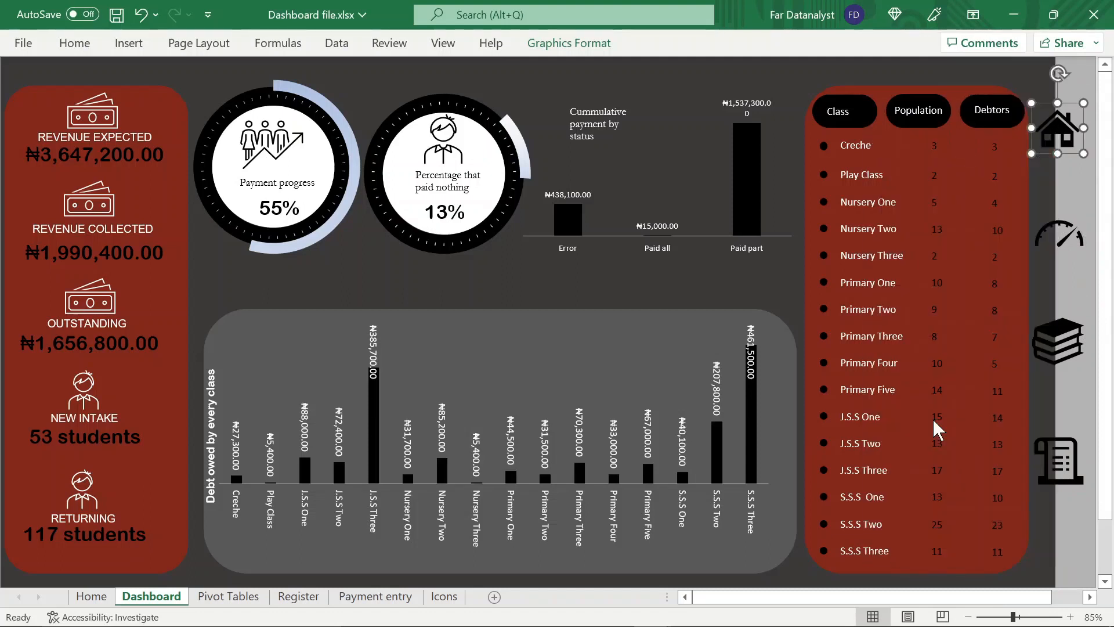
key("ctrl+k")
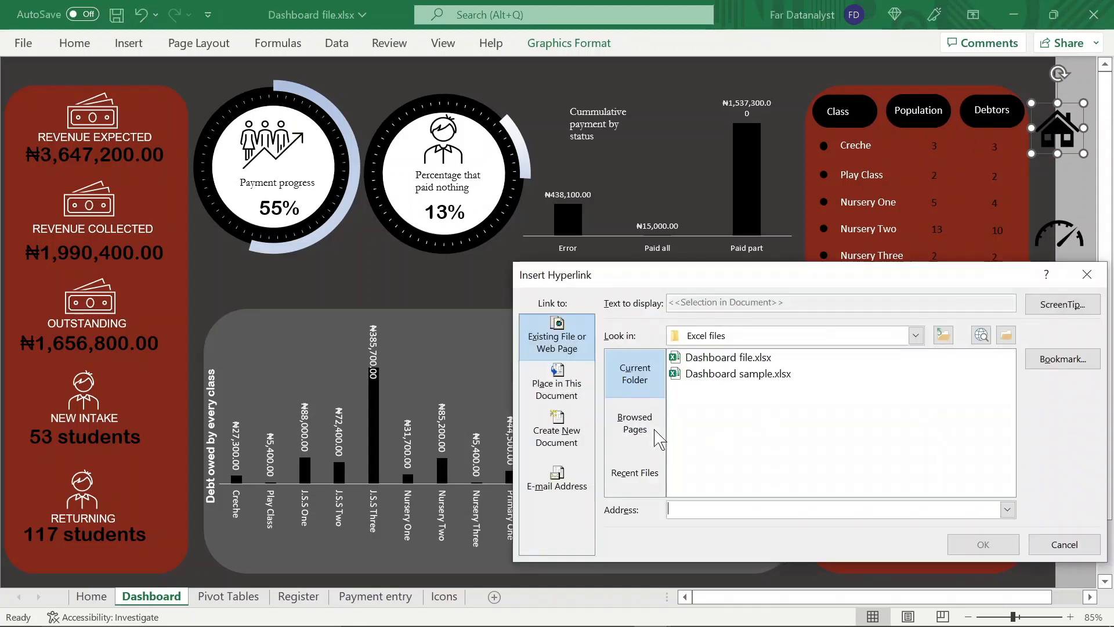
left_click(562, 397)
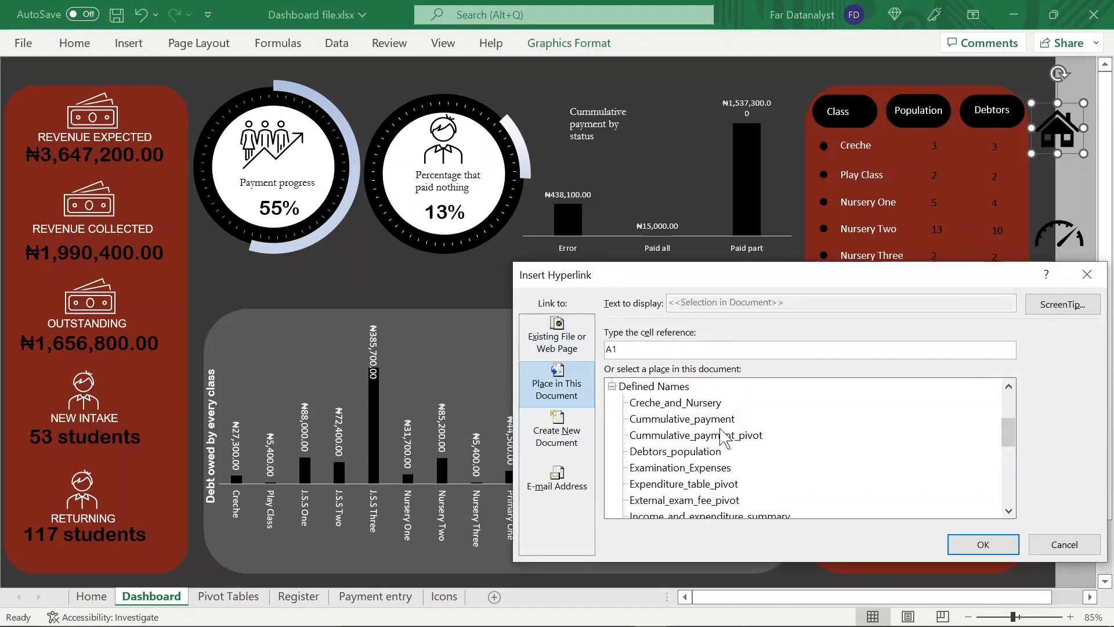
scroll(731, 447, "down", 5)
scroll(740, 456, "up", 8)
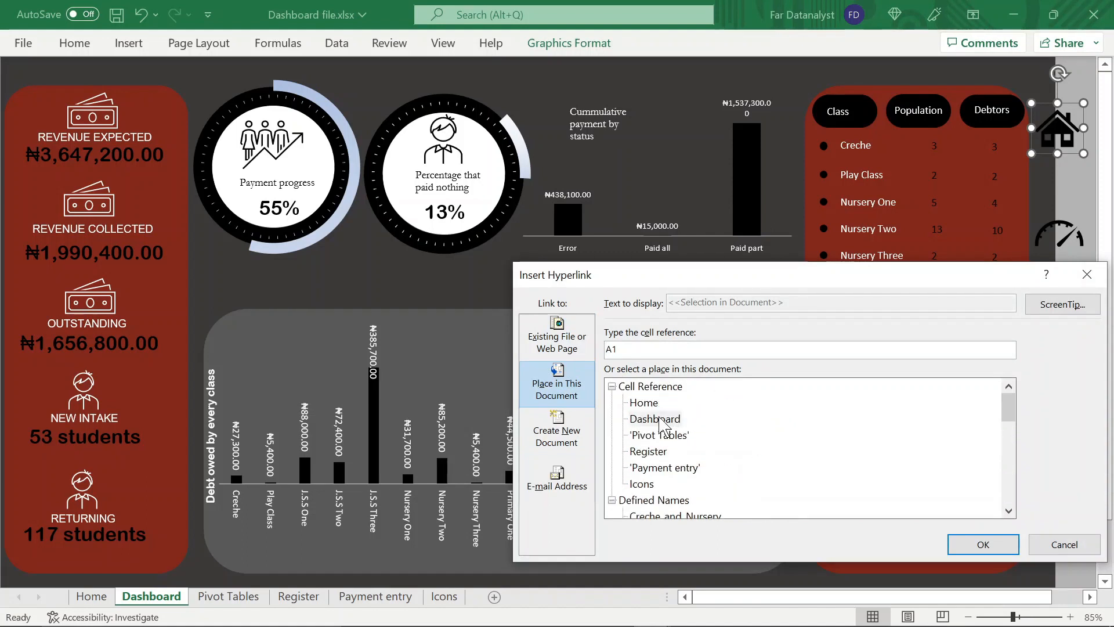
left_click(650, 406)
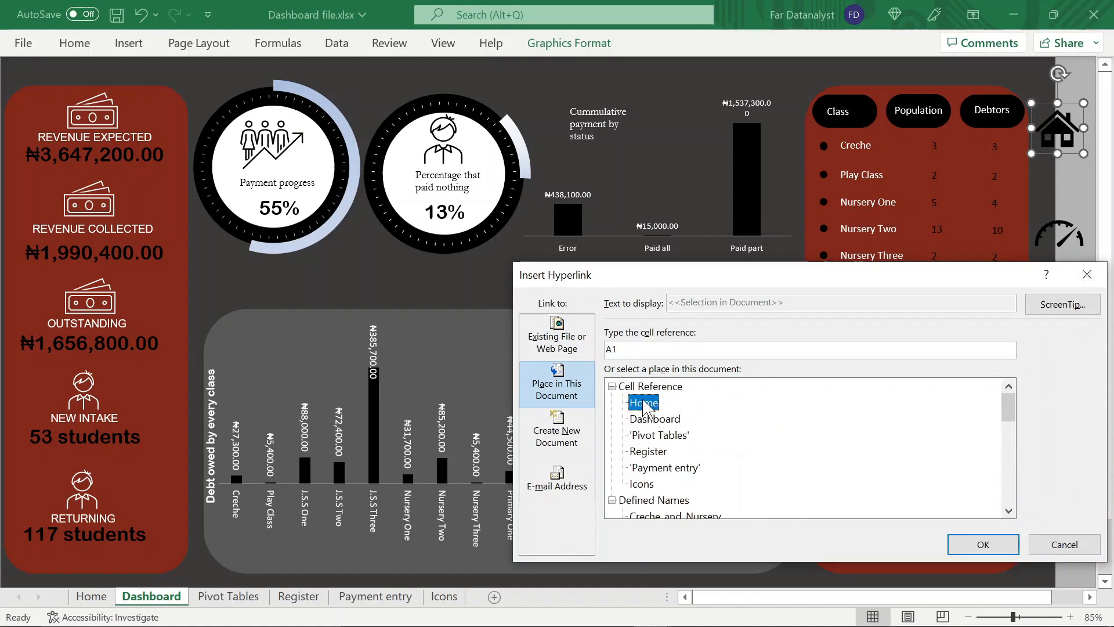
left_click(1005, 546)
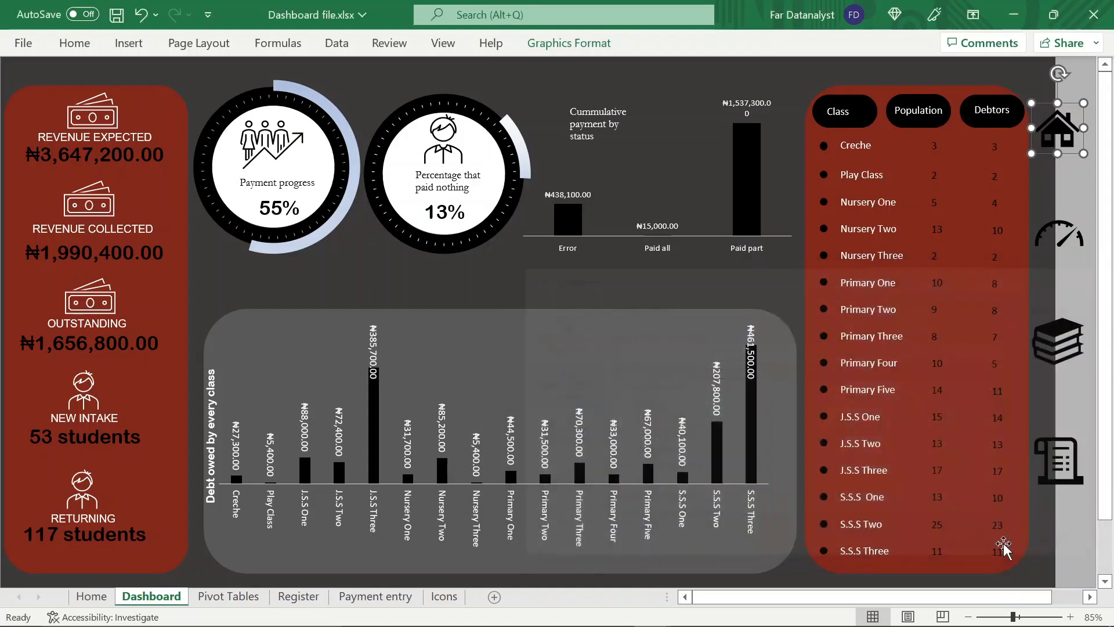
Hyperlink the gauge icon to cell A1 of the Dashboard sheet with the ScreenTip "Dashboard"
left_click(1053, 238)
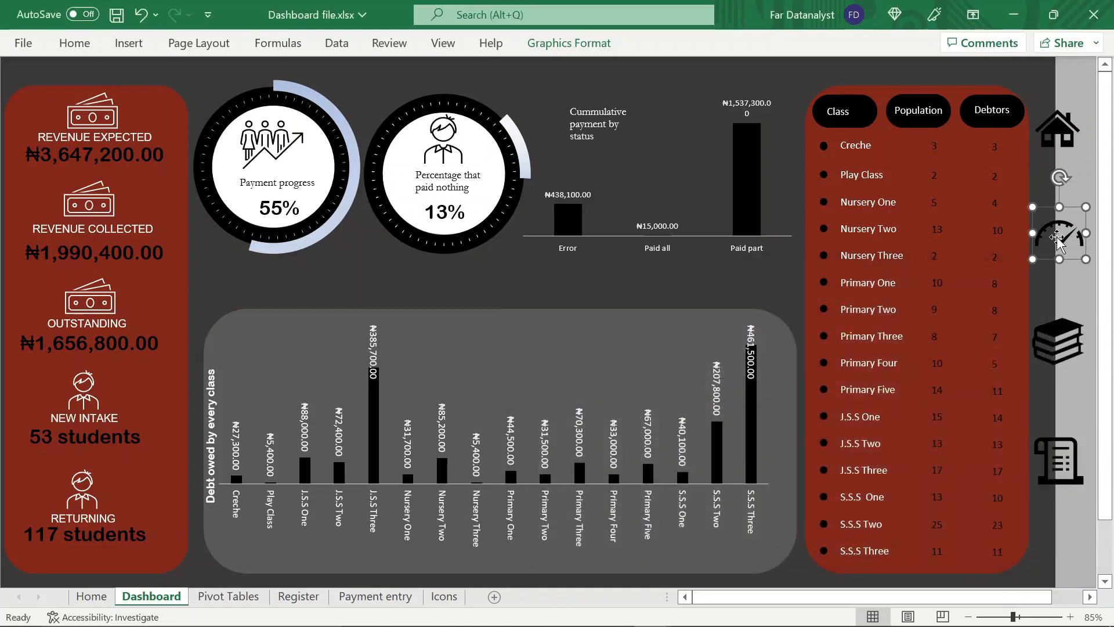
right_click(1056, 236)
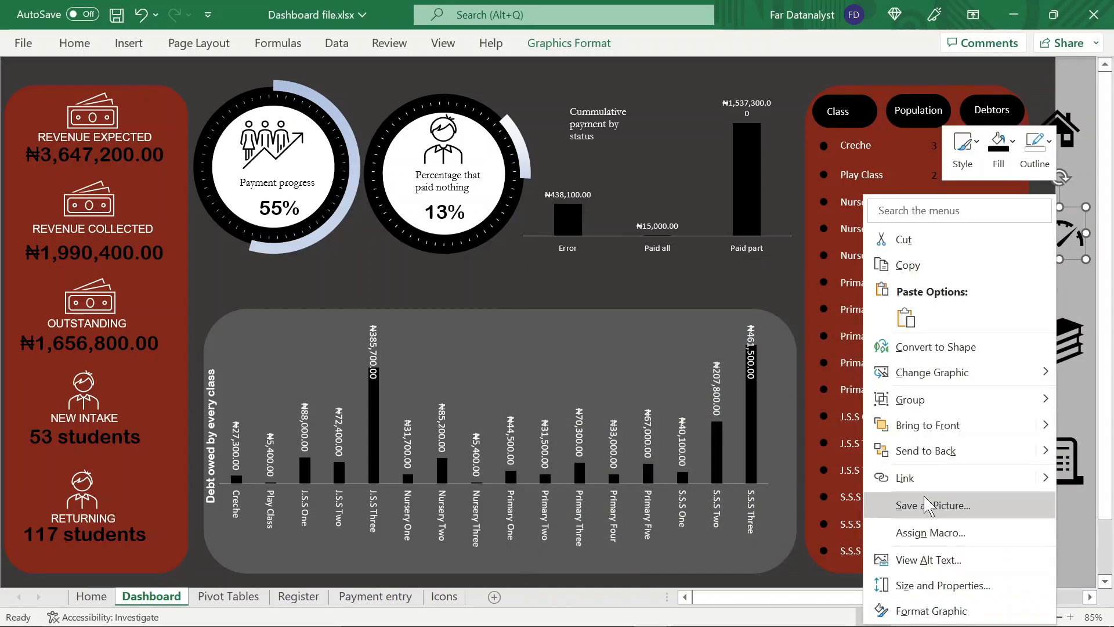
left_click(912, 485)
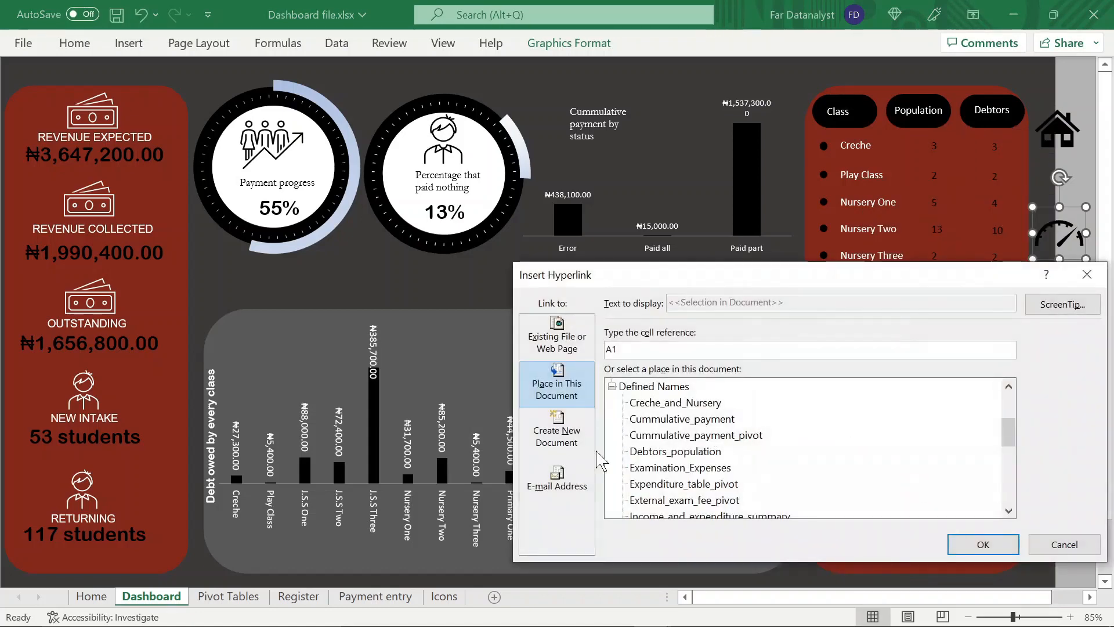
scroll(711, 435, "up", 3)
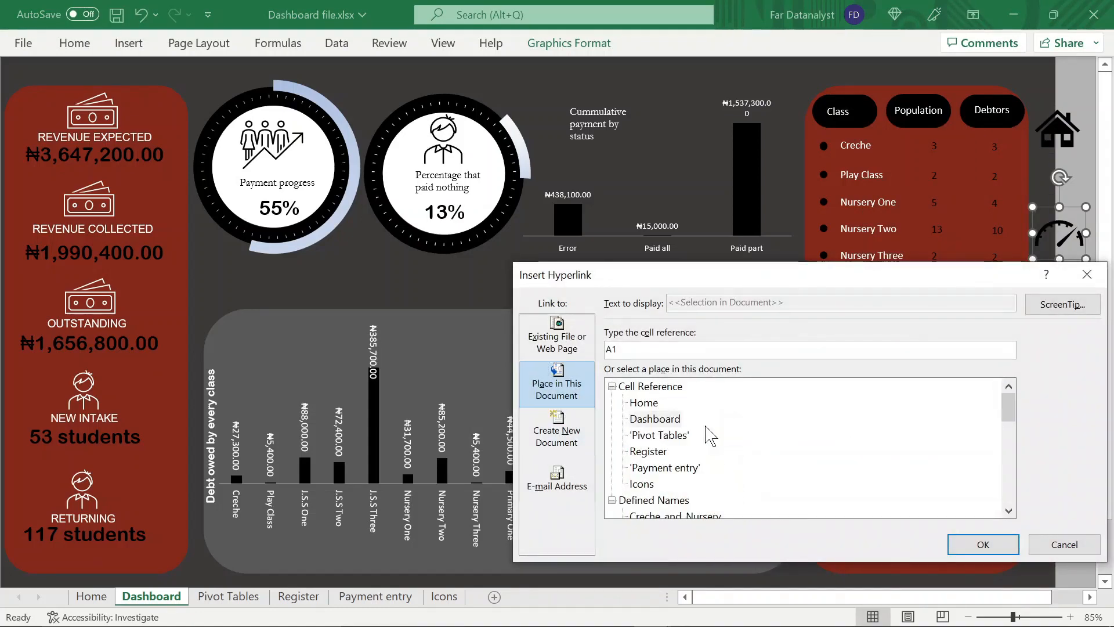
left_click(656, 419)
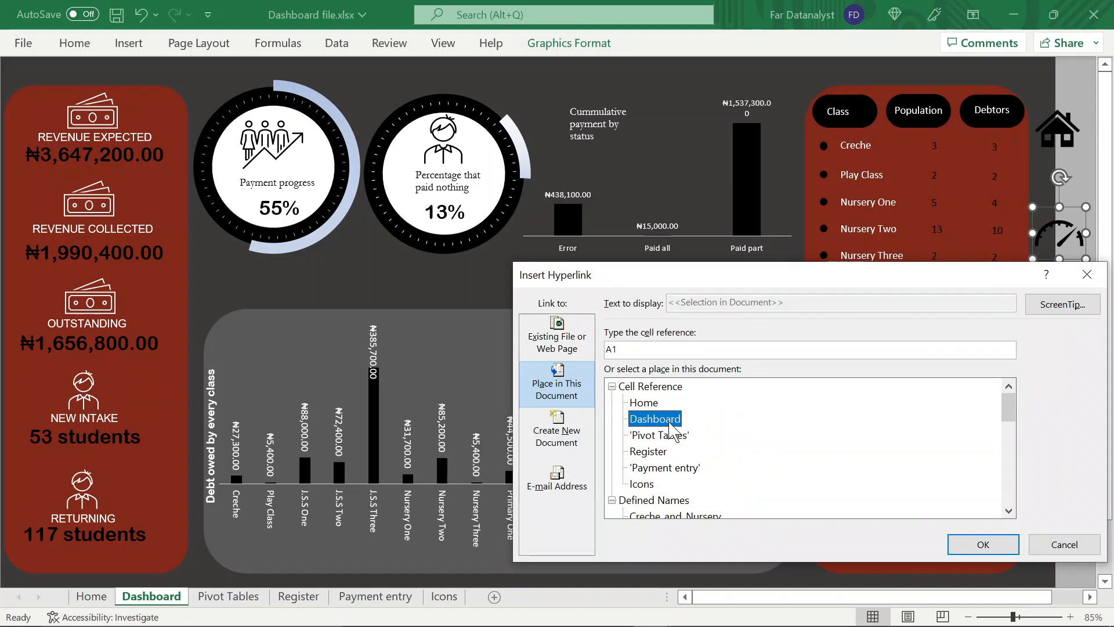
left_click(1063, 304)
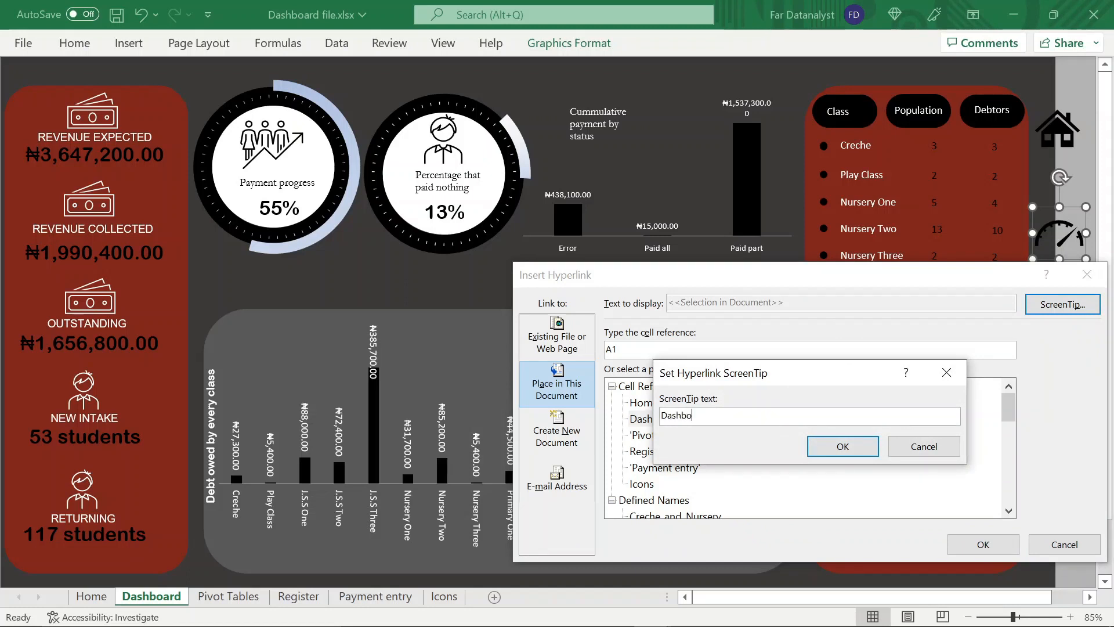
left_click(839, 452)
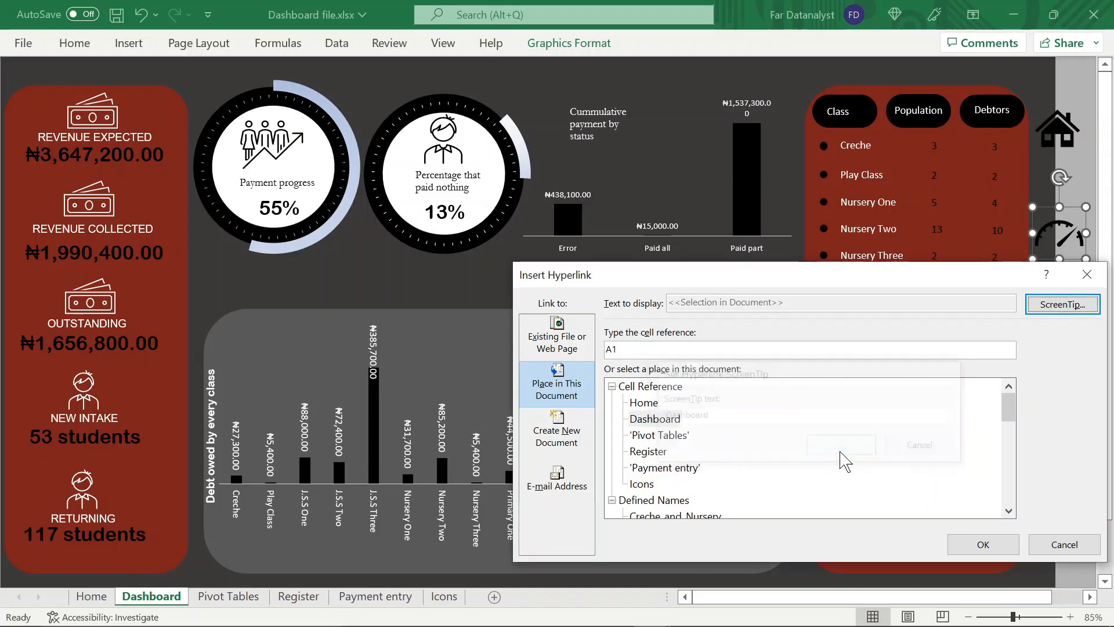
left_click(968, 551)
left_click(1047, 310)
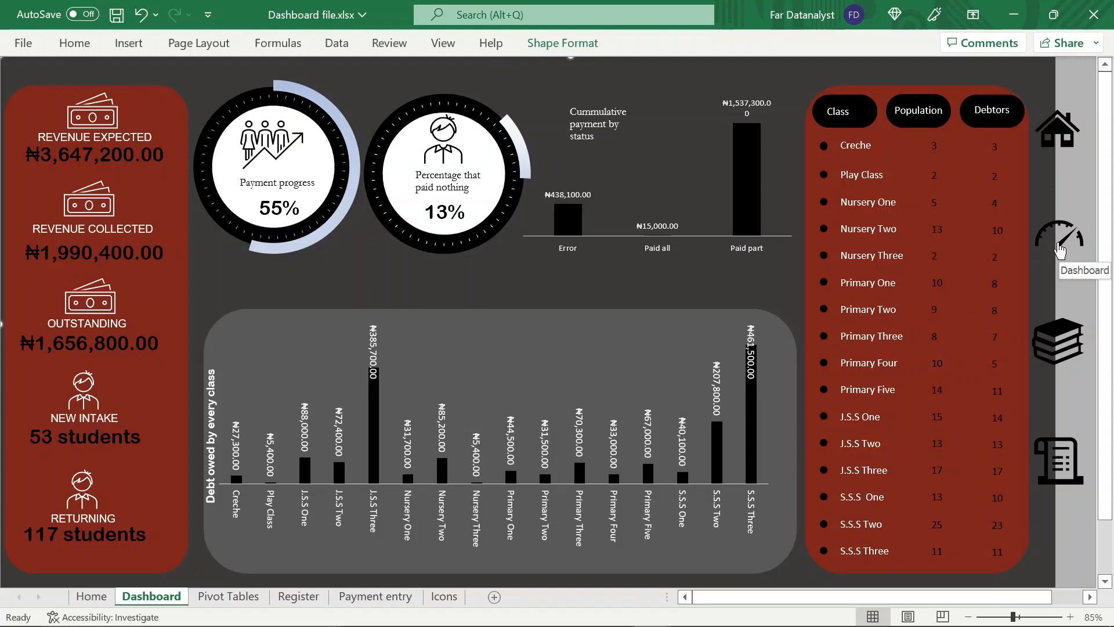
Hyperlink the books icon to cell A1 of the Register sheet with the ScreenTip "Register", then test the link and return to the Dashboard
right_click(1067, 342)
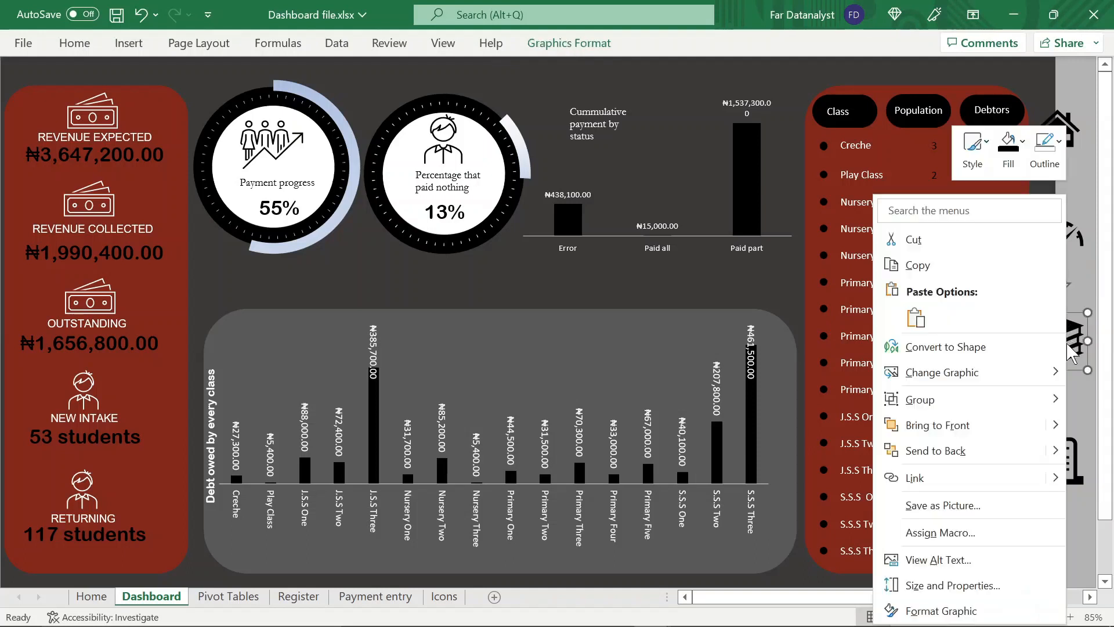
left_click(960, 484)
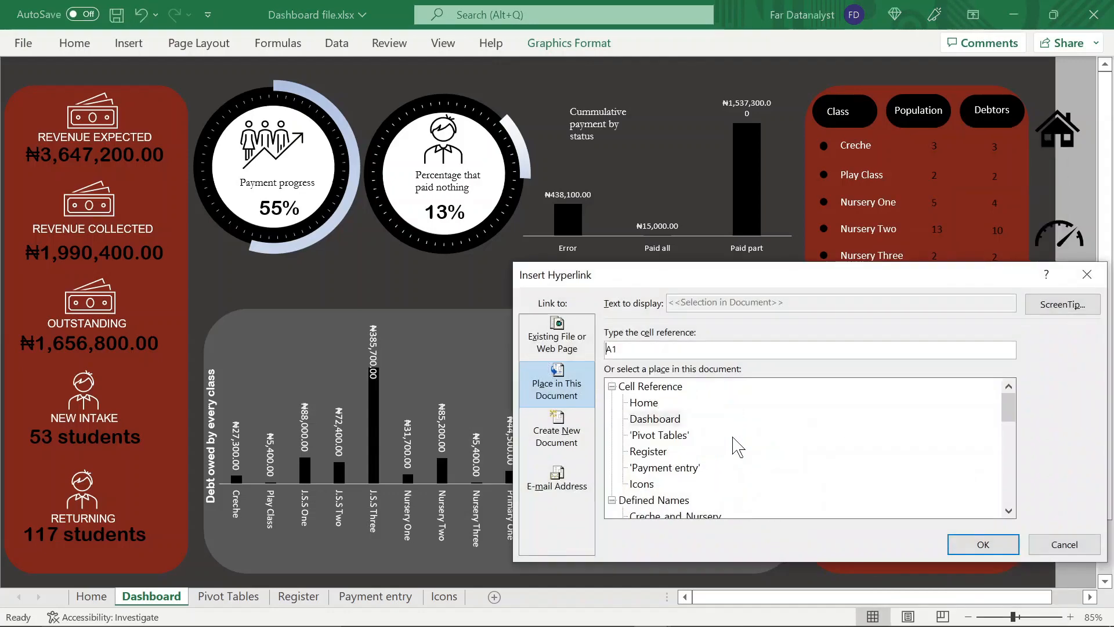
left_click(659, 453)
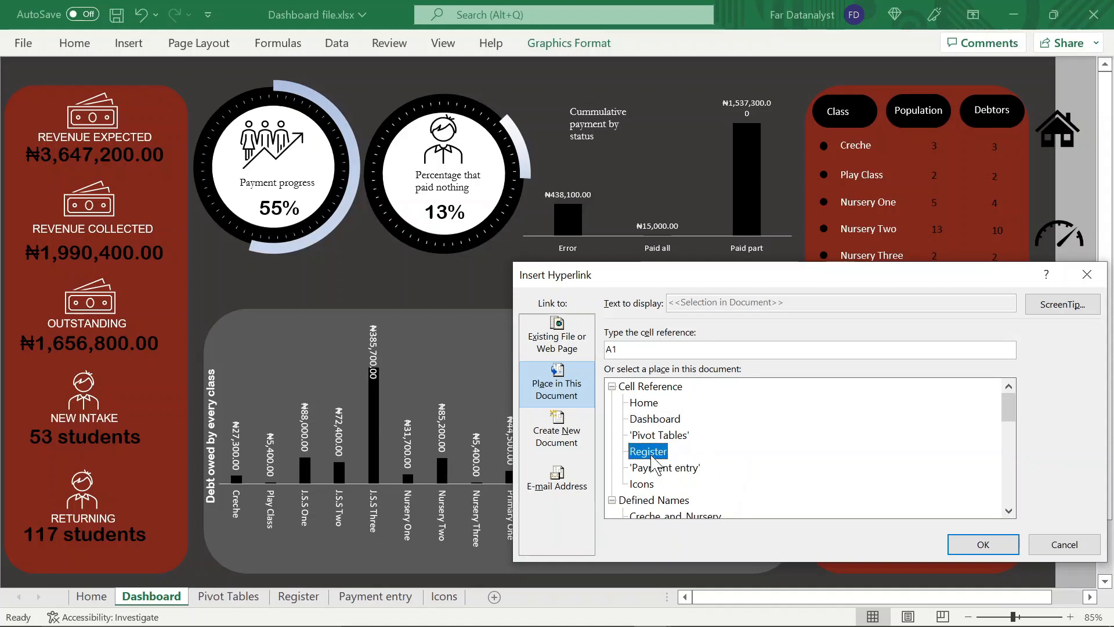
left_click(1045, 308)
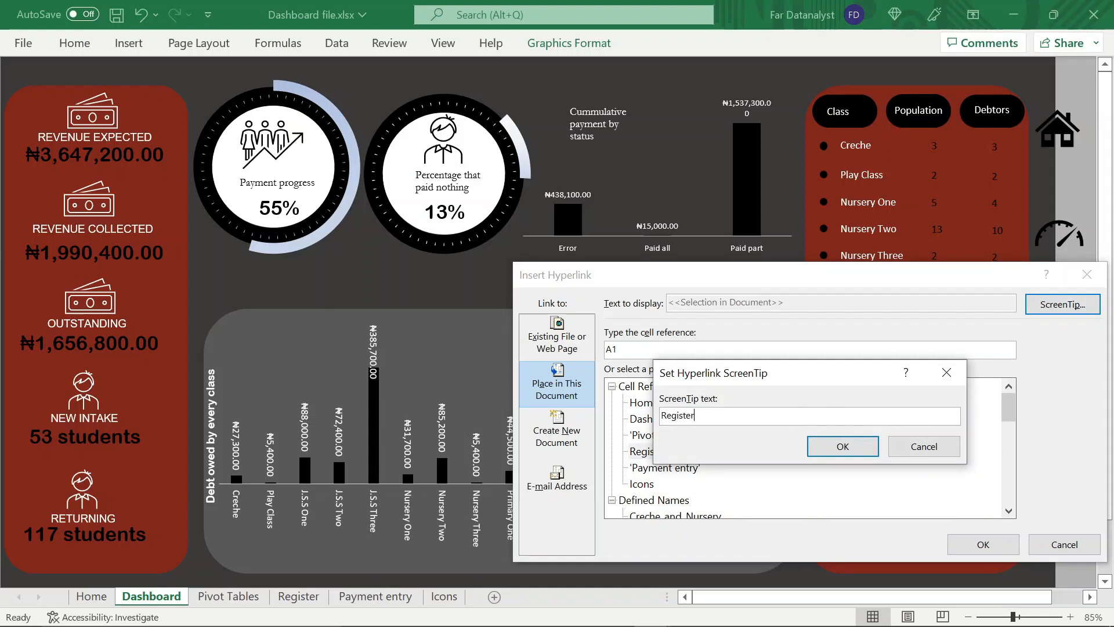
left_click(843, 446)
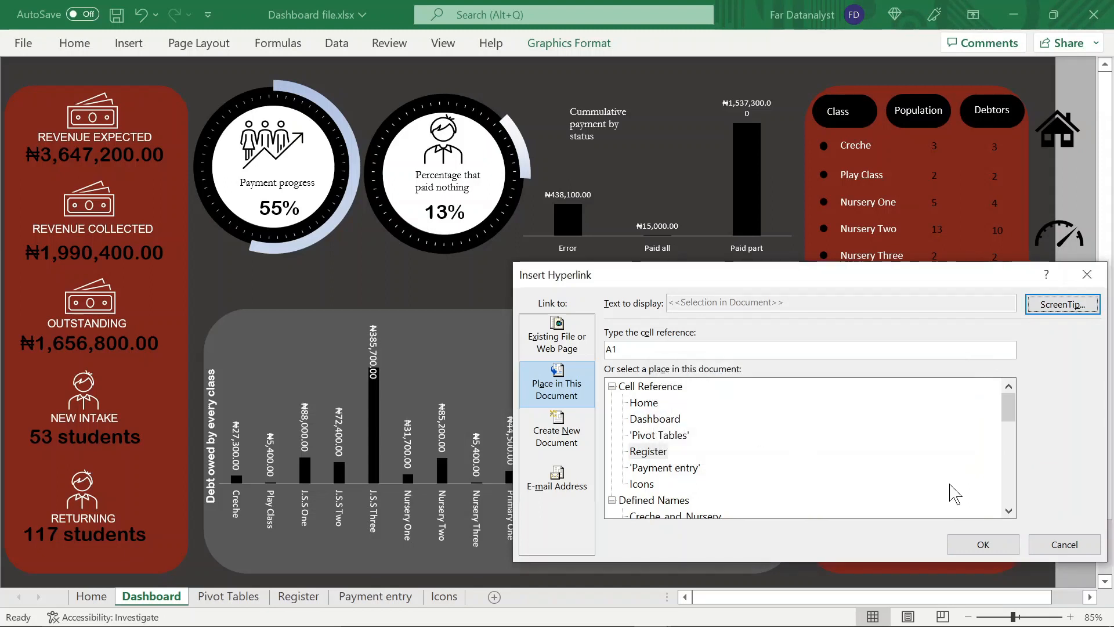
left_click(984, 545)
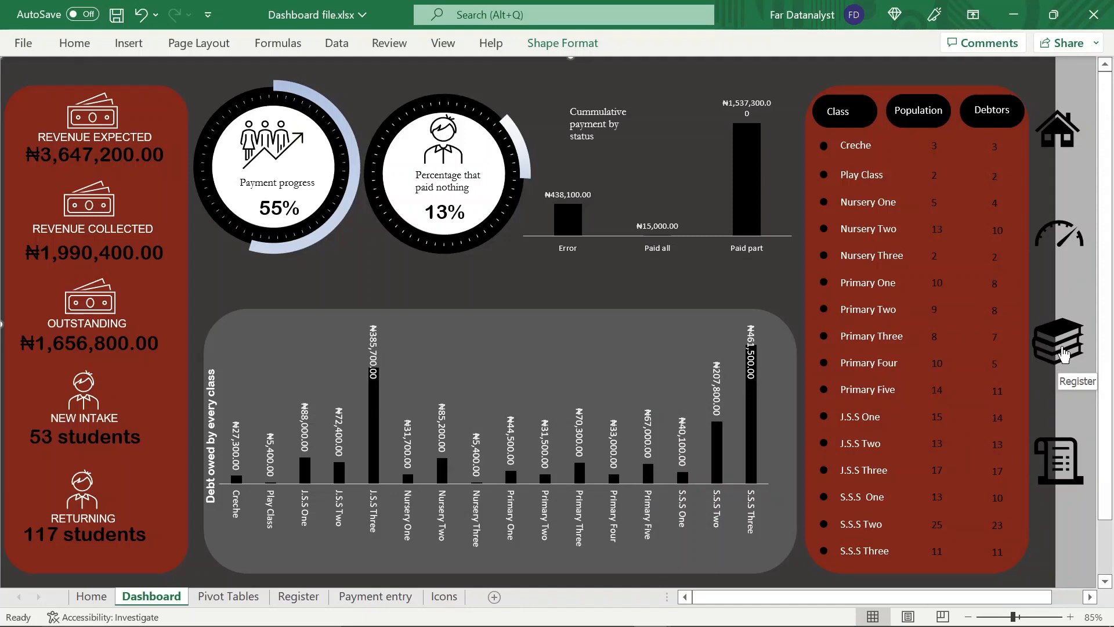
left_click(1064, 352)
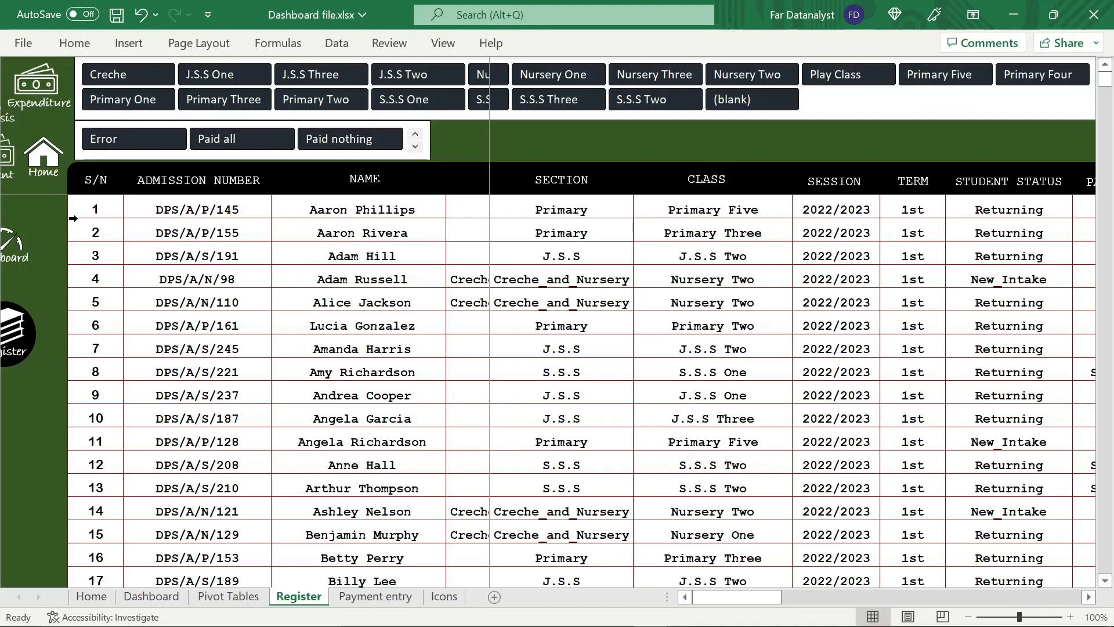
left_click(22, 244)
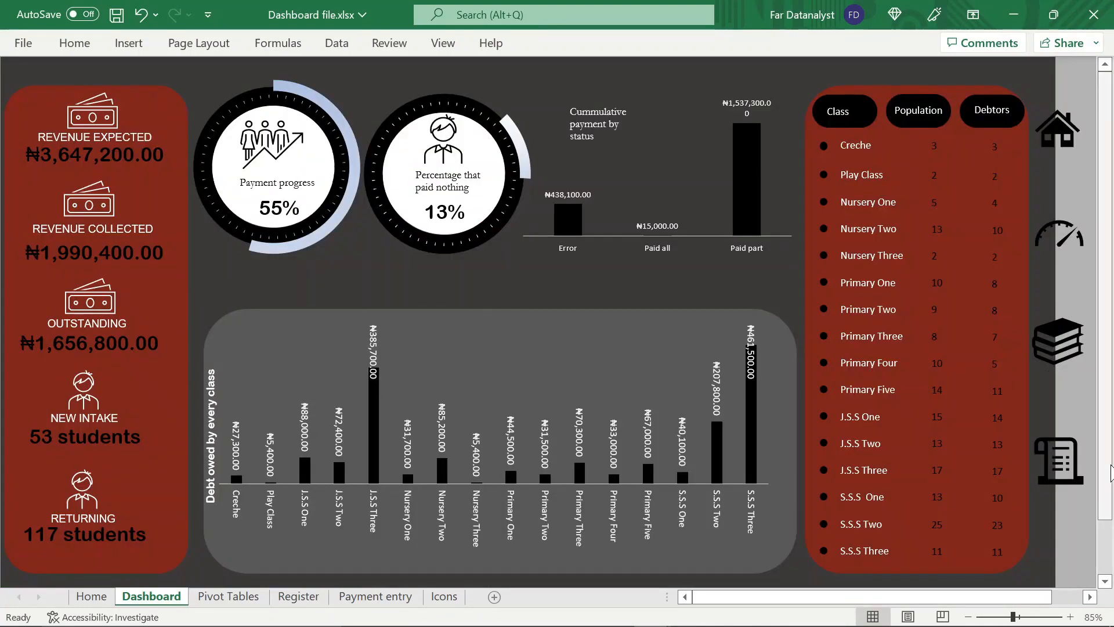
Hyperlink the scroll document icon to cell A1 of the Payment entry sheet as a place in this document
right_click(1068, 473)
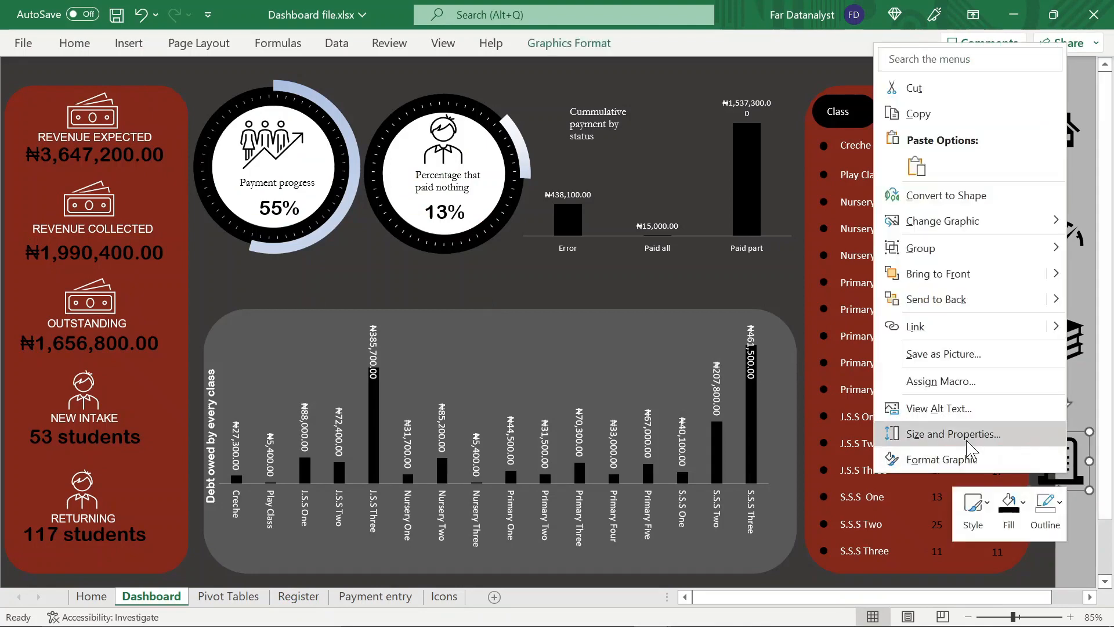
left_click(915, 327)
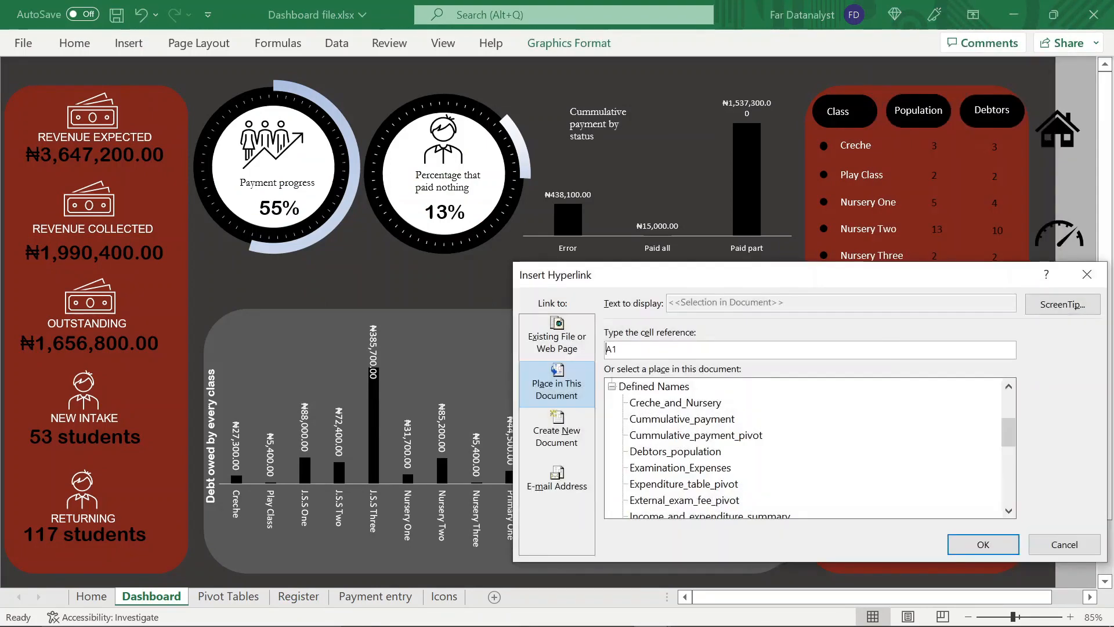
scroll(687, 397, "up", 3)
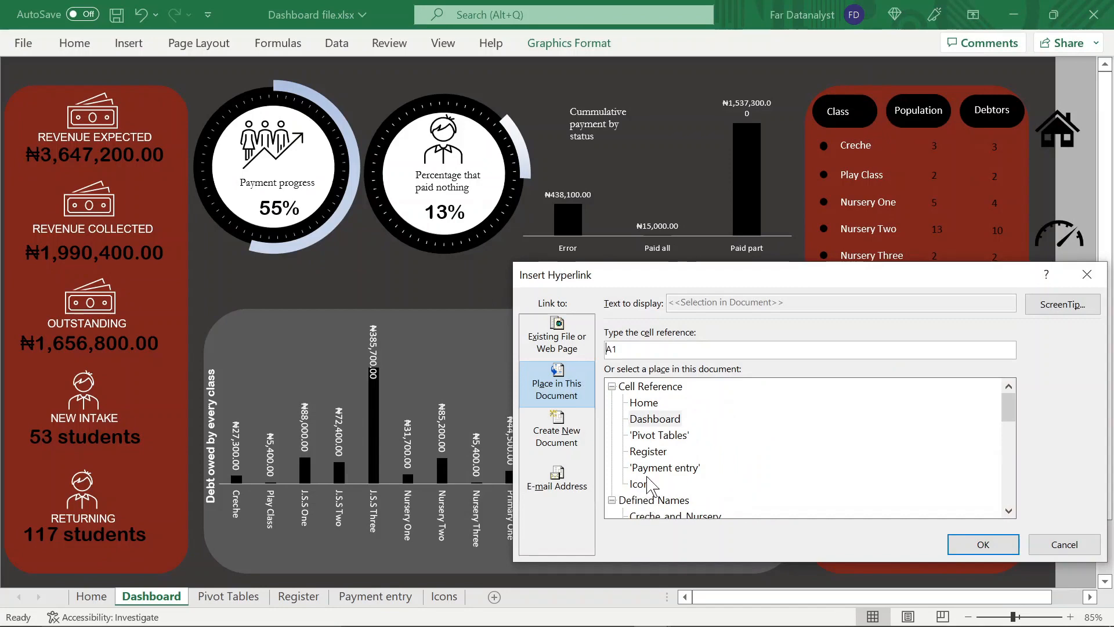
left_click(647, 473)
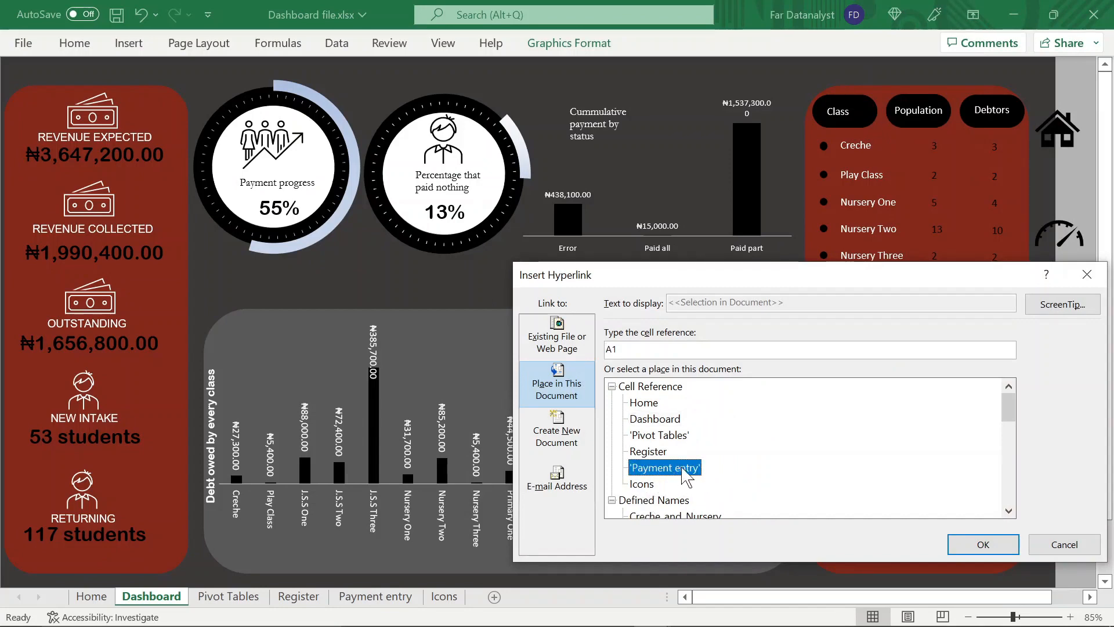
left_click(977, 554)
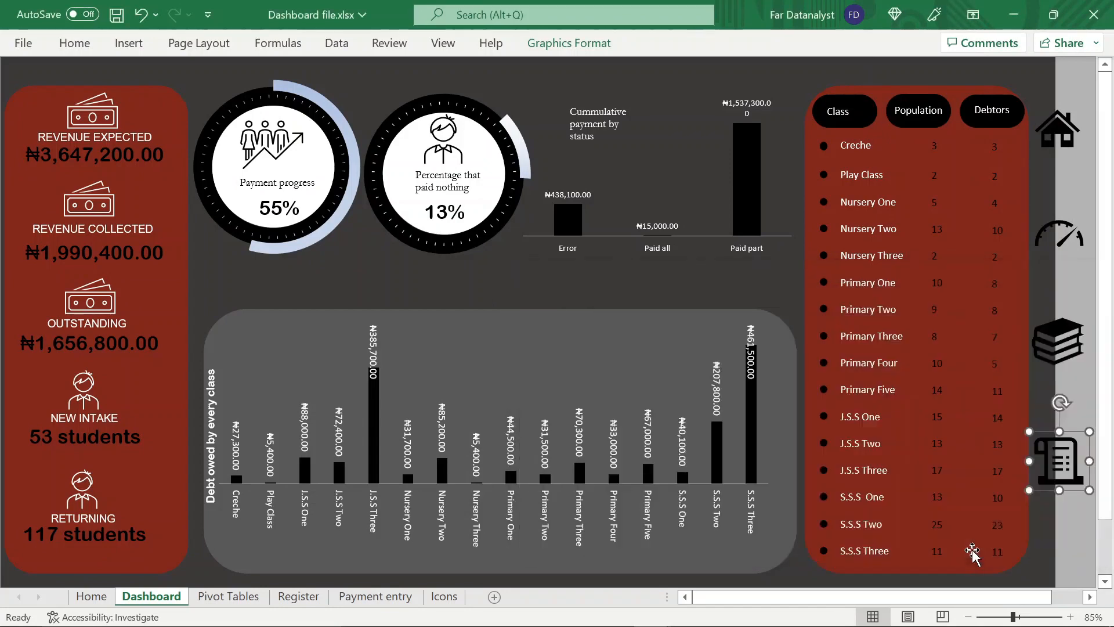
Edit the scroll document icon's hyperlink to add the ScreenTip "Payment entry"
right_click(1058, 471)
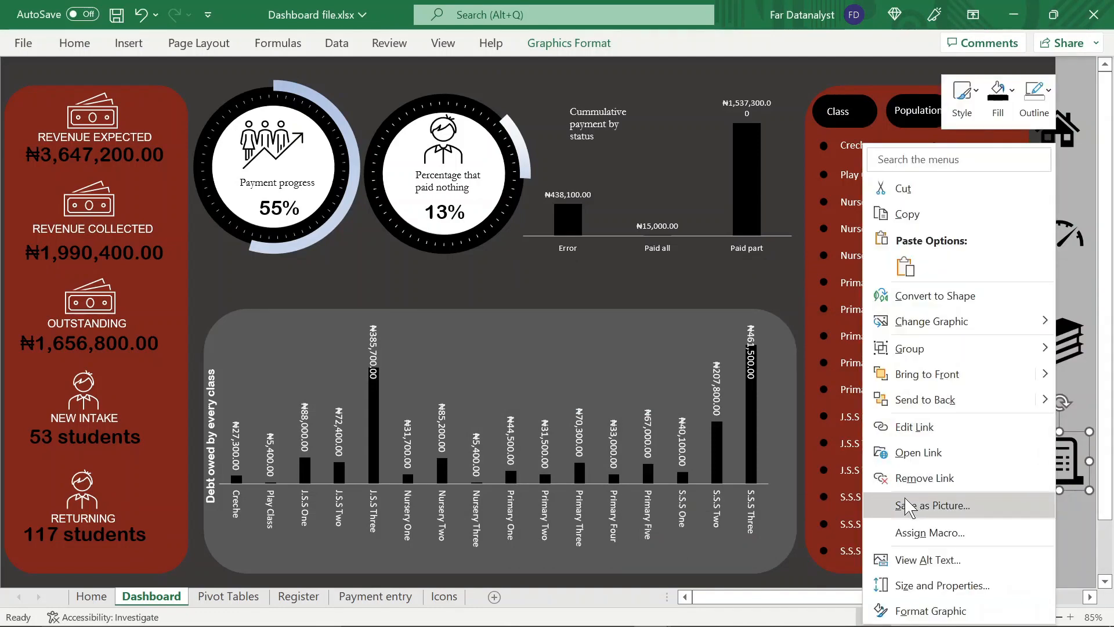
left_click(914, 426)
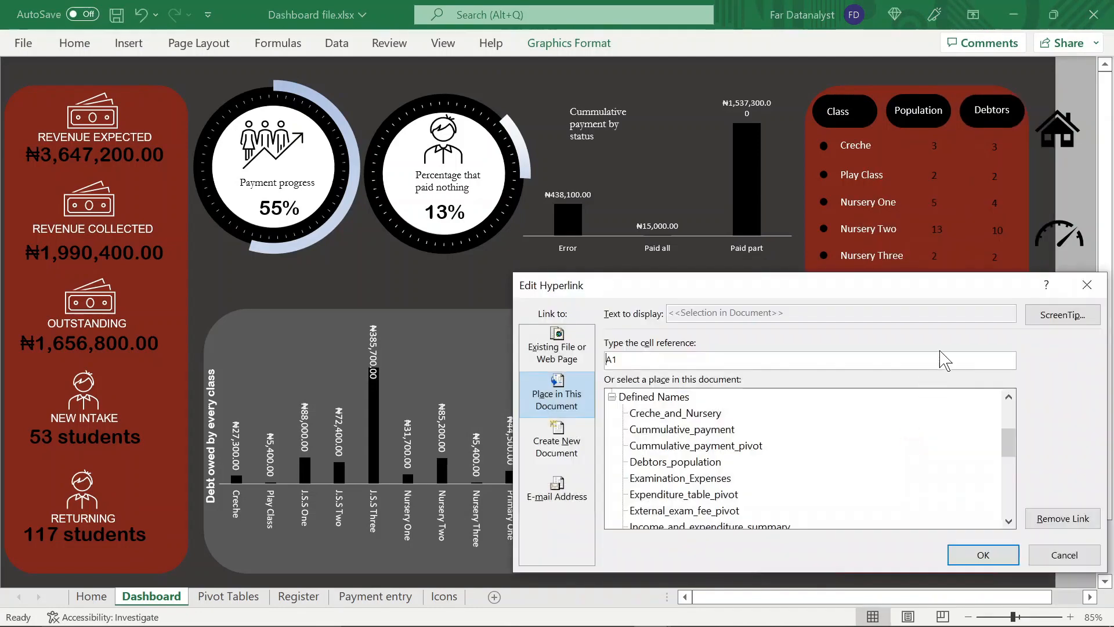
left_click(1059, 315)
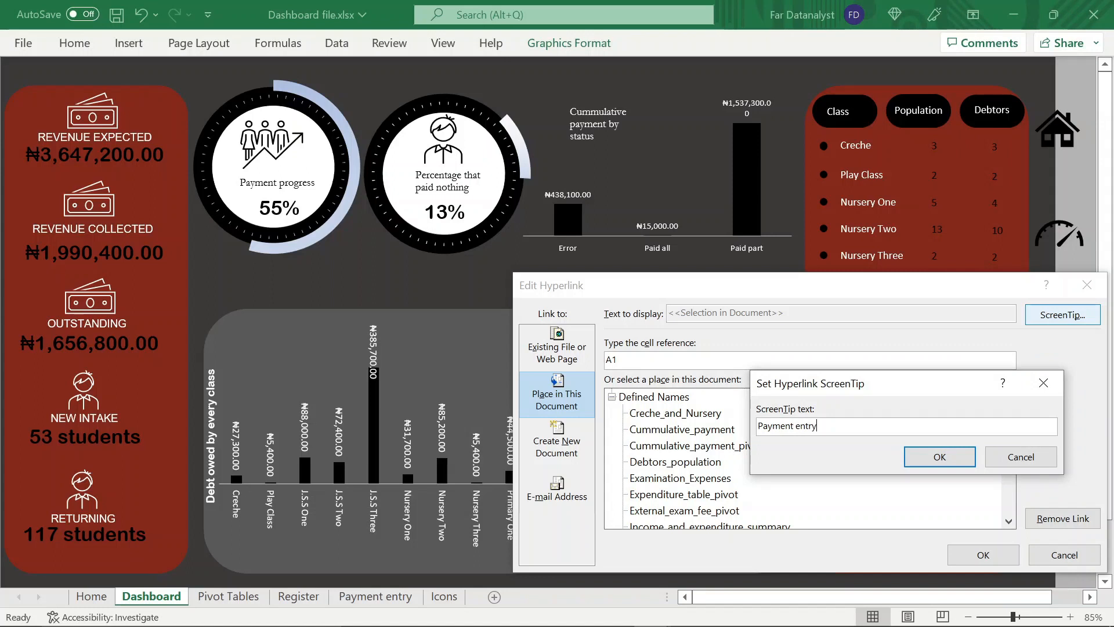
type("Payment entry")
key("Return")
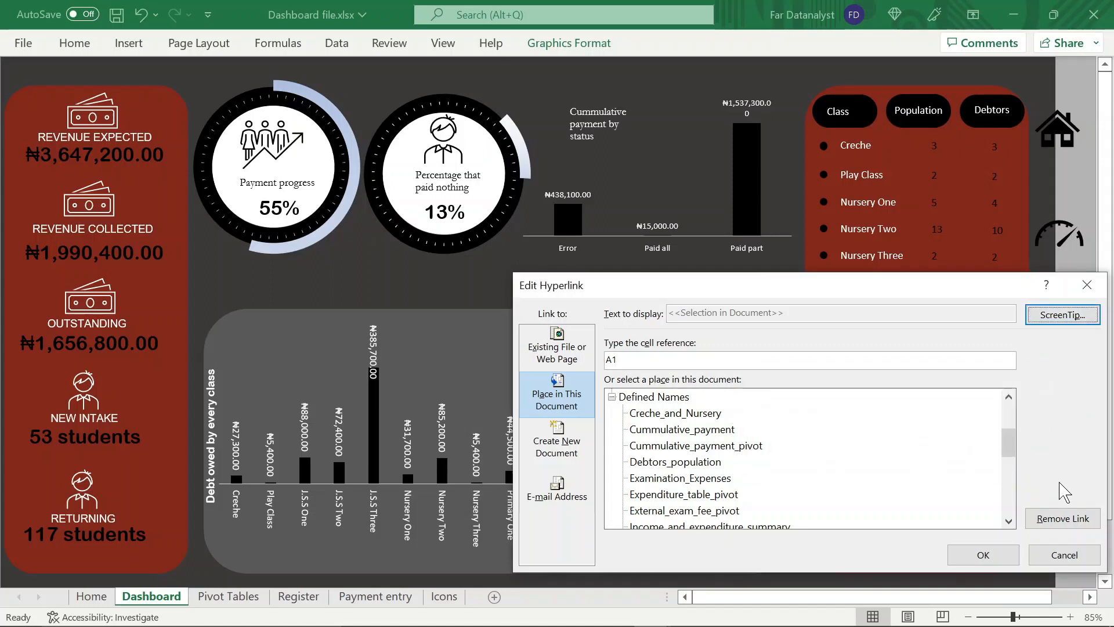
left_click(1014, 552)
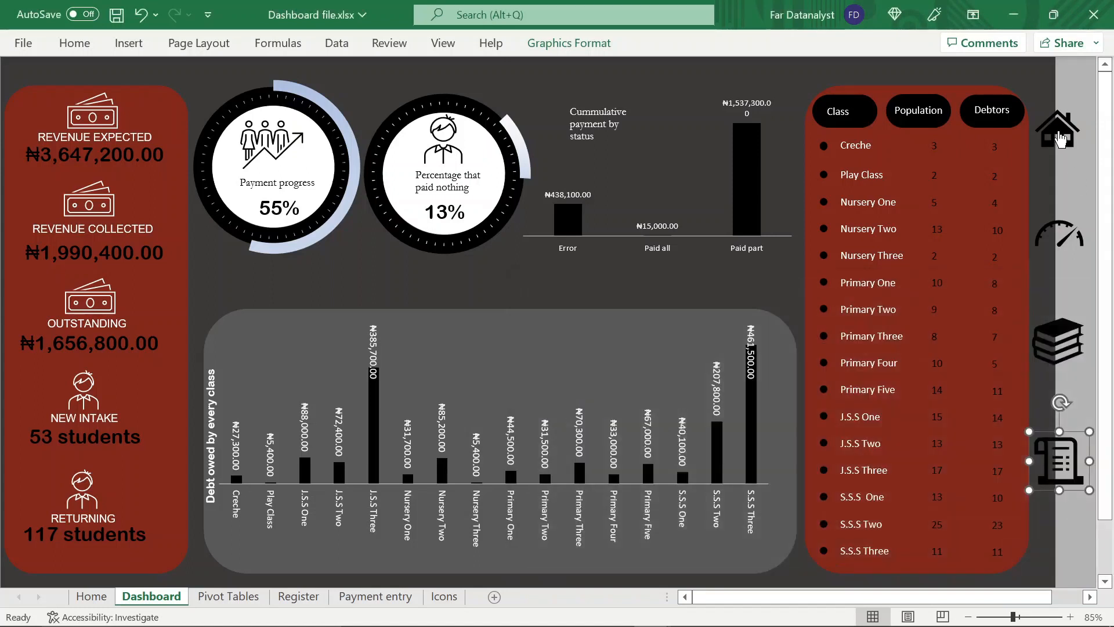
Edit the house icon's hyperlink to add a ScreenTip for the Home sheet, and deselect the icon
right_click(1060, 139)
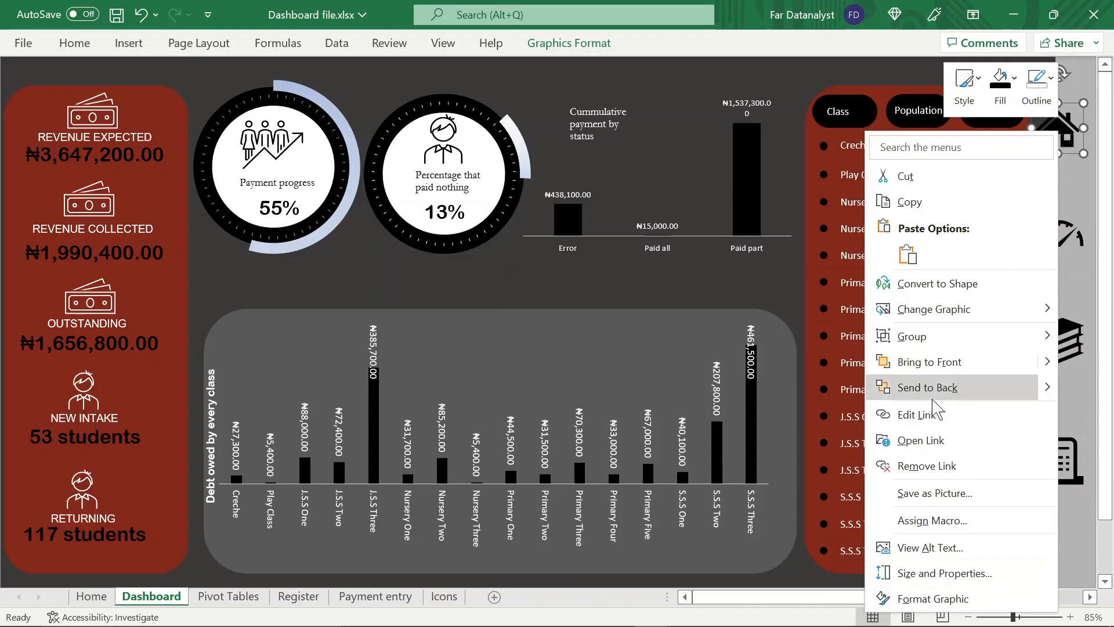
left_click(928, 413)
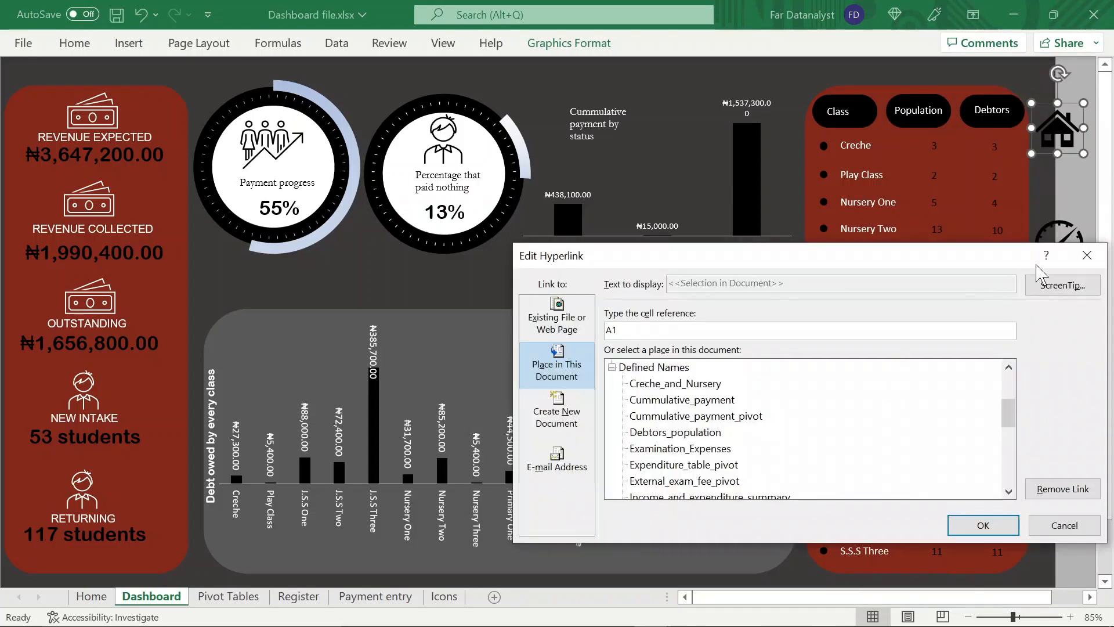
left_click(1056, 285)
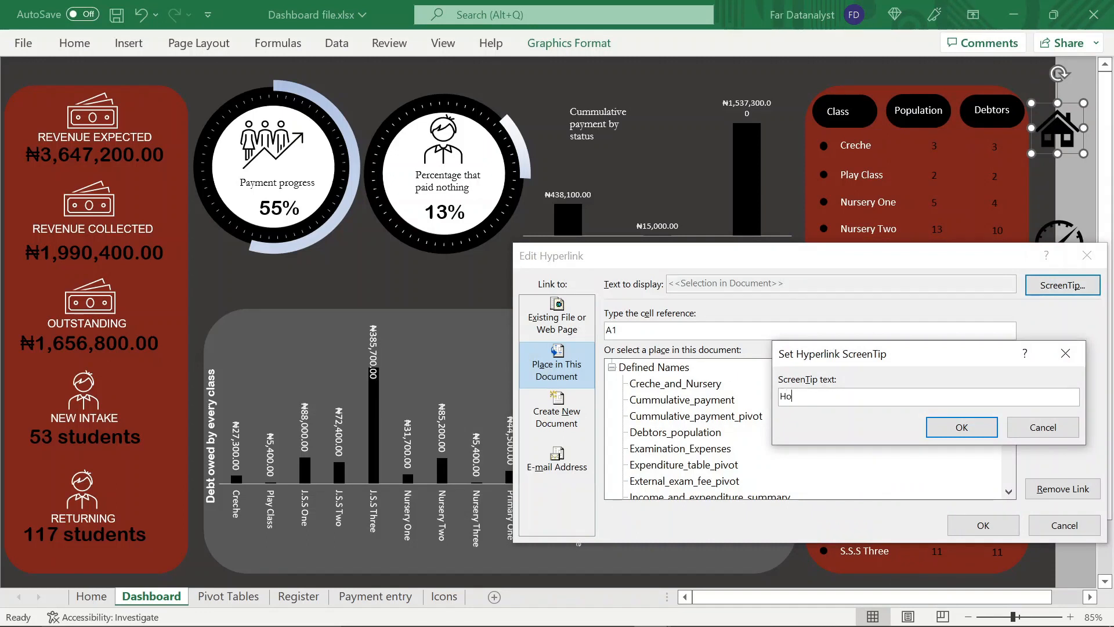
key("Return")
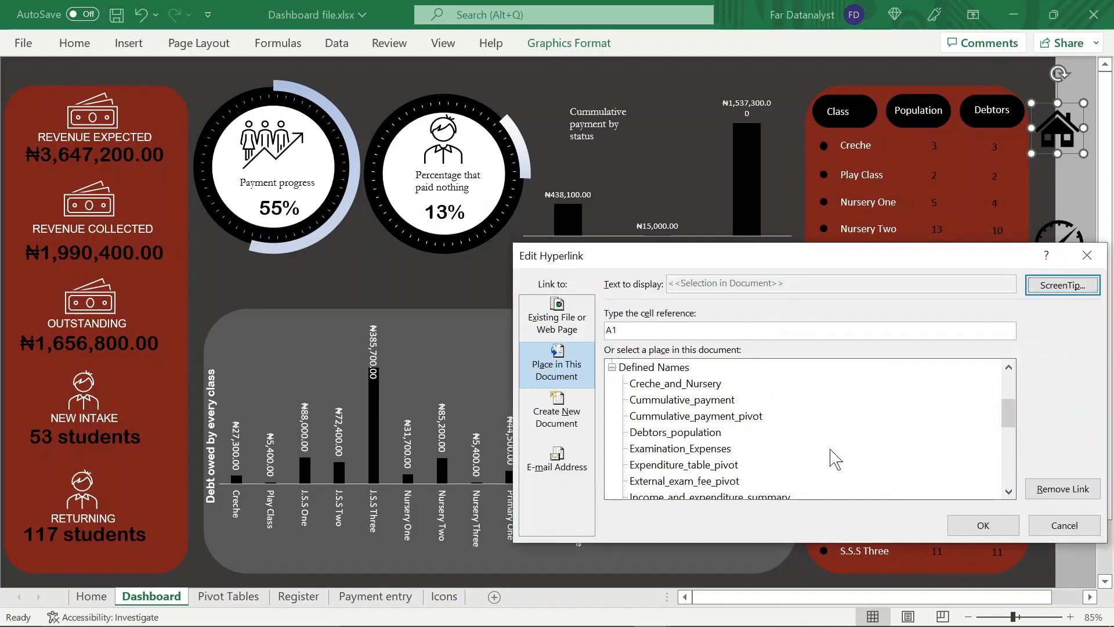
left_click(983, 525)
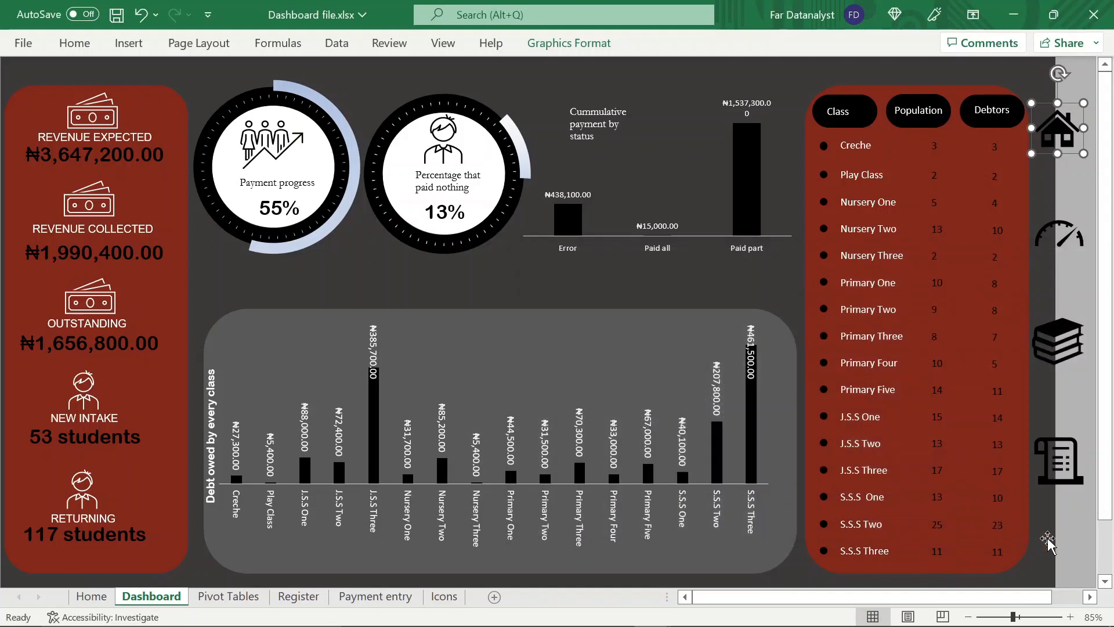
left_click(1052, 546)
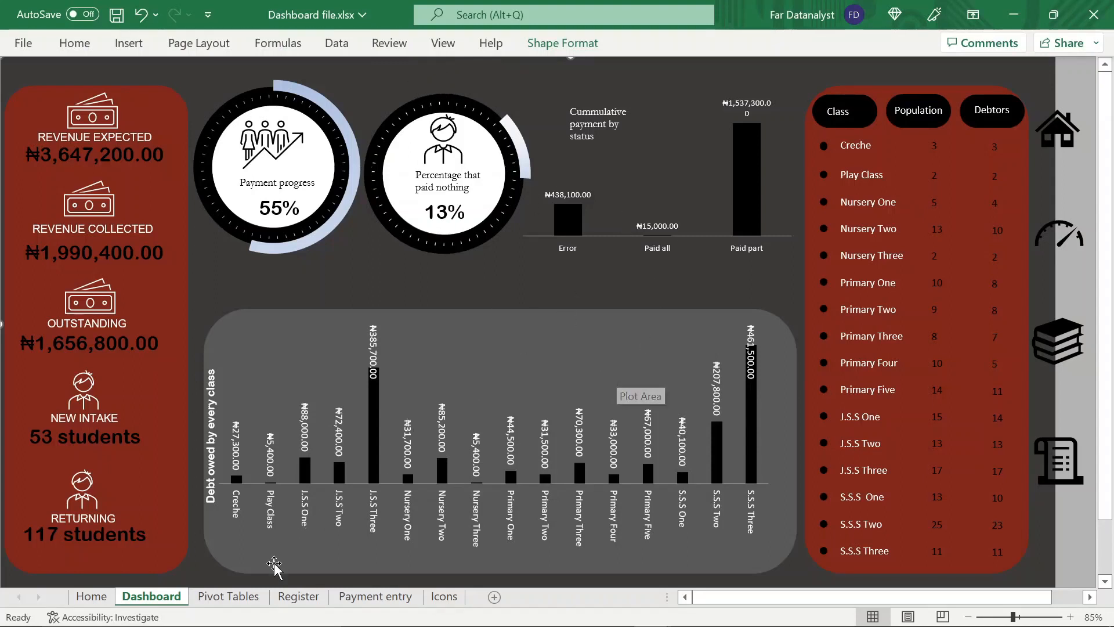
Add a SECTION slicer to the net payable, cumulative payment and outstanding pivot table on the Pivot Tables sheet
left_click(253, 603)
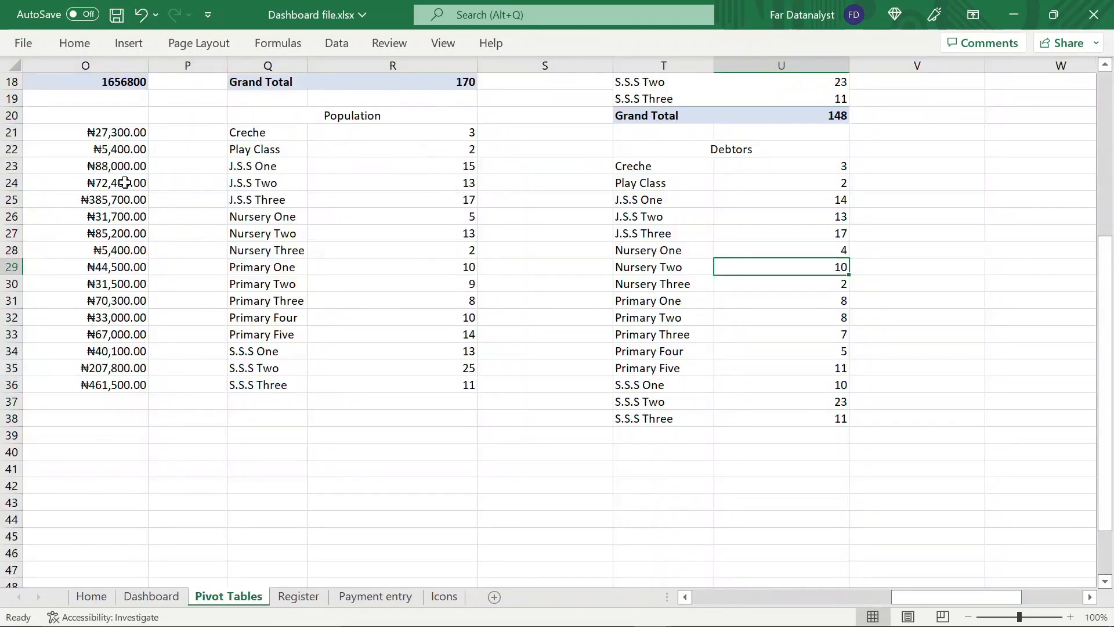
scroll(123, 180, "left", 3)
scroll(122, 180, "up", 6)
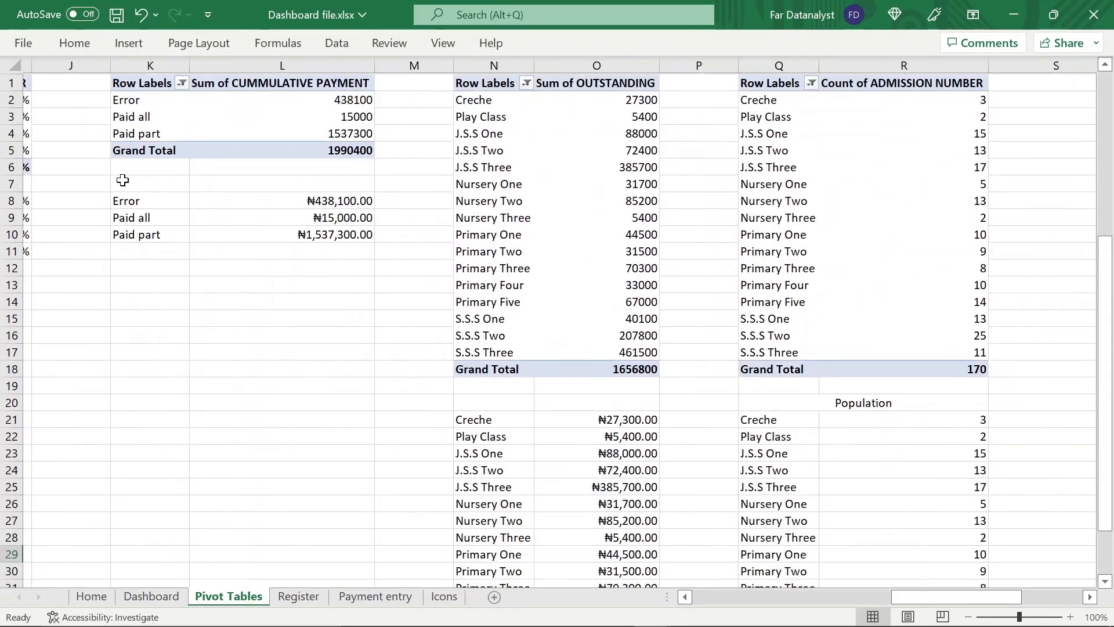
scroll(139, 175, "left", 5)
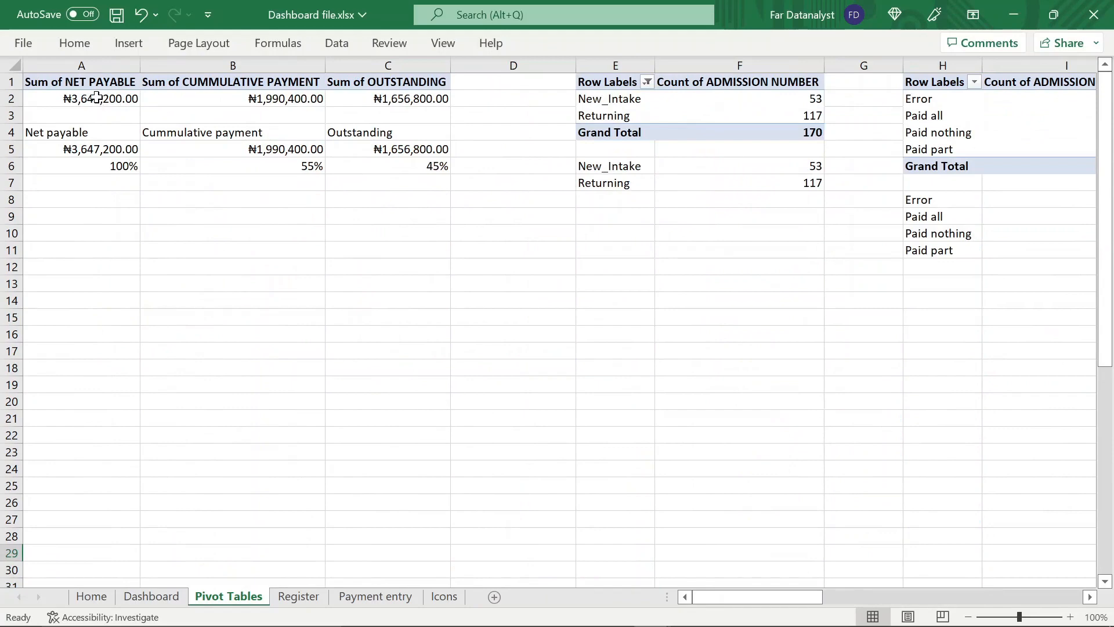
left_click(96, 97)
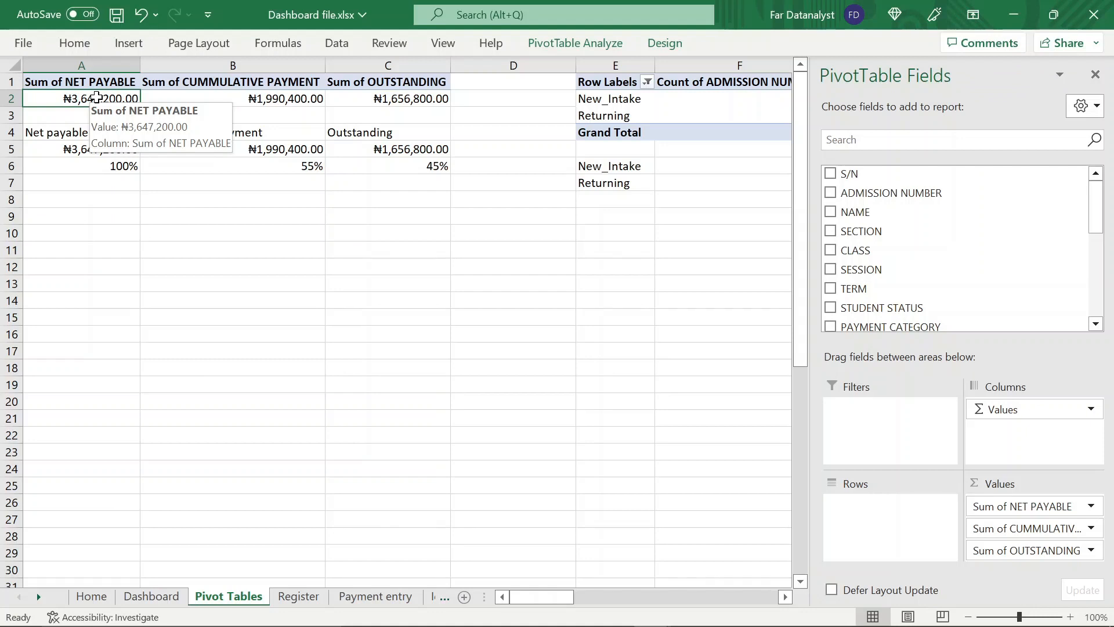
right_click(868, 235)
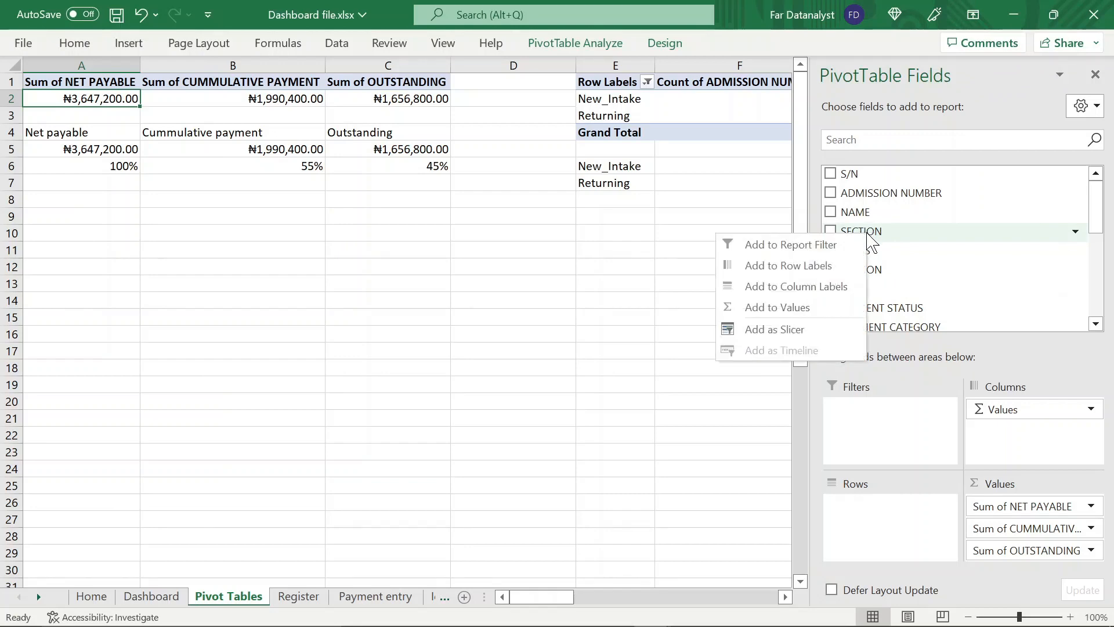
left_click(775, 329)
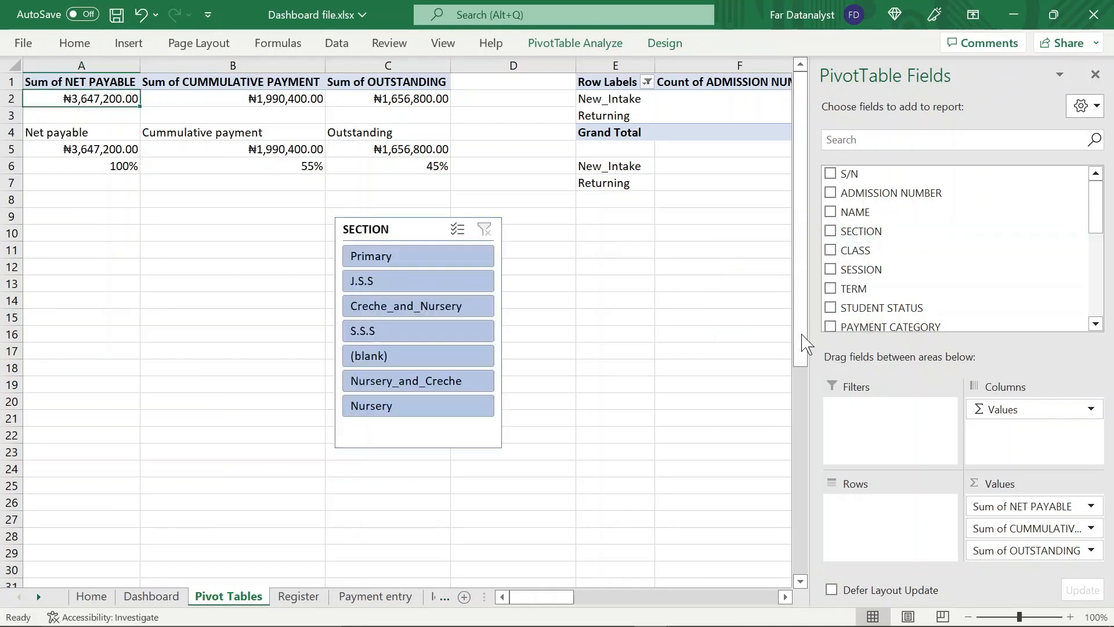
Arrange the SECTION slicer in 7 columns and resize it to about 2.42 cm high and 11.43 cm wide
left_click(426, 438)
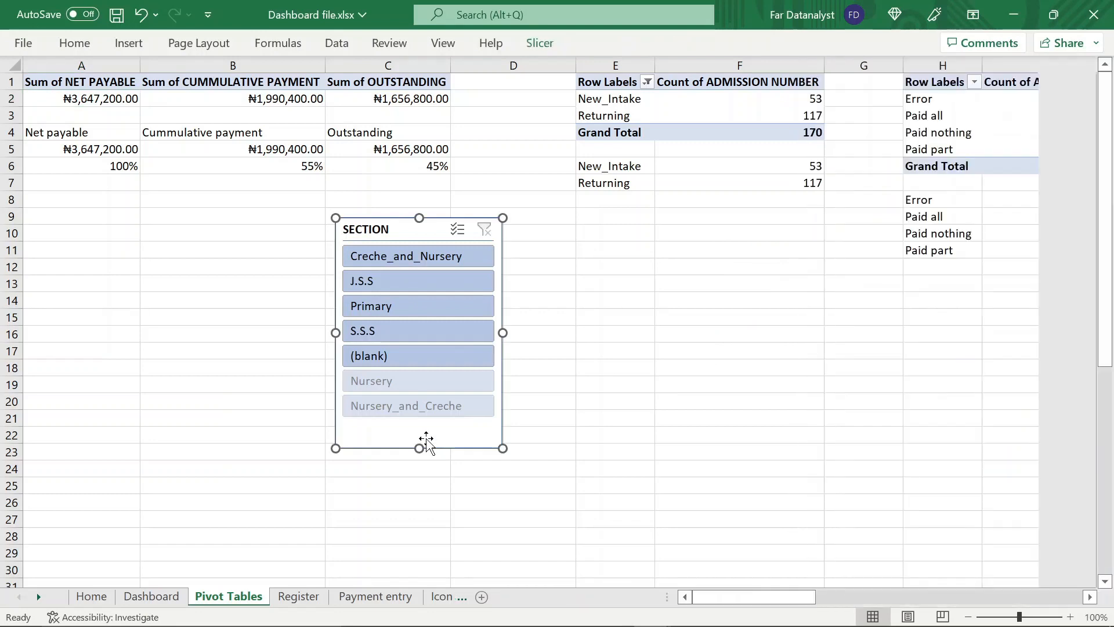
left_click(542, 46)
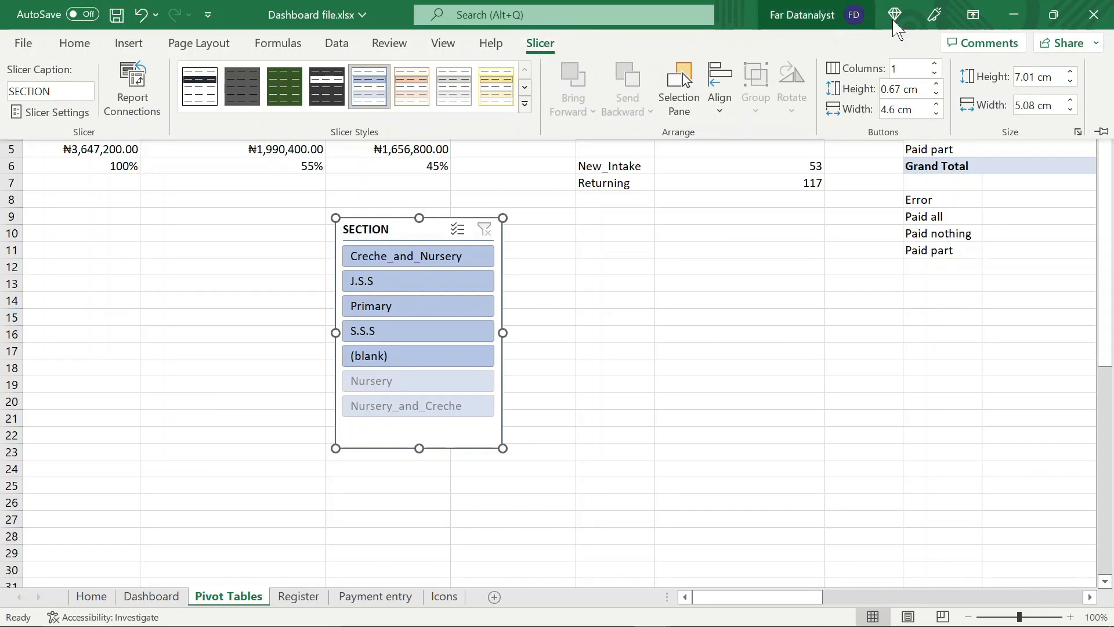
left_click(935, 63)
left_click(935, 63)
left_click(935, 63)
left_click(935, 63)
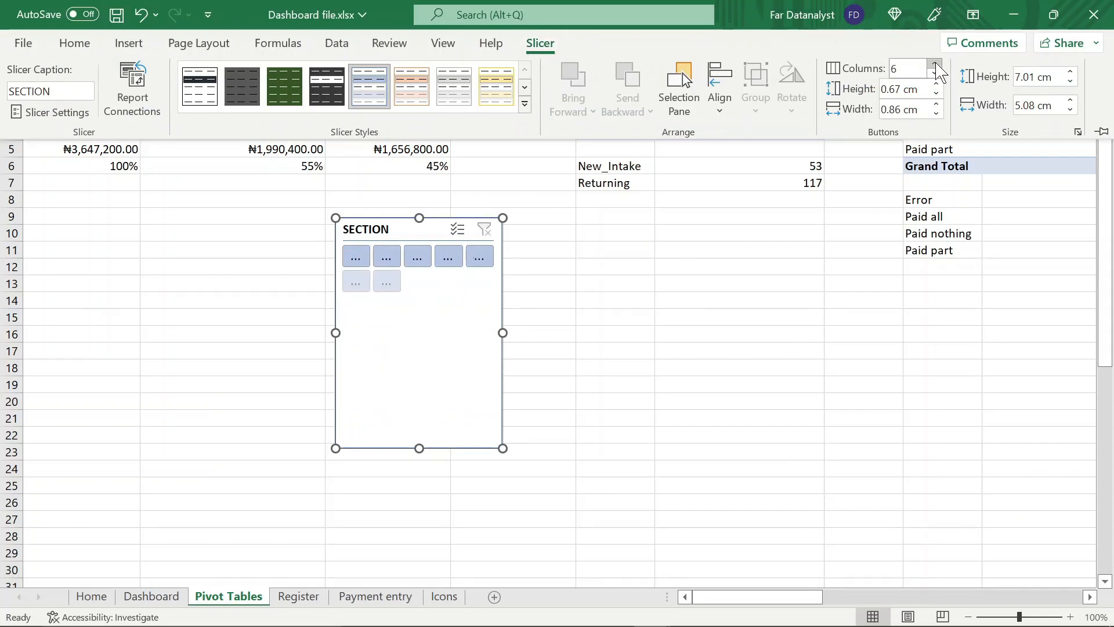
left_click(935, 64)
left_click(935, 63)
left_click_drag(419, 449, 419, 298)
left_click_drag(503, 257, 712, 257)
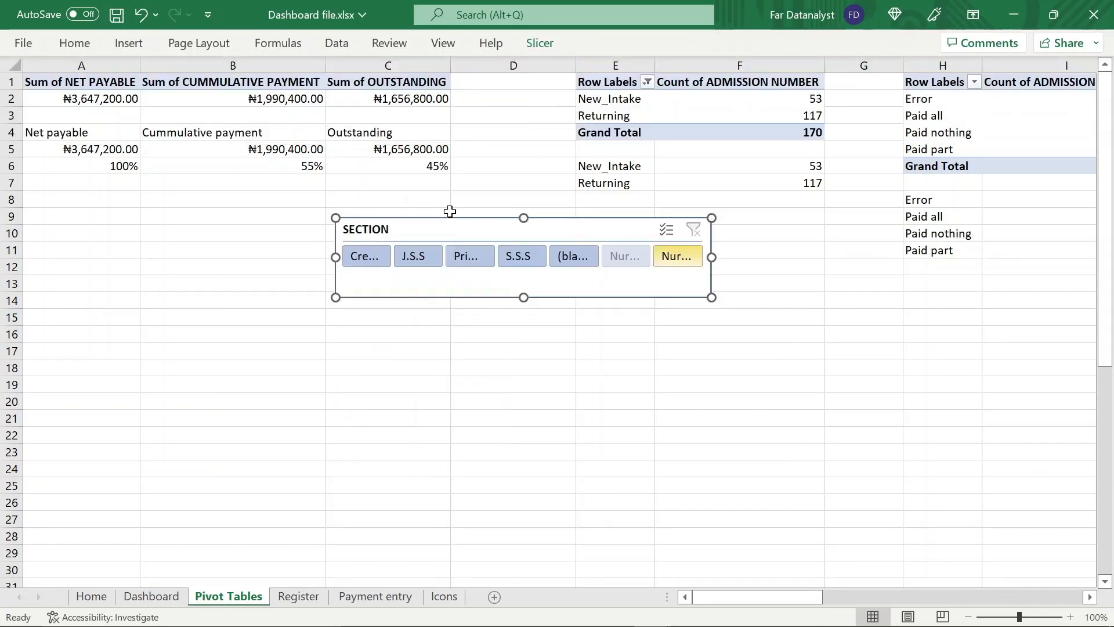
Turn off the SECTION slicer's header, hide items with no data, and resize it to about 1.45 cm high and 13.85 cm wide
double_click(541, 44)
left_click(52, 112)
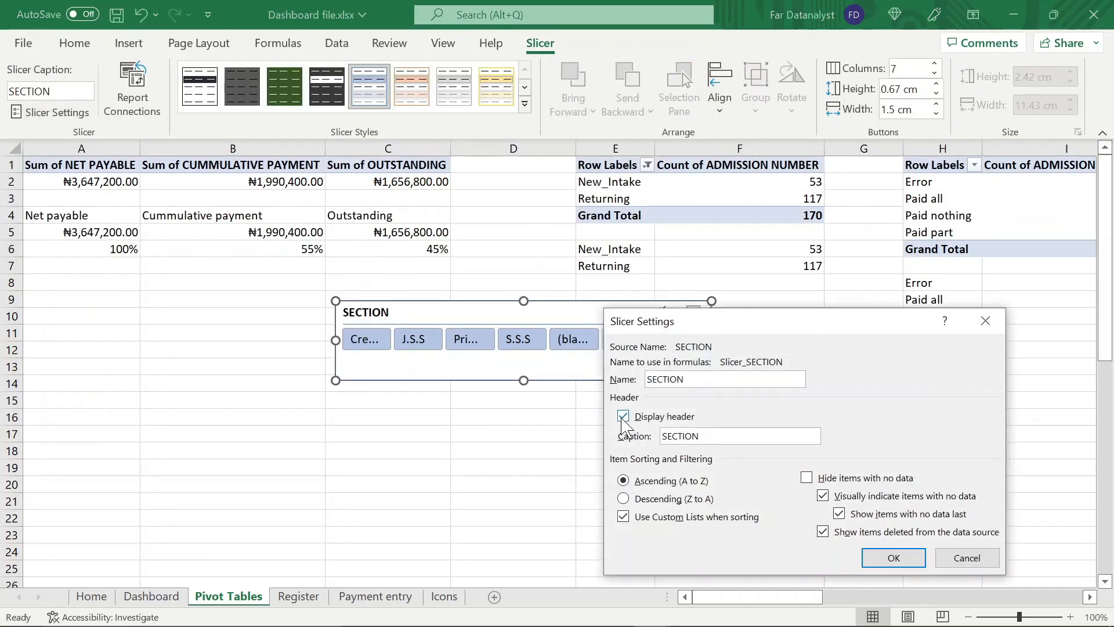
left_click(623, 416)
left_click(813, 479)
left_click(894, 557)
left_click_drag(524, 381, 523, 348)
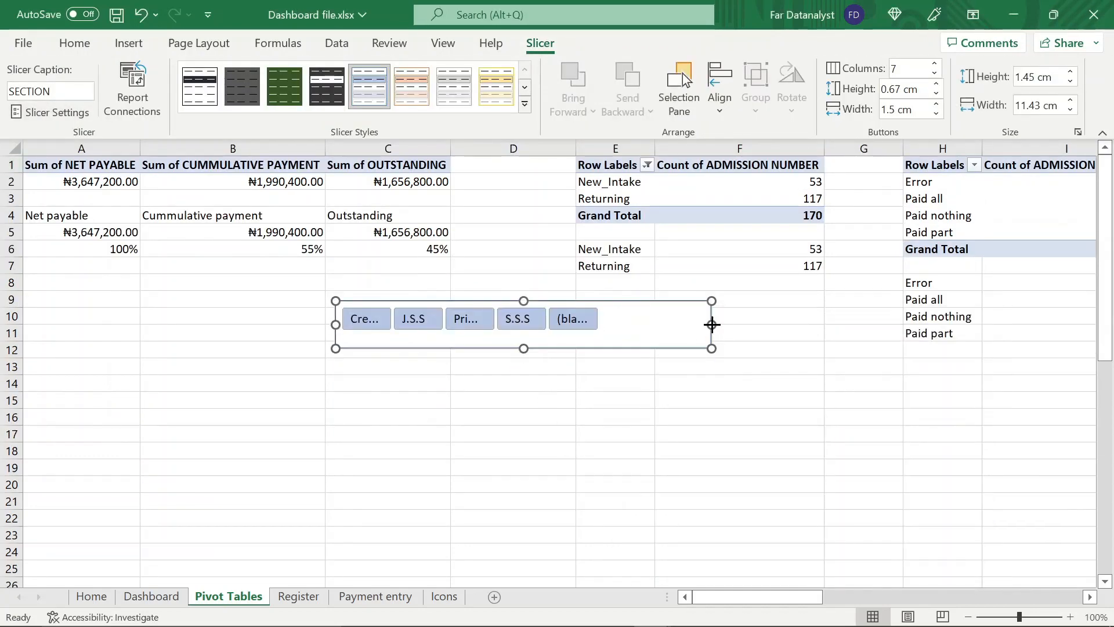
left_click_drag(712, 325, 792, 326)
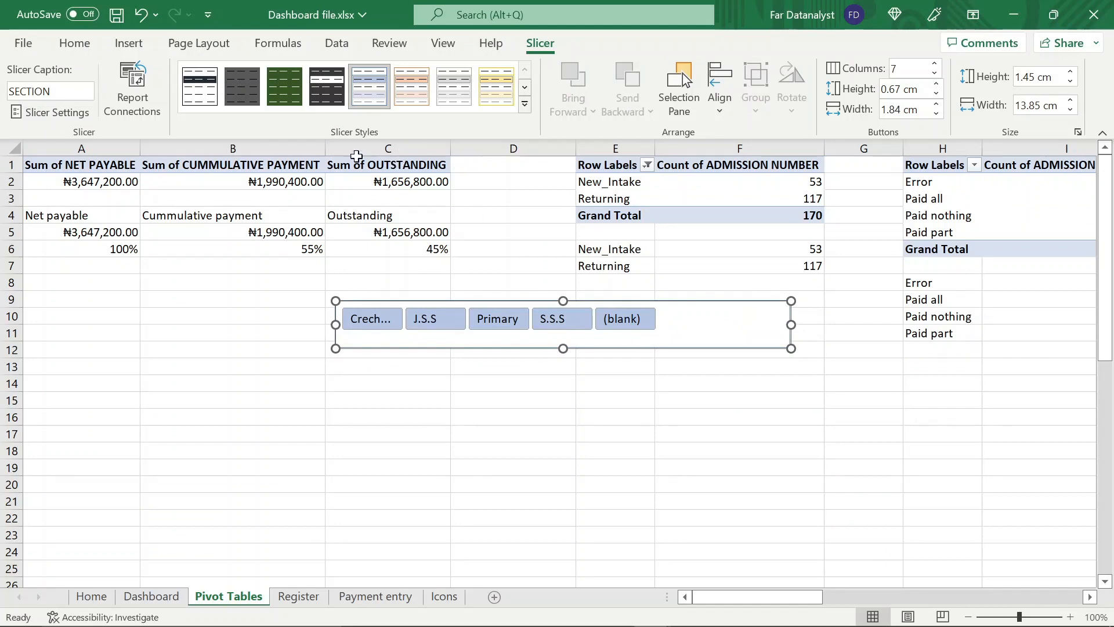
Apply the dark style with white buttons to the SECTION slicer and widen it to about 29.93 cm
left_click(326, 86)
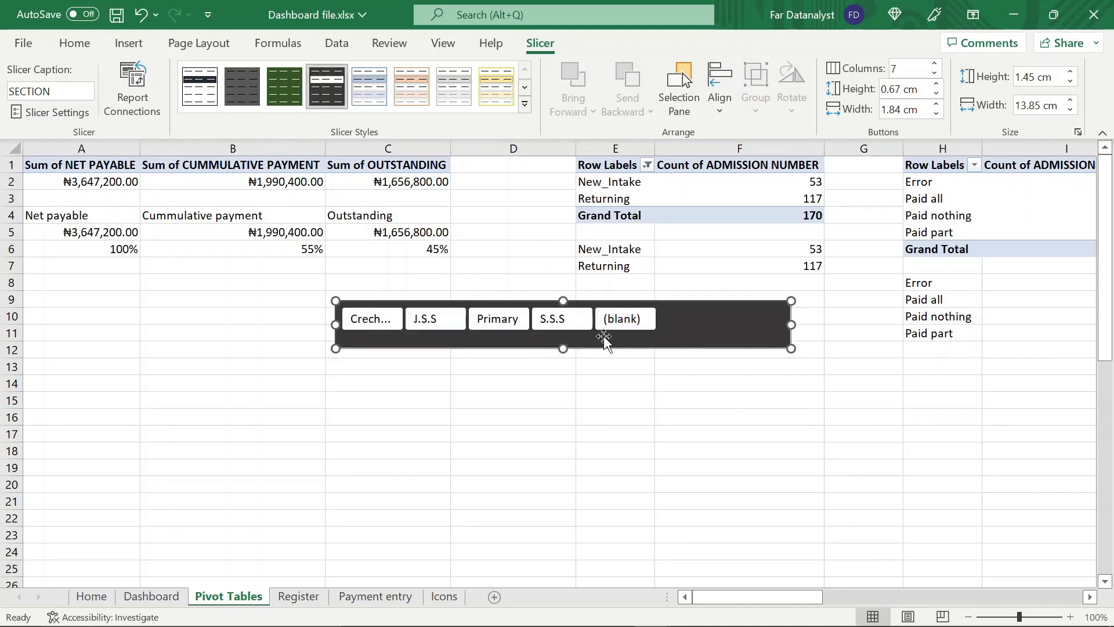
left_click_drag(793, 325, 1054, 325)
left_click_drag(343, 328, 129, 325)
left_click_drag(1055, 325, 1111, 326)
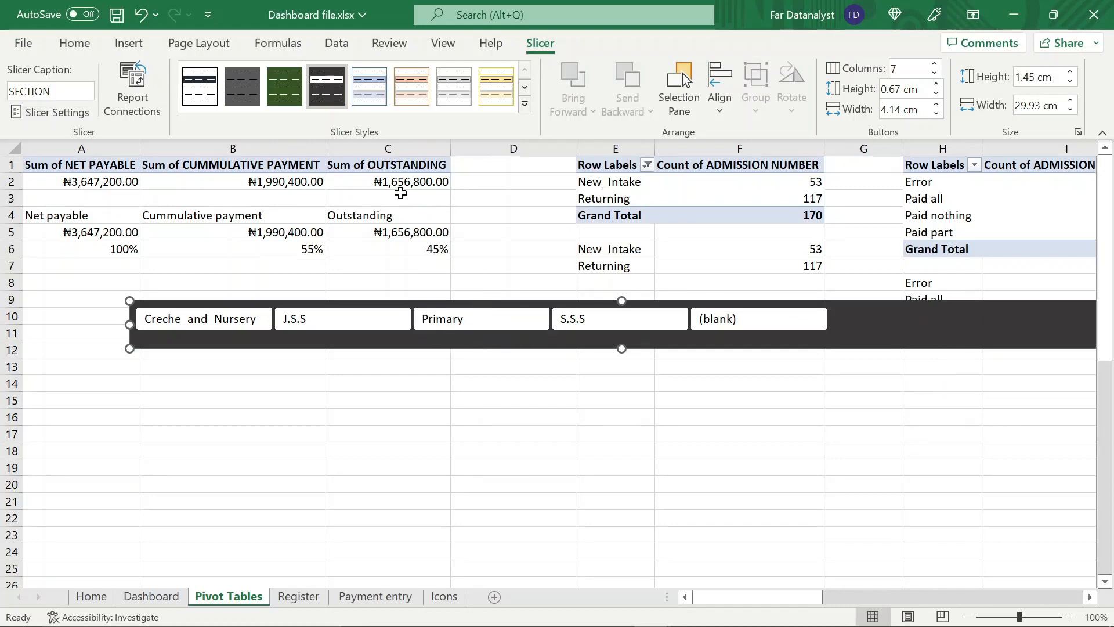
In the SECTION slicer's report connections, include PivotTable1, PivotTable3 and PivotTable4 of the Analysis sheet
left_click(386, 181)
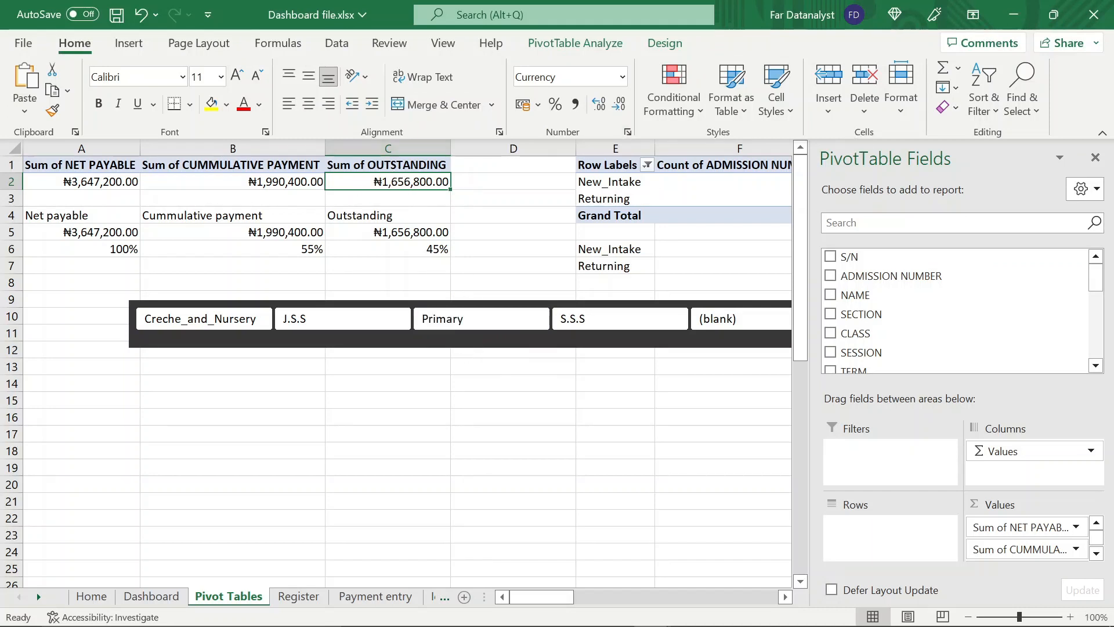
left_click(1095, 157)
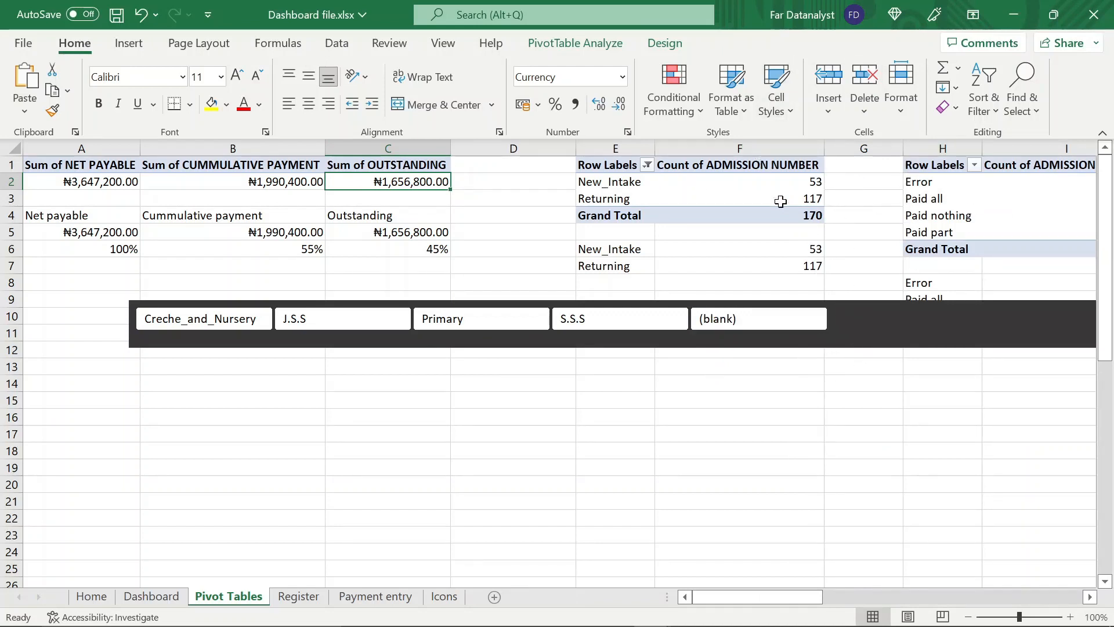
left_click(580, 343)
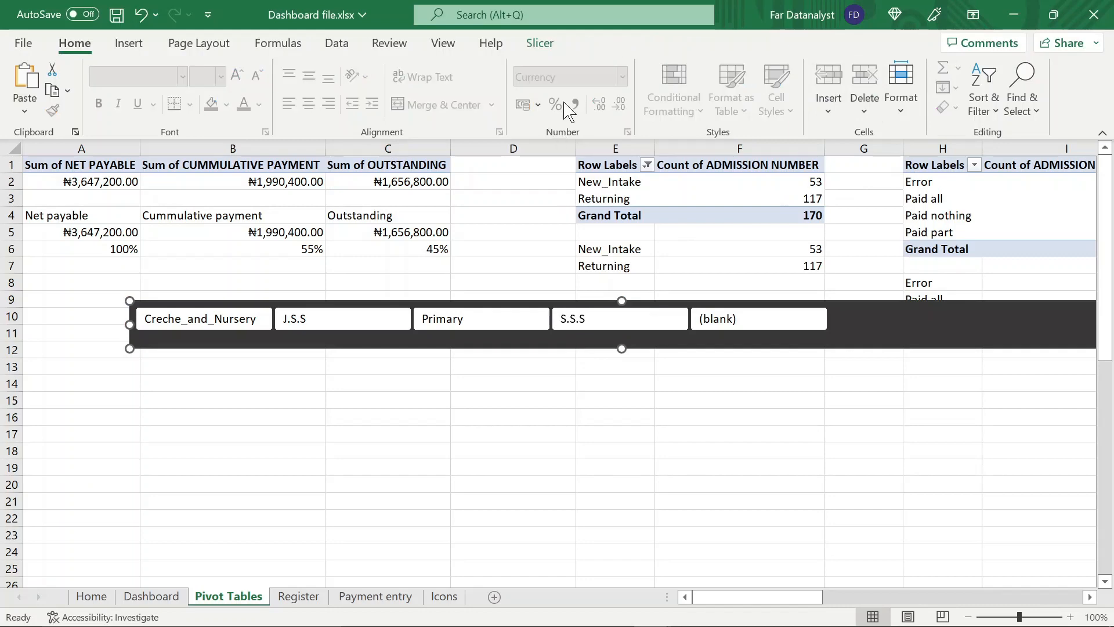
left_click(535, 46)
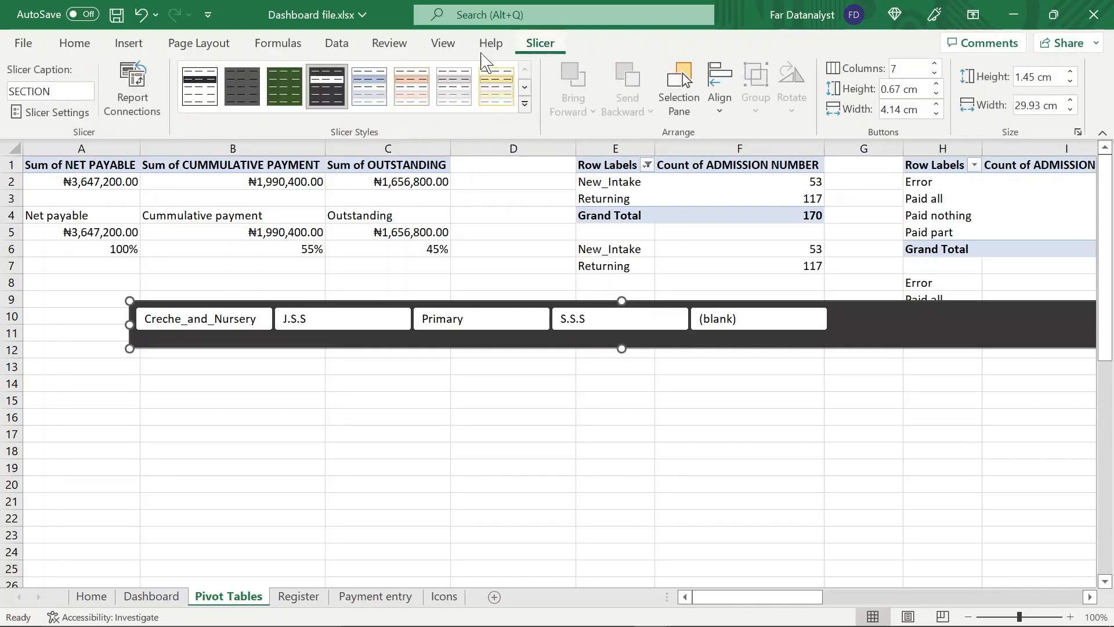
left_click(133, 90)
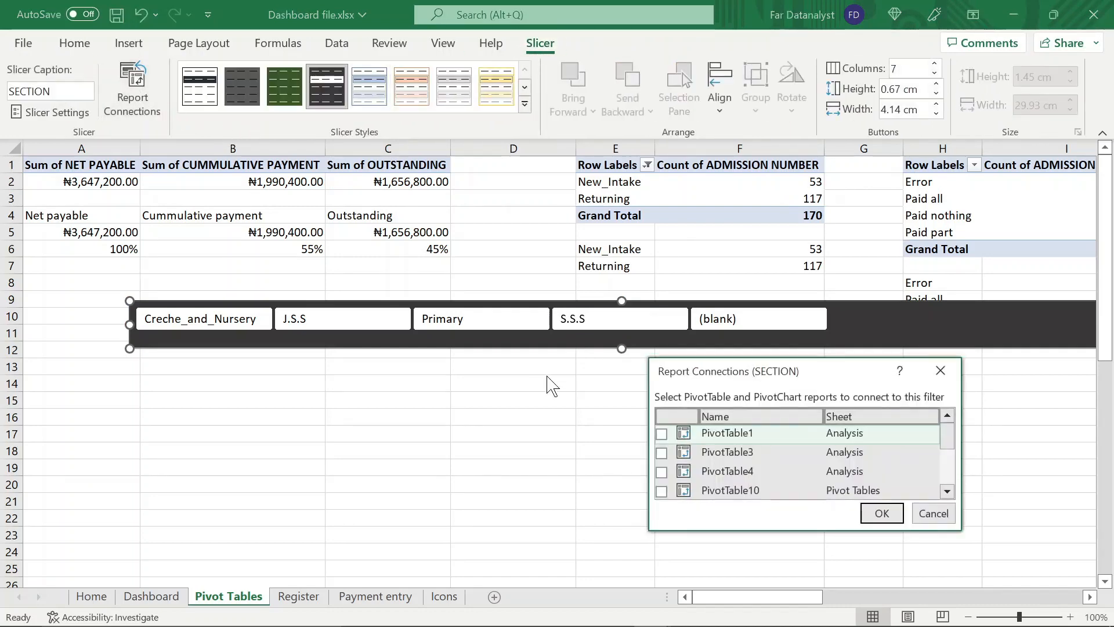
left_click(662, 452)
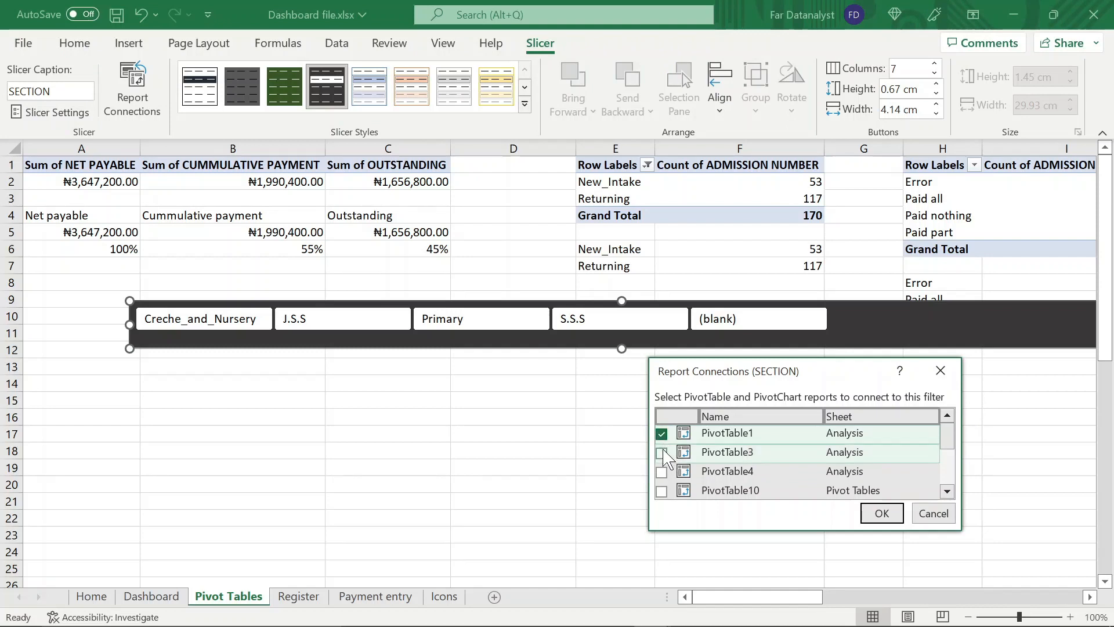
left_click(662, 471)
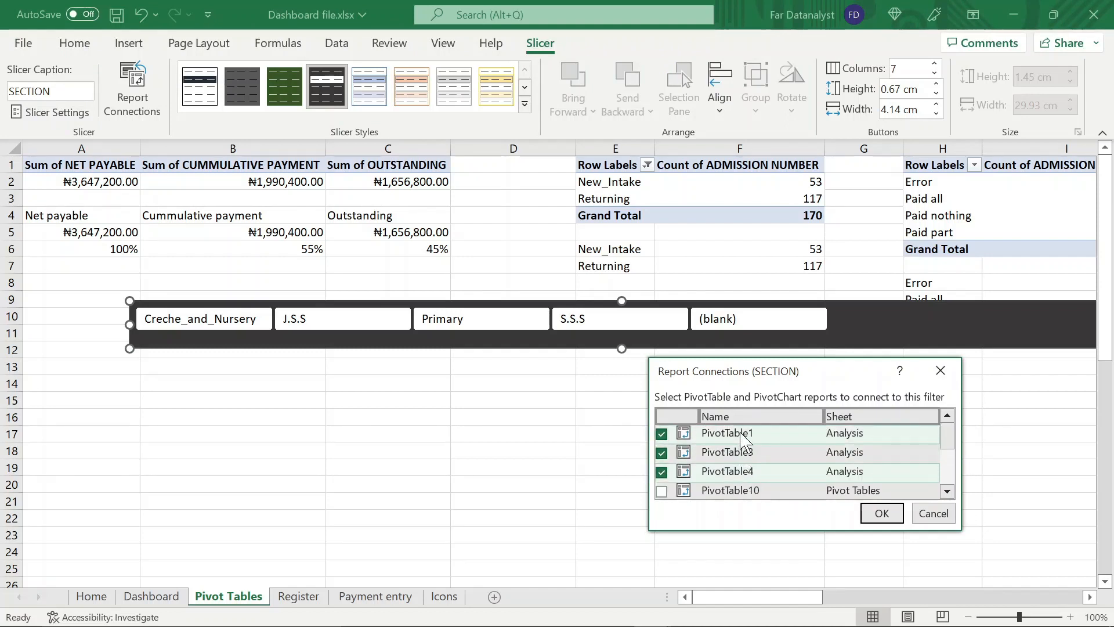
scroll(741, 469, "down", 2)
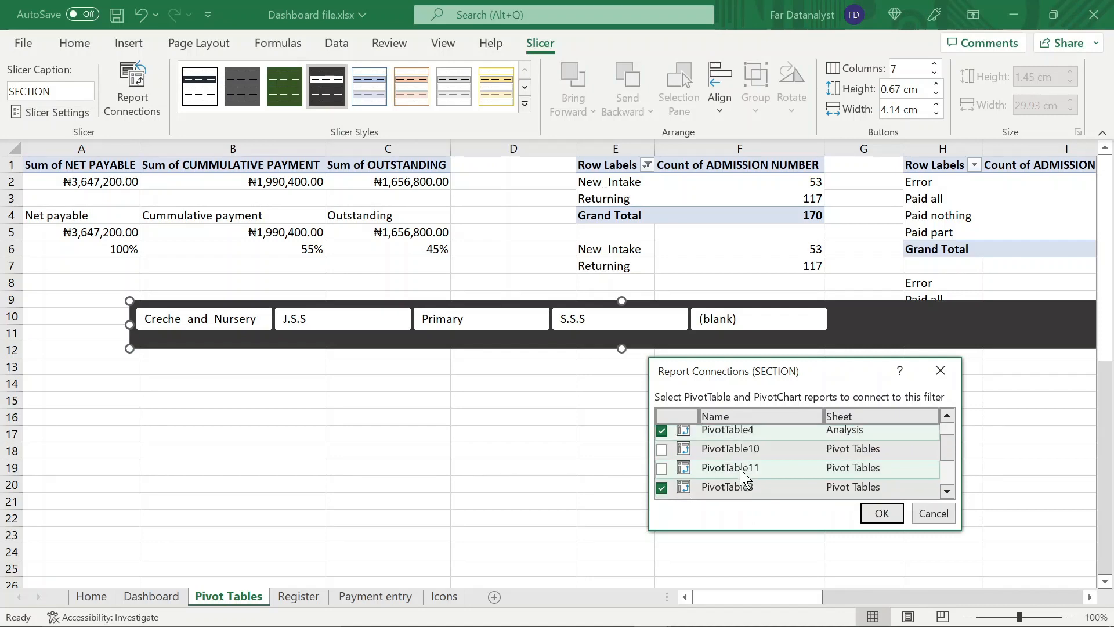
scroll(741, 469, "up", 2)
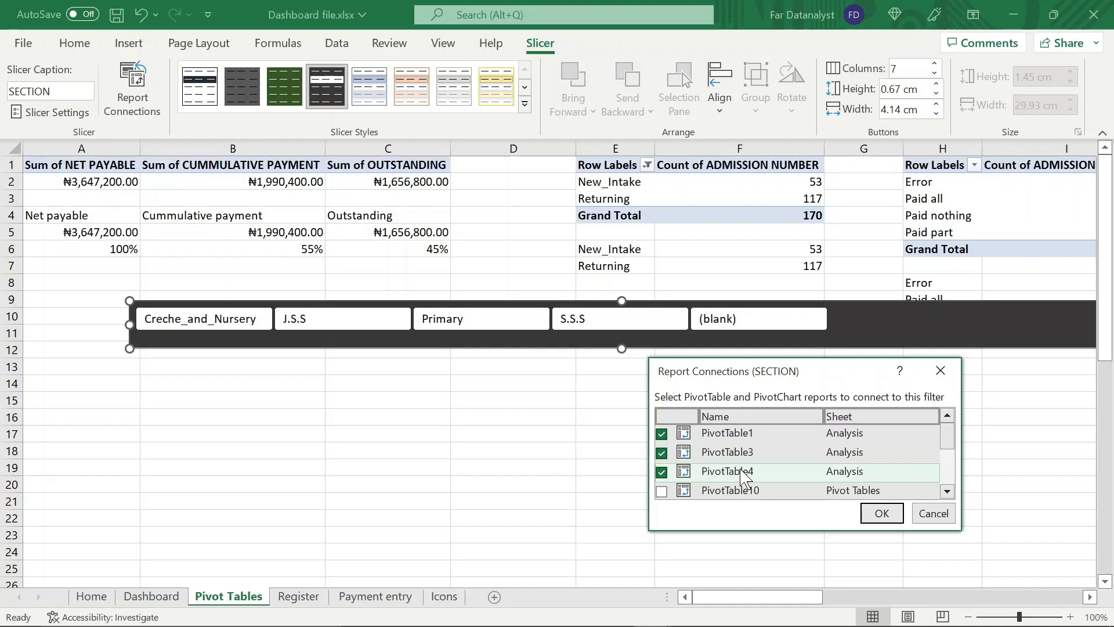
Connect the SECTION slicer also to PivotTable10, PivotTable11, PivotTable4, PivotTable5, PivotTable7 and PivotTable9 of the Pivot Tables sheet
scroll(744, 473, "down", 2)
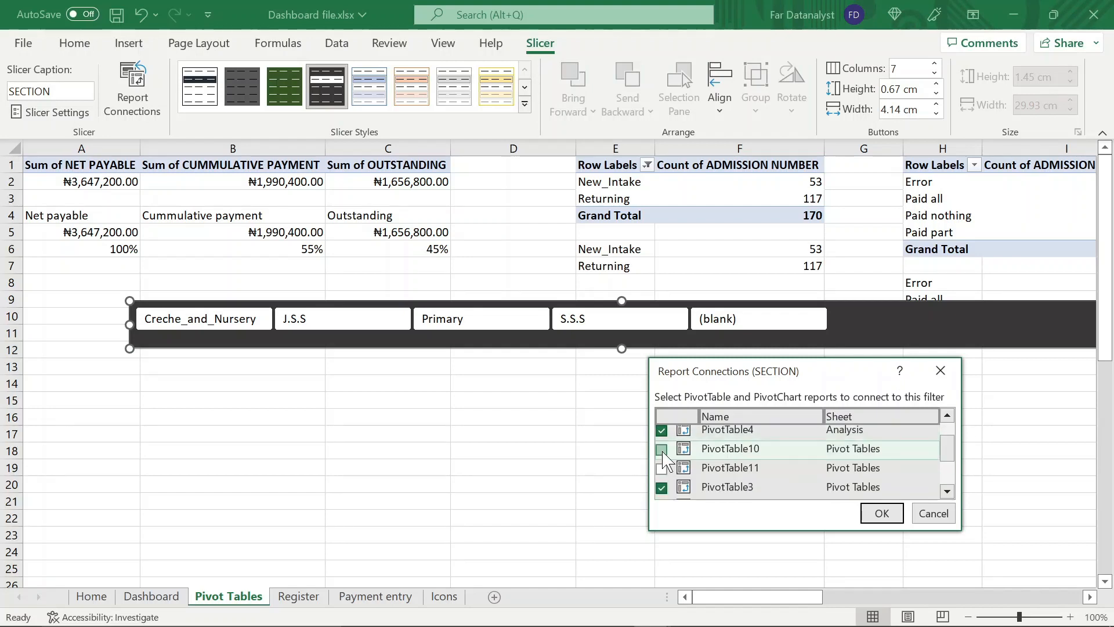
left_click(661, 450)
left_click(662, 469)
scroll(665, 471, "down", 4)
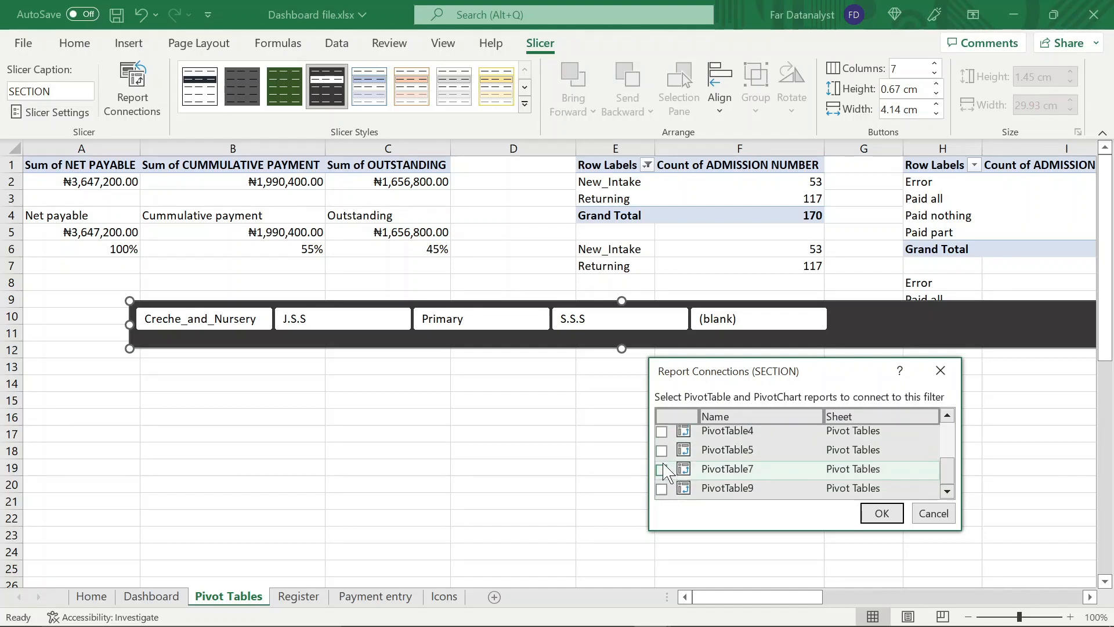
left_click(663, 434)
scroll(663, 436, "up", 2)
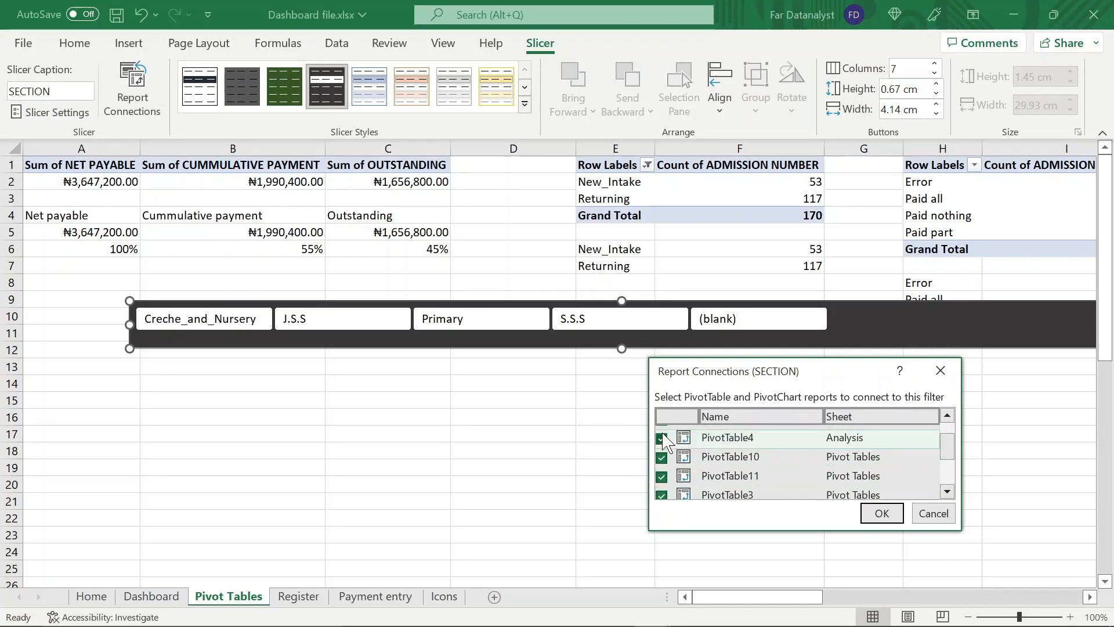
scroll(664, 442, "down", 1)
scroll(666, 492, "down", 2)
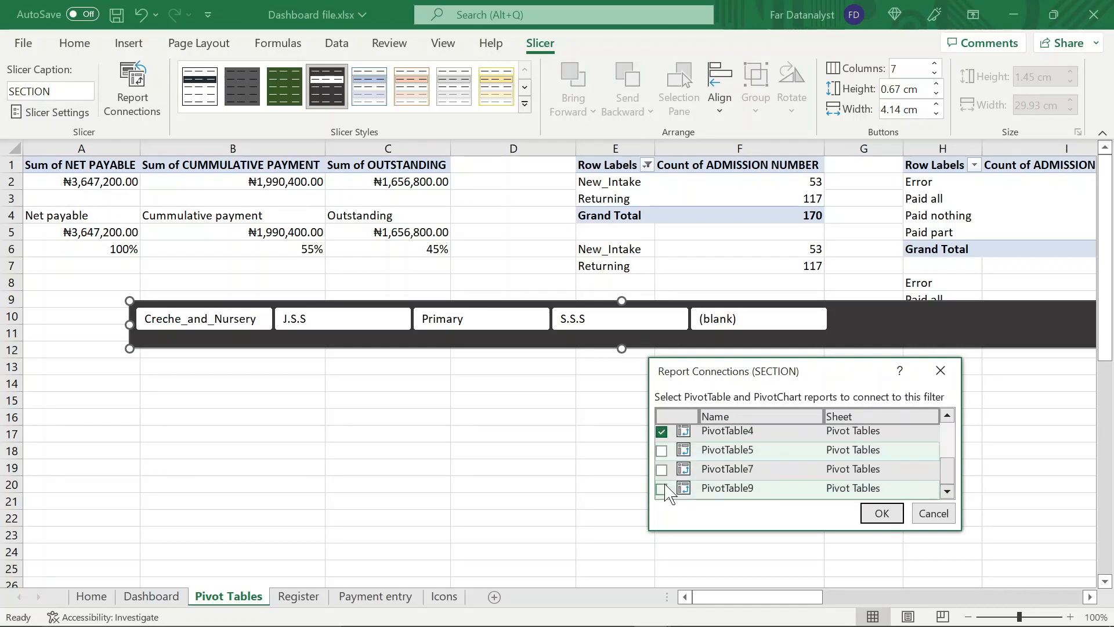
left_click(662, 469)
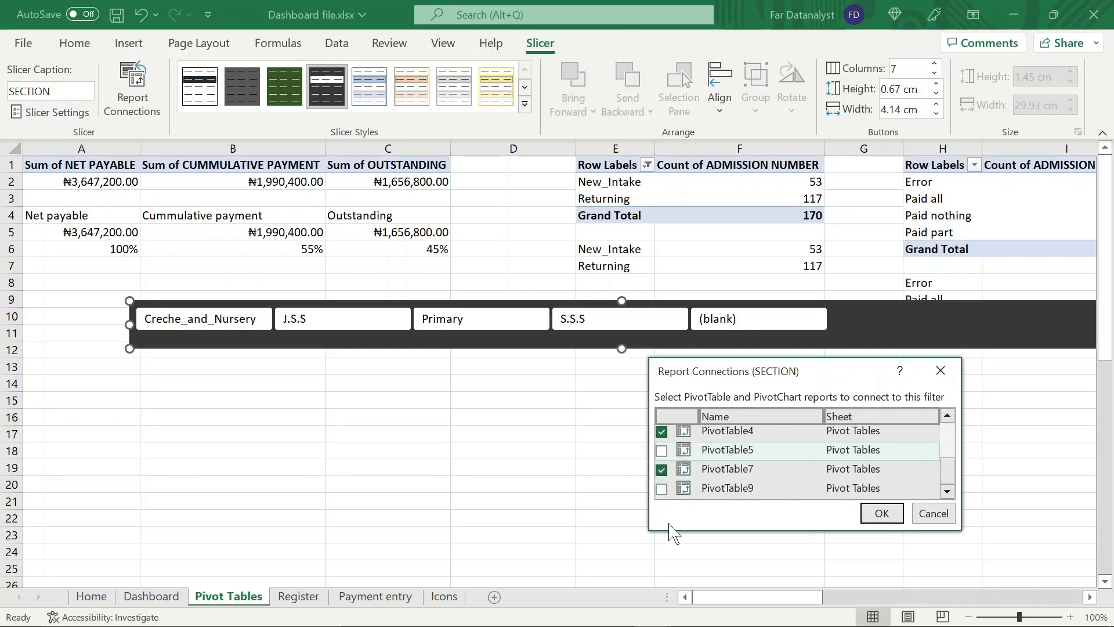
left_click(662, 488)
left_click(662, 450)
left_click(881, 514)
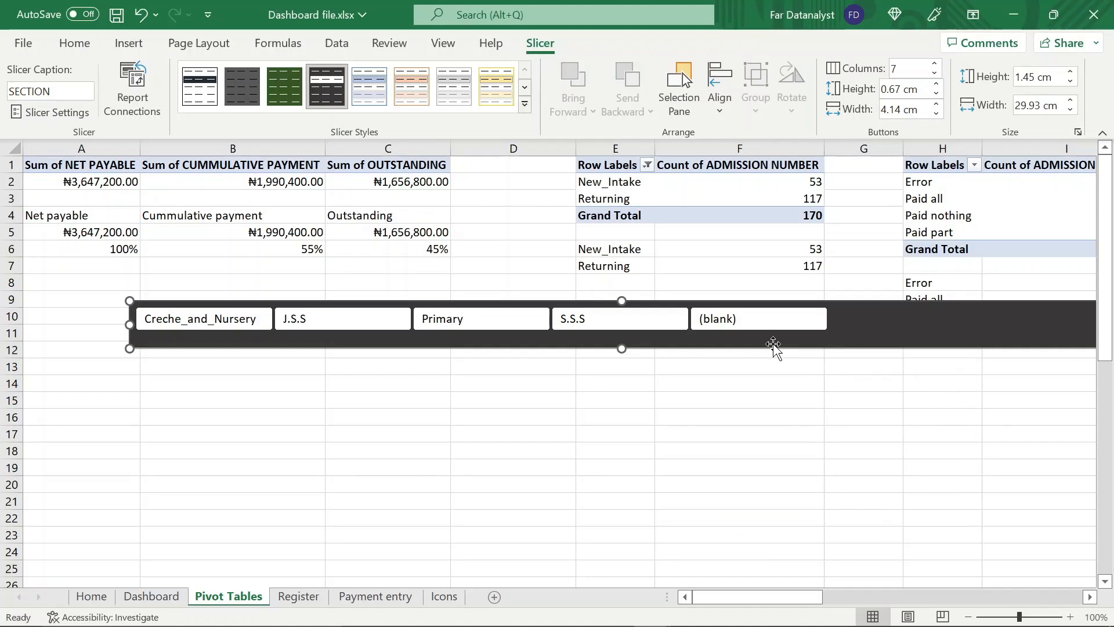
Move the SECTION slicer to the Dashboard sheet, place it above the charts beside the red revenue card, and reduce its height slightly
key("Delete")
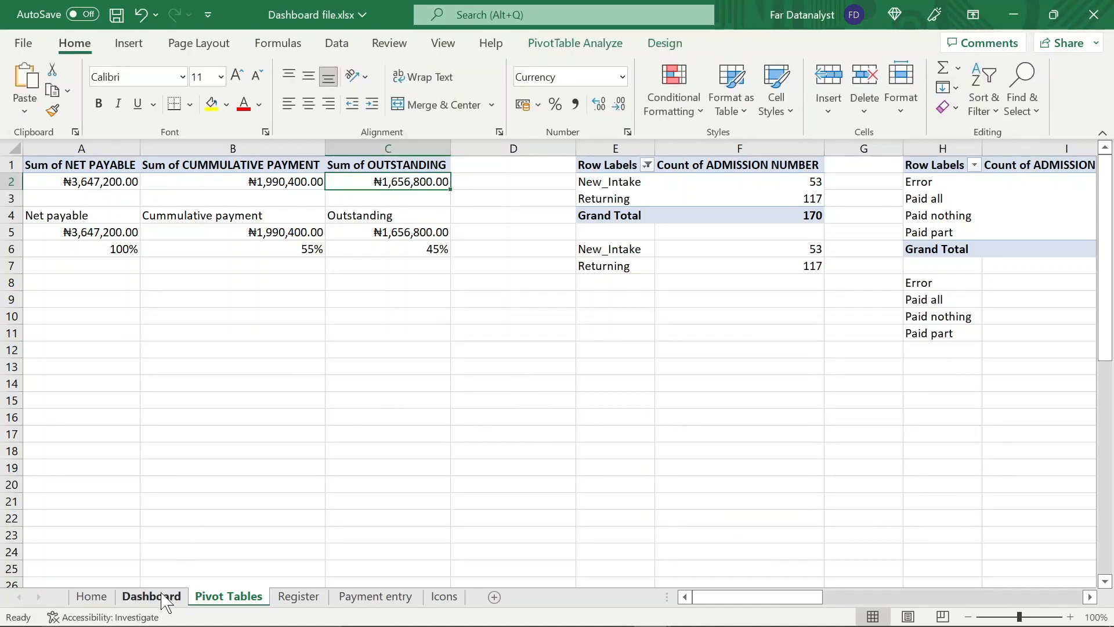
key("ctrl+Page_Up")
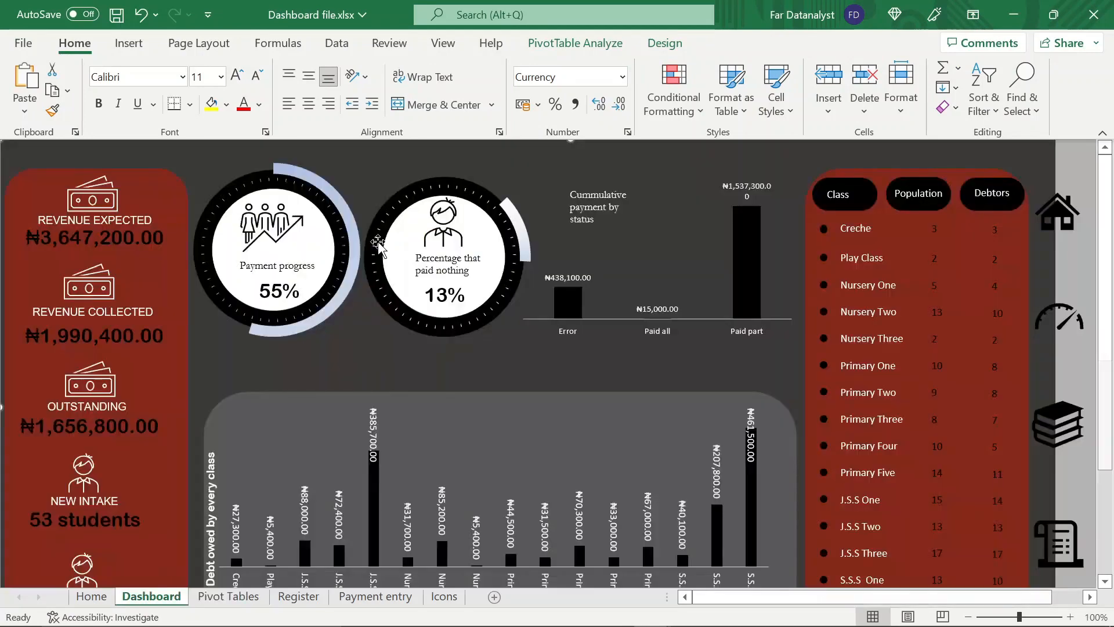
left_click(409, 161)
key("ctrl+v")
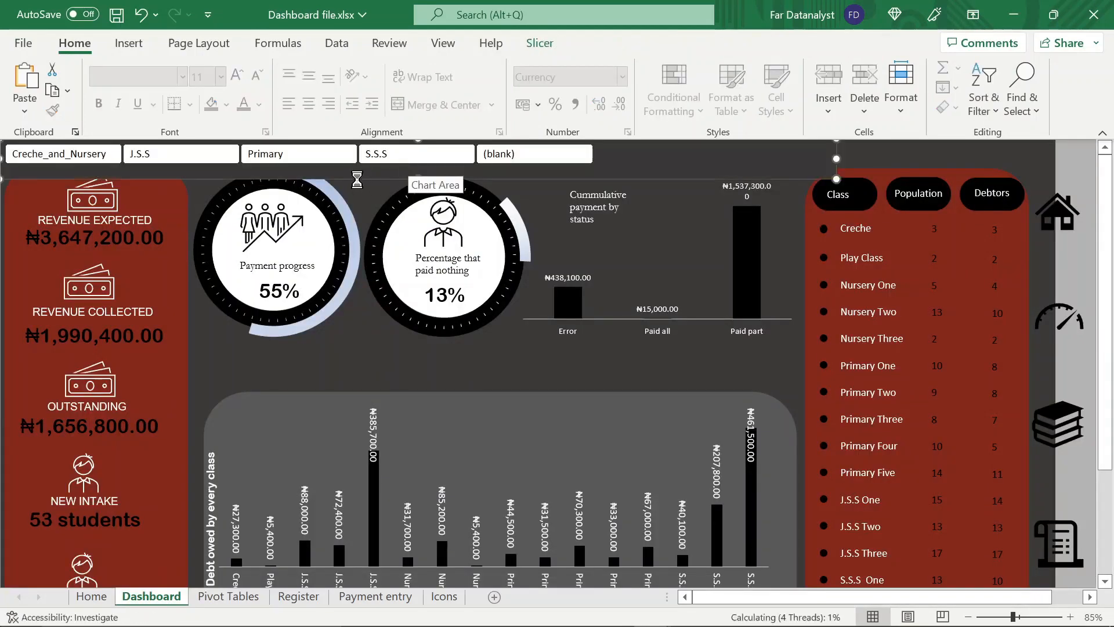
left_click_drag(361, 172, 549, 152)
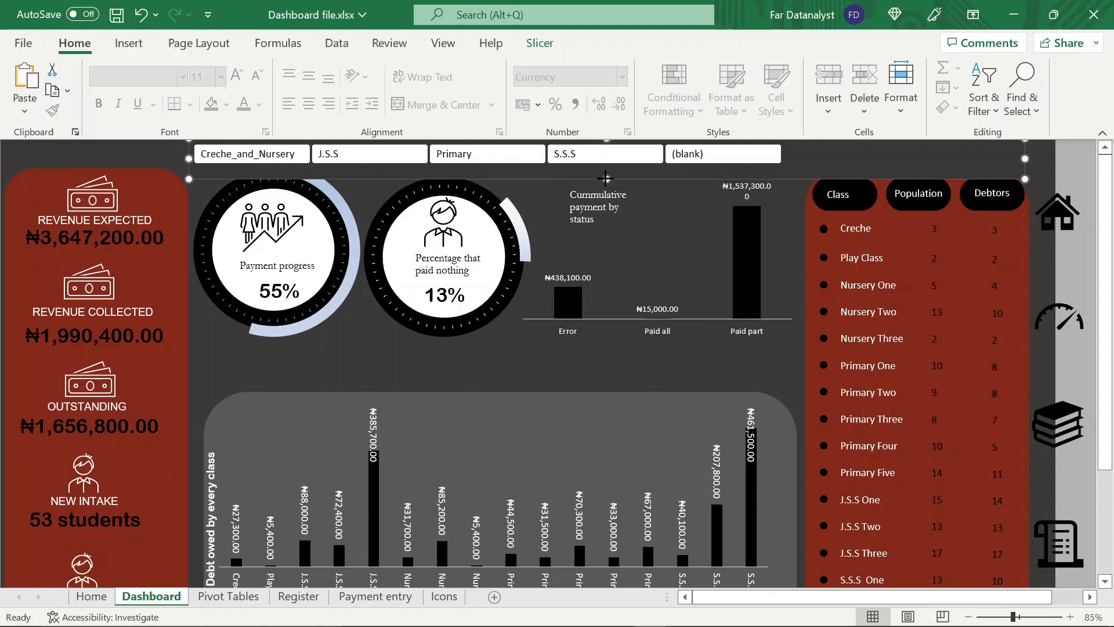
left_click_drag(606, 178, 605, 169)
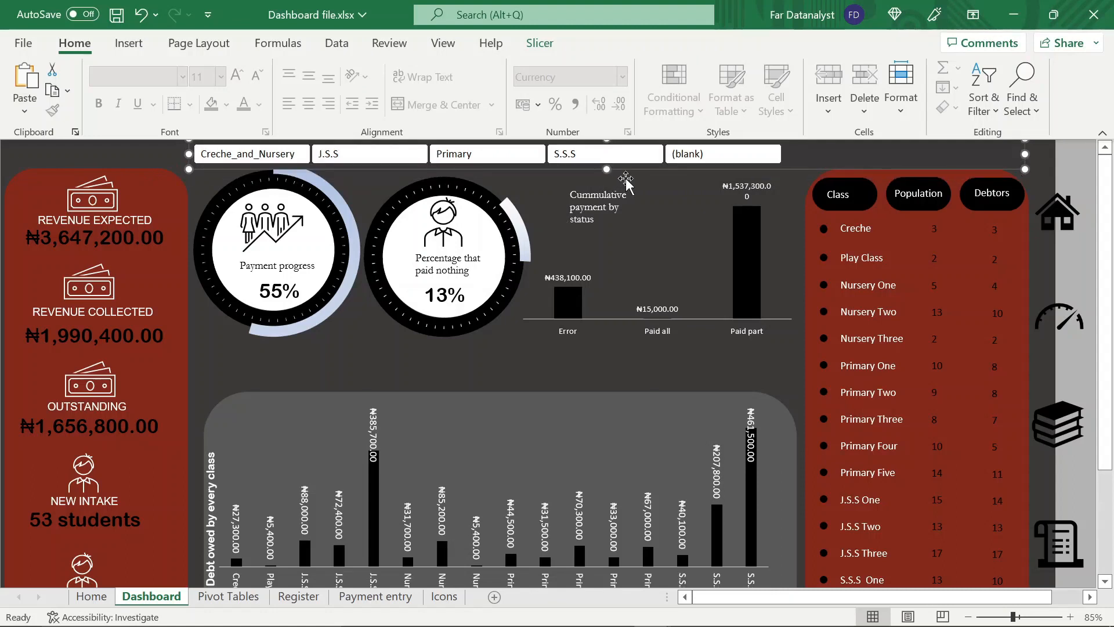
Move the Payment progress doughnut chart slightly left and down, clear of the SECTION slicer
left_click(352, 322)
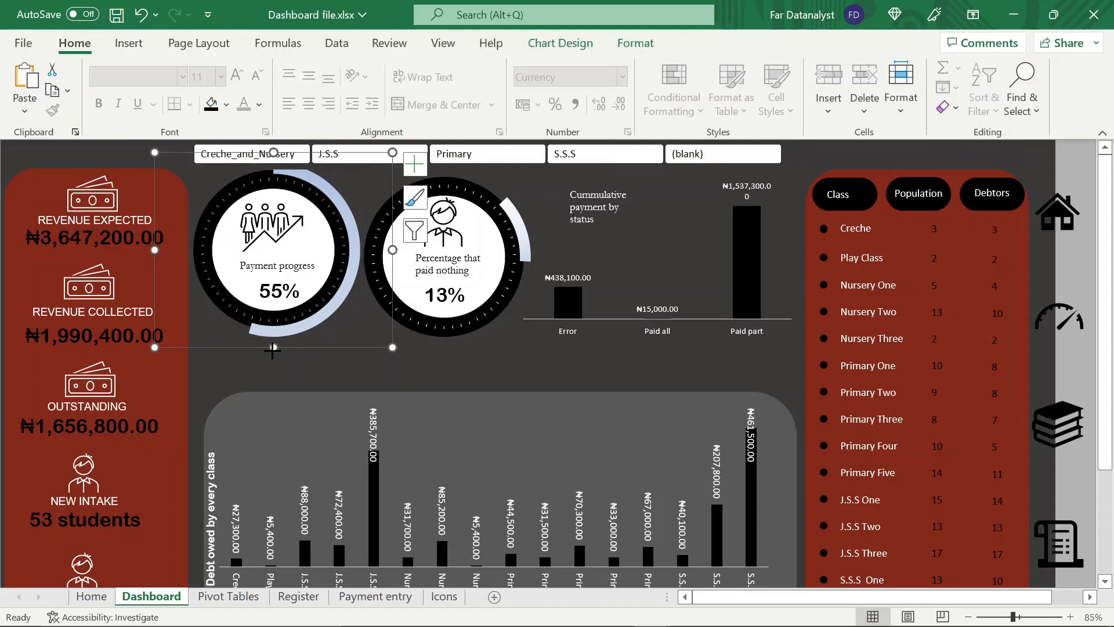
key("Left")
key("Left")
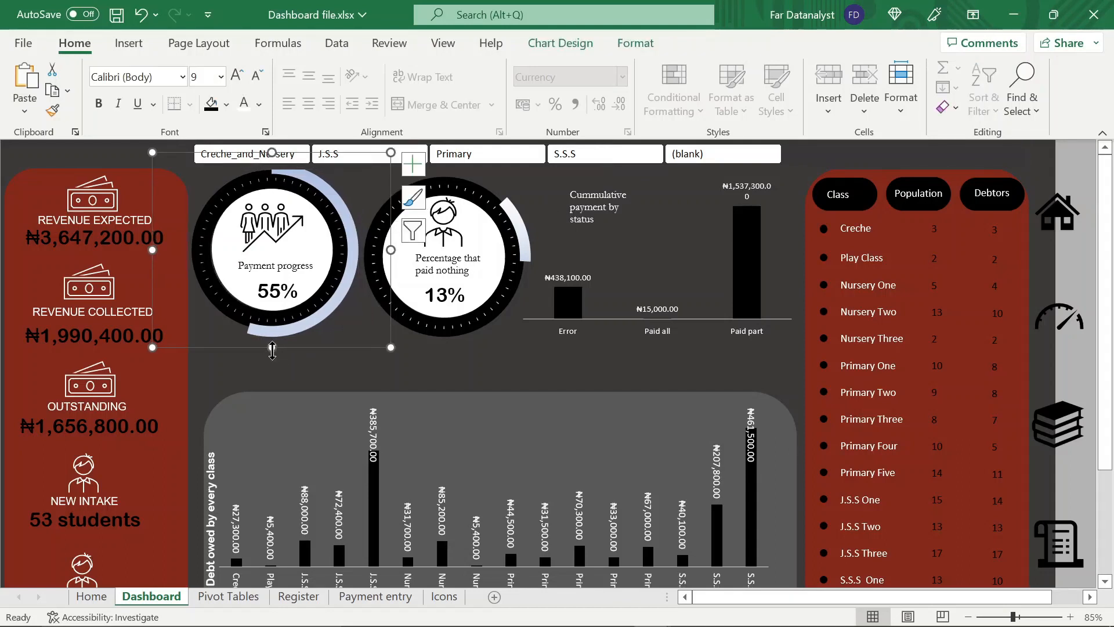
left_click_drag(275, 250, 276, 260)
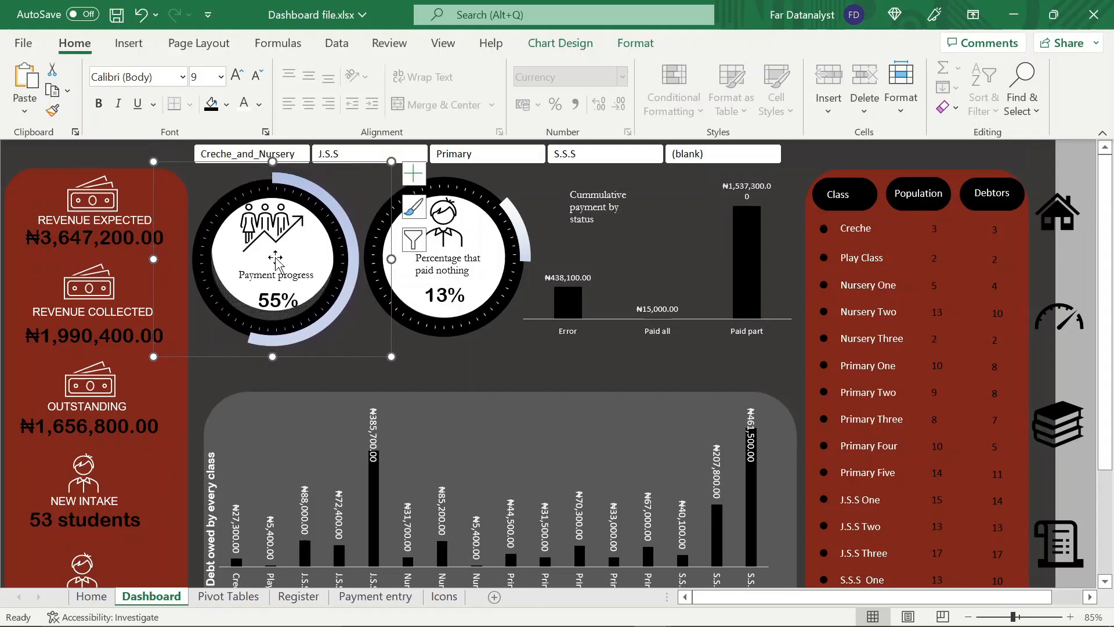
left_click(276, 259)
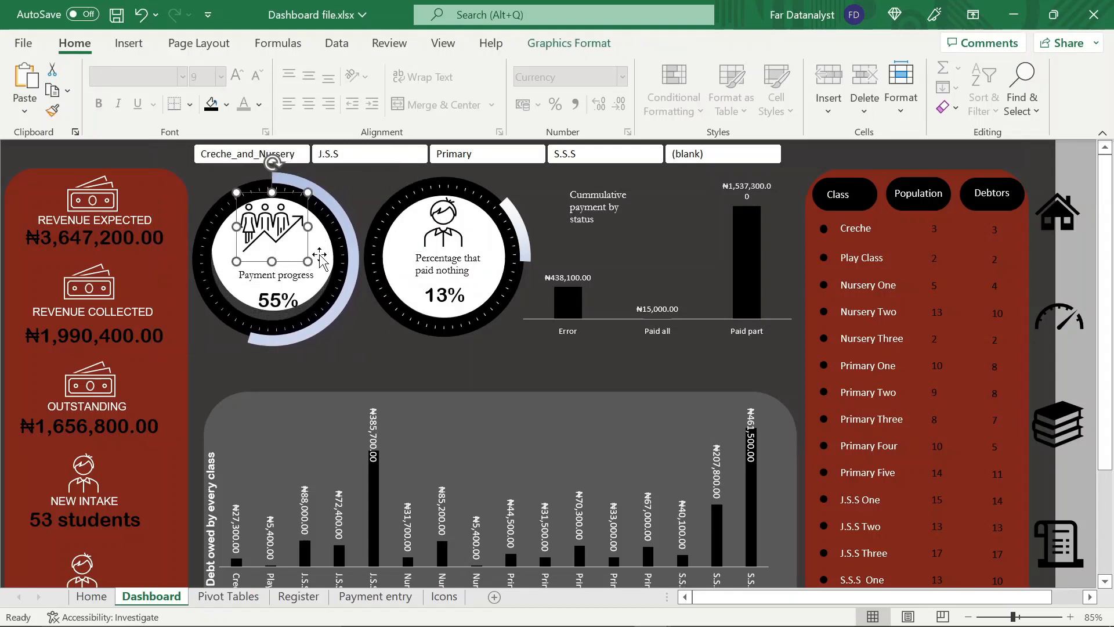
left_click(342, 207)
left_click_drag(260, 348, 259, 385)
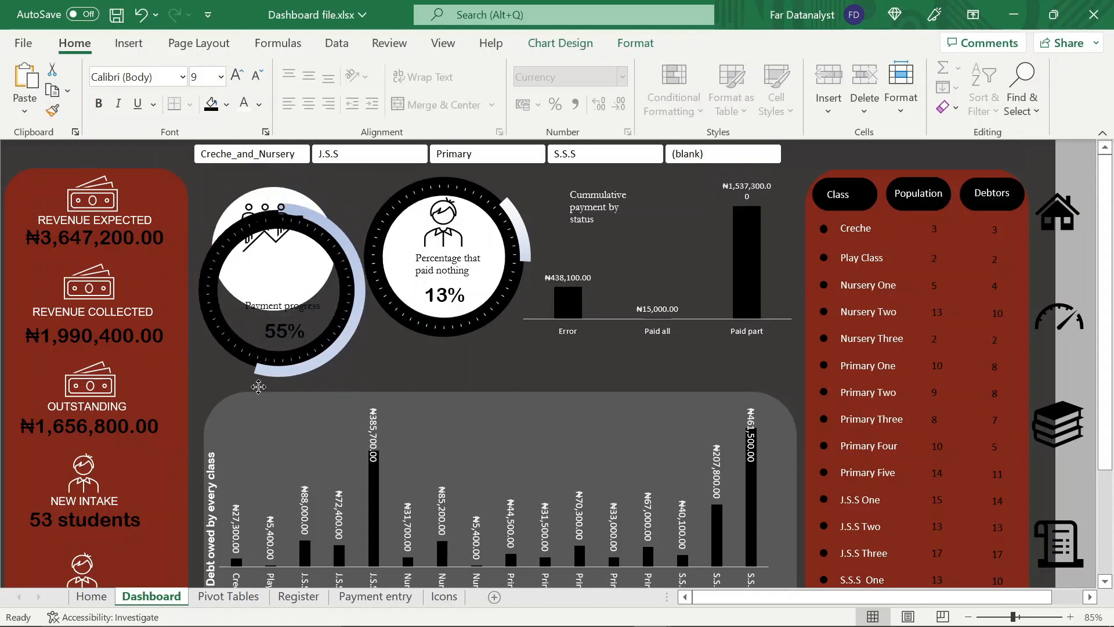
Realign the white circle and people icon with the Payment progress ring so both sit centred inside it
left_click(266, 196)
left_click(228, 208, "ctrl")
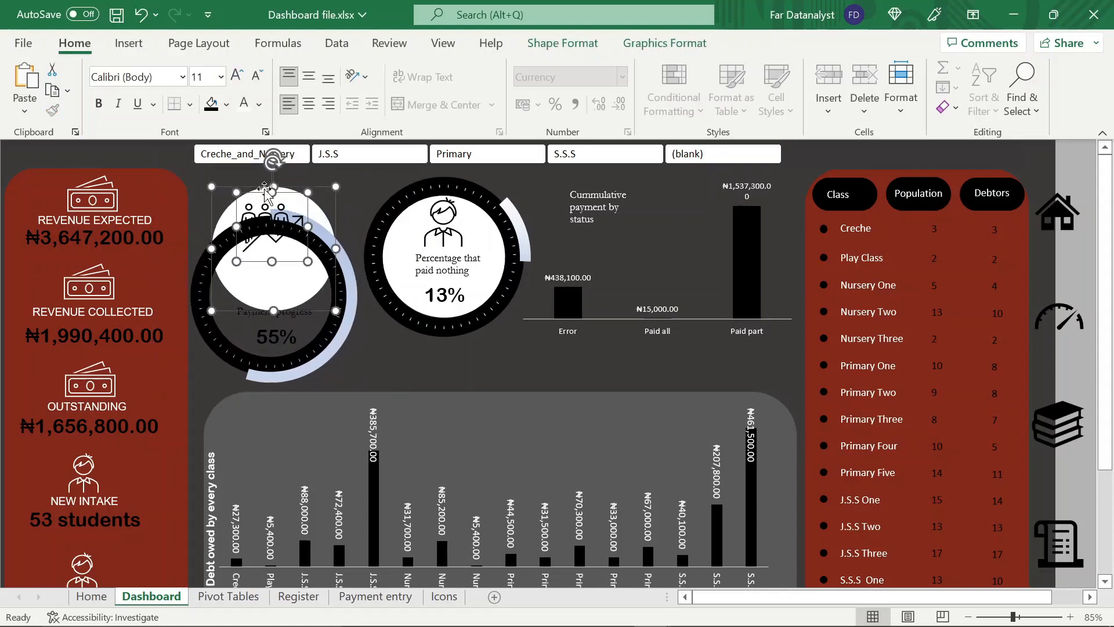
left_click_drag(265, 194, 282, 171)
left_click(346, 262)
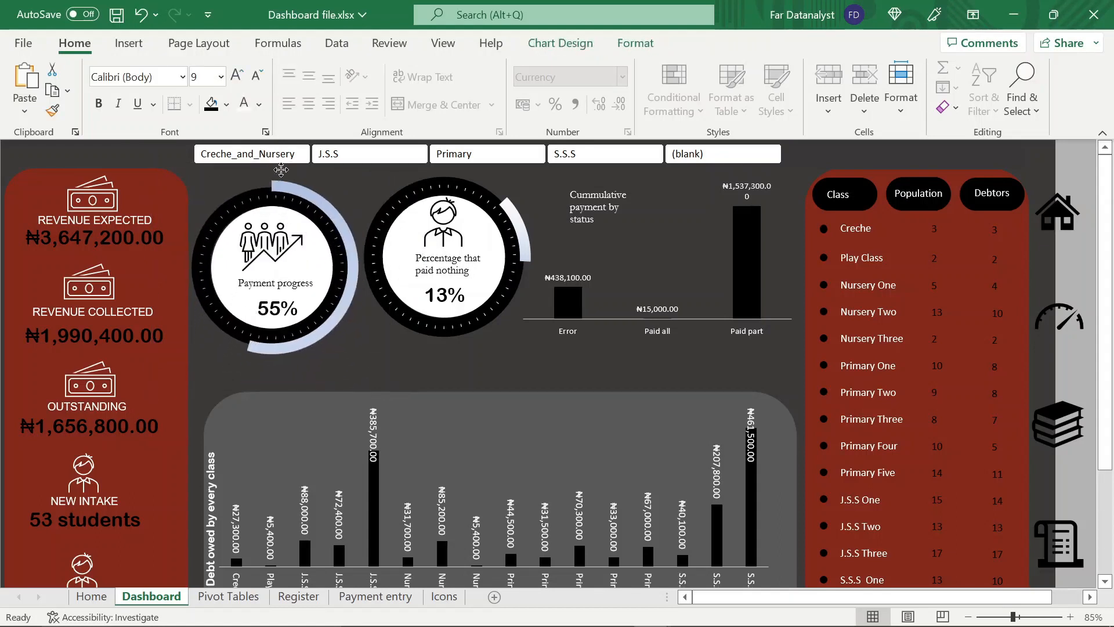
left_click(639, 184)
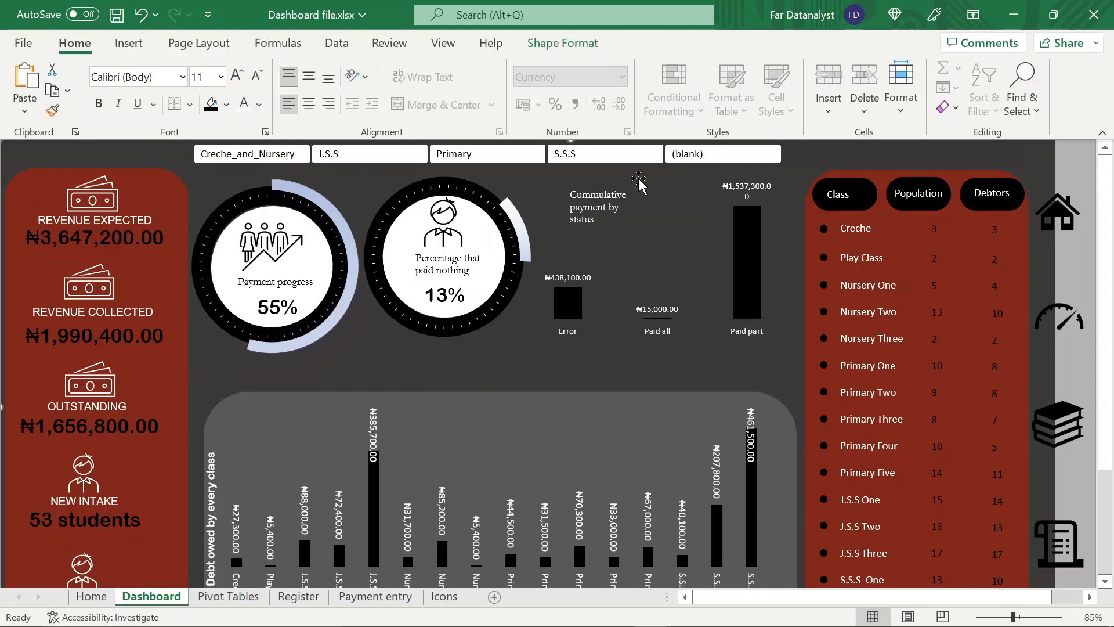
Draw a rectangle about 2.43 cm wide and 0.91 cm high near the Creche_and_Nursery button
left_click(141, 44)
left_click(207, 87)
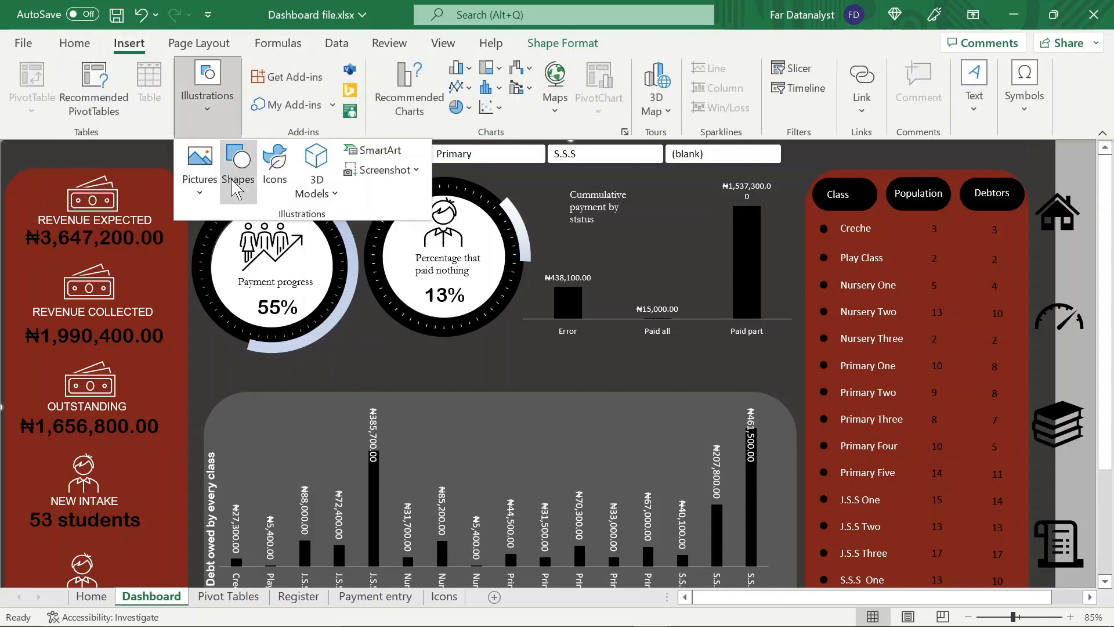
left_click(237, 174)
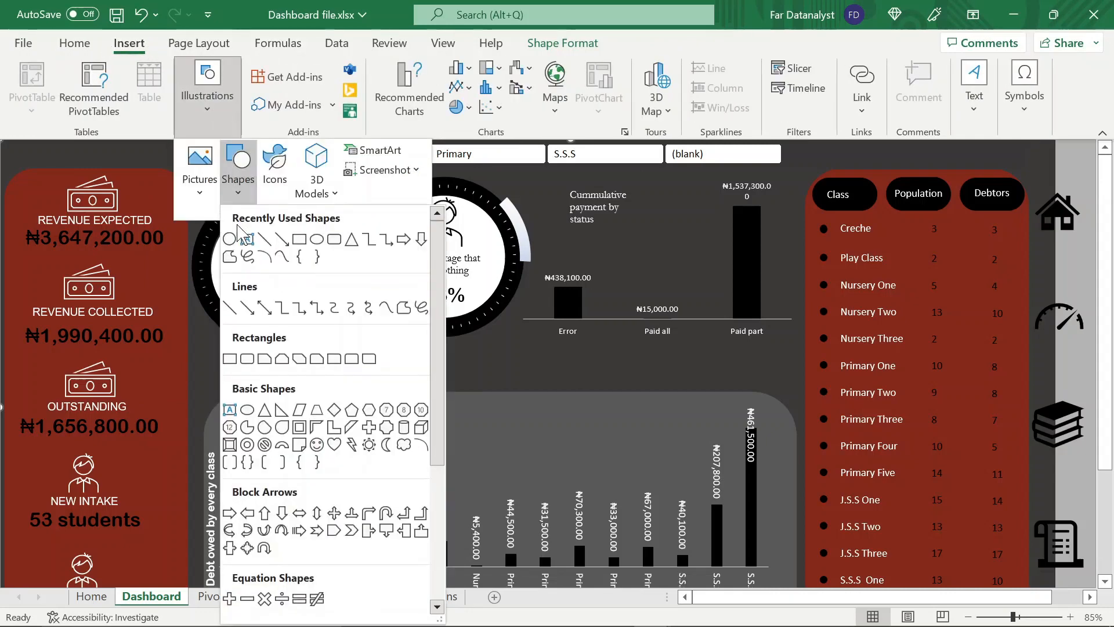
left_click(231, 358)
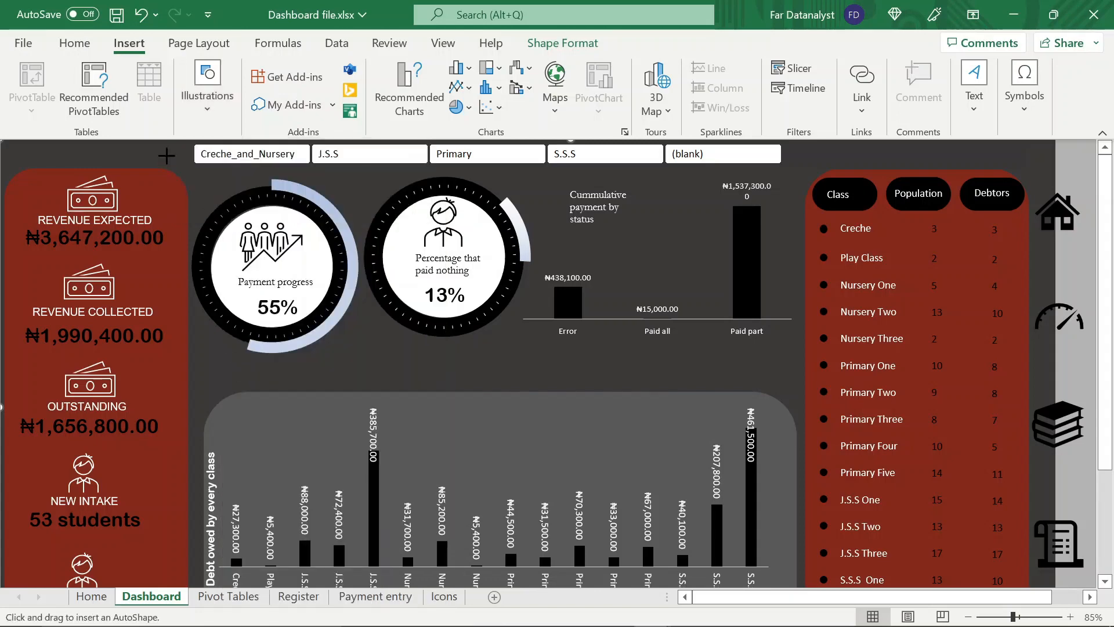
left_click_drag(166, 155, 234, 180)
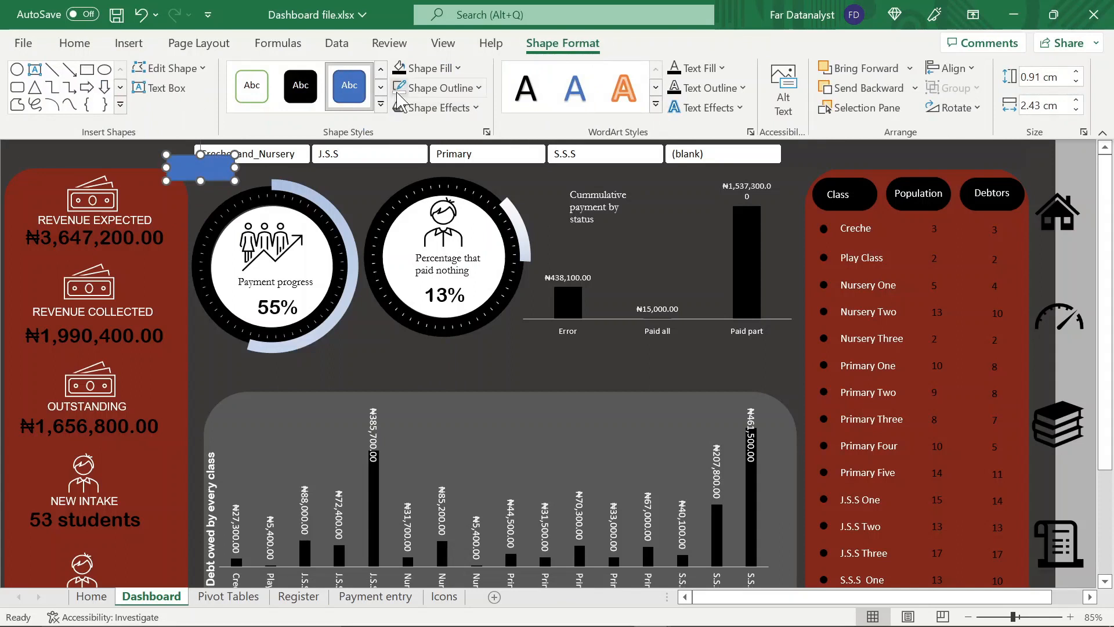
Fill the rectangle with the dashboard's dark grey, move it over the slicer's (blank) button, and widen it to about 4.4 cm to cover it
left_click(457, 69)
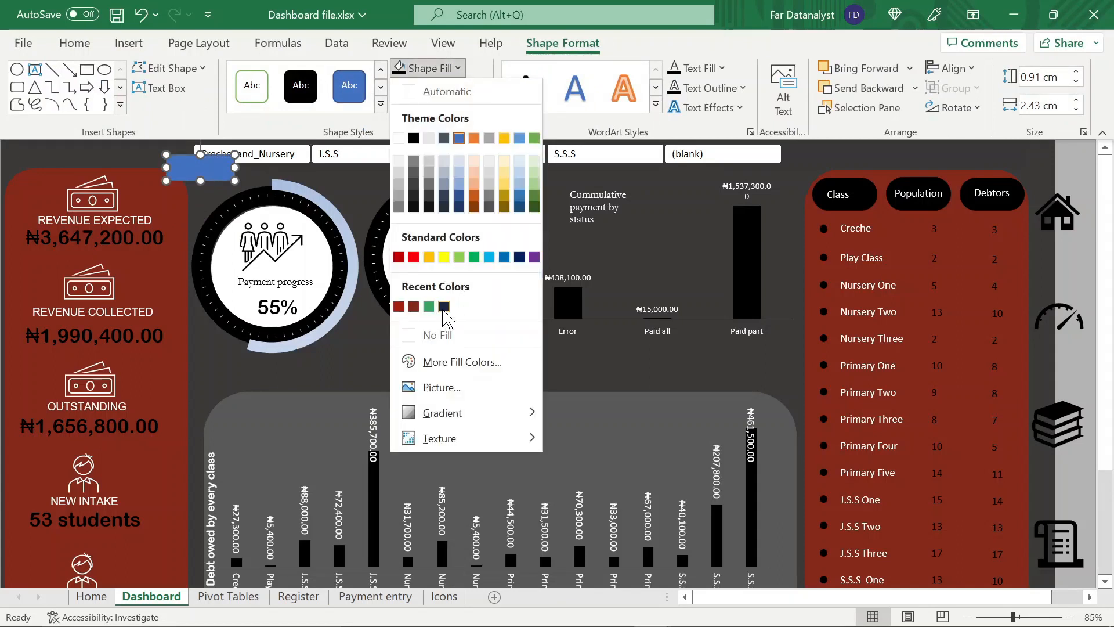
left_click(444, 306)
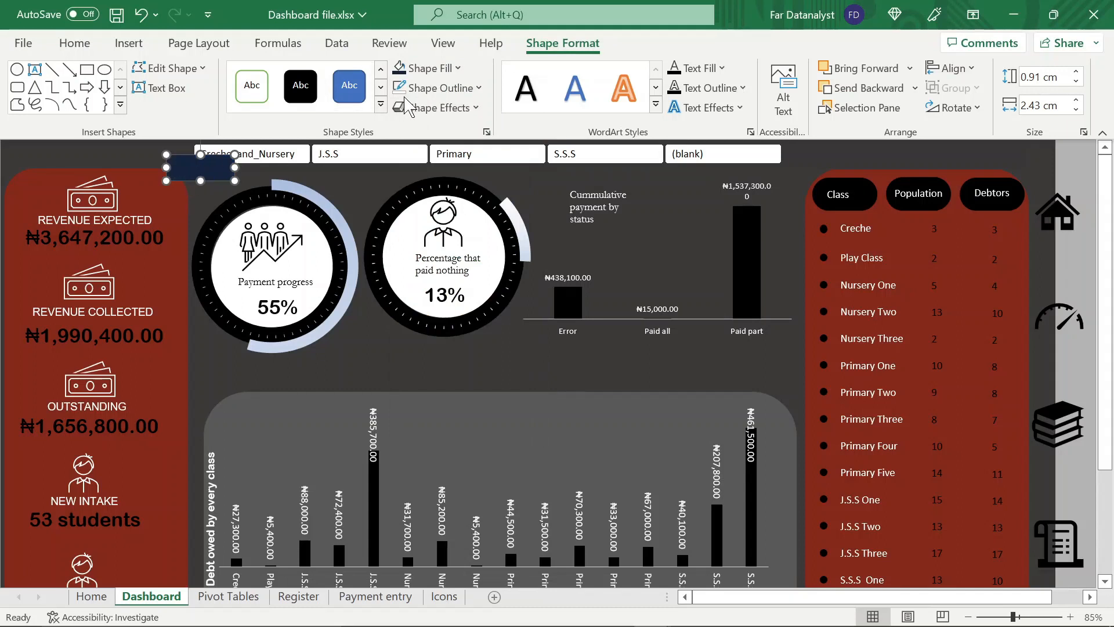
left_click(441, 68)
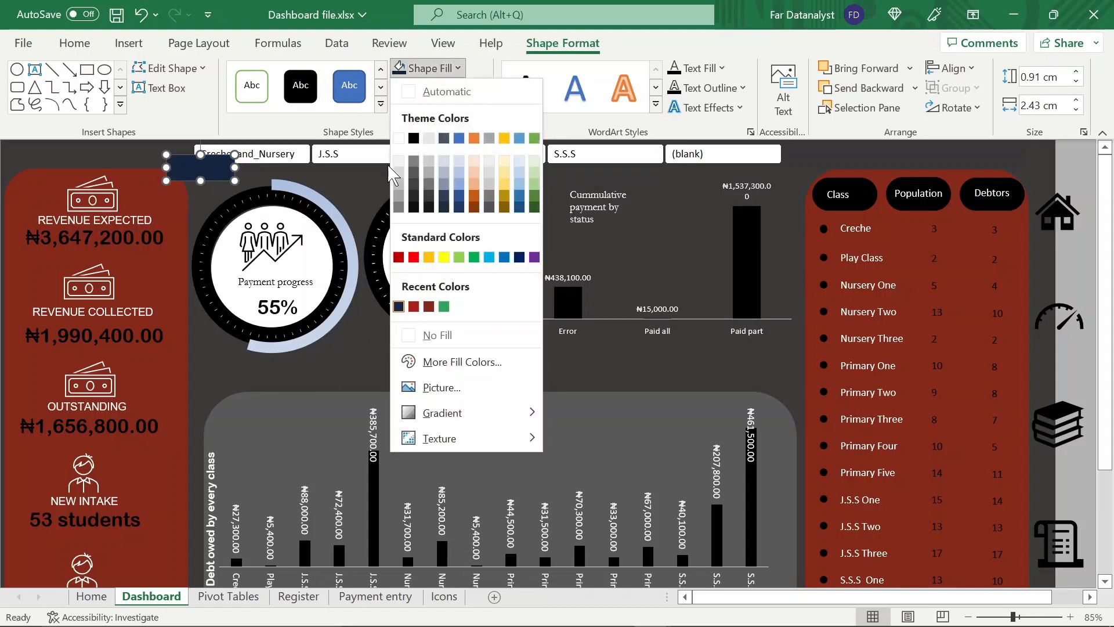
left_click(414, 196)
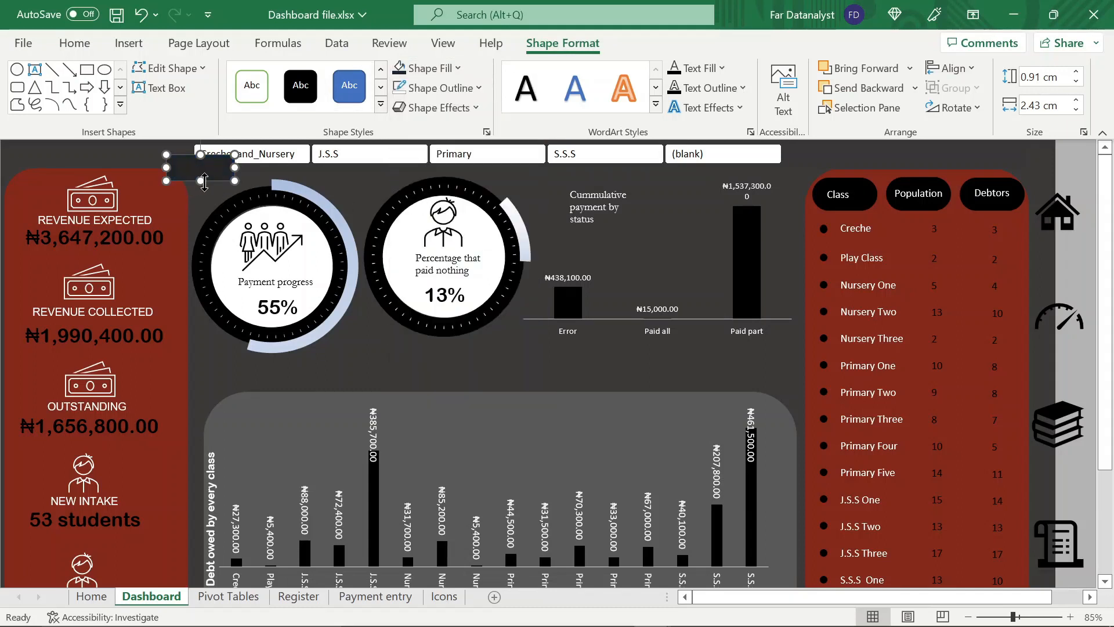
left_click_drag(195, 181, 789, 153)
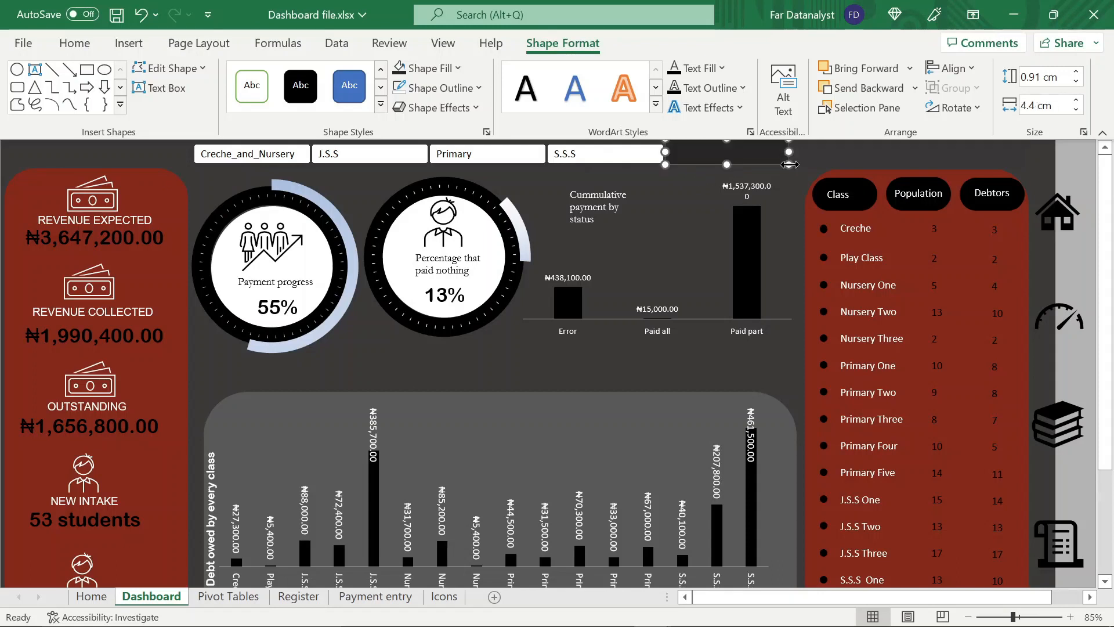
left_click(773, 364)
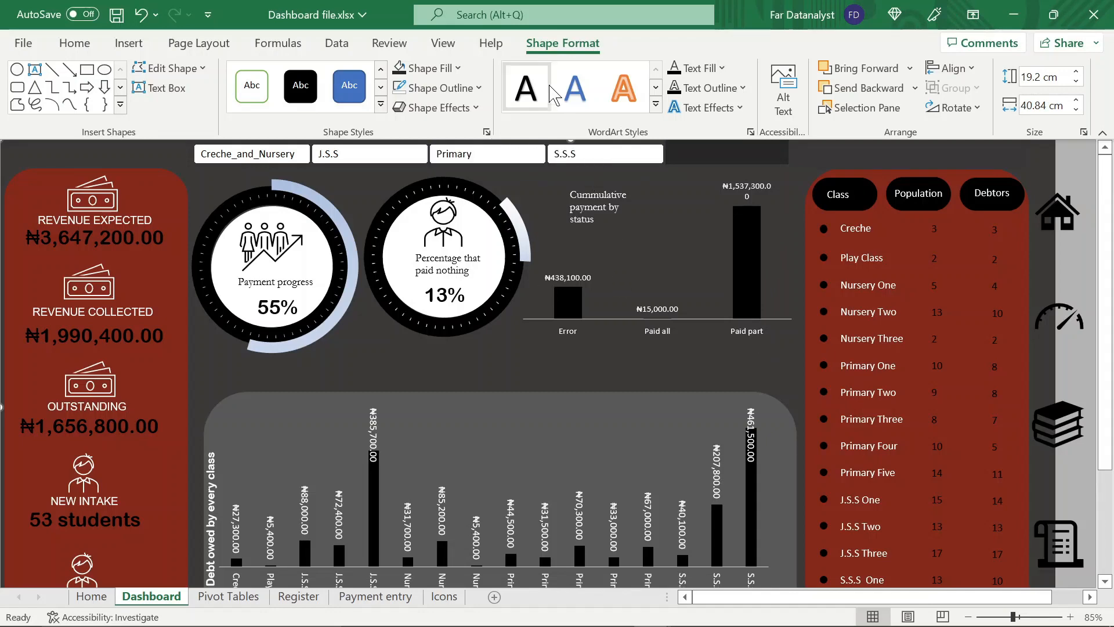
Collapse the ribbon and test the SECTION slicer with S.S.S, Primary, Creche_and_Nursery and S.S.S again
double_click(559, 44)
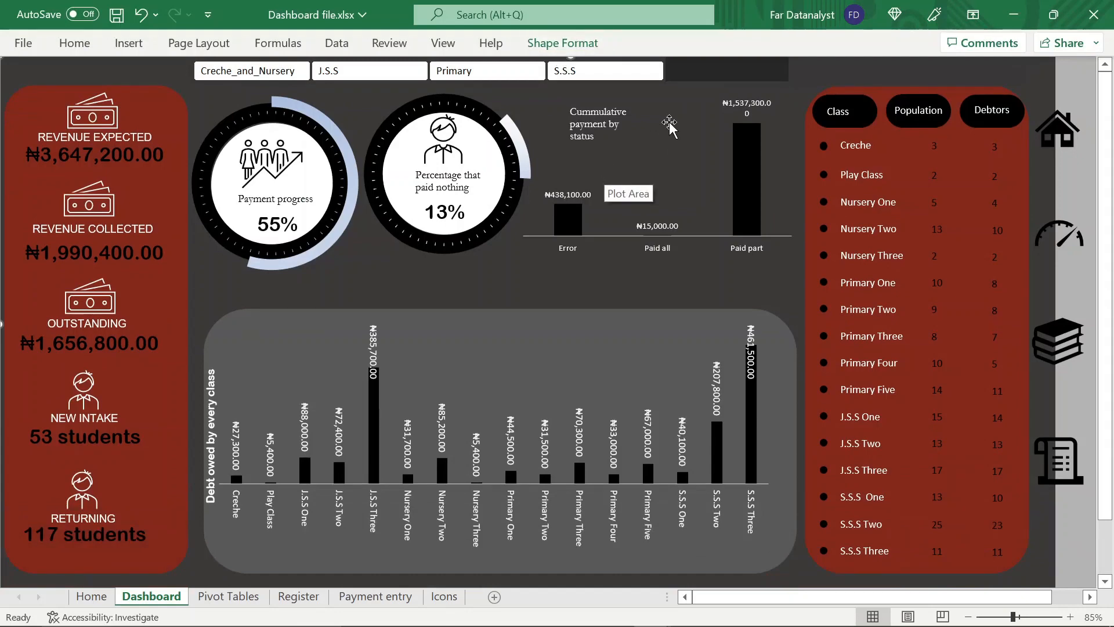
left_click(610, 74)
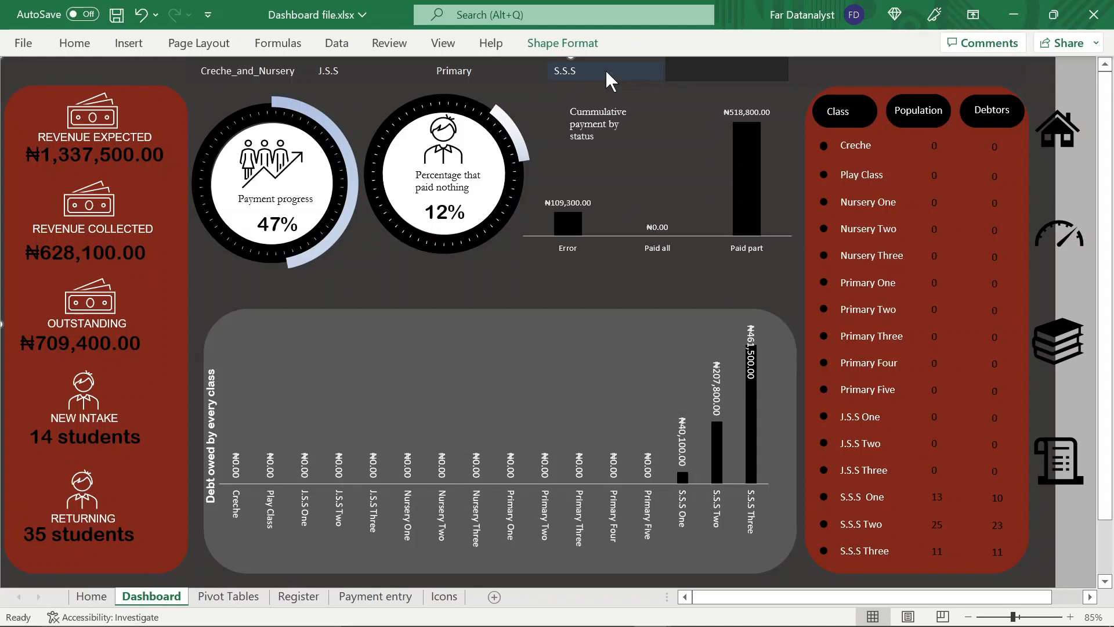
left_click(475, 81)
left_click(273, 69)
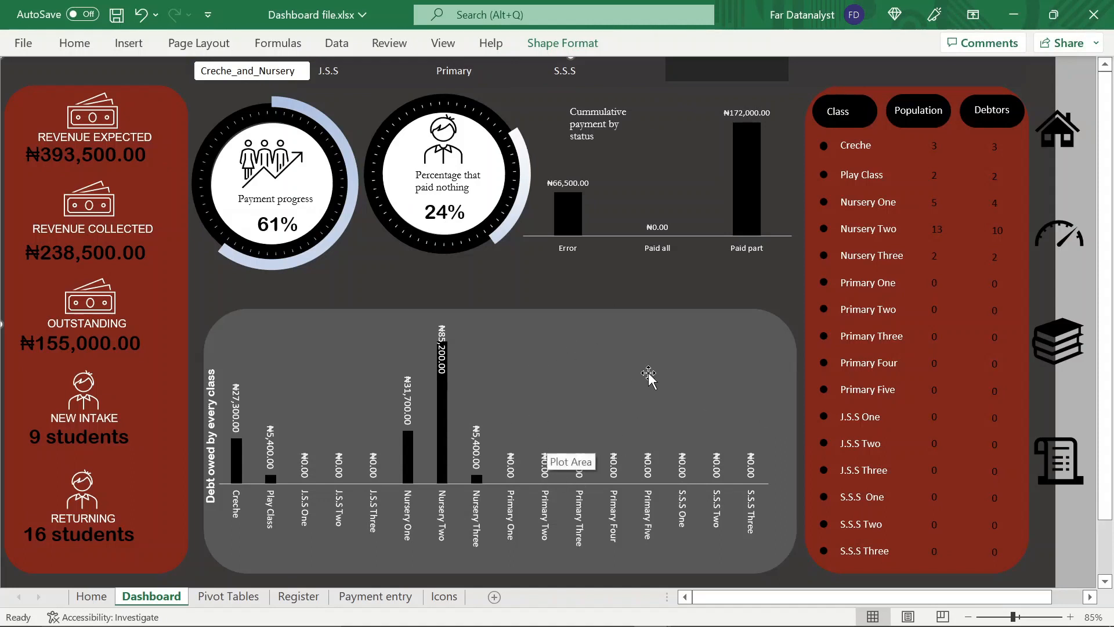
left_click(565, 72)
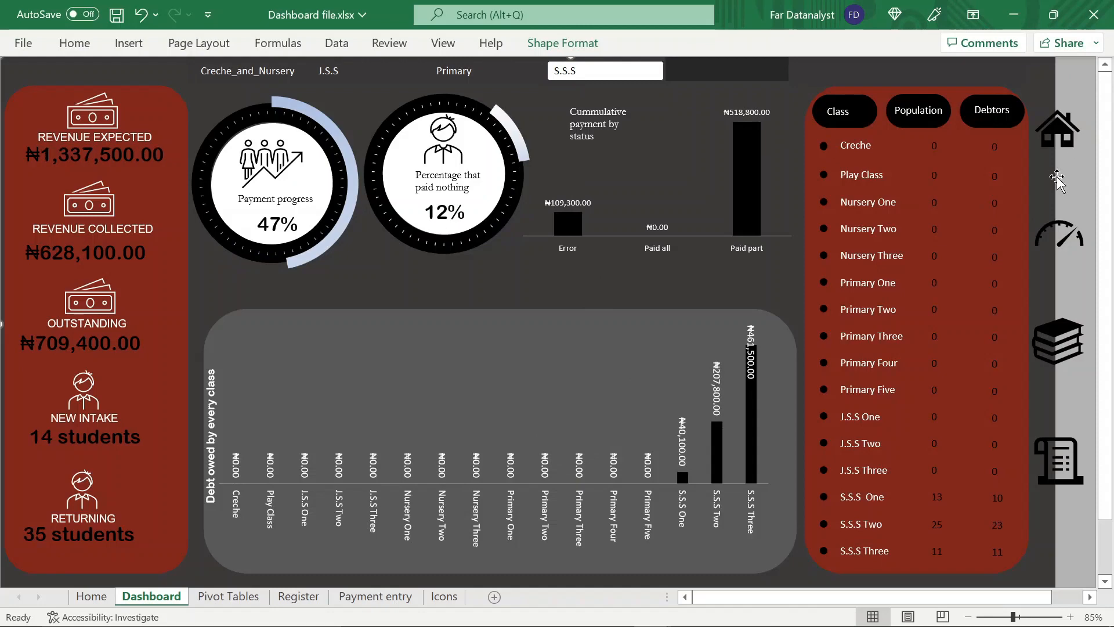
Test the navigation links from the Dashboard to the Register, on to Home, and back to the Dashboard
left_click(1065, 233)
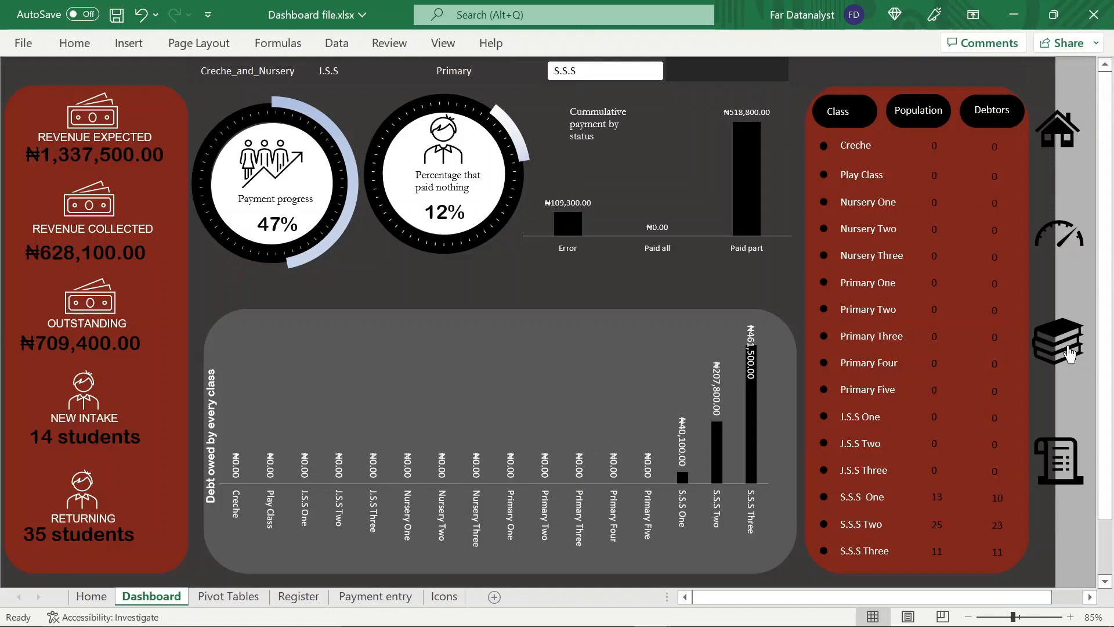
left_click(1069, 354)
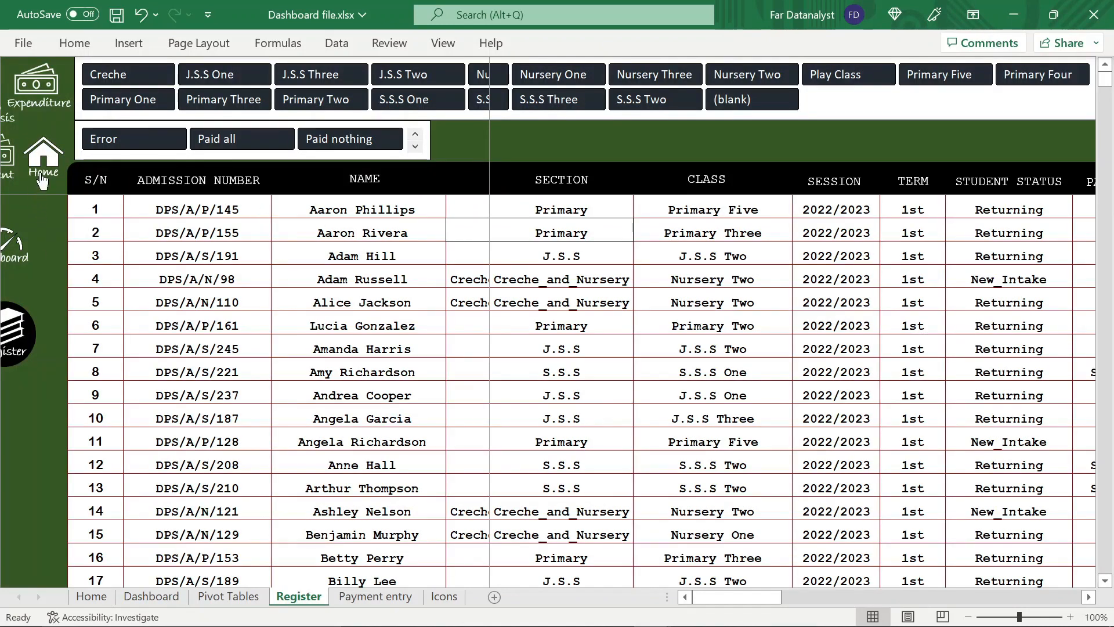
left_click(42, 177)
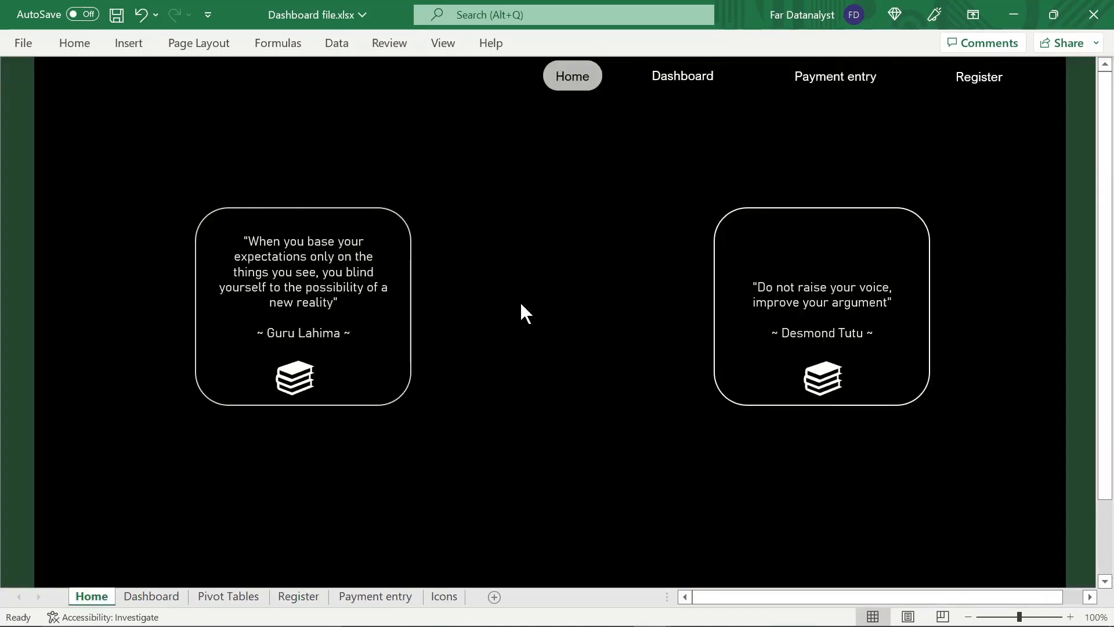
left_click(667, 72)
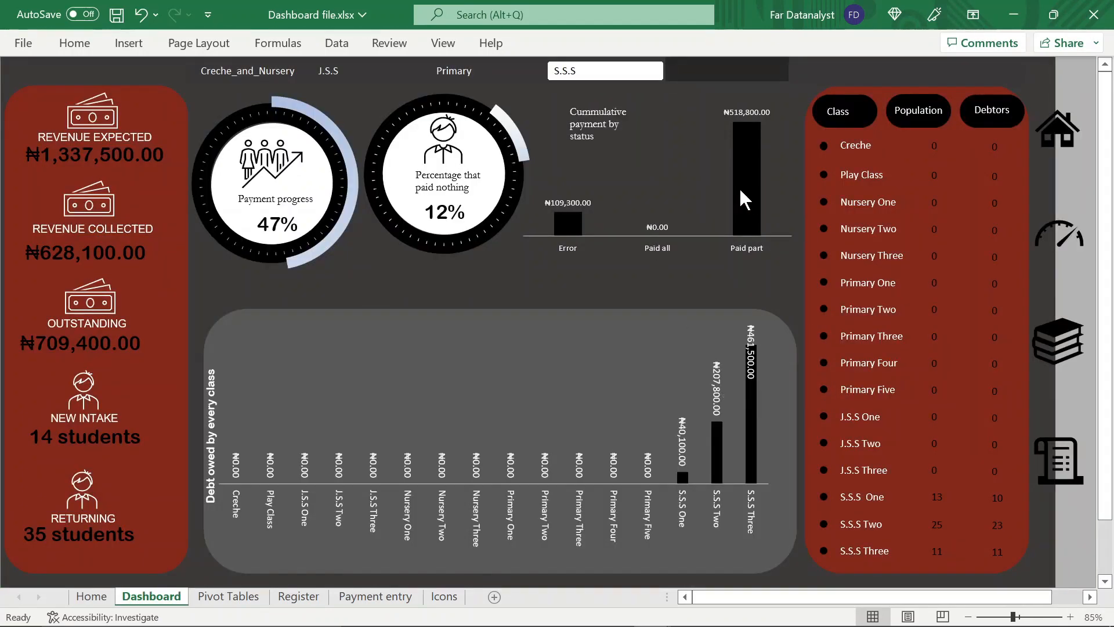
Filter the dashboard by the Primary section and switch the filter to Creche_and_Nursery
left_click(477, 76)
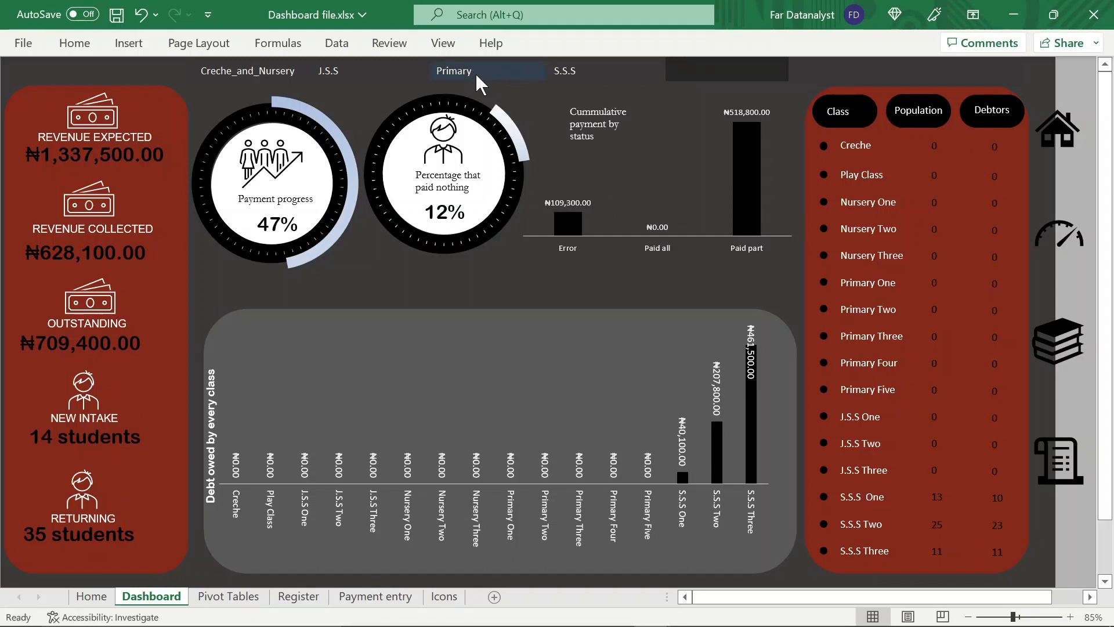
left_click(267, 71)
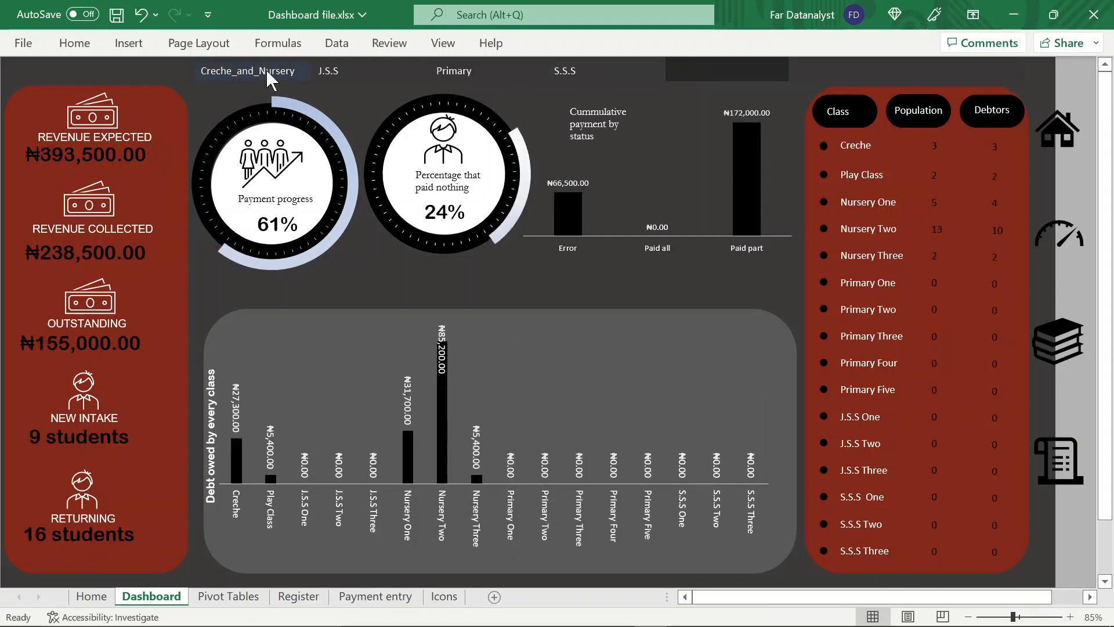